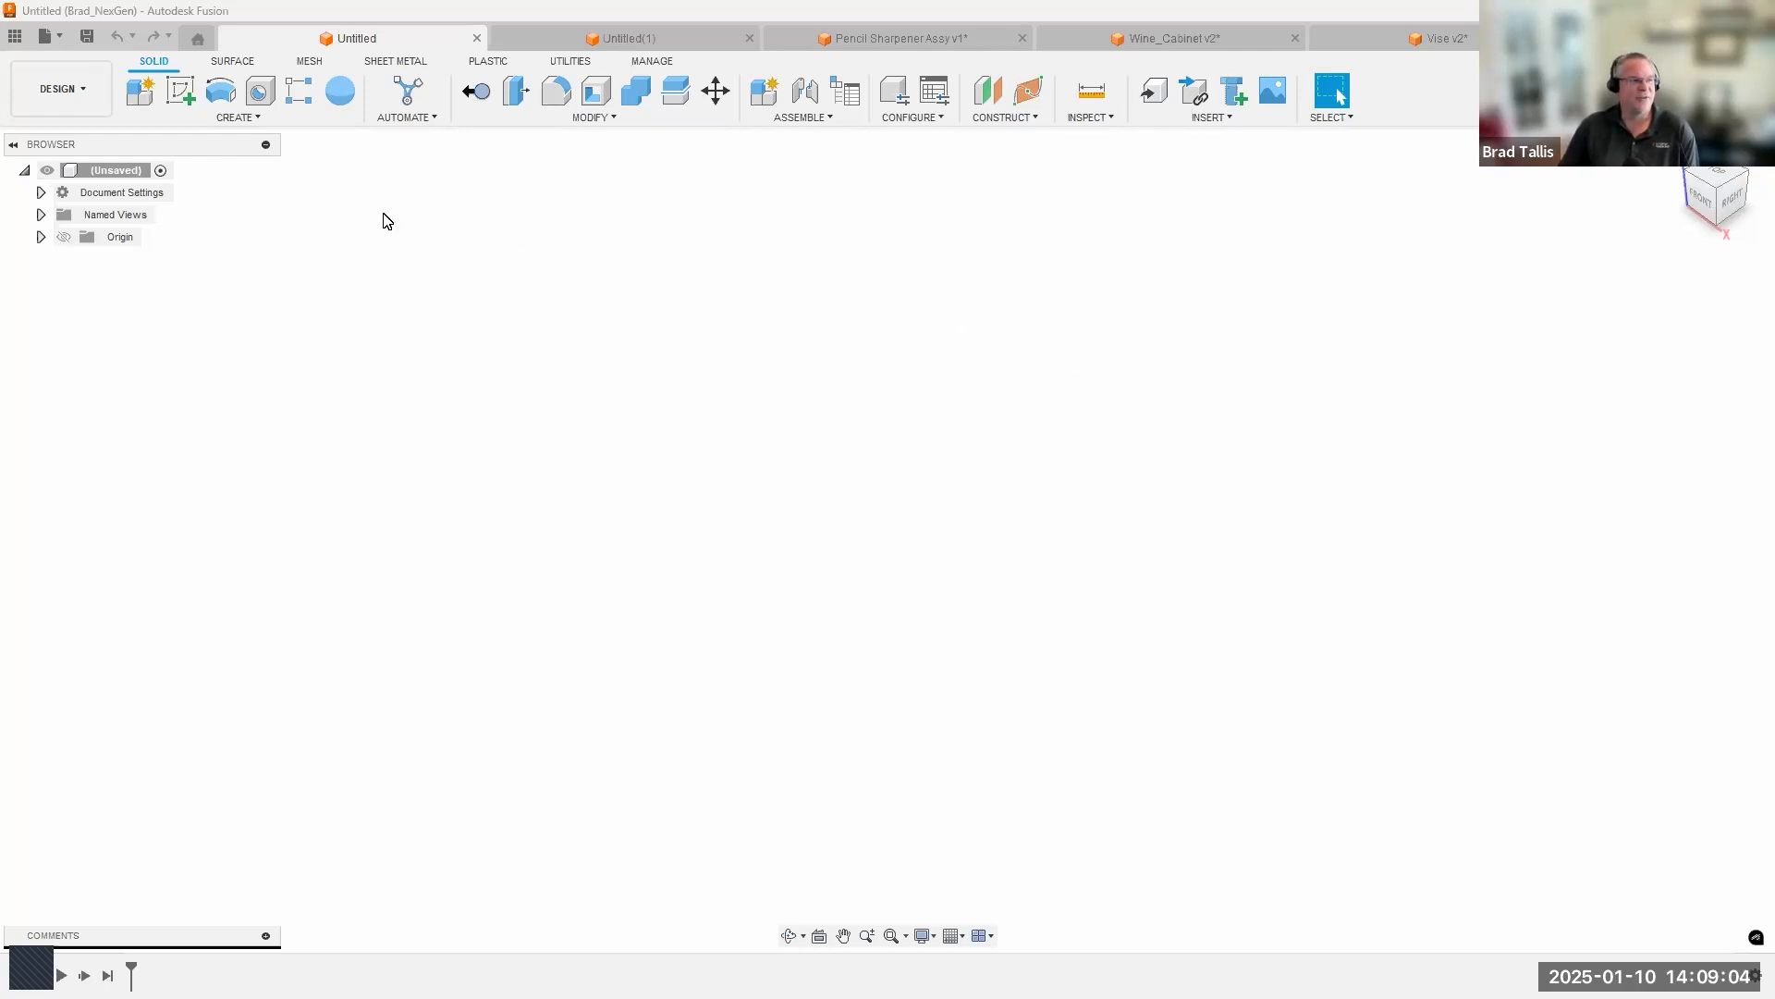
# Sketch a large rectangle from the origin on the front plane, with a smaller square inside its right half.
pyautogui.click(175, 95)
pyautogui.click(948, 505)
pyautogui.press('r')
pyautogui.click(889, 541)
pyautogui.click(1414, 219)
pyautogui.click(1201, 345)
pyautogui.click(1303, 450)
pyautogui.click(1468, 93)
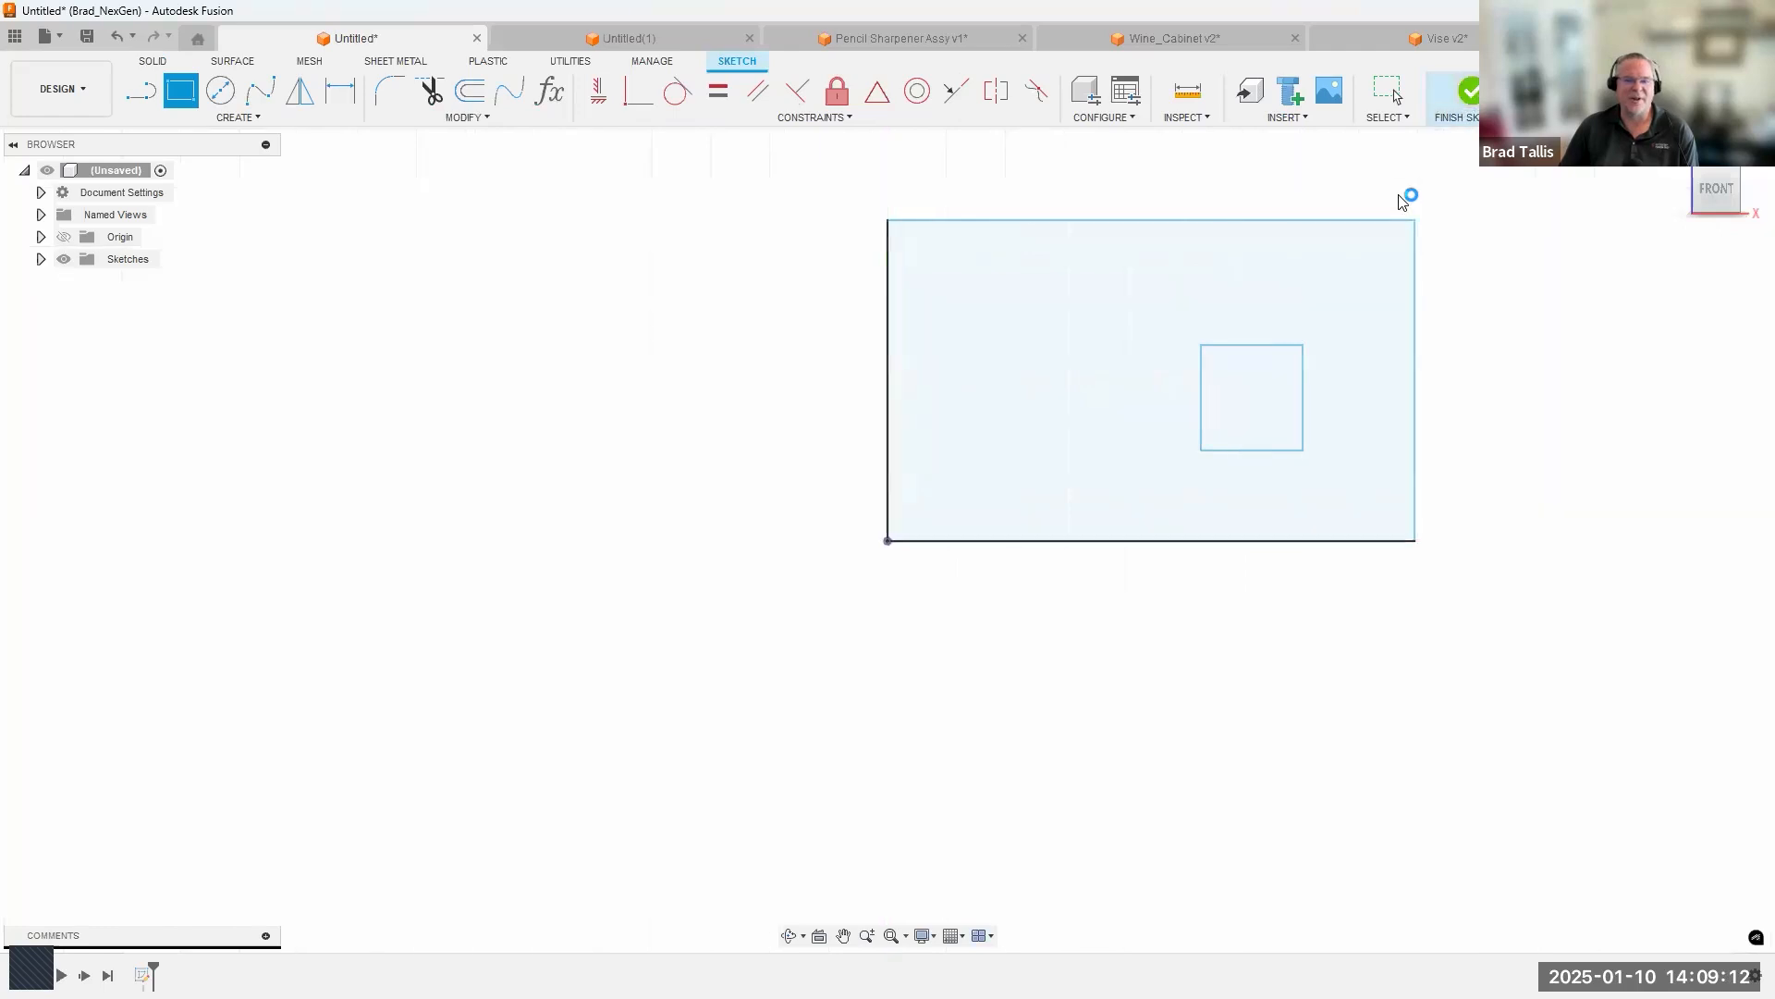
# Extrude the area between the rectangle and the inner square forward into a plate with a square through-opening.
pyautogui.rightClick(971, 430)
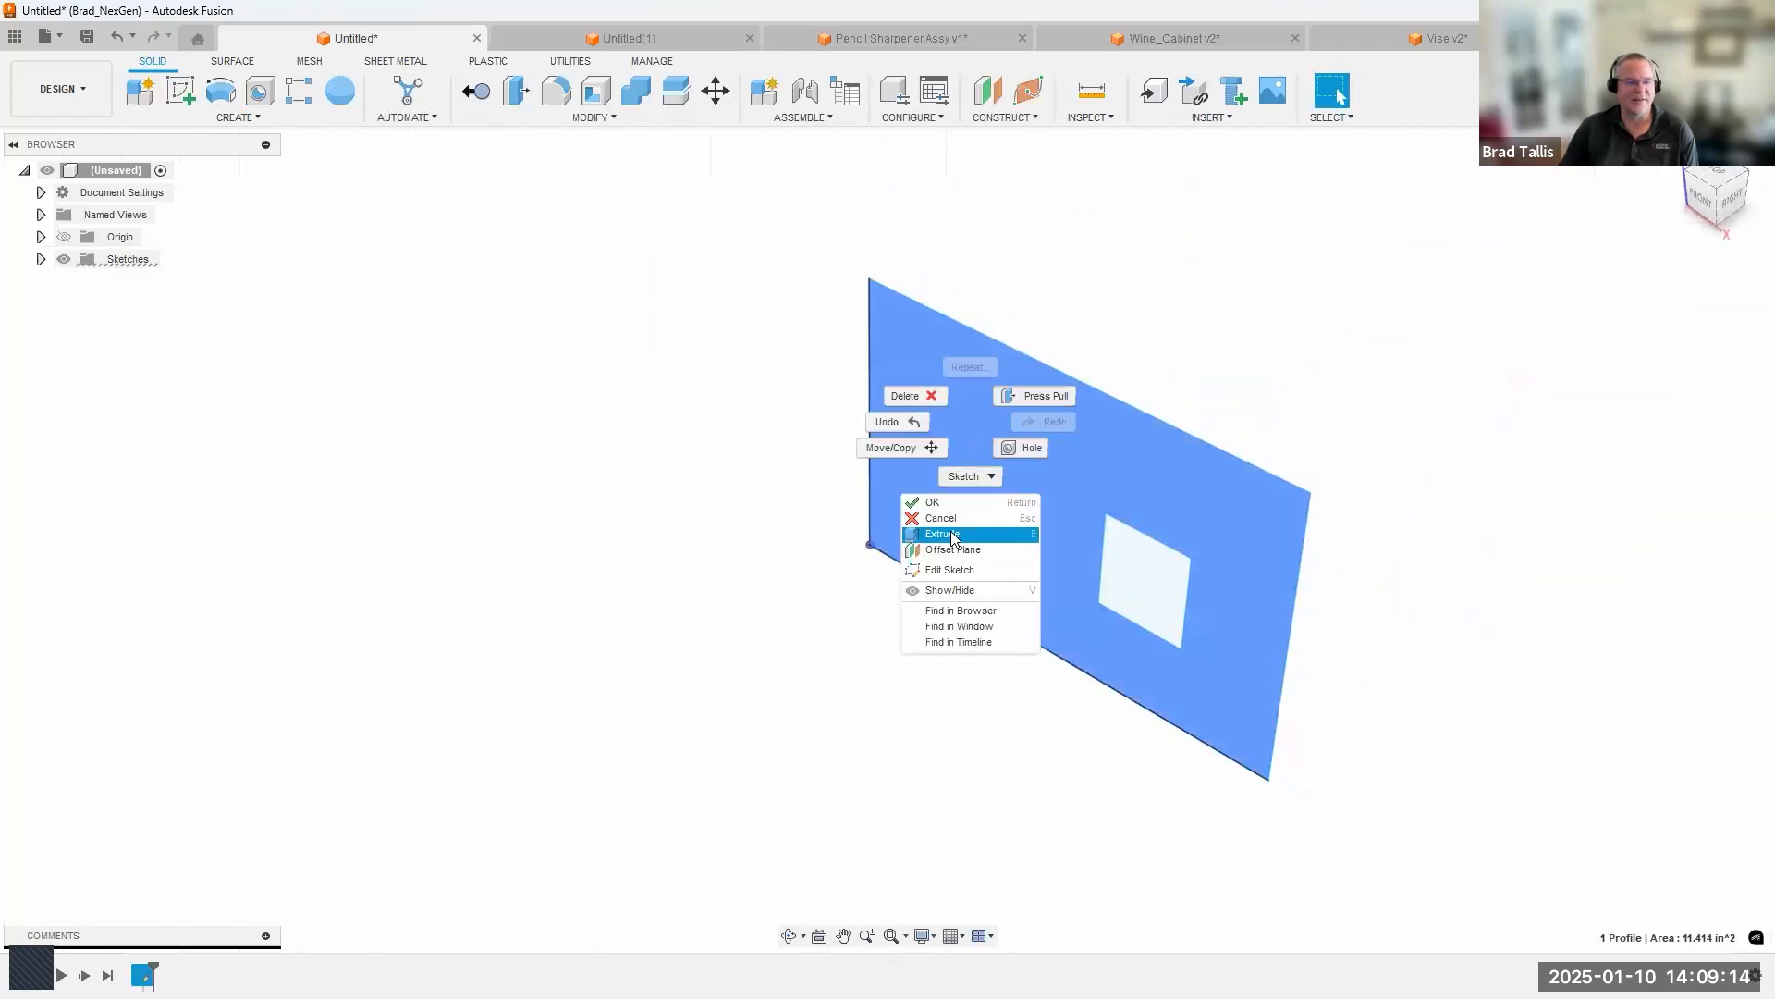
pyautogui.click(955, 527)
pyautogui.moveTo(993, 518); pyautogui.dragTo(1046, 481)
pyautogui.click(1661, 516)
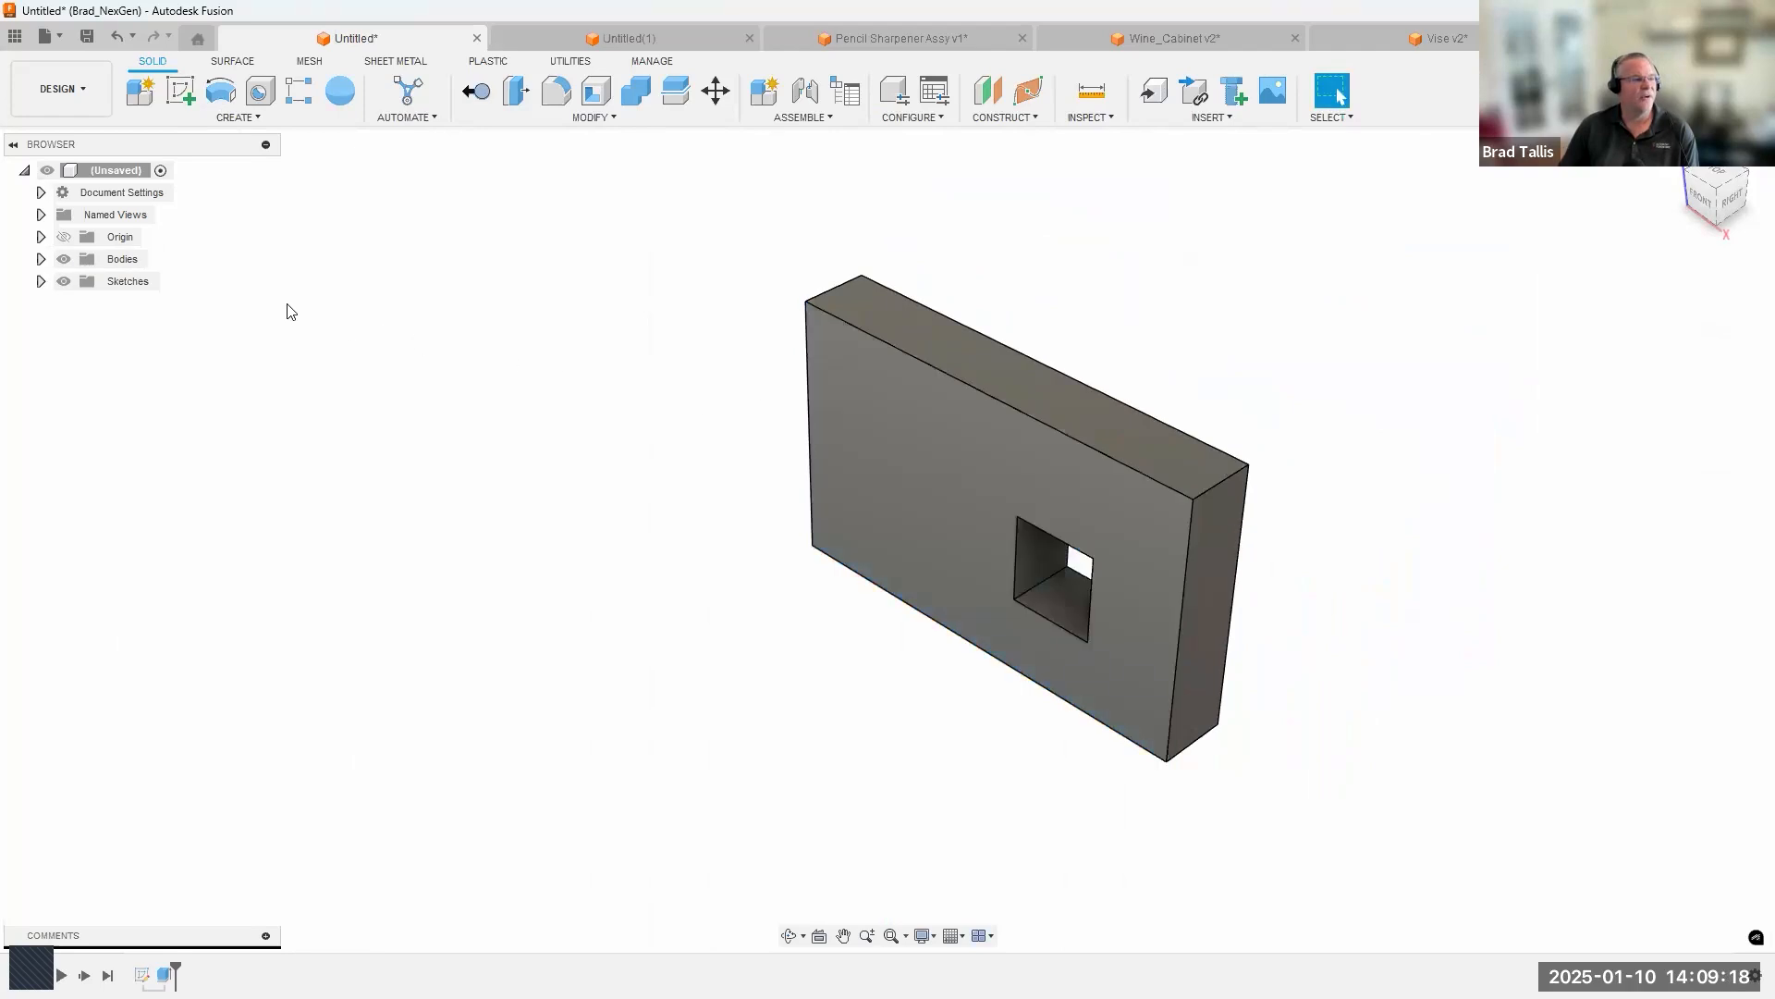
# Rename the plate body as Block.
pyautogui.click(41, 259)
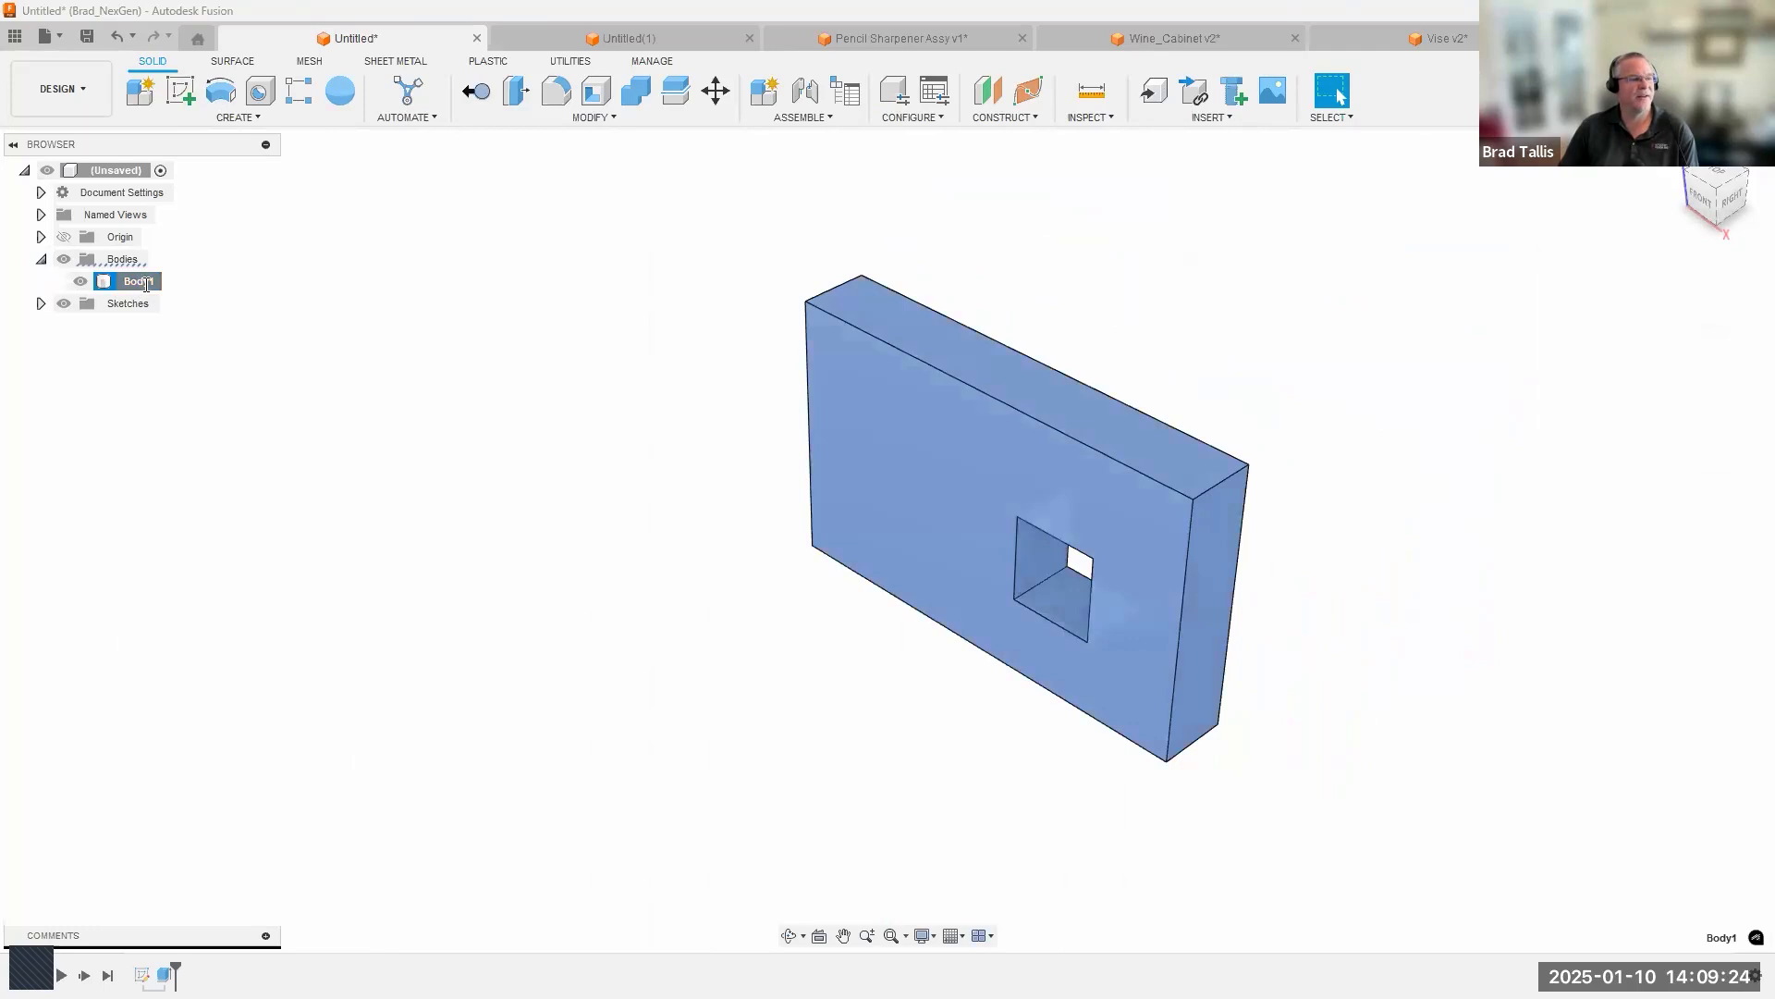
pyautogui.doubleClick(138, 282)
pyautogui.write('Block')
pyautogui.click(464, 383)
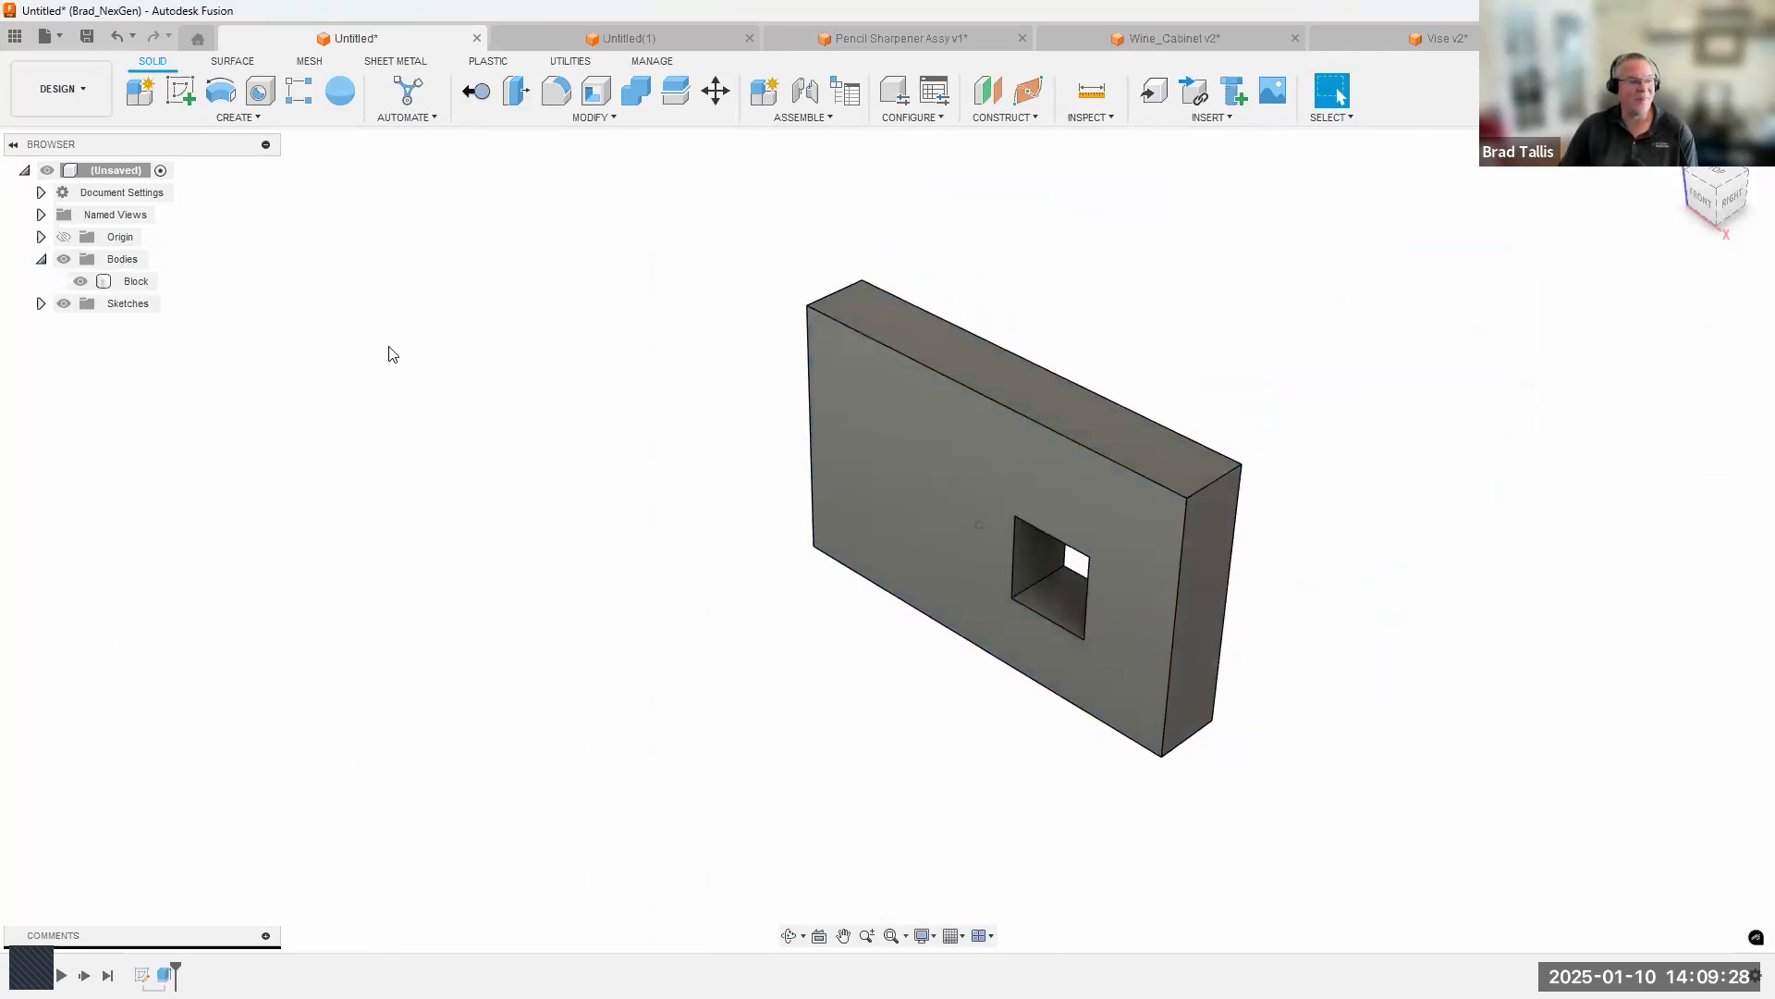
# Create a sketch on the Block's front face that captures the face's edges without adding geometry.
pyautogui.rightClick(856, 407)
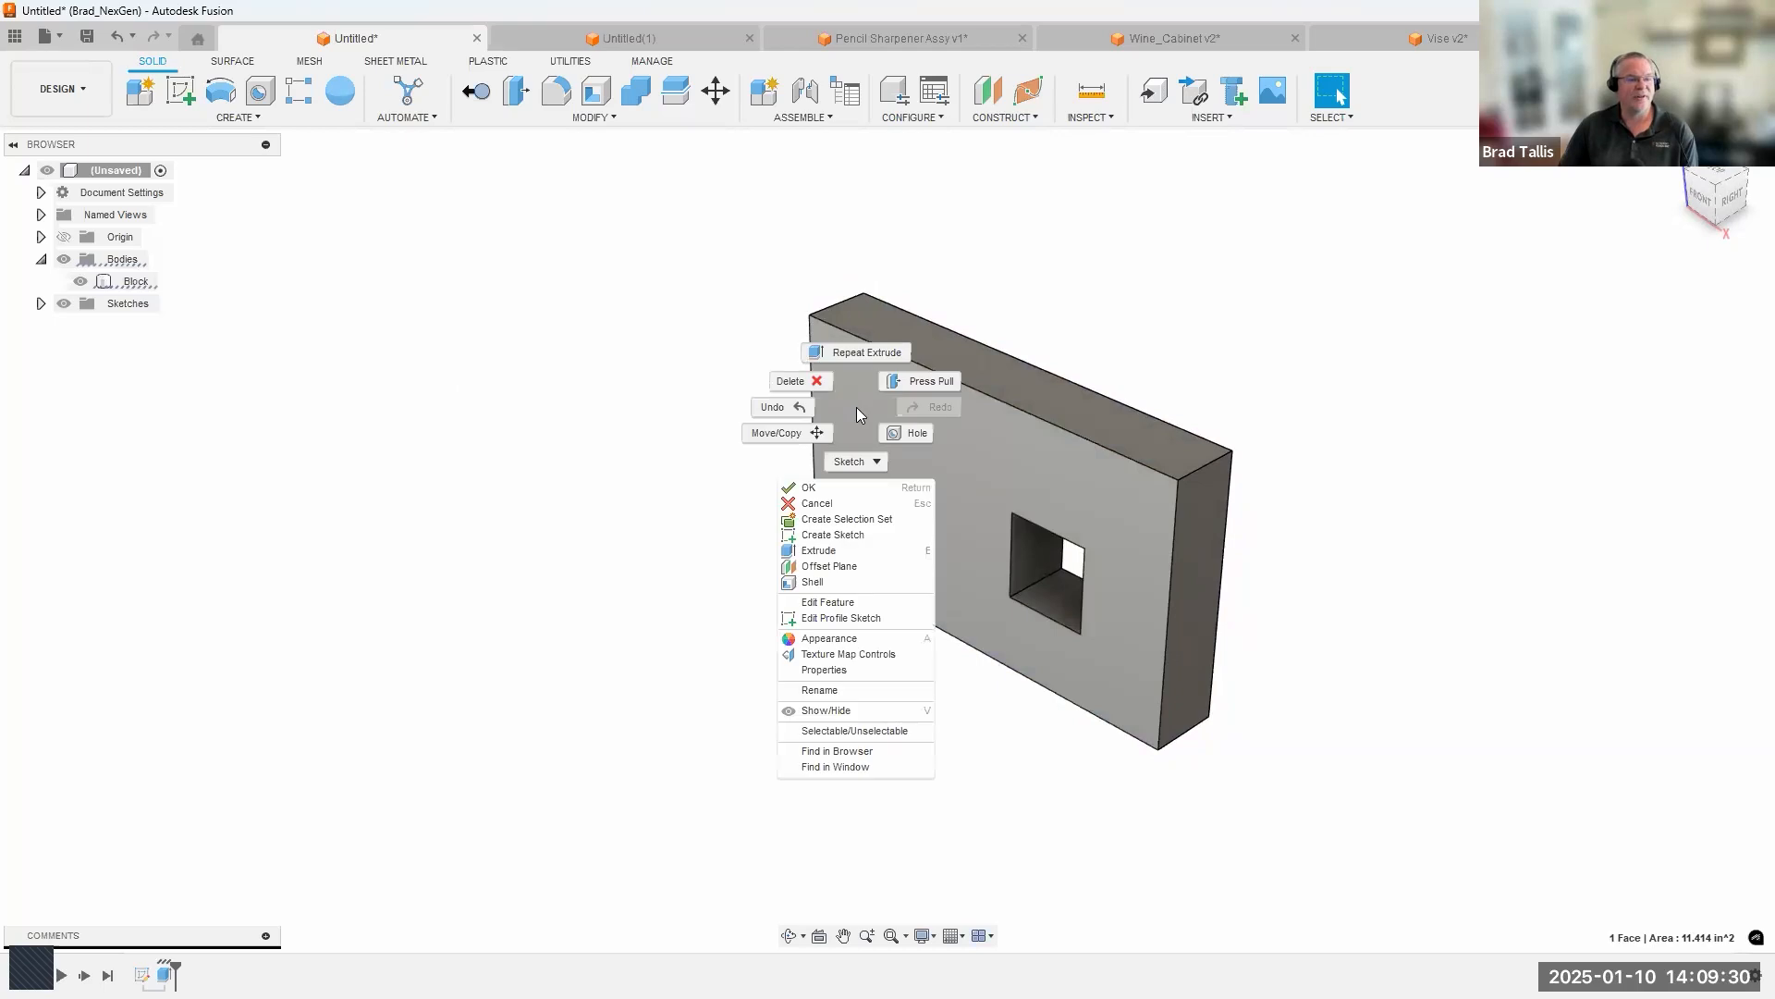
pyautogui.click(832, 534)
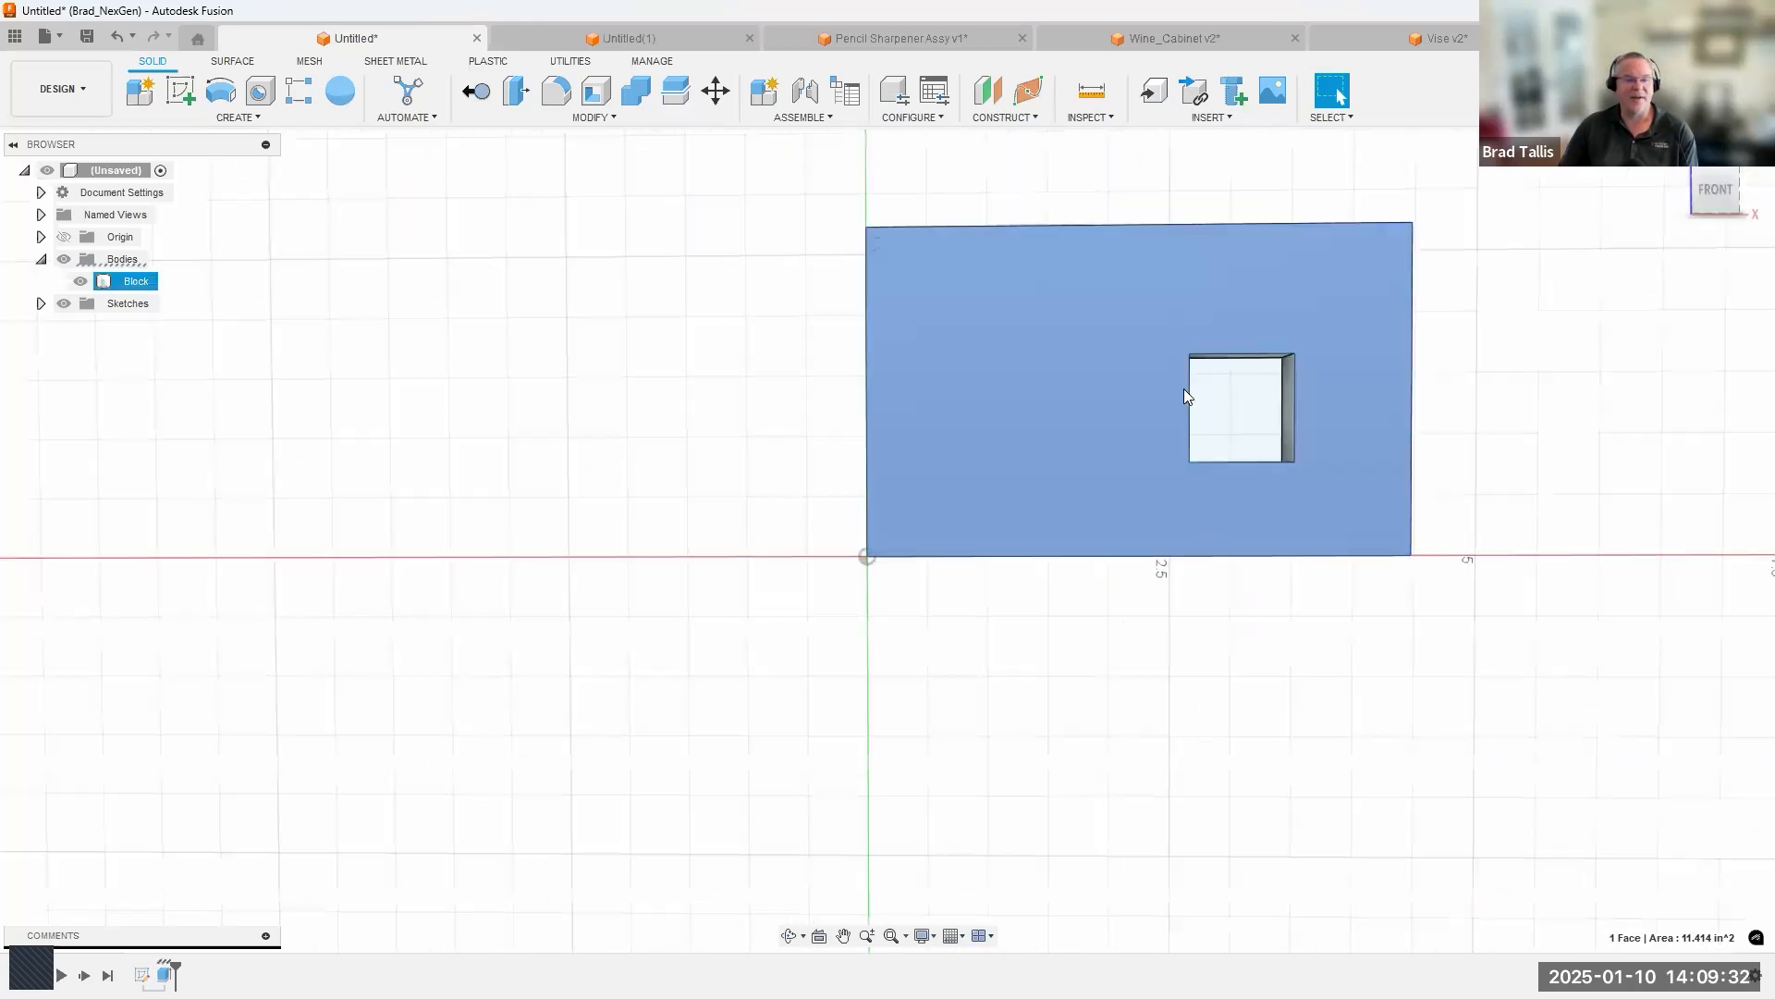
pyautogui.click(1465, 96)
# Extrude the square opening's profile symmetrically by about 4.06 in per side as a new body passing through the Block.
pyautogui.click(1058, 560)
pyautogui.rightClick(1056, 560)
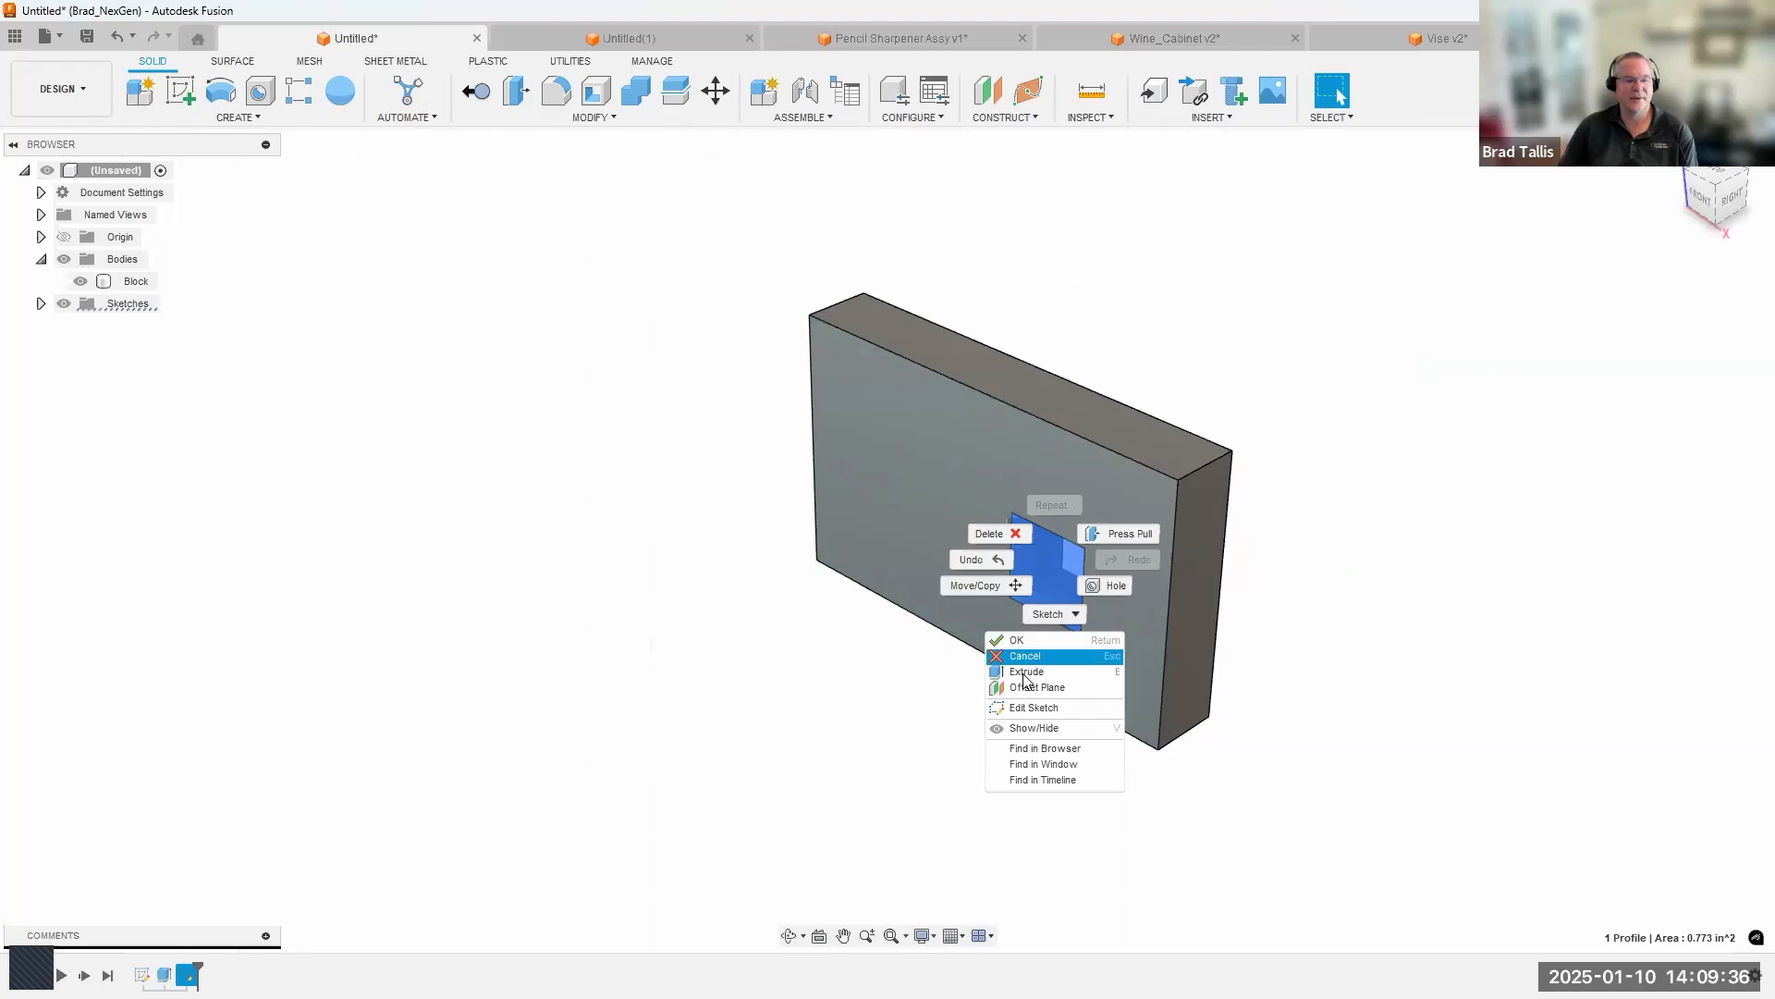
pyautogui.click(1033, 653)
pyautogui.moveTo(983, 583); pyautogui.dragTo(1340, 412)
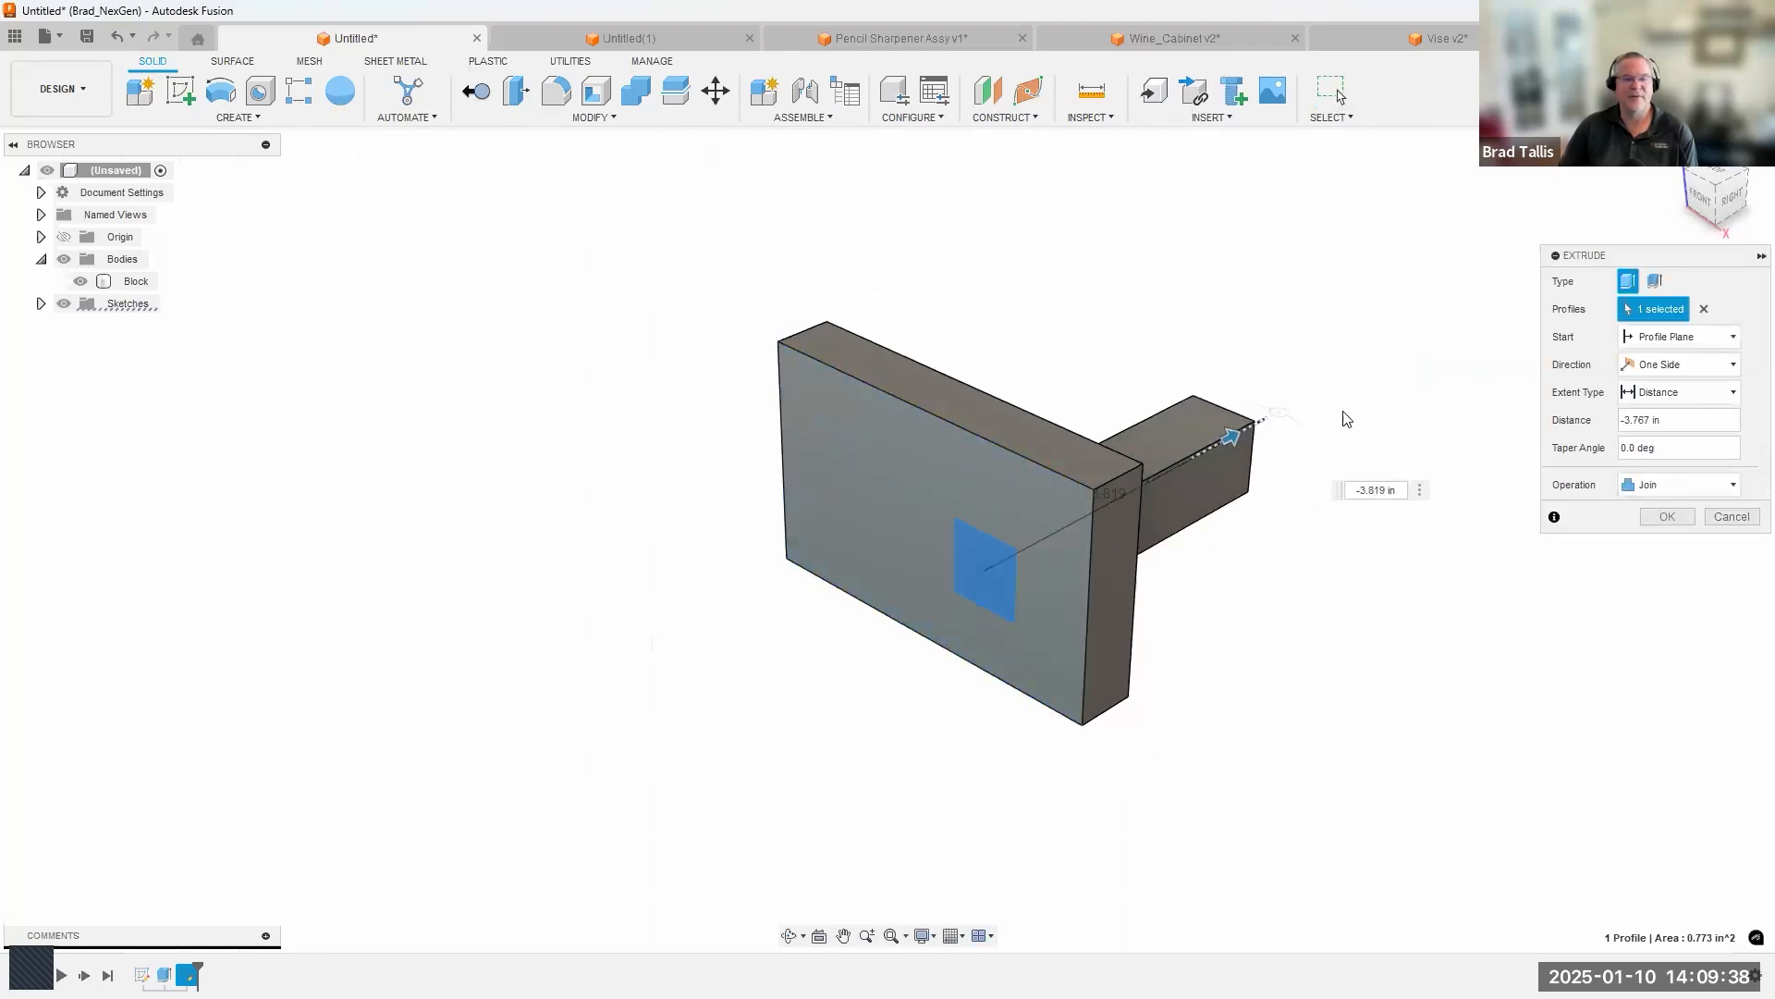
pyautogui.click(1678, 365)
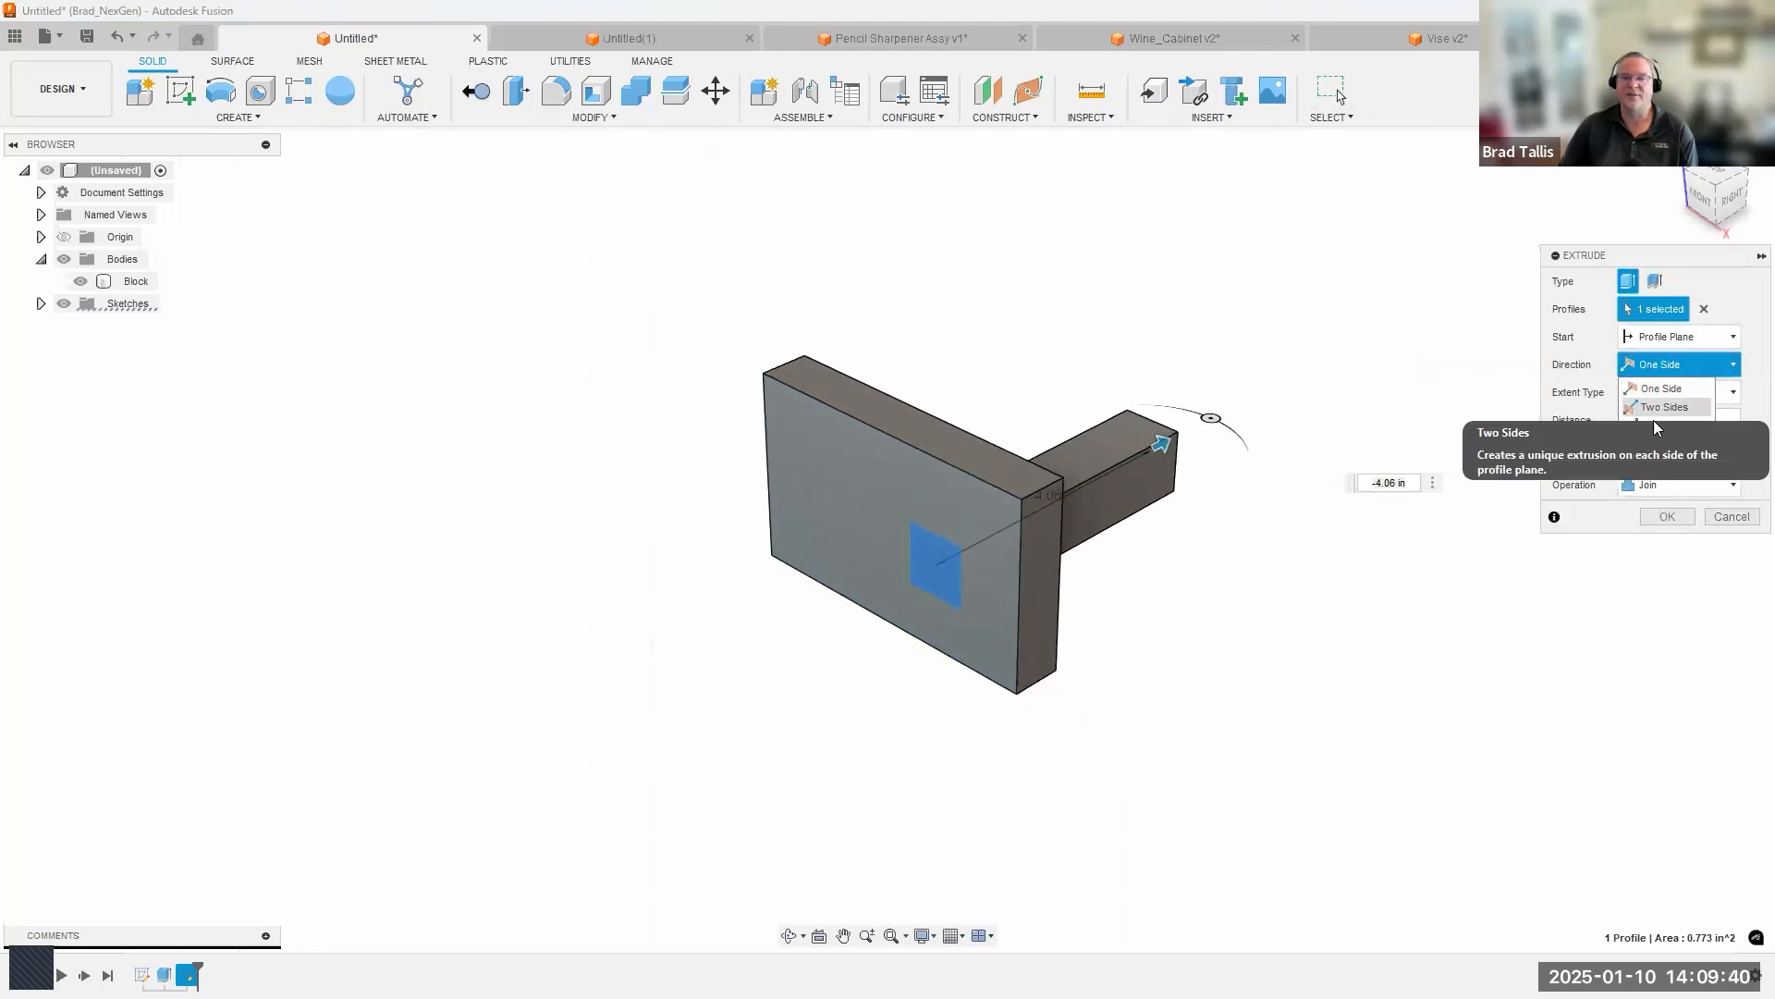
pyautogui.click(1669, 421)
pyautogui.click(1639, 514)
pyautogui.click(1659, 592)
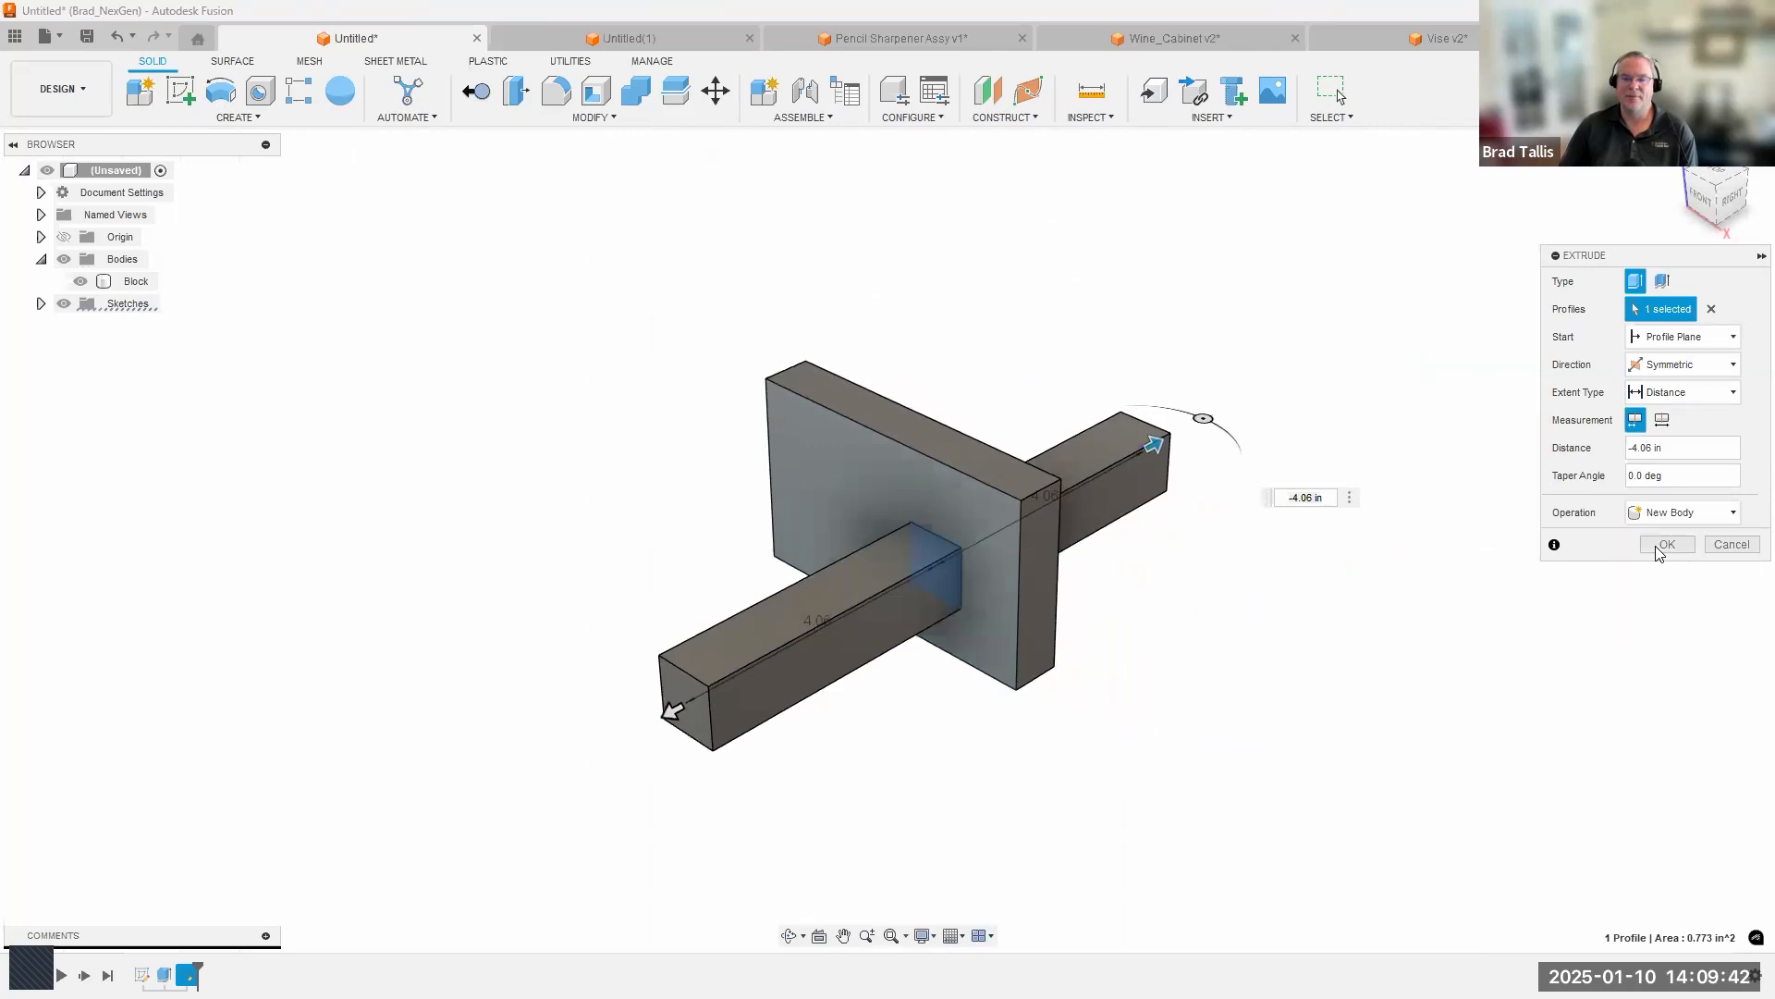
pyautogui.click(1667, 544)
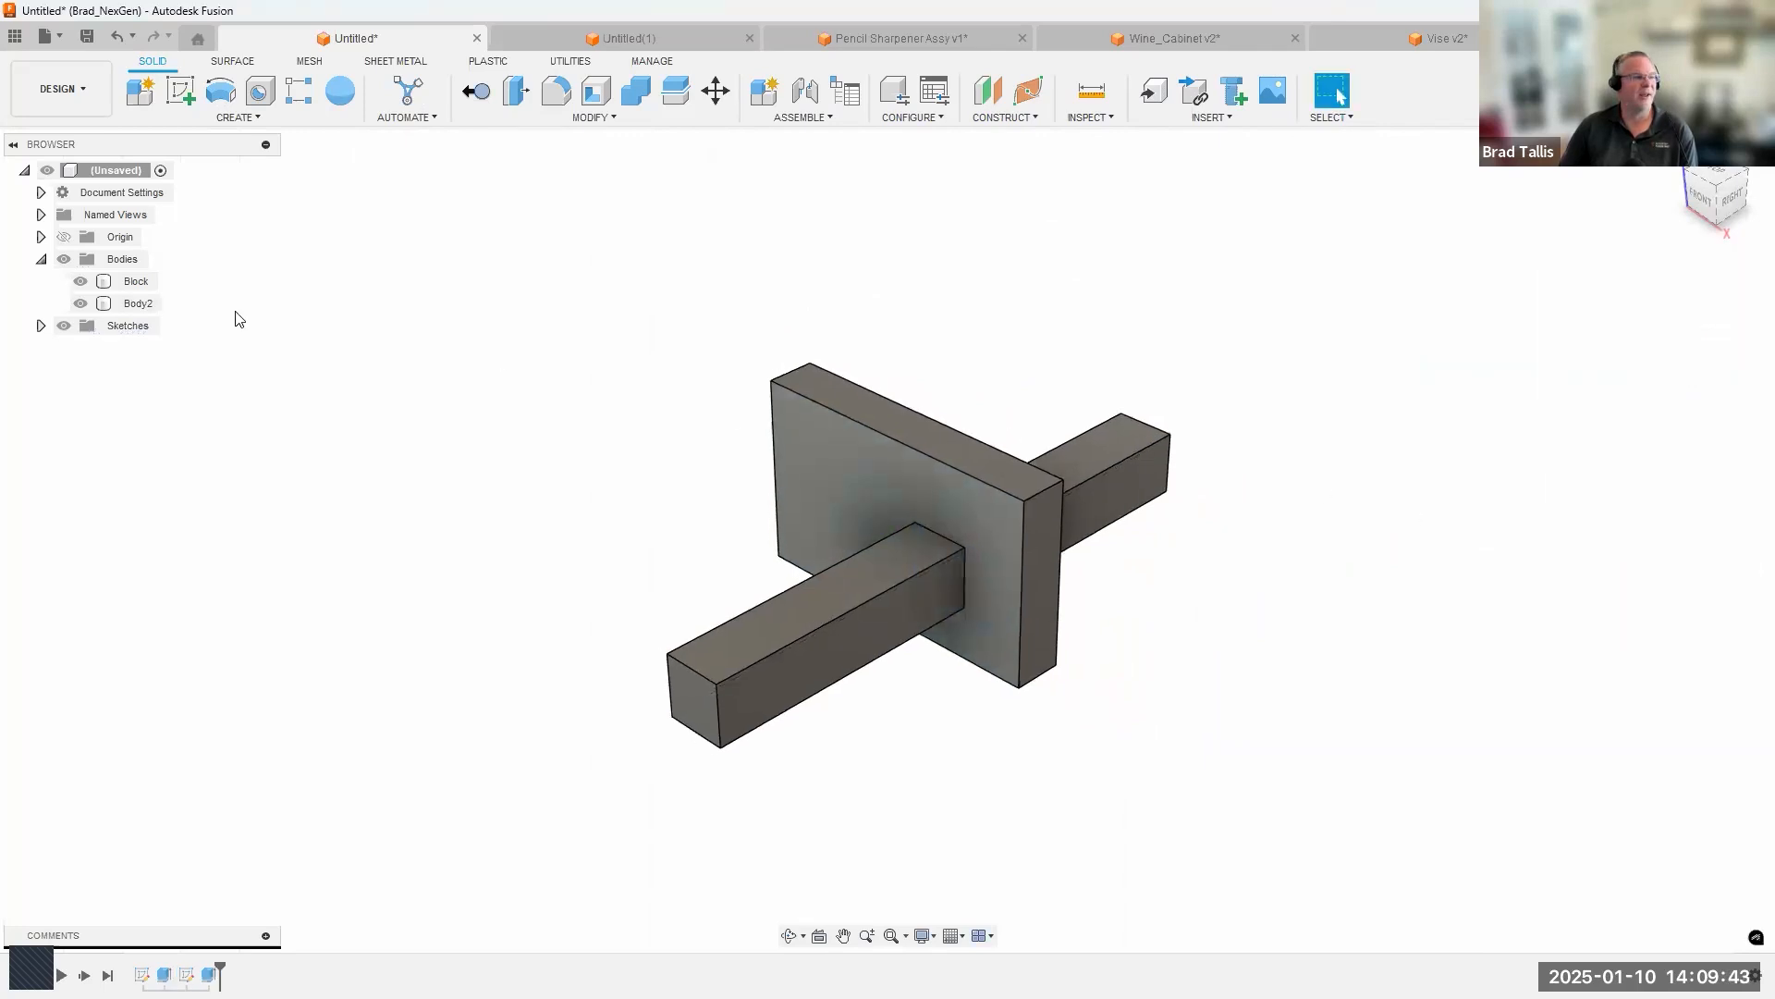
# Rename the square bar body as Rod.
pyautogui.doubleClick(150, 303)
pyautogui.write('Rod')
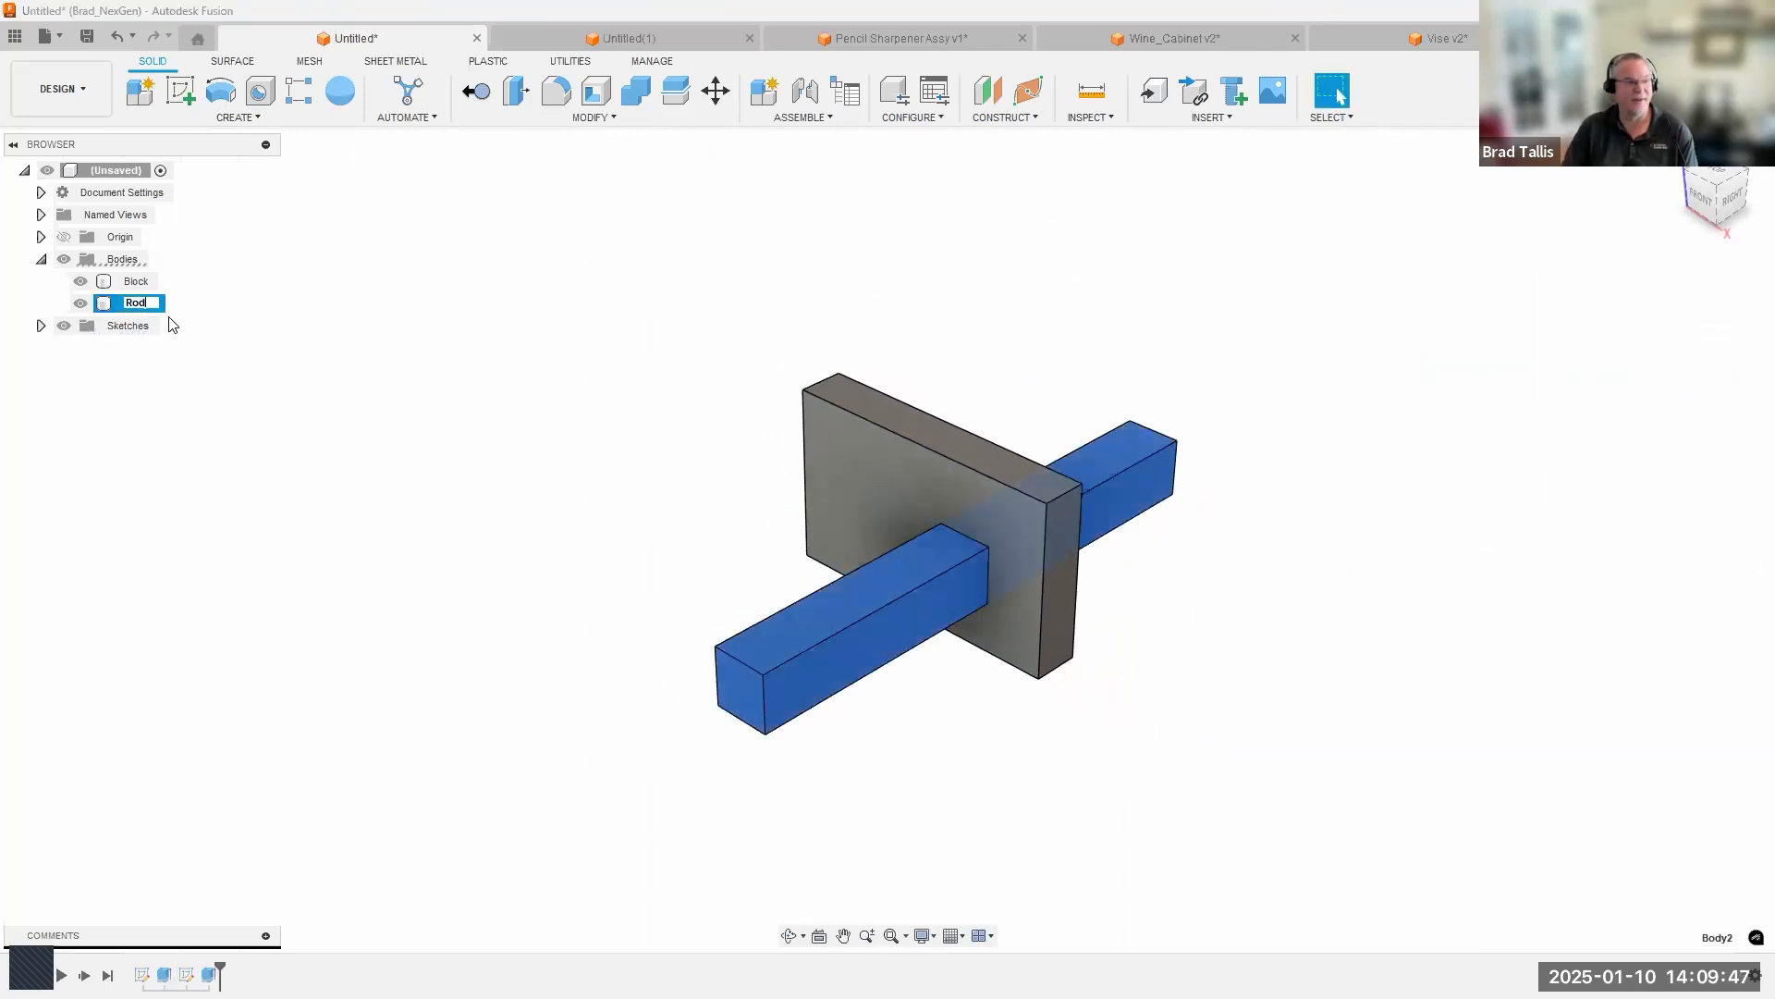
pyautogui.press('Return')
pyautogui.click(480, 493)
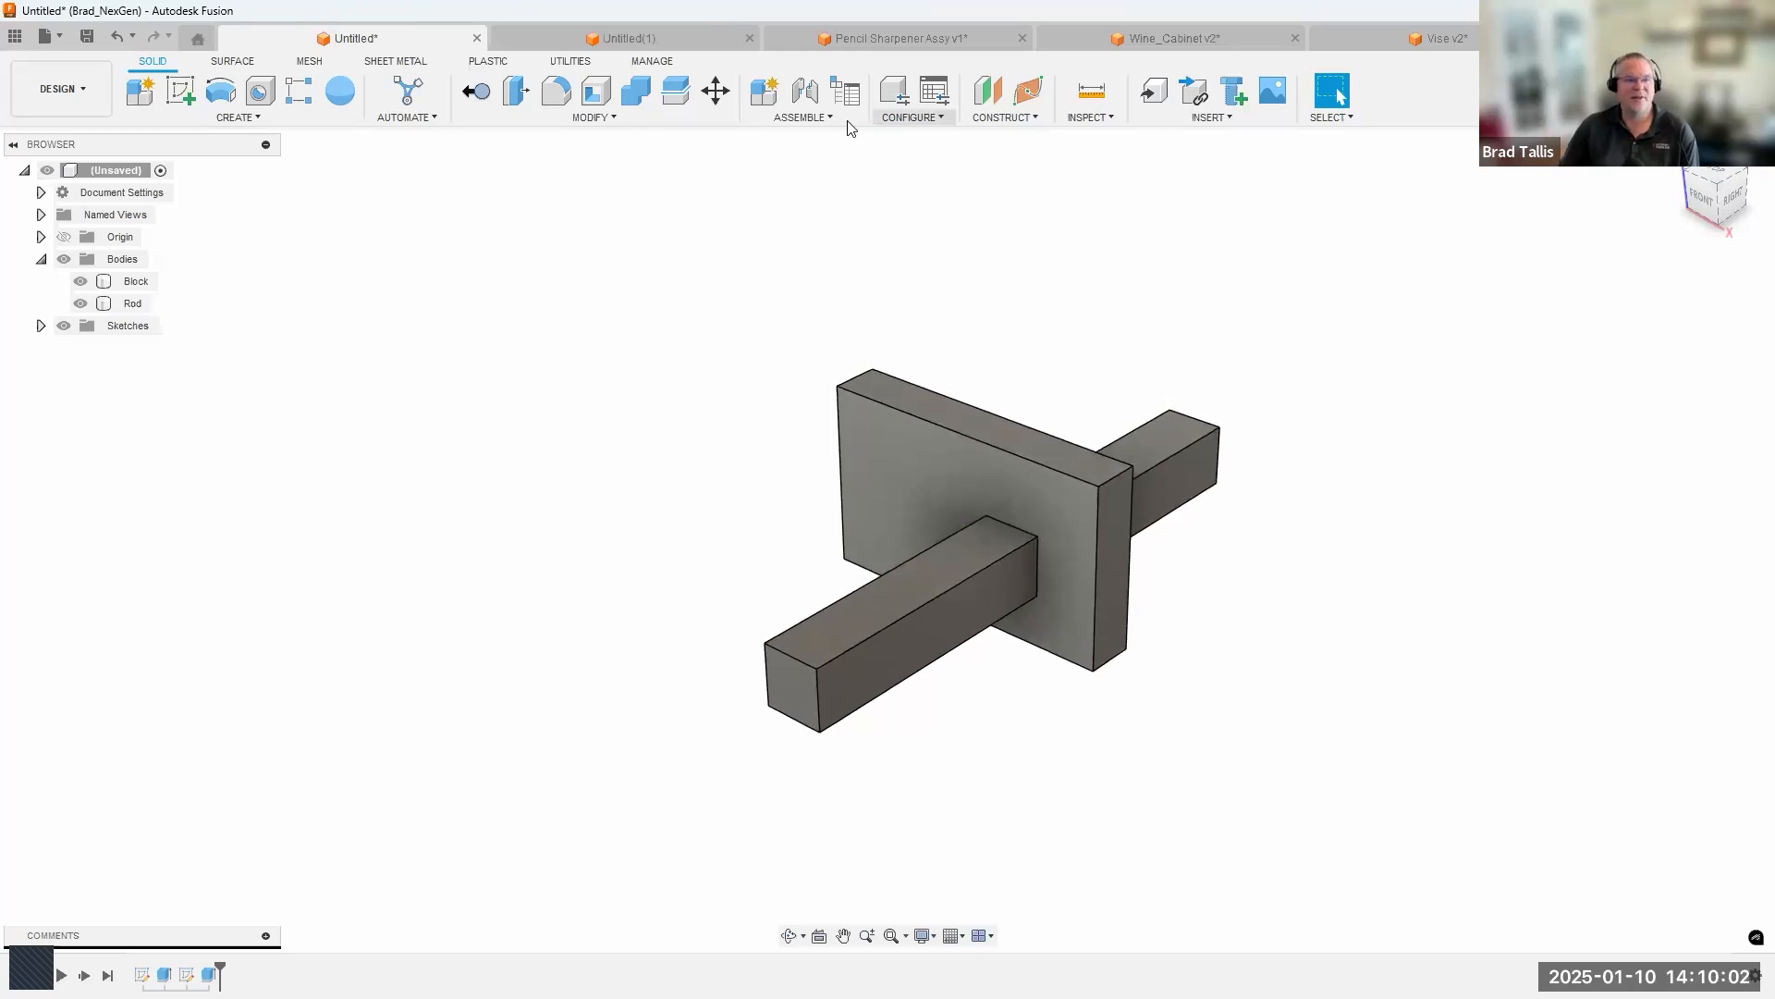
# Try to start a joint between the Block and Rod bodies.
pyautogui.click(800, 117)
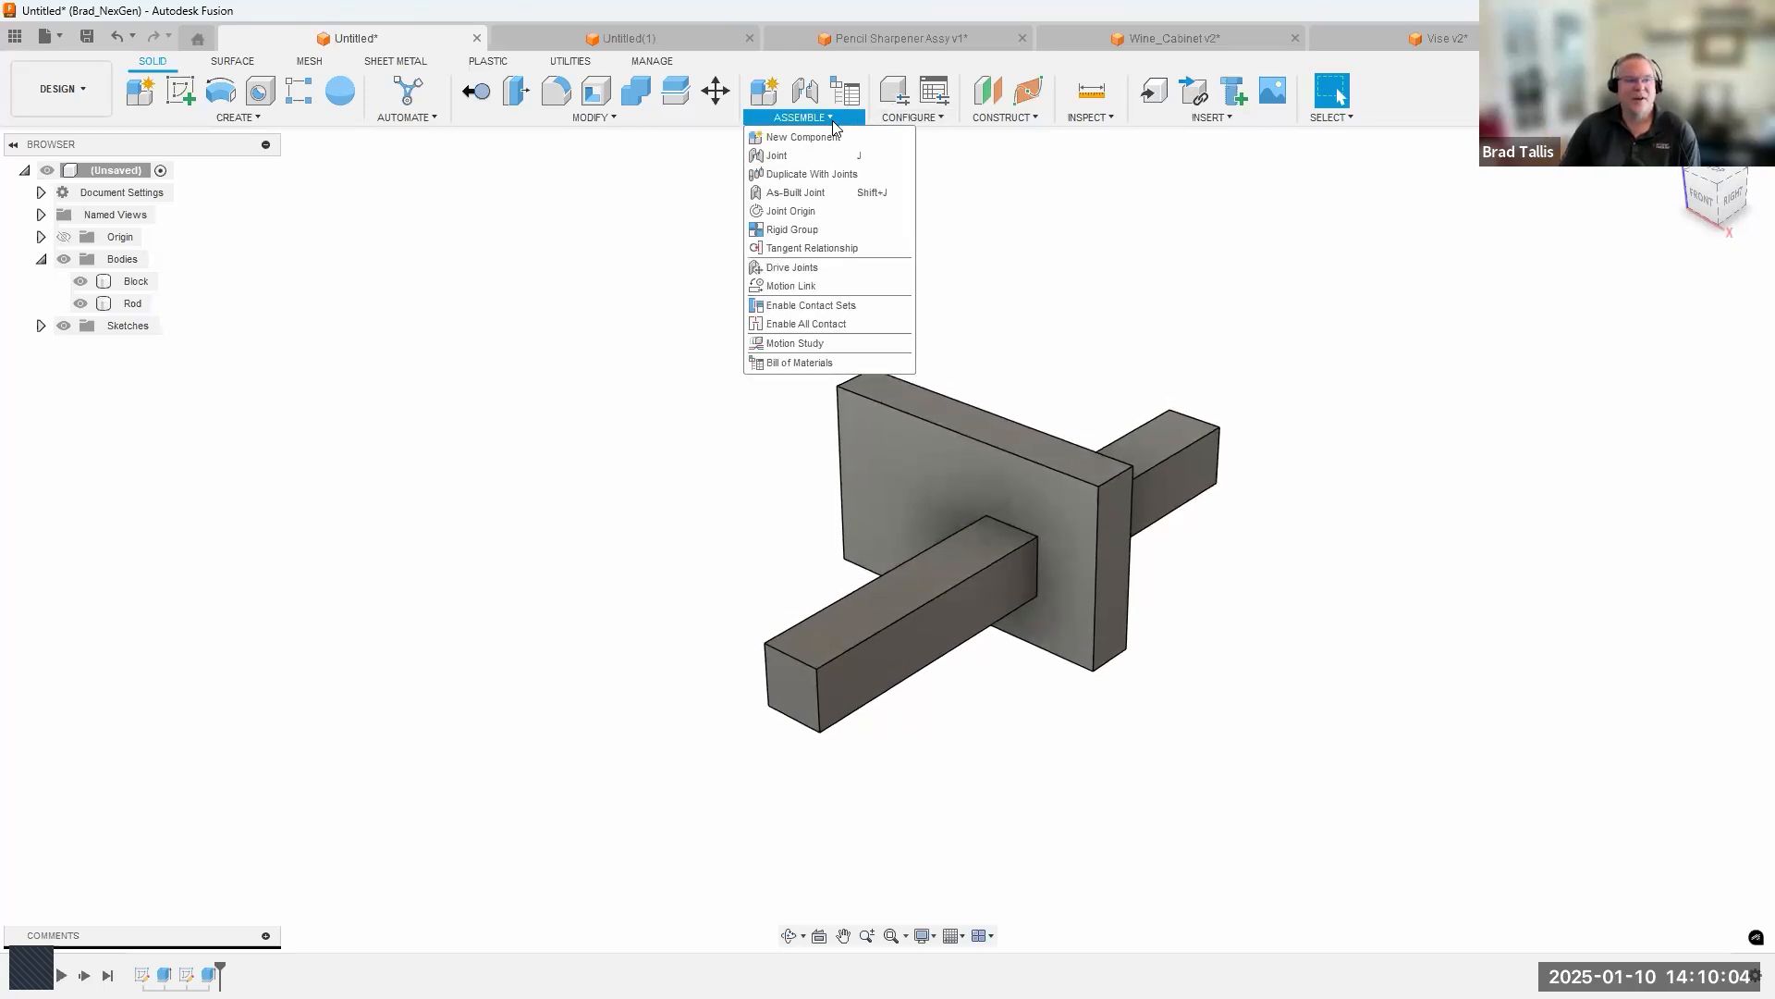
pyautogui.click(805, 158)
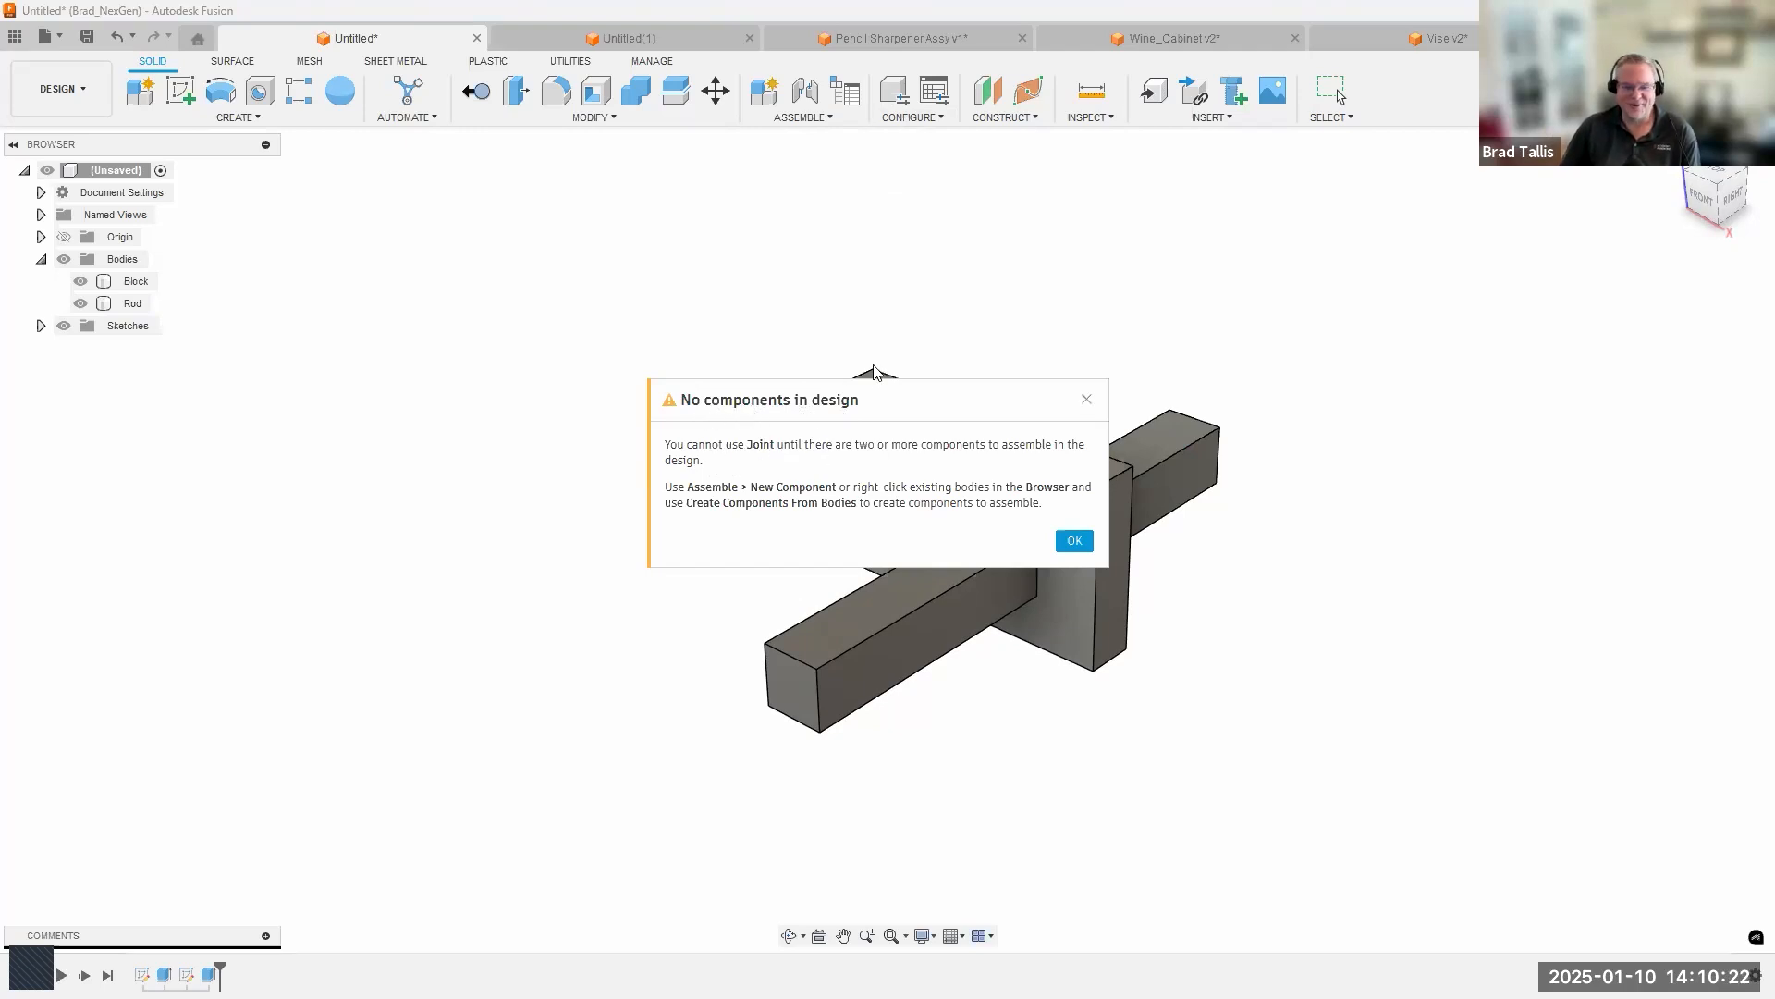
pyautogui.click(1075, 541)
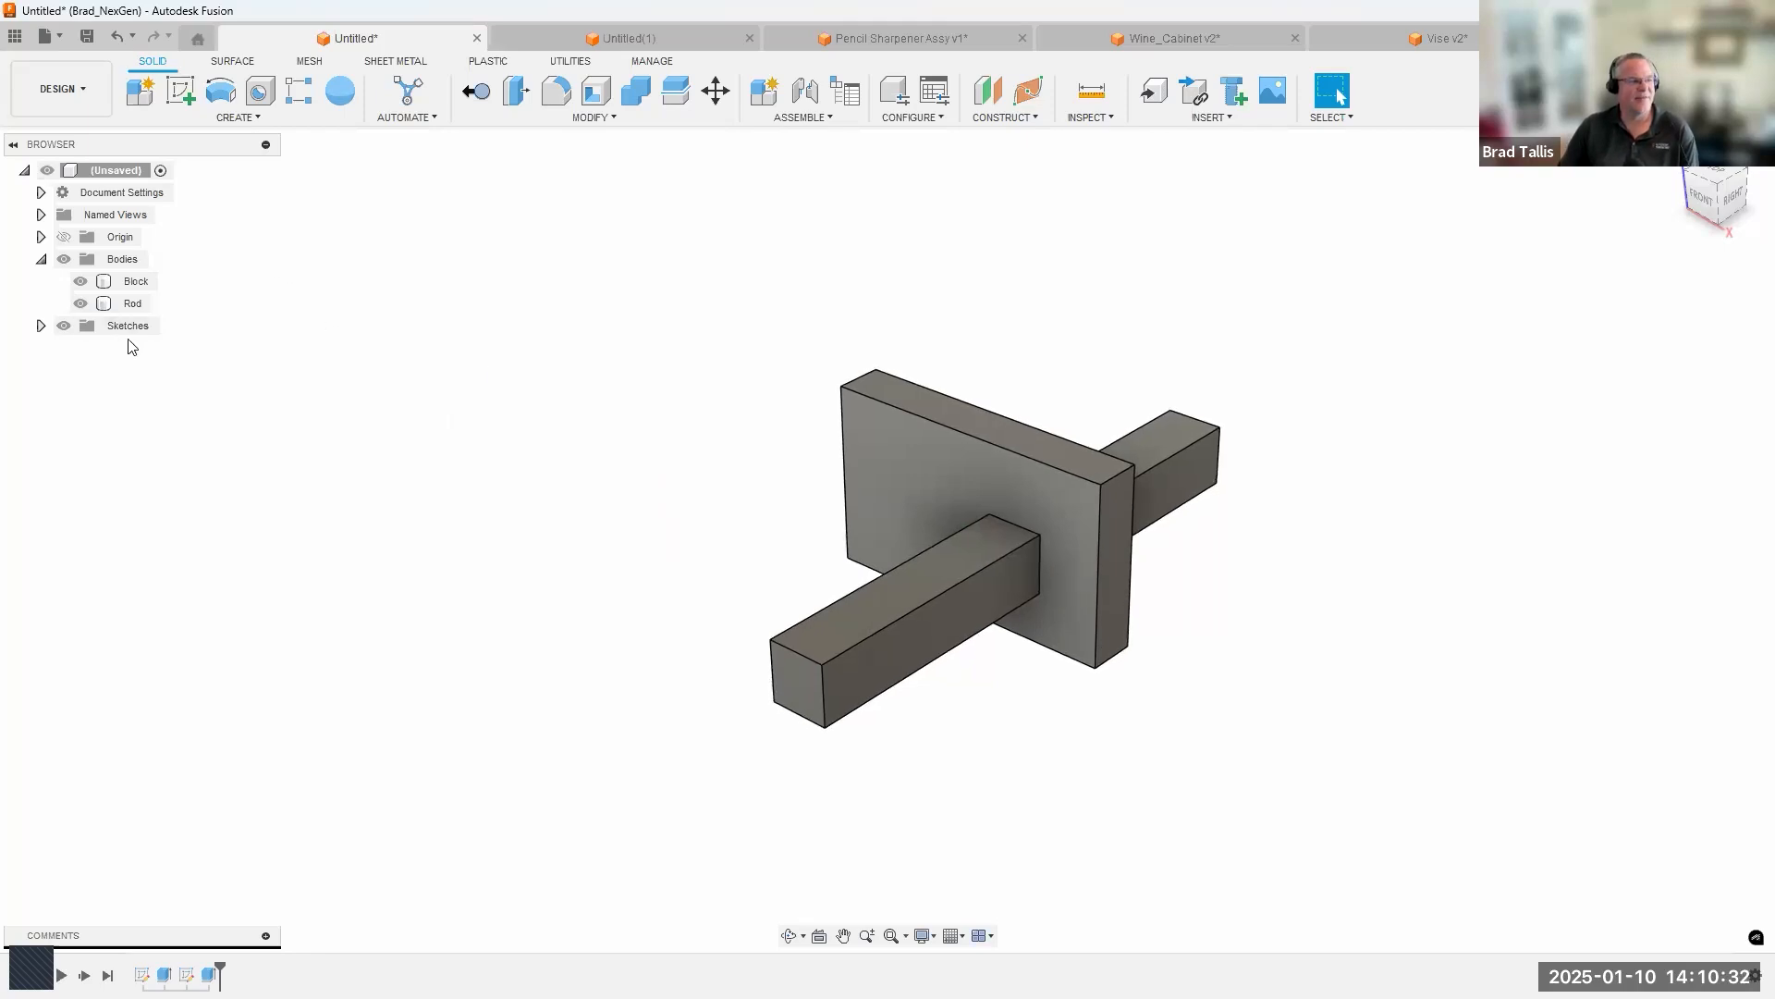
# Move the Block body up off the Rod and about 1.673 in along Y.
pyautogui.rightClick(143, 289)
pyautogui.click(184, 292)
pyautogui.moveTo(838, 516); pyautogui.dragTo(854, 415)
pyautogui.moveTo(858, 437); pyautogui.dragTo(943, 399)
pyautogui.click(1669, 594)
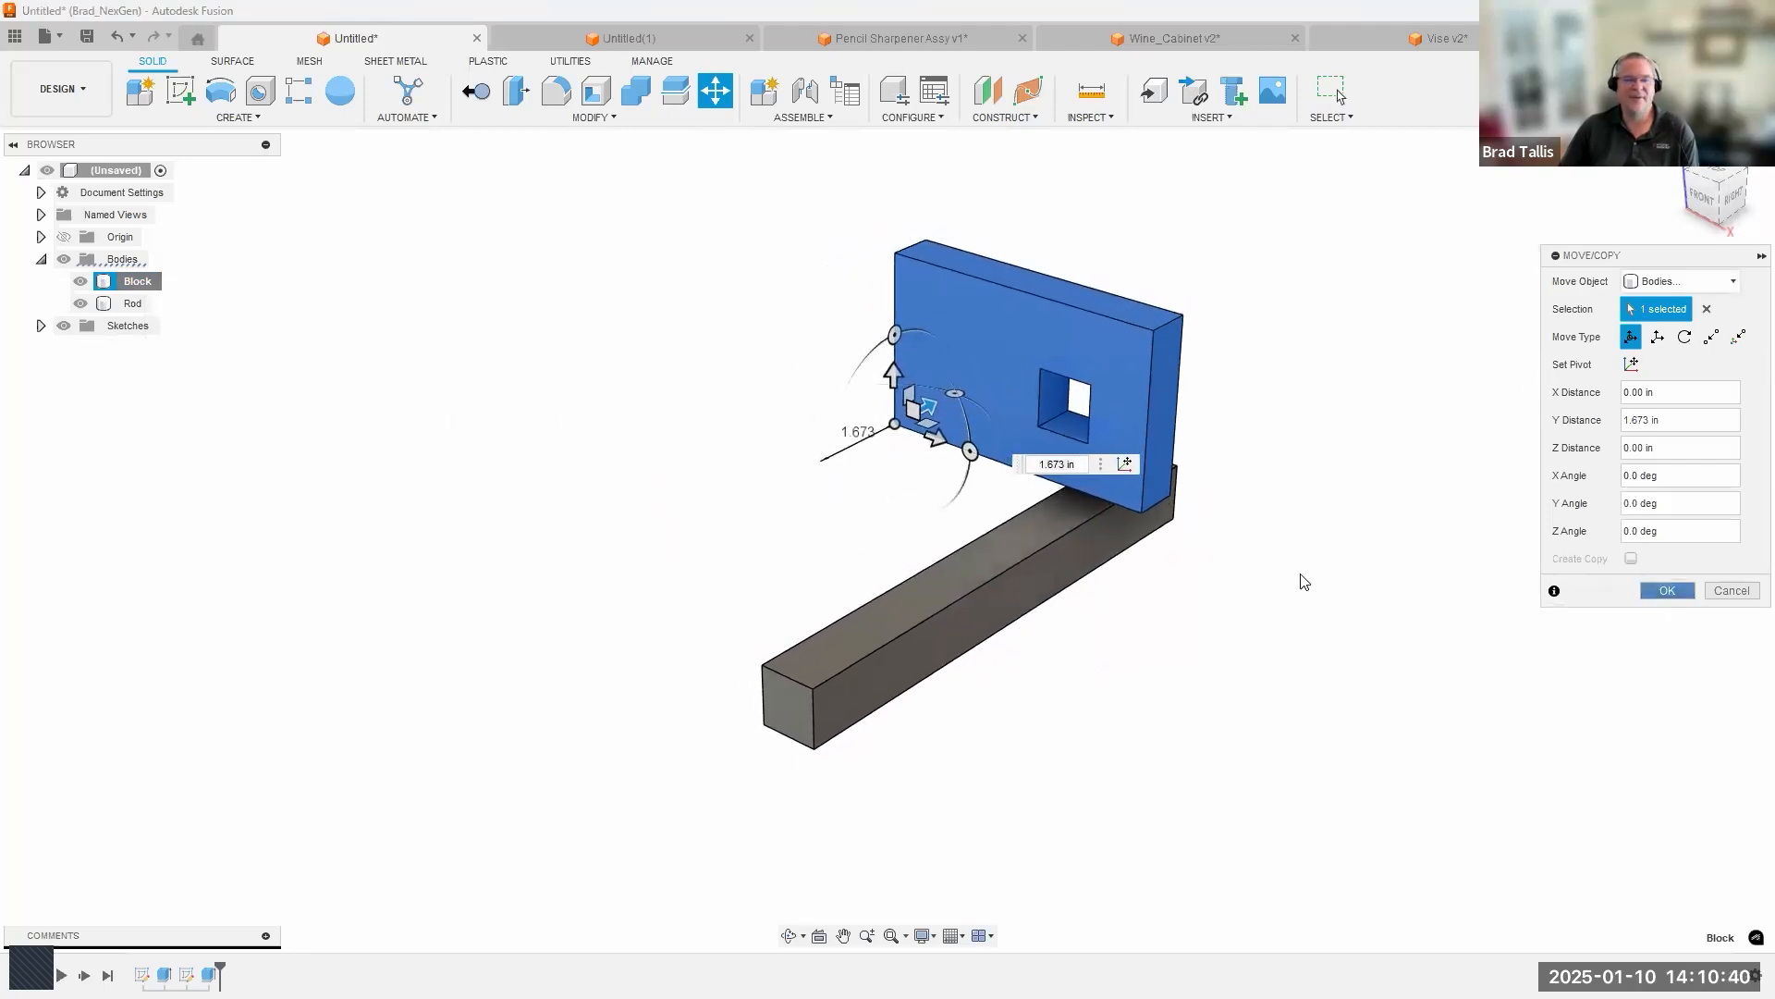
# Show Sketch1 and move the outer rectangle's right edge outward to widen the Block.
pyautogui.click(42, 327)
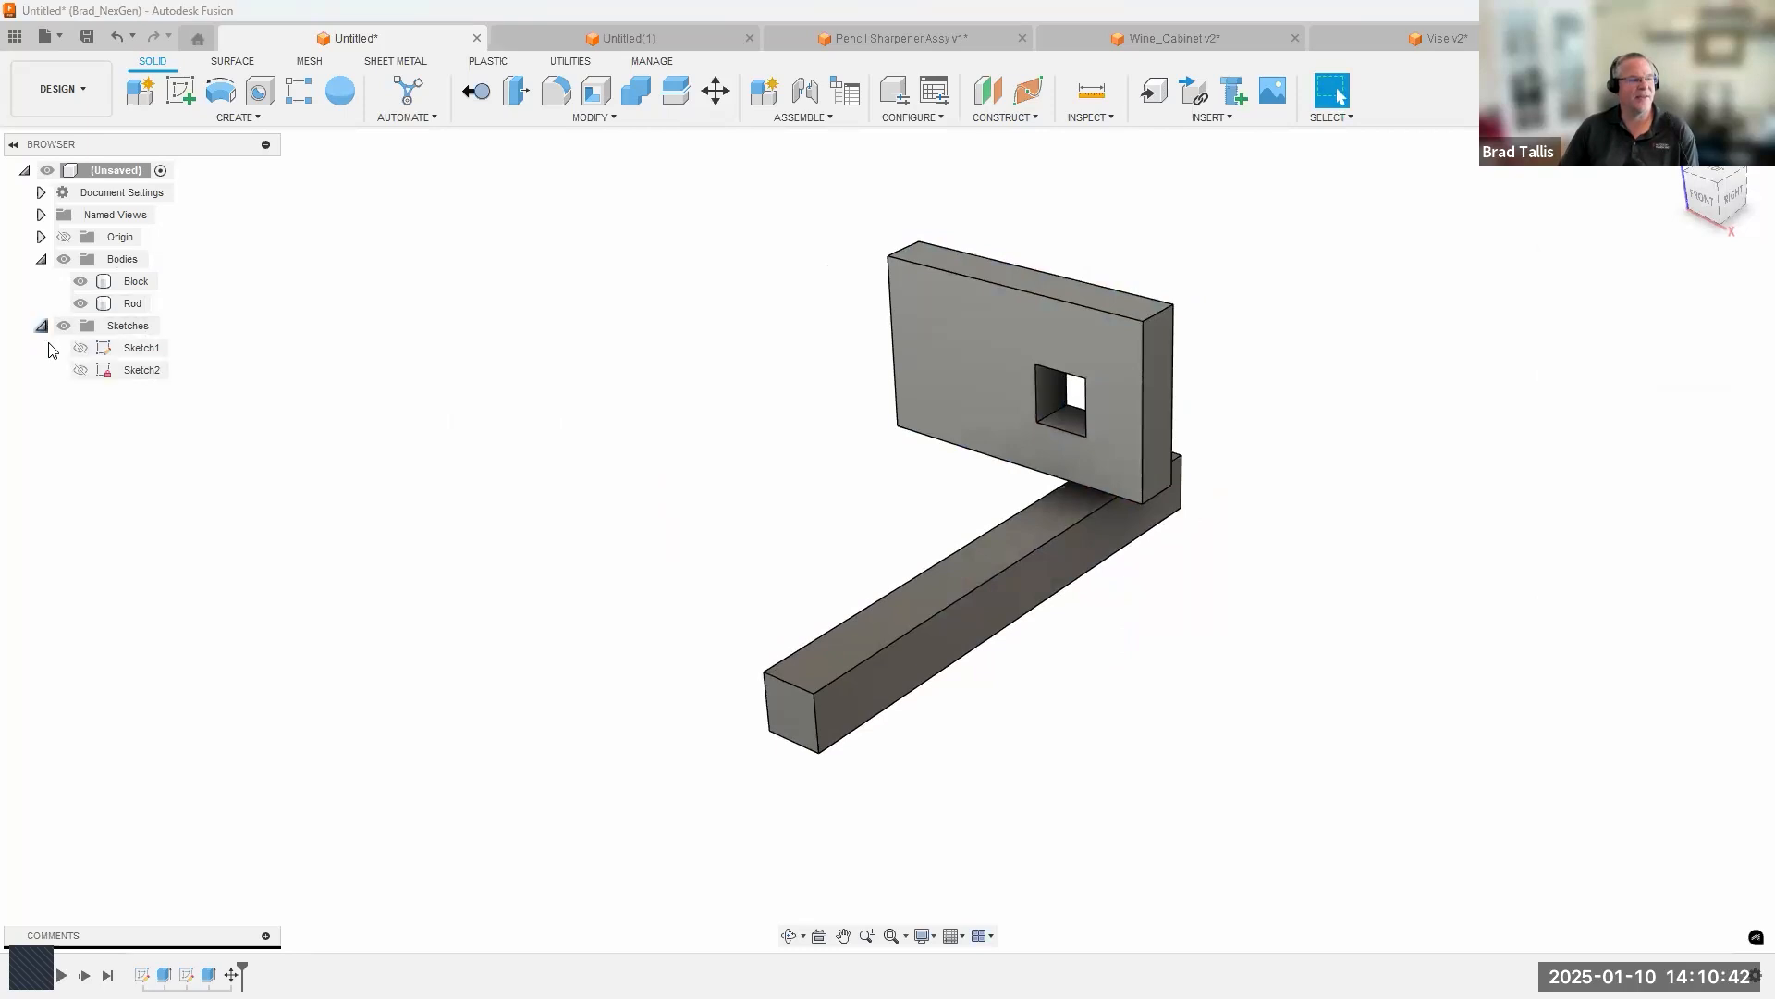
pyautogui.click(81, 348)
pyautogui.moveTo(966, 575)
pyautogui.keyDown('shift'); pyautogui.mouseDown(button='middle')
pyautogui.moveTo(929, 543)
pyautogui.moveTo(741, 546)
pyautogui.moveTo(650, 582)
pyautogui.moveTo(717, 651)
pyautogui.moveTo(902, 707)
pyautogui.mouseUp(button='middle'); pyautogui.keyUp('shift')
pyautogui.scroll(-1, 931, 717)
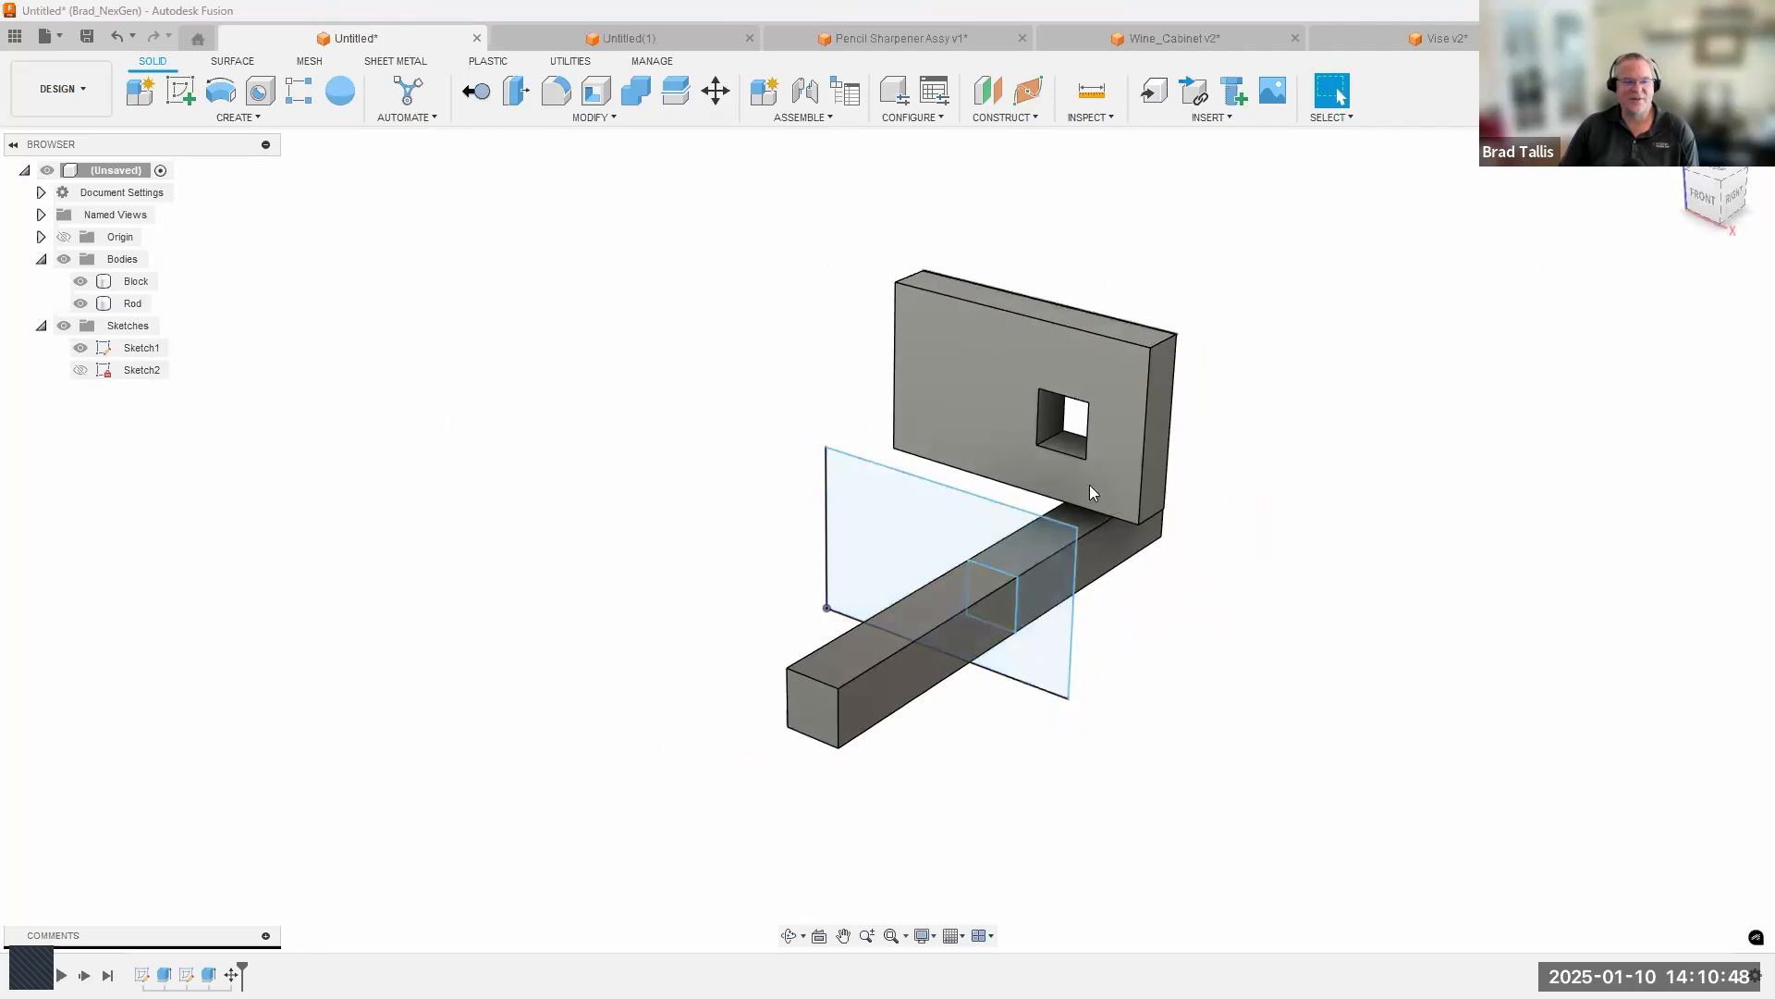
pyautogui.click(1073, 610)
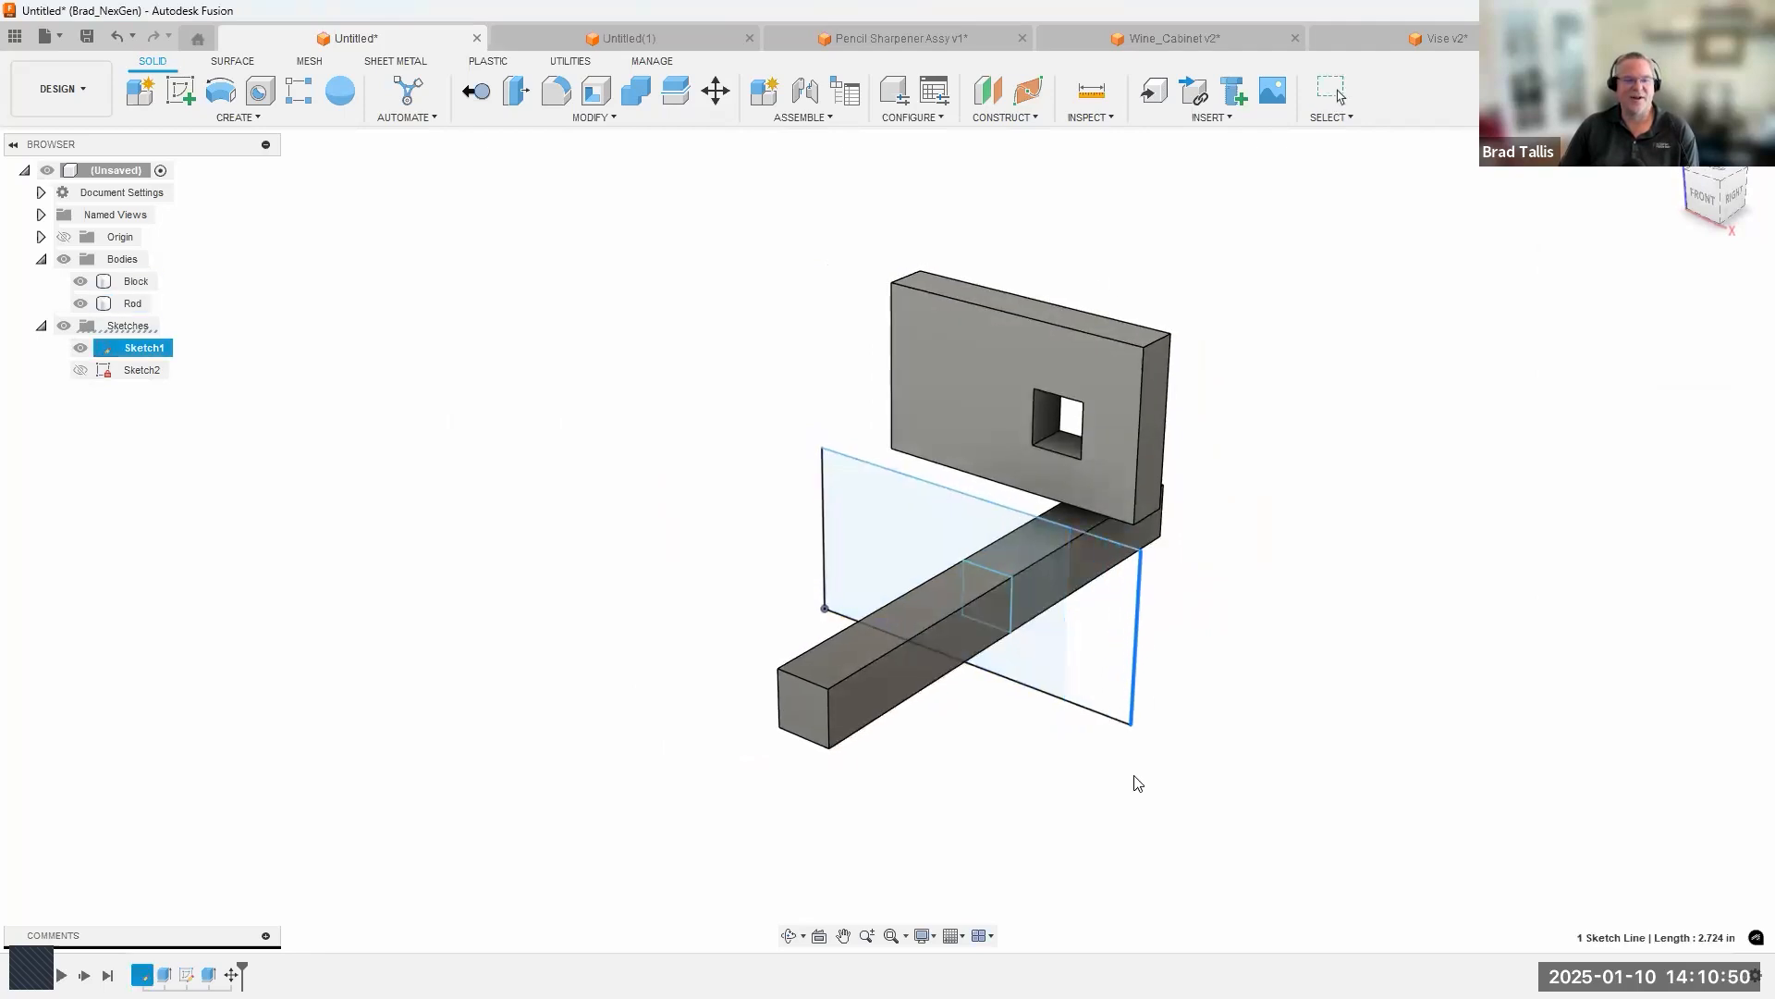
pyautogui.moveTo(1058, 653)
pyautogui.keyDown('shift'); pyautogui.mouseDown(button='middle')
pyautogui.moveTo(998, 645)
pyautogui.moveTo(1079, 682)
pyautogui.mouseUp(button='middle'); pyautogui.keyUp('shift')
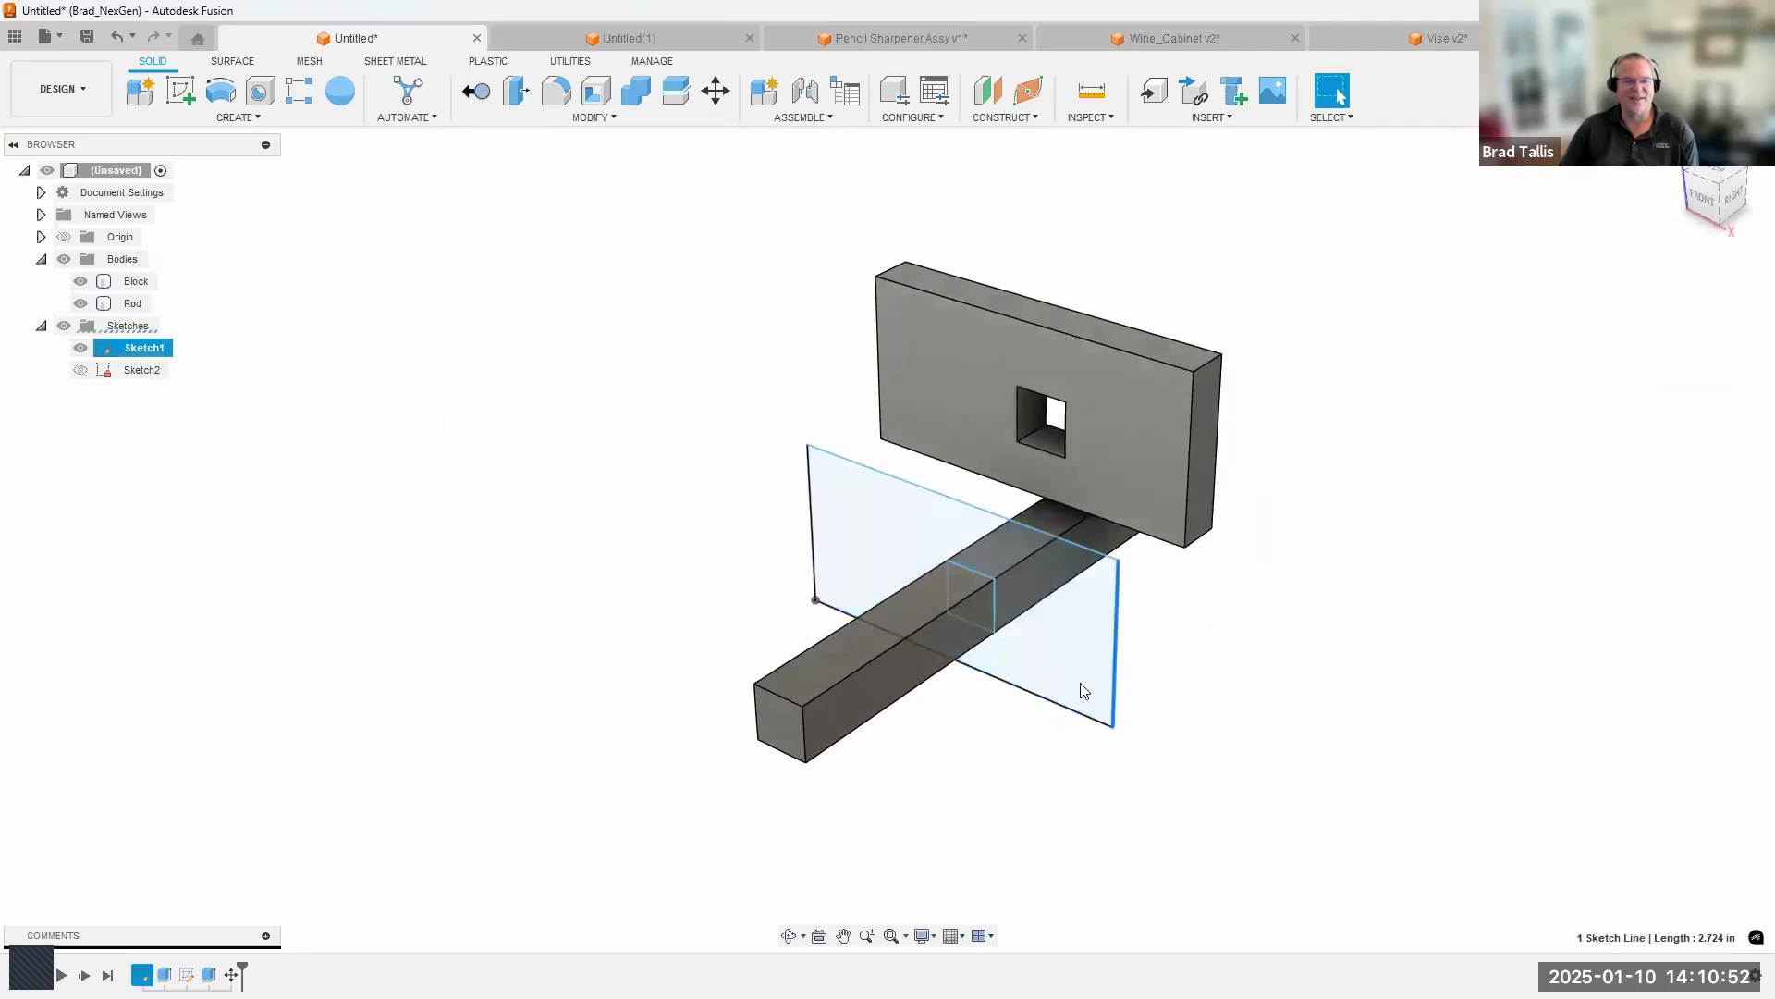
pyautogui.keyDown('shift'); pyautogui.moveTo(1026, 777); pyautogui.dragTo(1040, 763, button='middle'); pyautogui.keyUp('shift')
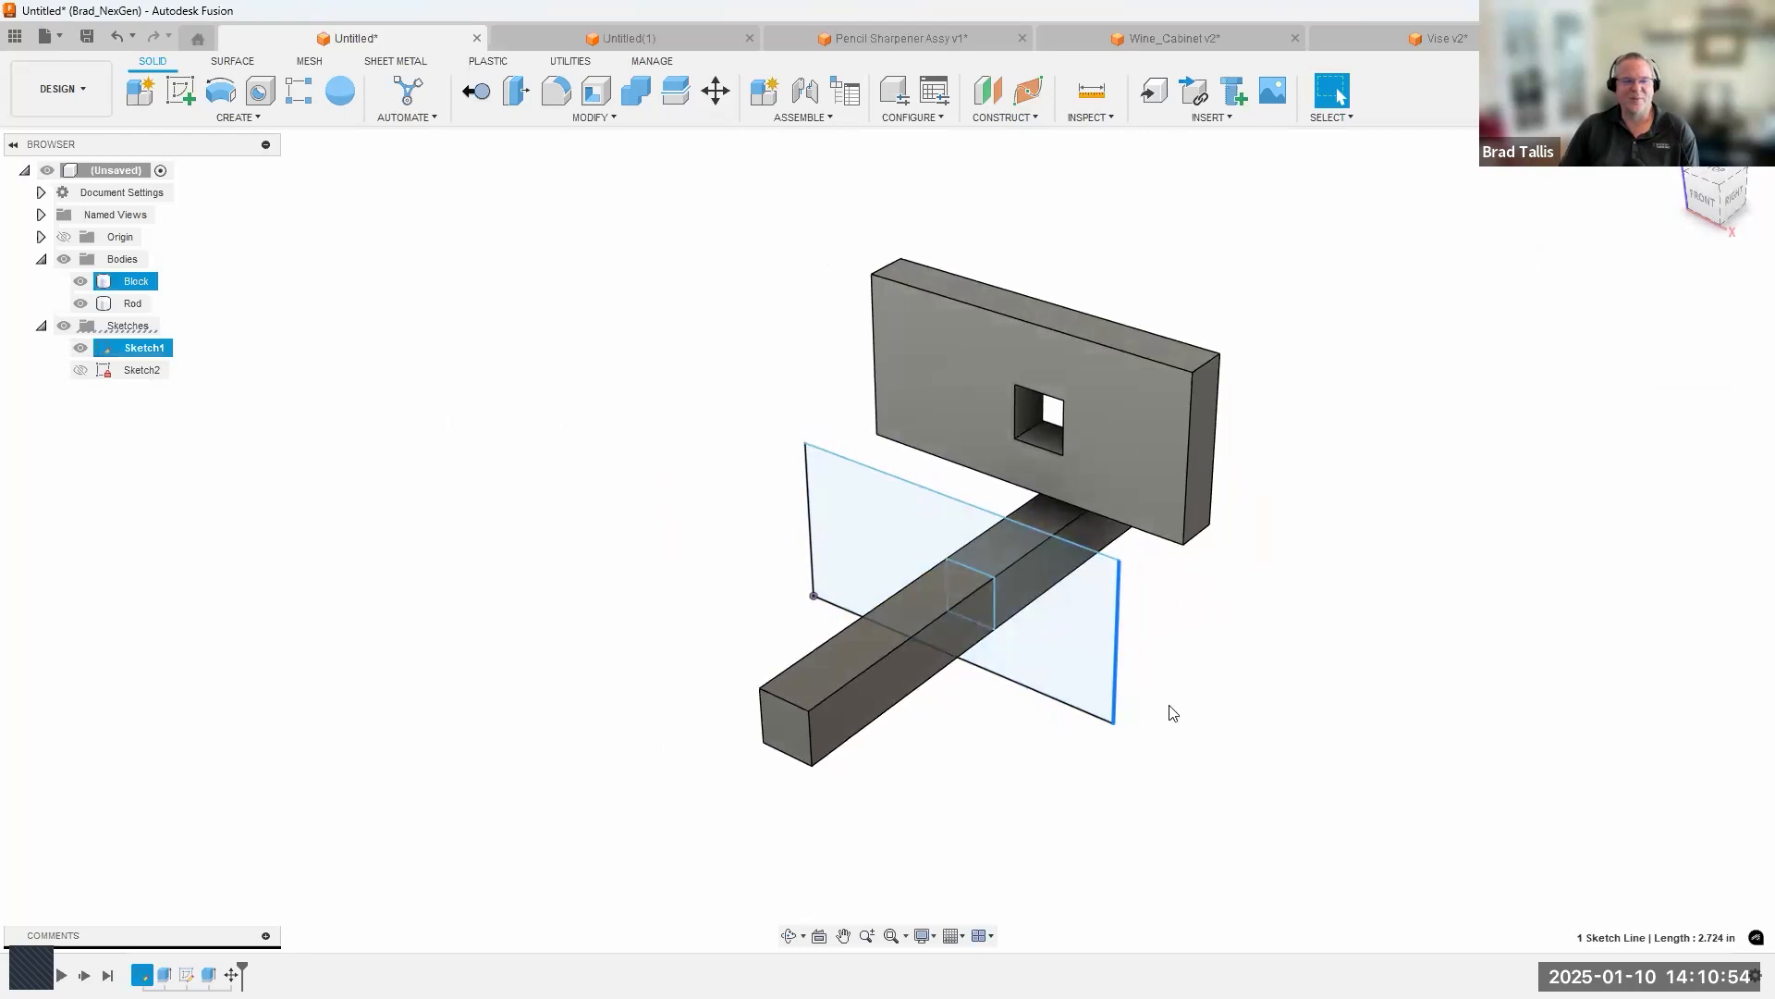
pyautogui.click(1185, 782)
pyautogui.keyDown('shift'); pyautogui.moveTo(1185, 782); pyautogui.dragTo(1181, 773, button='middle'); pyautogui.keyUp('shift')
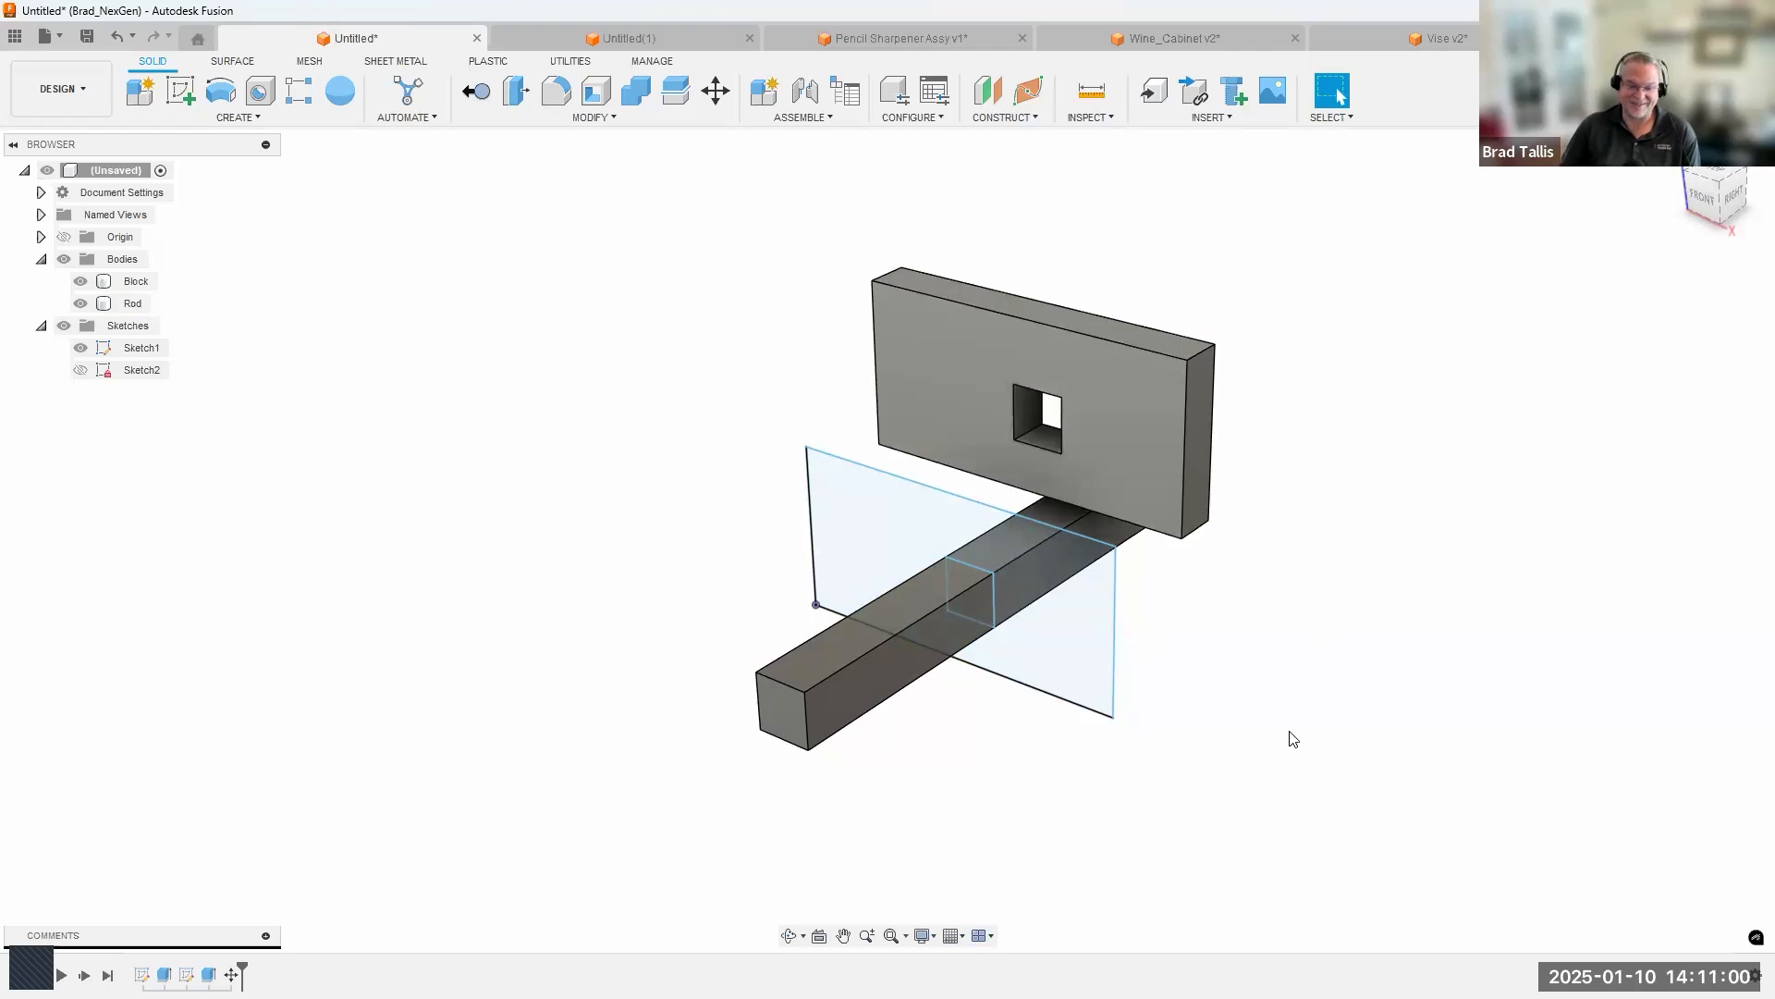
# Stretch the outer rectangle of Sketch1 further by pulling its right edge outward again.
pyautogui.moveTo(1212, 638)
pyautogui.keyDown('shift'); pyautogui.mouseDown(button='middle')
pyautogui.moveTo(1223, 728)
pyautogui.moveTo(1207, 753)
pyautogui.mouseUp(button='middle'); pyautogui.keyUp('shift')
pyautogui.keyDown('shift'); pyautogui.moveTo(1175, 543); pyautogui.dragTo(1099, 621, button='middle'); pyautogui.keyUp('shift')
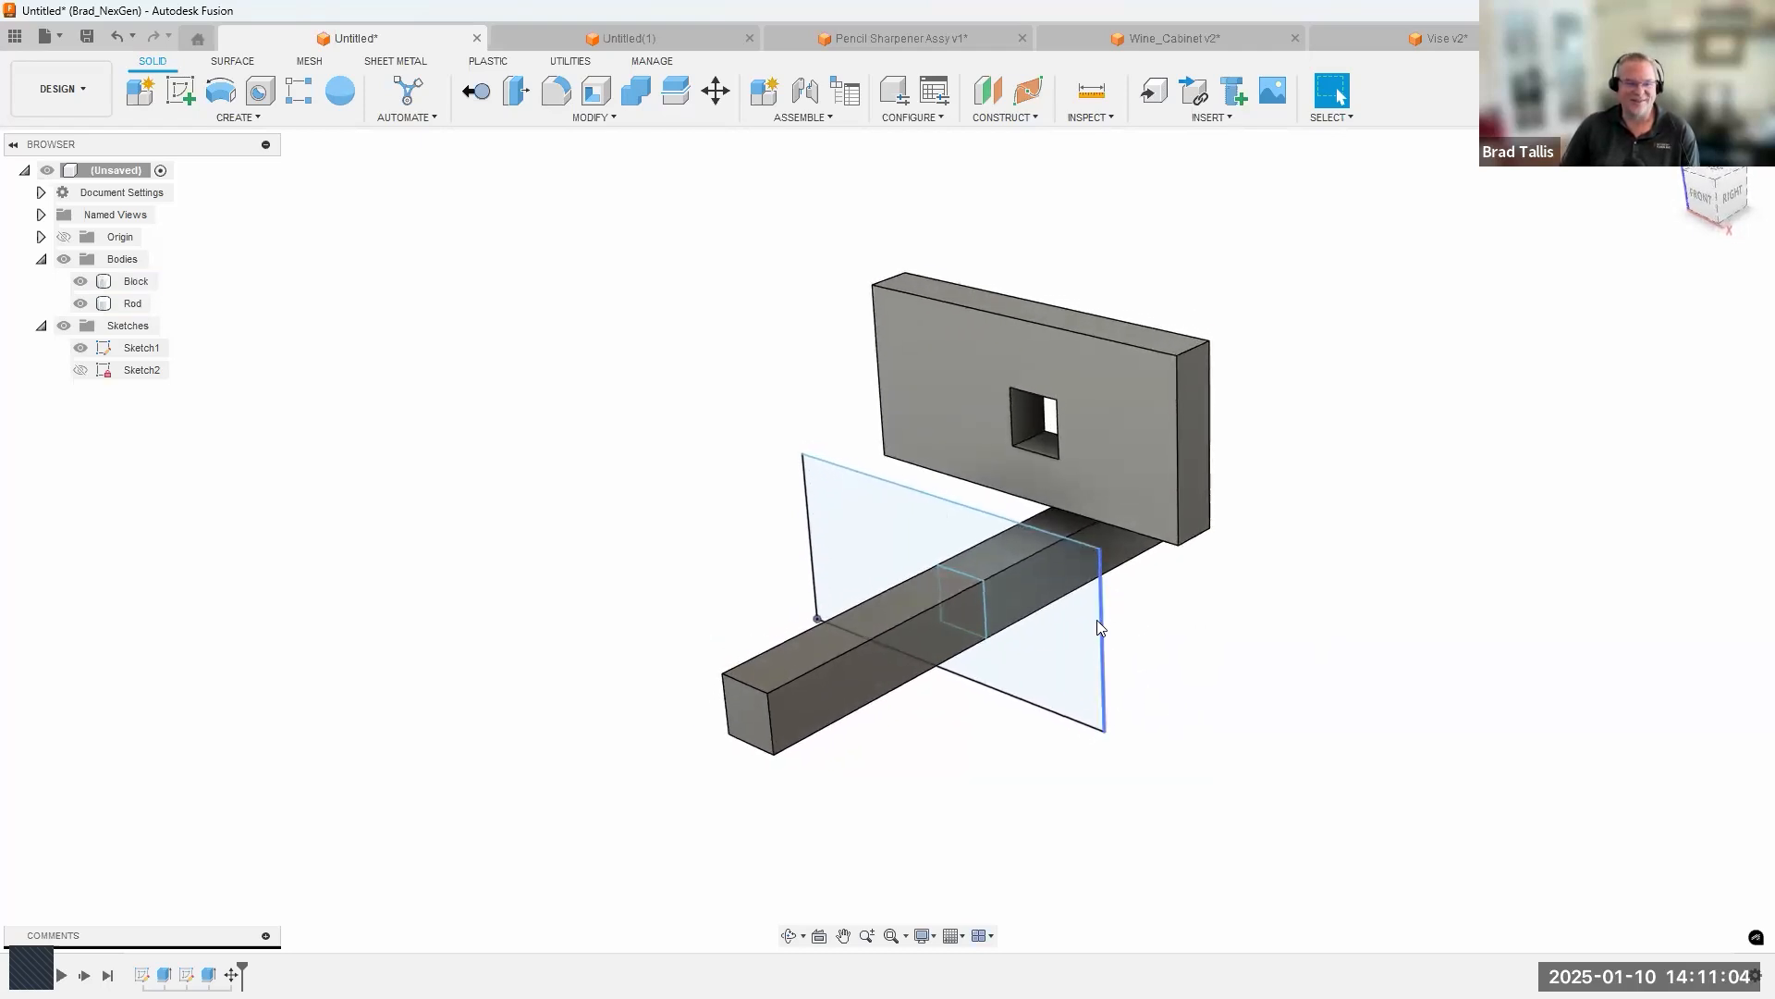
pyautogui.click(1103, 668)
pyautogui.keyDown('shift'); pyautogui.moveTo(1331, 228); pyautogui.dragTo(1291, 291, button='middle'); pyautogui.keyUp('shift')
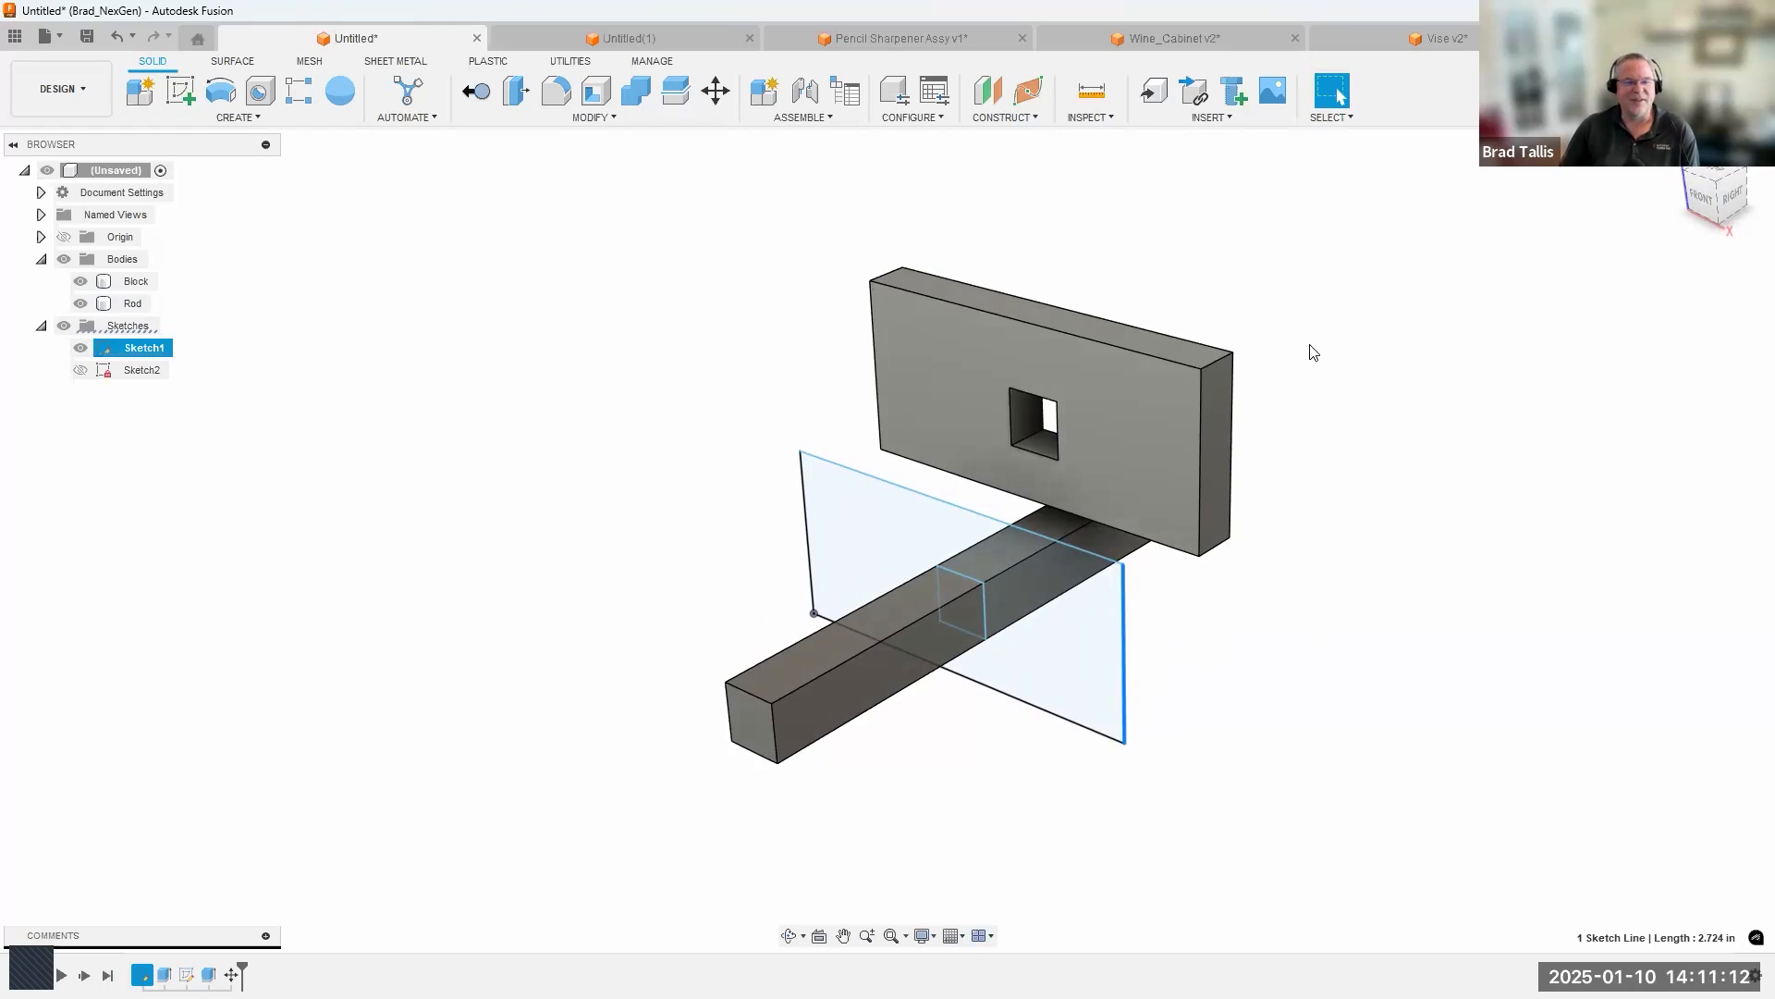
pyautogui.keyDown('shift'); pyautogui.moveTo(1314, 352); pyautogui.dragTo(1303, 350, button='middle'); pyautogui.keyUp('shift')
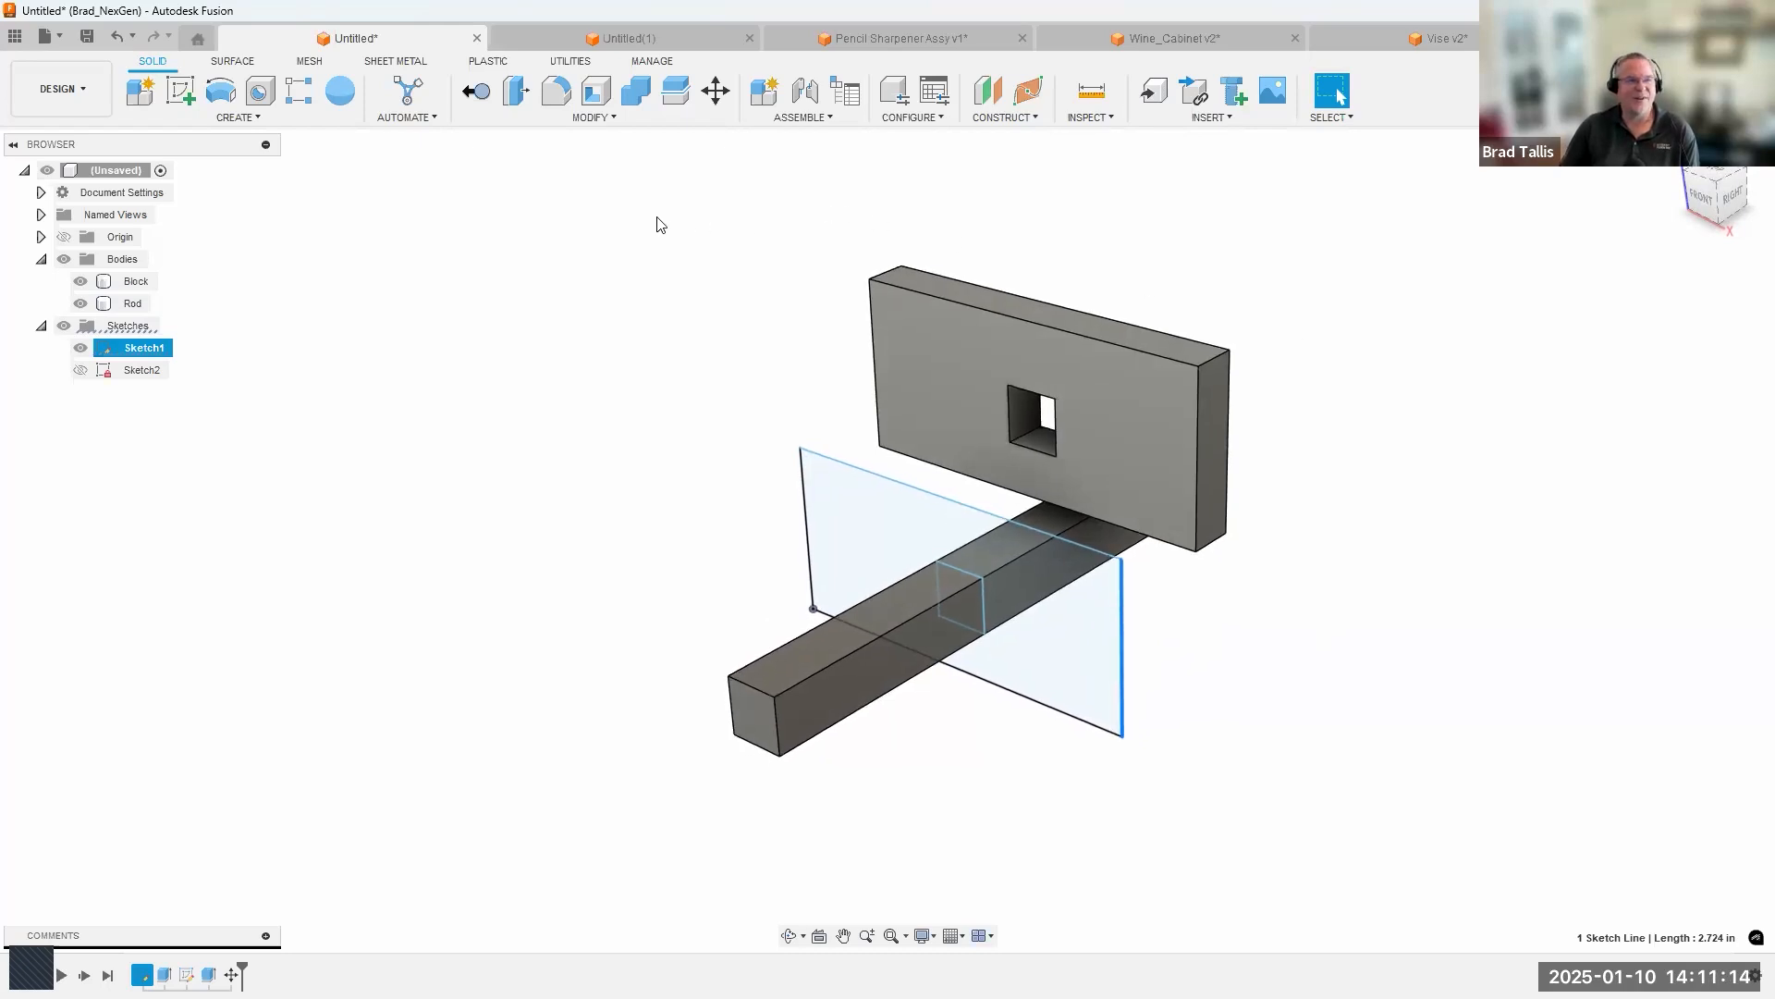
pyautogui.click(601, 402)
pyautogui.moveTo(546, 582)
pyautogui.keyDown('shift'); pyautogui.mouseDown(button='middle')
pyautogui.moveTo(623, 503)
pyautogui.moveTo(618, 586)
pyautogui.moveTo(557, 702)
pyautogui.moveTo(588, 645)
pyautogui.mouseUp(button='middle'); pyautogui.keyUp('shift')
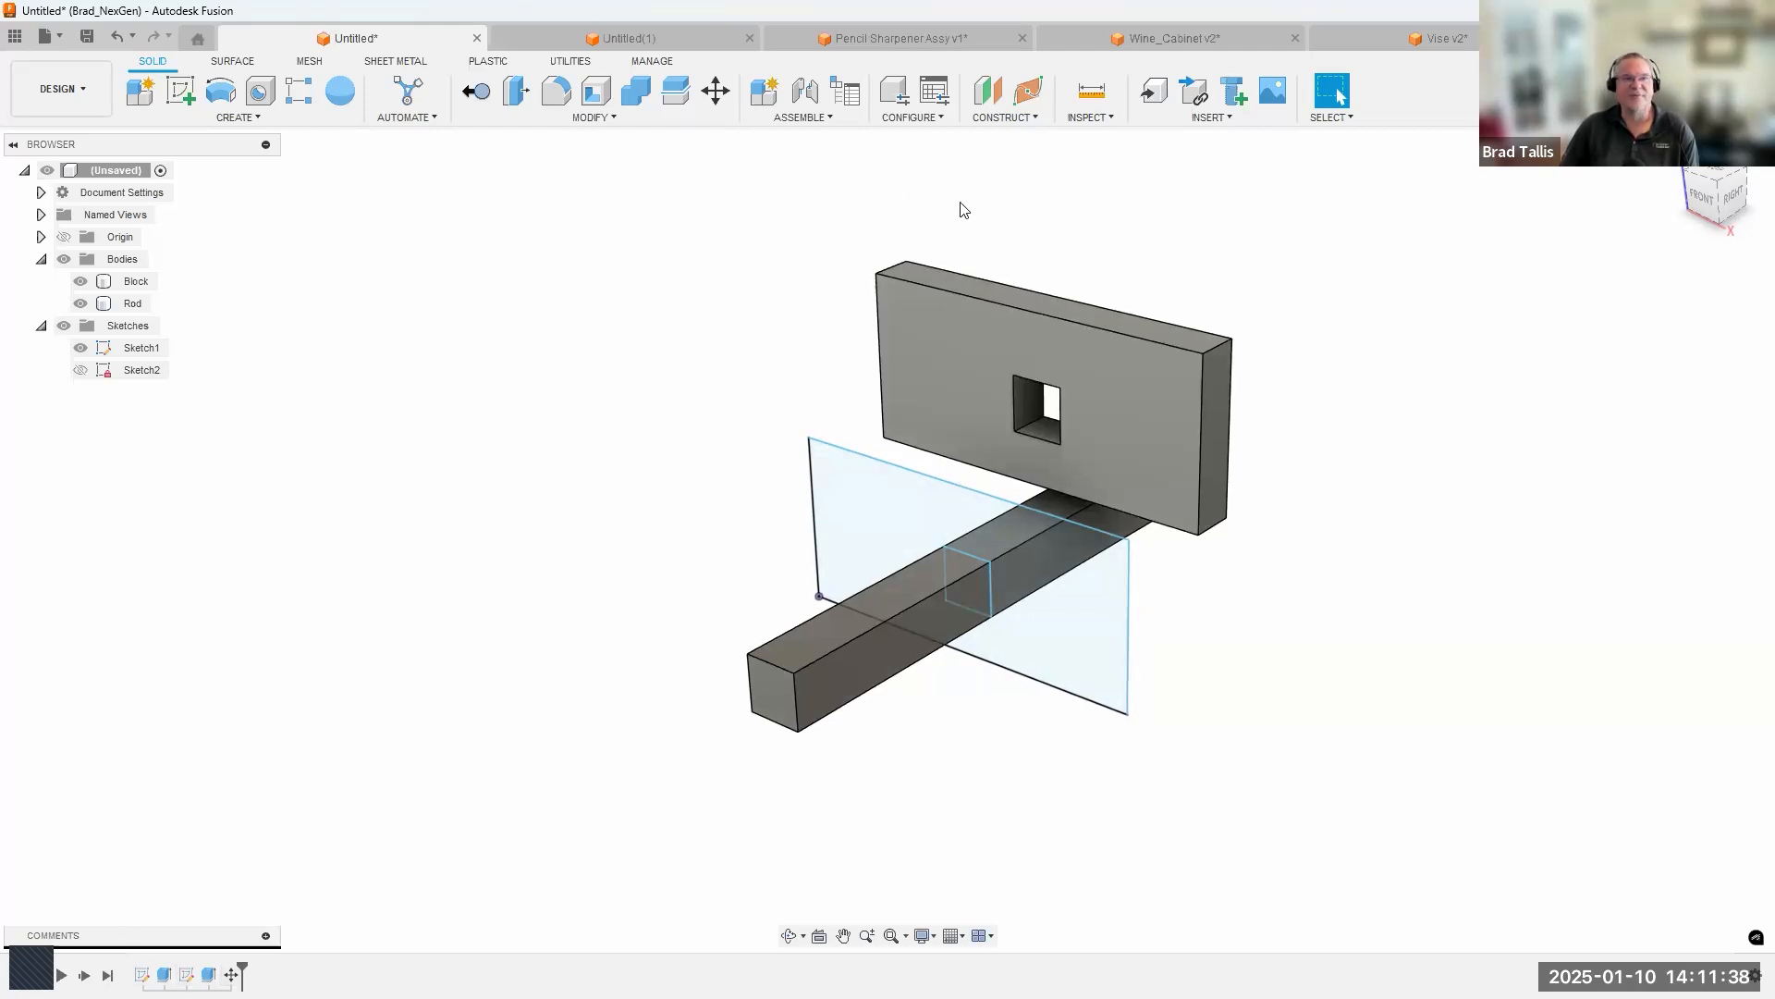
# Switch to the empty Untitled(1) design and create an active internal standard component named Block.
pyautogui.click(651, 38)
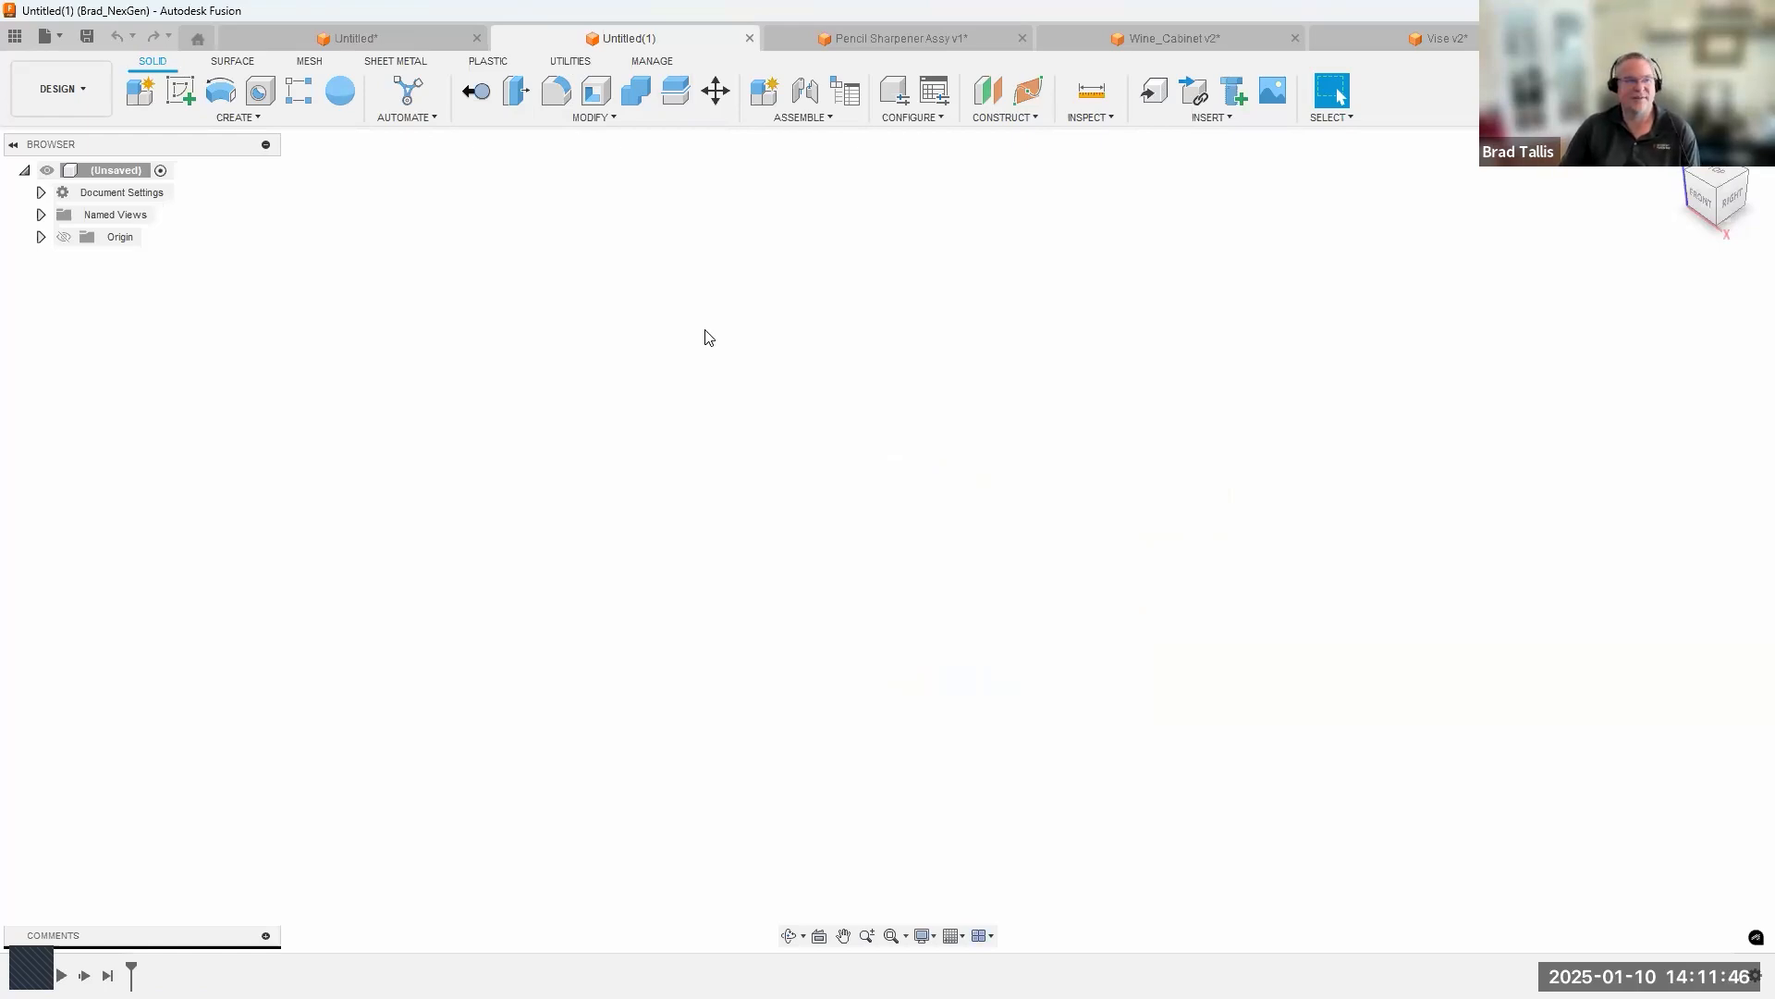
pyautogui.click(258, 117)
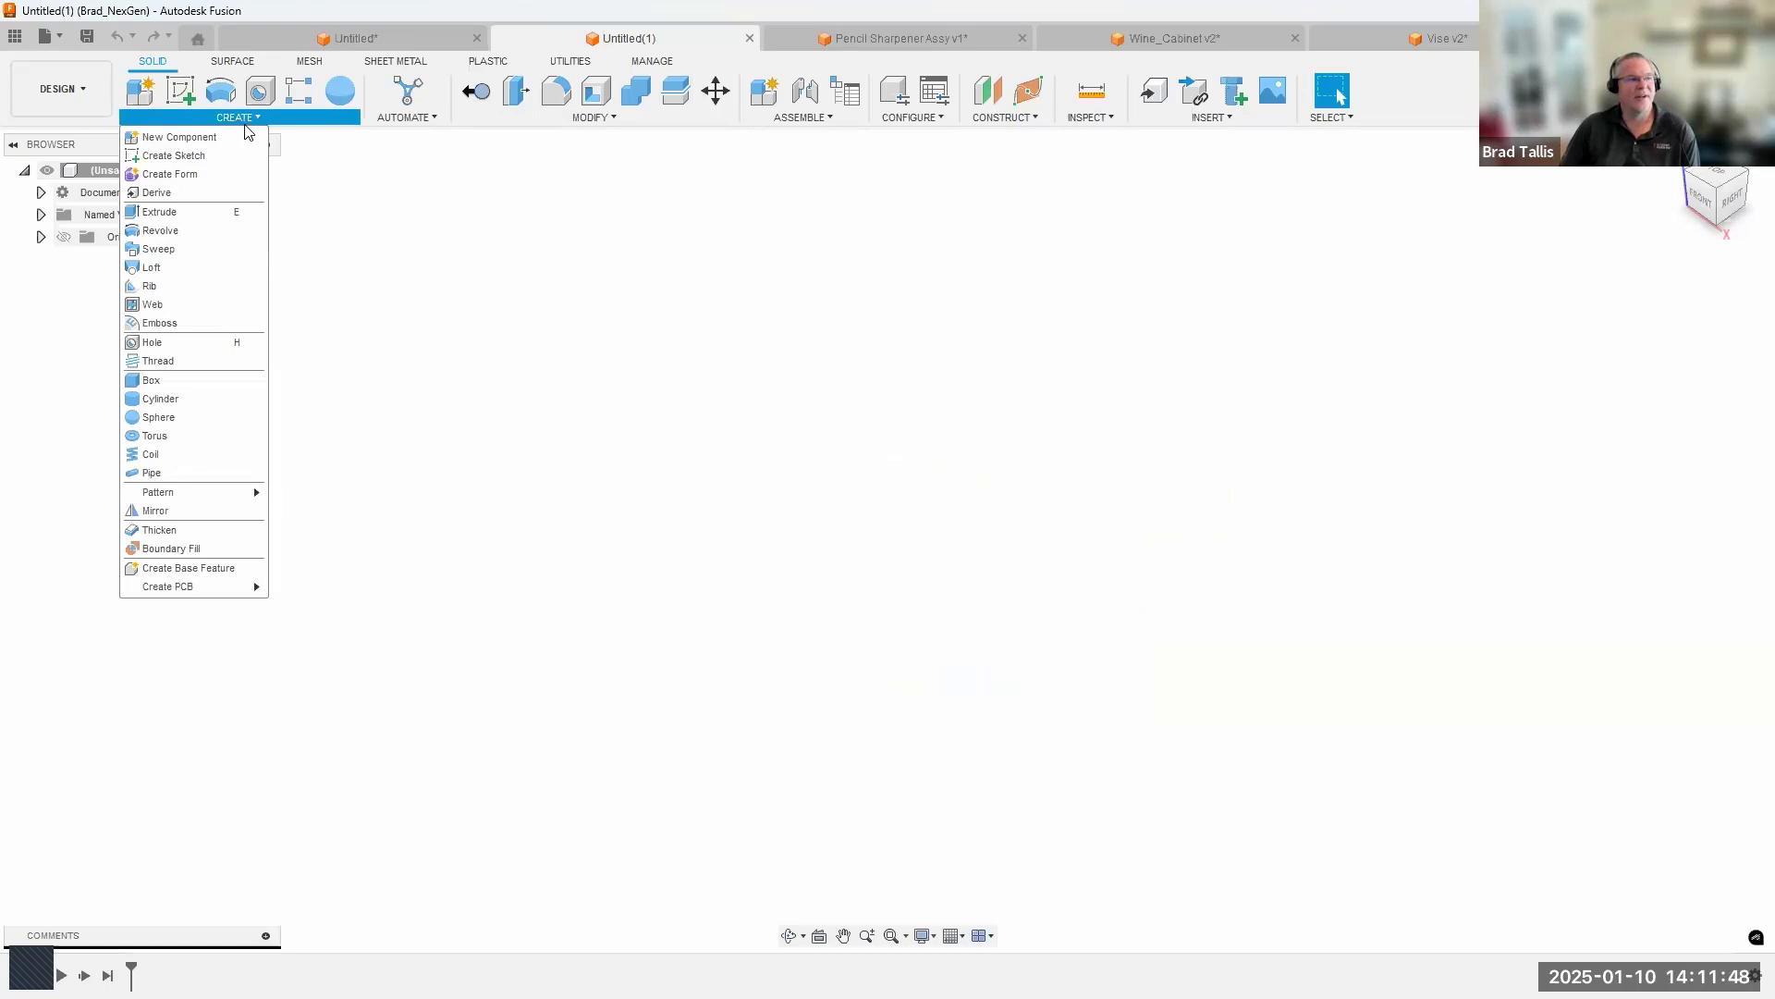
pyautogui.click(185, 137)
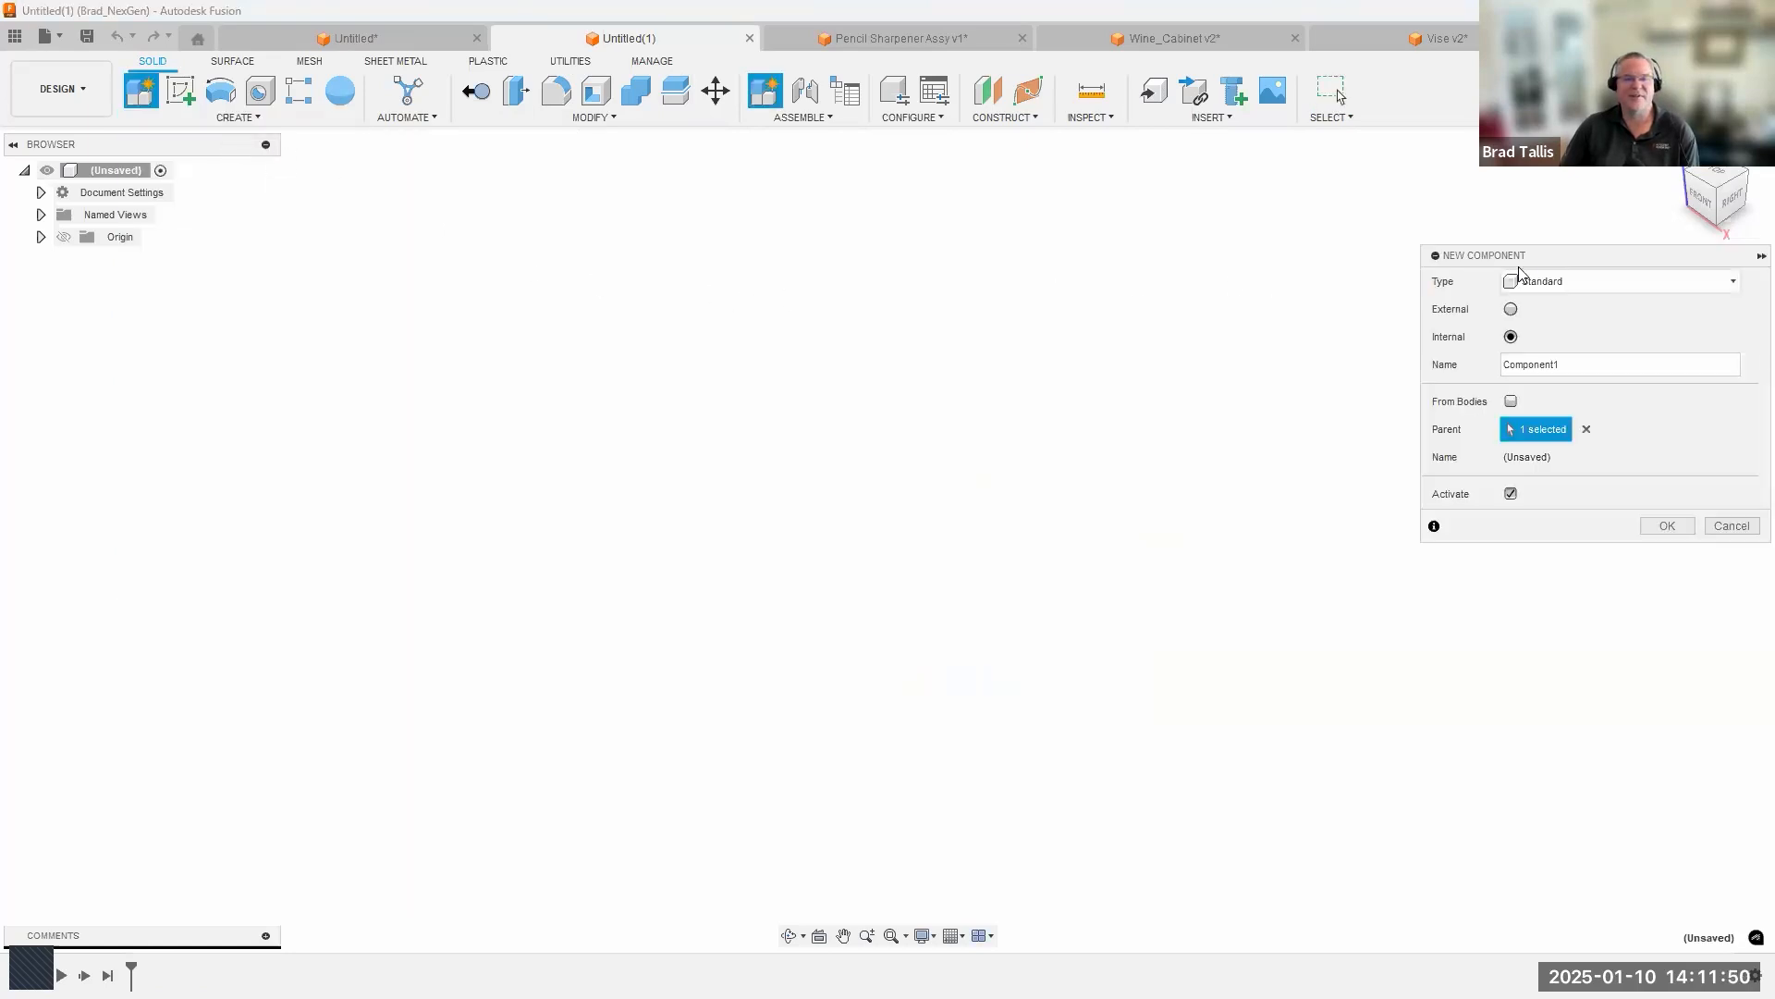
pyautogui.moveTo(1541, 259); pyautogui.dragTo(1460, 261)
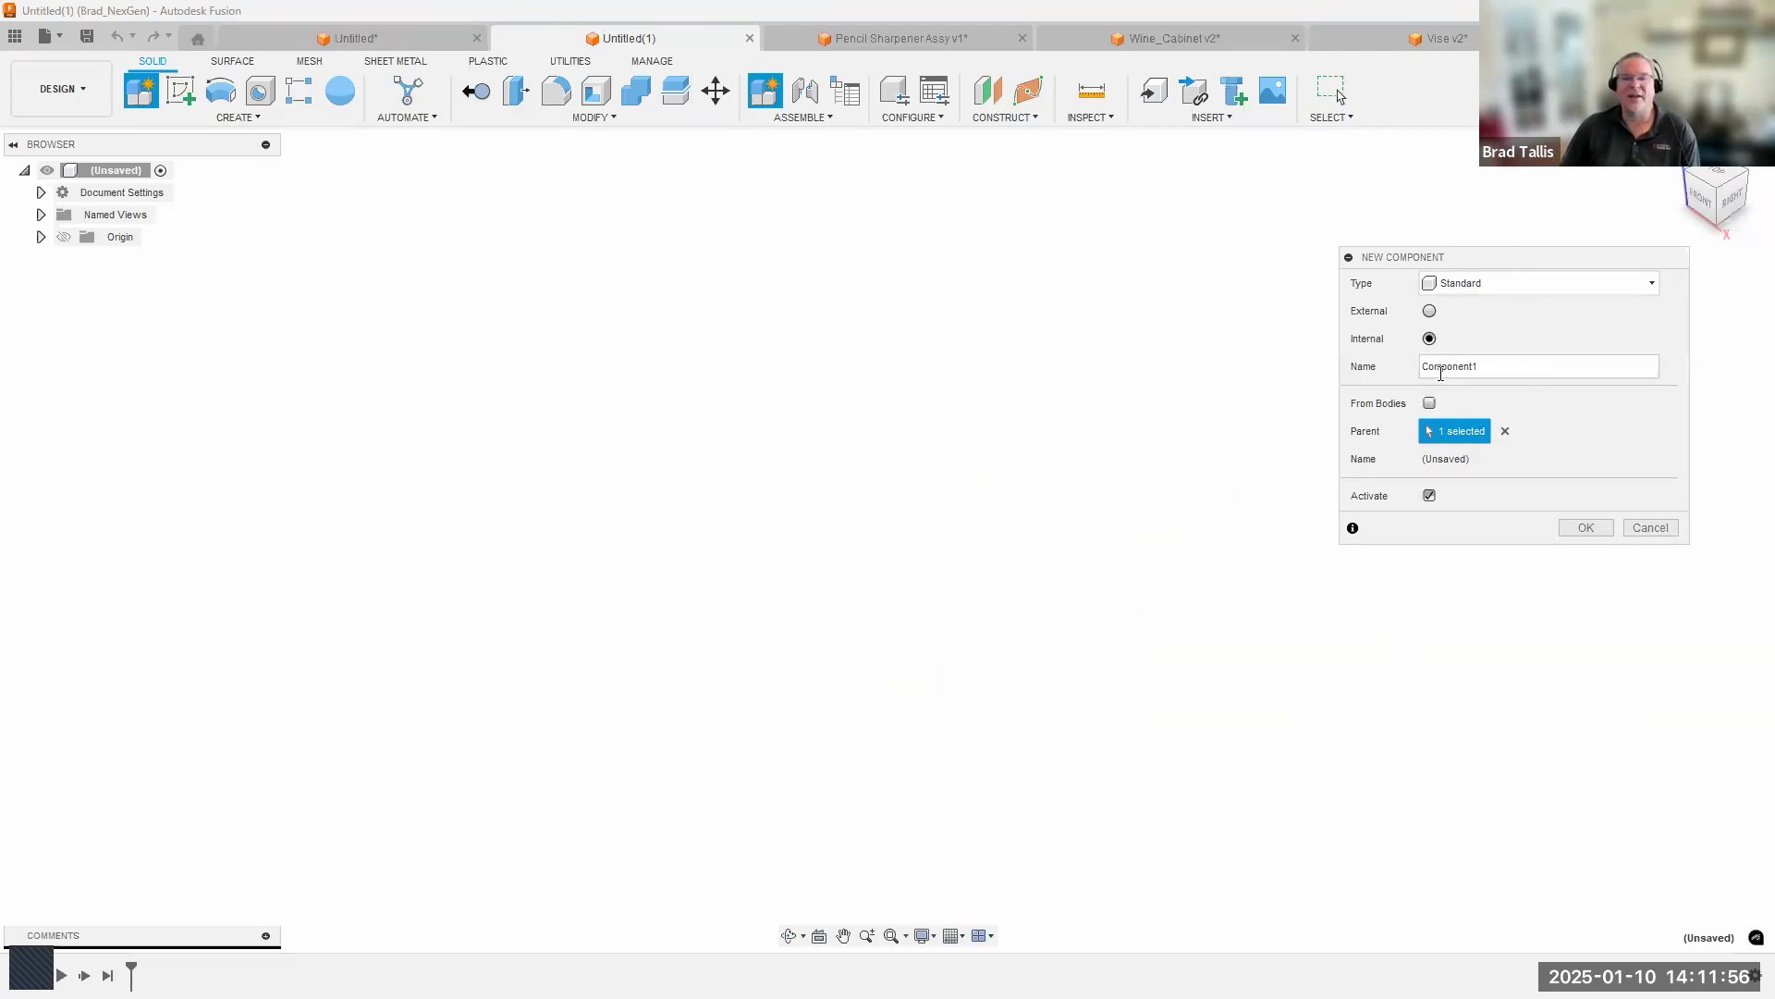
pyautogui.moveTo(1481, 366); pyautogui.dragTo(1397, 365)
pyautogui.write('Block')
pyautogui.press('Return')
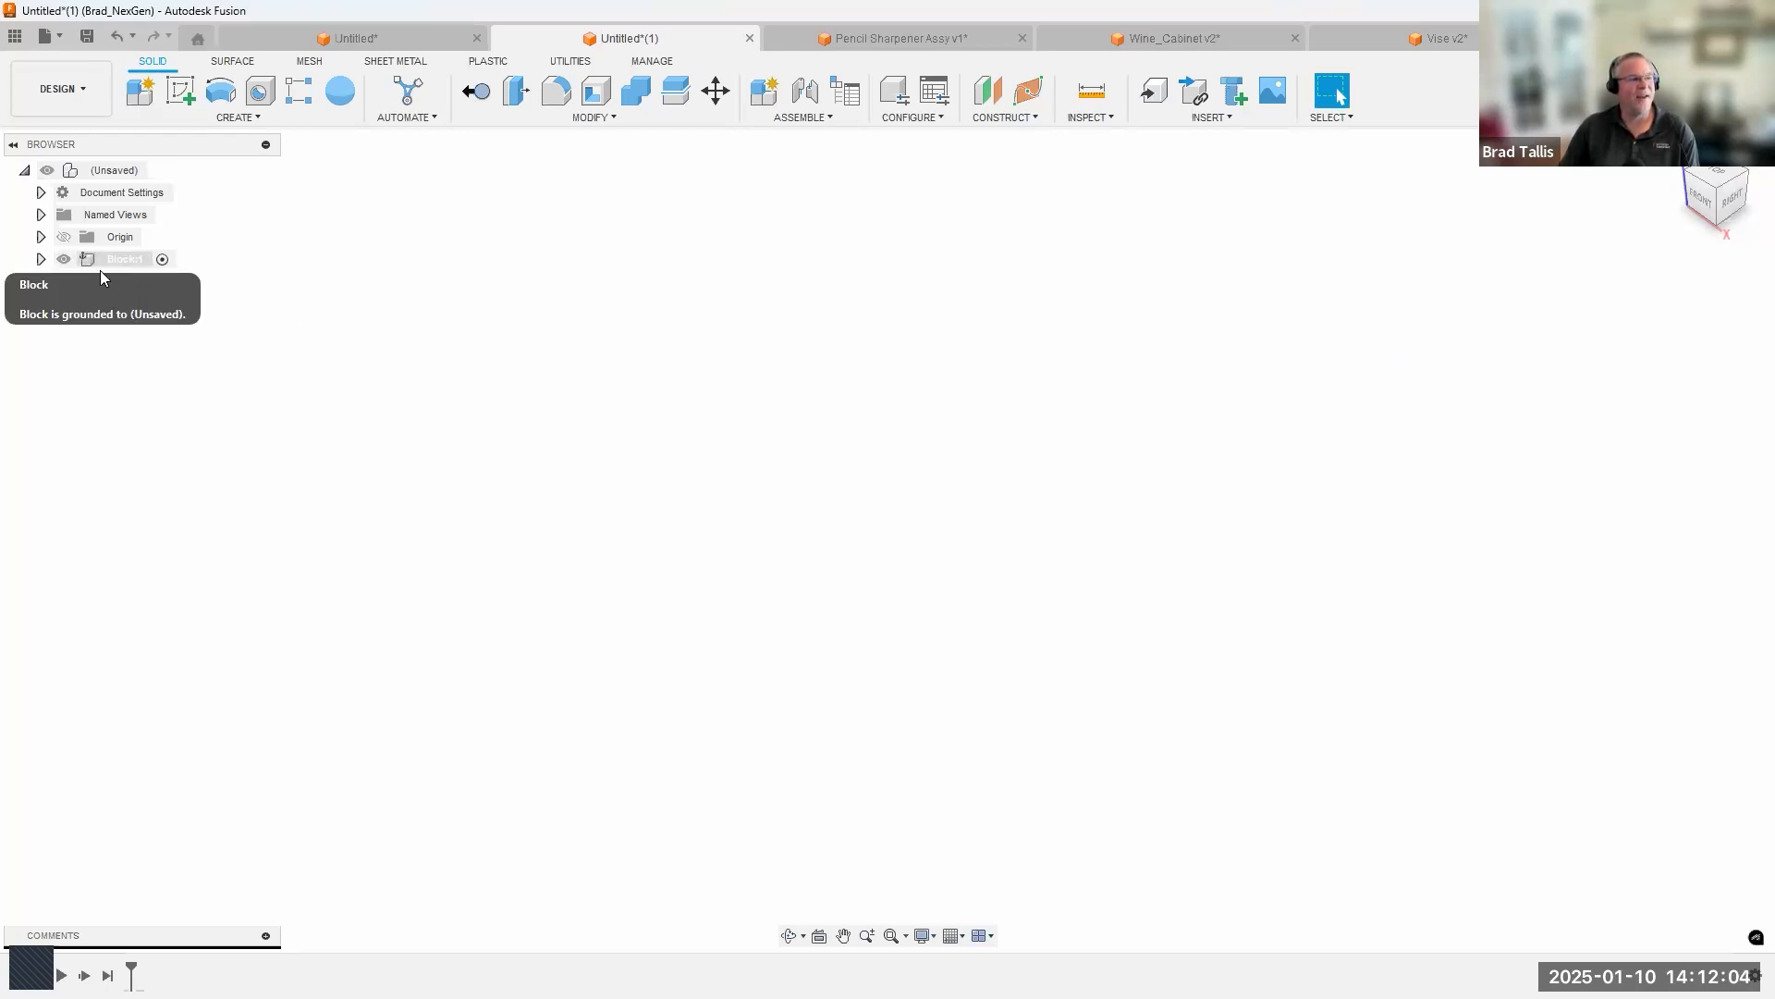
# Expand the Block component and display its own origin planes and axes.
pyautogui.click(41, 260)
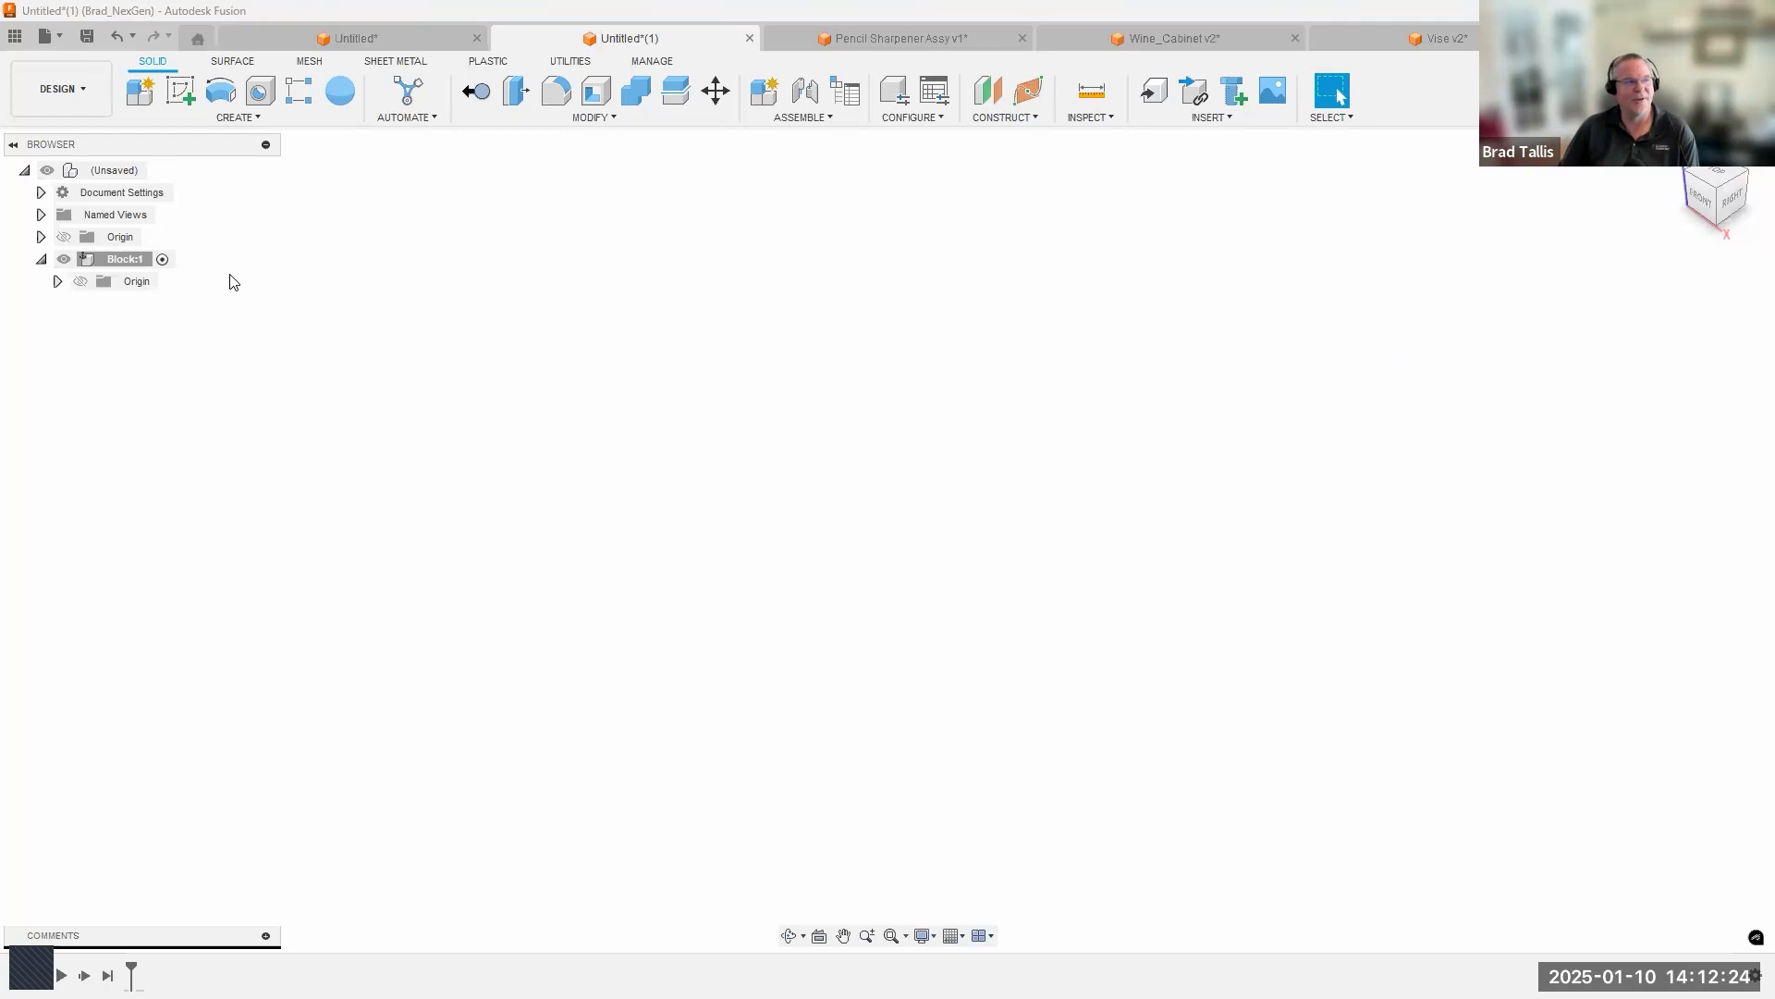
pyautogui.click(92, 287)
pyautogui.click(83, 283)
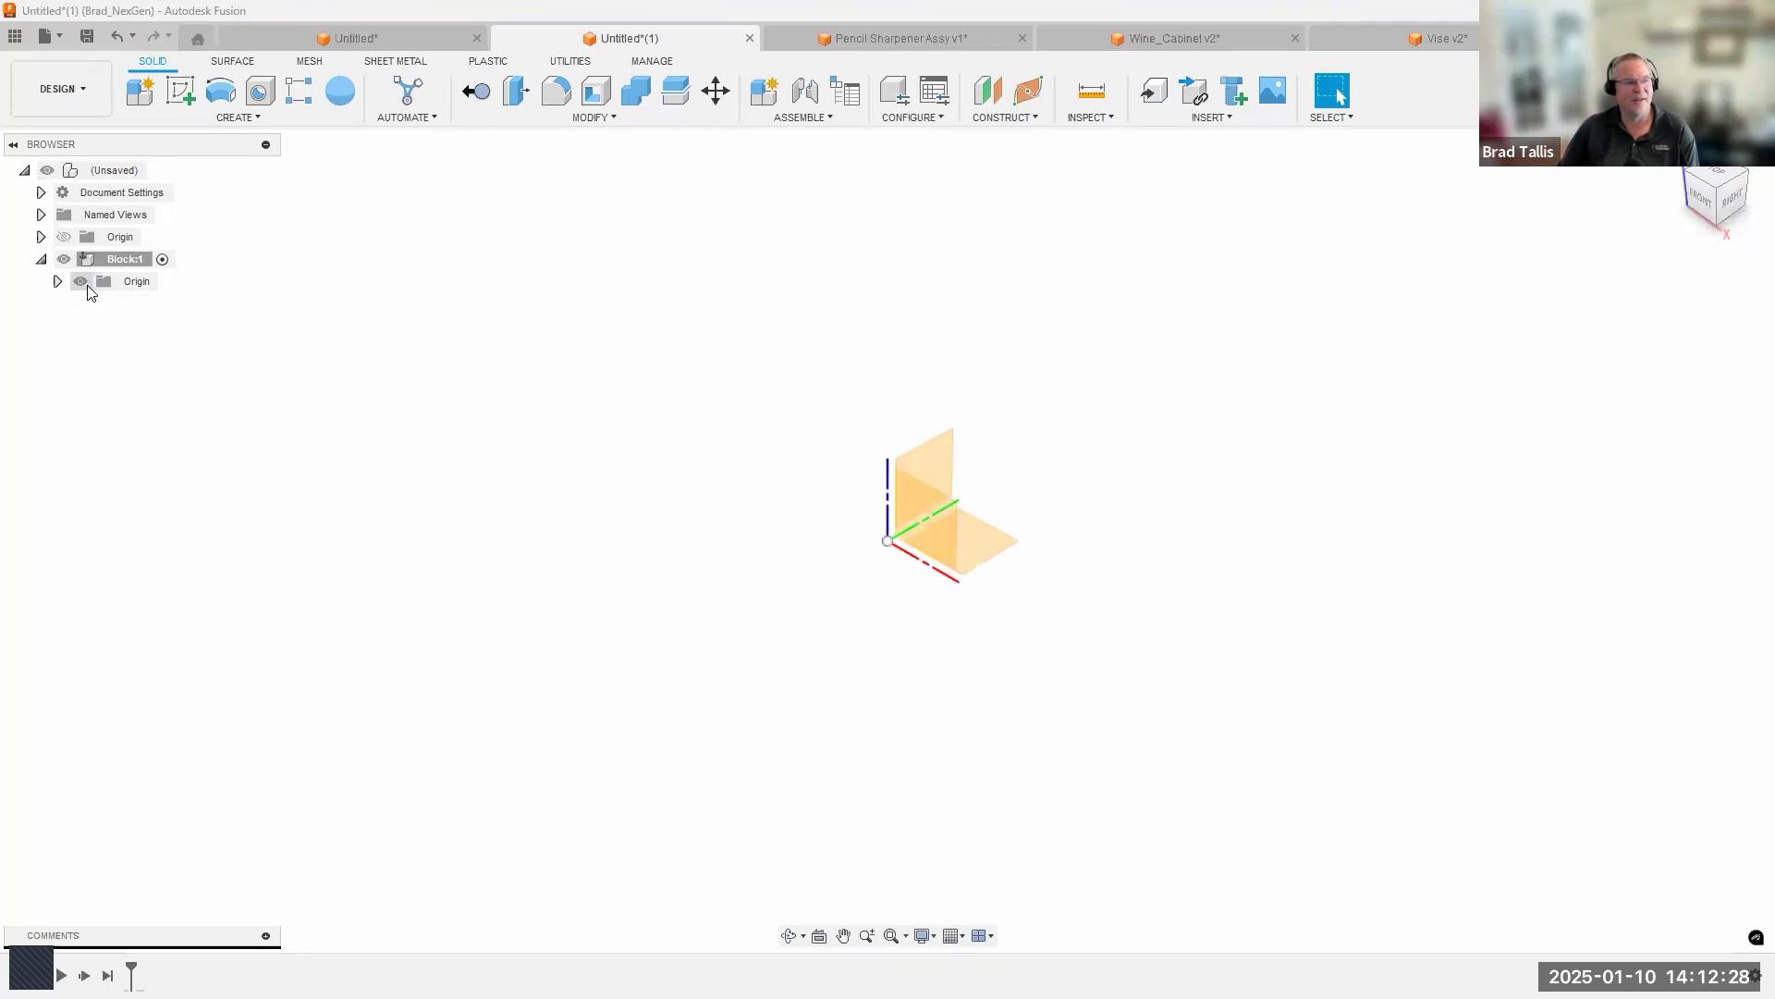
# Hide Block's origin and sketch two nested rectangles on the front plane, with the outer one starting at the origin.
pyautogui.click(86, 286)
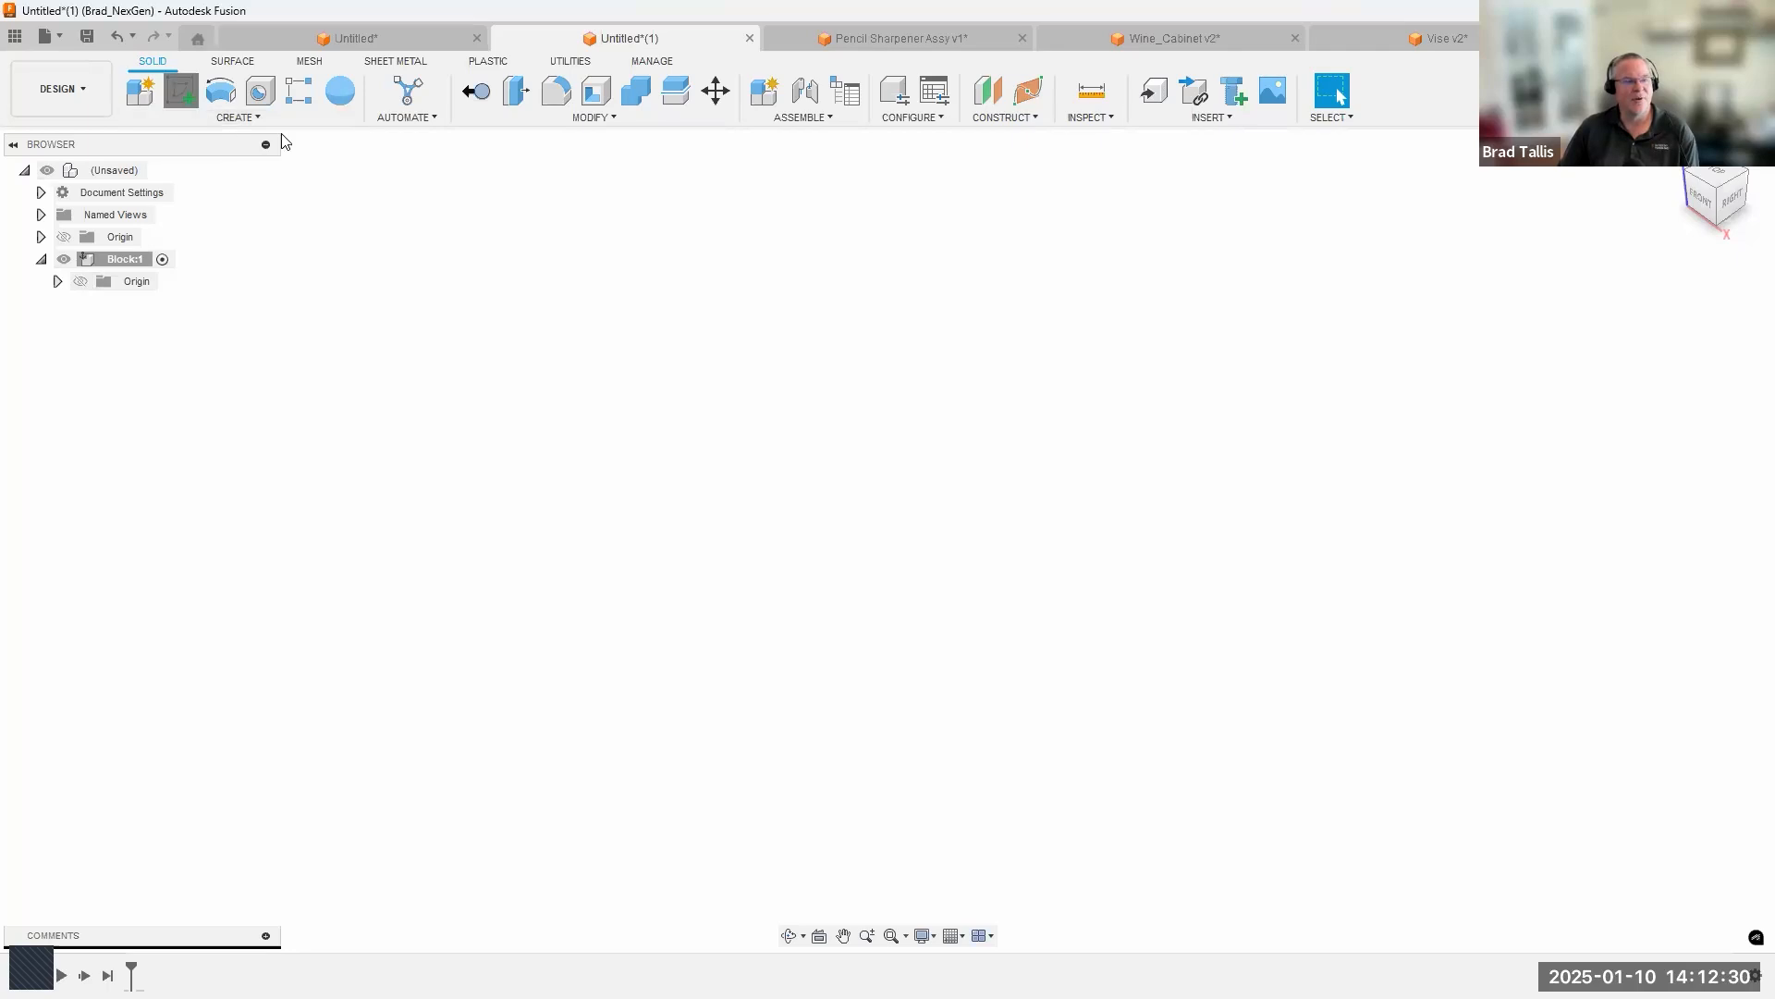
pyautogui.click(947, 514)
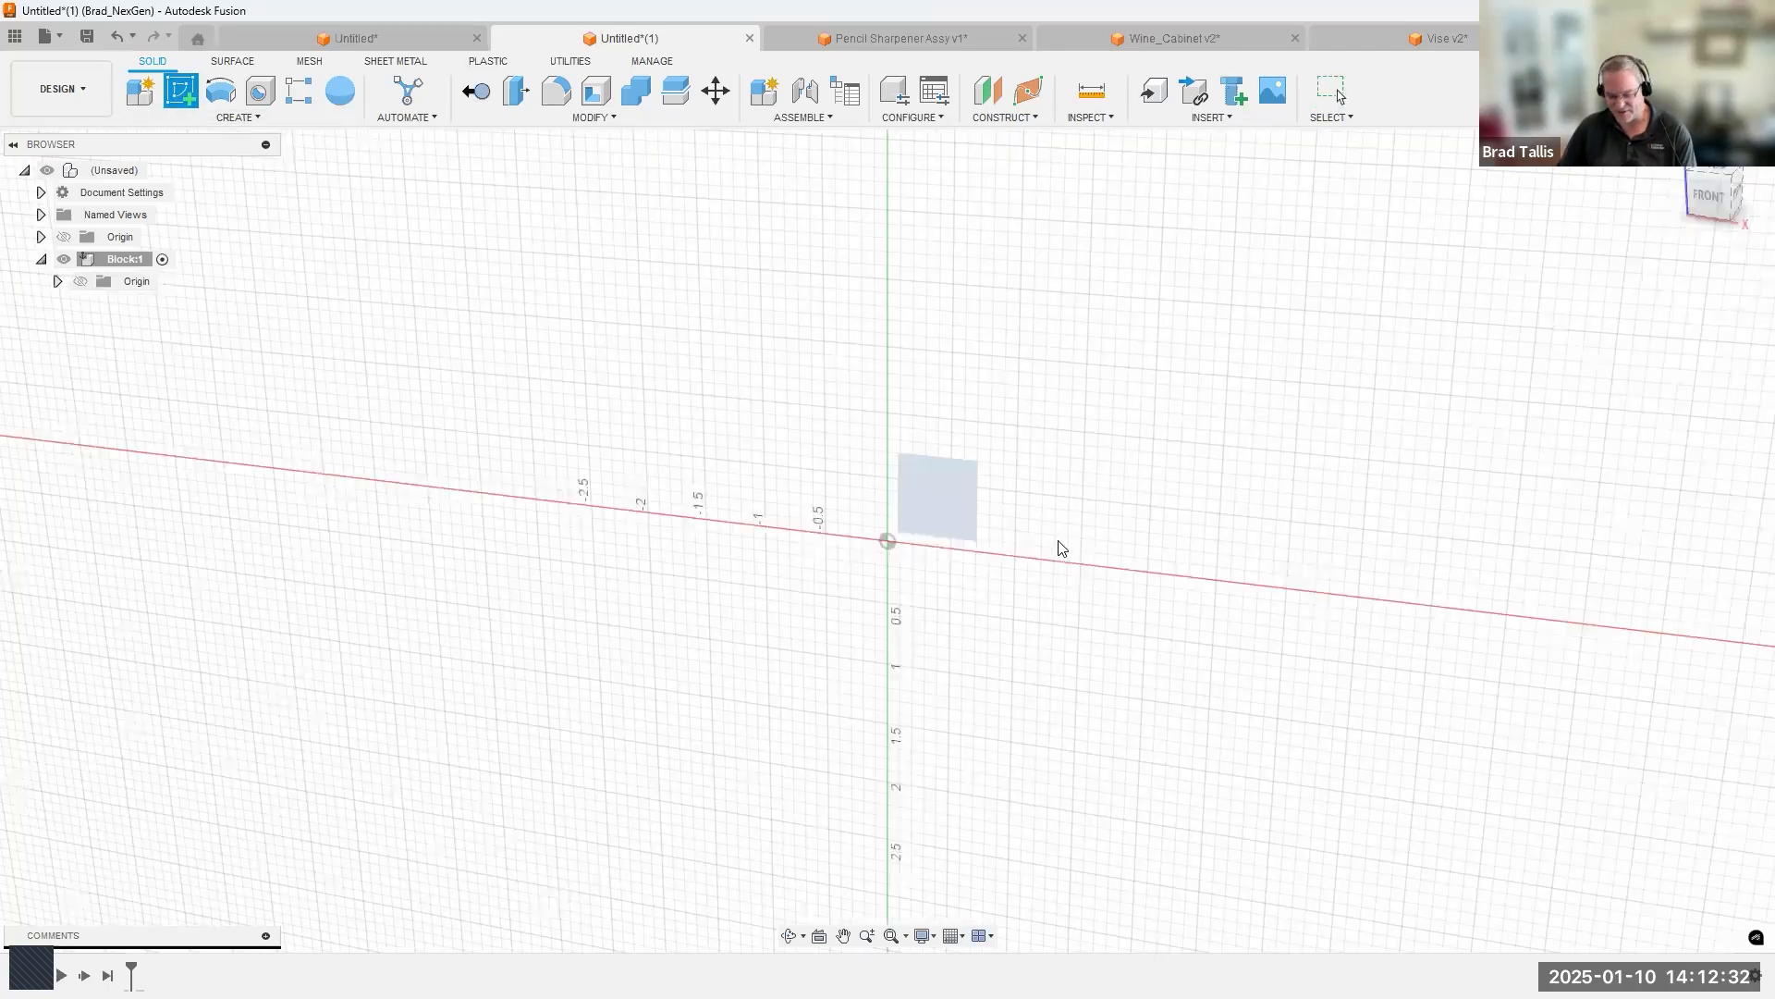
pyautogui.press('r')
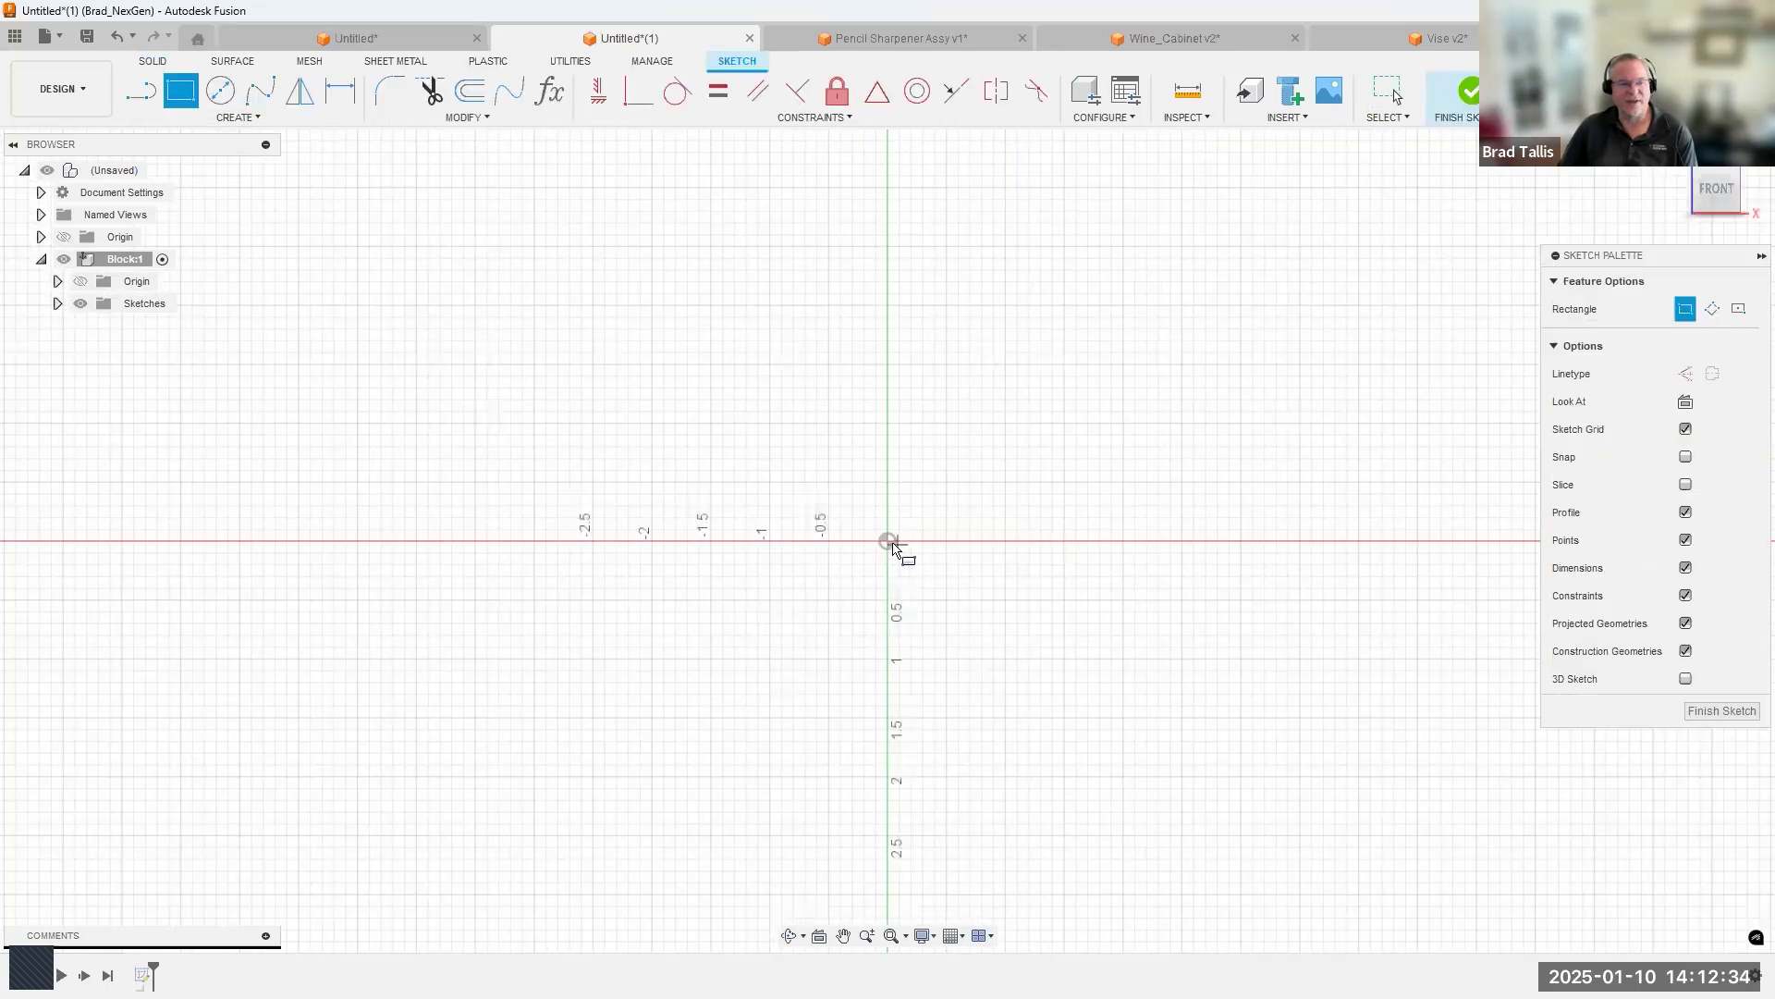
pyautogui.click(1370, 235)
pyautogui.click(1162, 341)
pyautogui.click(1298, 448)
pyautogui.click(1468, 91)
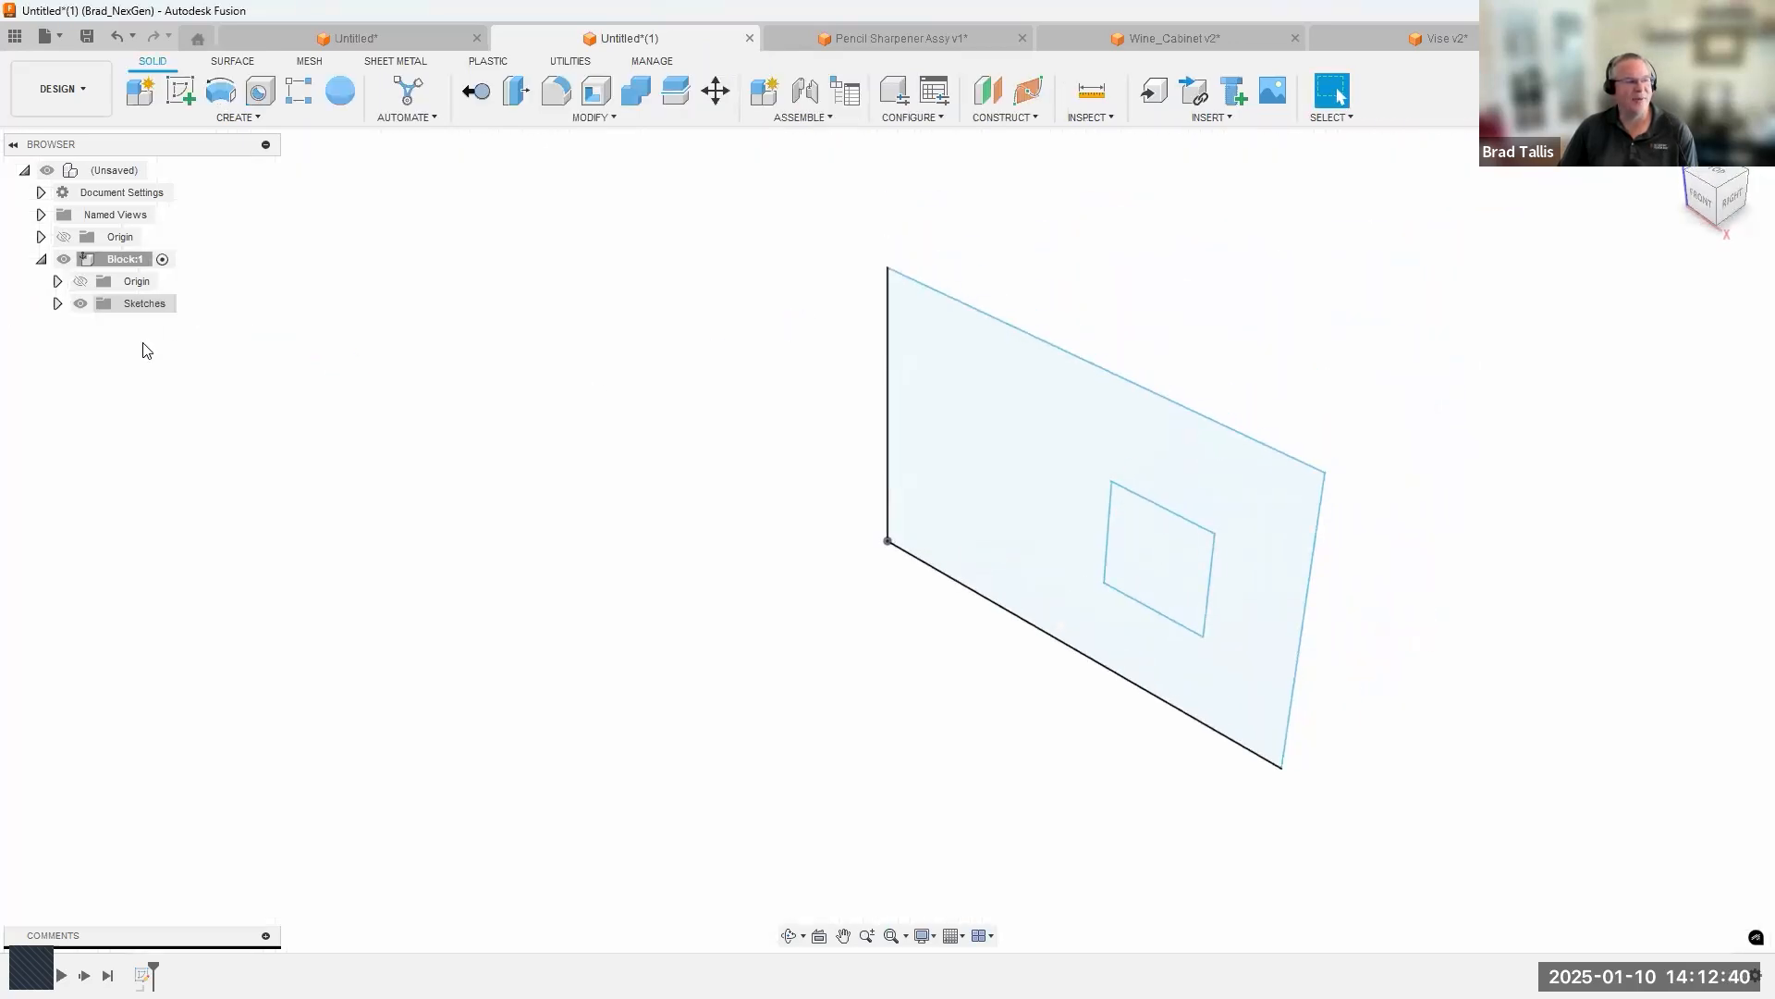
# Extrude the profile between the two rectangles 0.646 in as a new body in the Block component.
pyautogui.click(57, 305)
pyautogui.click(57, 304)
pyautogui.click(941, 464)
pyautogui.rightClick(941, 466)
pyautogui.click(915, 574)
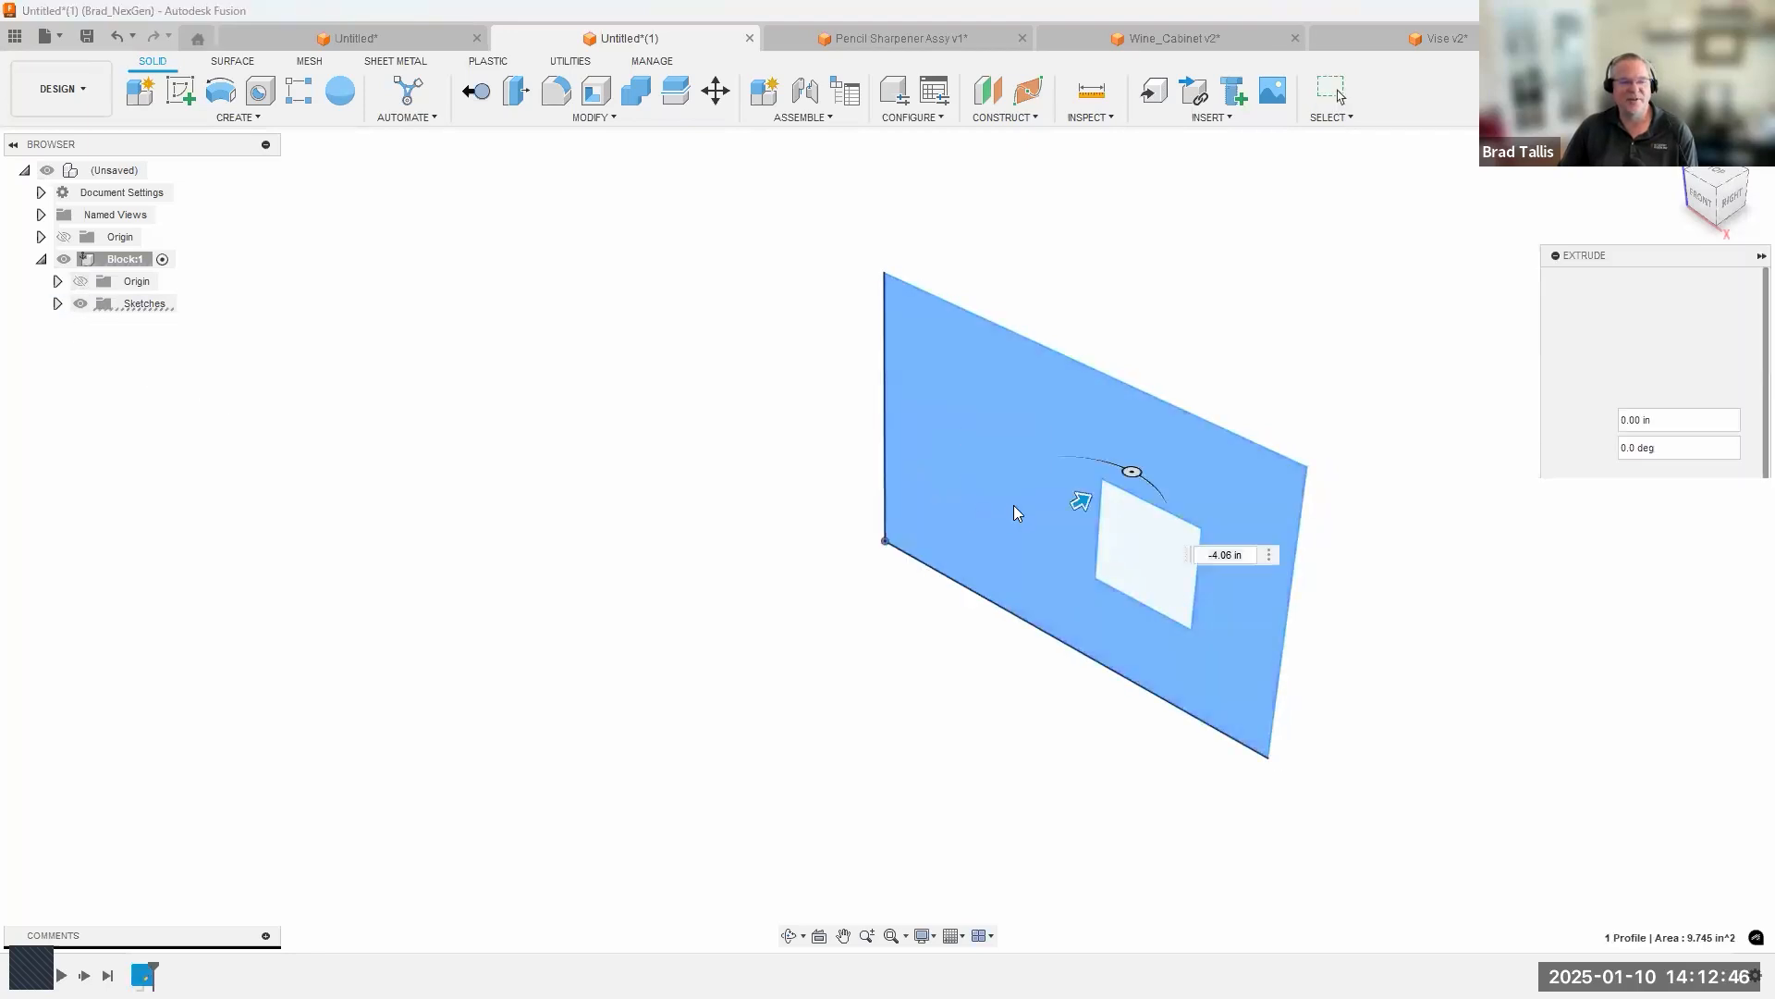
pyautogui.moveTo(1037, 520); pyautogui.dragTo(1484, 498)
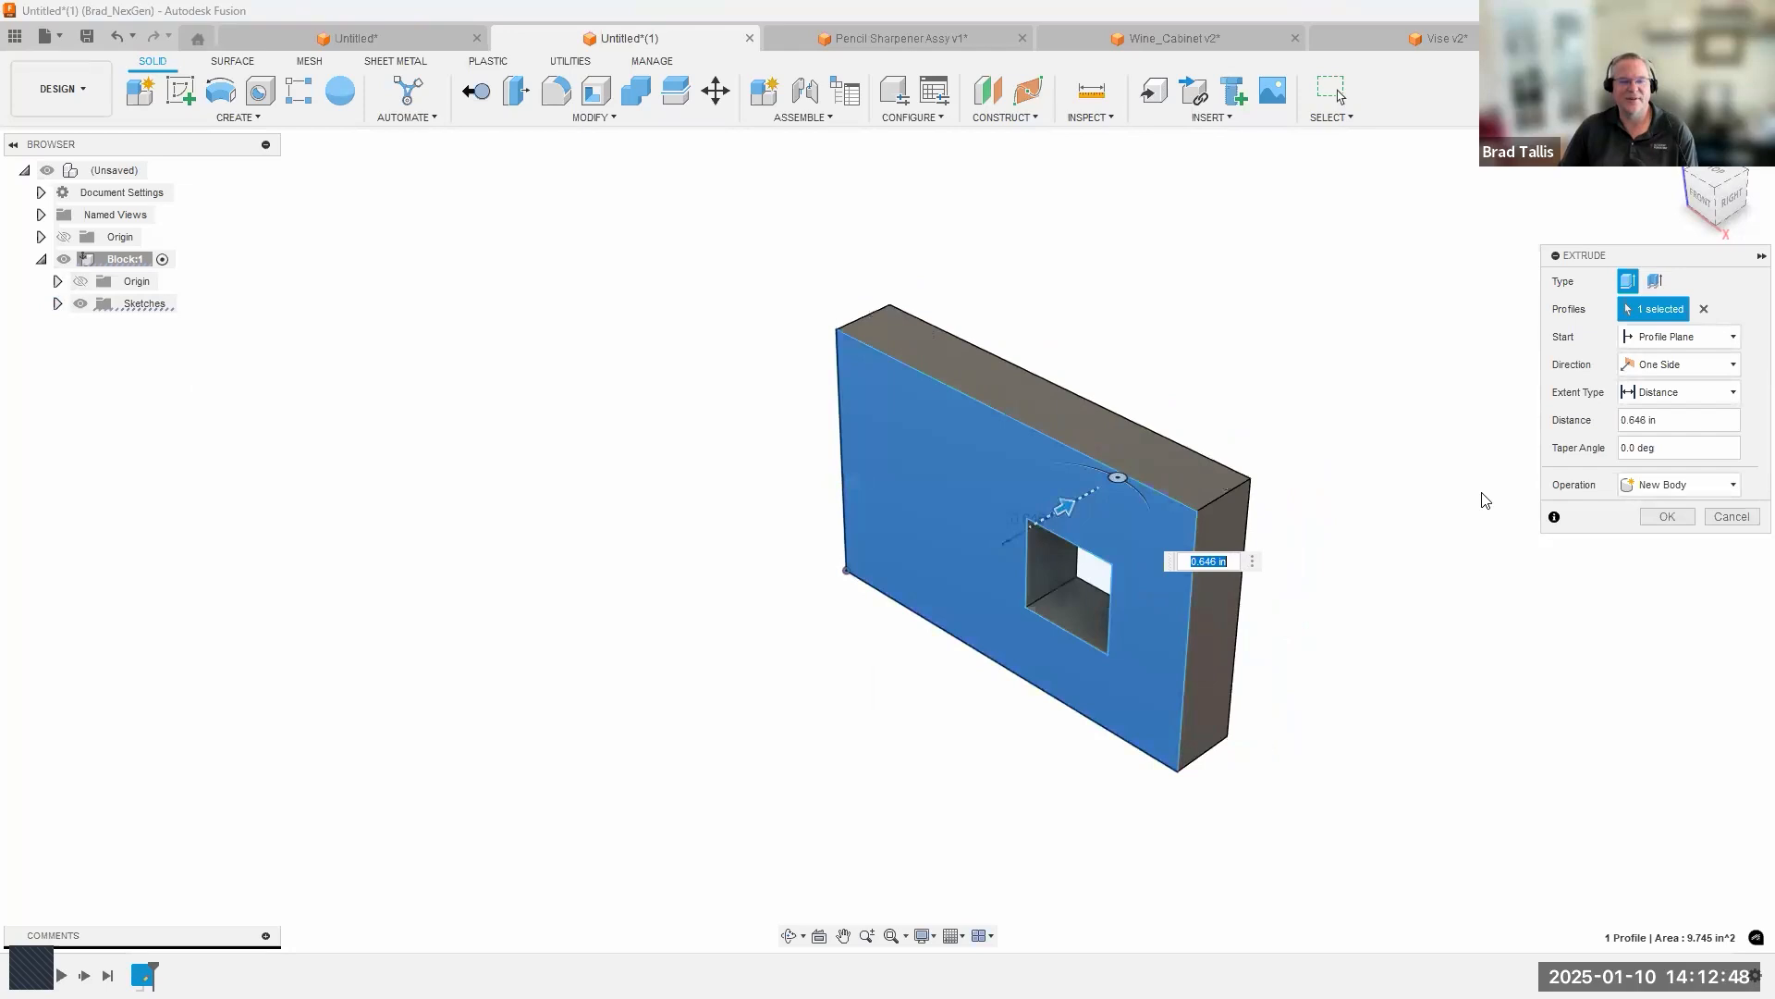
pyautogui.click(1664, 516)
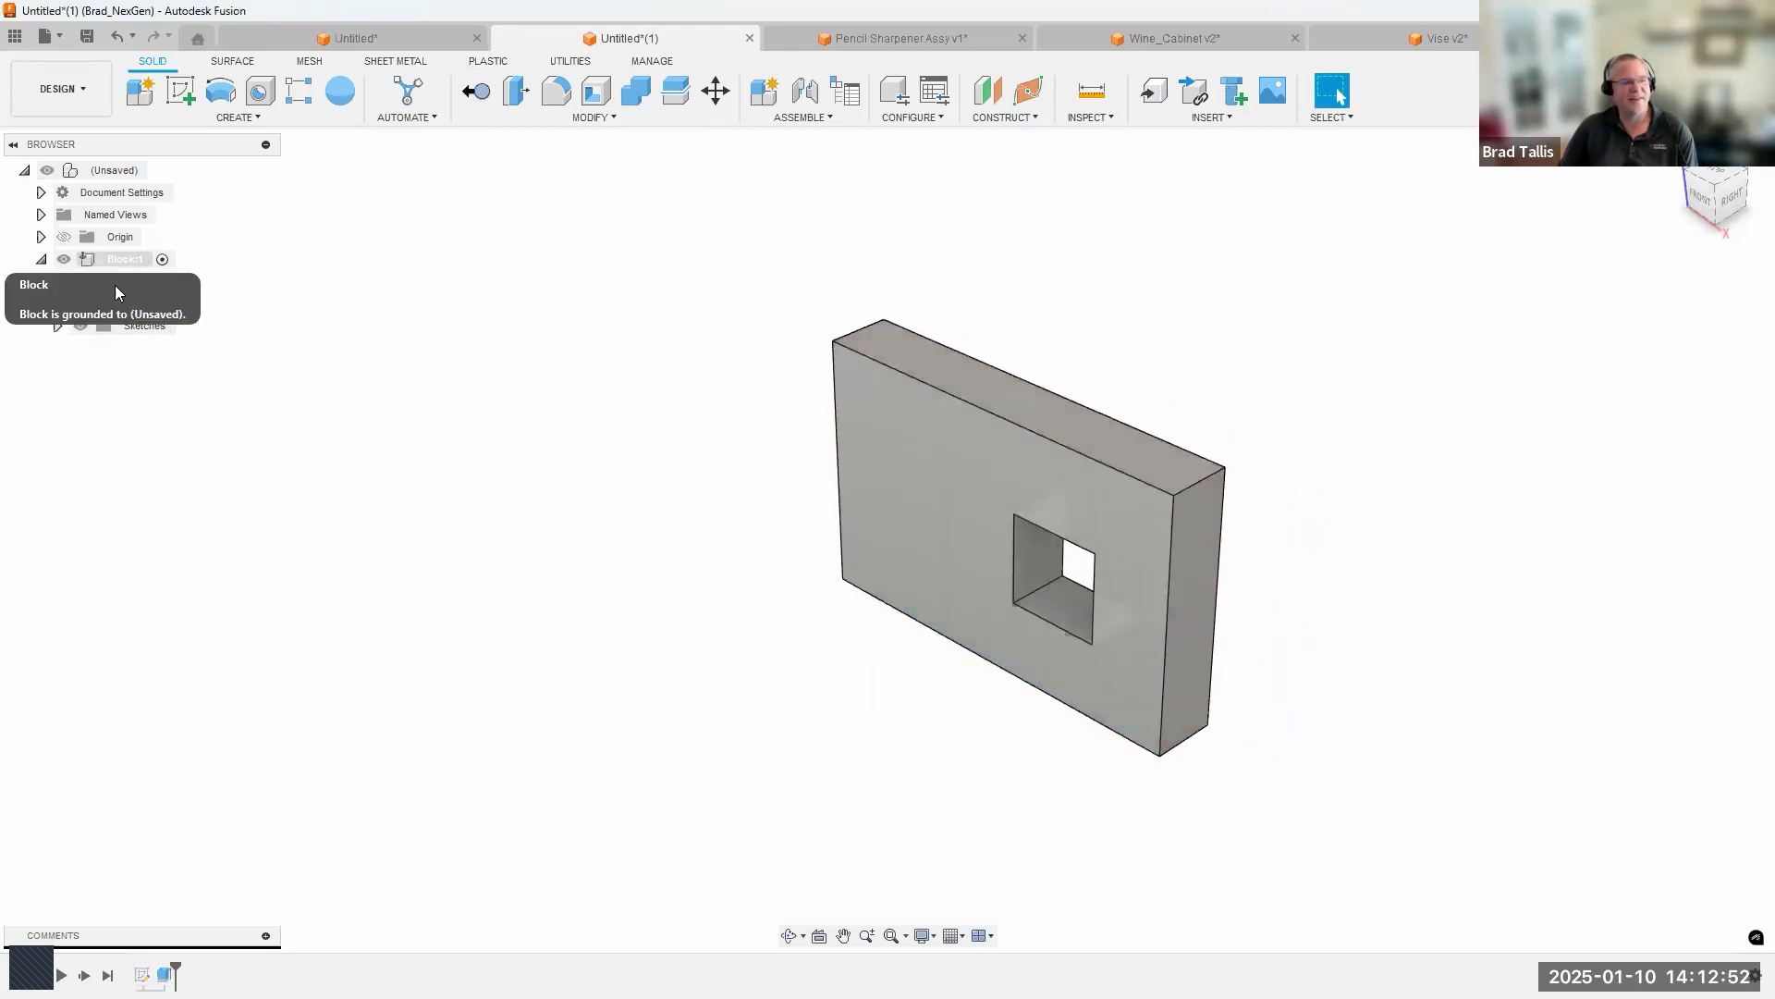
# Review the contents of the Block component and display its origin planes and axes.
pyautogui.click(40, 261)
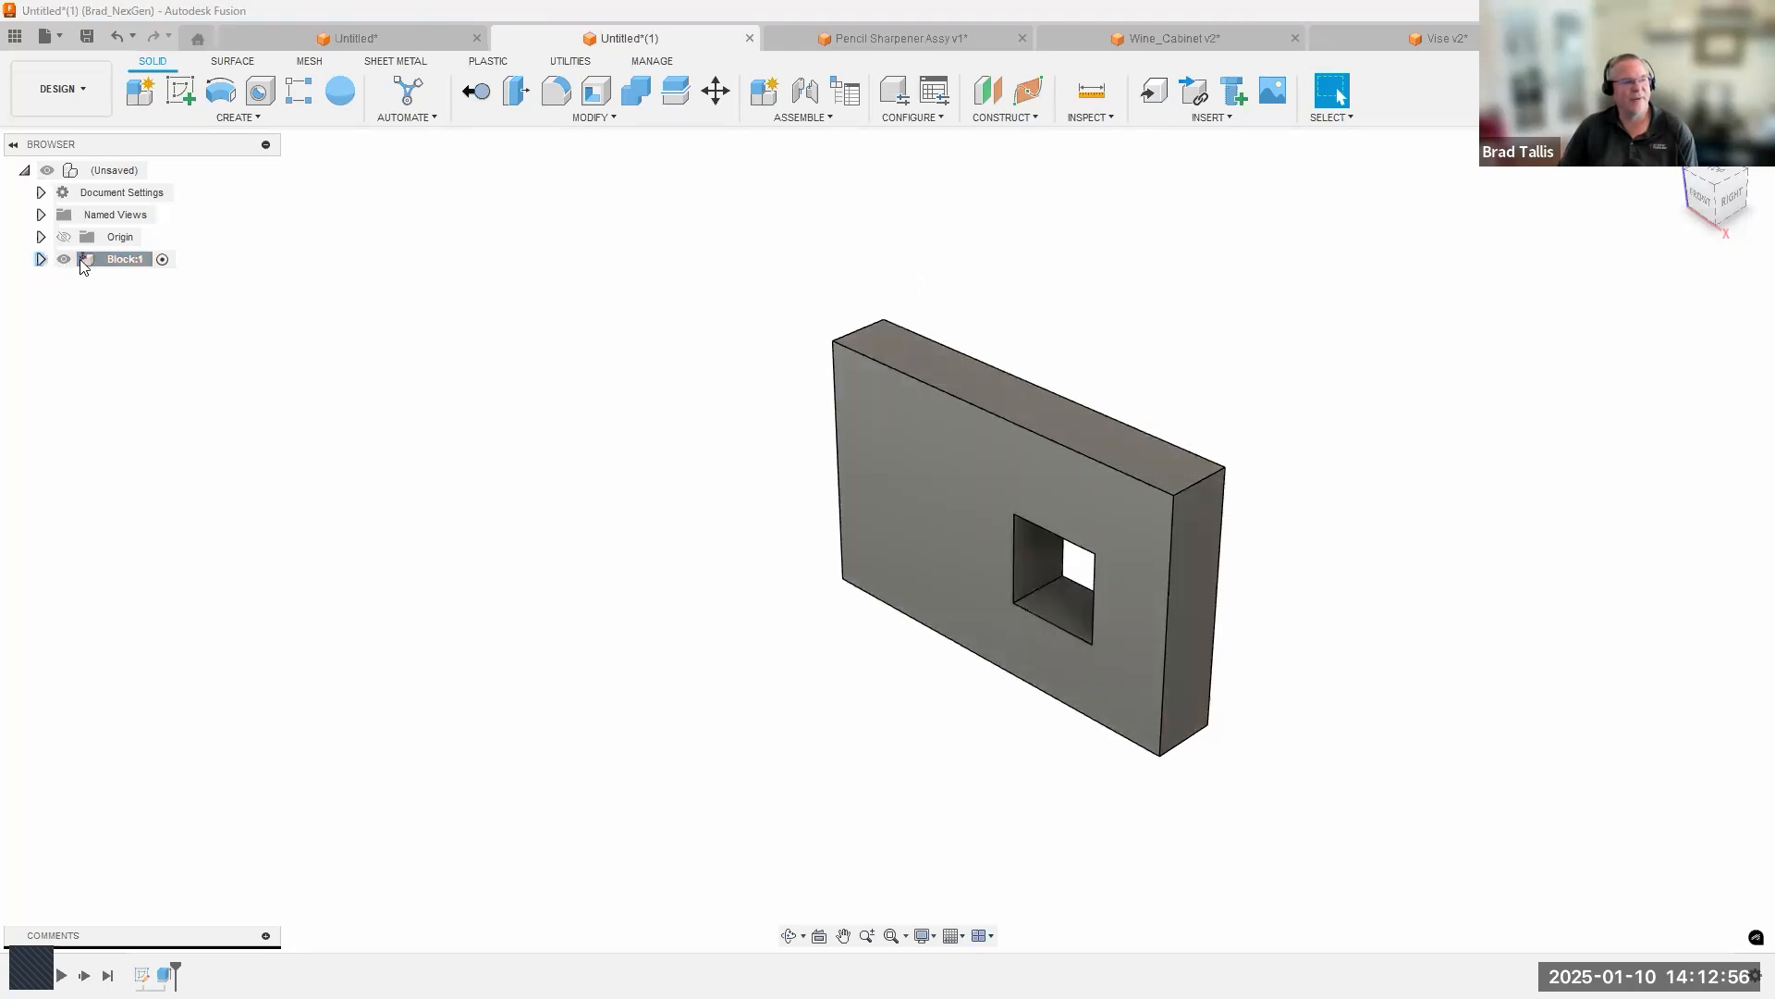
pyautogui.click(41, 260)
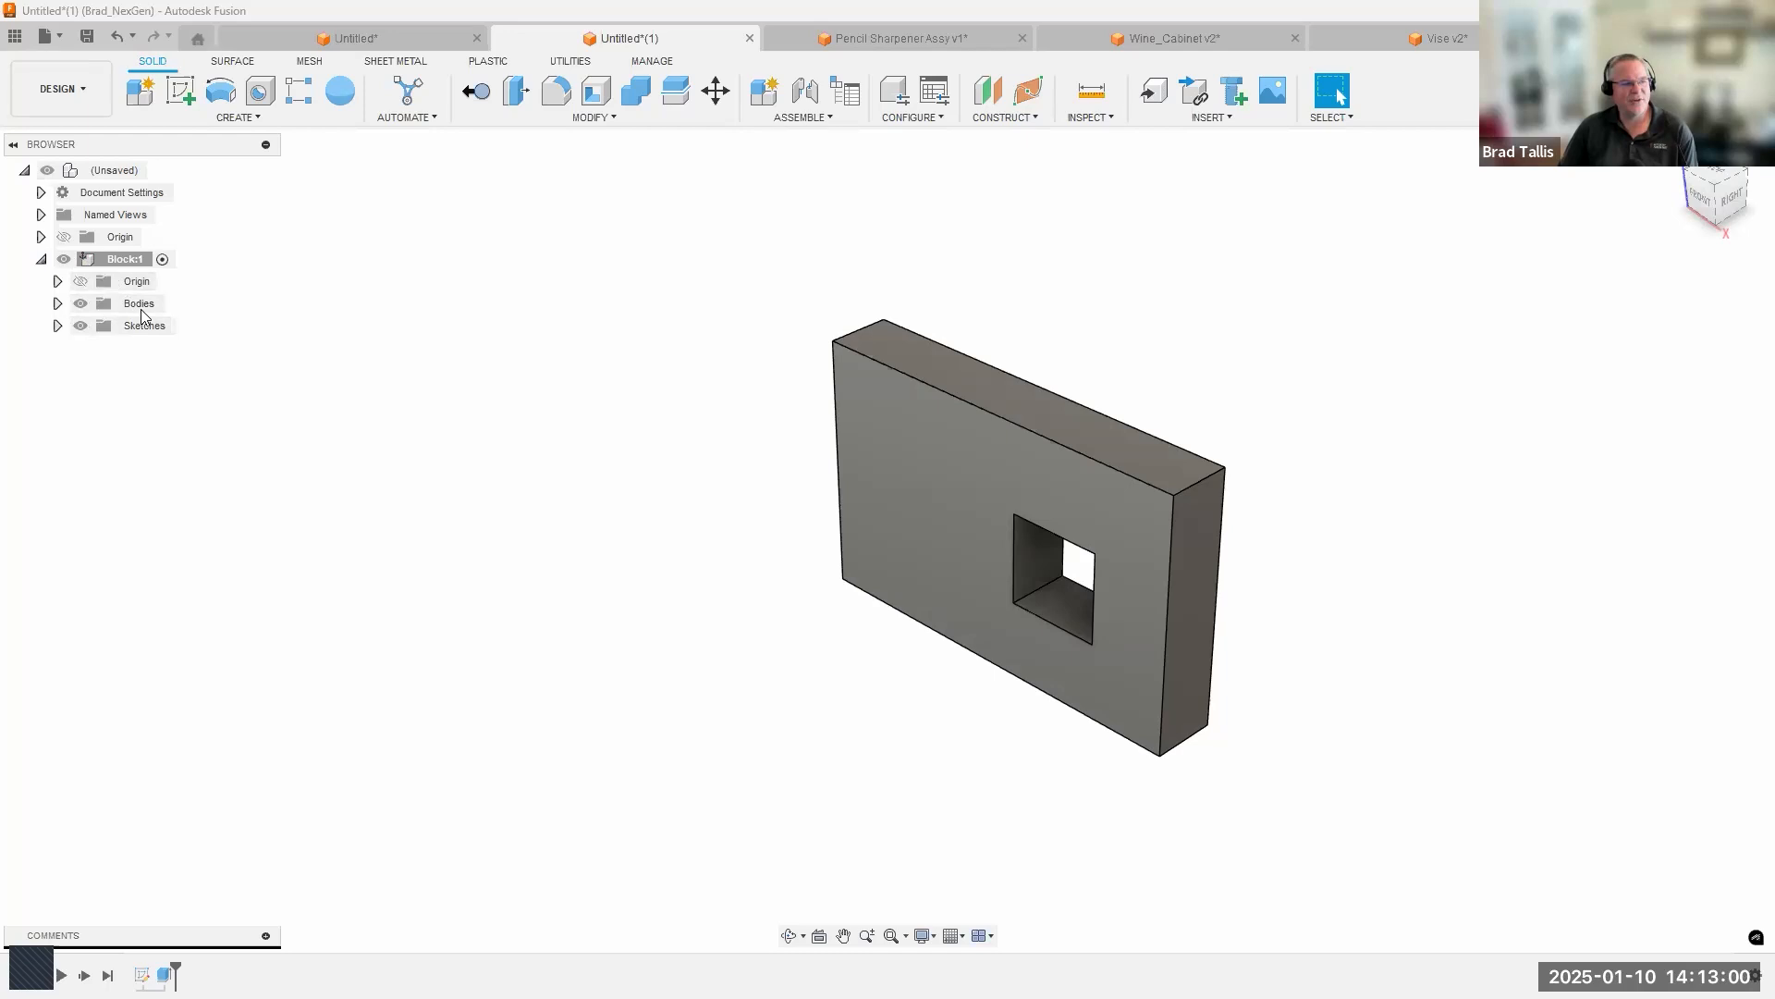
pyautogui.click(80, 281)
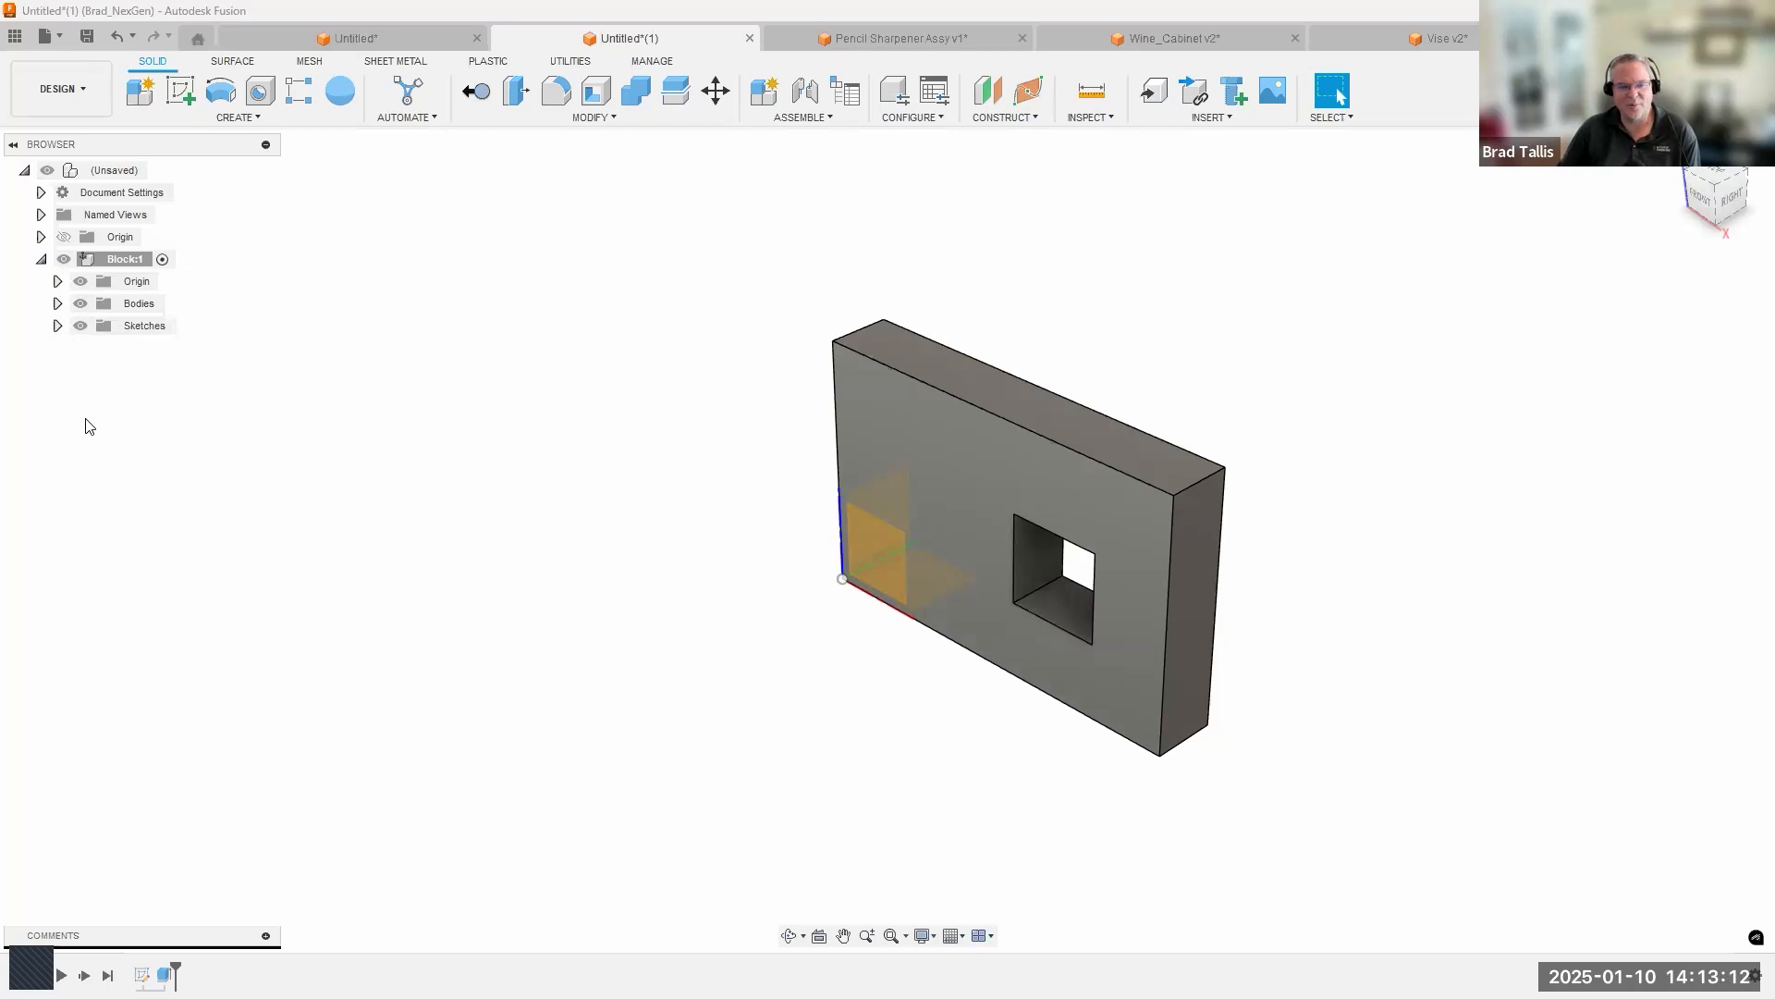
pyautogui.click(606, 403)
pyautogui.scroll(-1, 405, 420)
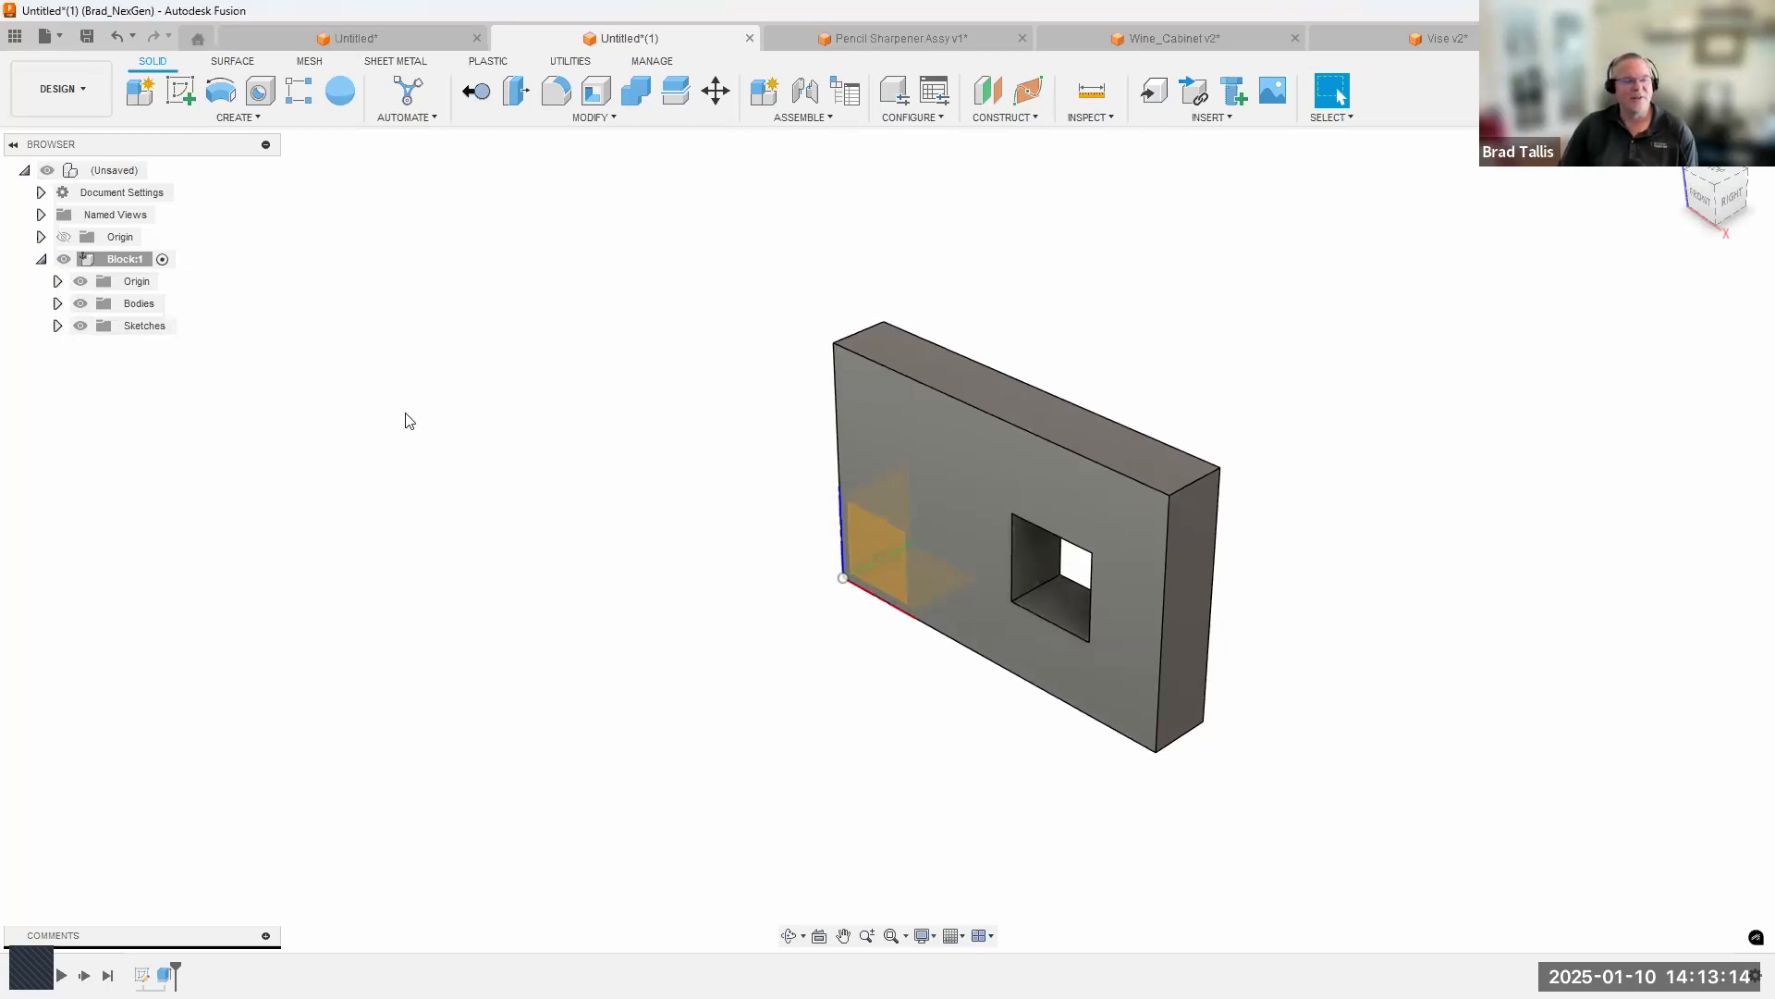
# Create an active internal standard component named Rod under the top-level assembly and collapse the Block component.
pyautogui.rightClick(109, 169)
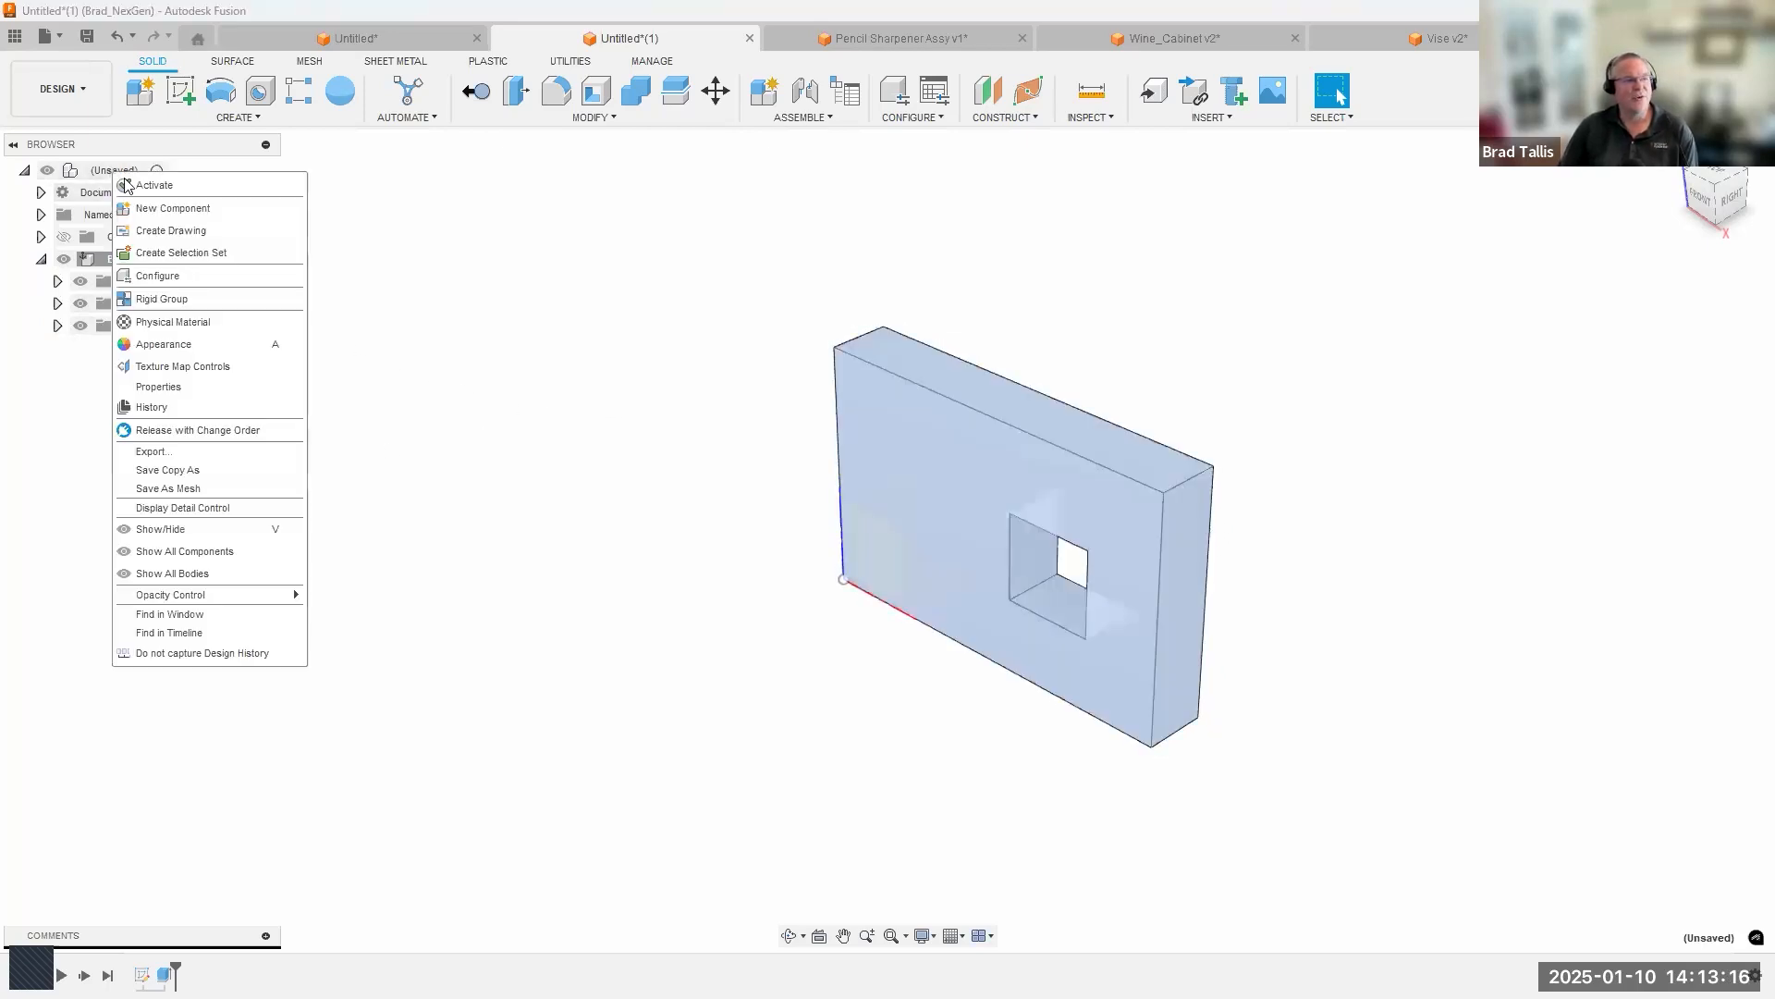
pyautogui.click(162, 208)
pyautogui.moveTo(1485, 366); pyautogui.dragTo(1375, 370)
pyautogui.write('Rod')
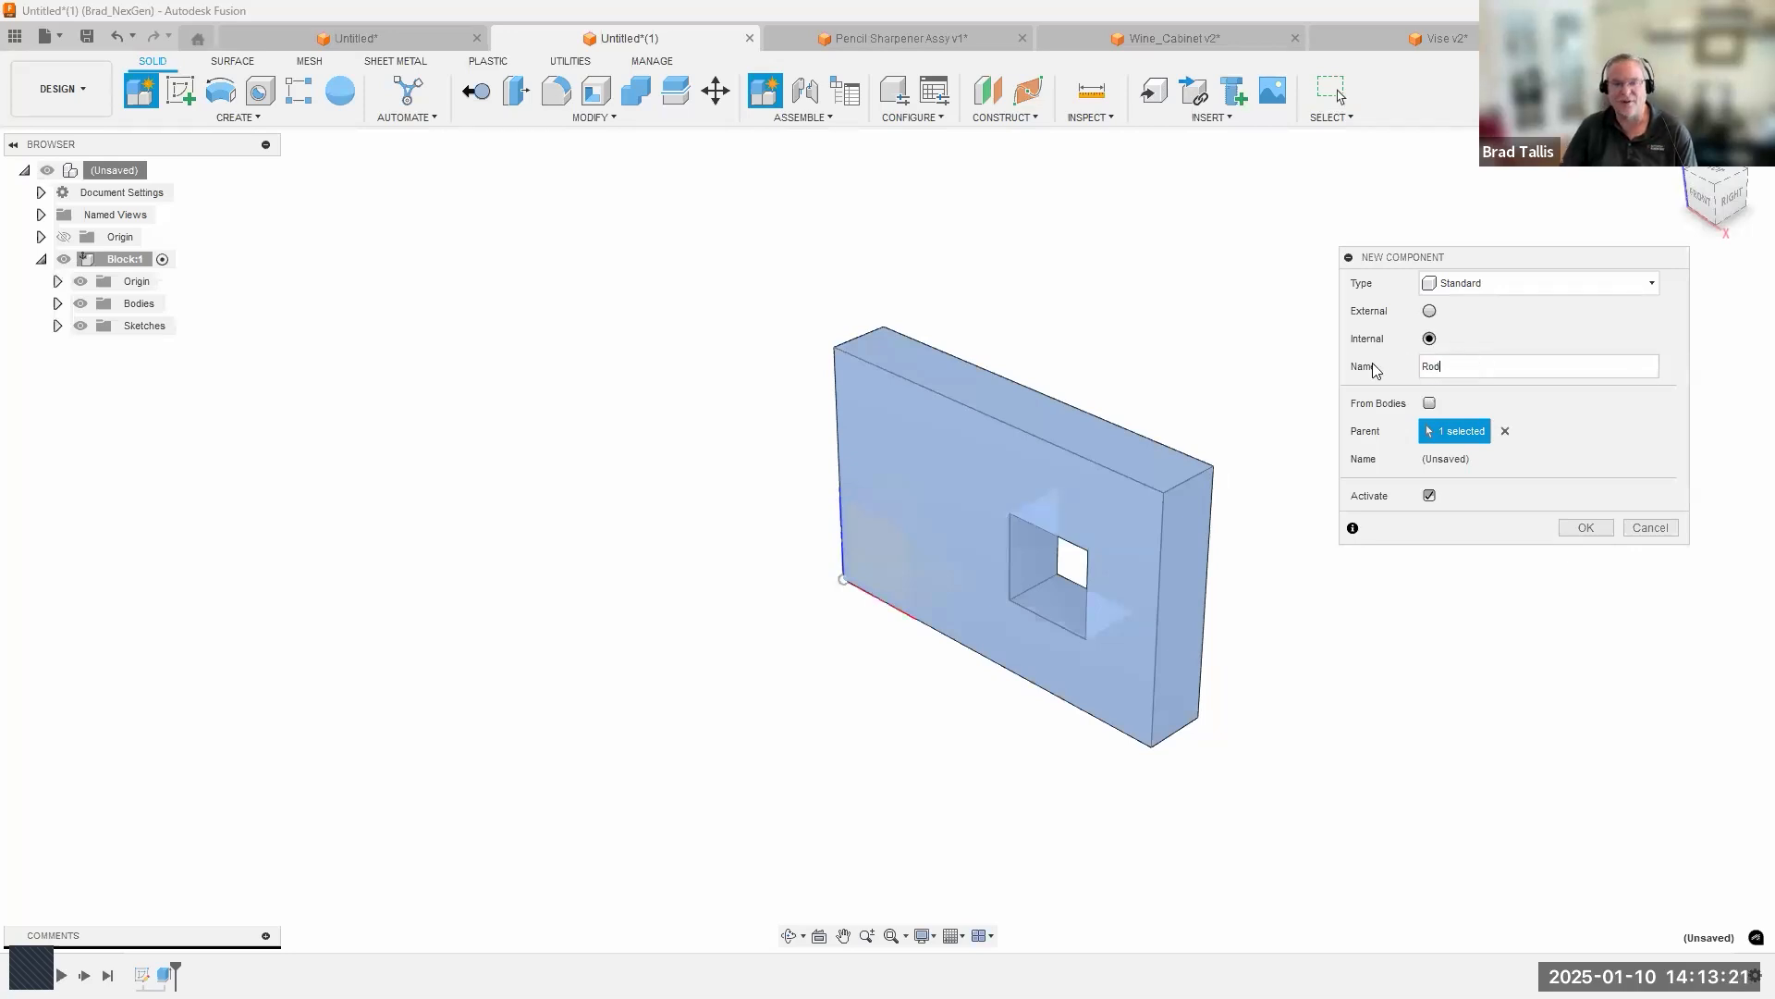
pyautogui.press('Return')
pyautogui.moveTo(1035, 330)
pyautogui.keyDown('shift'); pyautogui.mouseDown(button='middle')
pyautogui.moveTo(840, 435)
pyautogui.moveTo(1035, 319)
pyautogui.mouseUp(button='middle'); pyautogui.keyUp('shift')
pyautogui.keyDown('shift'); pyautogui.moveTo(903, 503); pyautogui.dragTo(740, 650, button='middle'); pyautogui.keyUp('shift')
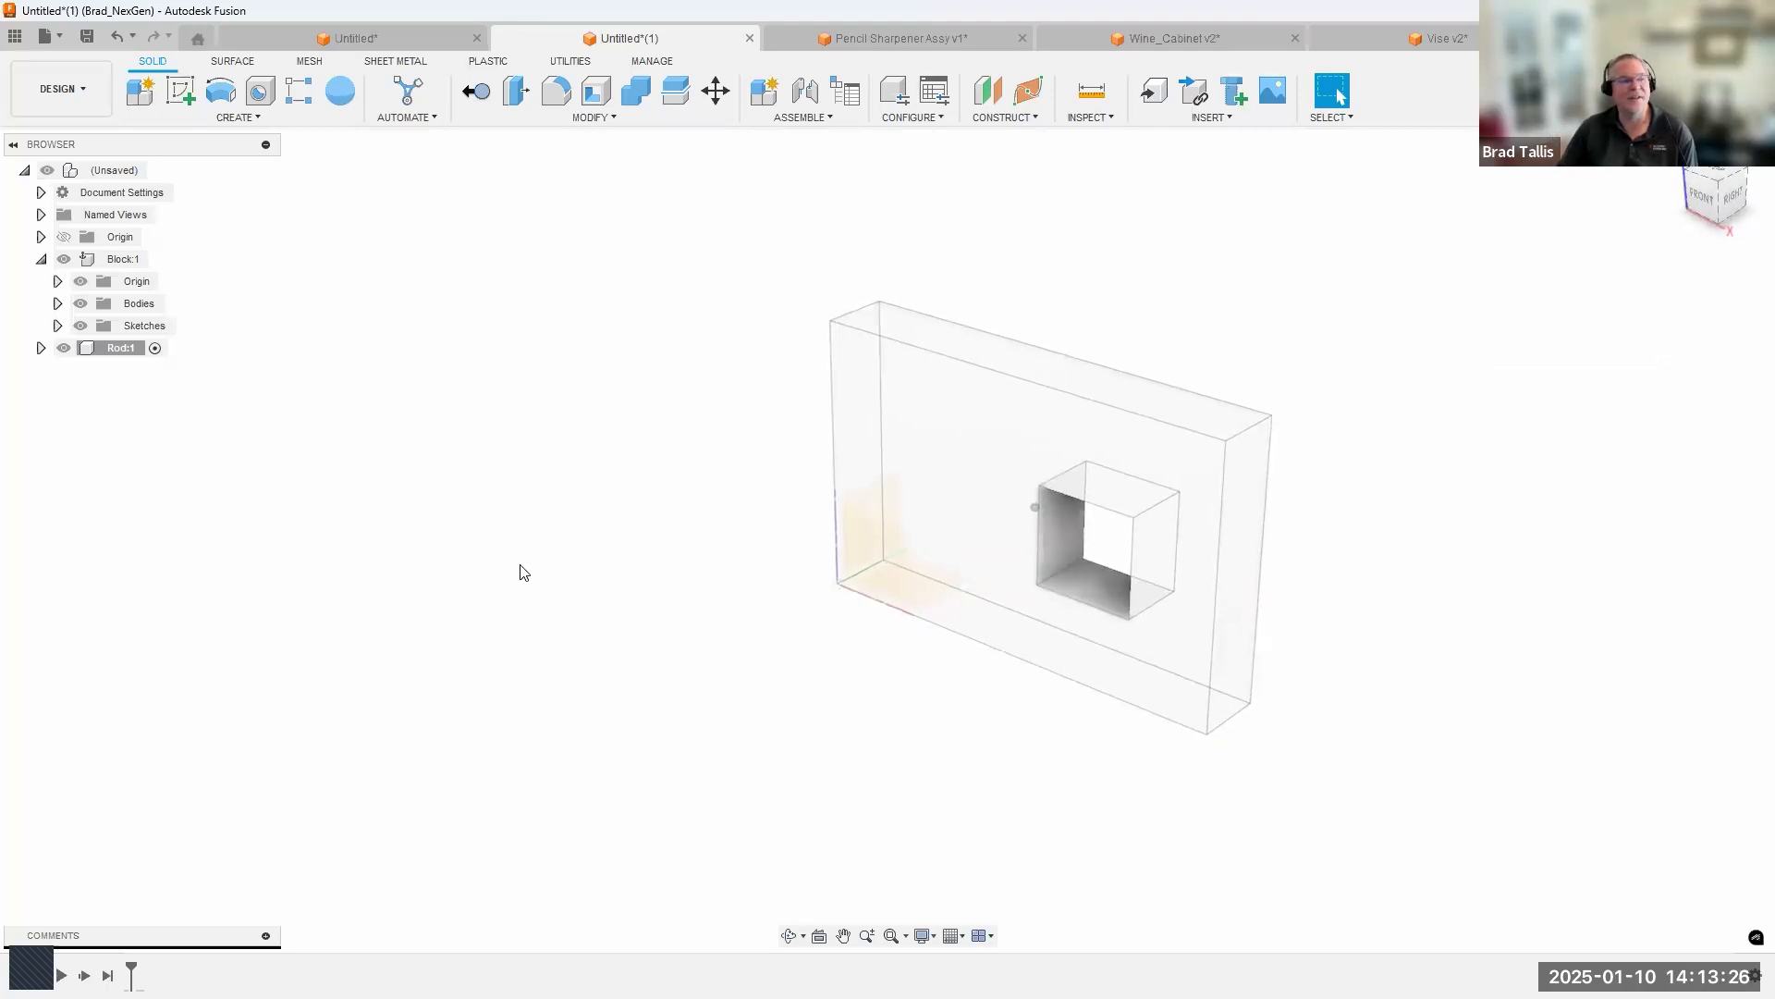
pyautogui.click(42, 259)
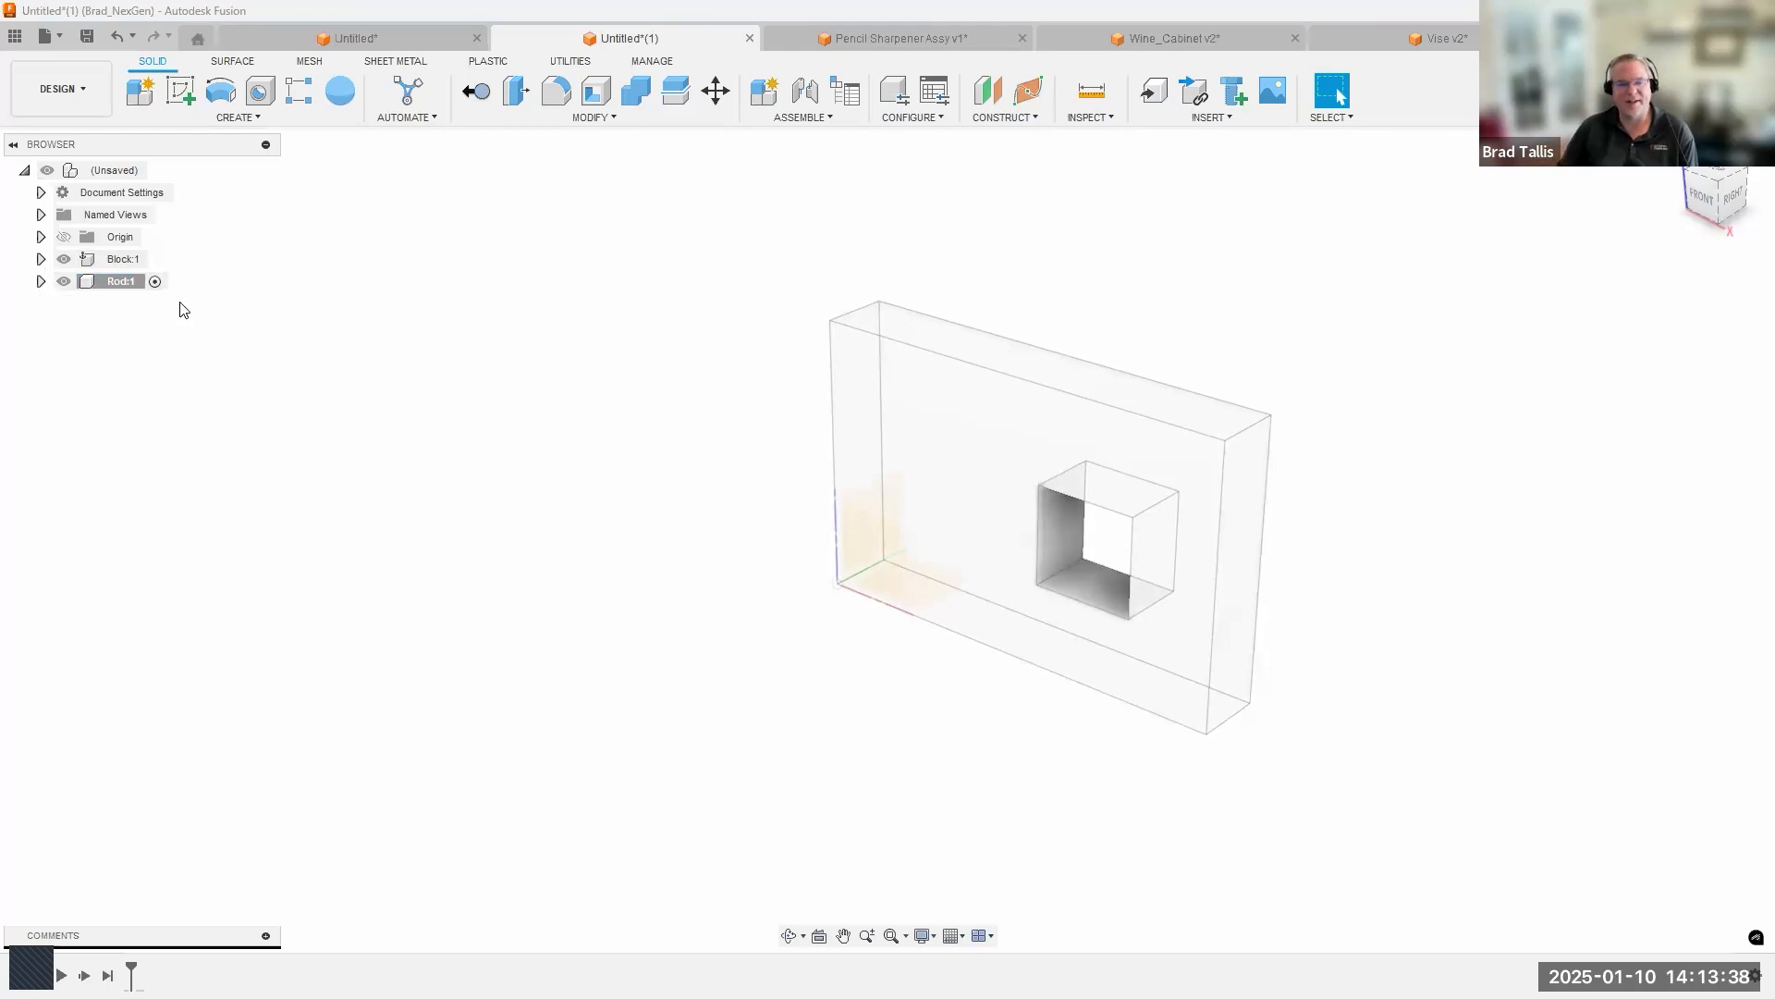
# Inspect the front, upper and hole faces of the inactive Block while Rod is active.
pyautogui.click(963, 425)
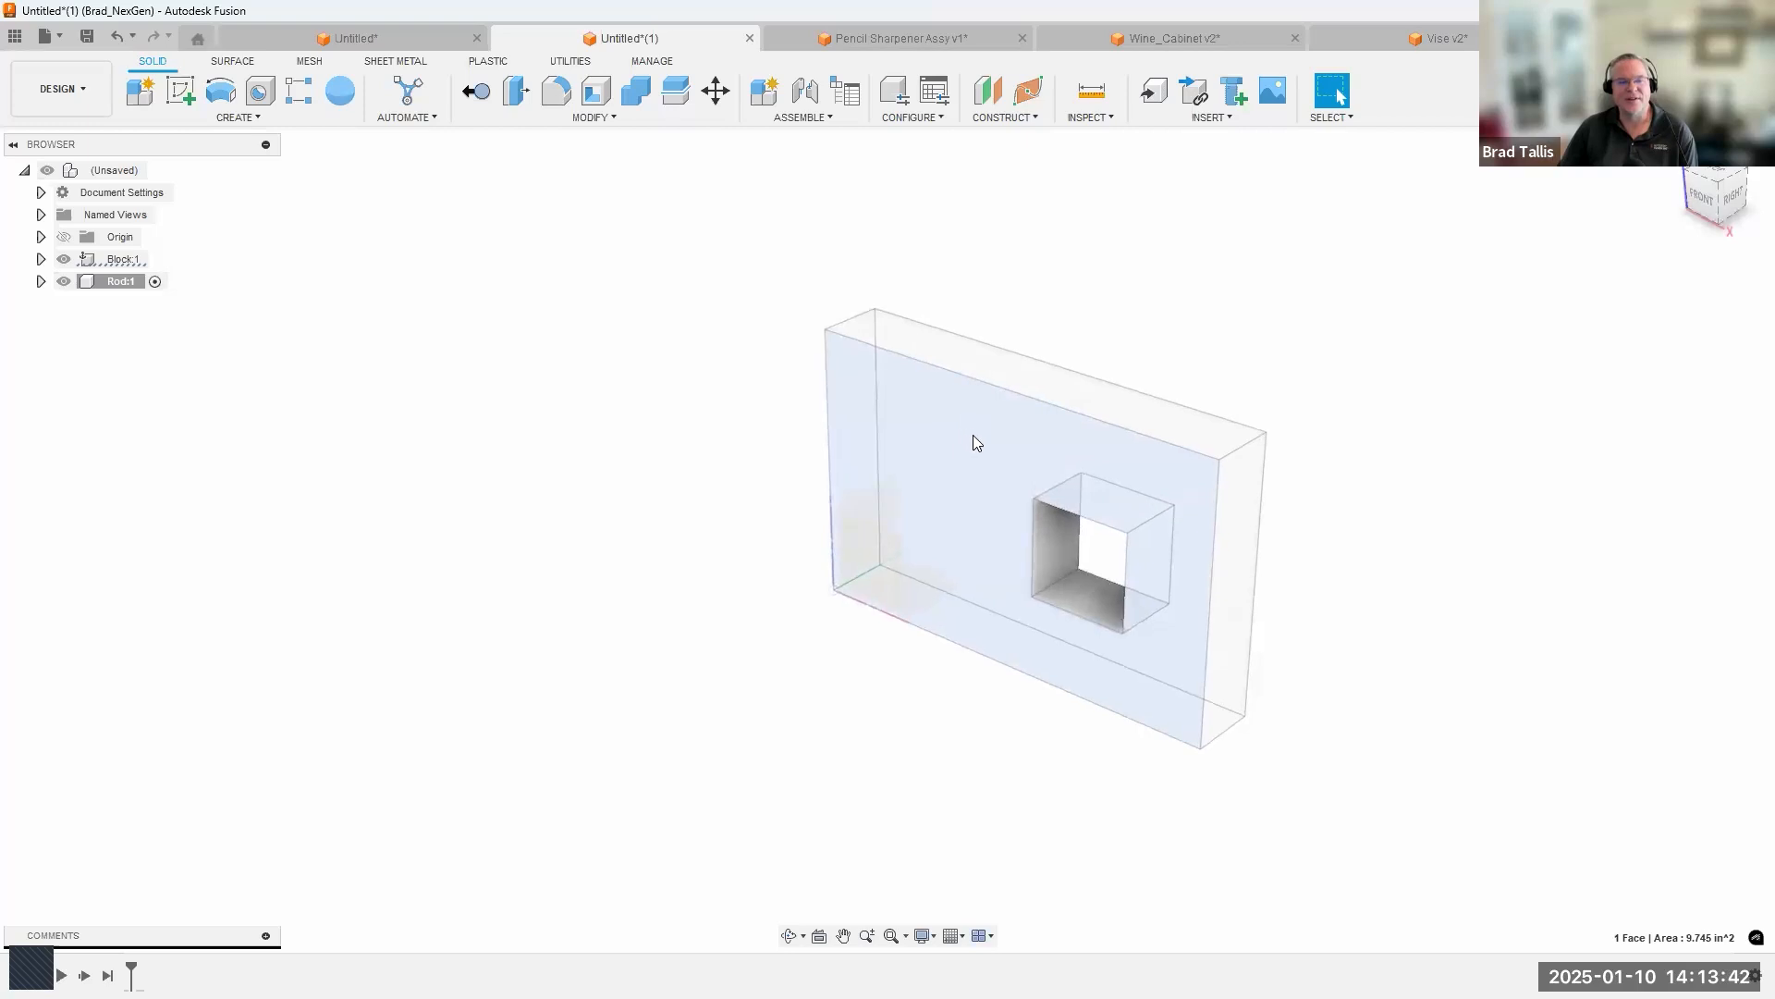
pyautogui.click(961, 346)
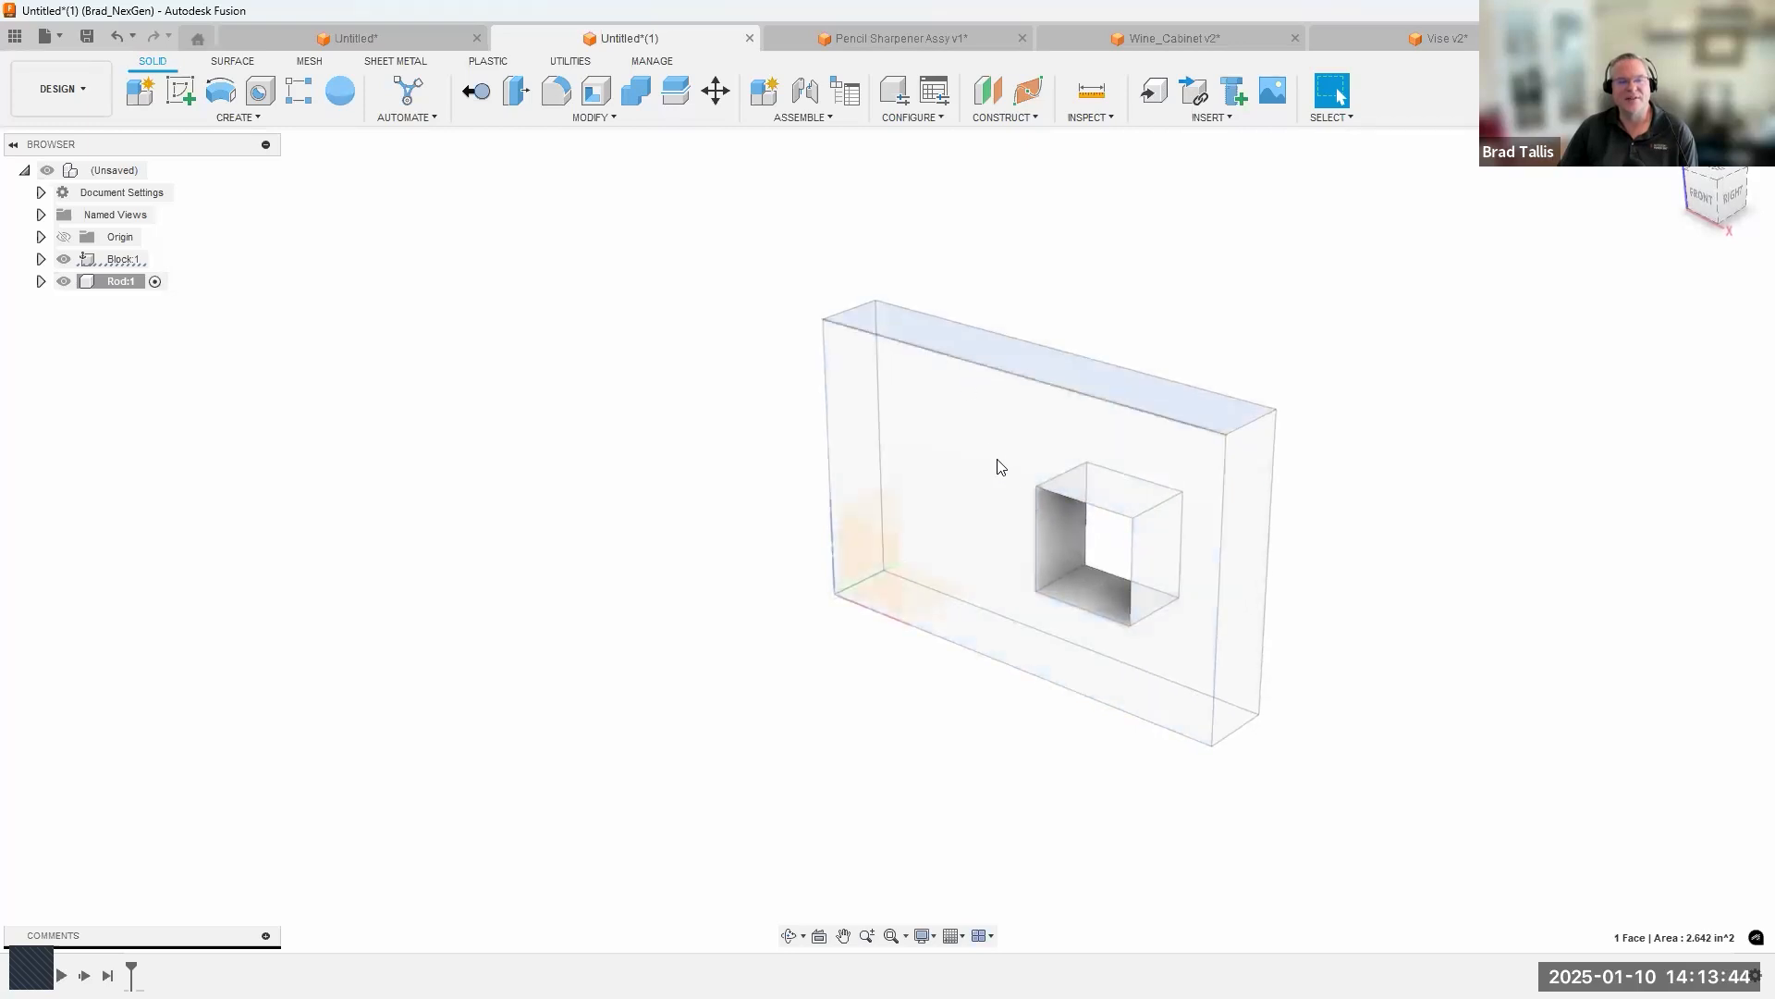
pyautogui.click(1063, 554)
pyautogui.click(1066, 574)
pyautogui.keyDown('shift'); pyautogui.moveTo(712, 650); pyautogui.dragTo(897, 476, button='middle'); pyautogui.keyUp('shift')
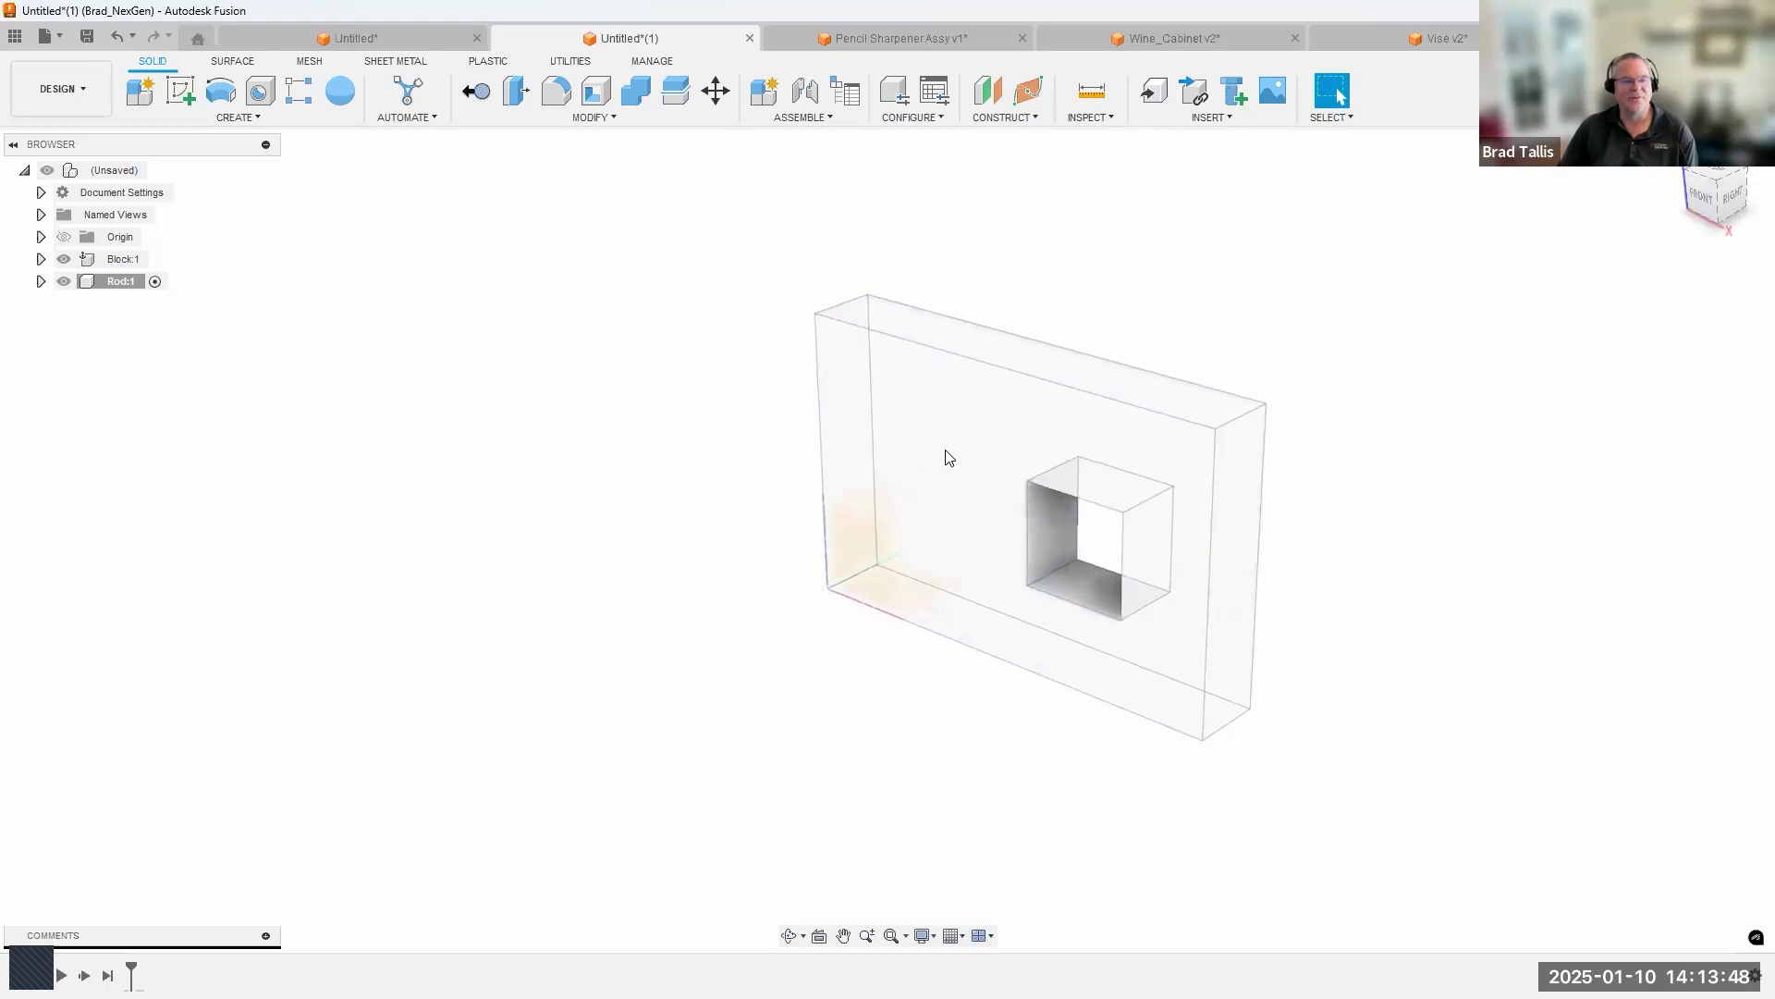
# Create a Rod sketch on the Block's front face and finish it with the face's projected outline.
pyautogui.click(946, 449)
pyautogui.rightClick(947, 449)
pyautogui.click(962, 577)
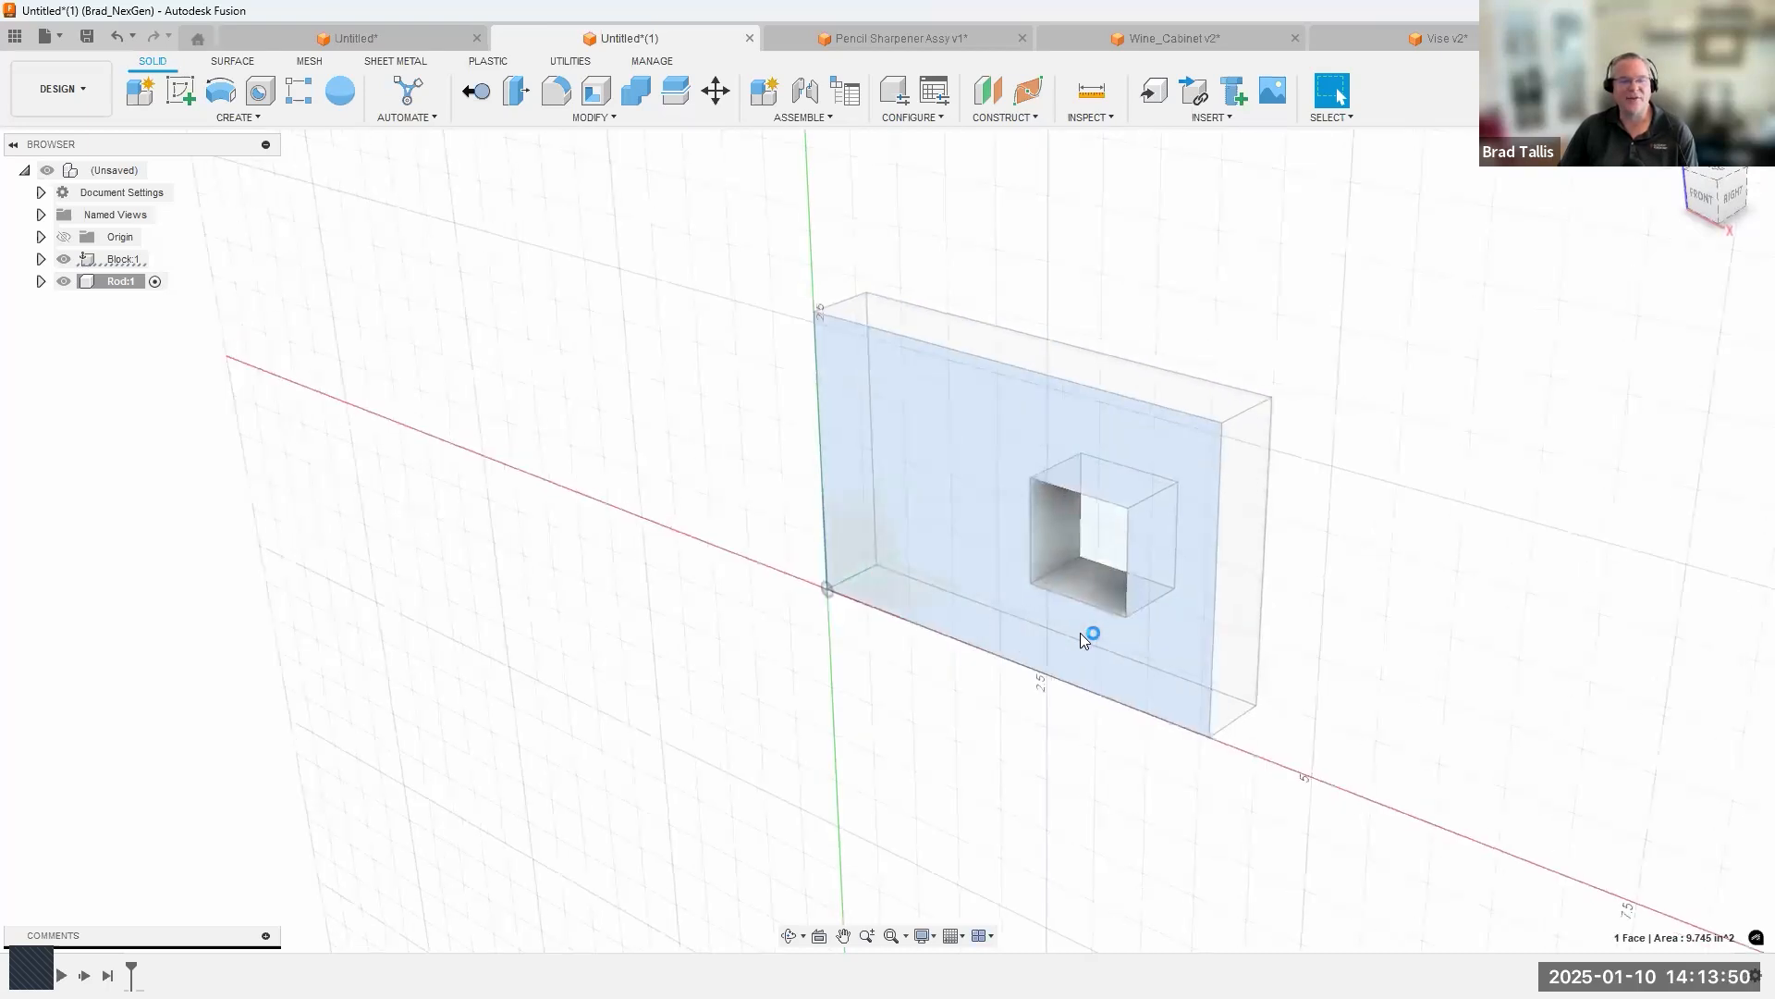
pyautogui.click(1472, 103)
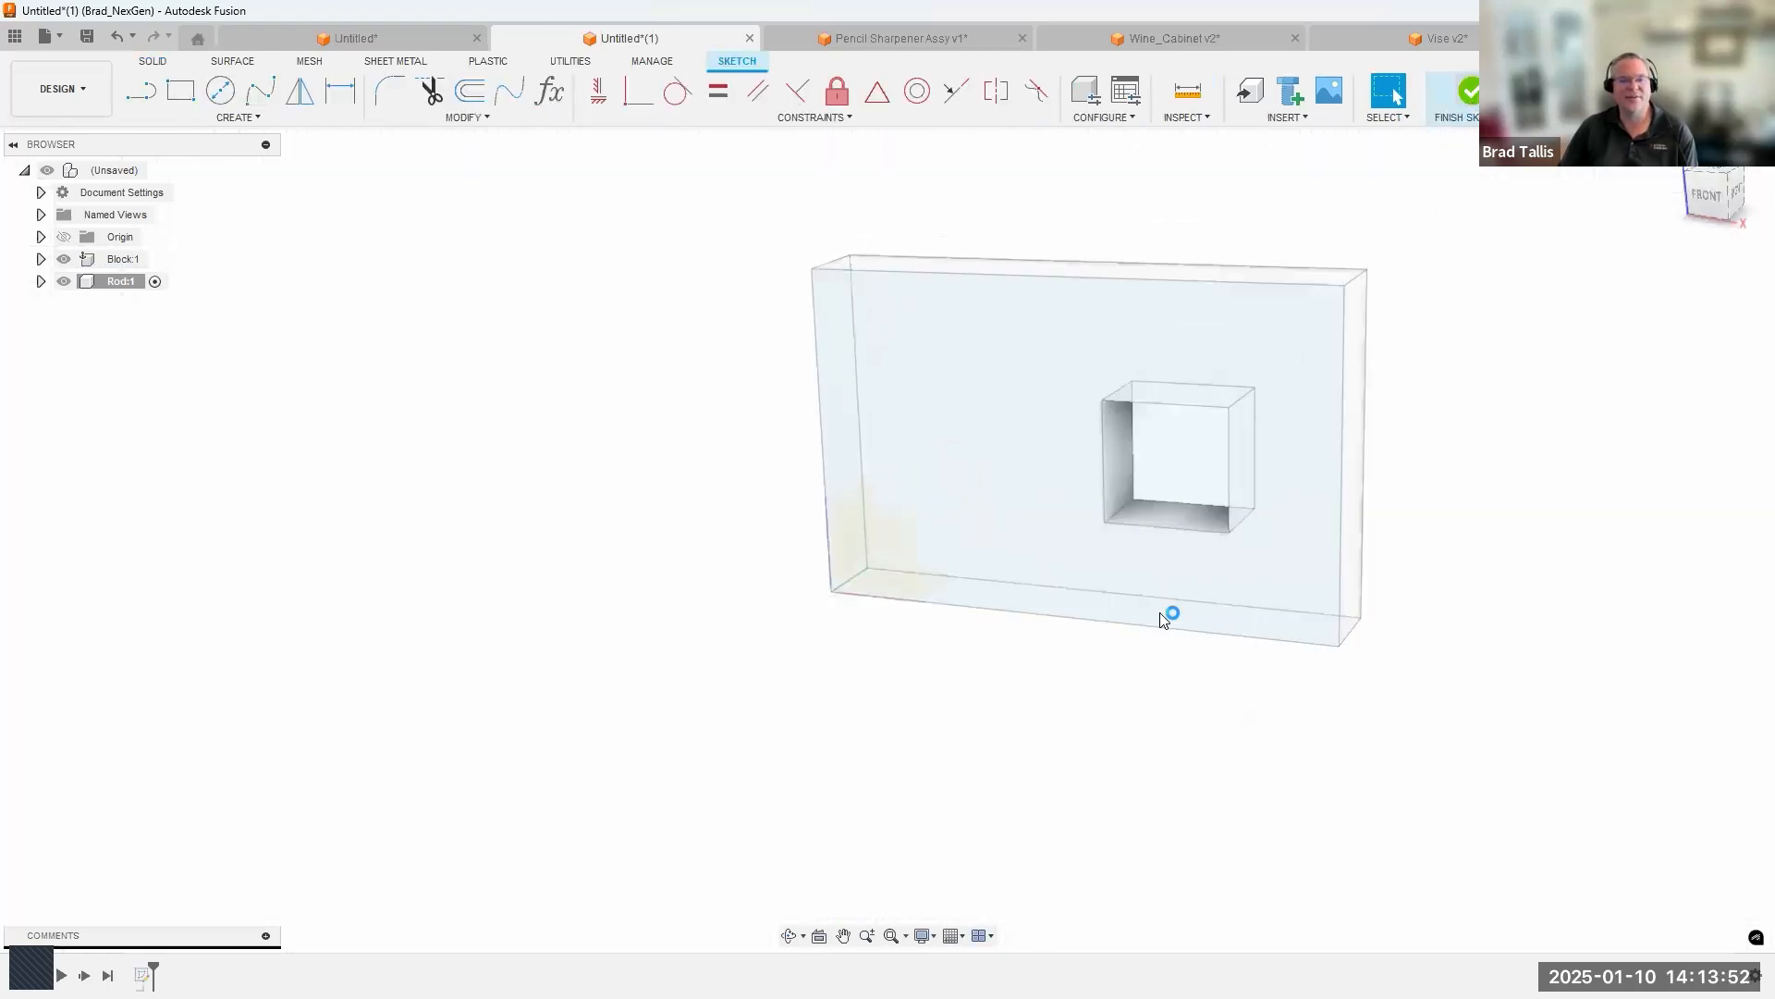
# Extrude the square hole profile symmetrically by -3.42 in as a new body and expand the Rod component.
pyautogui.click(1065, 542)
pyautogui.rightClick(1065, 546)
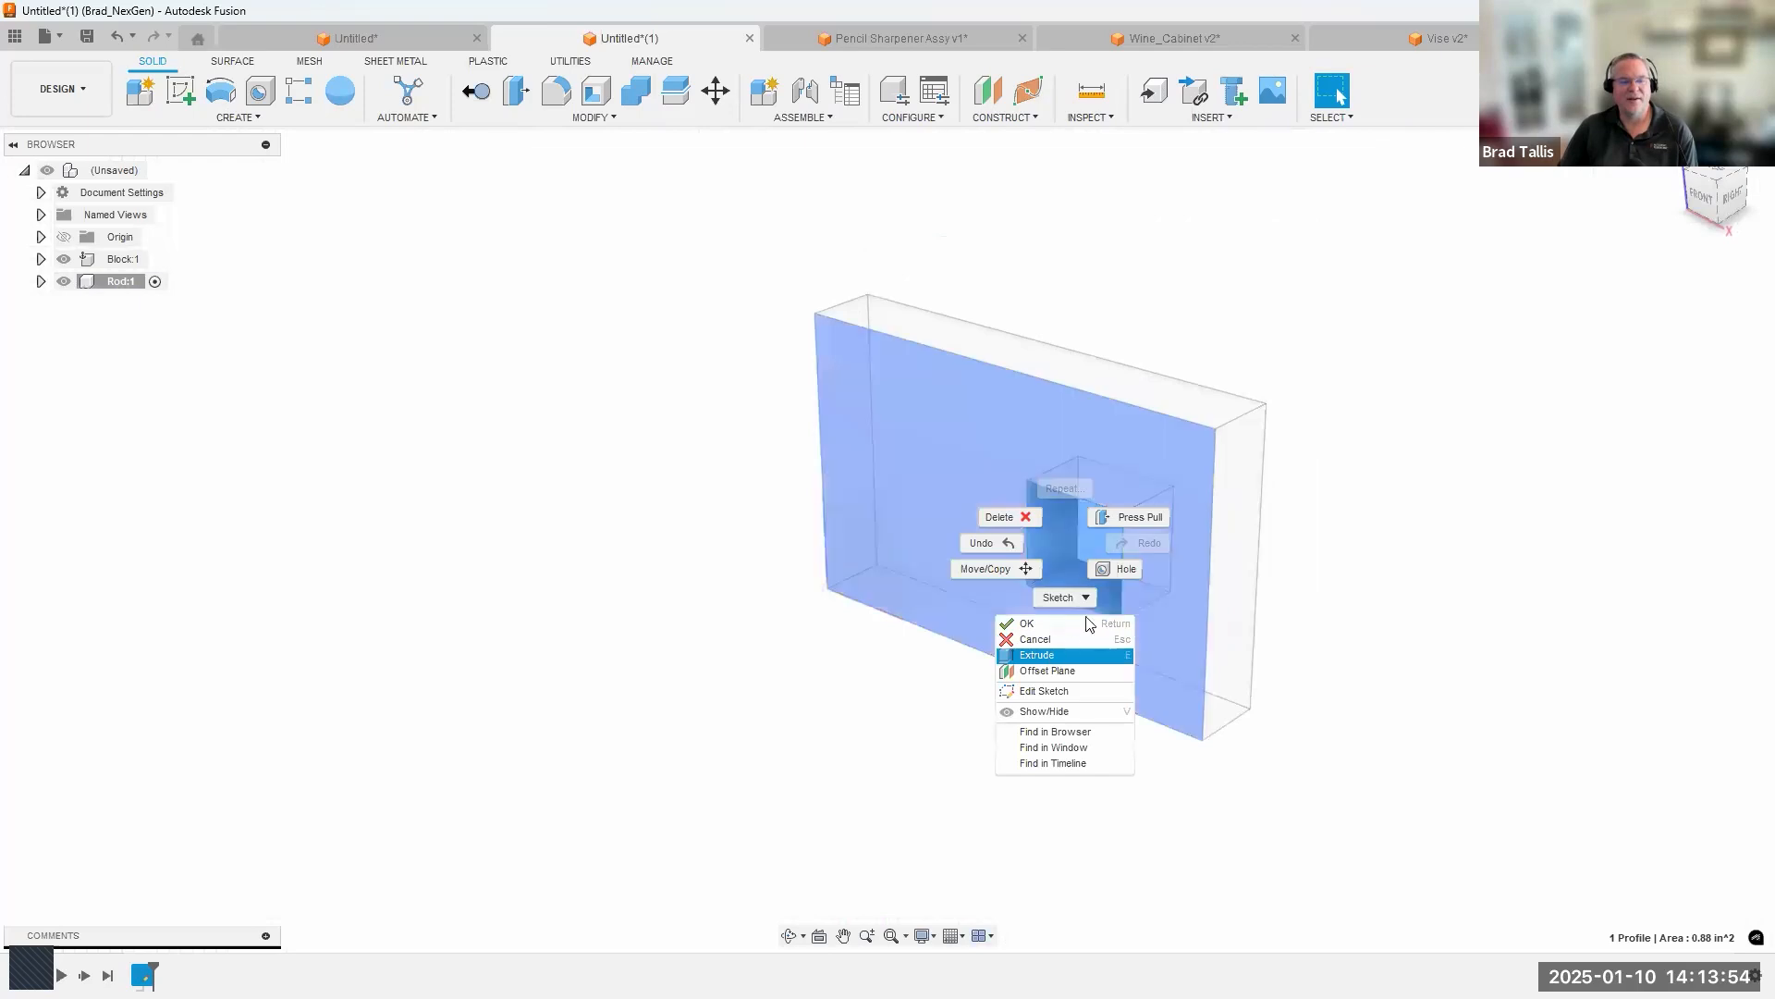
pyautogui.click(1052, 656)
pyautogui.moveTo(962, 579); pyautogui.dragTo(1262, 407)
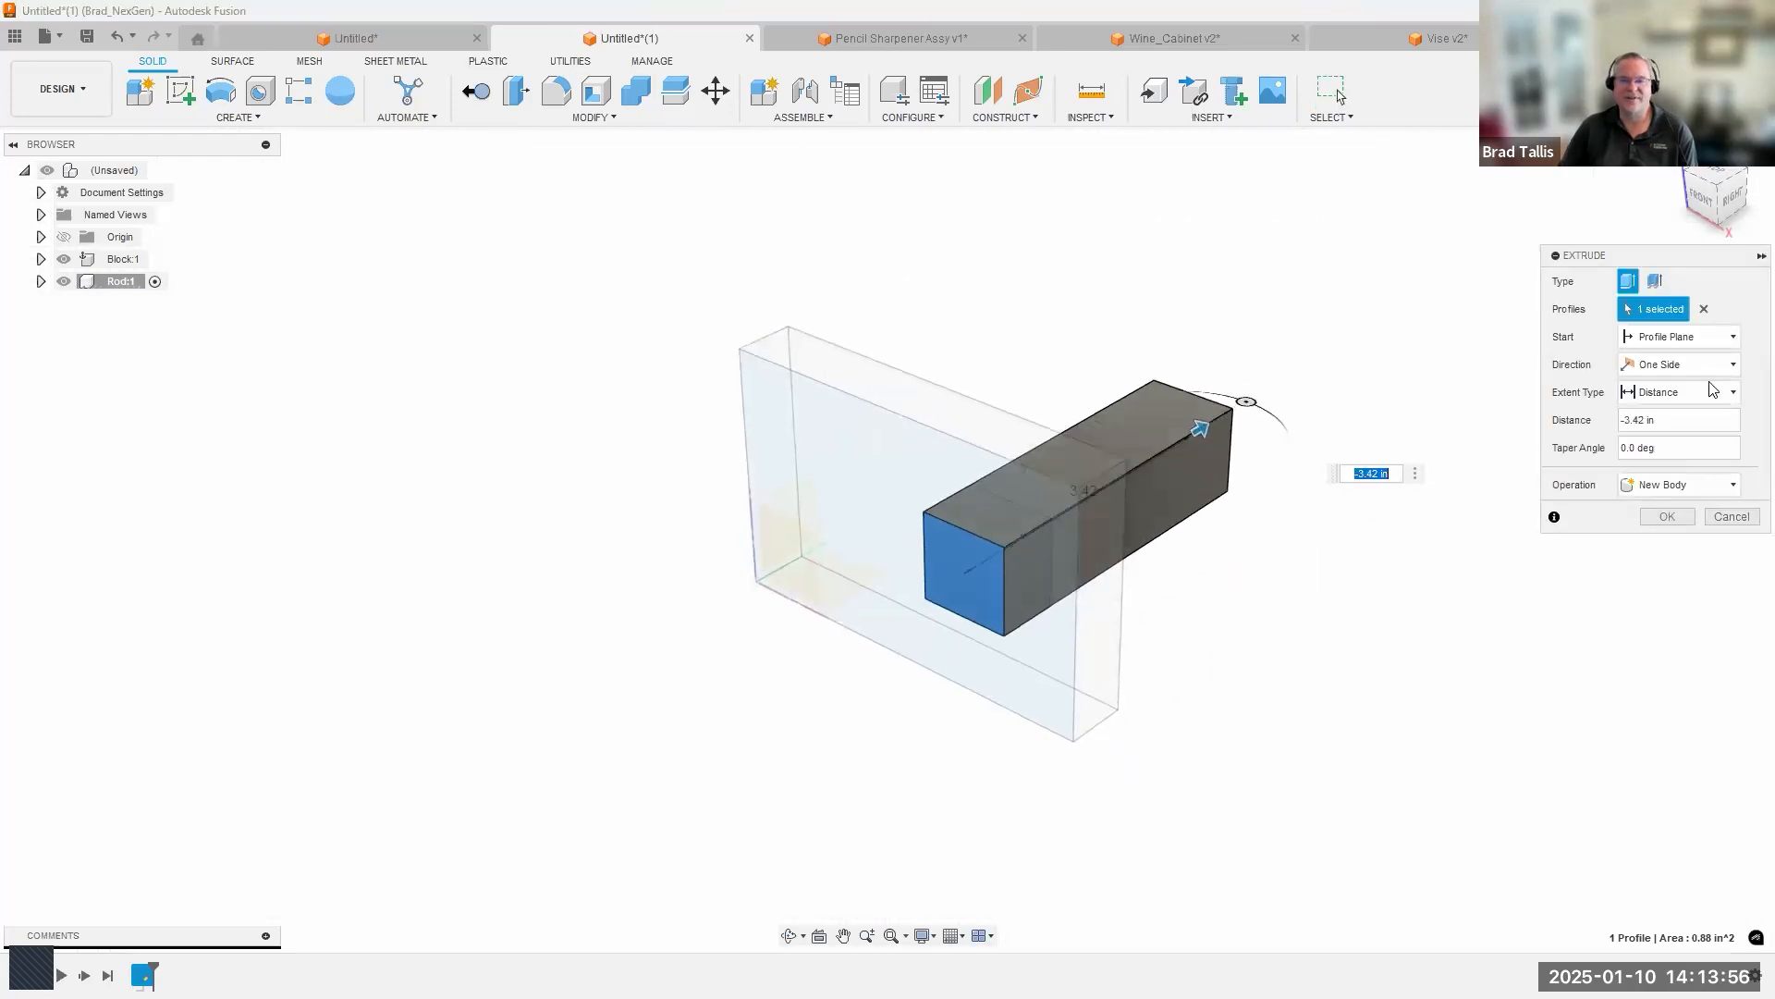
pyautogui.click(1663, 368)
pyautogui.click(1660, 426)
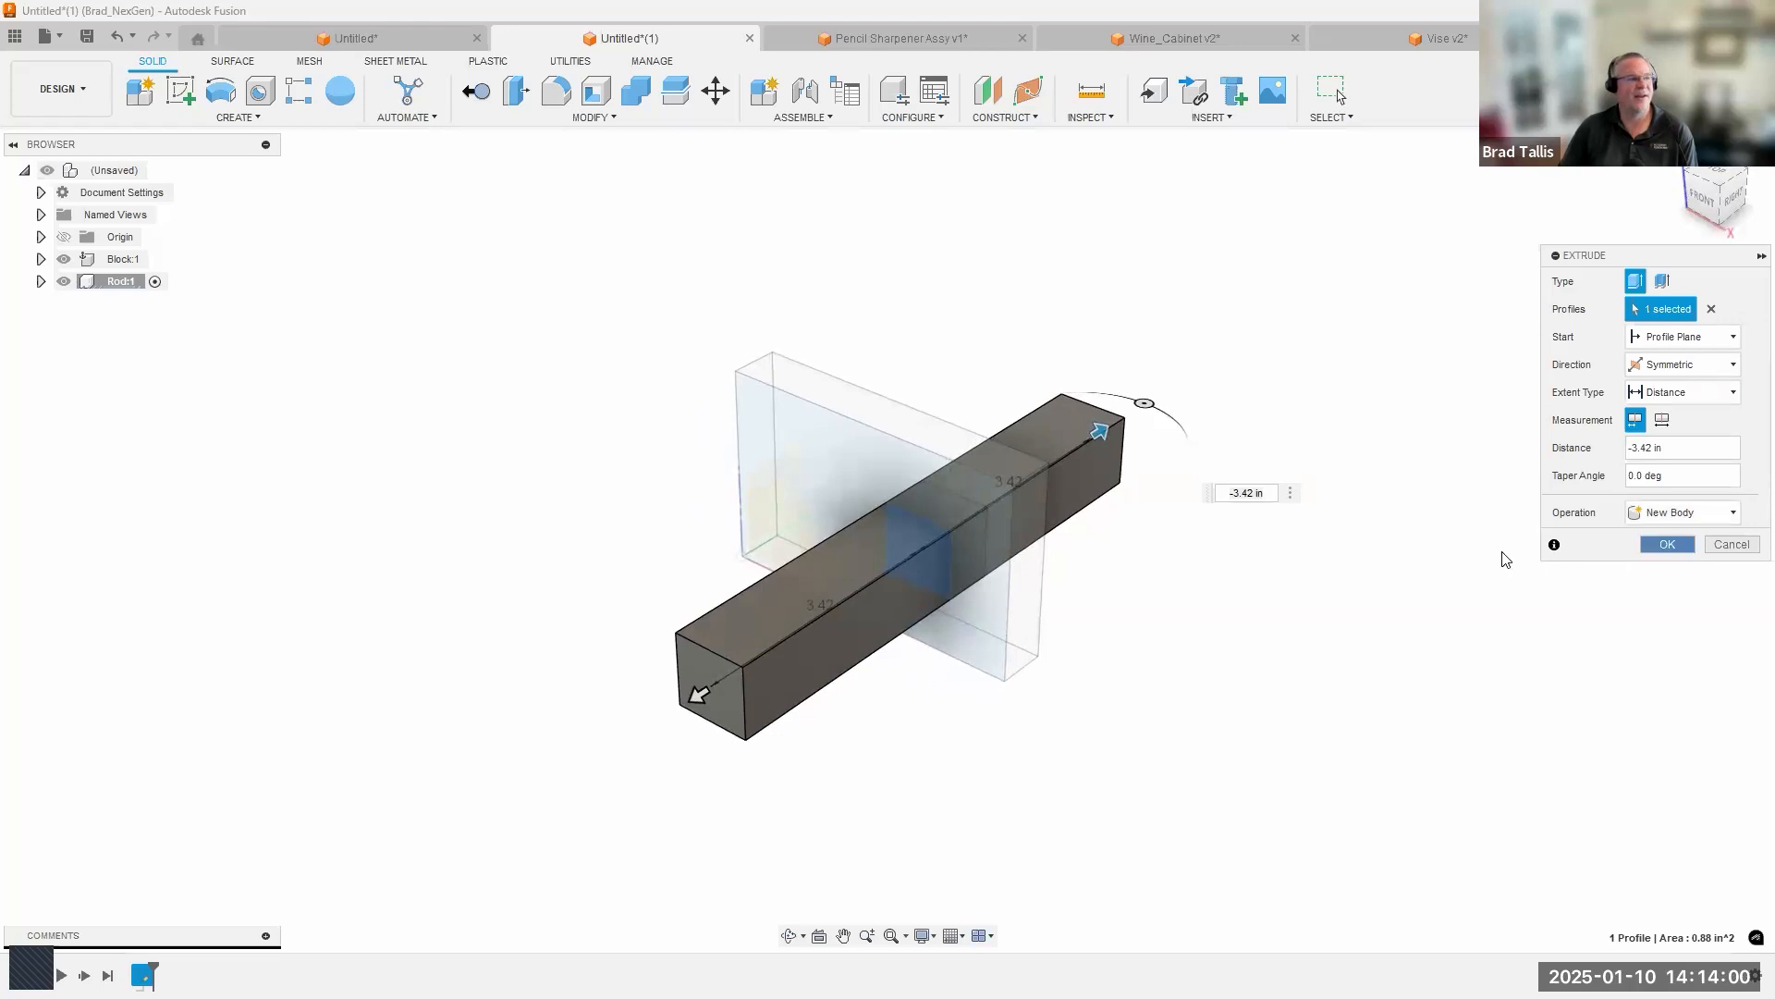
pyautogui.press('Return')
pyautogui.click(41, 281)
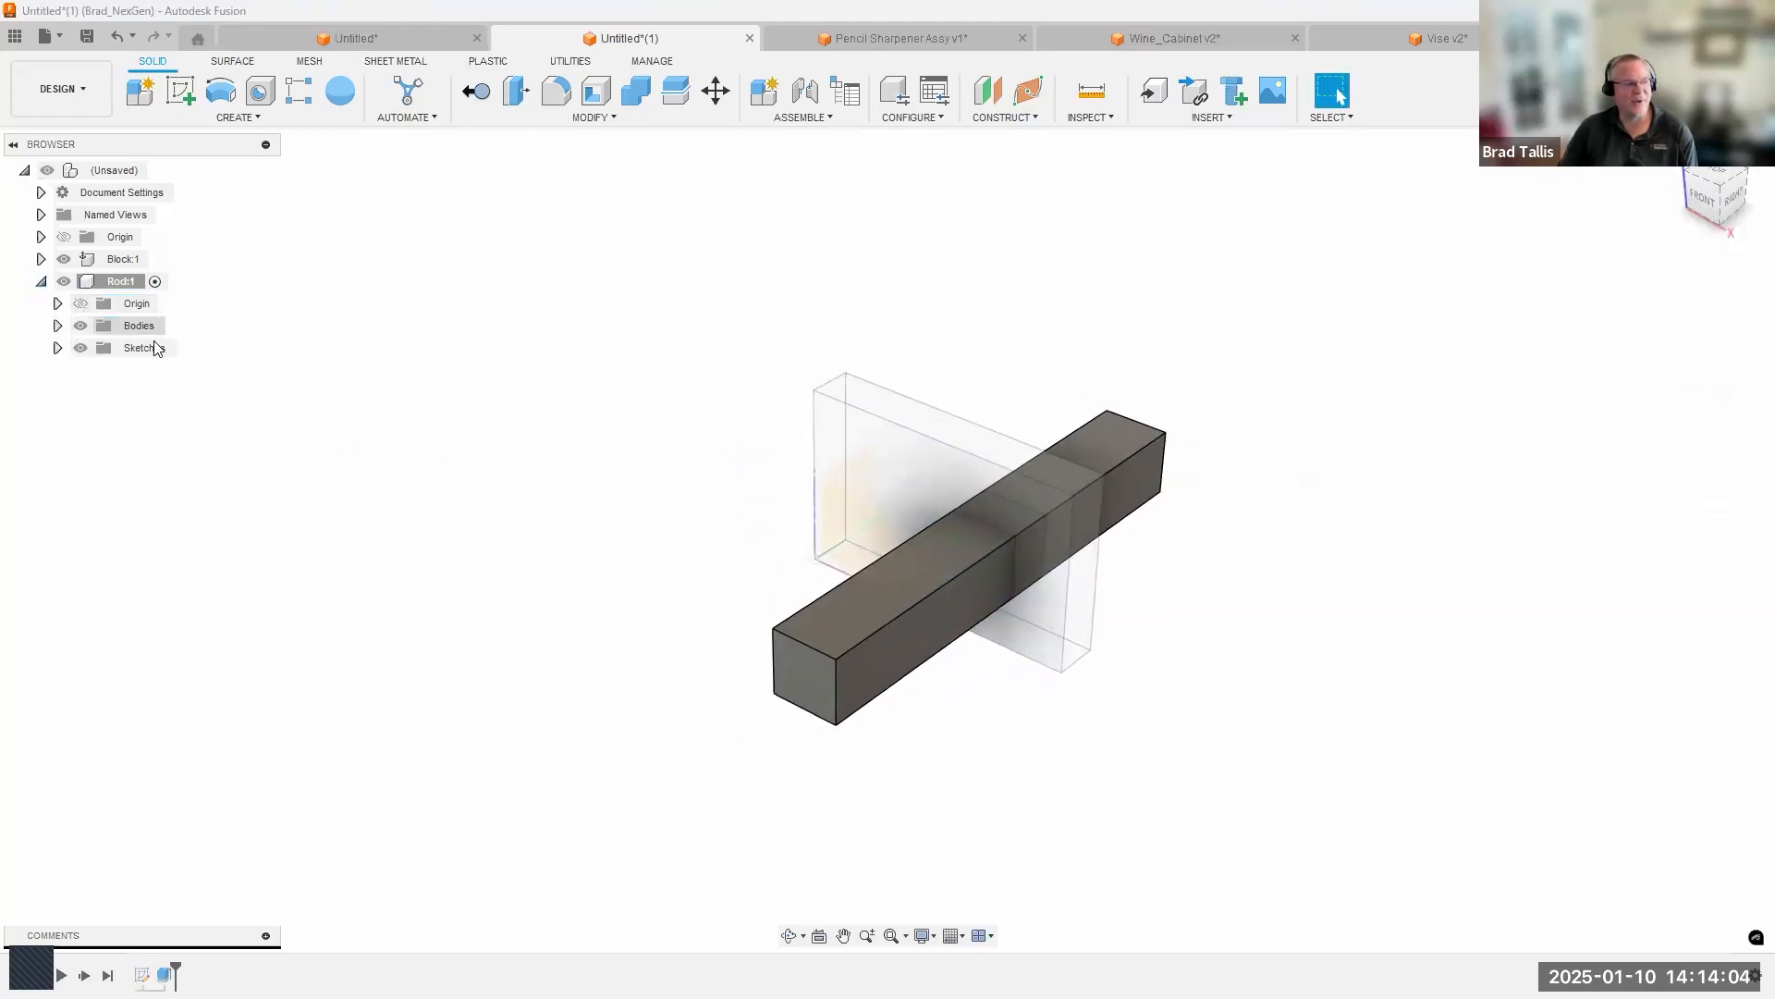
pyautogui.moveTo(423, 429)
pyautogui.keyDown('shift'); pyautogui.mouseDown(button='middle')
pyautogui.moveTo(437, 437)
pyautogui.moveTo(413, 431)
pyautogui.mouseUp(button='middle'); pyautogui.keyUp('shift')
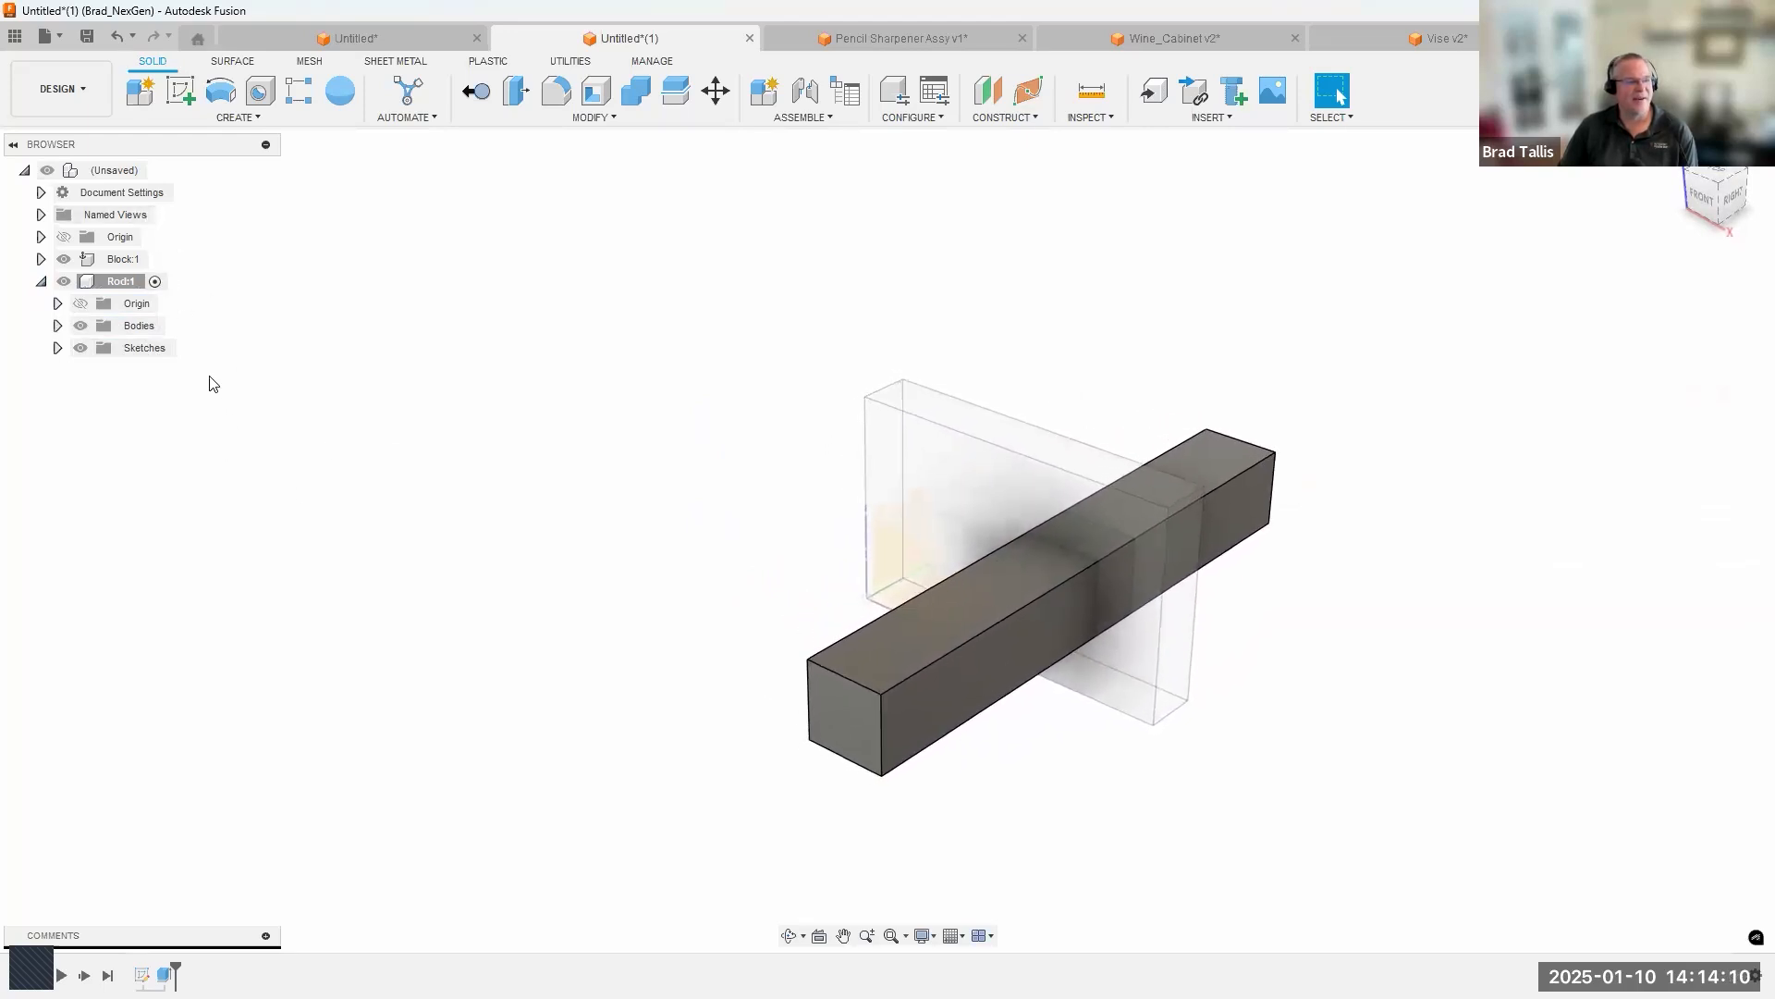
# Activate the Block component and return activation to the top-level assembly.
pyautogui.click(153, 260)
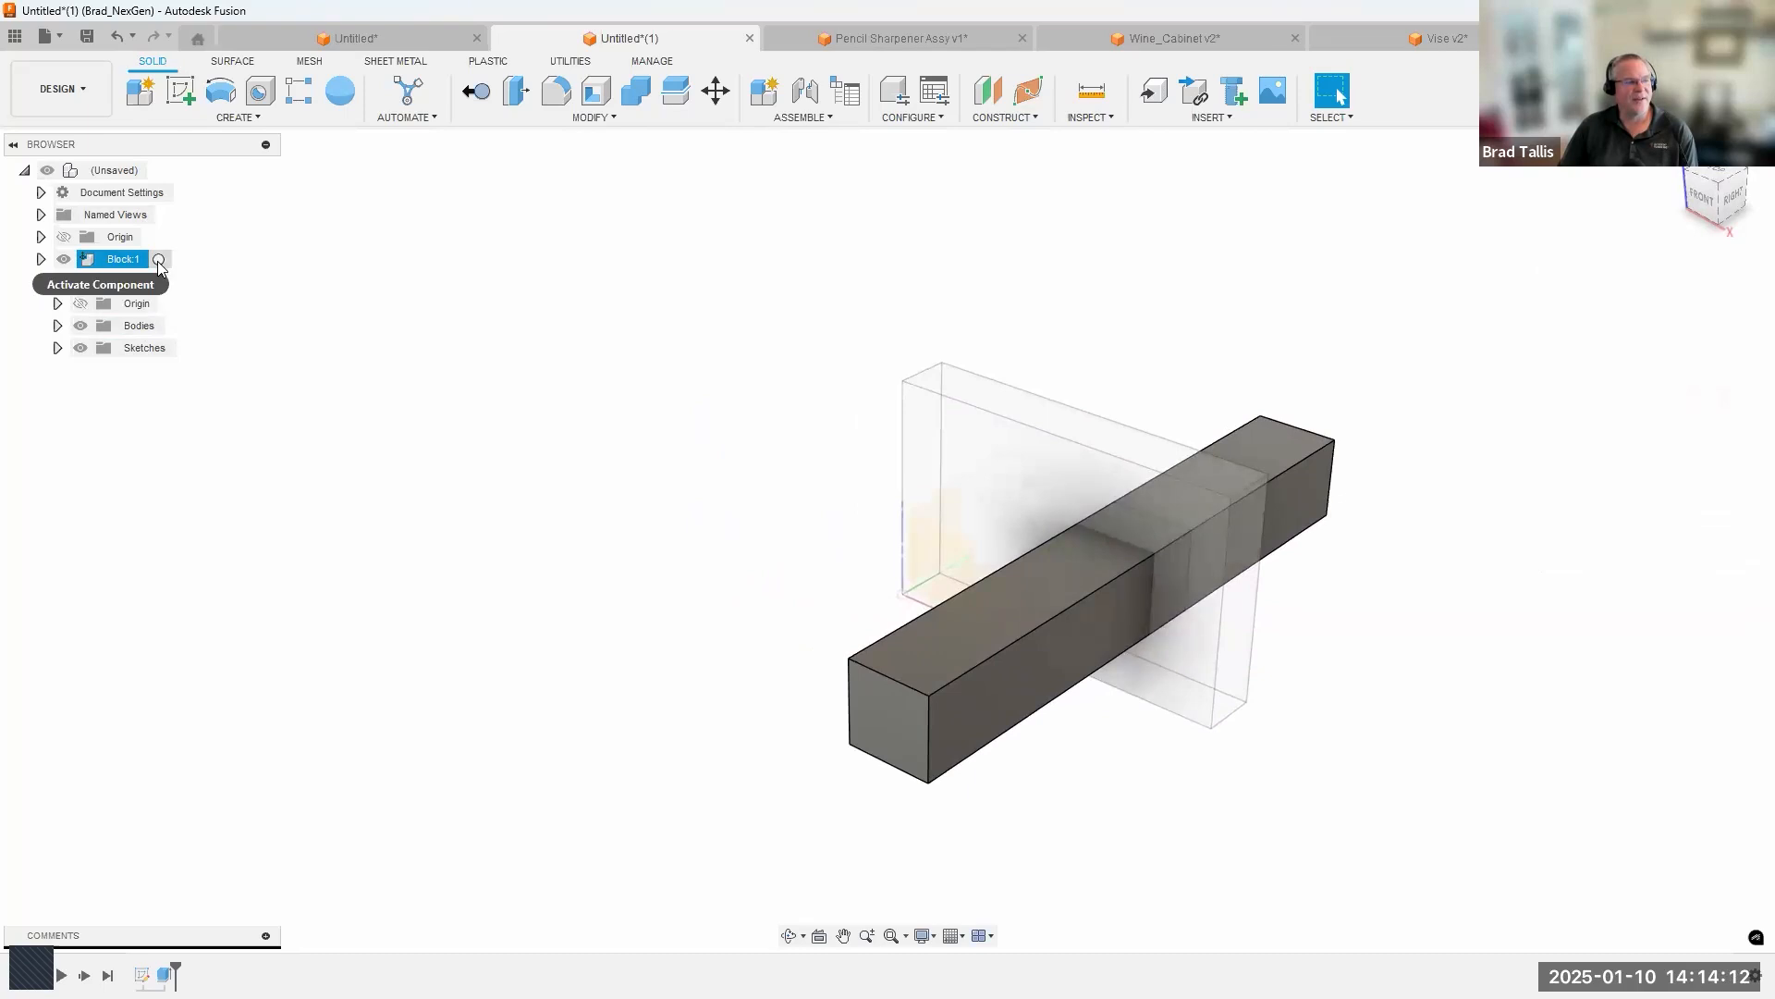
pyautogui.click(158, 260)
pyautogui.click(594, 638)
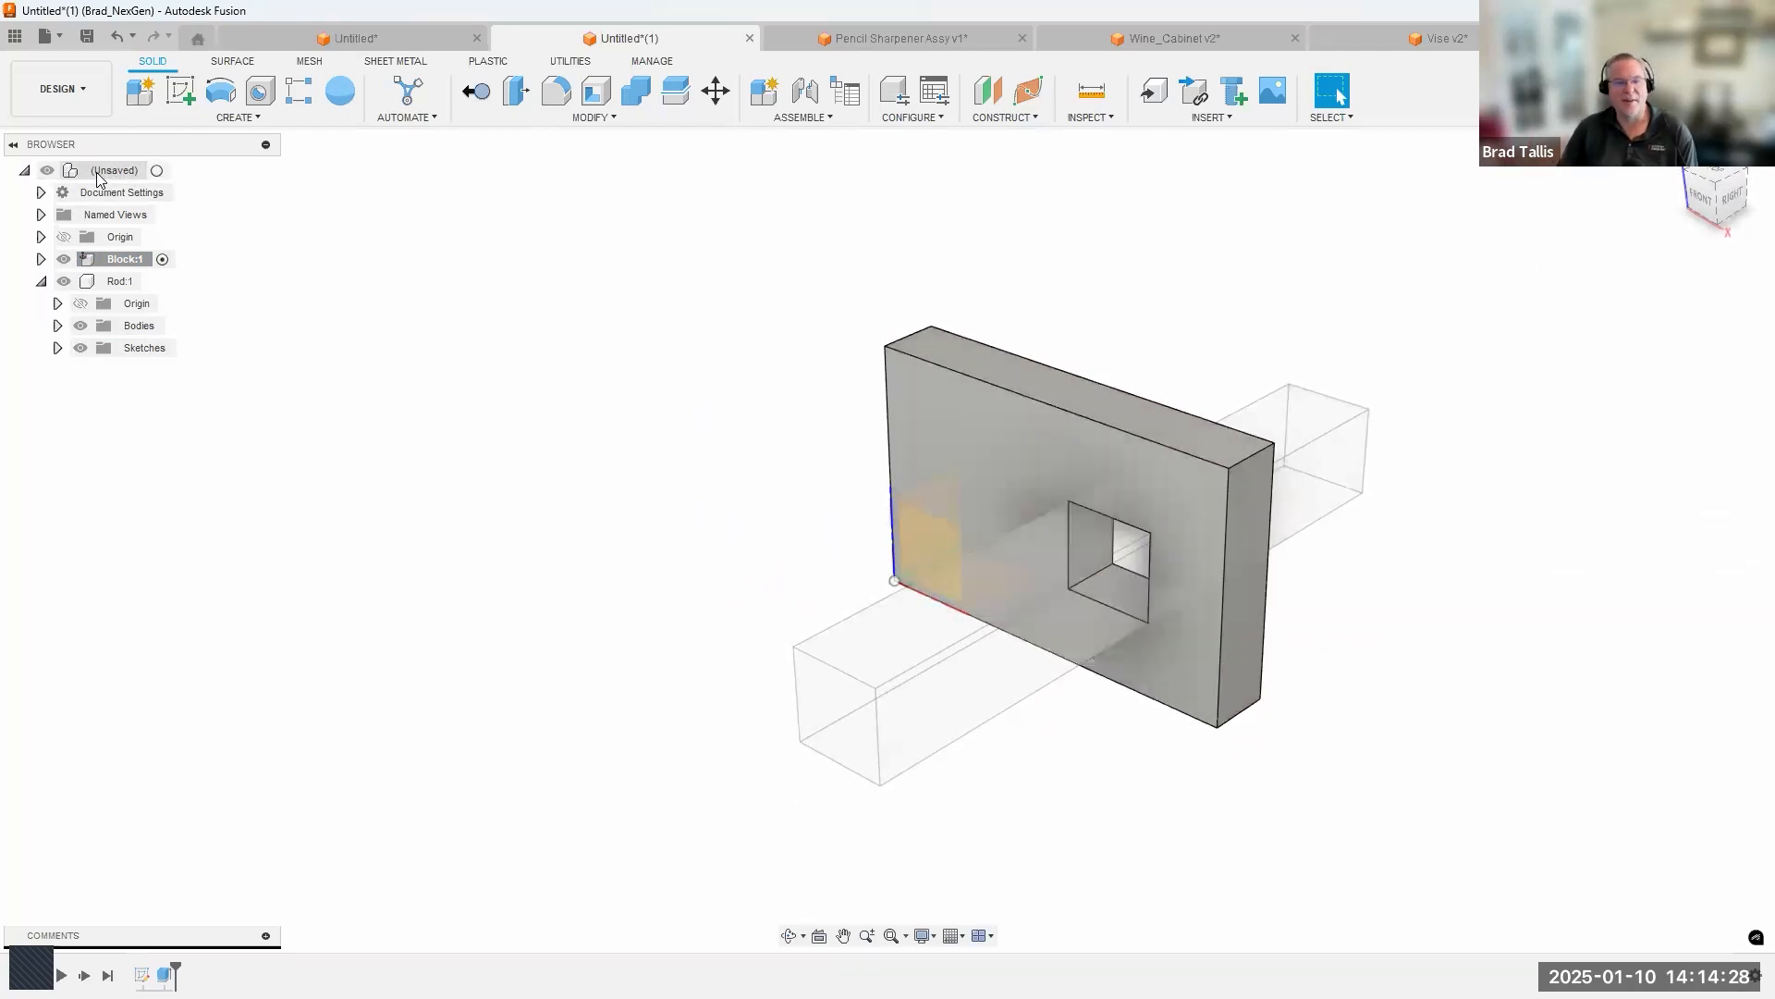
pyautogui.click(157, 172)
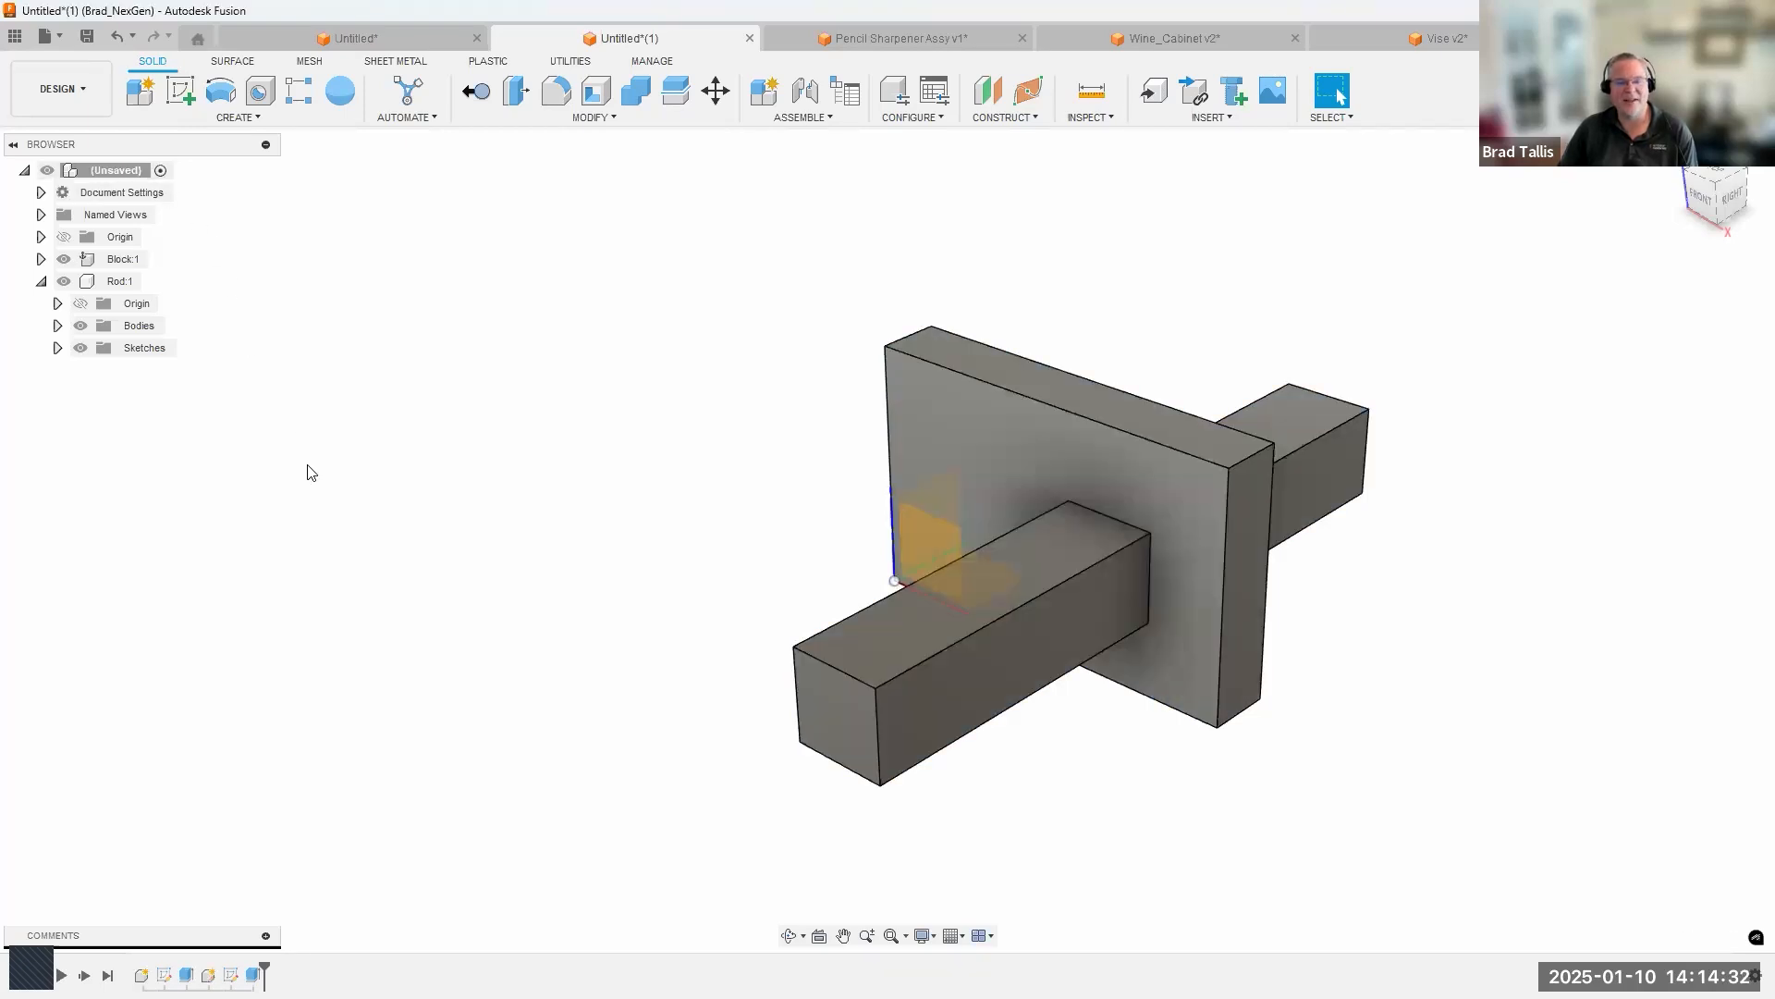
# Move the Rod component freely toward the front of the Block's hole and revert its position.
pyautogui.keyDown('shift'); pyautogui.moveTo(308, 465); pyautogui.dragTo(292, 467, button='middle'); pyautogui.keyUp('shift')
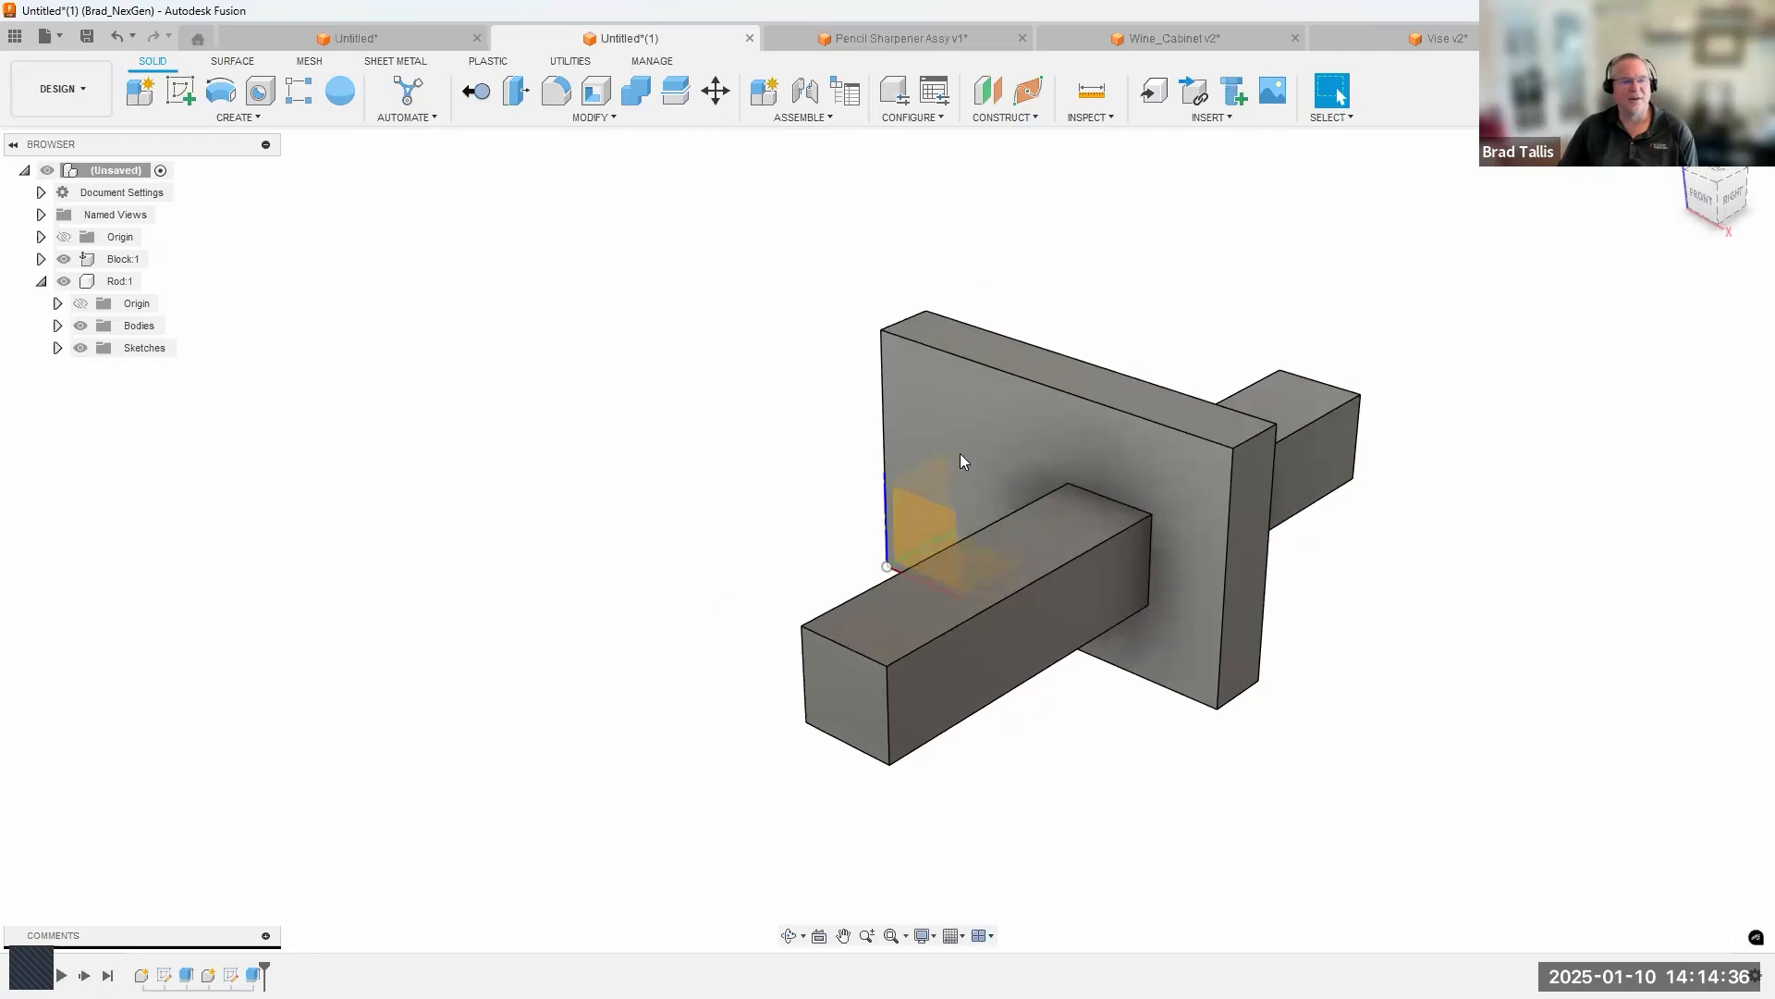
pyautogui.keyDown('shift'); pyautogui.moveTo(522, 544); pyautogui.dragTo(793, 676, button='middle'); pyautogui.keyUp('shift')
pyautogui.moveTo(793, 676); pyautogui.dragTo(872, 781)
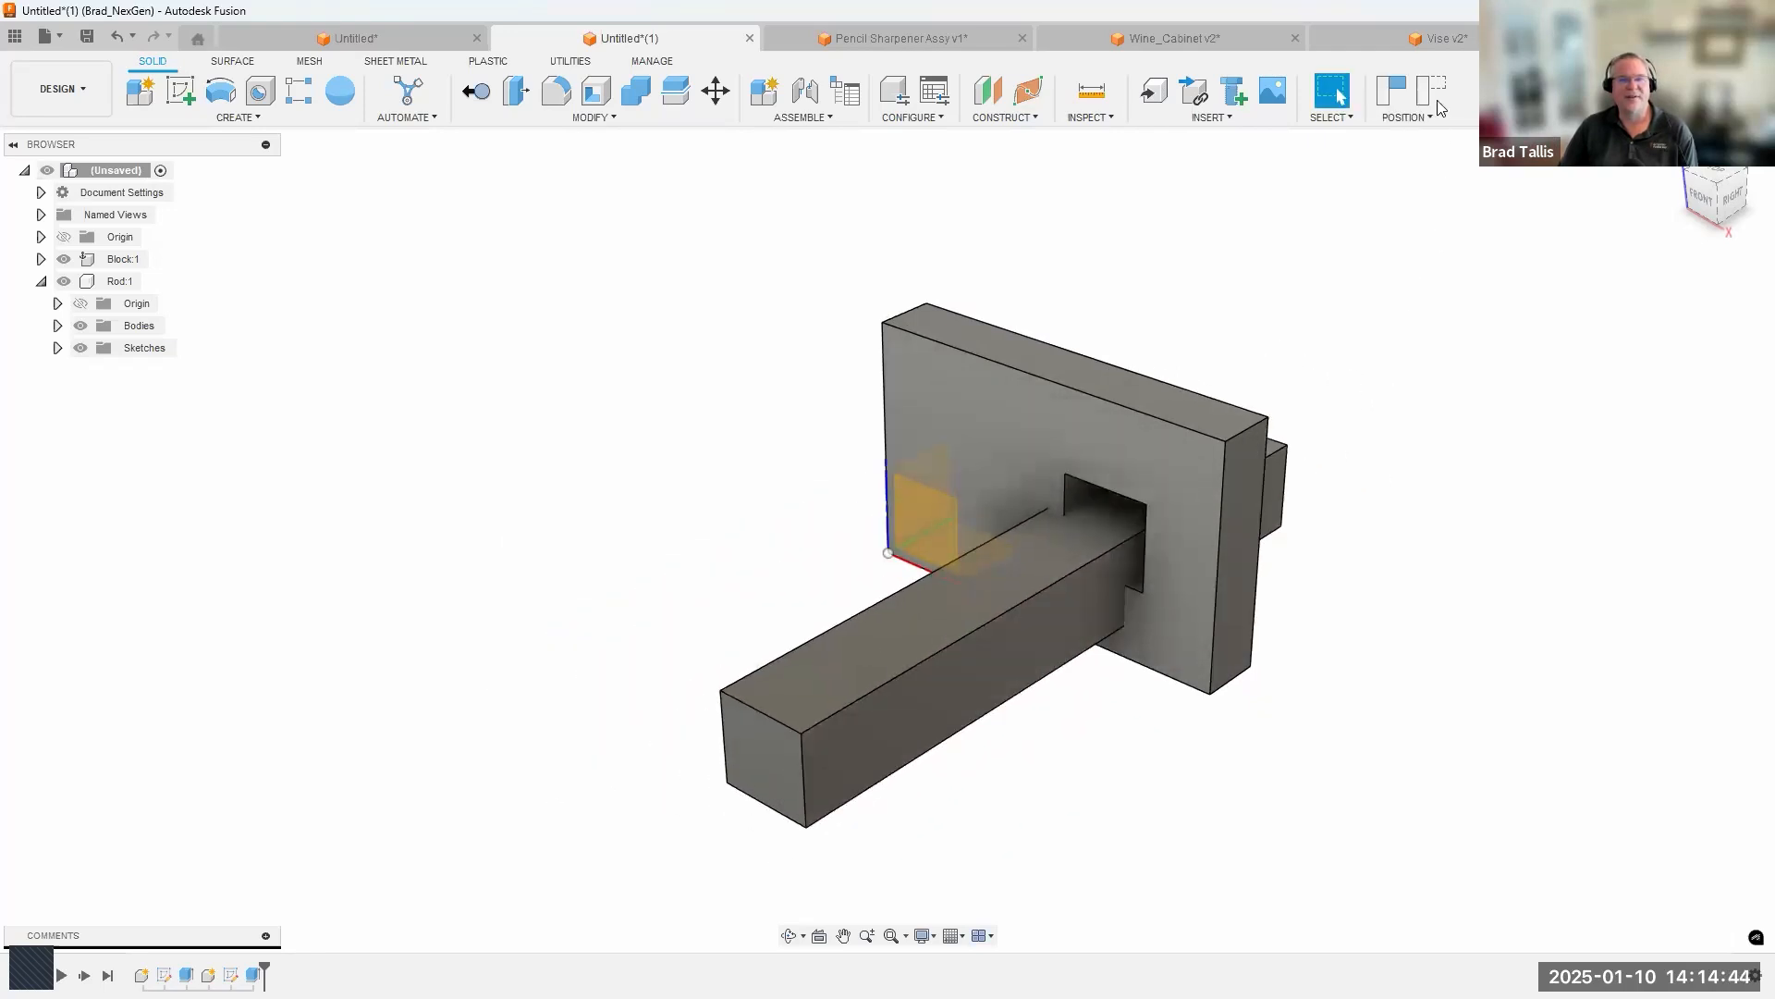
pyautogui.click(1435, 92)
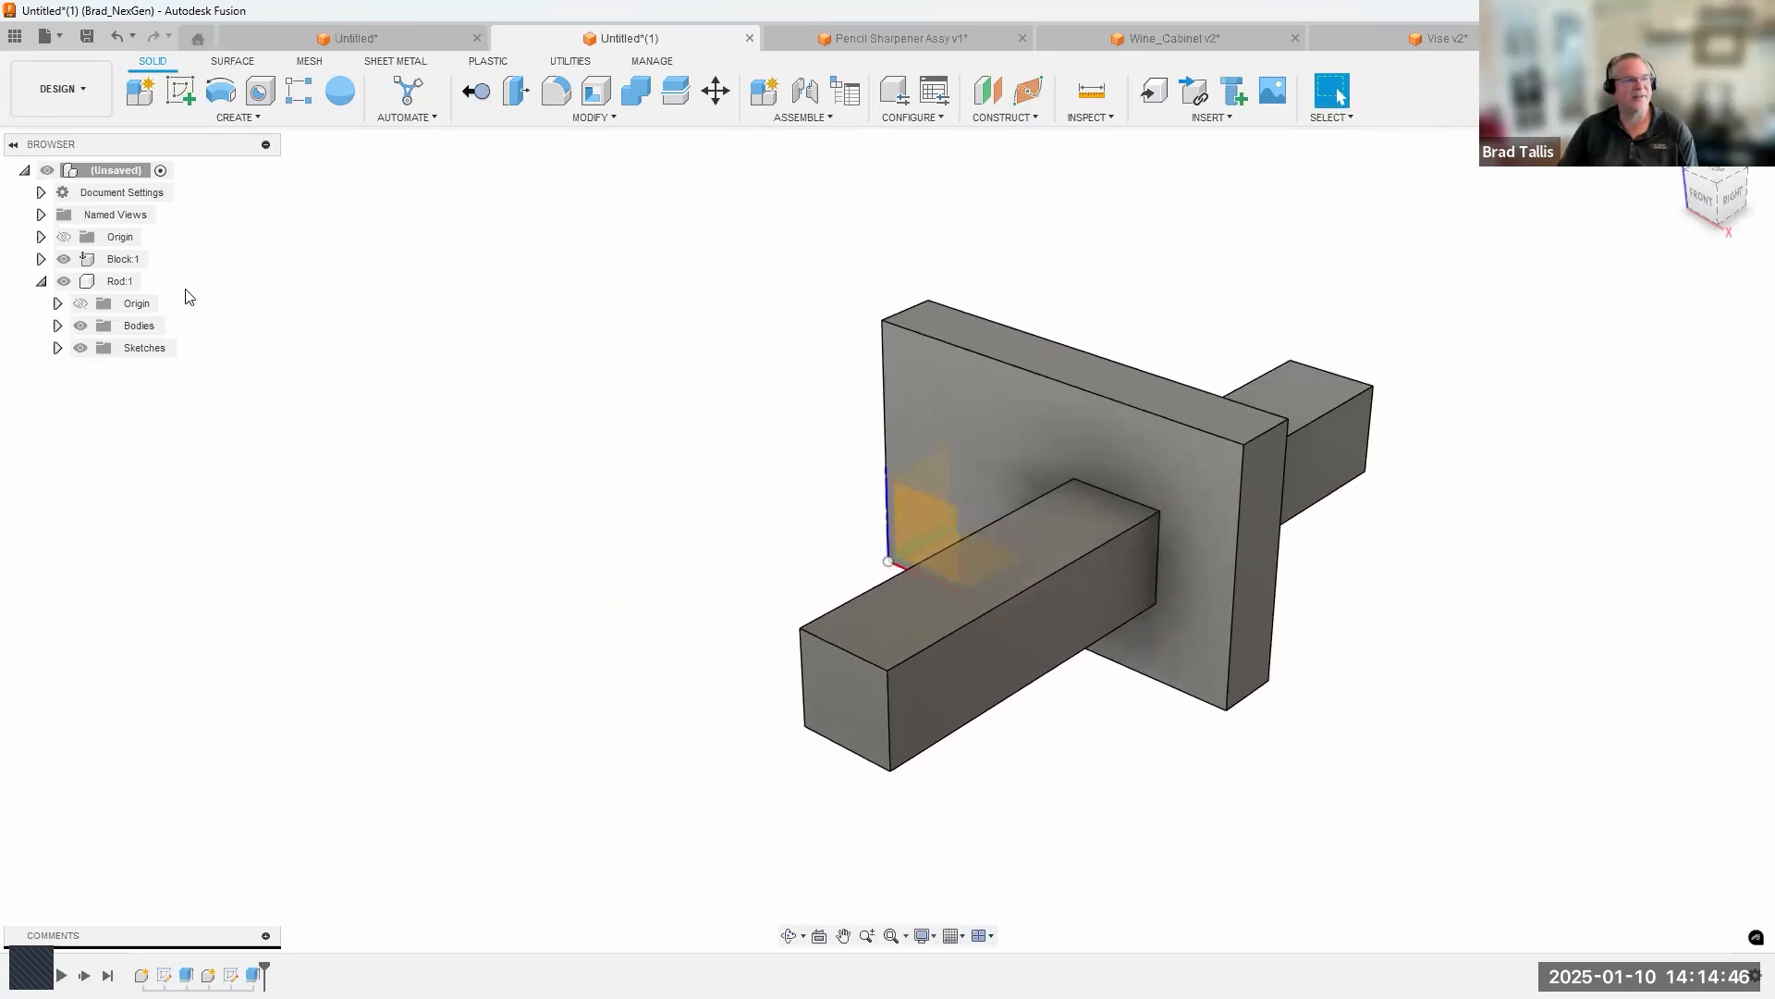
# Unground the Block component from its parent.
pyautogui.rightClick(120, 261)
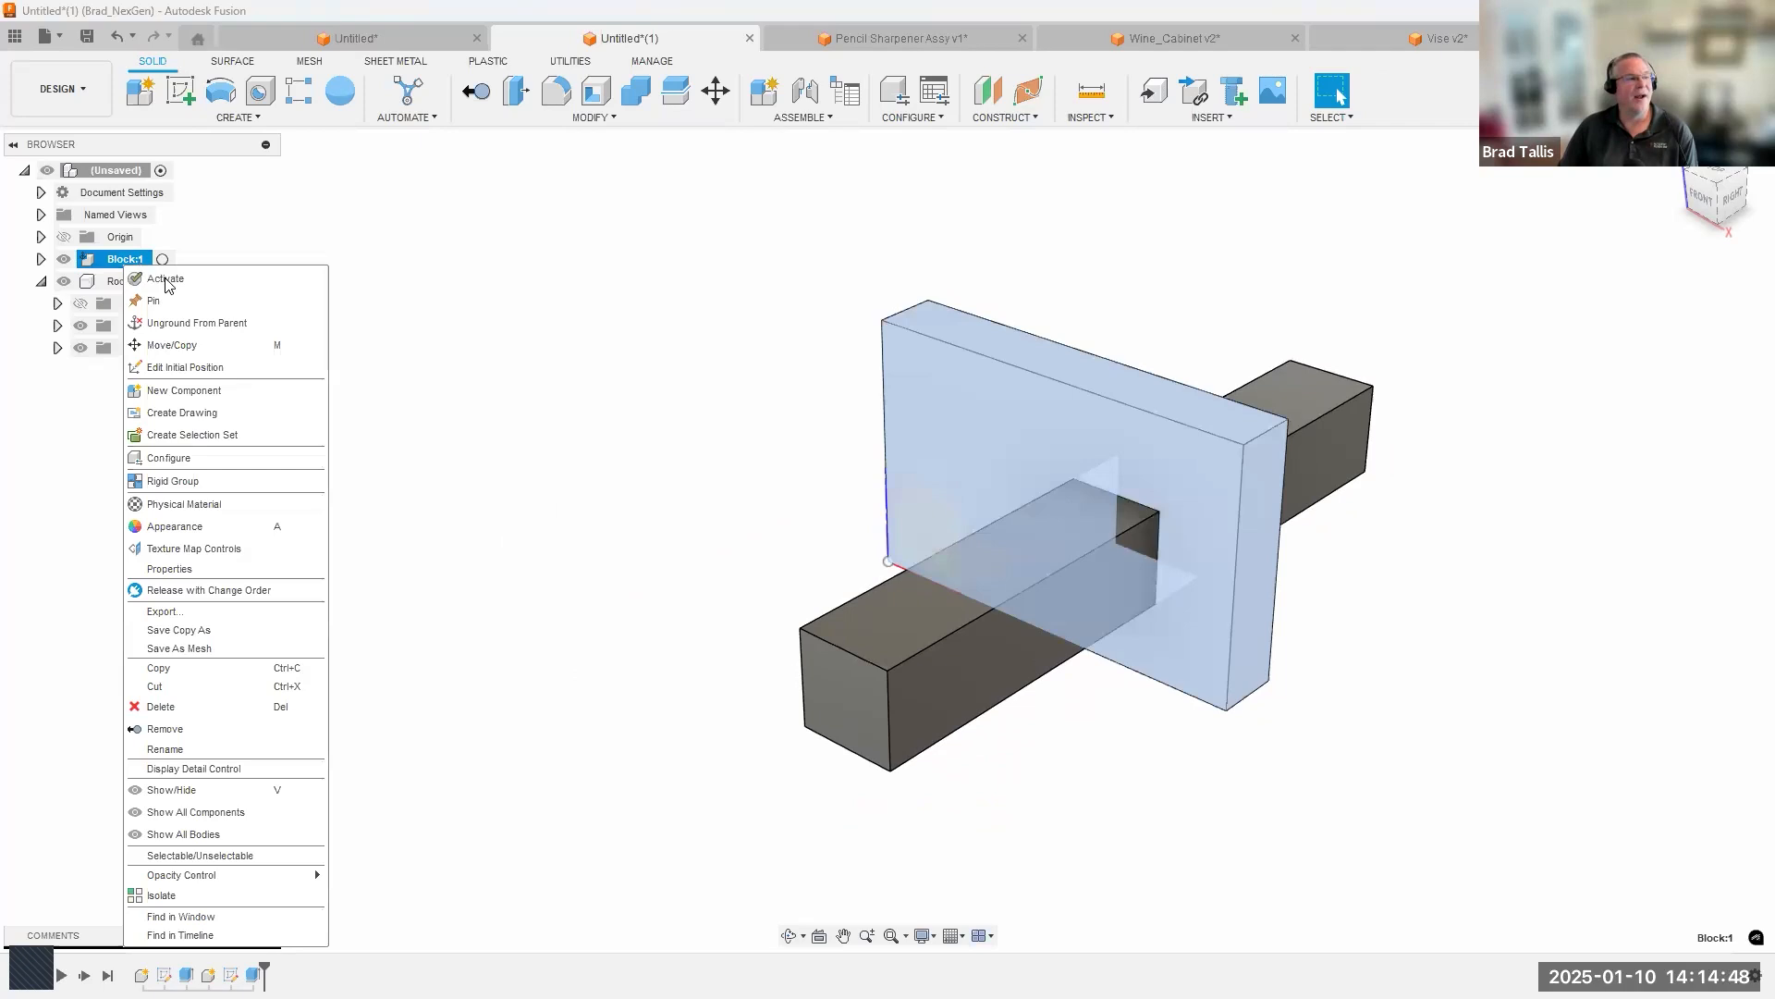
pyautogui.click(194, 323)
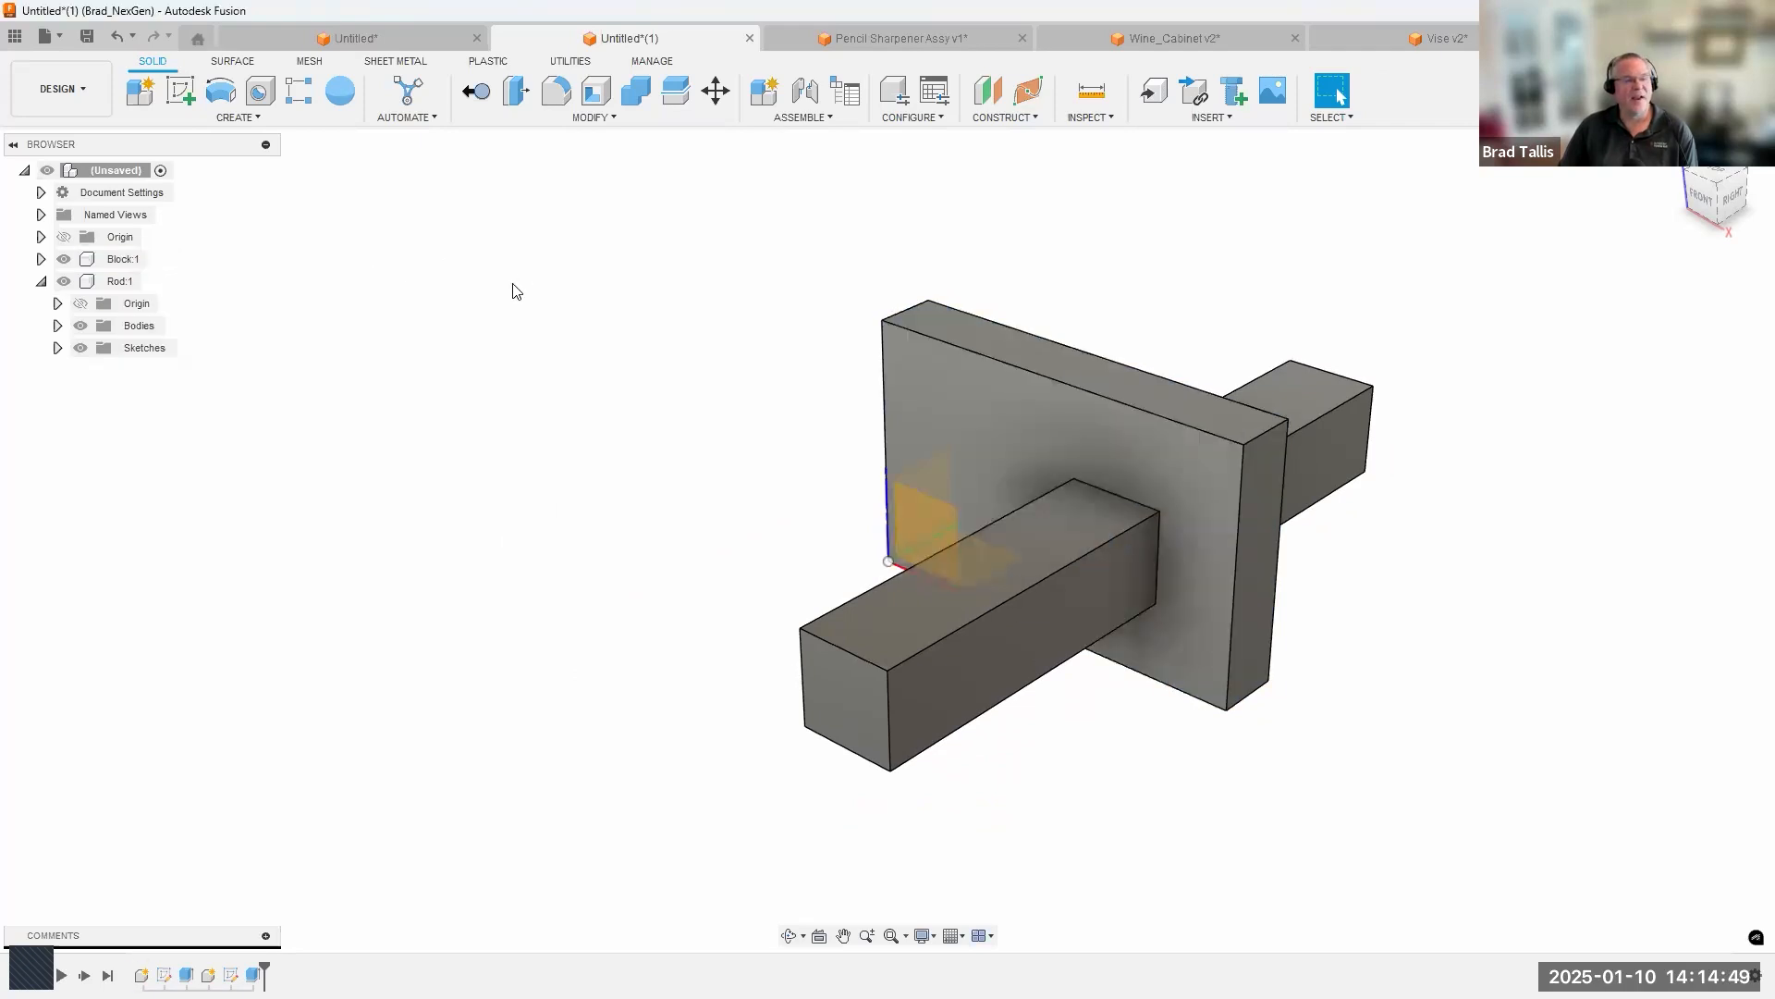
# Move the Block component freely upward off the rod and about 1.64 in backward along Y.
pyautogui.rightClick(120, 261)
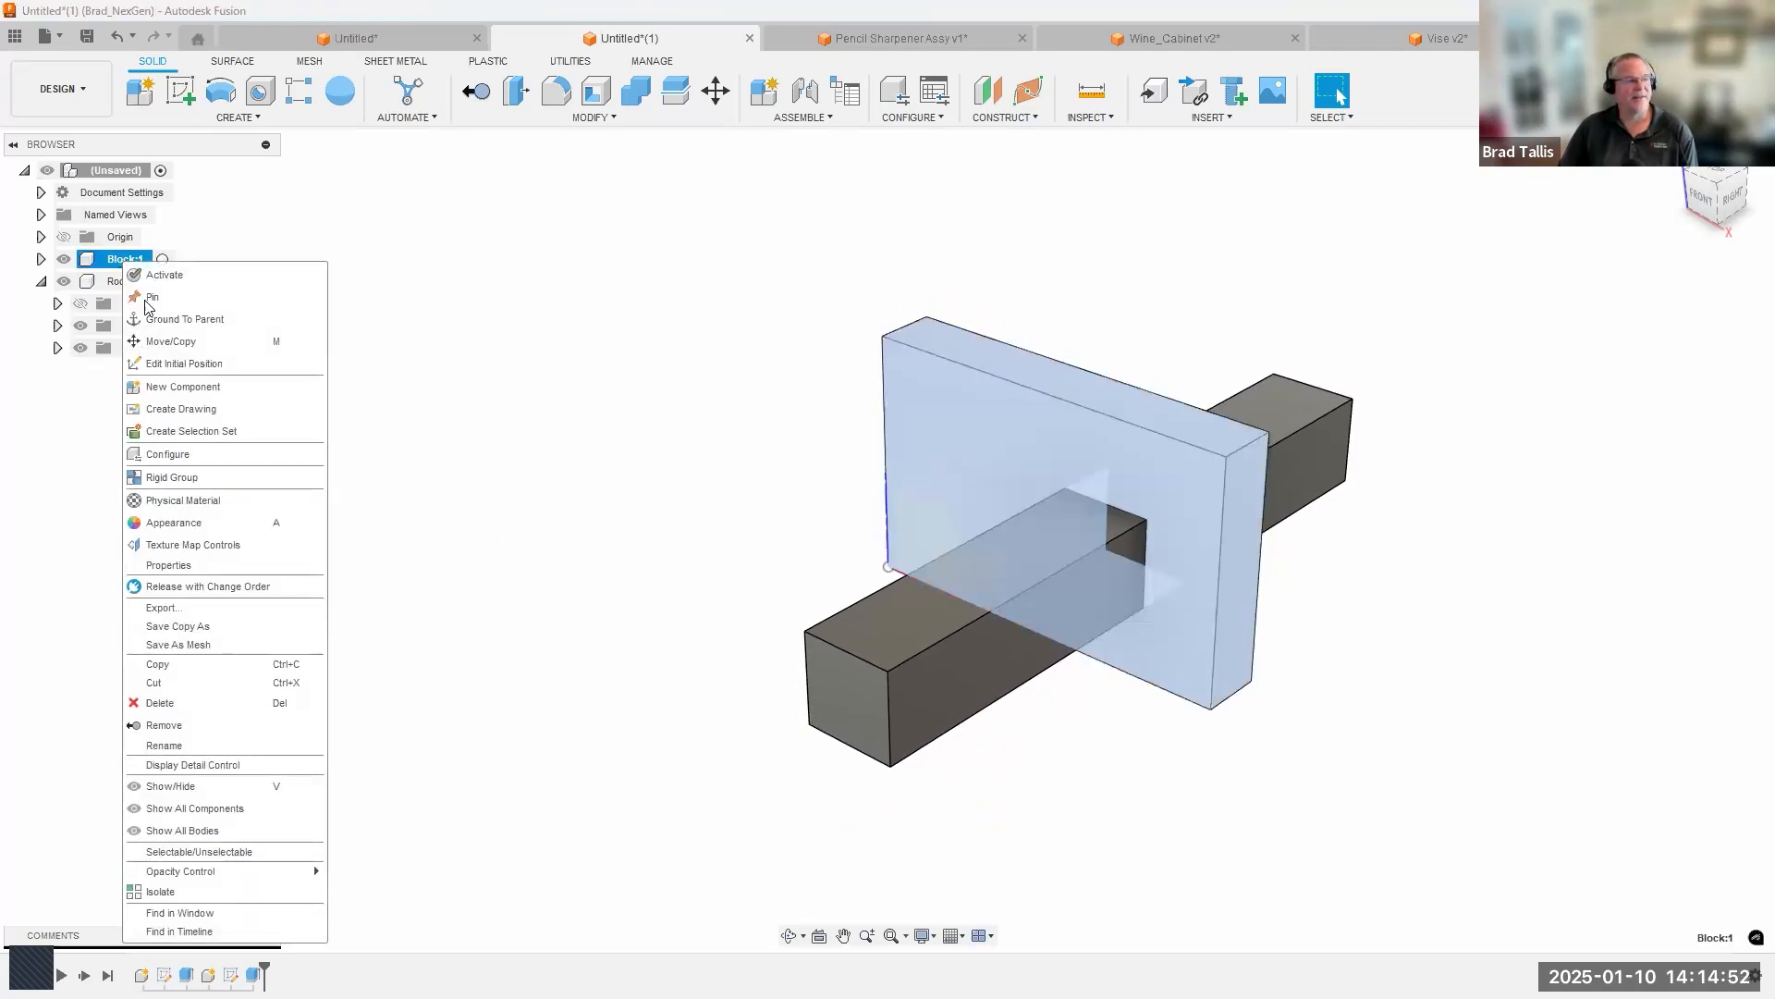
pyautogui.click(170, 341)
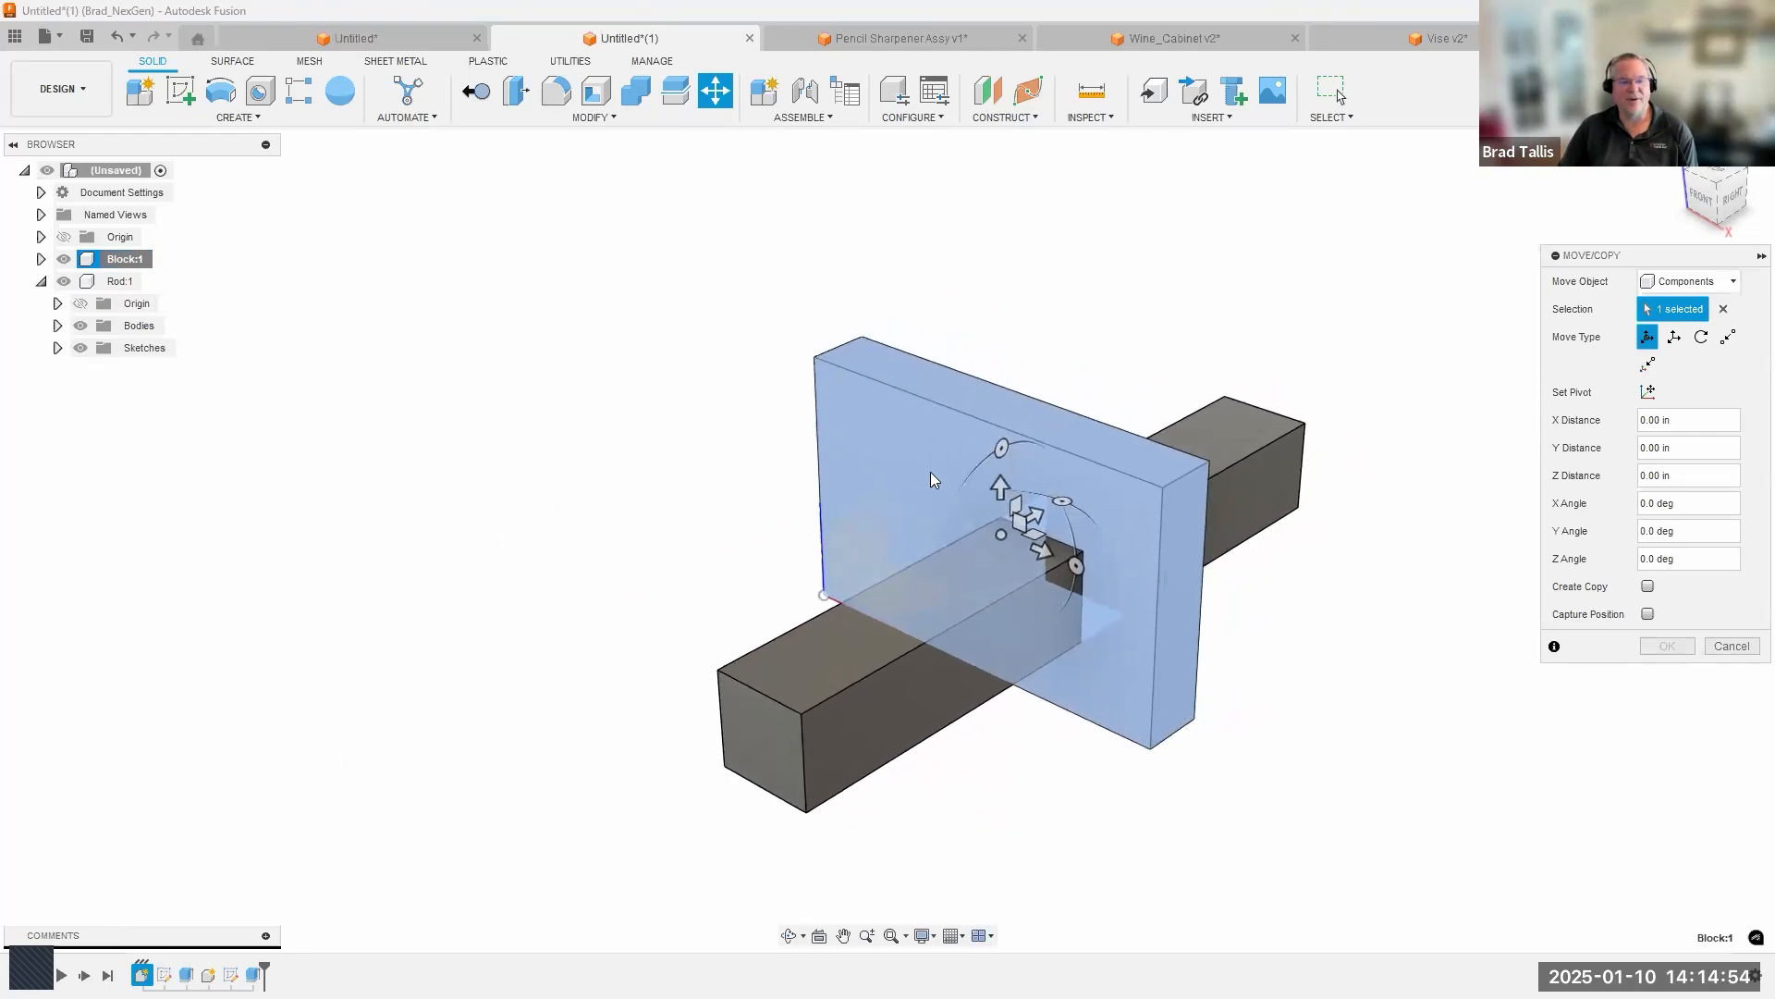
pyautogui.moveTo(1000, 487); pyautogui.dragTo(992, 397)
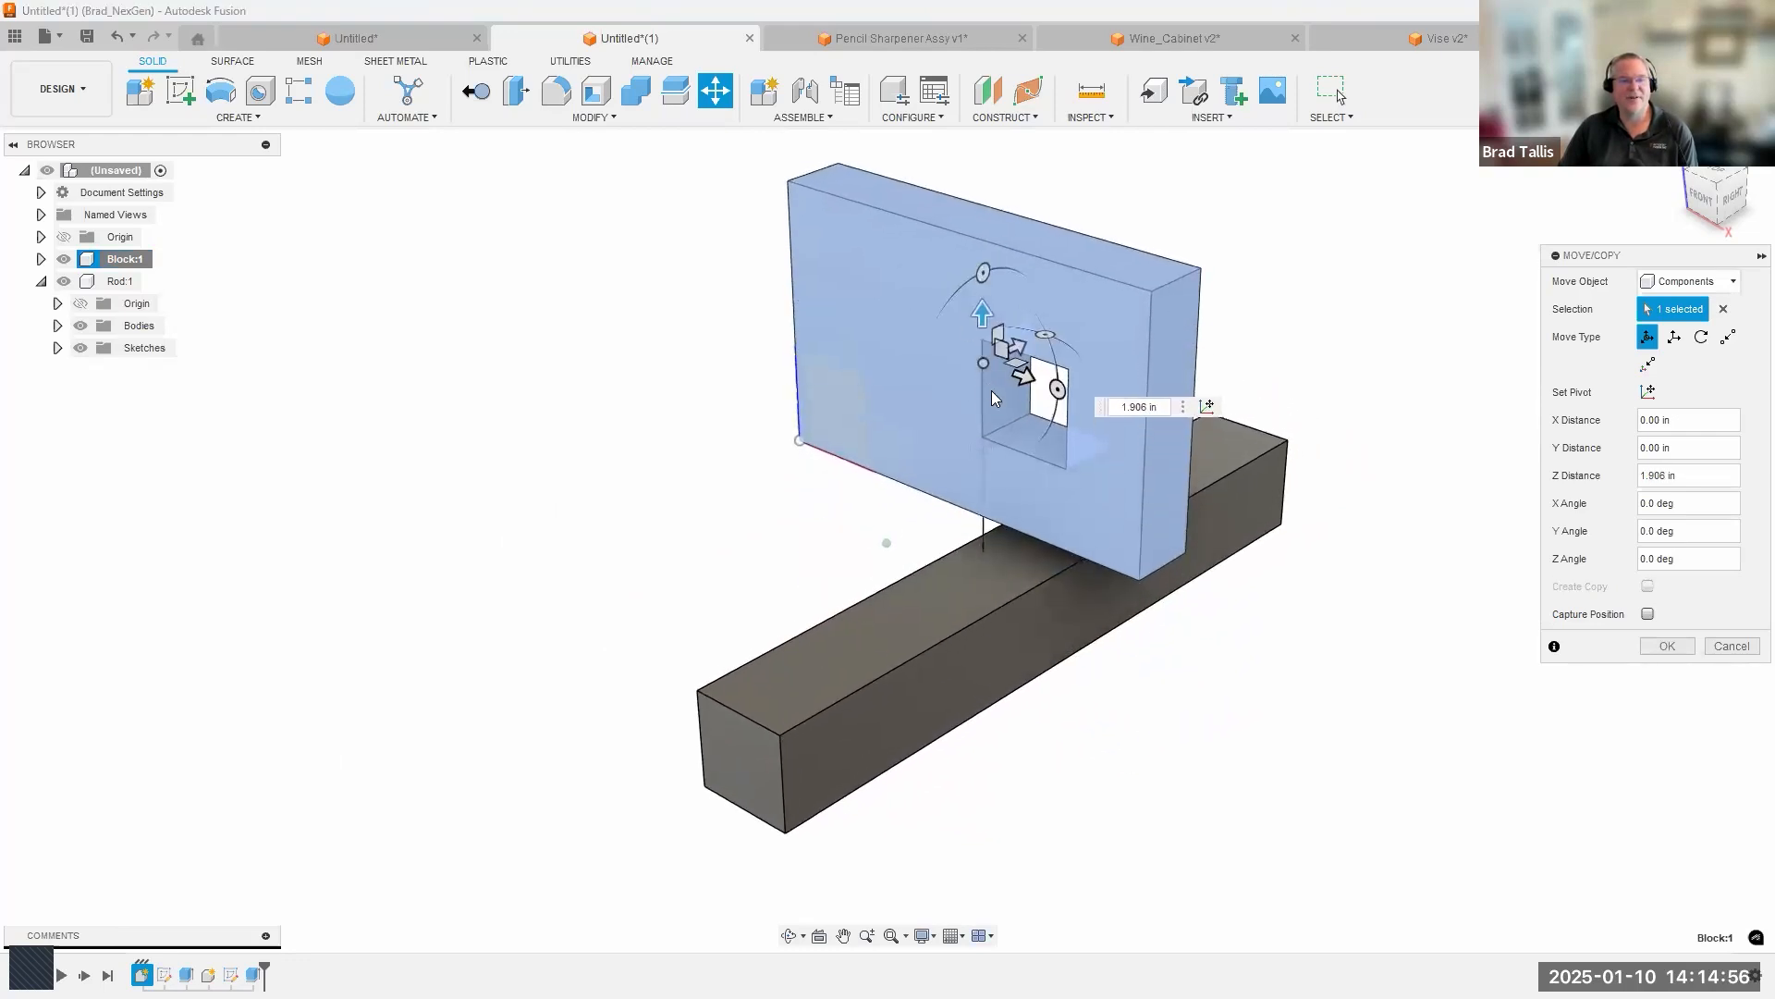
pyautogui.moveTo(992, 398); pyautogui.dragTo(948, 459, button='middle')
pyautogui.moveTo(940, 460); pyautogui.dragTo(1067, 387)
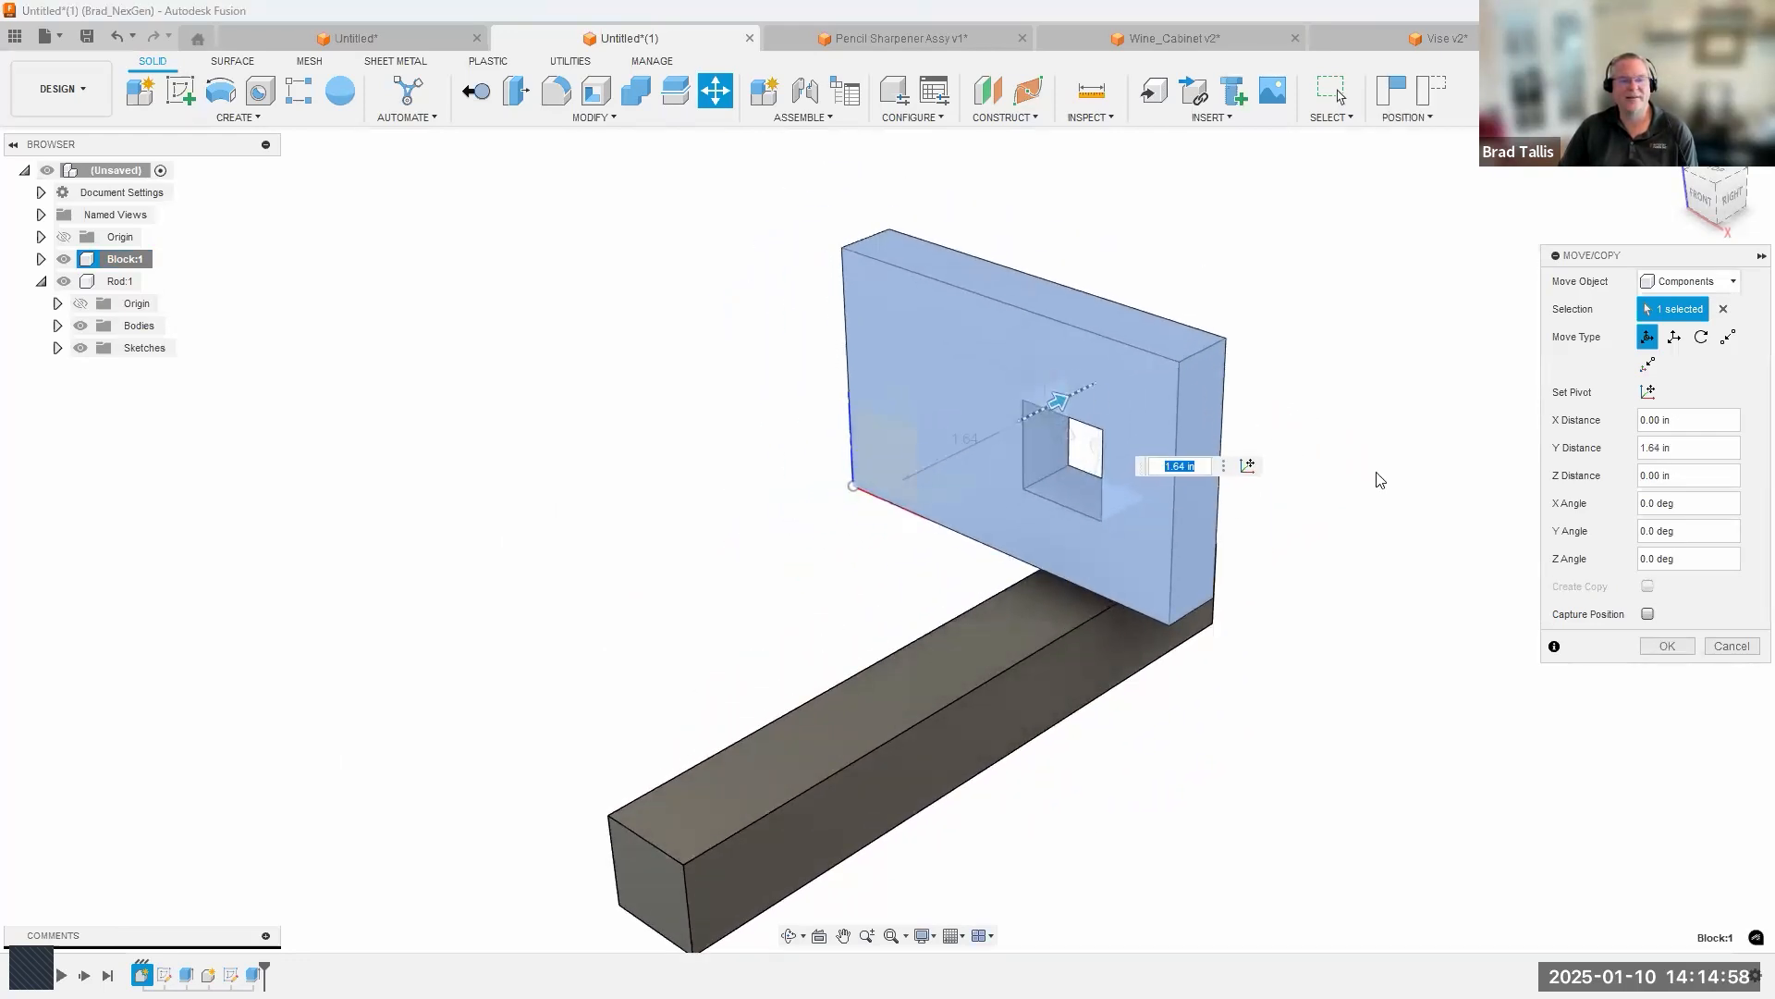
pyautogui.click(1664, 645)
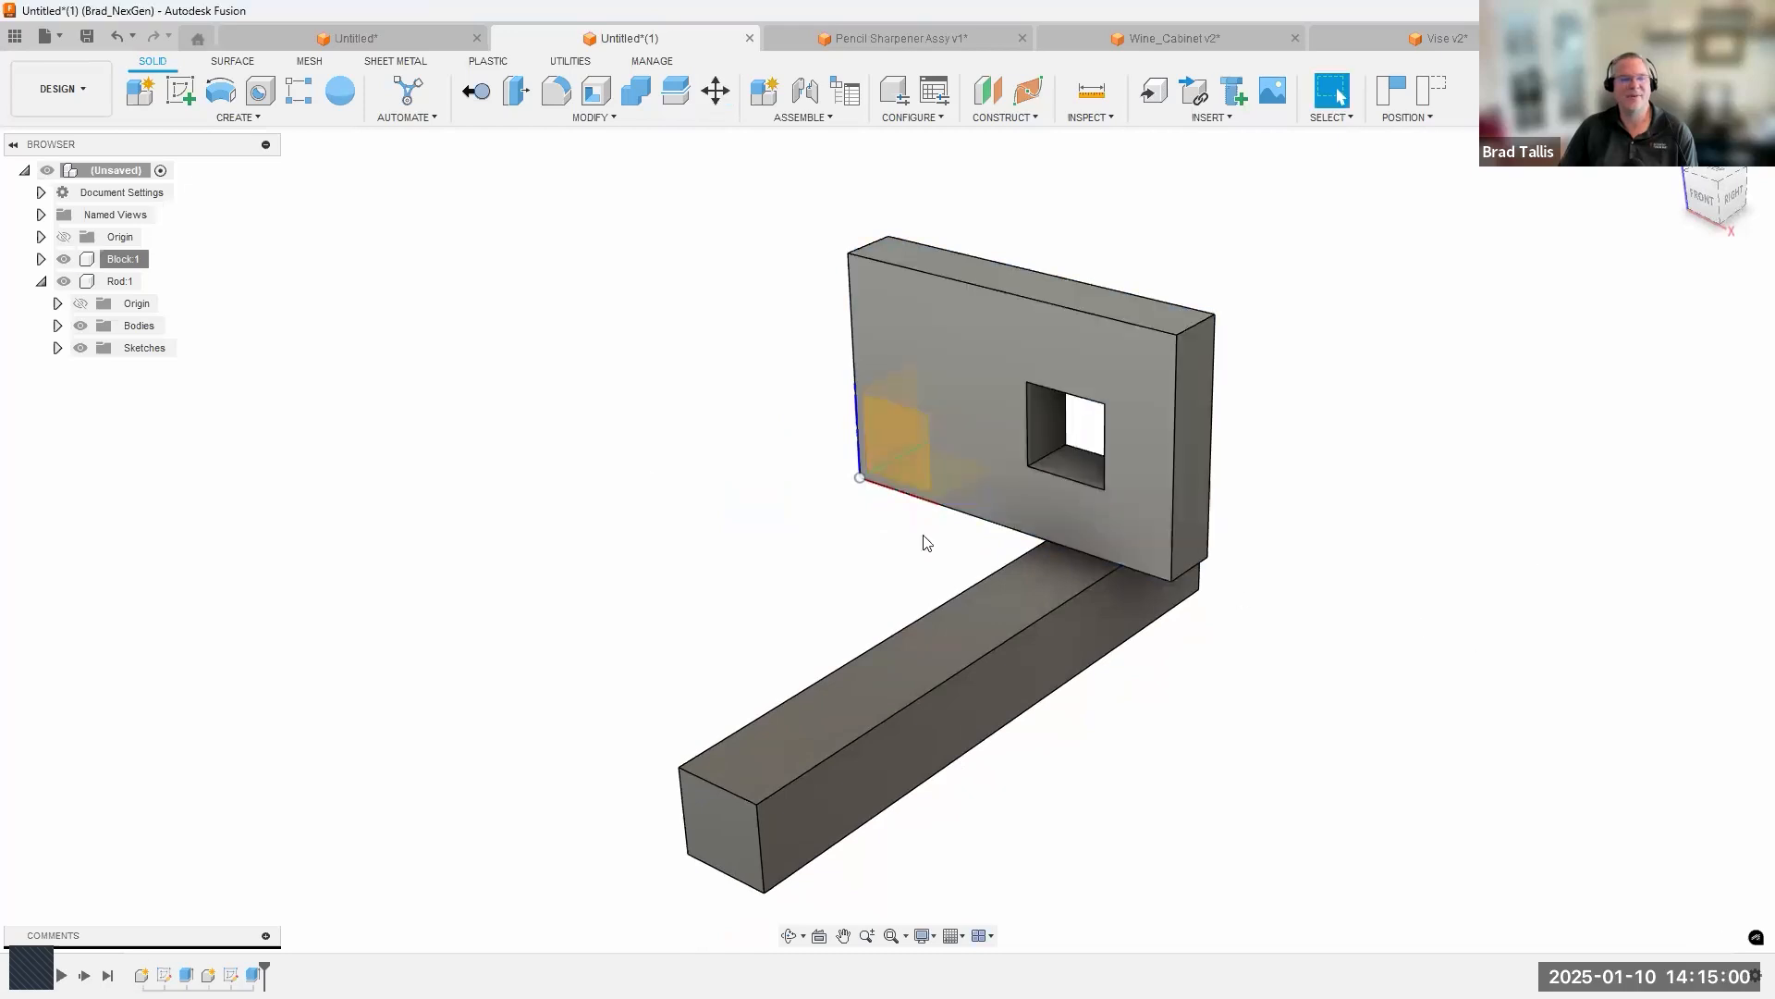
# Expand the Block component, show its Sketch1, and compare it with the bodies-only design in the other Untitled document.
pyautogui.click(42, 260)
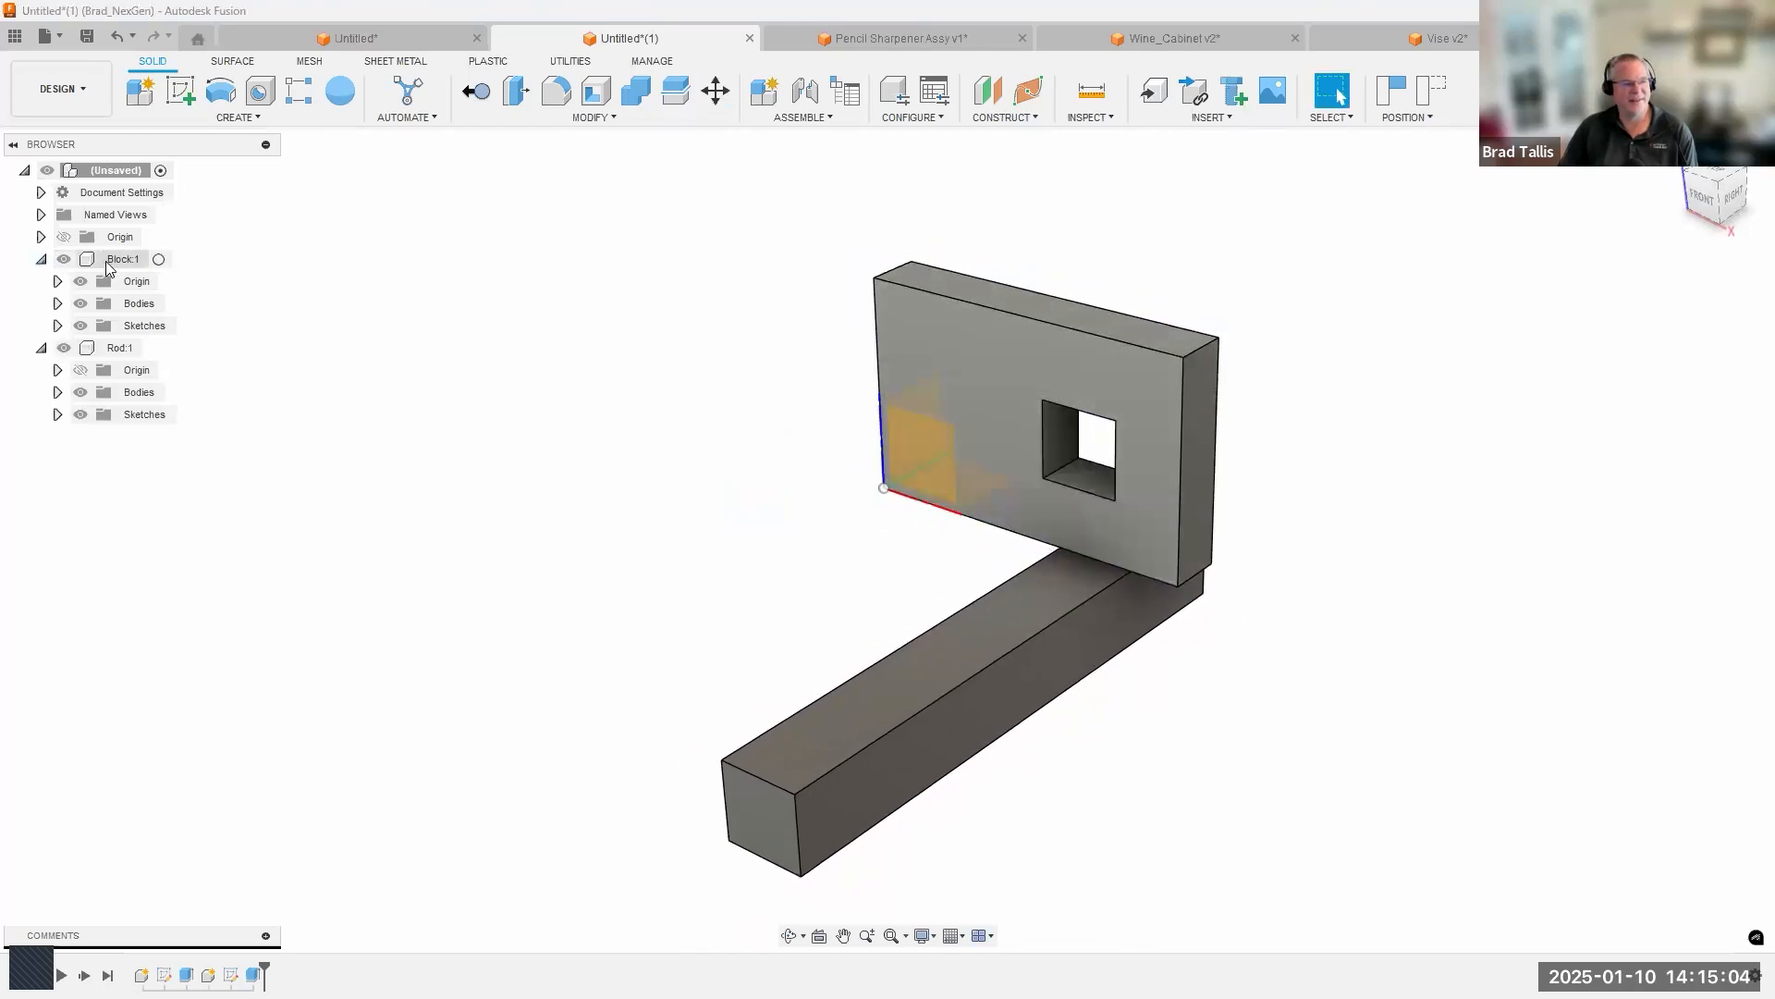
pyautogui.click(116, 261)
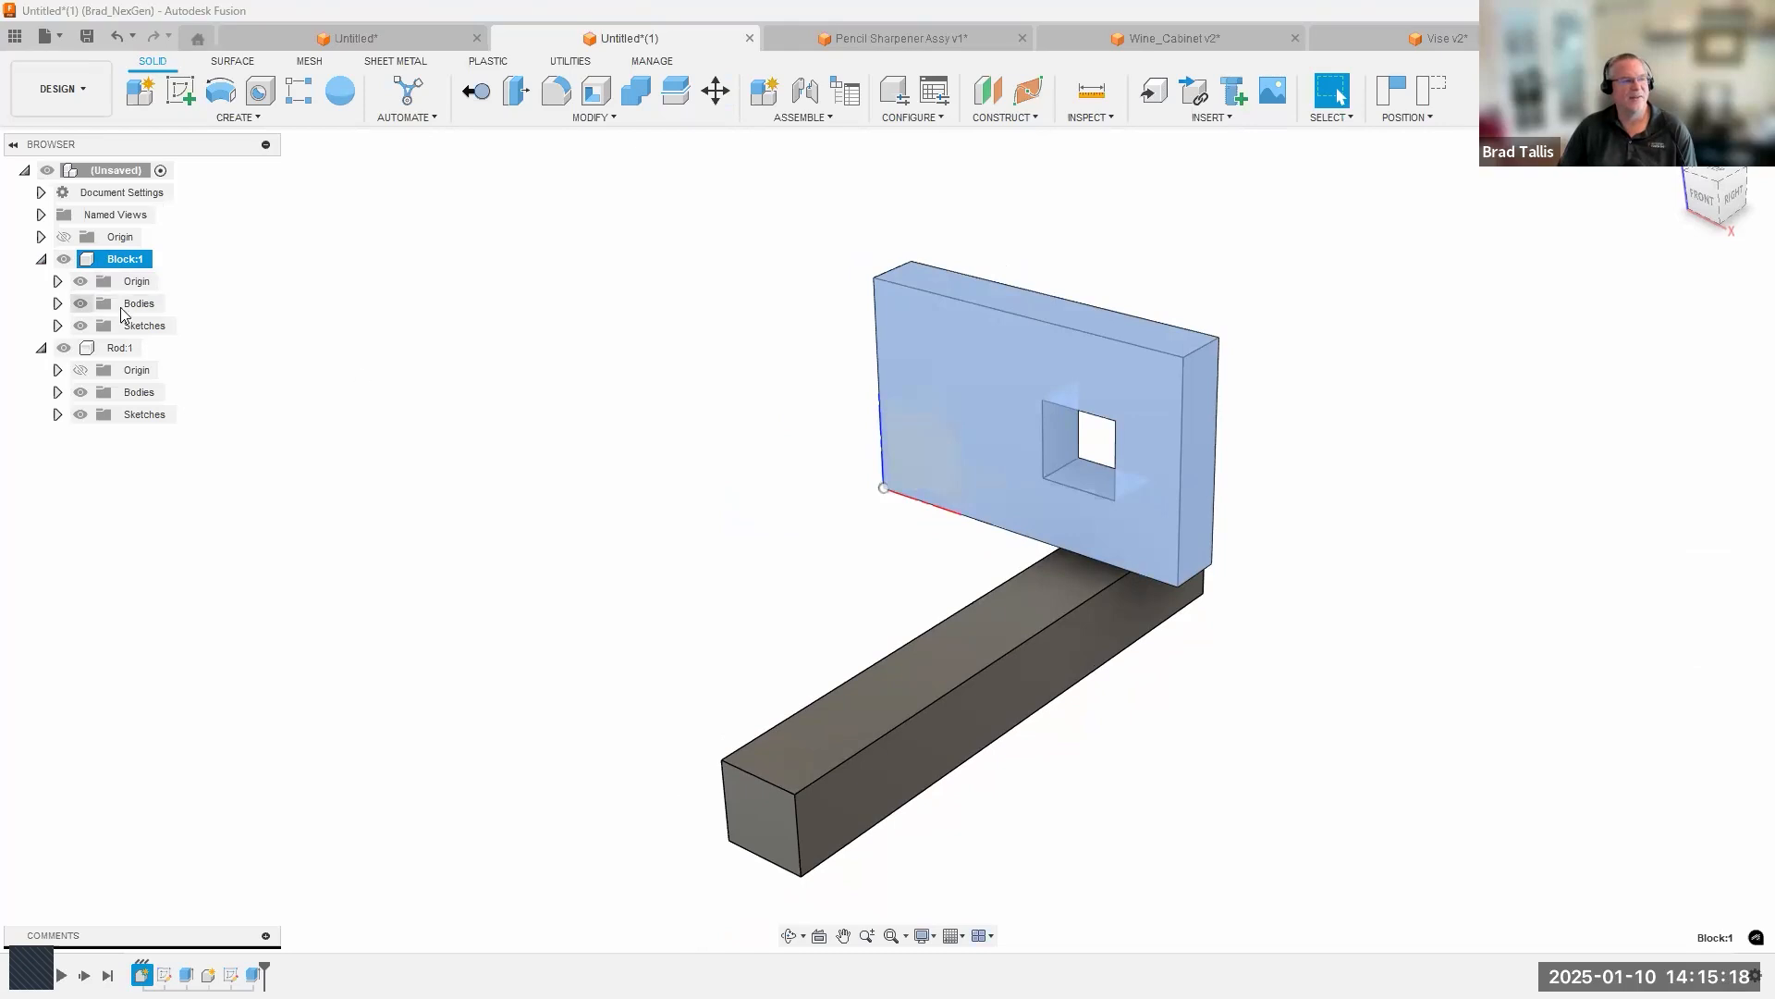
pyautogui.click(57, 325)
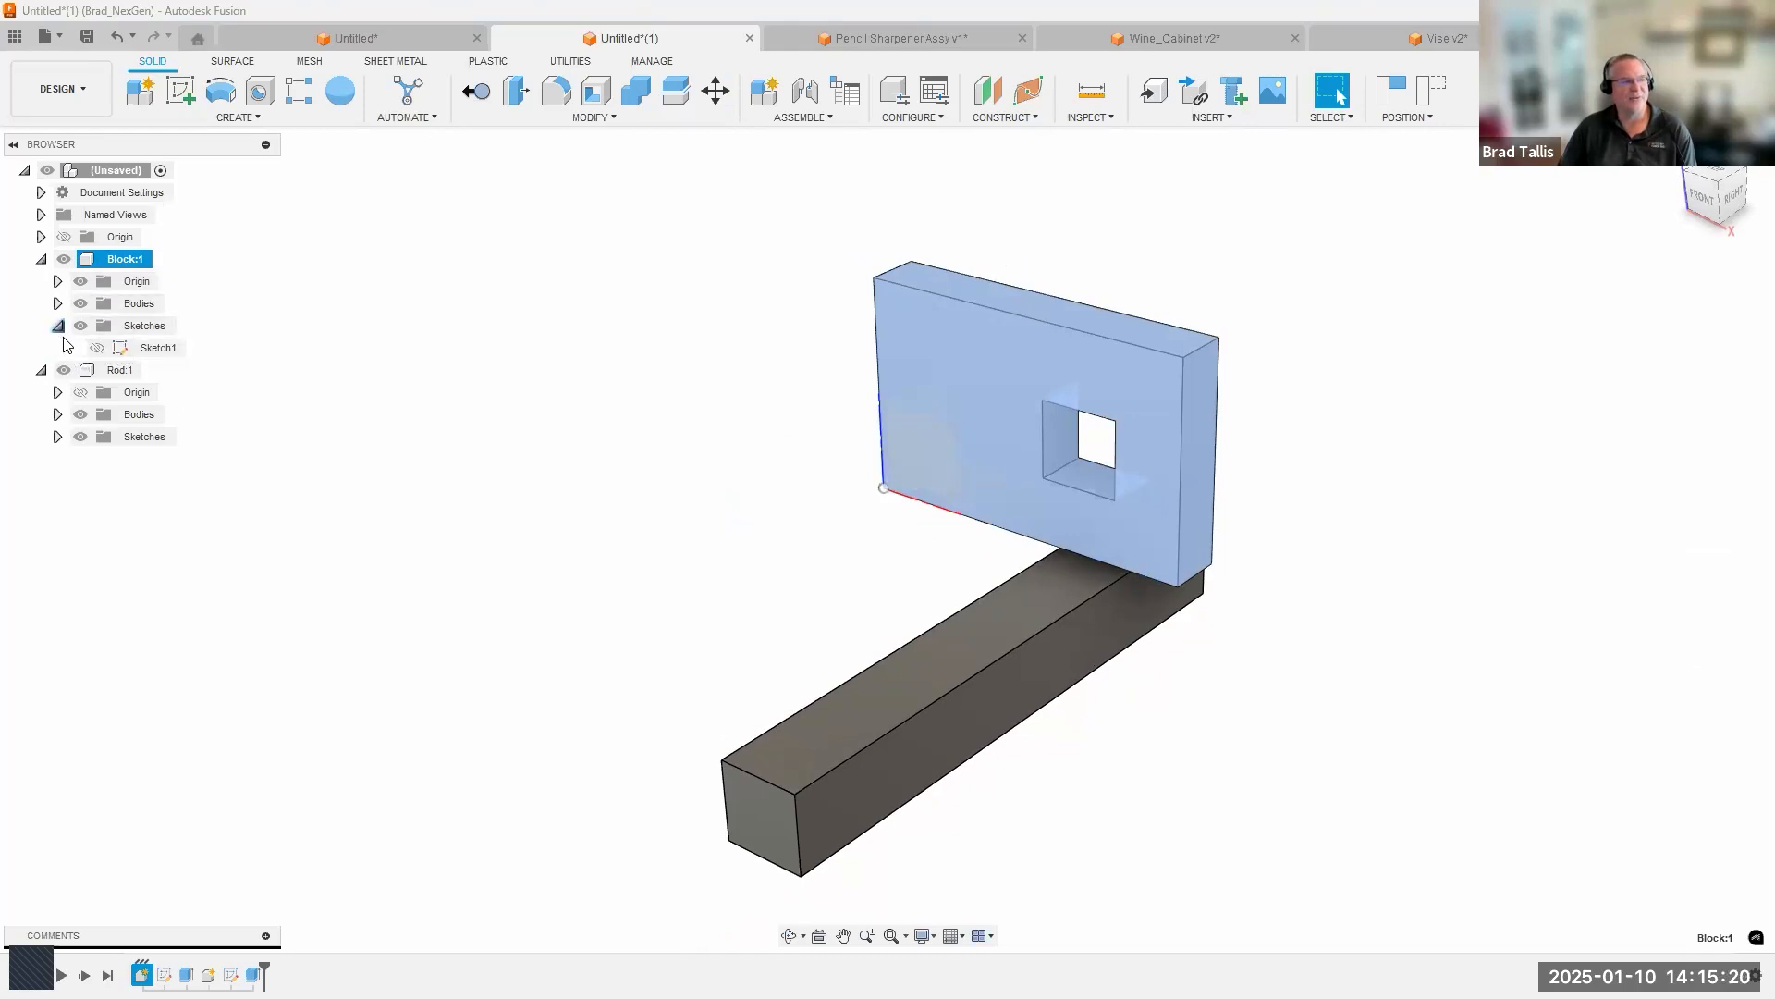
pyautogui.click(467, 464)
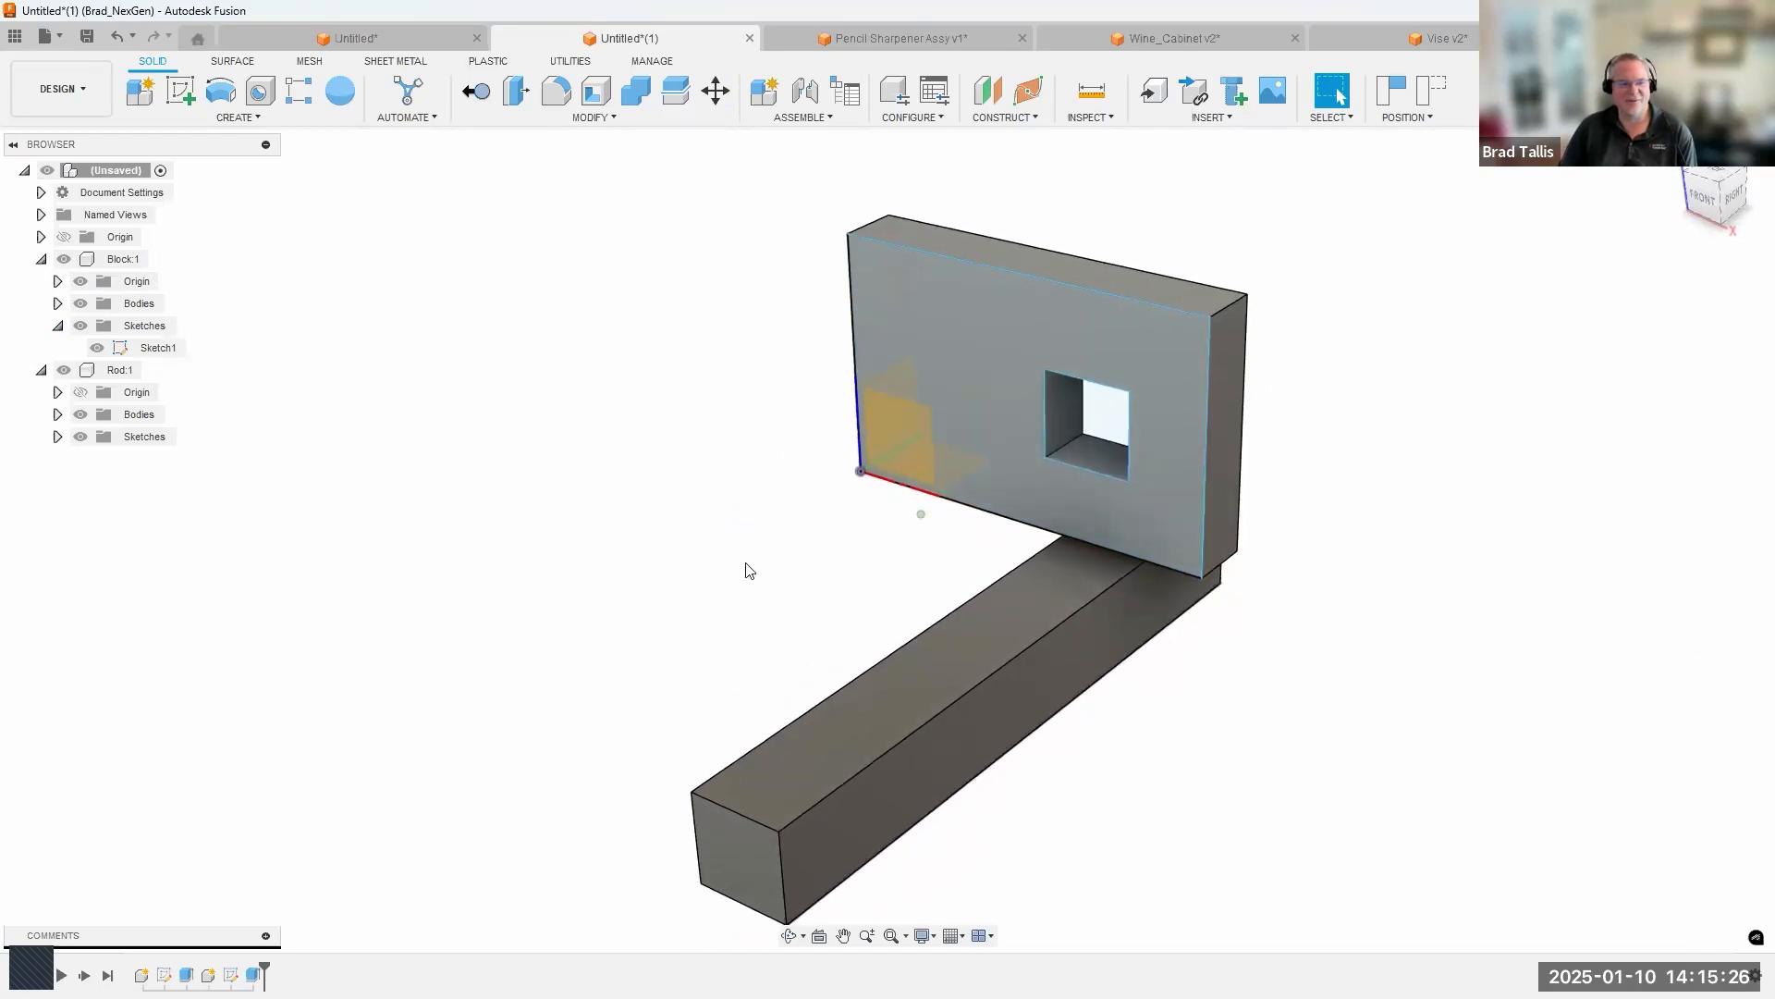
pyautogui.click(409, 41)
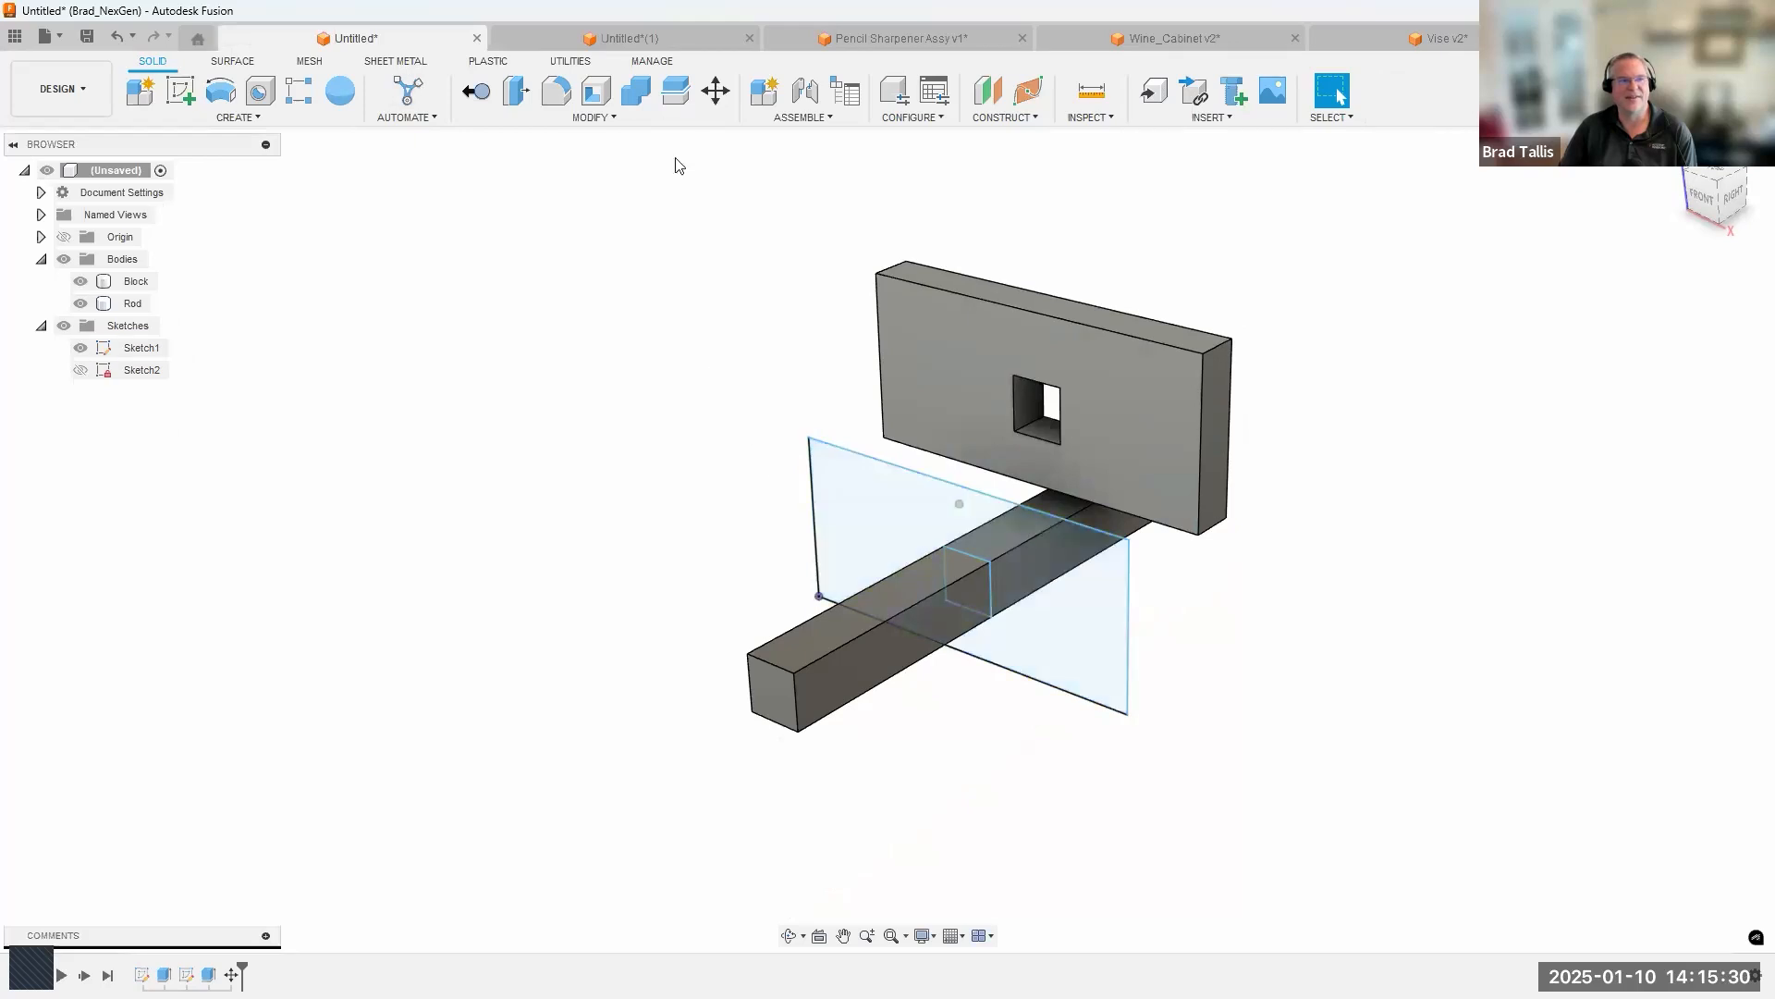
pyautogui.click(634, 42)
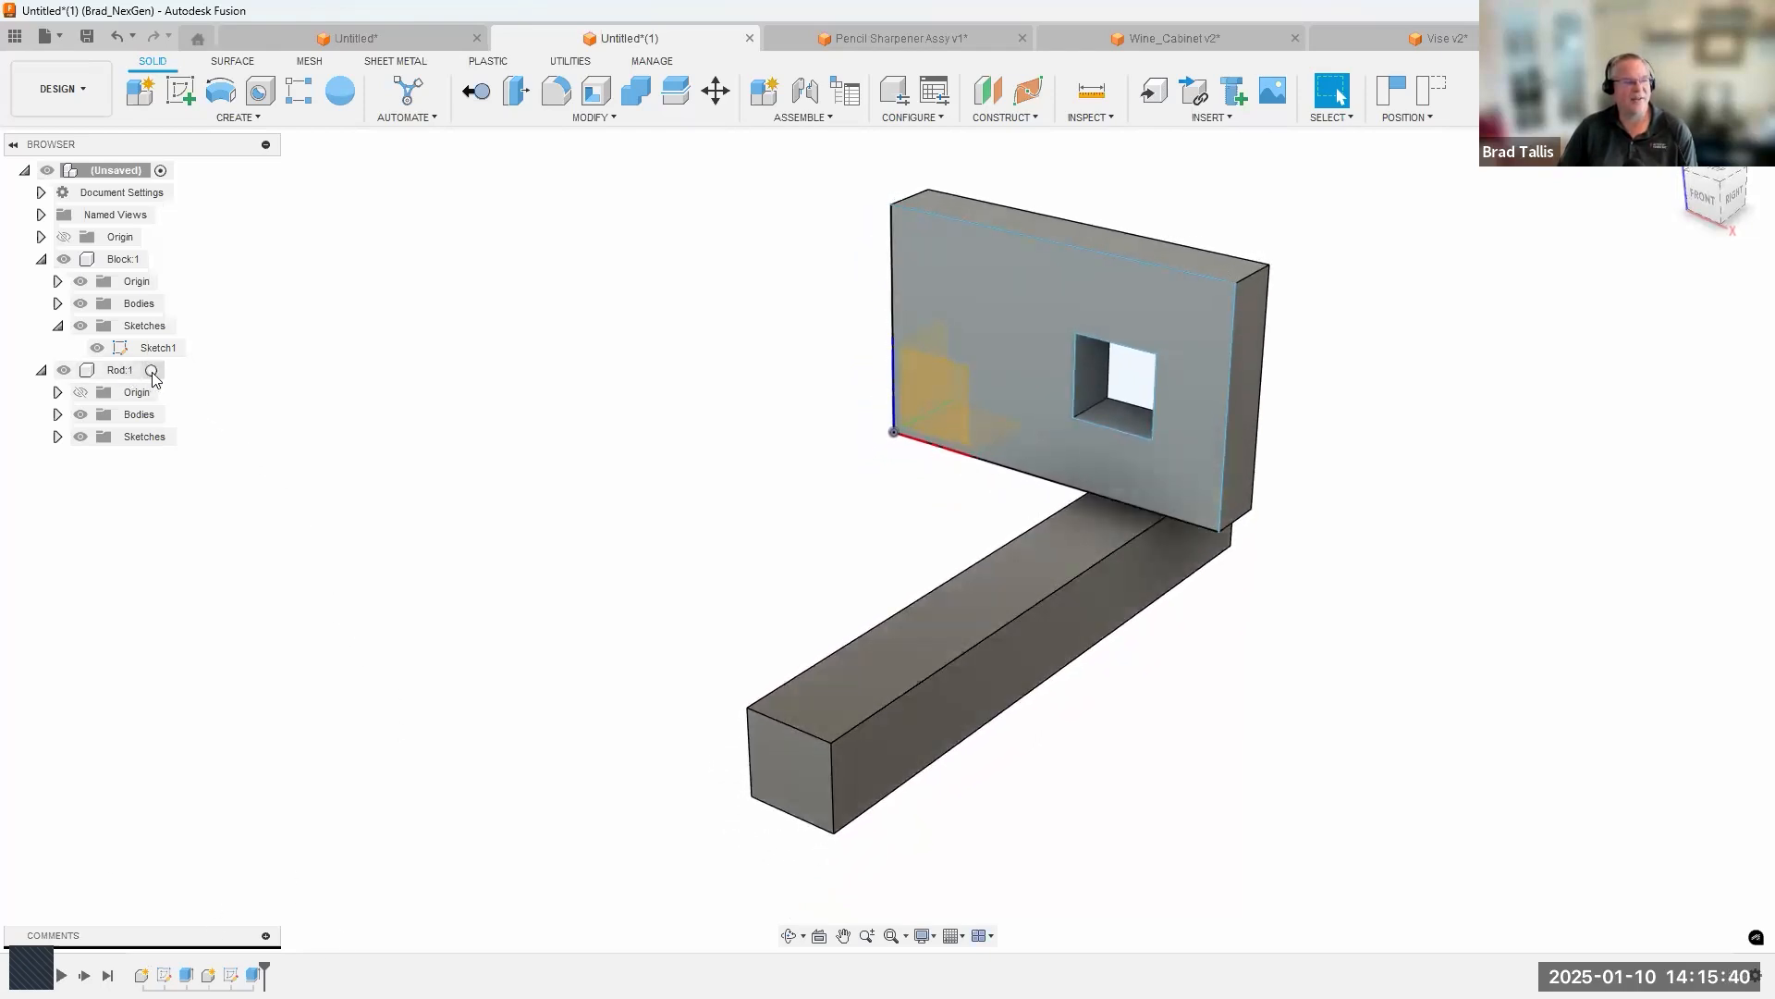
# Activate the Rod component and fillet the upper edge of its front end with a 0.408 in radius.
pyautogui.click(152, 370)
pyautogui.click(351, 803)
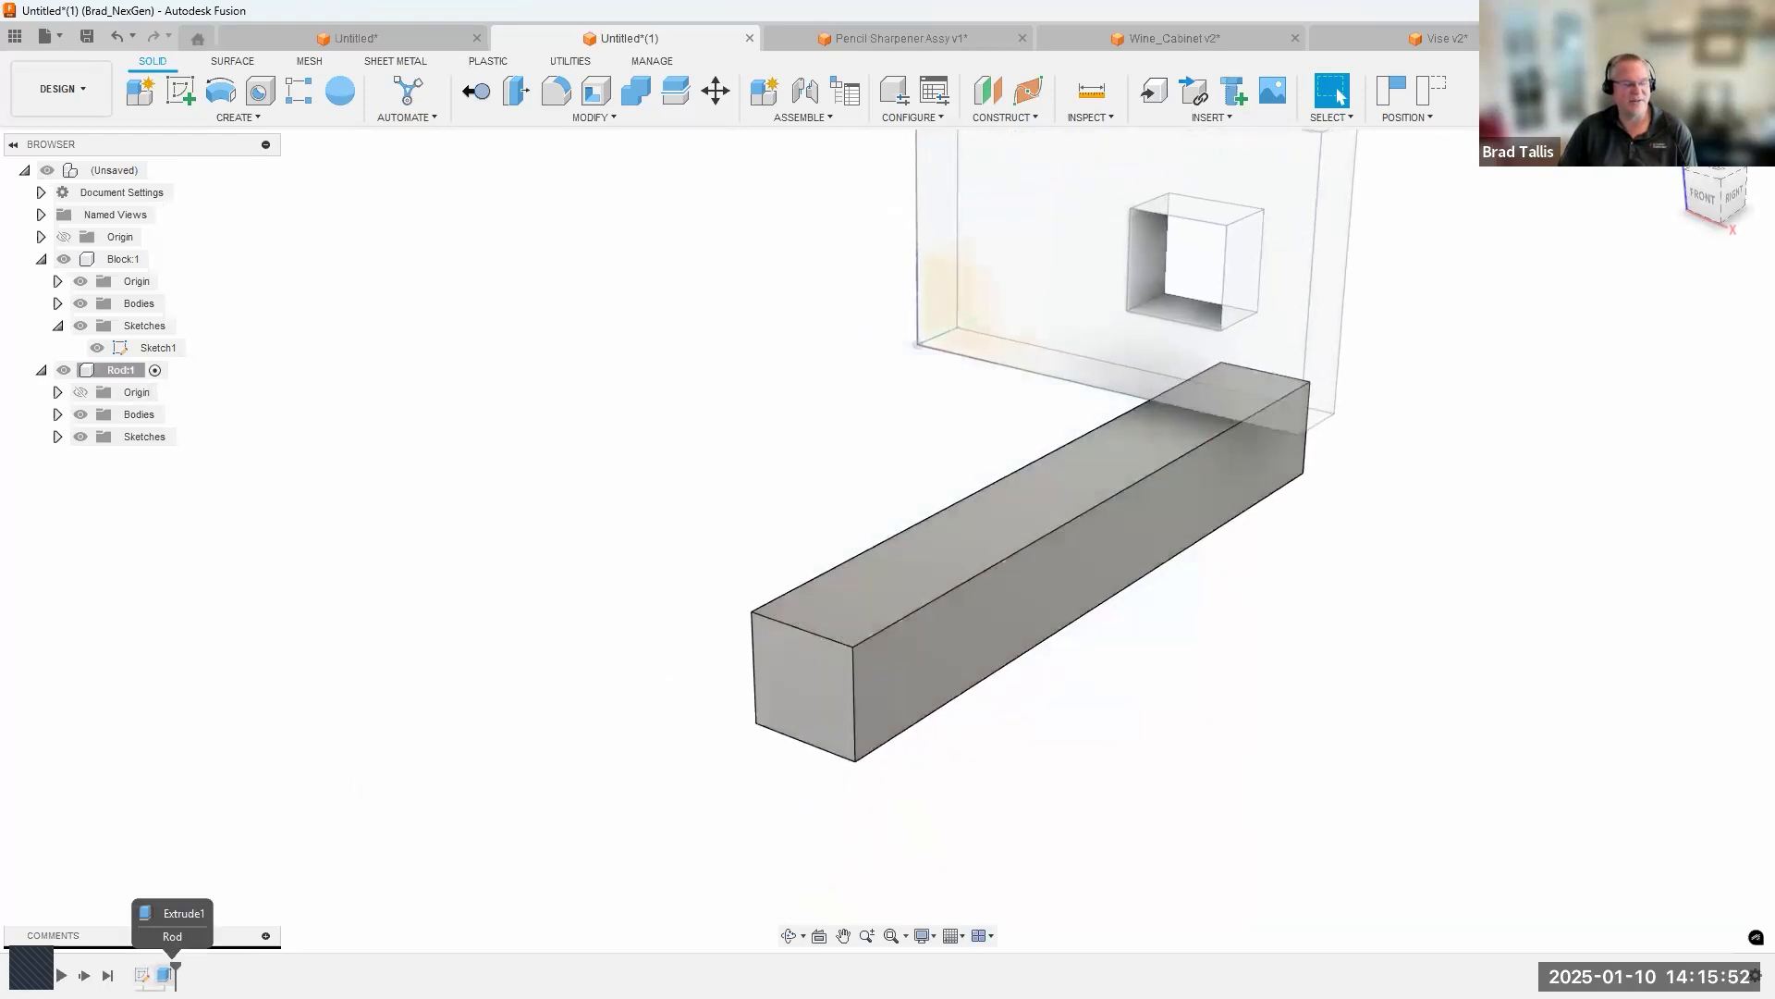
pyautogui.click(788, 646)
pyautogui.rightClick(788, 645)
pyautogui.click(743, 773)
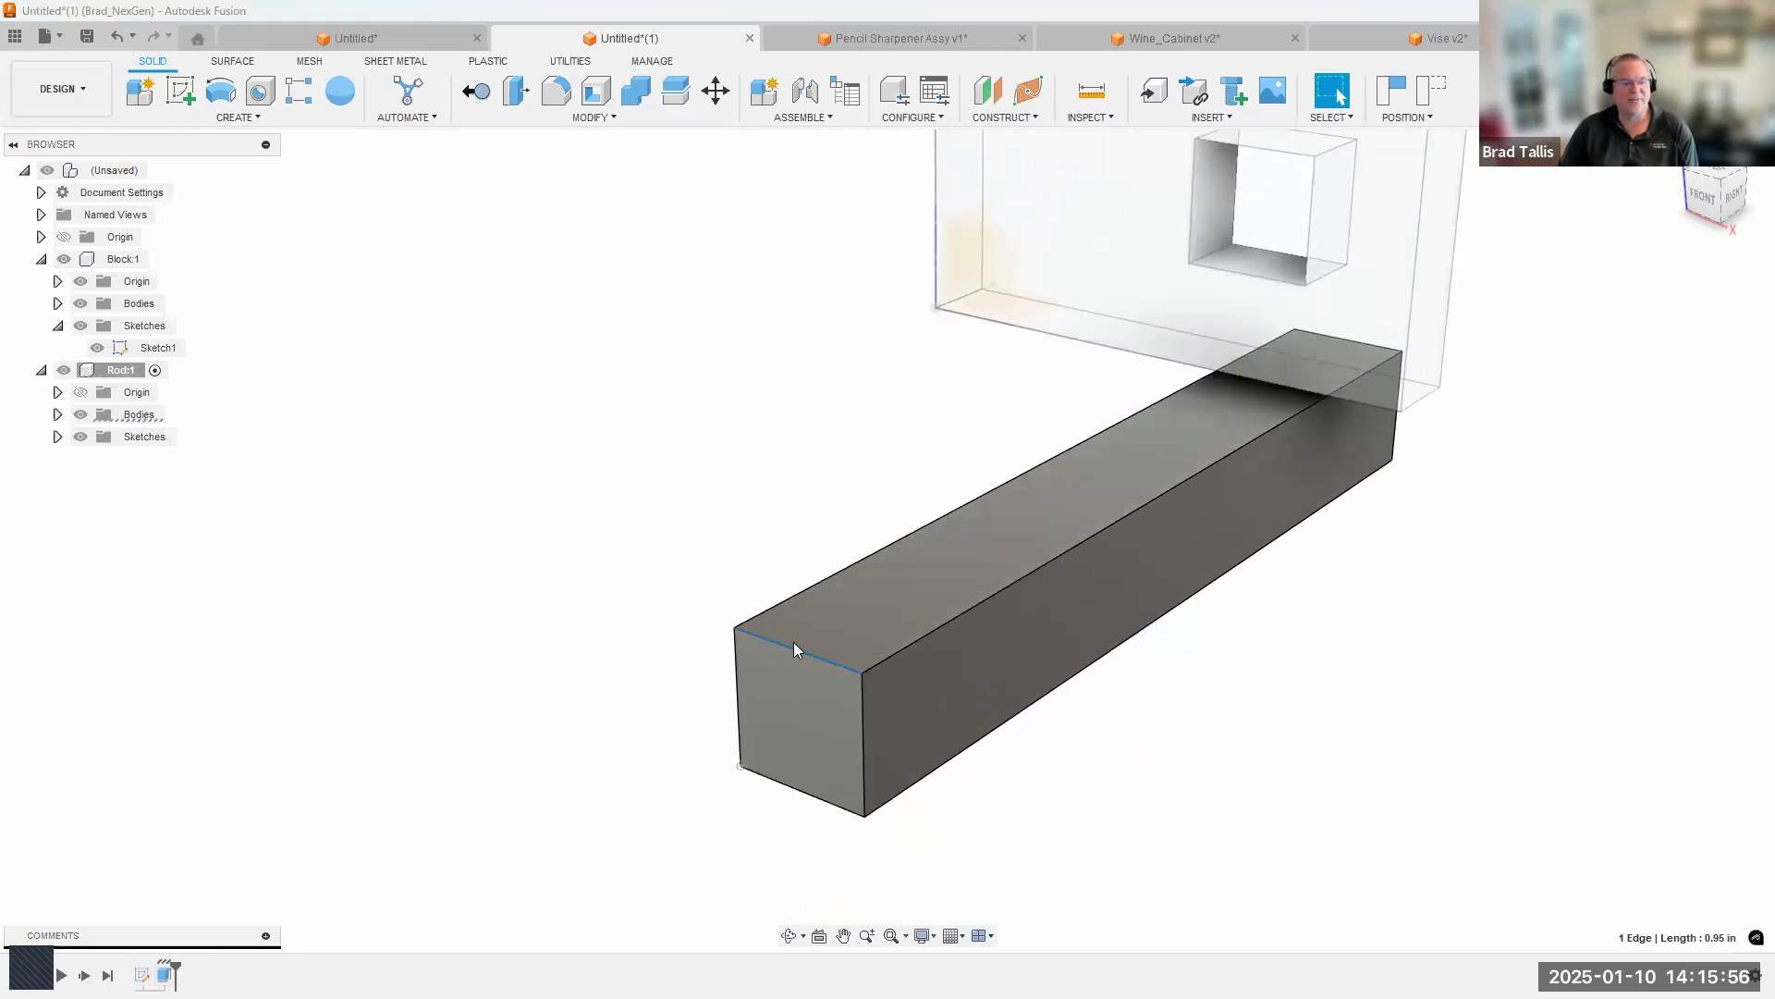
pyautogui.moveTo(792, 650); pyautogui.dragTo(1429, 663)
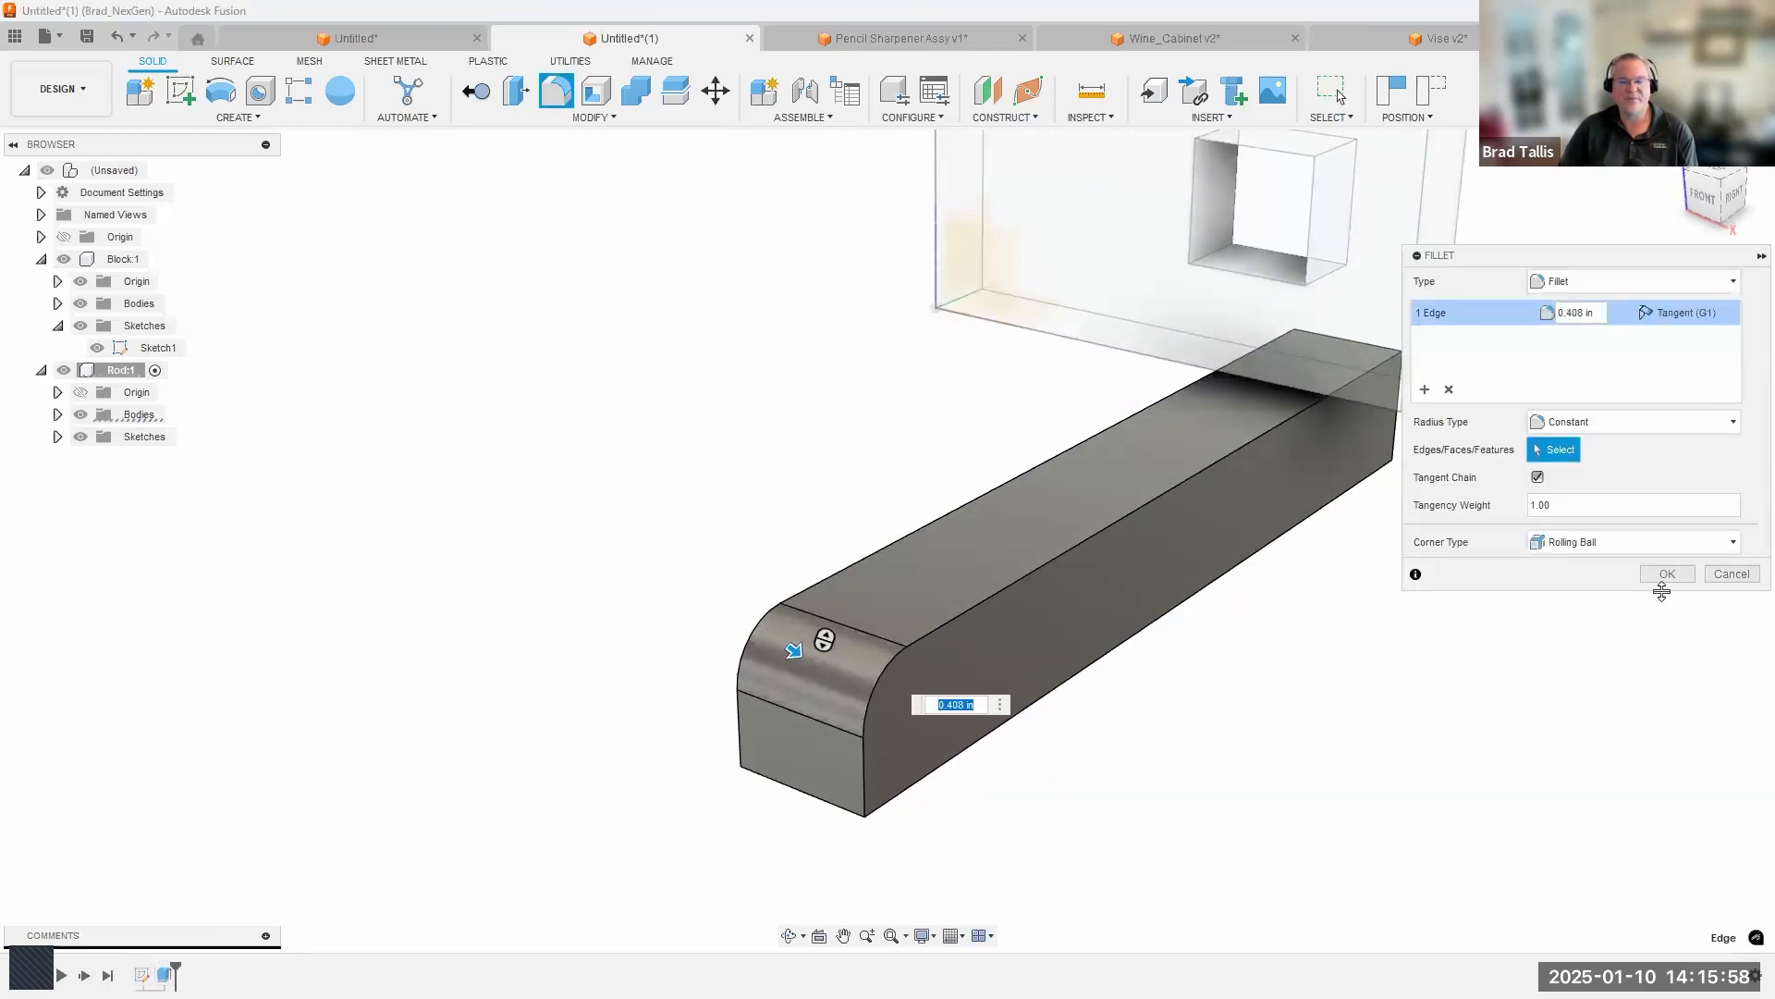
pyautogui.click(1665, 574)
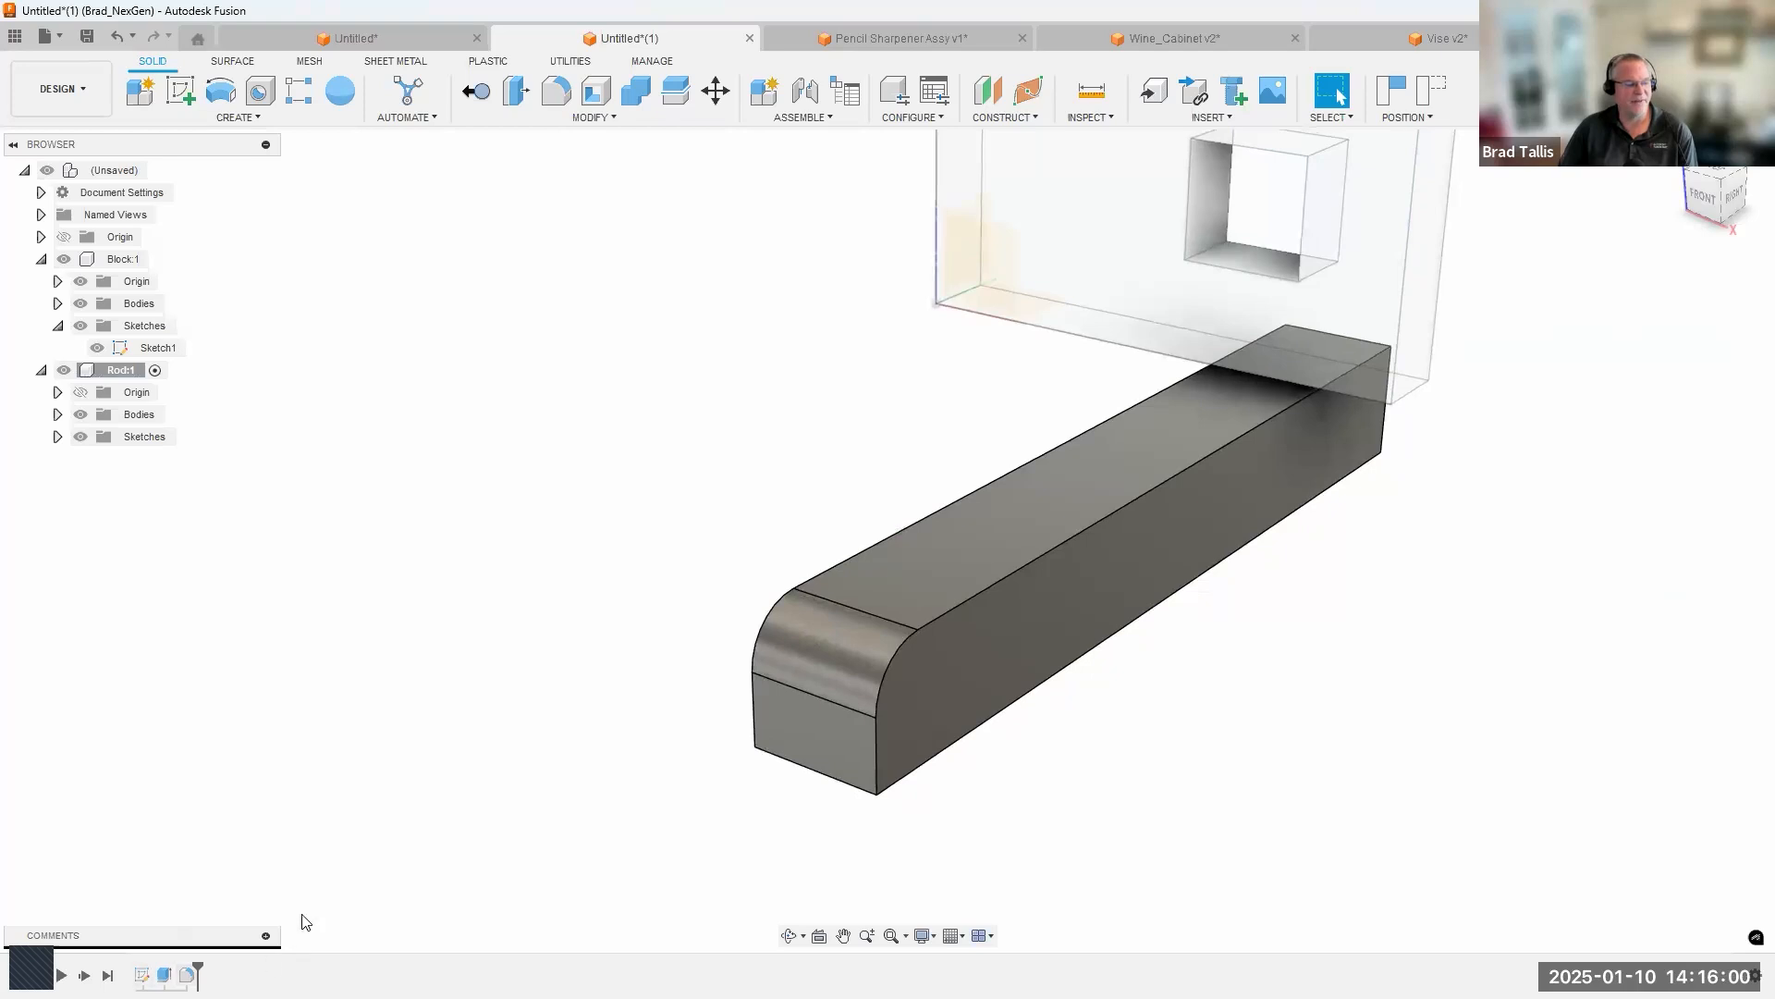
# Activate the Block component and create a sketch on its right side face, reverting the moved component positions.
pyautogui.scroll(-3, 391, 817)
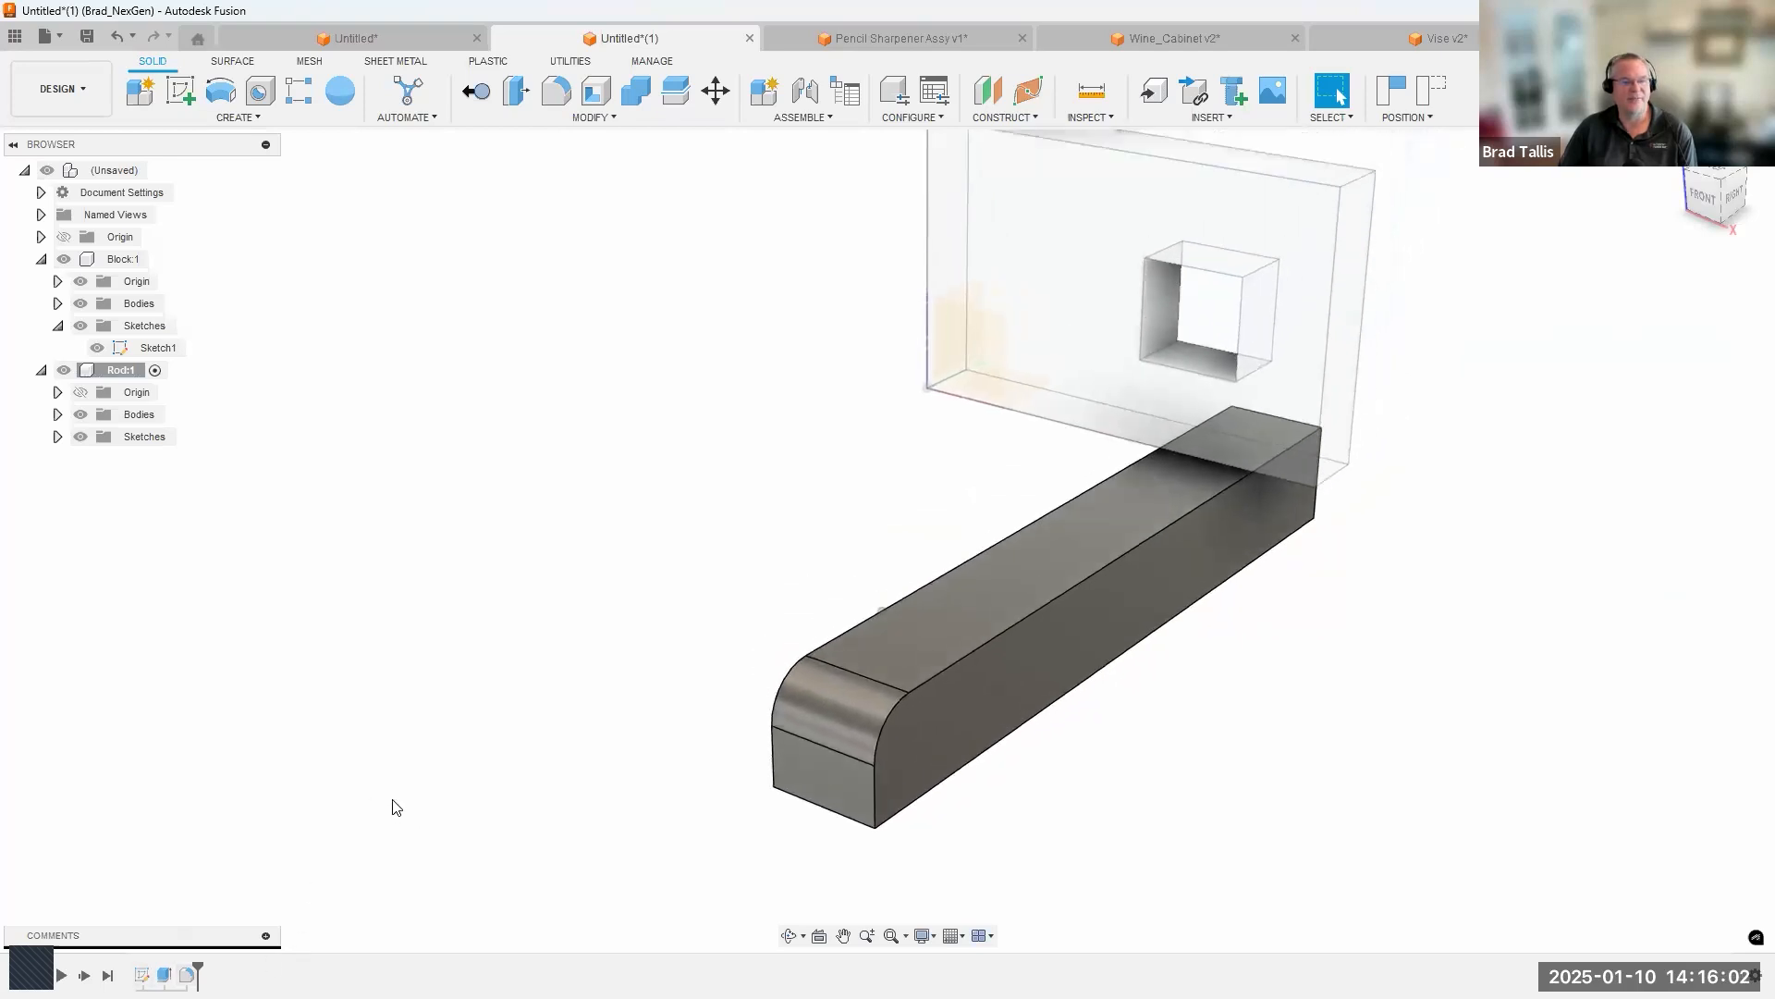
pyautogui.click(159, 260)
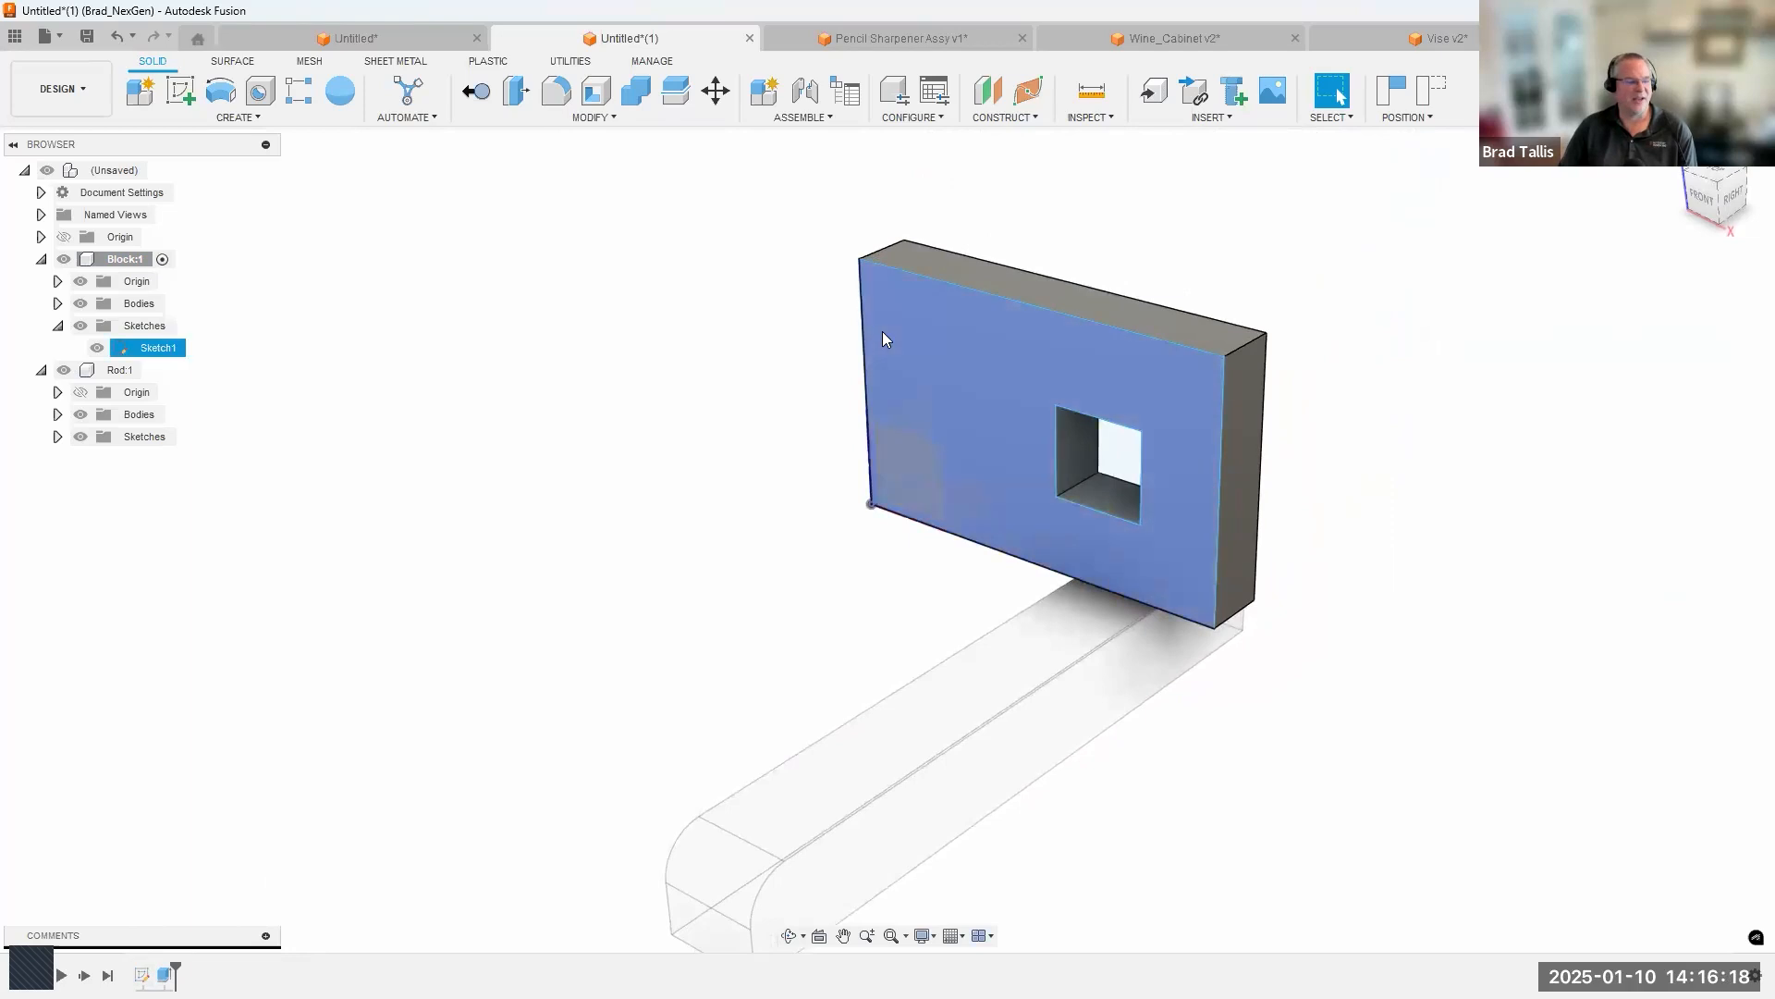
pyautogui.rightClick(1213, 457)
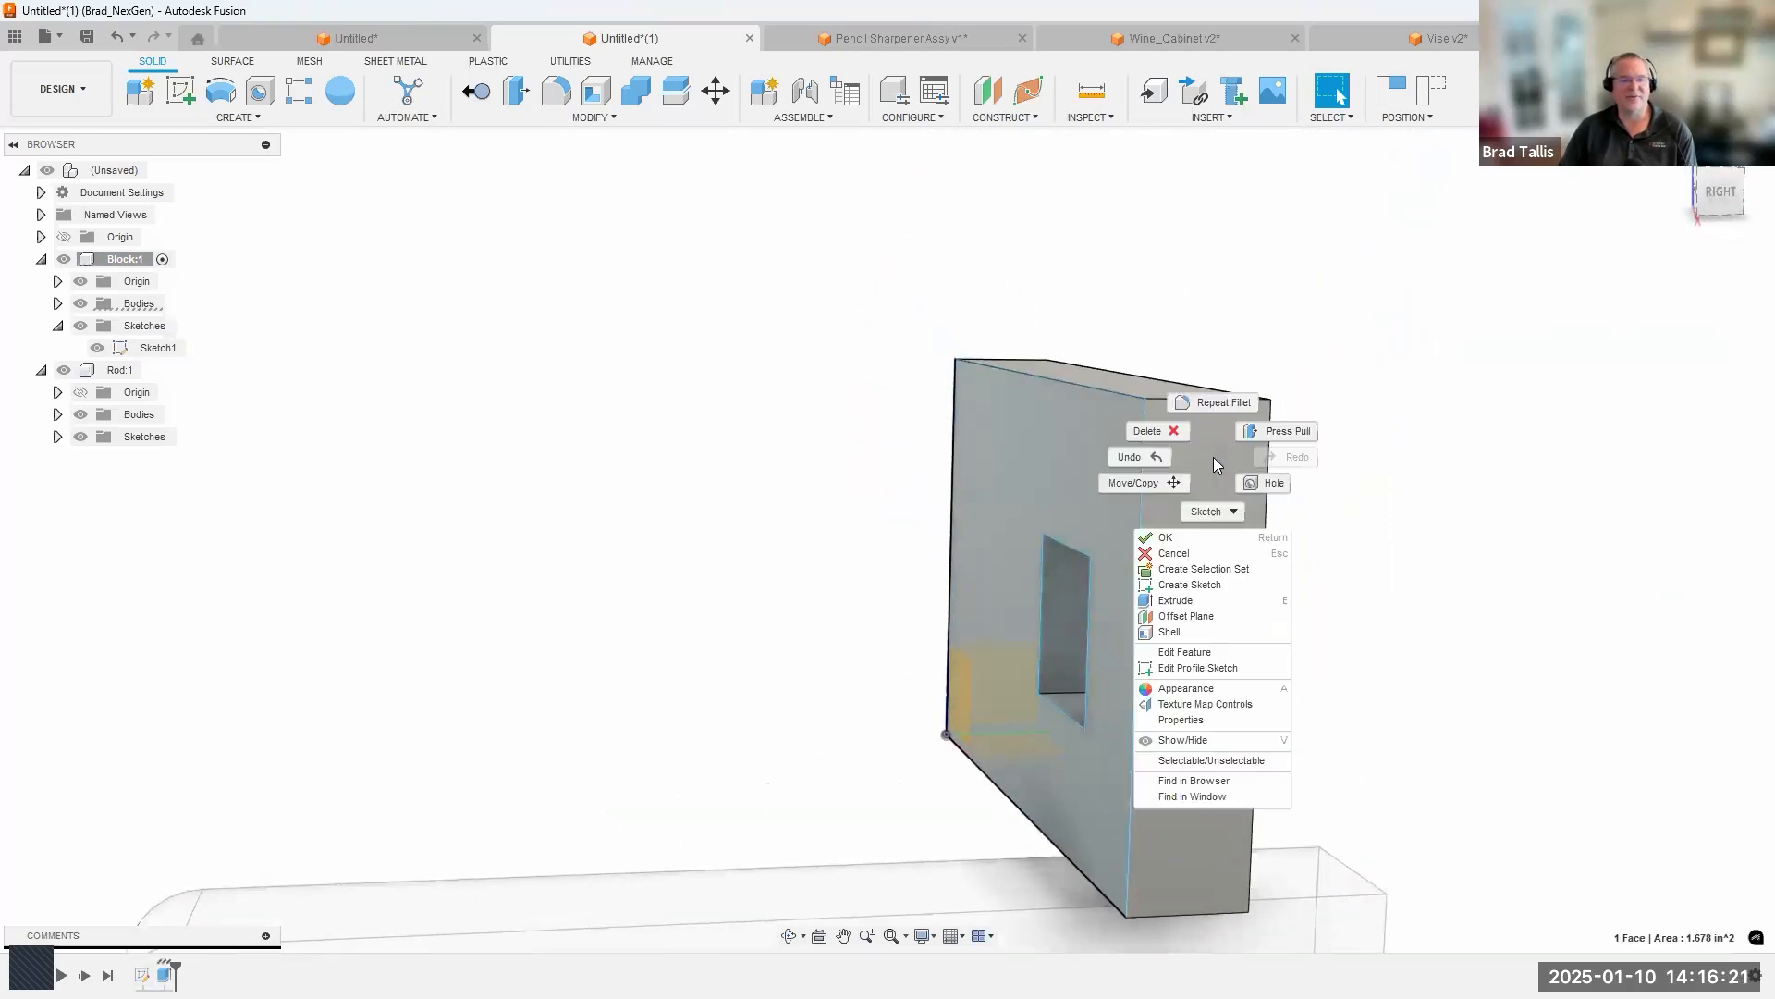
pyautogui.click(1202, 586)
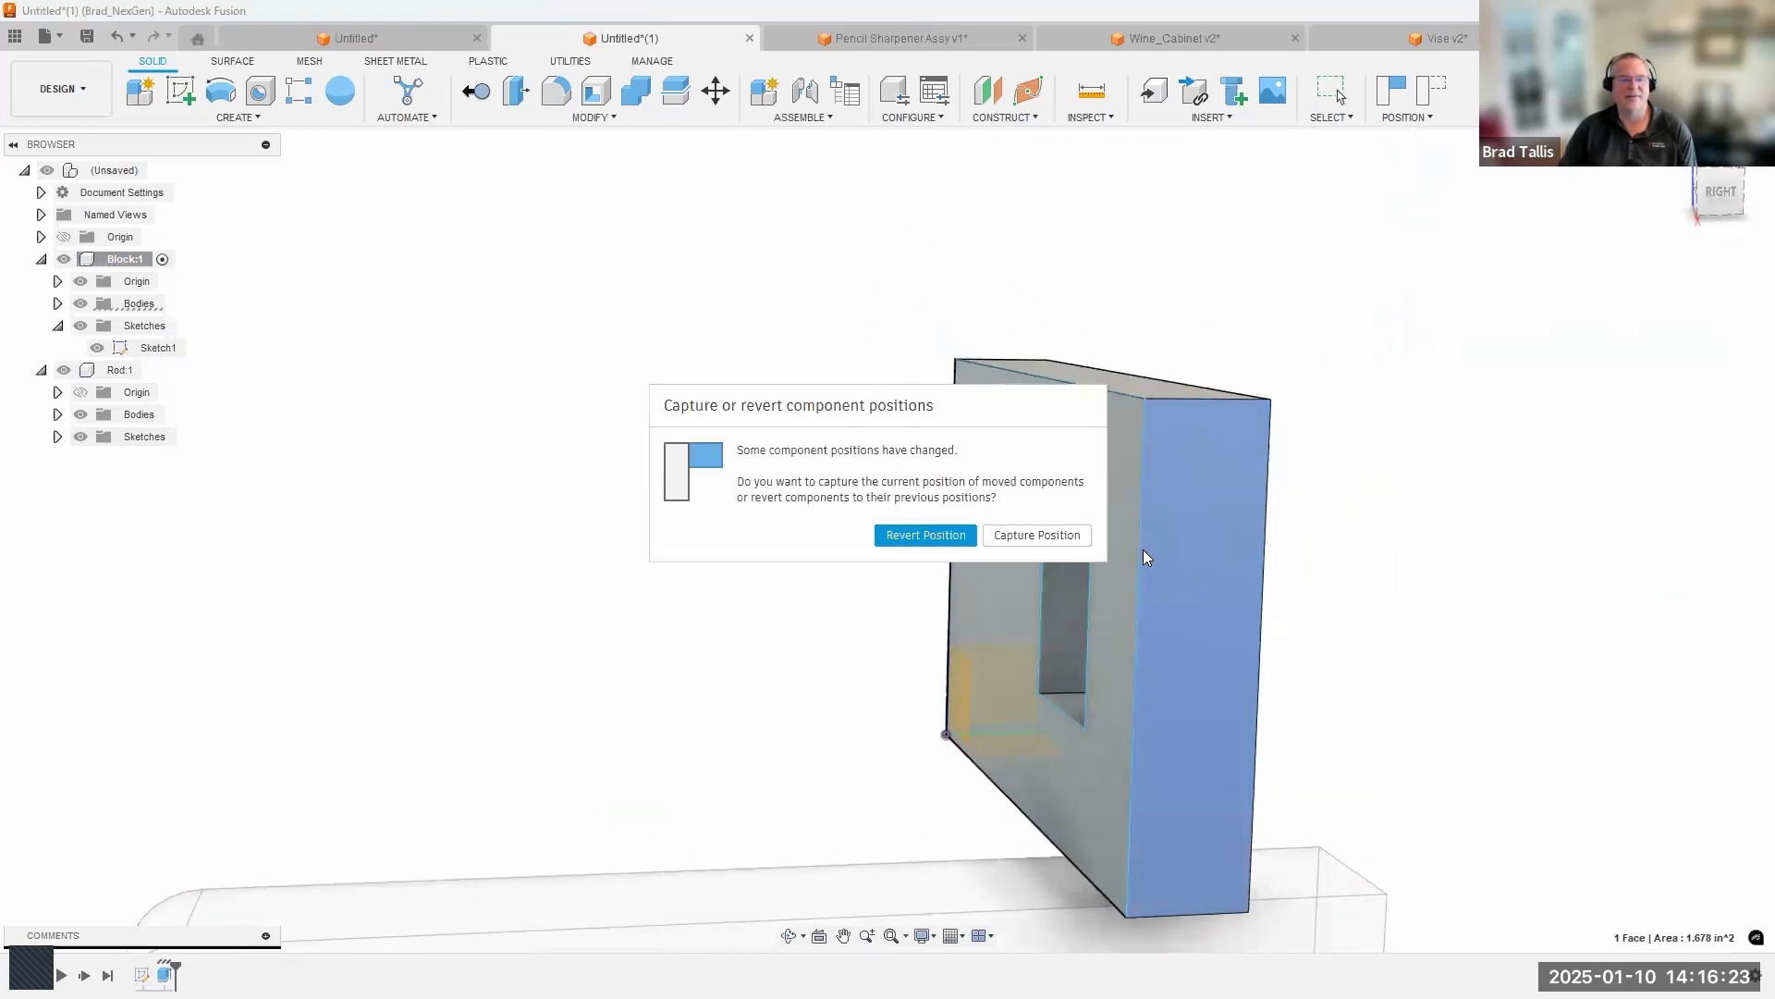
pyautogui.click(970, 536)
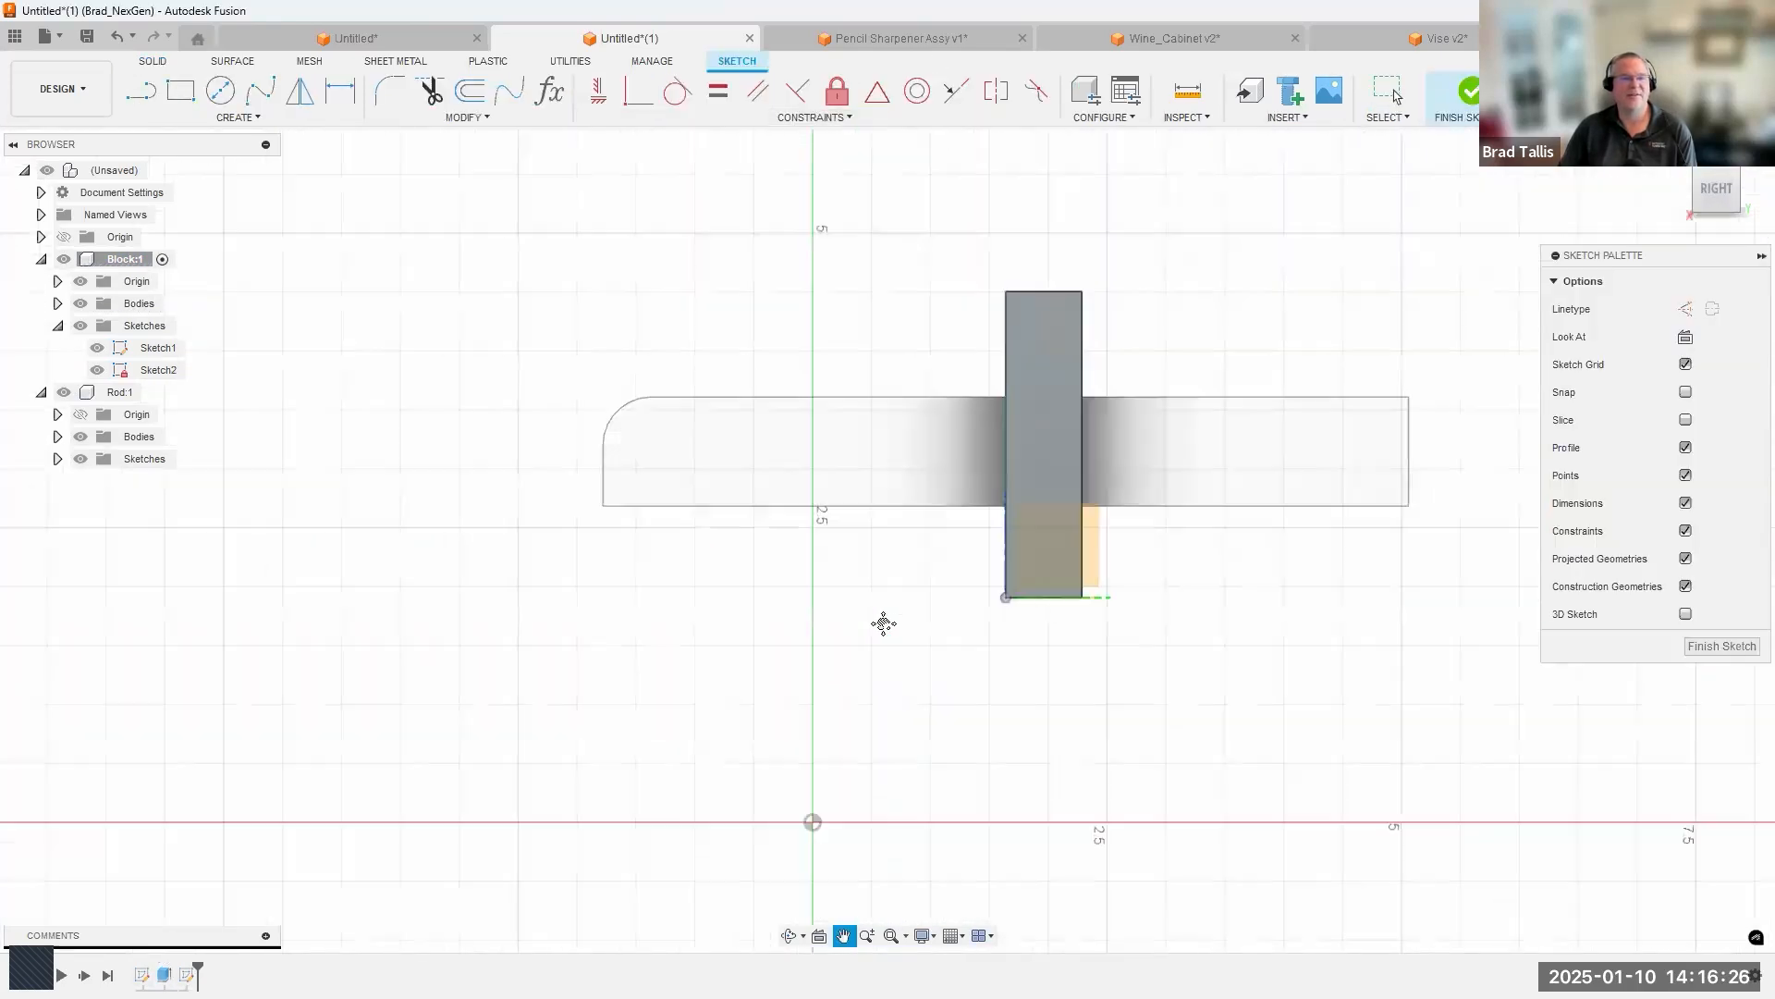
# Sketch a small two-point rectangle straddling the upper edge of the Block's side face and finish the sketch.
pyautogui.moveTo(883, 623); pyautogui.dragTo(865, 680, button='middle')
pyautogui.scroll(5, 1010, 262)
pyautogui.press('r')
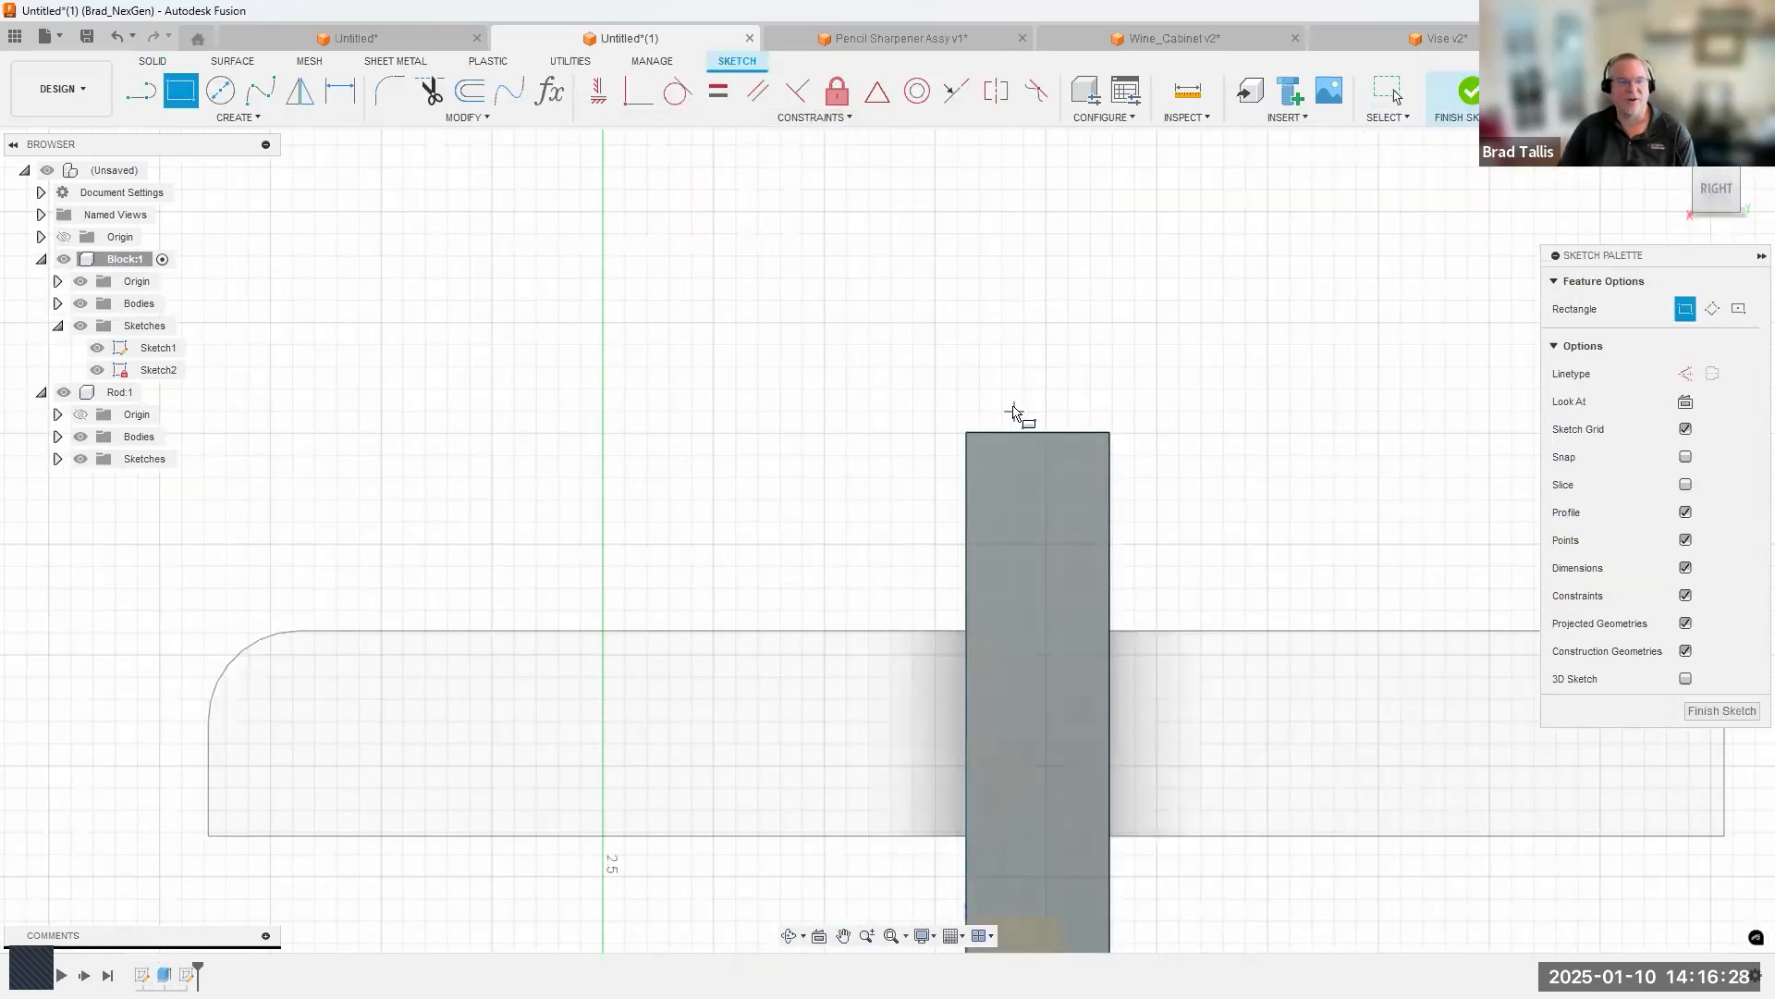
pyautogui.click(1001, 397)
pyautogui.click(1063, 477)
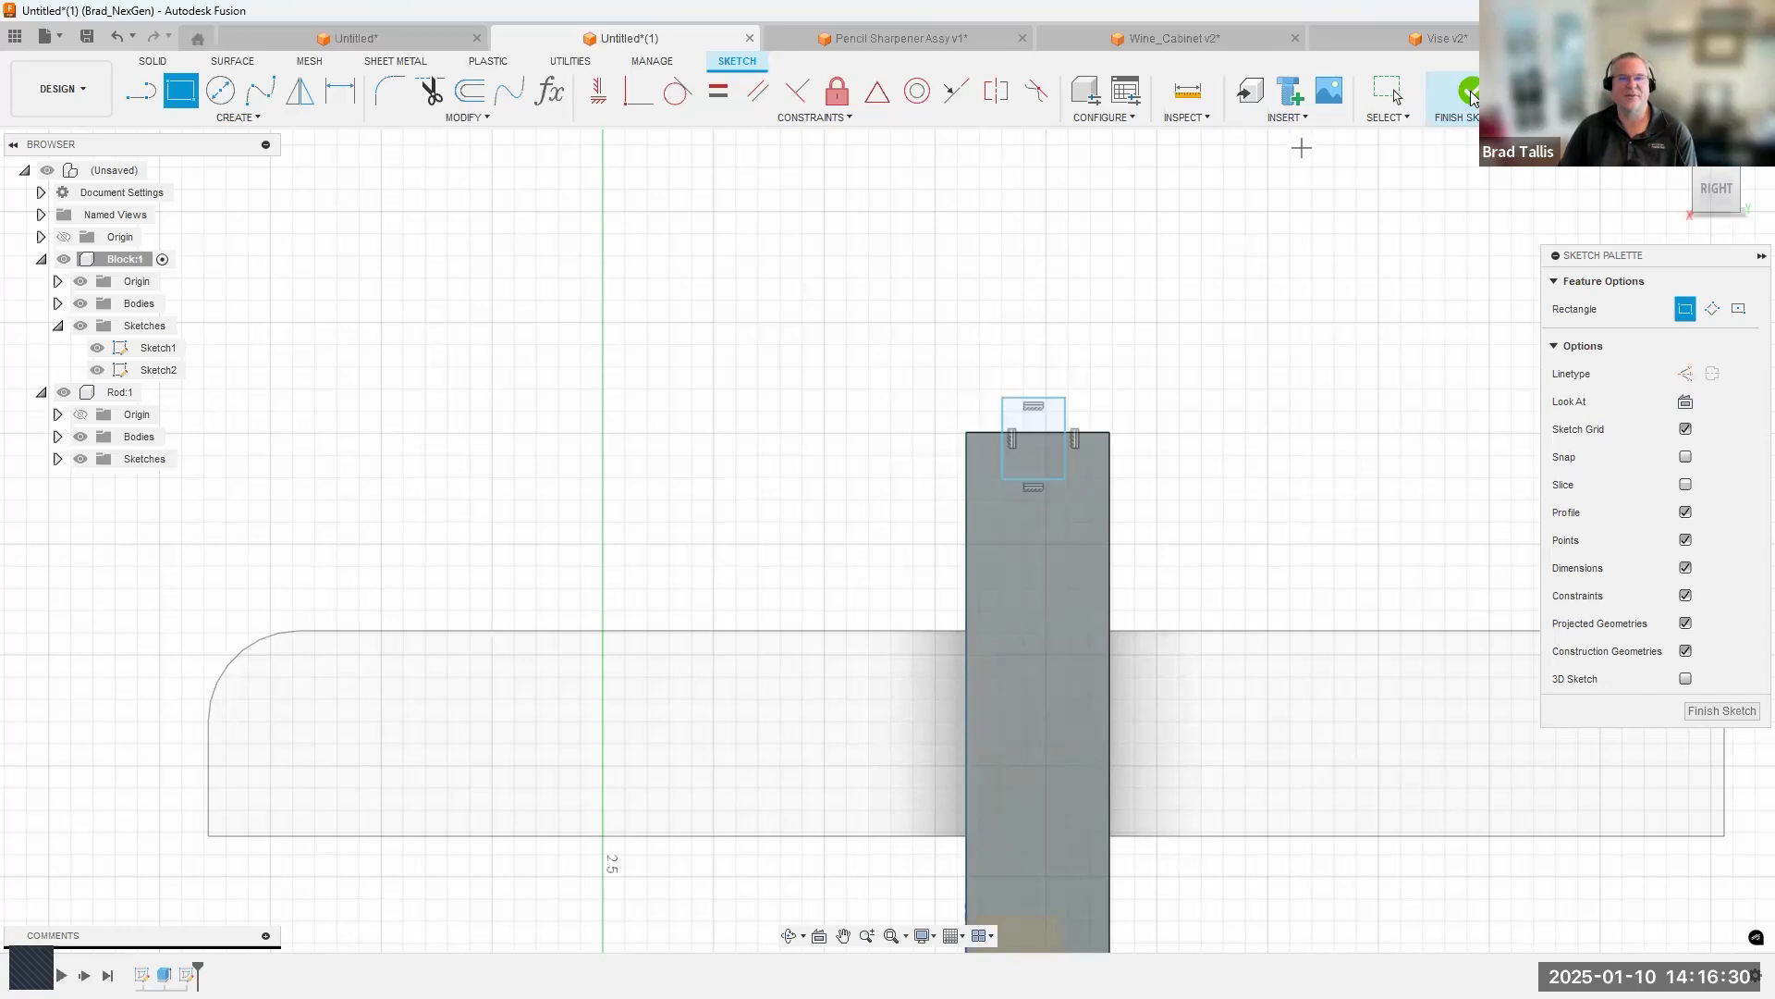
pyautogui.click(1462, 90)
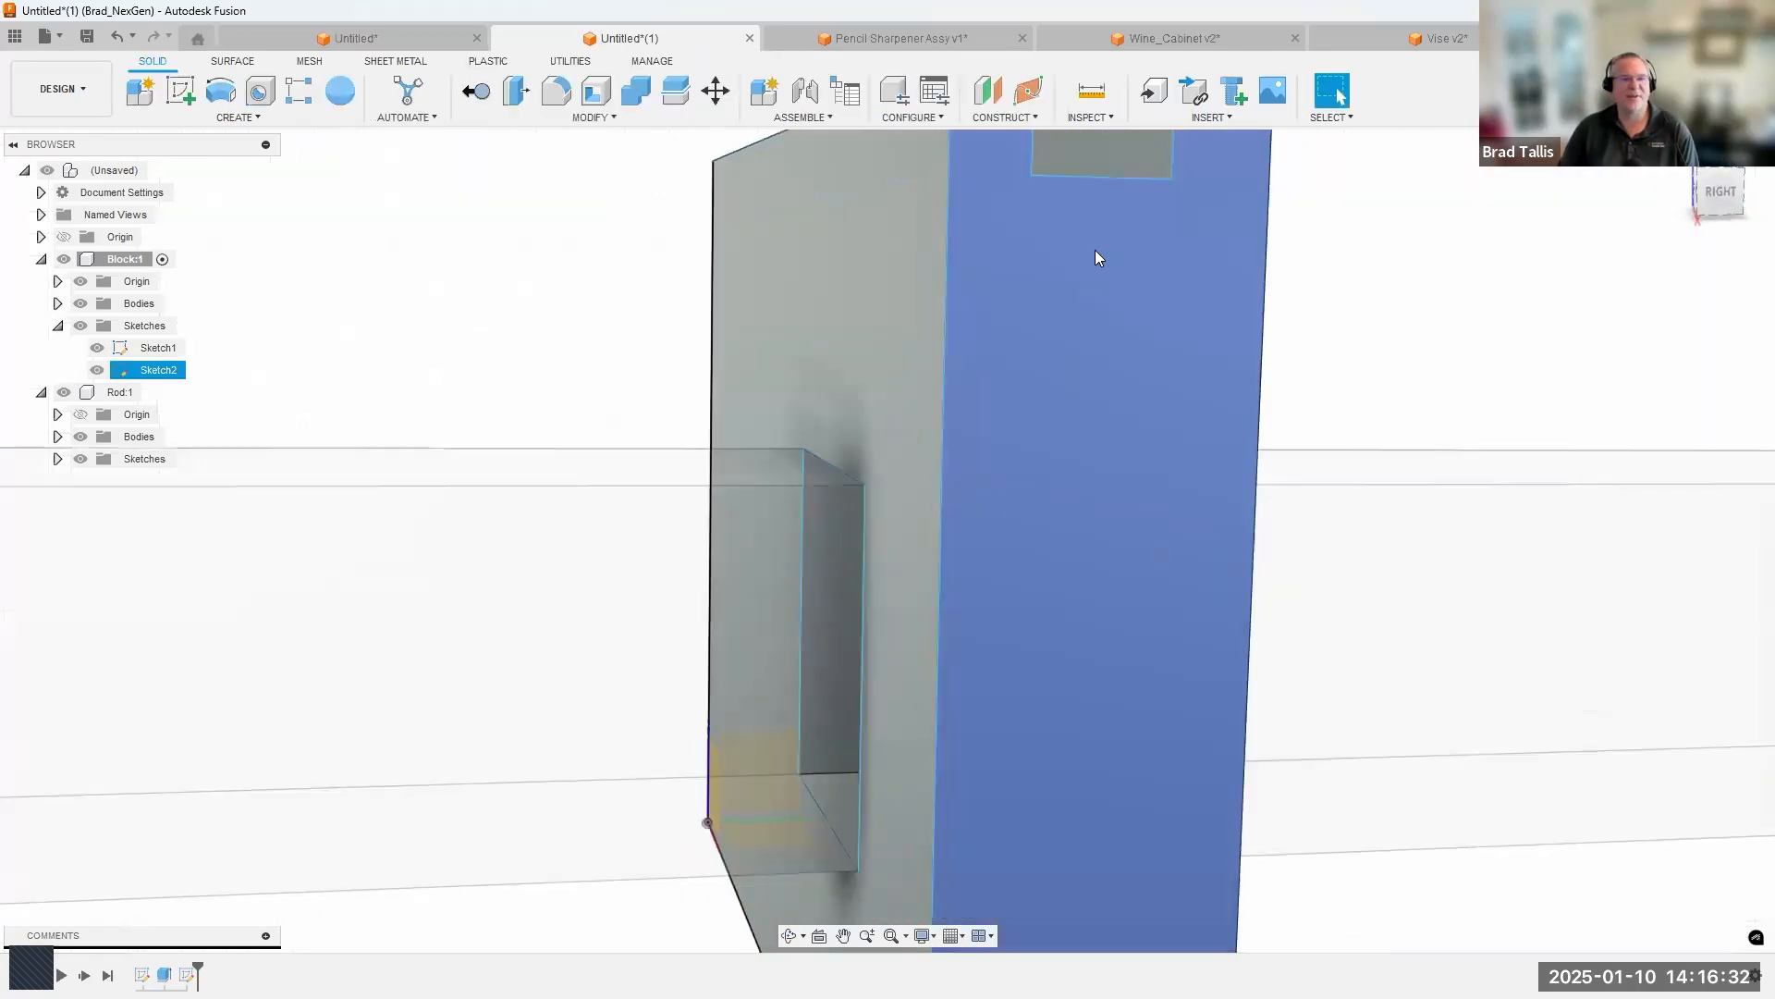
# Extrude the rectangle's portion inside the Block as a cut through the Block's full length to form a groove.
pyautogui.click(1061, 316)
pyautogui.rightClick(1063, 322)
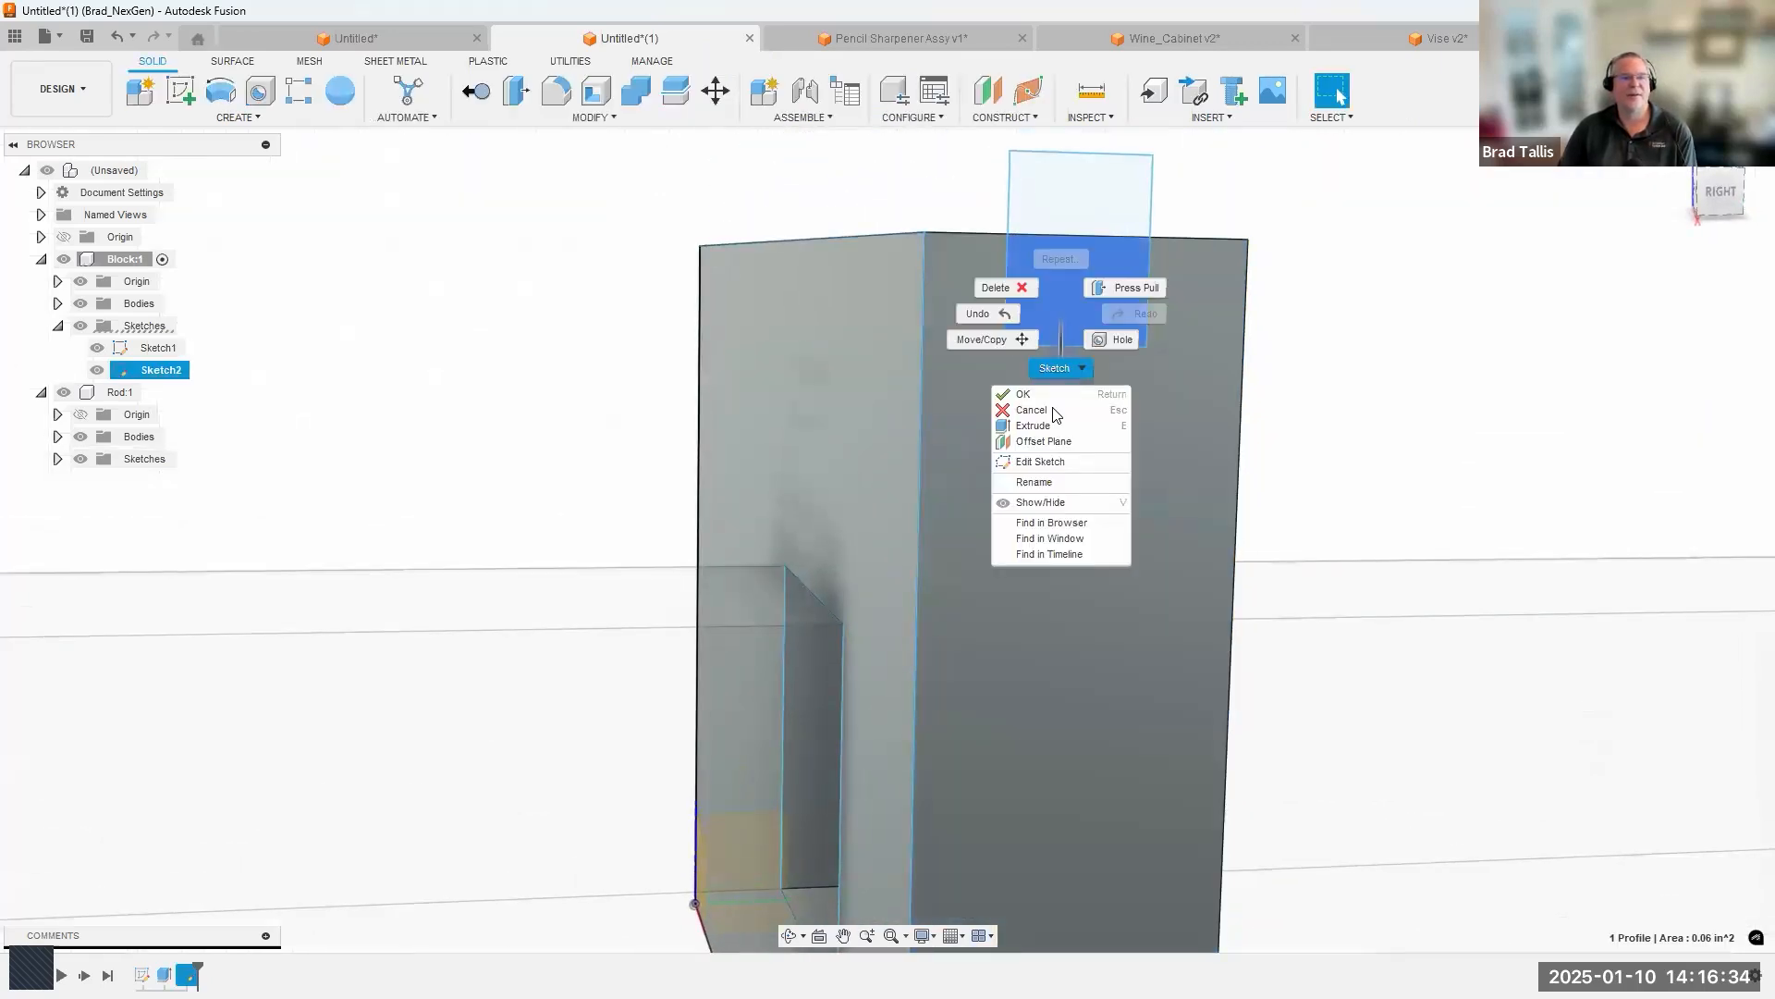
pyautogui.click(1047, 425)
pyautogui.moveTo(1073, 450); pyautogui.dragTo(684, 250)
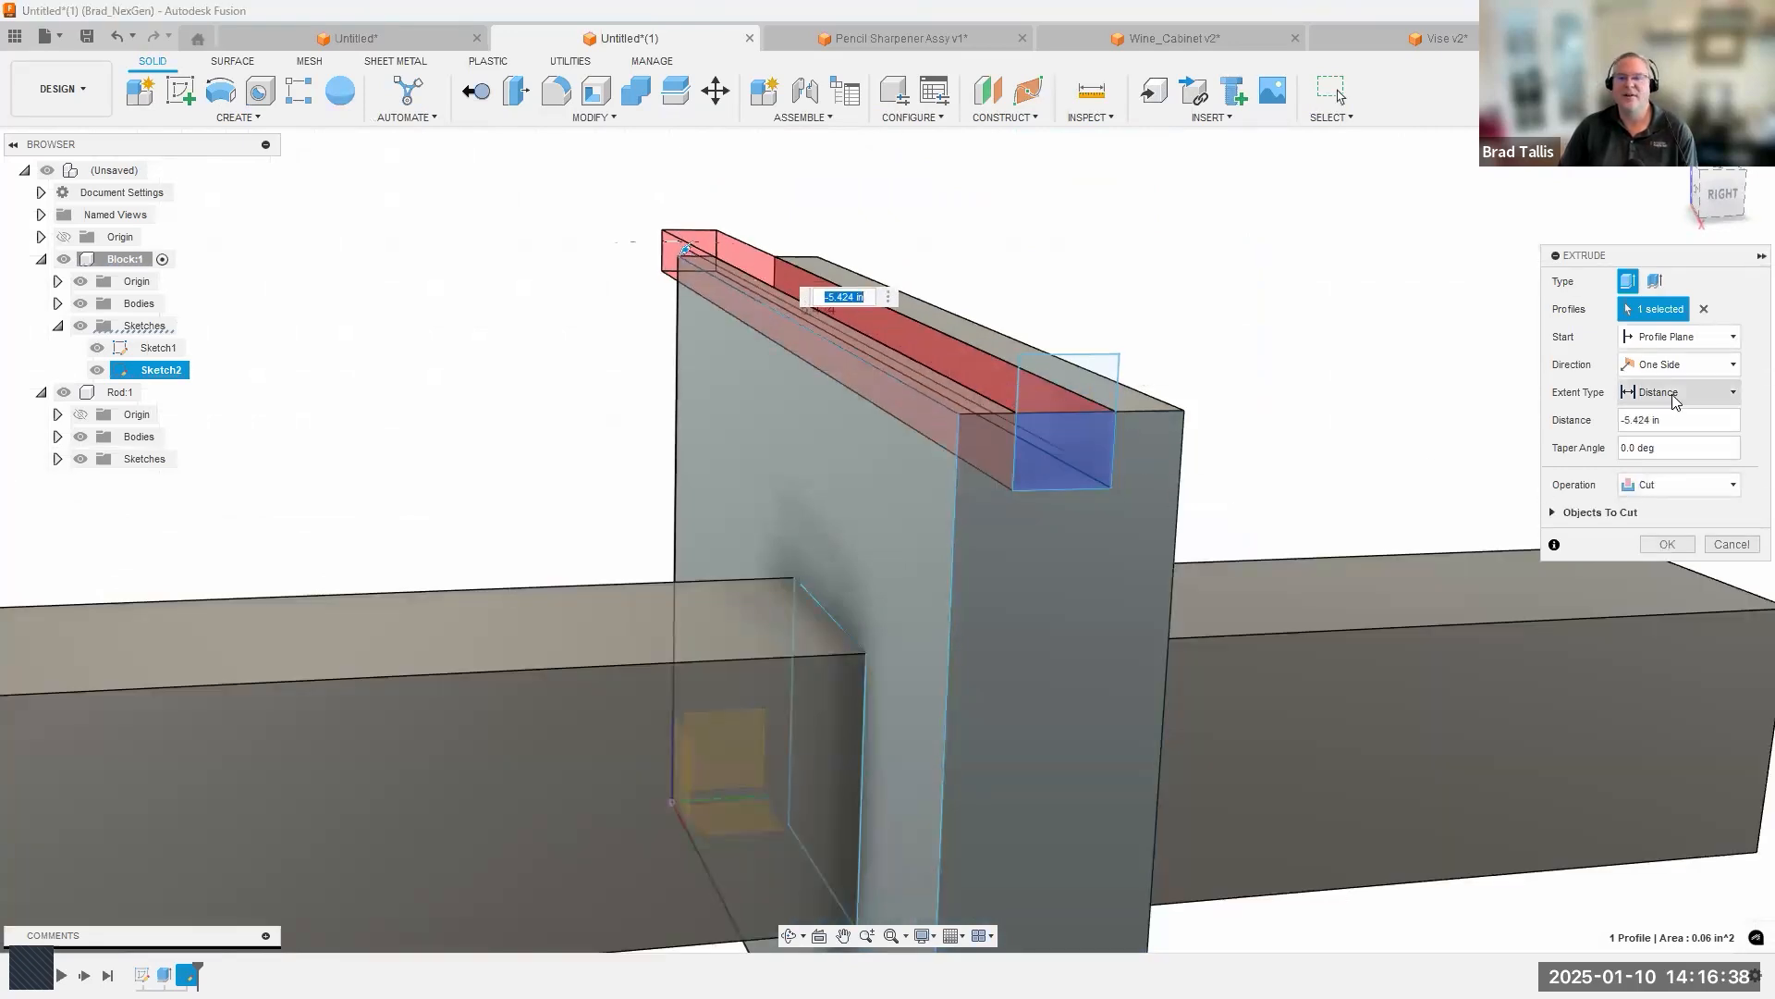
pyautogui.click(1676, 400)
pyautogui.click(1660, 465)
pyautogui.click(1667, 545)
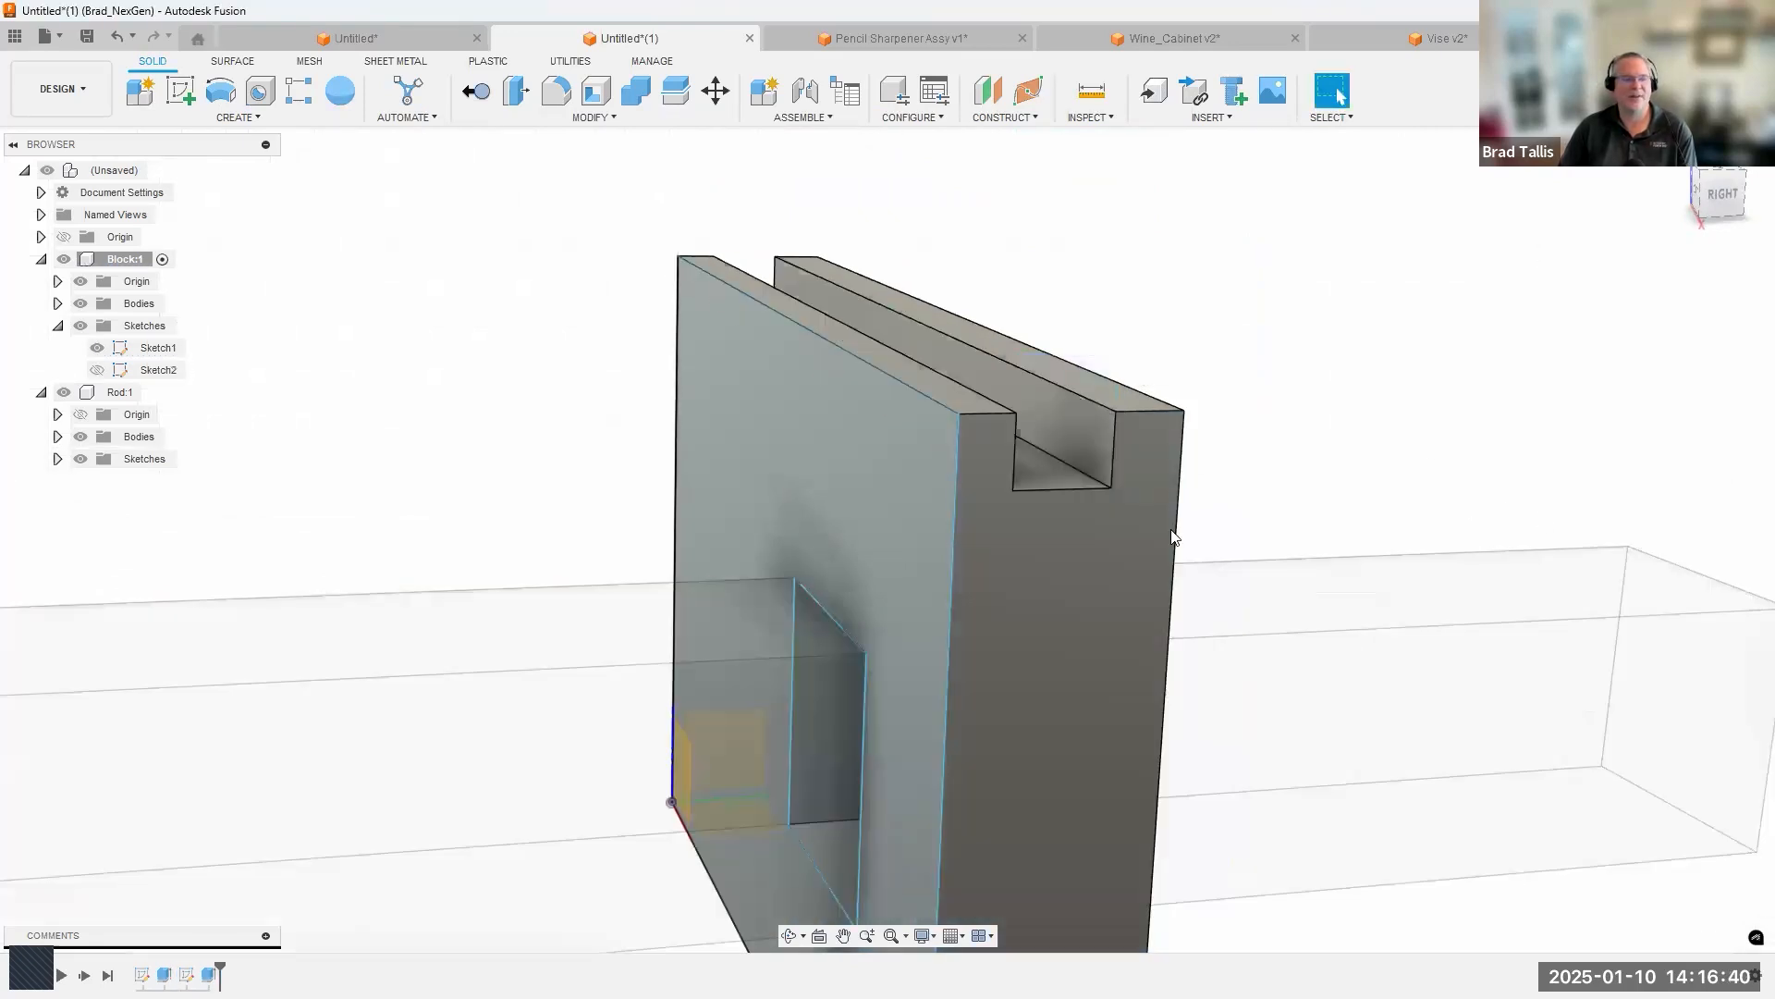
# Chamfer the four short upper end edges beside the Block's groove with an equal distance of 0.069 in.
pyautogui.scroll(-3, 1172, 538)
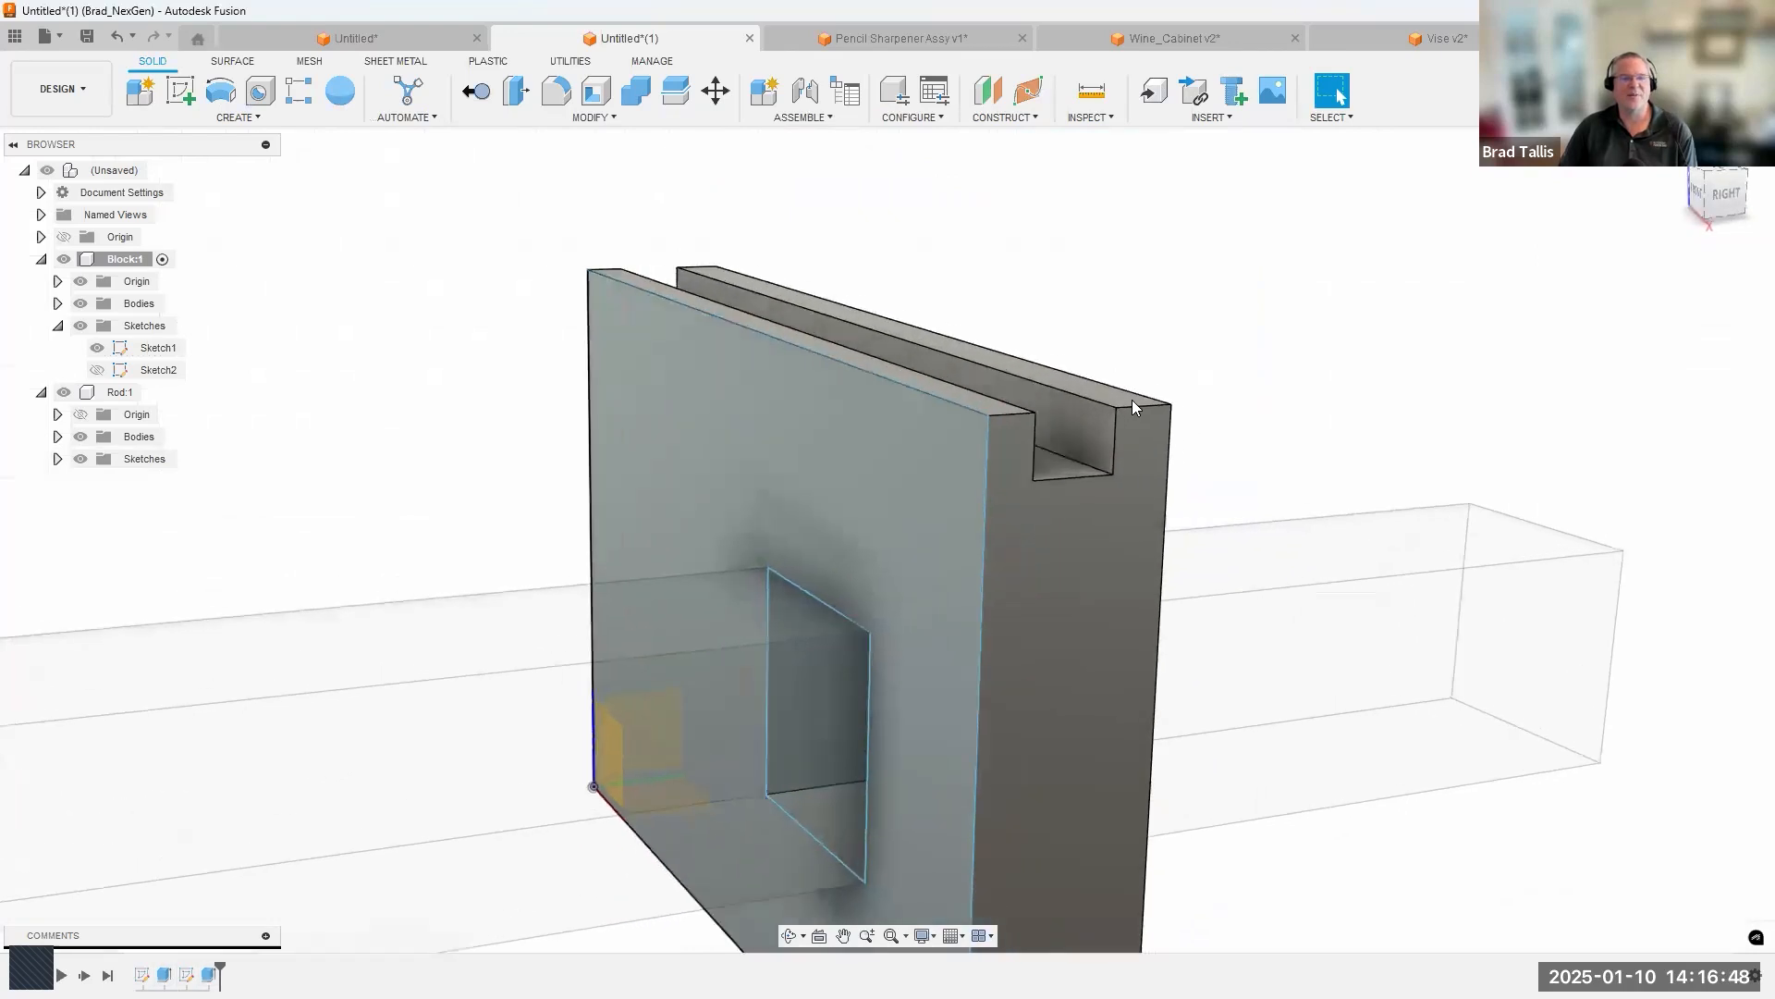
pyautogui.click(1130, 391)
pyautogui.rightClick(991, 401)
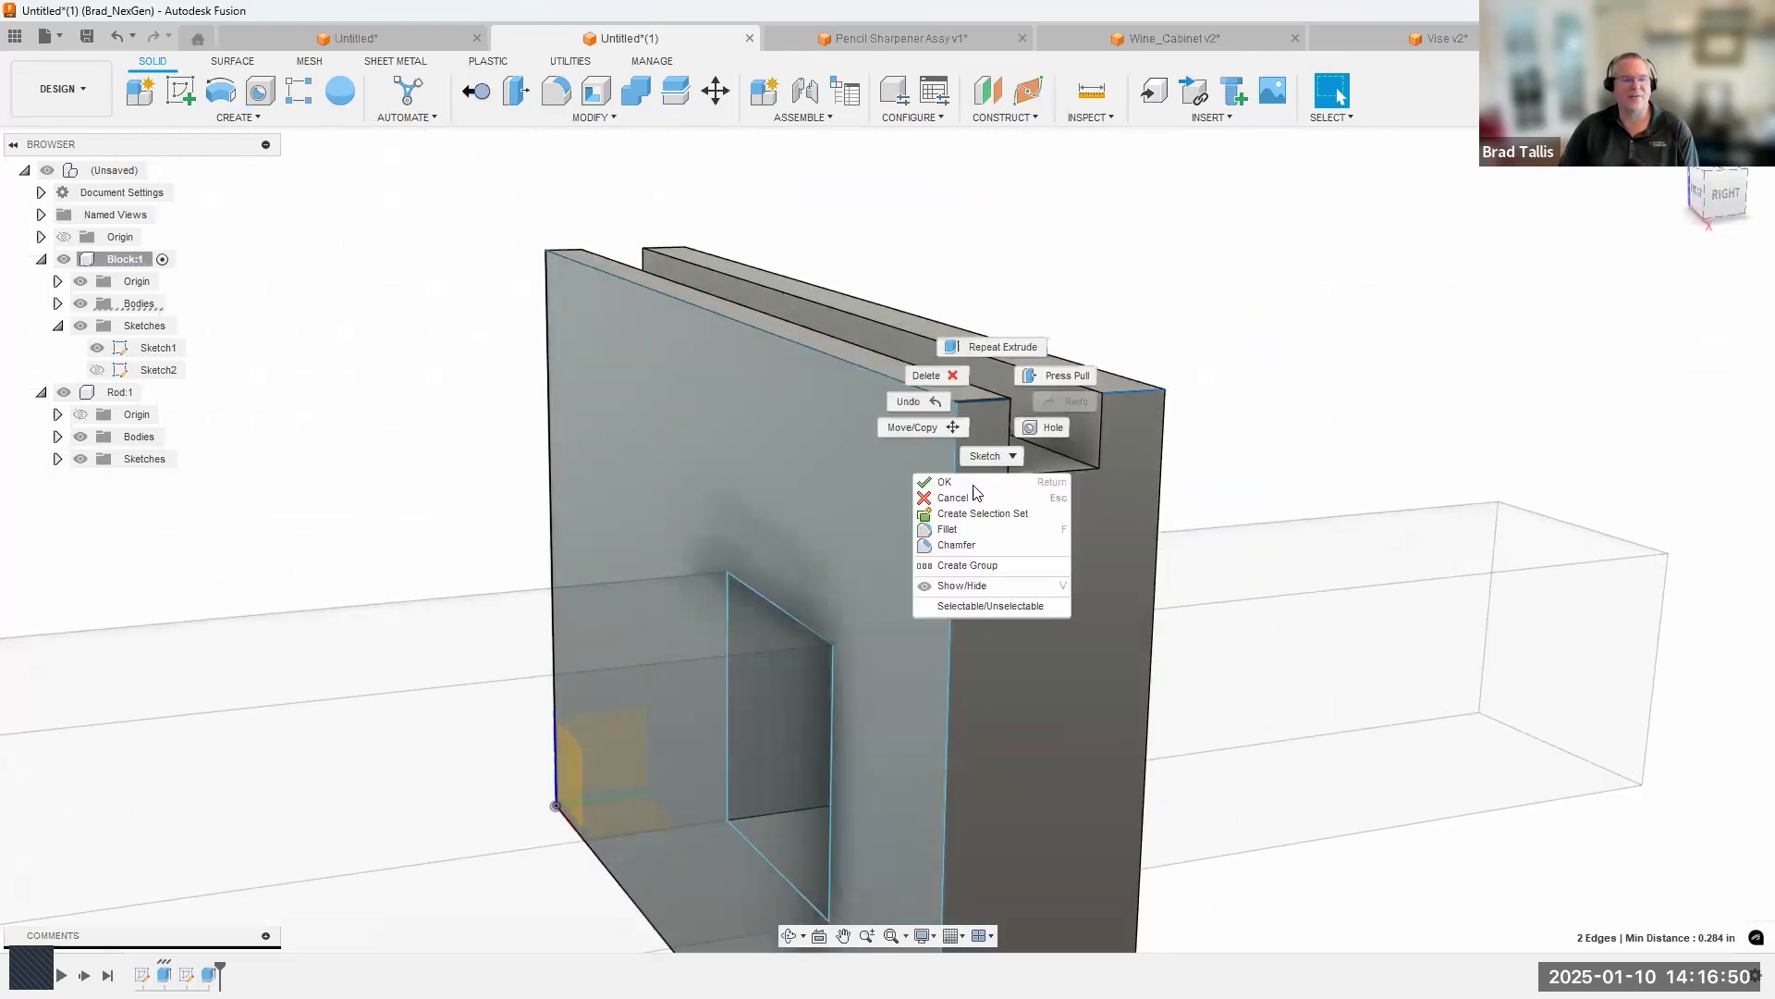
pyautogui.click(971, 543)
pyautogui.moveTo(1118, 384); pyautogui.dragTo(1098, 389)
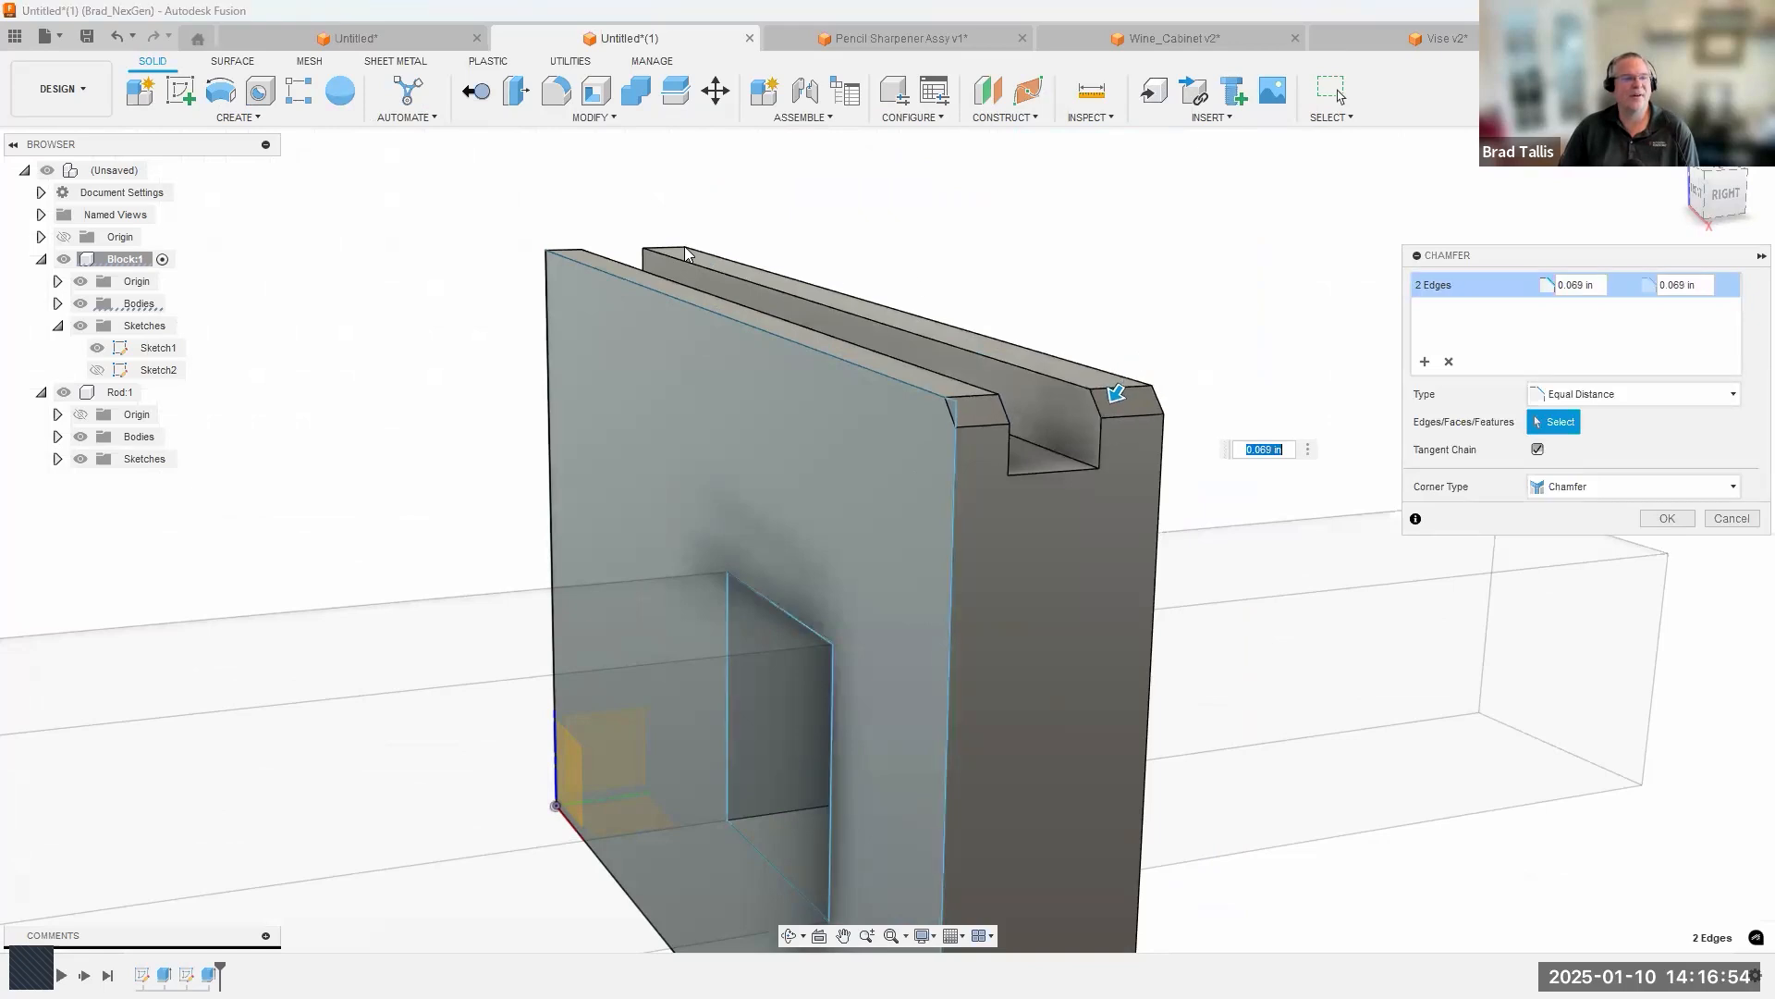
pyautogui.click(577, 255)
pyautogui.click(569, 252)
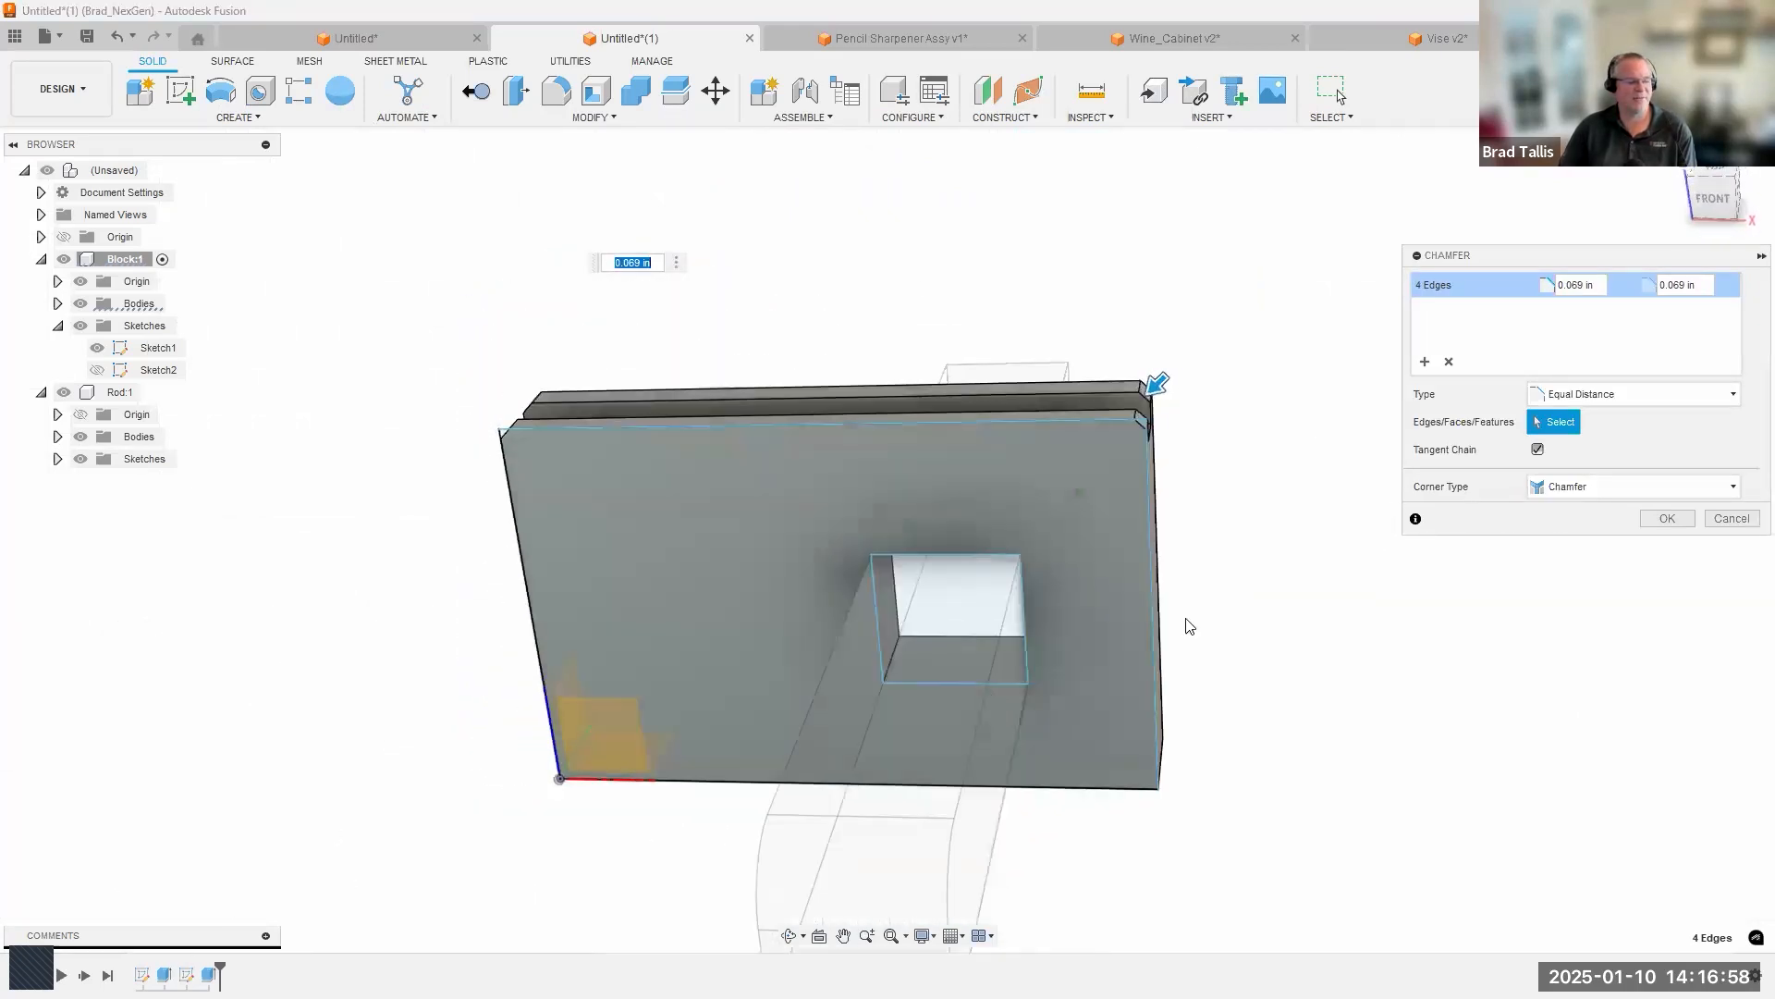
pyautogui.click(1667, 517)
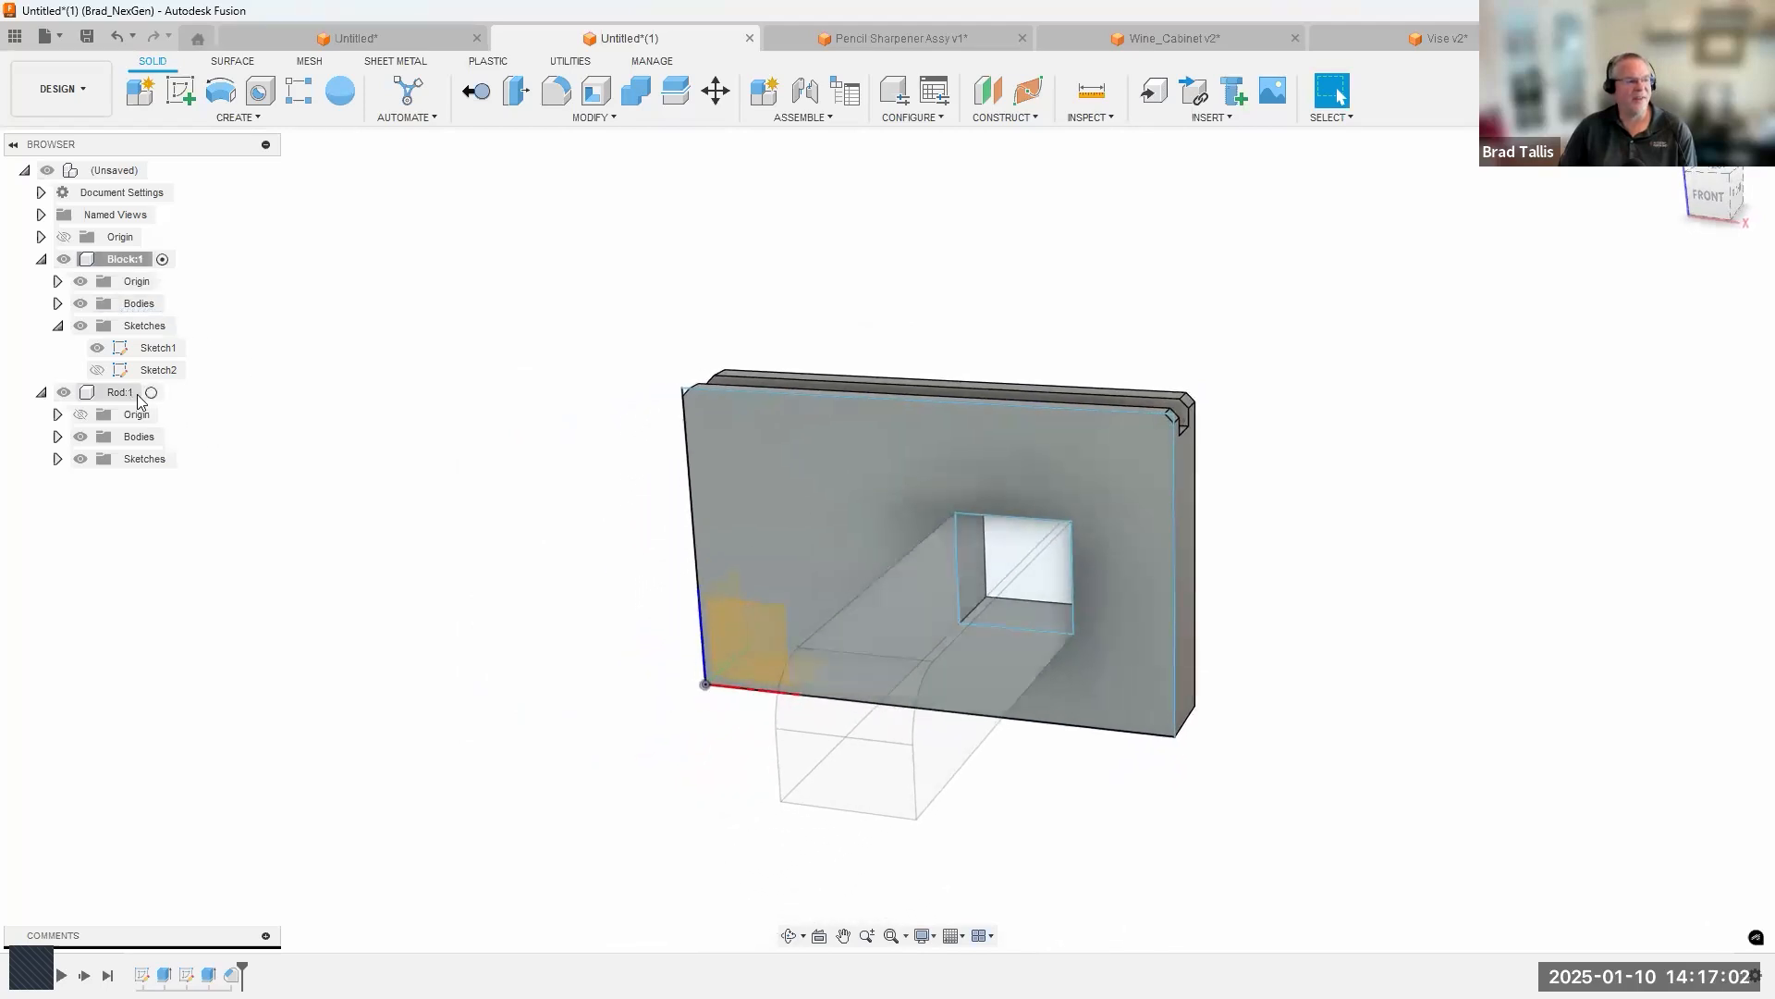
# Activate the Rod component and return activation to the top-level assembly.
pyautogui.click(152, 393)
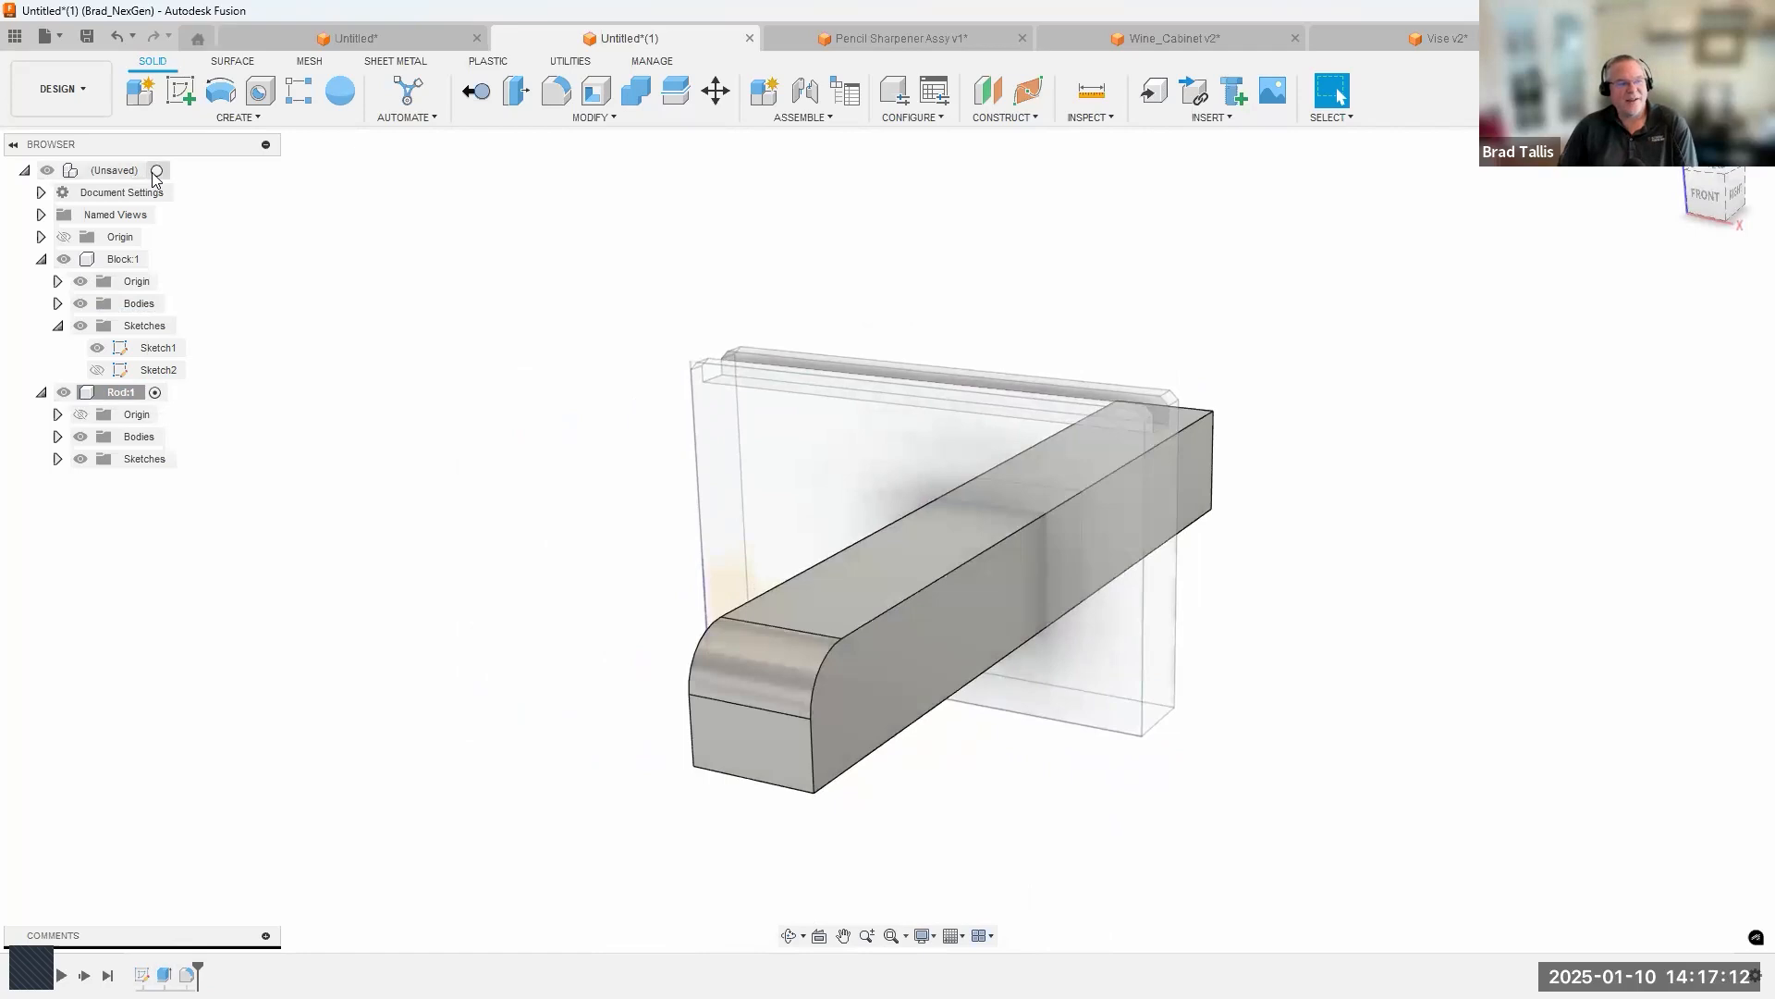
pyautogui.click(158, 172)
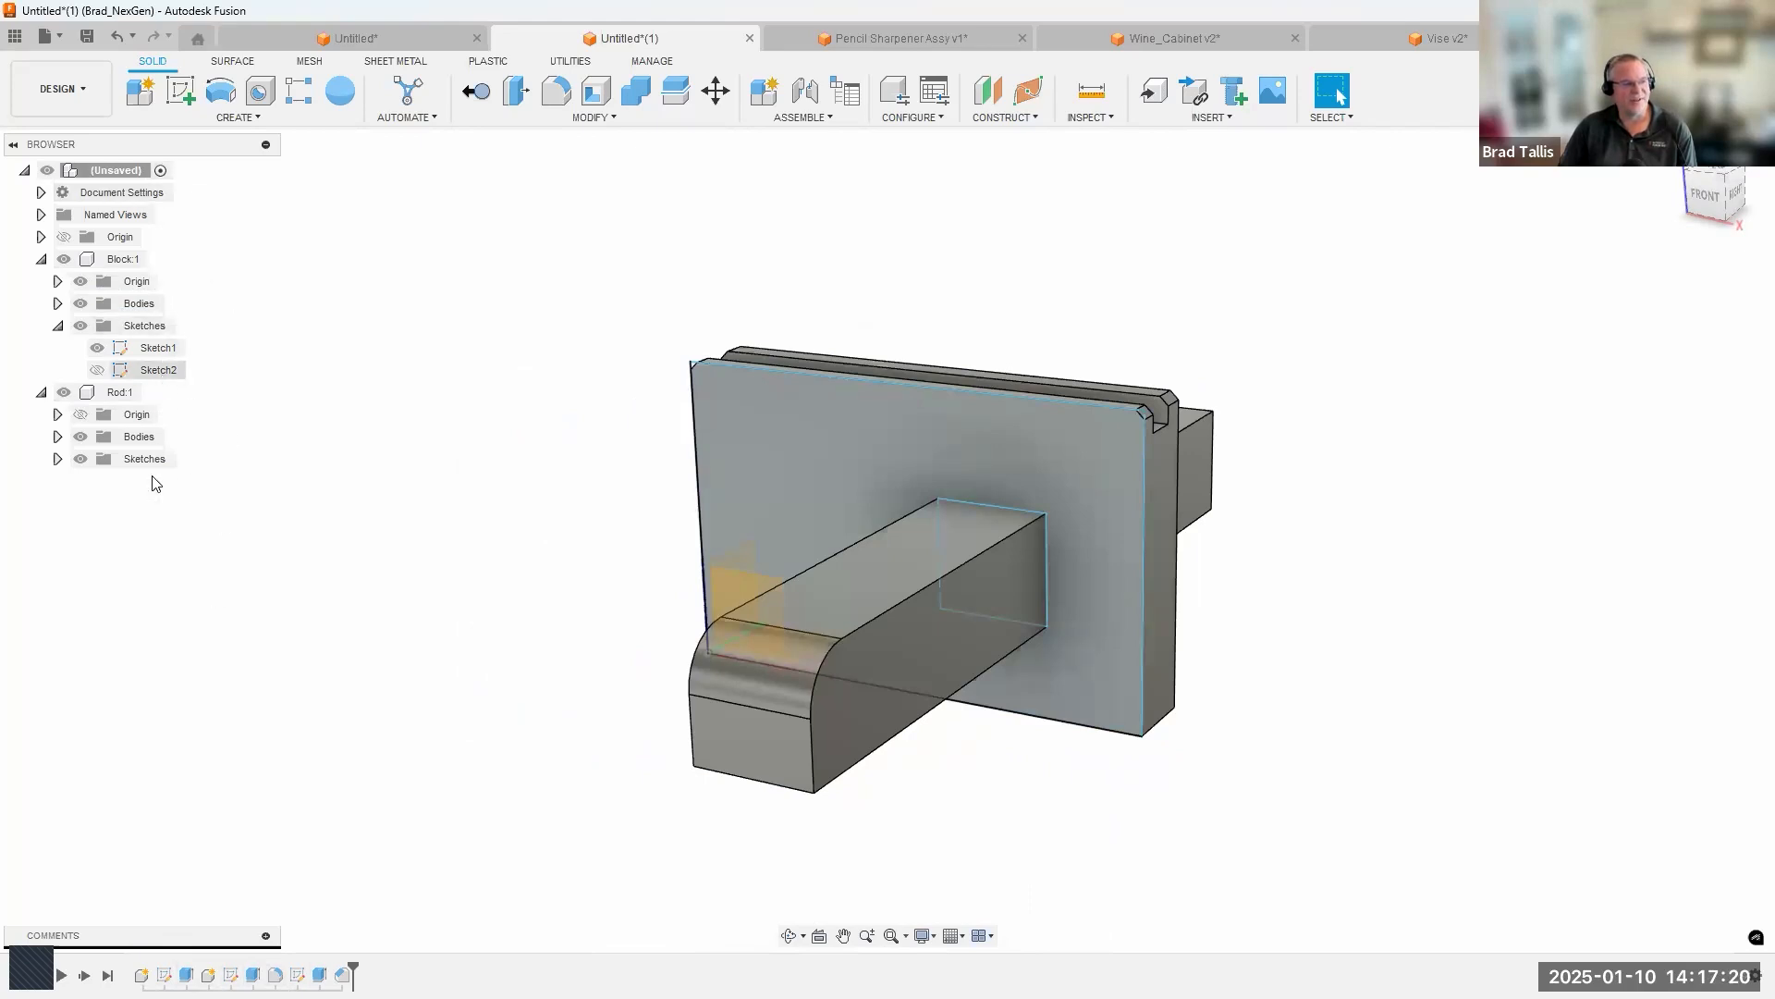
# Hide Sketch1 of the Block component.
pyautogui.click(123, 179)
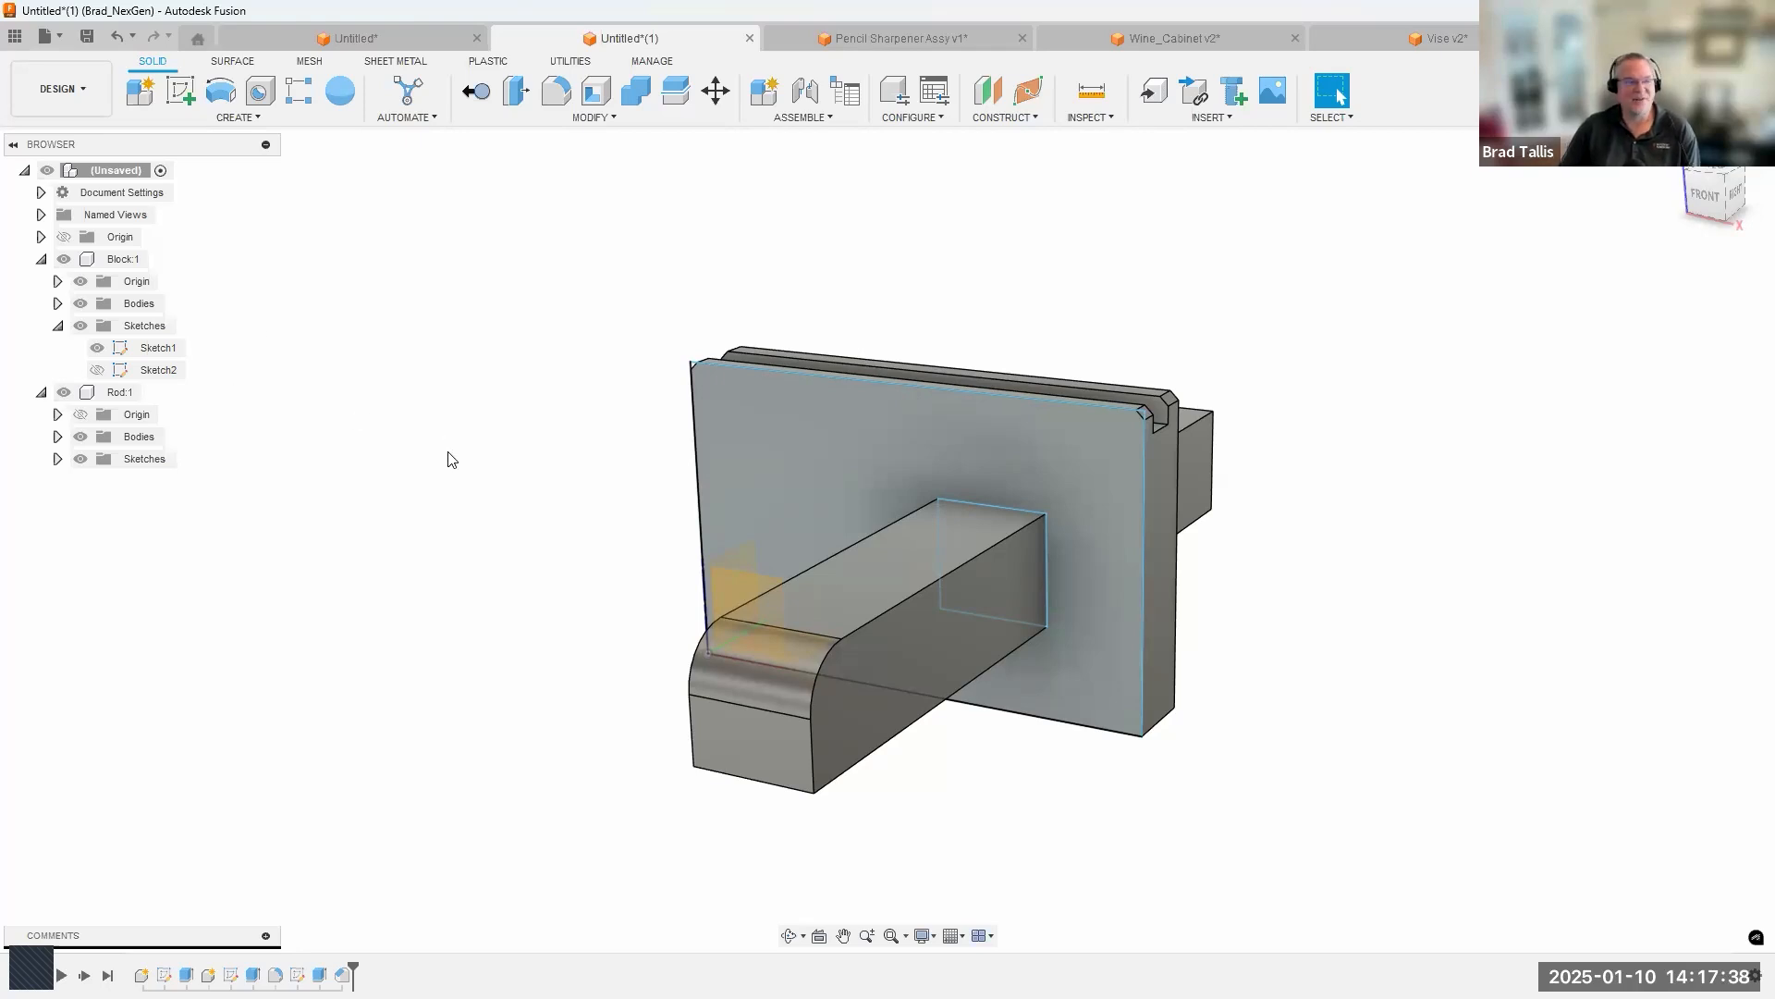
pyautogui.click(97, 348)
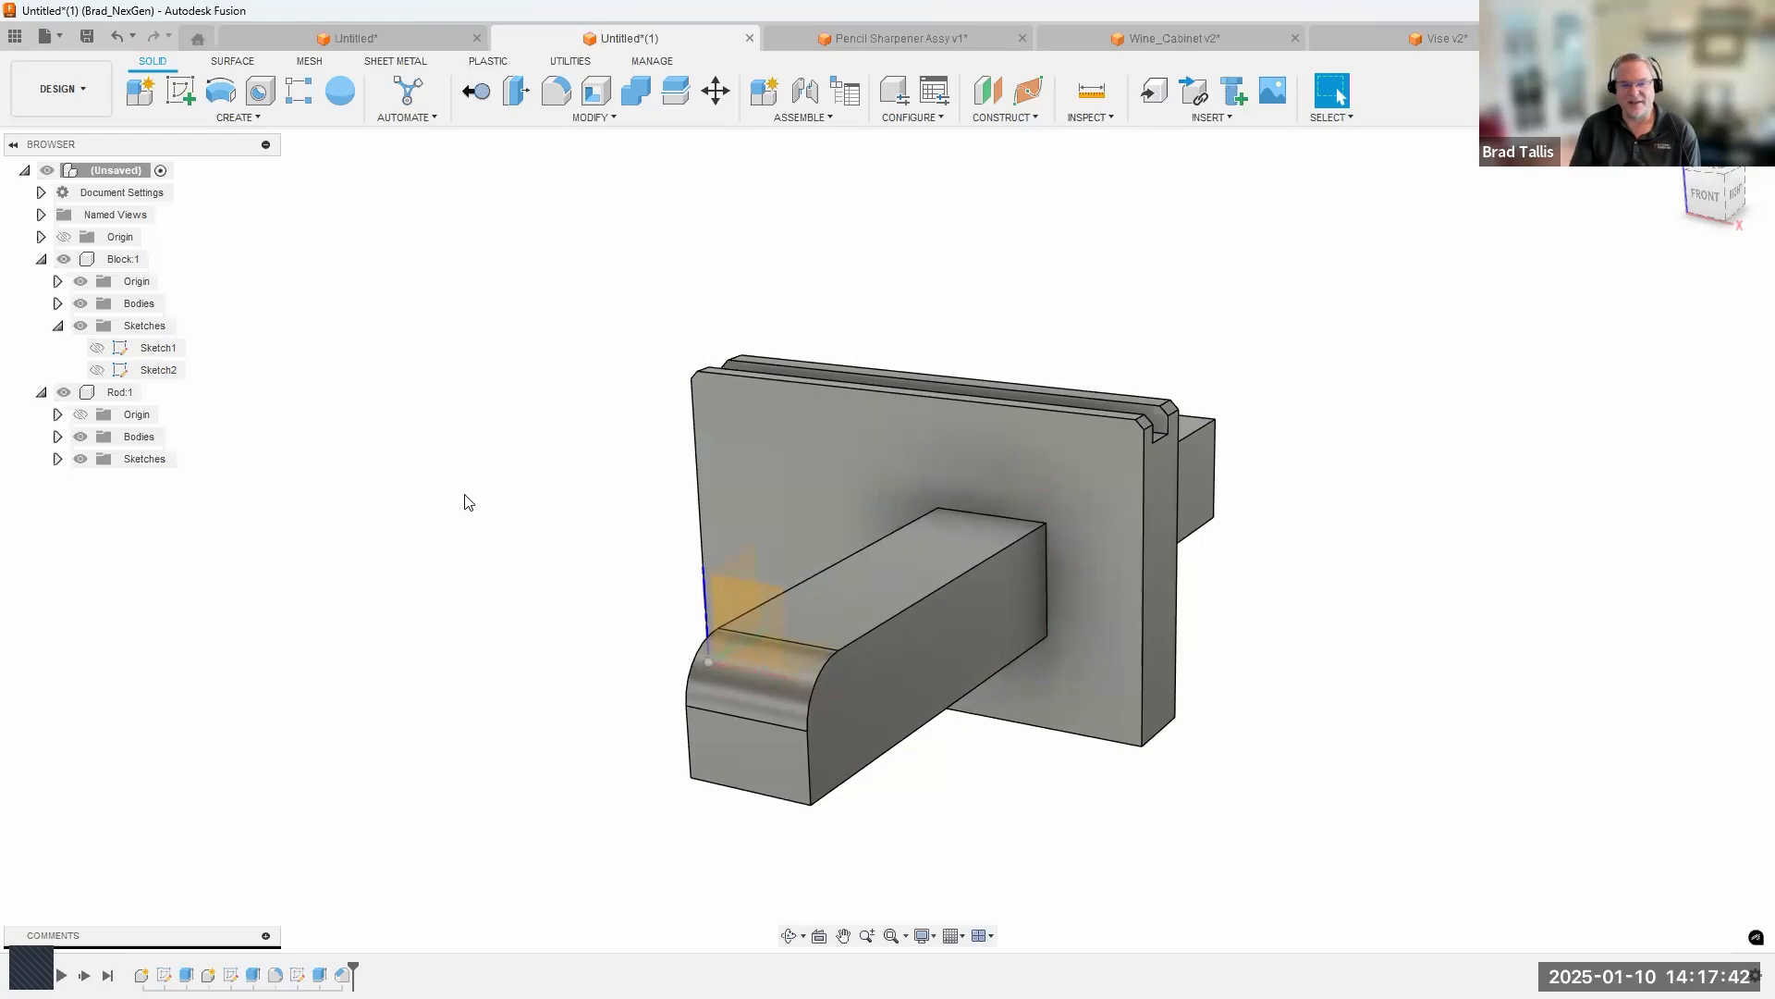
pyautogui.keyDown('shift'); pyautogui.moveTo(465, 495); pyautogui.dragTo(508, 479, button='middle'); pyautogui.keyUp('shift')
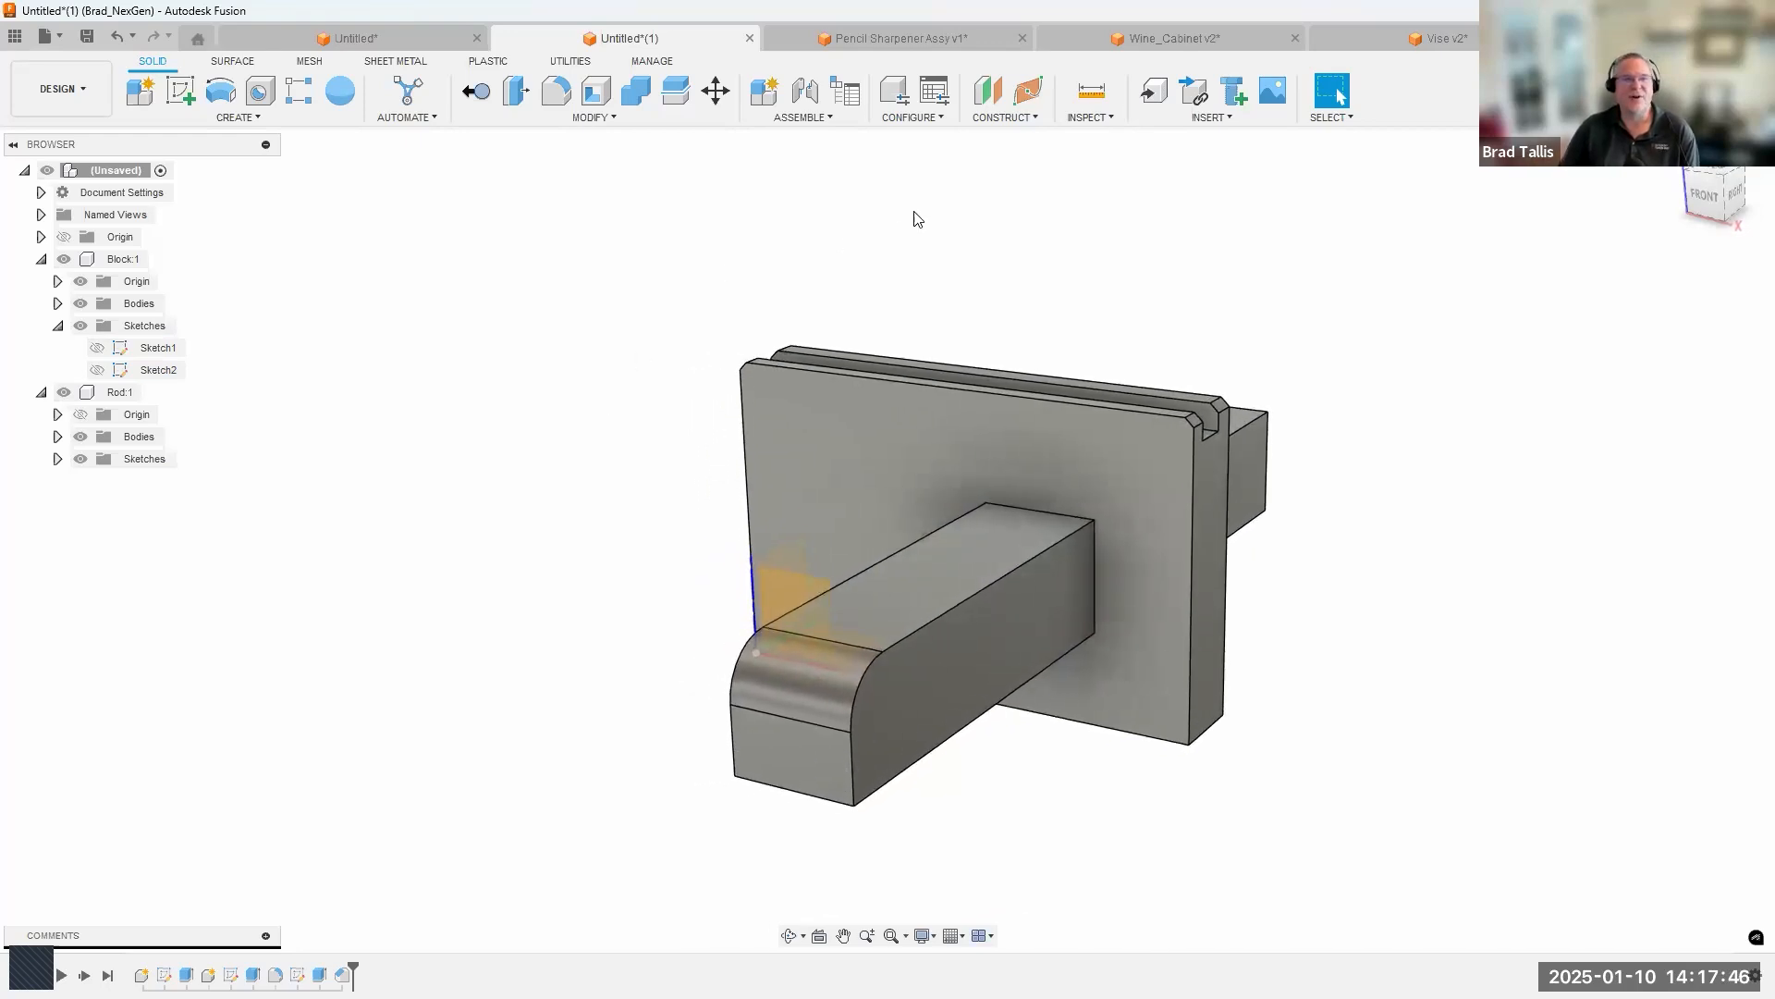
# Display component colors to compare the Block and Rod in the model, browser and timeline, and turn the colors off again.
pyautogui.click(1097, 124)
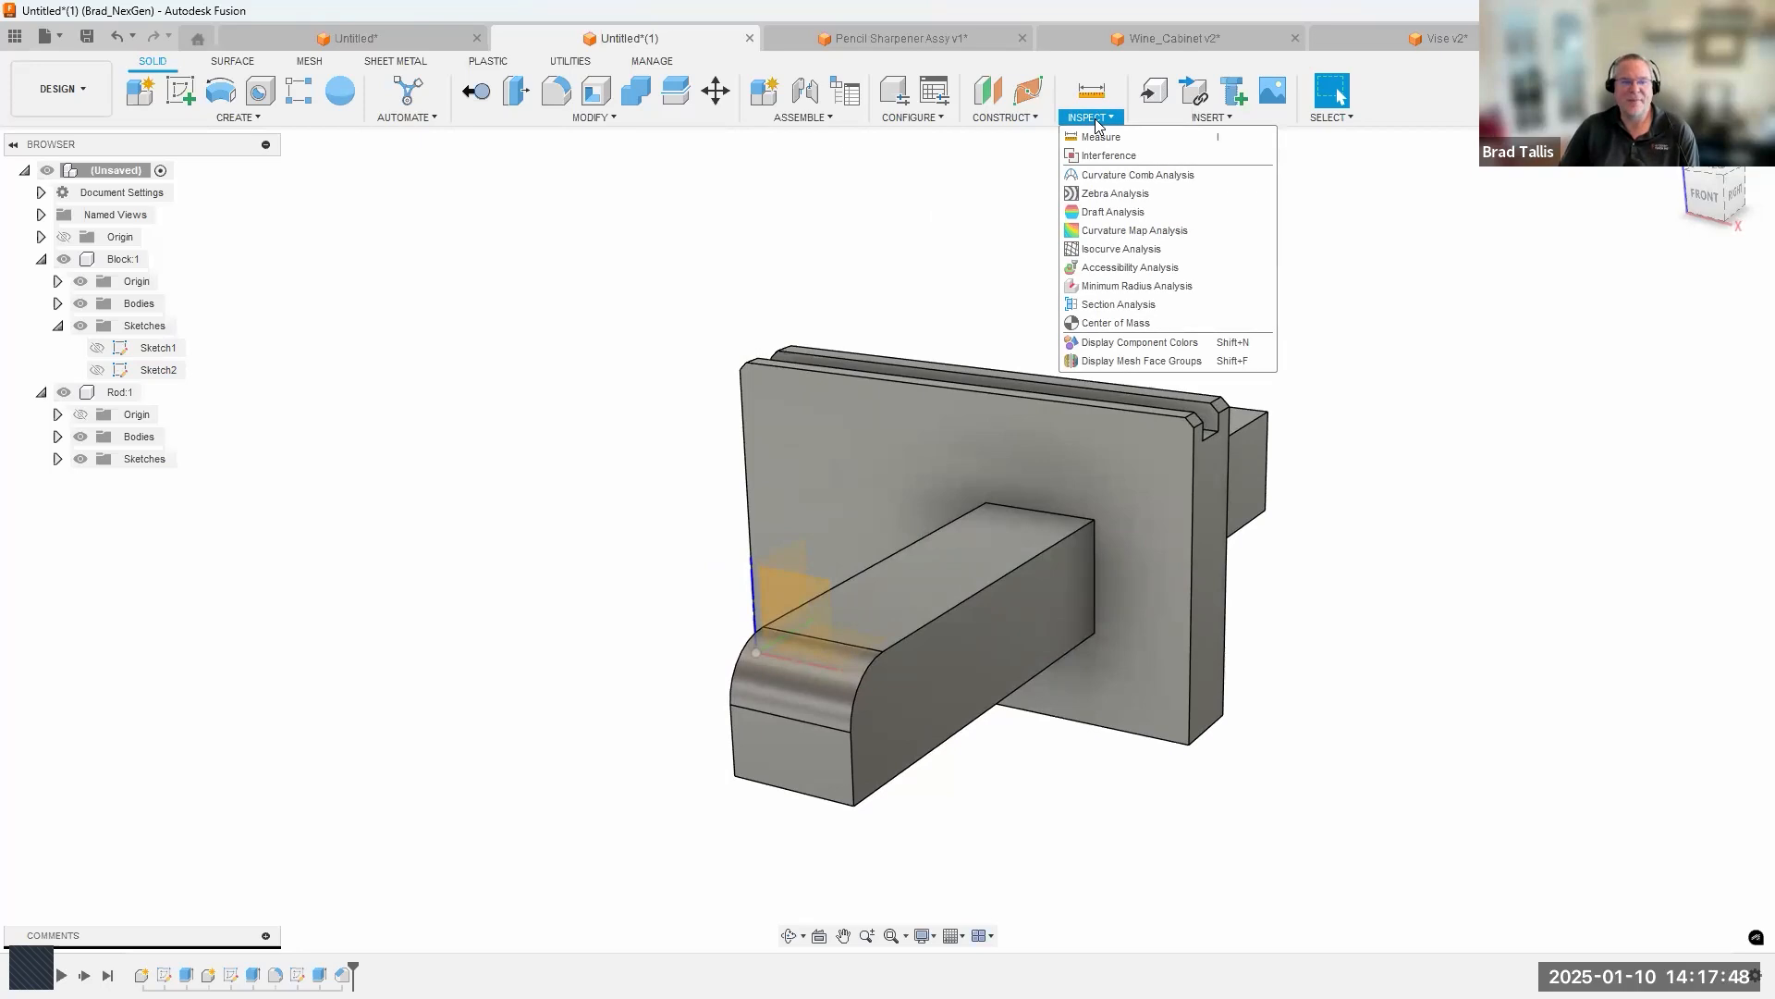
pyautogui.click(1128, 350)
pyautogui.keyDown('shift'); pyautogui.moveTo(487, 528); pyautogui.dragTo(698, 424, button='middle'); pyautogui.keyUp('shift')
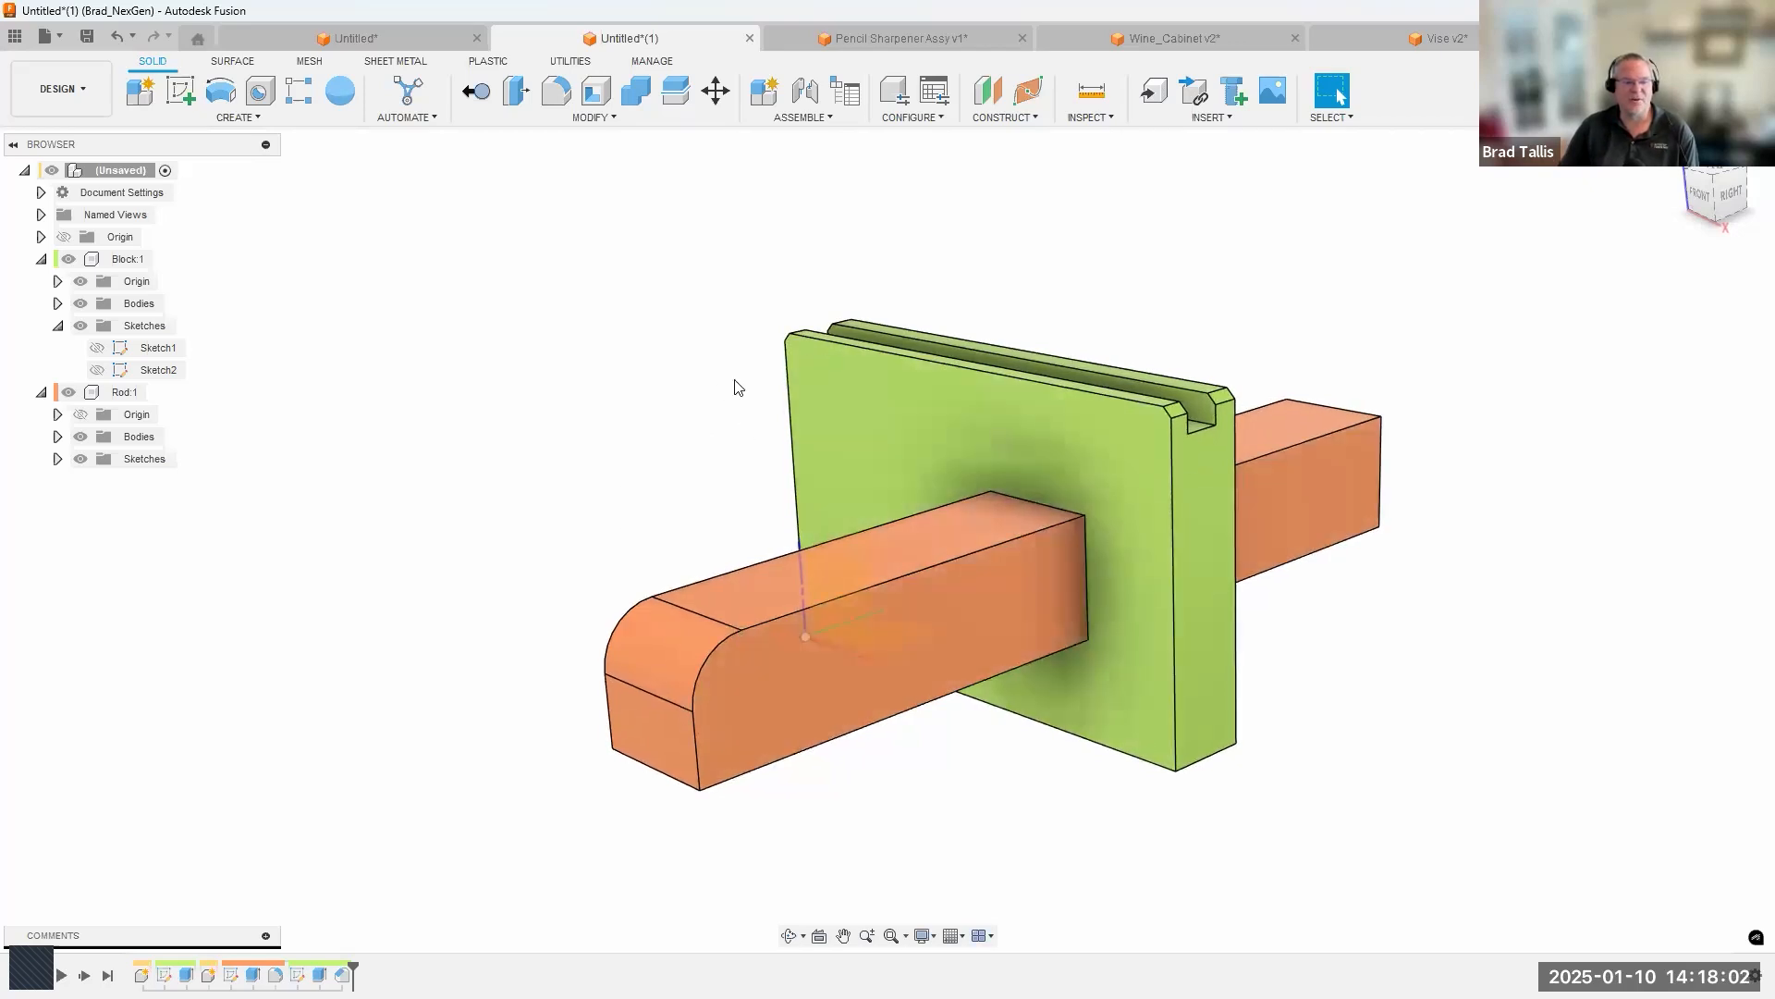
pyautogui.keyDown('shift'); pyautogui.moveTo(586, 436); pyautogui.dragTo(503, 473, button='middle'); pyautogui.keyUp('shift')
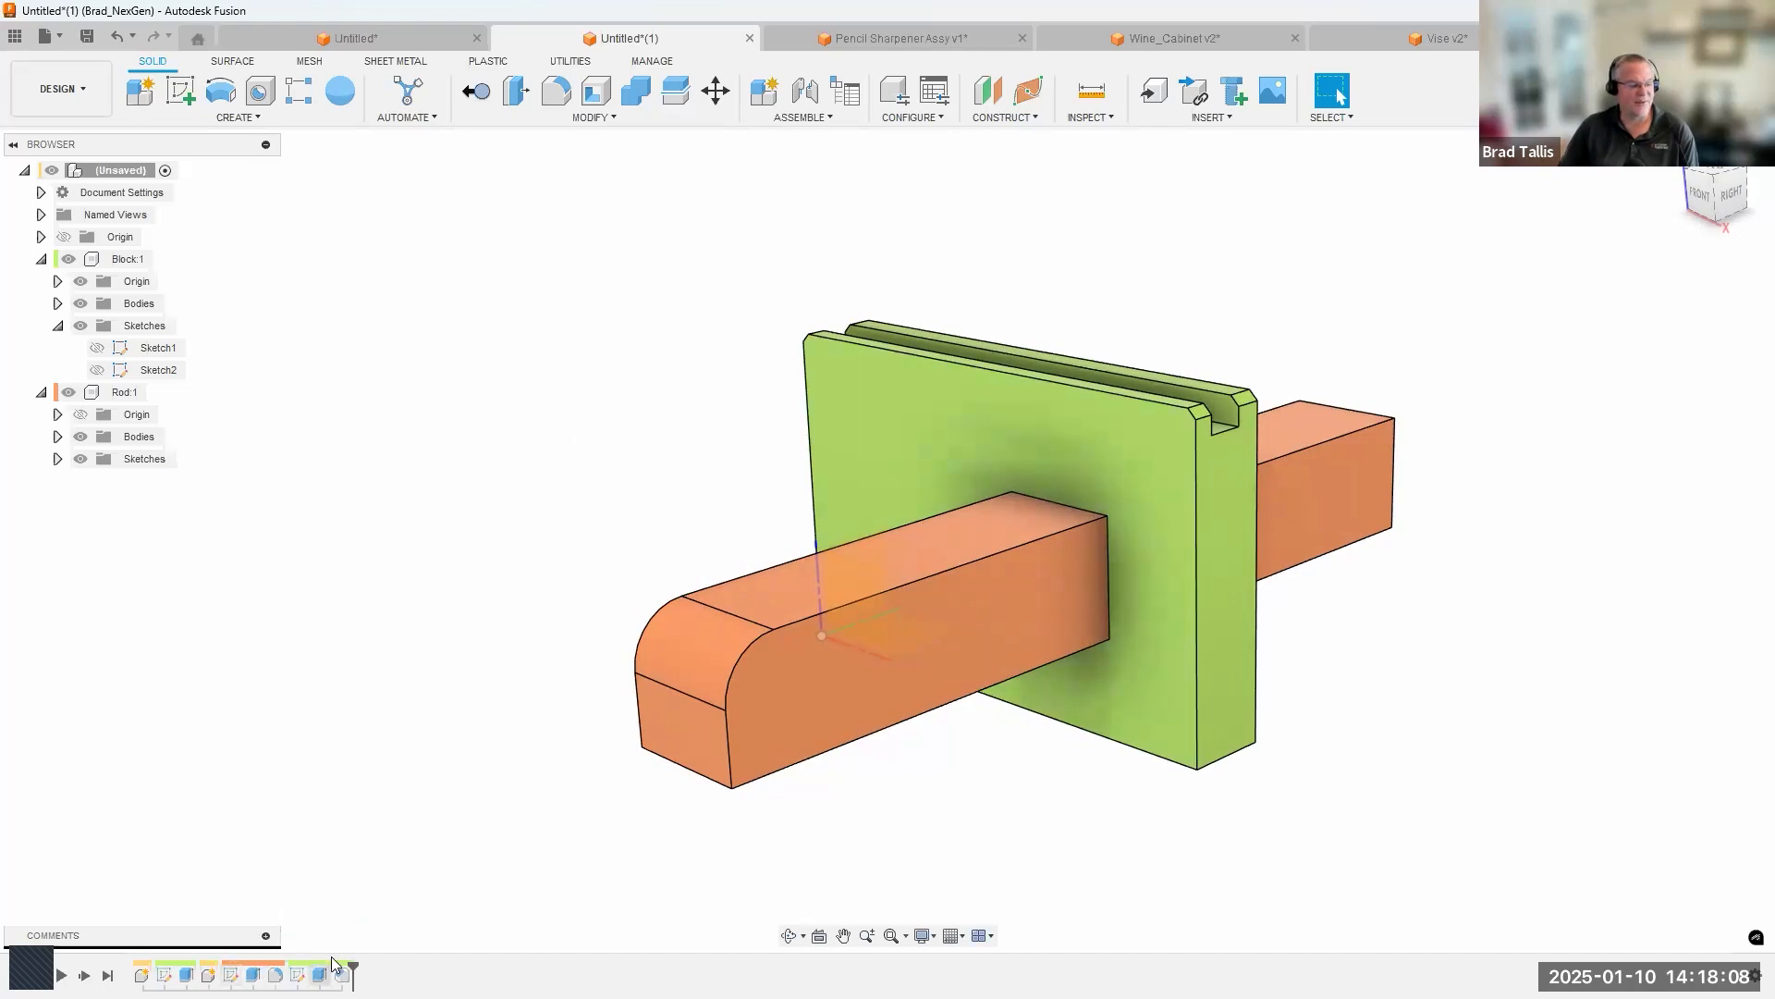
pyautogui.keyDown('shift'); pyautogui.moveTo(448, 601); pyautogui.dragTo(422, 690, button='middle'); pyautogui.keyUp('shift')
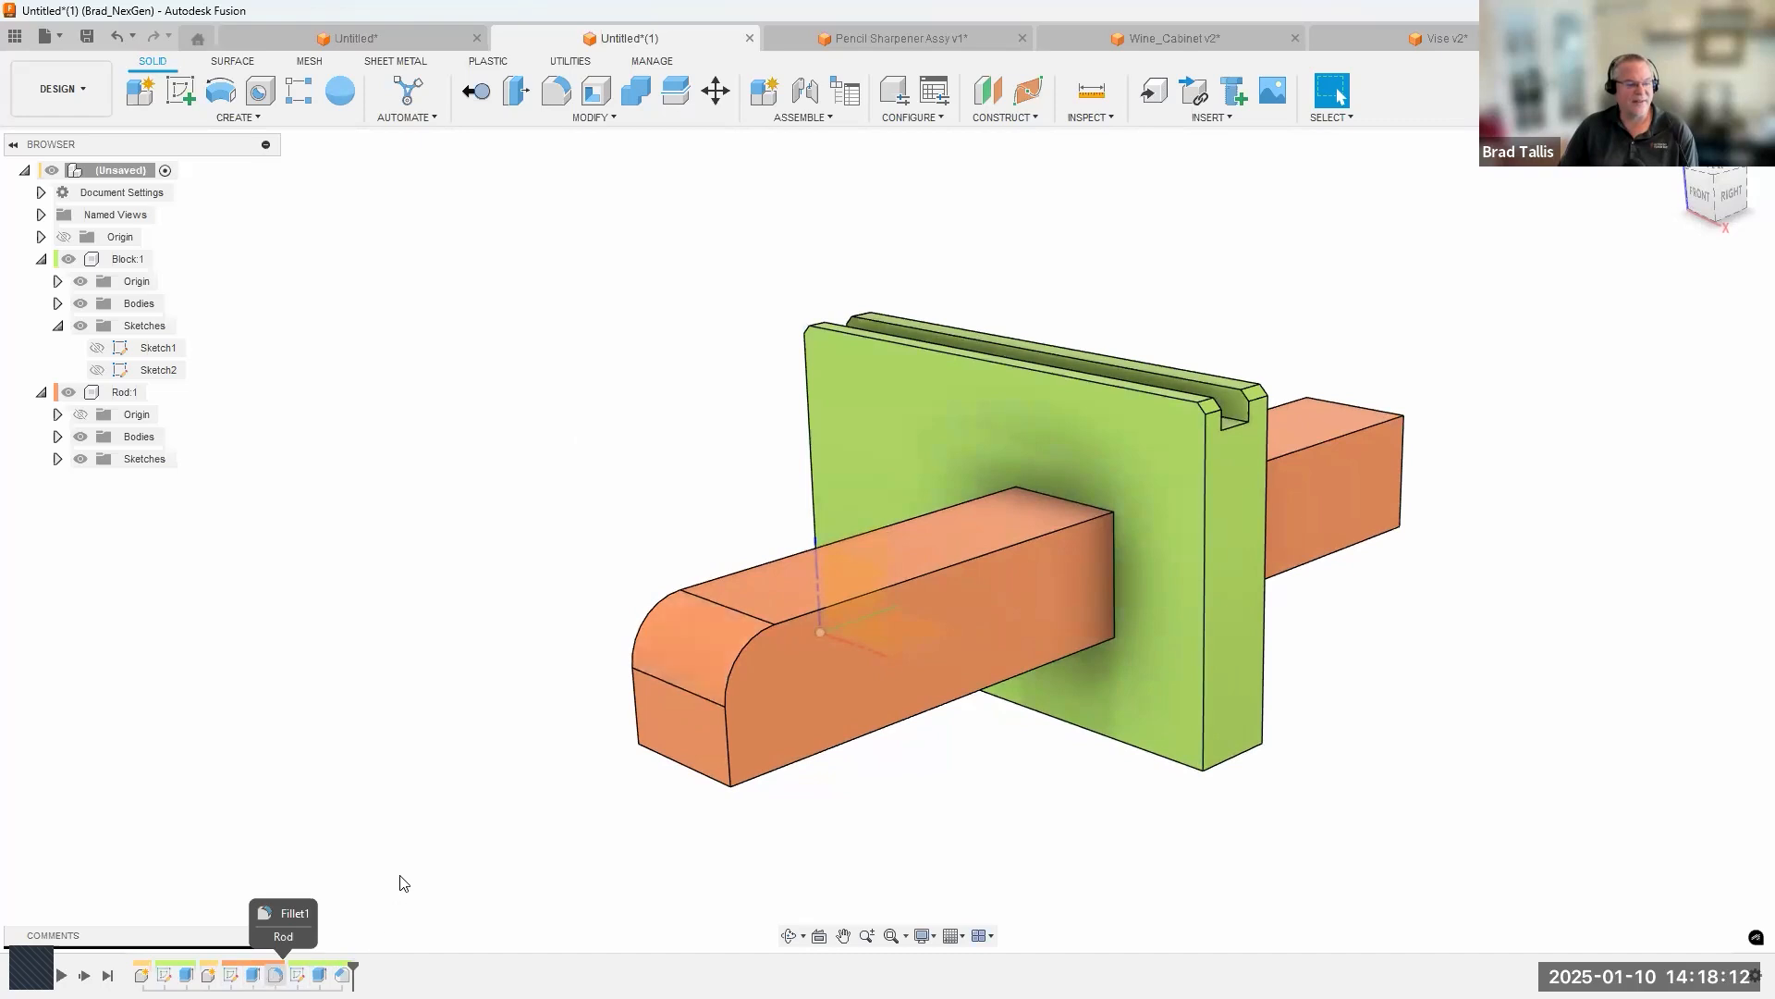
pyautogui.keyDown('shift'); pyautogui.moveTo(428, 820); pyautogui.dragTo(414, 821, button='middle'); pyautogui.keyUp('shift')
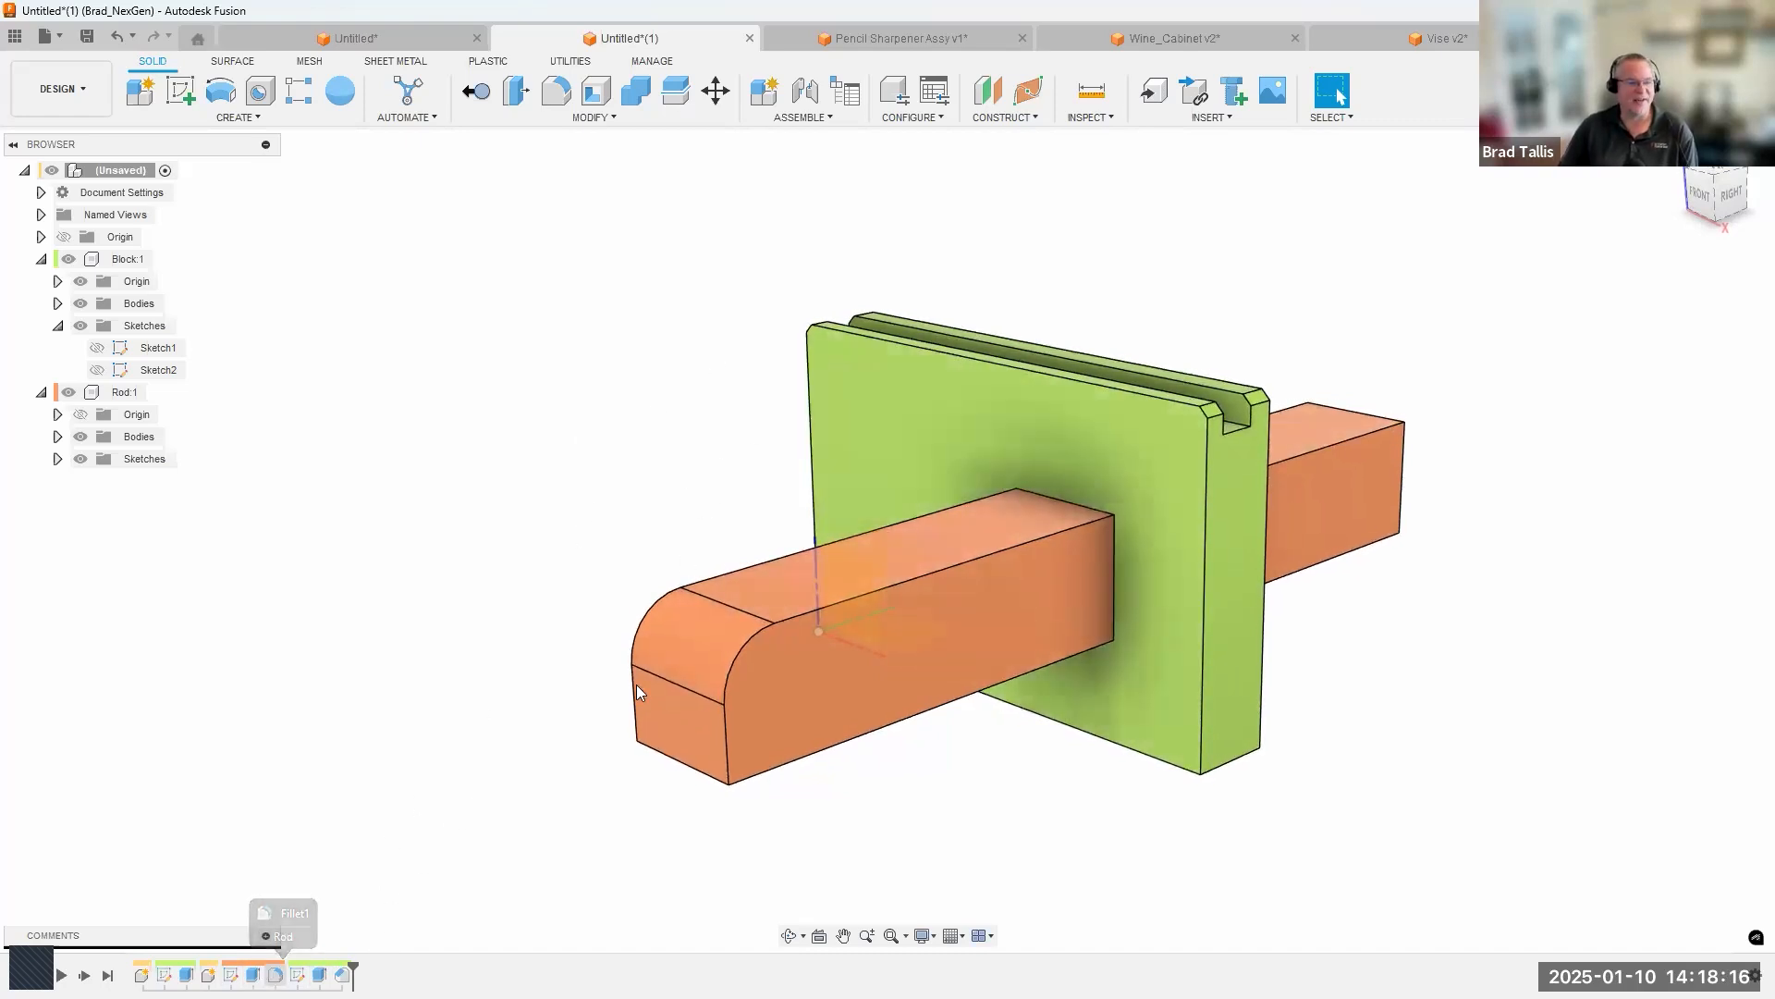
pyautogui.keyDown('shift'); pyautogui.moveTo(534, 635); pyautogui.dragTo(520, 604, button='middle'); pyautogui.keyUp('shift')
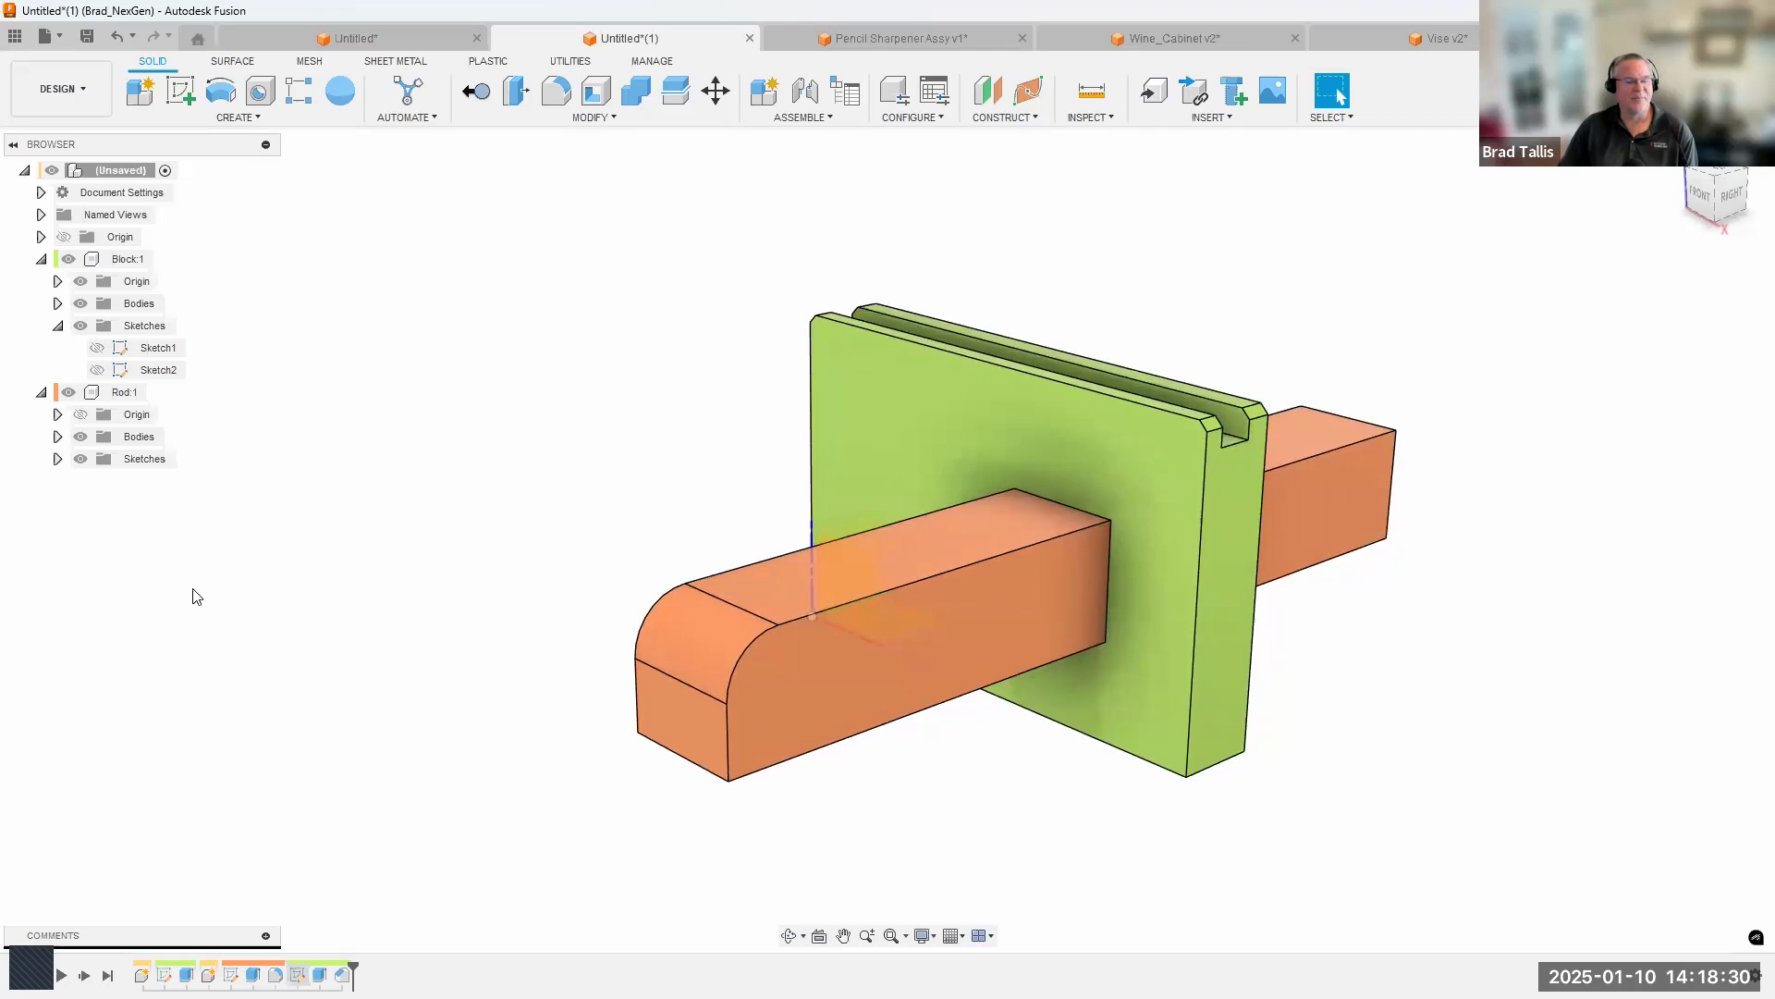
pyautogui.click(1084, 117)
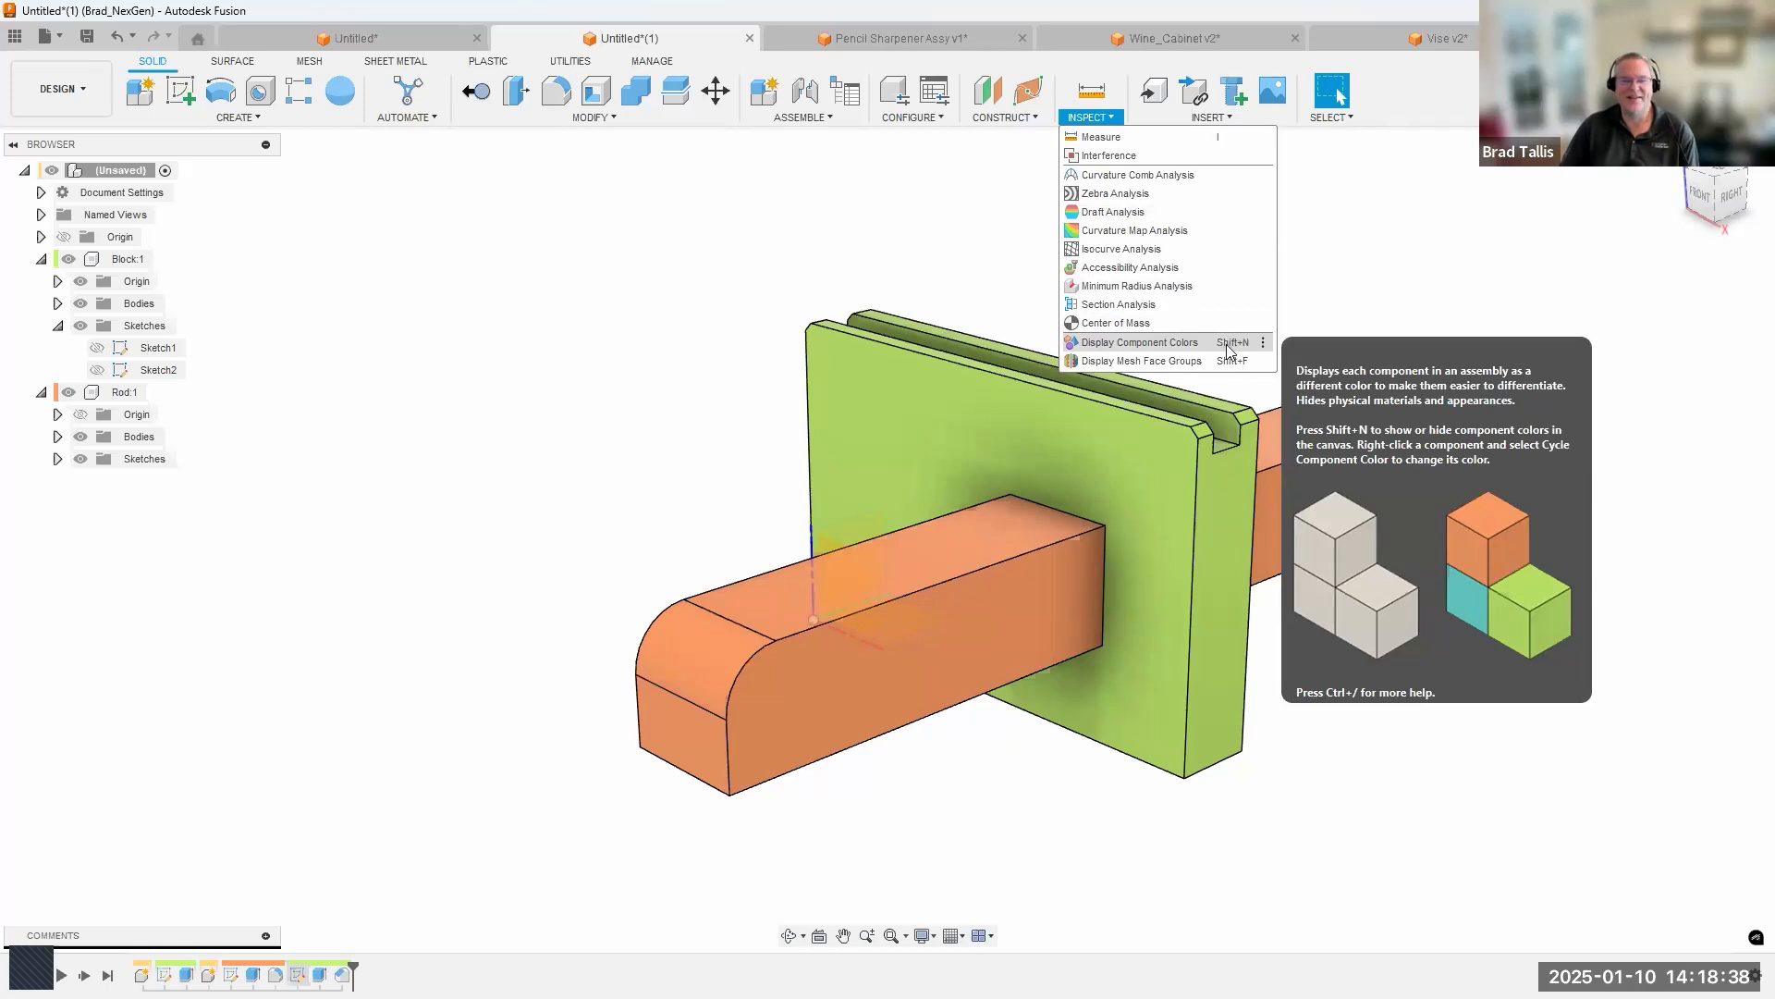
pyautogui.click(1196, 343)
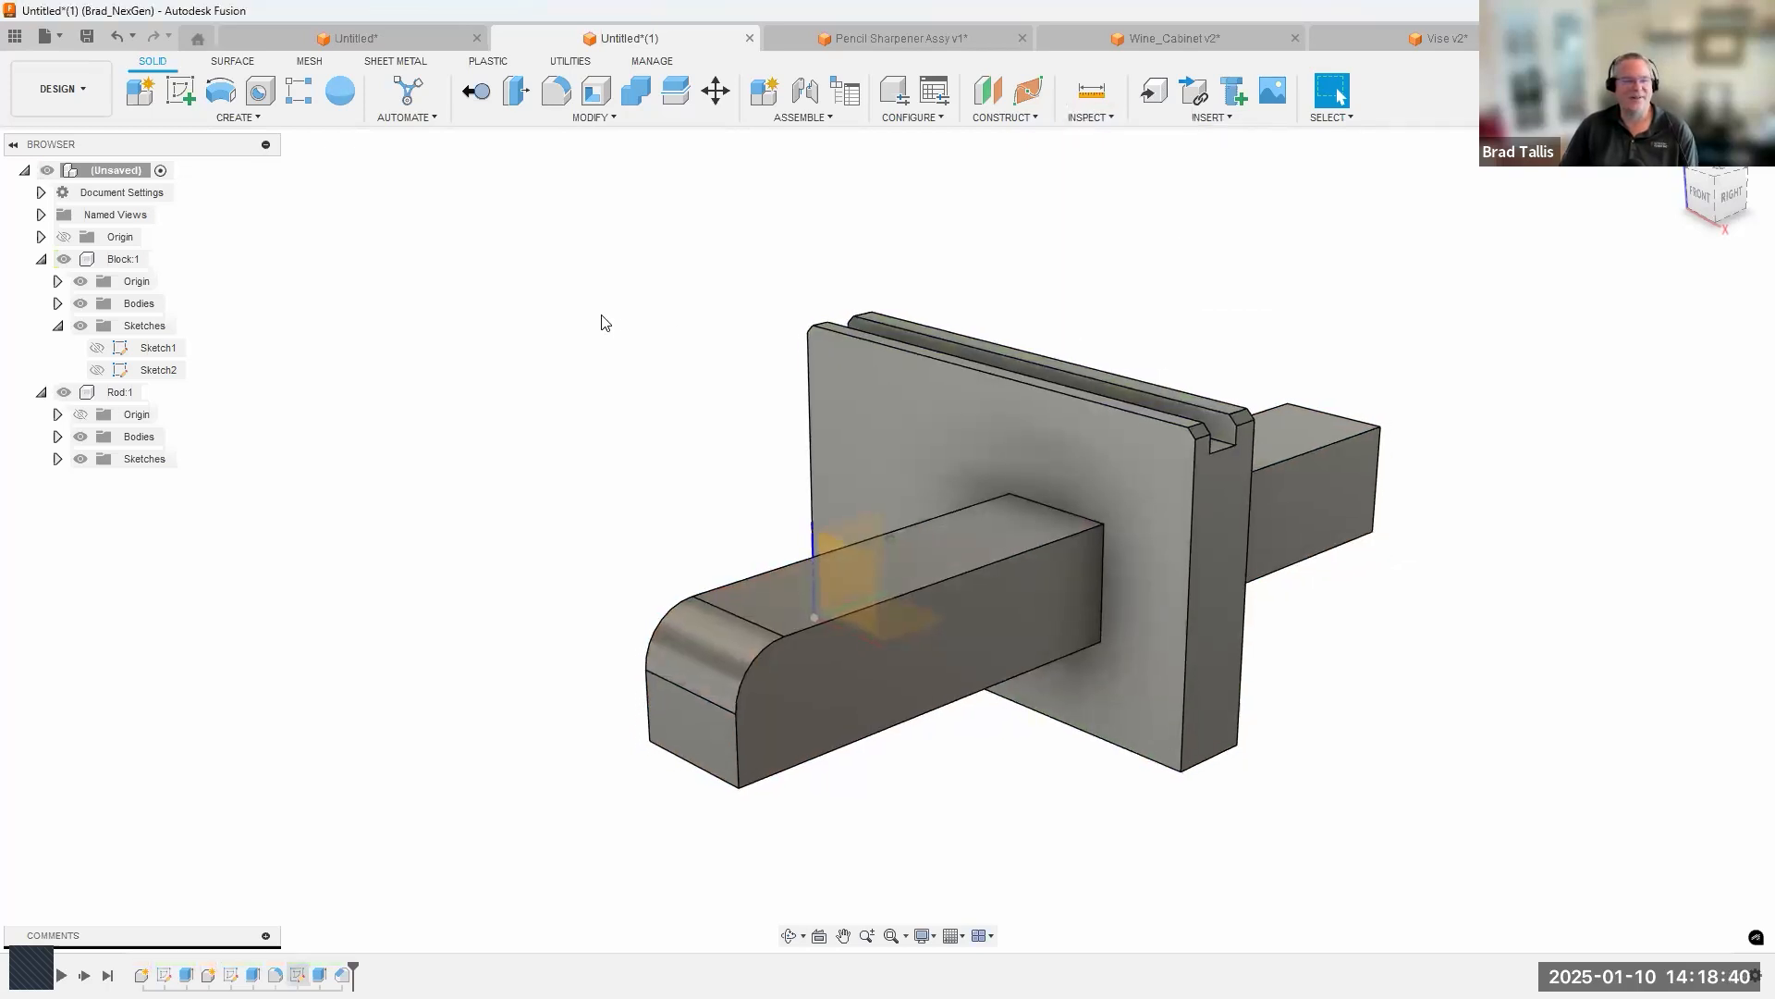
pyautogui.doubleClick(123, 260)
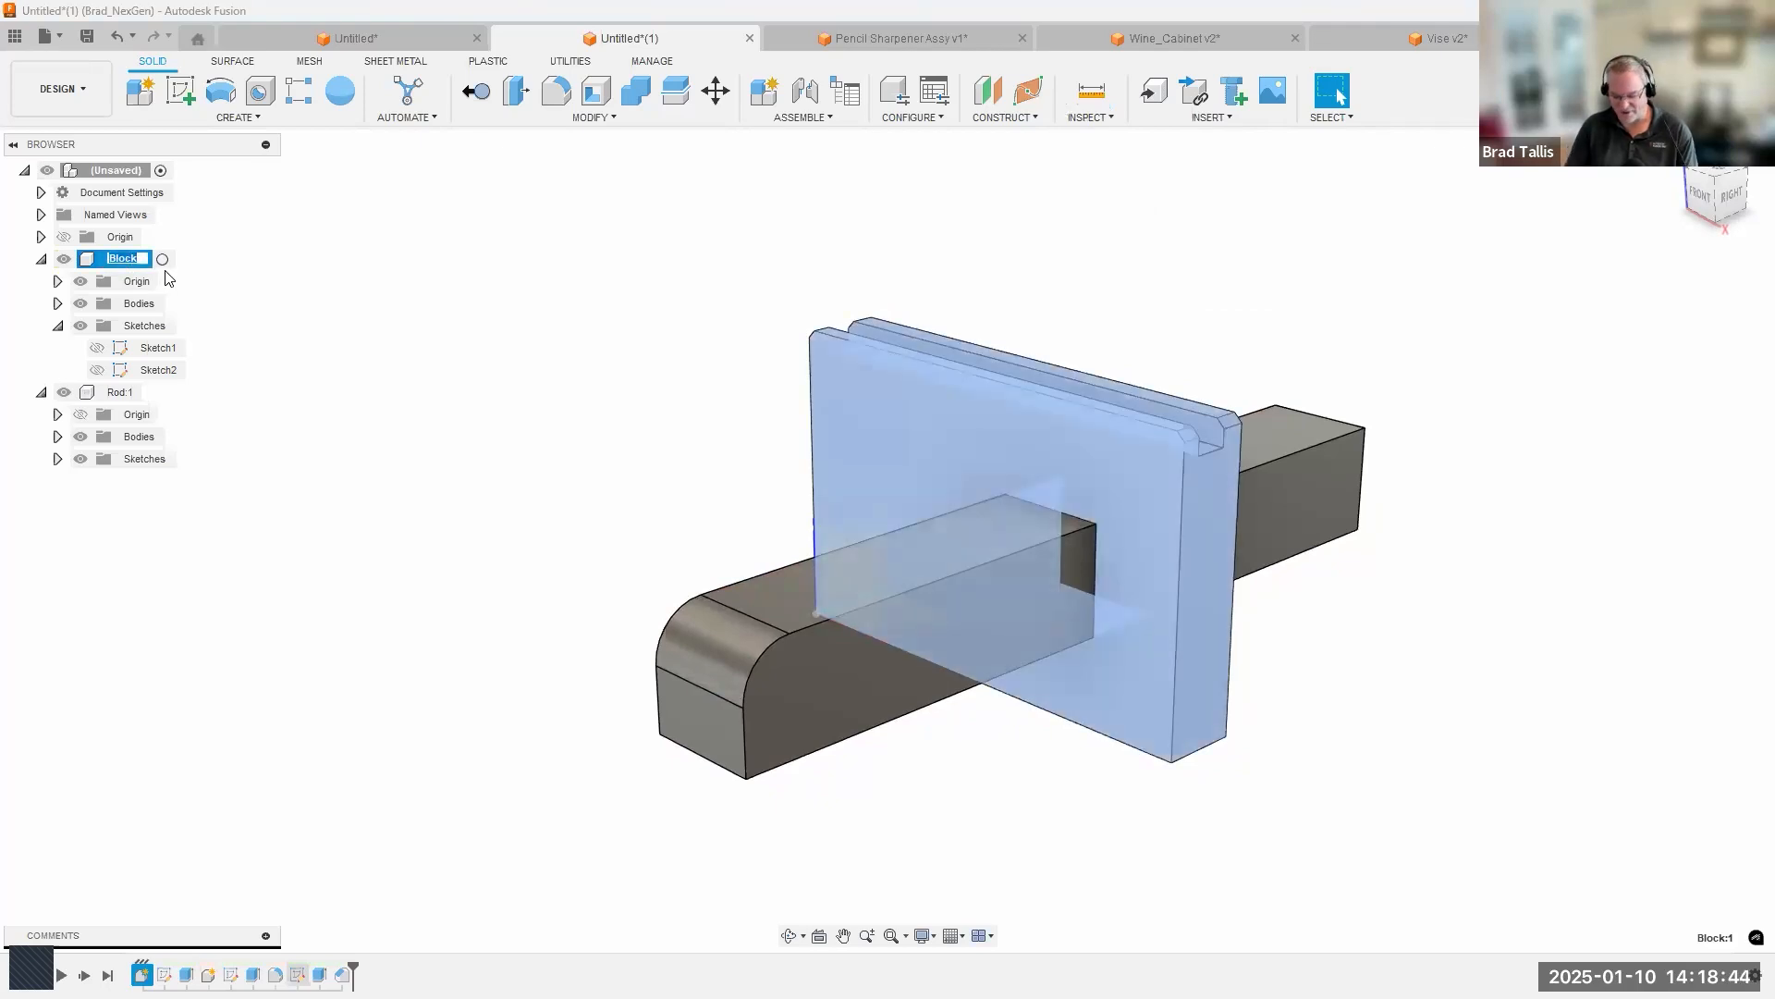
pyautogui.write('Th')
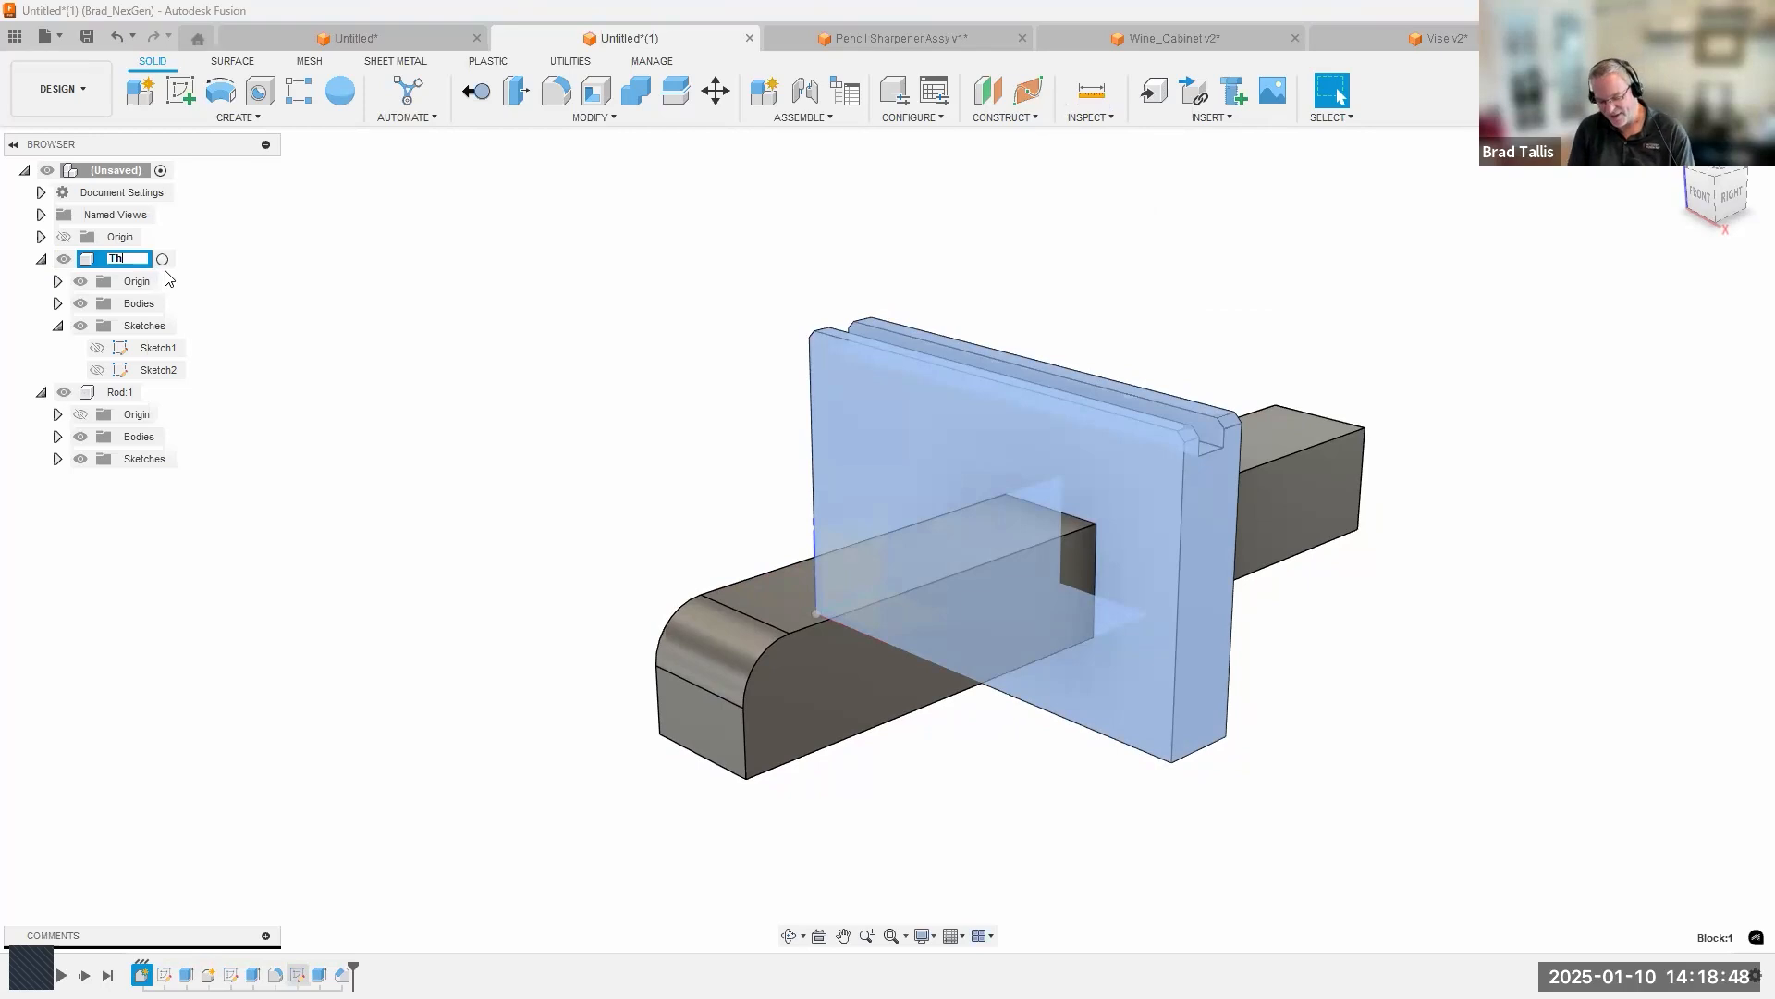
pyautogui.press('Escape')
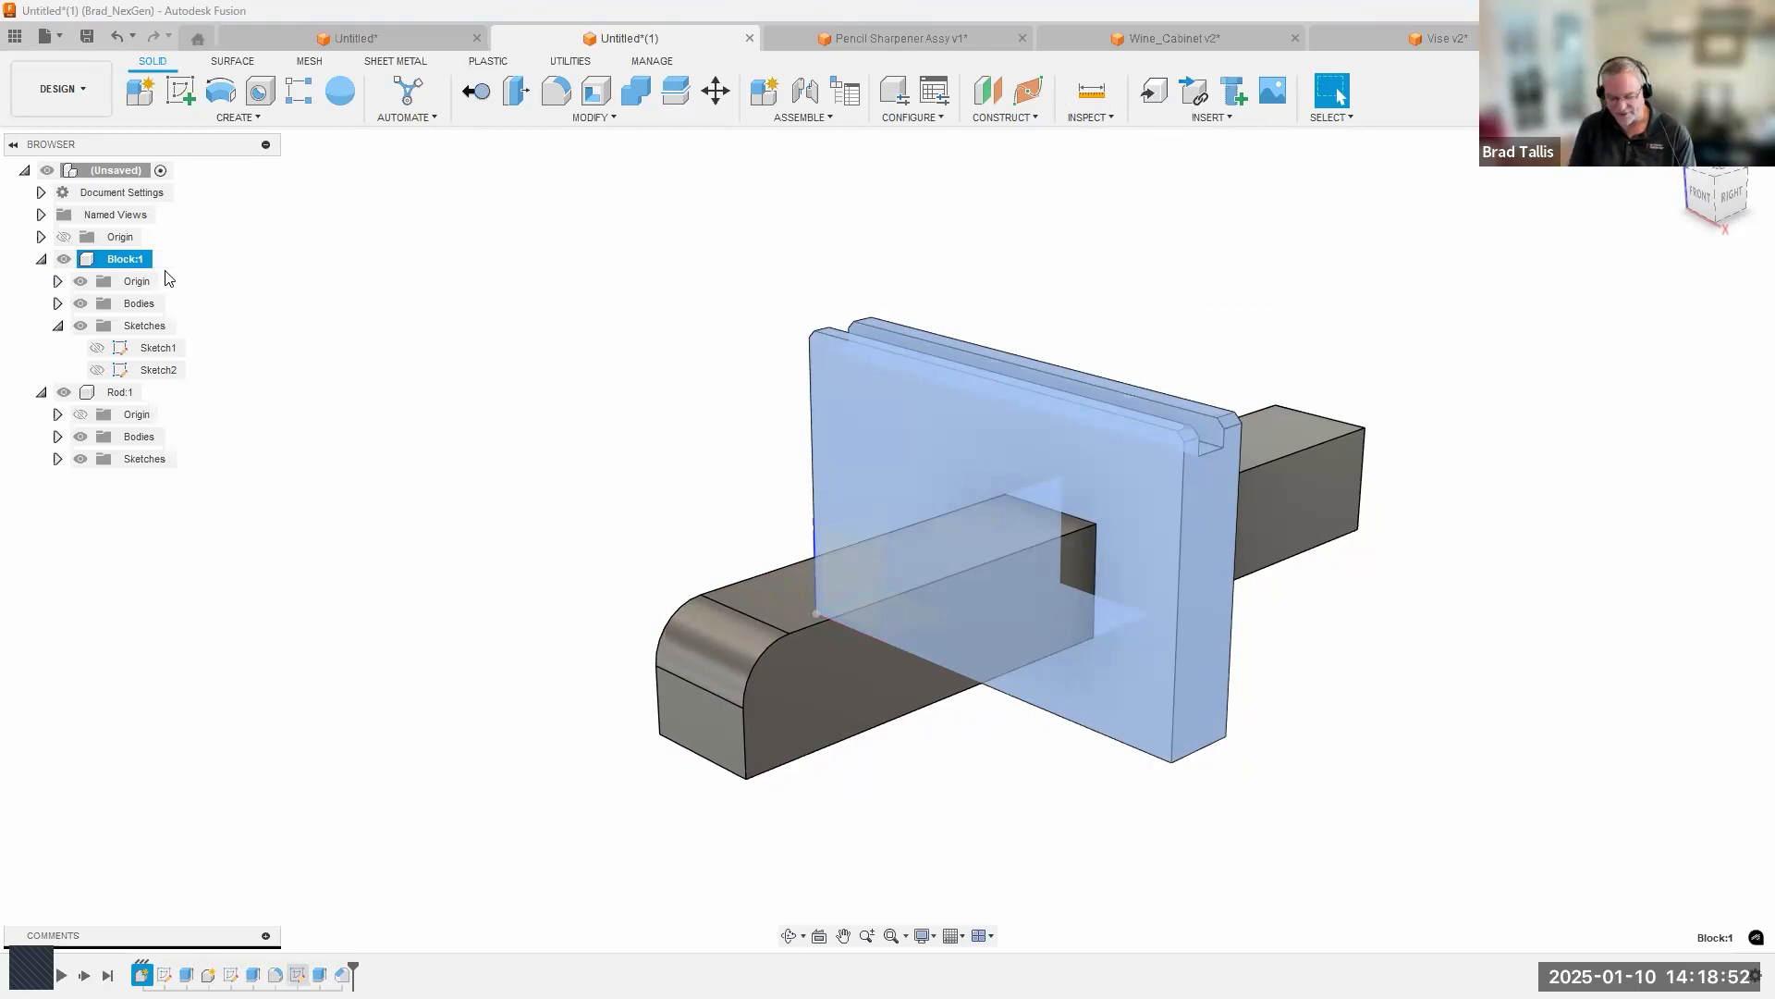
# Toggle the component color display on and back off once more.
pyautogui.hotkey('shift', 'n')
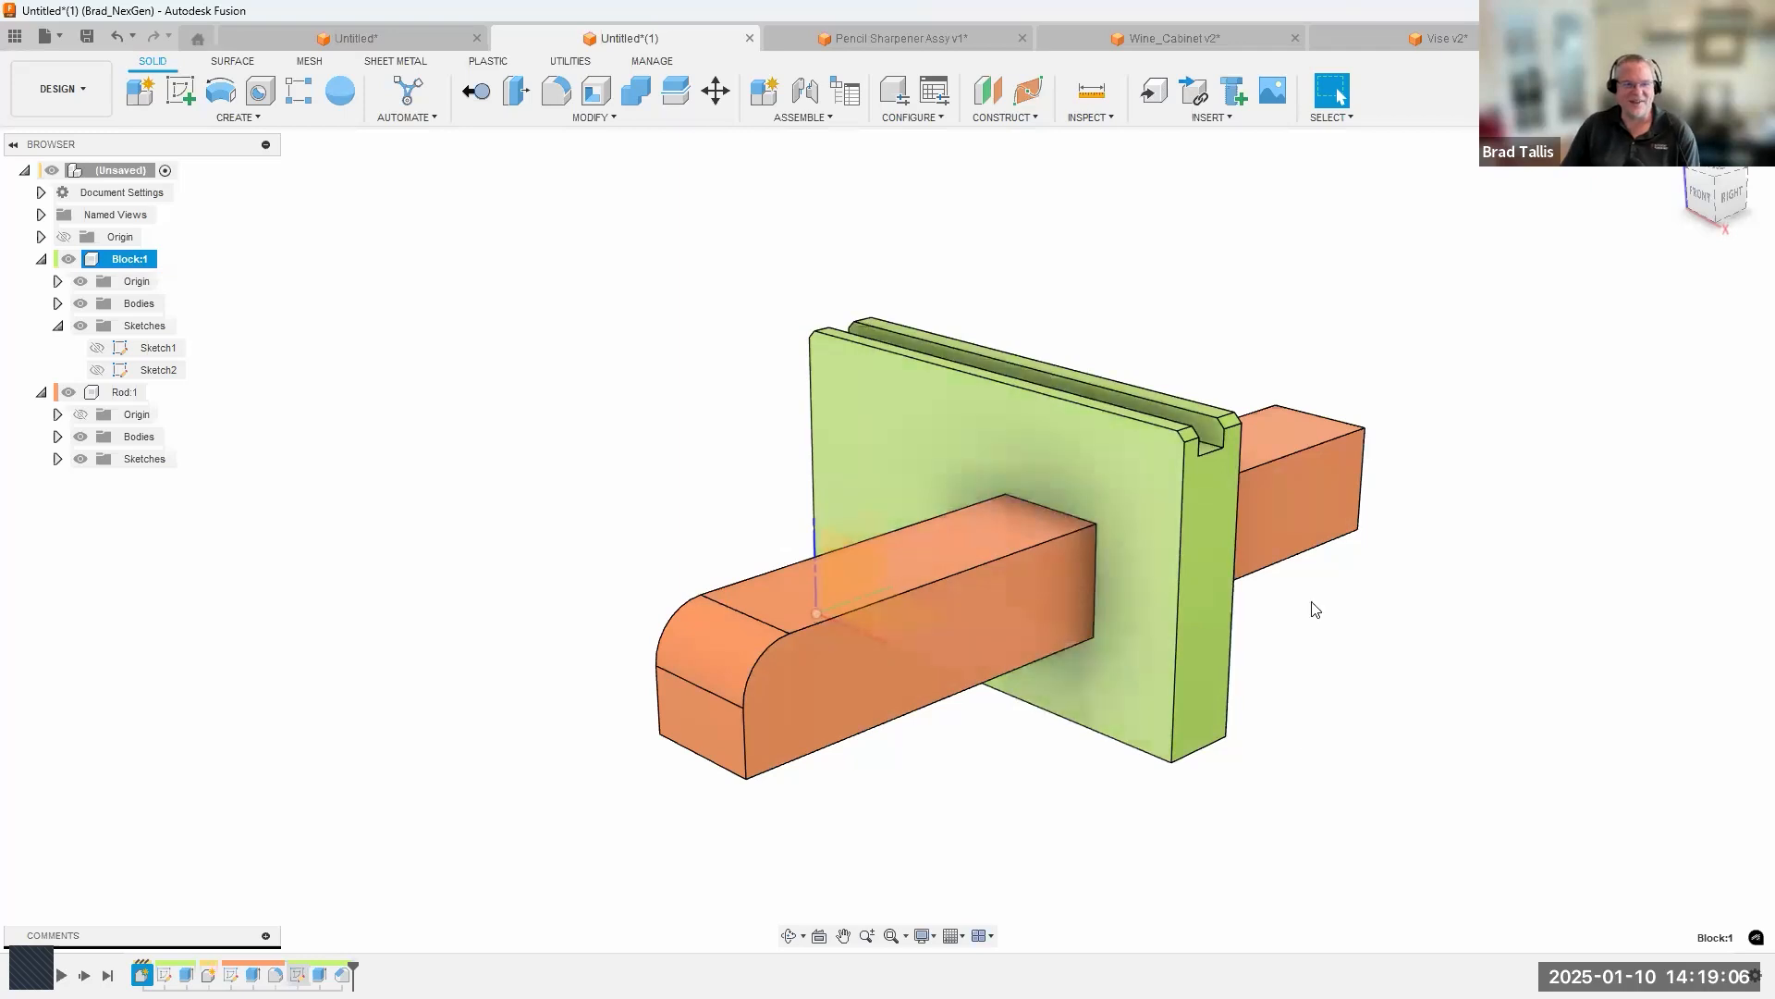
pyautogui.click(1089, 119)
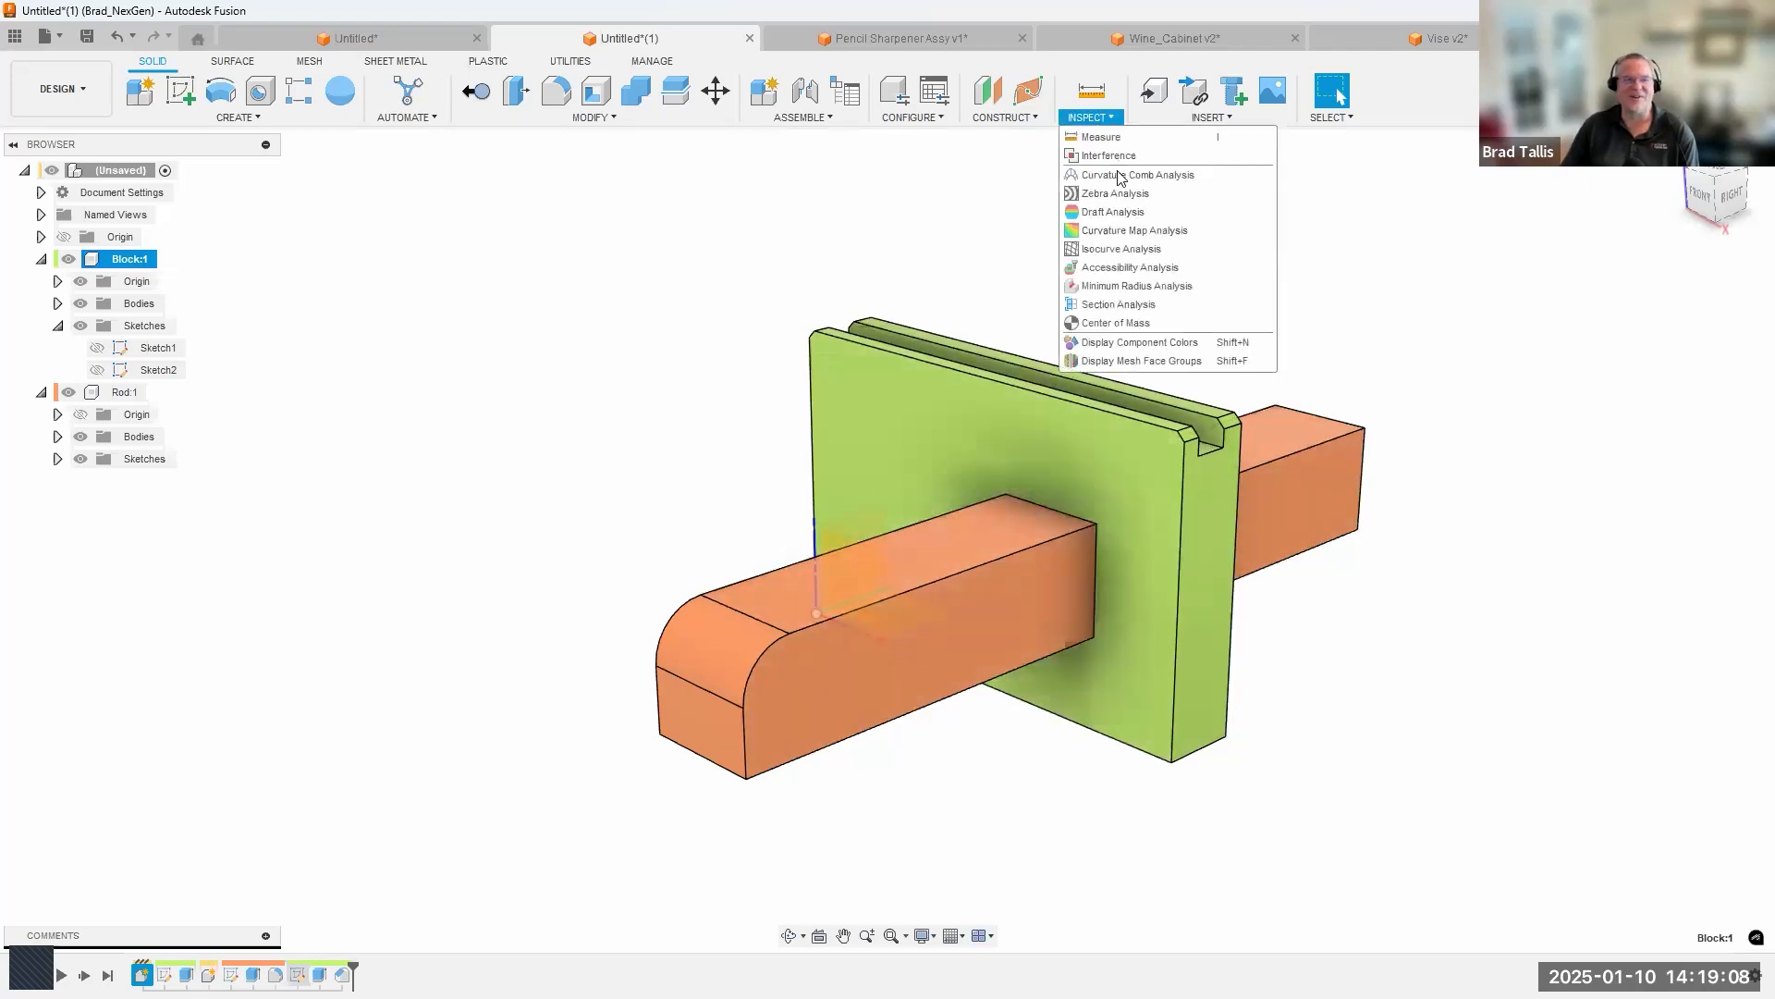
pyautogui.click(1201, 344)
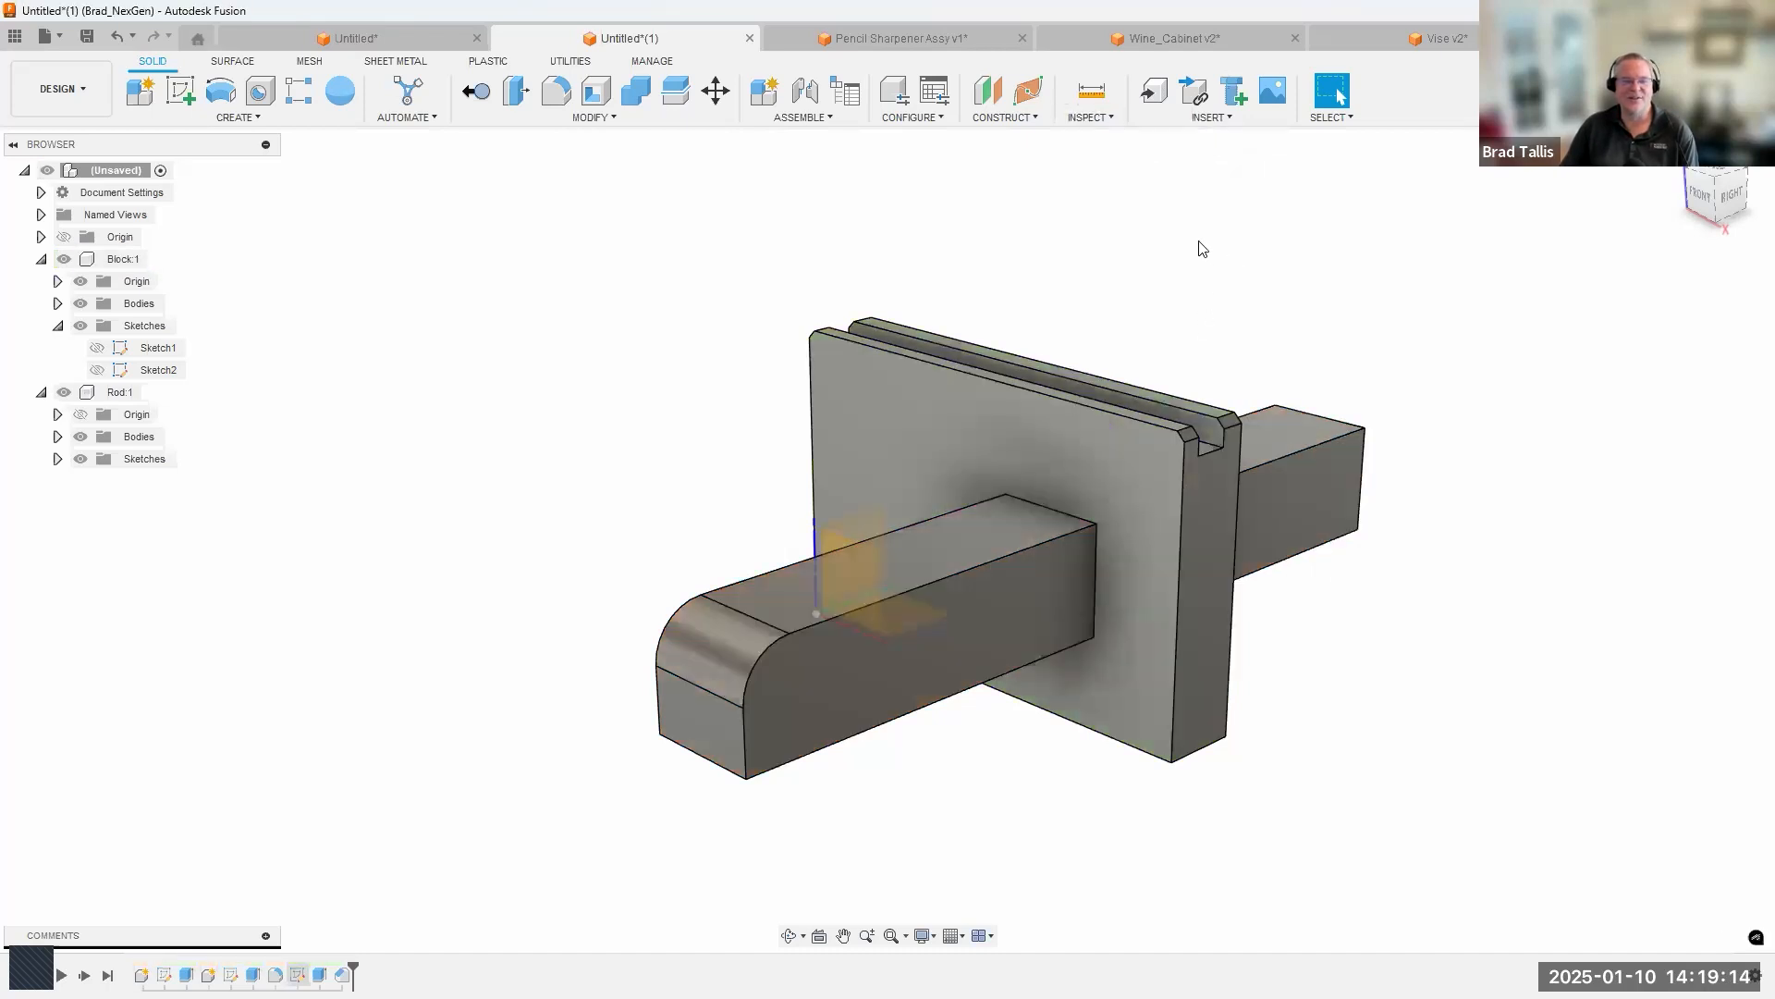
pyautogui.keyDown('shift'); pyautogui.moveTo(1146, 243); pyautogui.dragTo(785, 369, button='middle'); pyautogui.keyUp('shift')
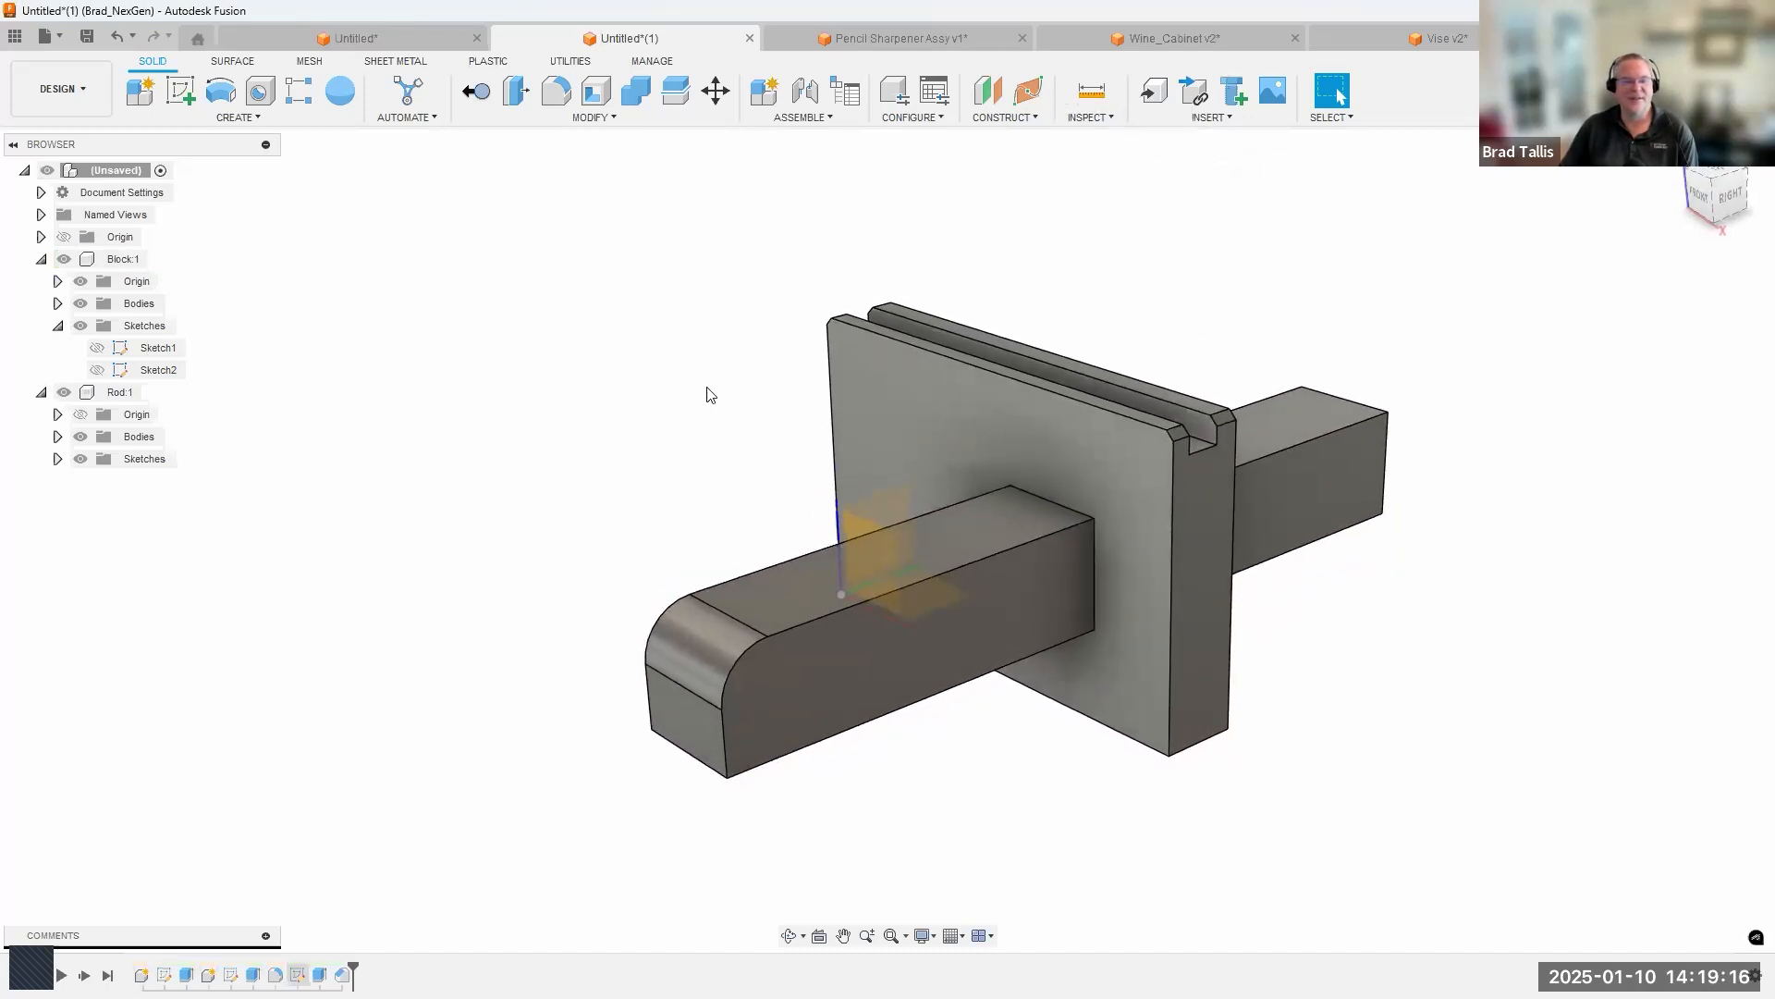
# Switch to the Pencil Sharpener Assy v1 design and examine its full timeline from start to end.
pyautogui.click(860, 39)
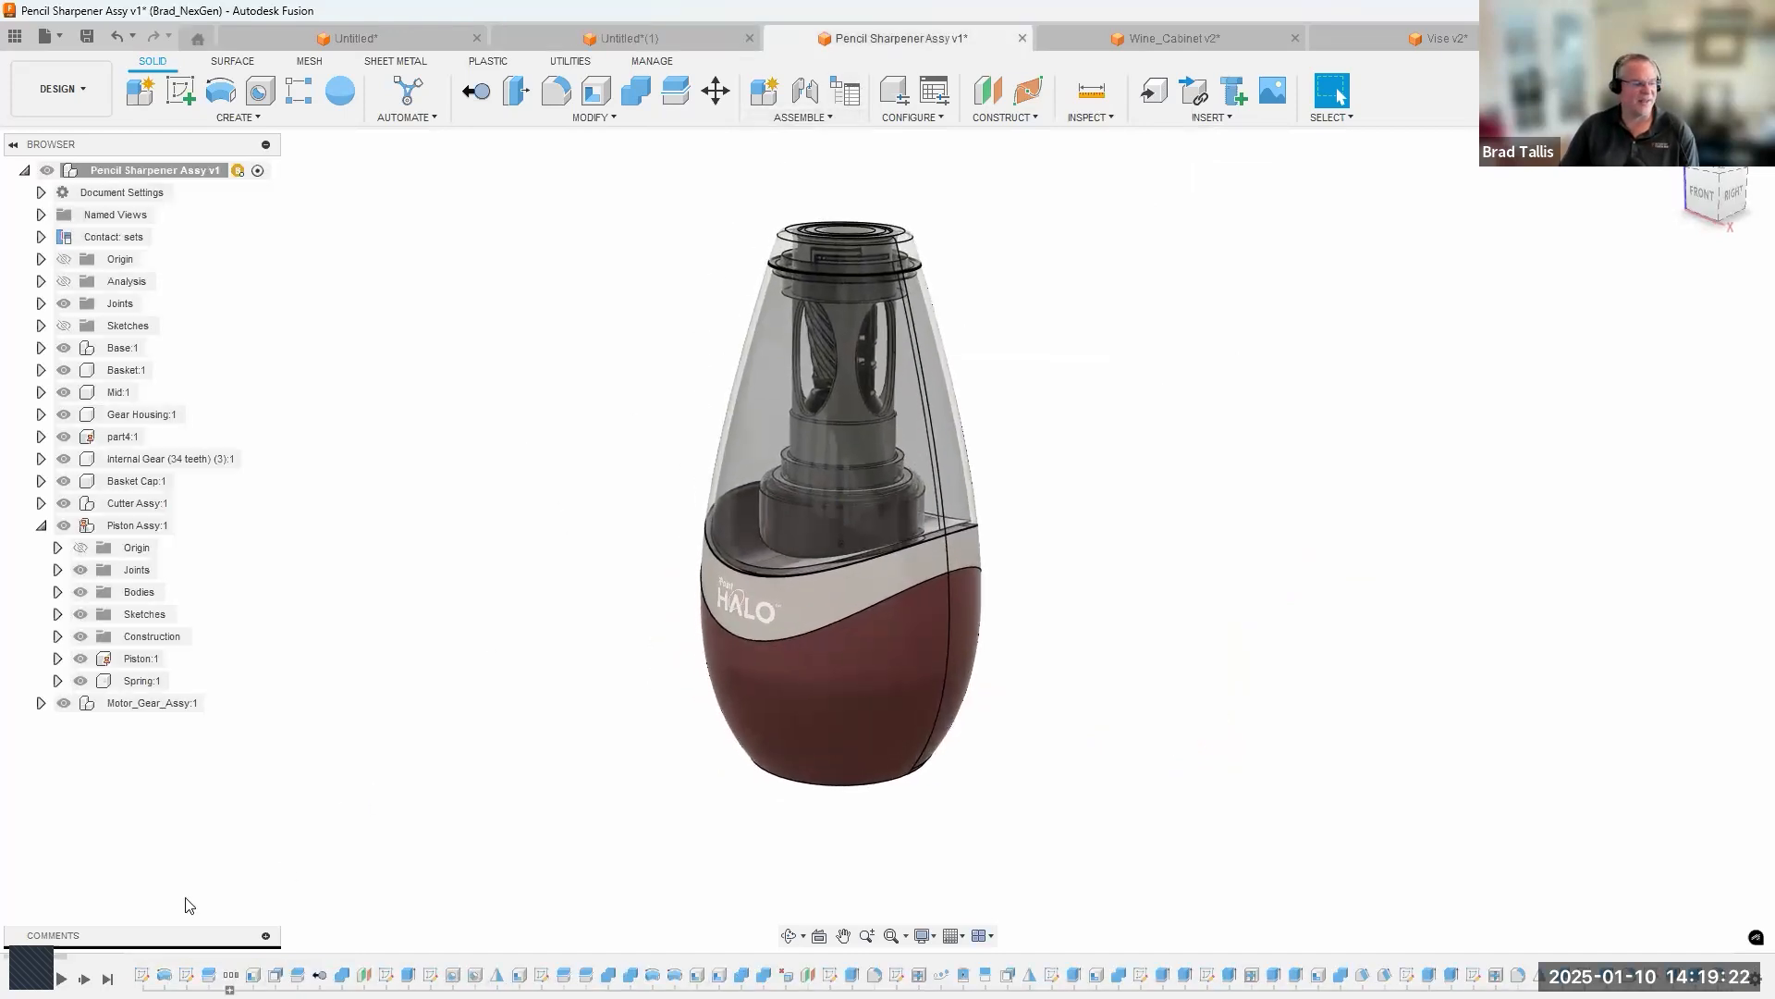
pyautogui.moveTo(78, 962); pyautogui.dragTo(186, 962)
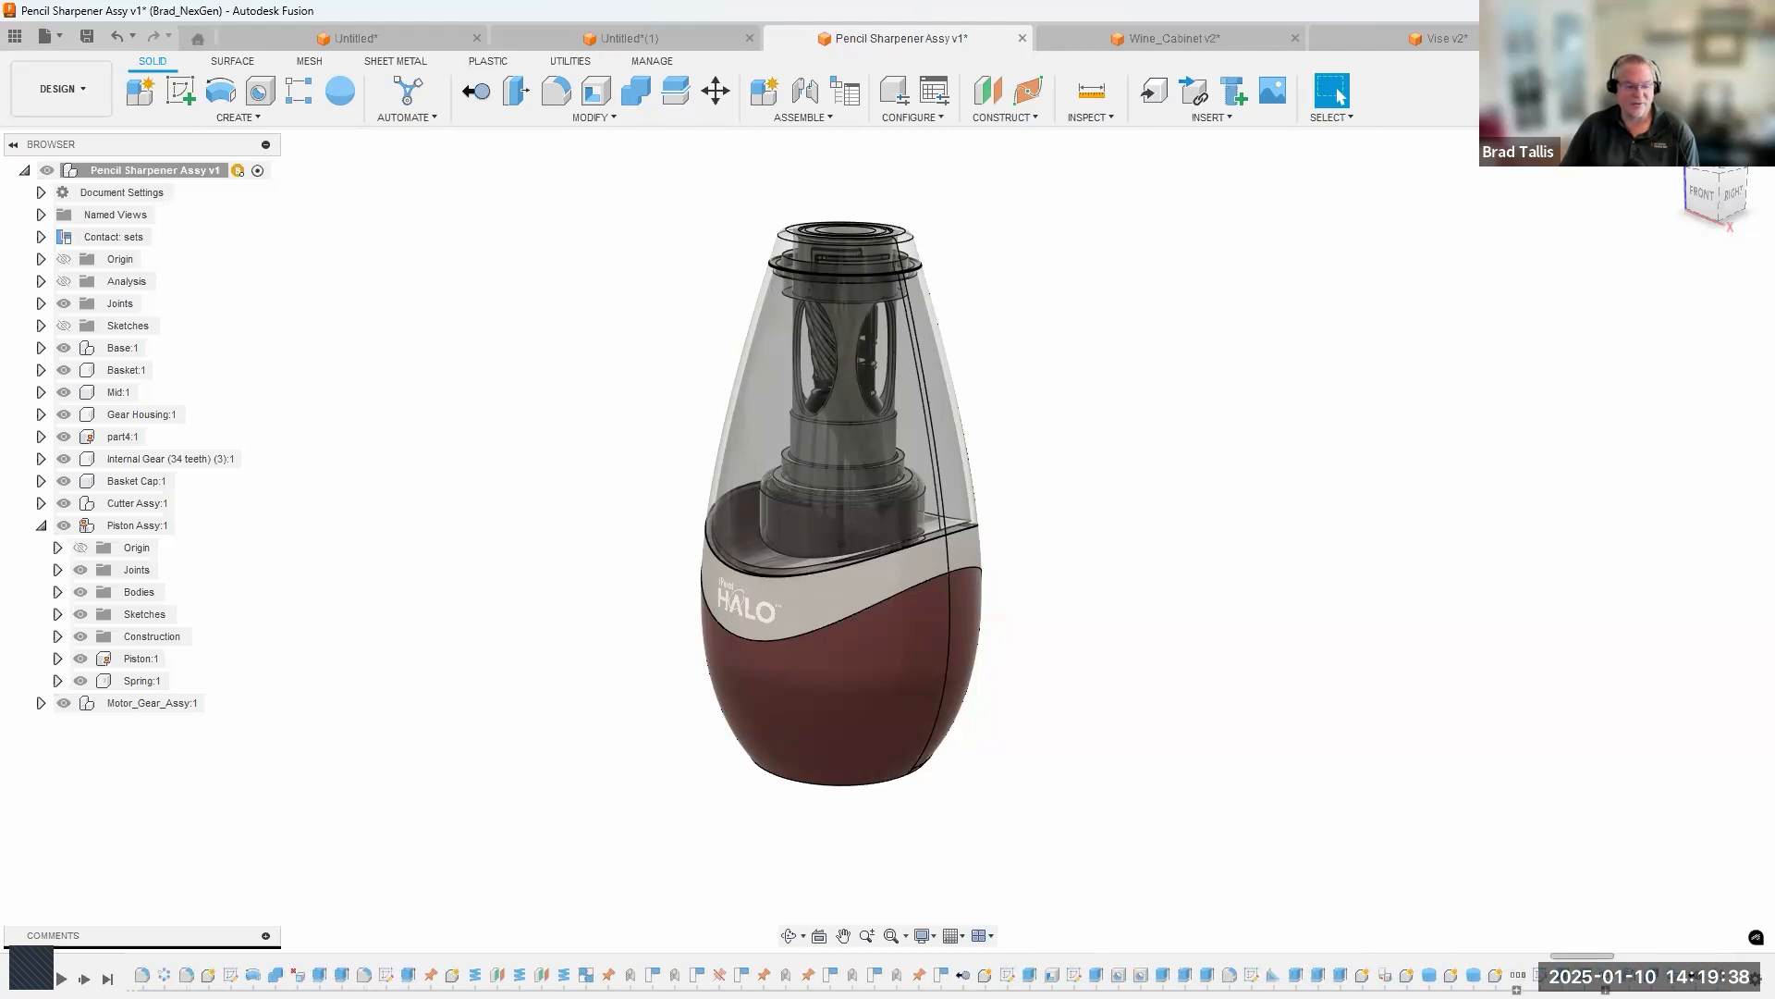
pyautogui.moveTo(519, 962); pyautogui.dragTo(340, 948)
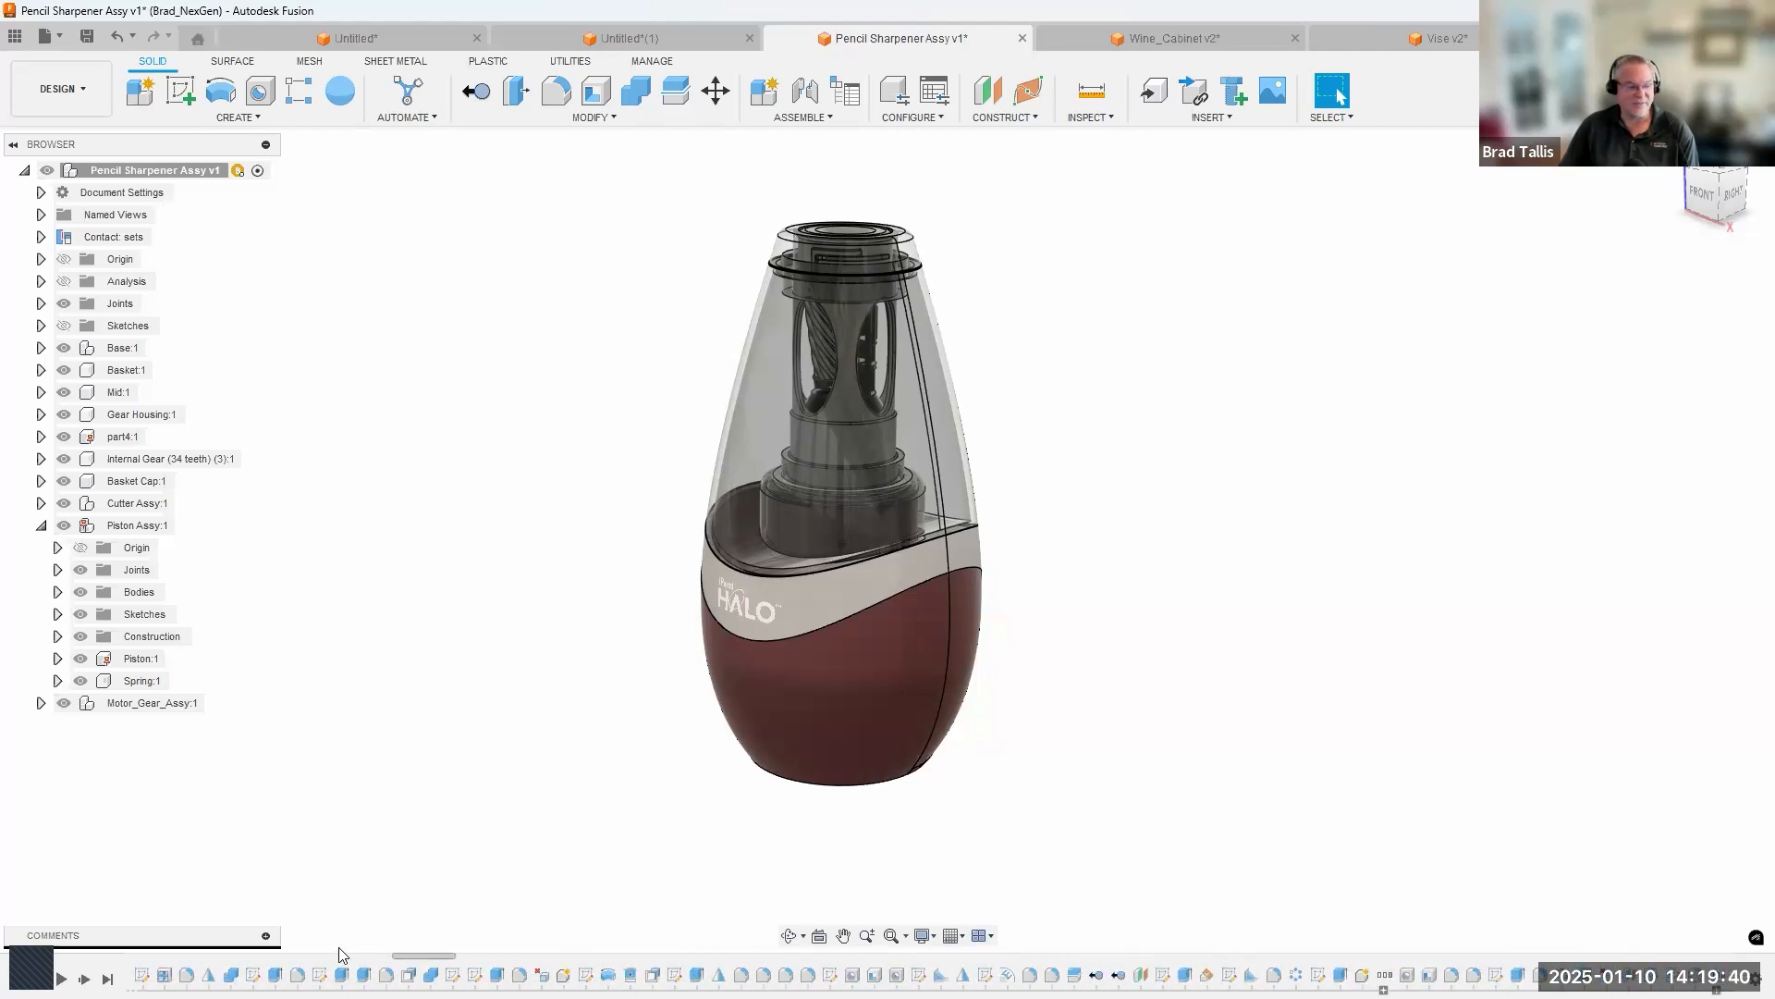
pyautogui.moveTo(208, 939); pyautogui.dragTo(48, 956)
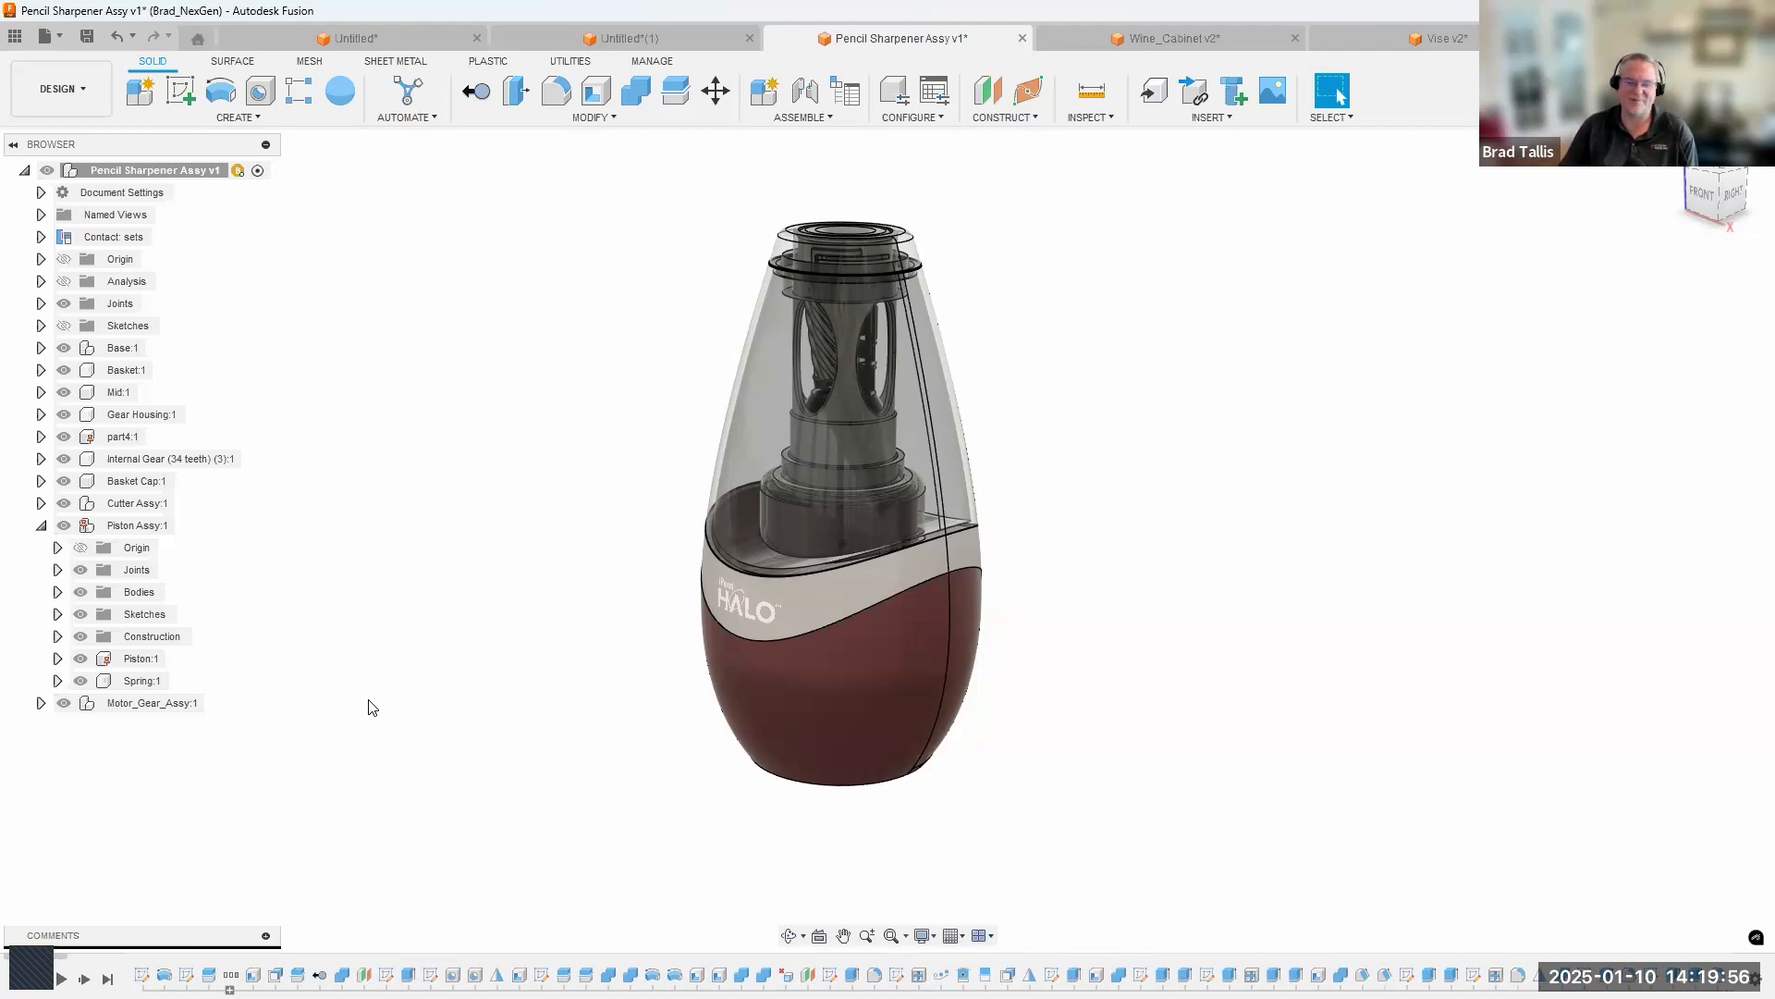
pyautogui.moveTo(454, 478); pyautogui.dragTo(482, 492, button='middle')
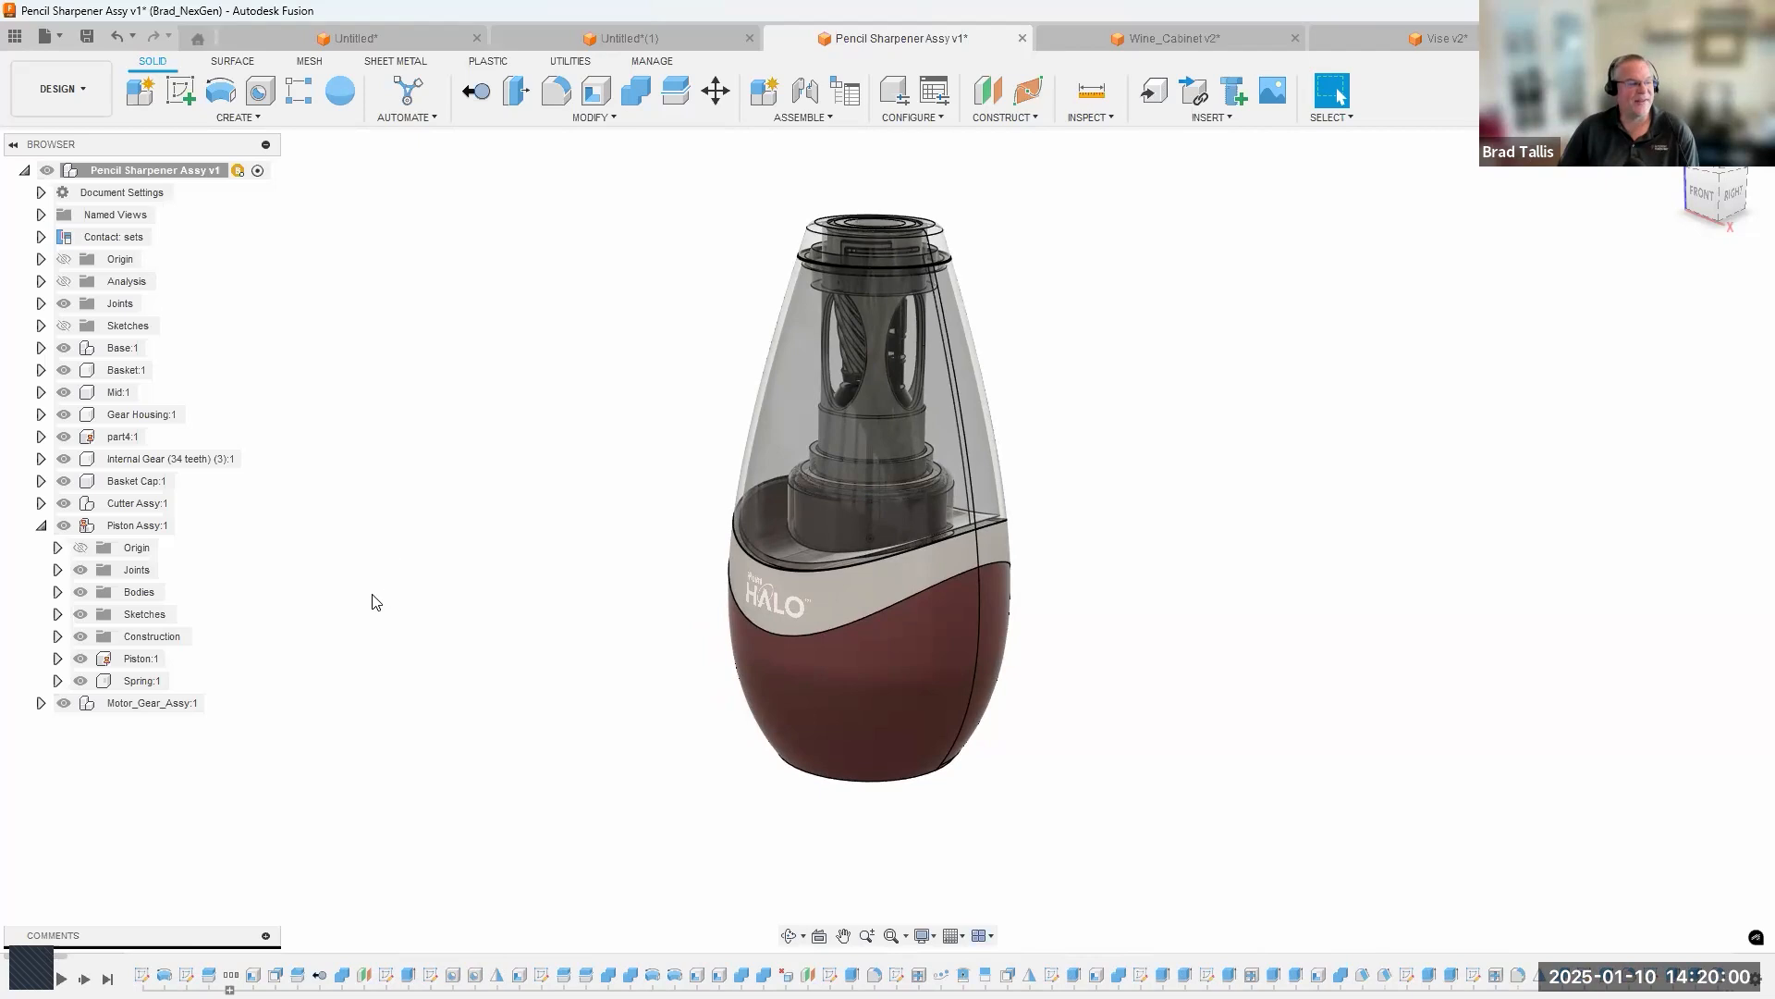
# Examine the contents of the Base, Basket, Cutter Assy and Piston Assy components in the browser tree, leaving each collapsed.
pyautogui.click(41, 525)
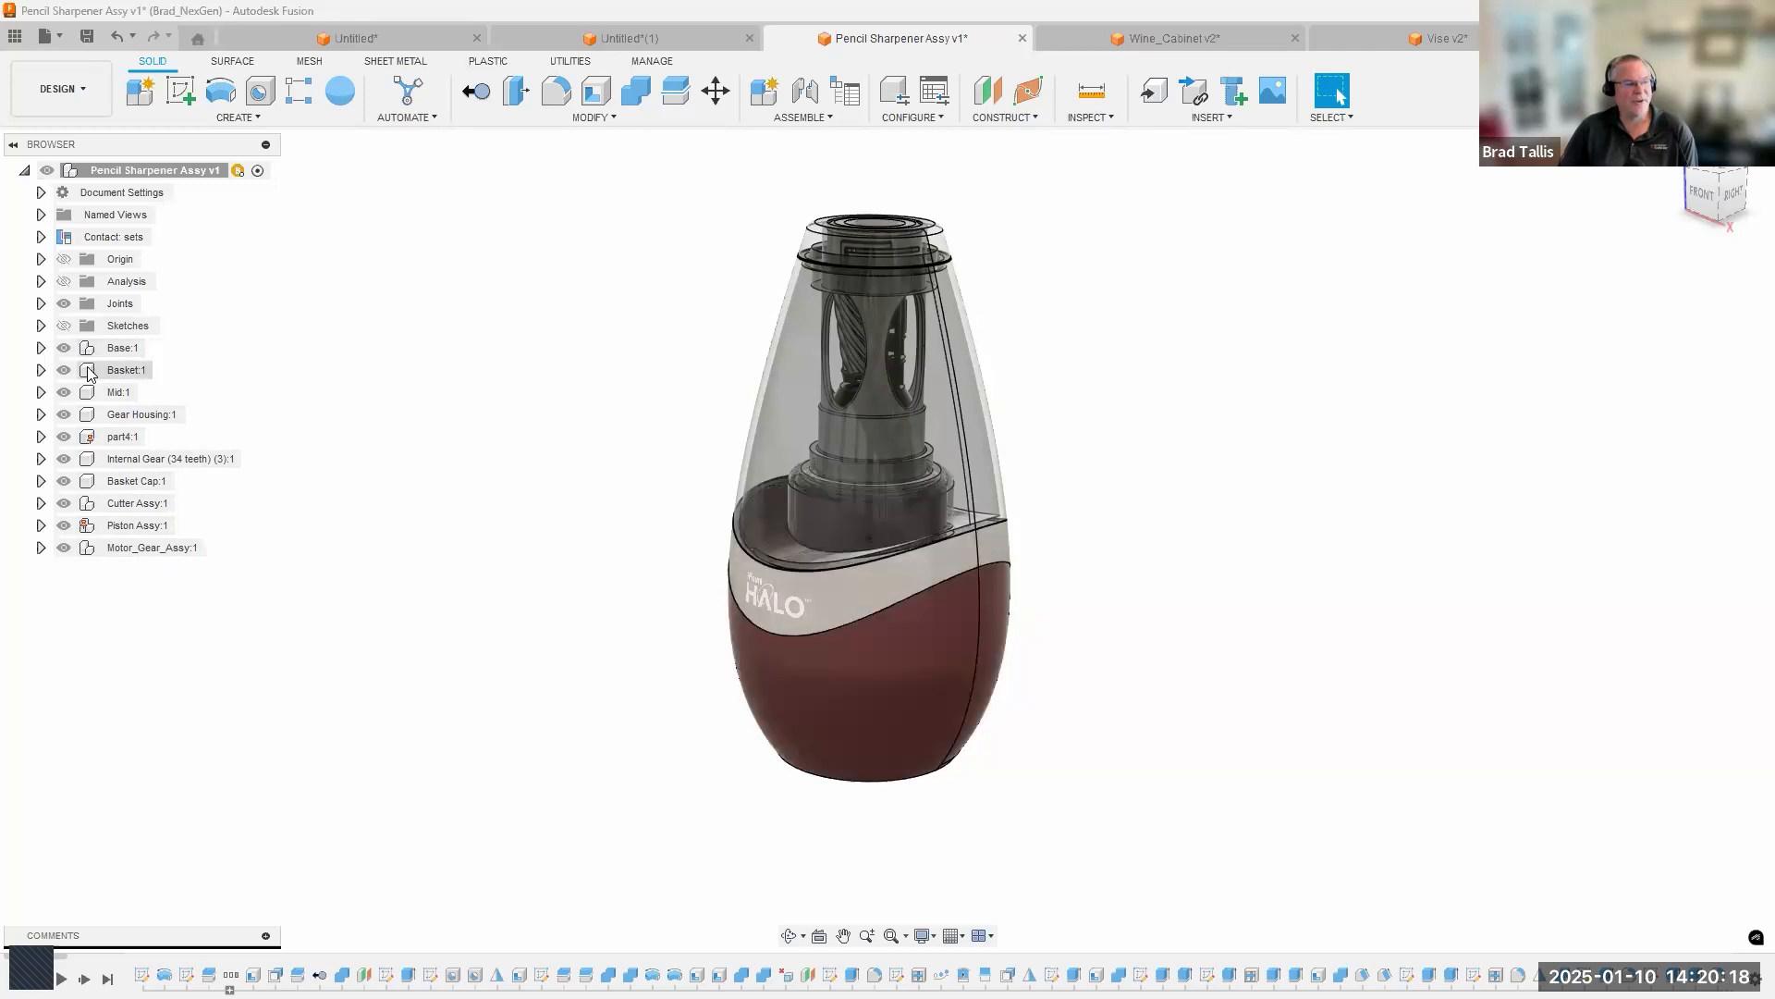
pyautogui.click(41, 347)
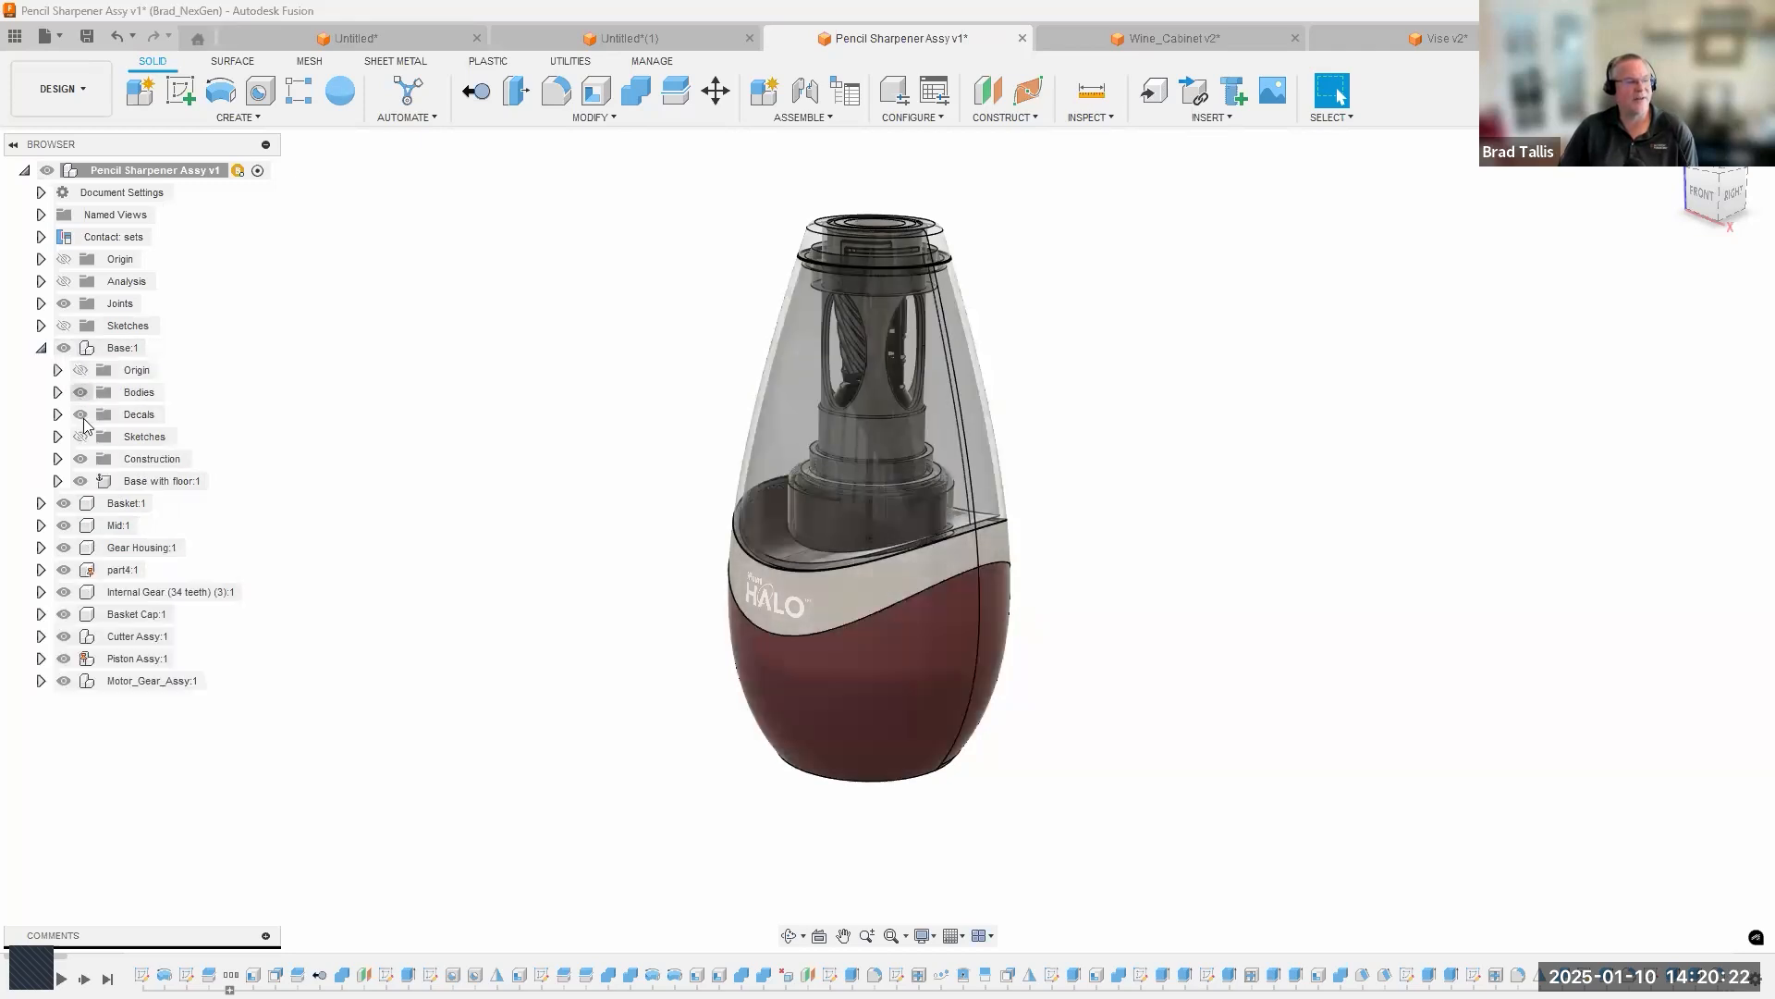
pyautogui.click(41, 348)
pyautogui.click(40, 370)
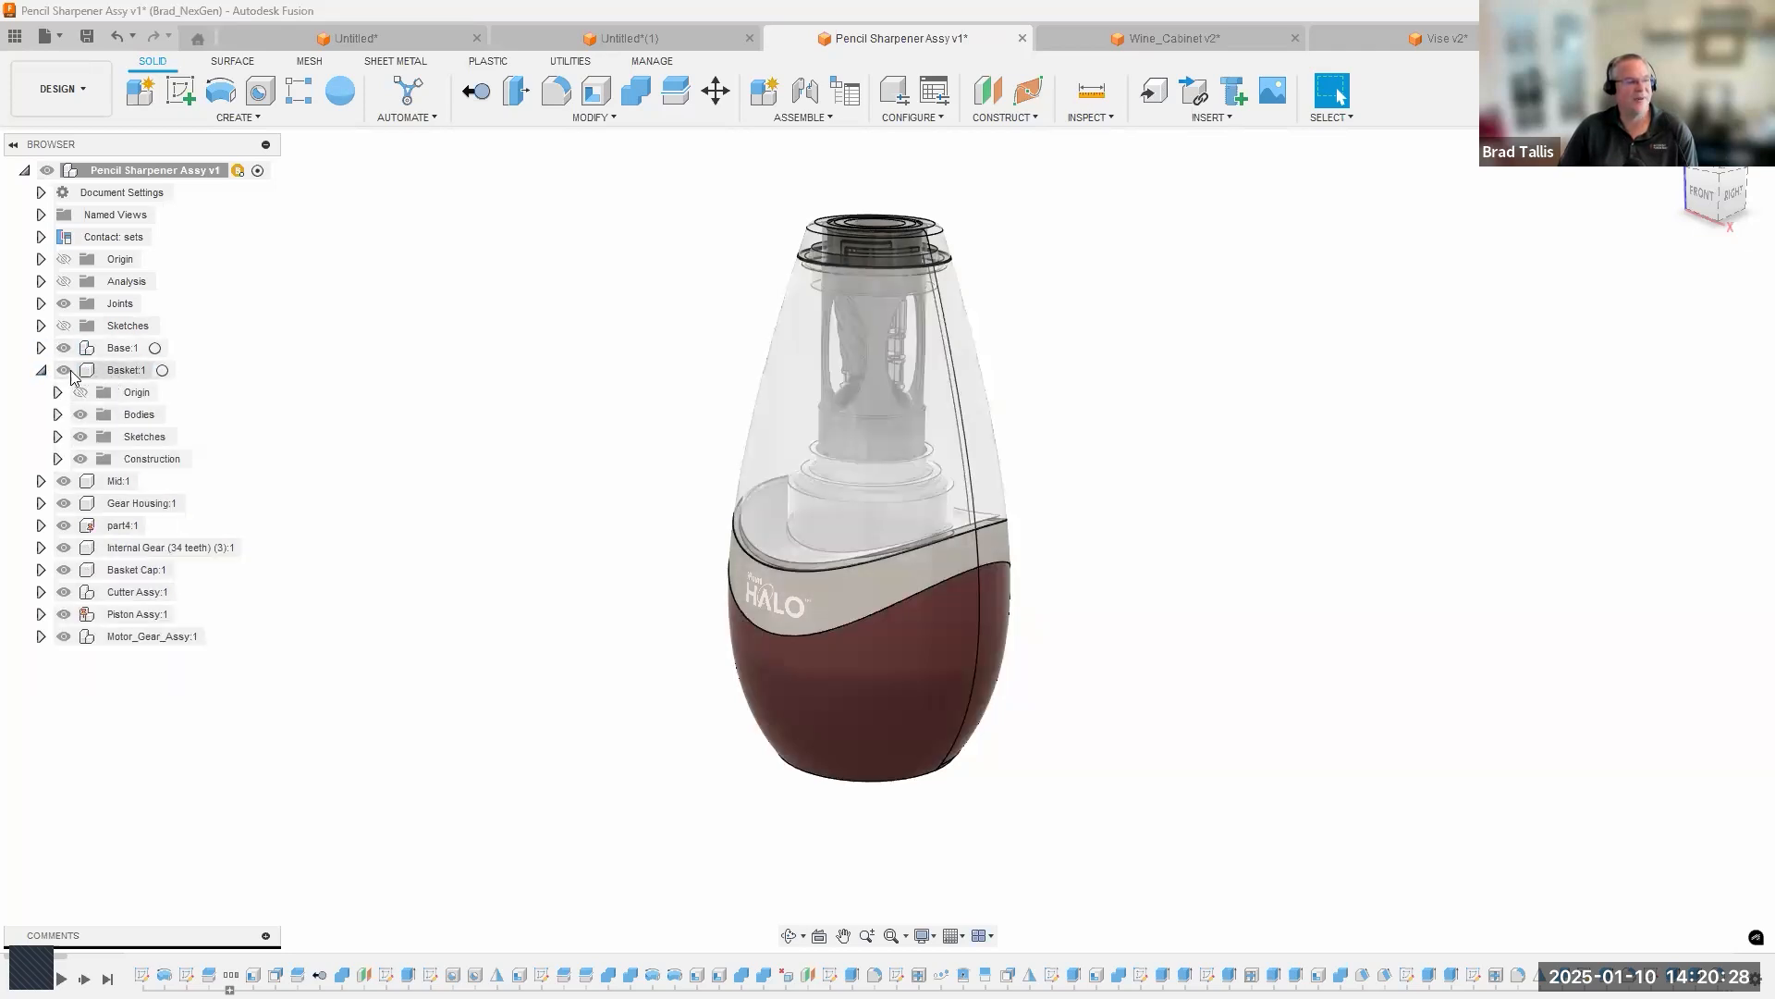
pyautogui.click(41, 370)
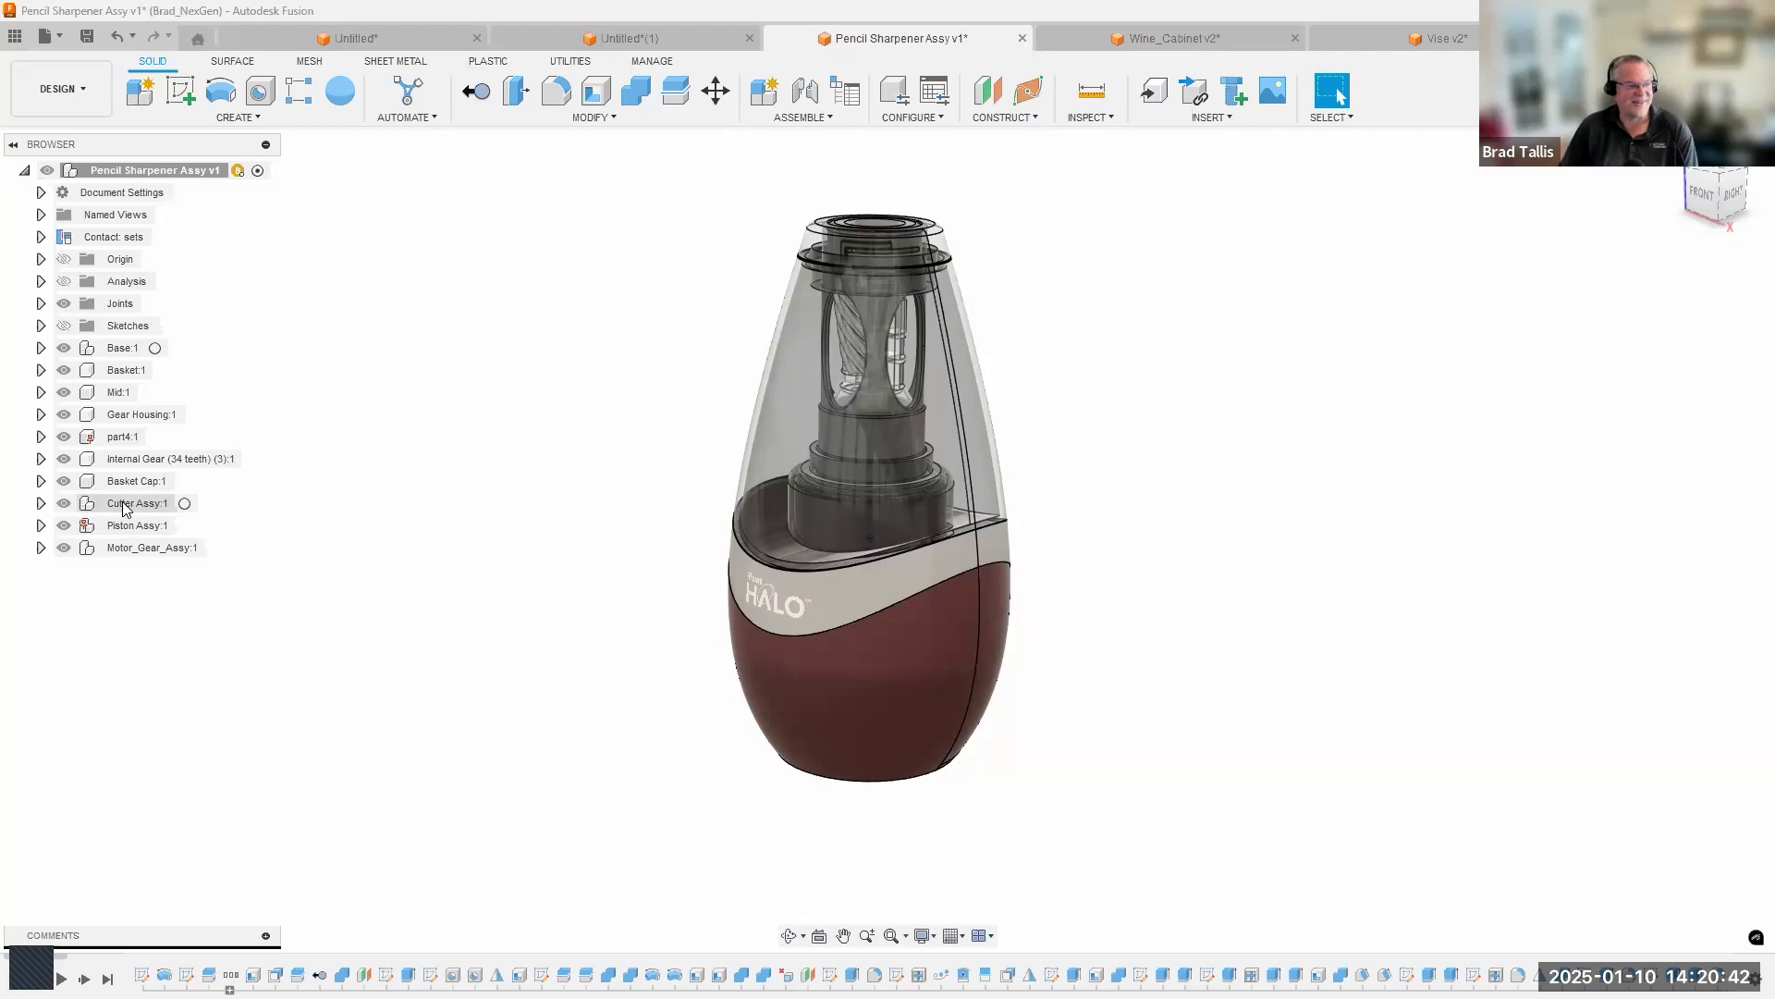
pyautogui.click(40, 504)
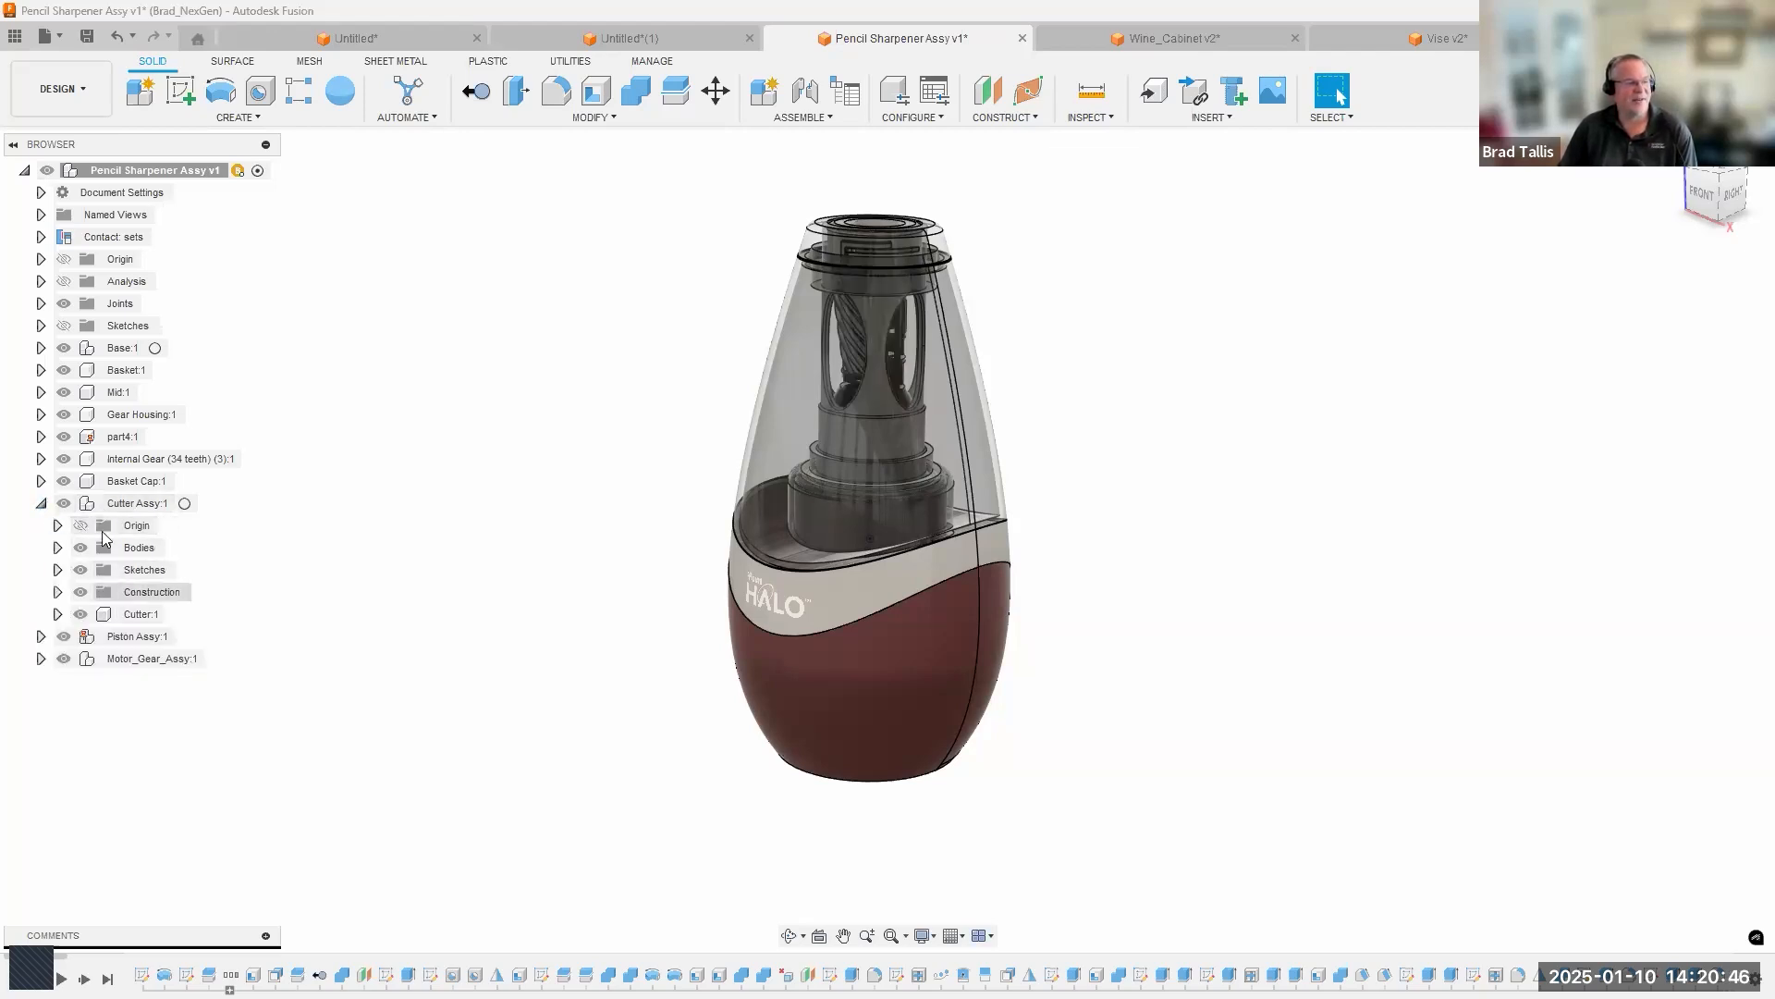
pyautogui.click(41, 505)
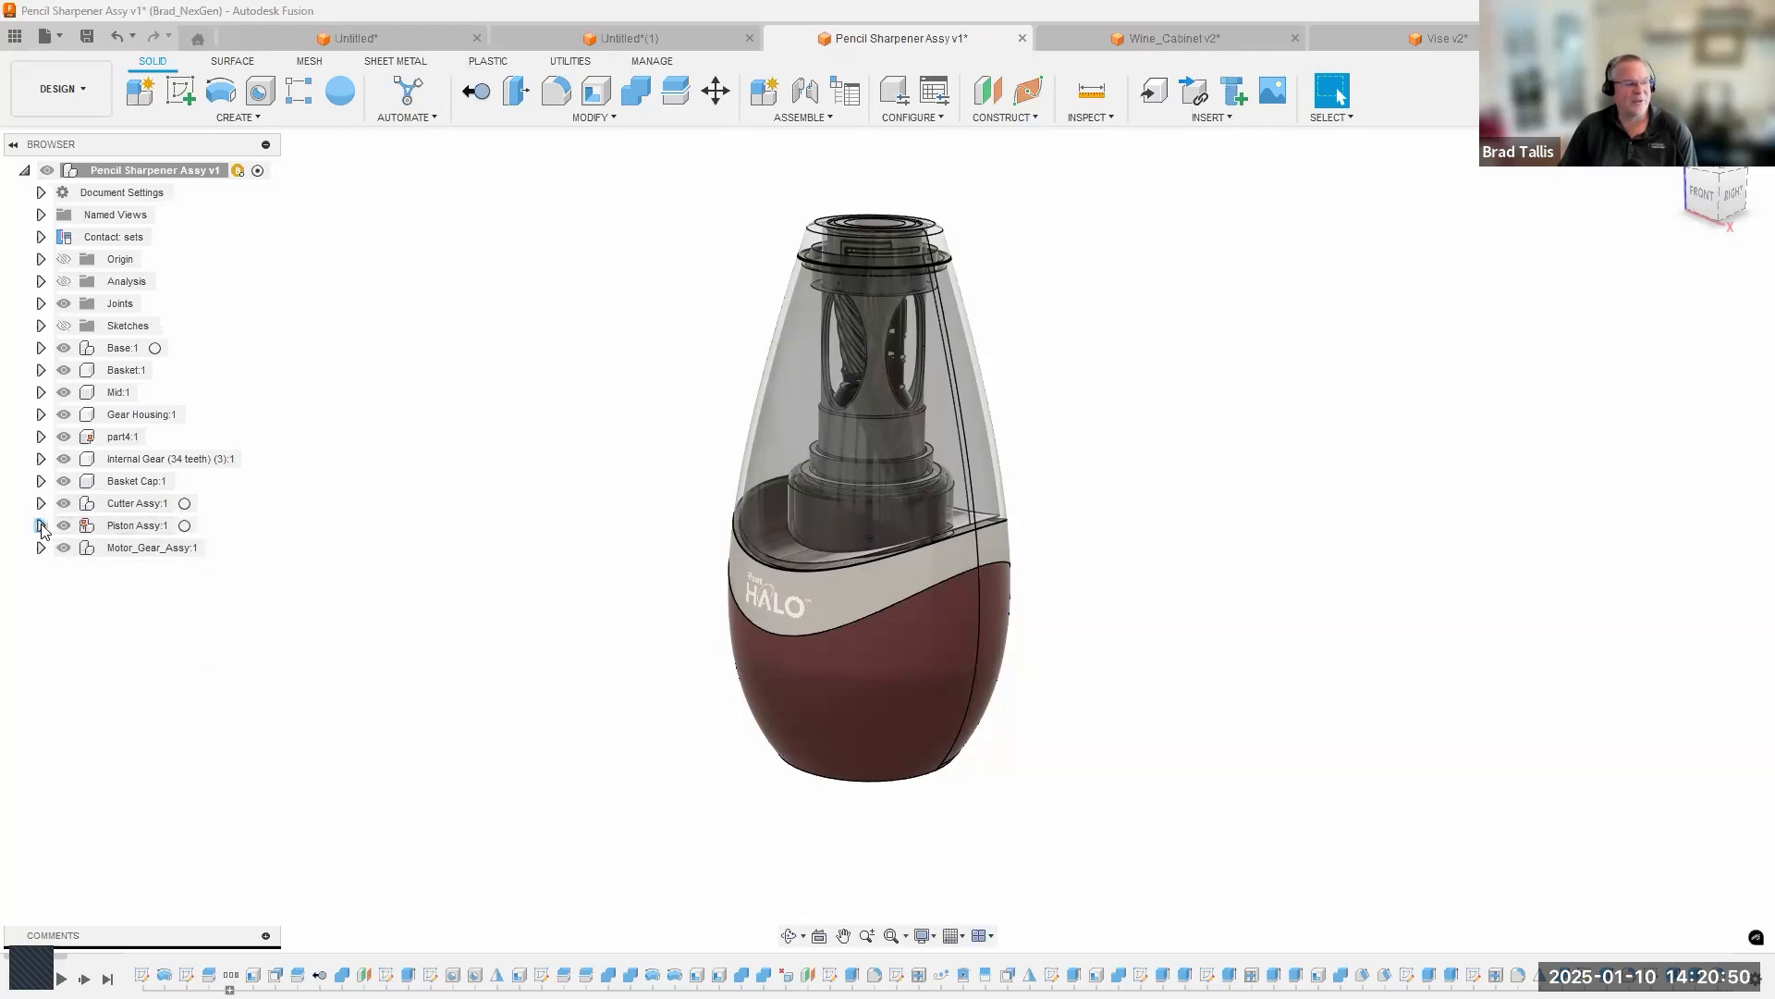
pyautogui.click(41, 525)
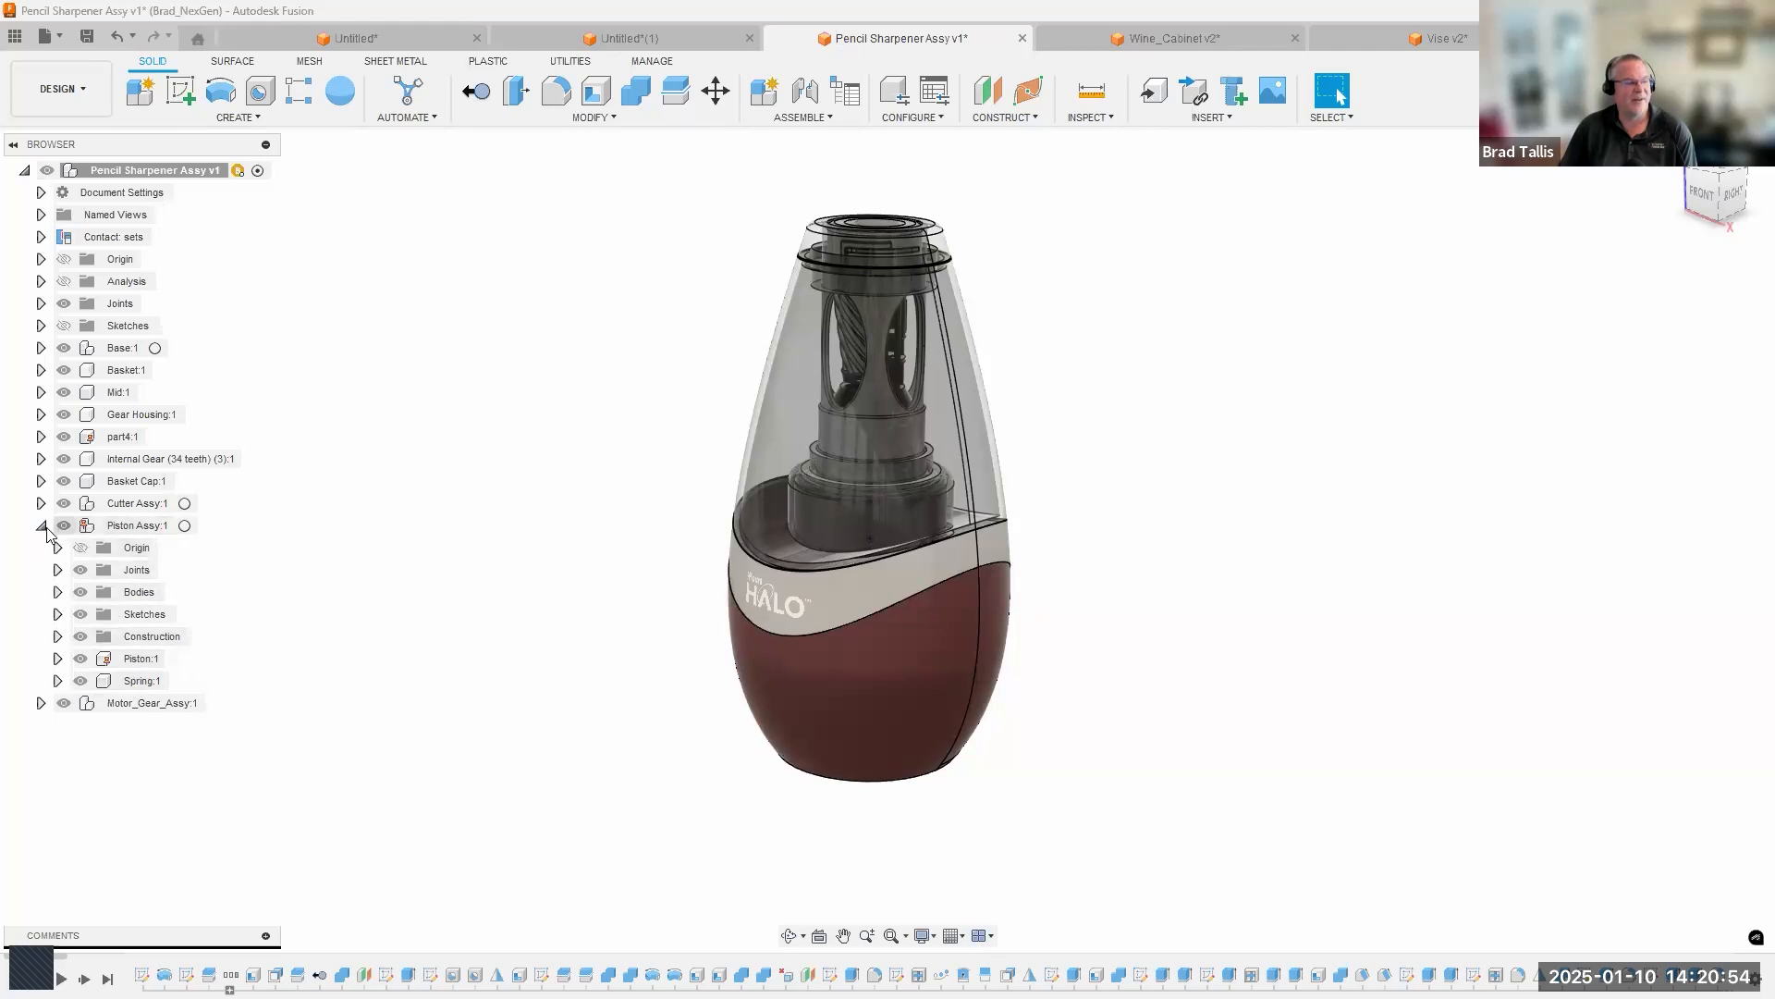
pyautogui.click(42, 526)
# Activate the Piston Assy component within the pencil sharpener assembly.
pyautogui.click(152, 527)
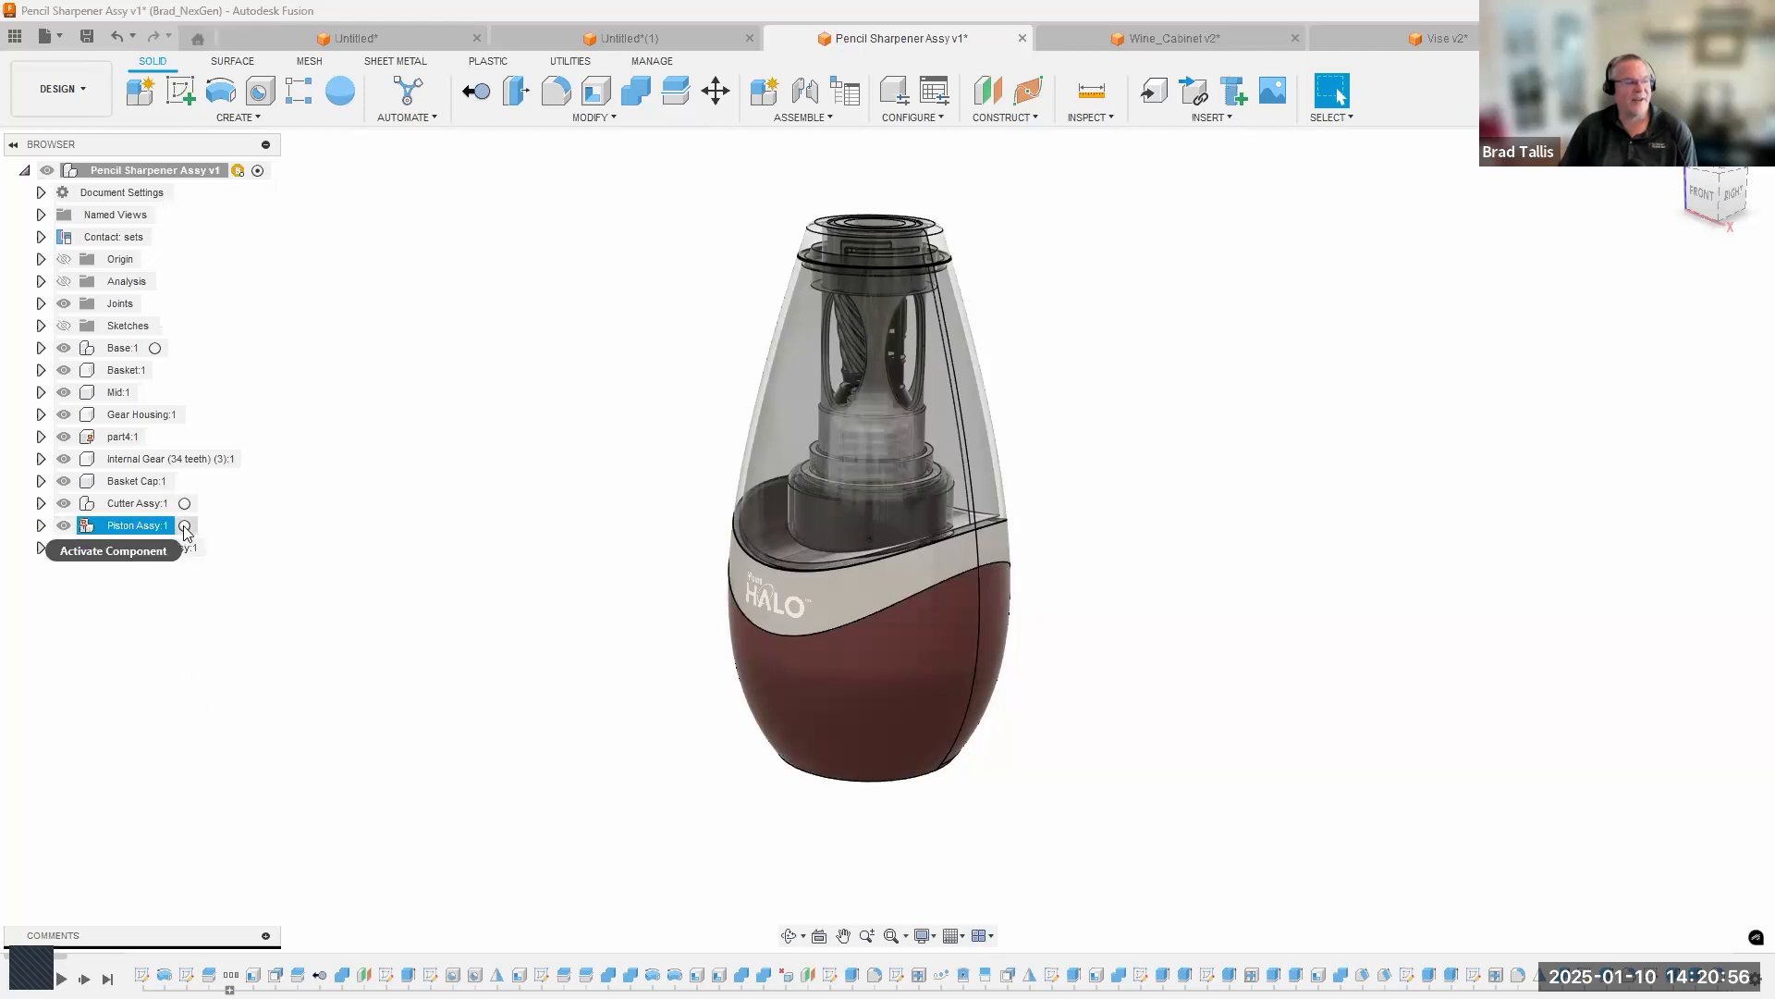
pyautogui.click(189, 627)
pyautogui.scroll(1, 551, 543)
pyautogui.keyDown('shift'); pyautogui.moveTo(638, 509); pyautogui.dragTo(422, 569, button='middle'); pyautogui.keyUp('shift')
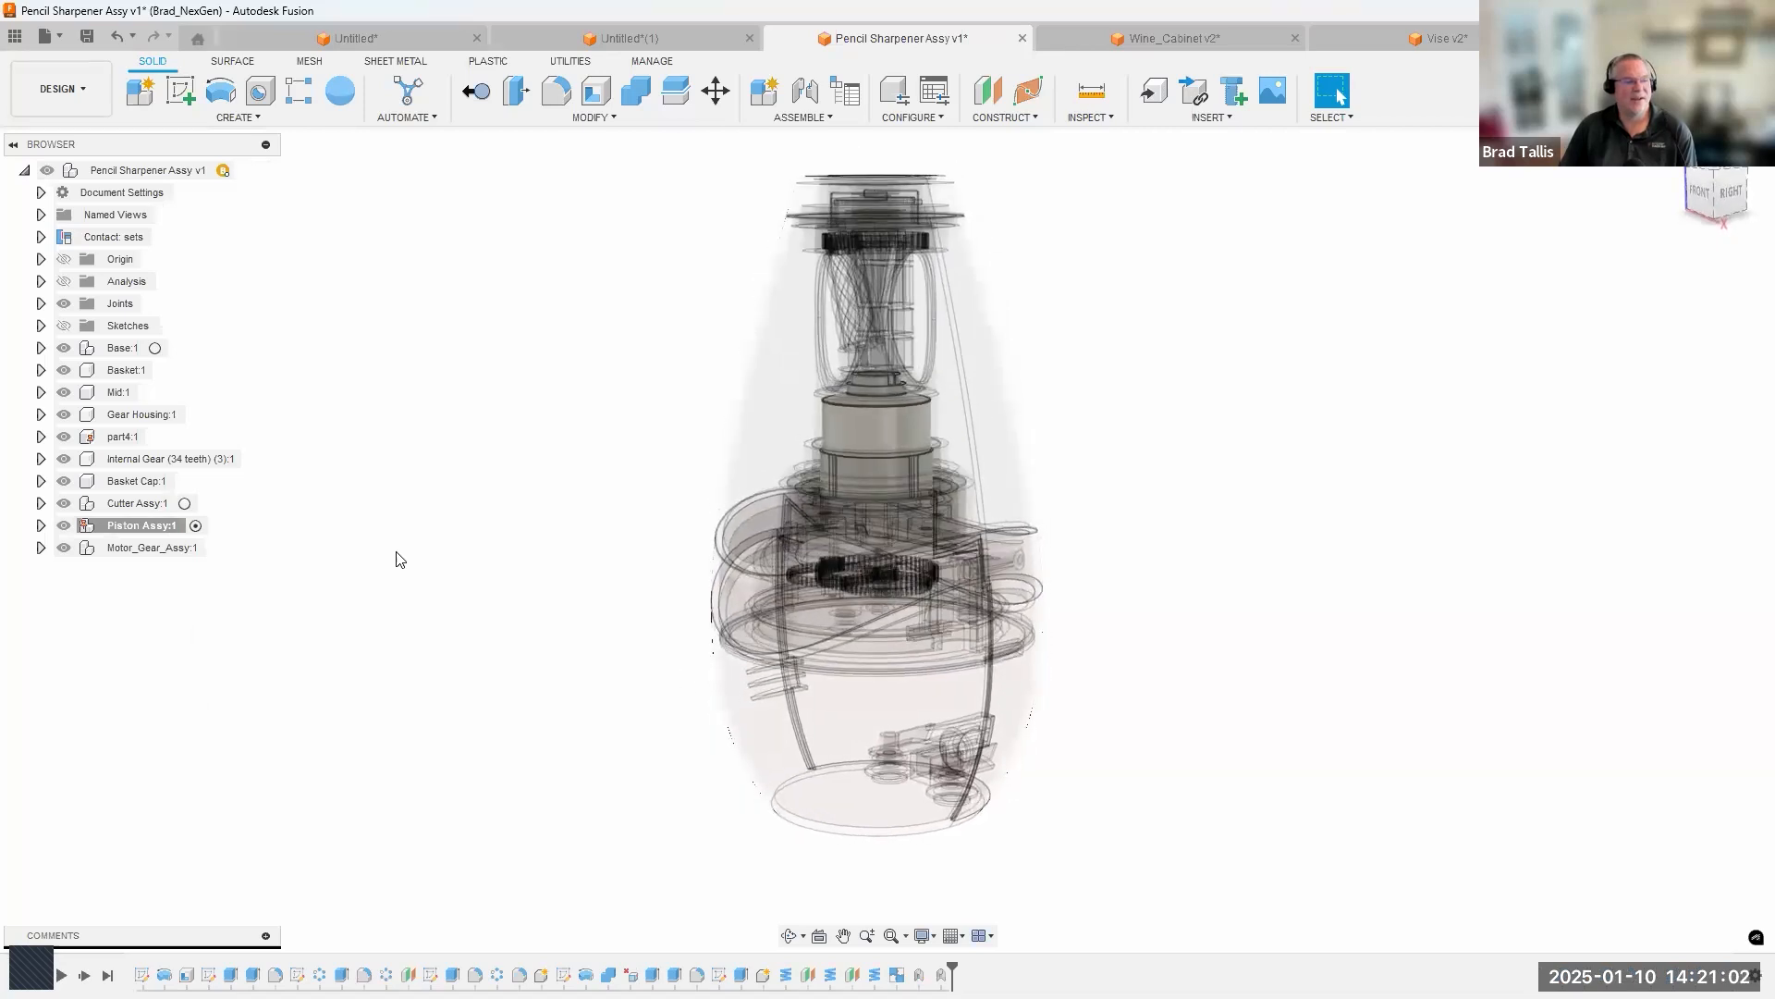
# Isolate the Piston Assy so only that component is shown, and clear the selection.
pyautogui.rightClick(149, 535)
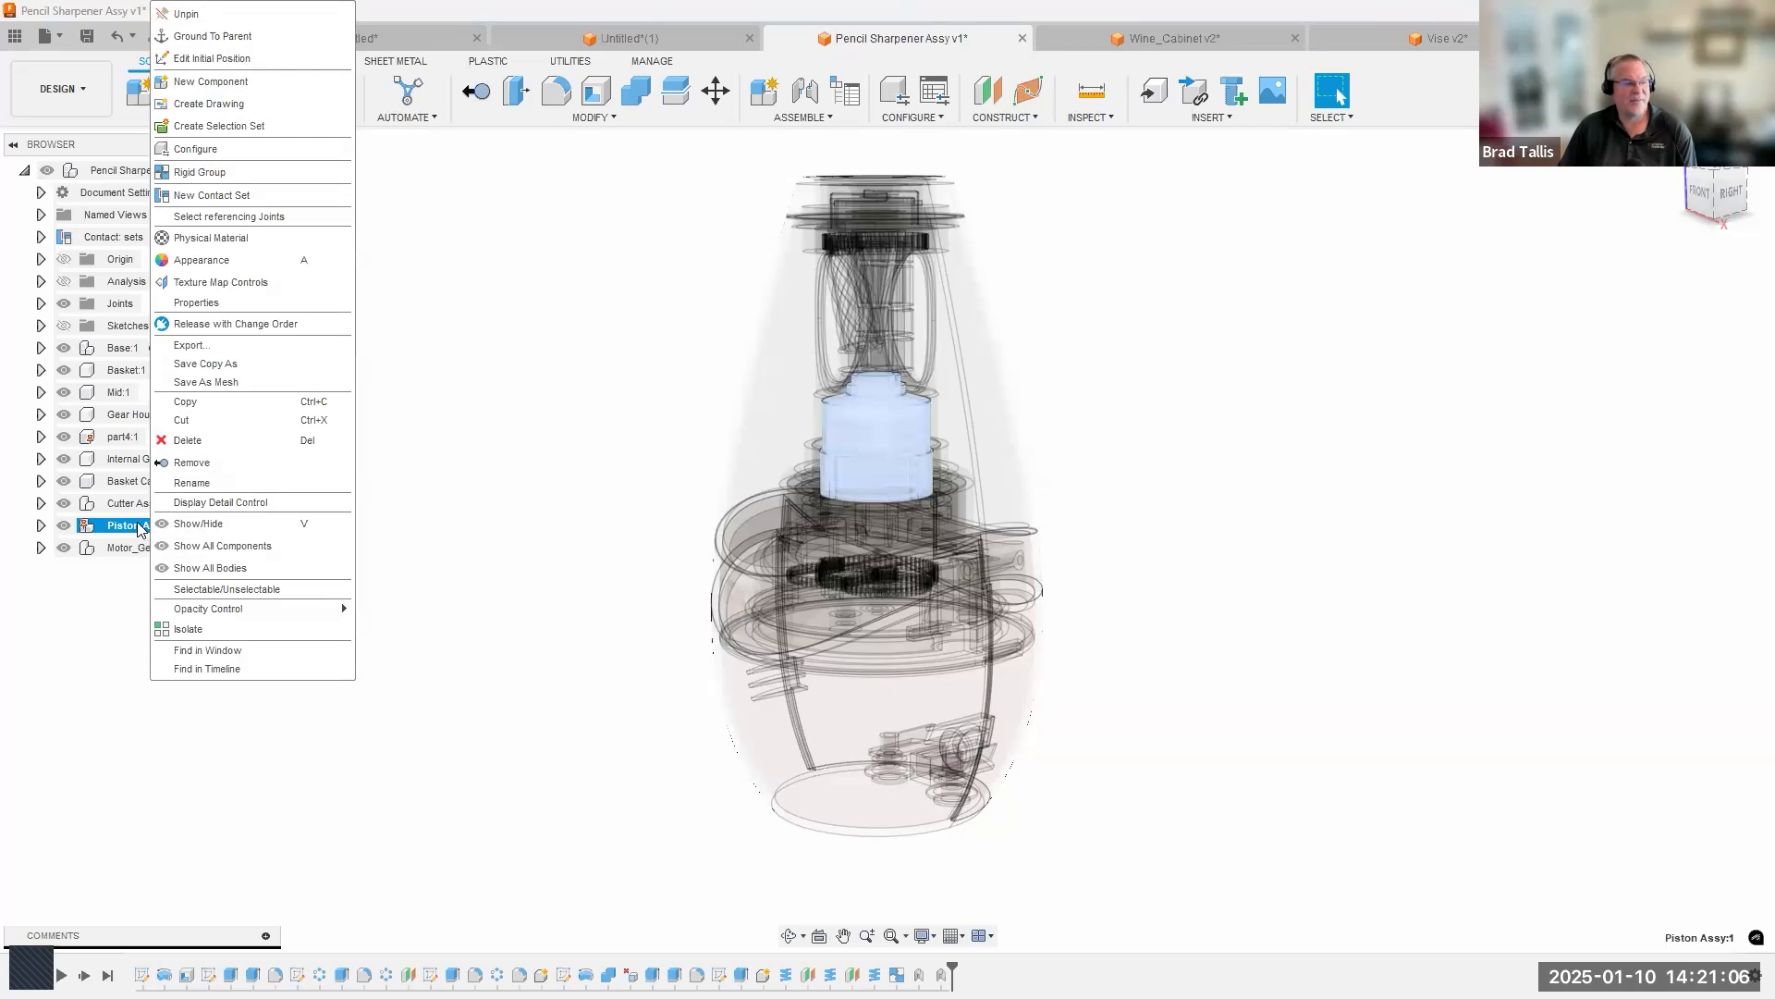
pyautogui.click(217, 634)
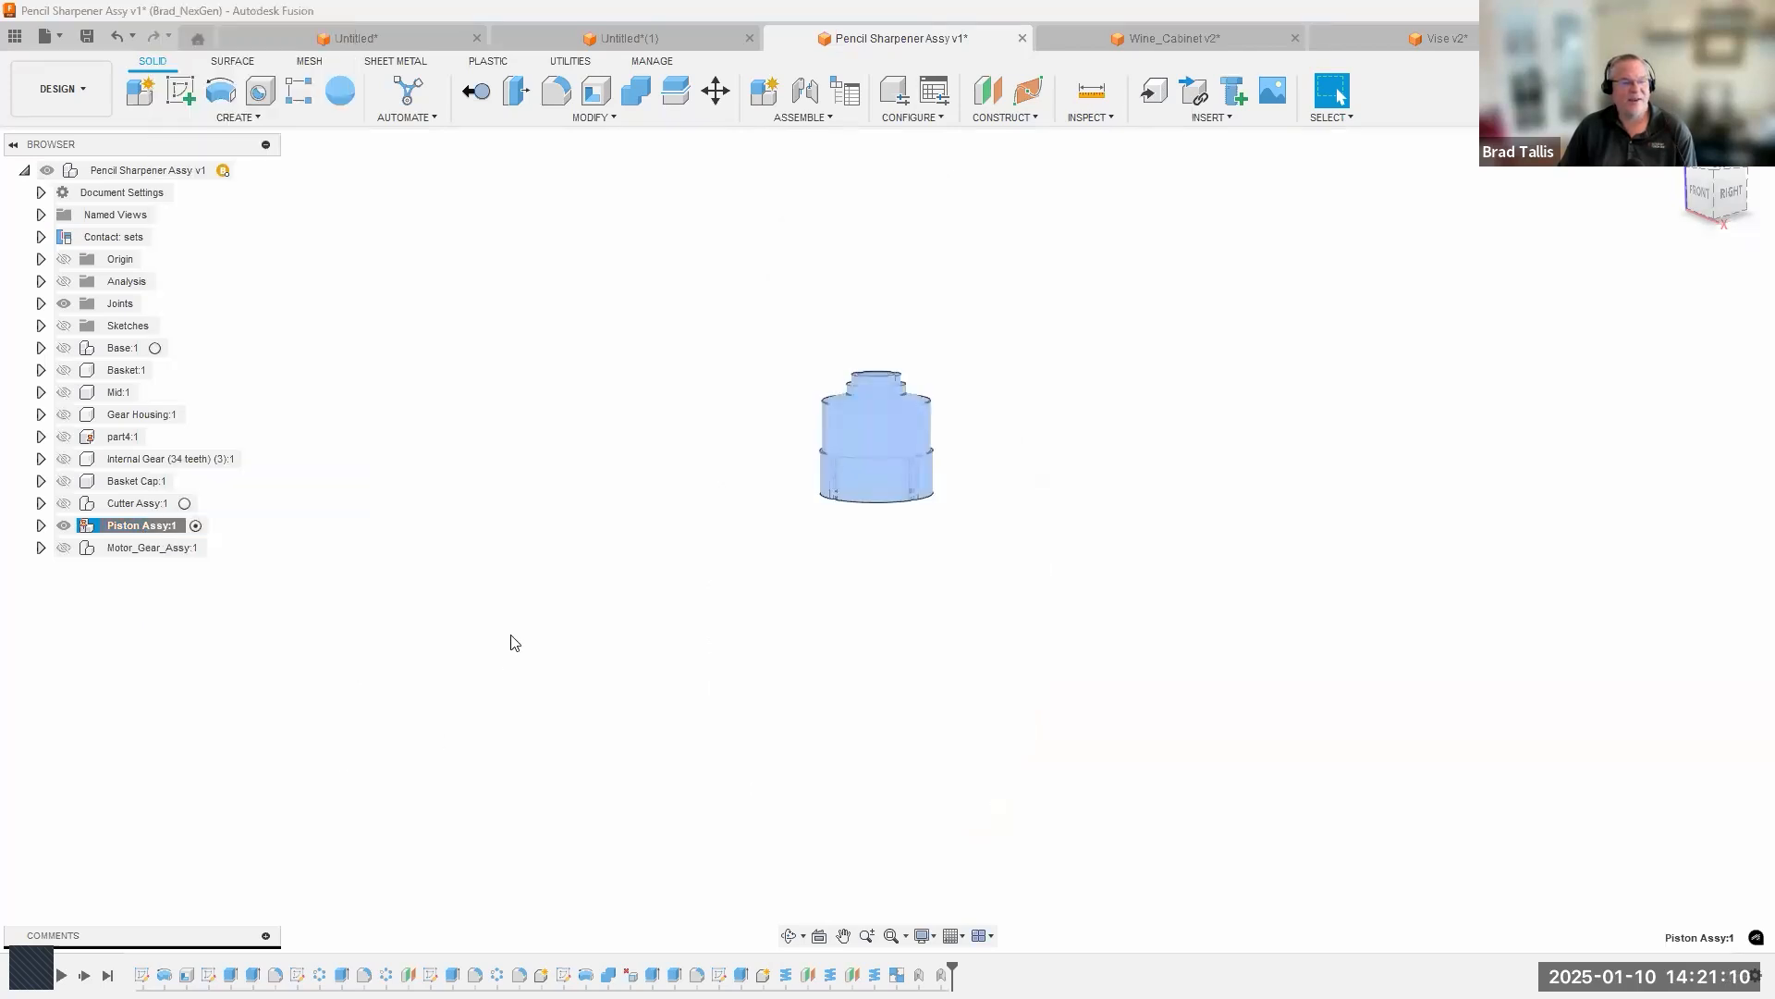
pyautogui.click(511, 635)
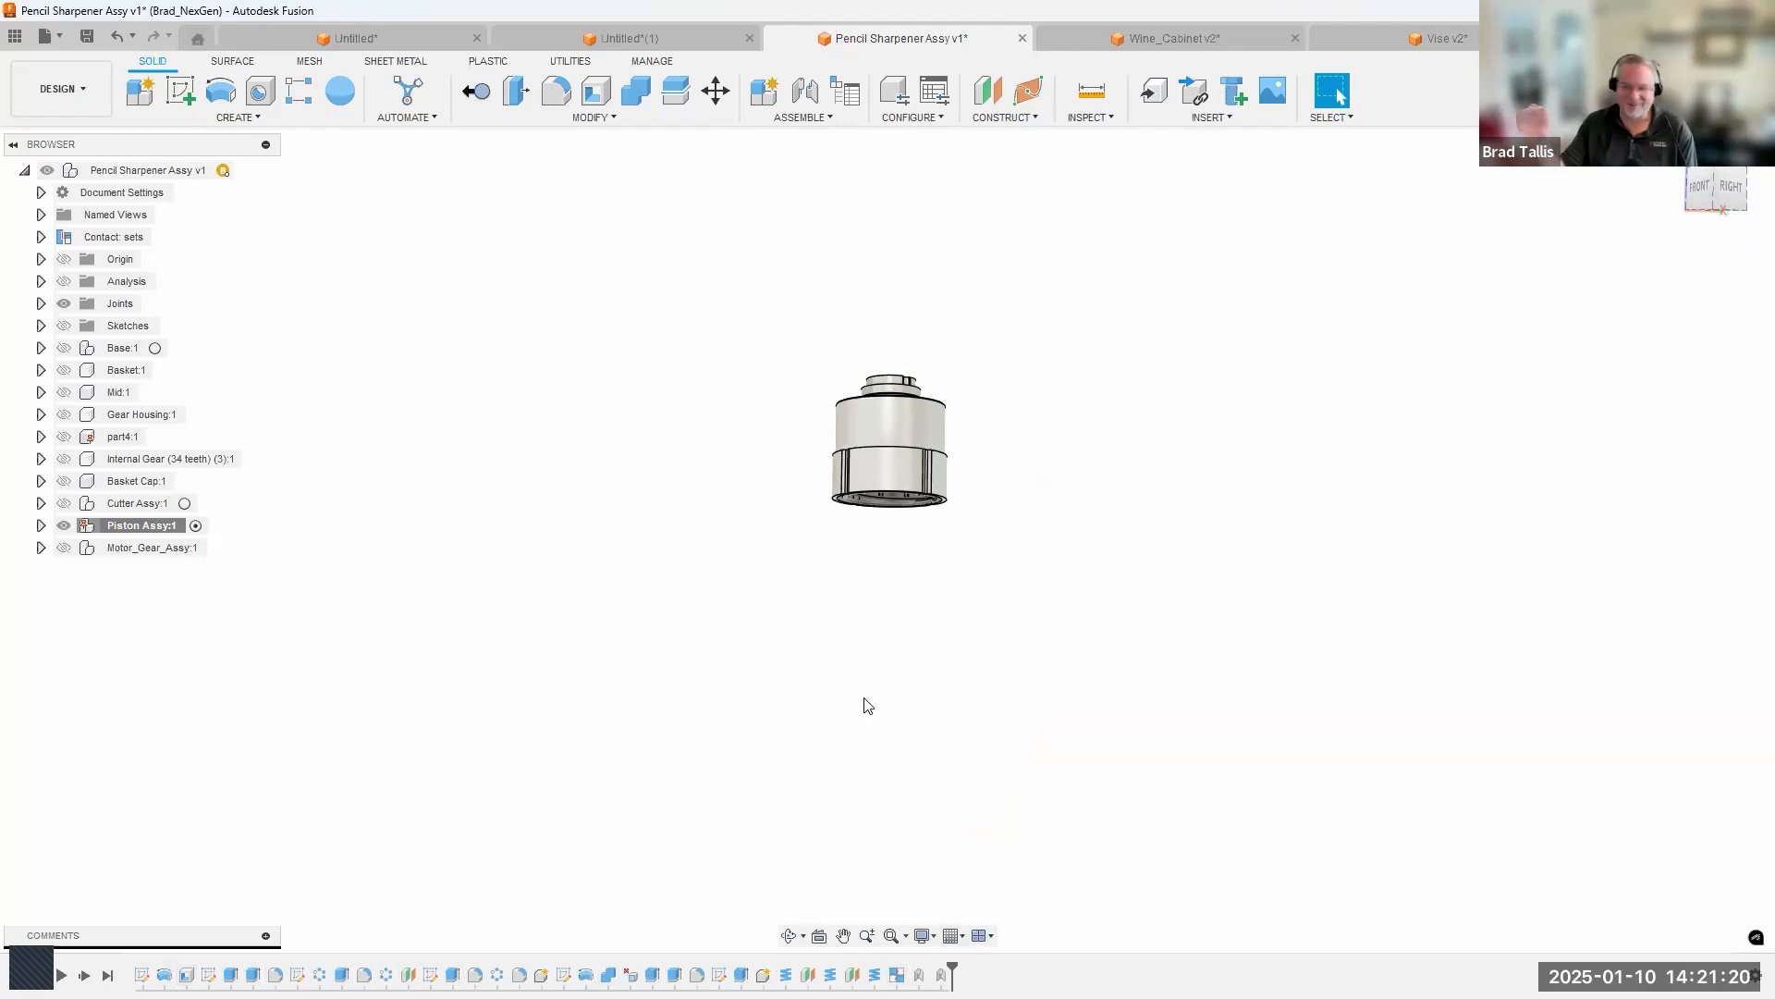
# Expand the Piston Assy, activate its Piston component and clear the selection.
pyautogui.scroll(2, 935, 635)
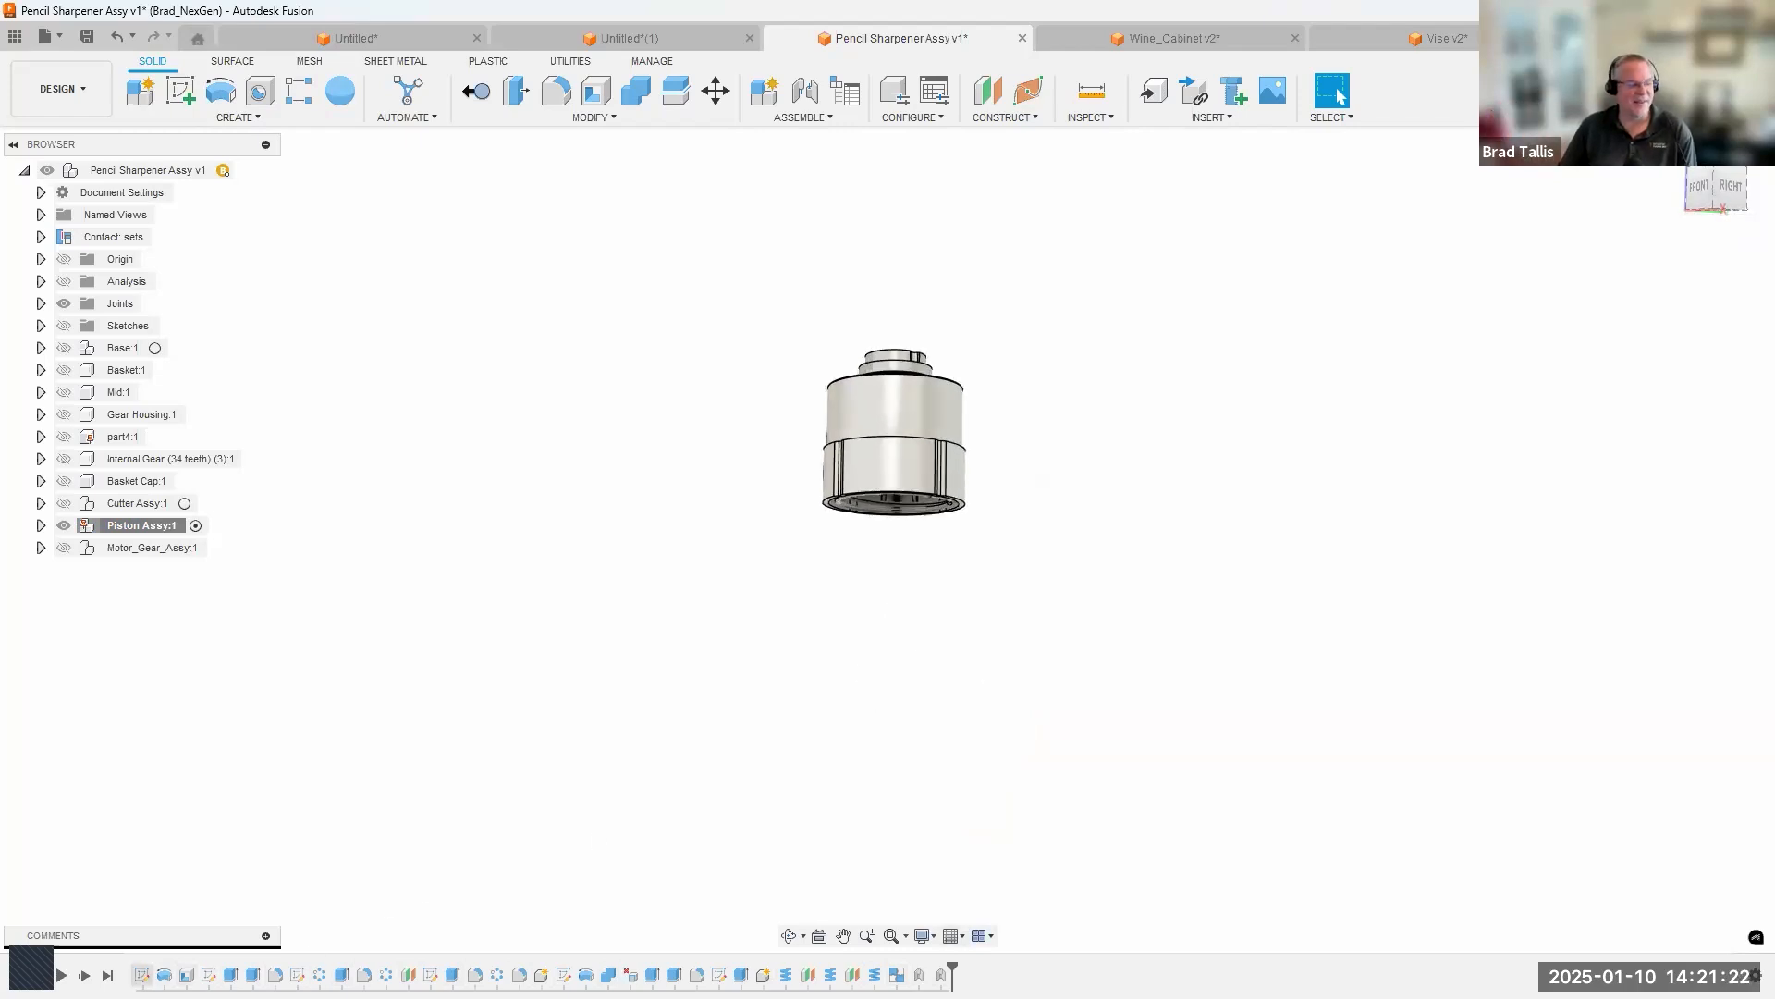
pyautogui.keyDown('shift'); pyautogui.moveTo(1005, 707); pyautogui.dragTo(991, 591, button='middle'); pyautogui.keyUp('shift')
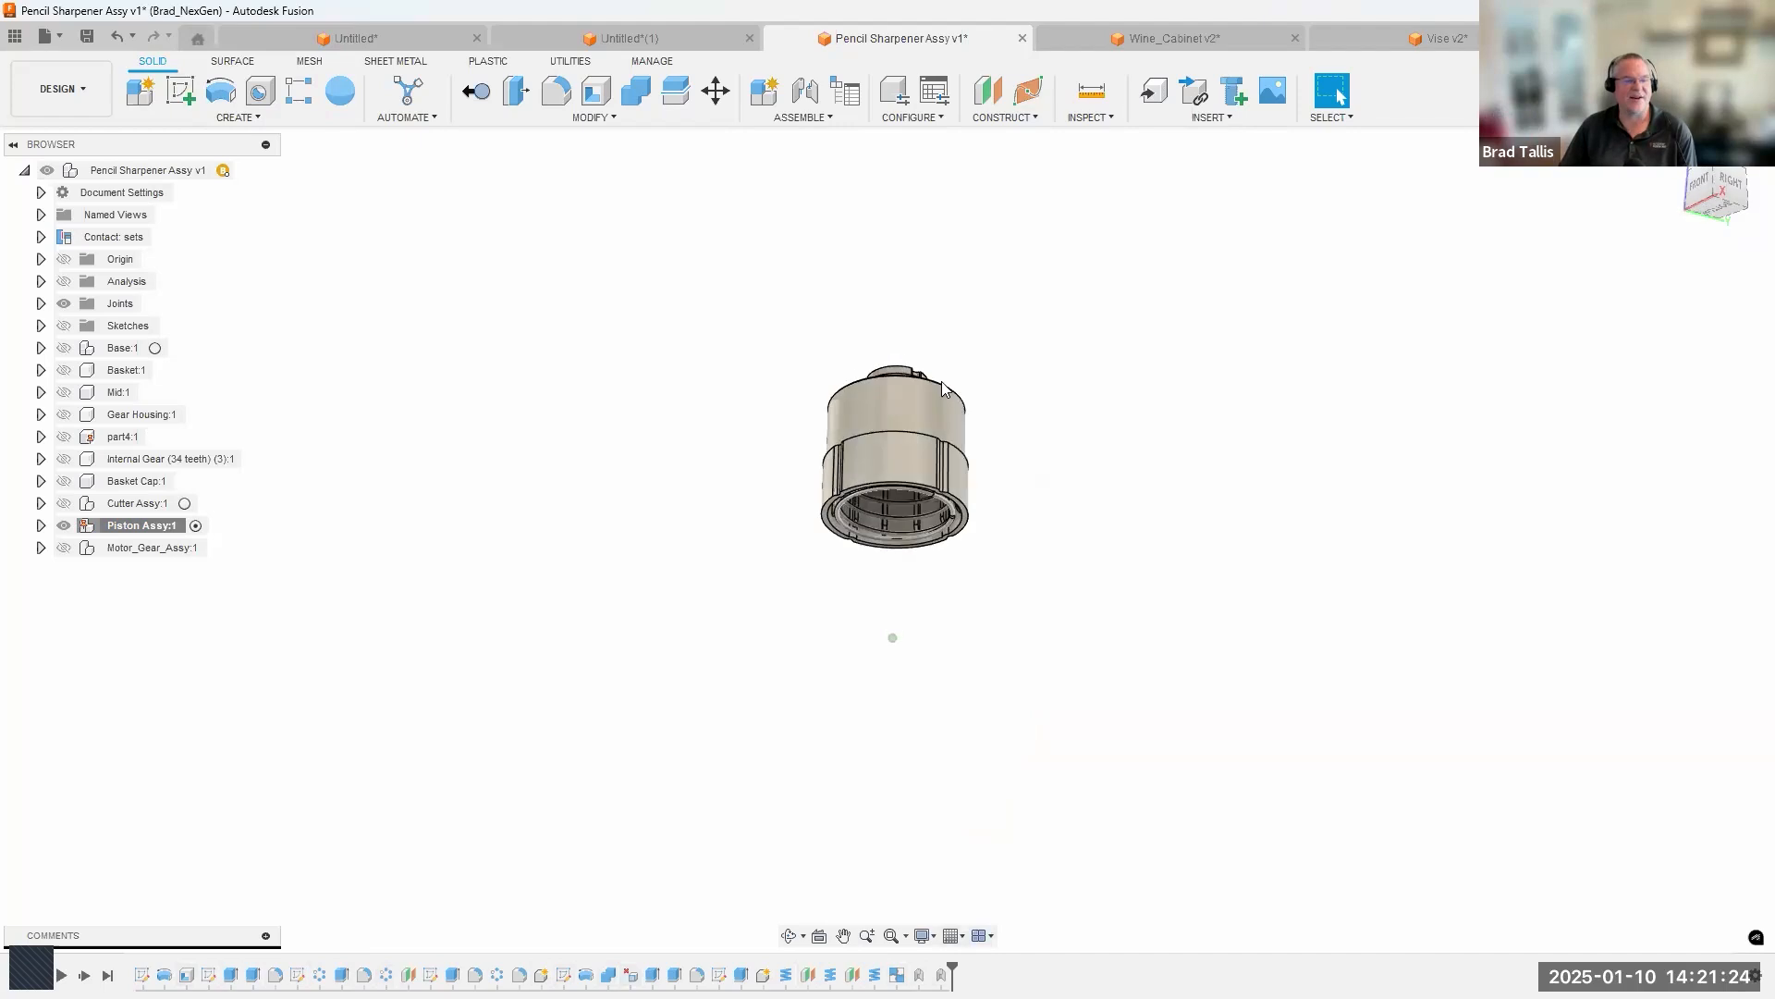
pyautogui.scroll(4, 925, 416)
pyautogui.scroll(2, 791, 381)
pyautogui.keyDown('shift'); pyautogui.moveTo(791, 381); pyautogui.dragTo(808, 246, button='middle'); pyautogui.keyUp('shift')
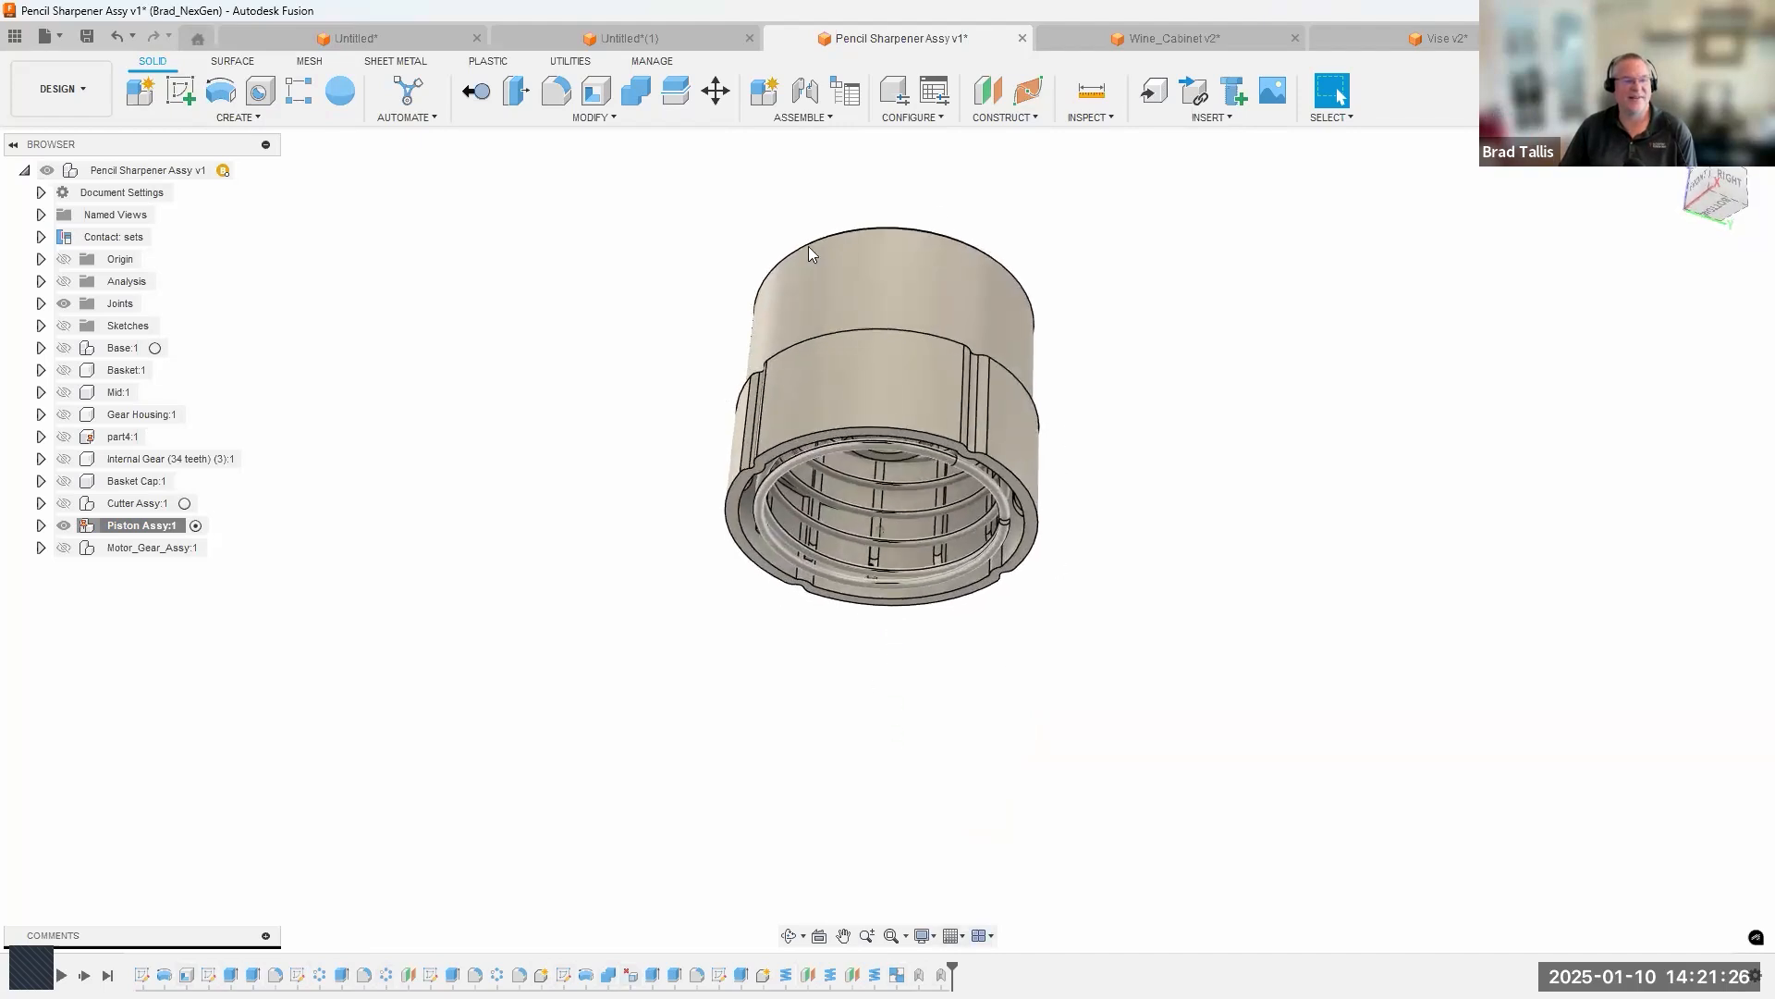
pyautogui.click(42, 525)
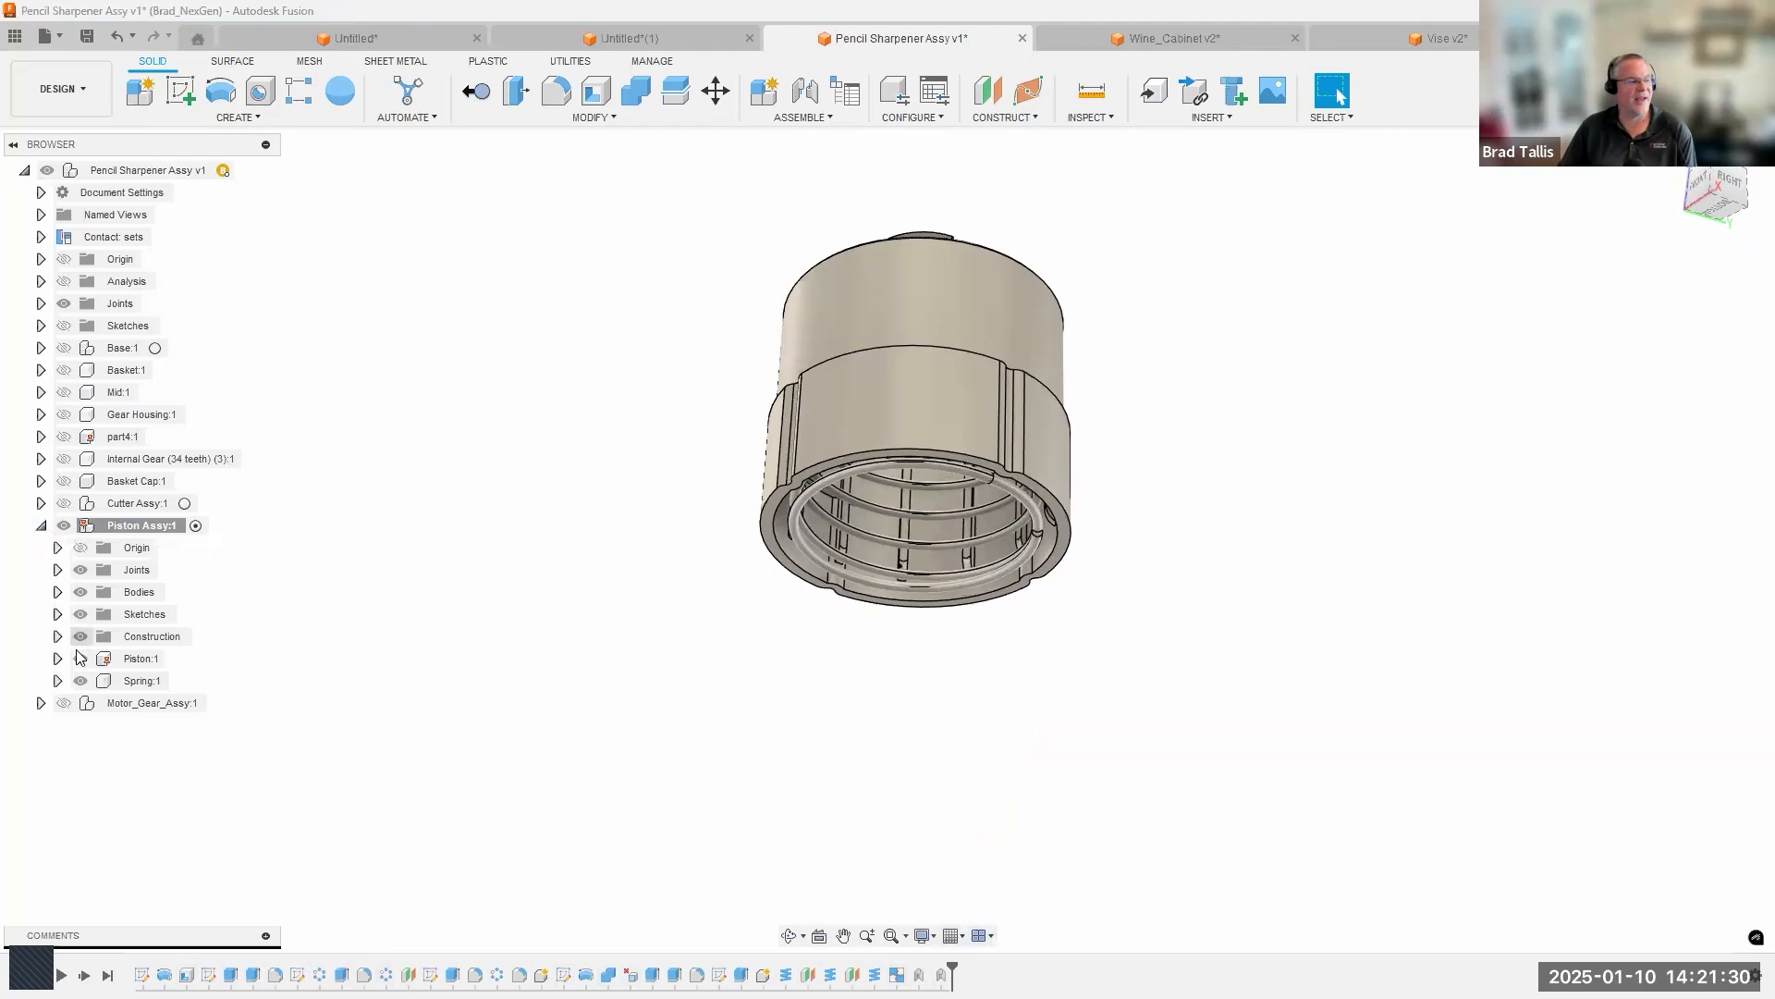
pyautogui.click(174, 658)
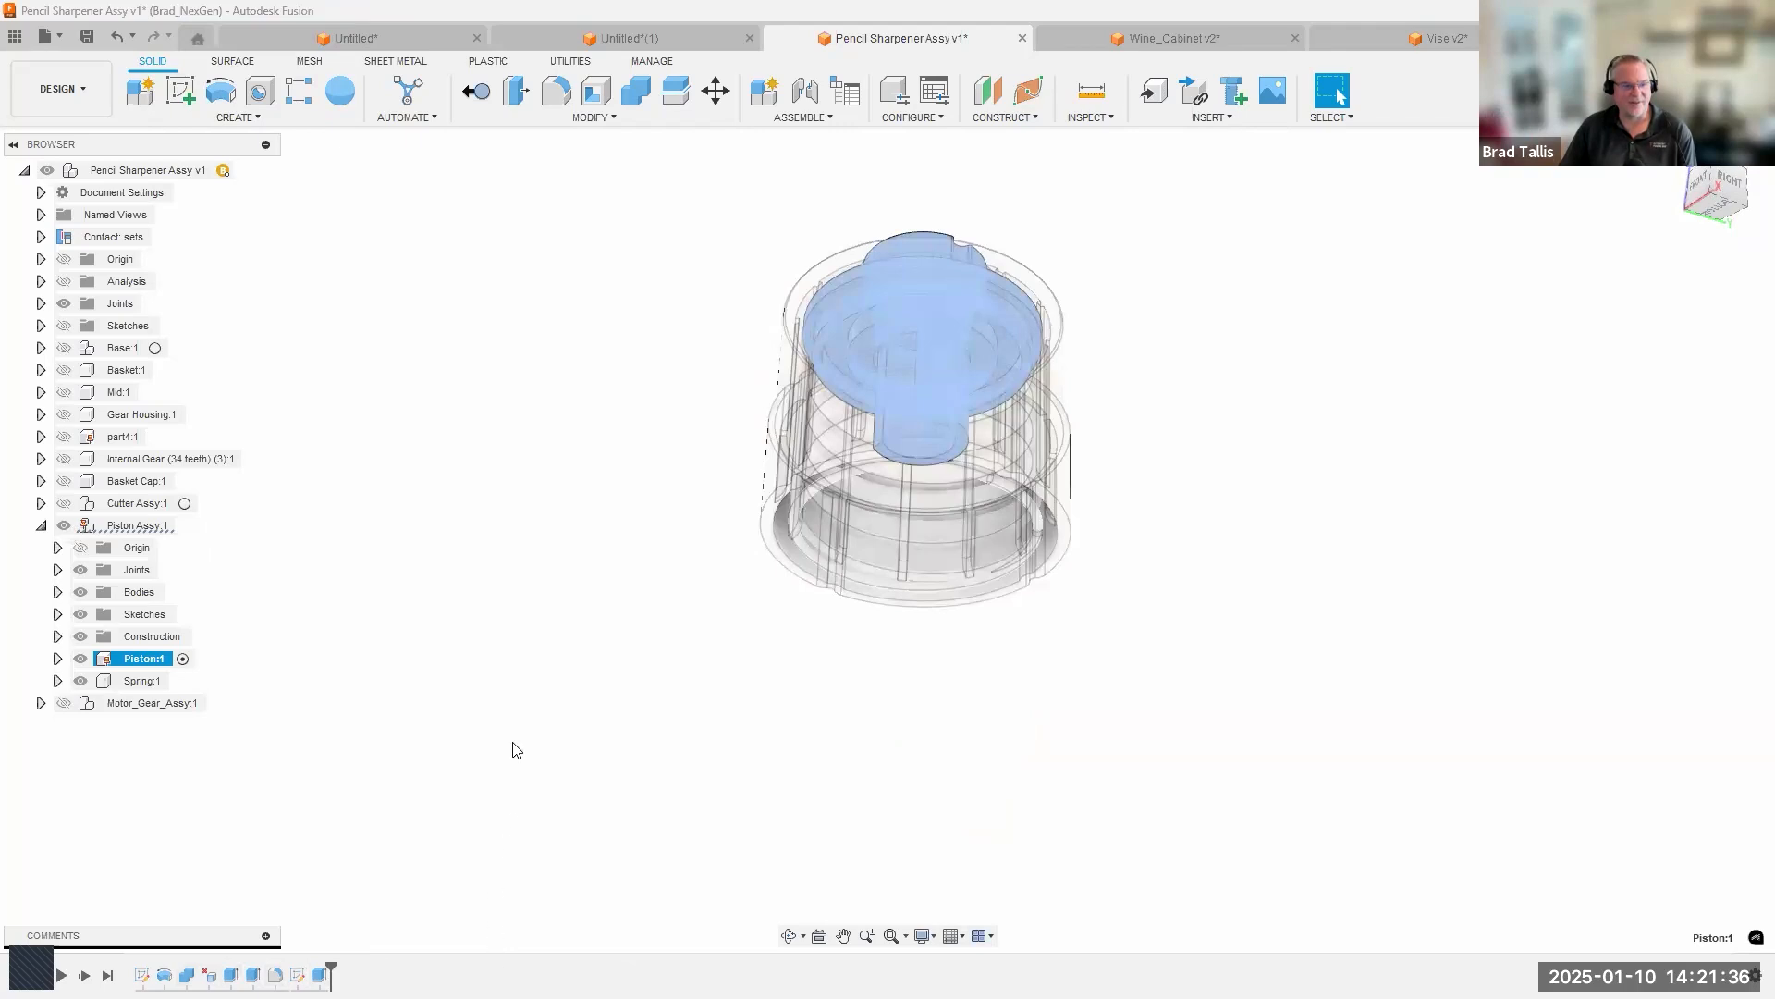
pyautogui.click(496, 807)
# Isolate the Piston component so it is shown without the rest of the Piston Assy.
pyautogui.keyDown('shift'); pyautogui.moveTo(929, 517); pyautogui.dragTo(978, 226, button='middle'); pyautogui.keyUp('shift')
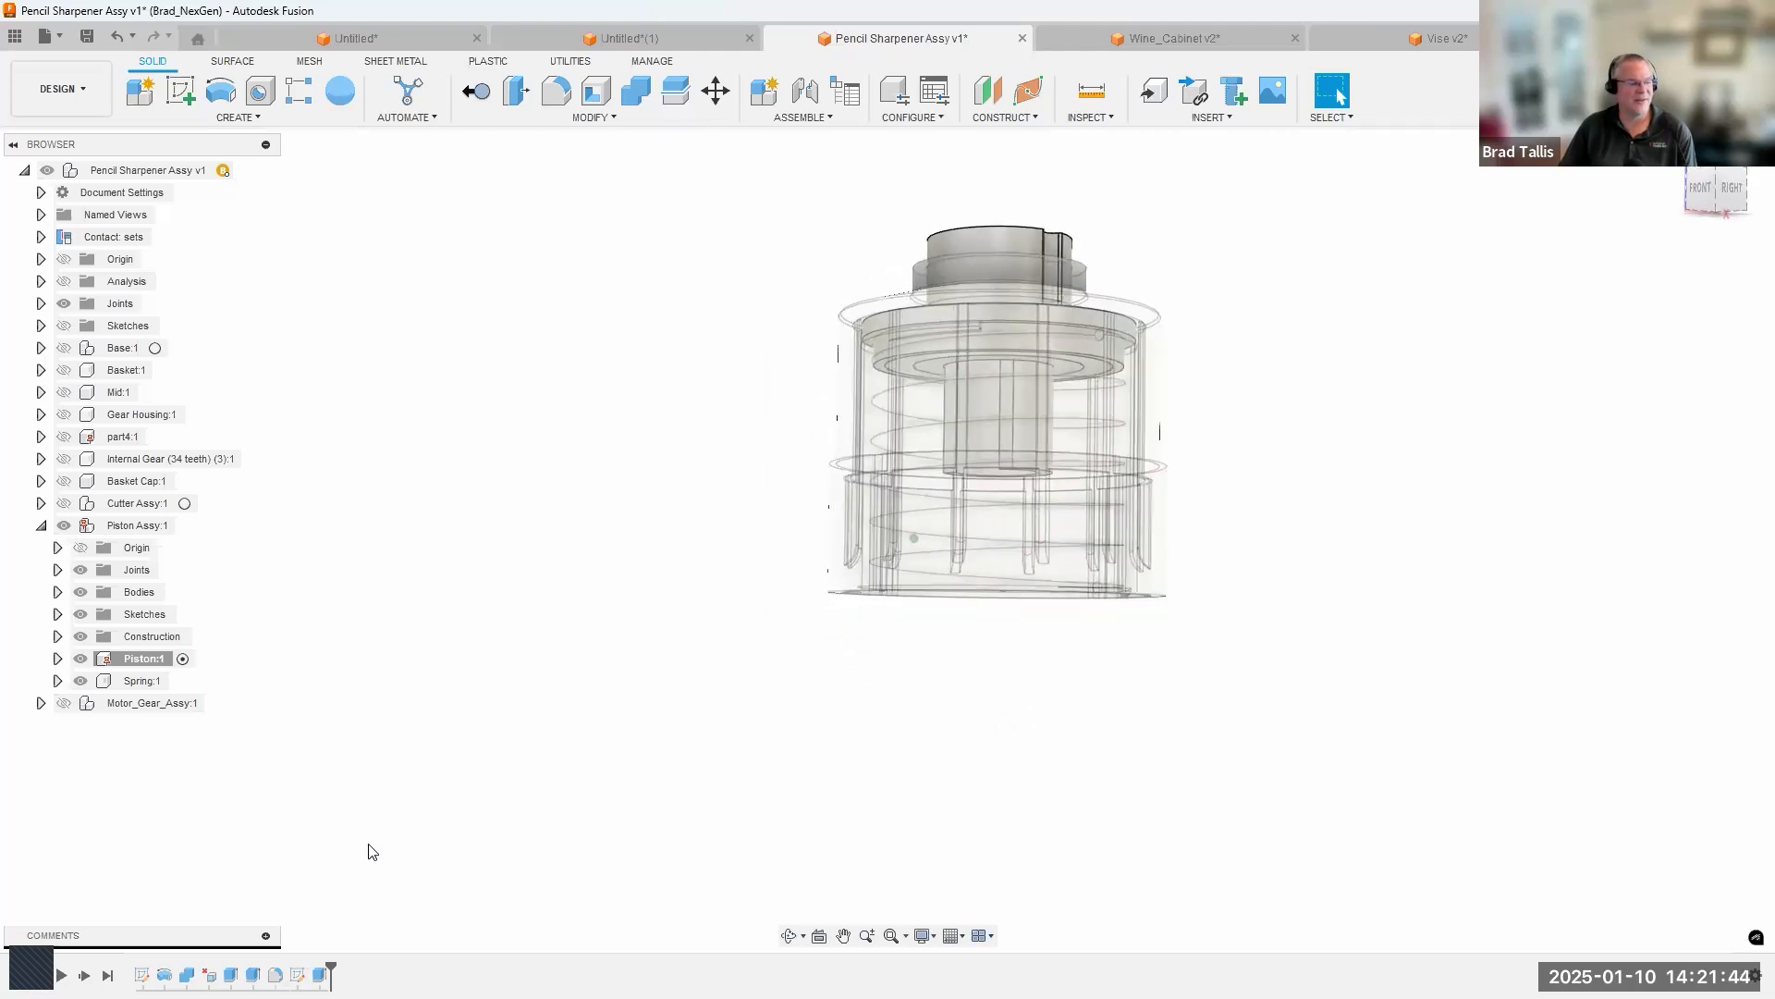
pyautogui.rightClick(133, 658)
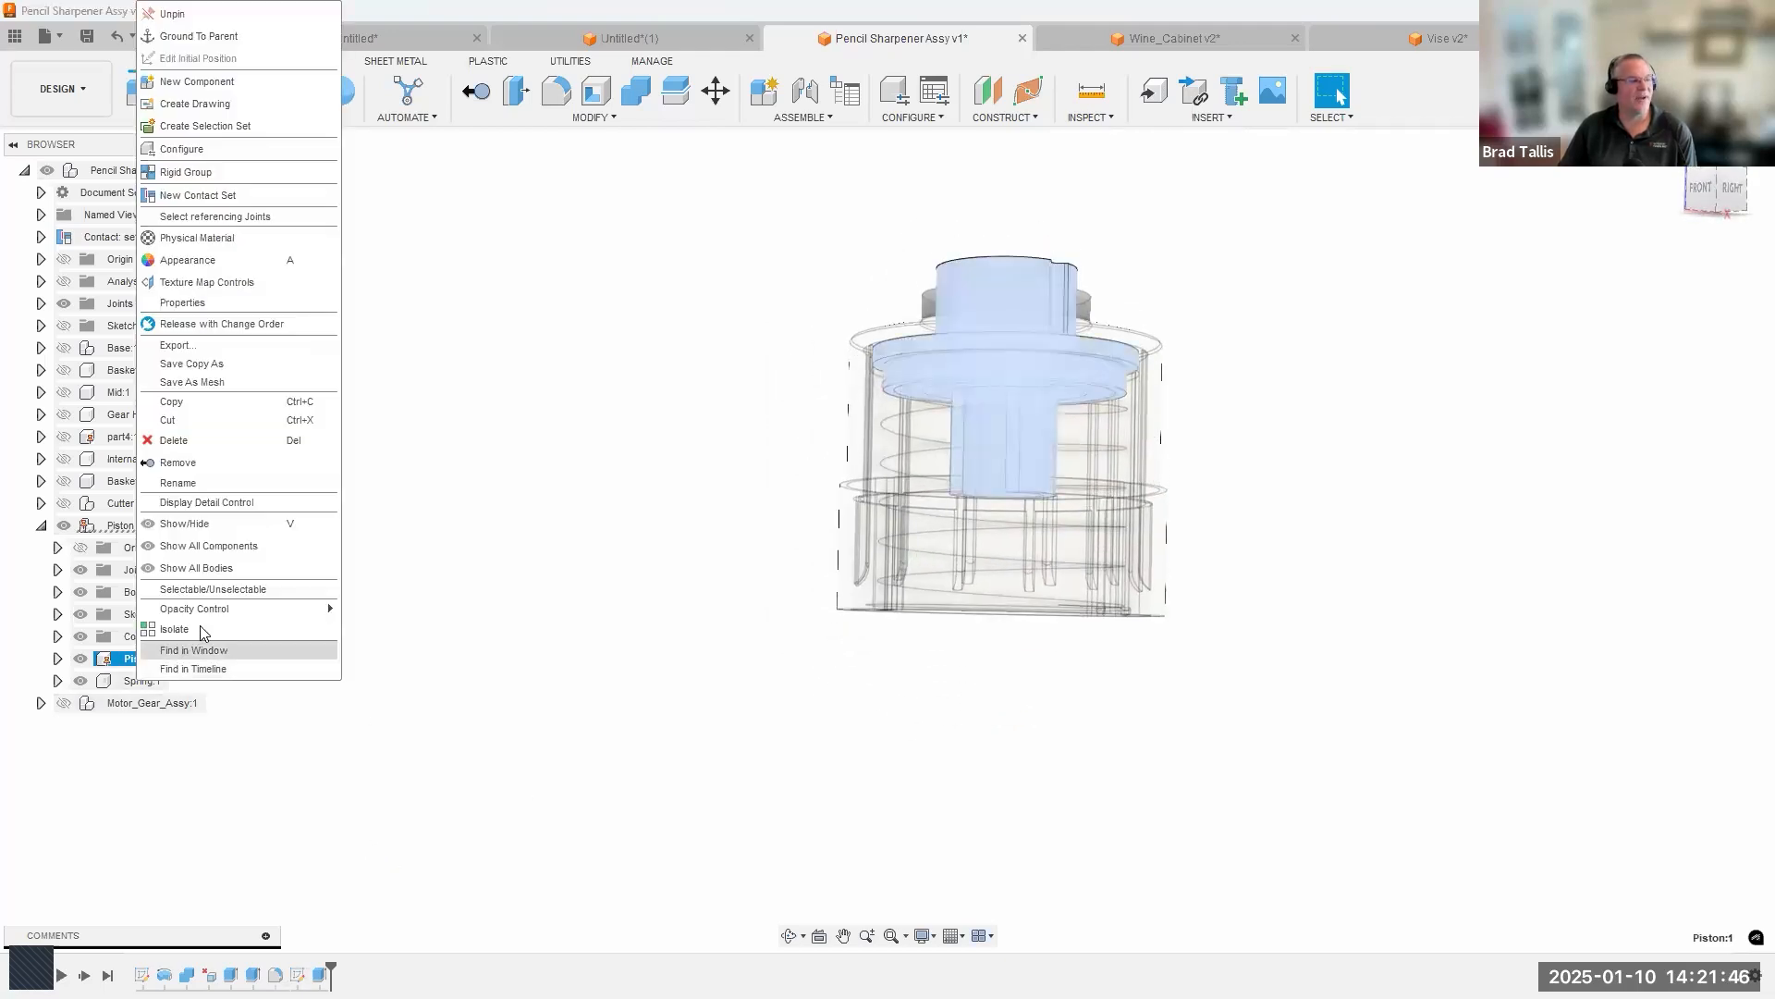
pyautogui.click(200, 629)
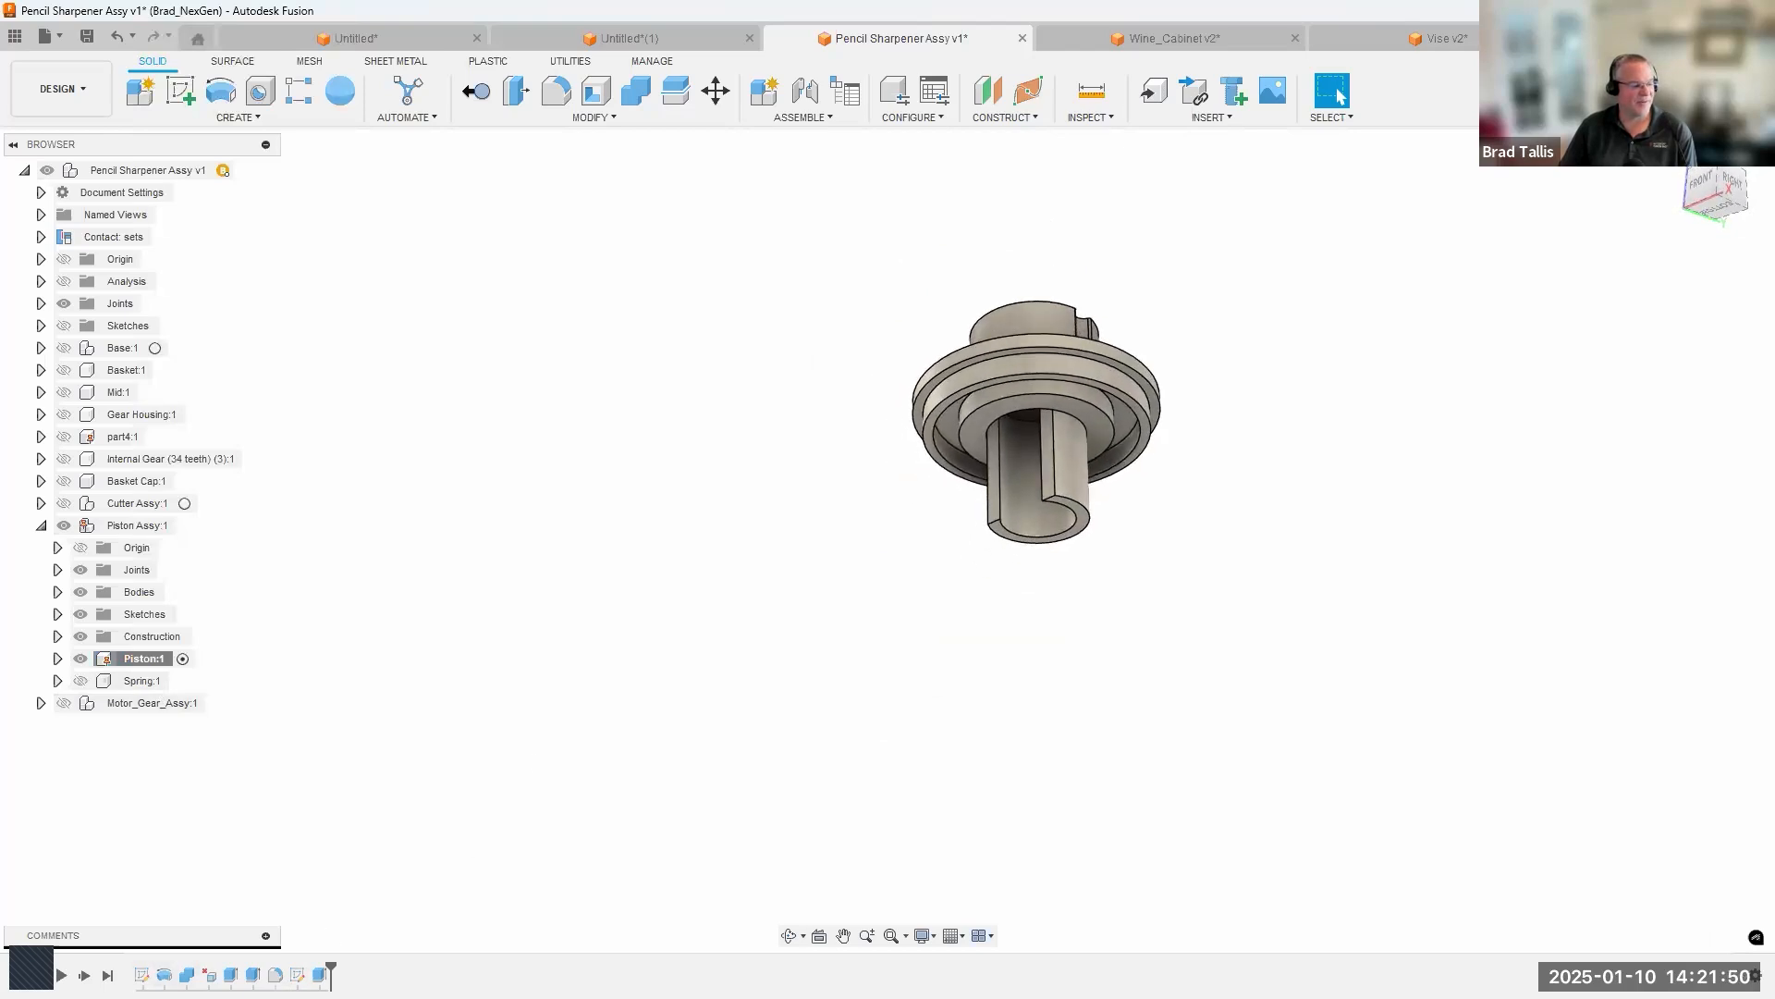
# Roll the Piston's timeline to the start, step through its first features, and hide the Internal Gear (34 teeth) (2) component.
pyautogui.click(8, 974)
pyautogui.click(84, 974)
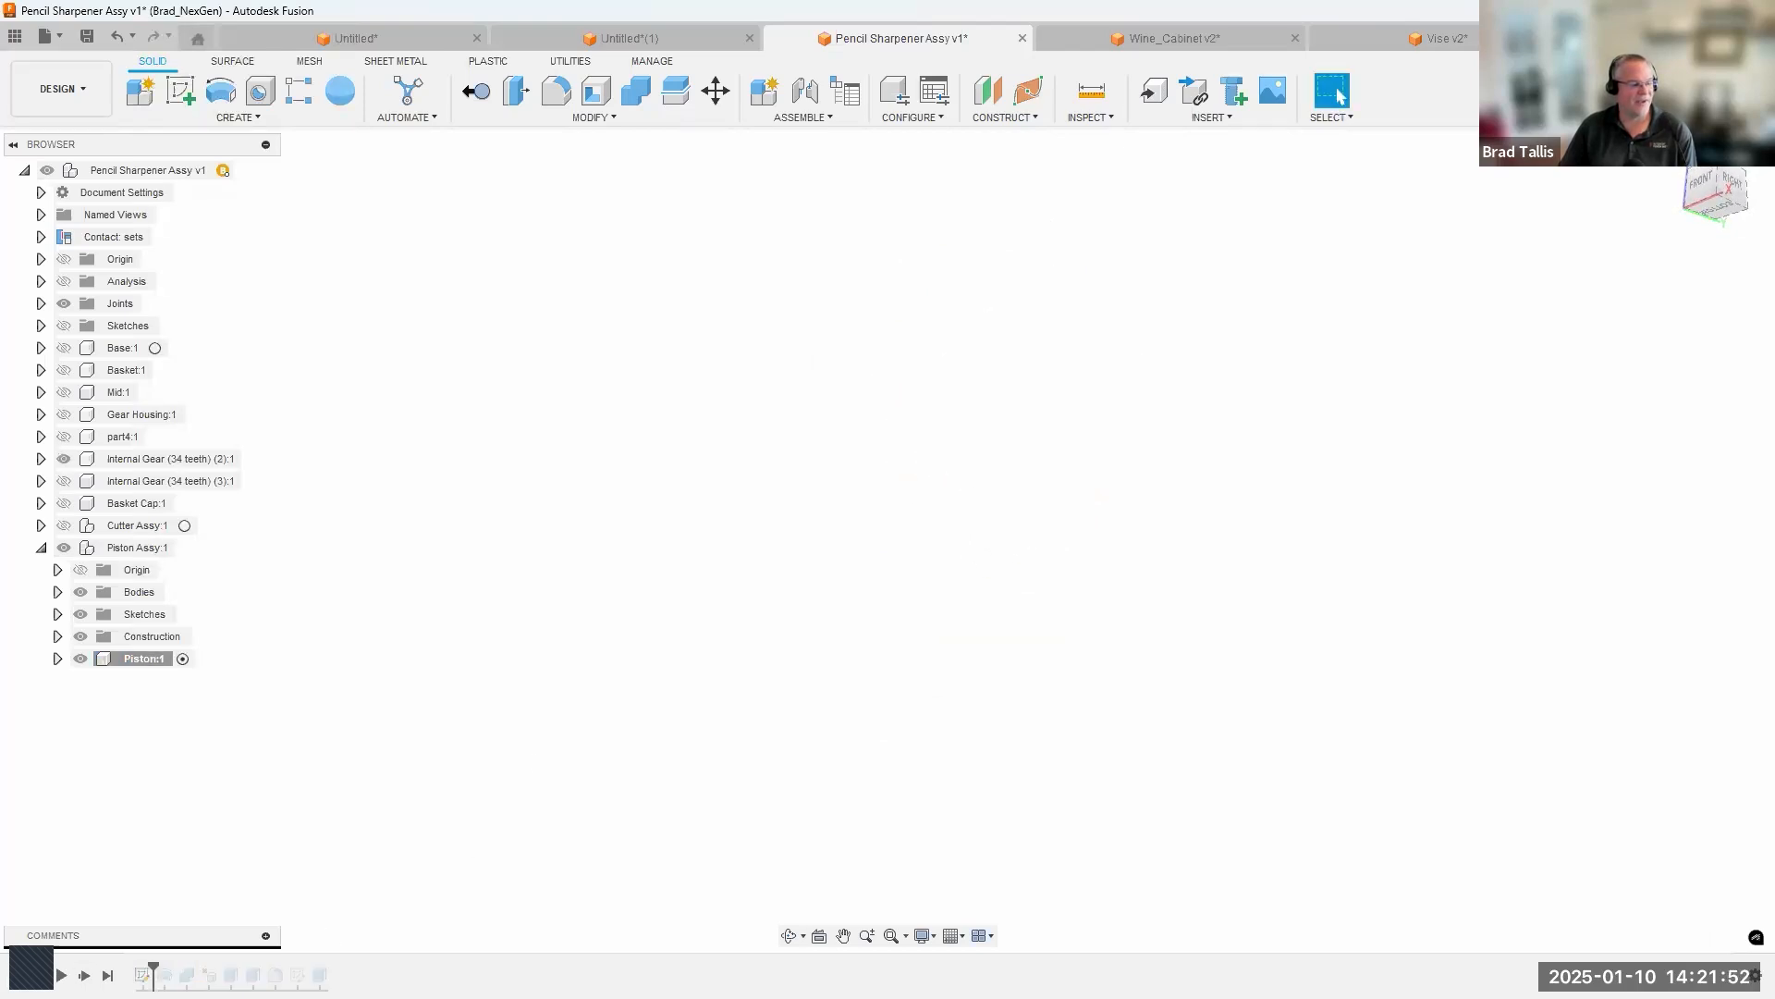
pyautogui.click(84, 975)
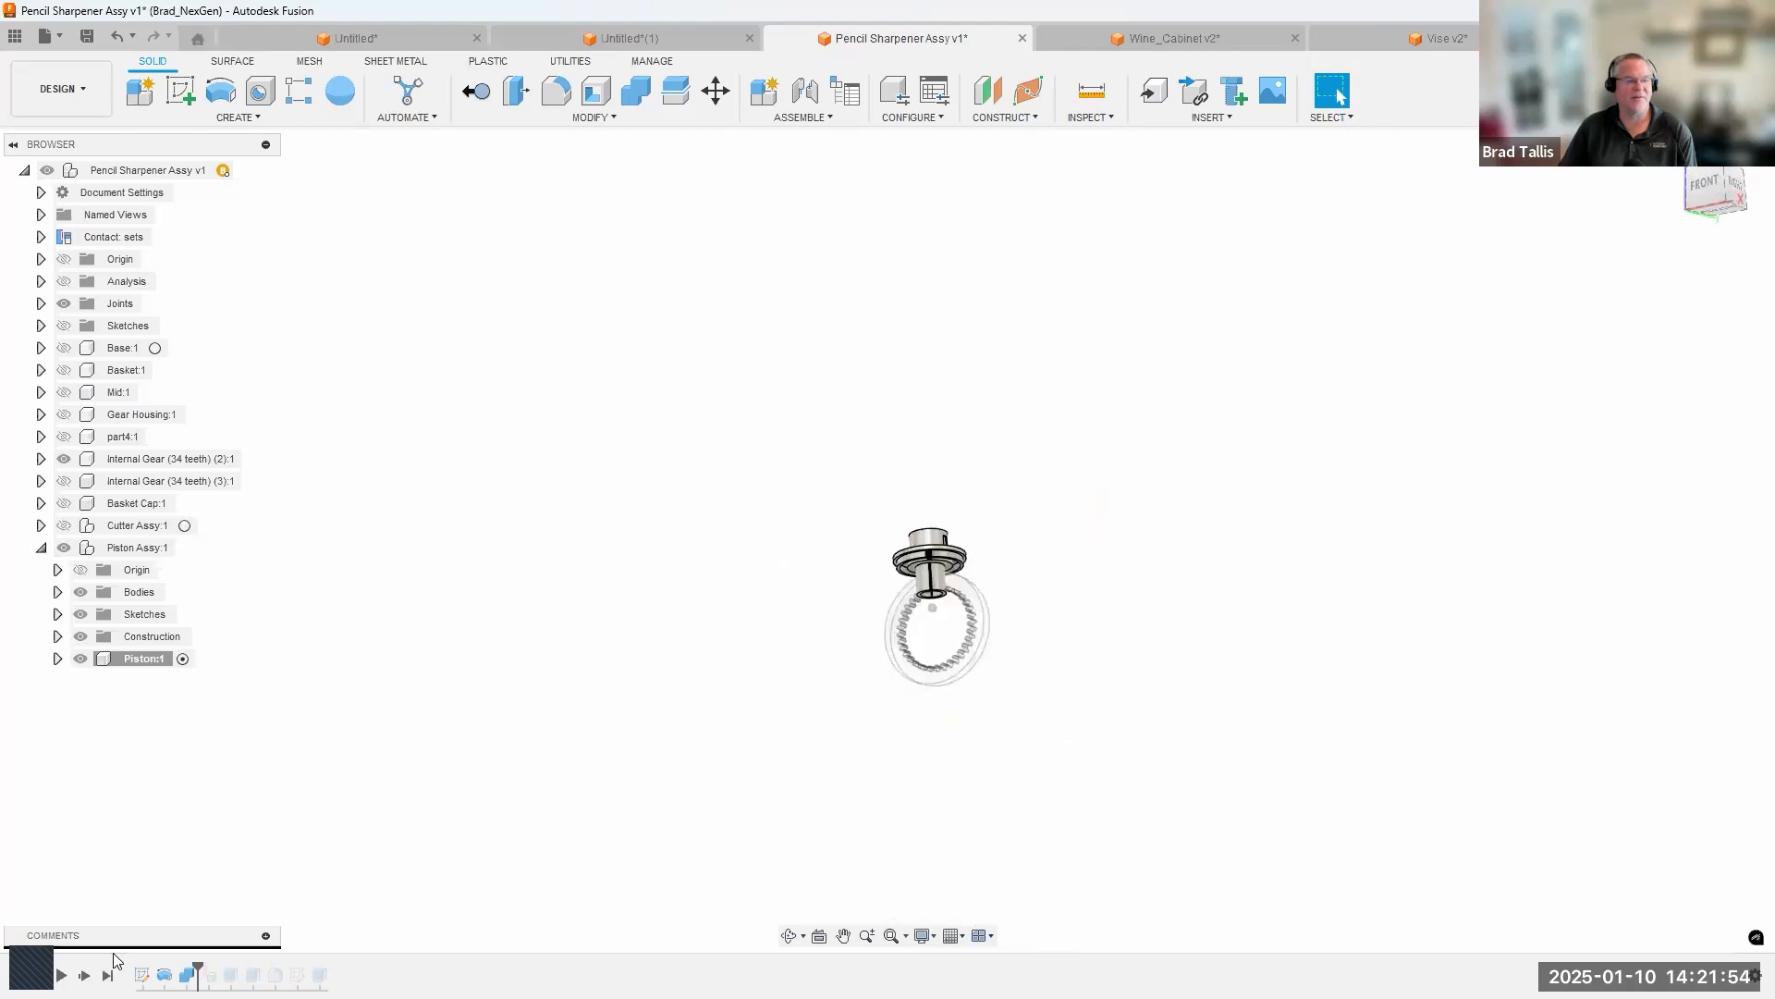
pyautogui.click(64, 459)
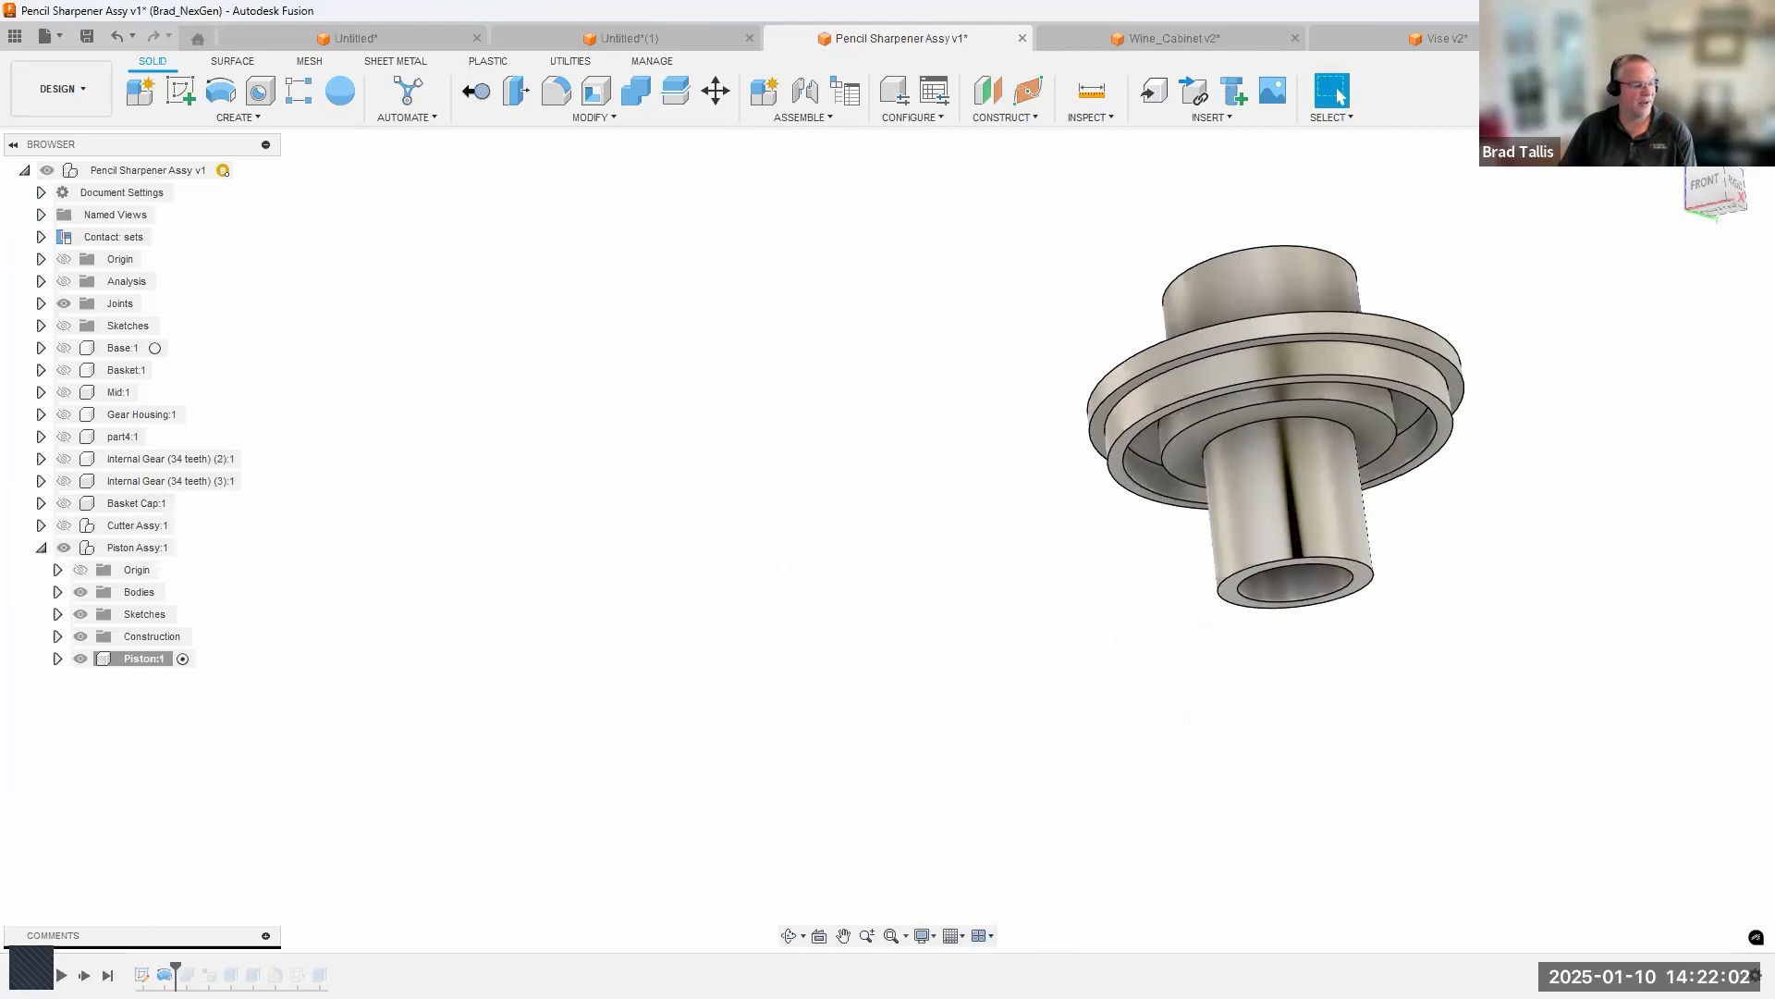
# Replay the Piston's timeline from the beginning, stepping through every feature to the end to examine how the part is built.
pyautogui.click(38, 976)
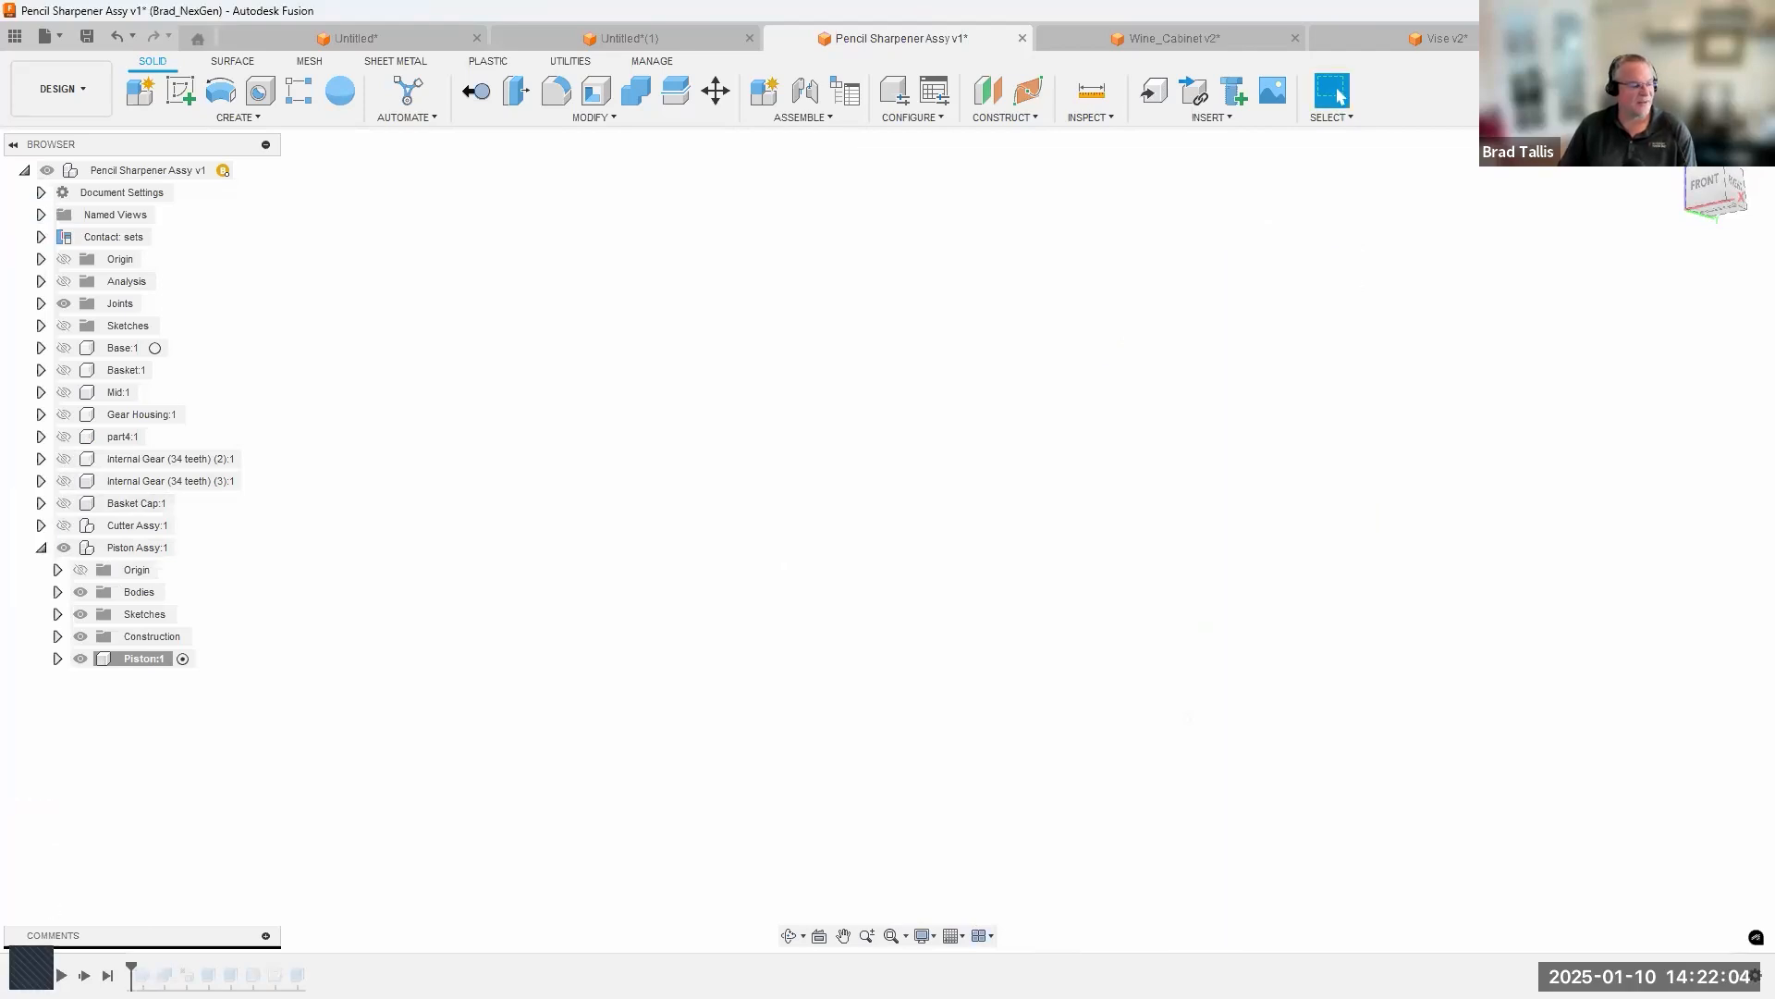
pyautogui.click(84, 975)
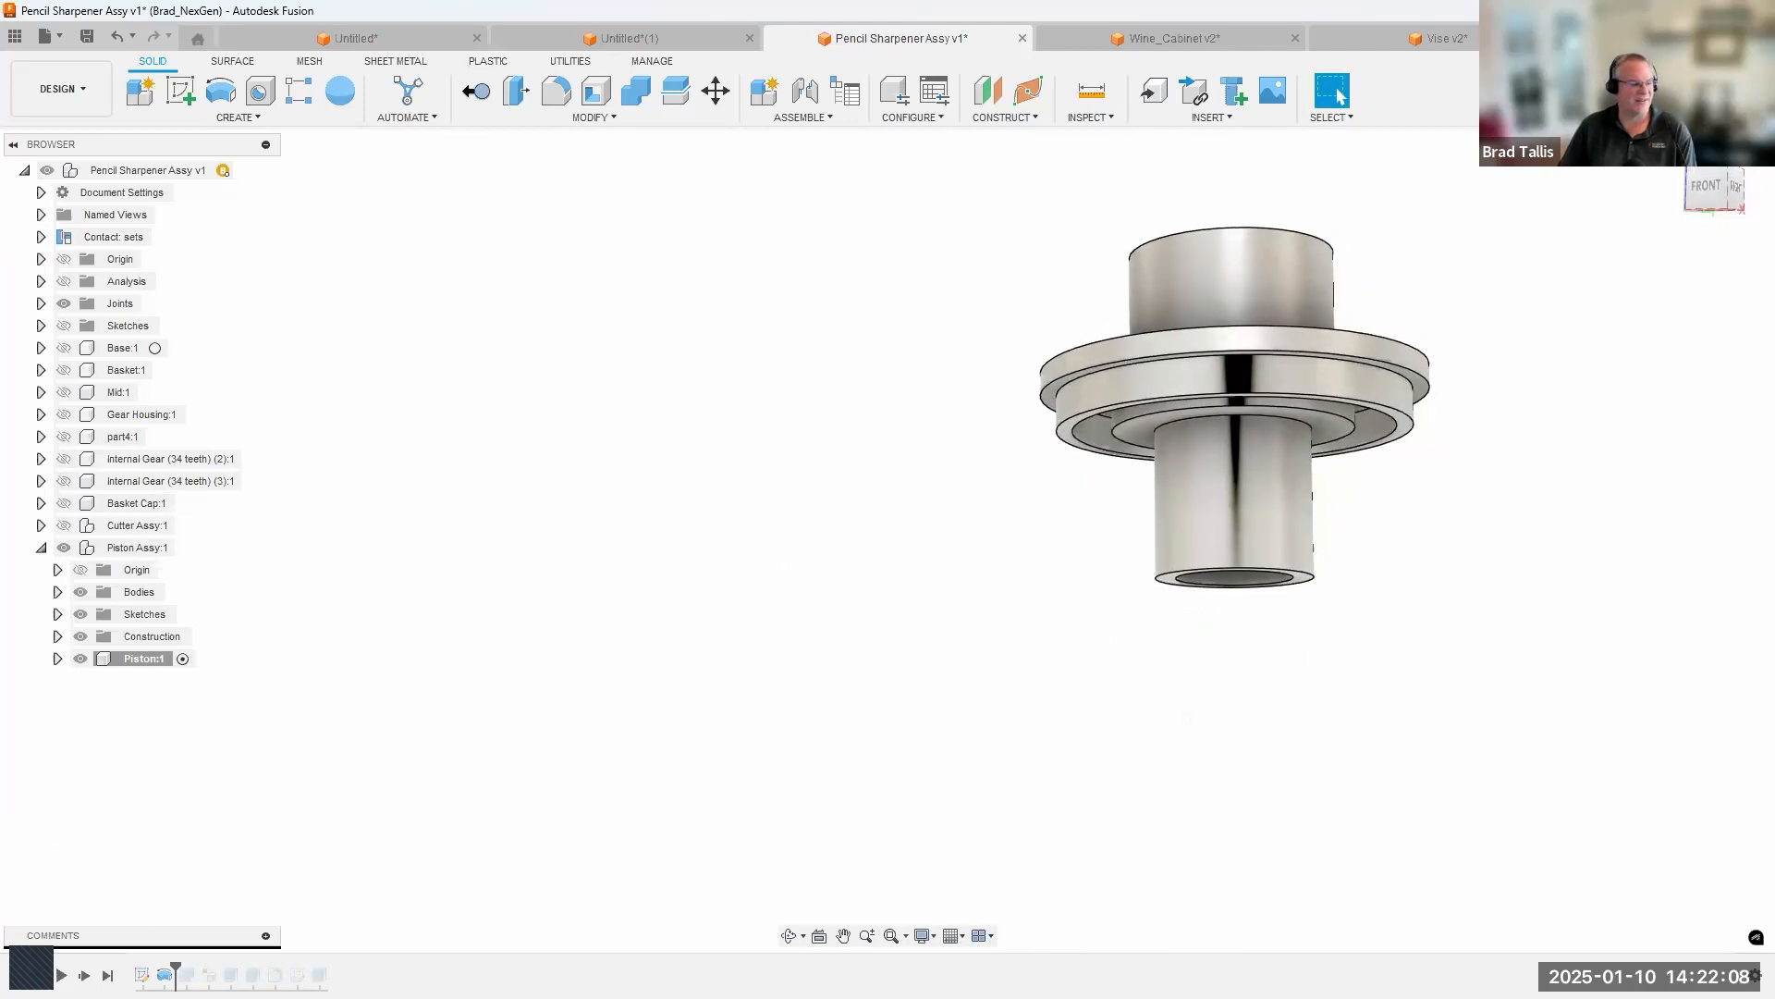
pyautogui.click(85, 975)
pyautogui.click(84, 976)
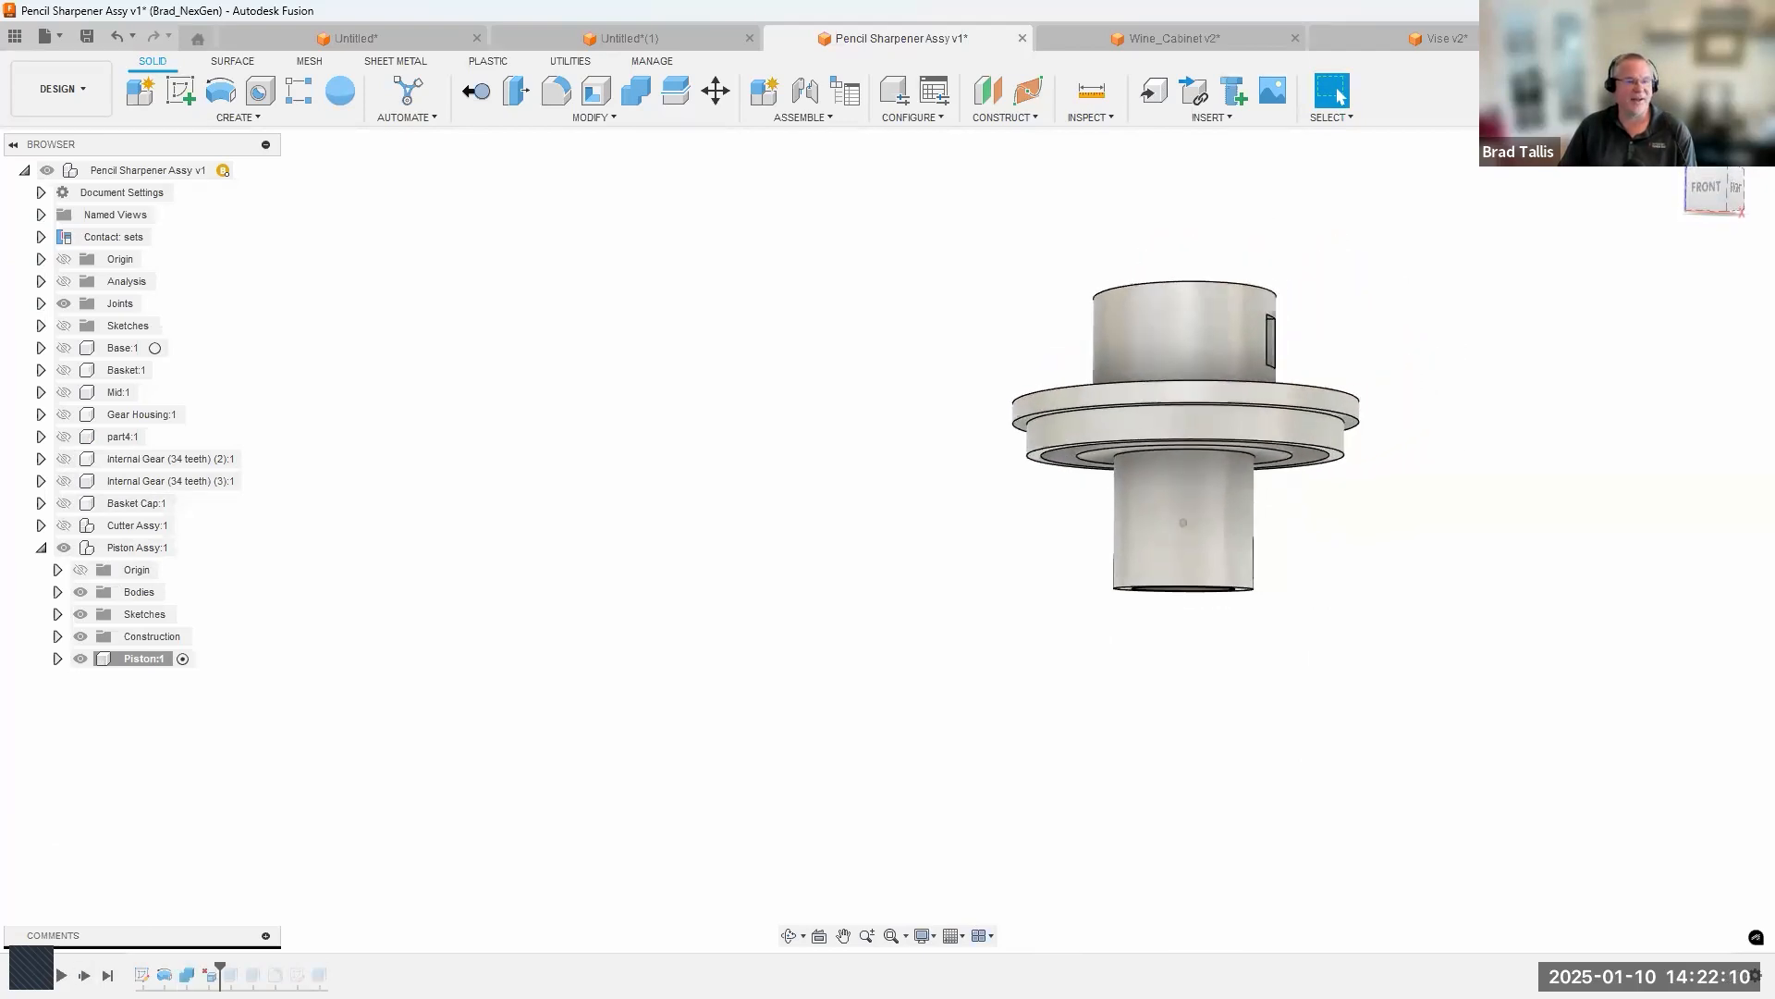
pyautogui.click(84, 976)
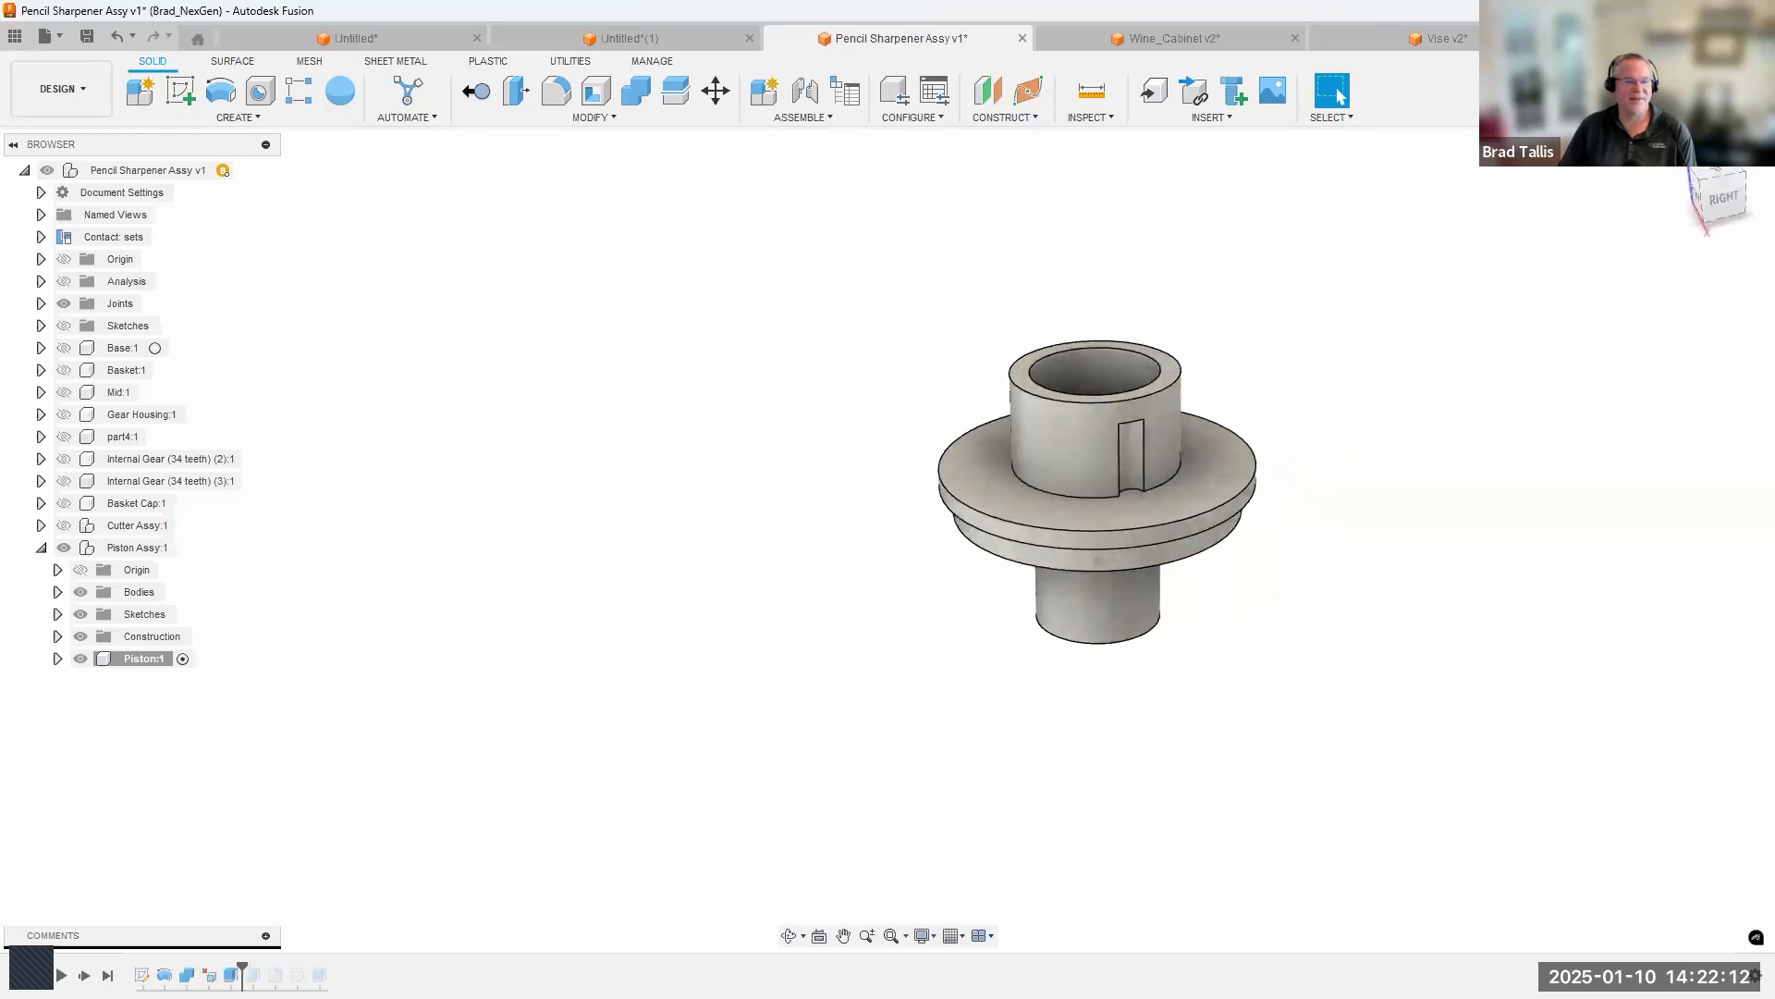
pyautogui.click(84, 976)
pyautogui.click(84, 975)
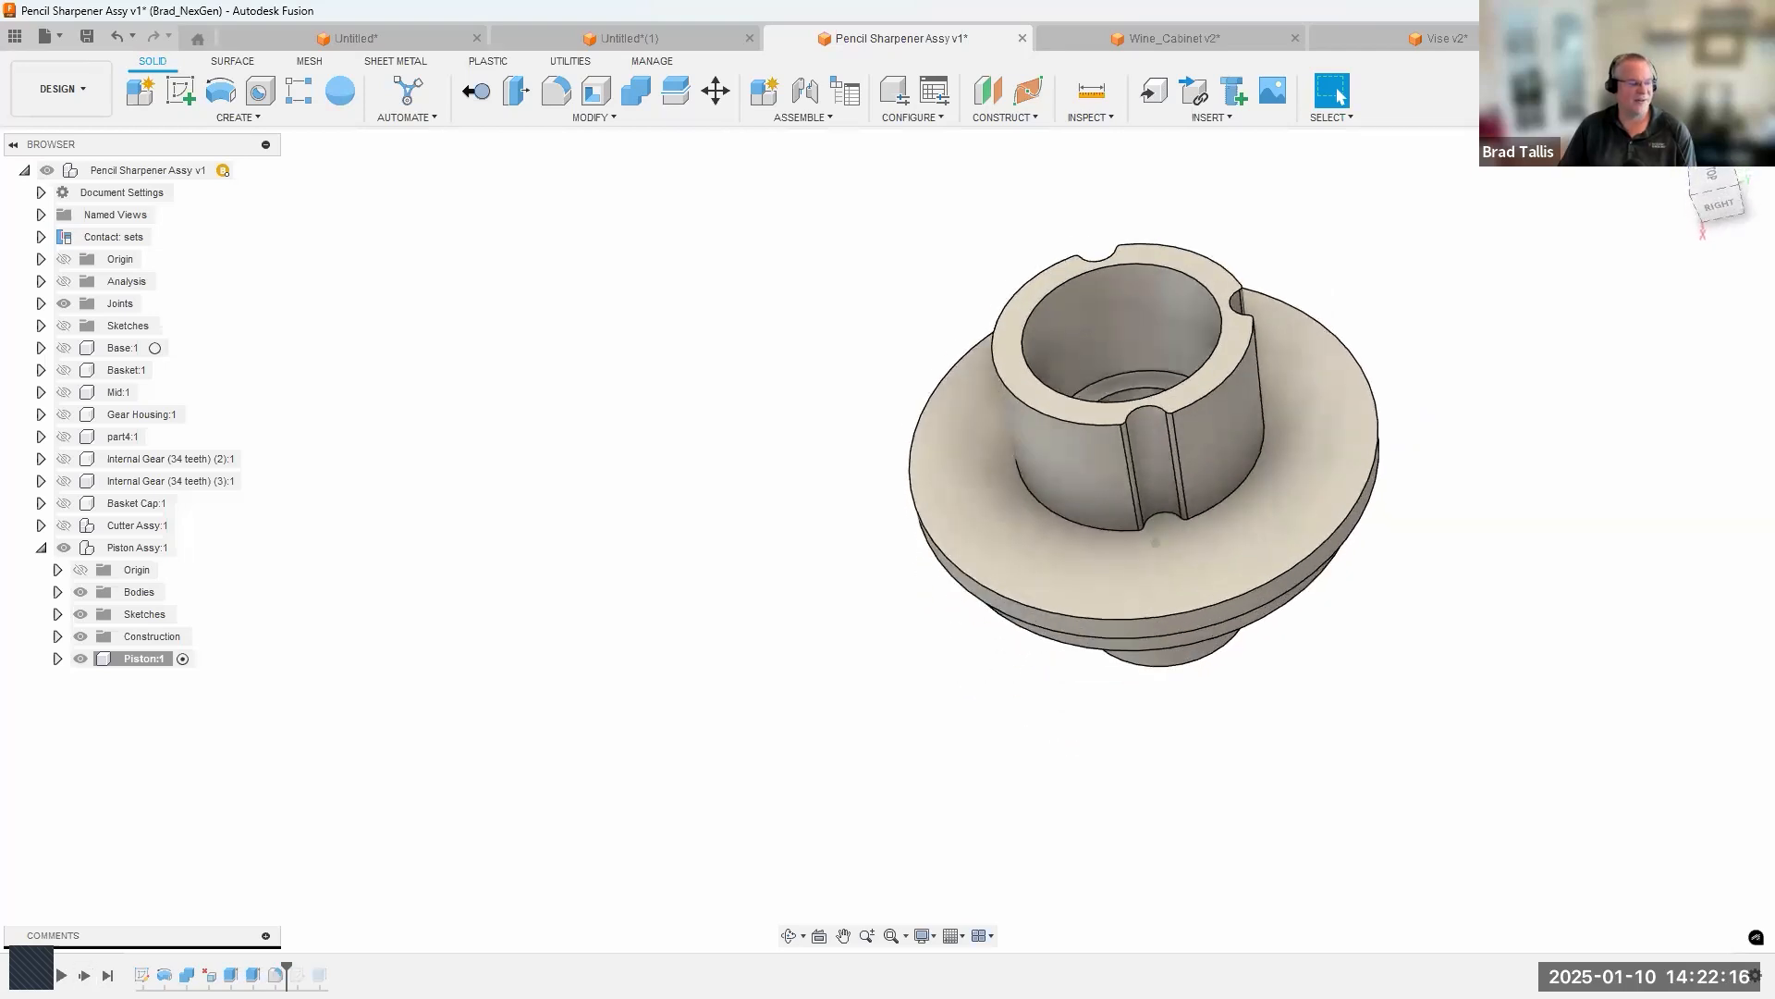
pyautogui.click(84, 975)
pyautogui.click(84, 976)
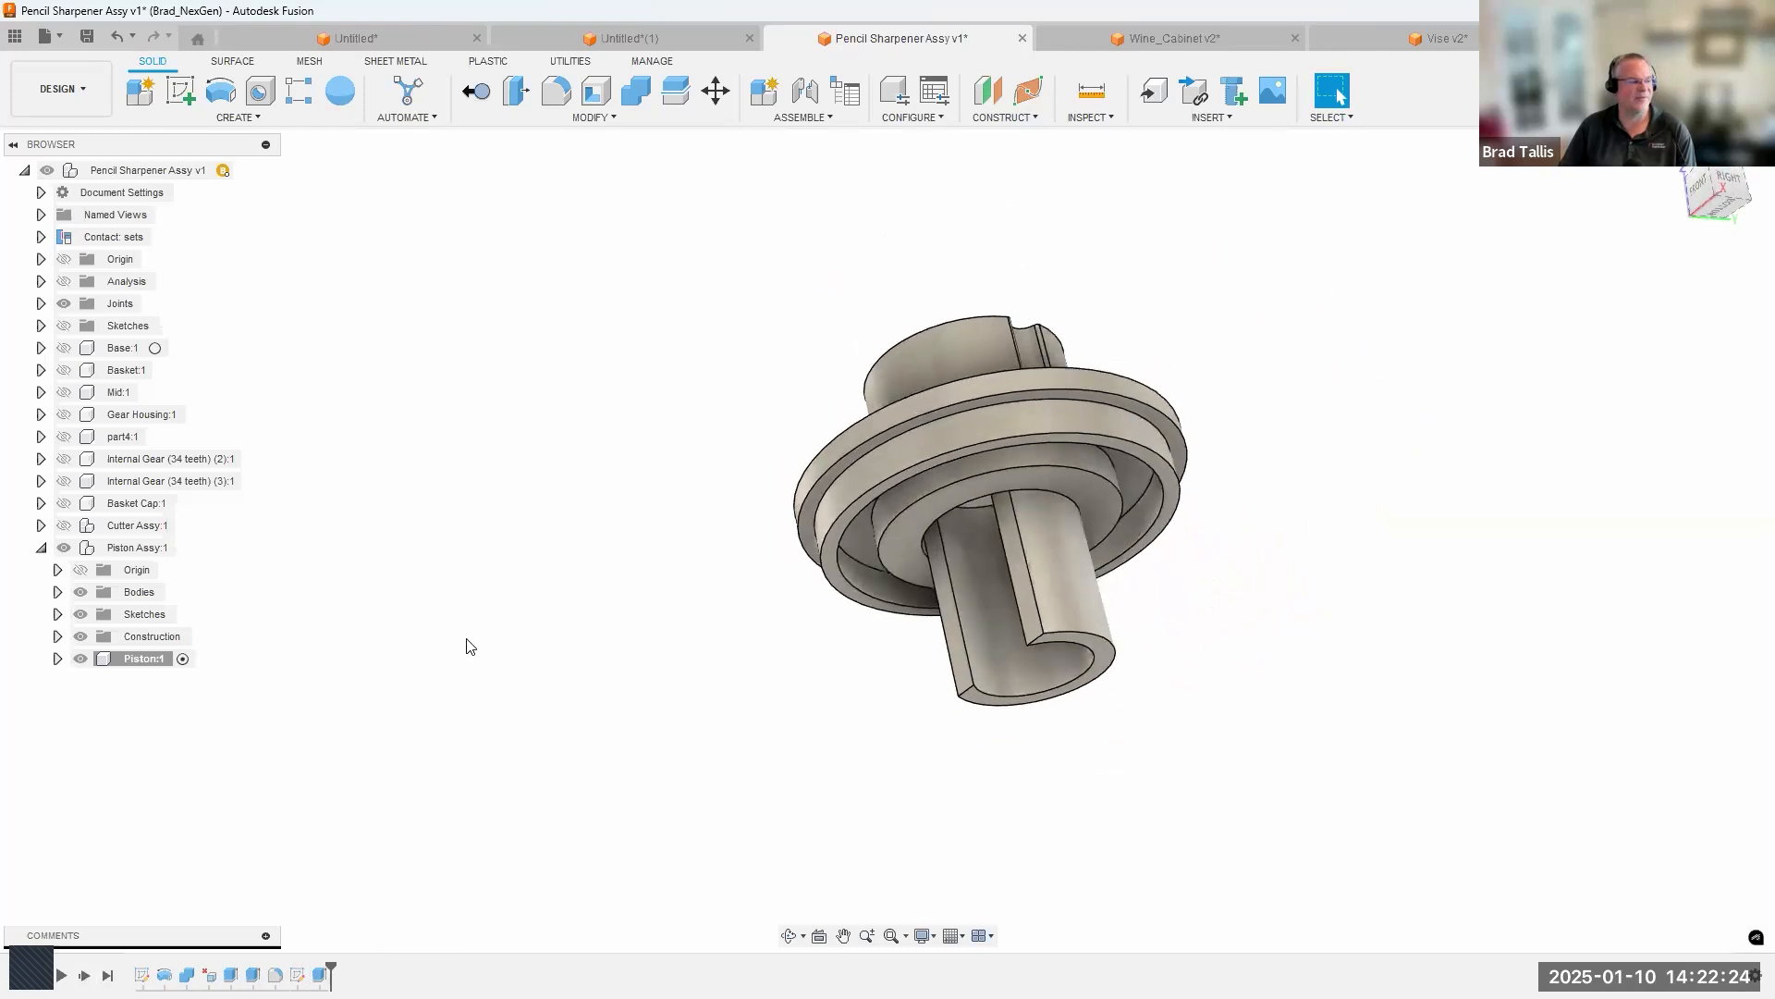
# Activate the Piston Assy, roll its timeline to the end, and show the Spring component alongside the Piston.
pyautogui.click(195, 548)
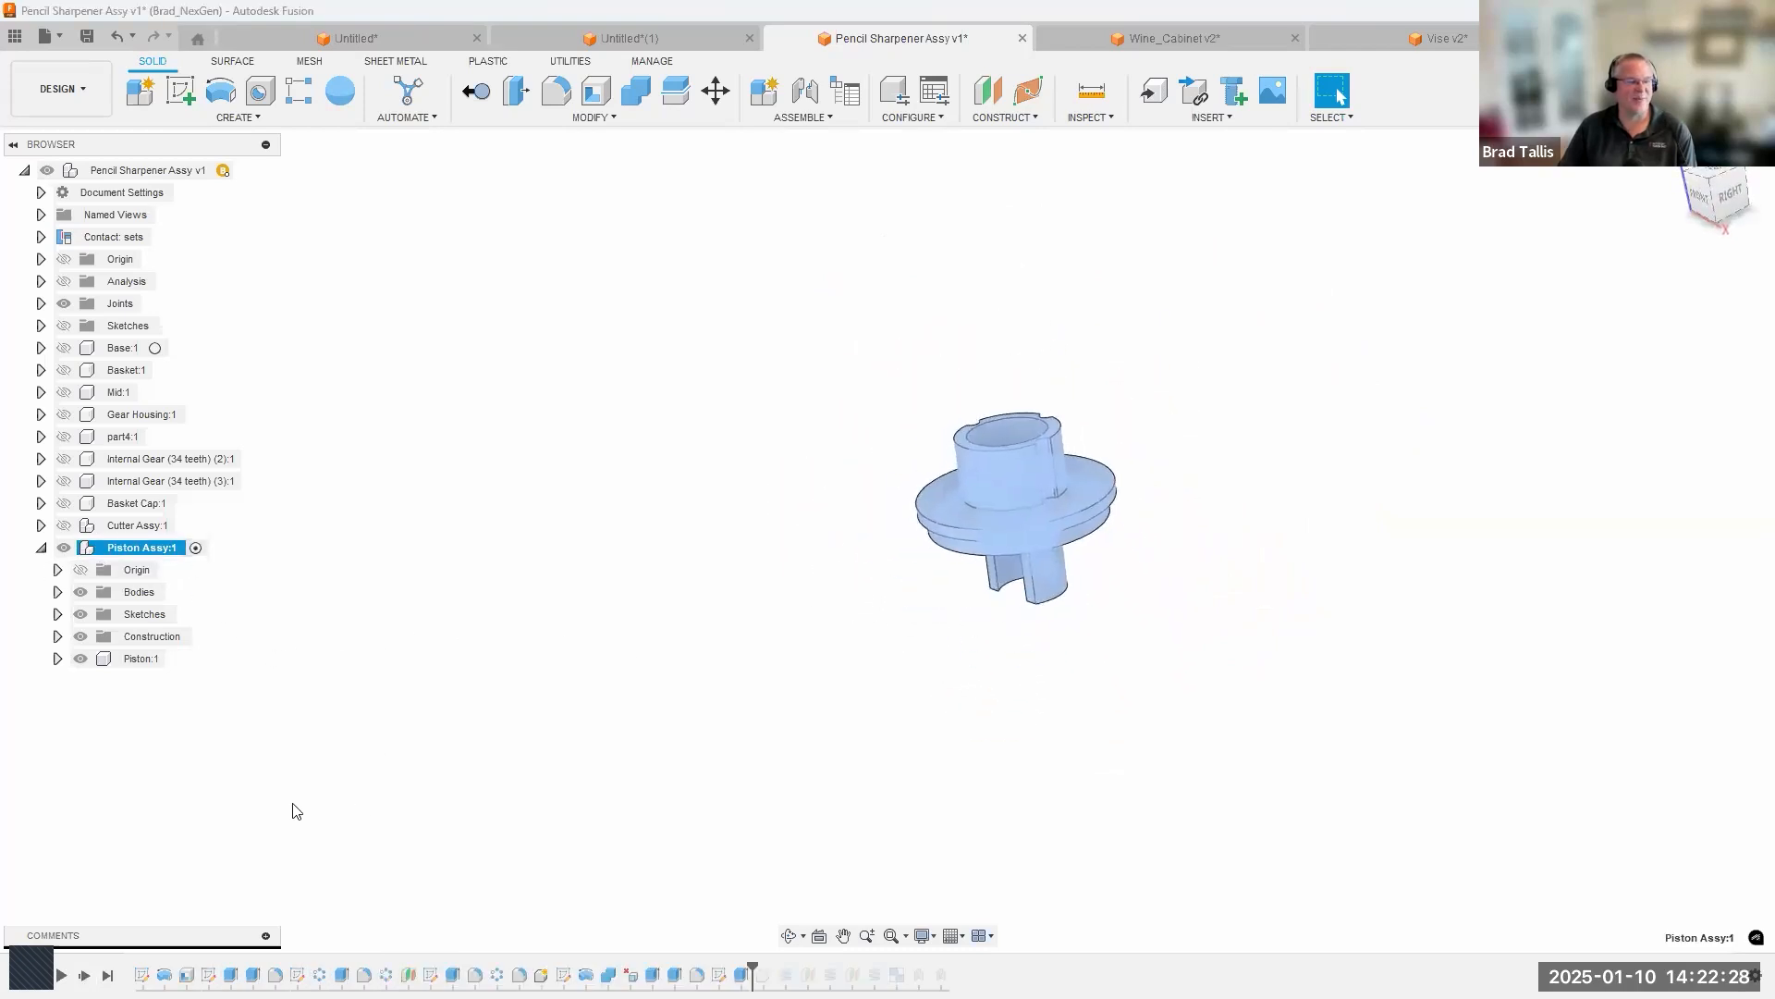
pyautogui.click(108, 975)
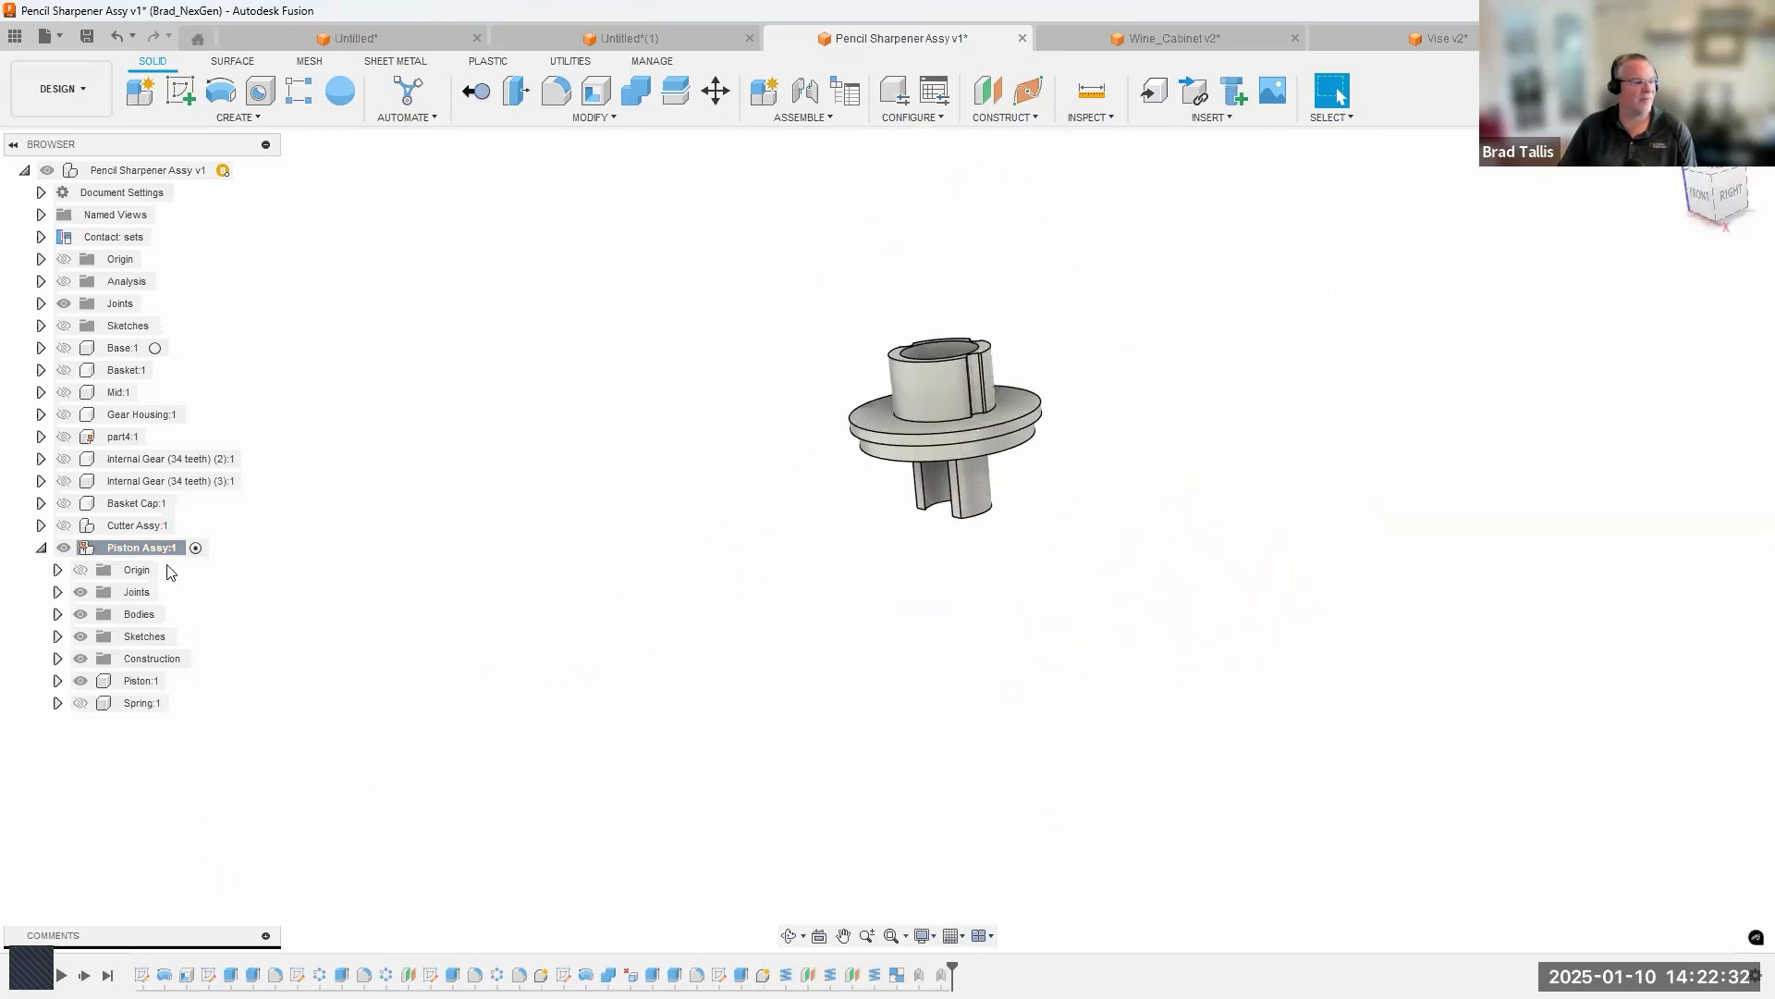
pyautogui.rightClick(141, 550)
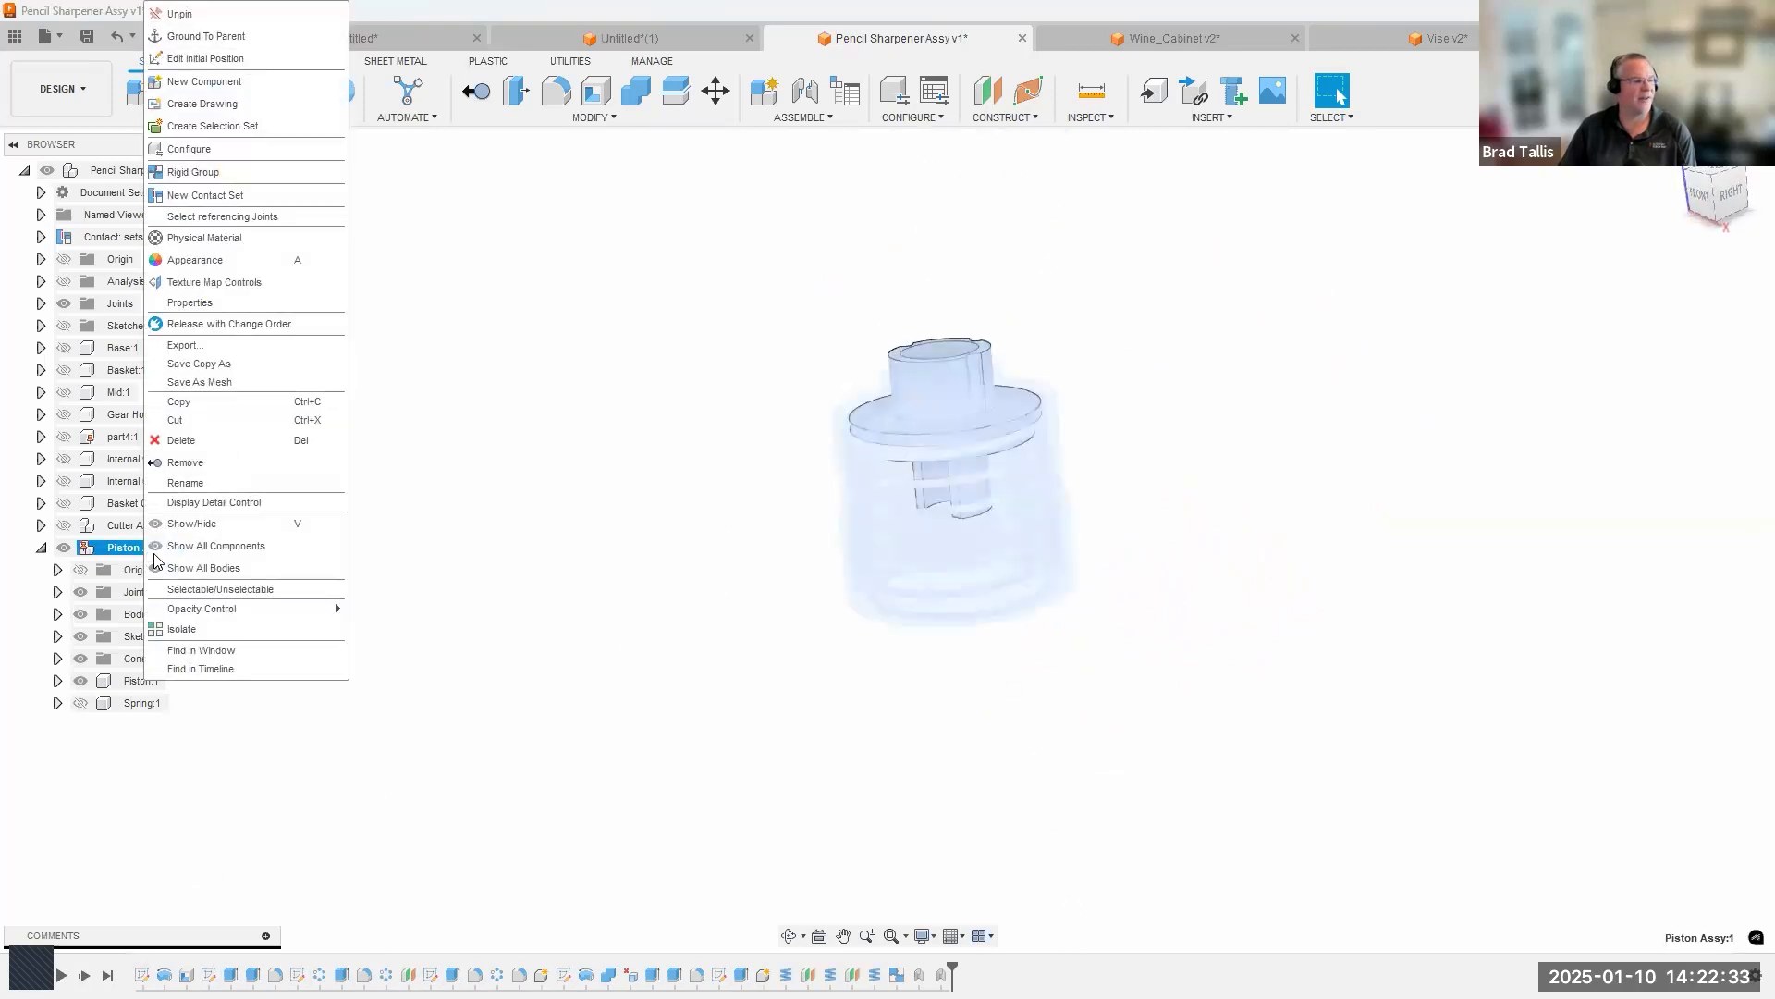
pyautogui.click(404, 615)
pyautogui.click(81, 702)
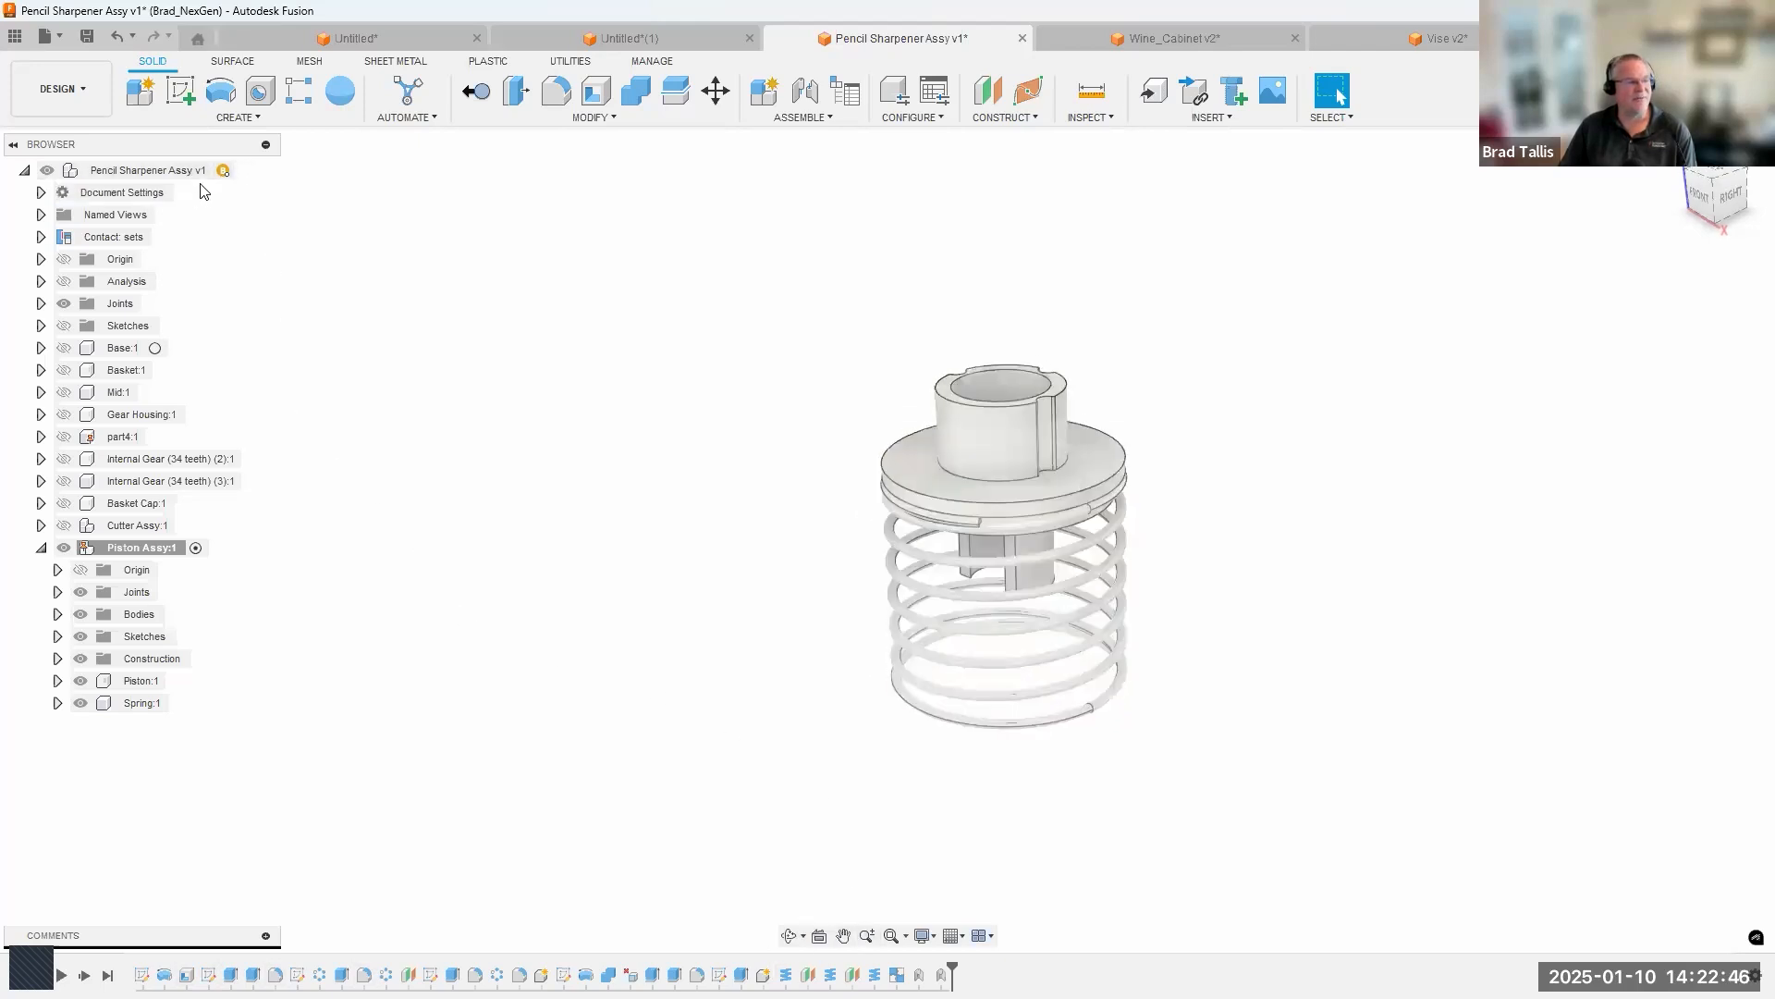
# Activate the top-level Pencil Sharpener Assy v1 and show all of its components.
pyautogui.click(239, 171)
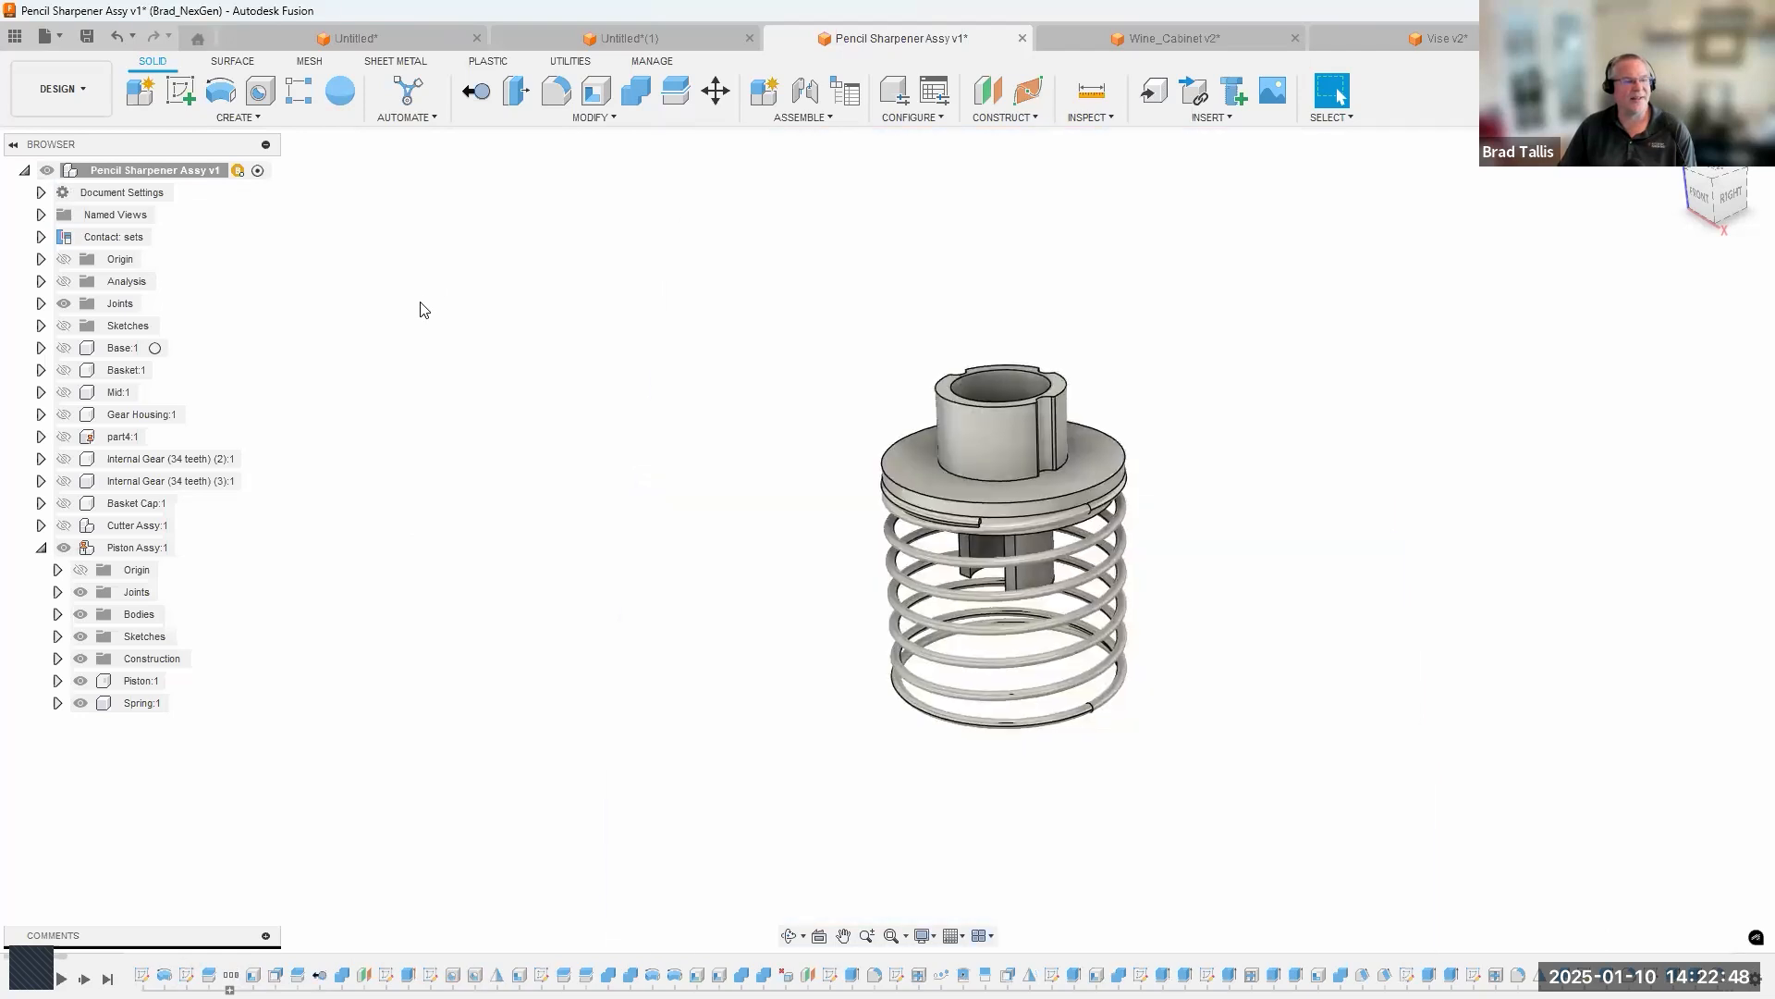
pyautogui.rightClick(207, 170)
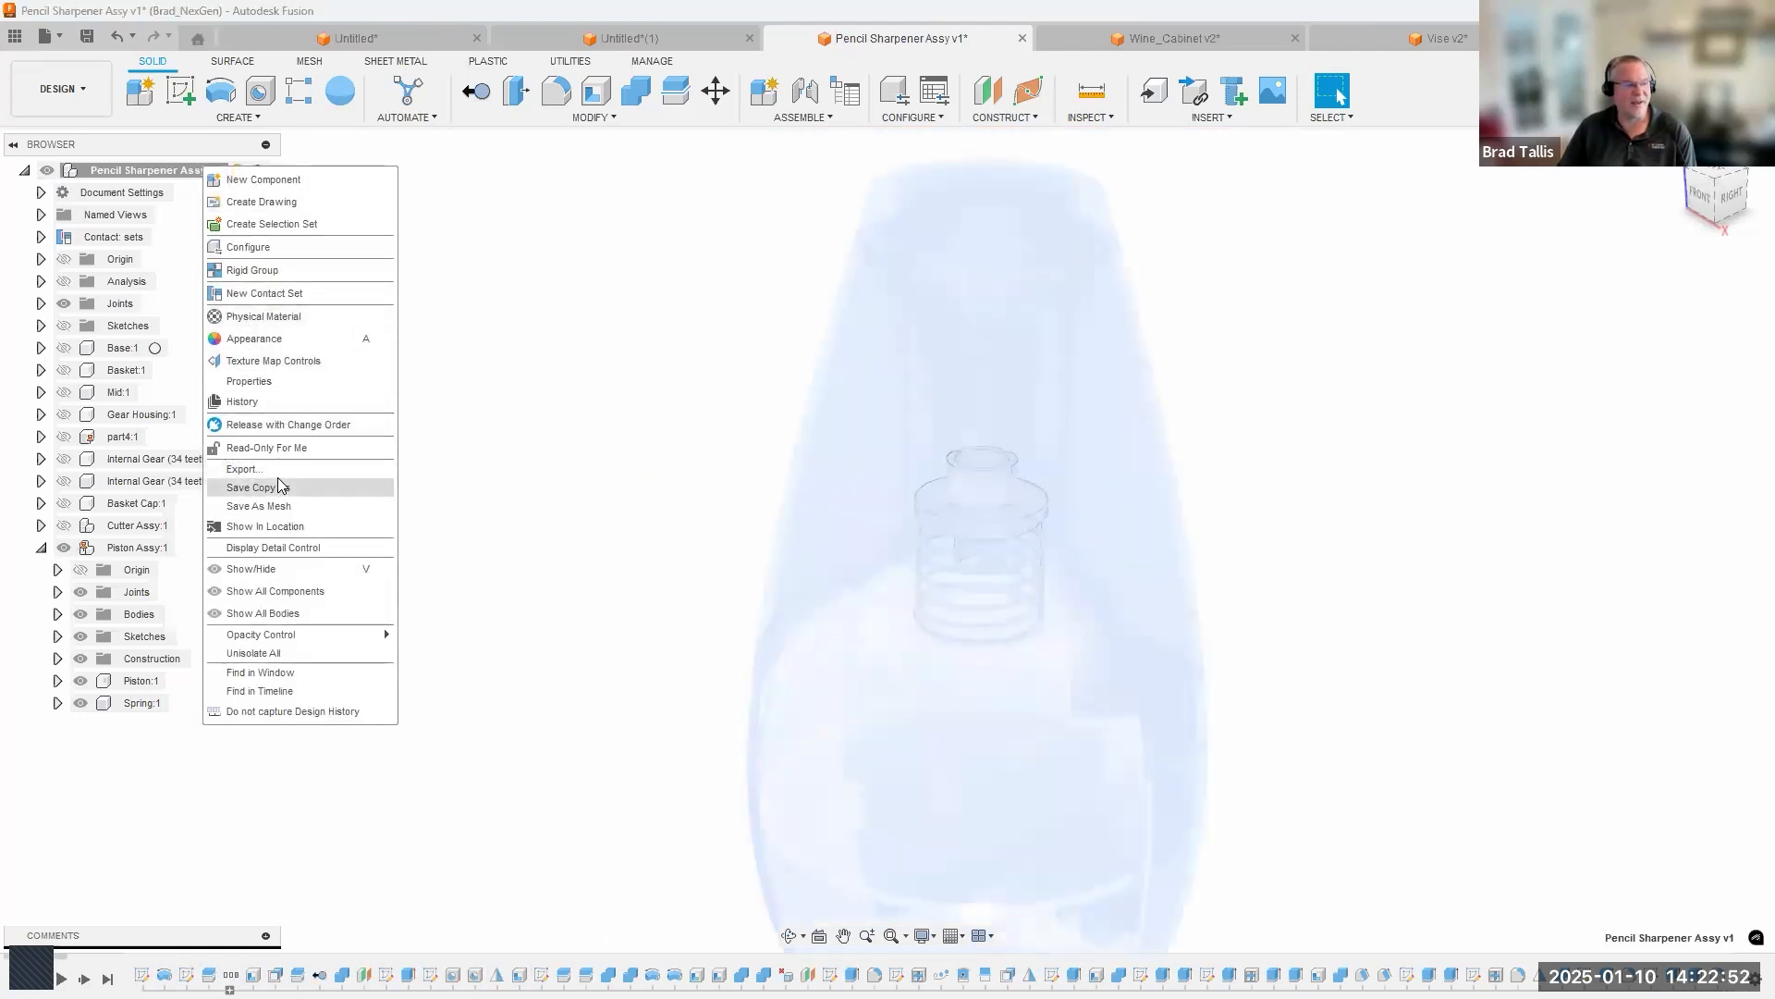
pyautogui.click(282, 592)
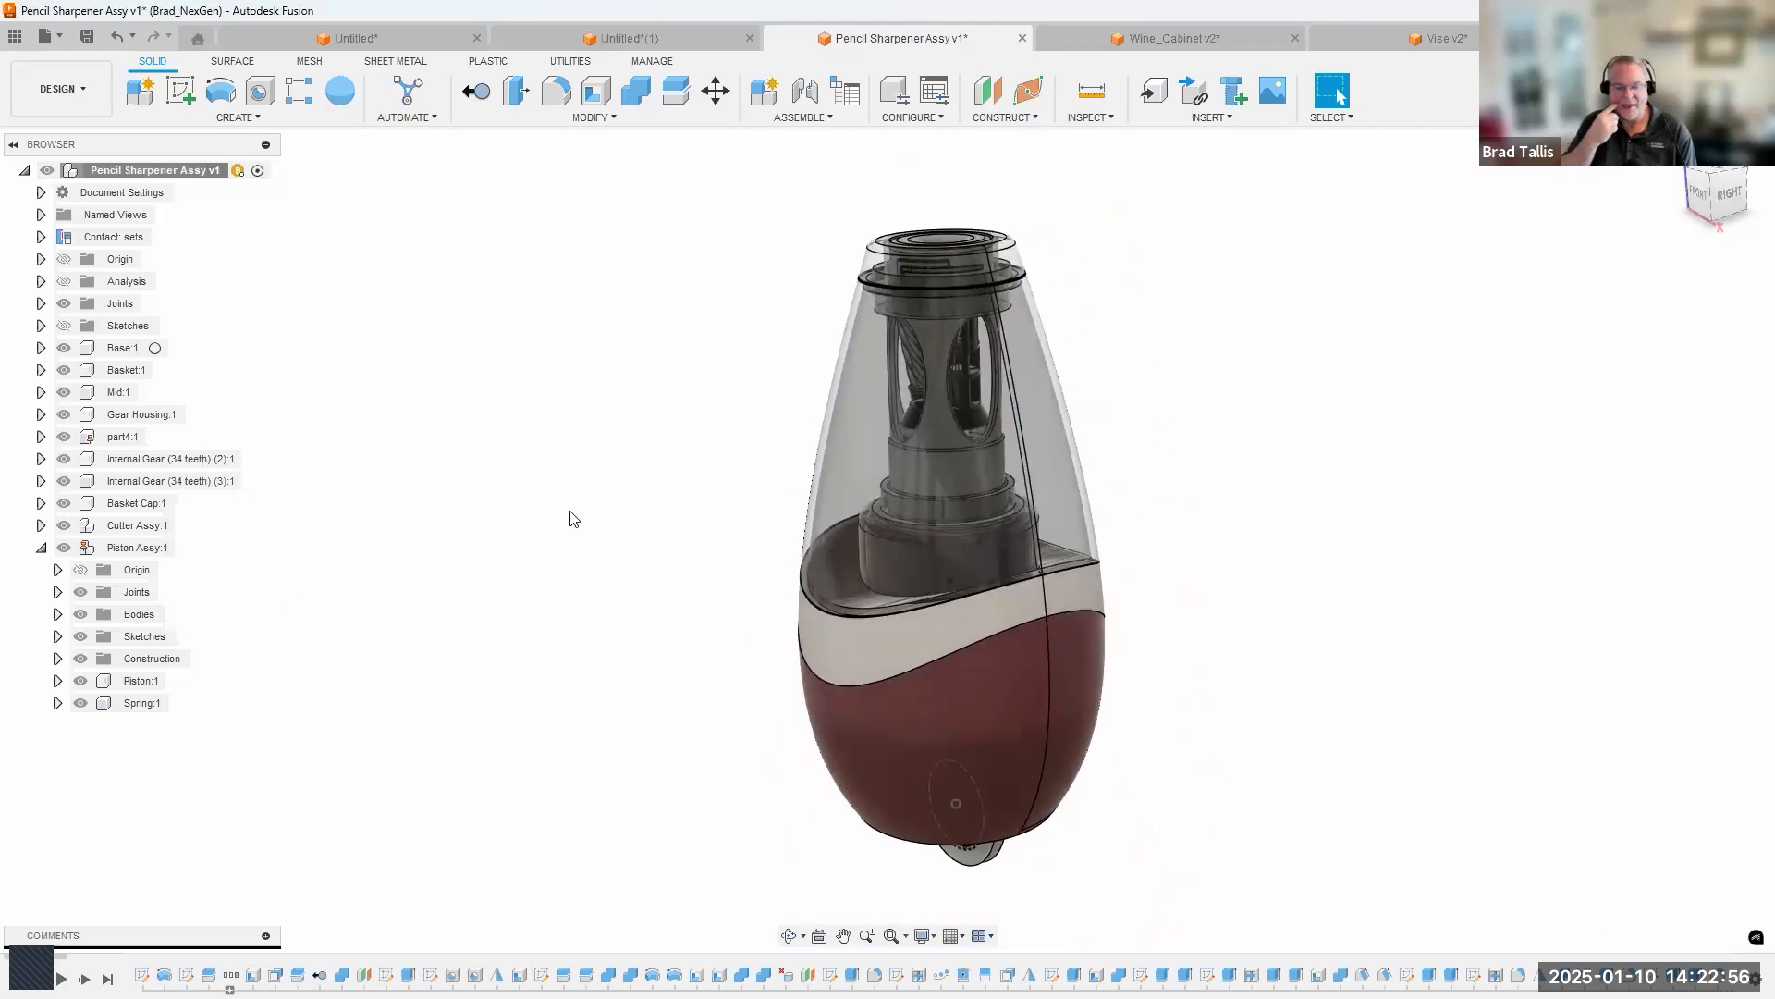
pyautogui.scroll(-1, 571, 517)
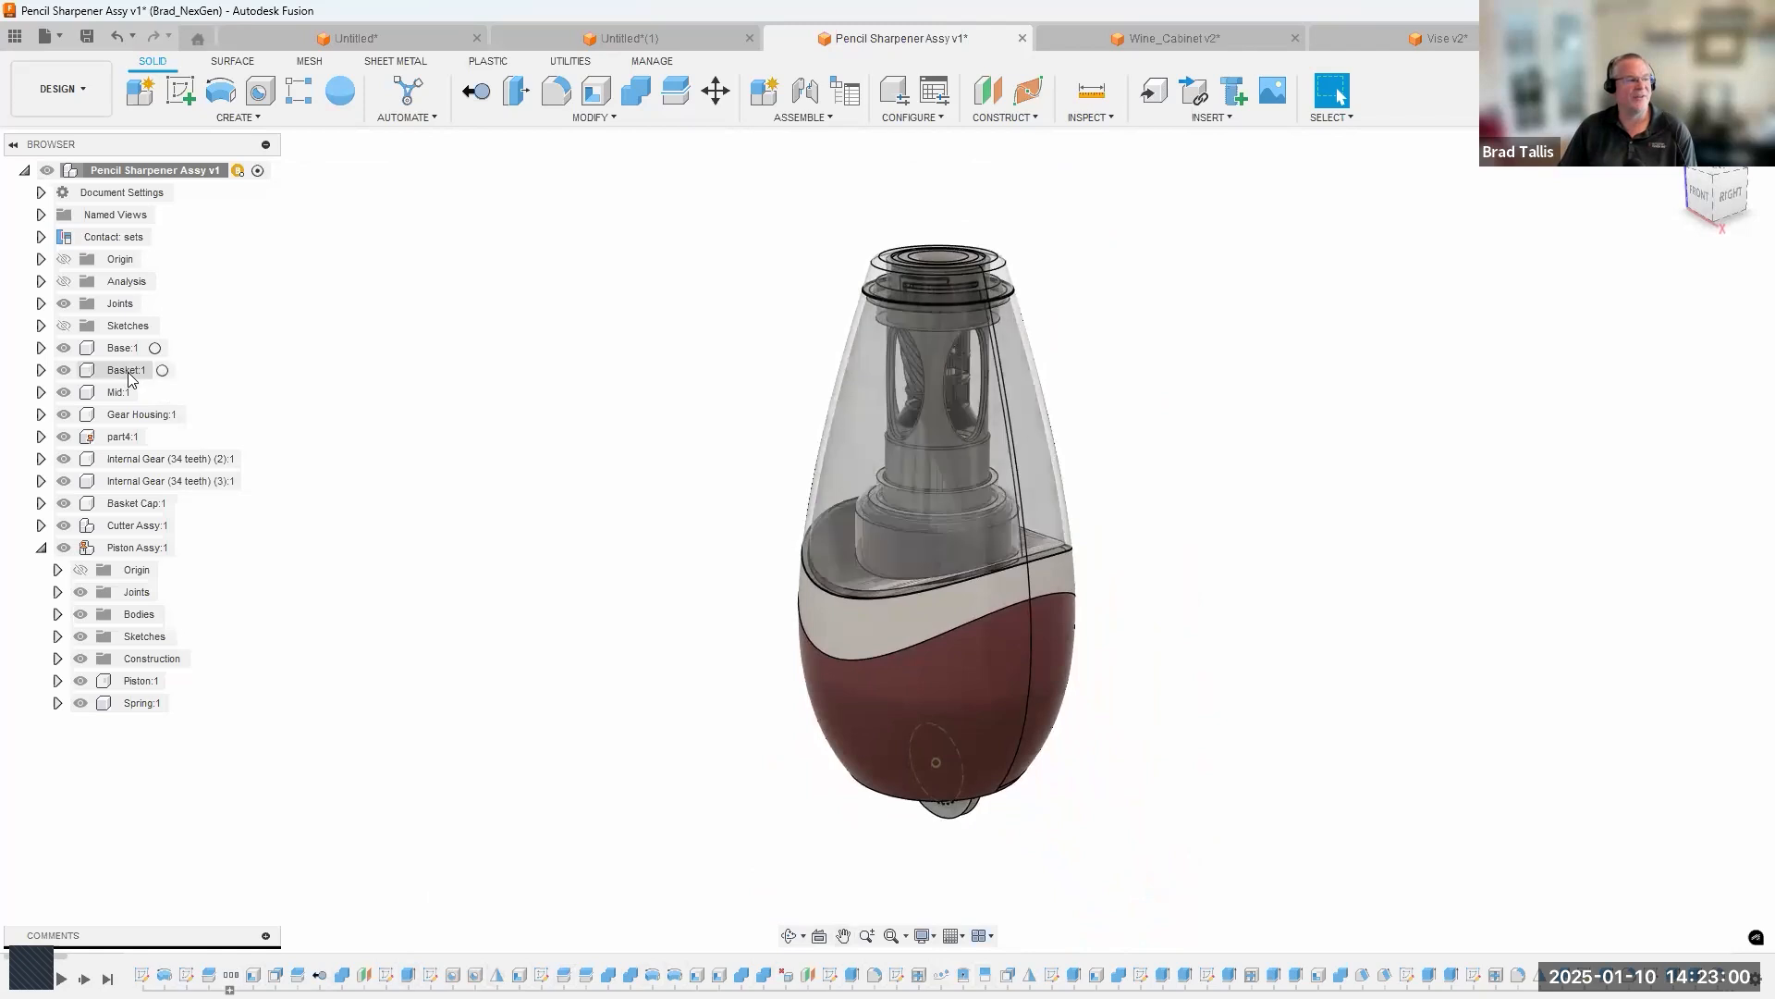
# Activate the Basket component within the pencil sharpener assembly and clear the selection.
pyautogui.click(168, 371)
pyautogui.click(352, 466)
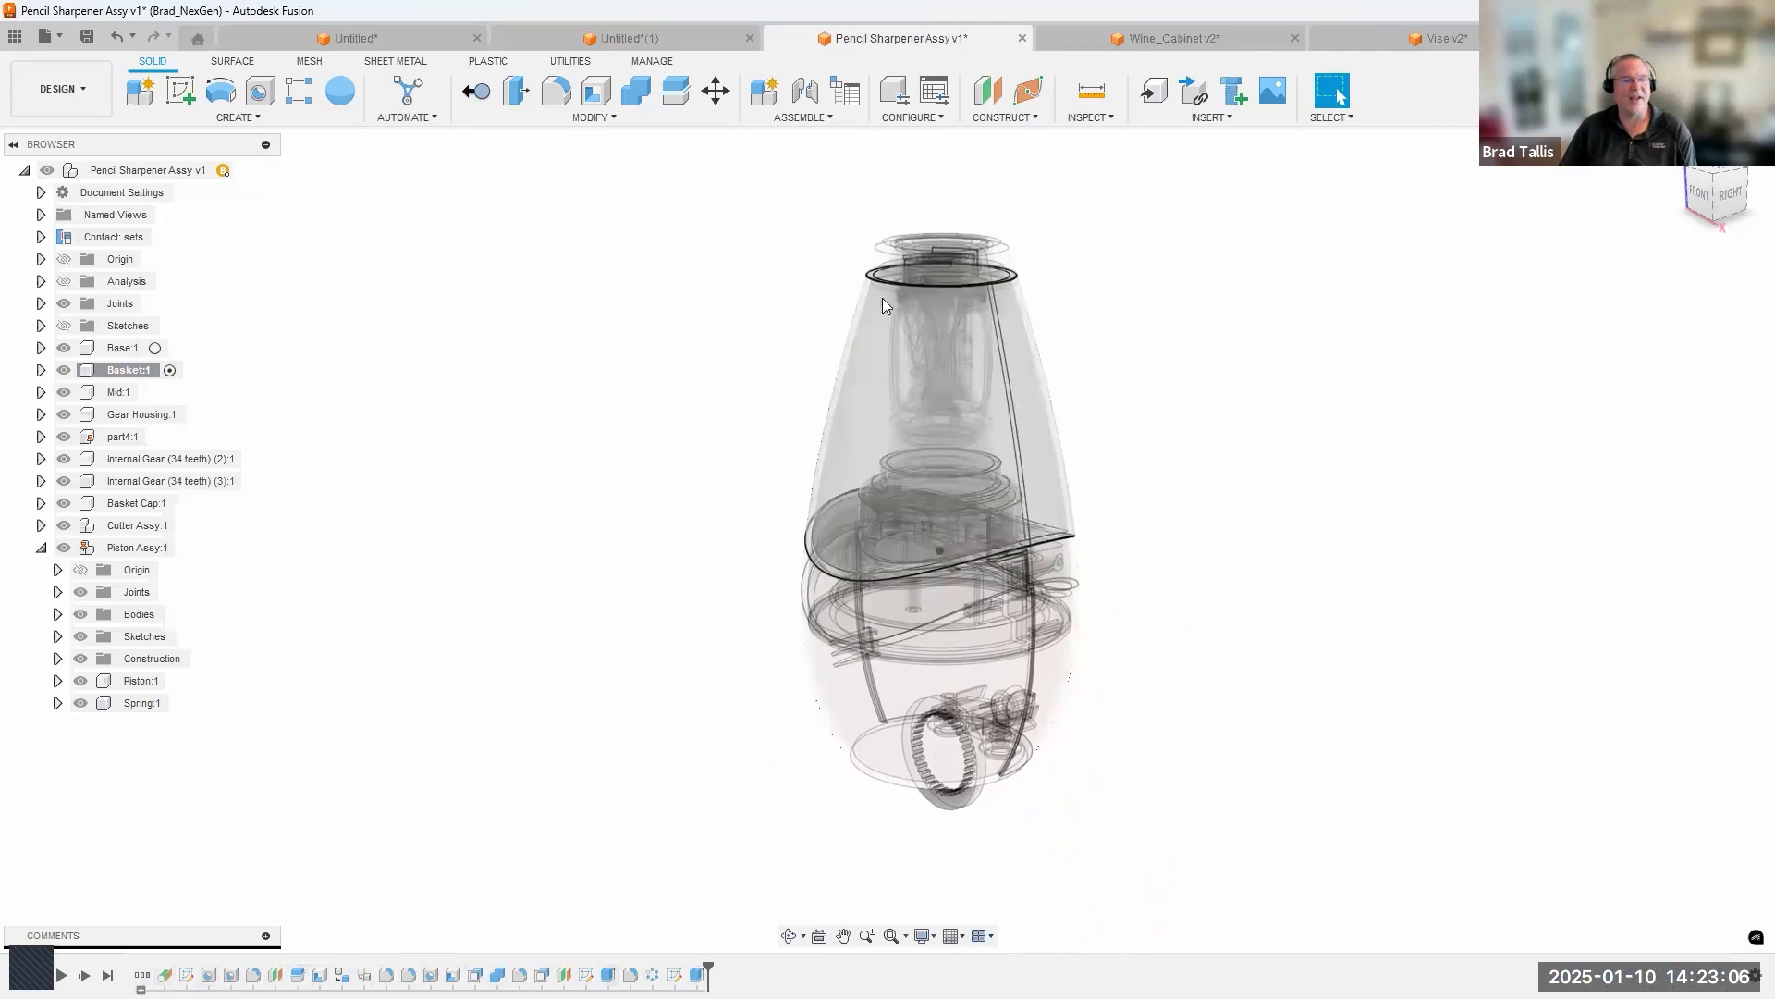
pyautogui.scroll(3, 847, 396)
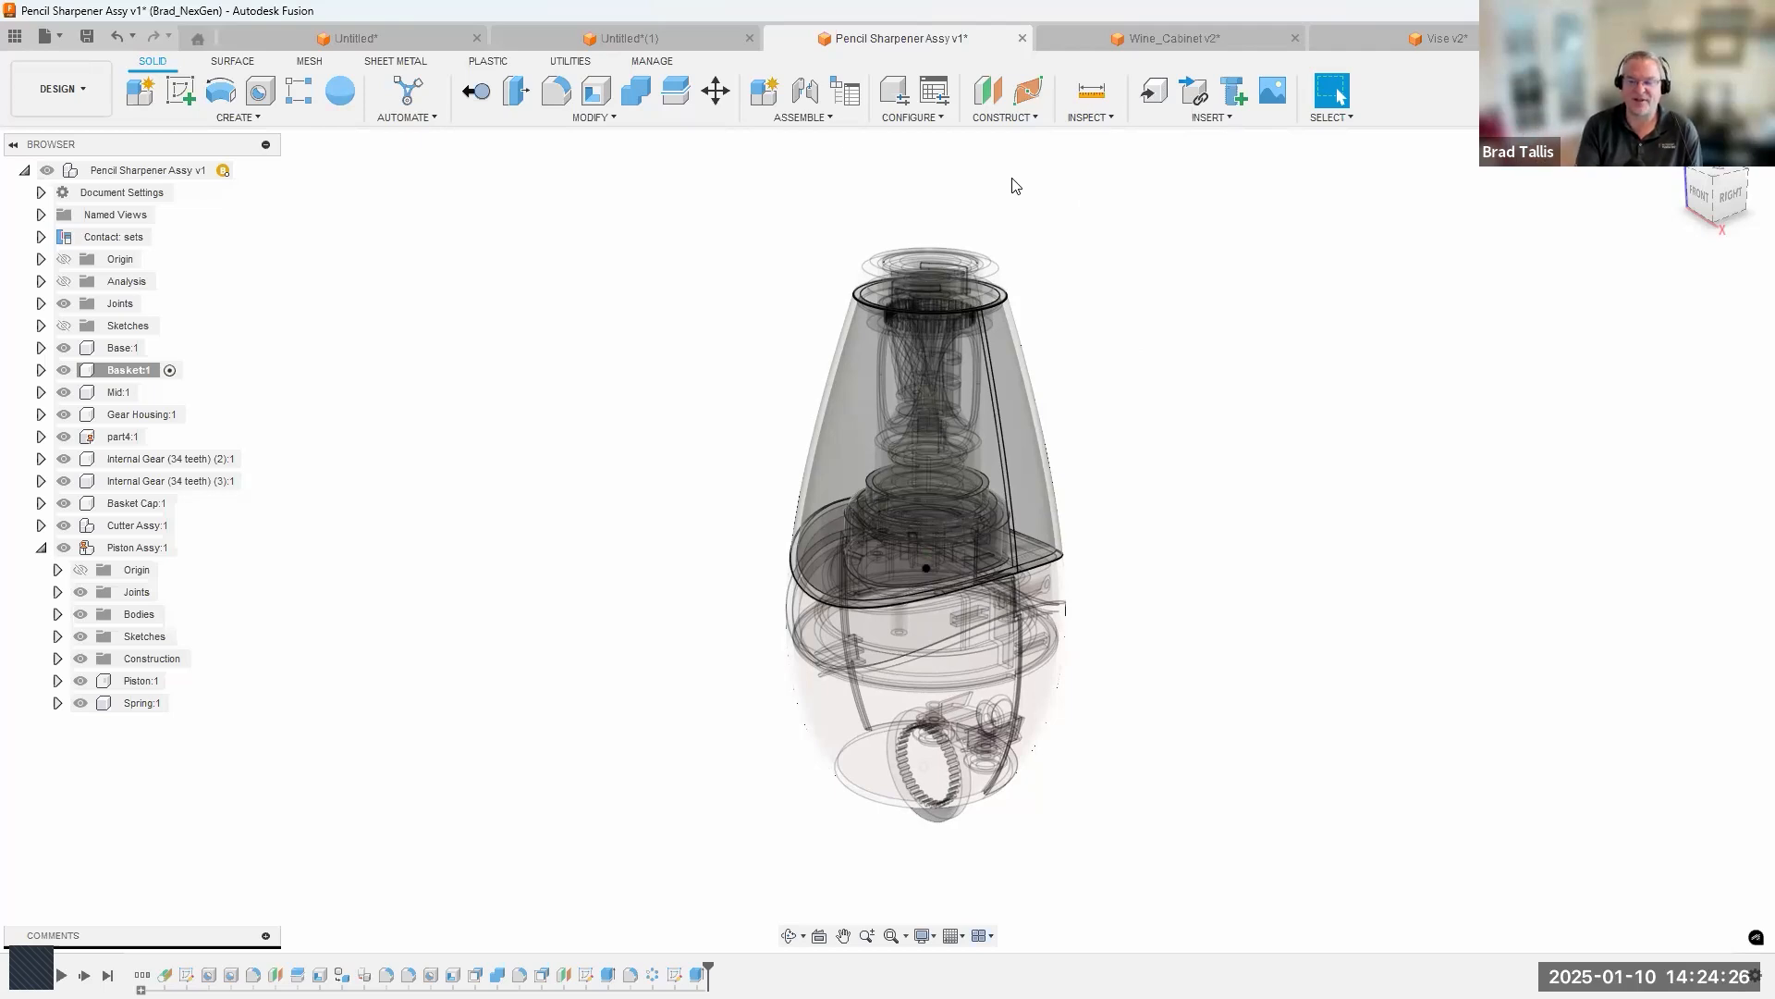
# Hide the Internal Gear (34 teeth) (2) component protruding below the sharpener's base.
pyautogui.click(828, 118)
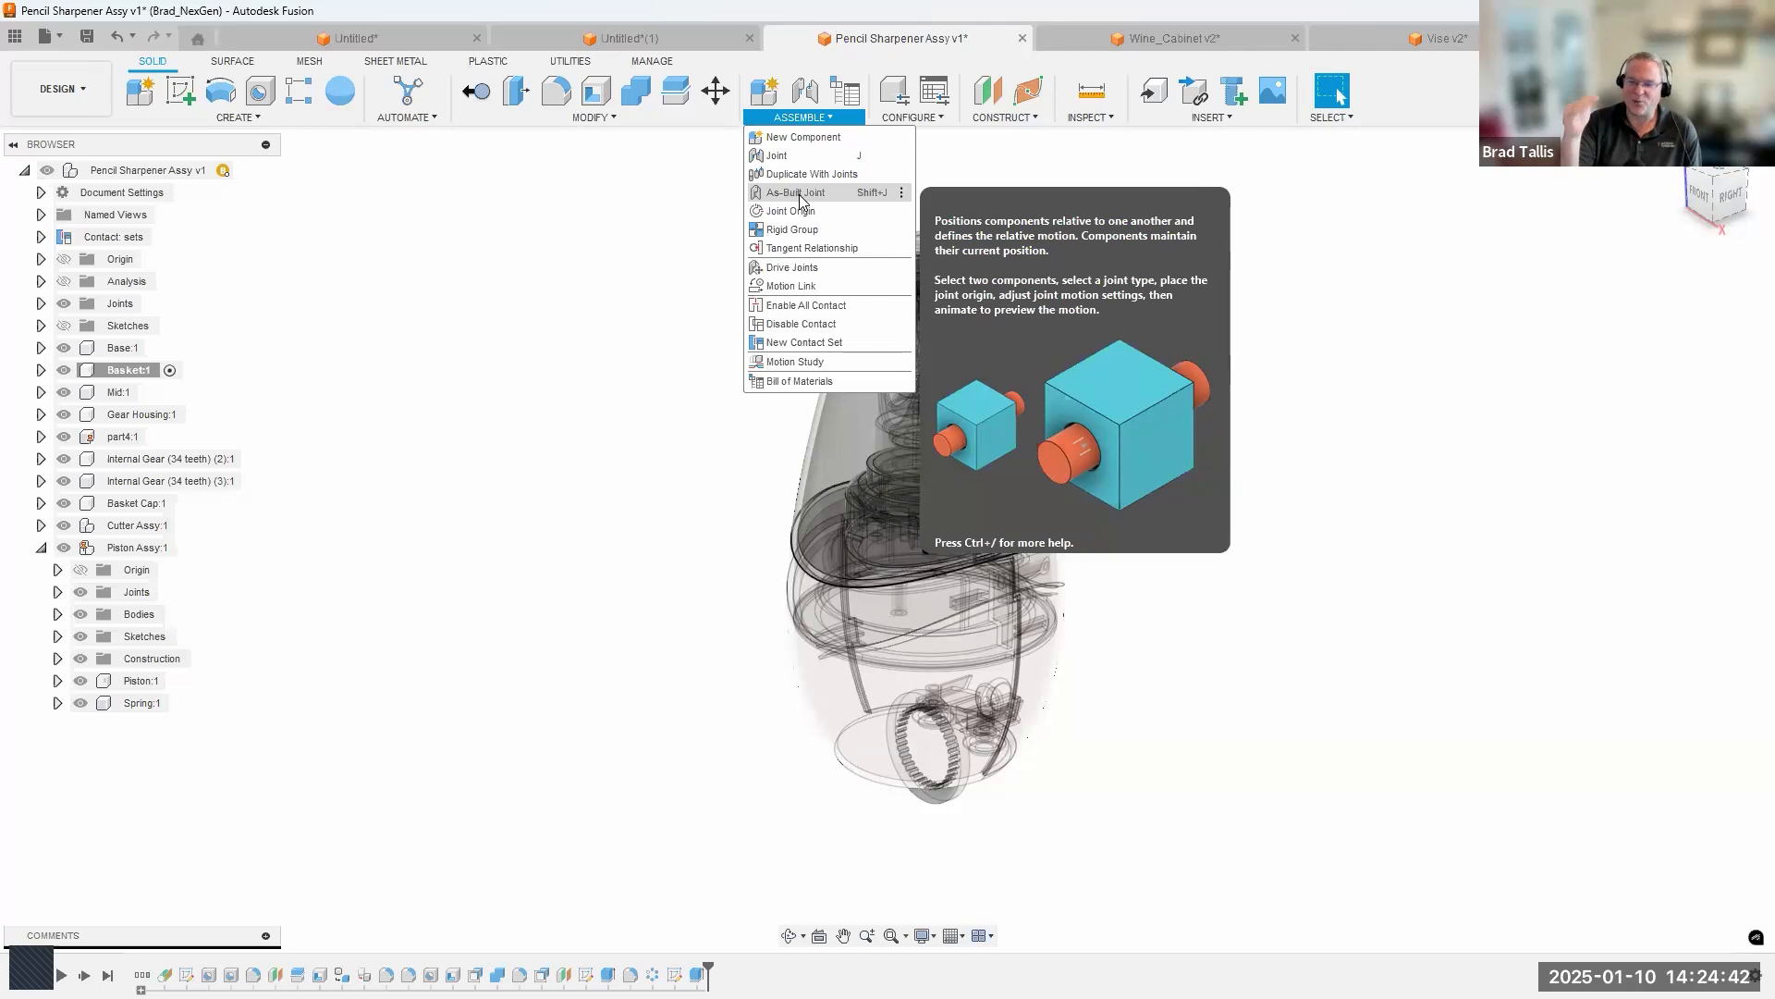
pyautogui.click(617, 449)
pyautogui.scroll(1, 919, 497)
pyautogui.moveTo(919, 497)
pyautogui.keyDown('shift'); pyautogui.mouseDown(button='middle')
pyautogui.moveTo(868, 458)
pyautogui.moveTo(969, 458)
pyautogui.moveTo(924, 467)
pyautogui.mouseUp(button='middle'); pyautogui.keyUp('shift')
pyautogui.click(64, 459)
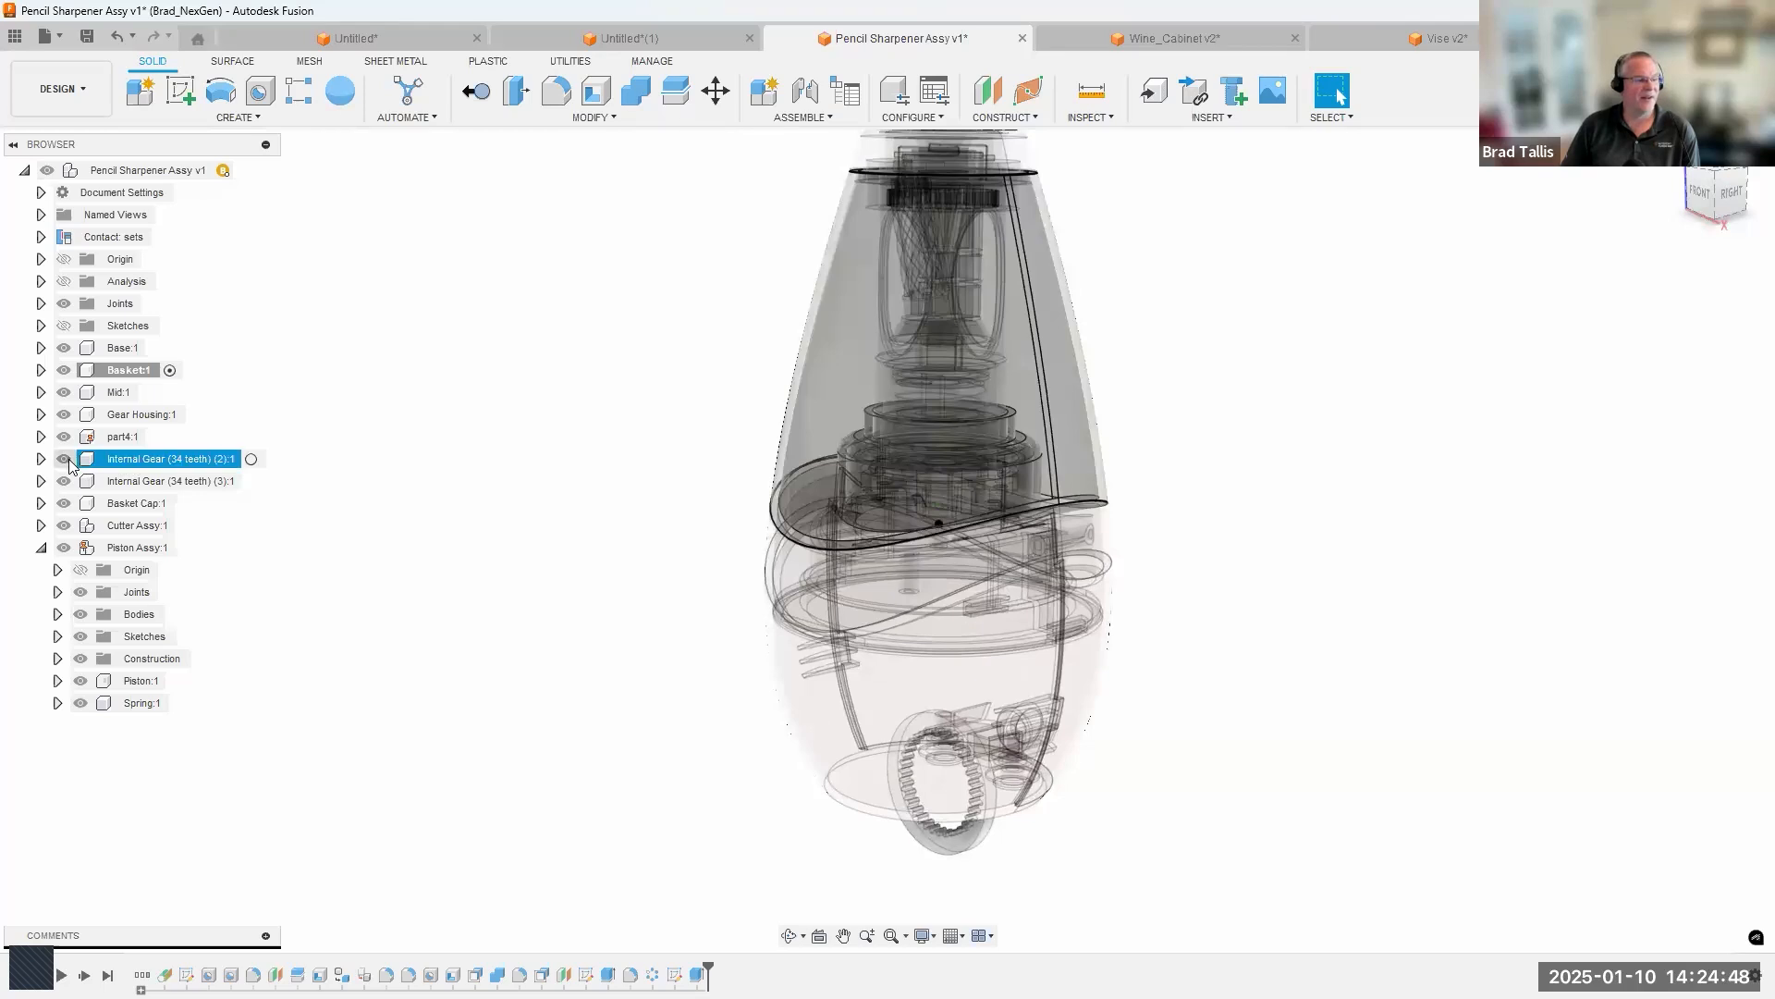
pyautogui.scroll(-1, 908, 634)
pyautogui.keyDown('shift'); pyautogui.moveTo(928, 714); pyautogui.dragTo(914, 273, button='middle'); pyautogui.keyUp('shift')
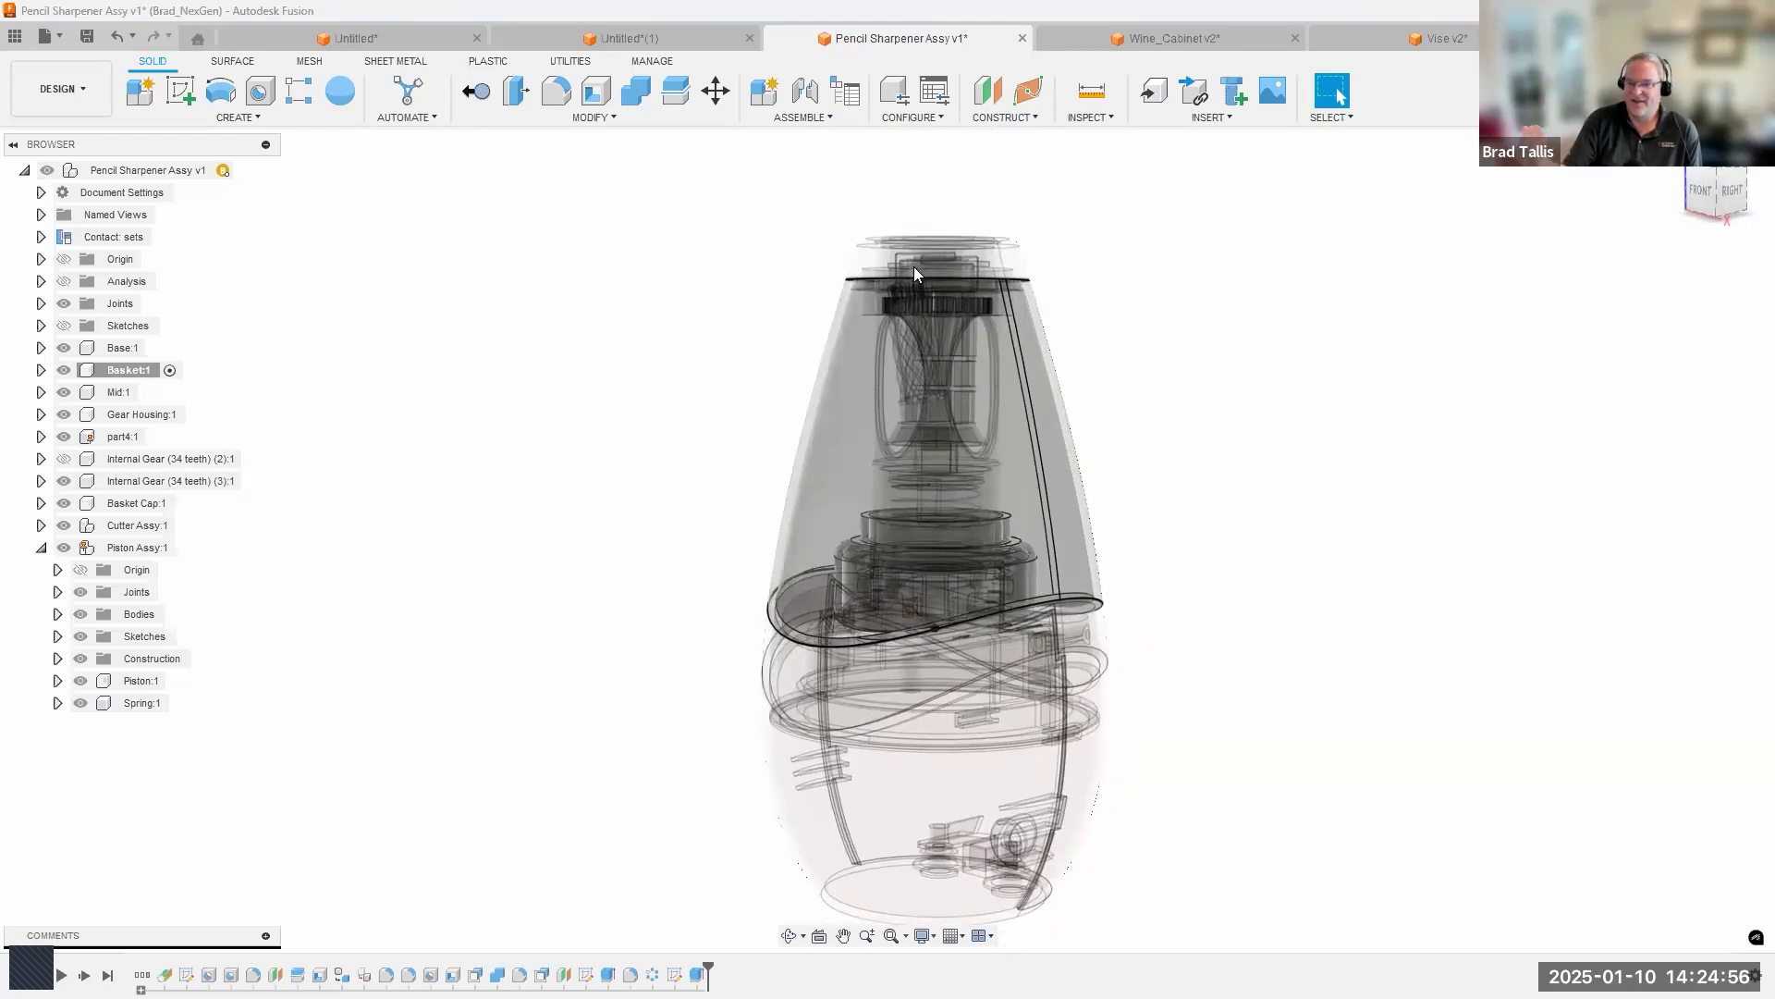
# Review the description of the Joint command, and collapse the Piston Assy in the browser tree.
pyautogui.keyDown('shift'); pyautogui.moveTo(913, 268); pyautogui.dragTo(869, 323, button='middle'); pyautogui.keyUp('shift')
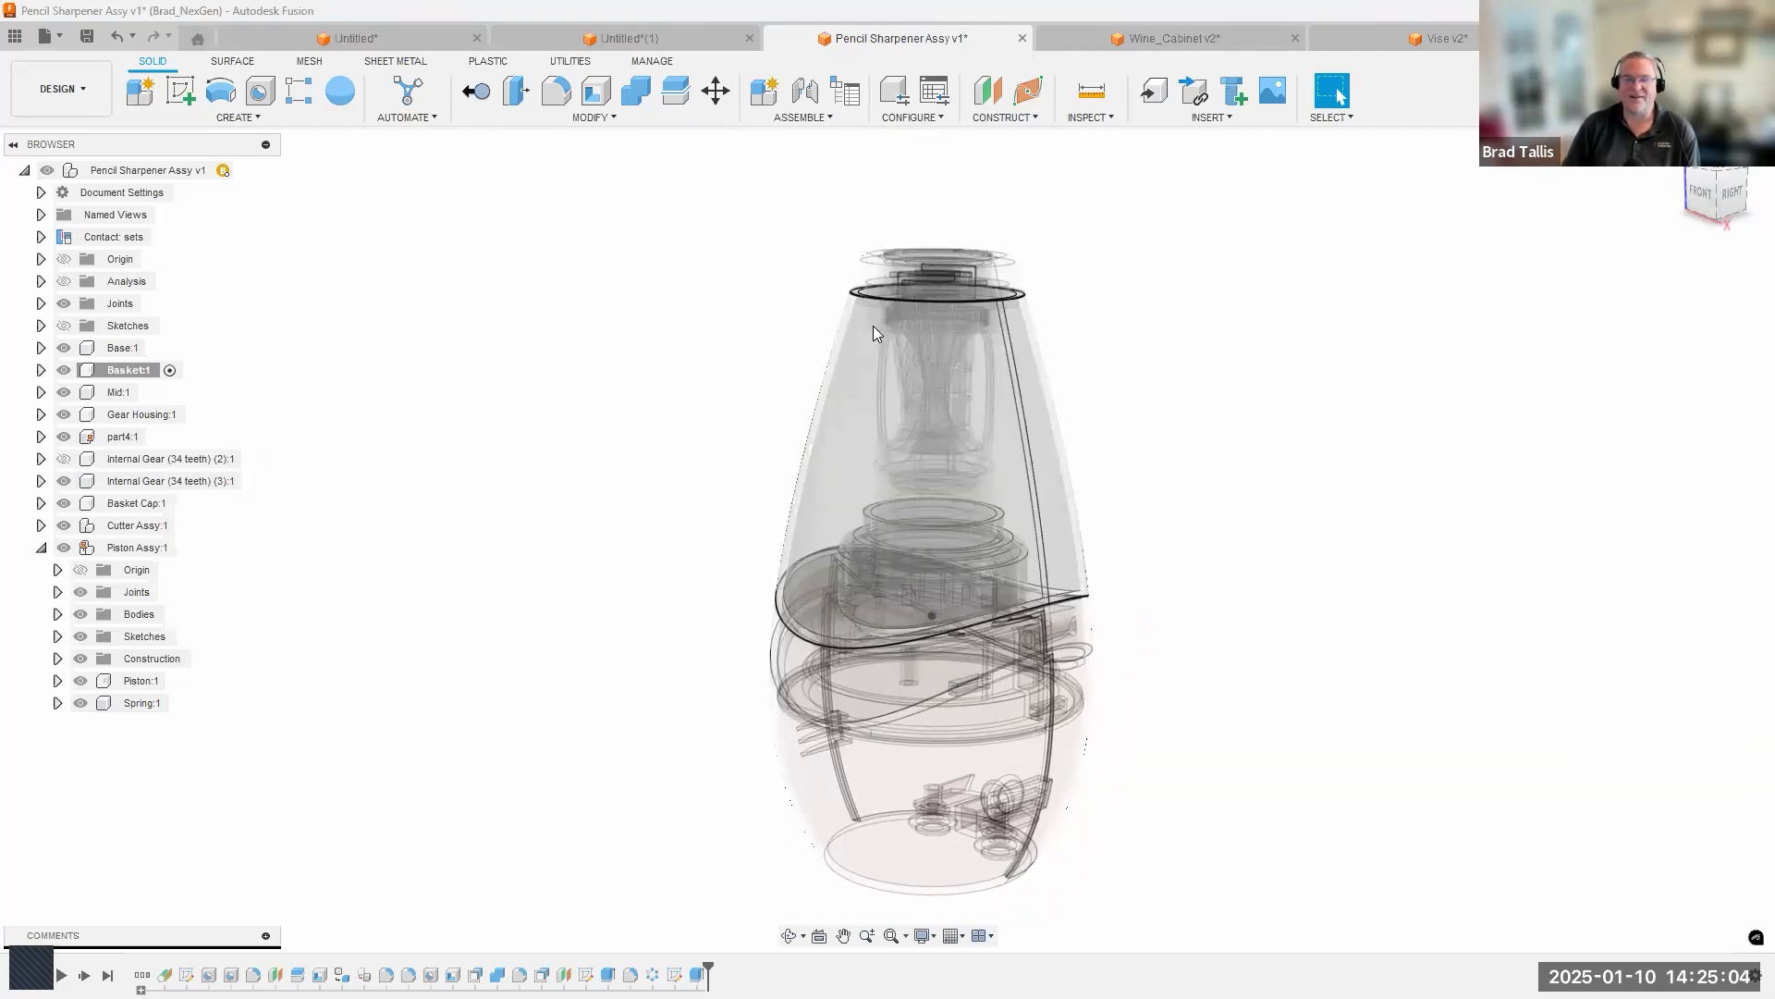
pyautogui.keyDown('shift'); pyautogui.moveTo(793, 286); pyautogui.dragTo(725, 268, button='middle'); pyautogui.keyUp('shift')
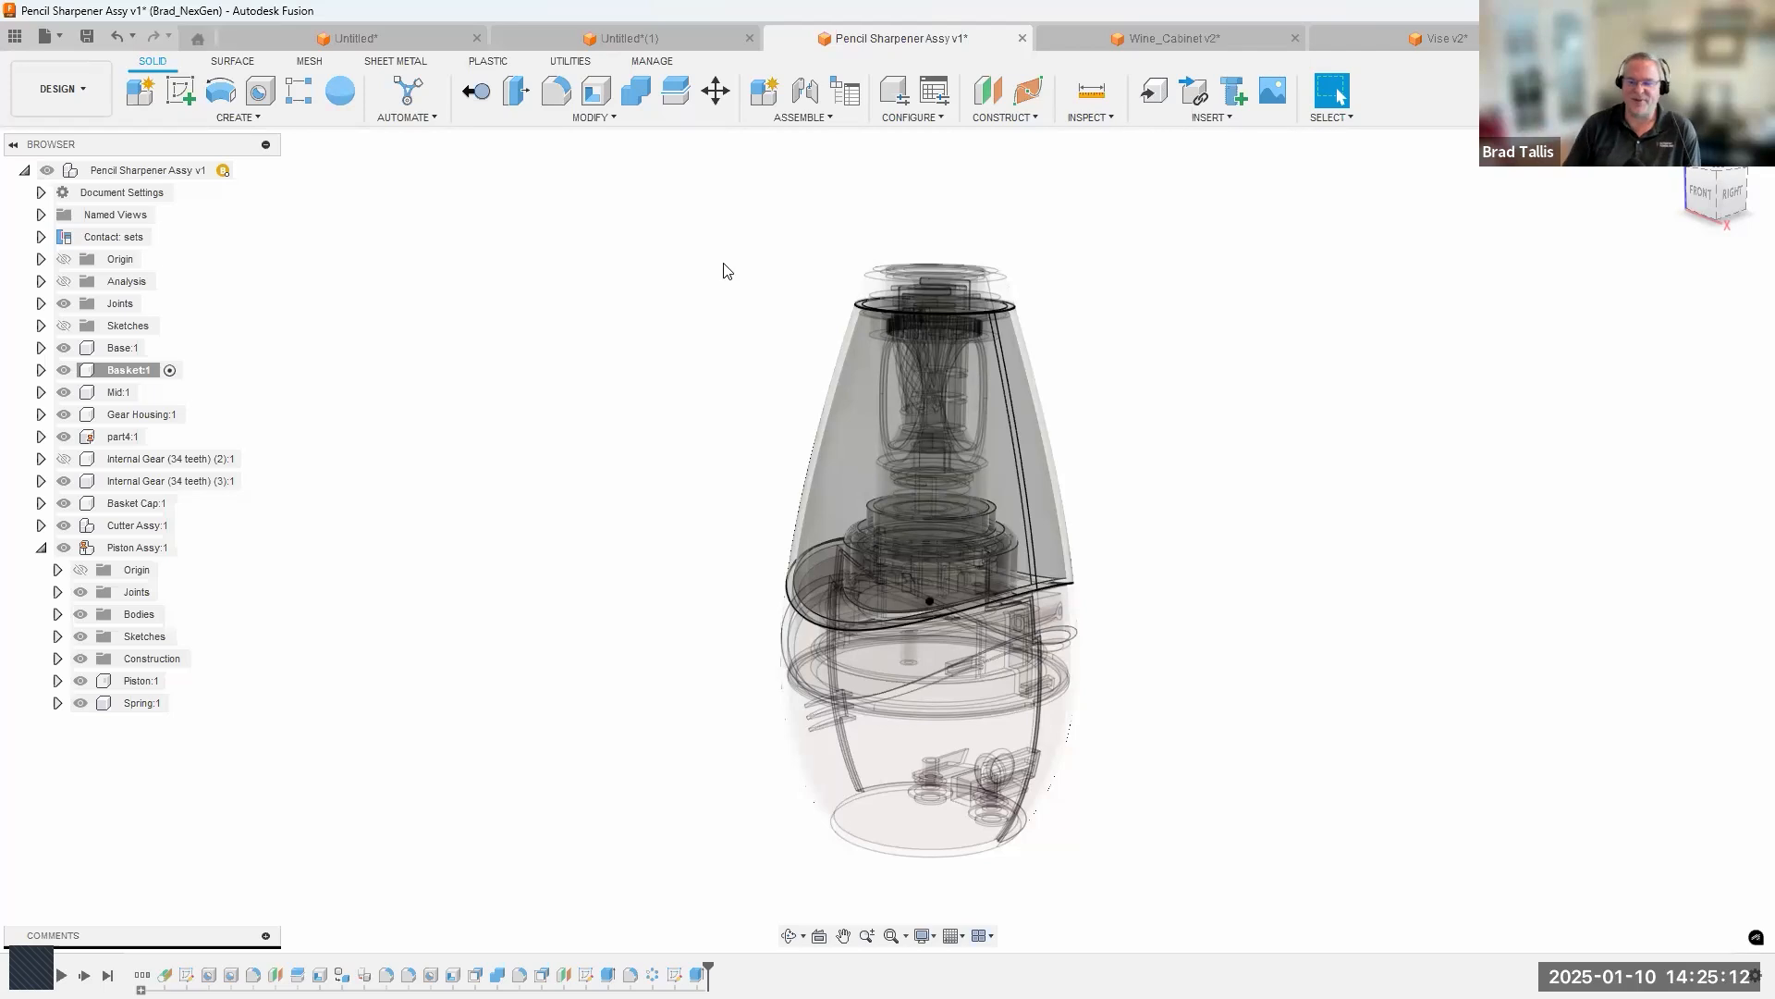
pyautogui.click(802, 118)
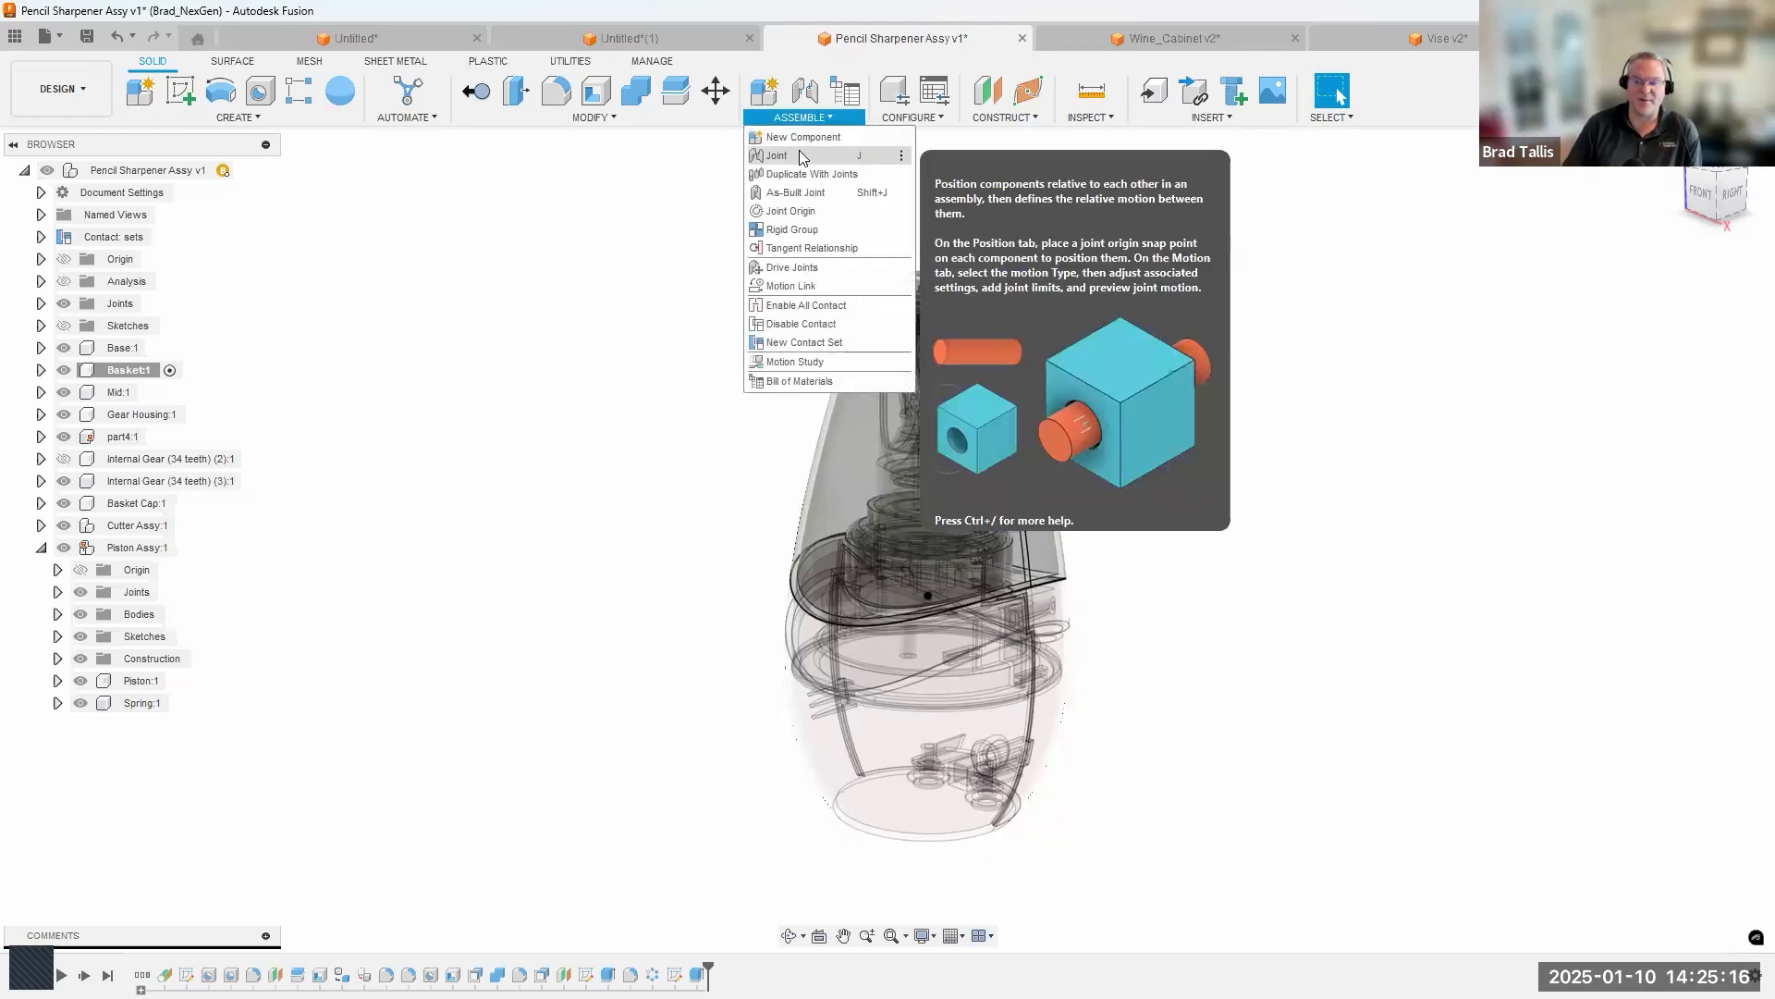
pyautogui.click(659, 288)
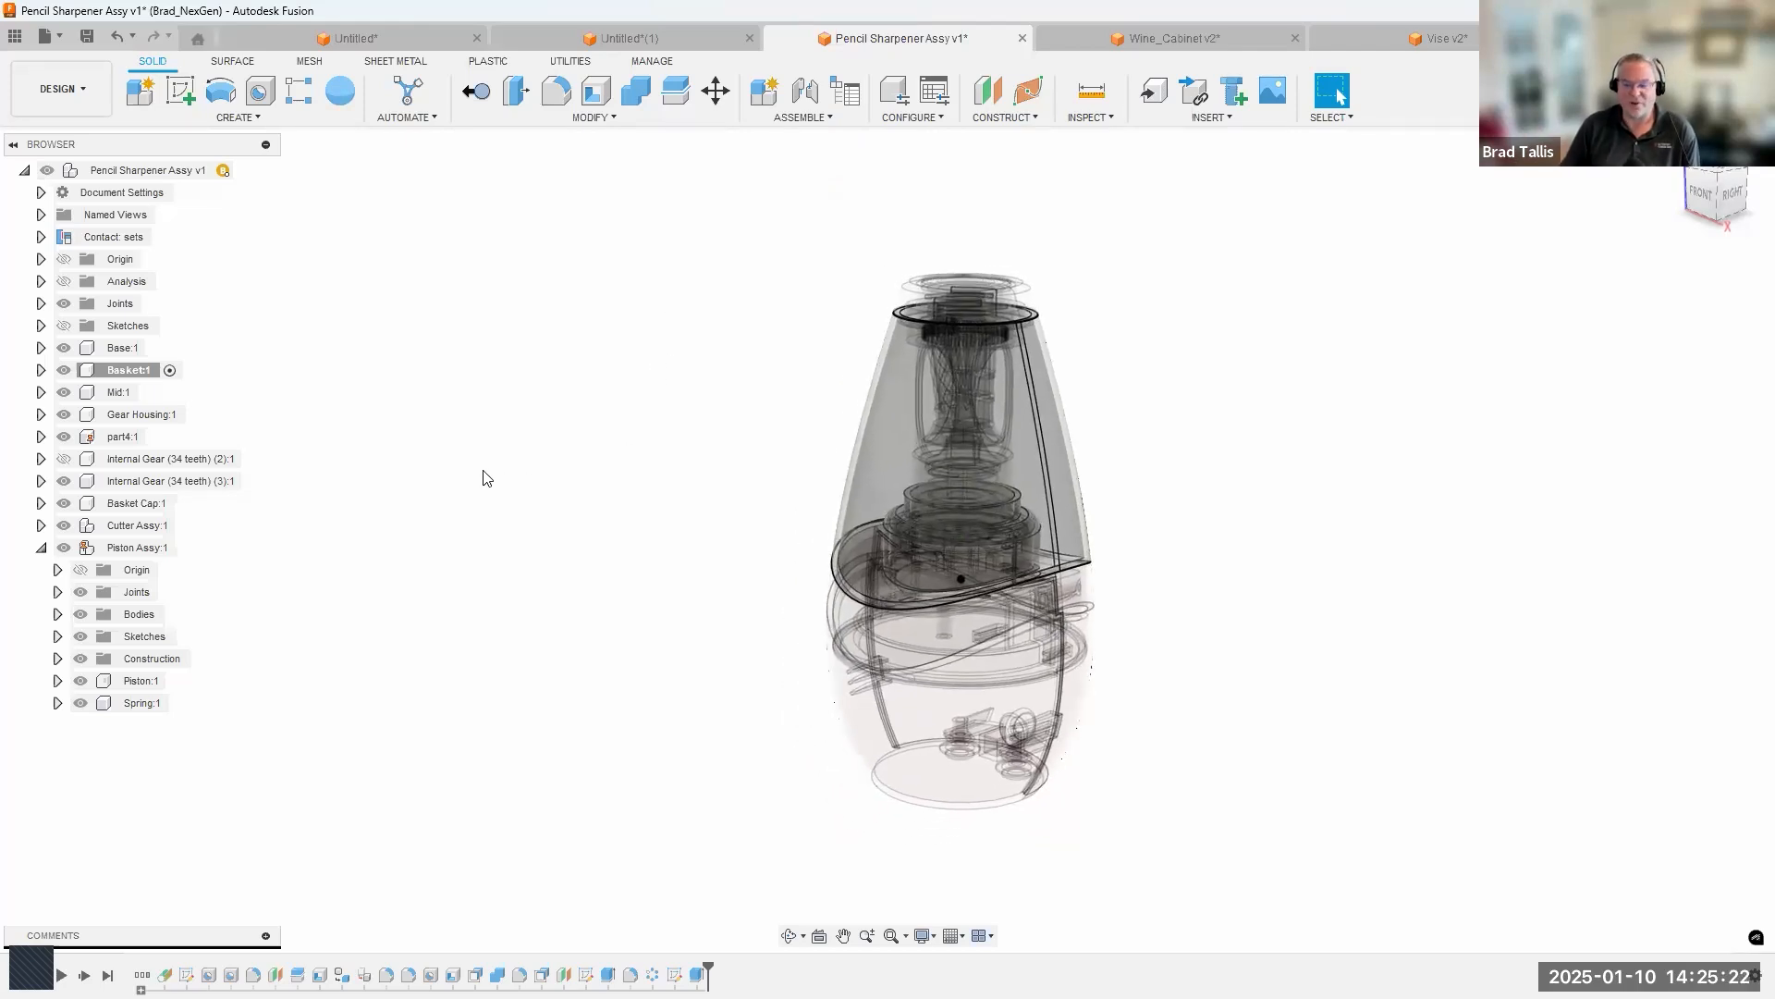
pyautogui.click(41, 548)
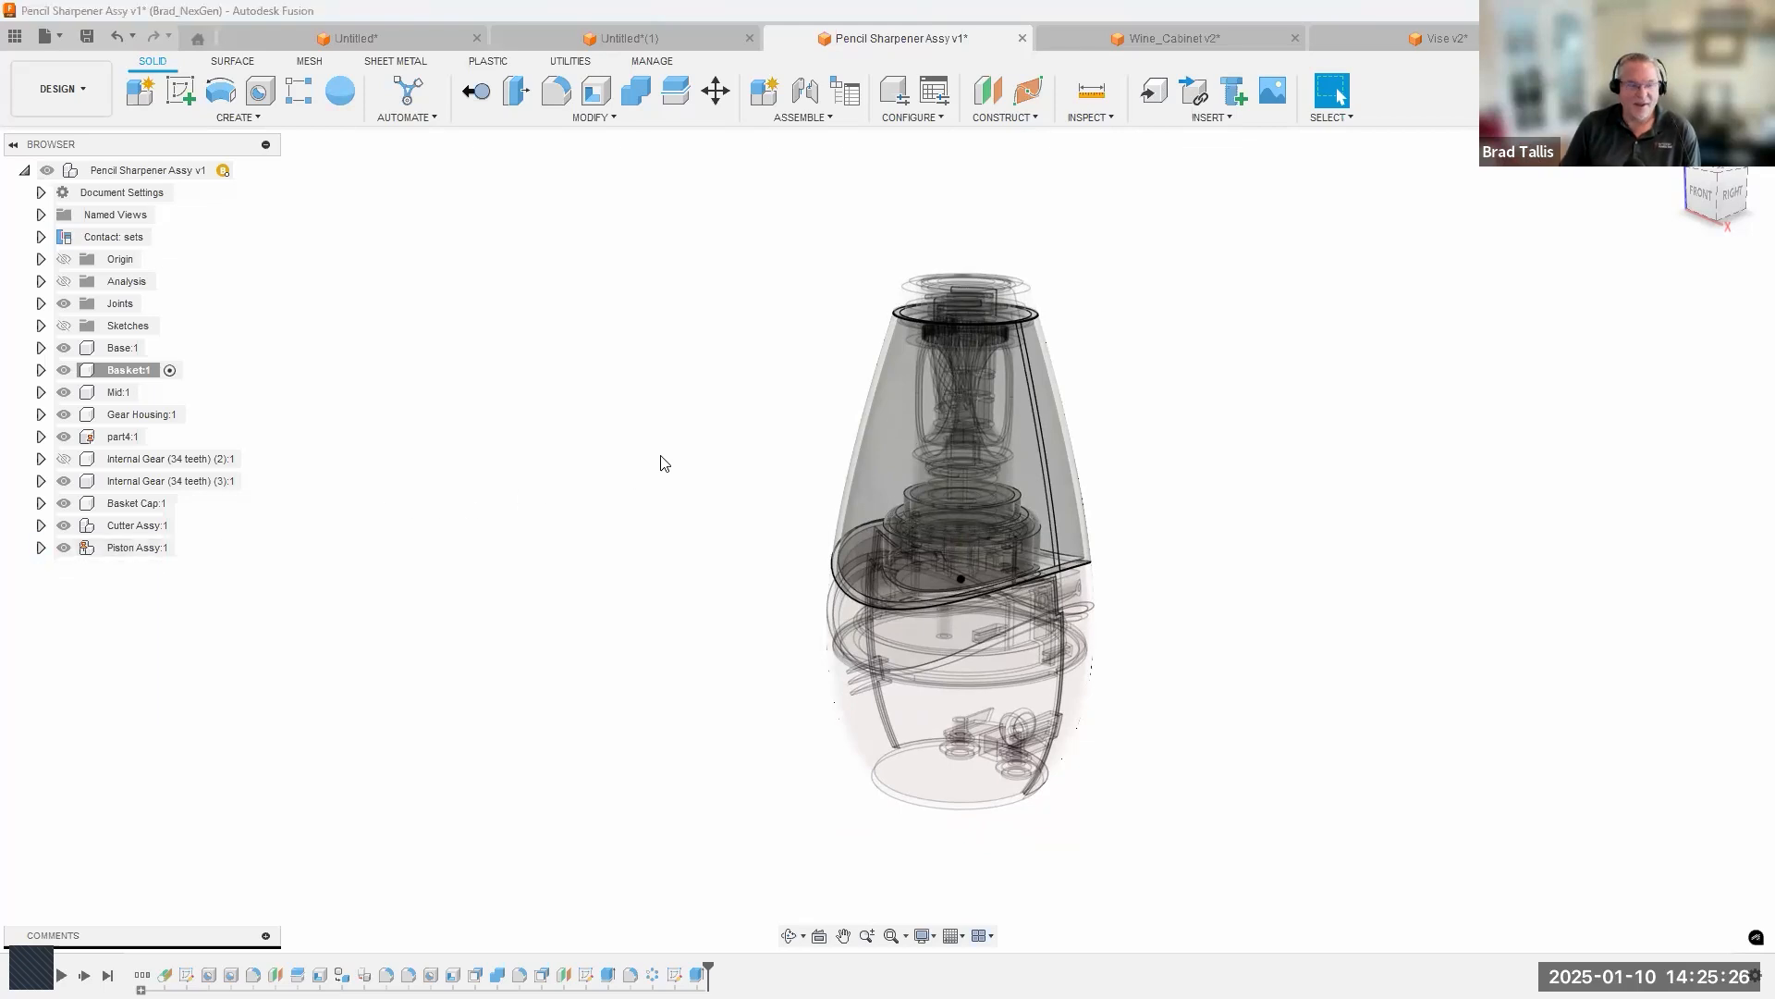
# Switch to the Untitled*(1) block and rod design and remove the New Component shortcut from the Create tools.
pyautogui.click(552, 46)
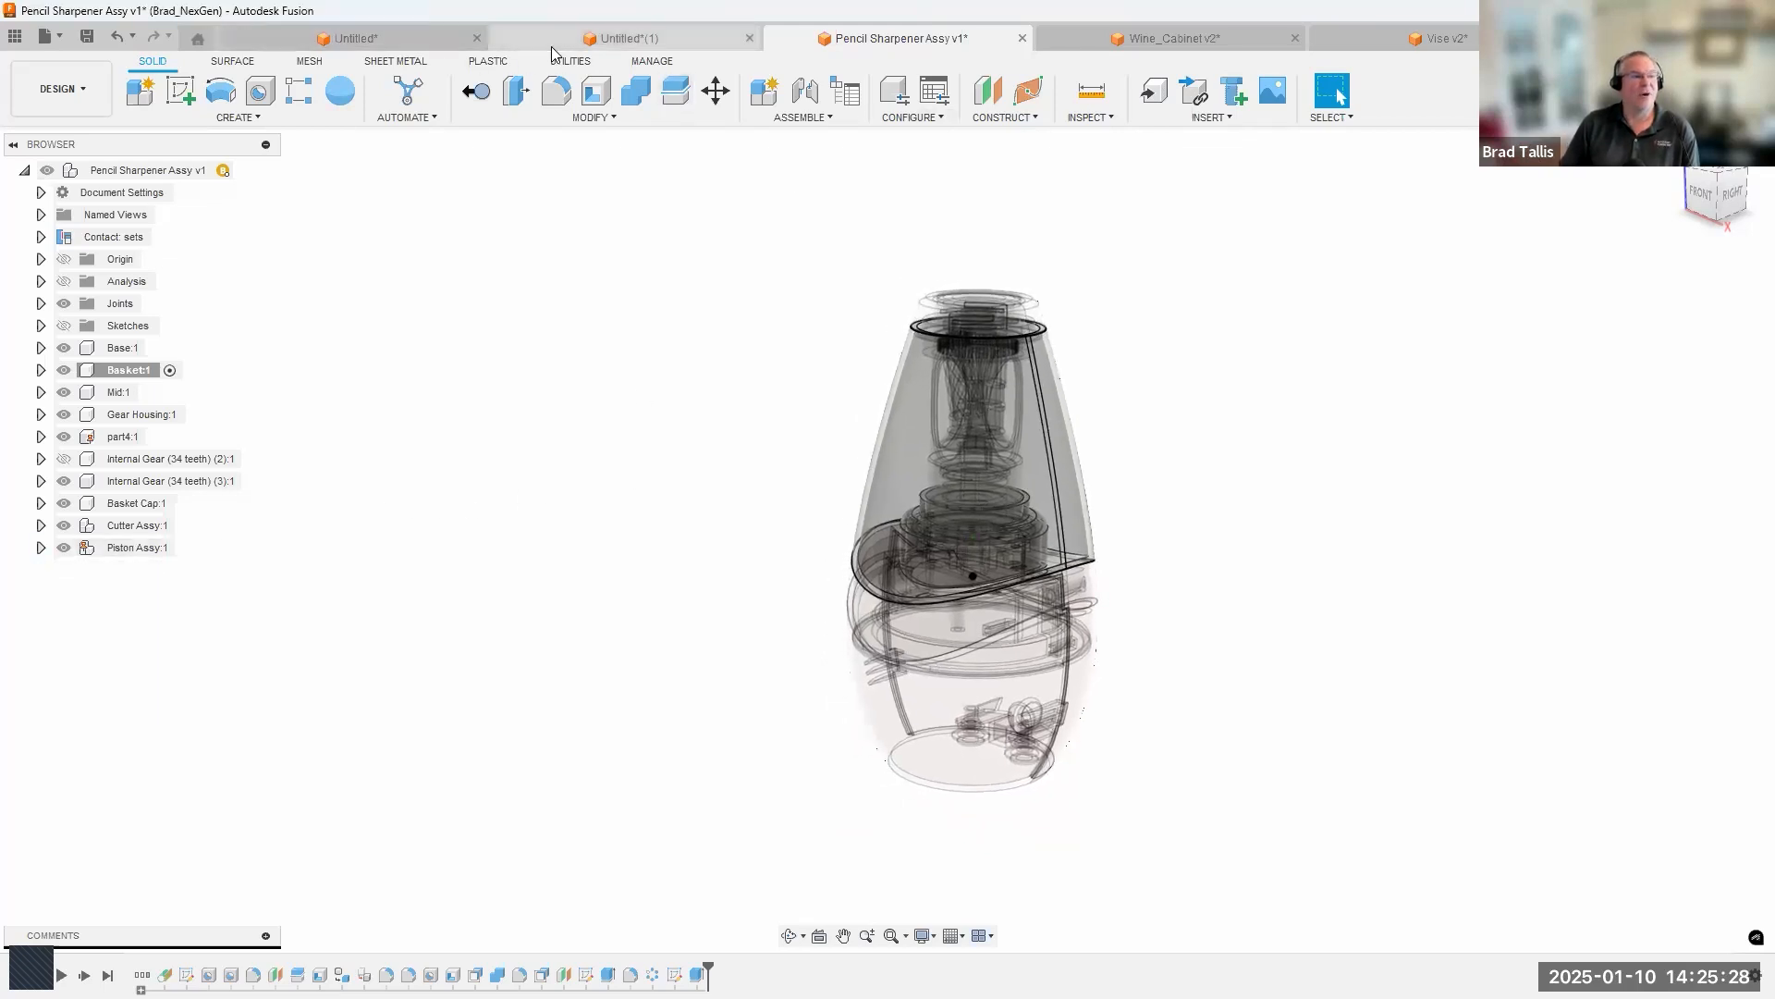
pyautogui.scroll(-2, 661, 326)
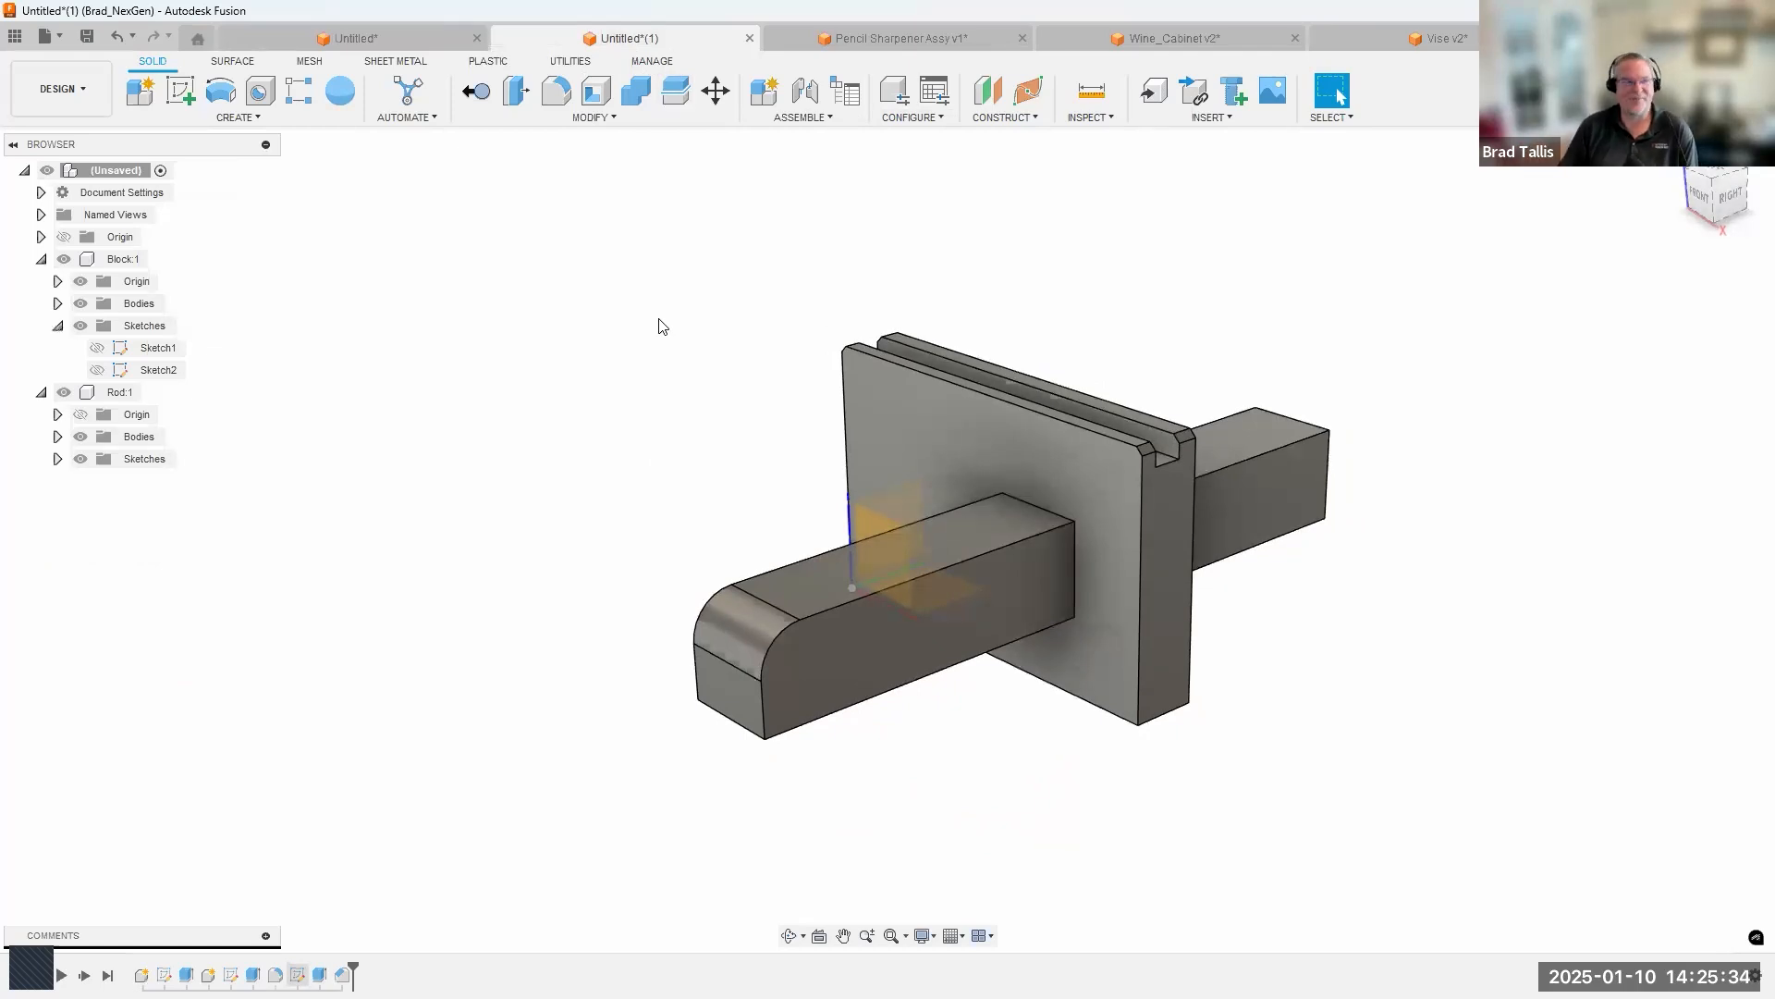
pyautogui.moveTo(149, 100); pyautogui.dragTo(266, 254)
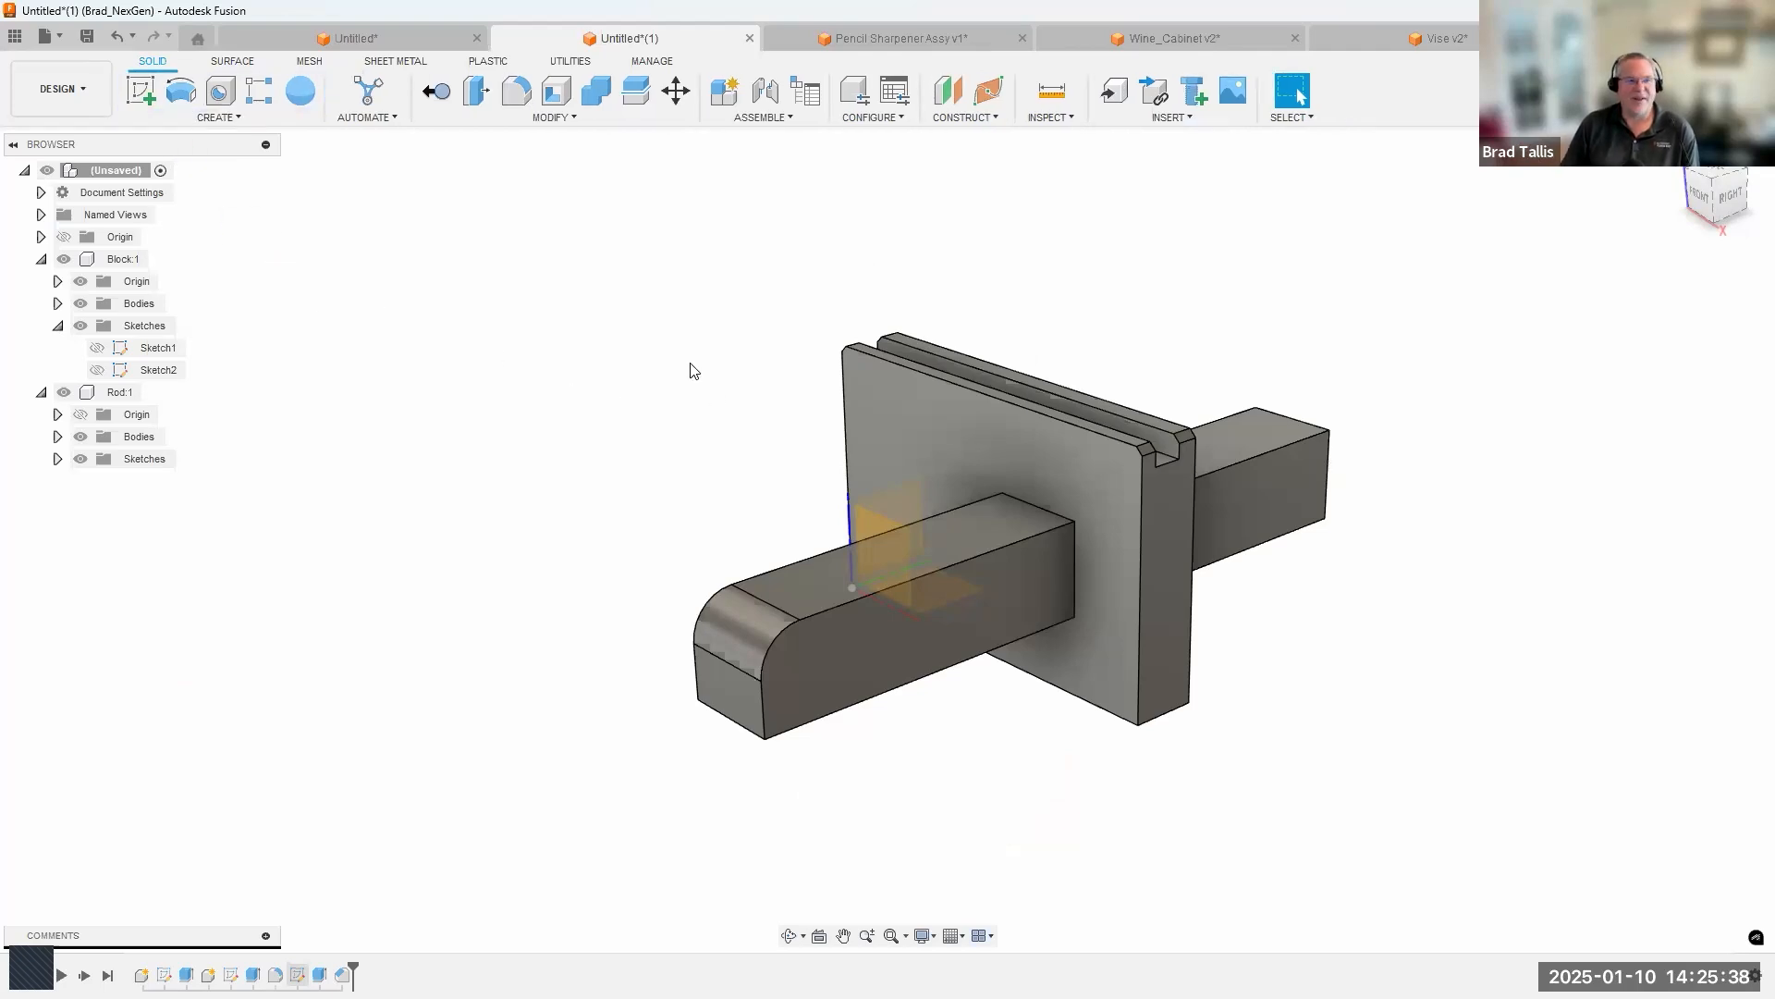
# Look up where New Component is offered among the Assemble commands, the Create commands and the root component's options.
pyautogui.click(760, 122)
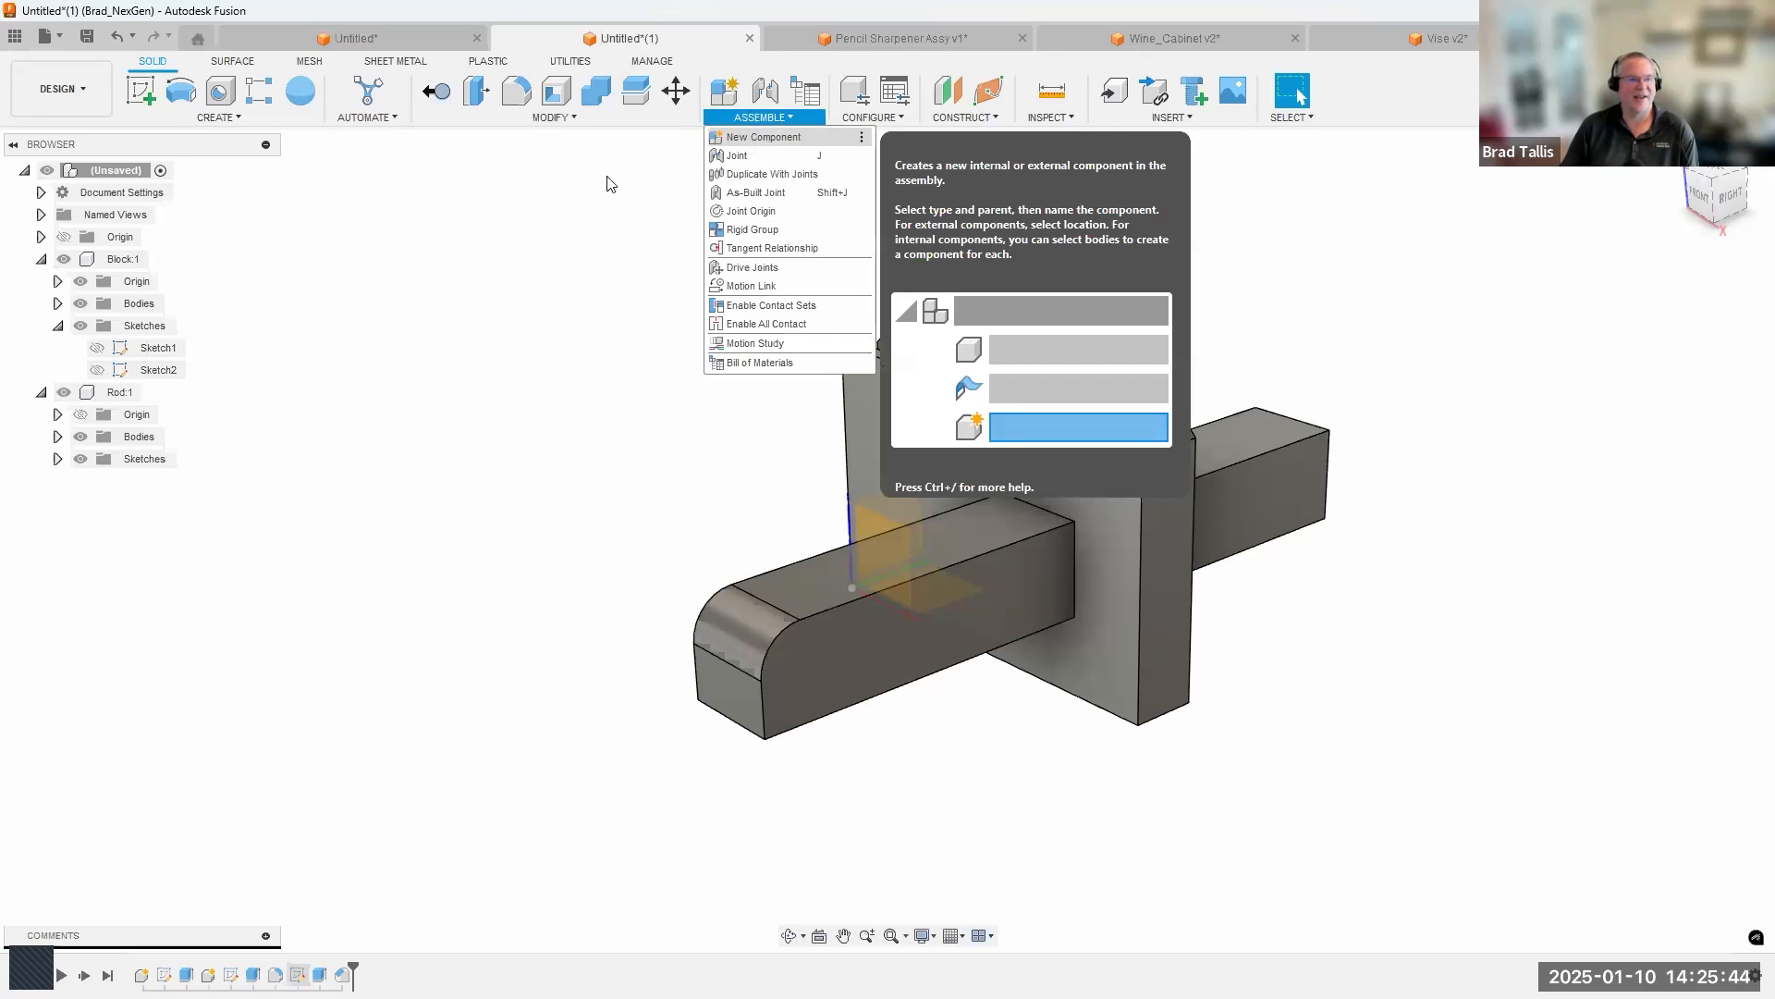
pyautogui.click(229, 121)
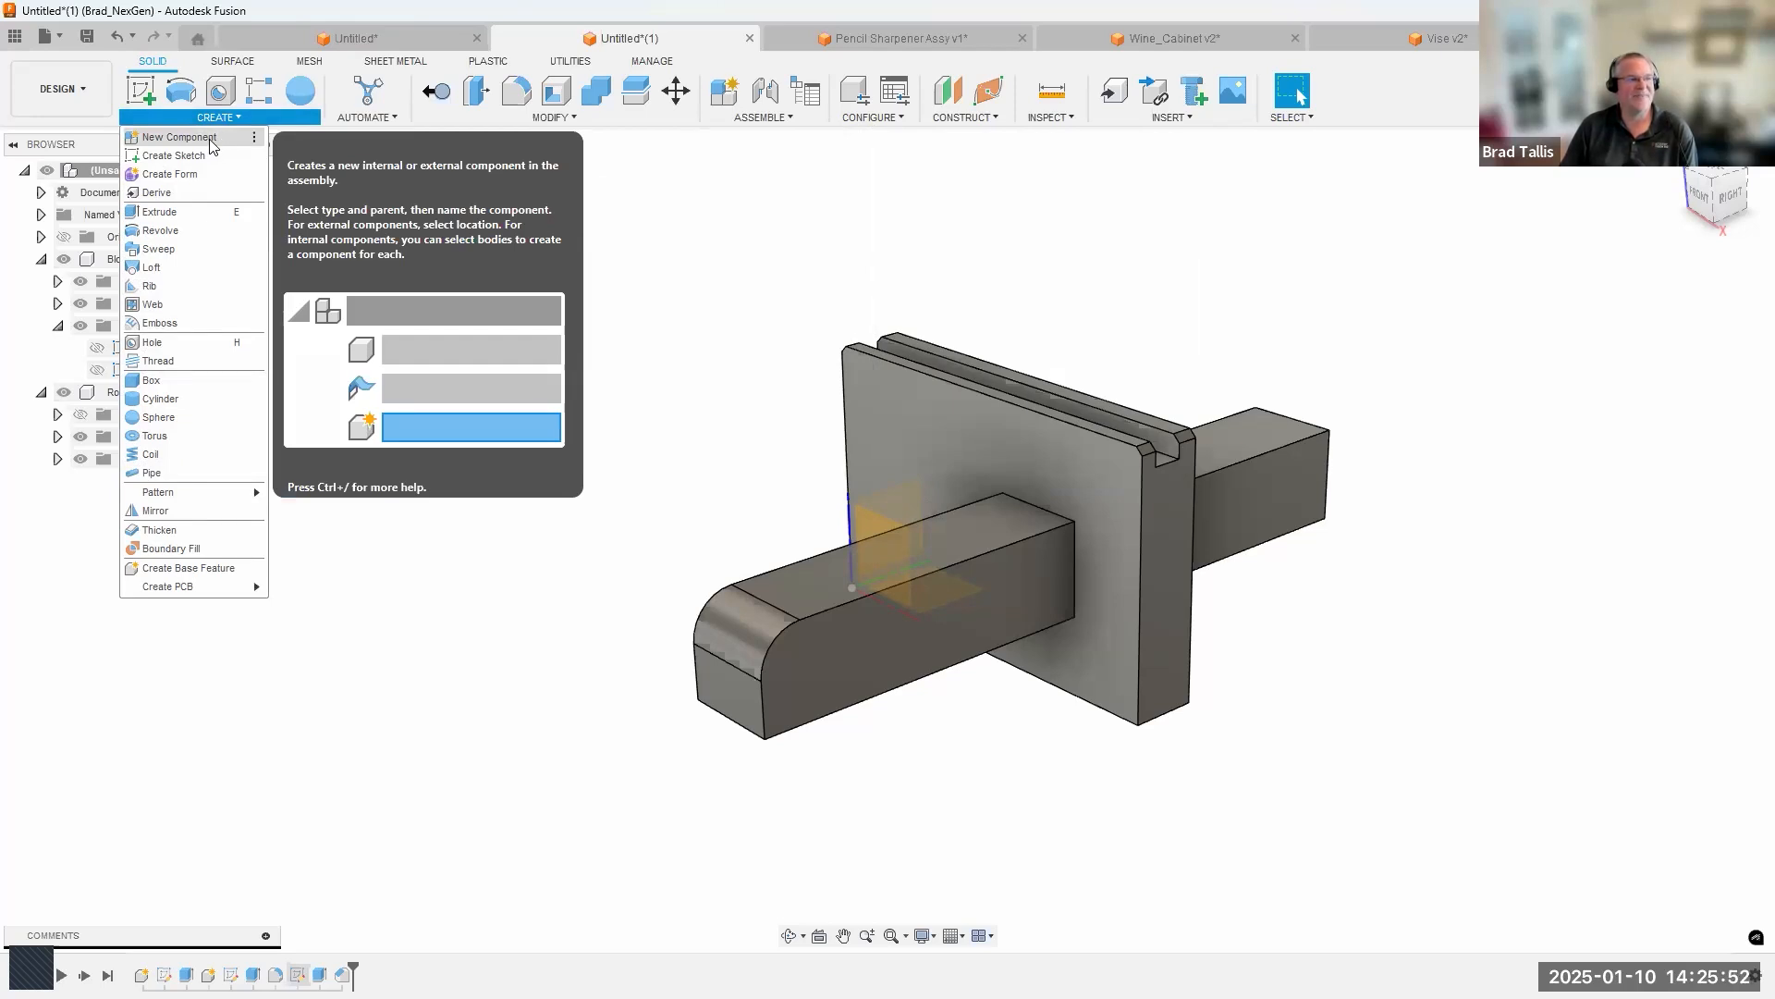
pyautogui.click(563, 178)
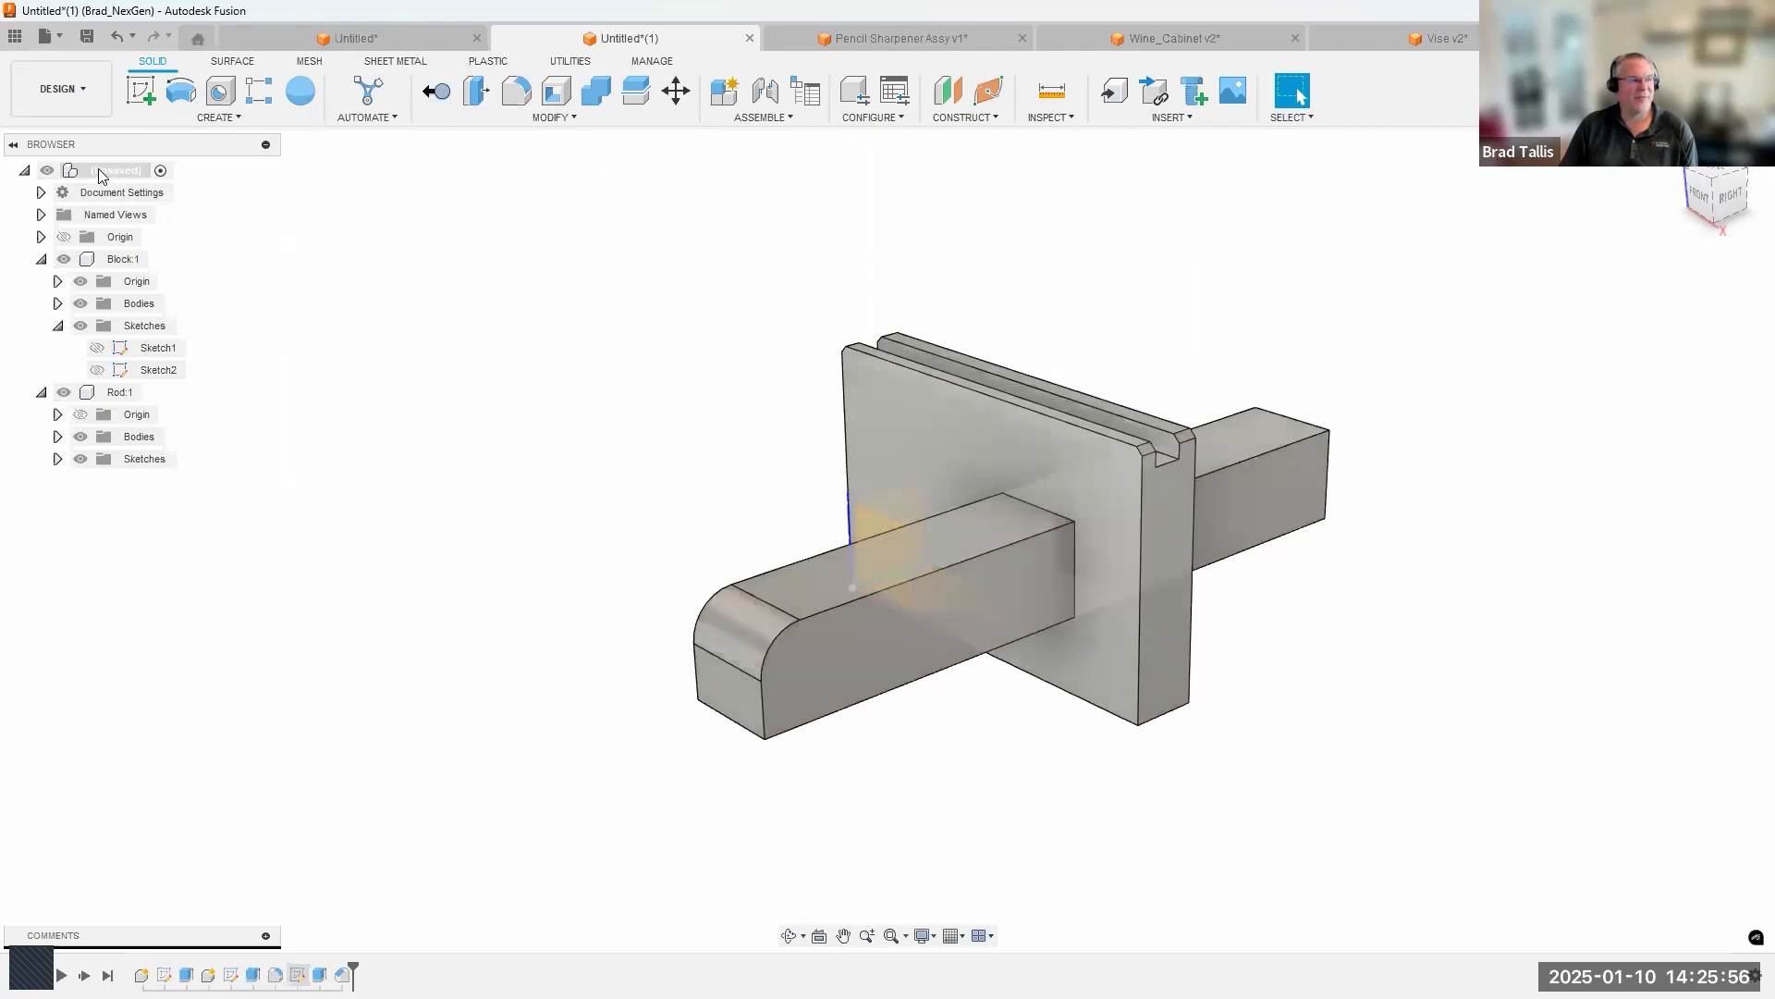
pyautogui.rightClick(99, 171)
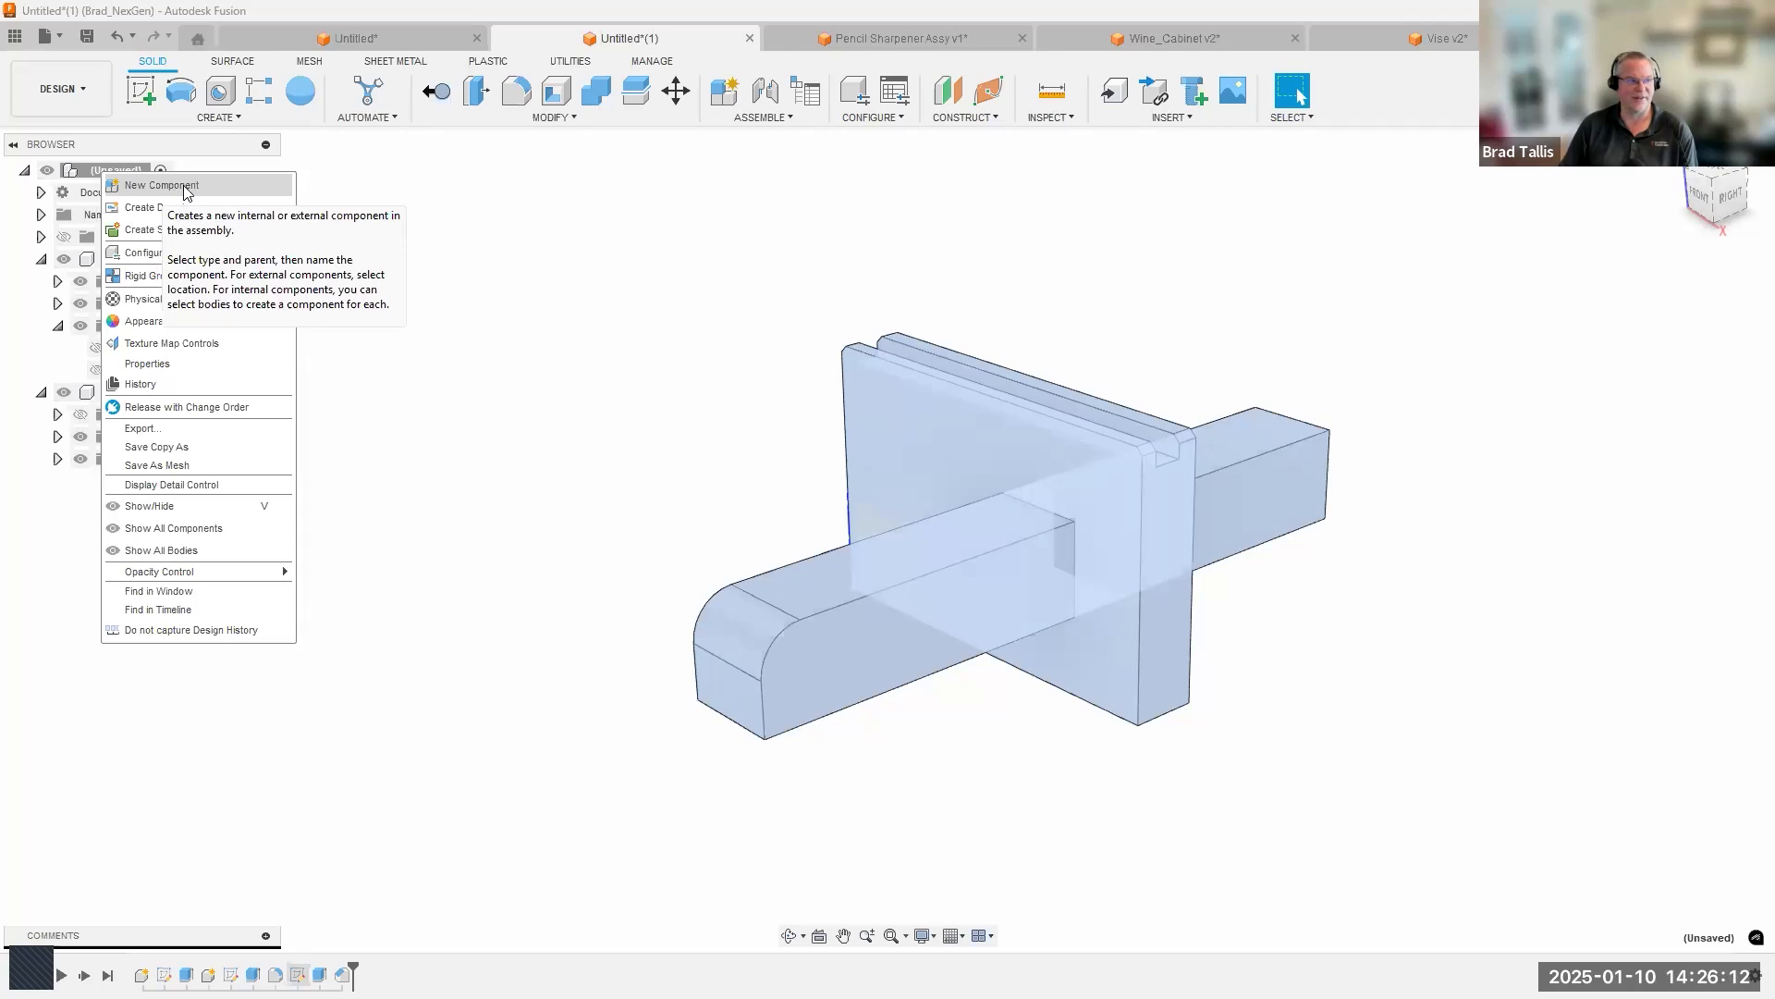
pyautogui.click(421, 182)
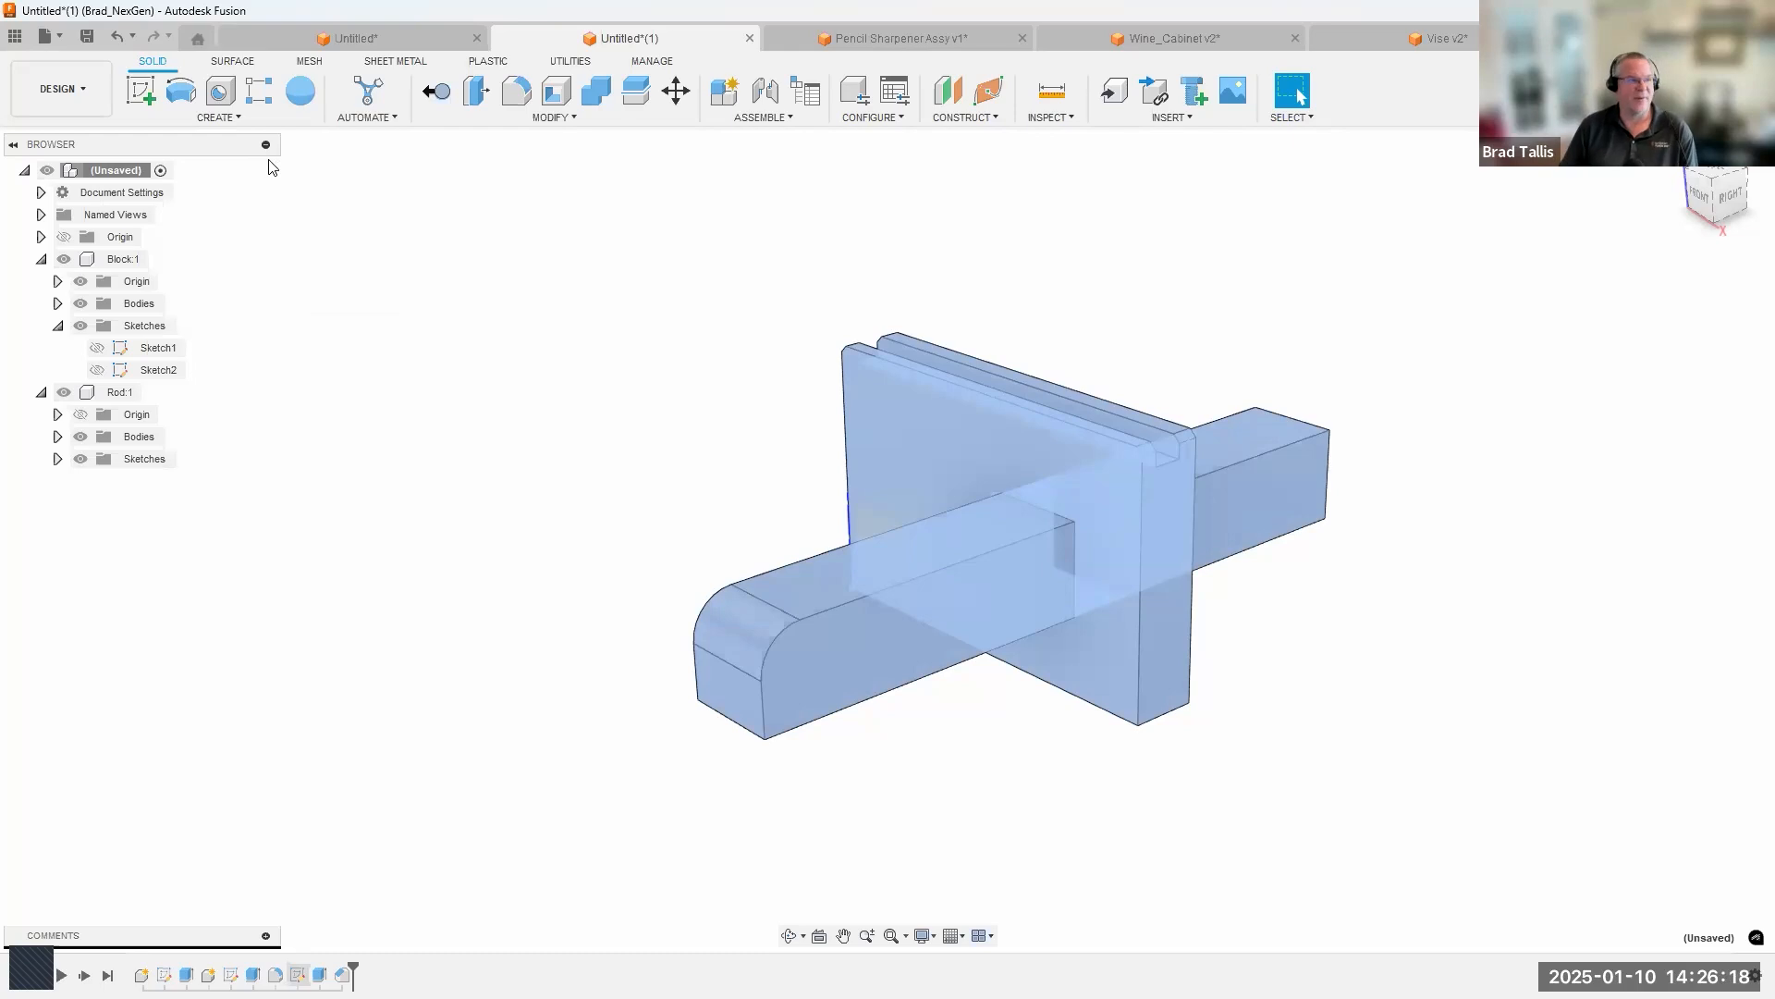
# Pin New Component to the toolbar and make it the first of the Create tools, ahead of Create Sketch.
pyautogui.click(221, 118)
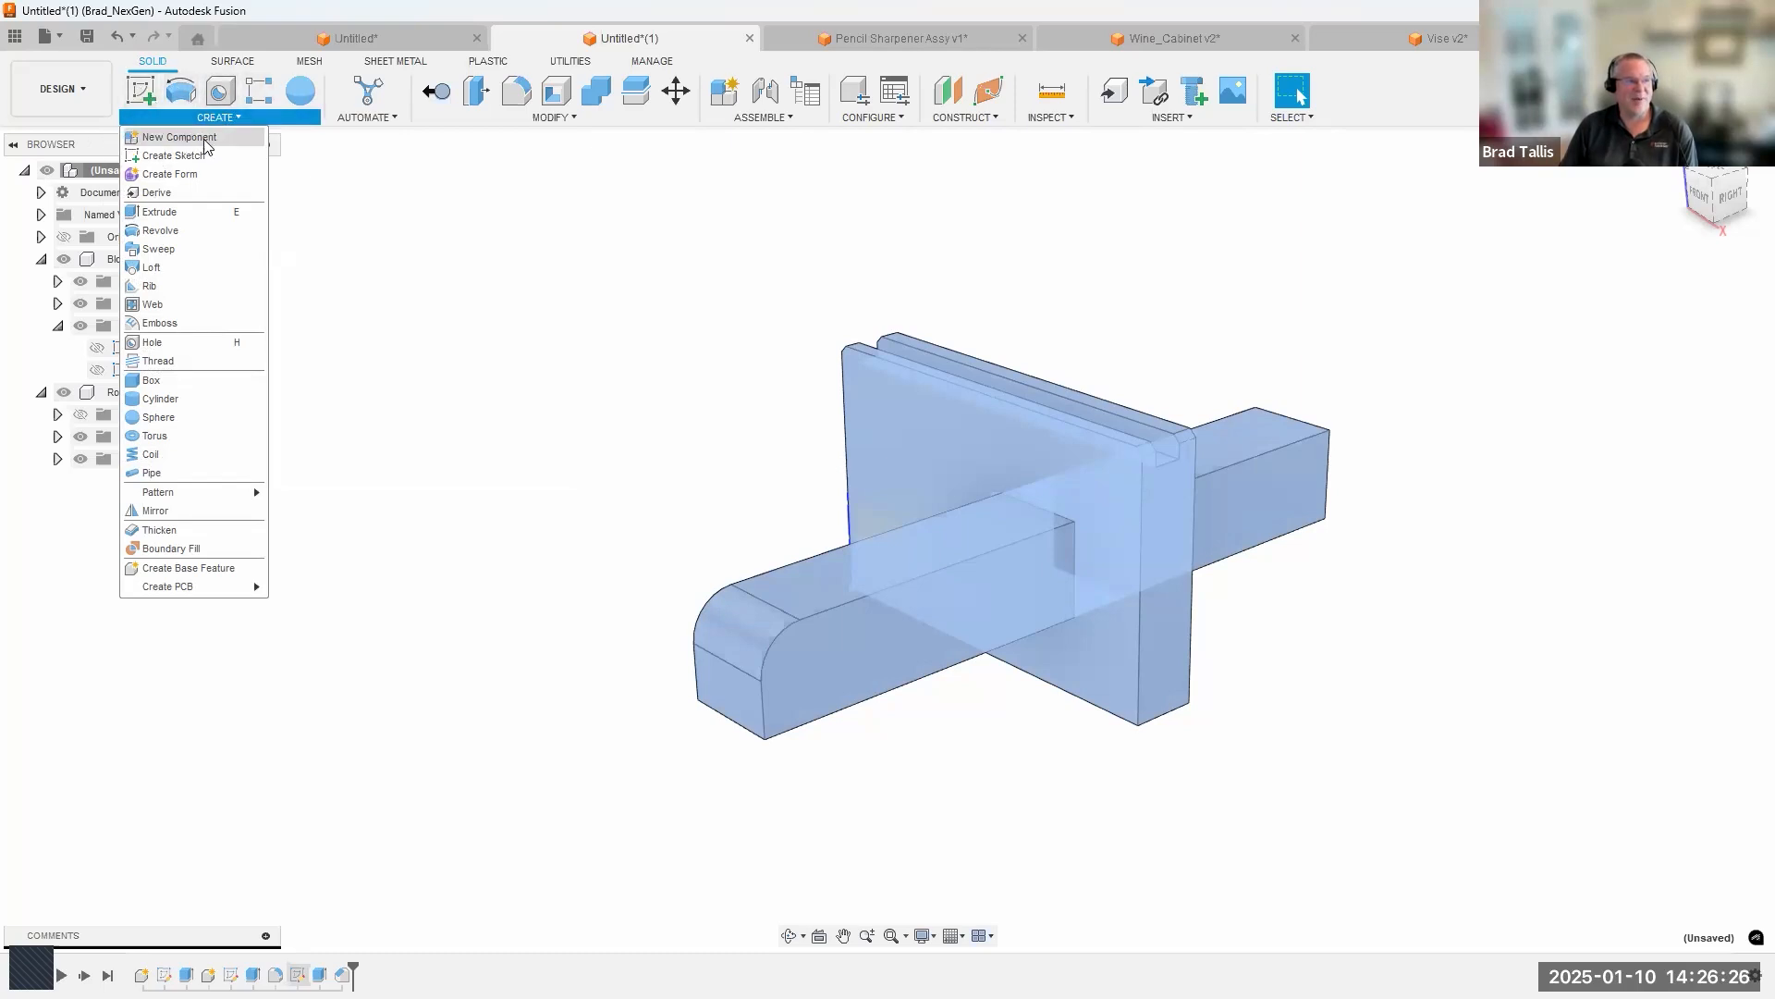
pyautogui.click(261, 115)
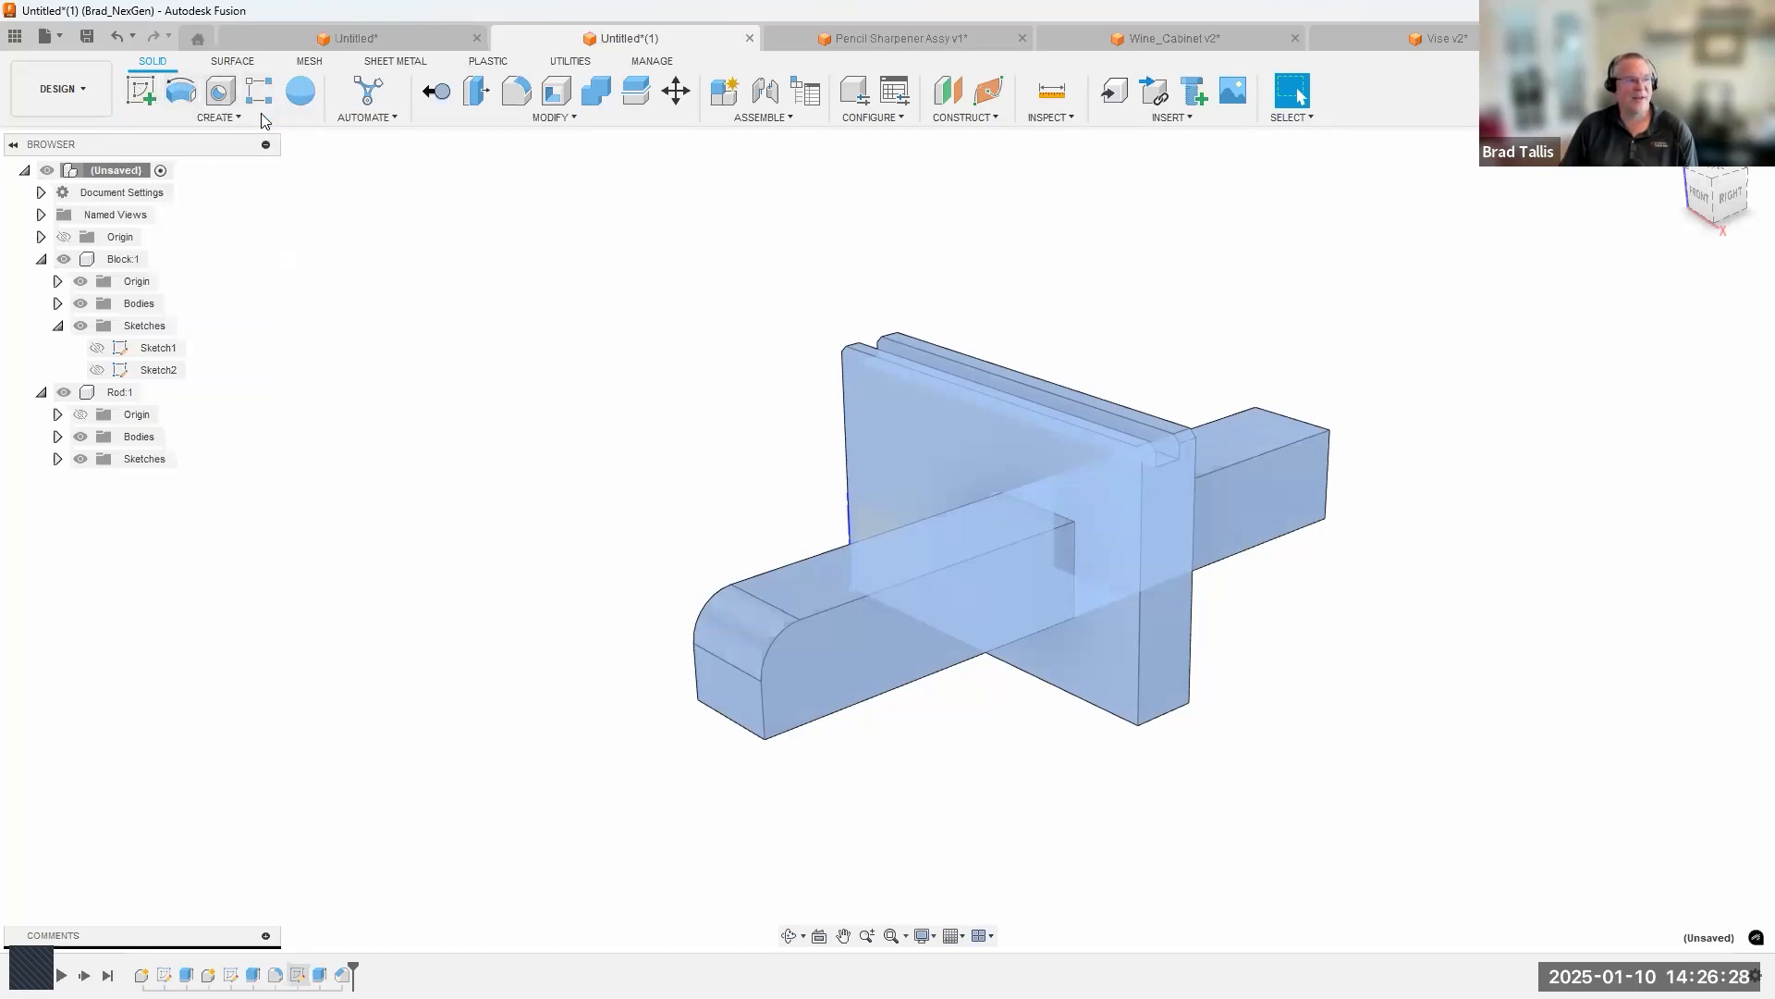
pyautogui.click(236, 121)
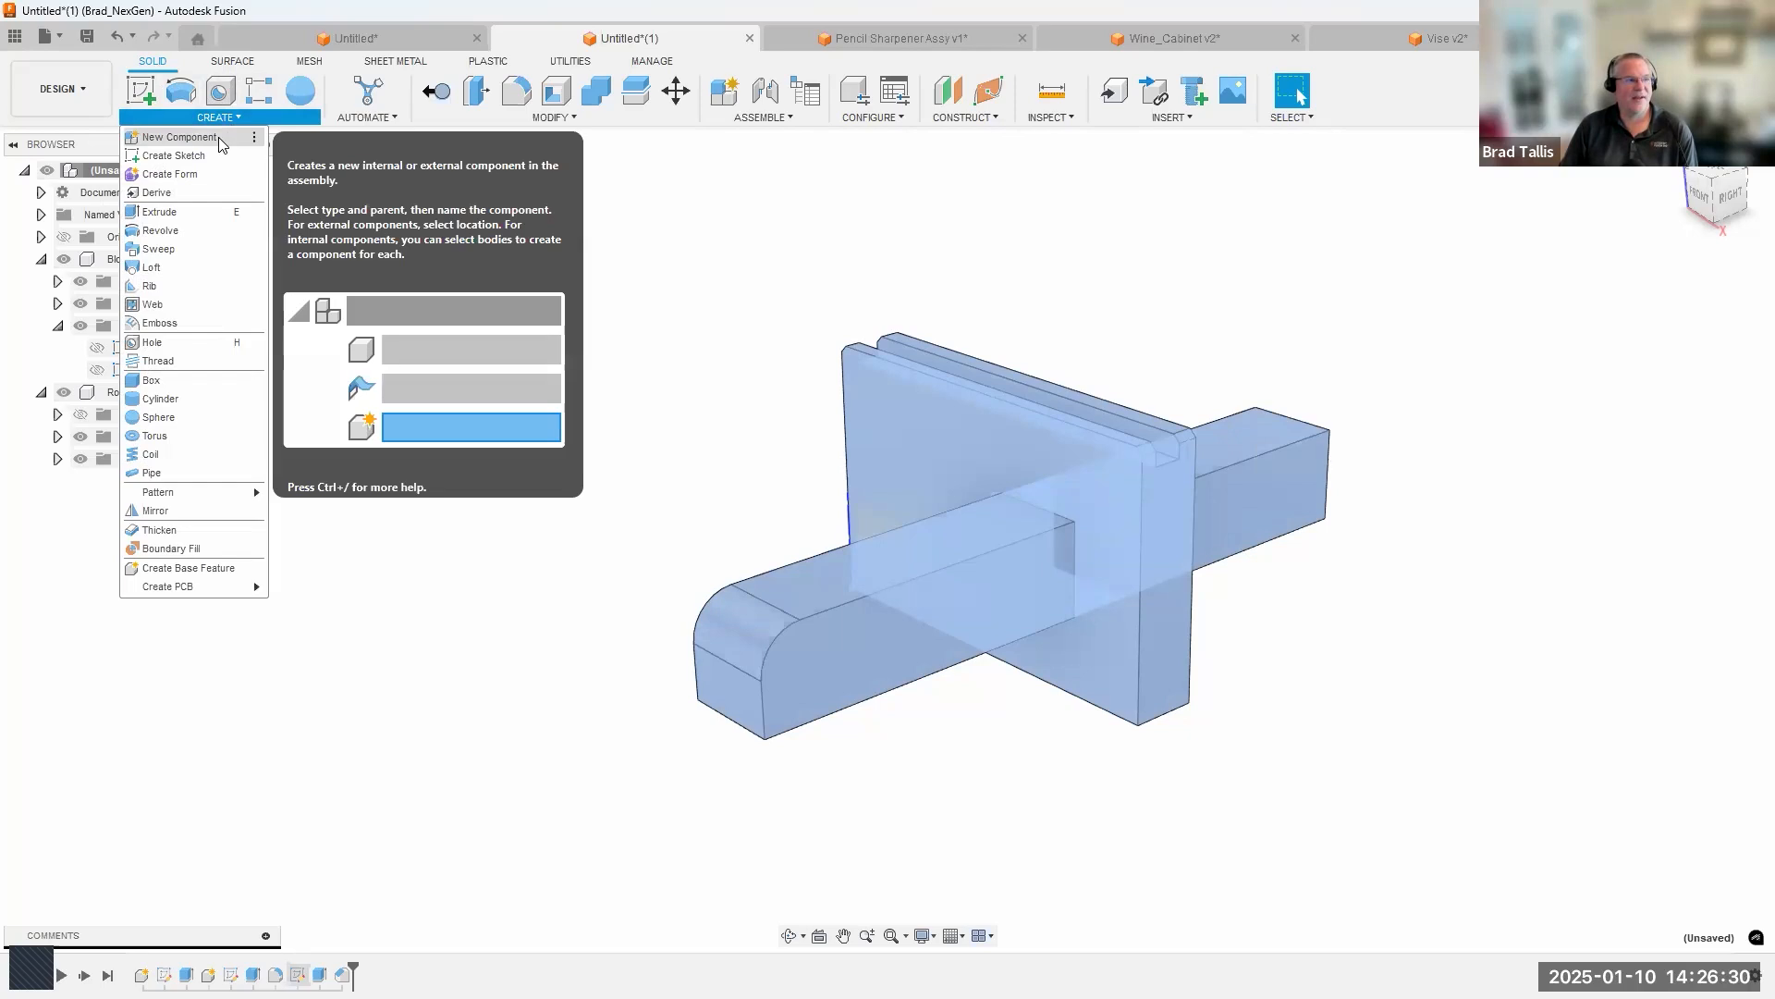
pyautogui.click(255, 139)
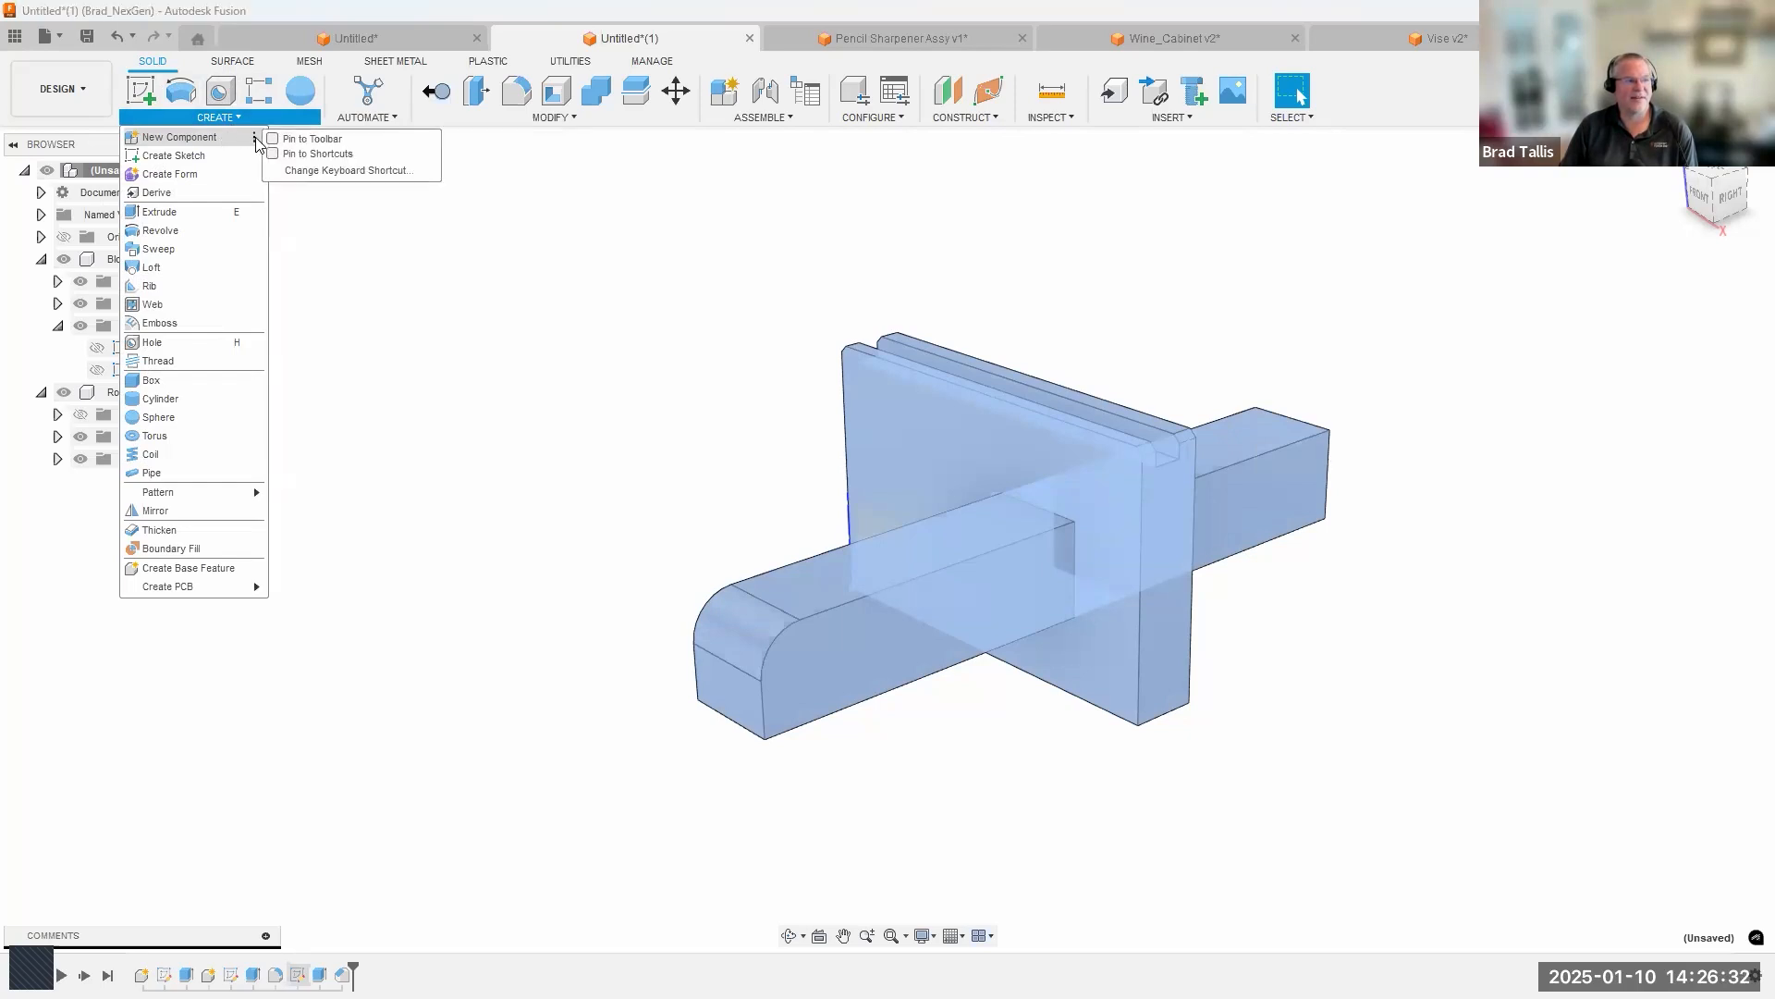
pyautogui.click(273, 140)
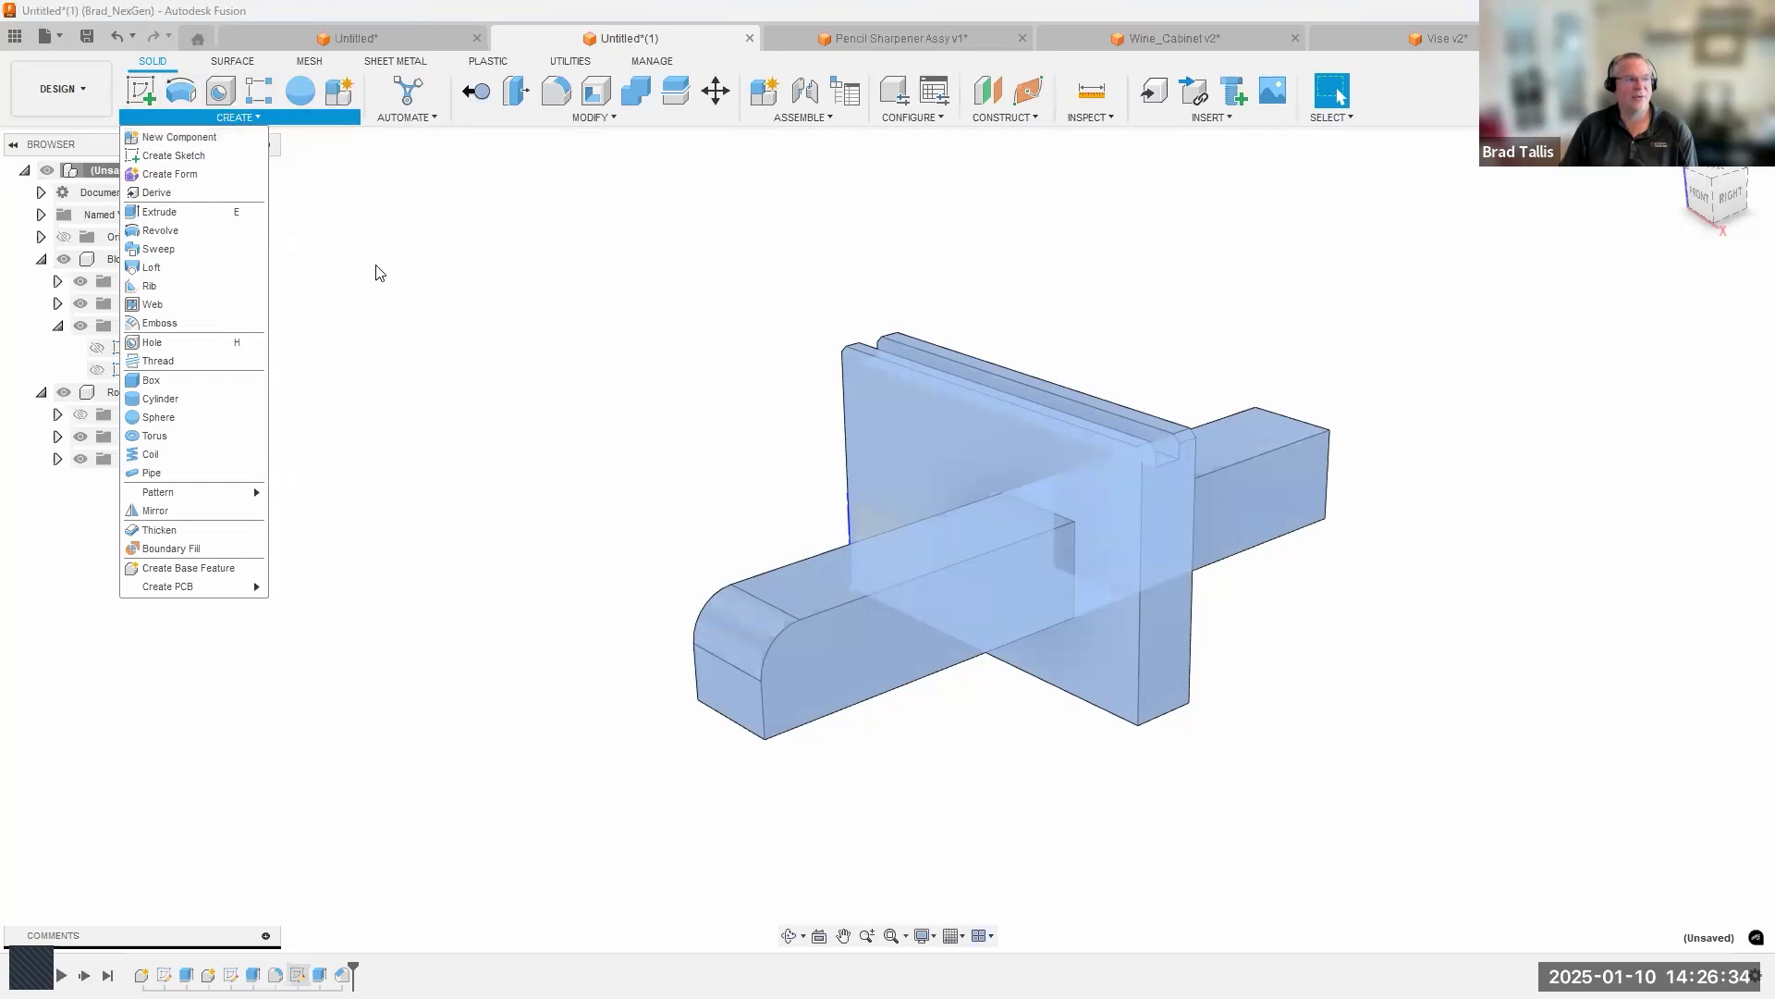
pyautogui.click(367, 219)
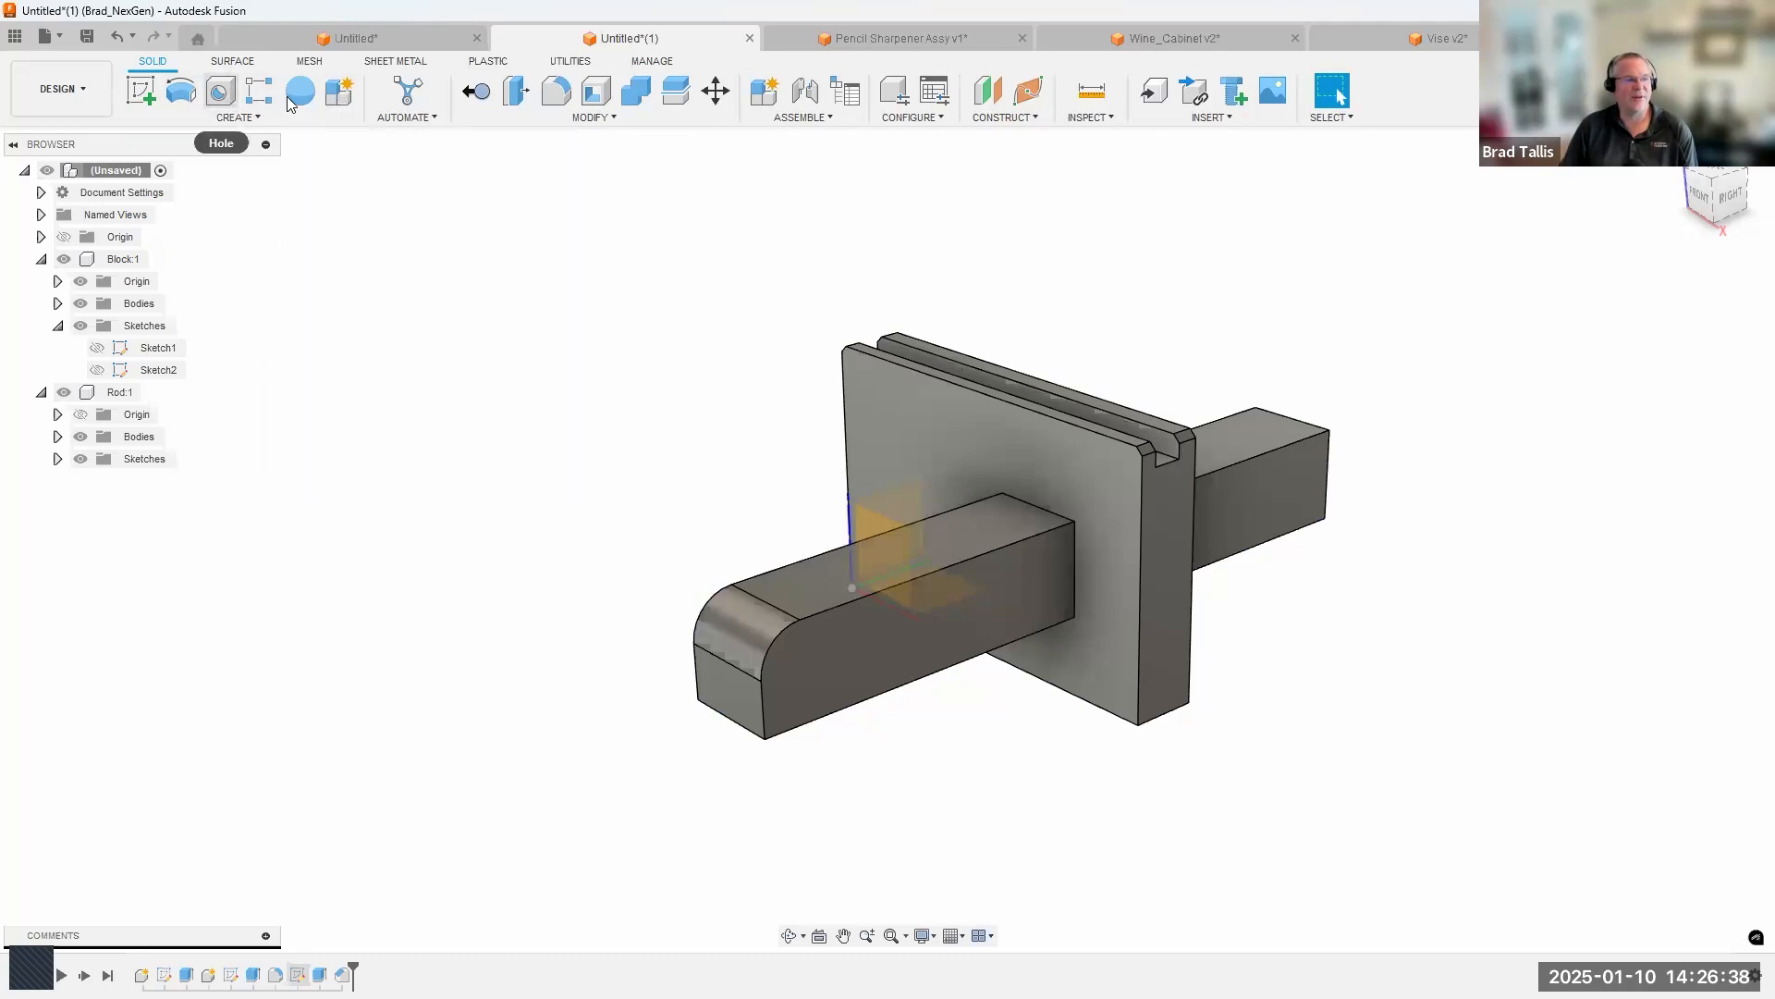
pyautogui.moveTo(340, 99); pyautogui.dragTo(130, 100)
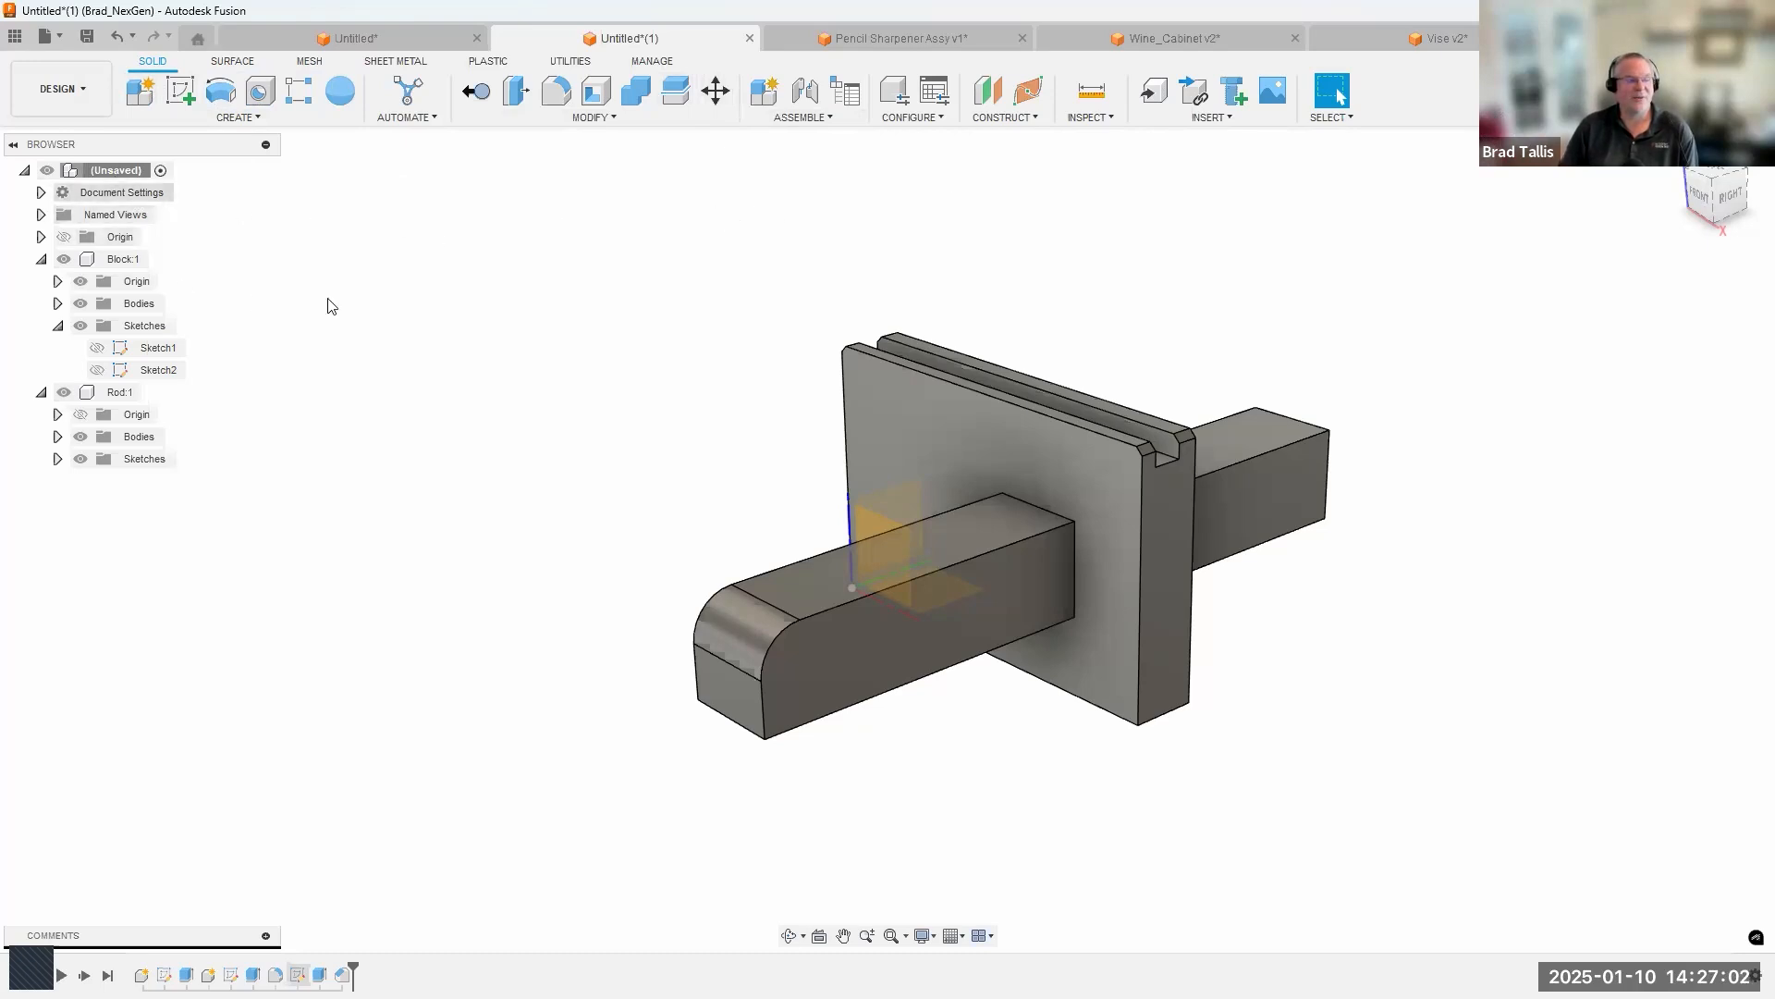
# Start a new design and add a component named Bike Assy under its root.
pyautogui.hotkey('ctrl', 'n')
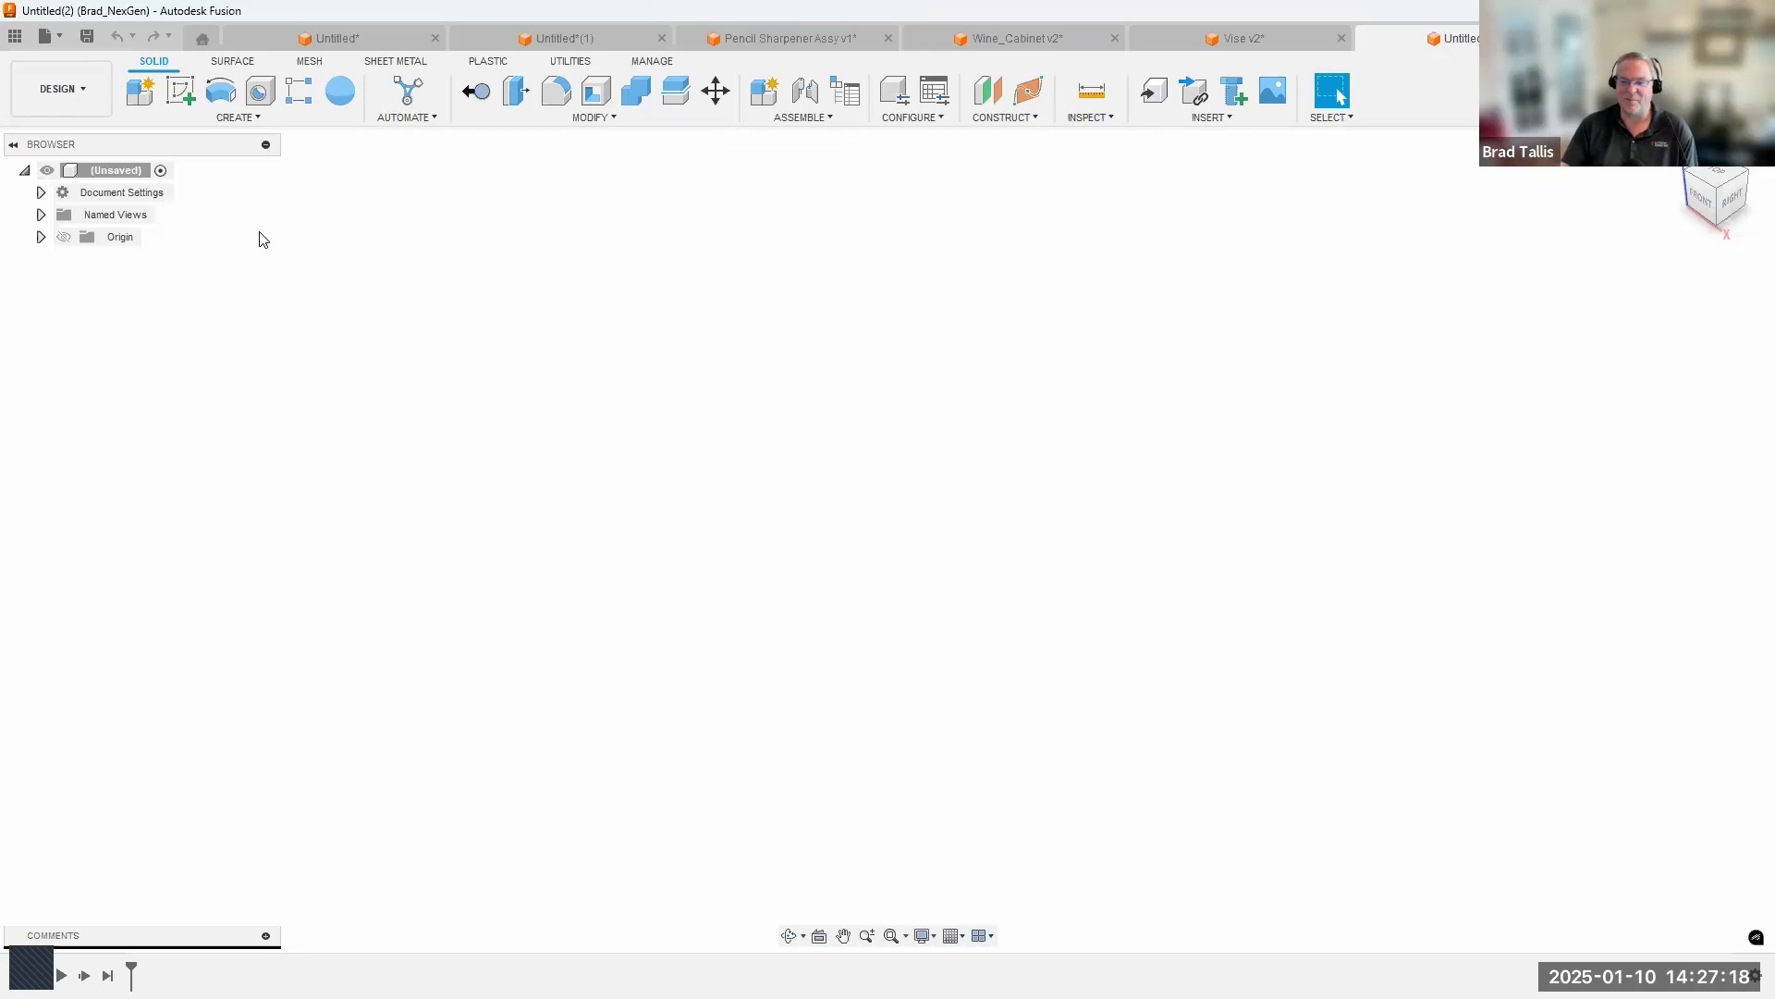
pyautogui.rightClick(120, 174)
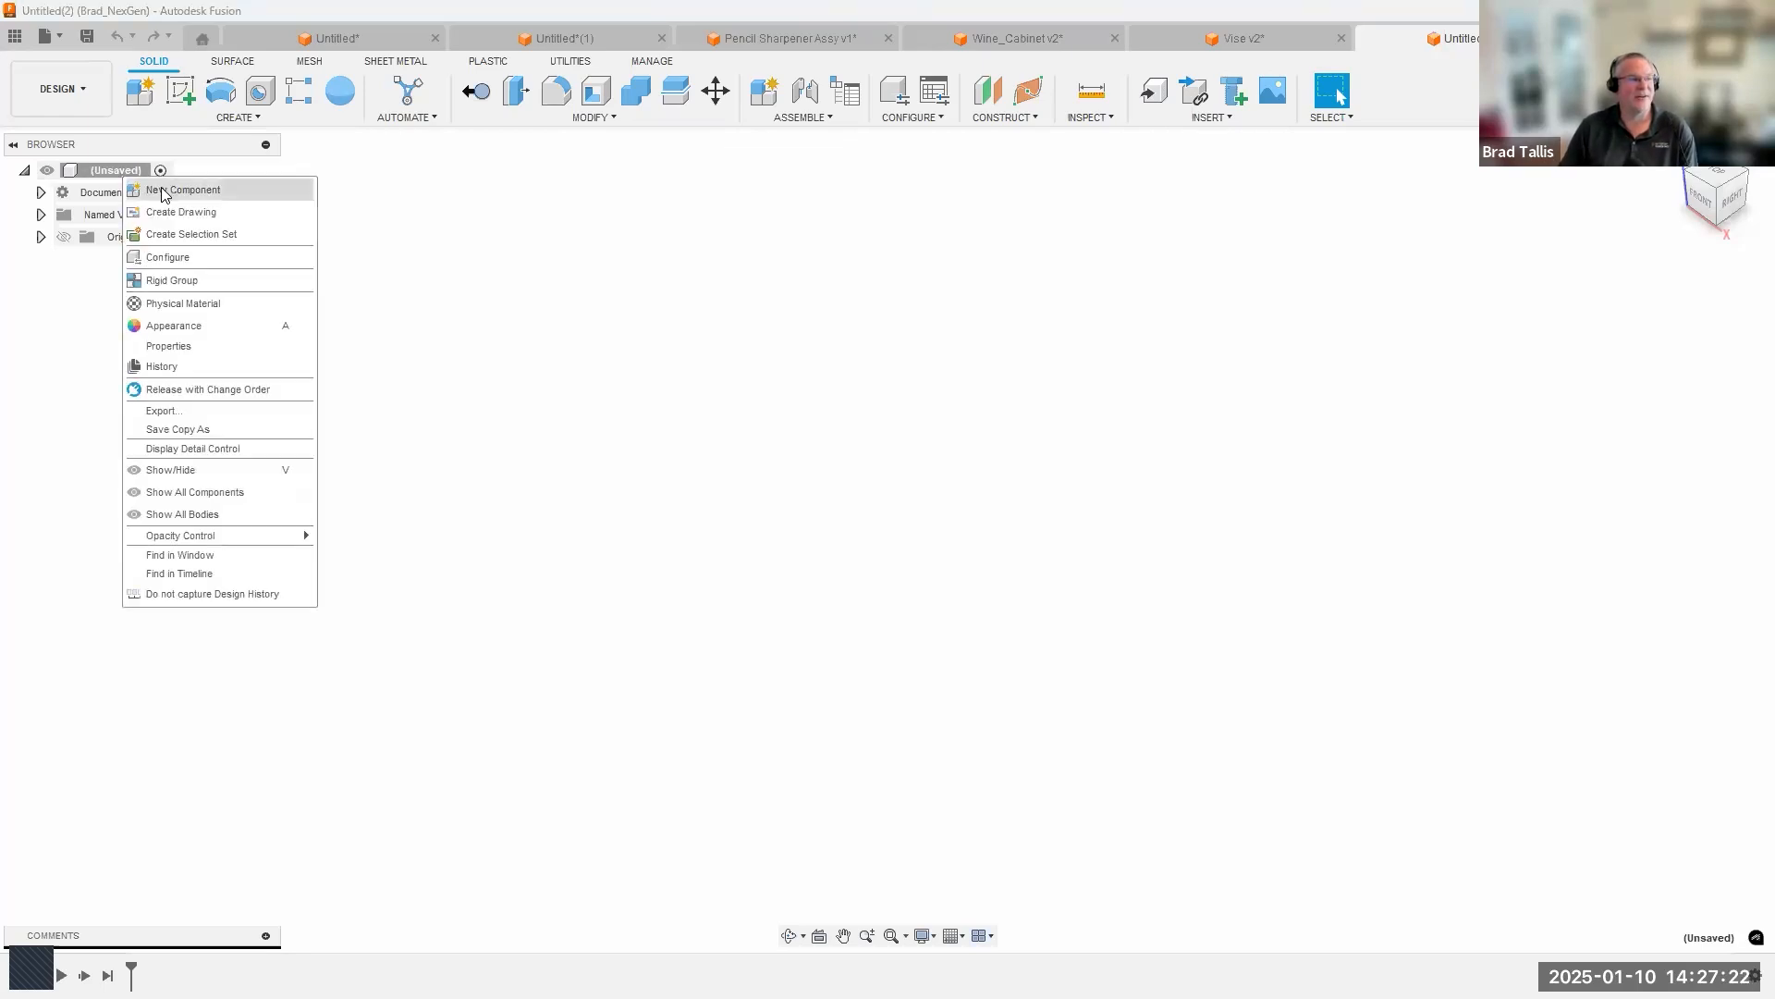
pyautogui.click(178, 194)
pyautogui.click(1428, 367)
pyautogui.write('Bike Assy')
pyautogui.press('Return')
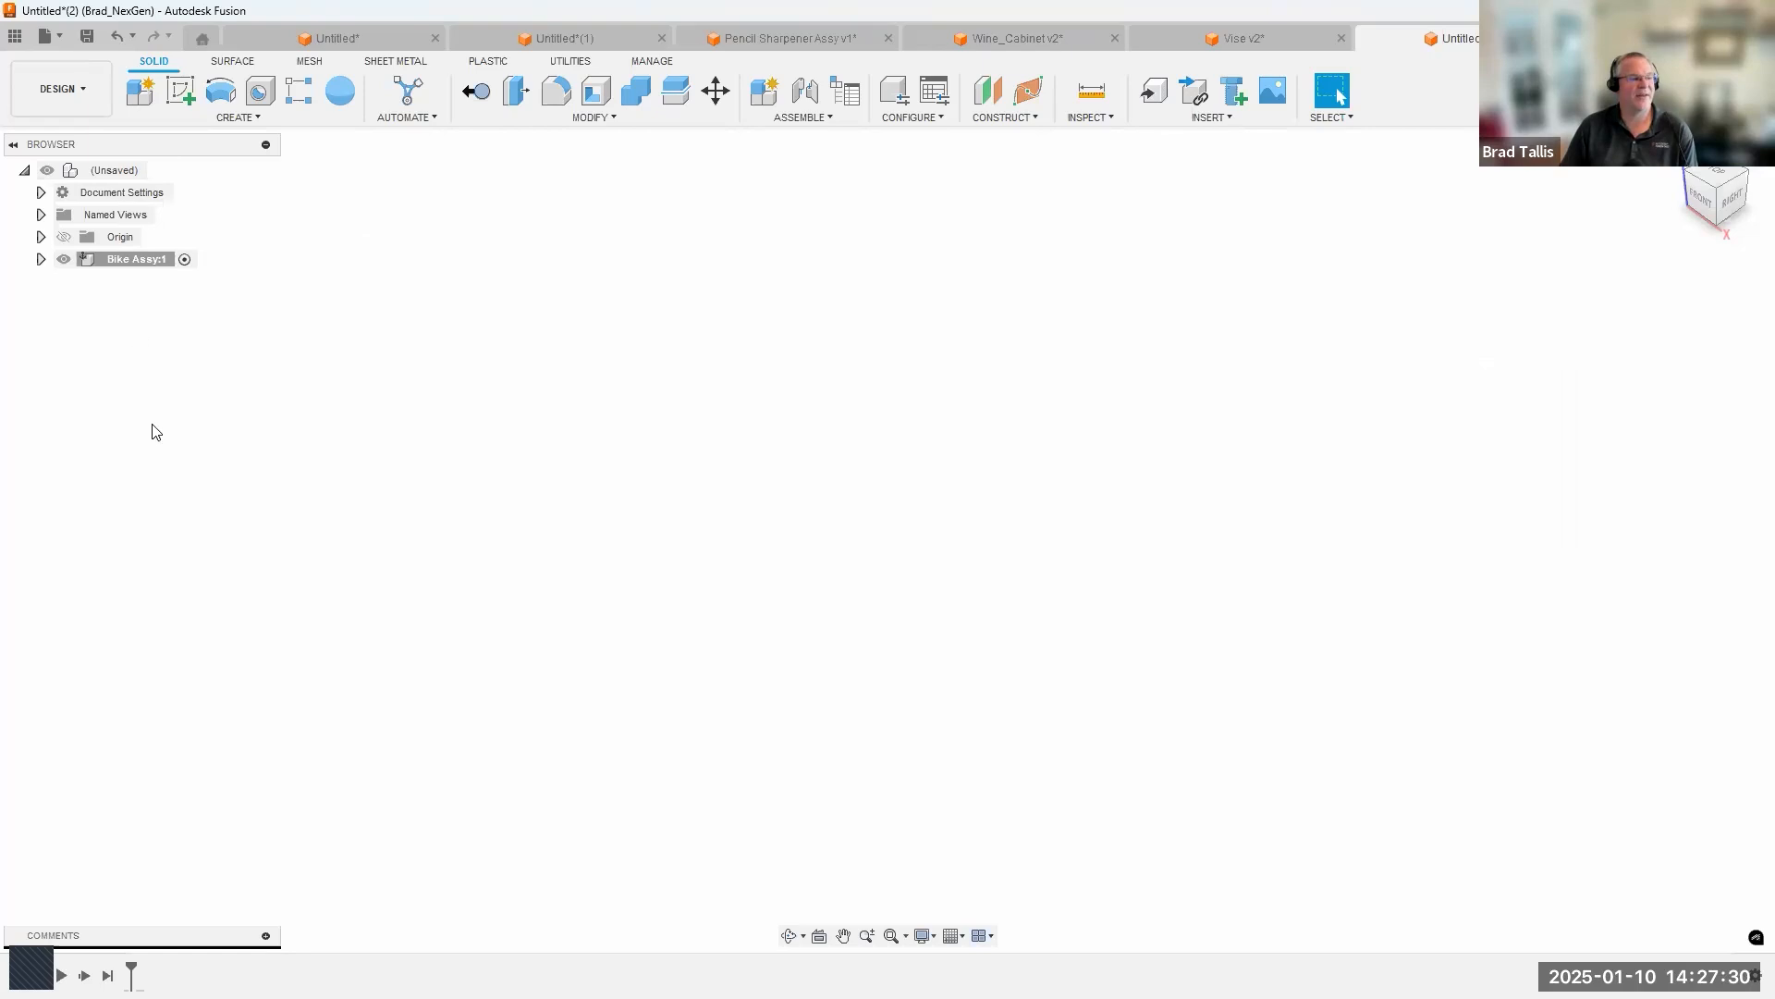
# Add an internal standard component named Front Wheel Assy inside Bike Assy.
pyautogui.rightClick(128, 261)
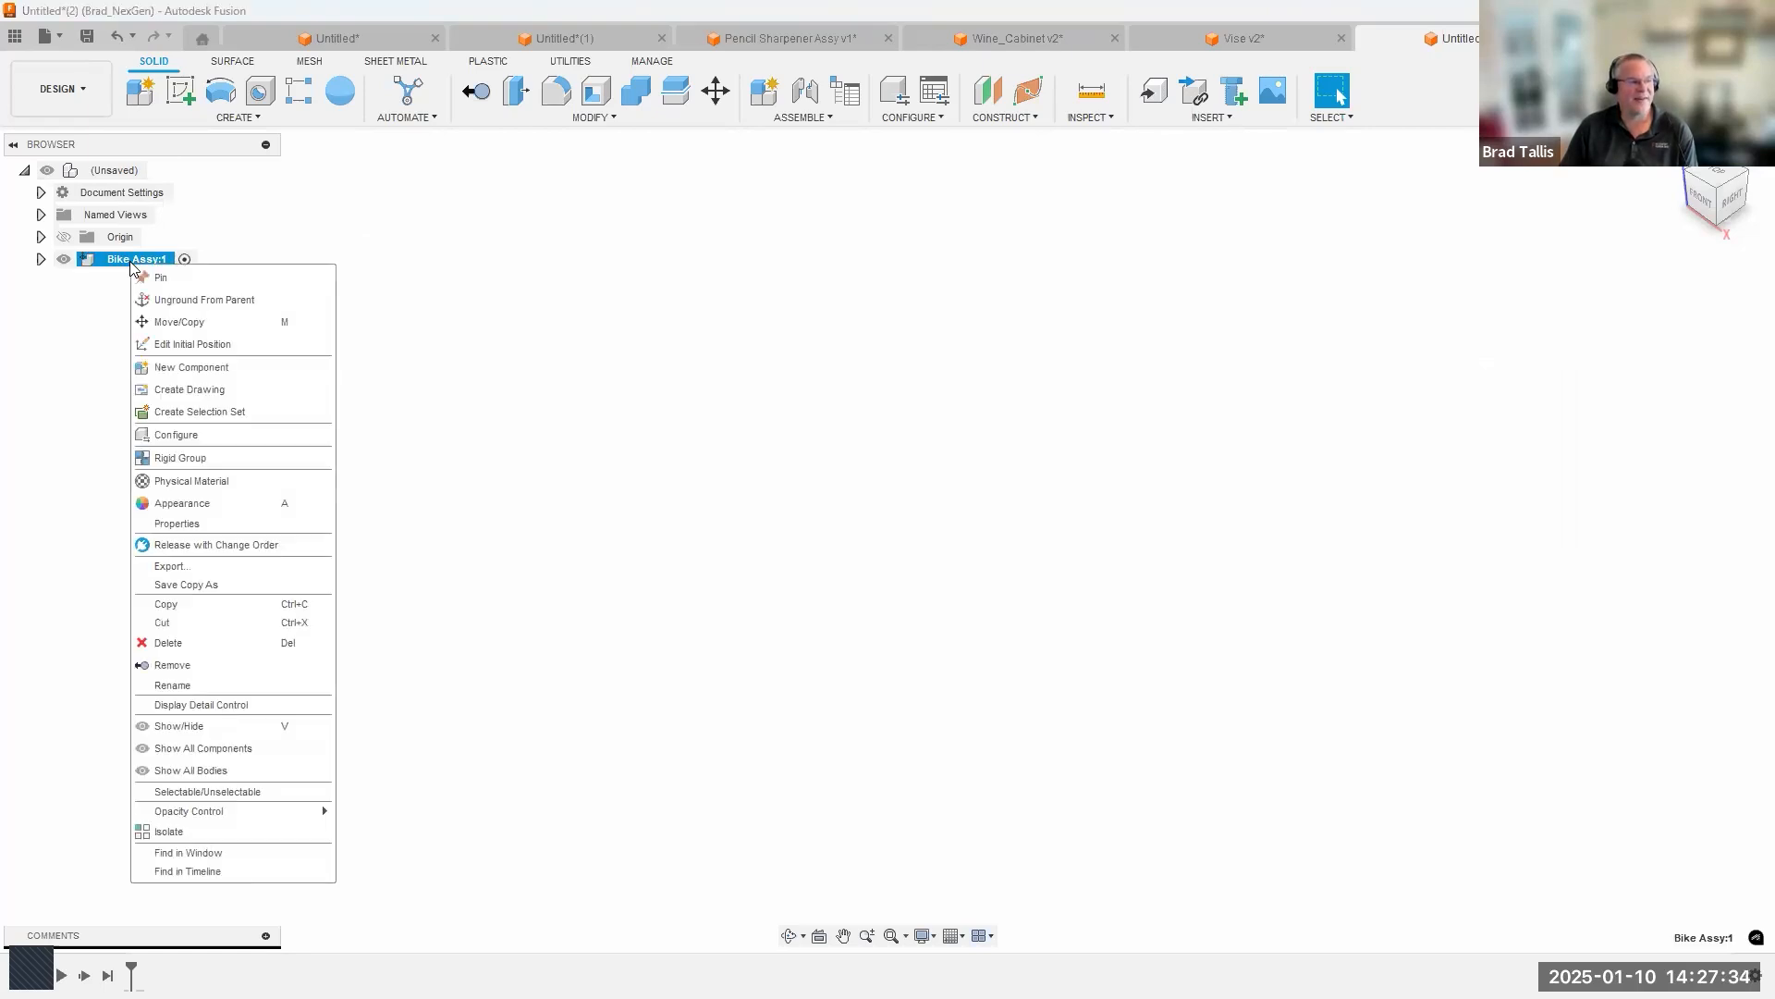
pyautogui.click(185, 367)
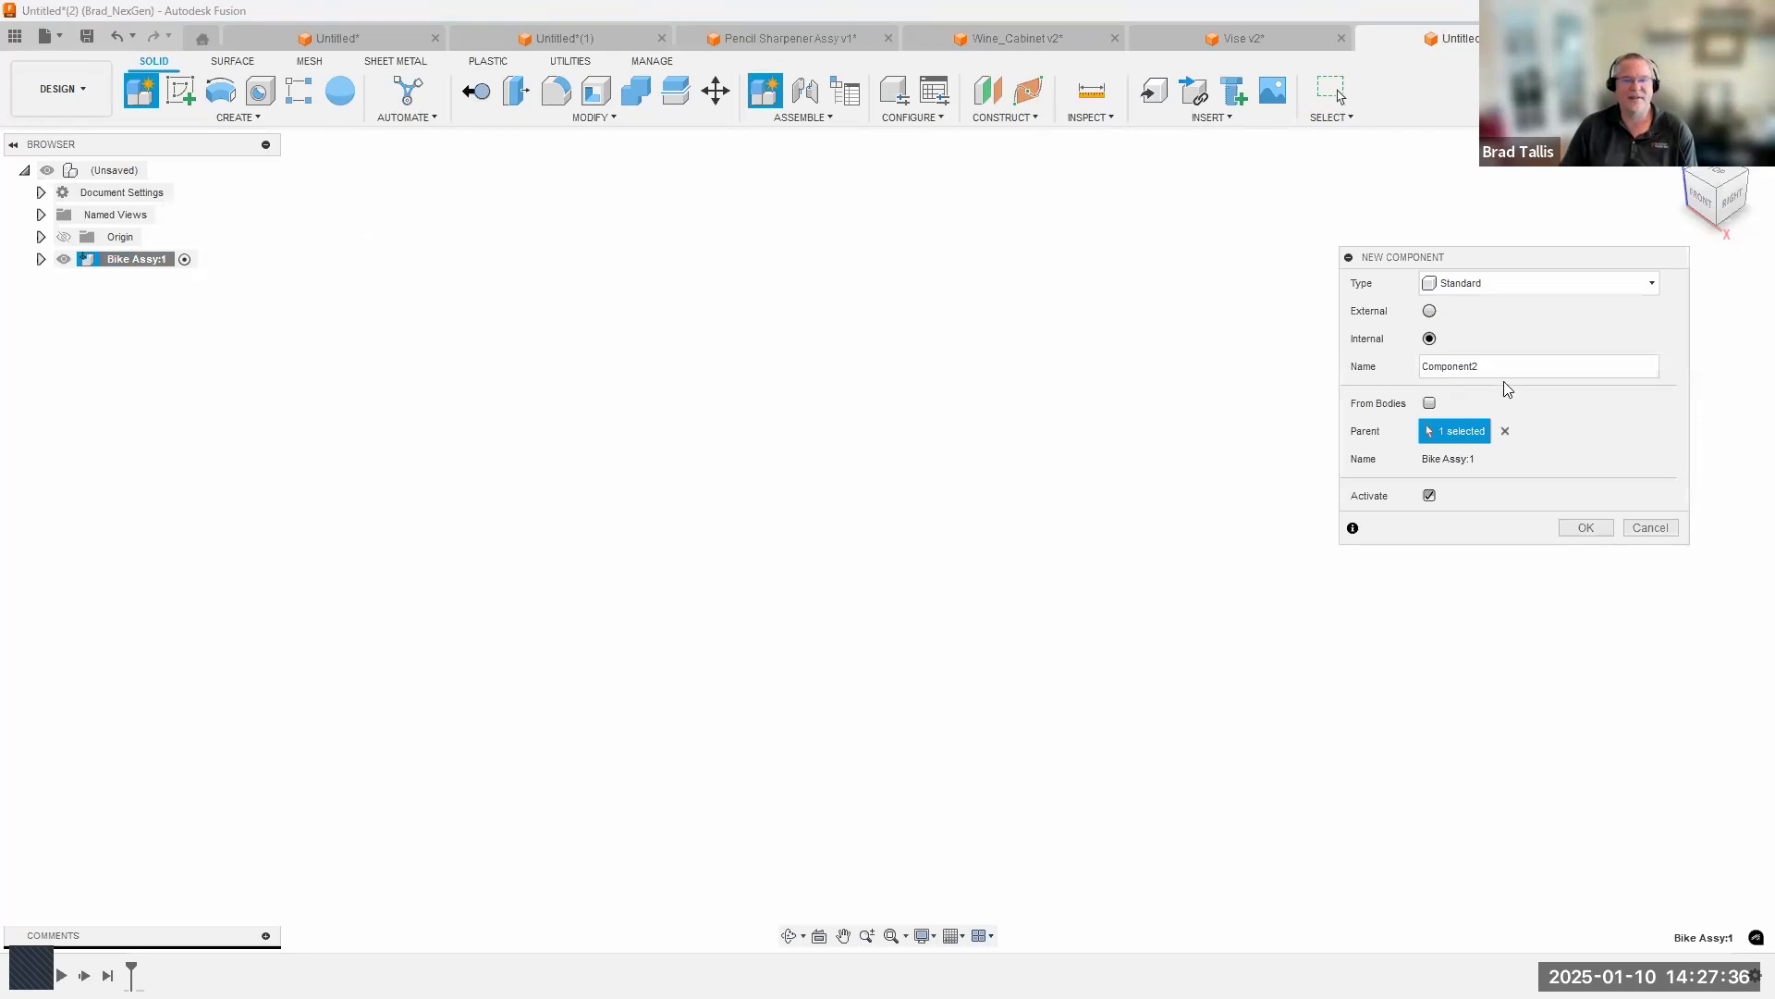
pyautogui.click(1399, 367)
pyautogui.write('Fr')
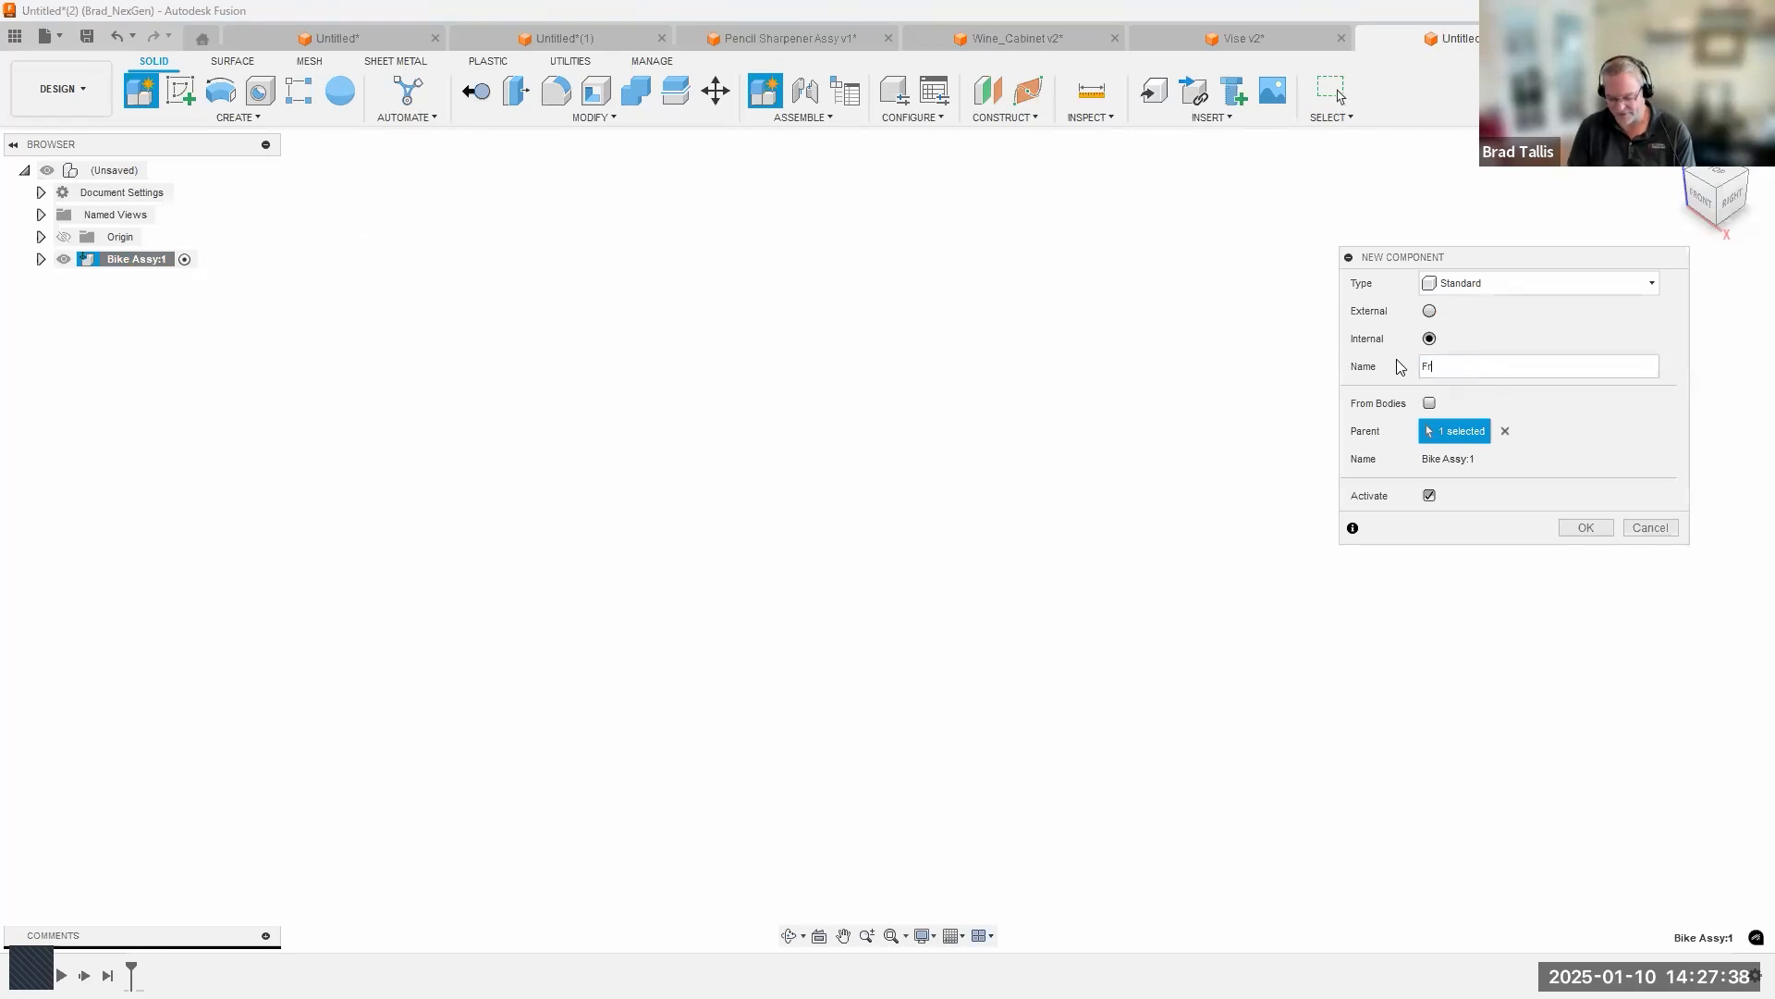
pyautogui.write('ont Wh')
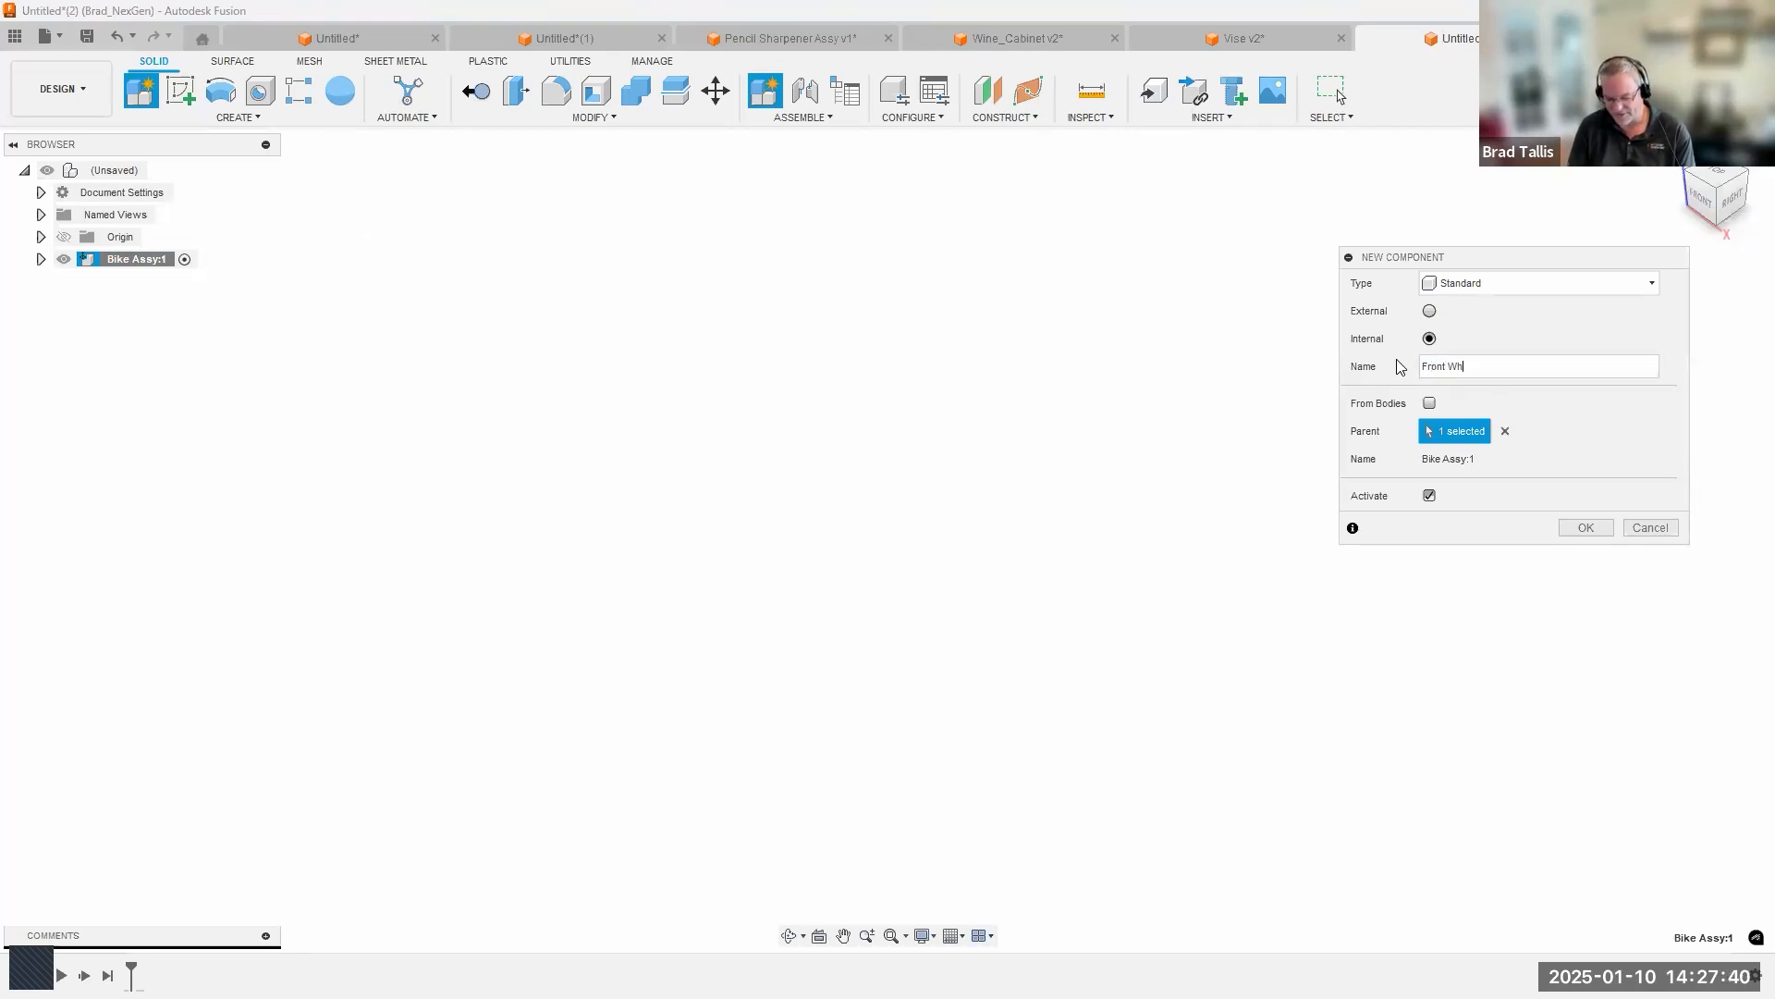
pyautogui.write('eel Assy')
pyautogui.press('Return')
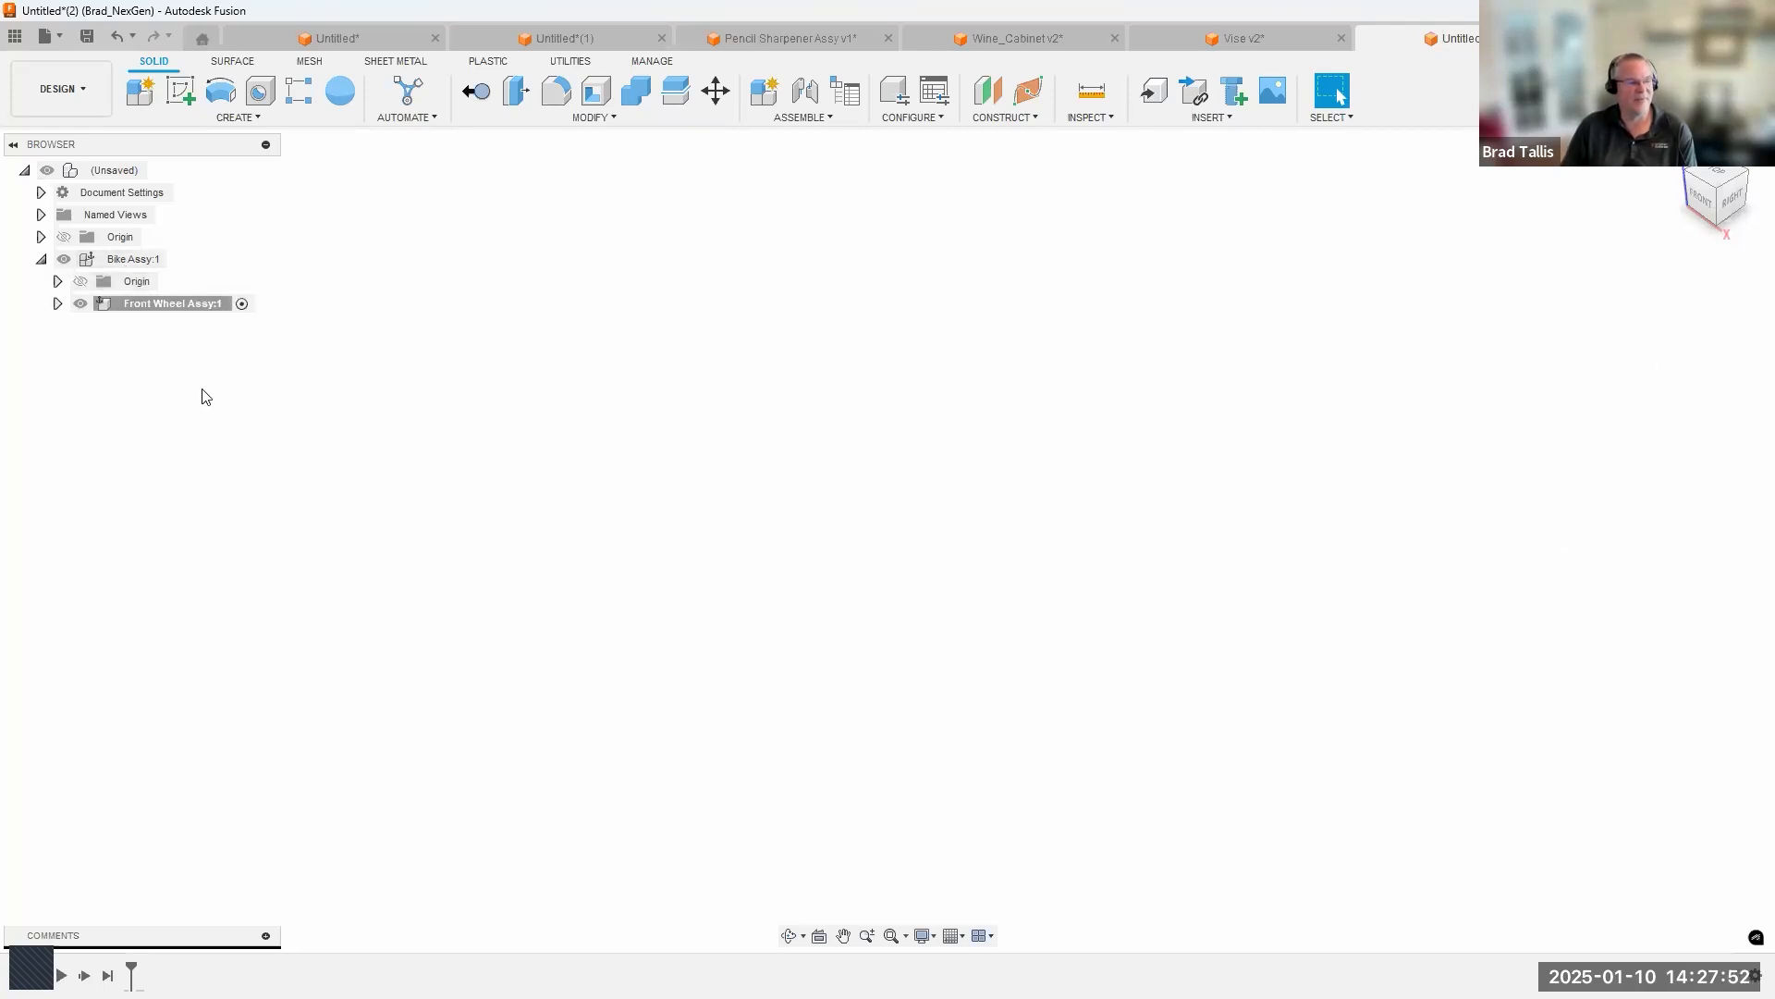
# Add an internal standard component named Rear Wheel Assy with Bike Assy as its parent.
pyautogui.rightClick(124, 262)
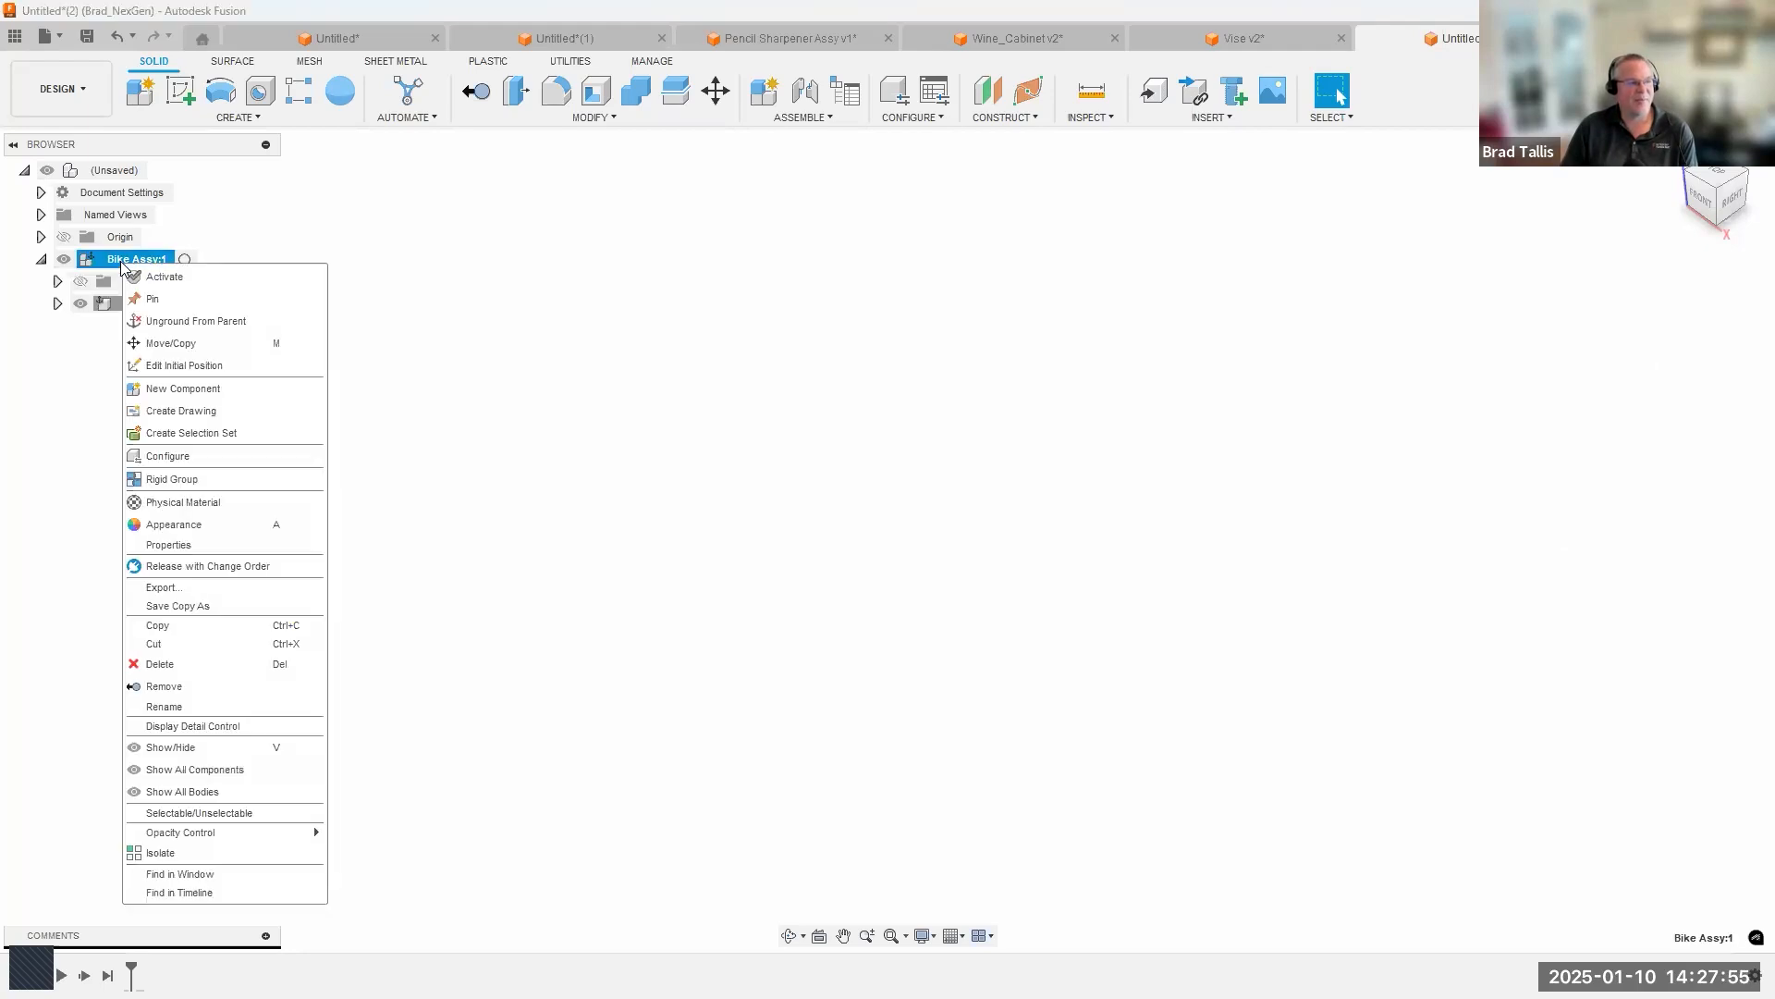
pyautogui.click(190, 389)
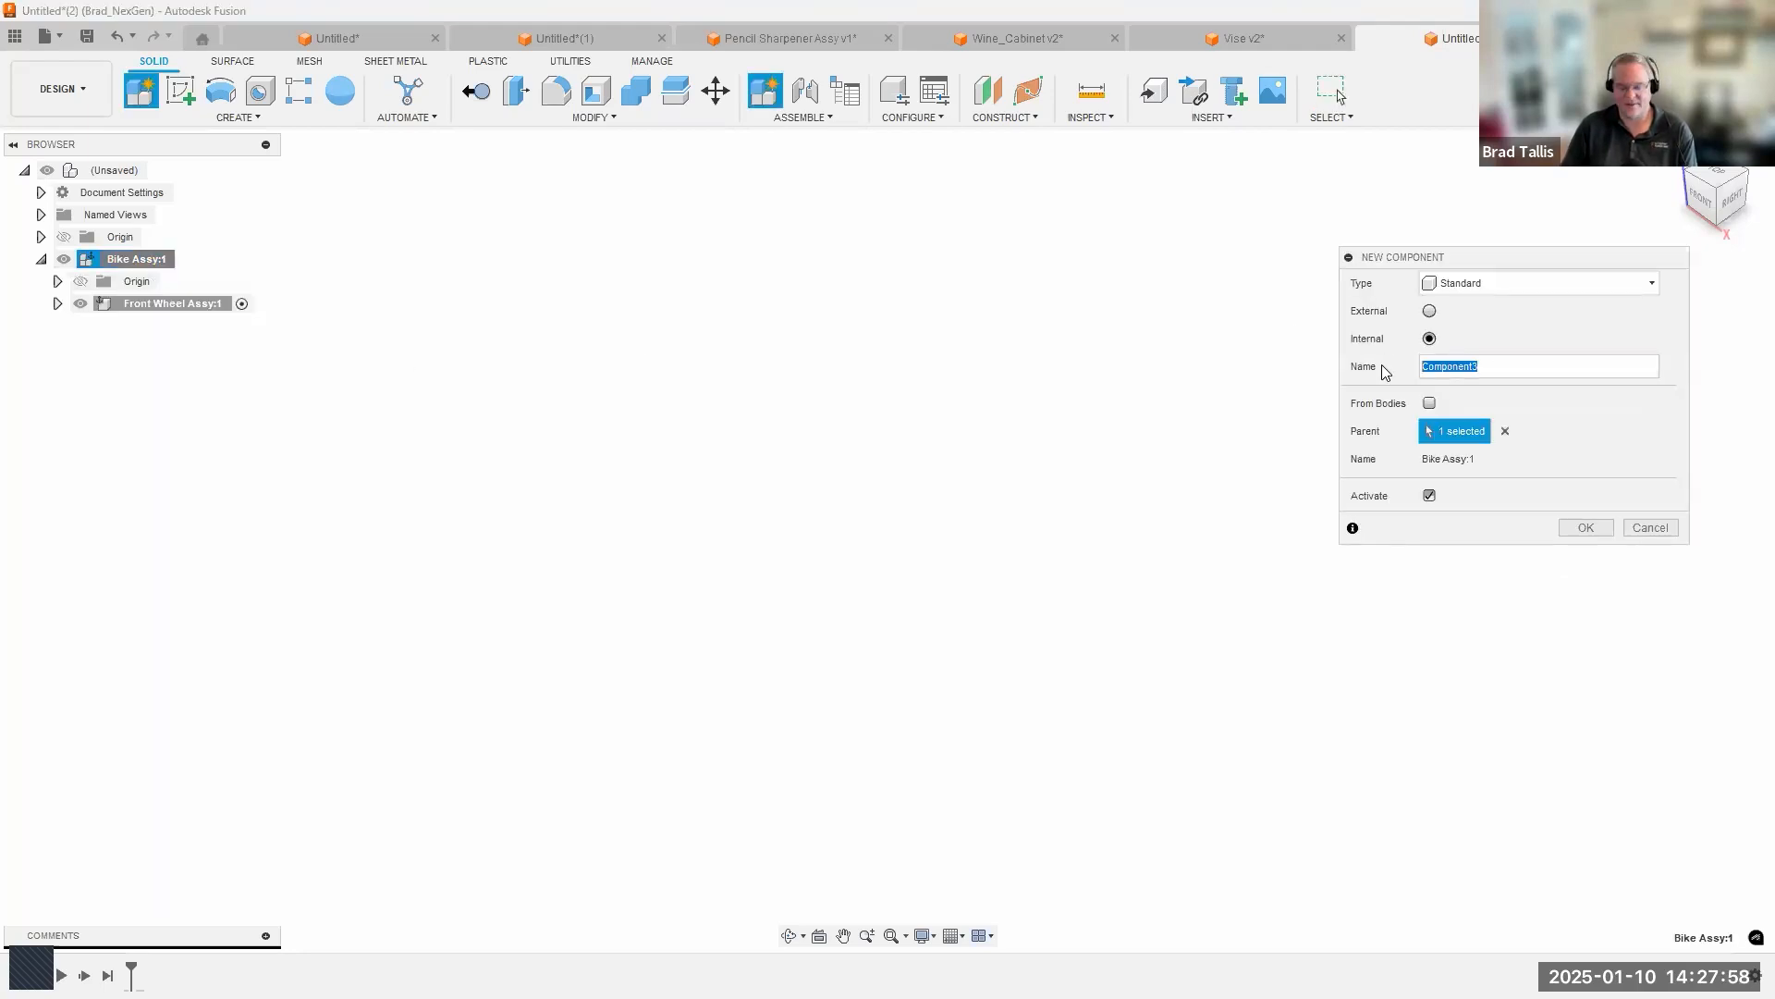
pyautogui.write('Rear W')
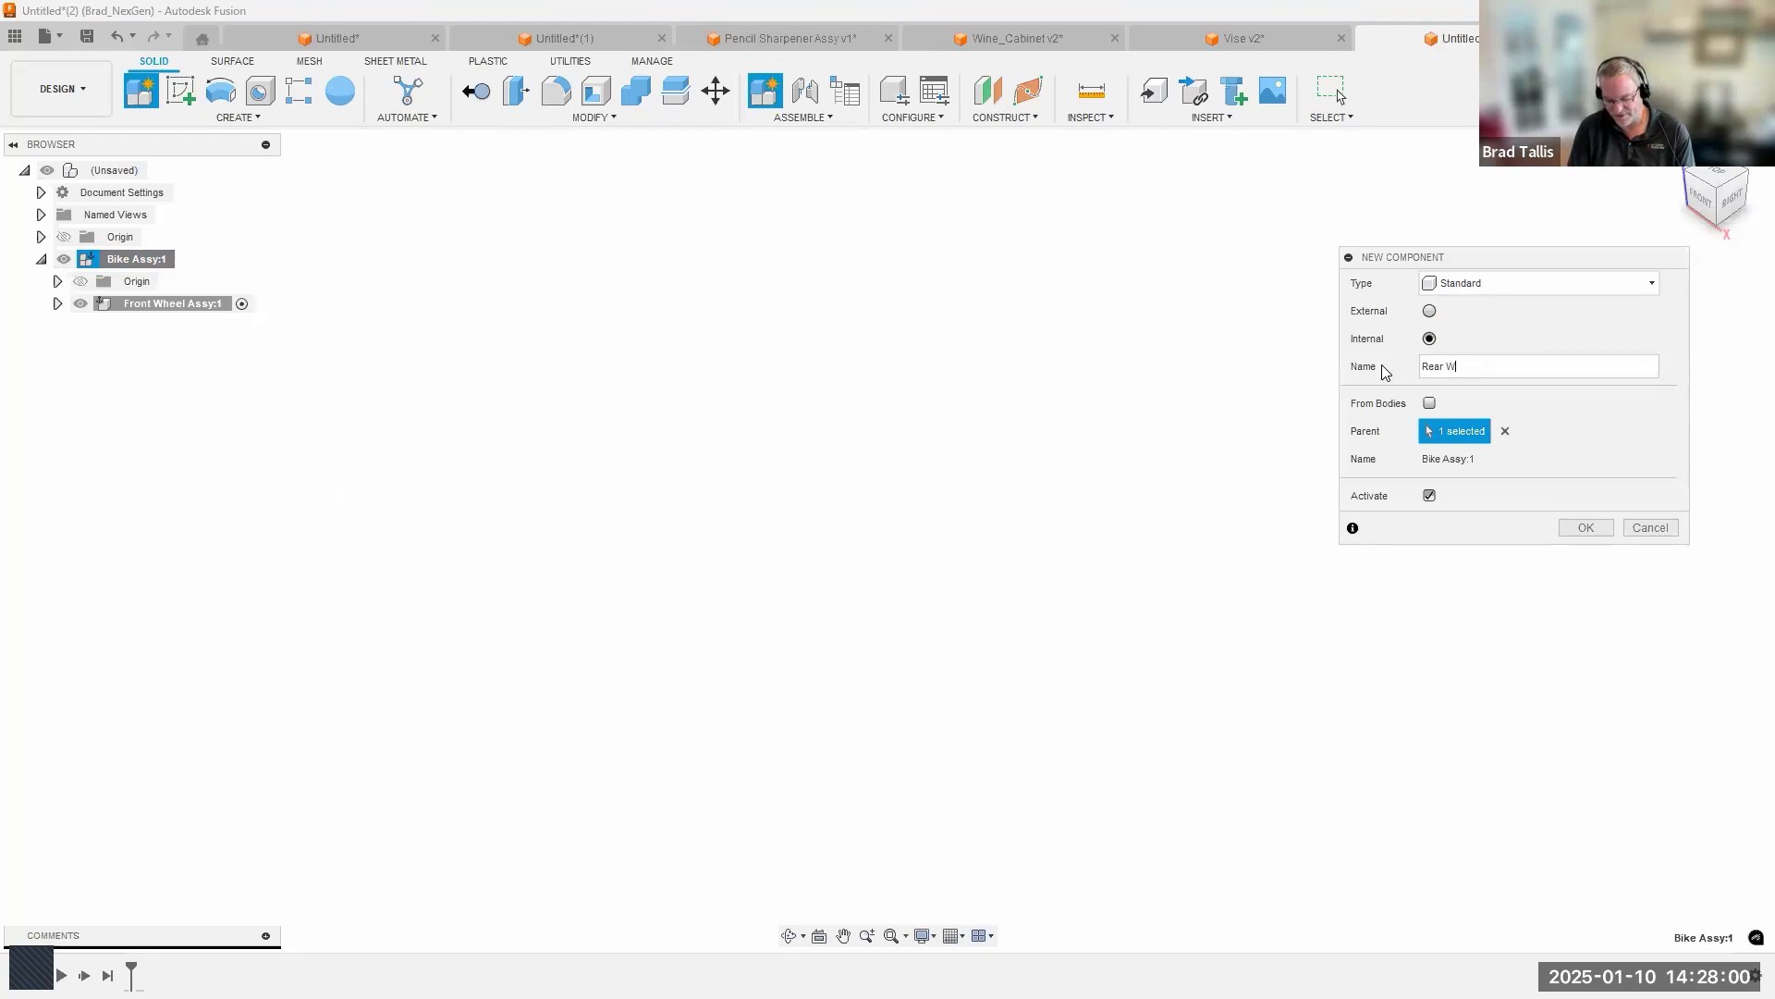
pyautogui.write('heel Assy')
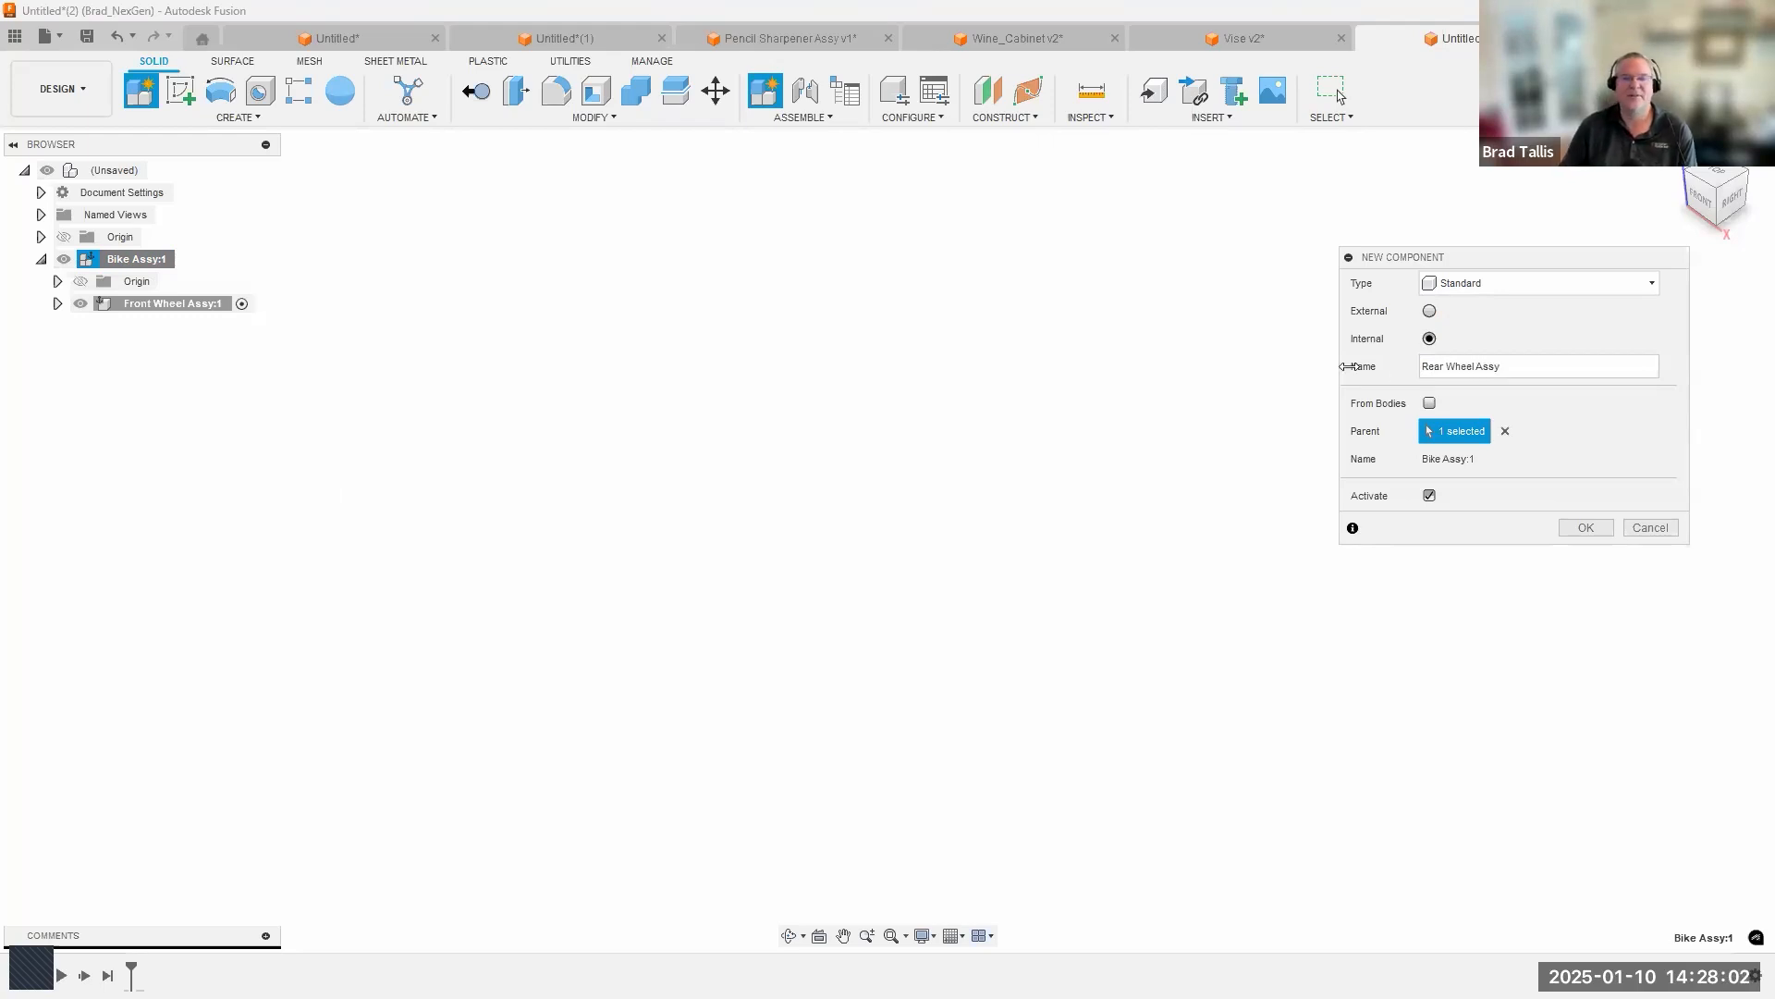
pyautogui.click(1592, 528)
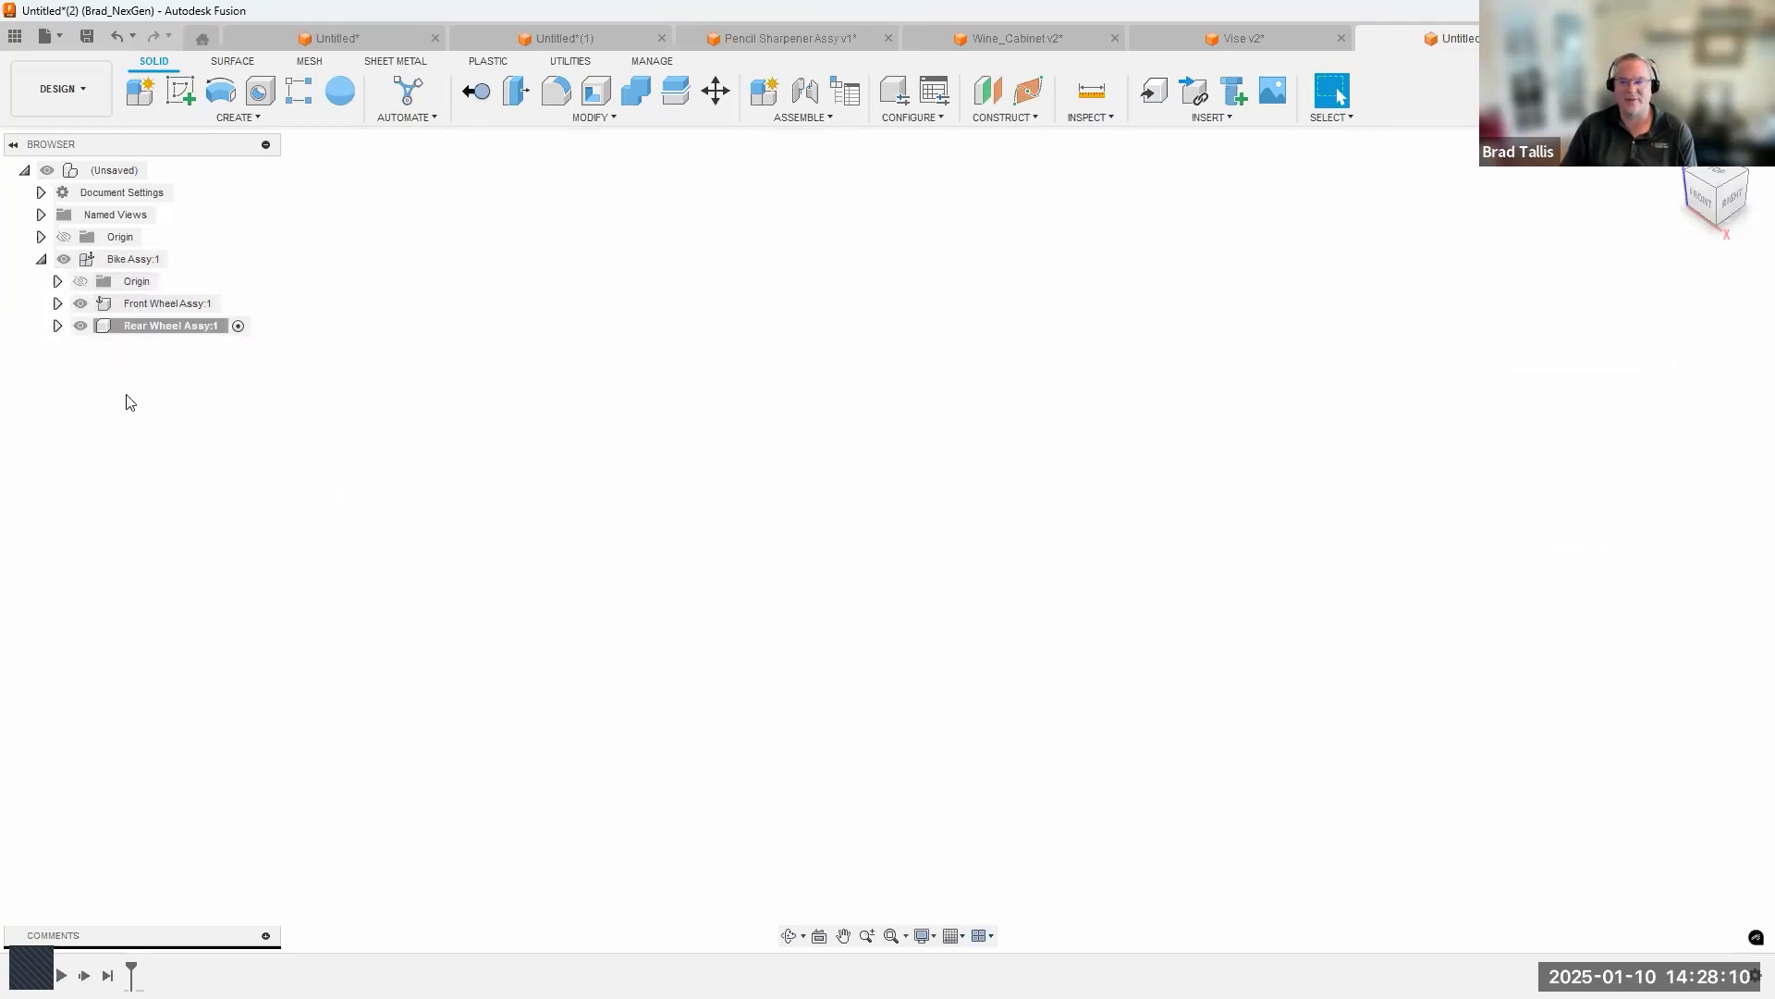
# Add an internal standard component named Sprocket Assy inside Rear Wheel Assy.
pyautogui.rightClick(150, 327)
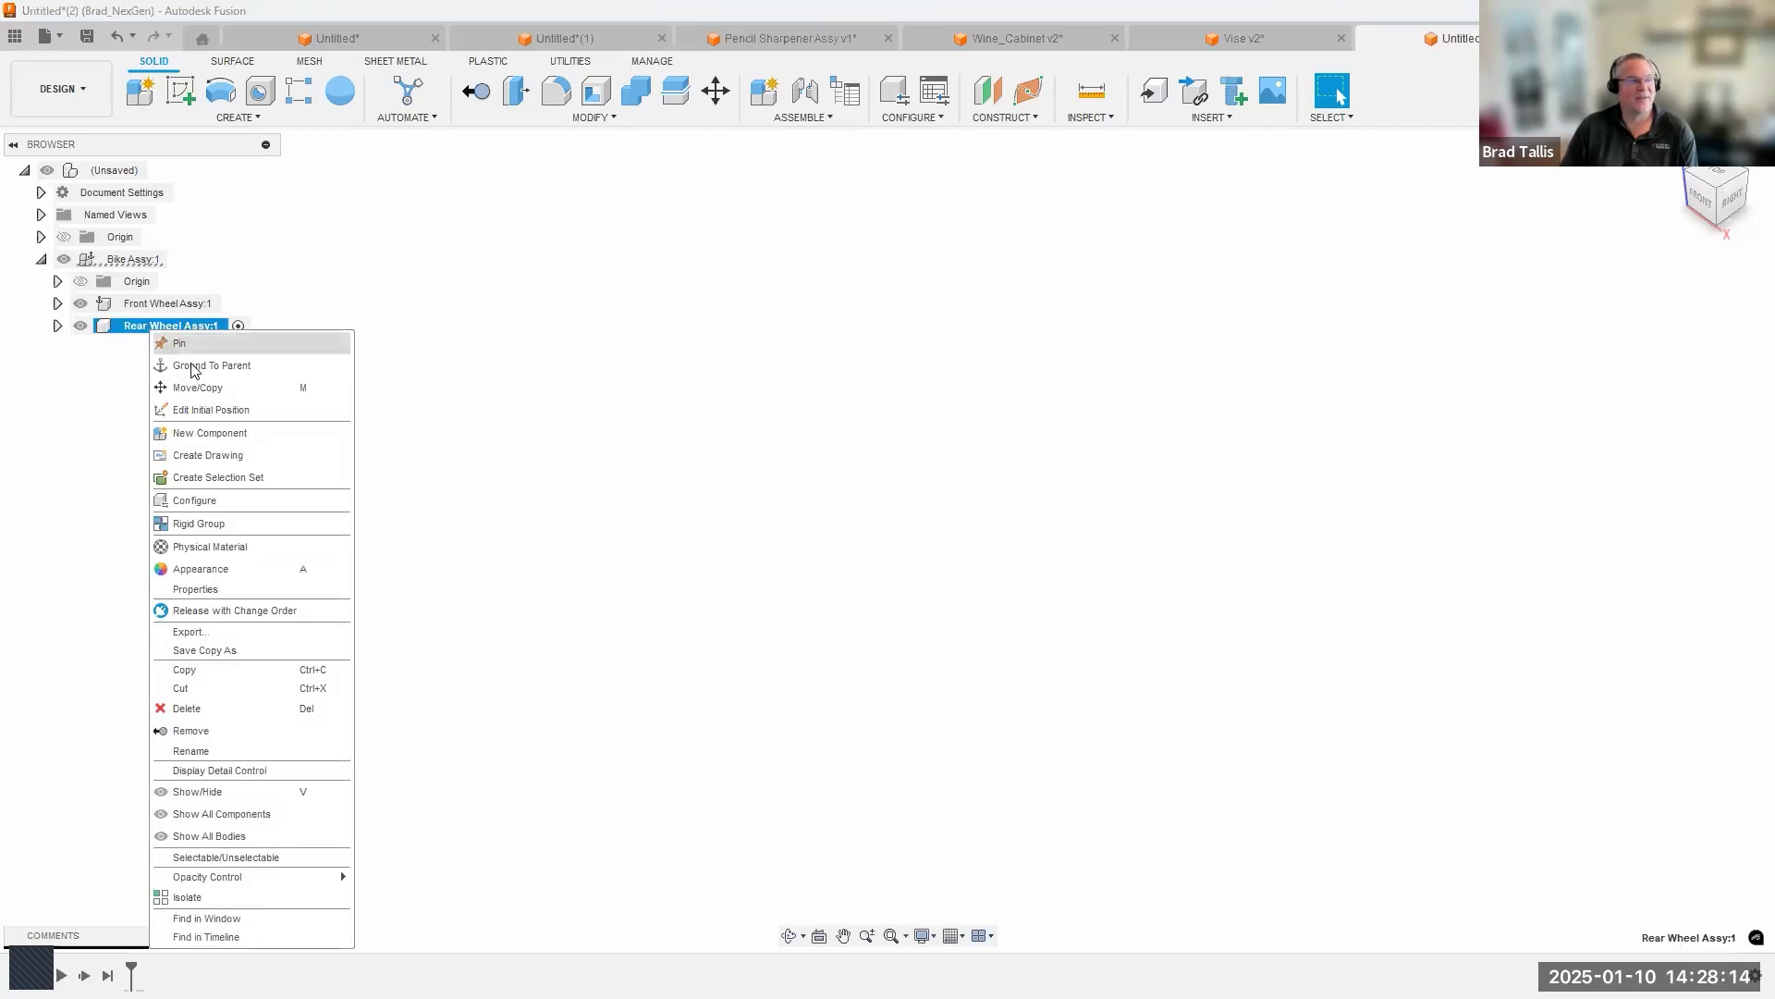
pyautogui.click(203, 436)
pyautogui.doubleClick(1430, 368)
pyautogui.write('Spro')
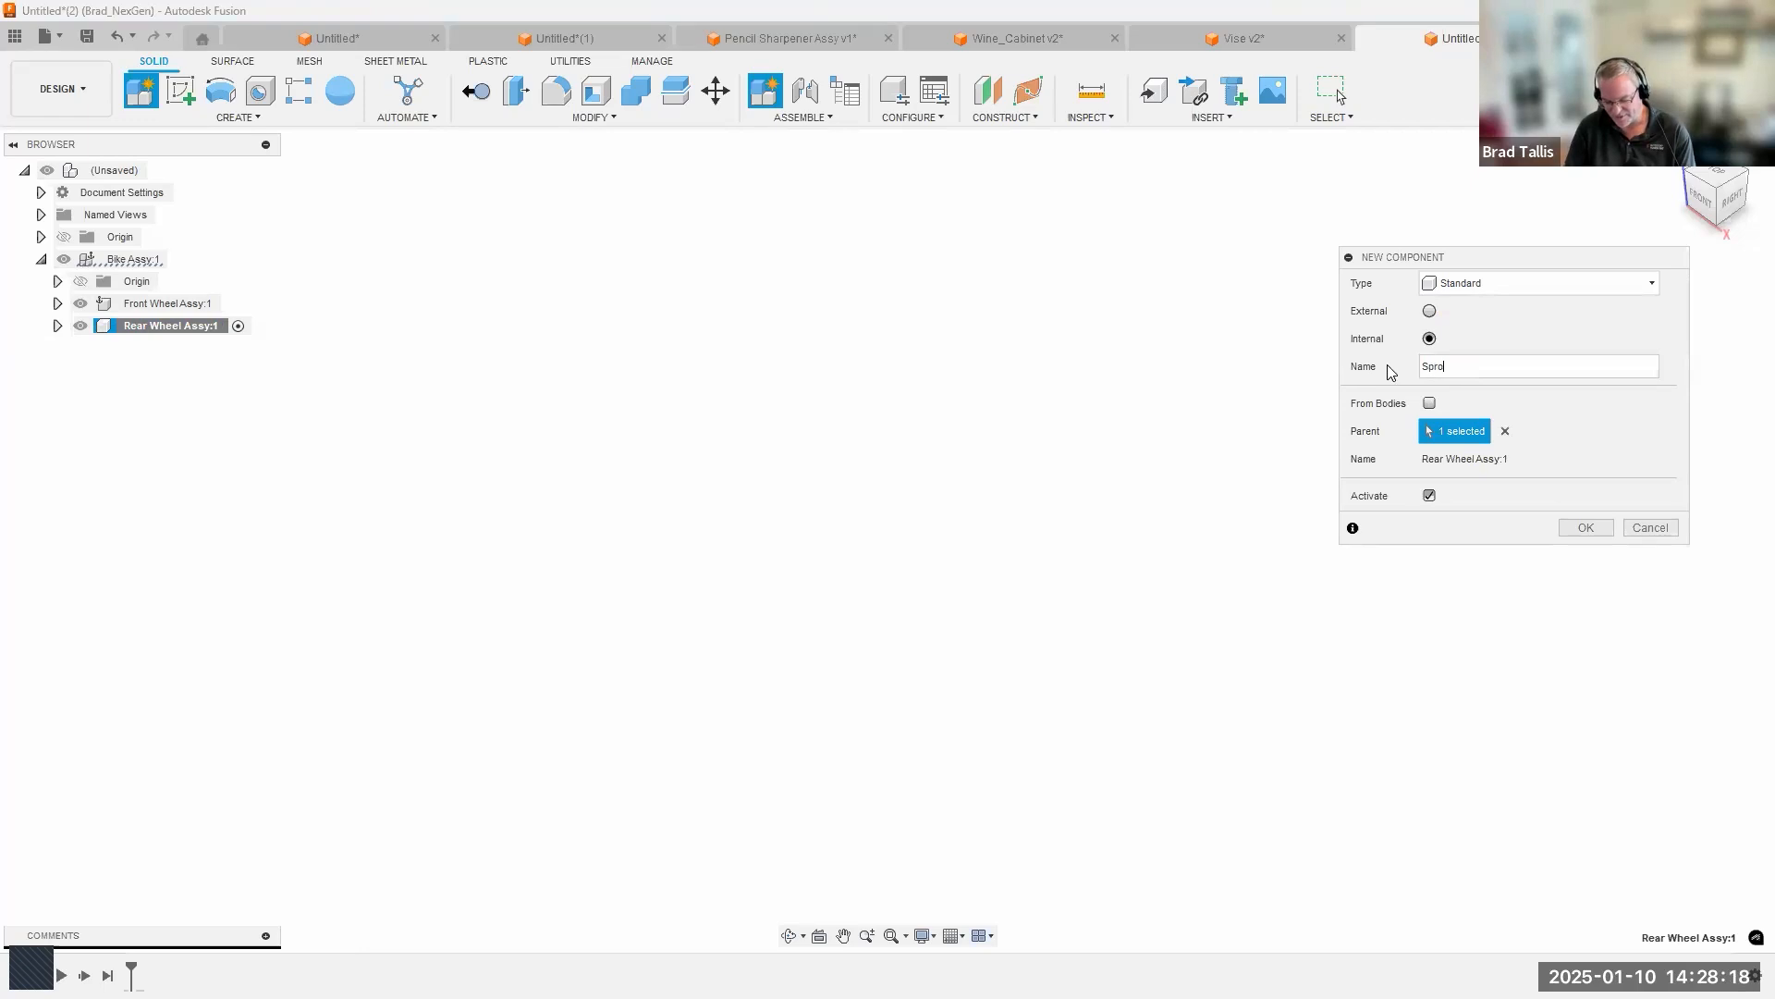
pyautogui.write('cket Assy')
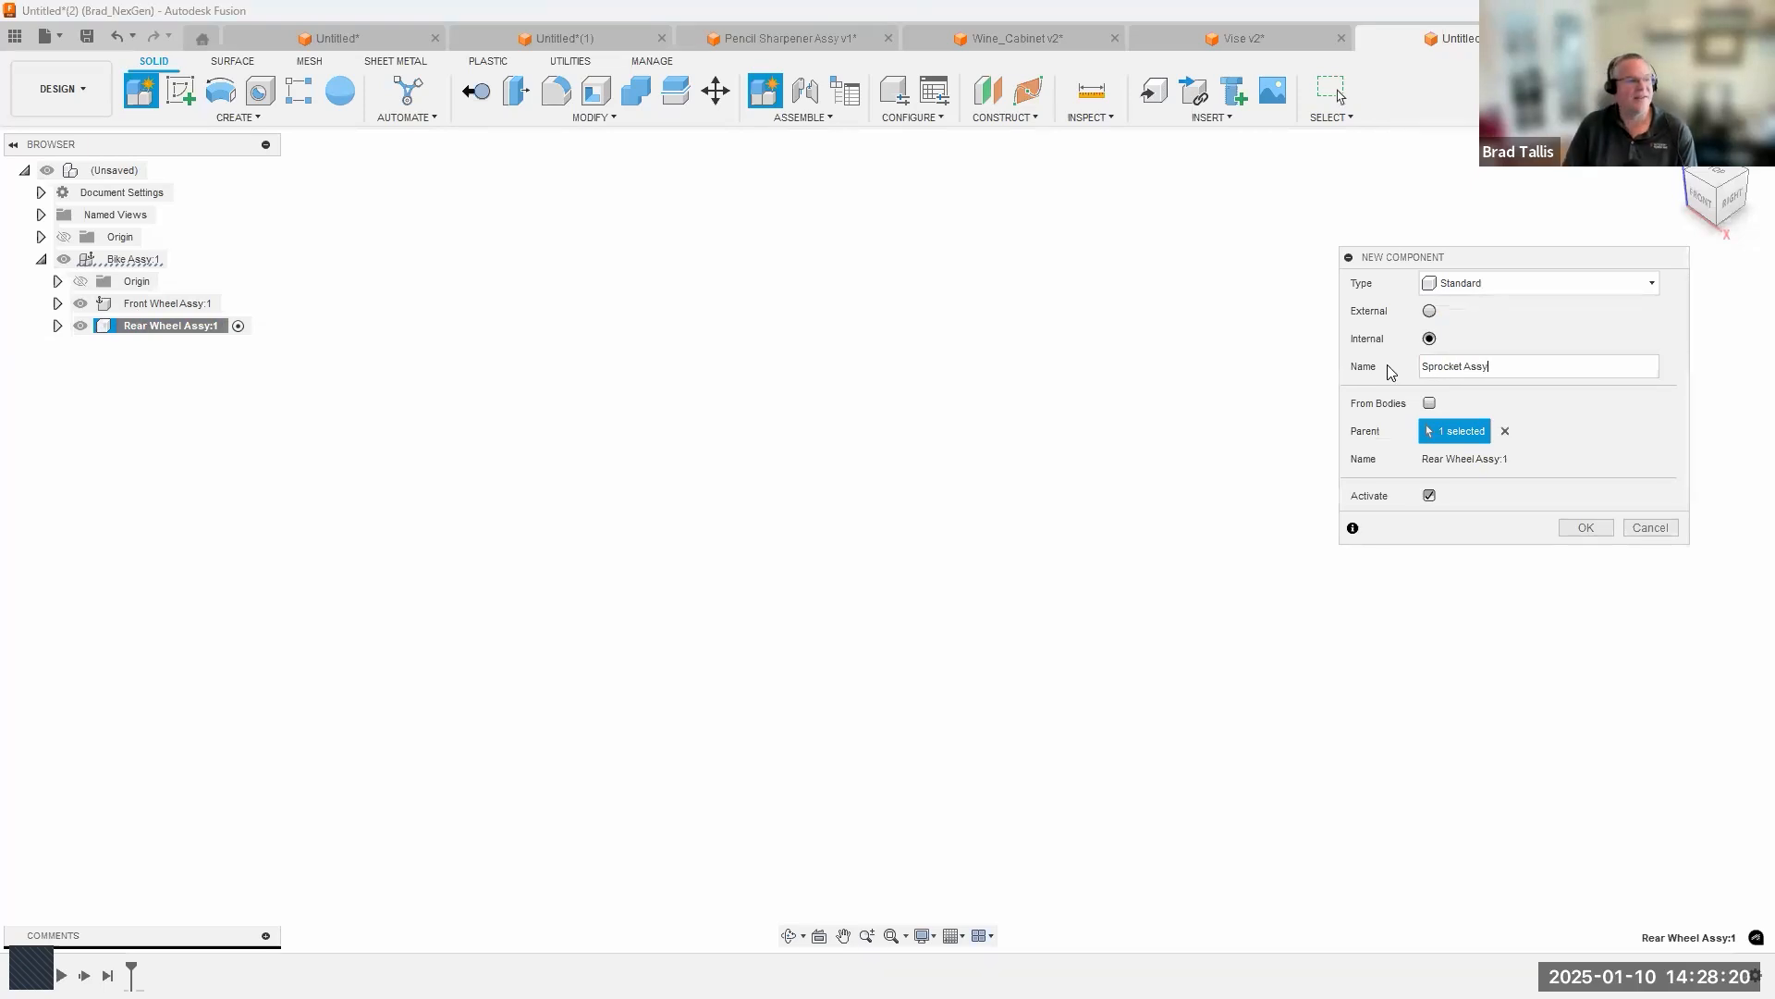
pyautogui.press('Return')
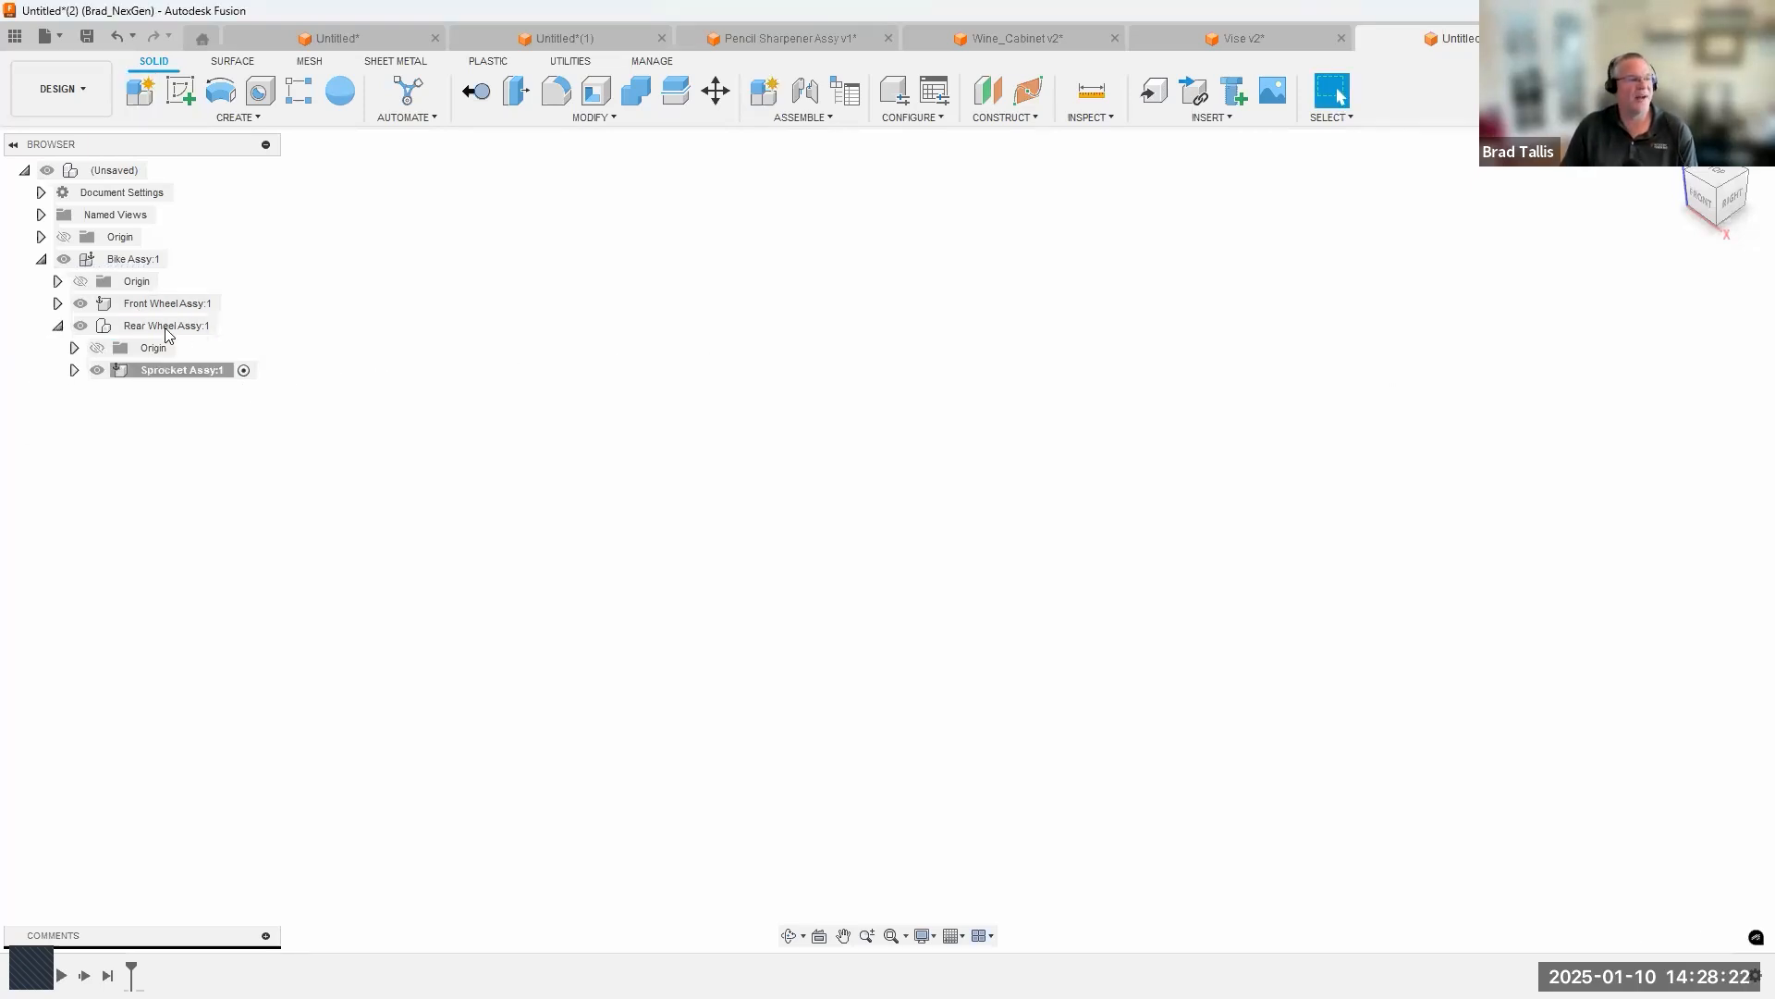
# Add an internal standard component named Sp1 inside Sprocket Assy.
pyautogui.rightClick(178, 371)
pyautogui.click(242, 476)
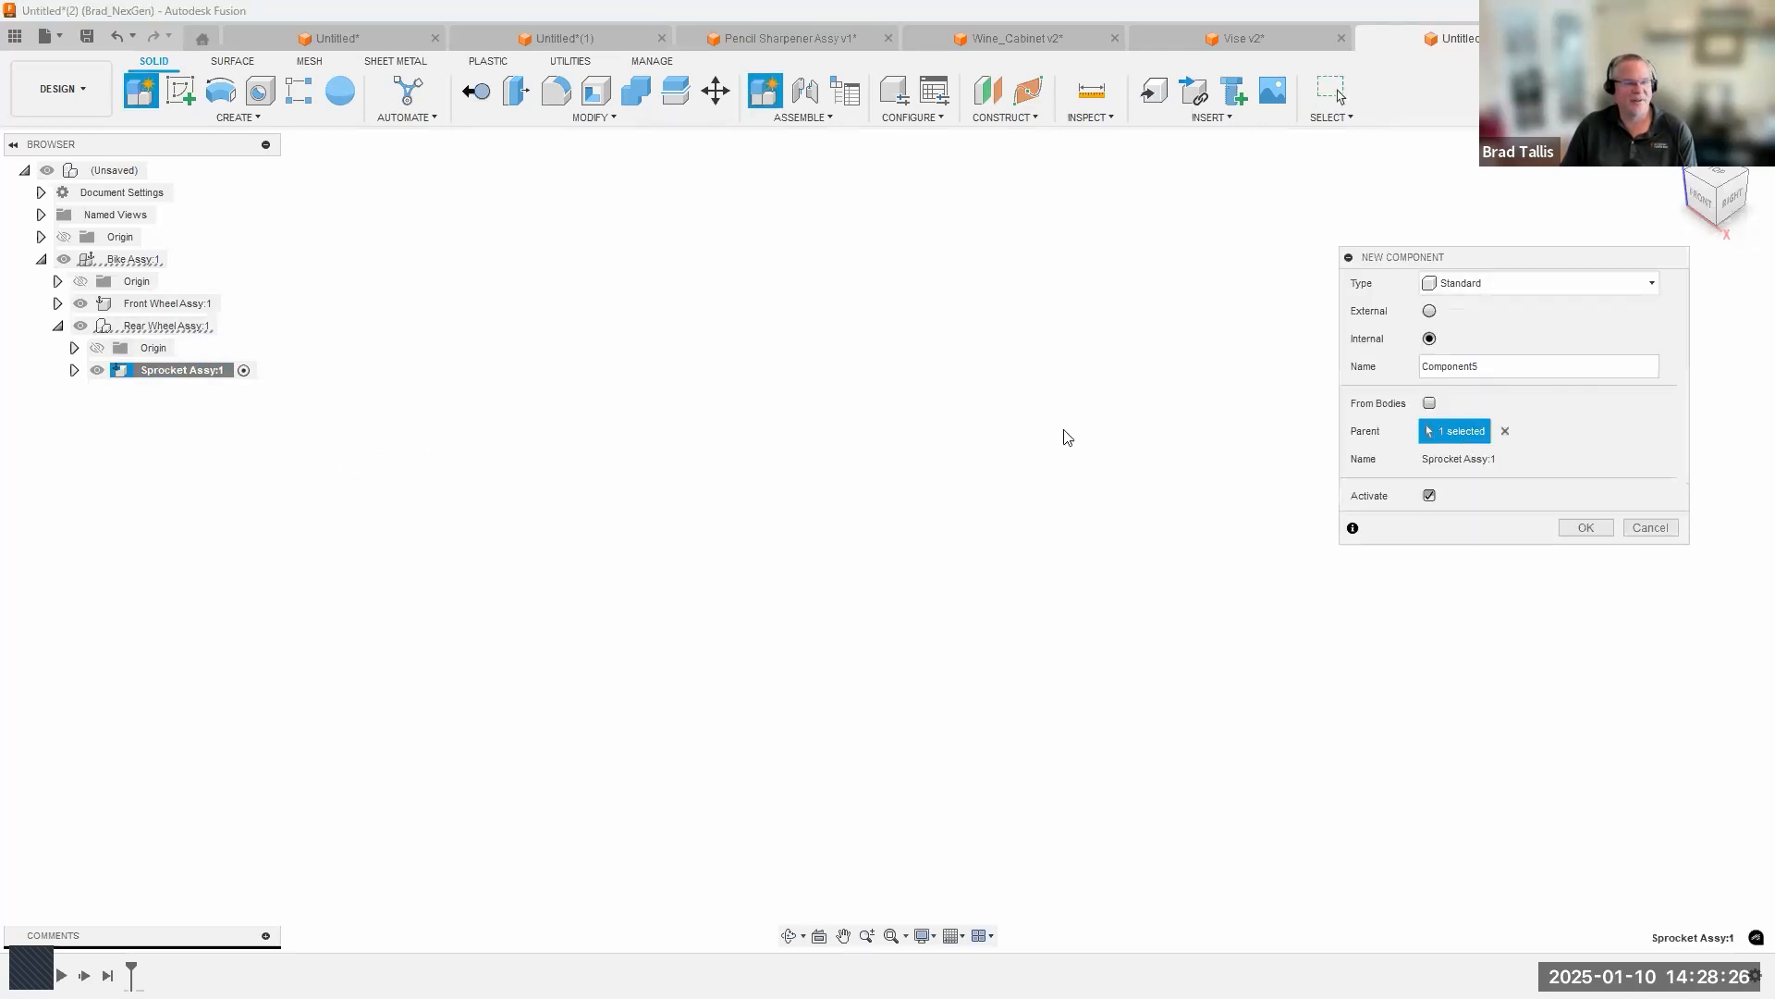
pyautogui.moveTo(1516, 379); pyautogui.dragTo(1398, 374)
pyautogui.write('Sp1')
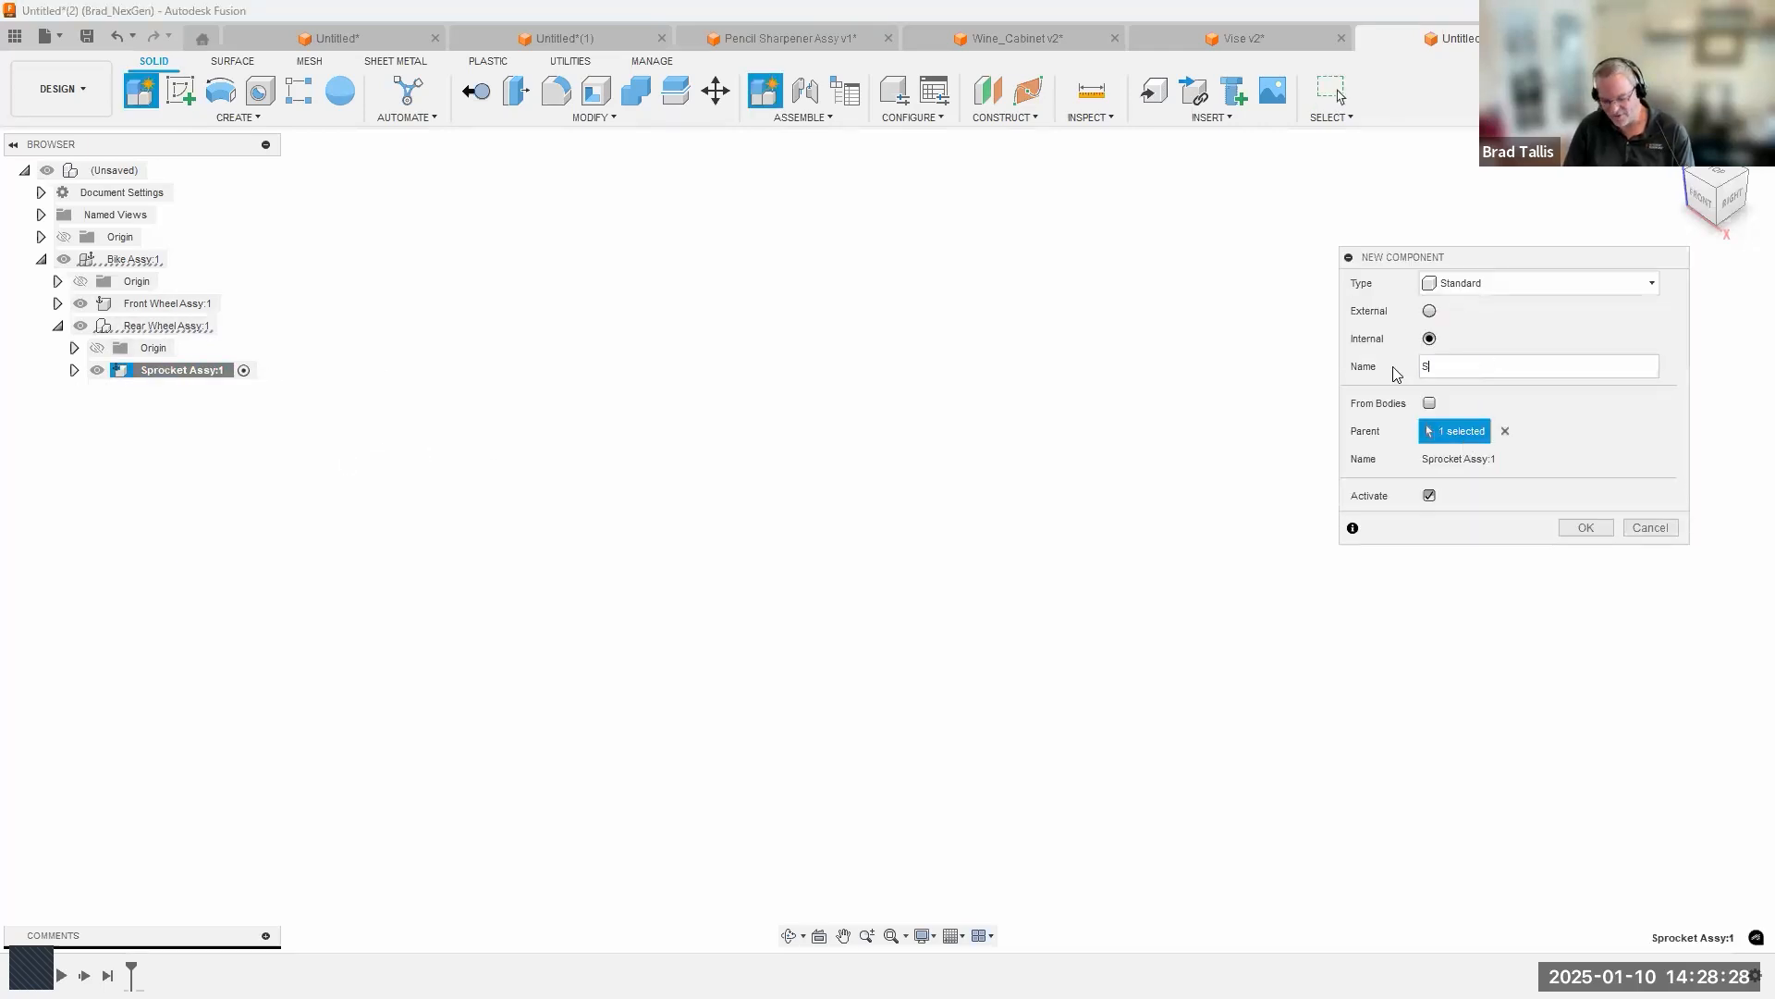
pyautogui.press('Return')
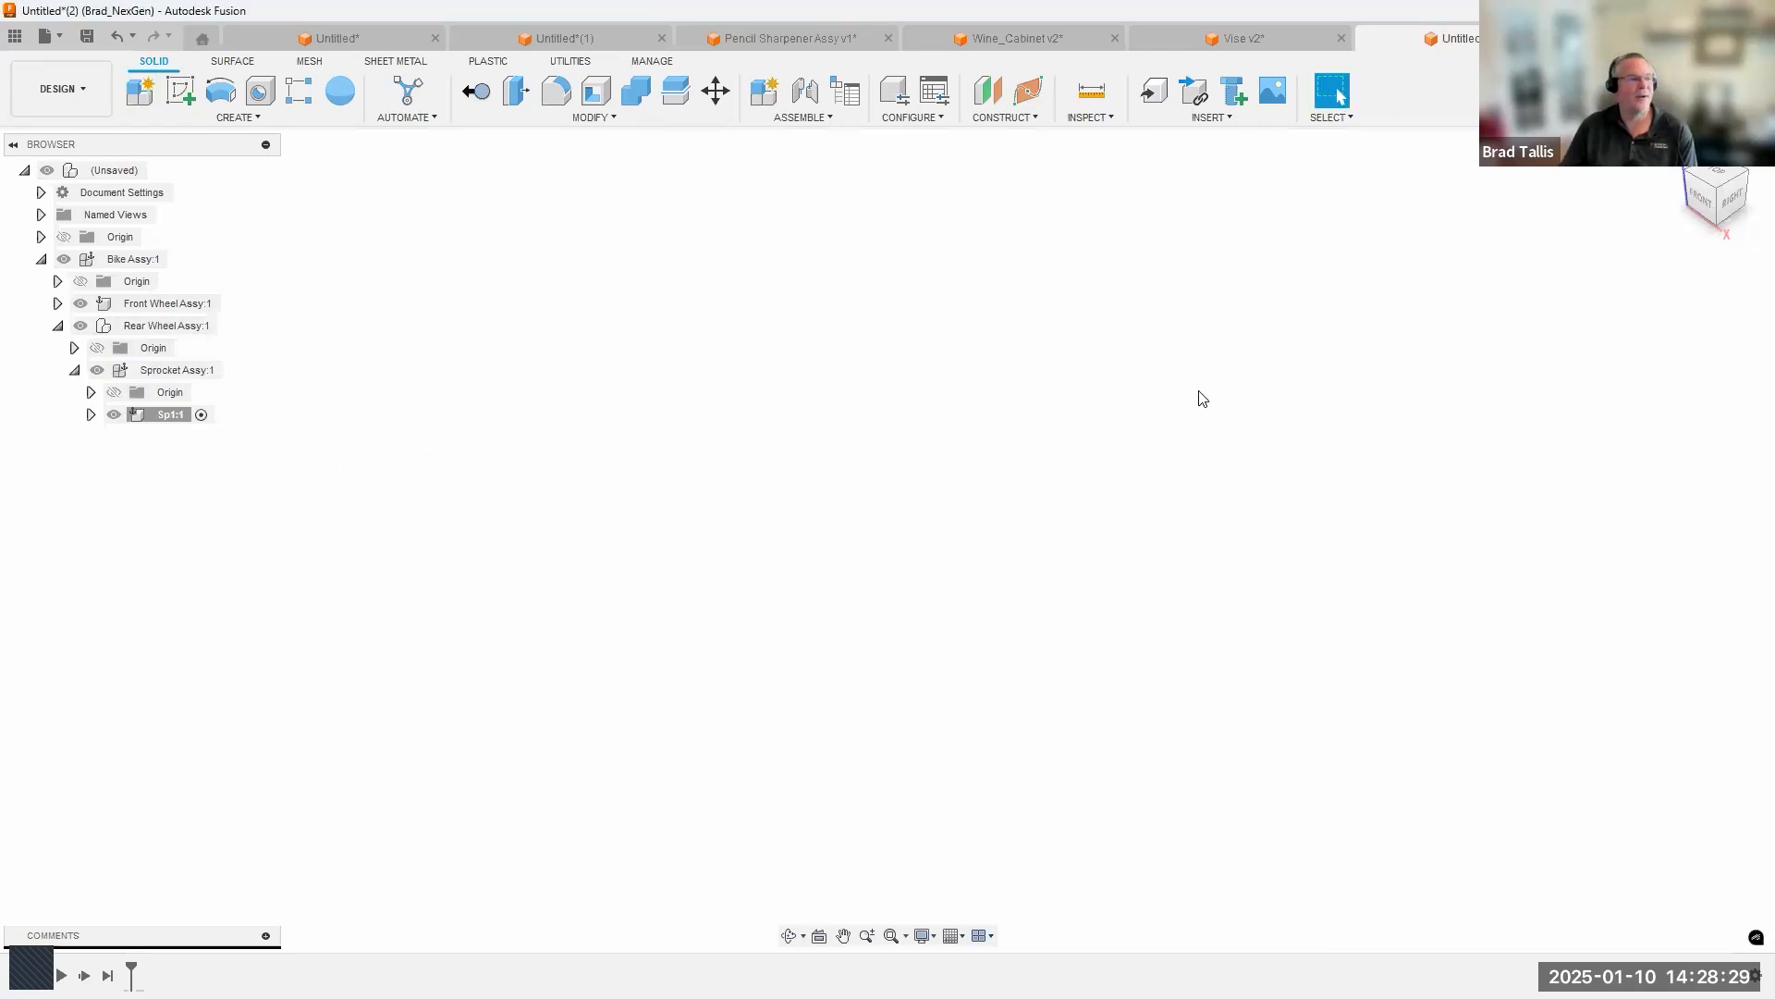
# Add an internal standard component named Sp2 with Sprocket Assy as its parent.
pyautogui.rightClick(191, 375)
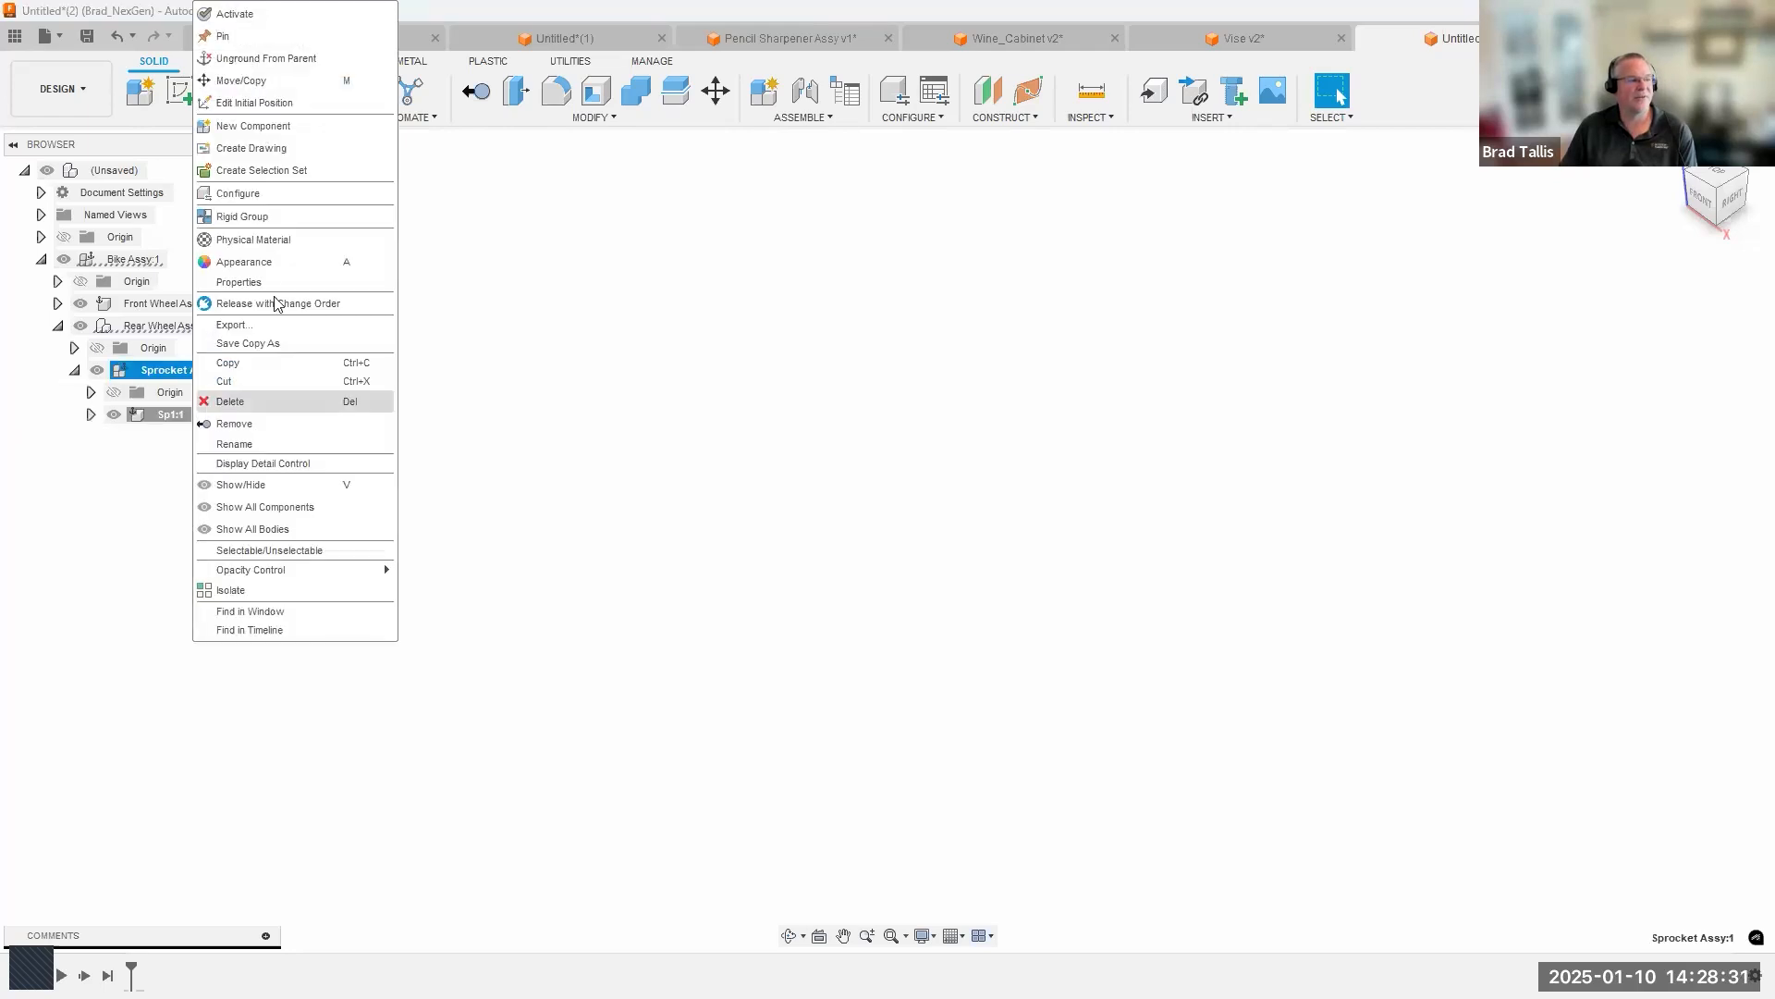
pyautogui.click(268, 125)
pyautogui.moveTo(1490, 366); pyautogui.dragTo(1388, 373)
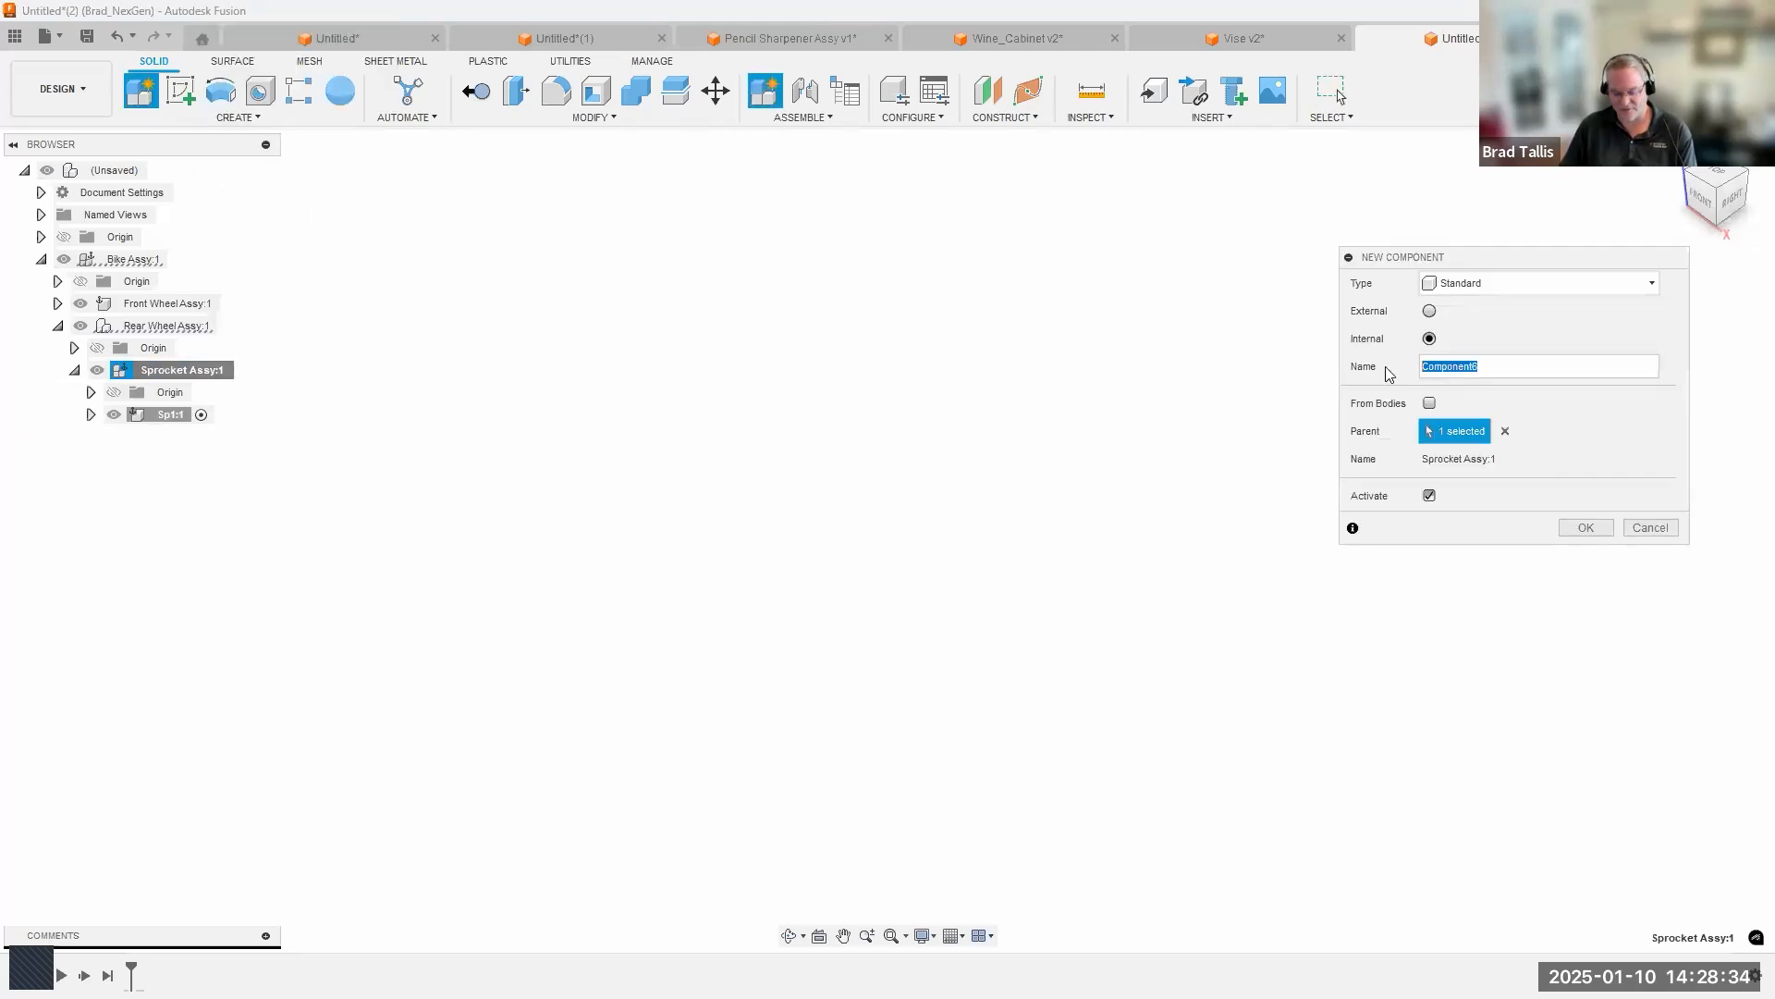
pyautogui.write('Sp2')
pyautogui.press('Return')
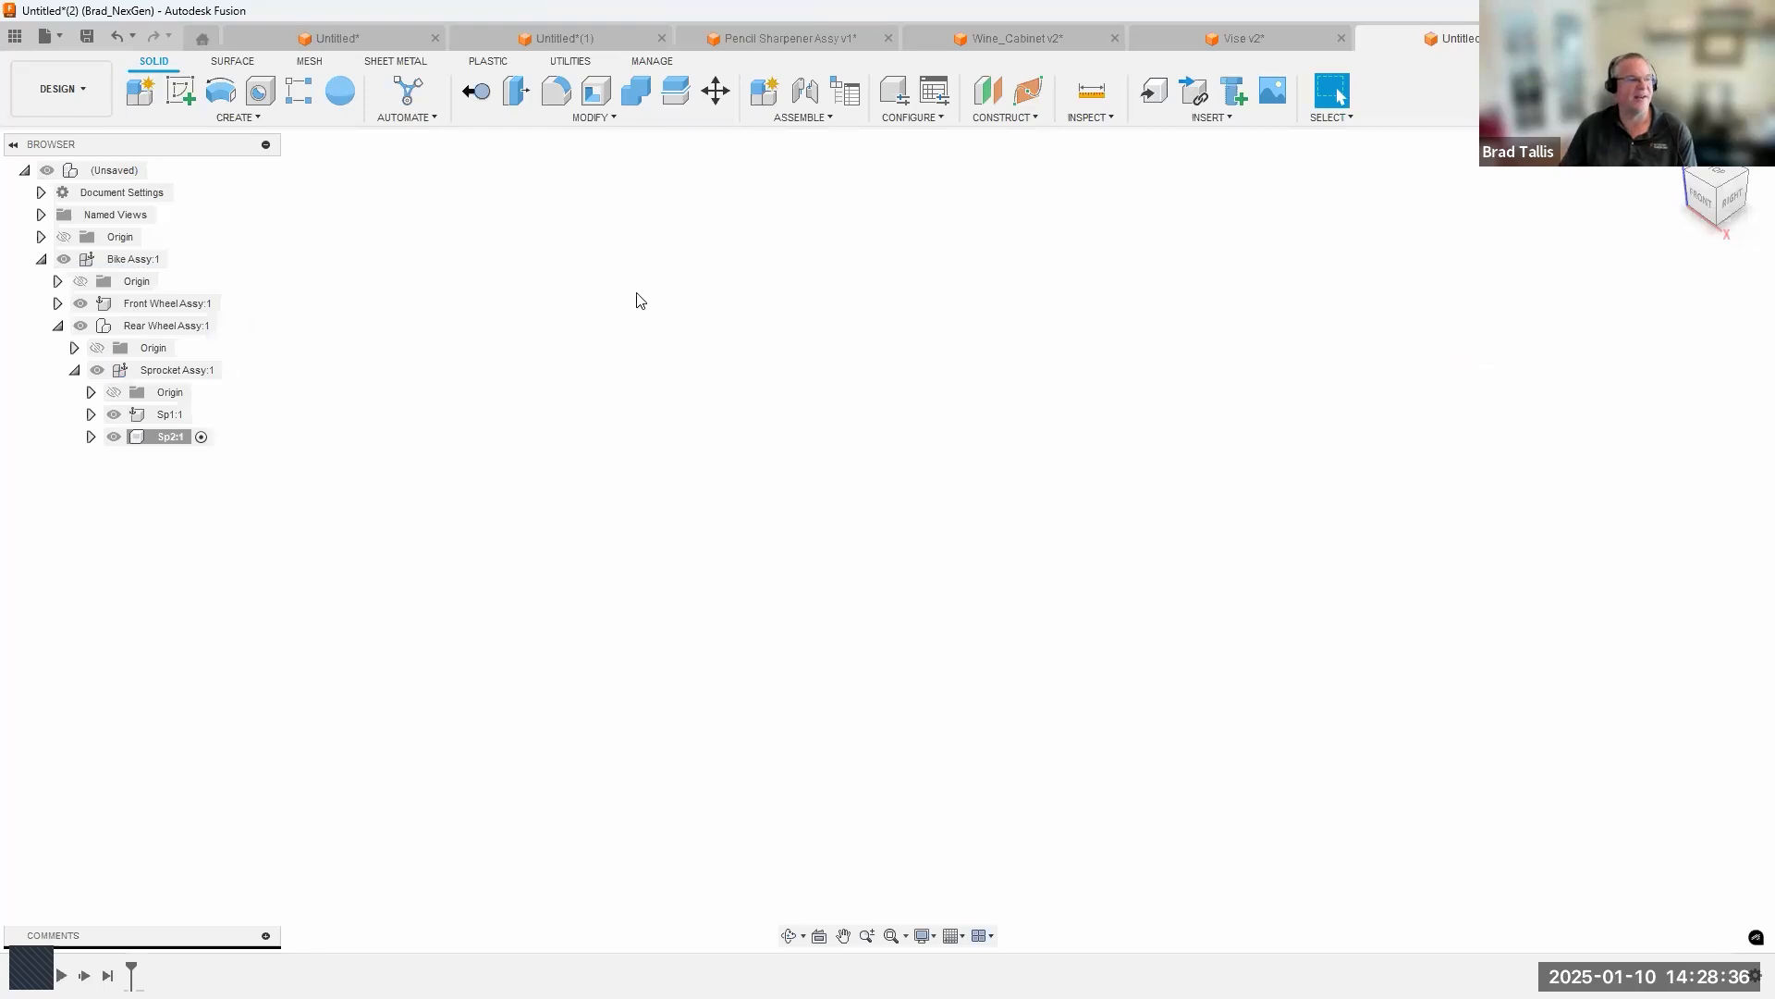
# Add a third sprocket as an internal standard component named Sp3 inside Sprocket Assy.
pyautogui.rightClick(178, 372)
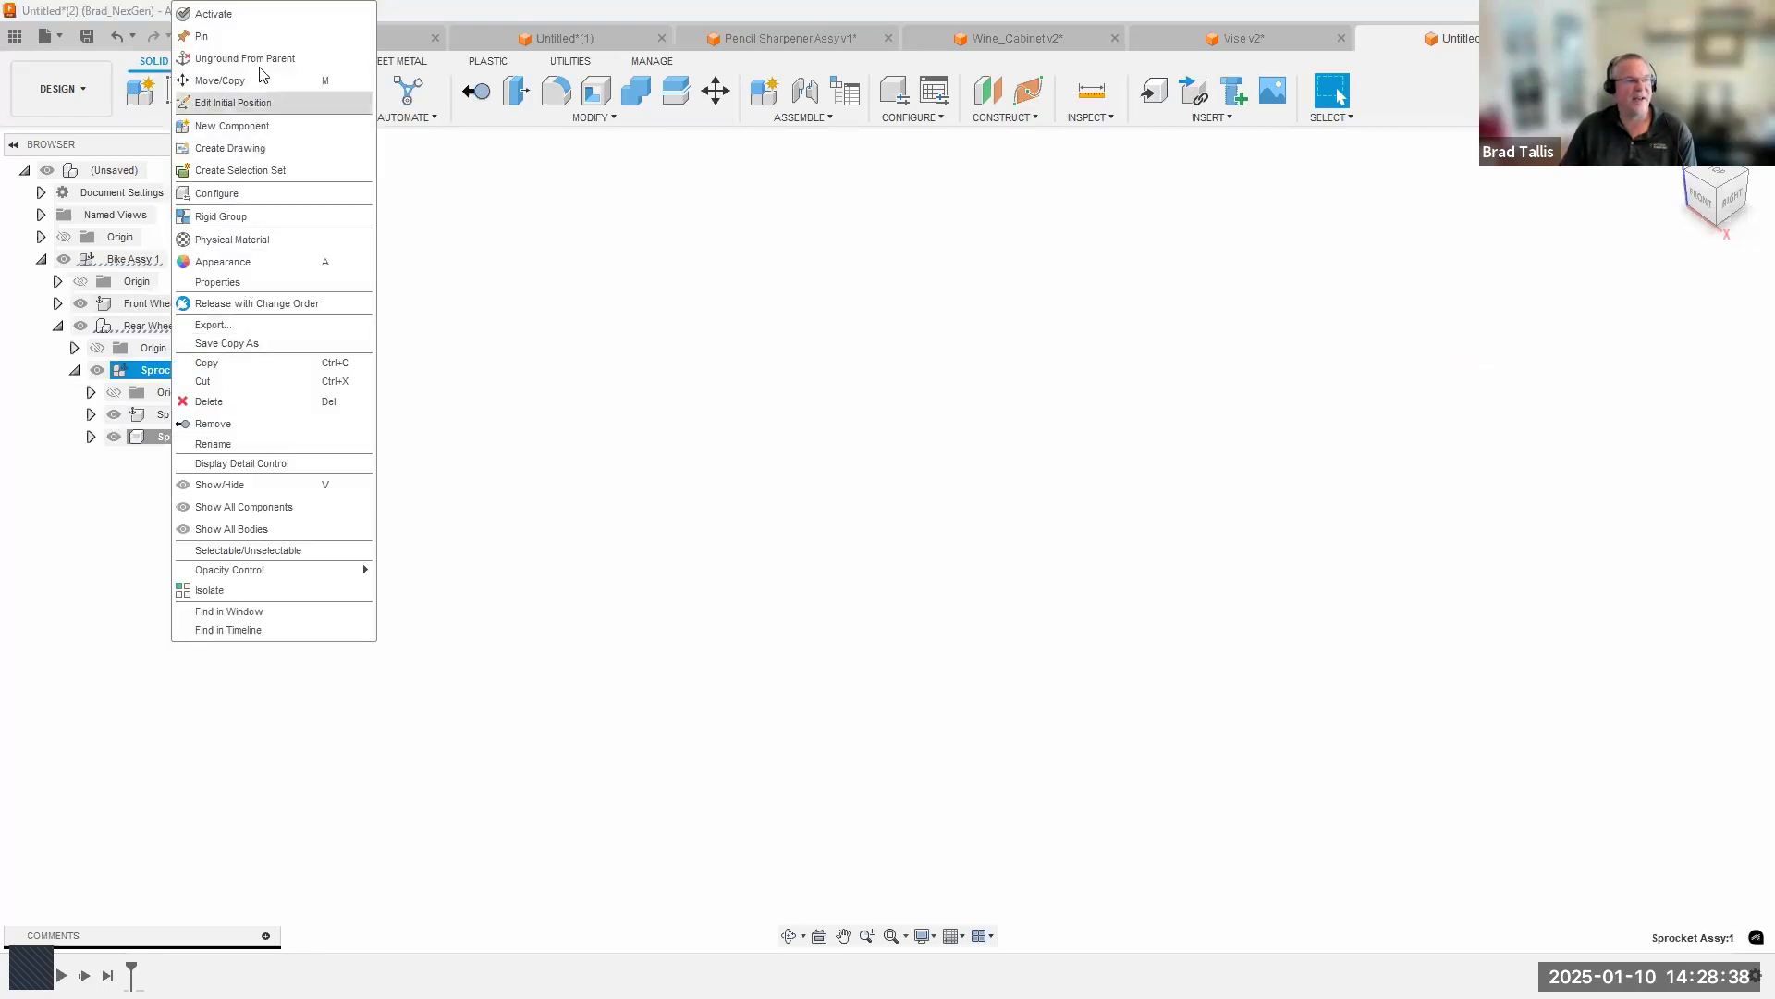
pyautogui.click(253, 127)
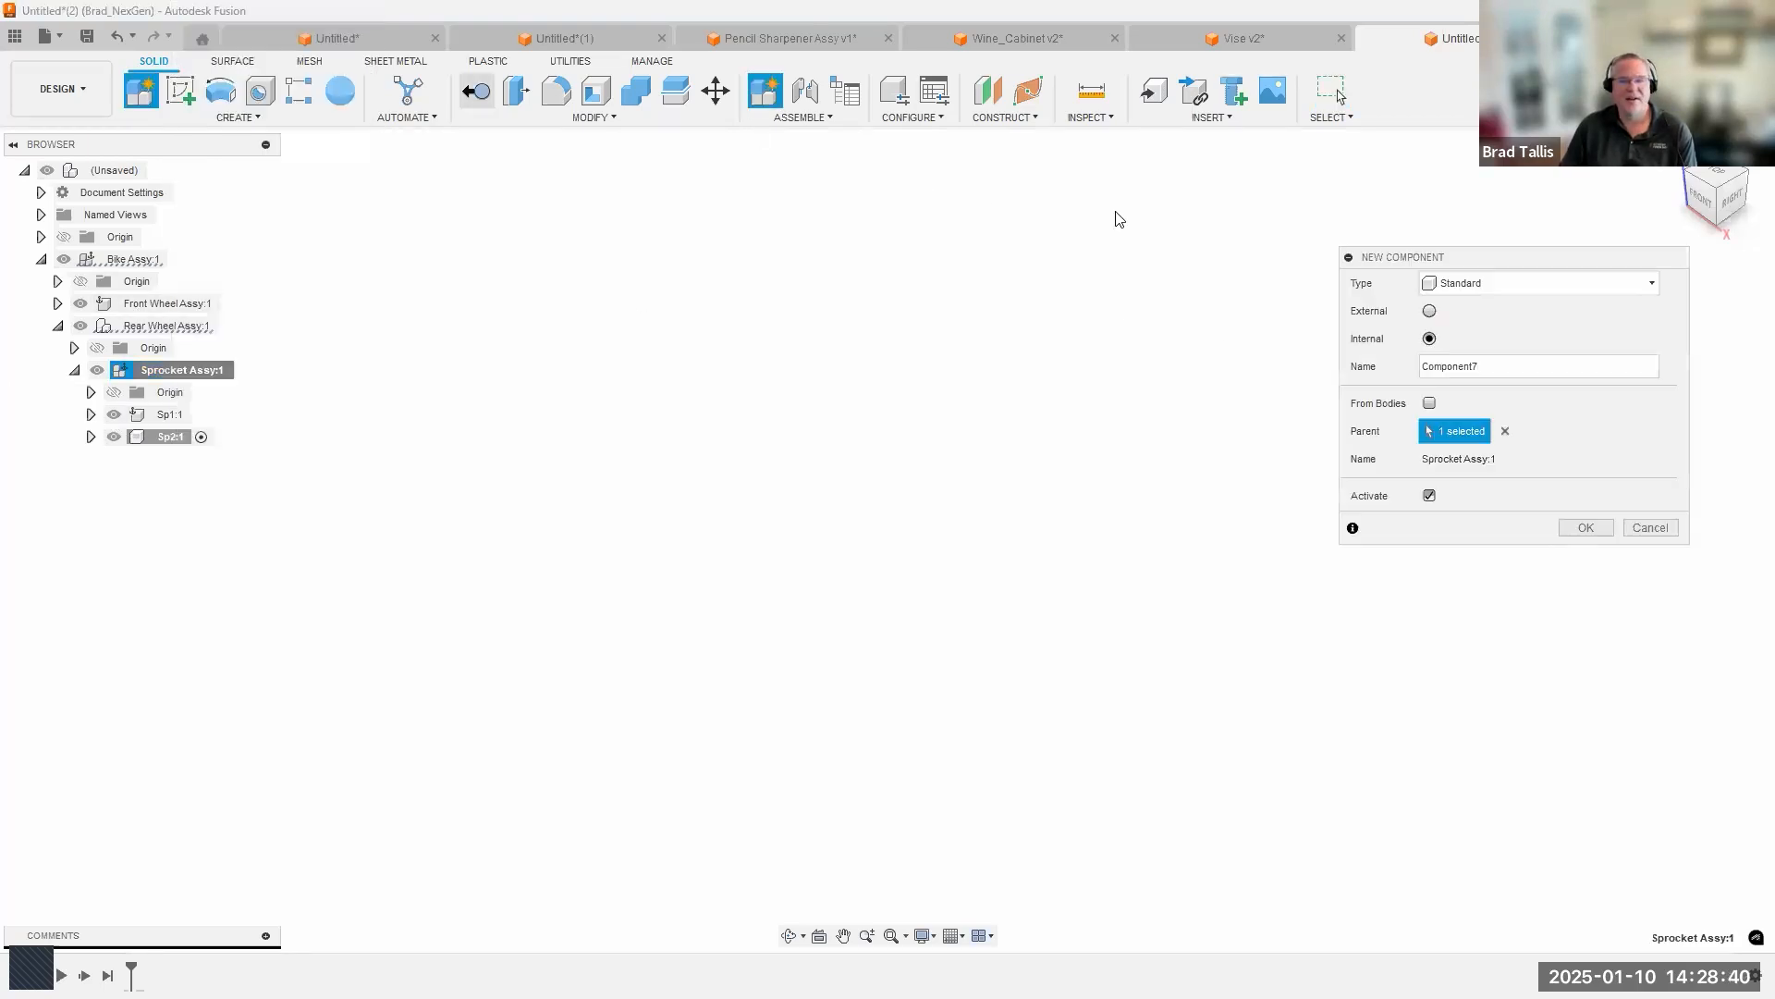
pyautogui.moveTo(1525, 364); pyautogui.dragTo(1410, 366)
pyautogui.write('Sp3')
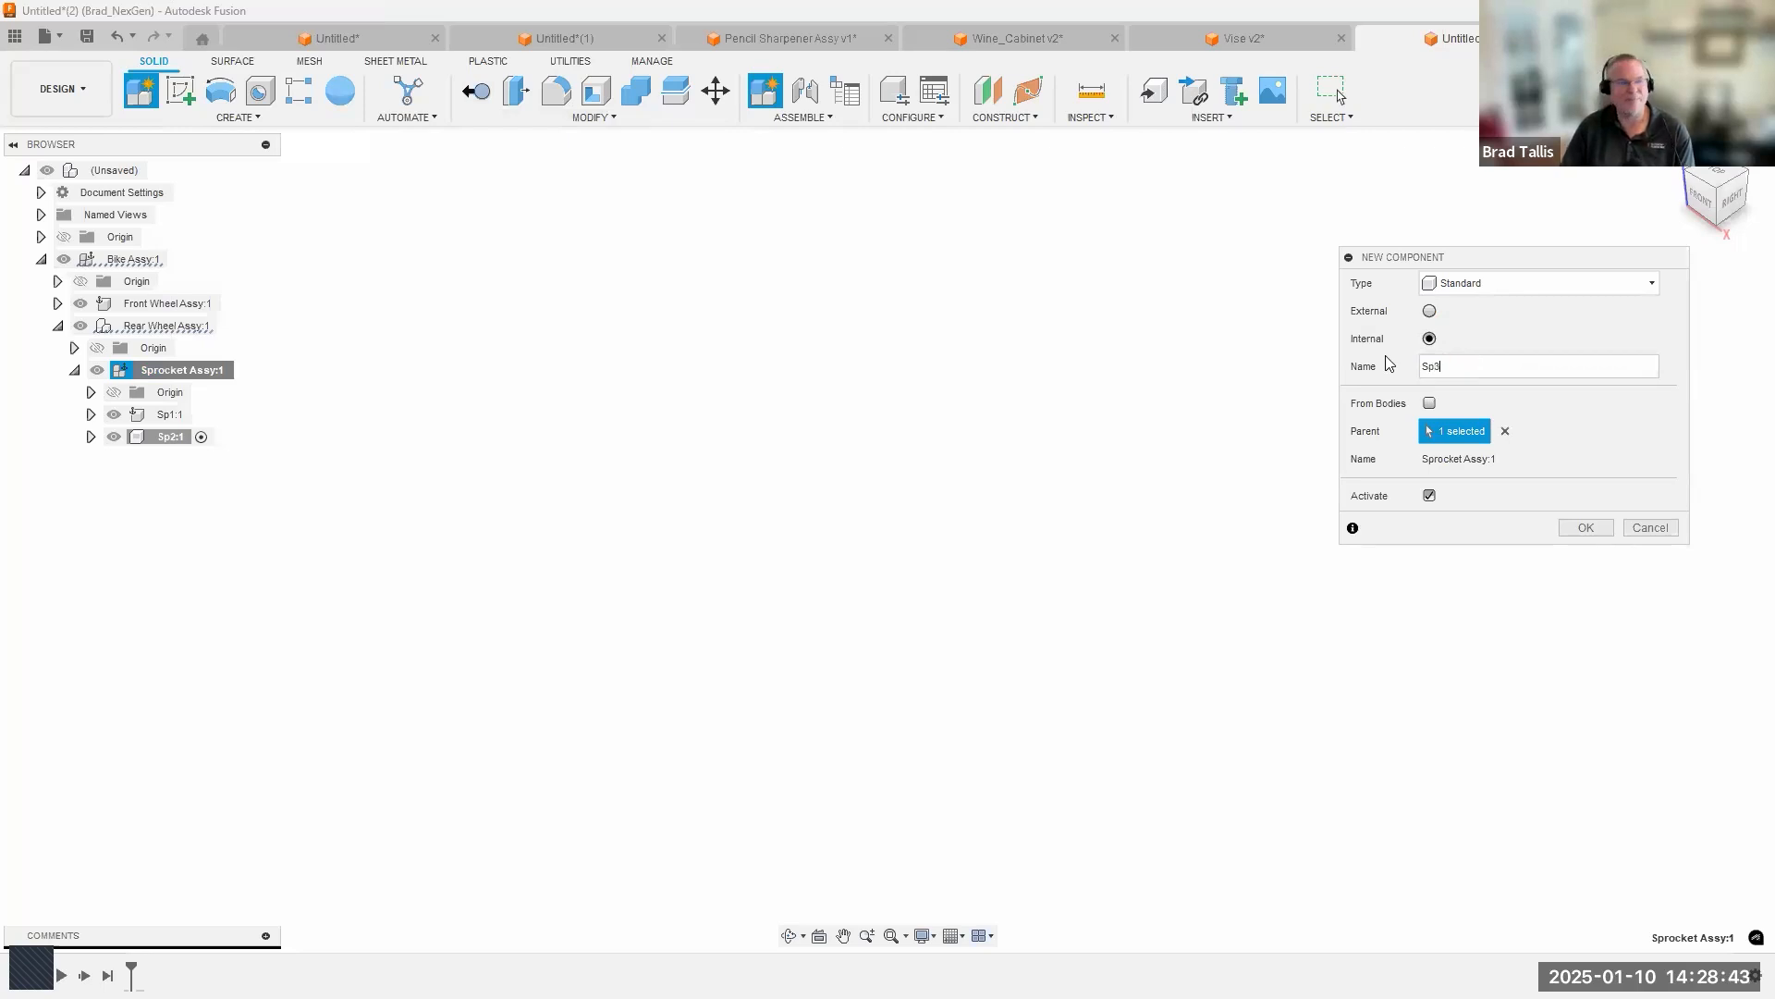
pyautogui.press('Return')
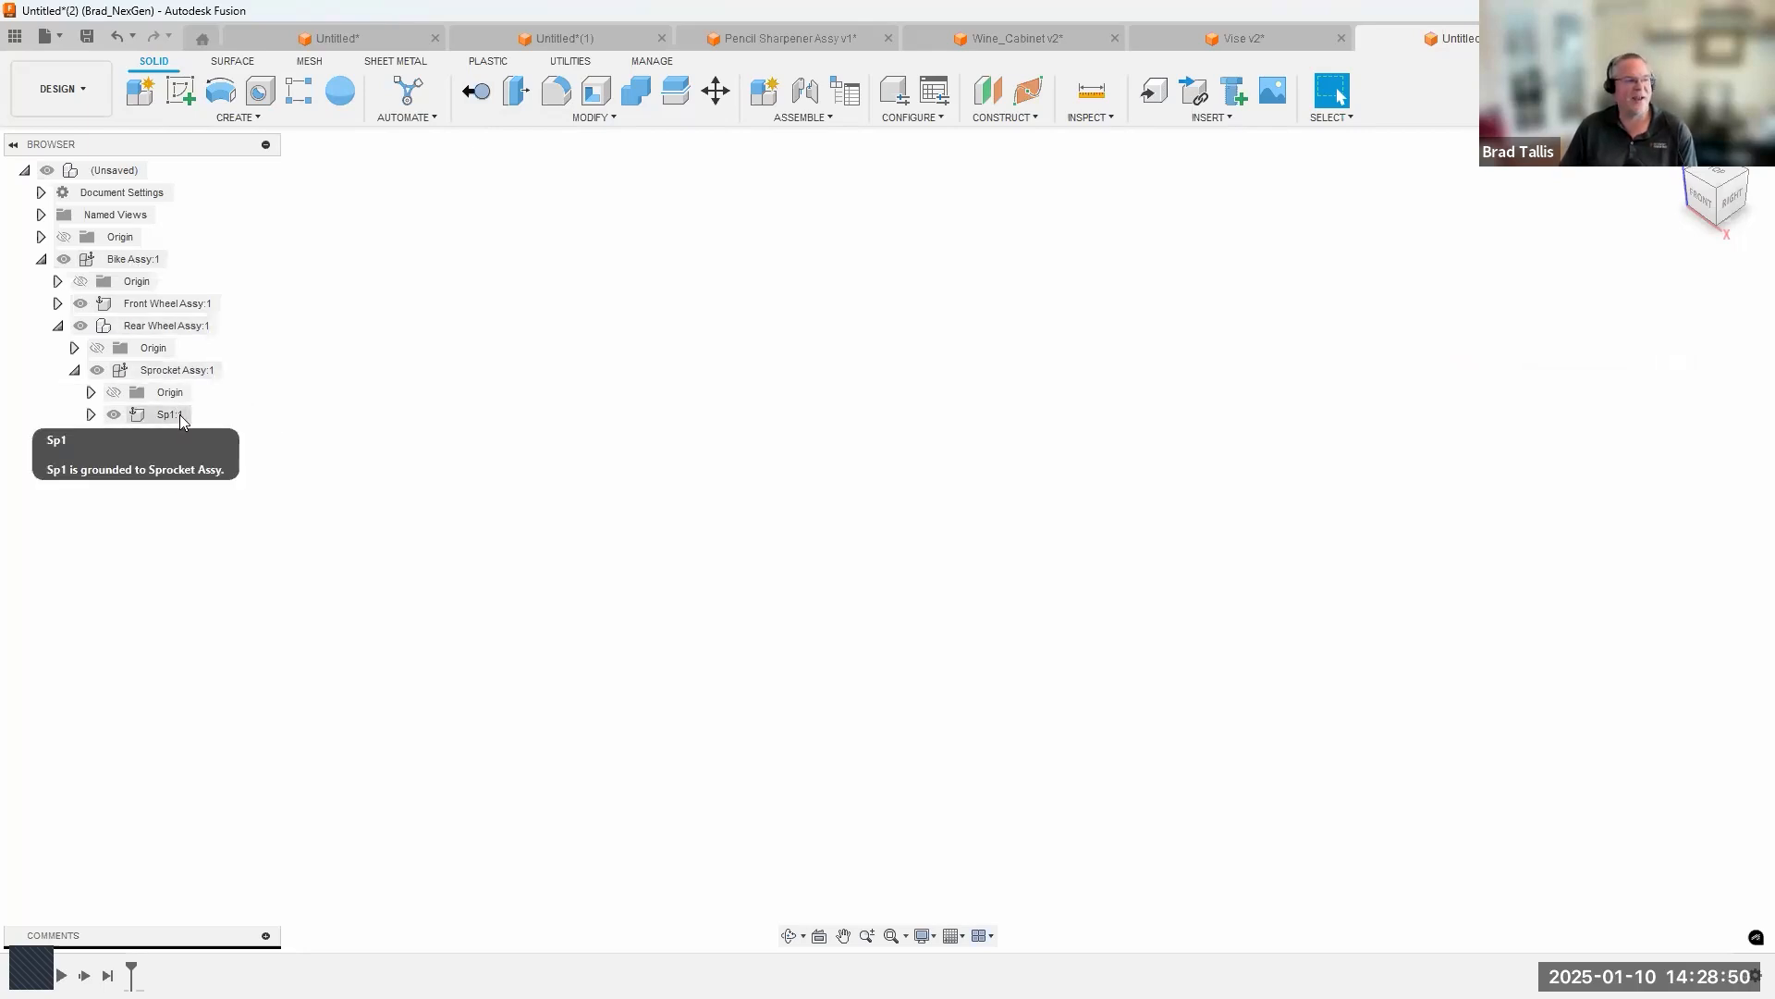
# Activate Sp1 and sketch a circle of about 25.2 in² area, centered on the origin, on the front plane.
pyautogui.click(199, 419)
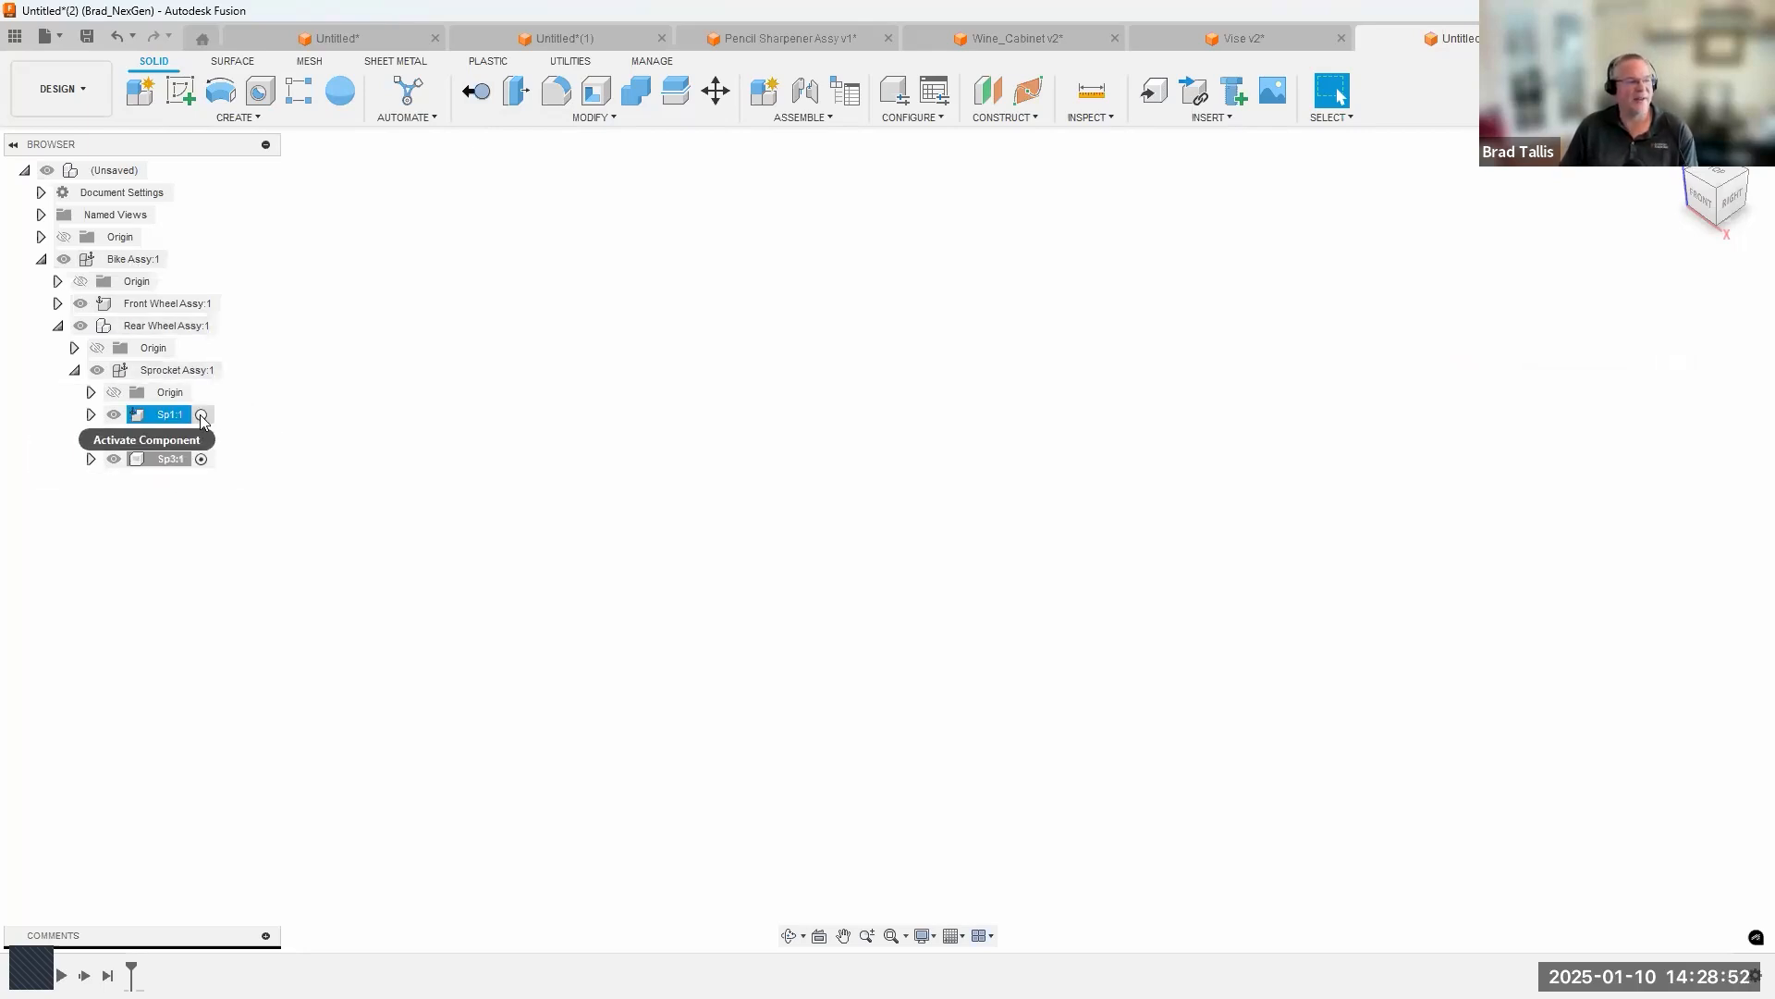
pyautogui.click(201, 416)
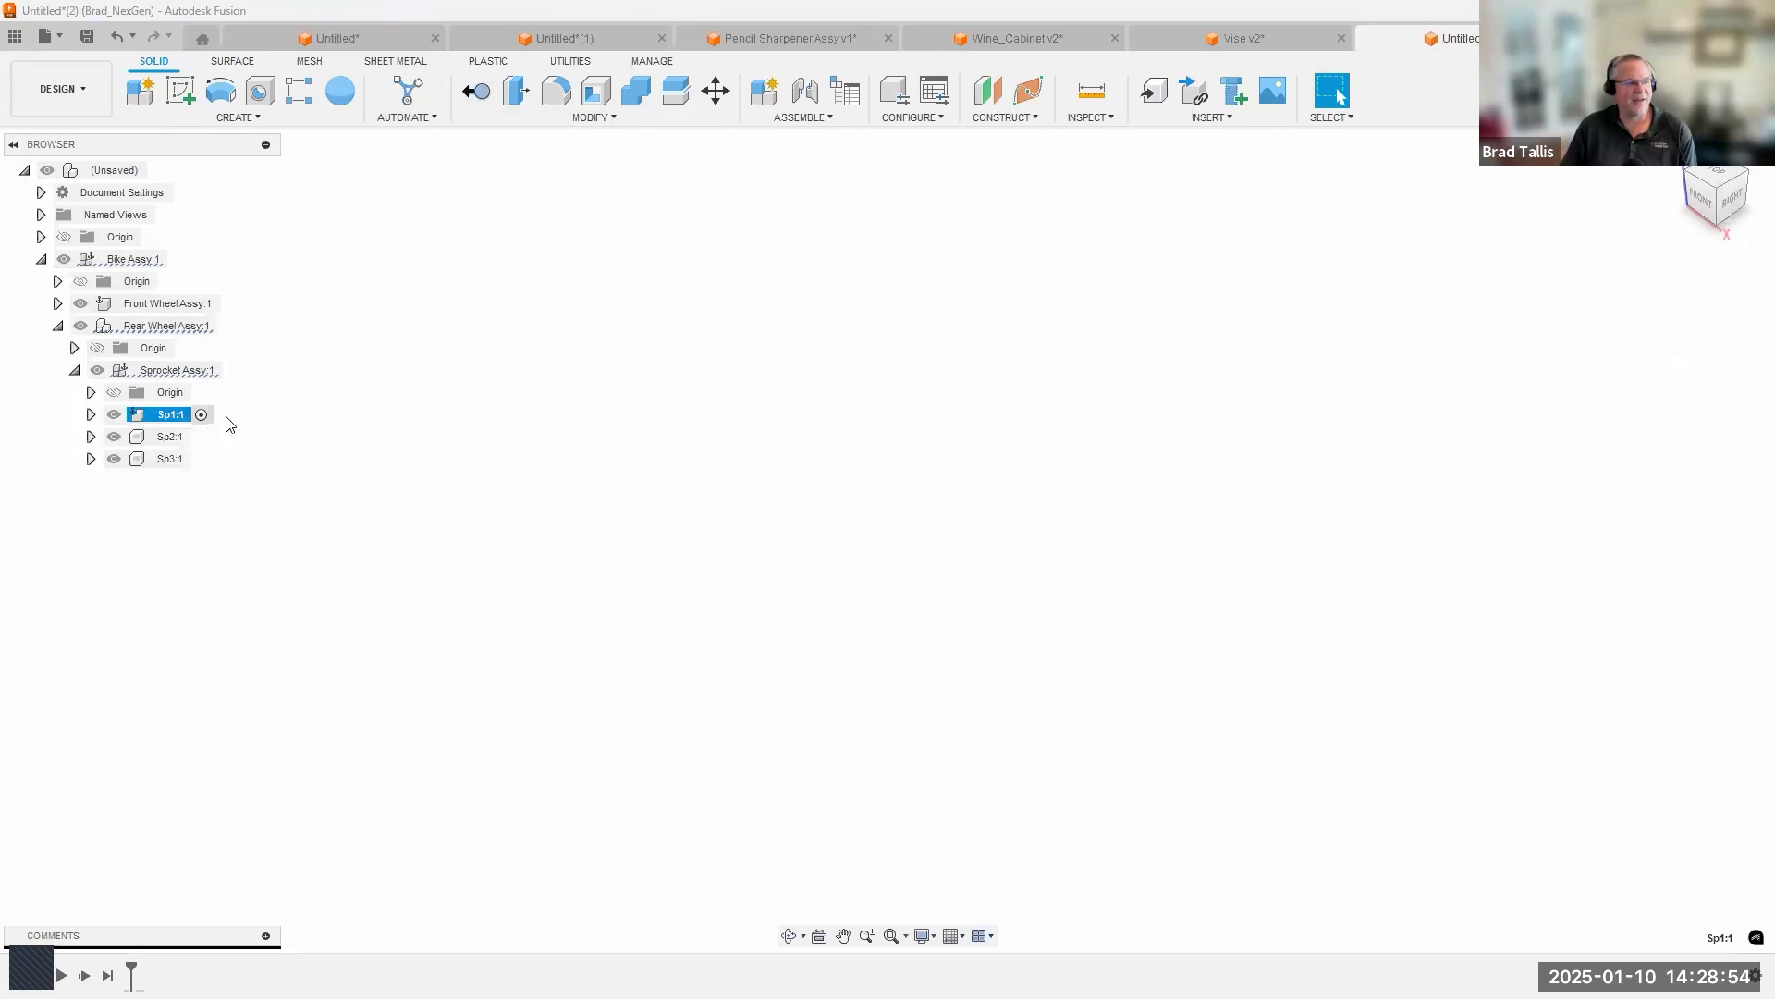
pyautogui.click(180, 90)
pyautogui.click(924, 509)
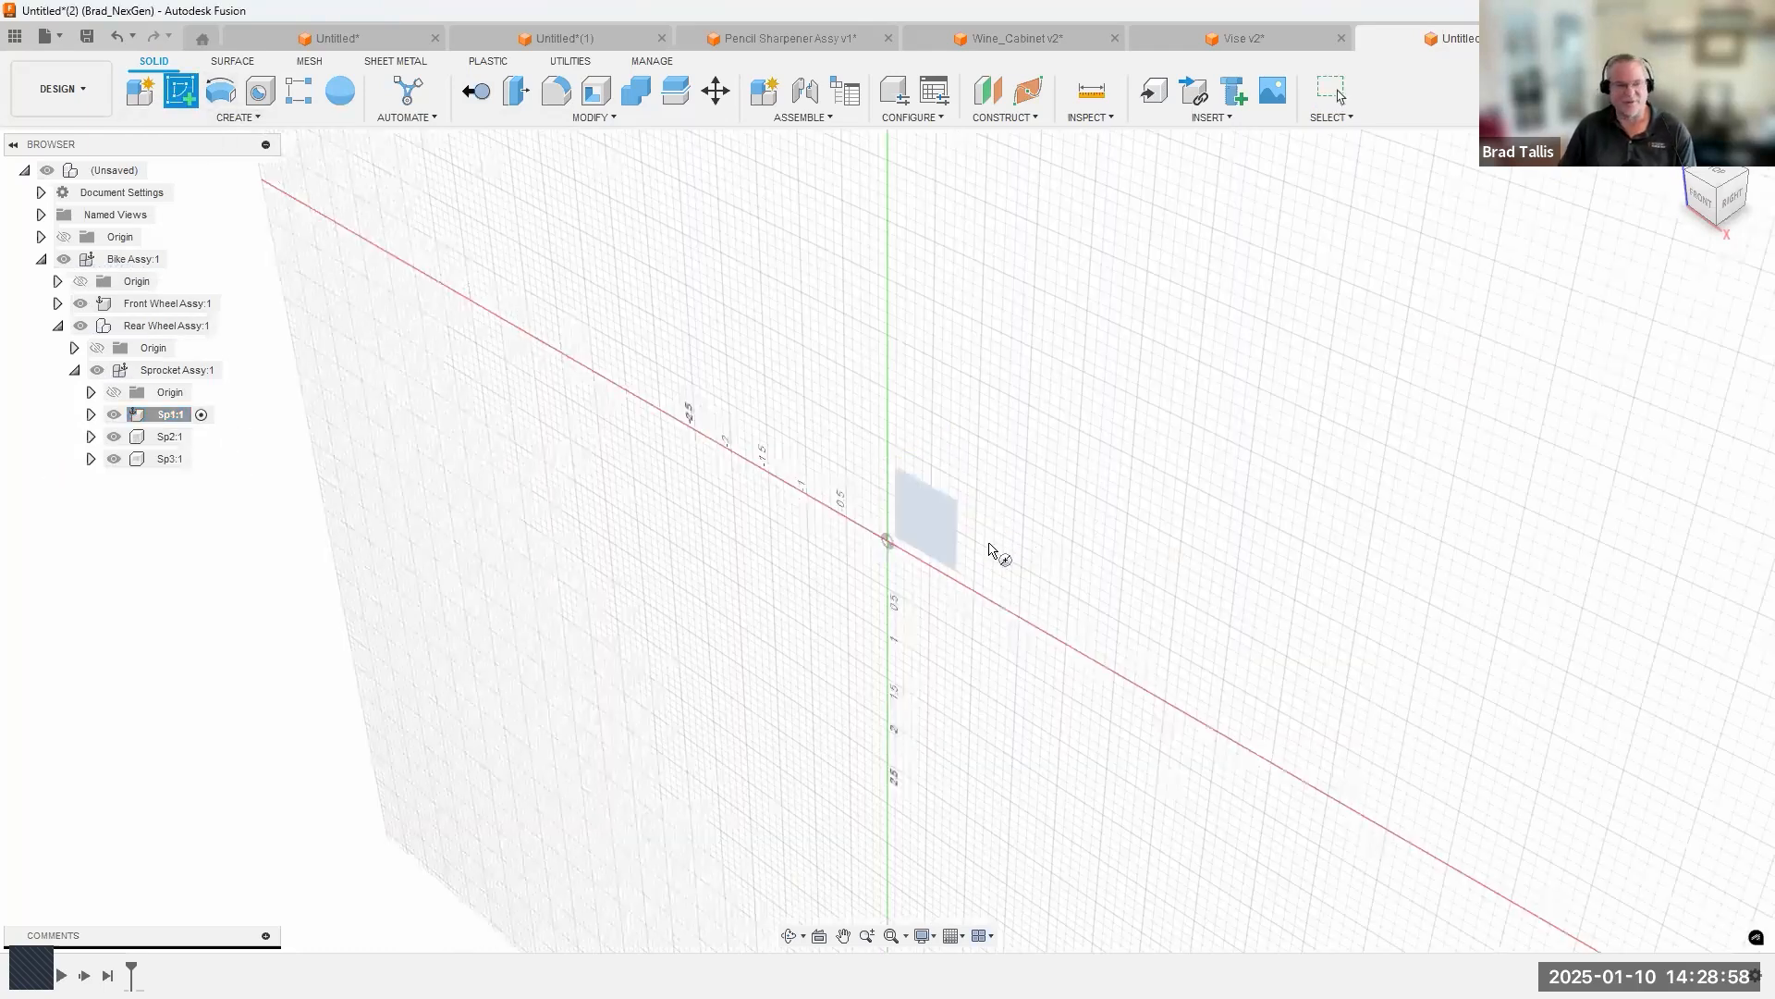
pyautogui.press('c')
pyautogui.click(887, 541)
pyautogui.click(890, 205)
pyautogui.click(1470, 90)
# Extrude the Sp1 circle into a thick solid disc as a new body.
pyautogui.click(849, 426)
pyautogui.rightClick(852, 428)
pyautogui.click(839, 535)
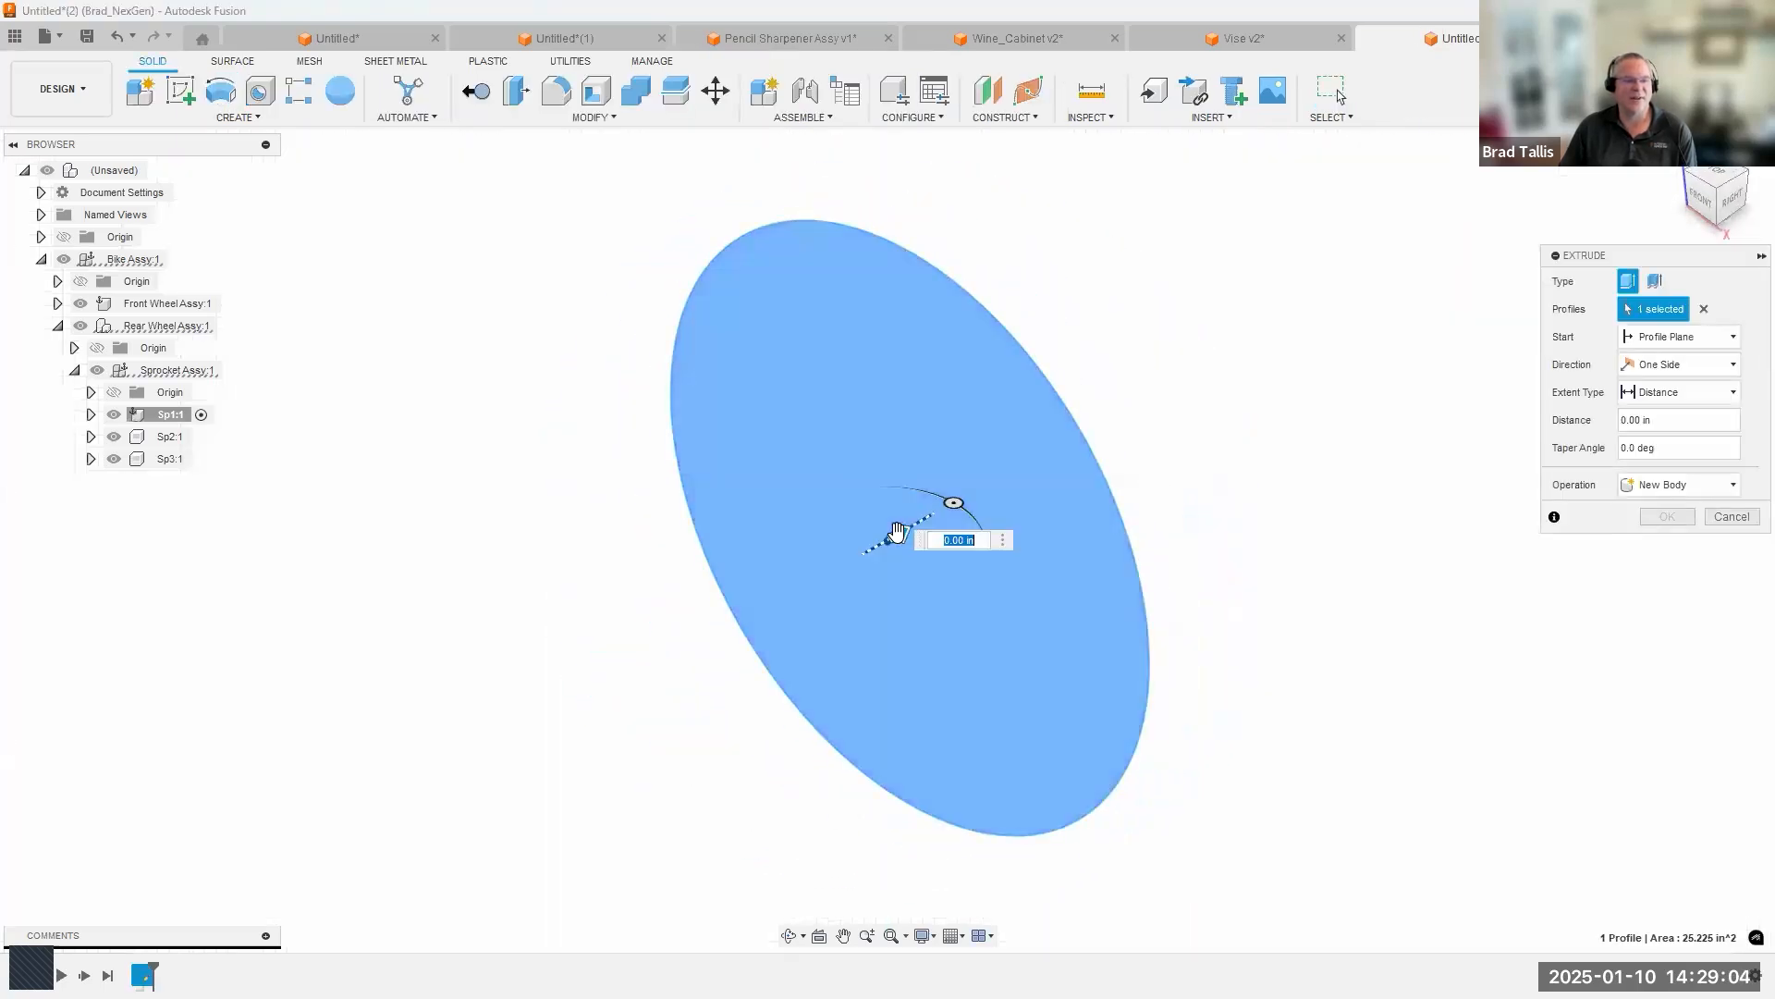
pyautogui.moveTo(897, 532); pyautogui.dragTo(953, 504)
pyautogui.click(1667, 518)
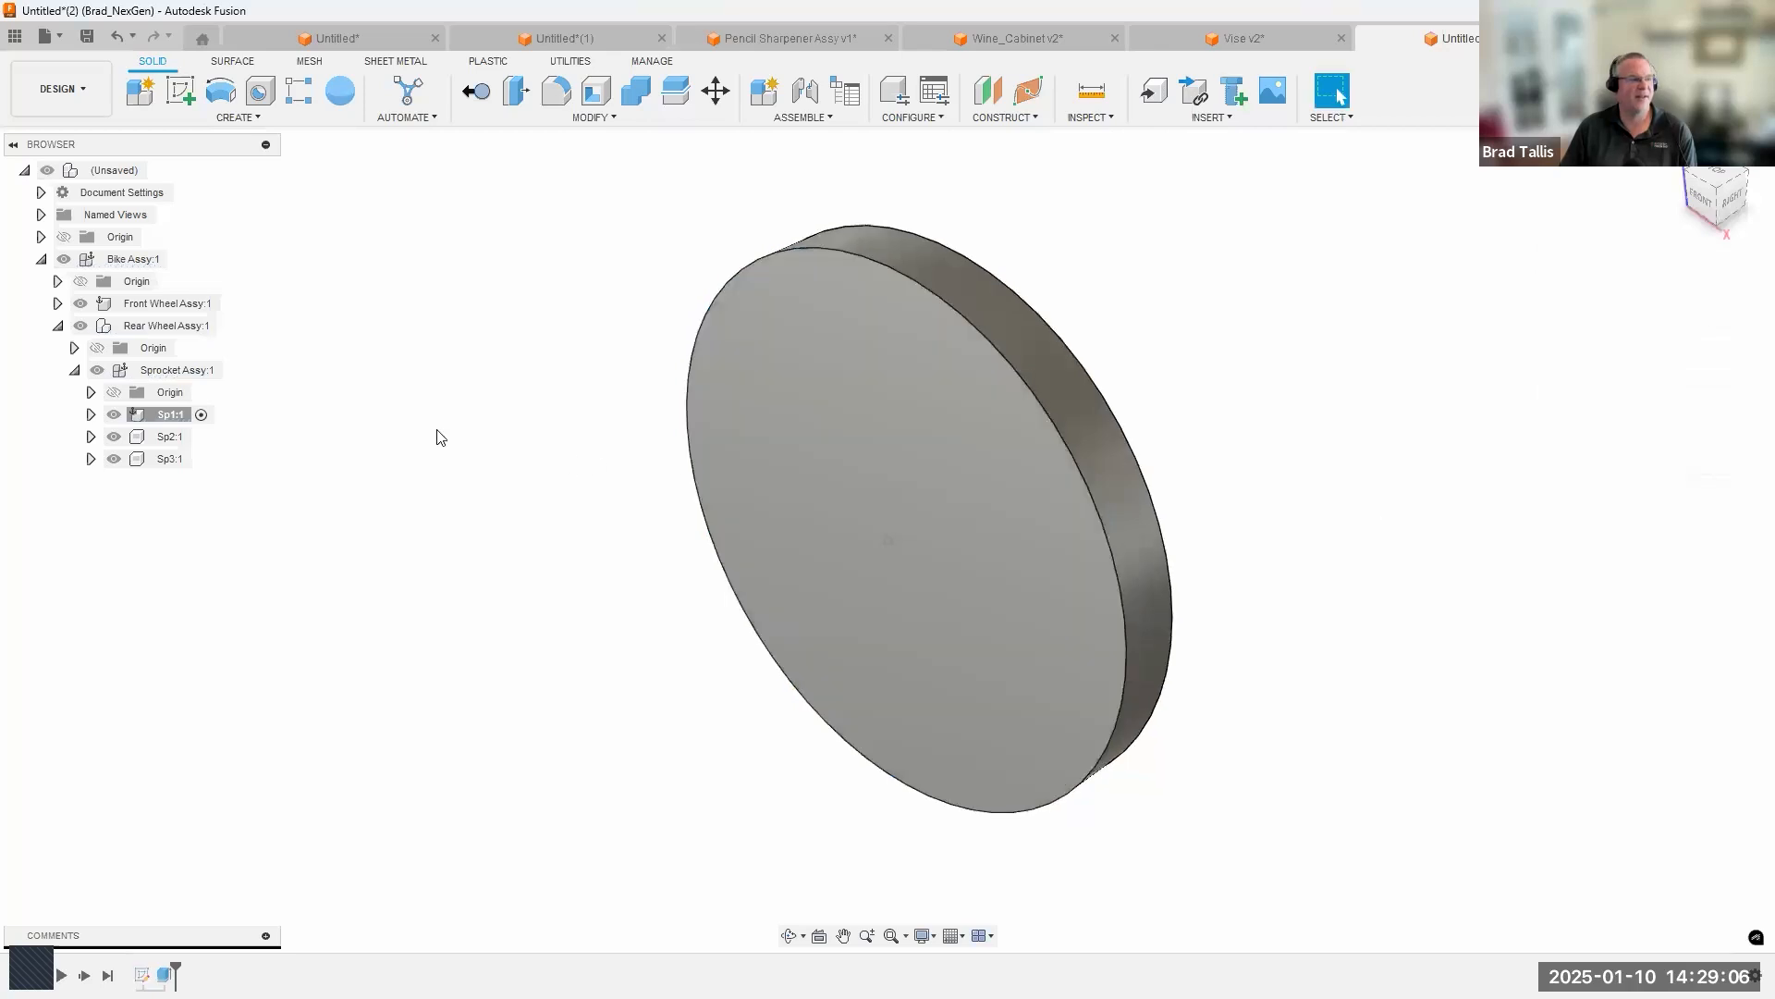
# Activate Sp2 and sketch a concentric circle of about 12 in² area on the front face of the Sp1 disc.
pyautogui.click(200, 437)
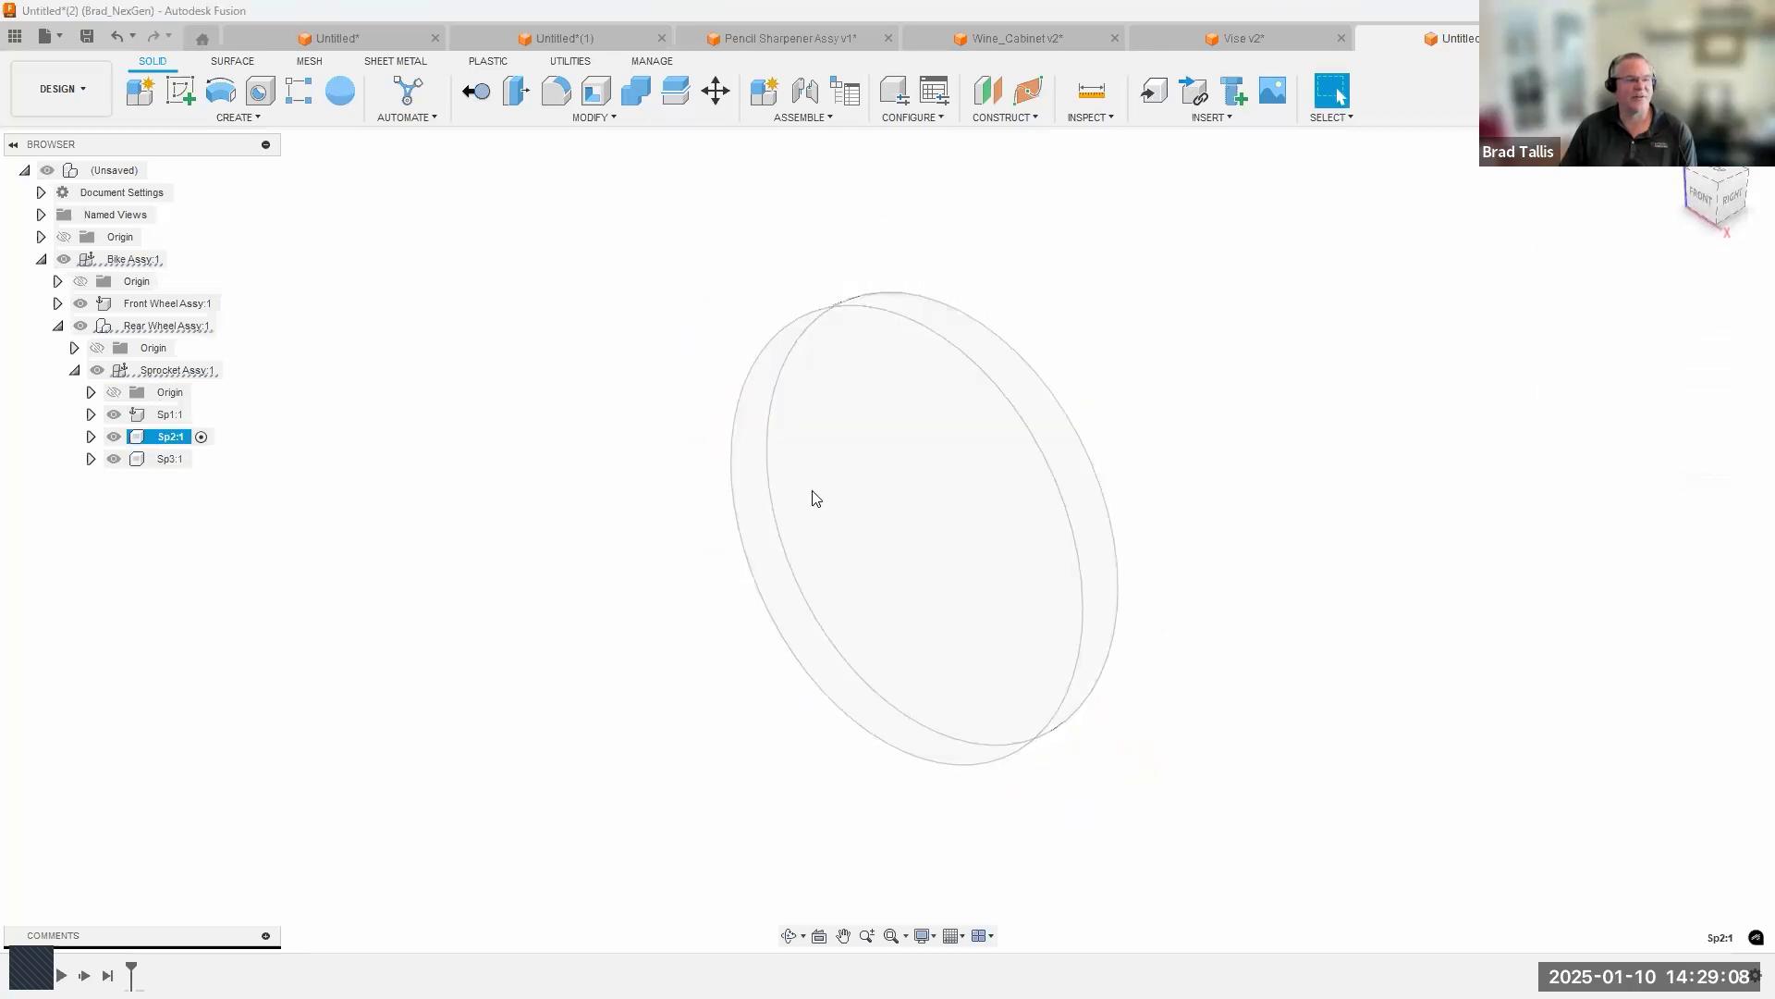
pyautogui.rightClick(830, 464)
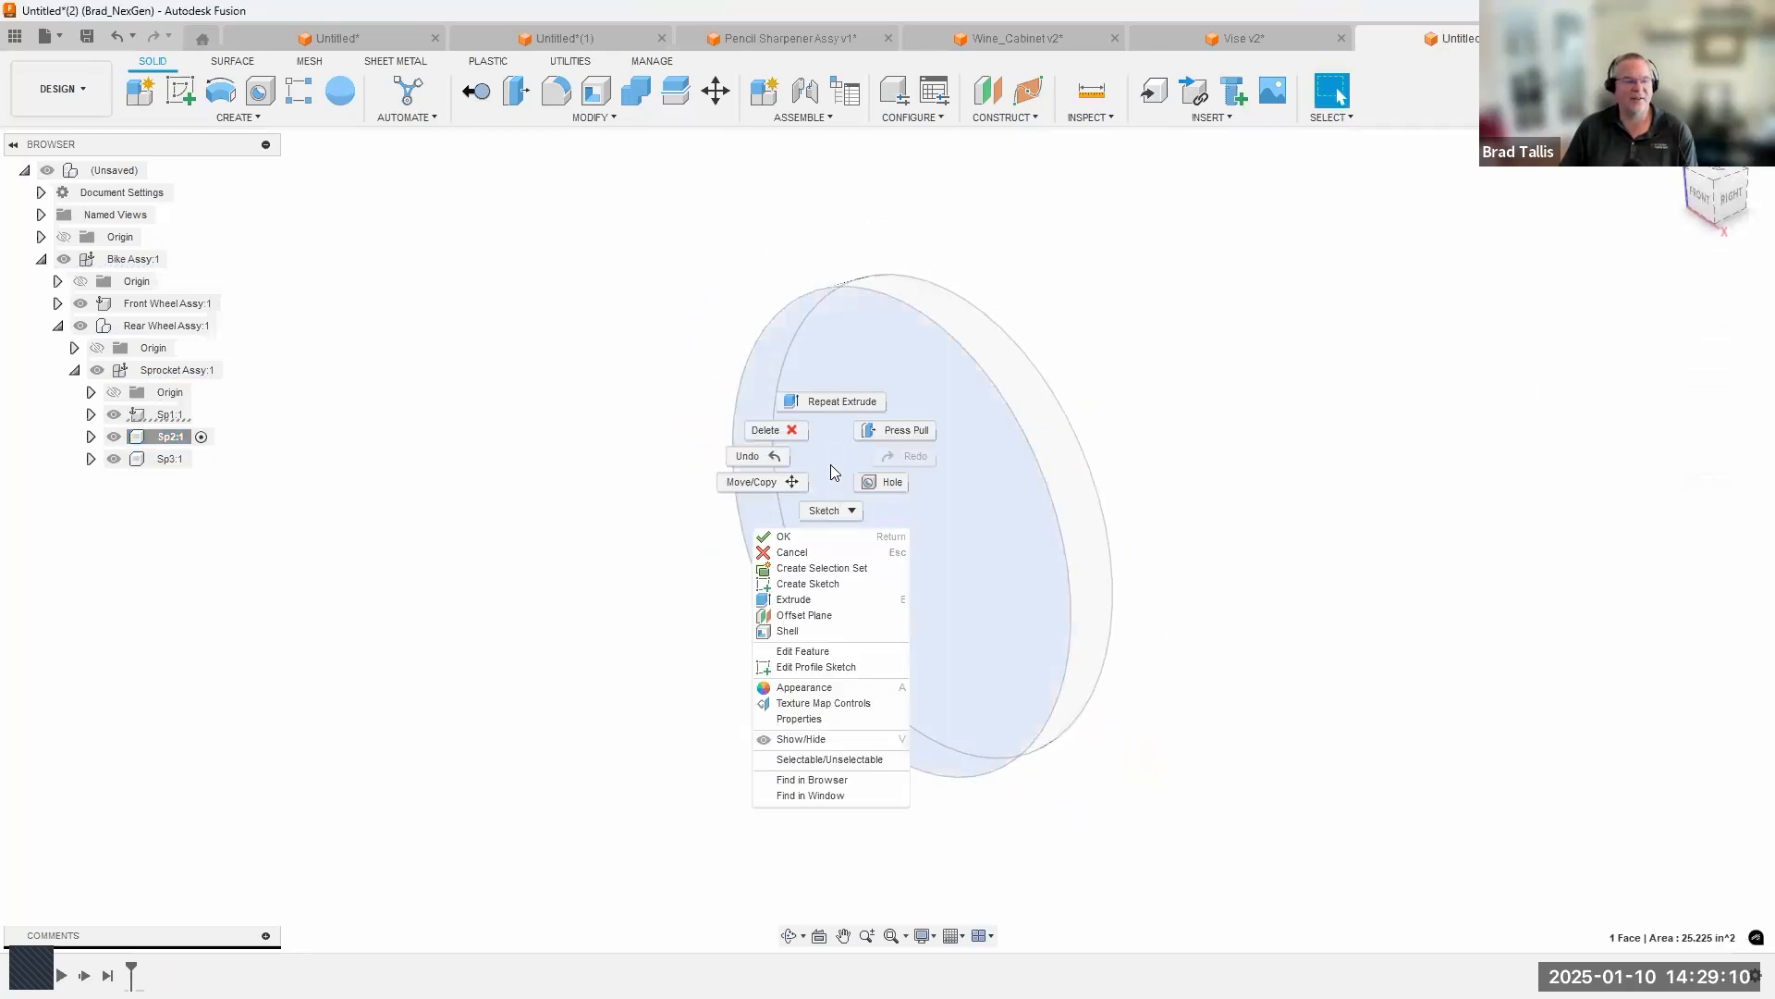
pyautogui.click(808, 583)
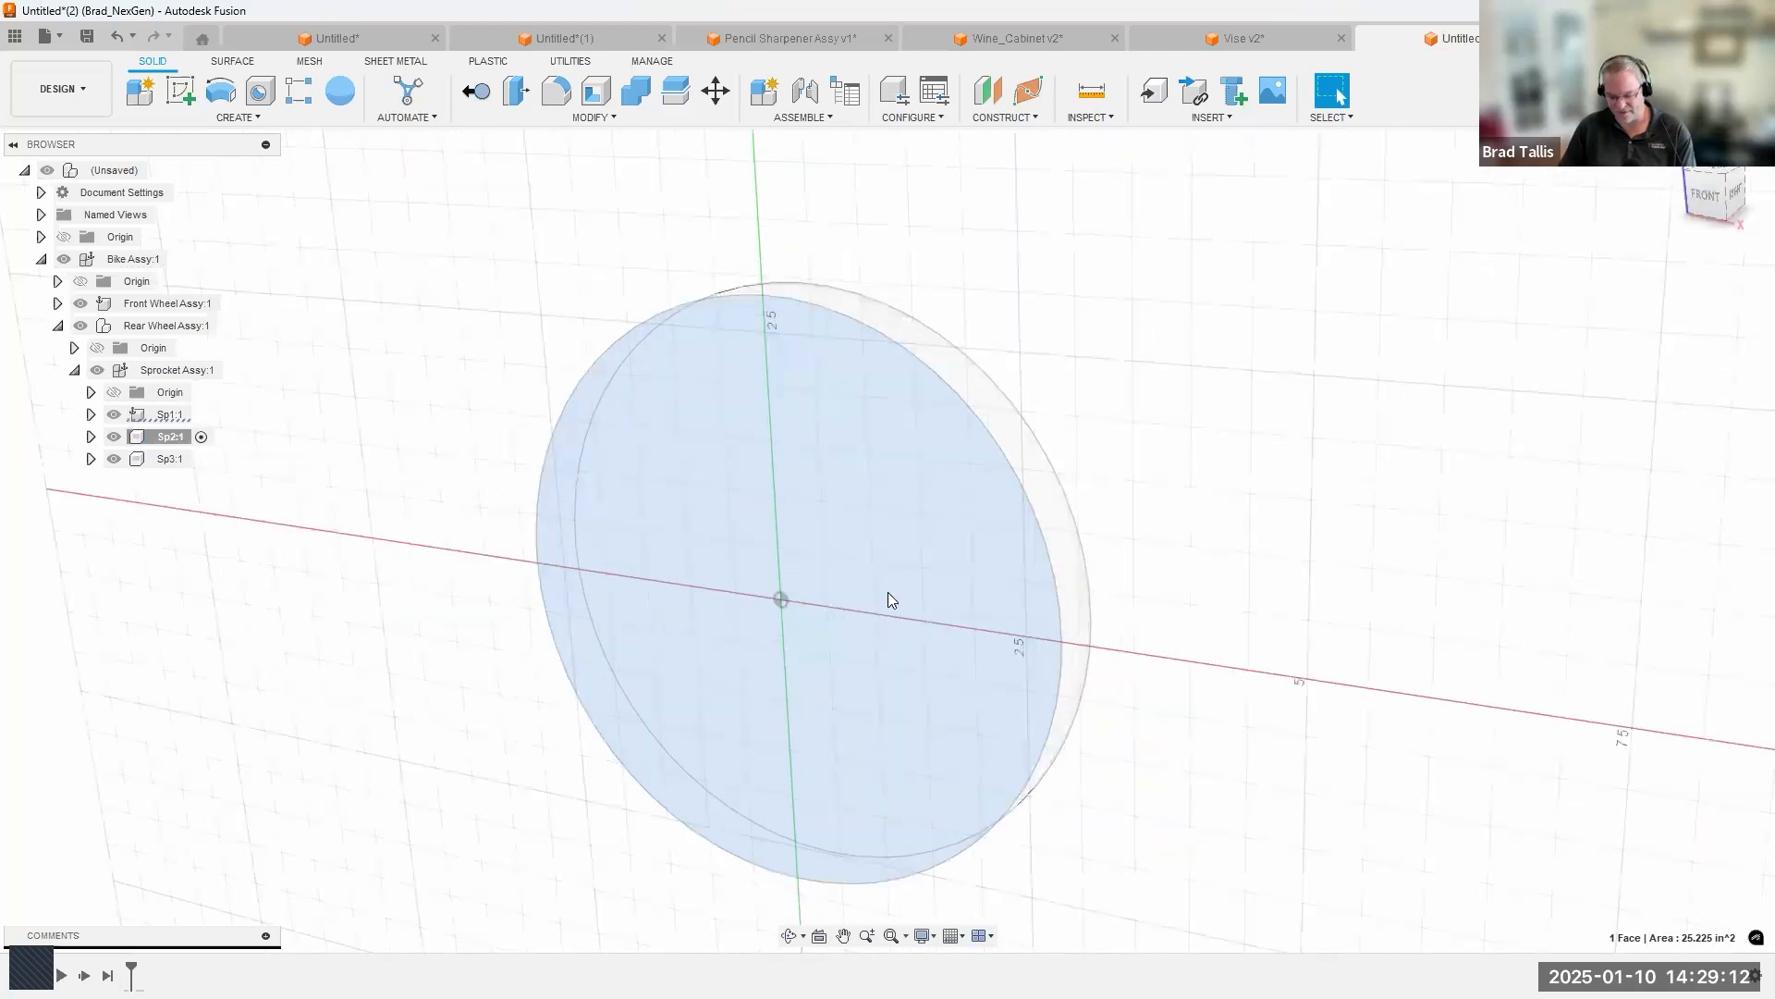
pyautogui.press('c')
pyautogui.click(886, 540)
pyautogui.click(899, 307)
pyautogui.click(1468, 92)
# Extrude the Sp2 circle outward from the Sp1 face into a smaller disc.
pyautogui.rightClick(815, 477)
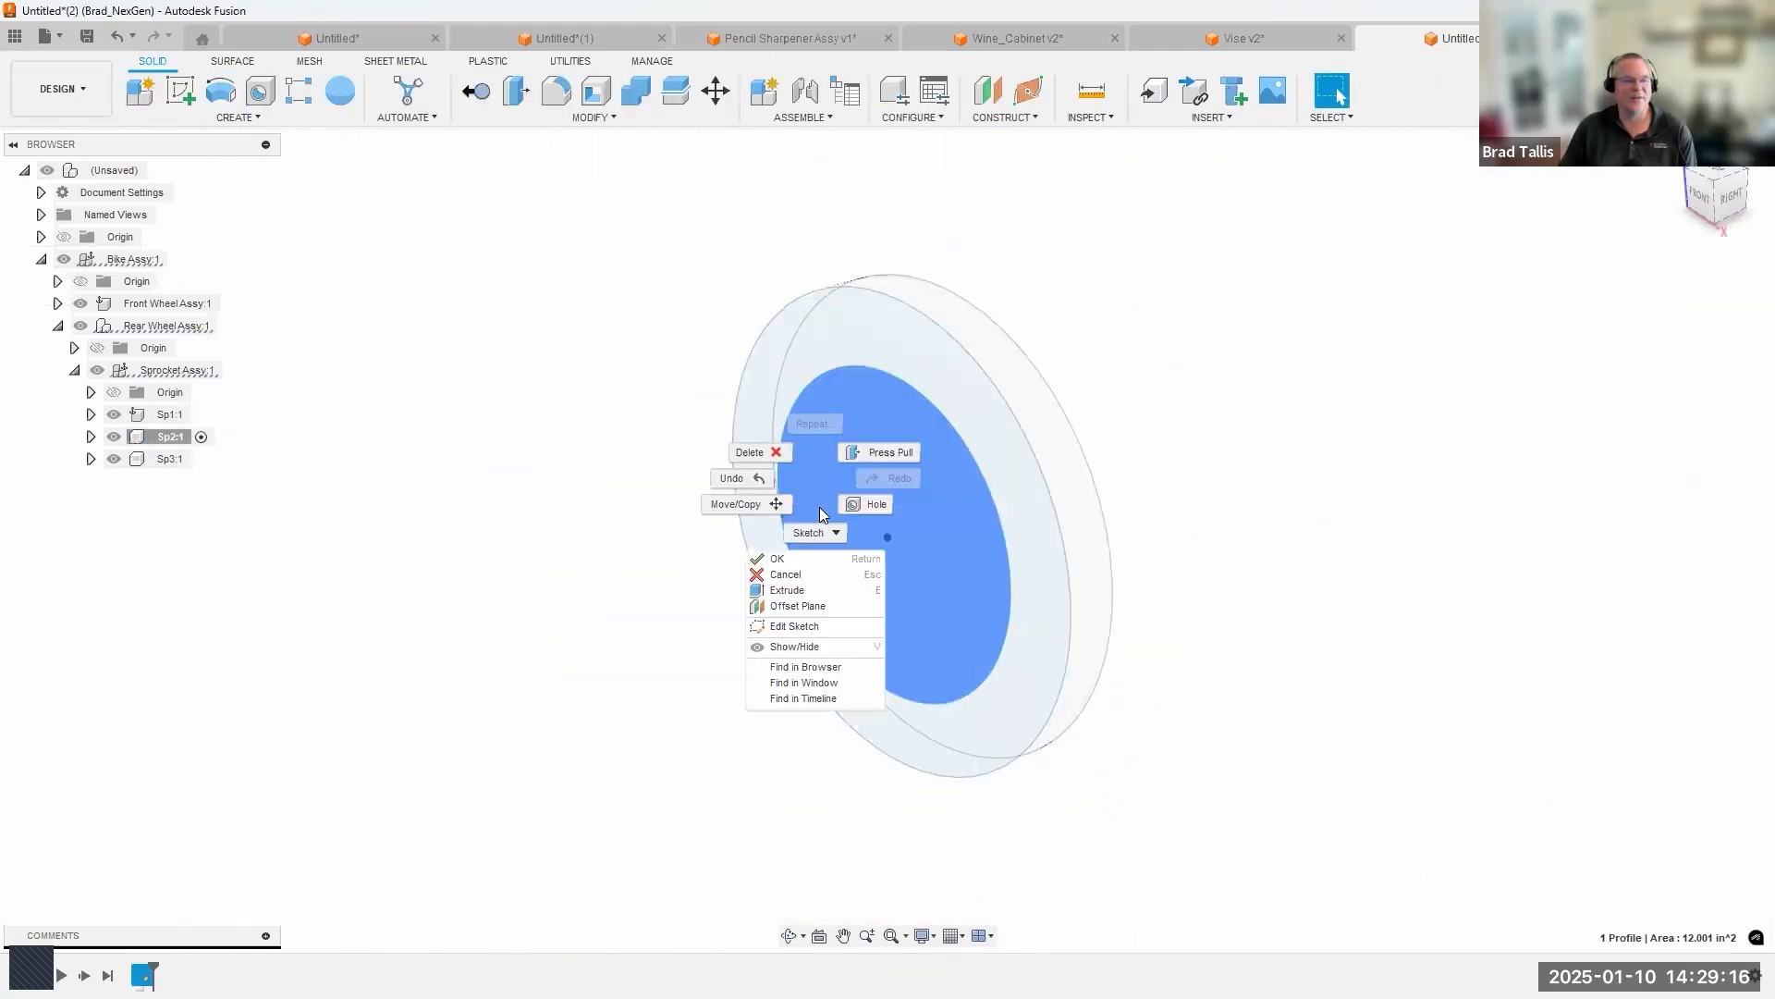
pyautogui.click(813, 589)
pyautogui.moveTo(877, 547); pyautogui.dragTo(846, 558)
pyautogui.click(1665, 516)
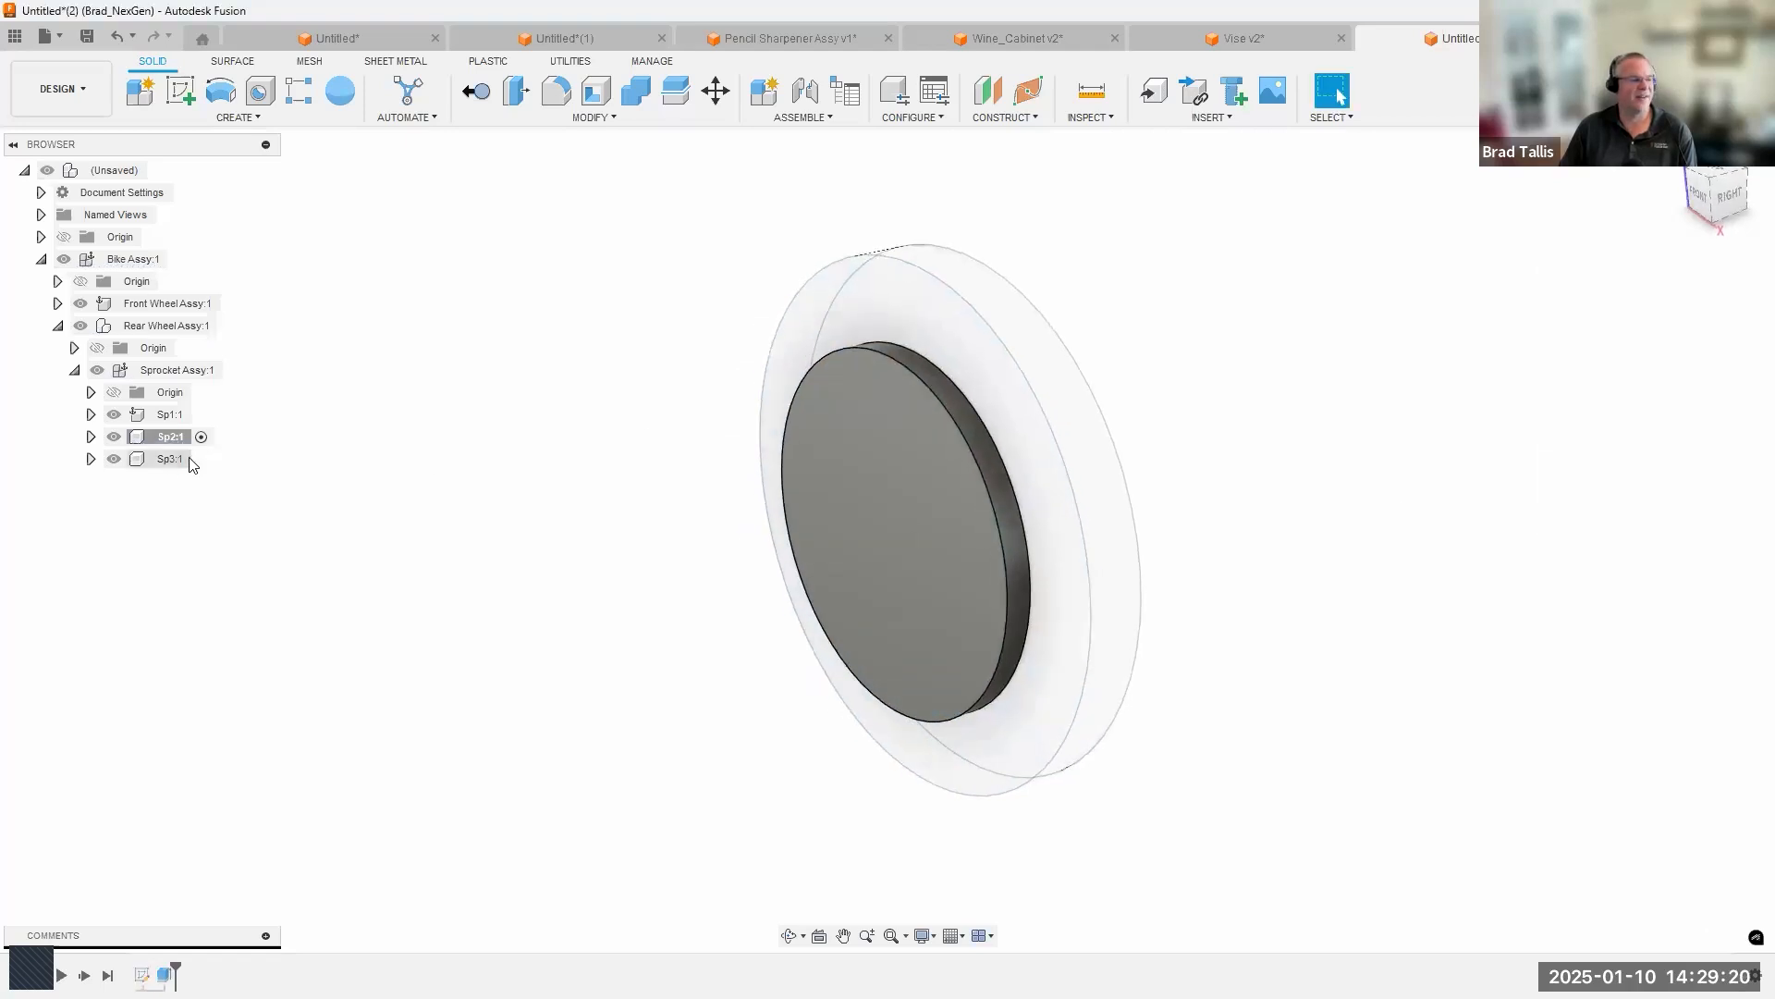
# Activate Sp3 and sketch a concentric circle of about 4.9 in² area on the front face of the Sp2 disc.
pyautogui.click(201, 459)
pyautogui.scroll(1, 785, 443)
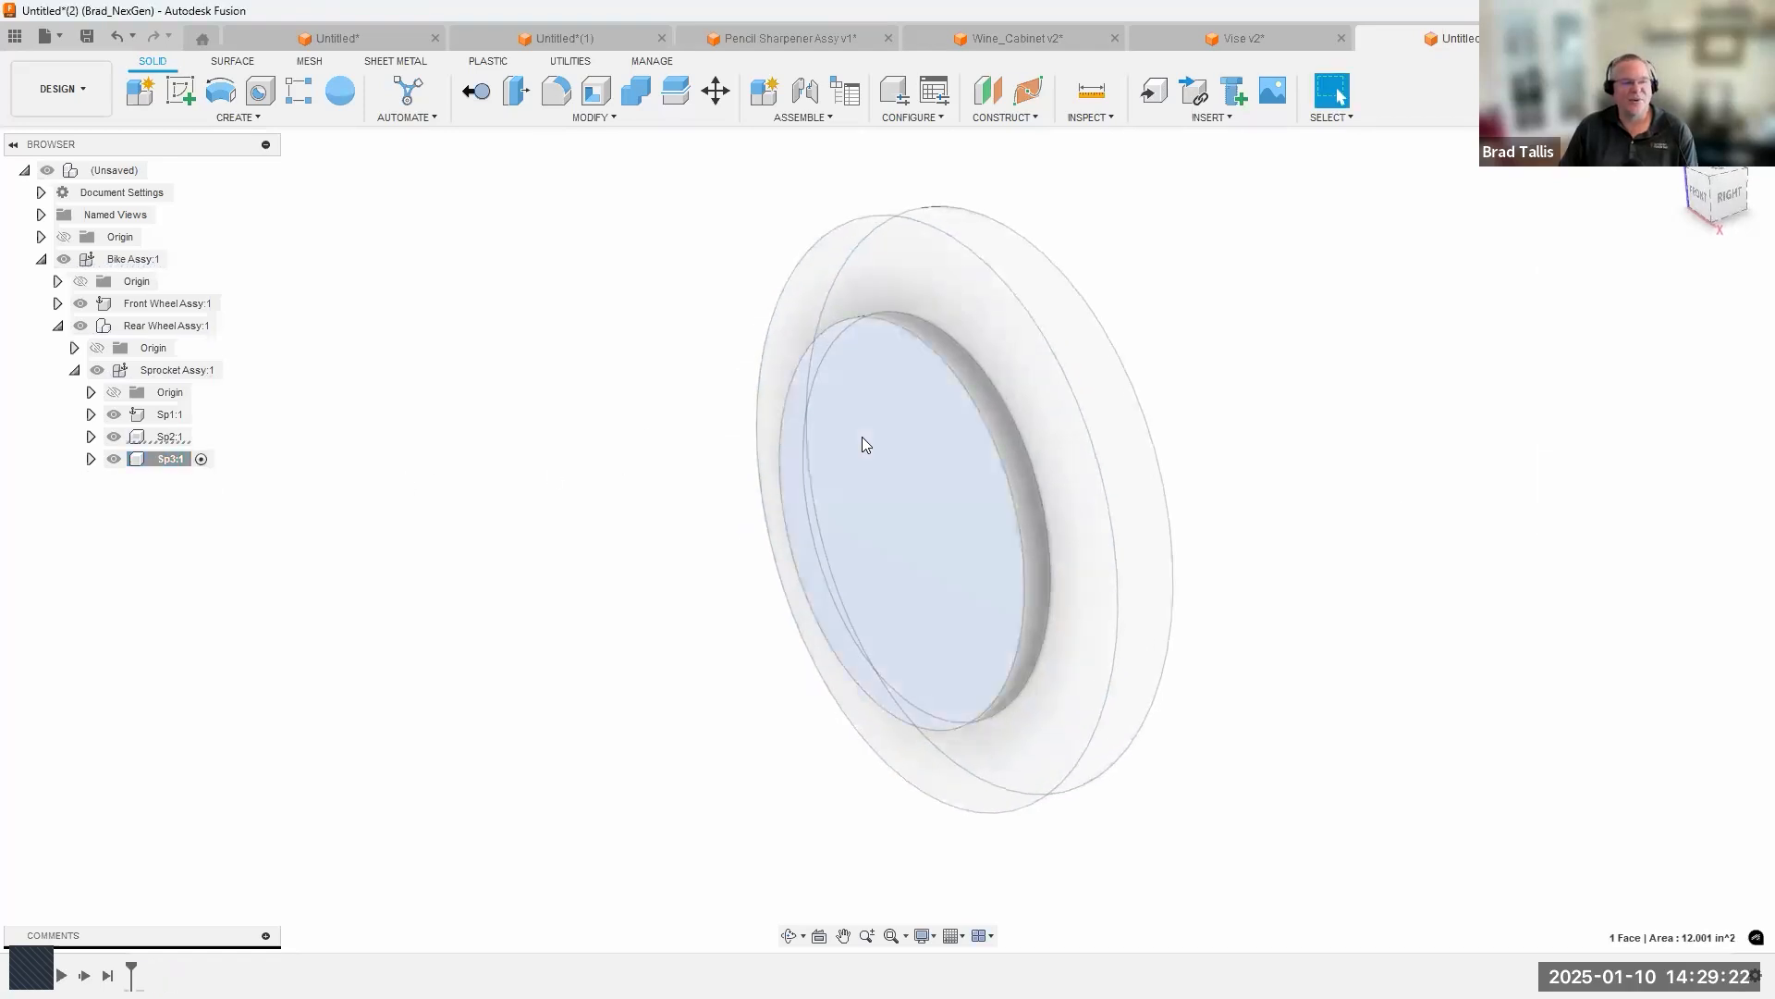
pyautogui.rightClick(862, 436)
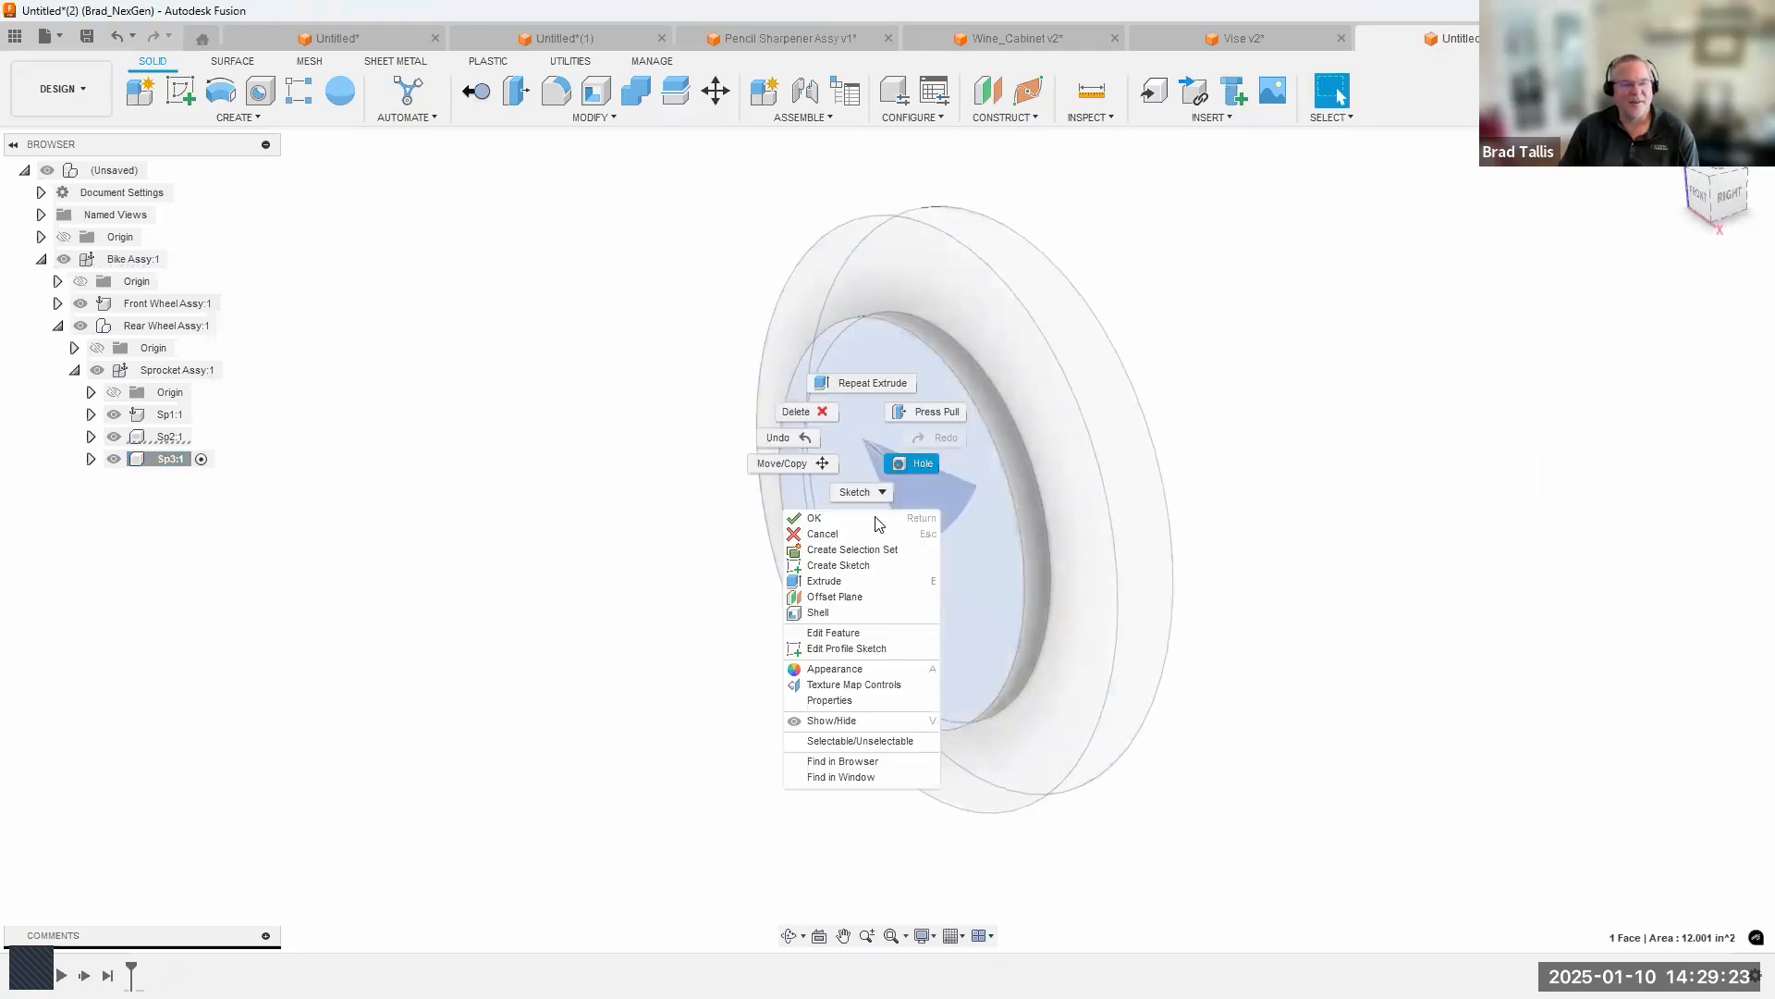
pyautogui.click(842, 565)
pyautogui.click(220, 90)
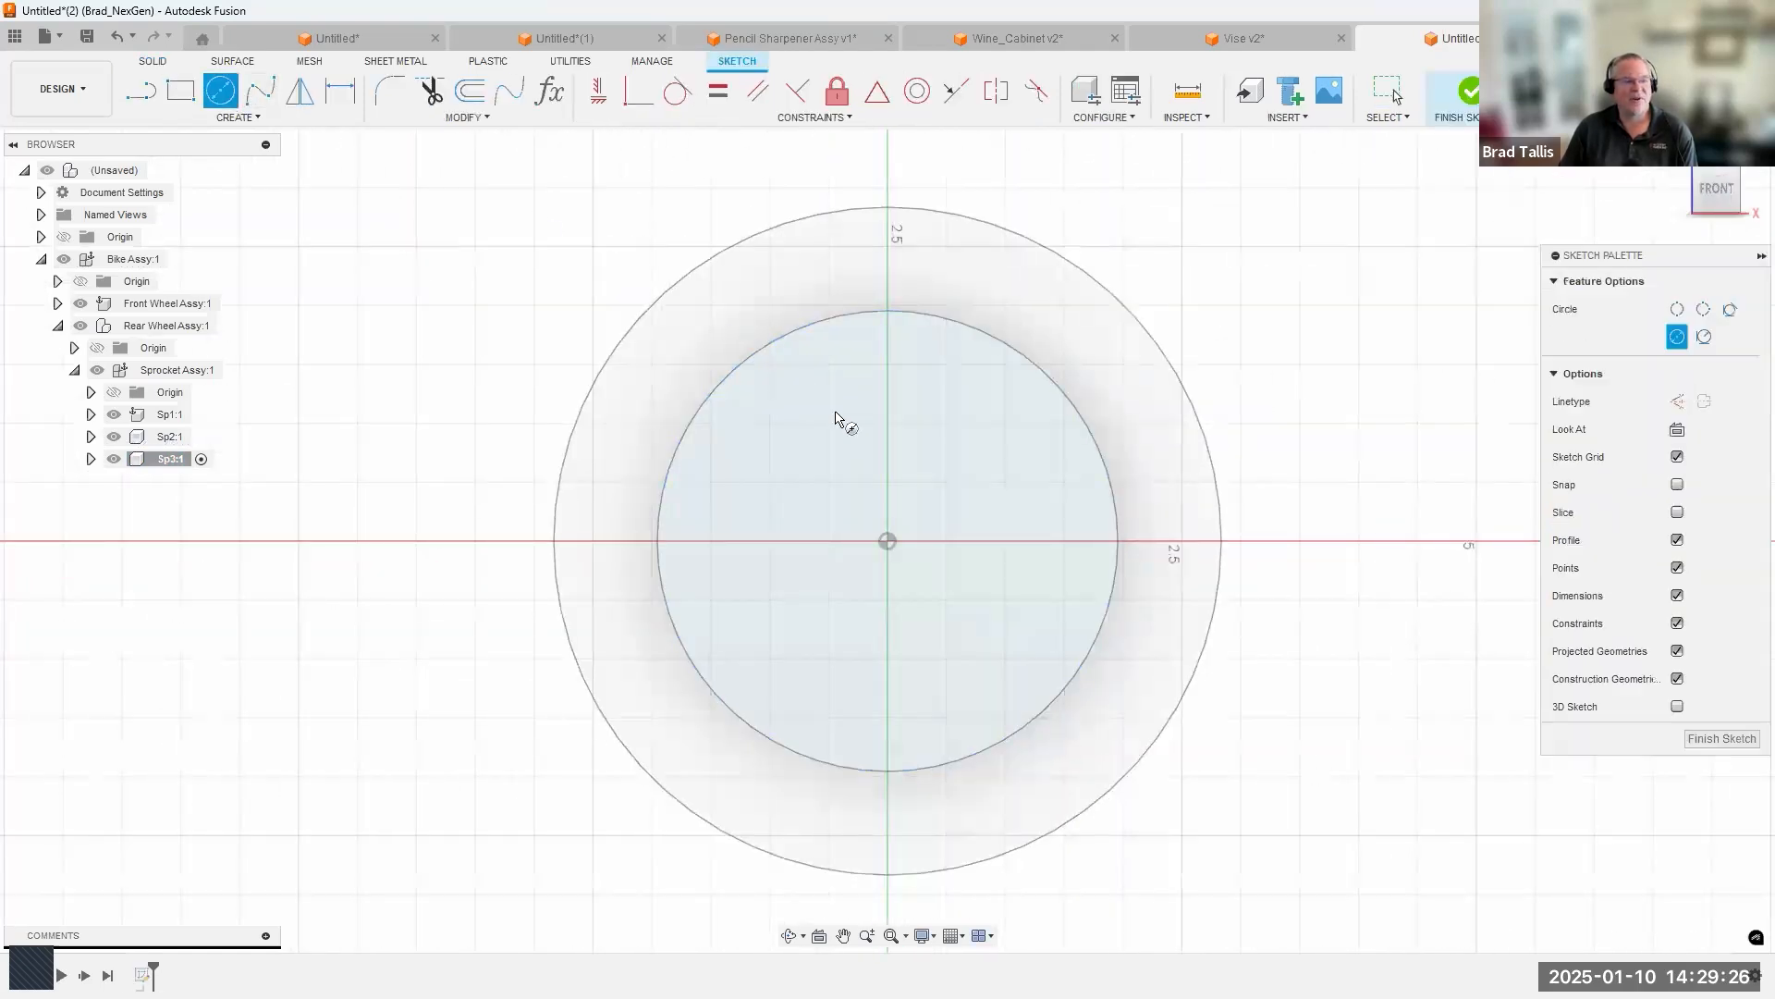
pyautogui.click(888, 540)
pyautogui.click(910, 396)
pyautogui.click(1447, 127)
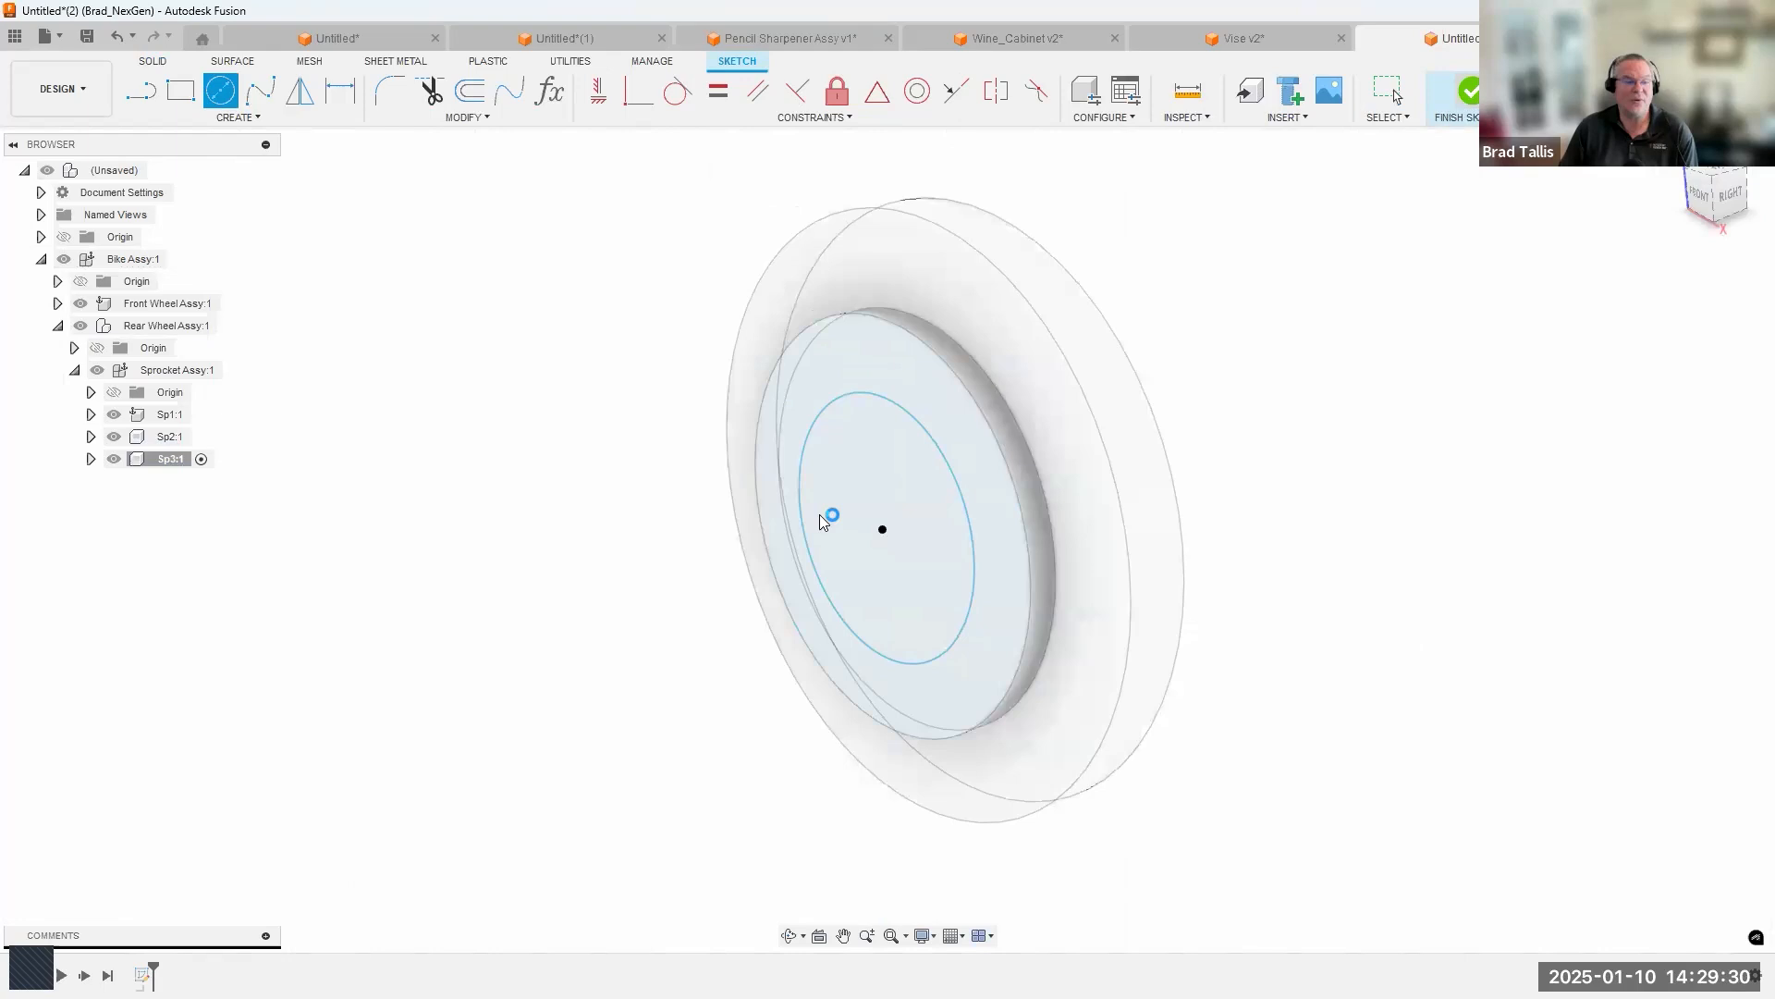
# Extrude the Sp3 circle about 0.25 in outward from the Sp2 face as a new body.
pyautogui.rightClick(872, 475)
pyautogui.click(844, 587)
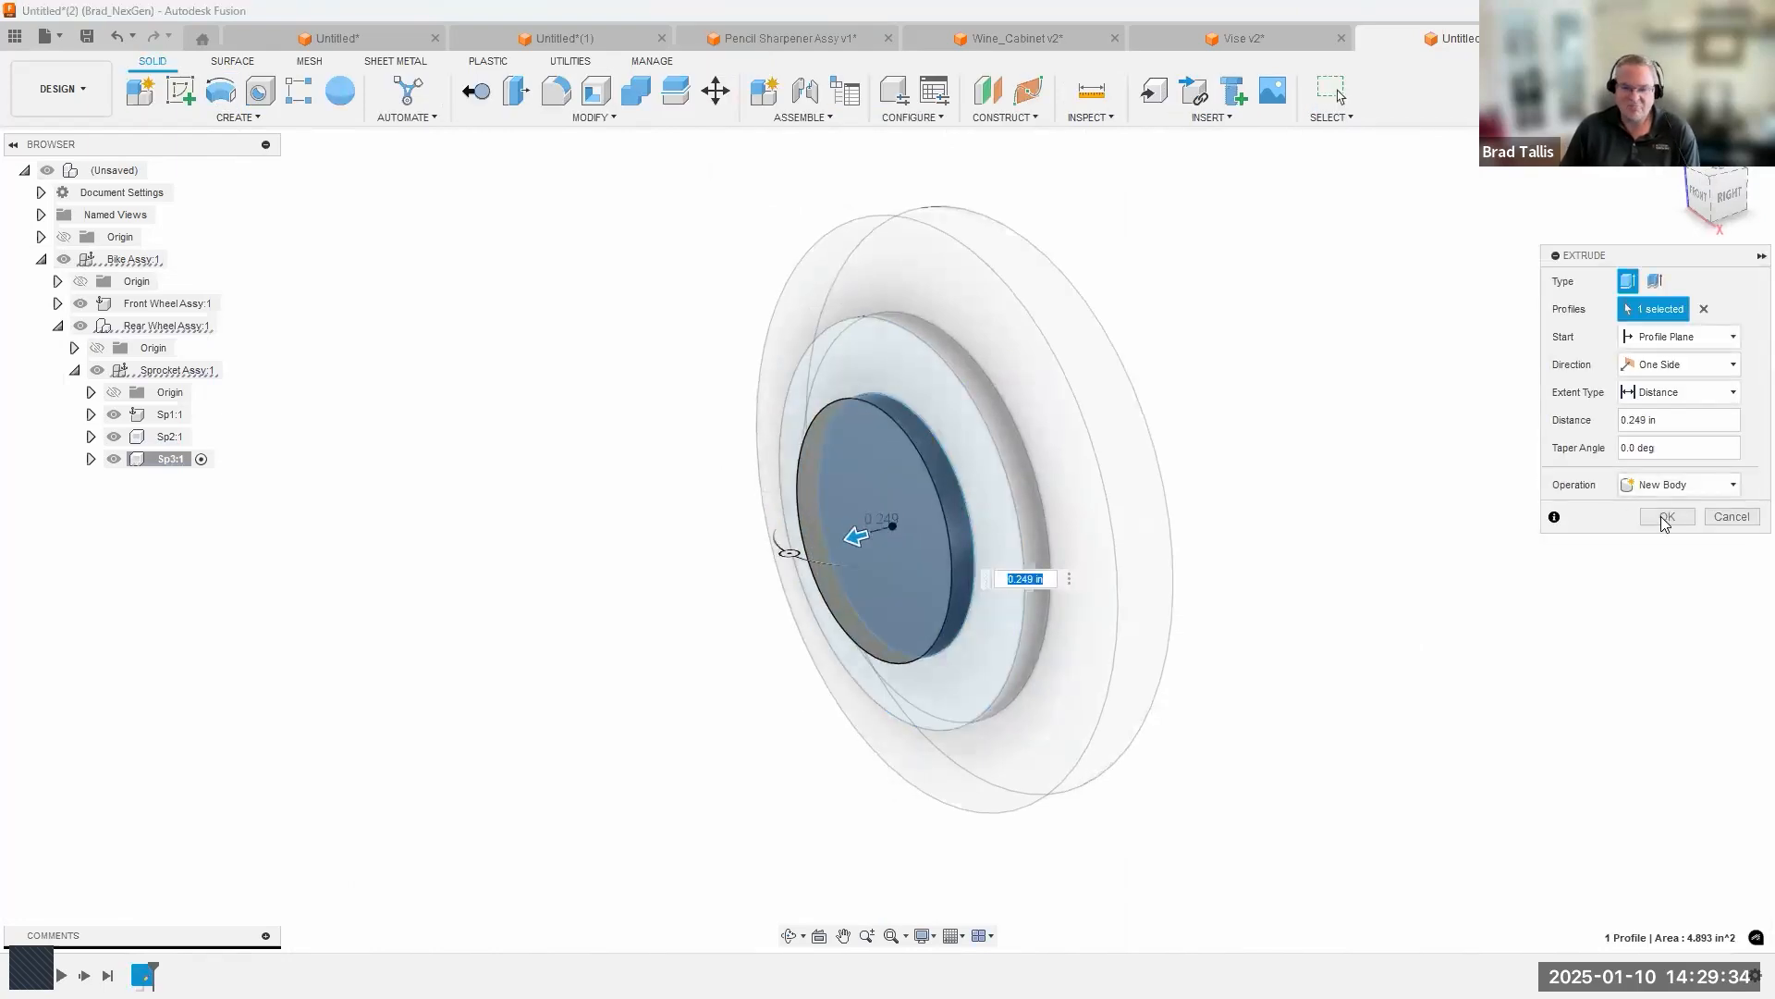
pyautogui.click(1667, 516)
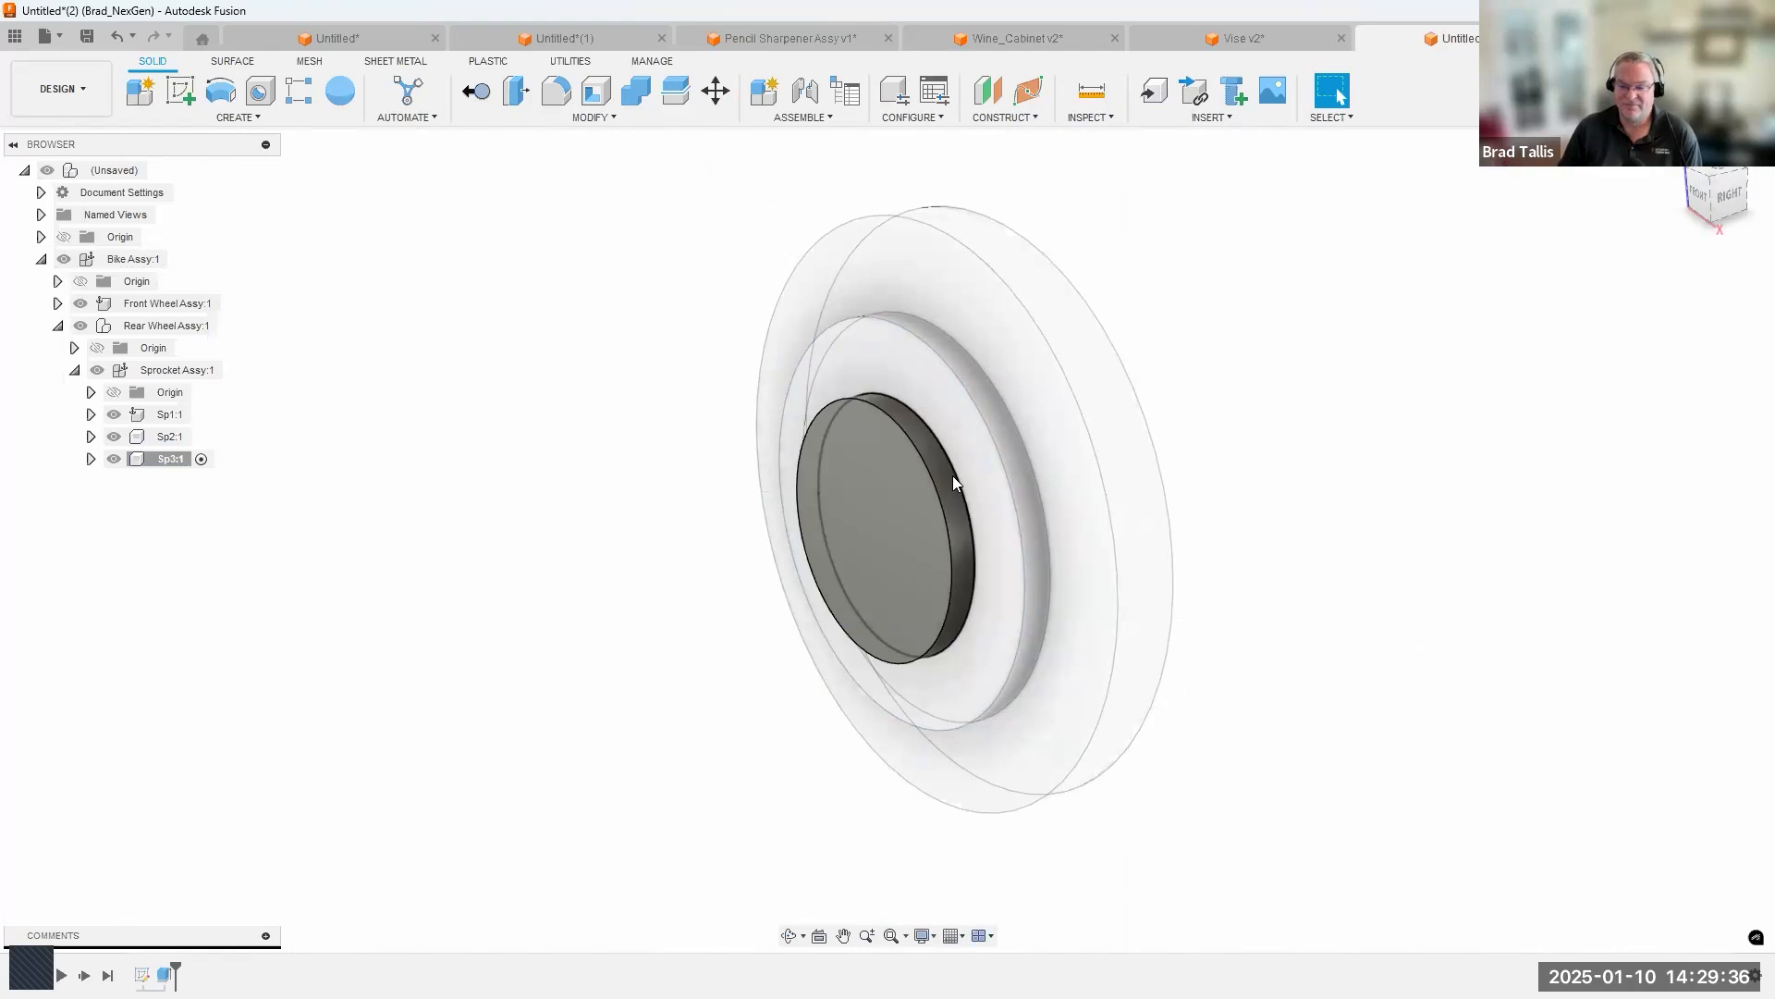
pyautogui.scroll(1, 725, 473)
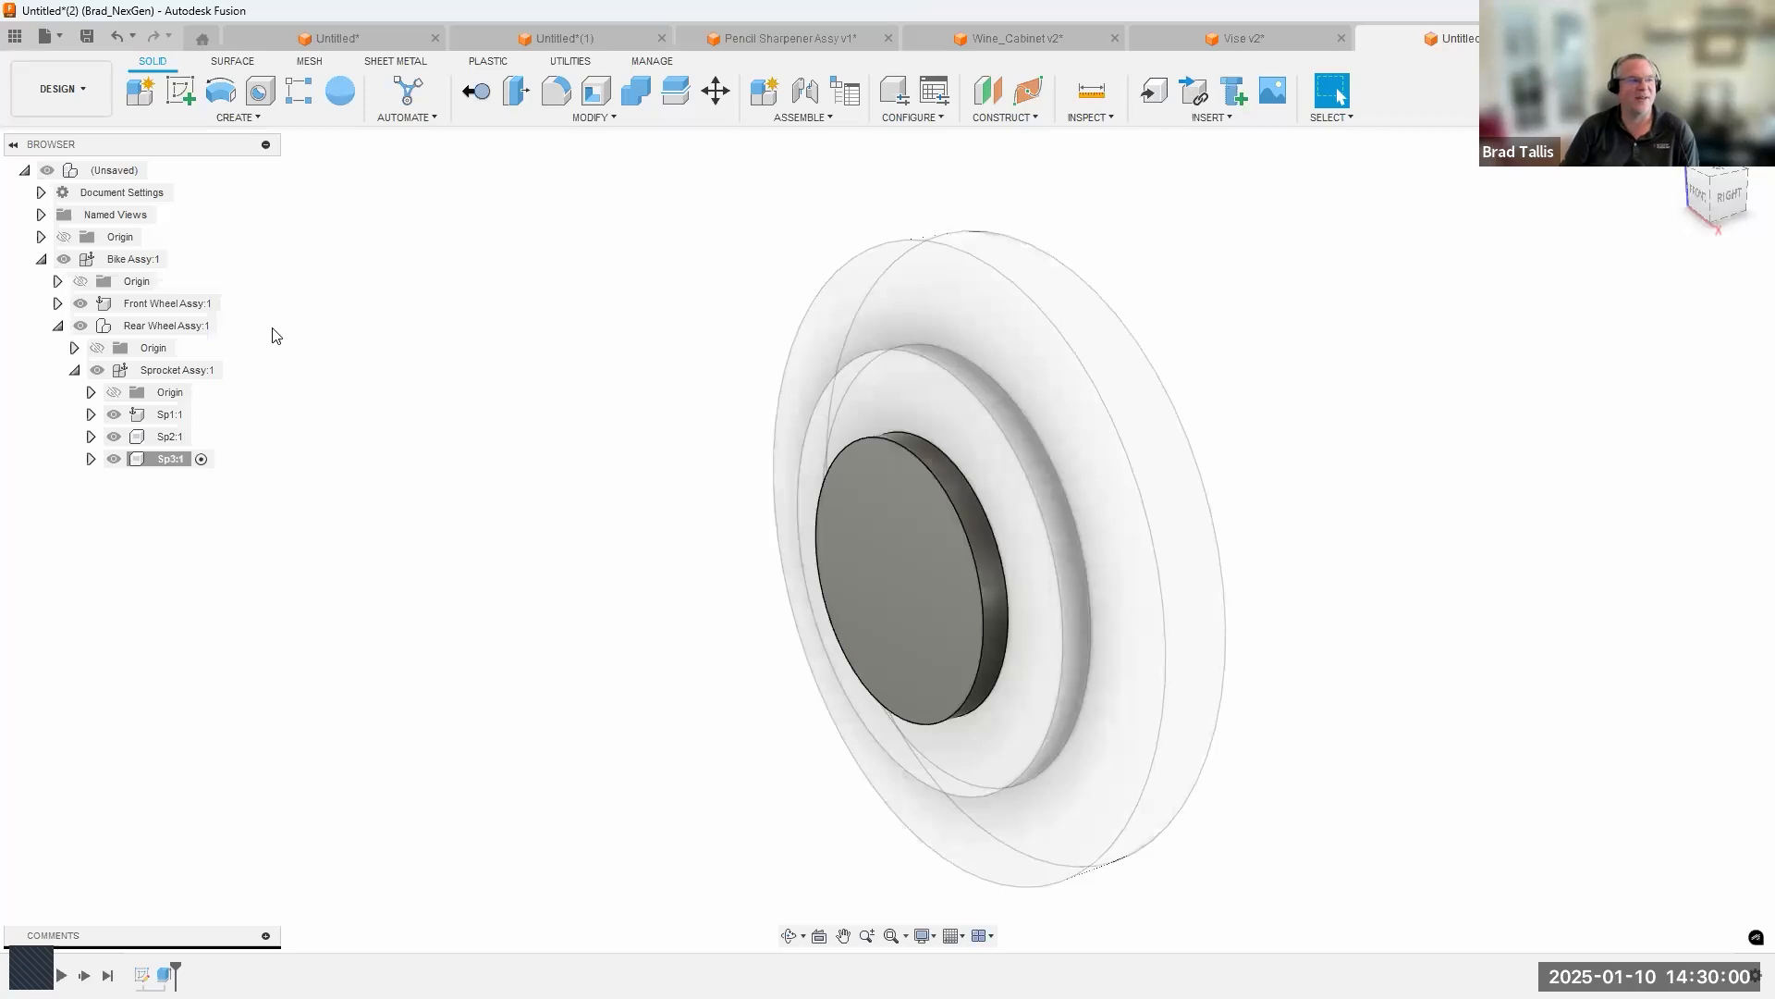
# Try adding an internal standard component named Frame Assy inside Bike Assy, and undo the addition.
pyautogui.rightClick(144, 259)
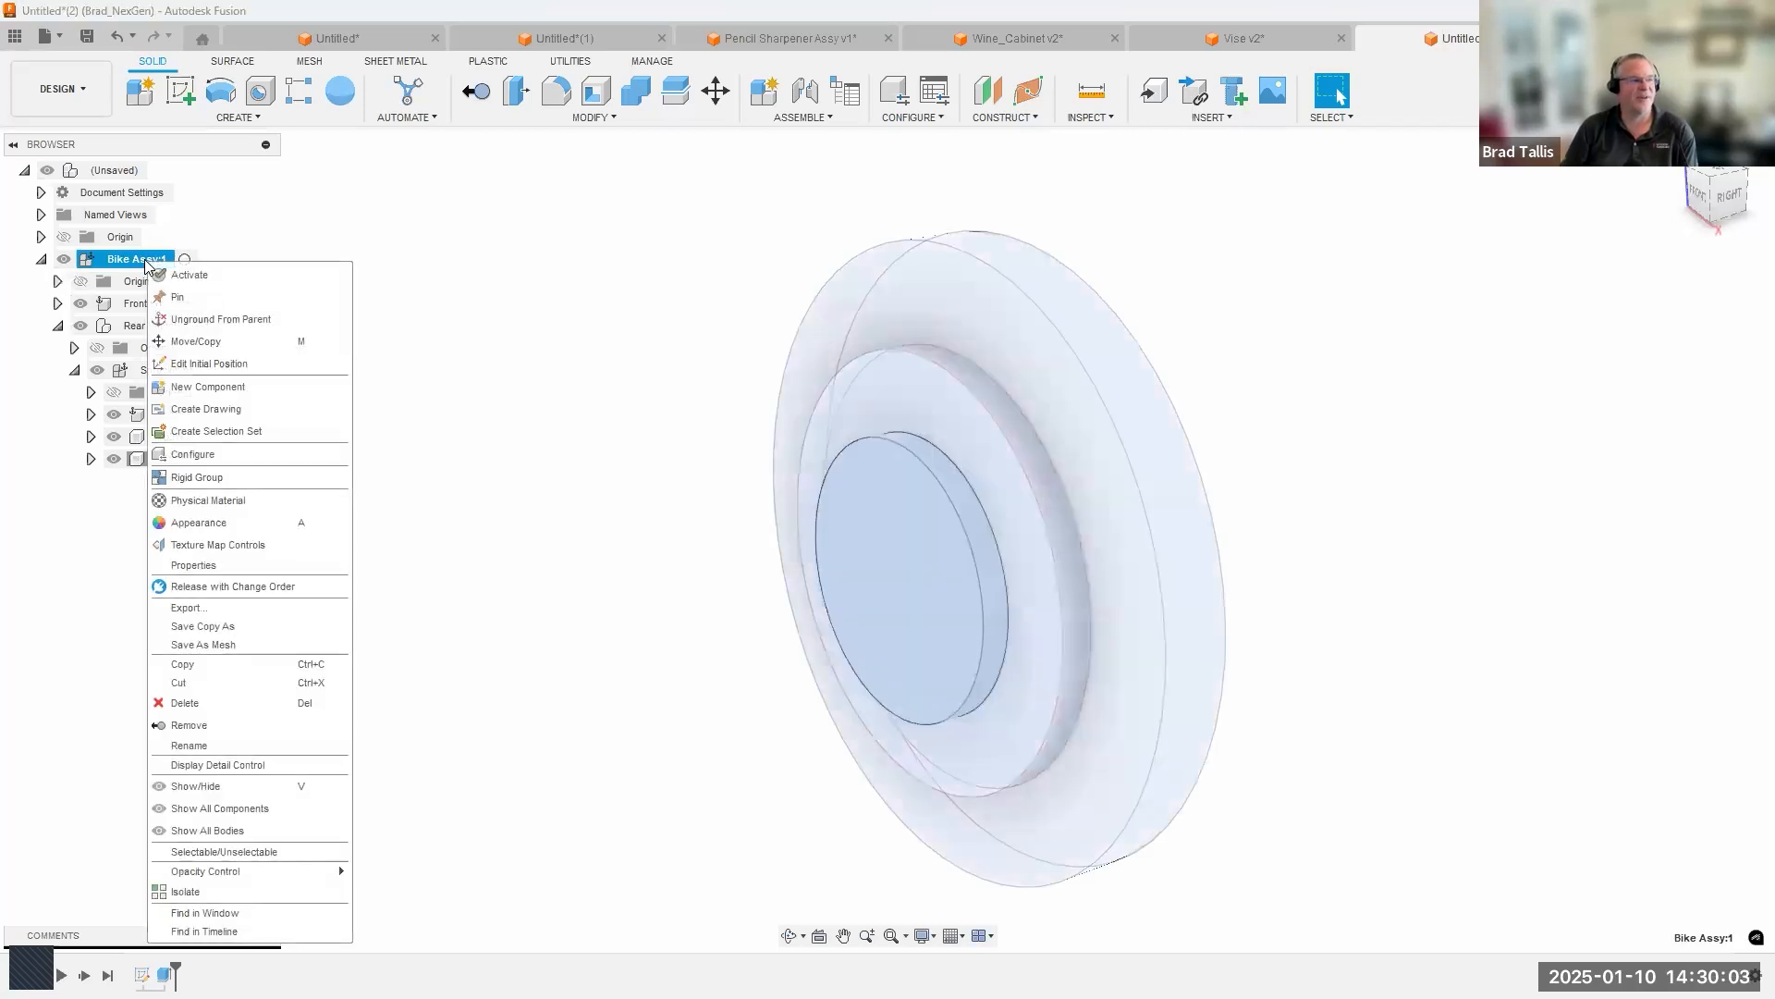
pyautogui.click(229, 386)
pyautogui.moveTo(1546, 361); pyautogui.dragTo(1387, 374)
pyautogui.write('Frame Assy')
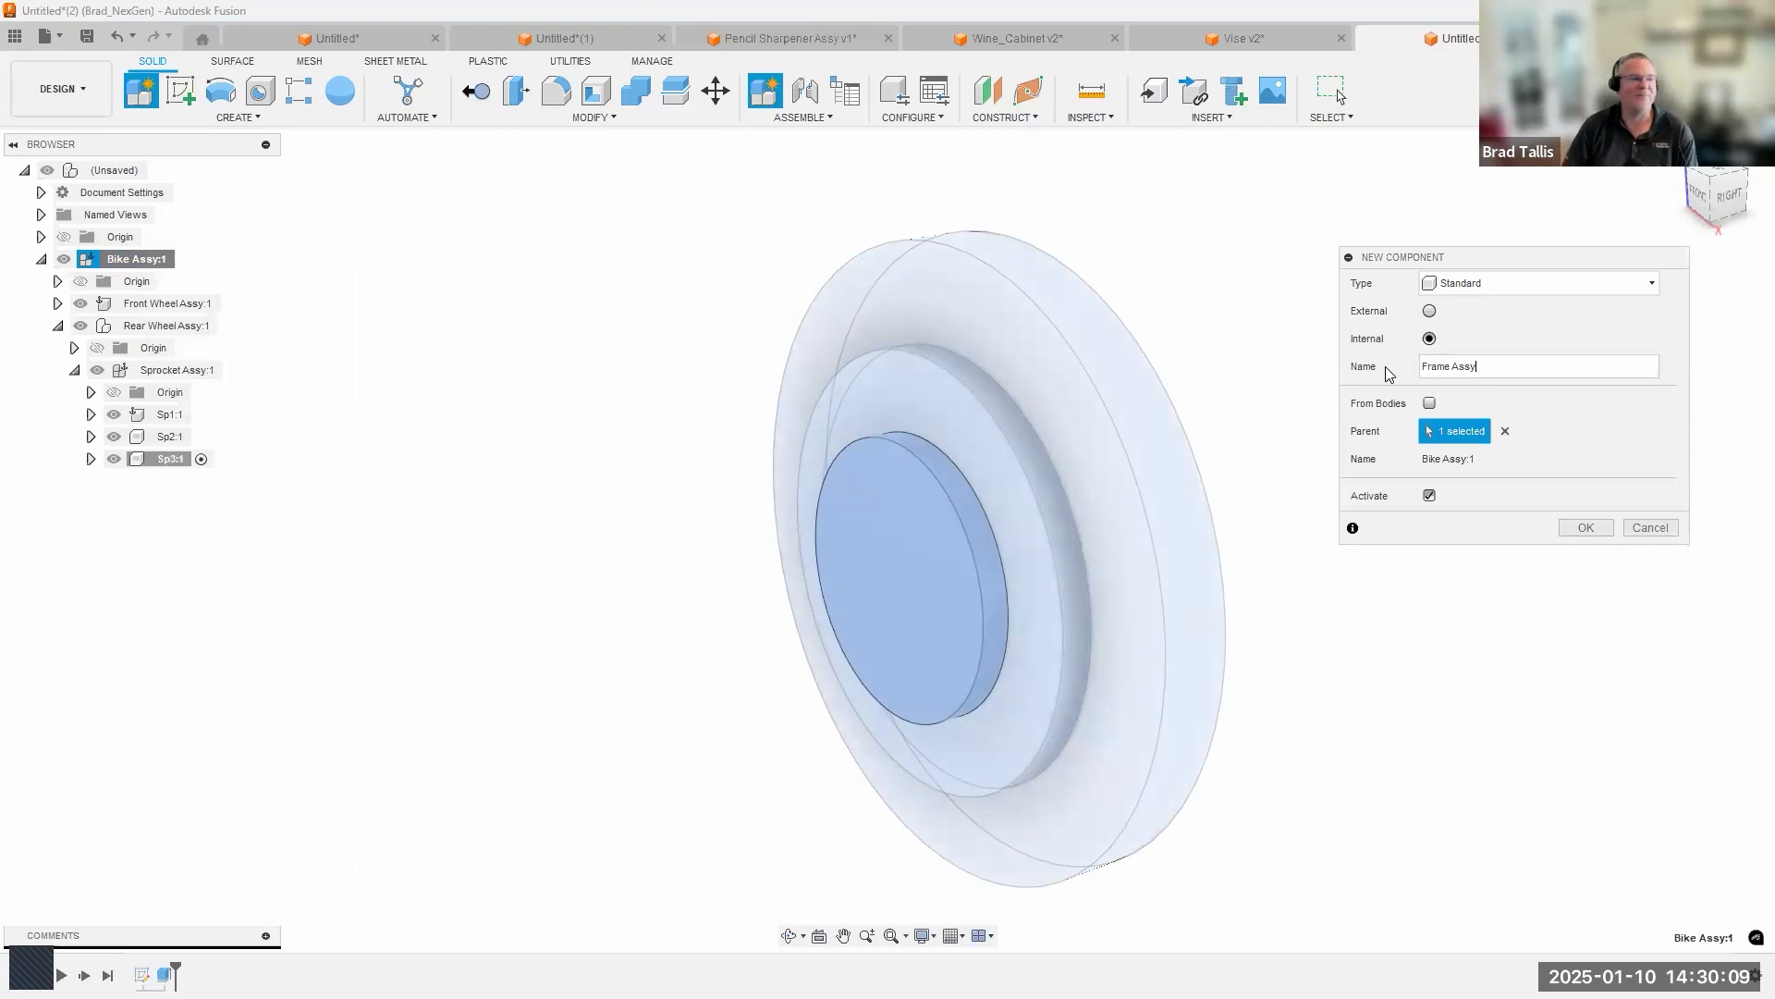
pyautogui.press('Return')
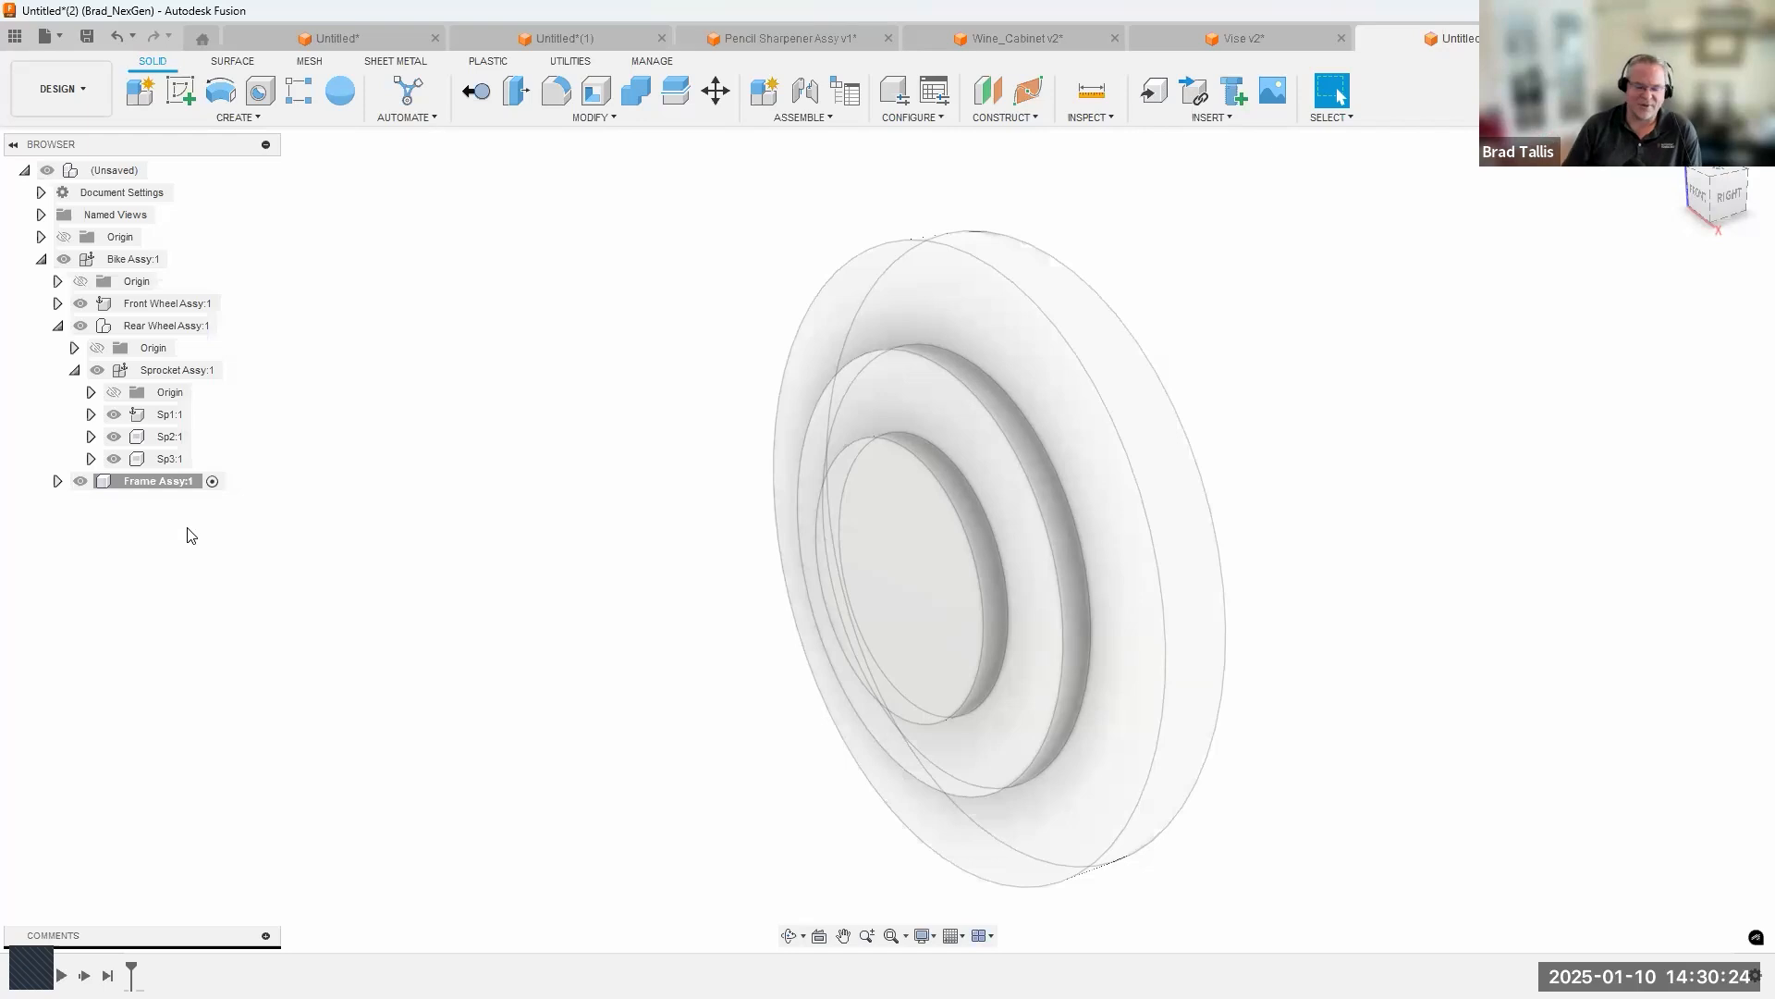
pyautogui.click(123, 39)
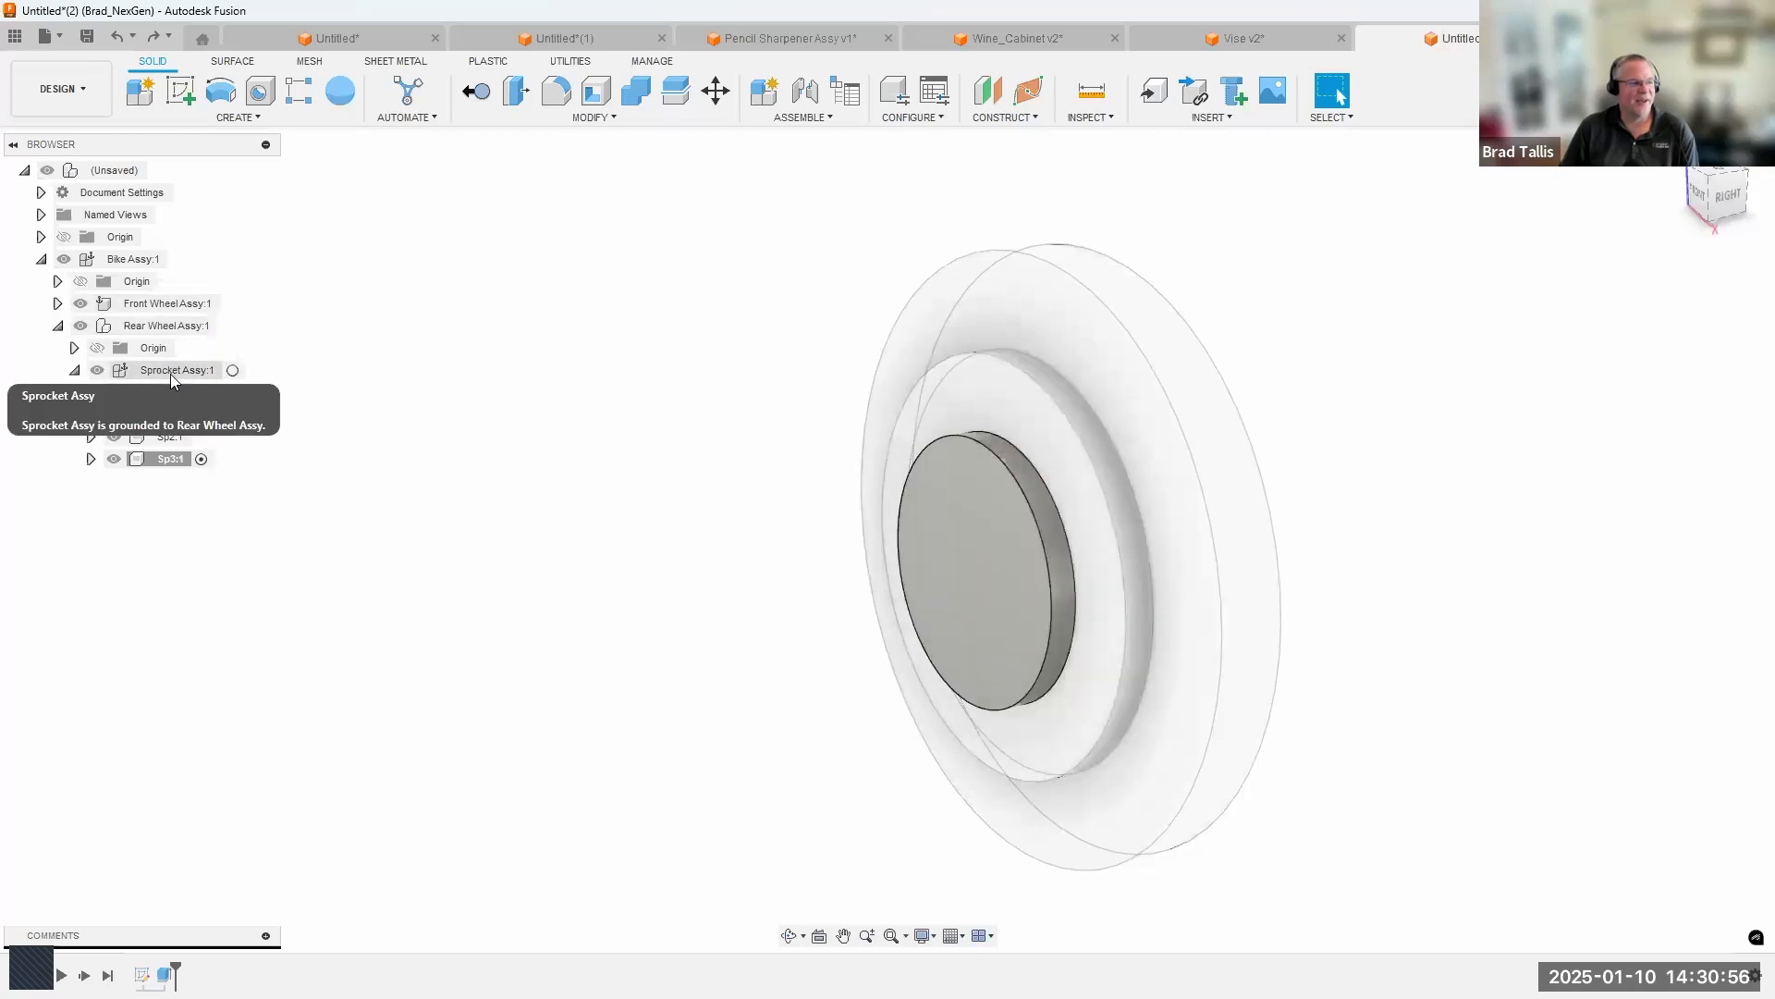
# Move Sprocket Assy from Rear Wheel Assy into Front Wheel Assy and expand Front Wheel Assy in the browser.
pyautogui.moveTo(187, 382); pyautogui.dragTo(186, 308)
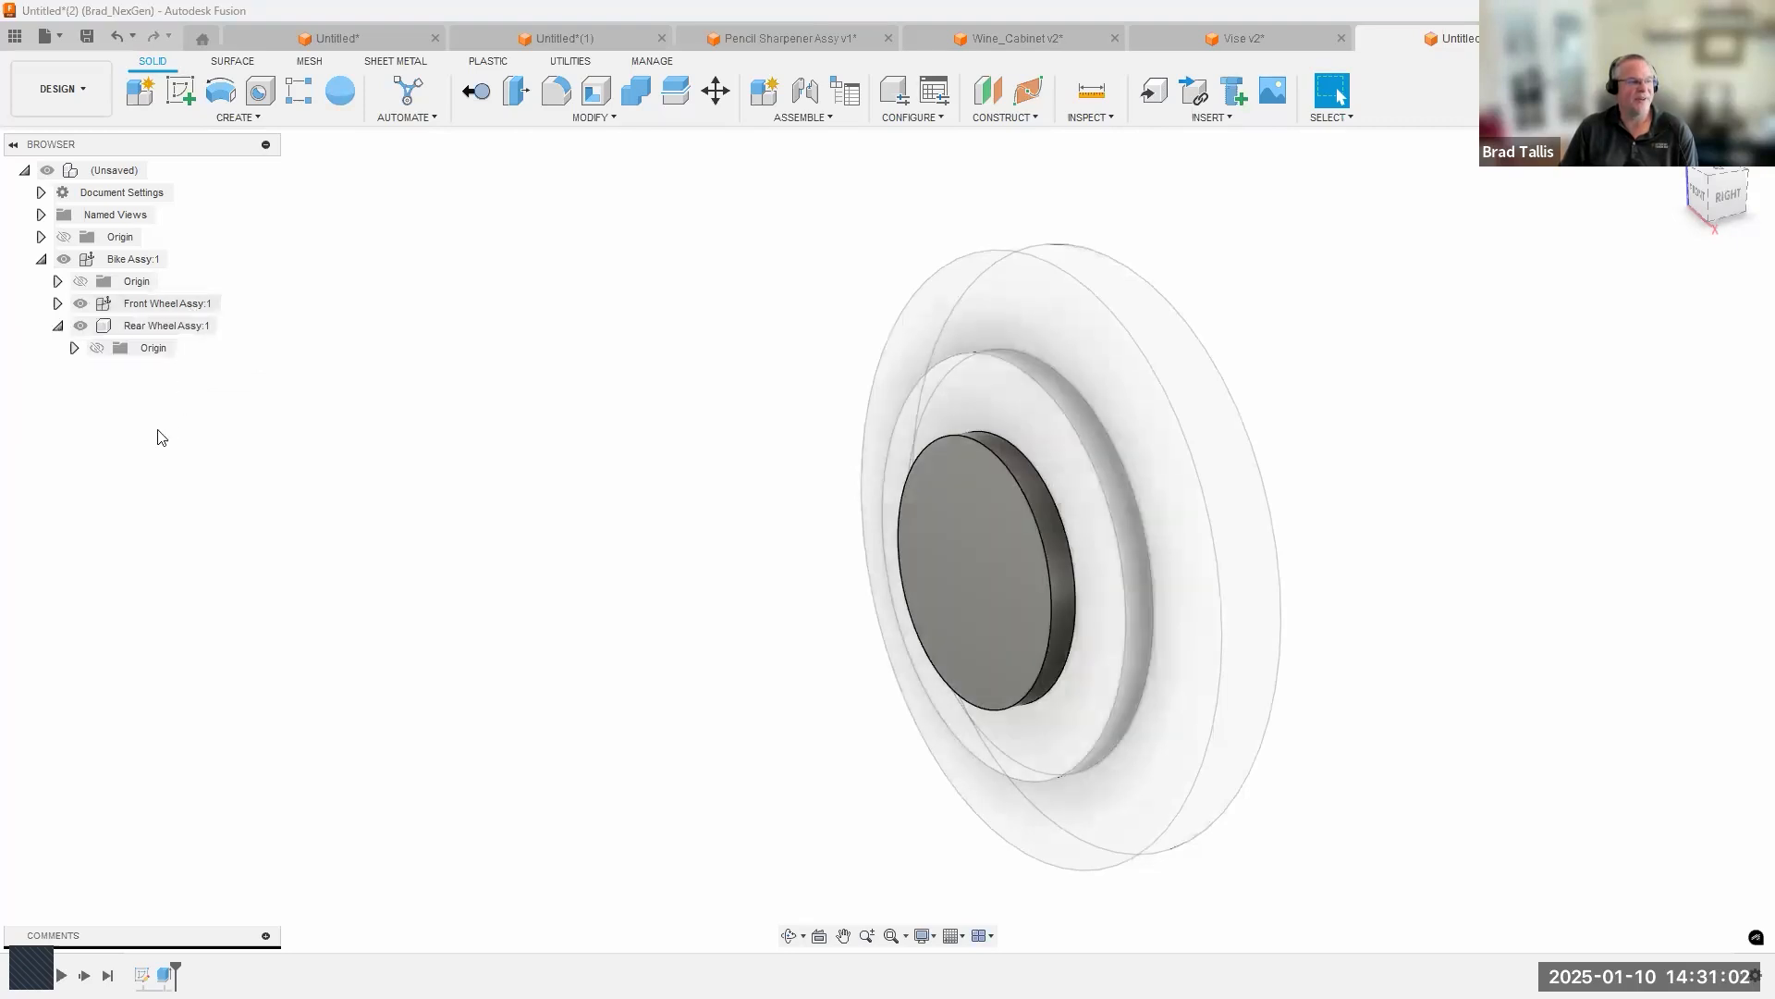
pyautogui.click(57, 303)
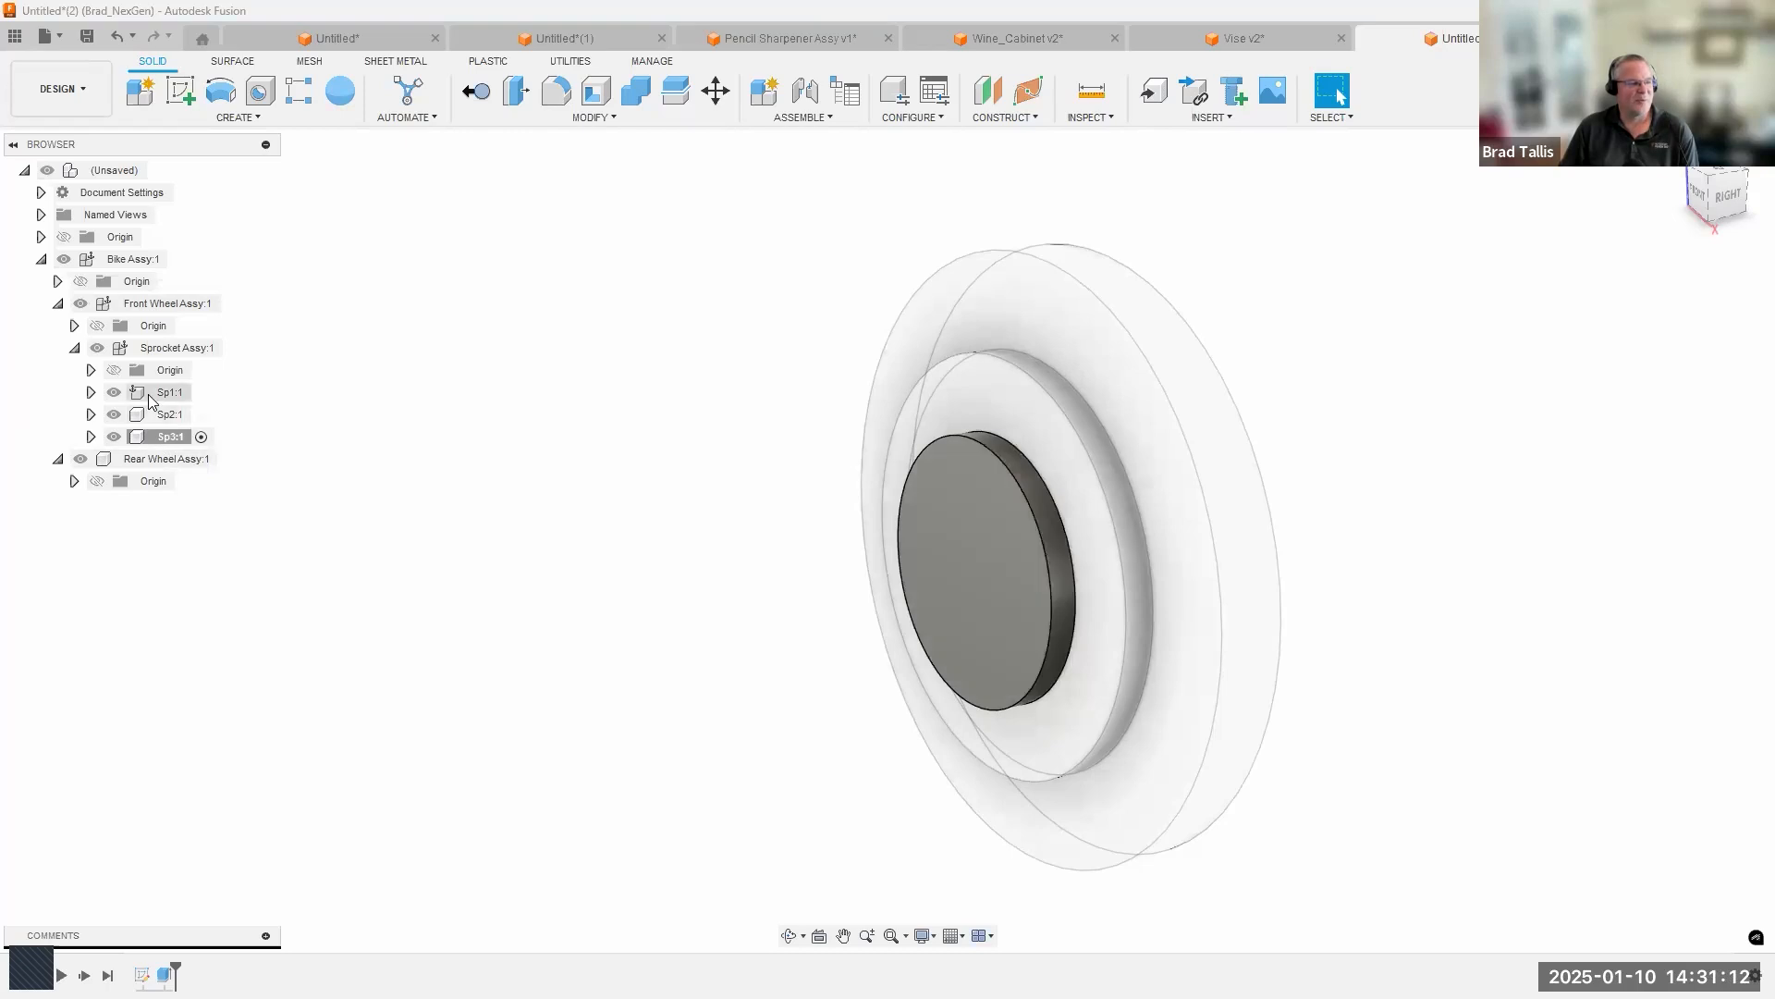
# Move Sp1 directly under Rear Wheel Assy, and restore the original hierarchy with Sprocket Assy holding Sp1 inside Rear Wheel Assy.
pyautogui.moveTo(222, 428); pyautogui.dragTo(190, 468)
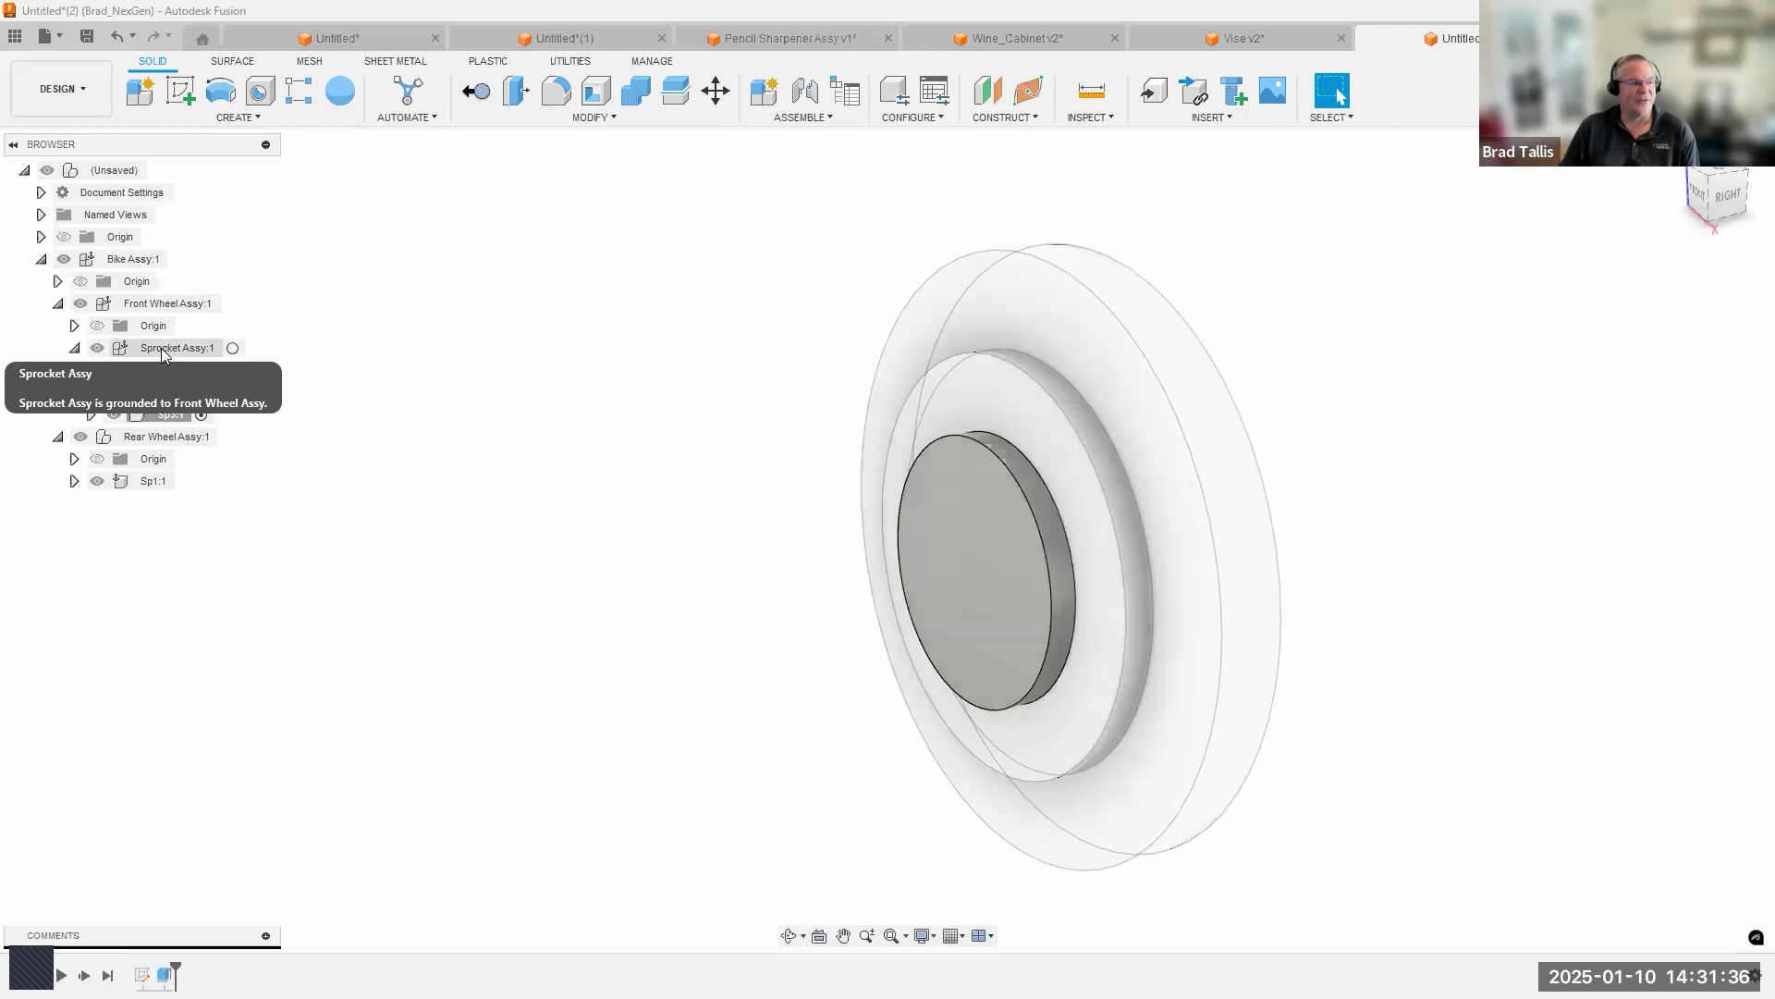
pyautogui.moveTo(248, 435); pyautogui.dragTo(182, 393)
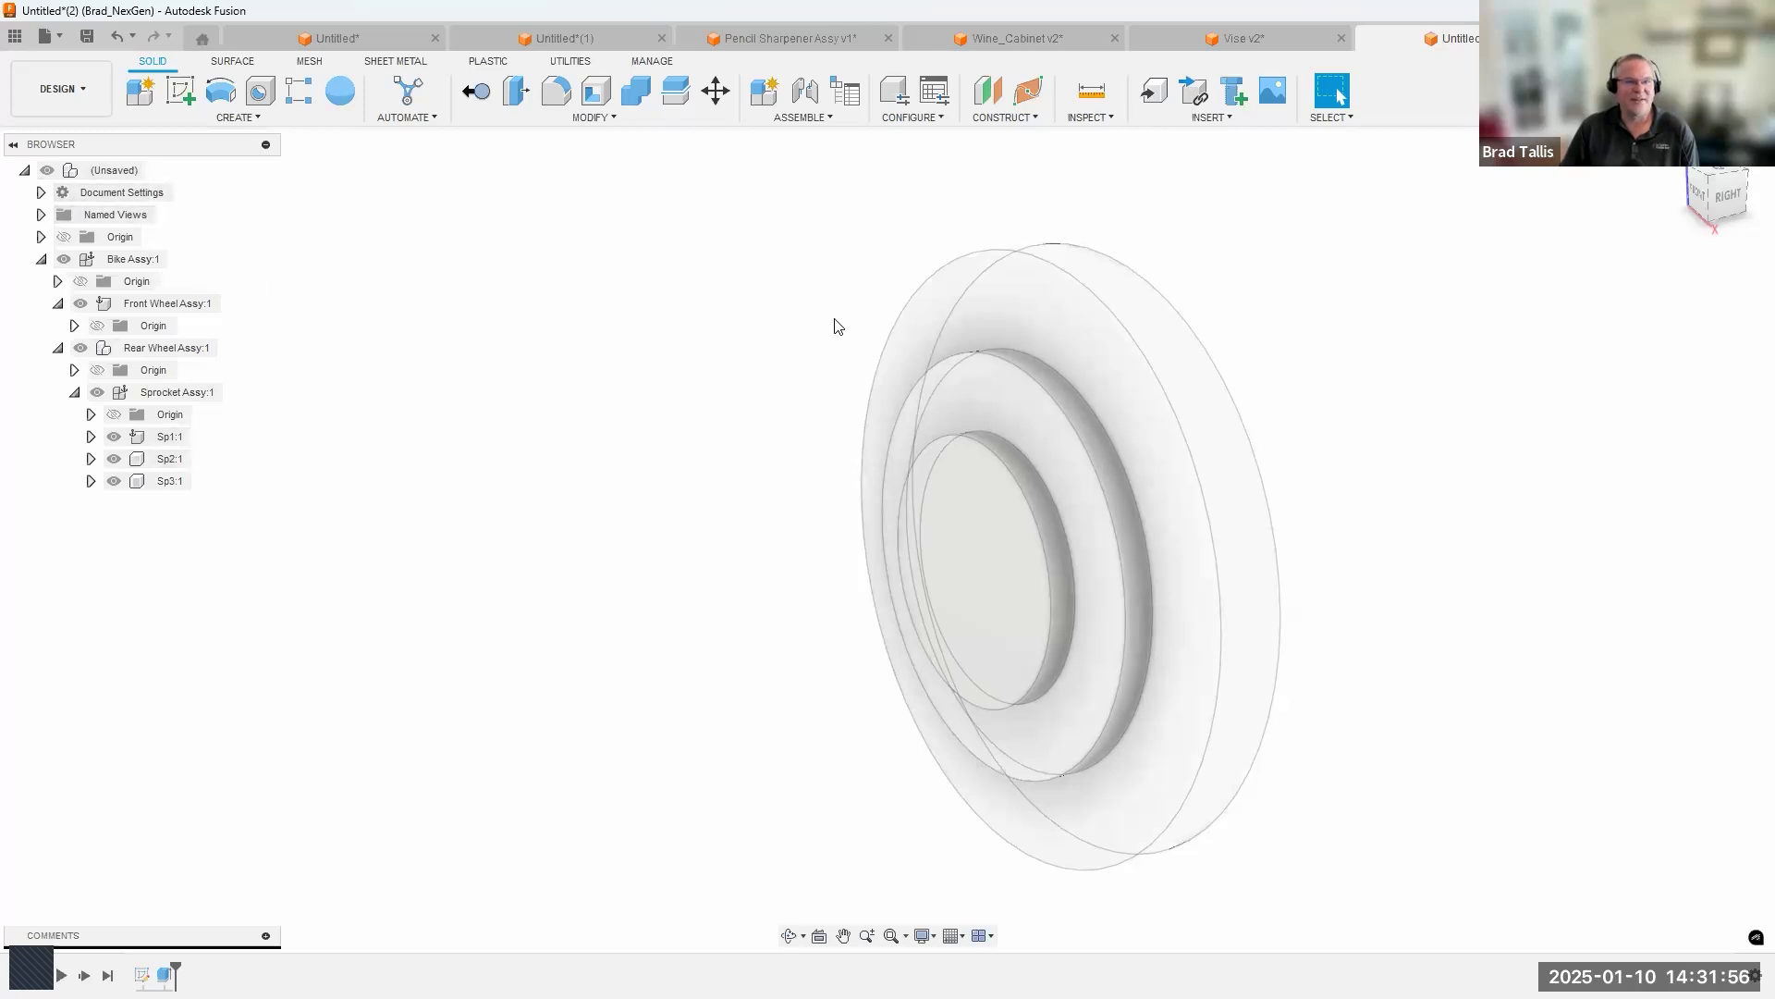
# Start a new design and create an active internal standard component named Bike Assy.
pyautogui.hotkey('ctrl', 'n')
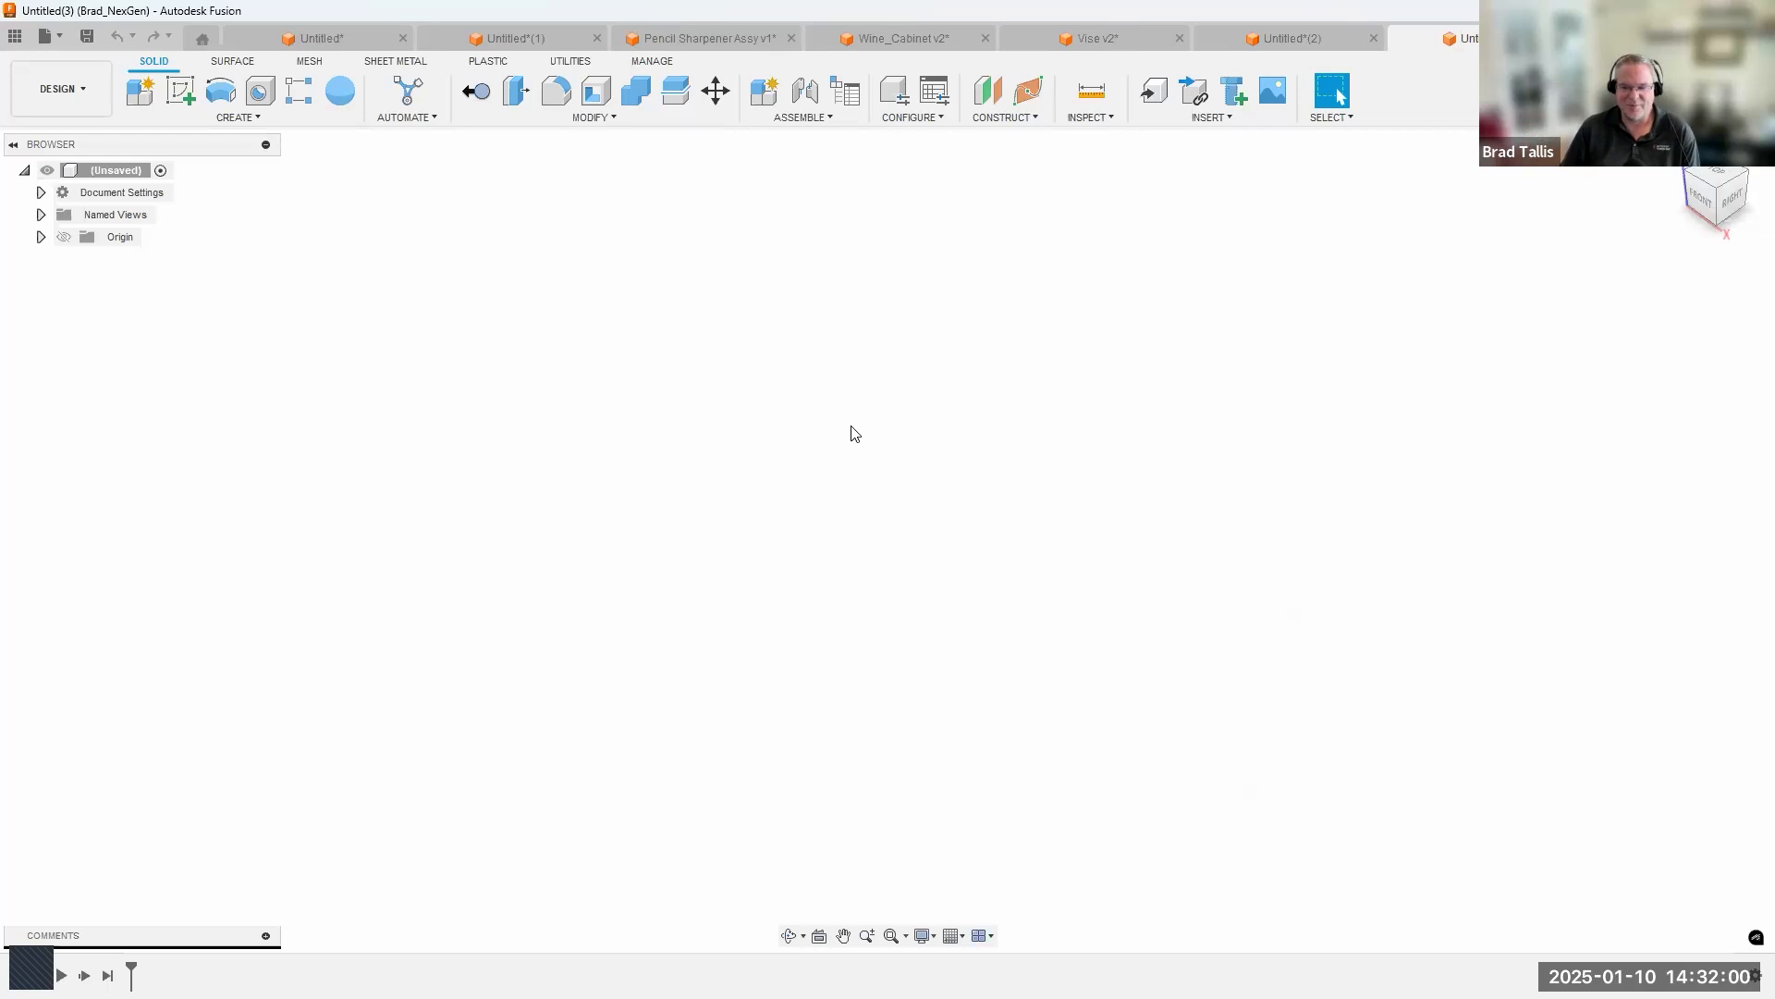
pyautogui.click(140, 89)
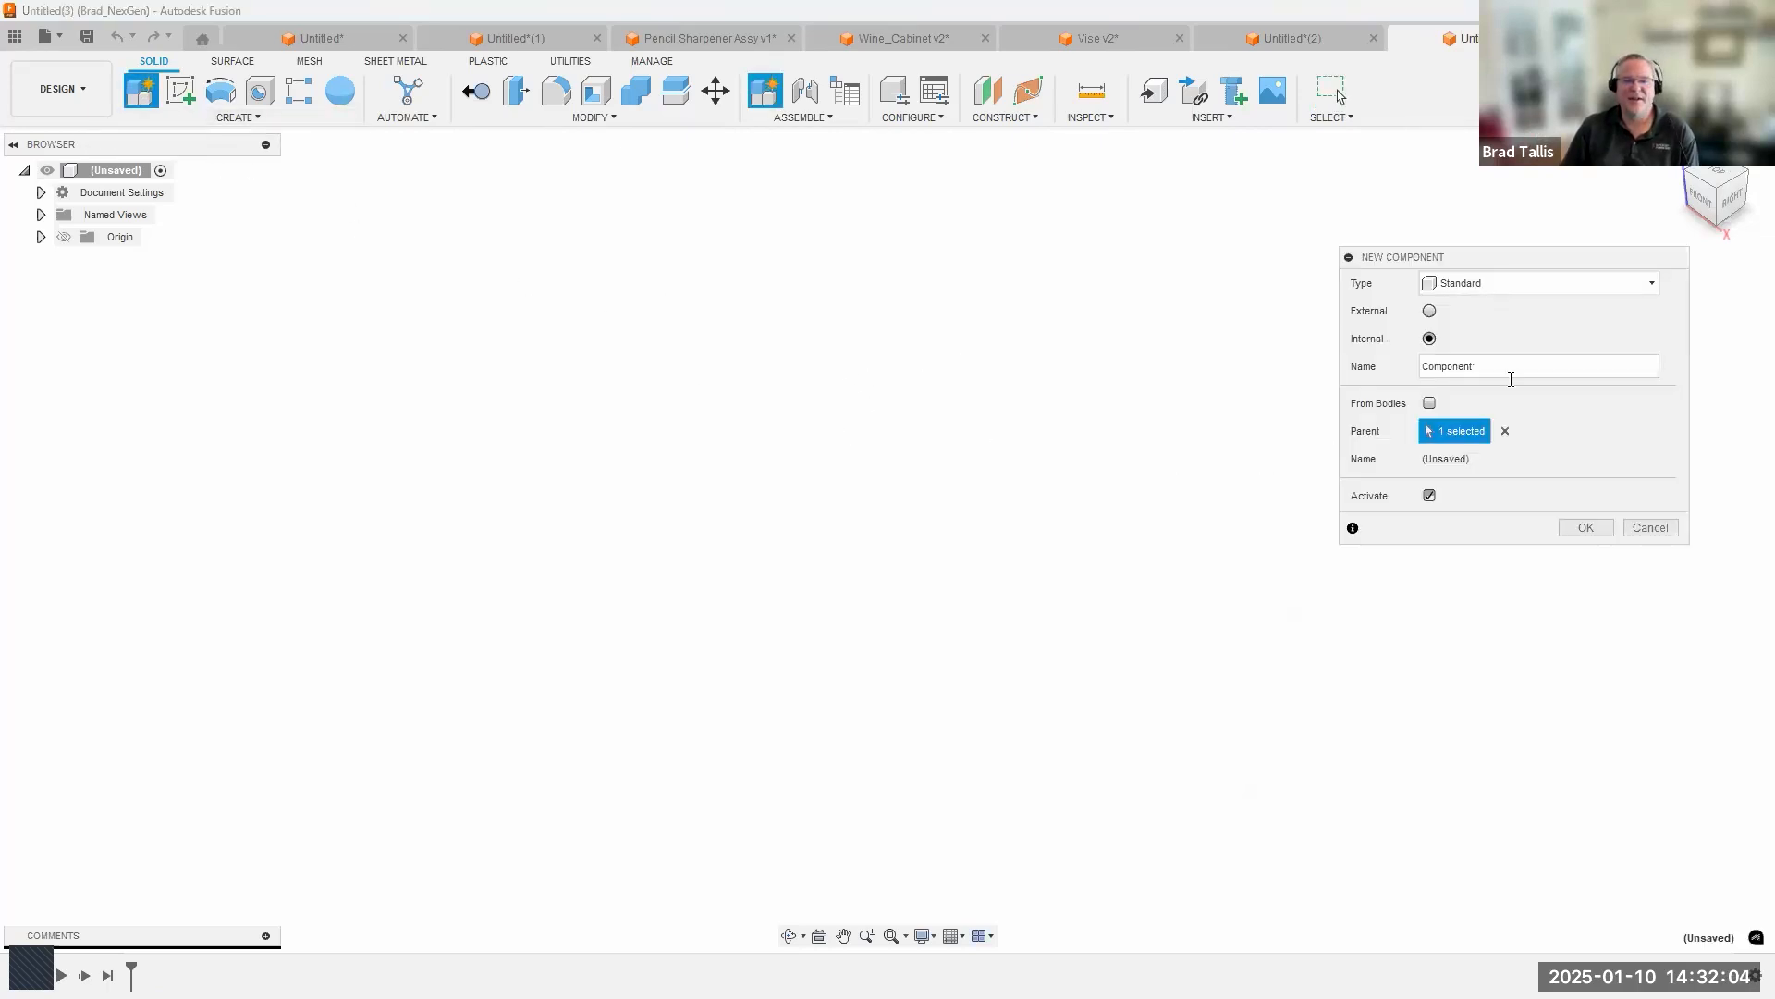
pyautogui.doubleClick(1409, 360)
pyautogui.write('Bik')
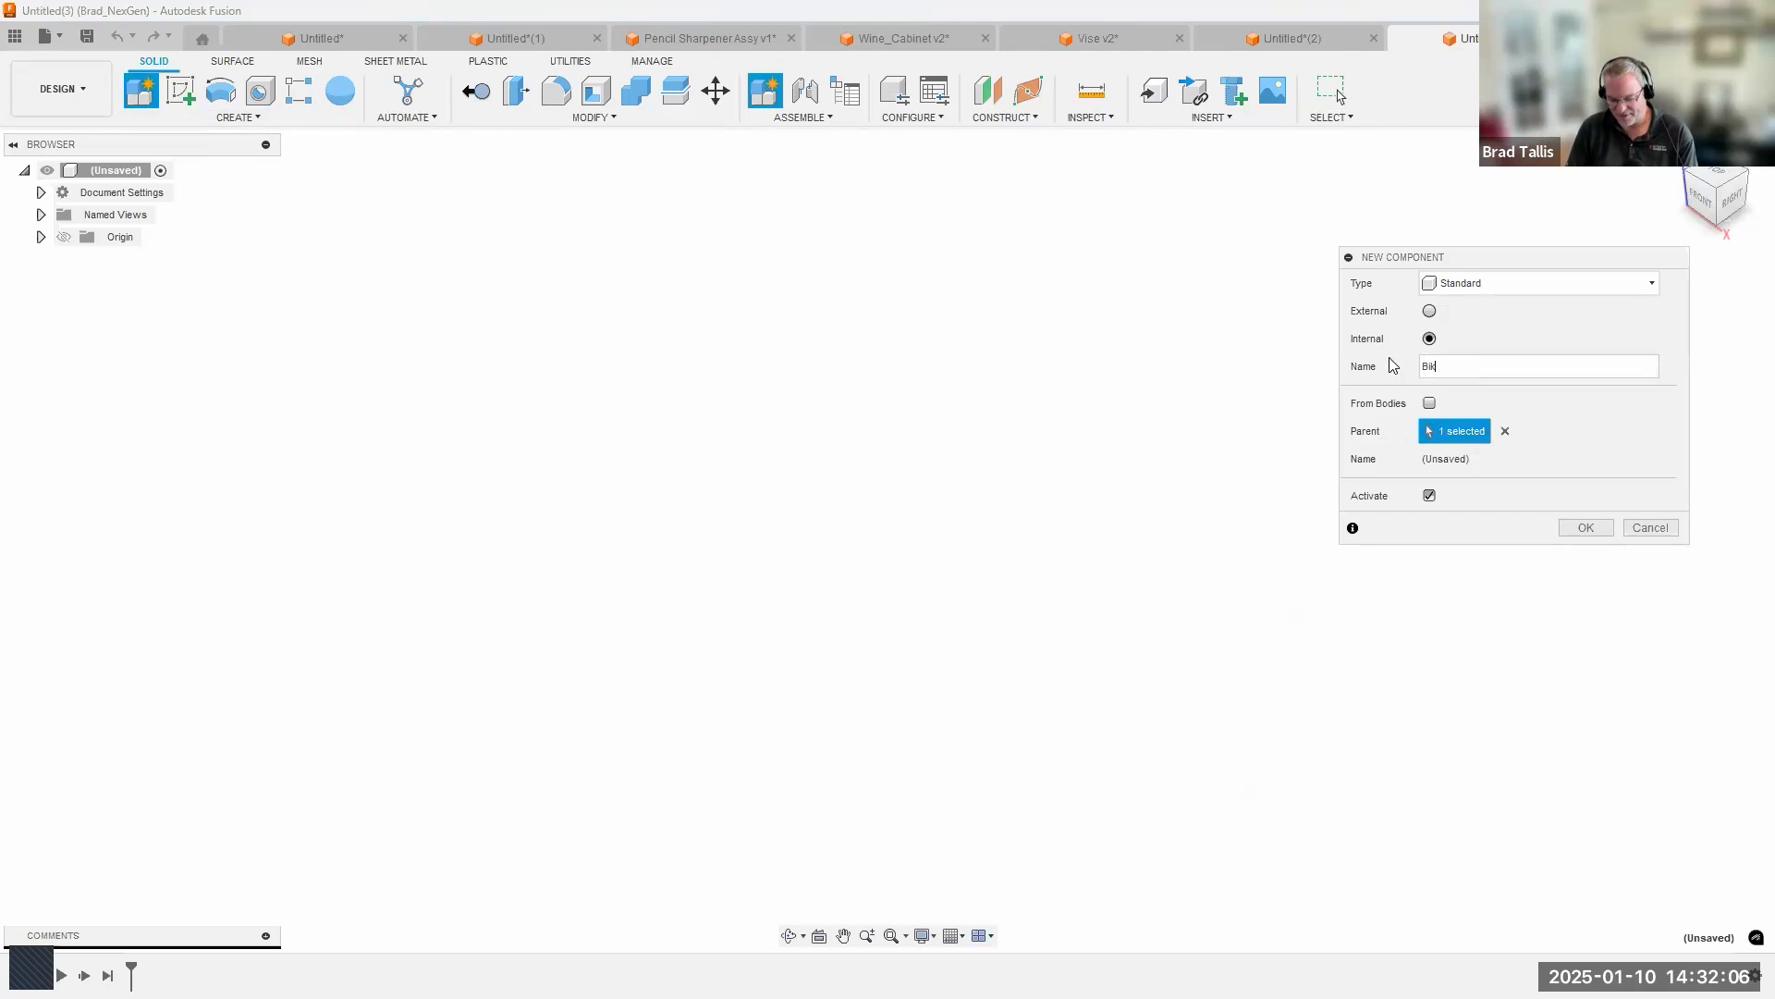
pyautogui.write('e Assy')
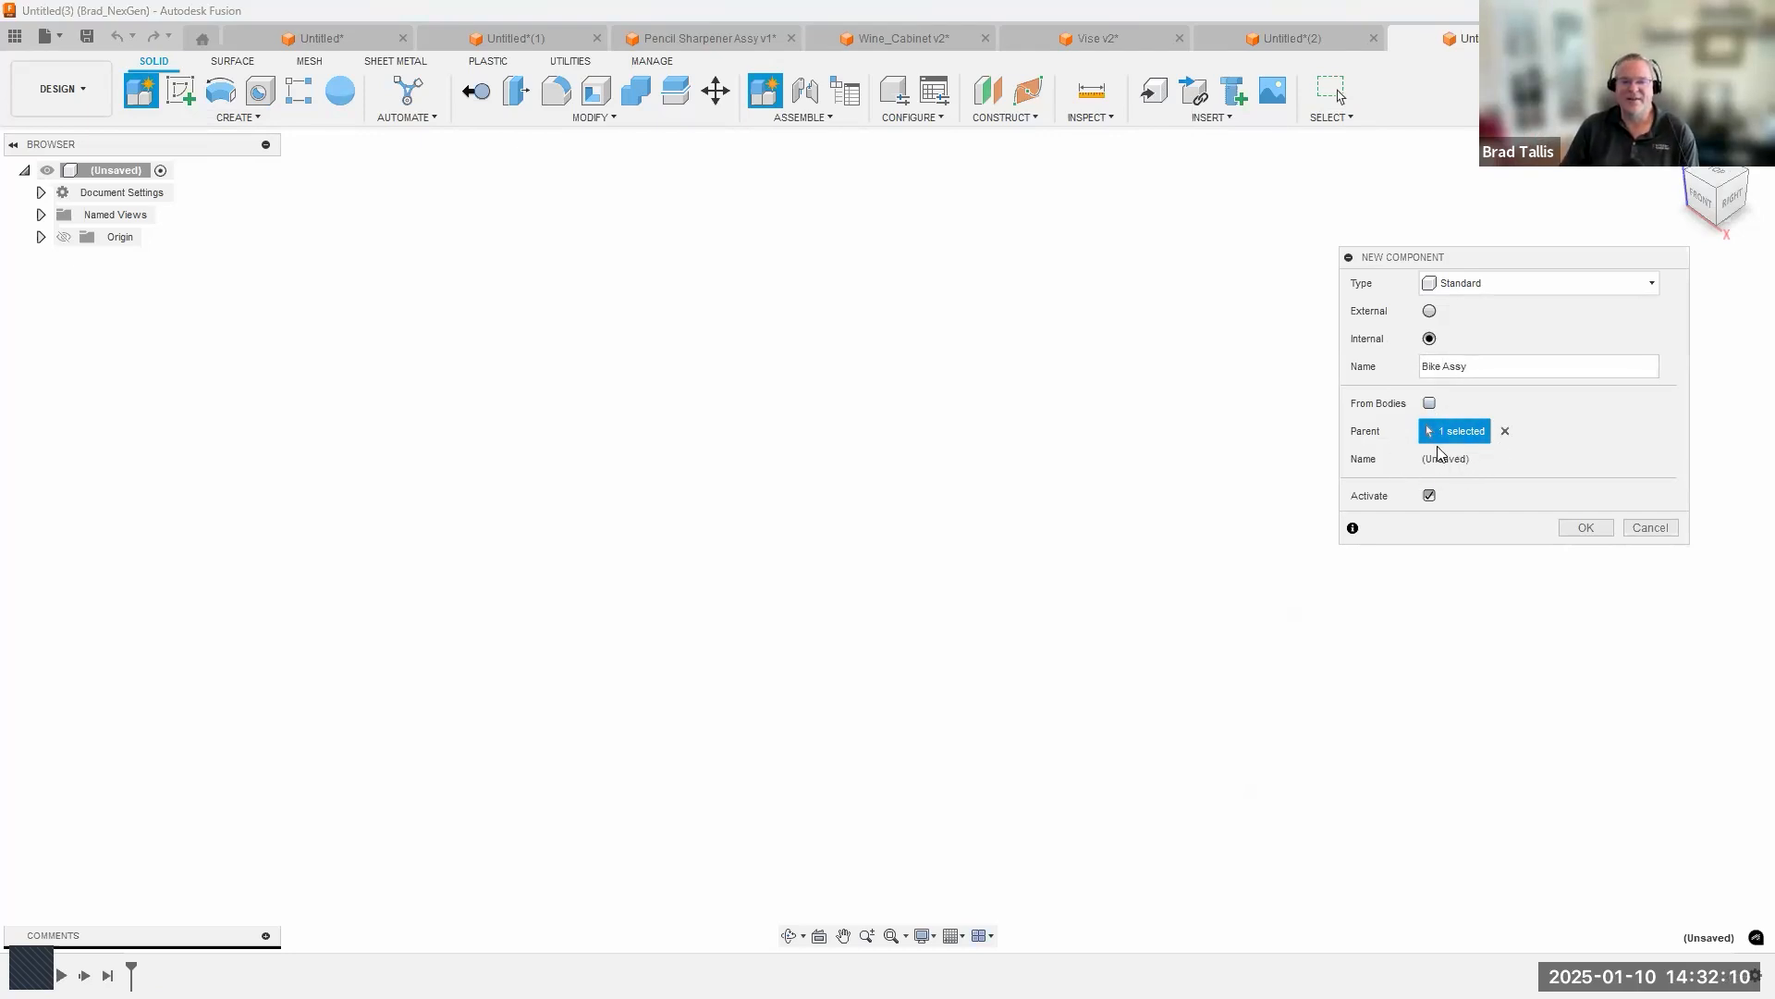
pyautogui.click(1582, 527)
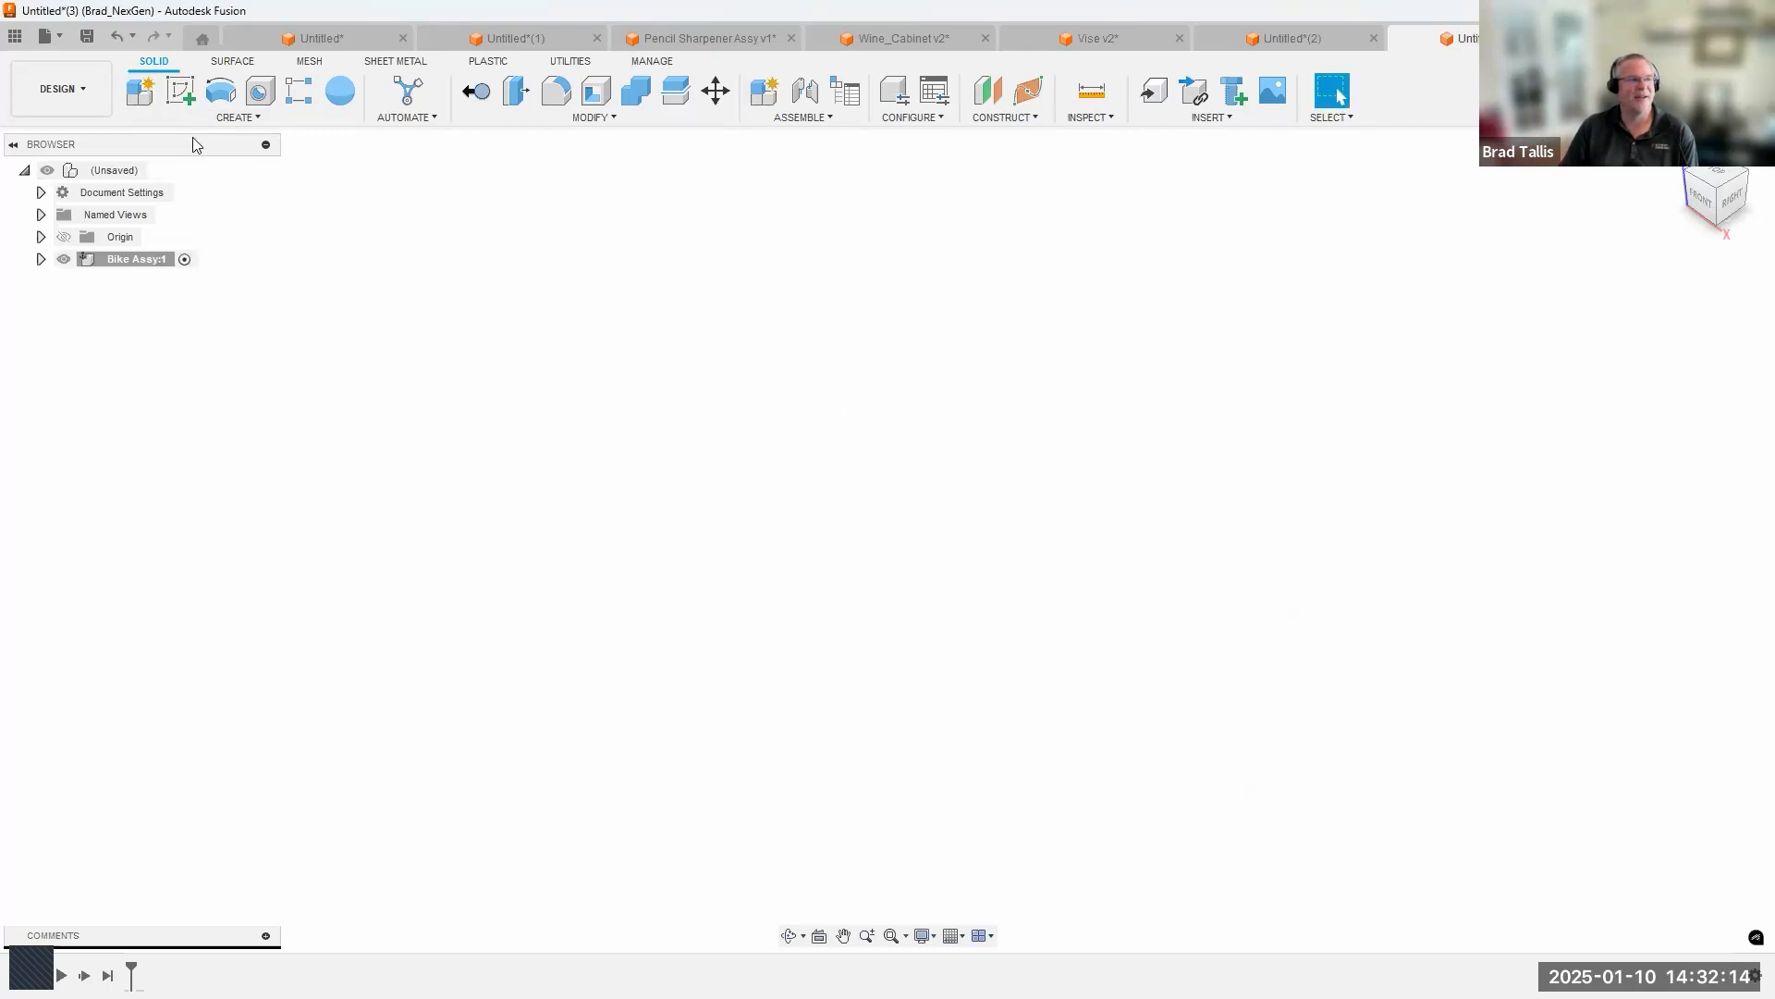
# Create an internal standard component named Front Wheel Assy inside Bike Assy and keep it active.
pyautogui.click(140, 91)
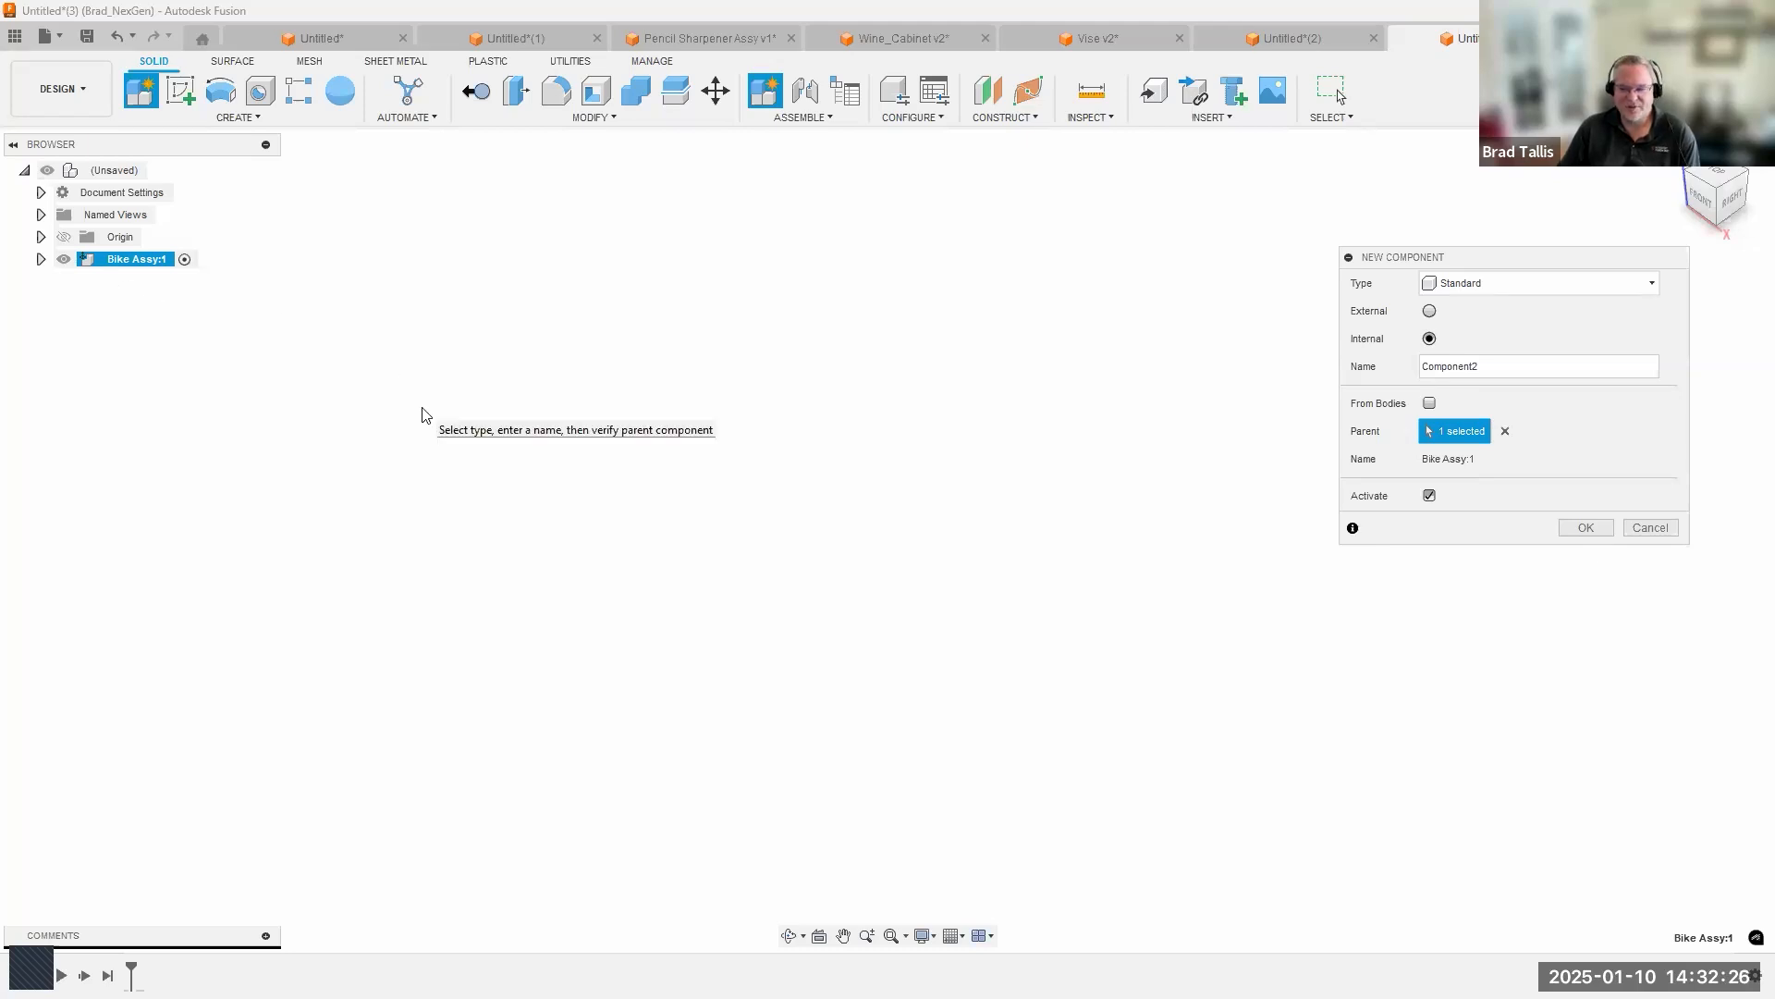
pyautogui.hotkey('ctrl', 'a')
pyautogui.write('F')
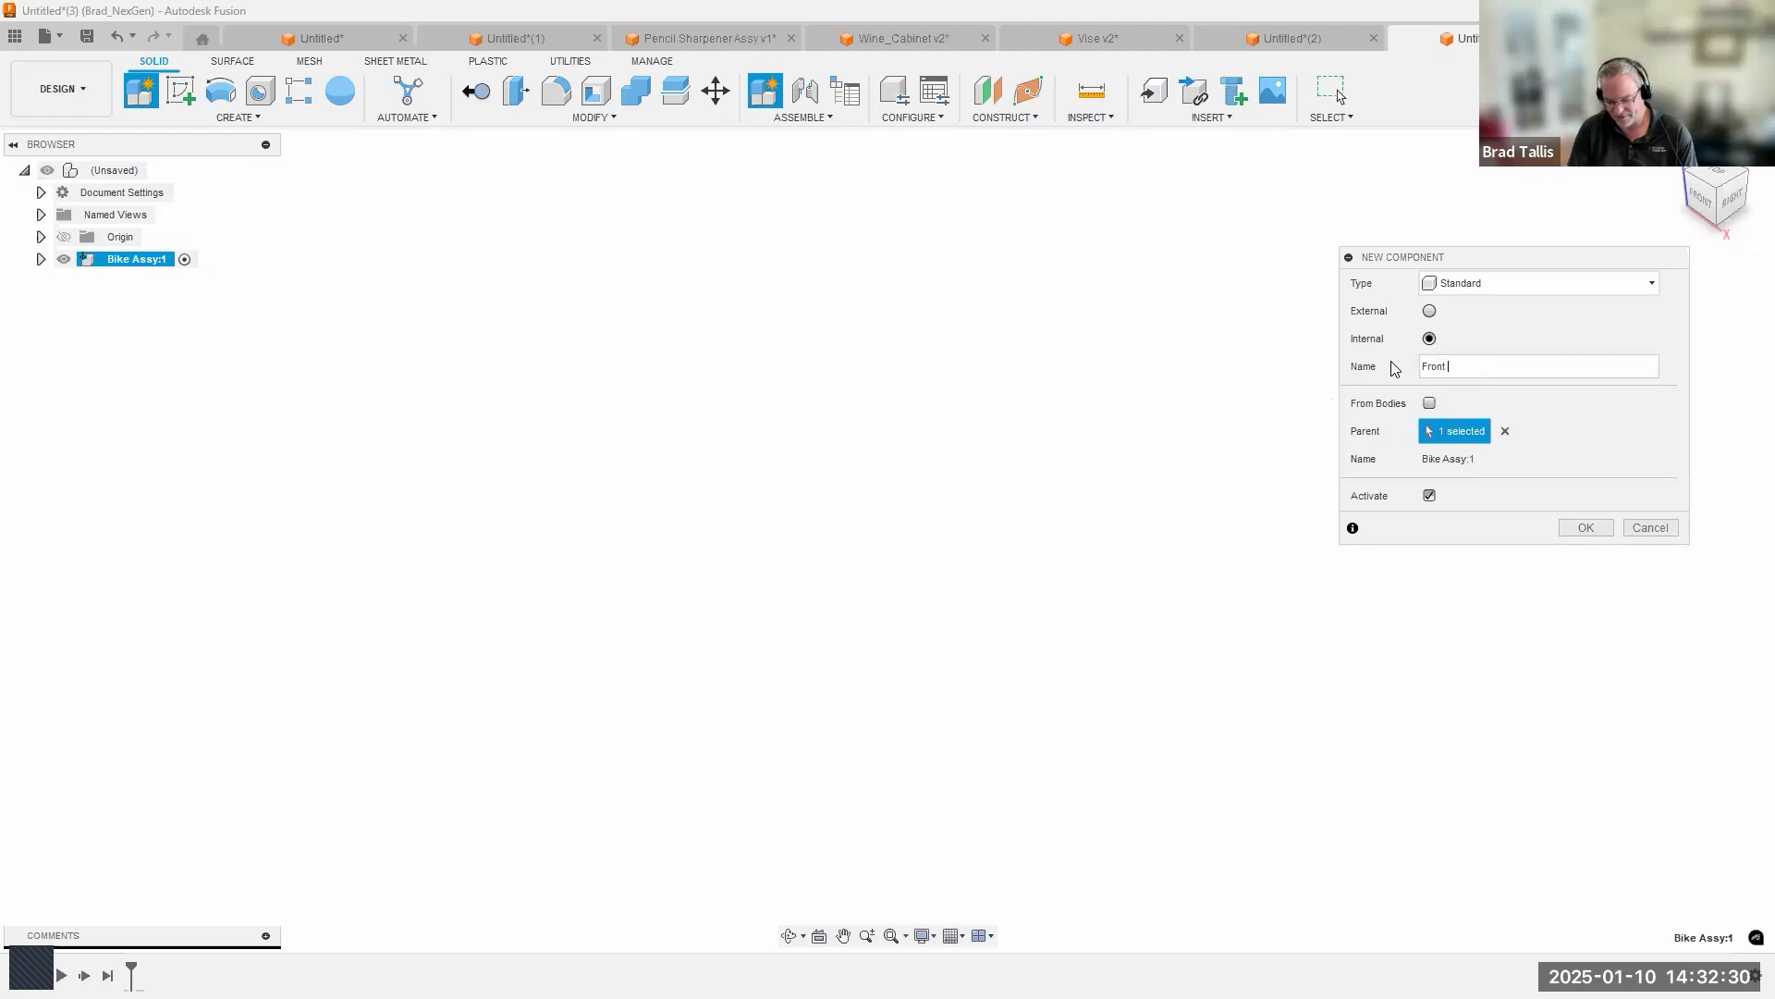
pyautogui.write('ront Wheel Assy')
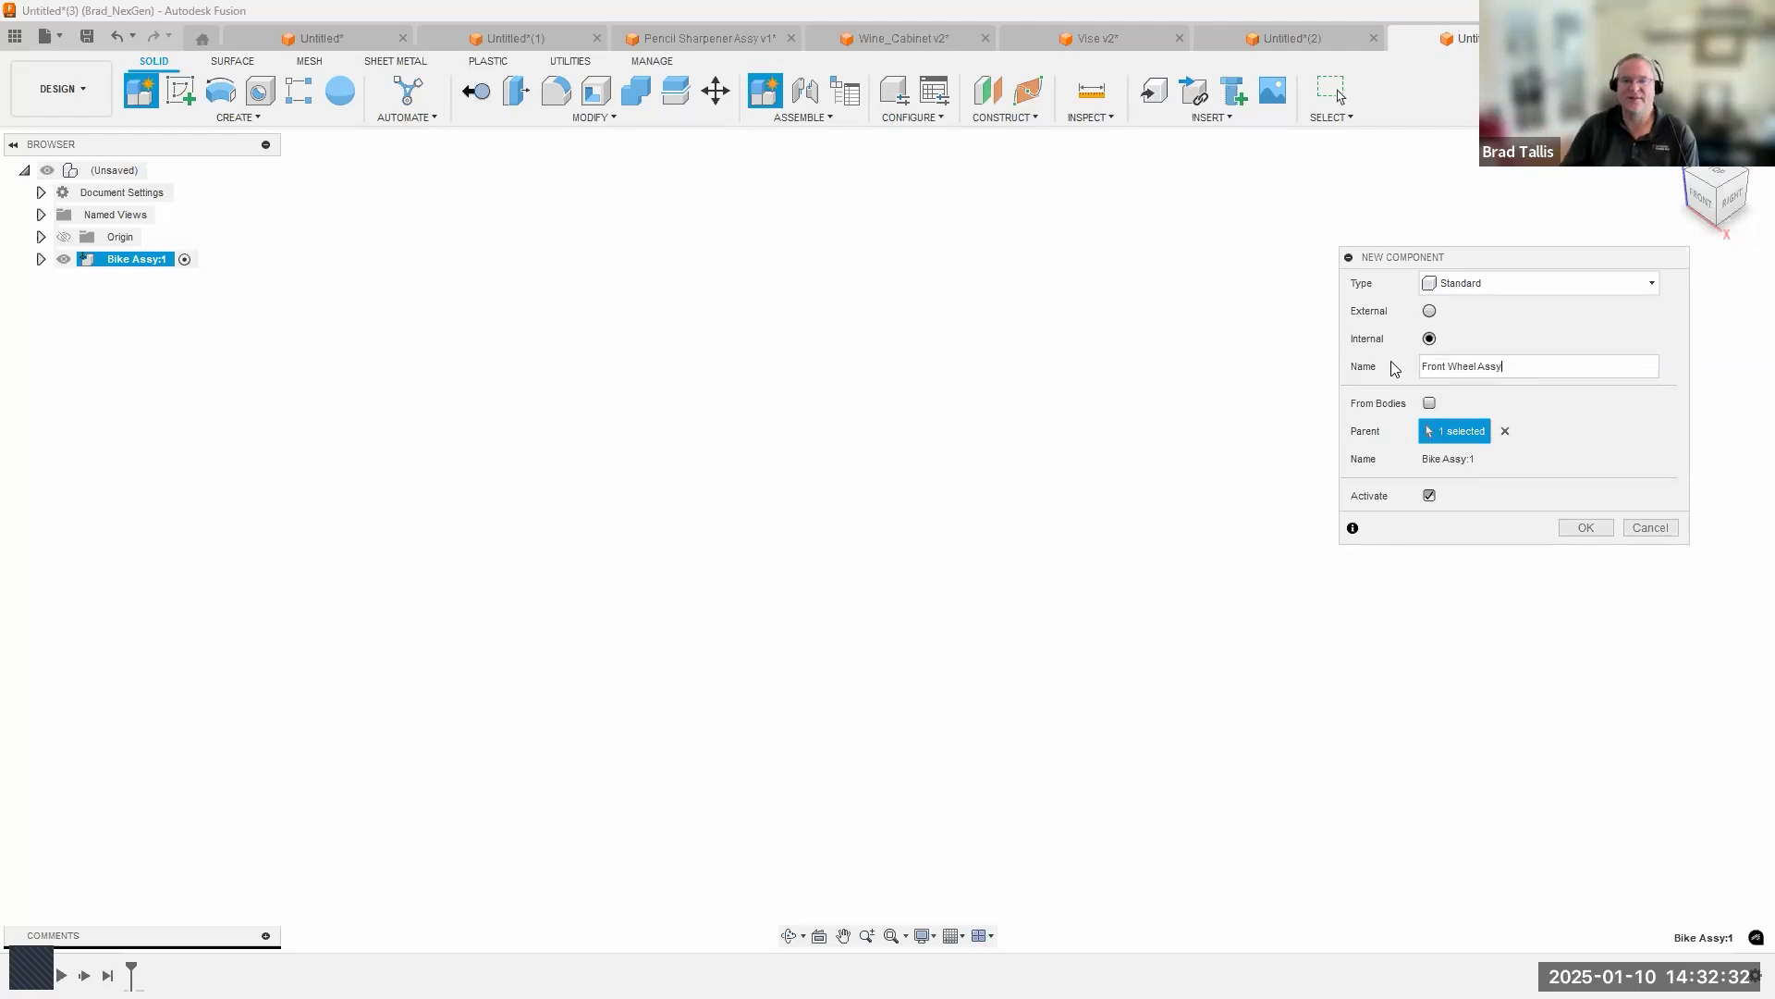
pyautogui.click(1587, 527)
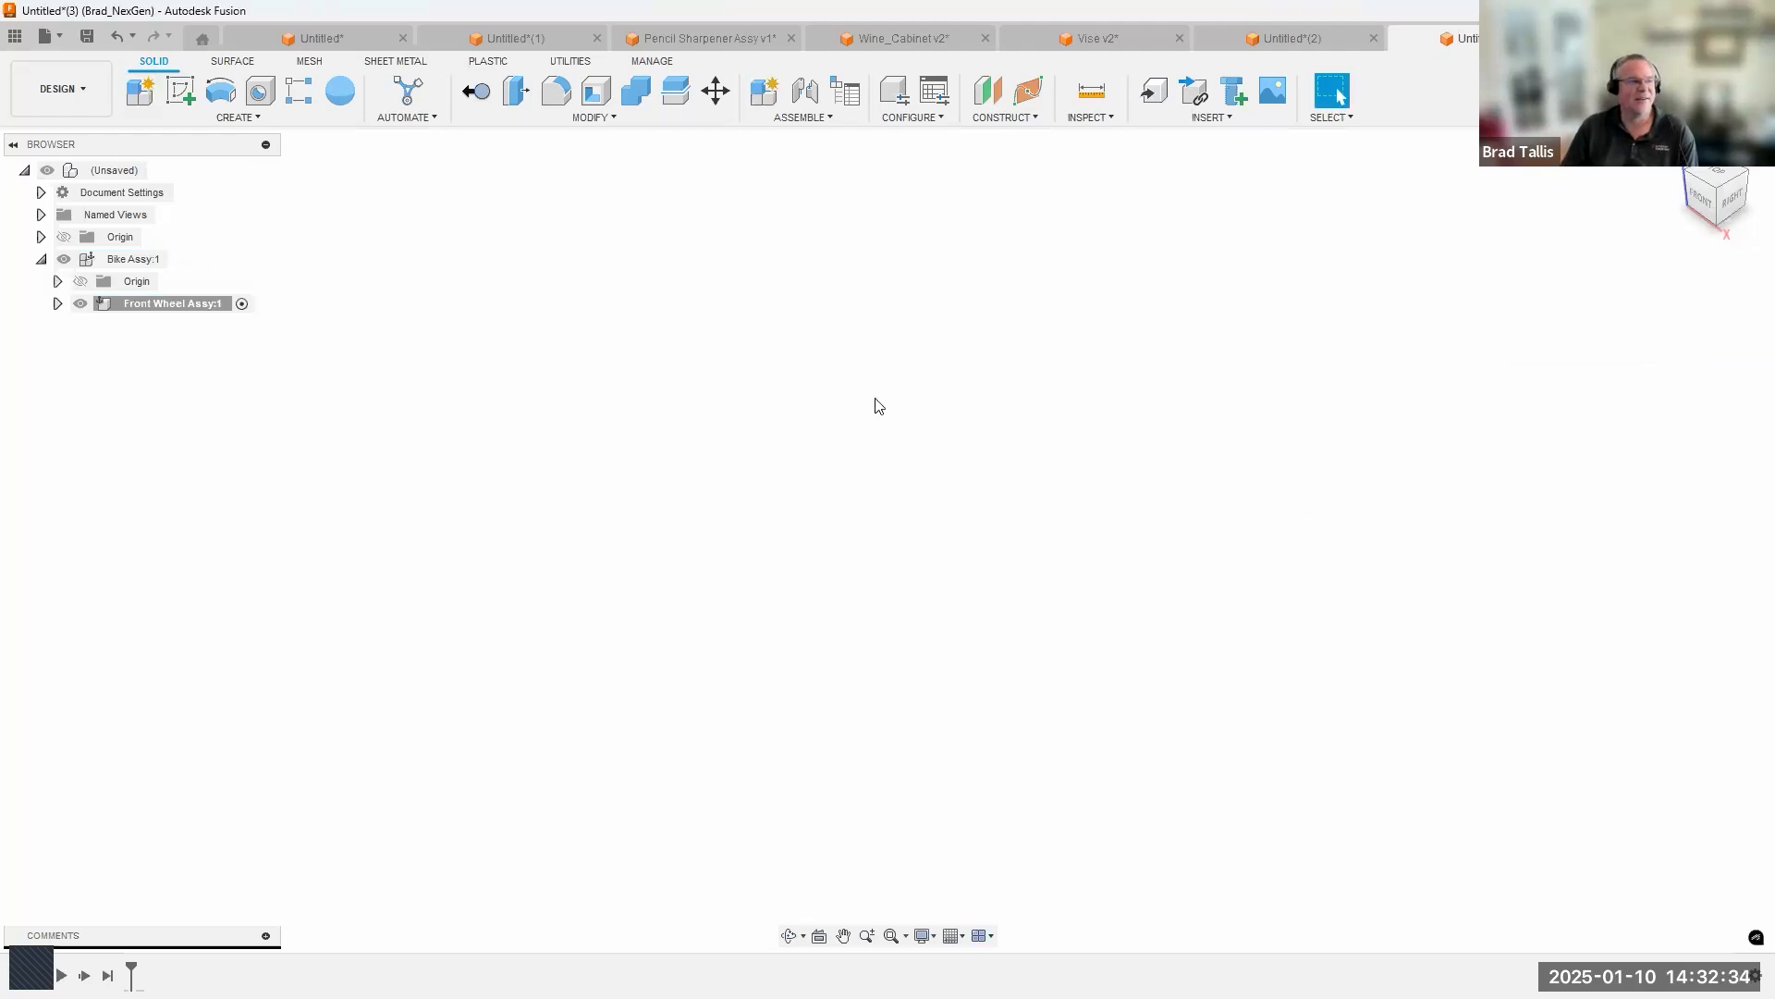
# Try adding an internal standard component named Rear Wheel Assy inside Front Wheel Assy, and undo the addition.
pyautogui.click(146, 99)
pyautogui.hotkey('ctrl', 'a')
pyautogui.write('Rear Wheel Assy')
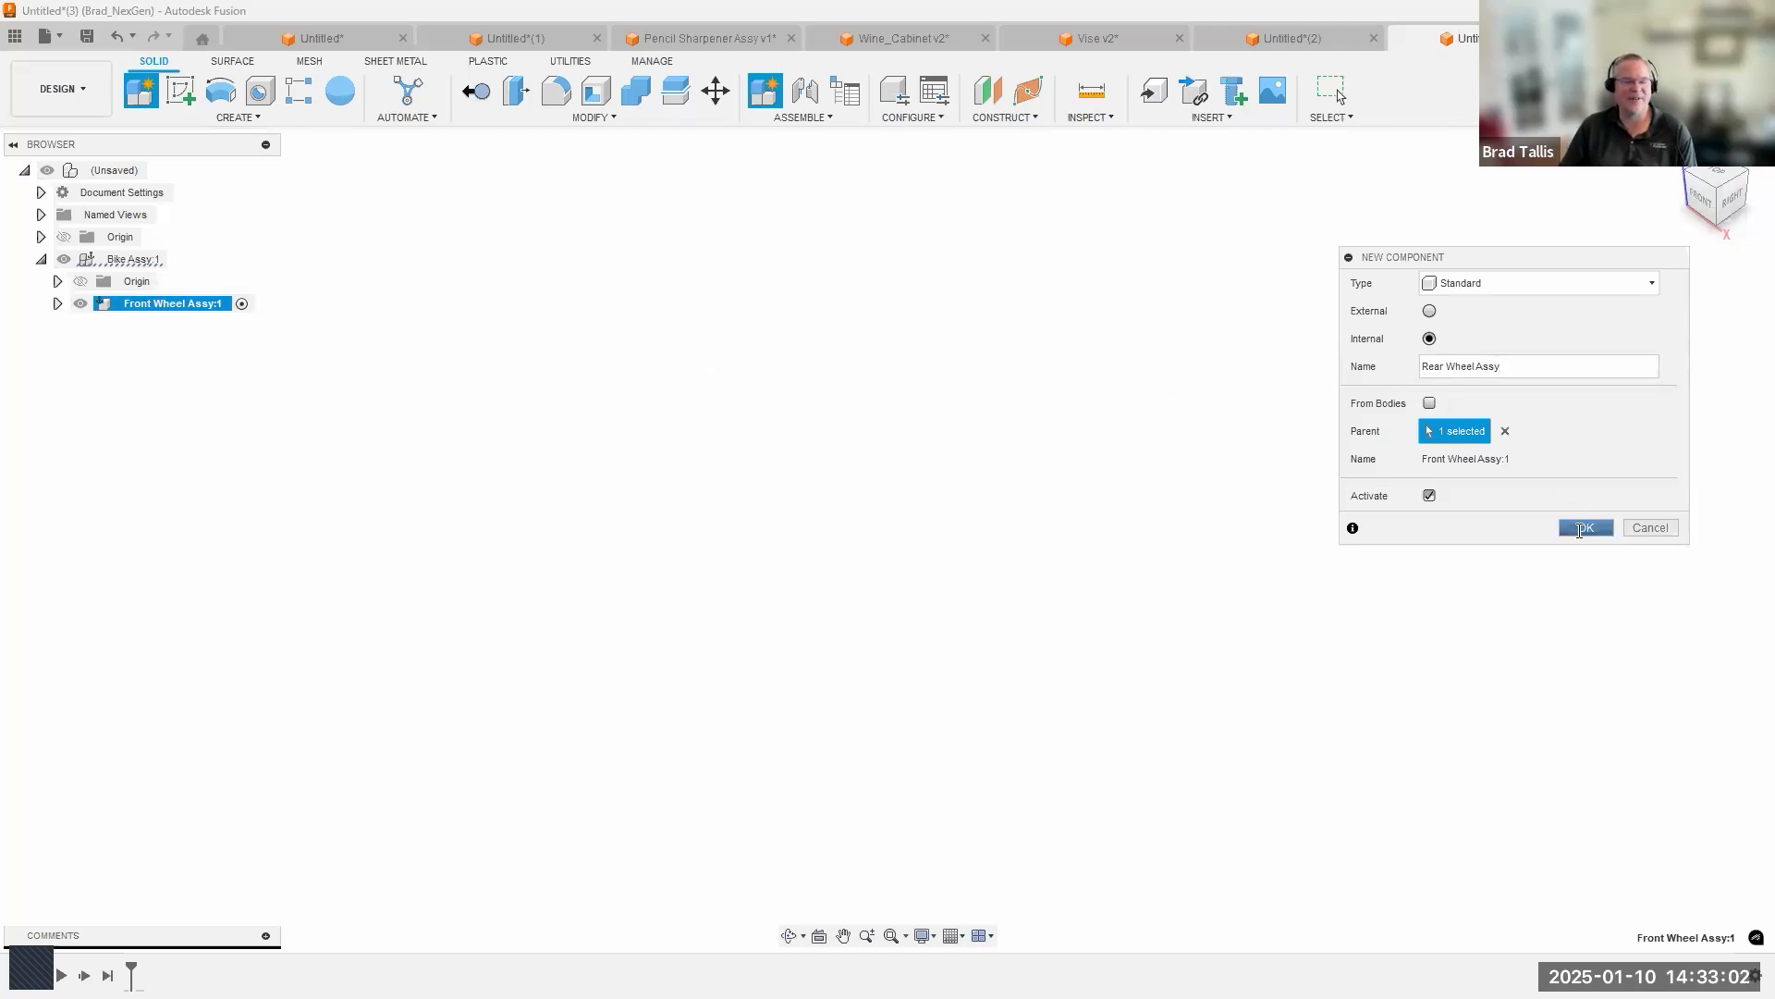
pyautogui.click(1581, 528)
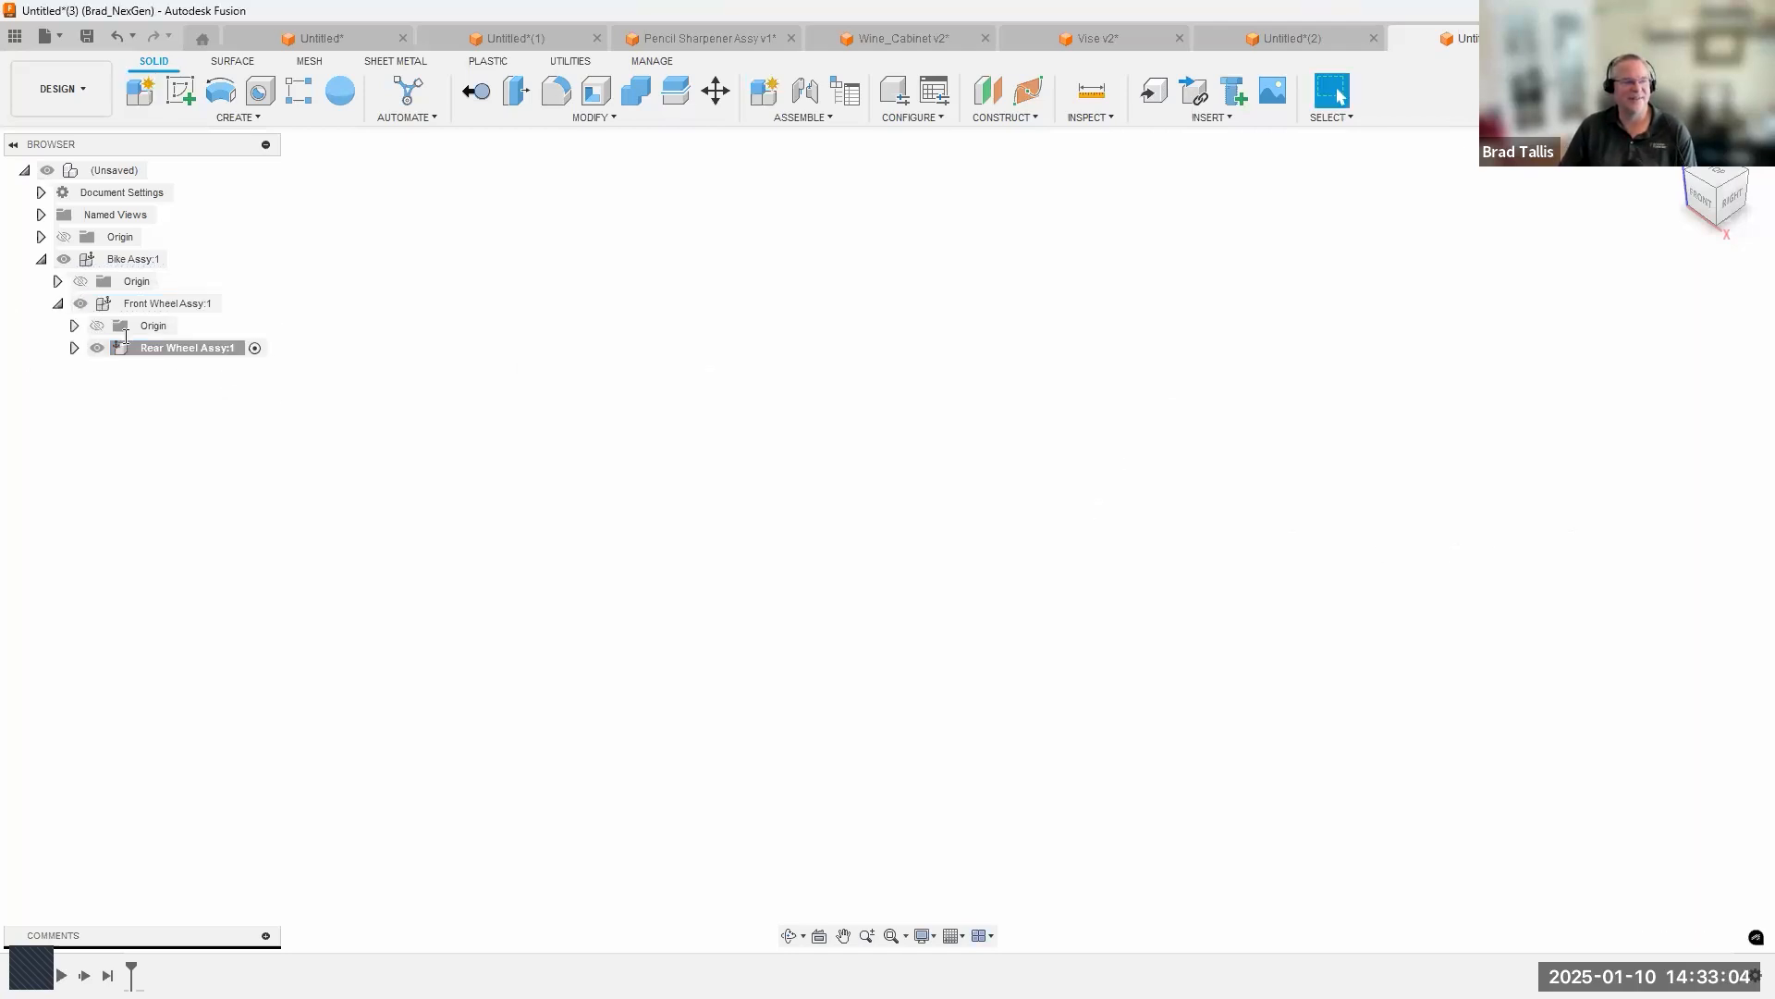
pyautogui.click(119, 37)
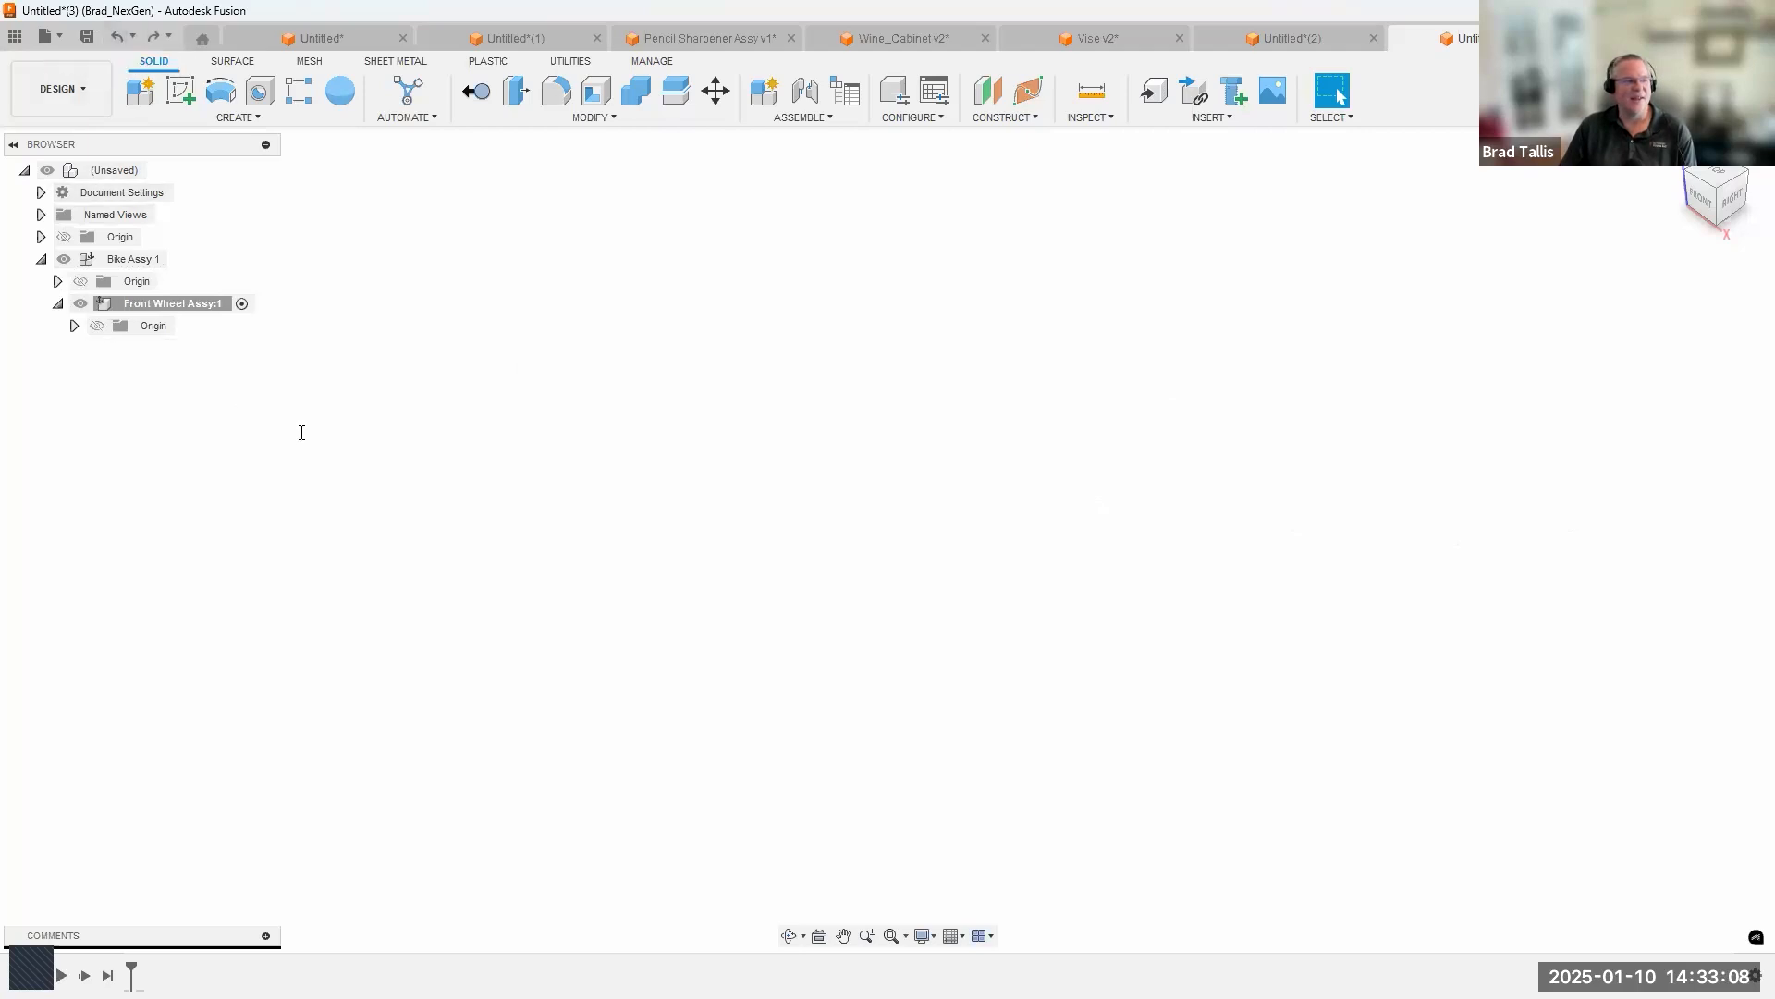
# Create an internal standard component named Rear Wheel Assy, with Bike Assy as its parent in place of Front Wheel Assy.
pyautogui.click(141, 90)
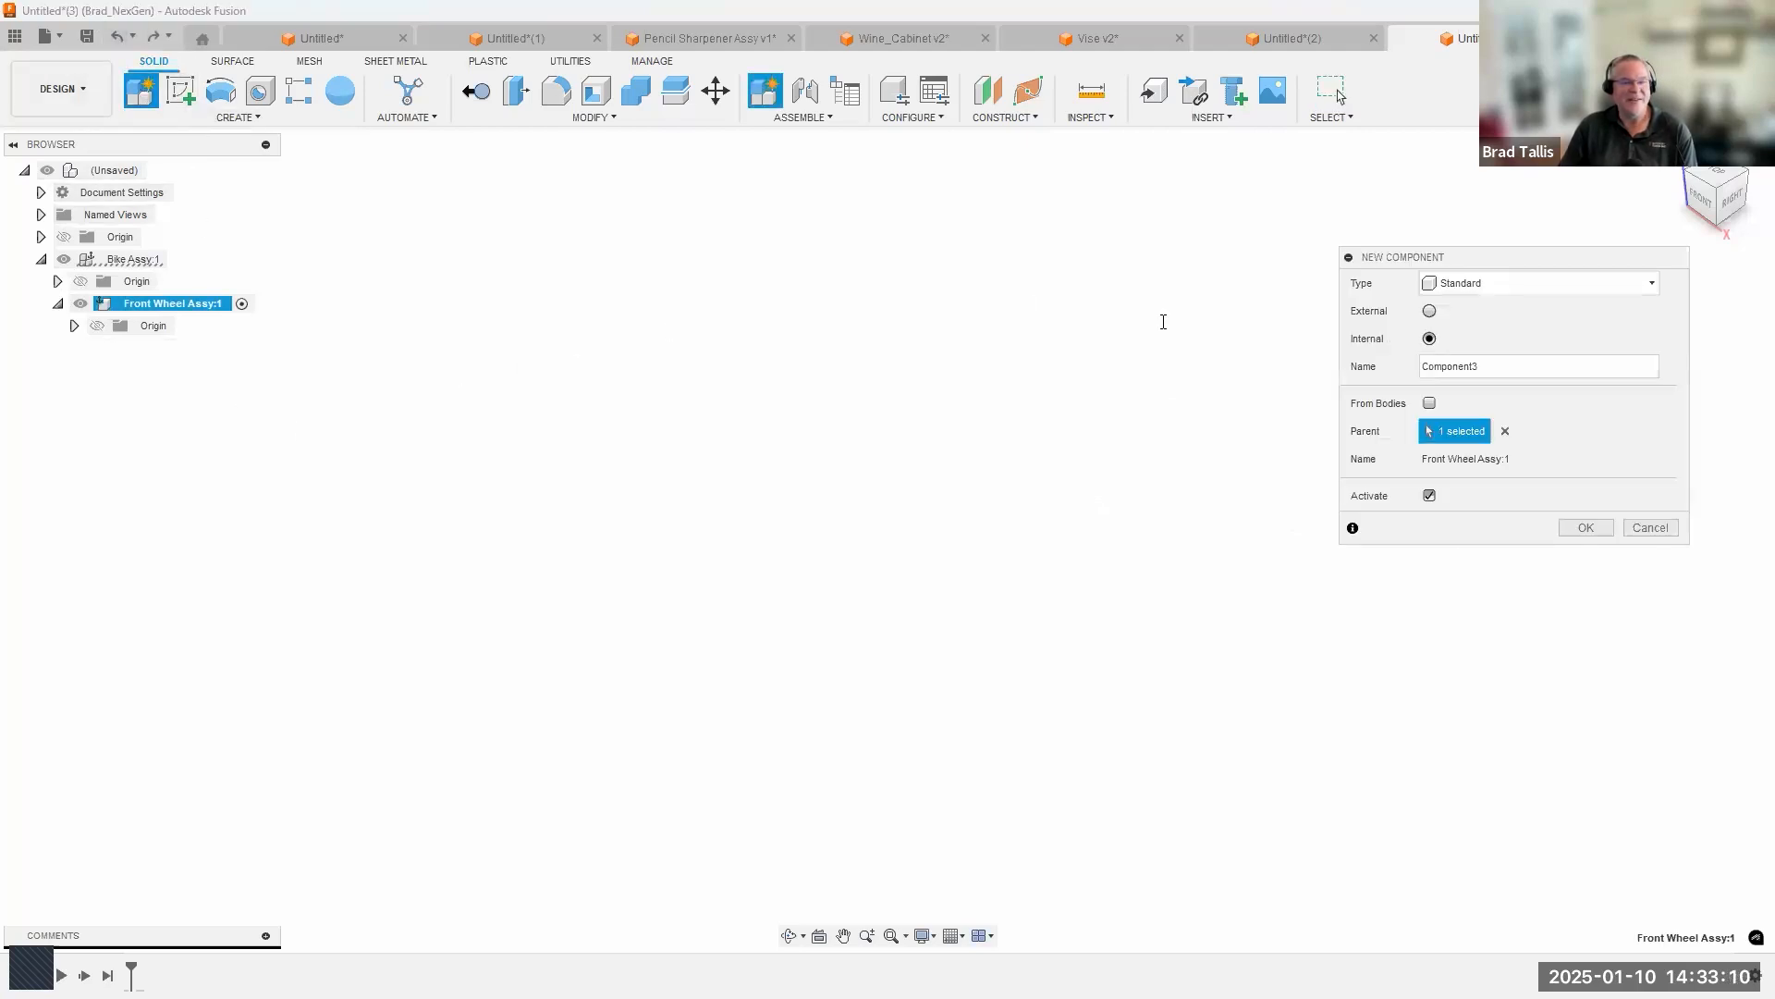
pyautogui.moveTo(1496, 365); pyautogui.dragTo(1361, 366)
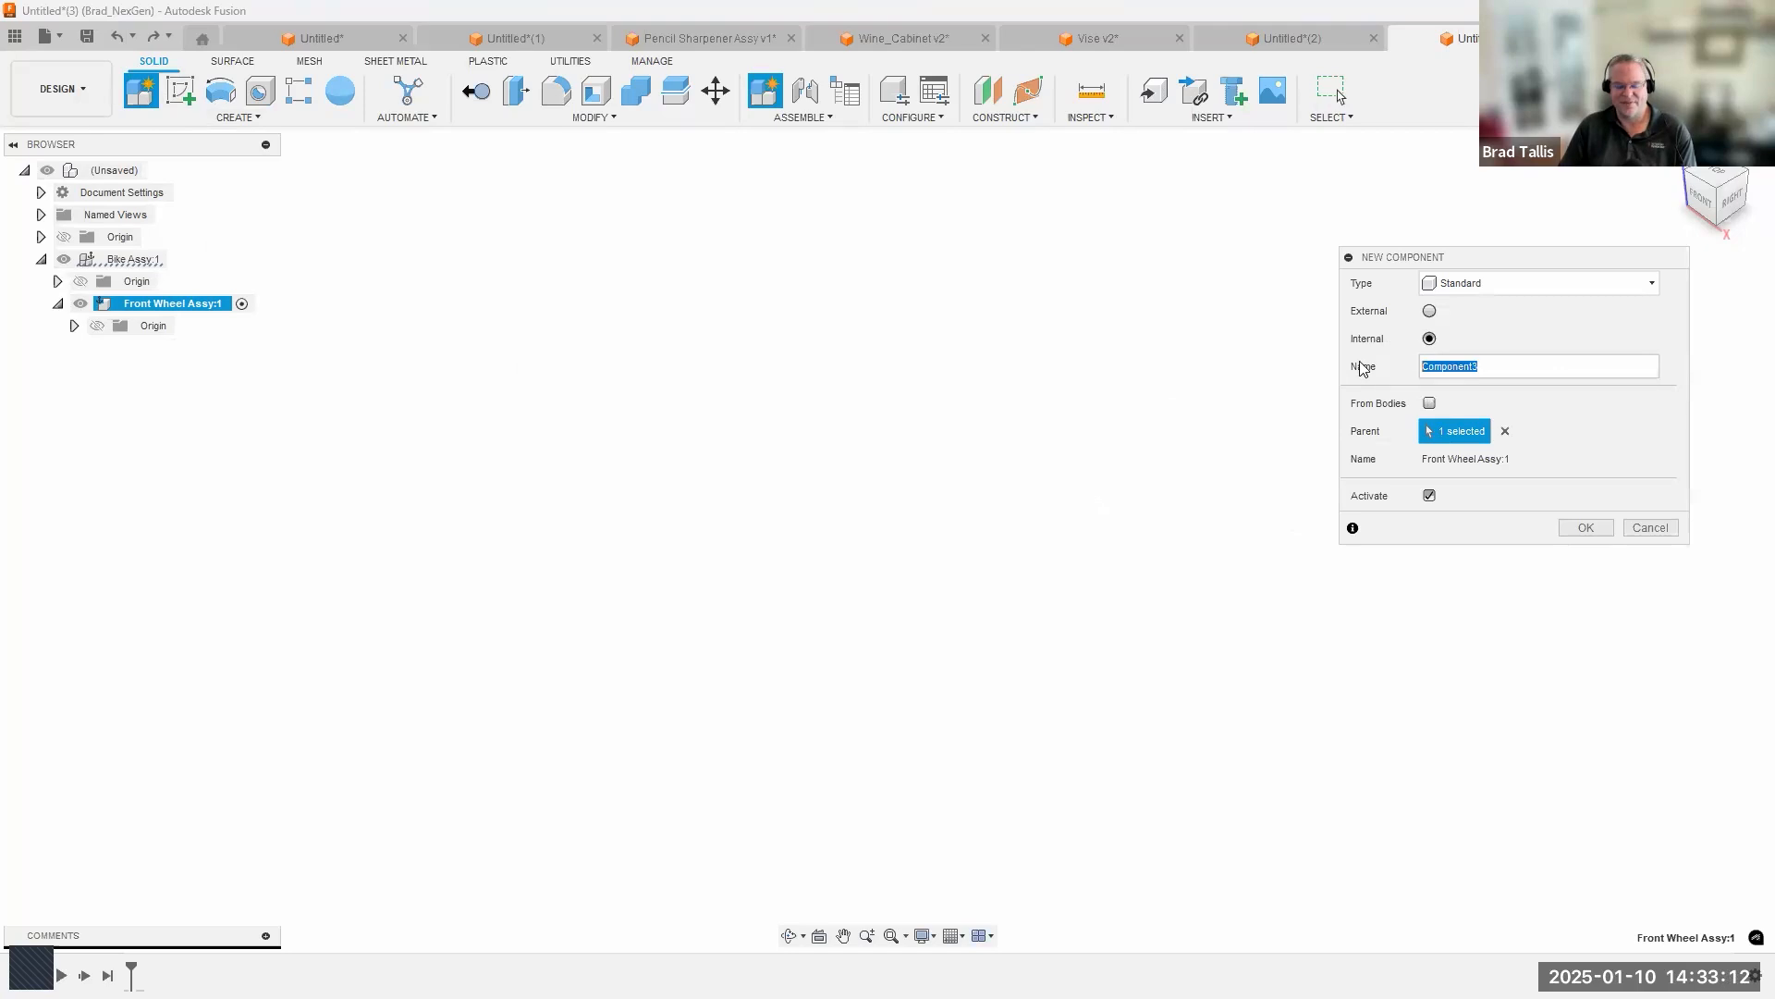
pyautogui.write('Rear Whe')
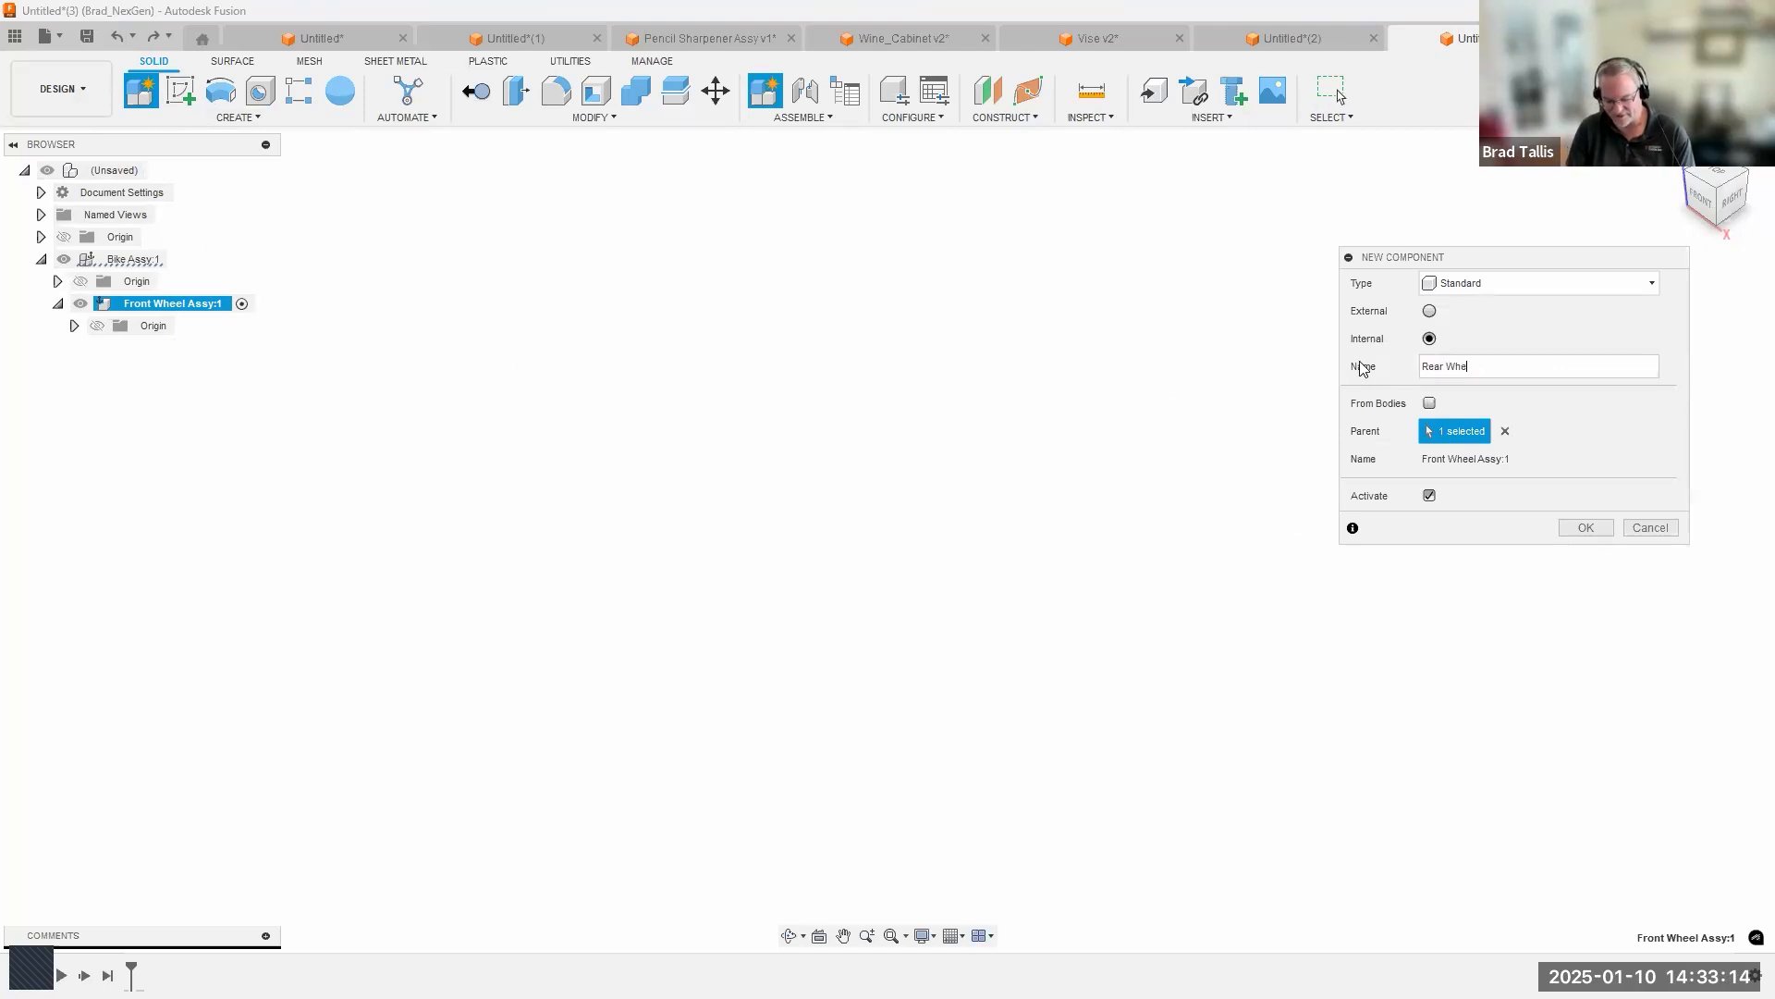
pyautogui.write('el Assy')
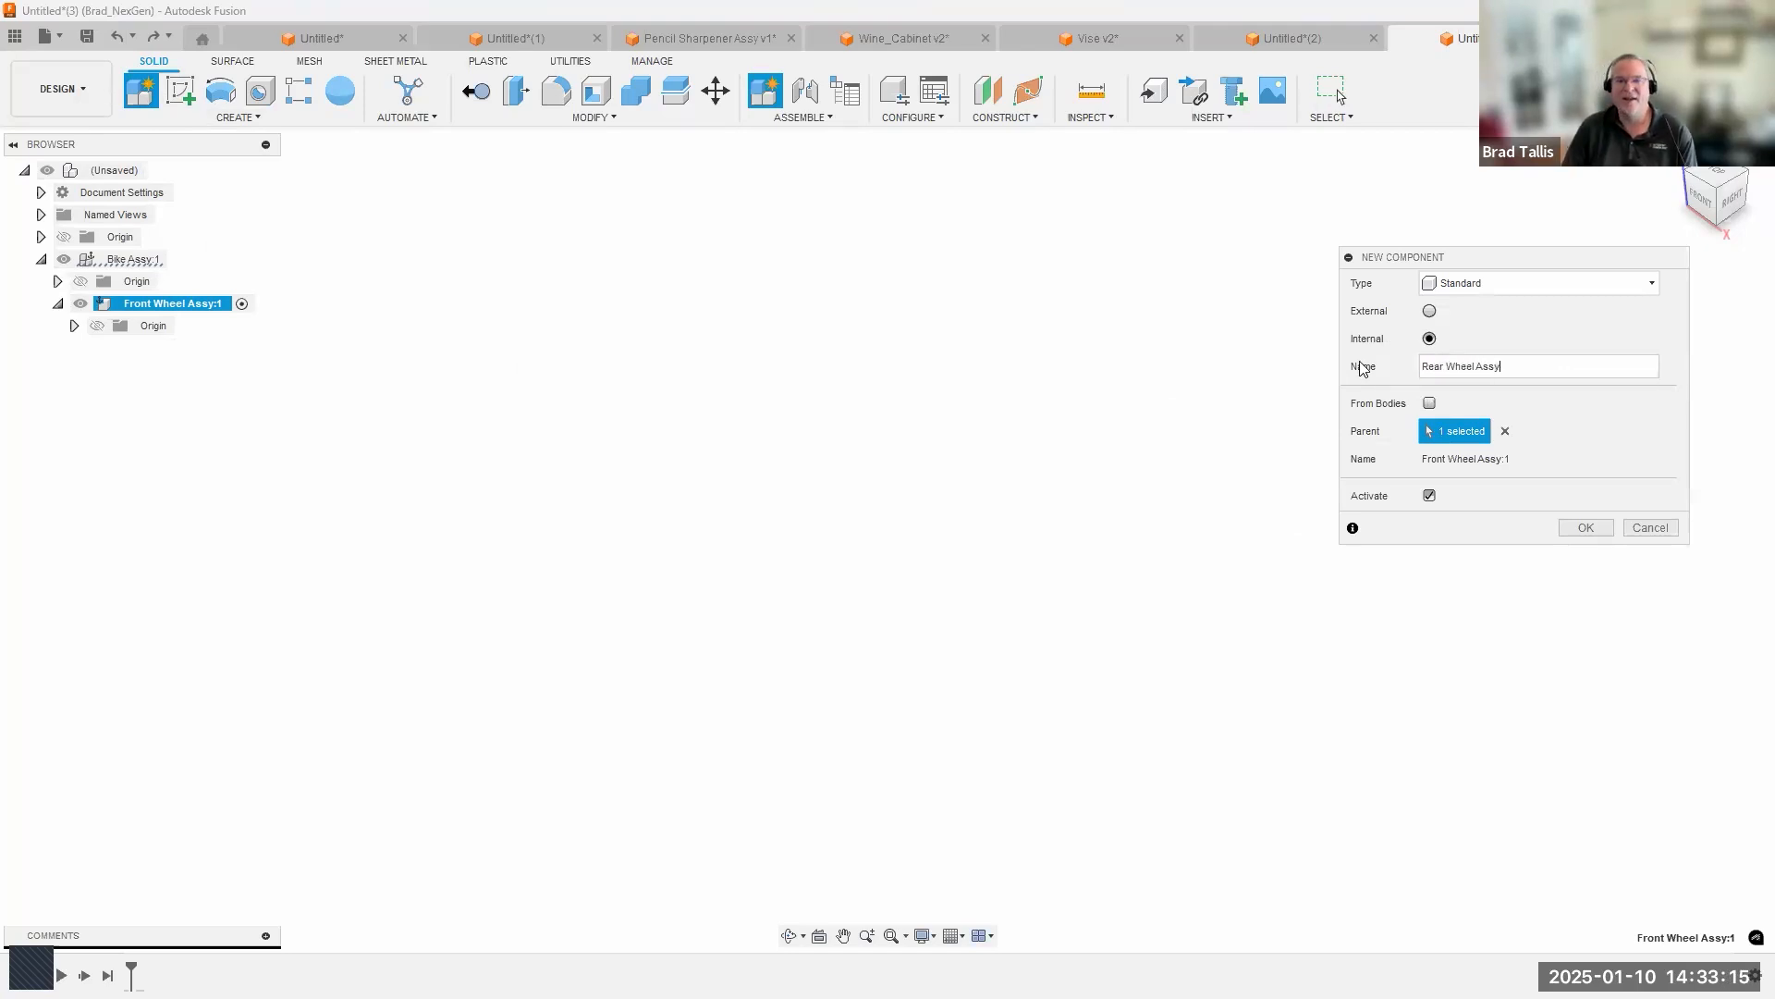
pyautogui.click(1506, 432)
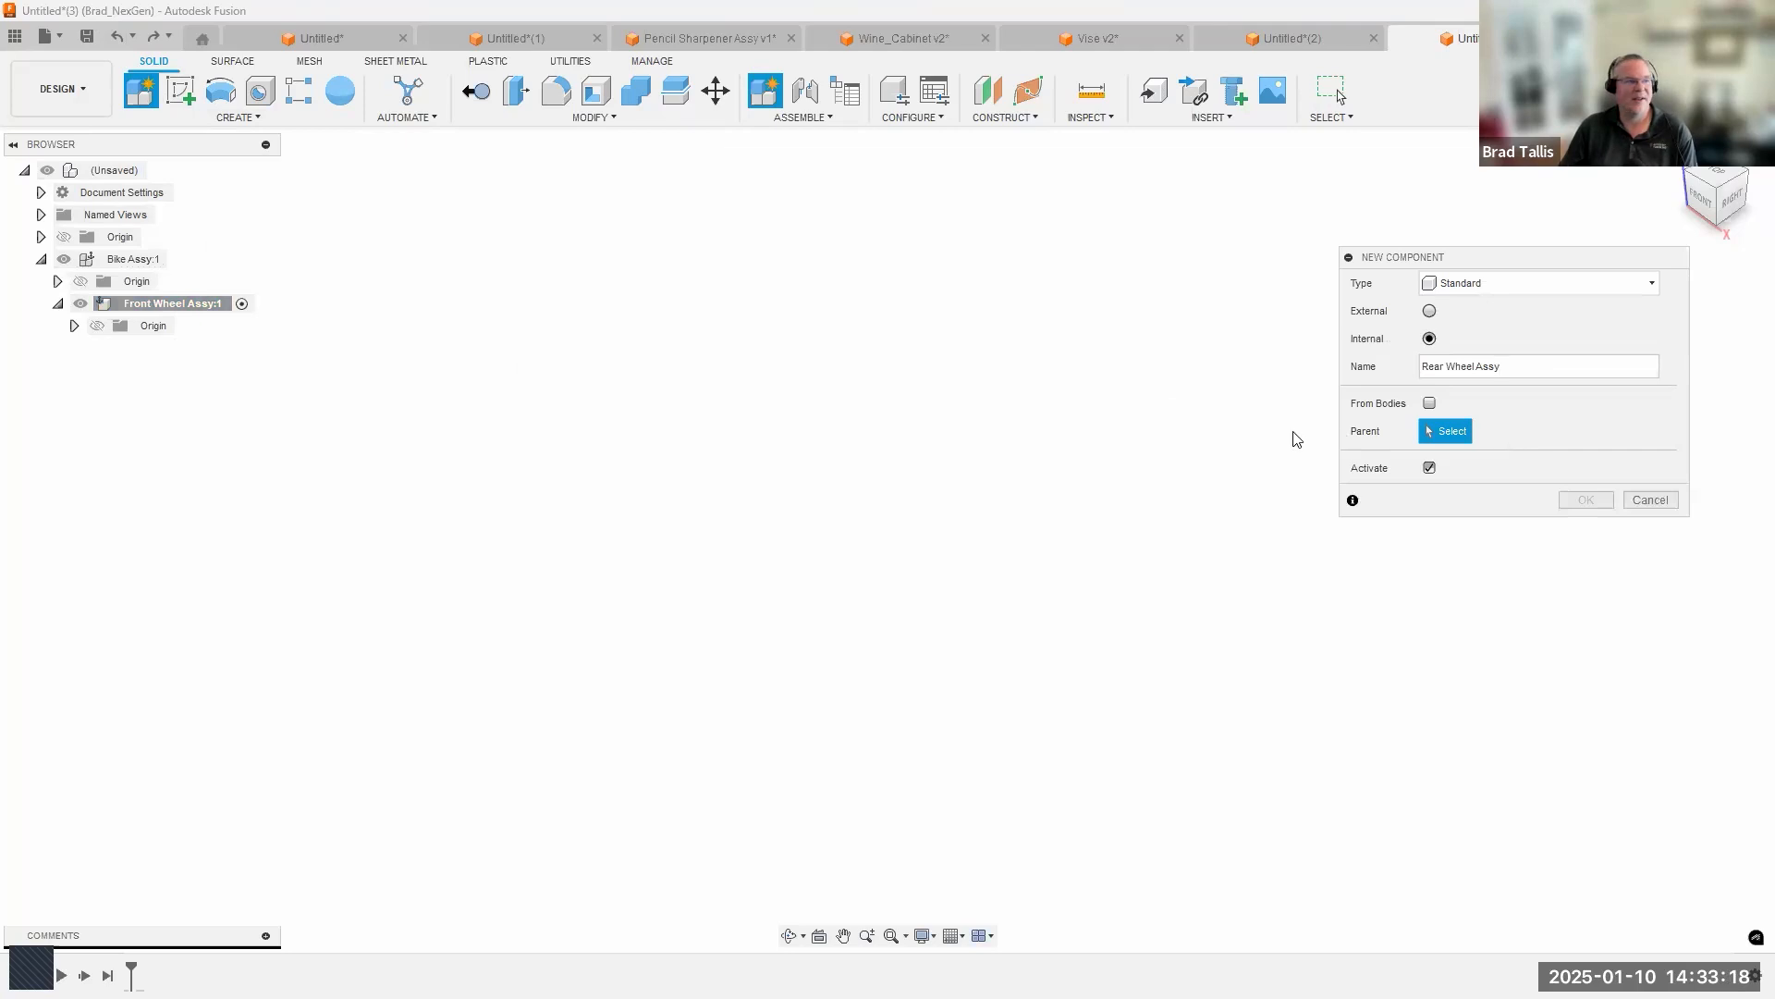
pyautogui.click(141, 262)
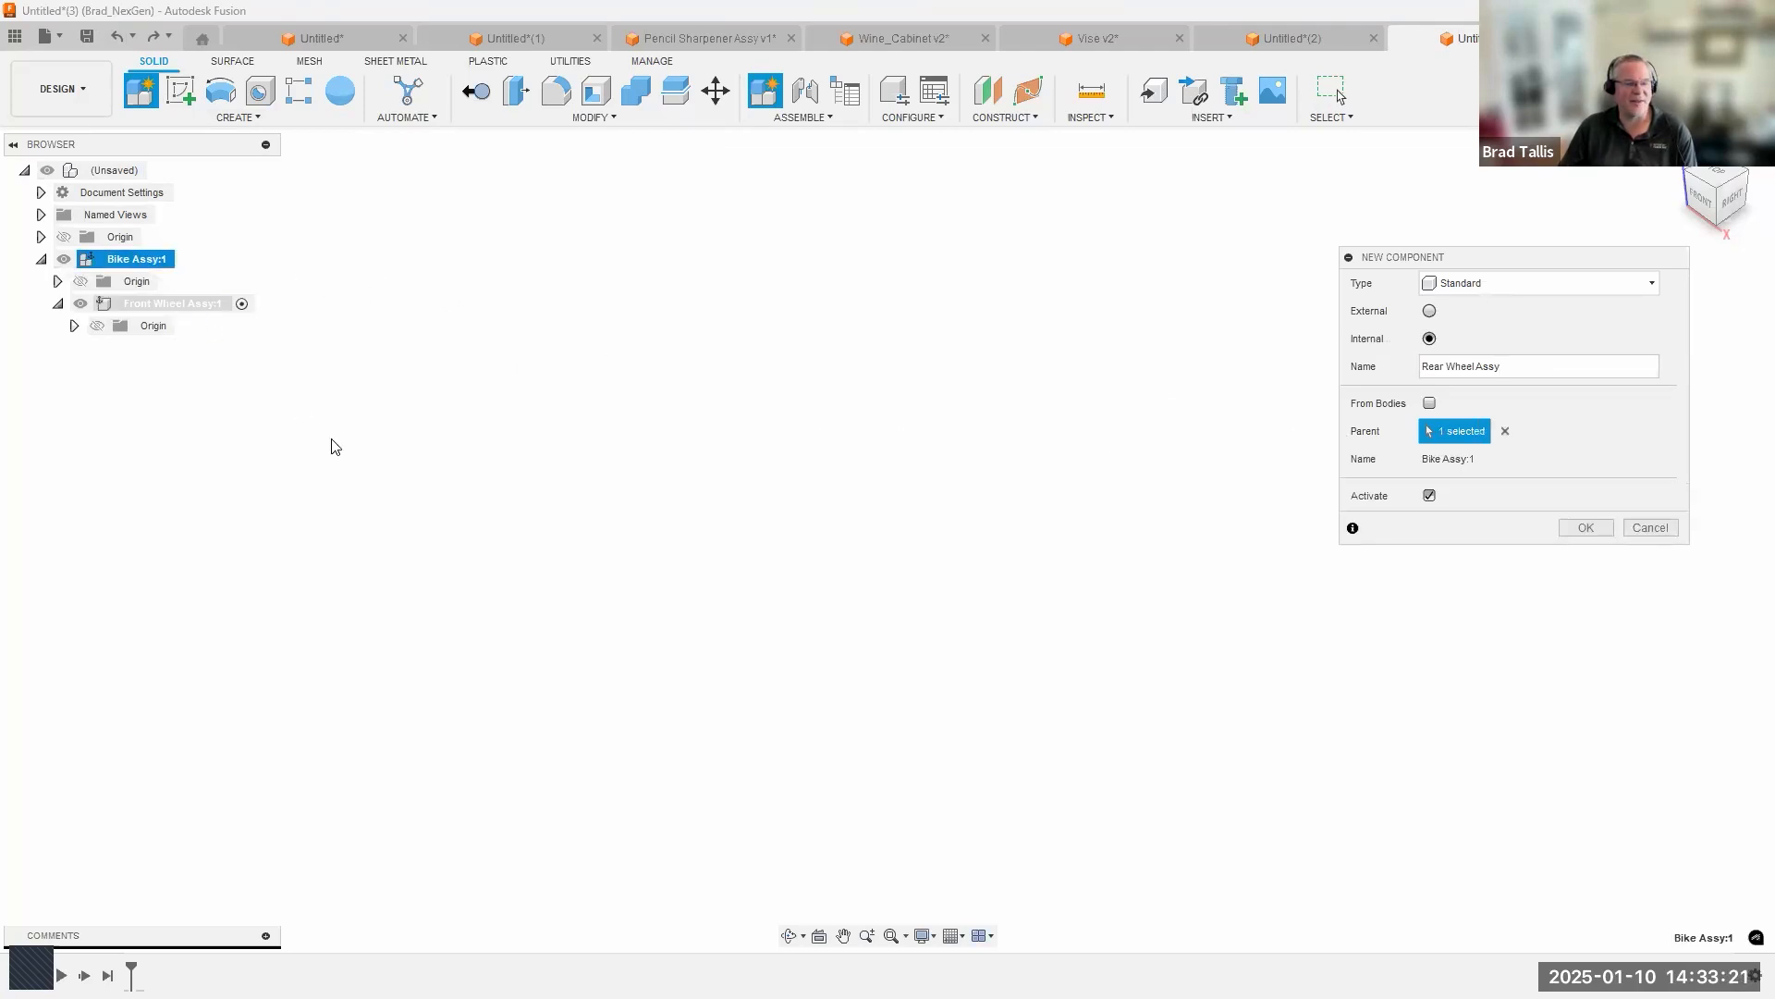
pyautogui.click(1586, 529)
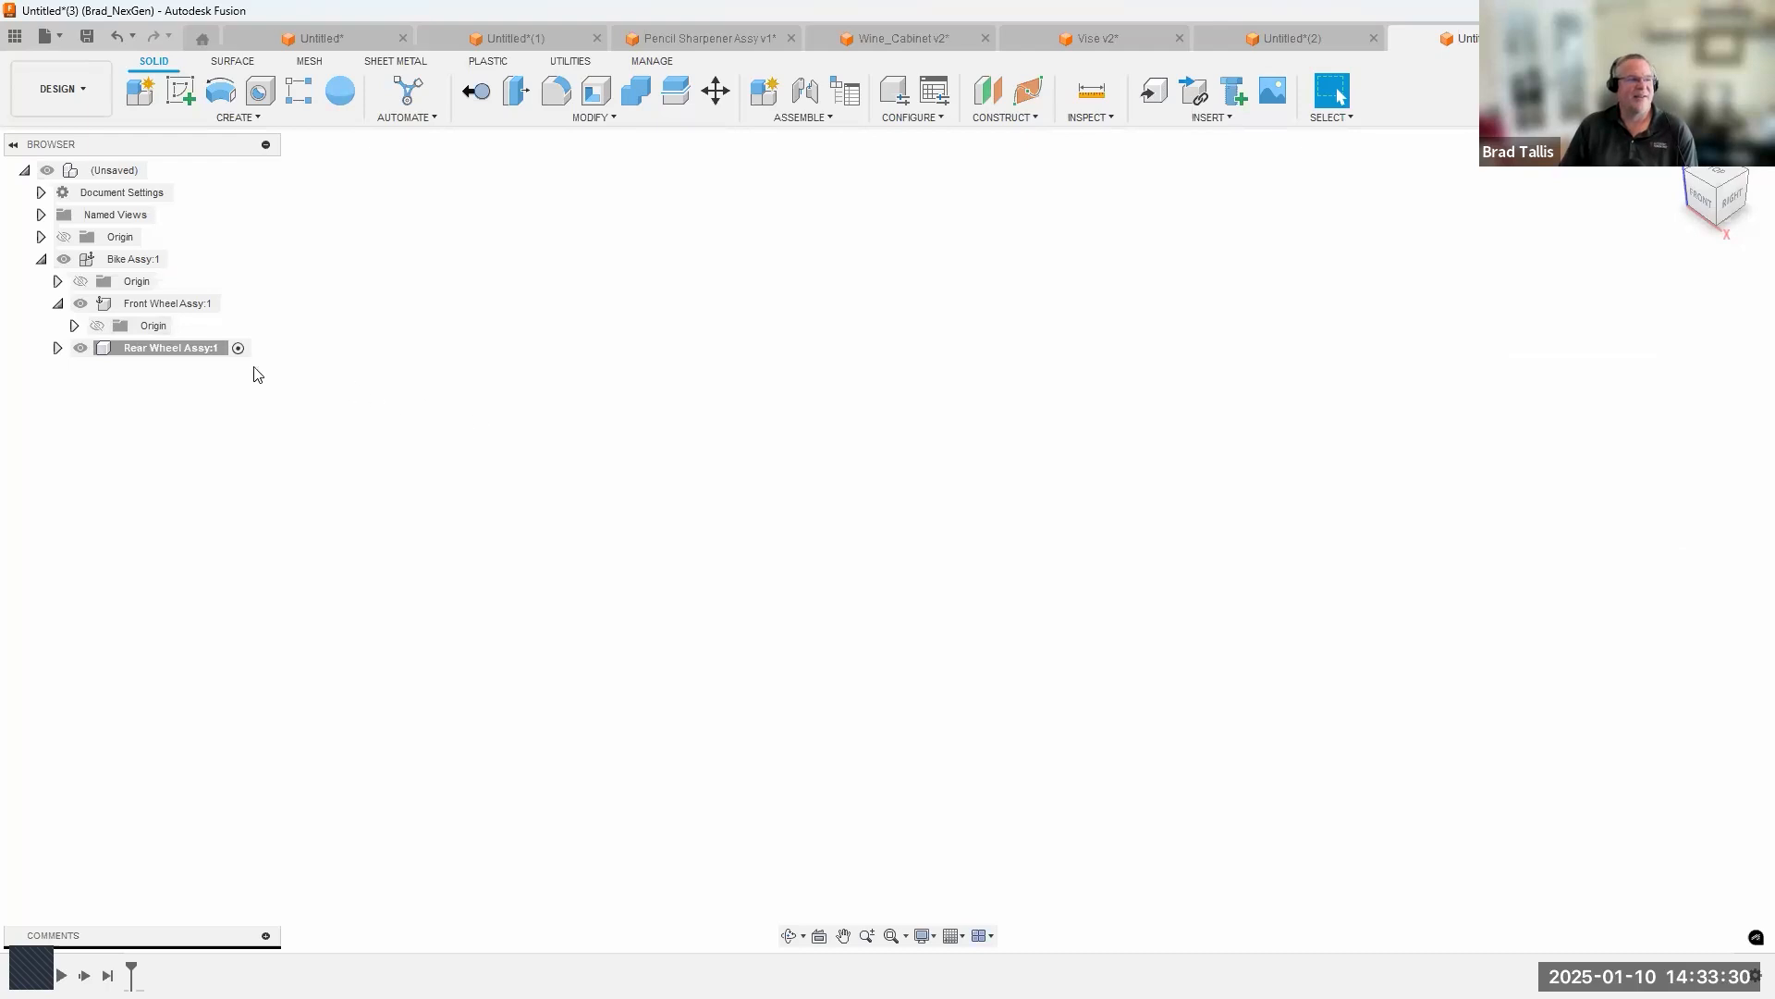
pyautogui.rightClick(170, 353)
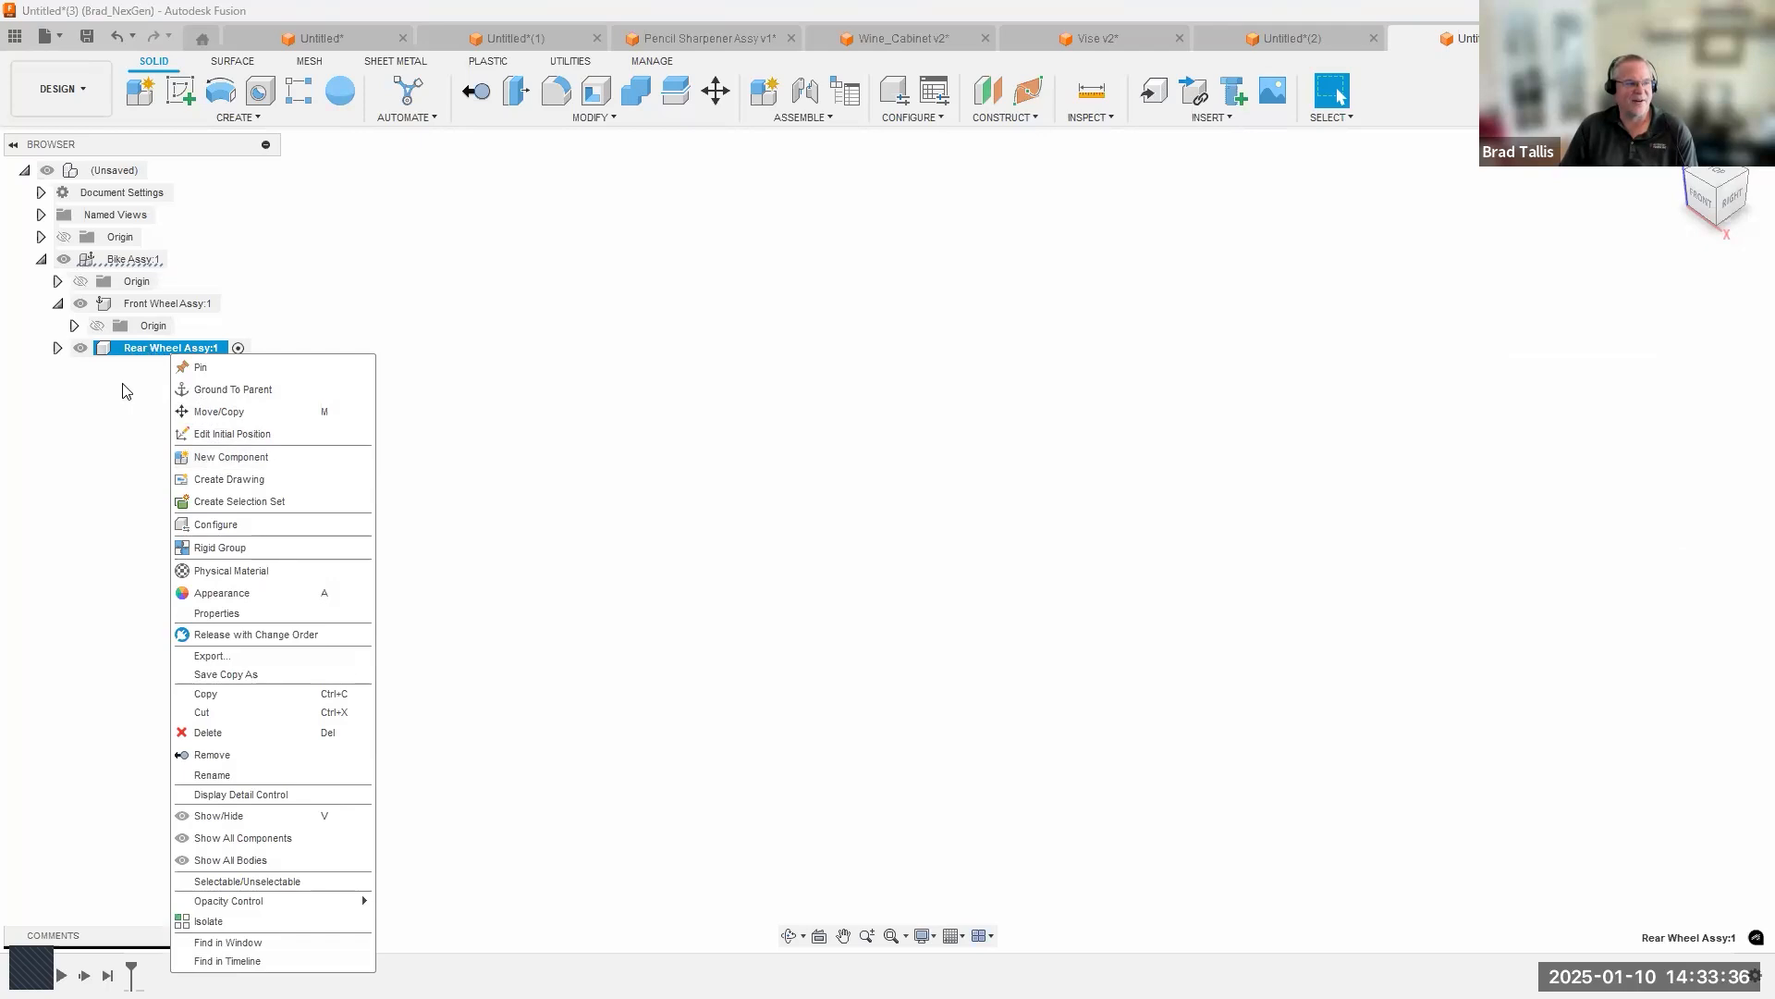
pyautogui.press('Escape')
pyautogui.rightClick(170, 303)
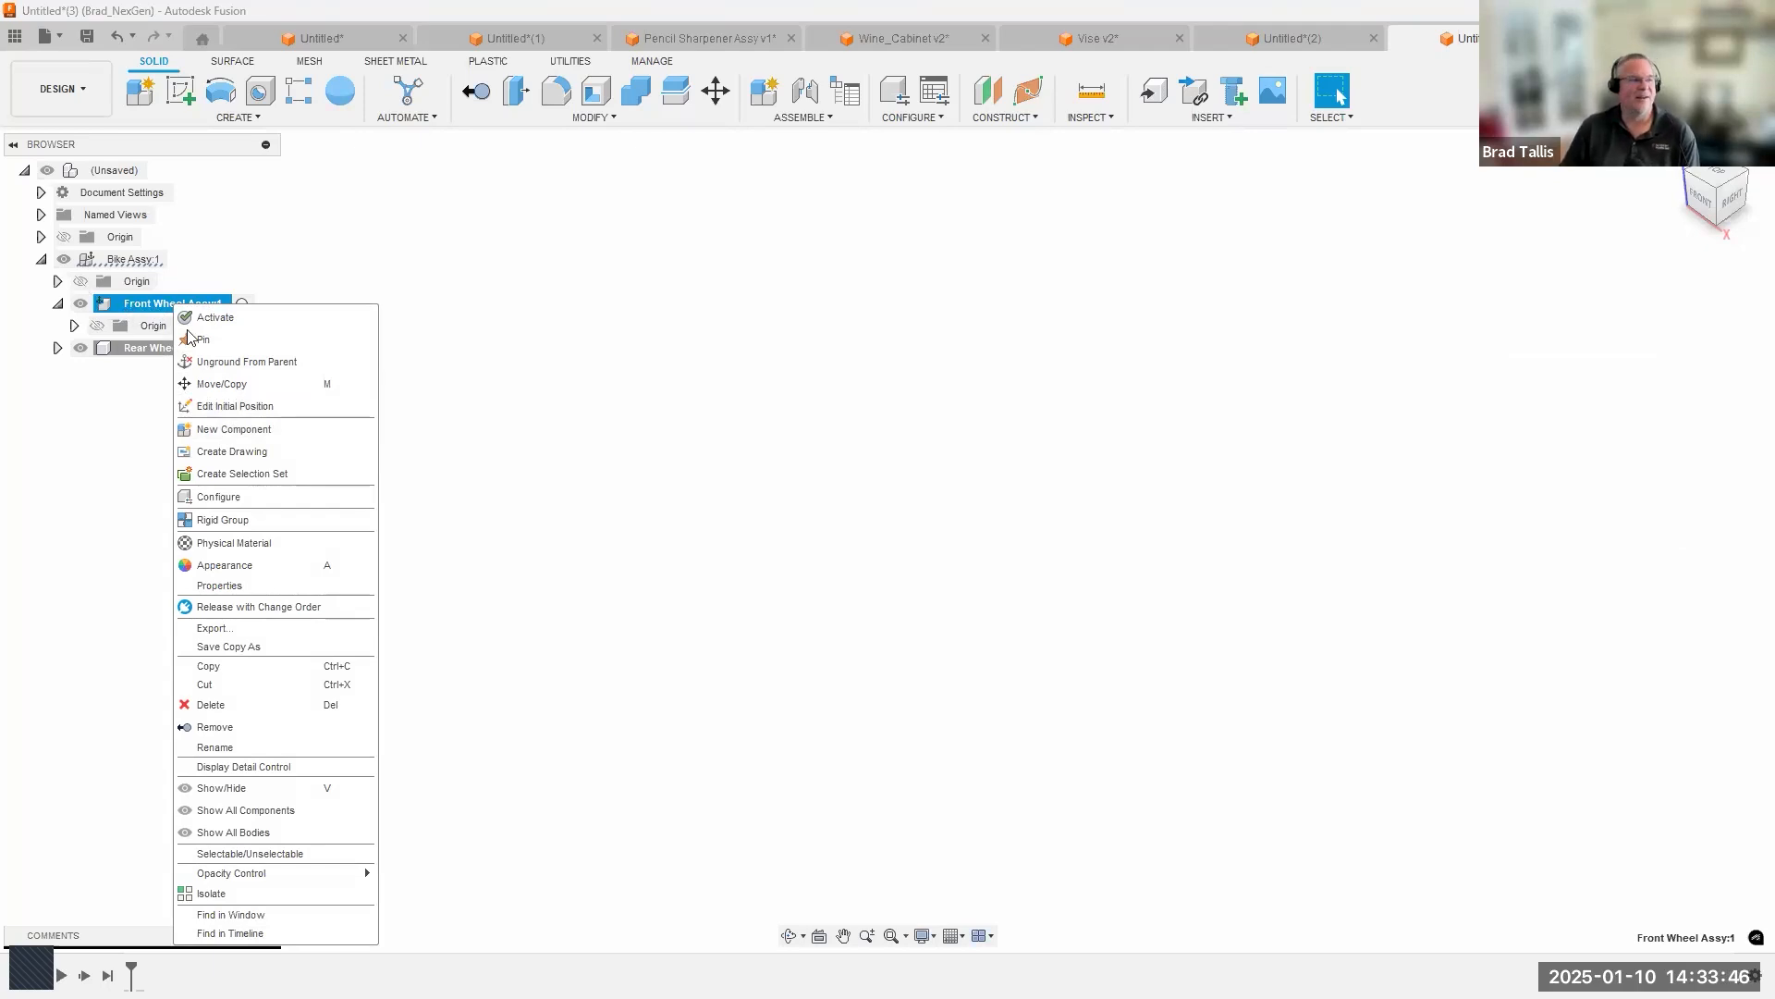
pyautogui.click(238, 431)
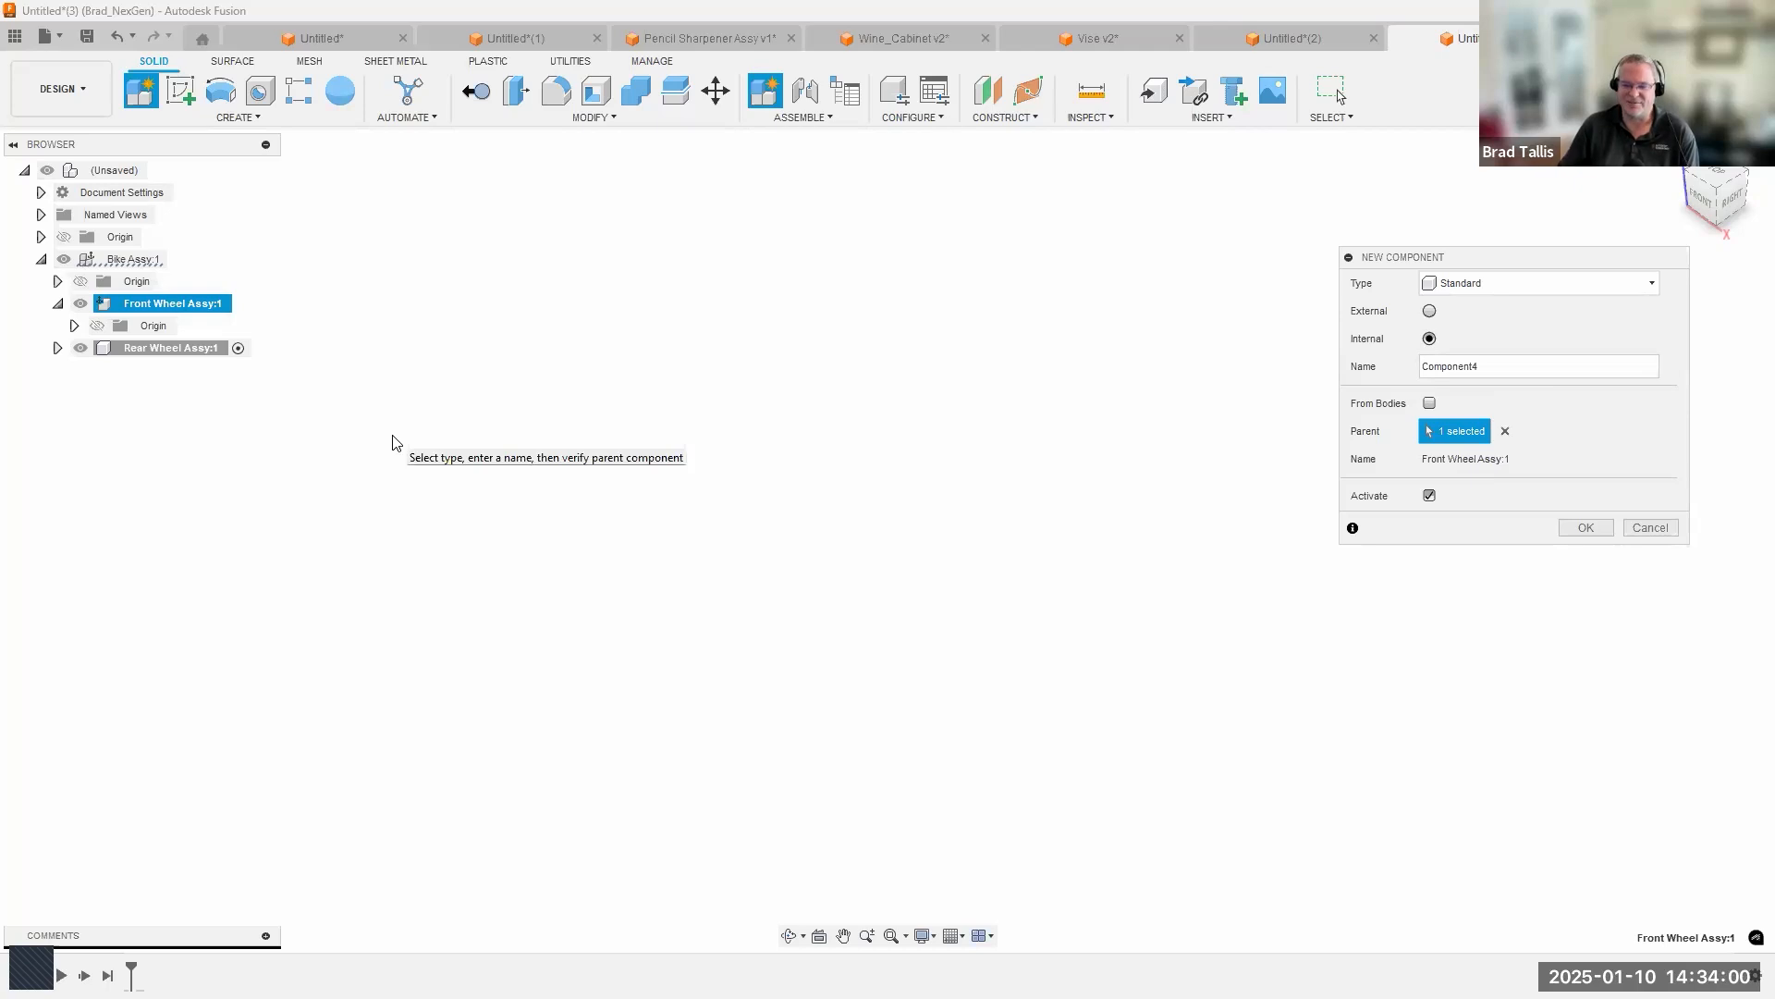
pyautogui.click(1650, 527)
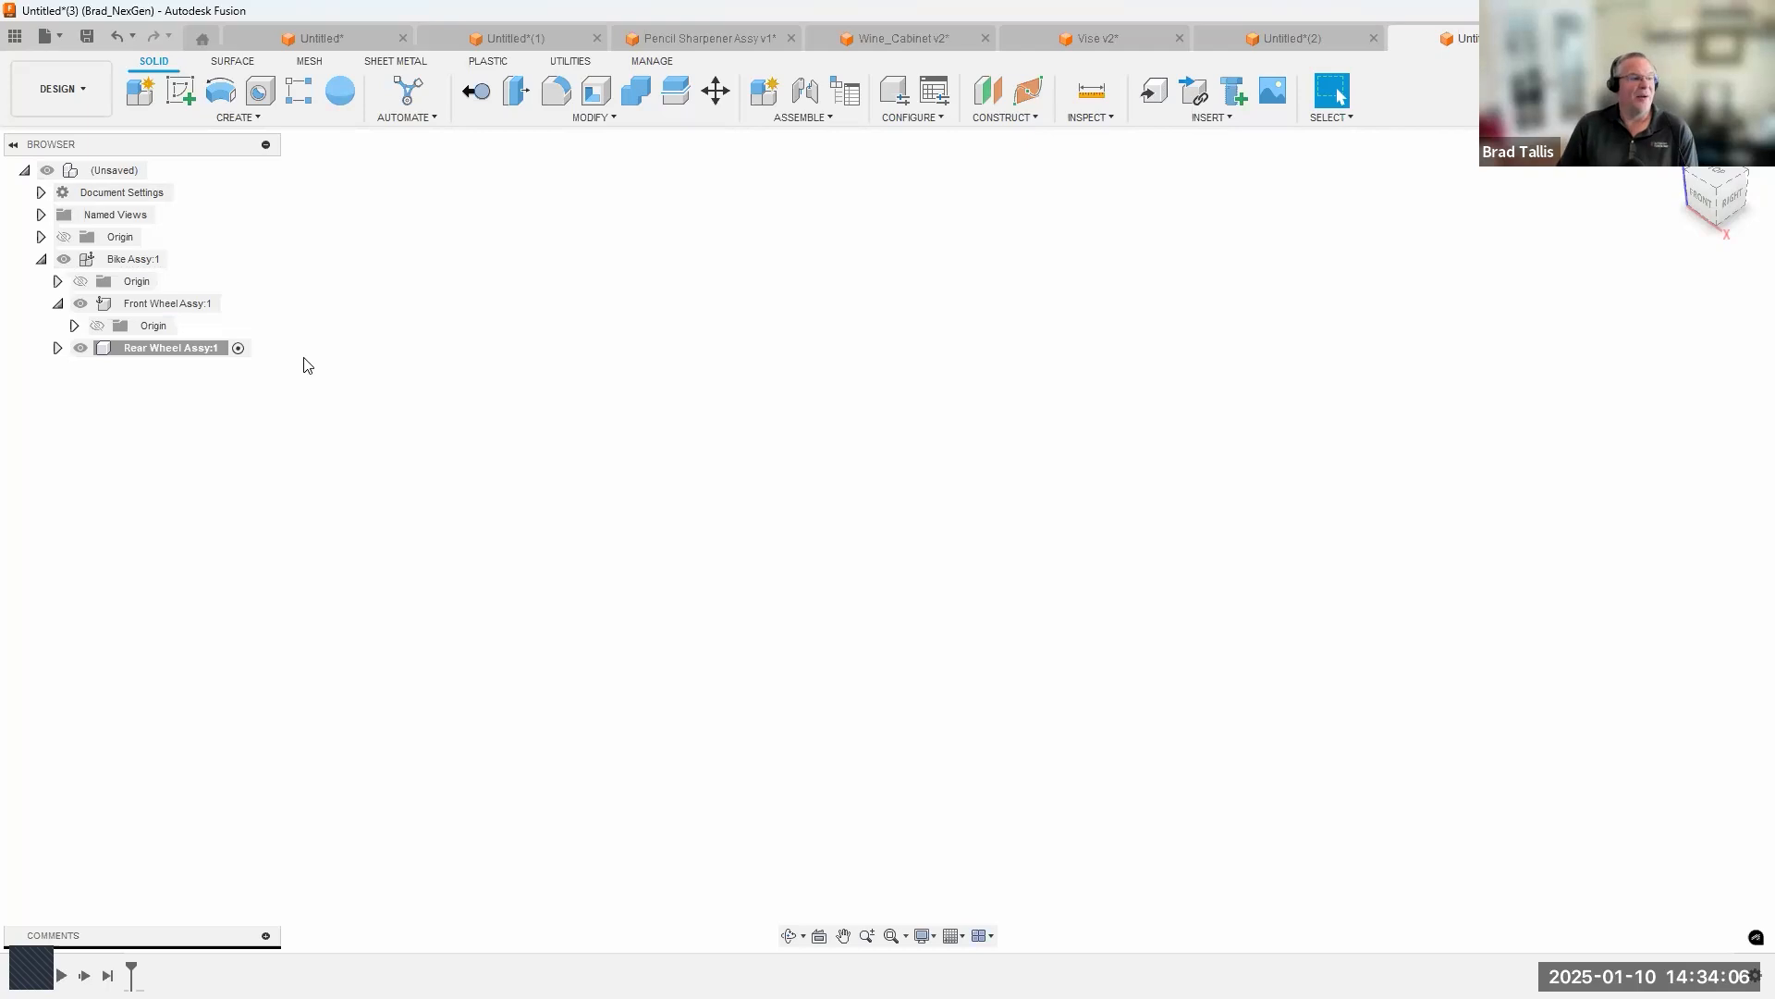
# Switch to the Pencil Sharpener Assy design and activate its top-level assembly.
pyautogui.click(662, 43)
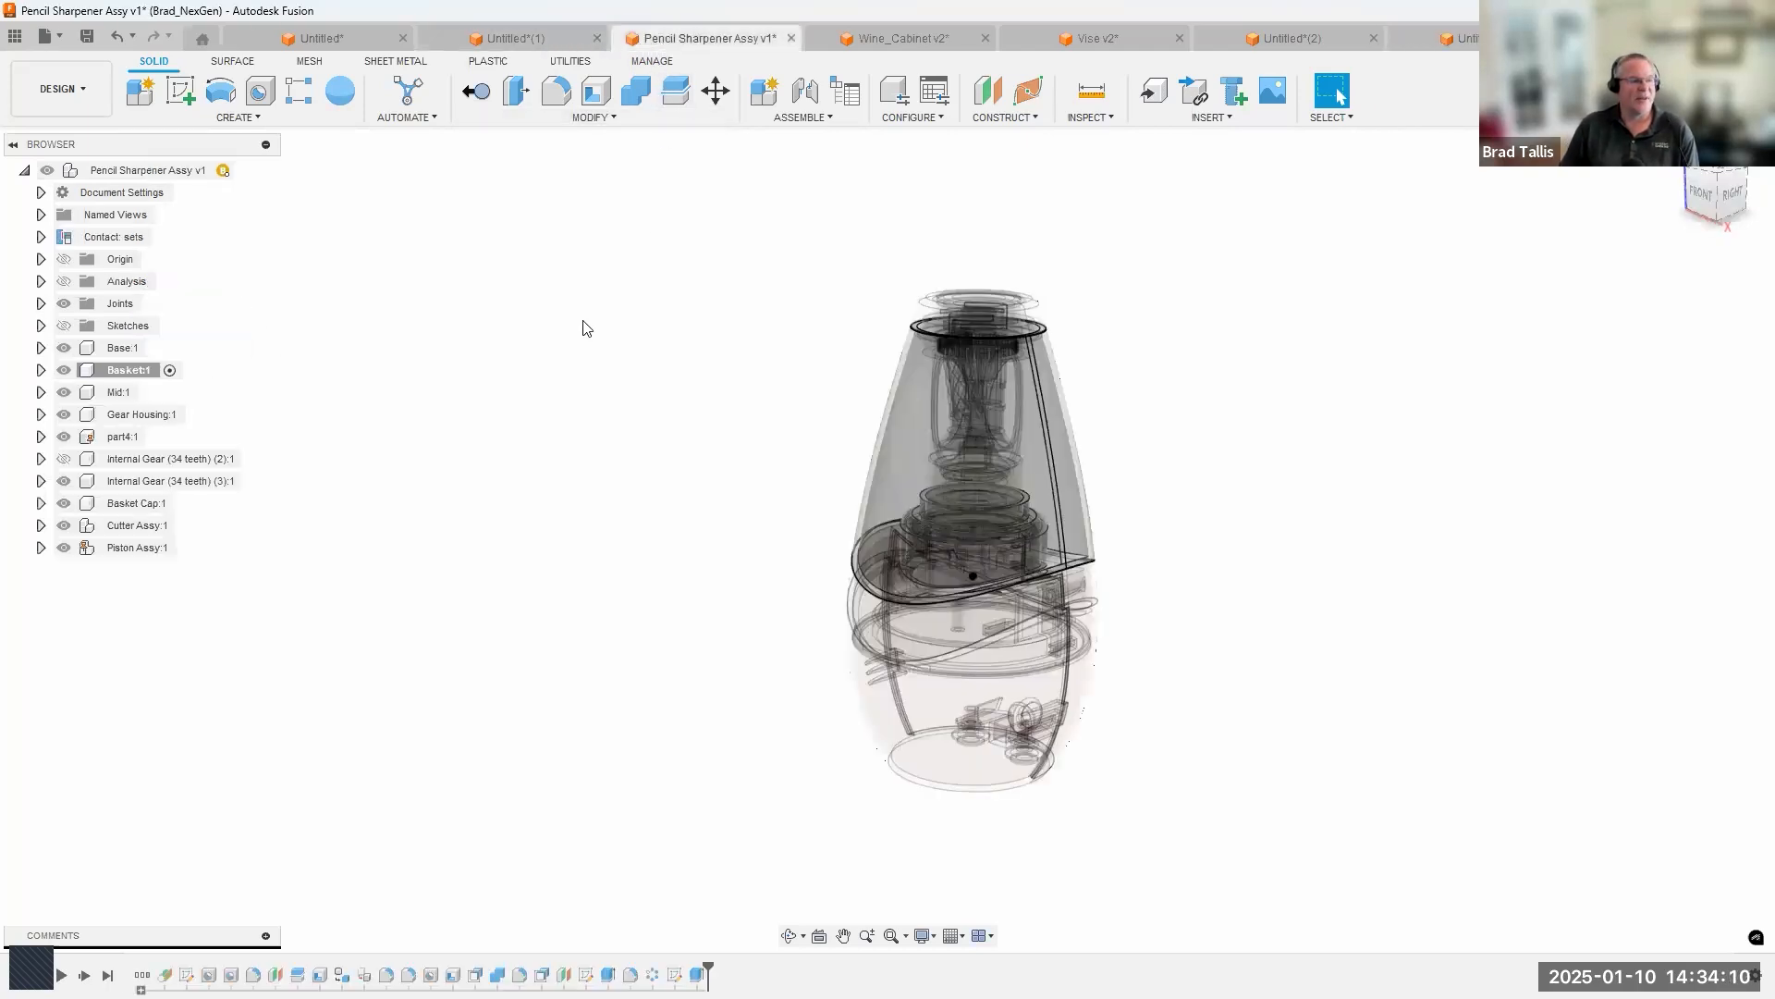
pyautogui.click(242, 170)
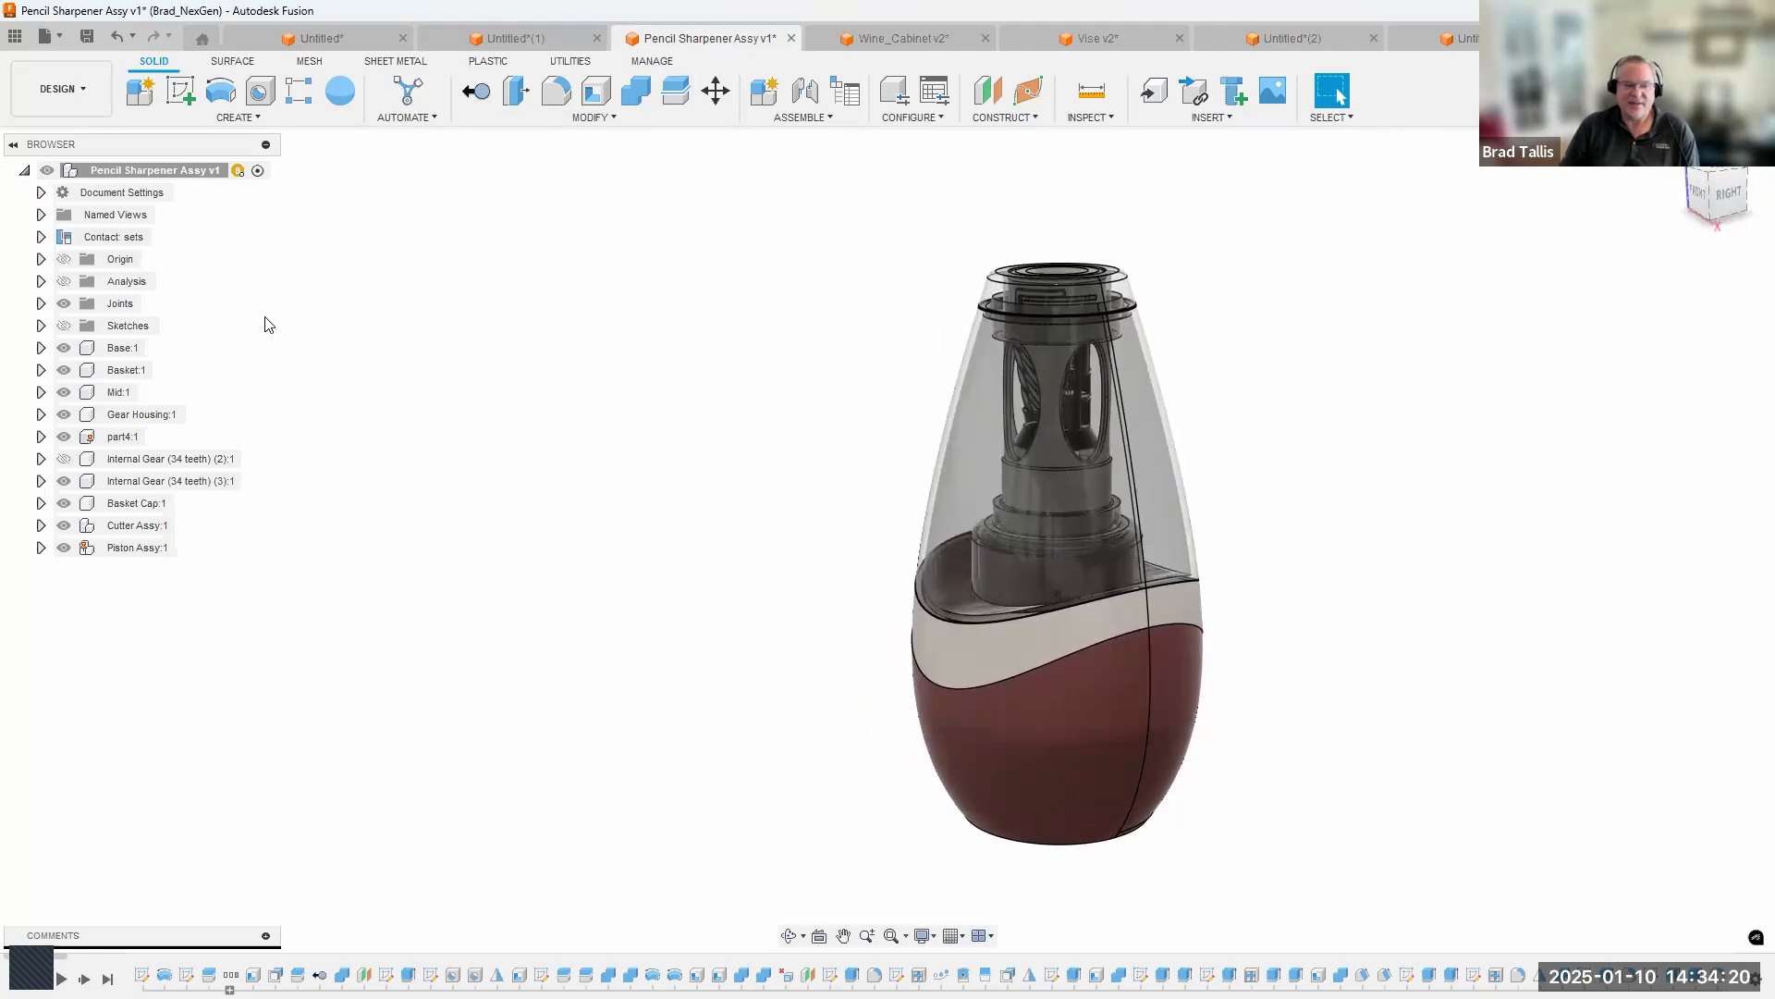
pyautogui.click(258, 171)
# Activate the Base component and then the Basket component to examine each within the transparent pencil sharpener assembly.
pyautogui.click(143, 355)
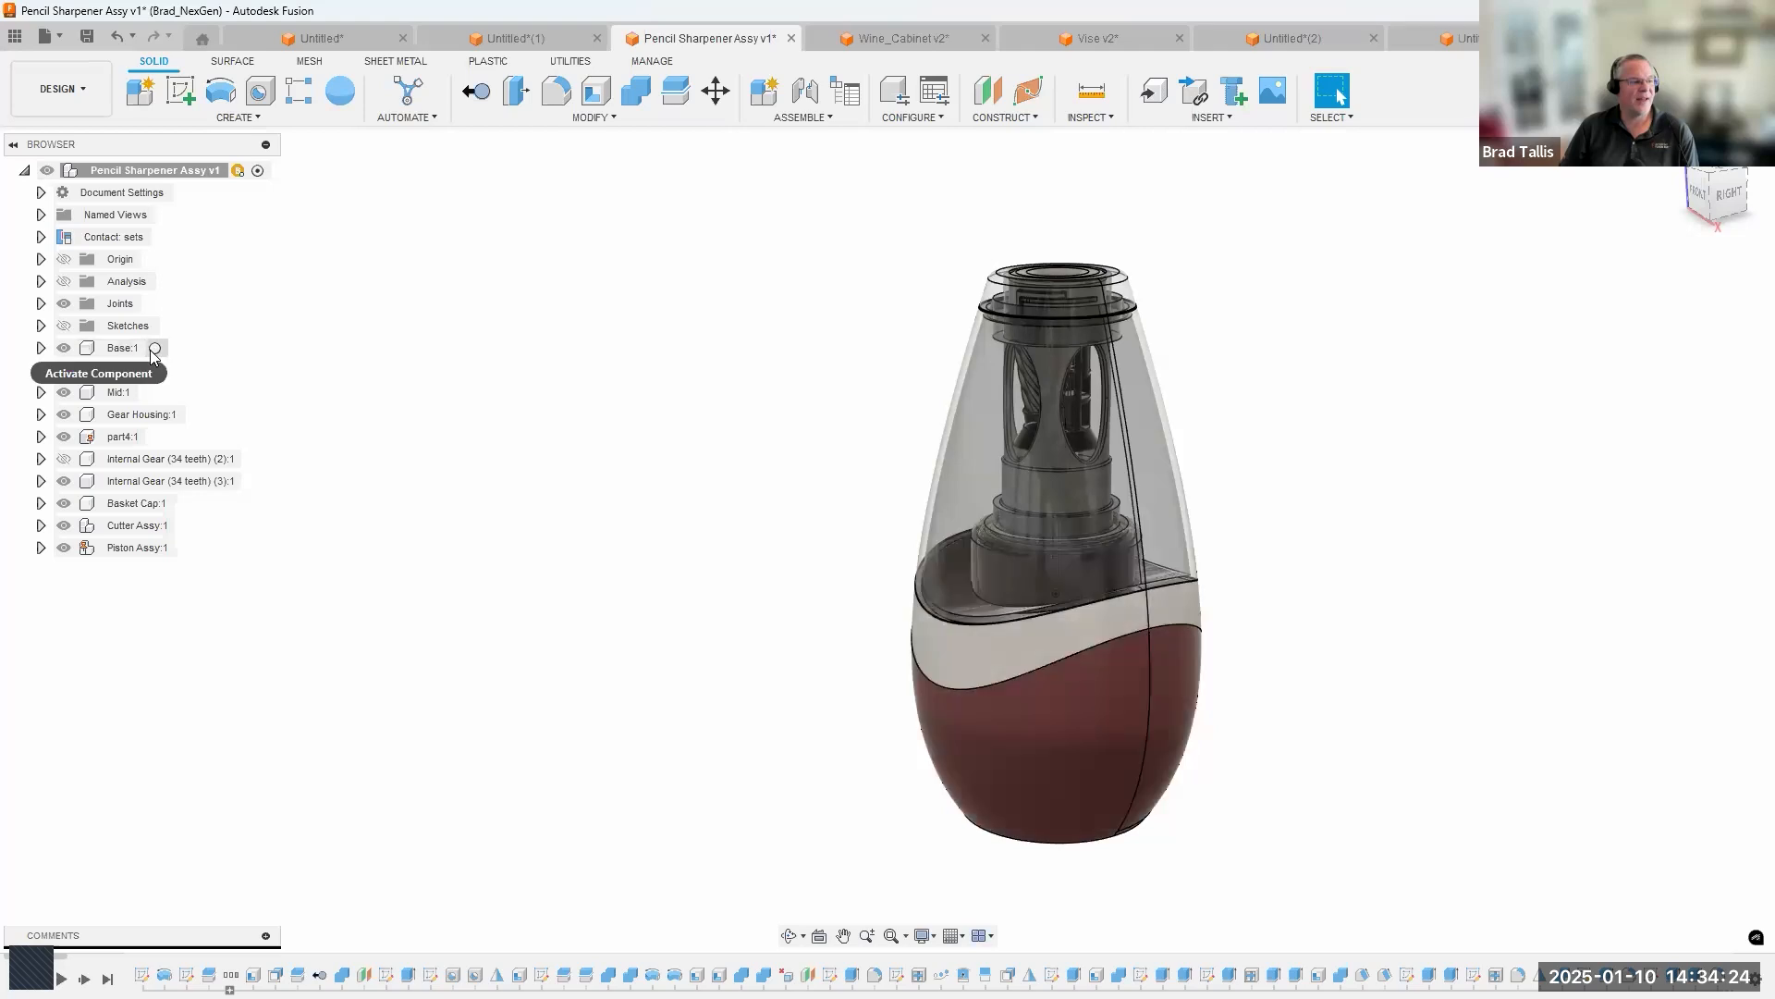
pyautogui.click(154, 350)
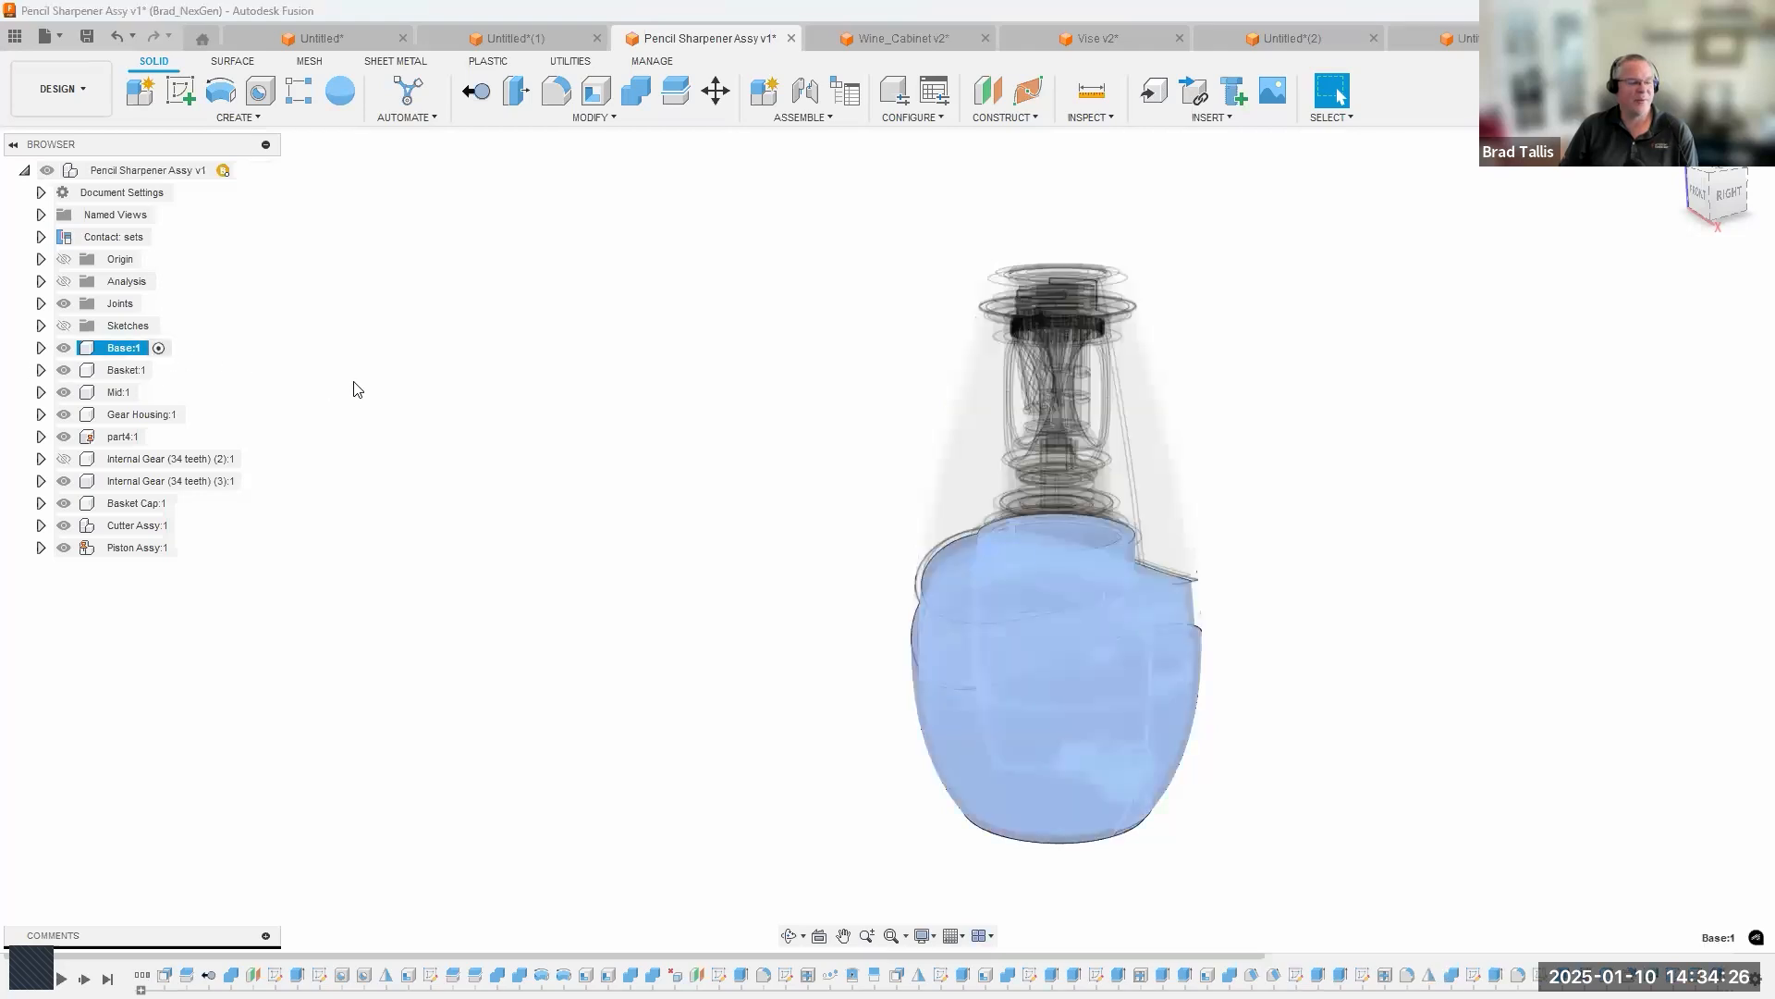
pyautogui.scroll(1, 832, 631)
pyautogui.keyDown('shift'); pyautogui.moveTo(832, 632); pyautogui.dragTo(921, 653, button='middle'); pyautogui.keyUp('shift')
pyautogui.scroll(1, 919, 653)
pyautogui.scroll(2, 1148, 464)
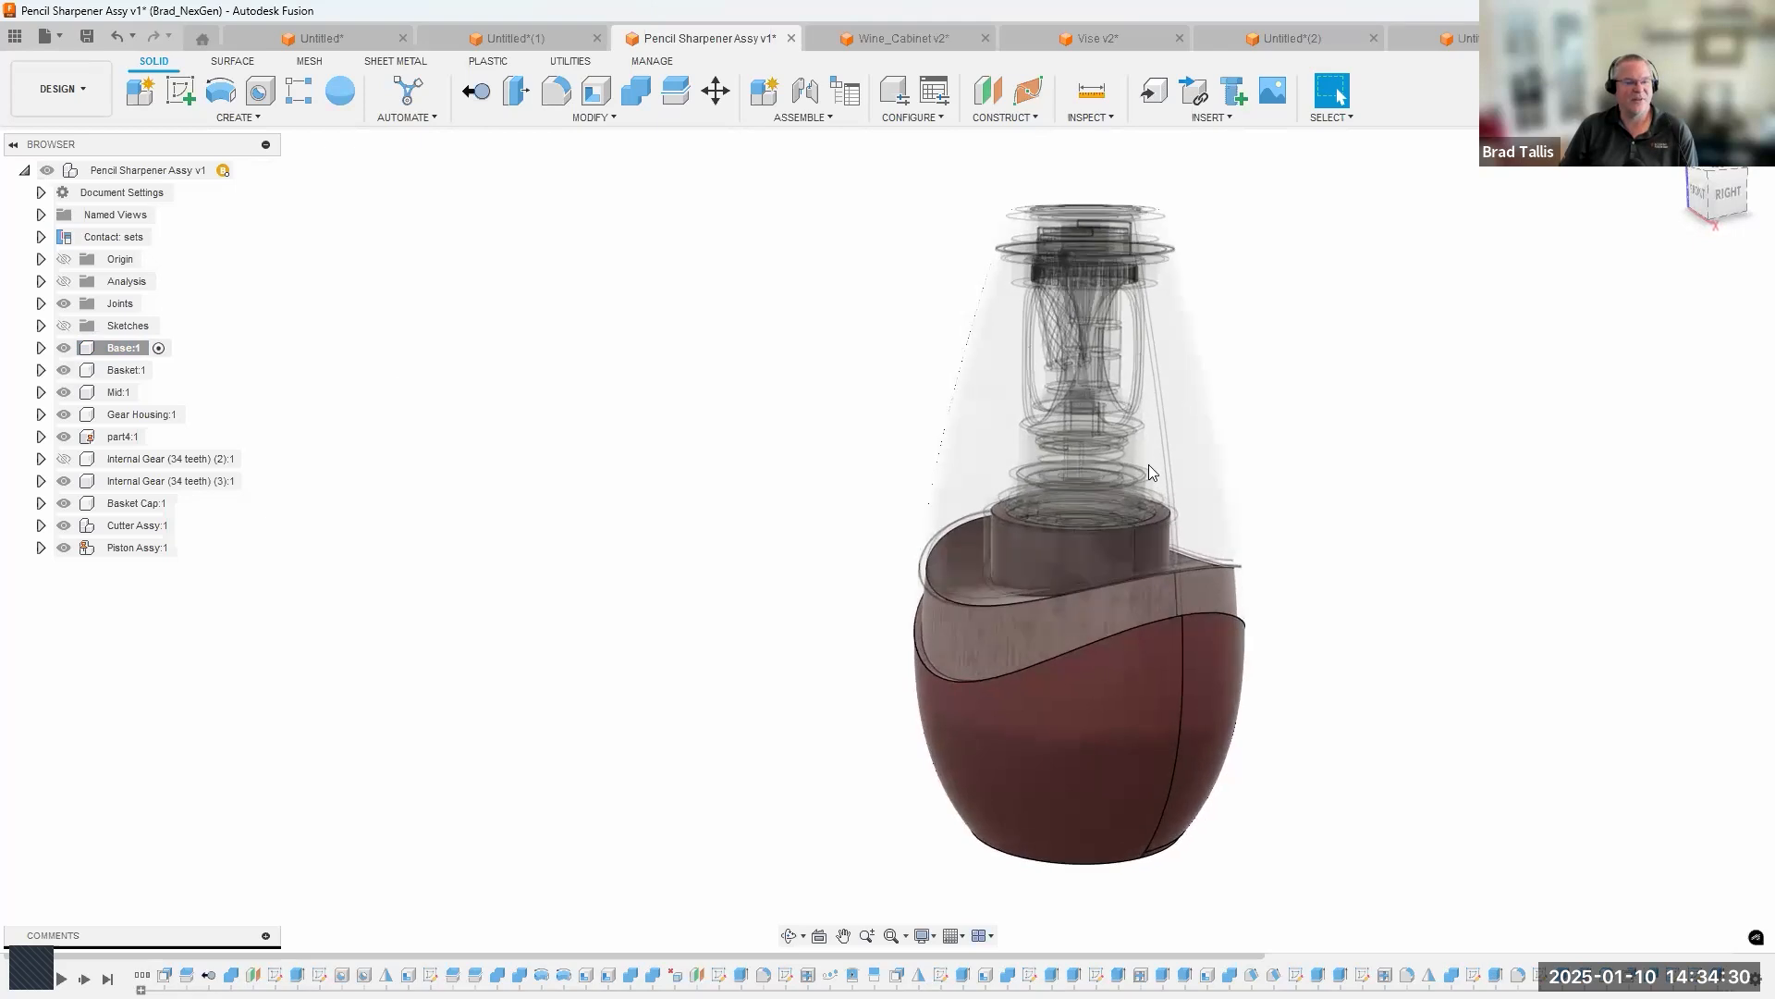
pyautogui.scroll(-1, 476, 485)
pyautogui.scroll(-1, 417, 468)
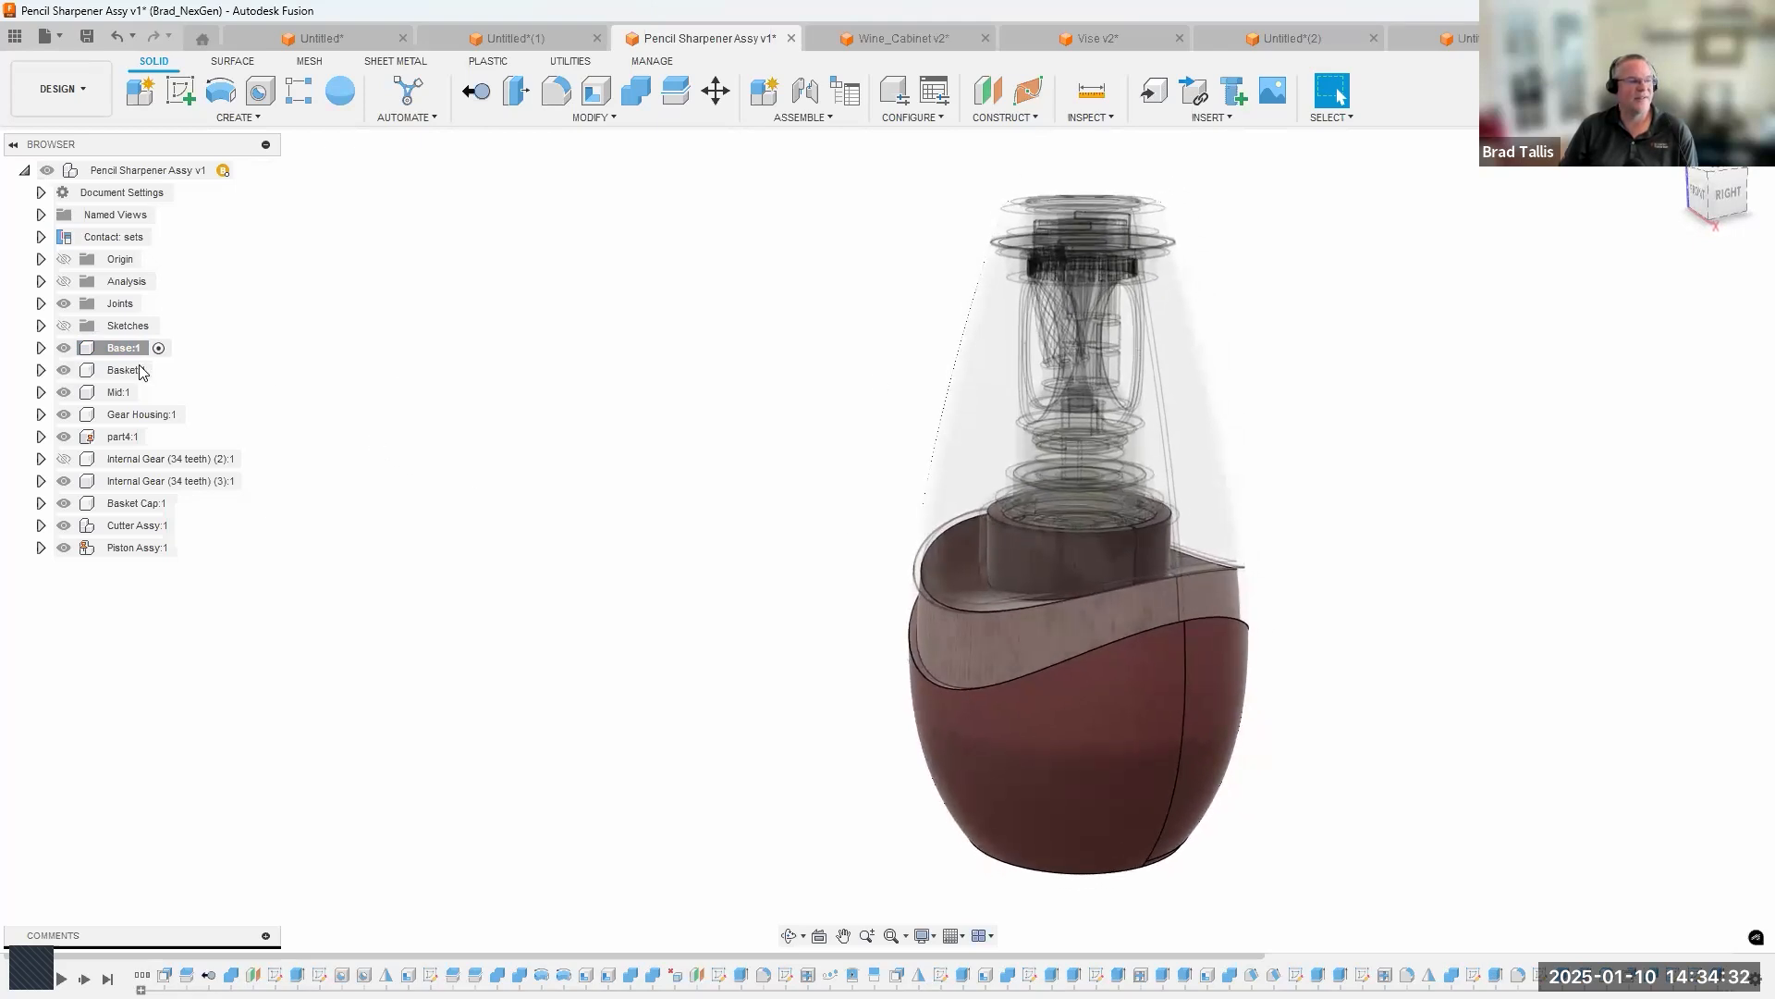
pyautogui.click(169, 370)
pyautogui.keyDown('shift'); pyautogui.moveTo(482, 449); pyautogui.dragTo(321, 436, button='middle'); pyautogui.keyUp('shift')
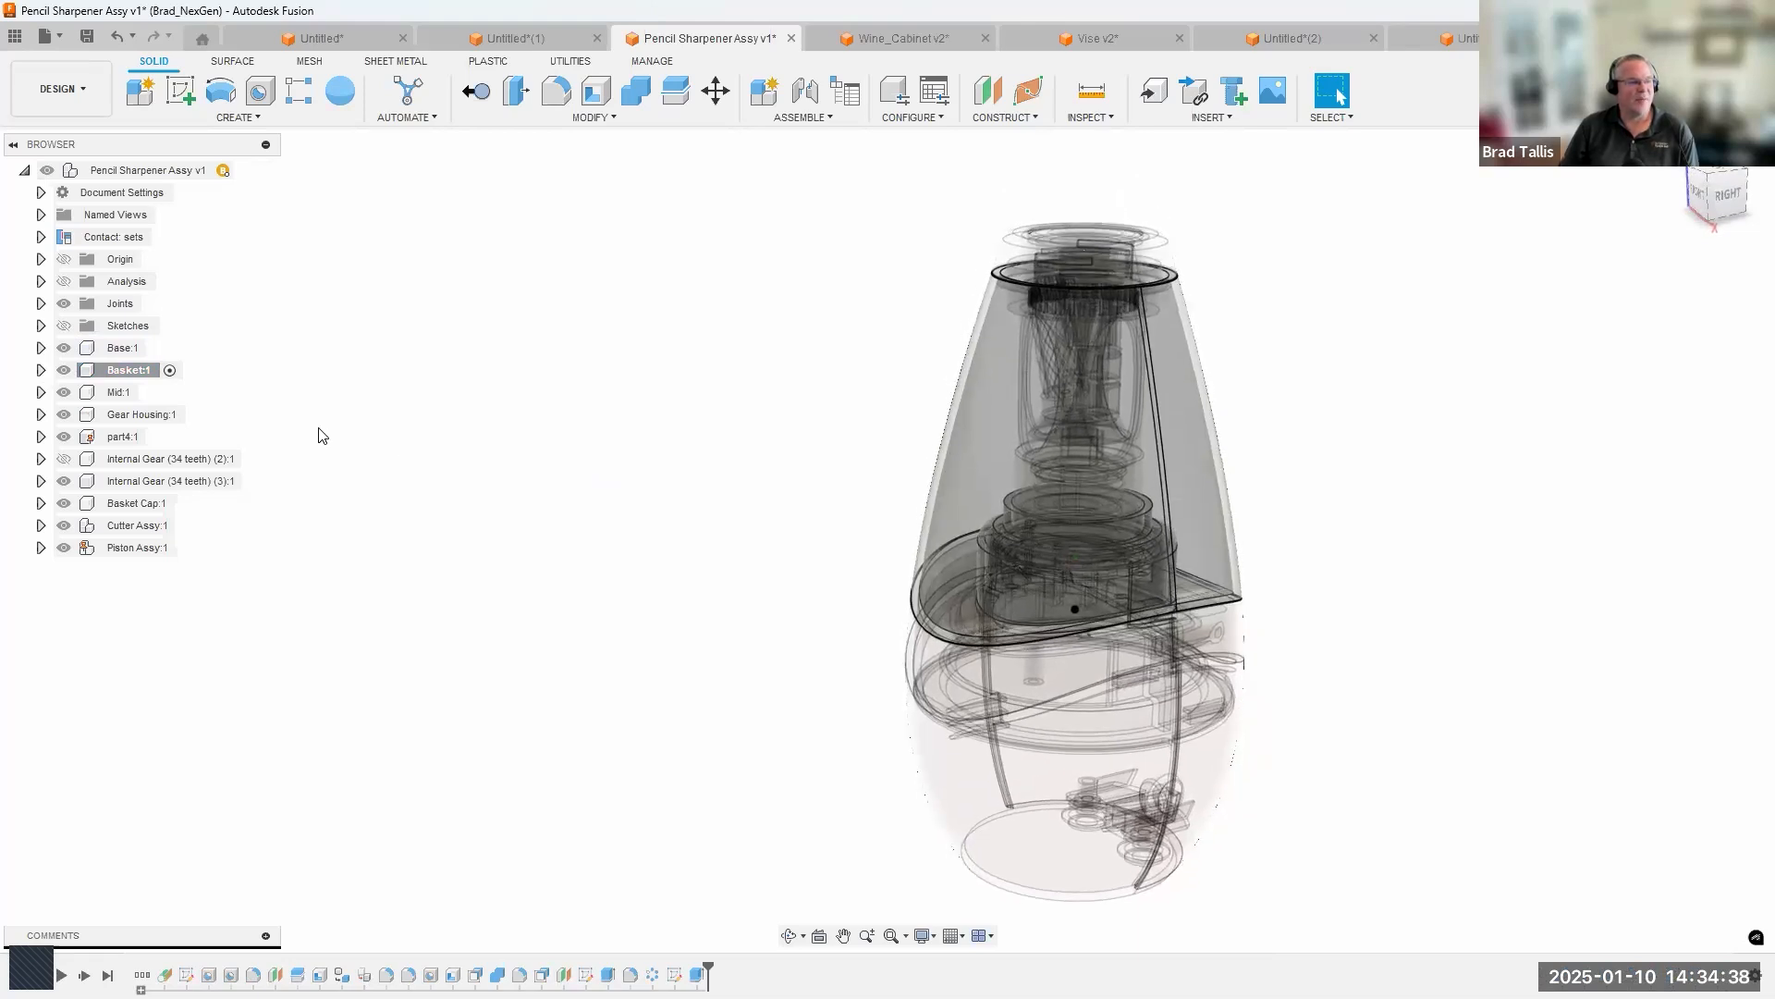
# Activate the Gear Housing component and isolate it to examine it on its own.
pyautogui.click(178, 416)
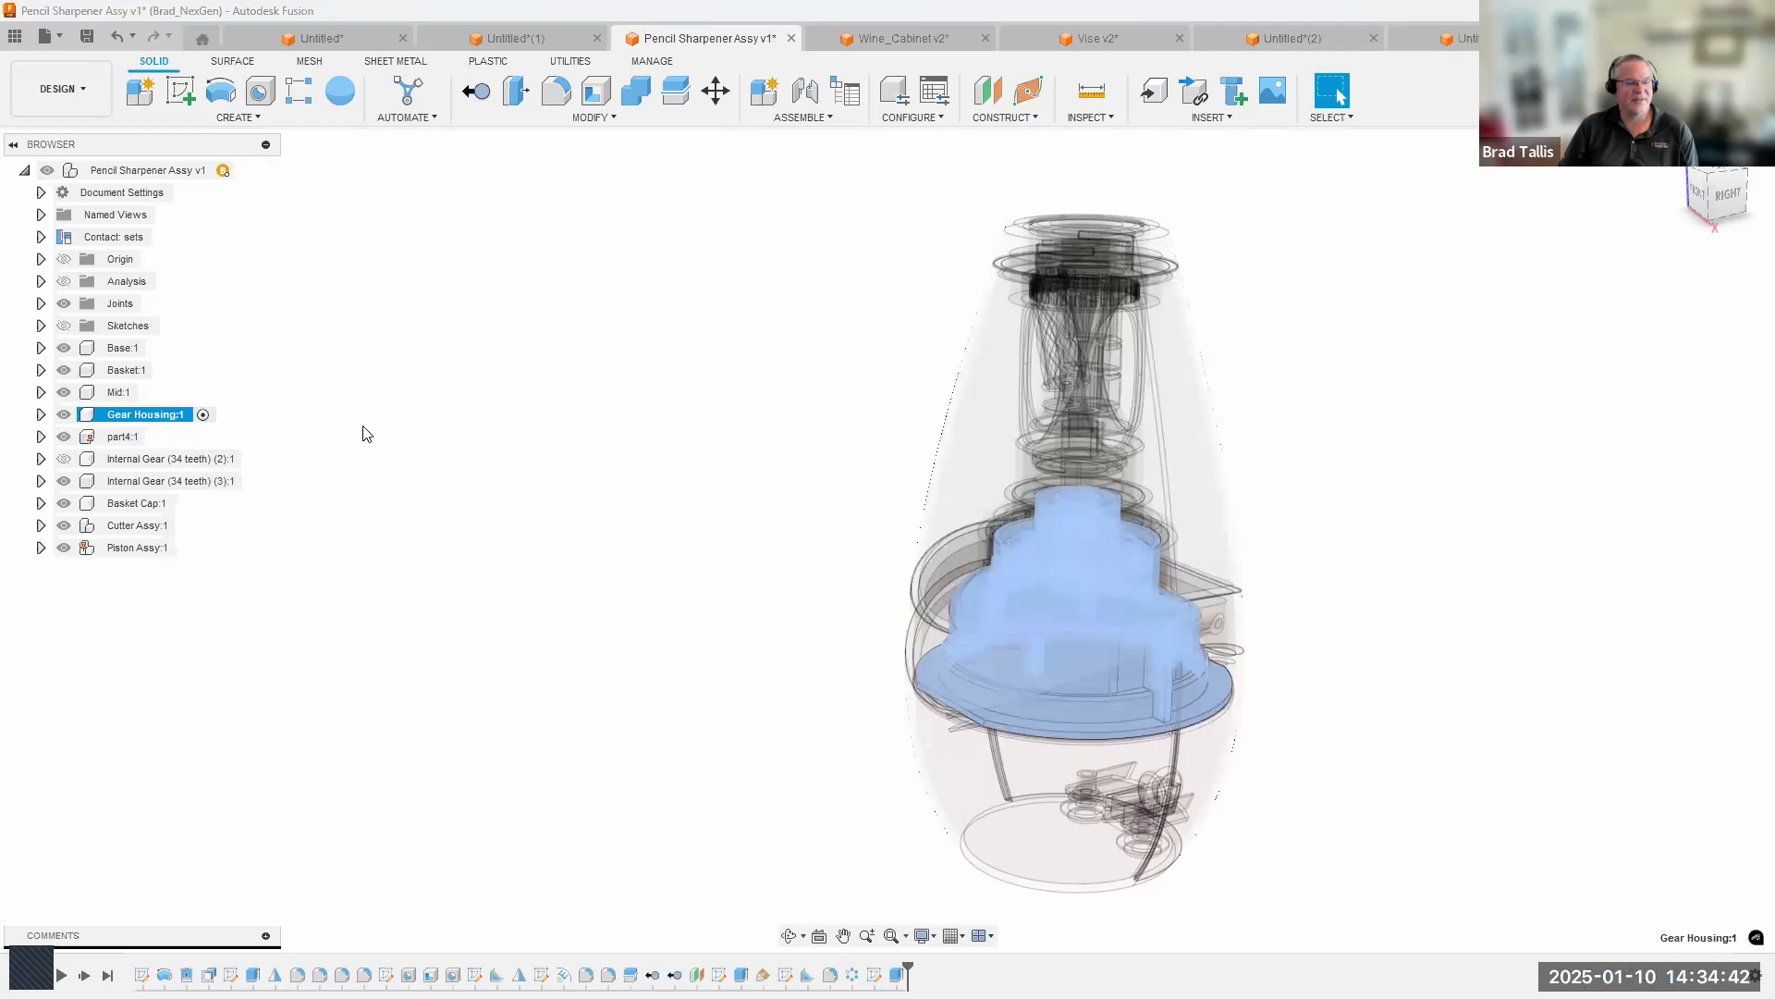
pyautogui.rightClick(169, 419)
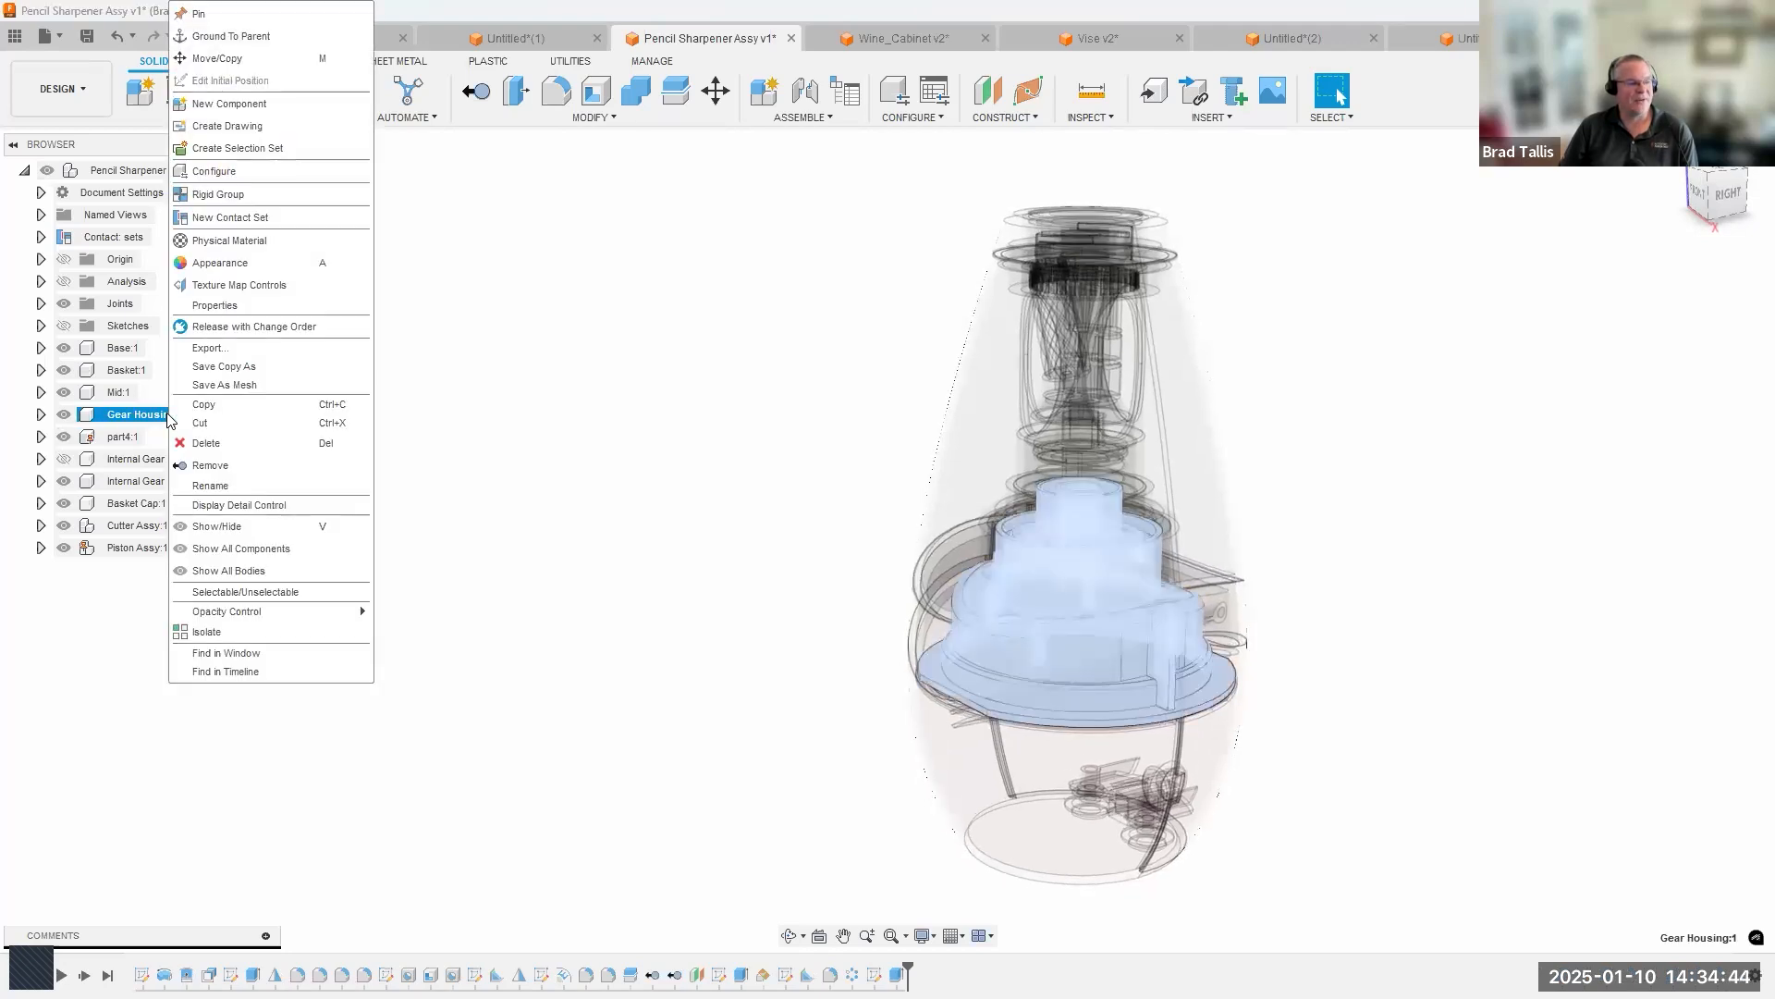
pyautogui.click(229, 630)
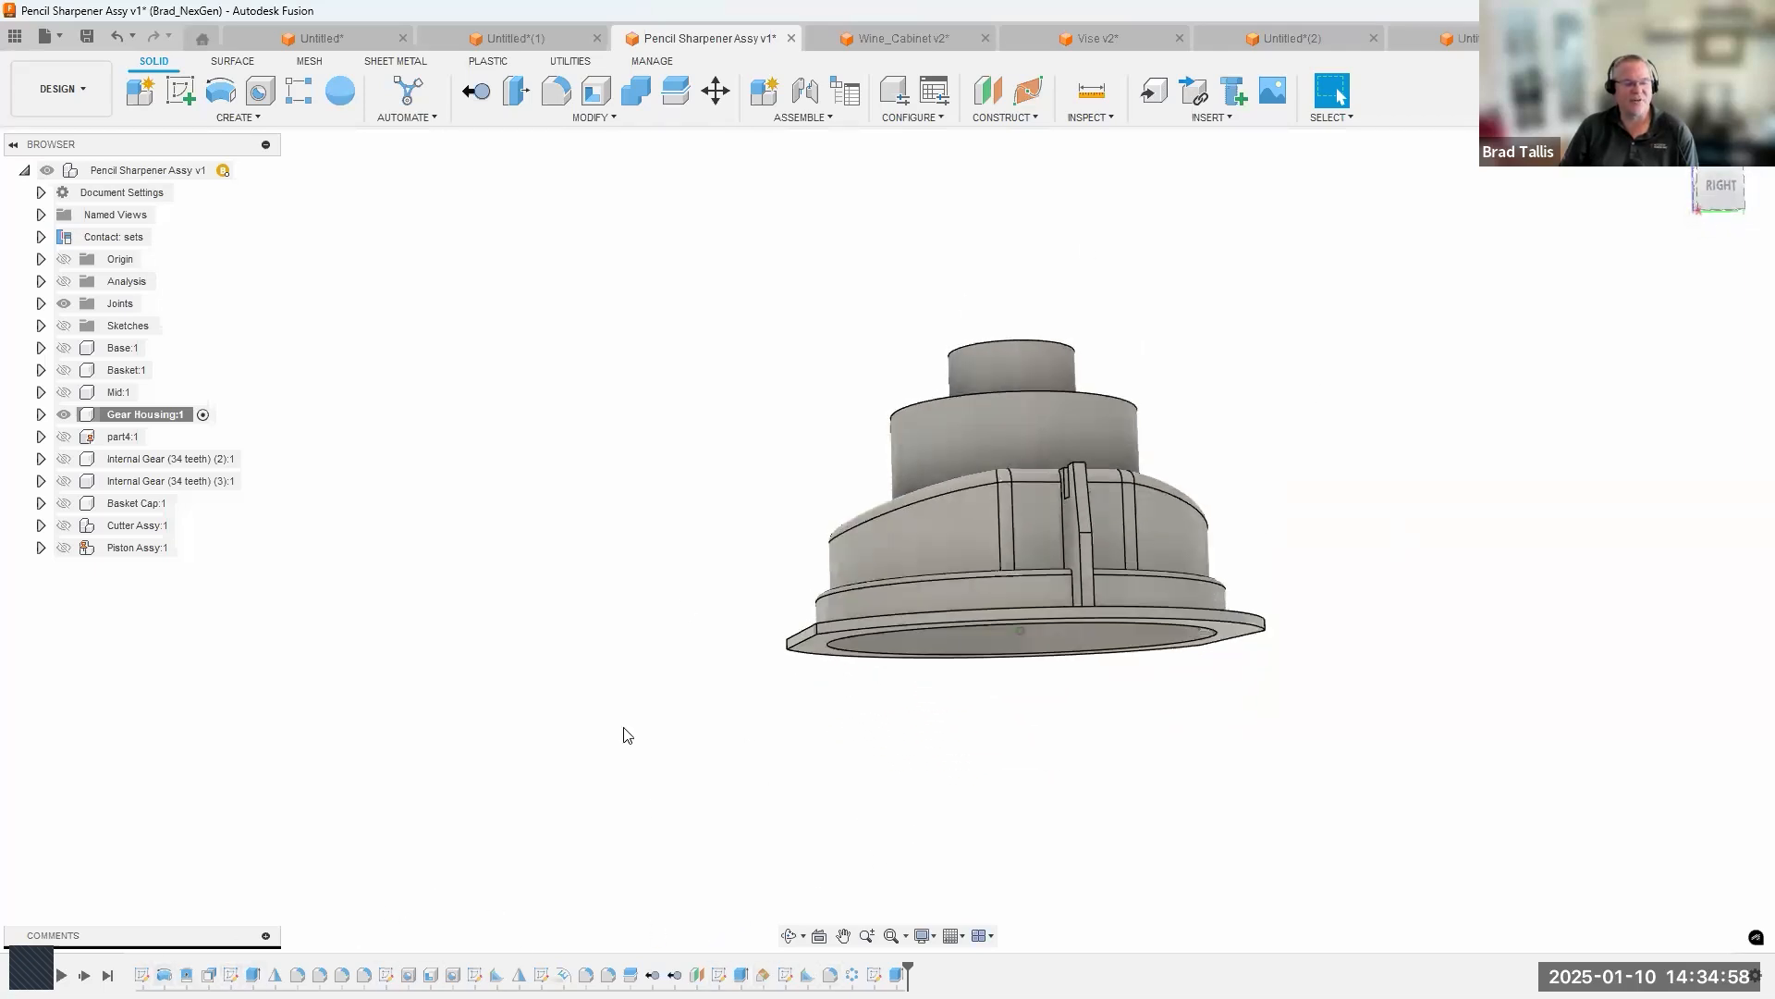
# End the isolation of Gear Housing to show the rest of the pencil sharpener around it.
pyautogui.rightClick(152, 421)
pyautogui.click(224, 634)
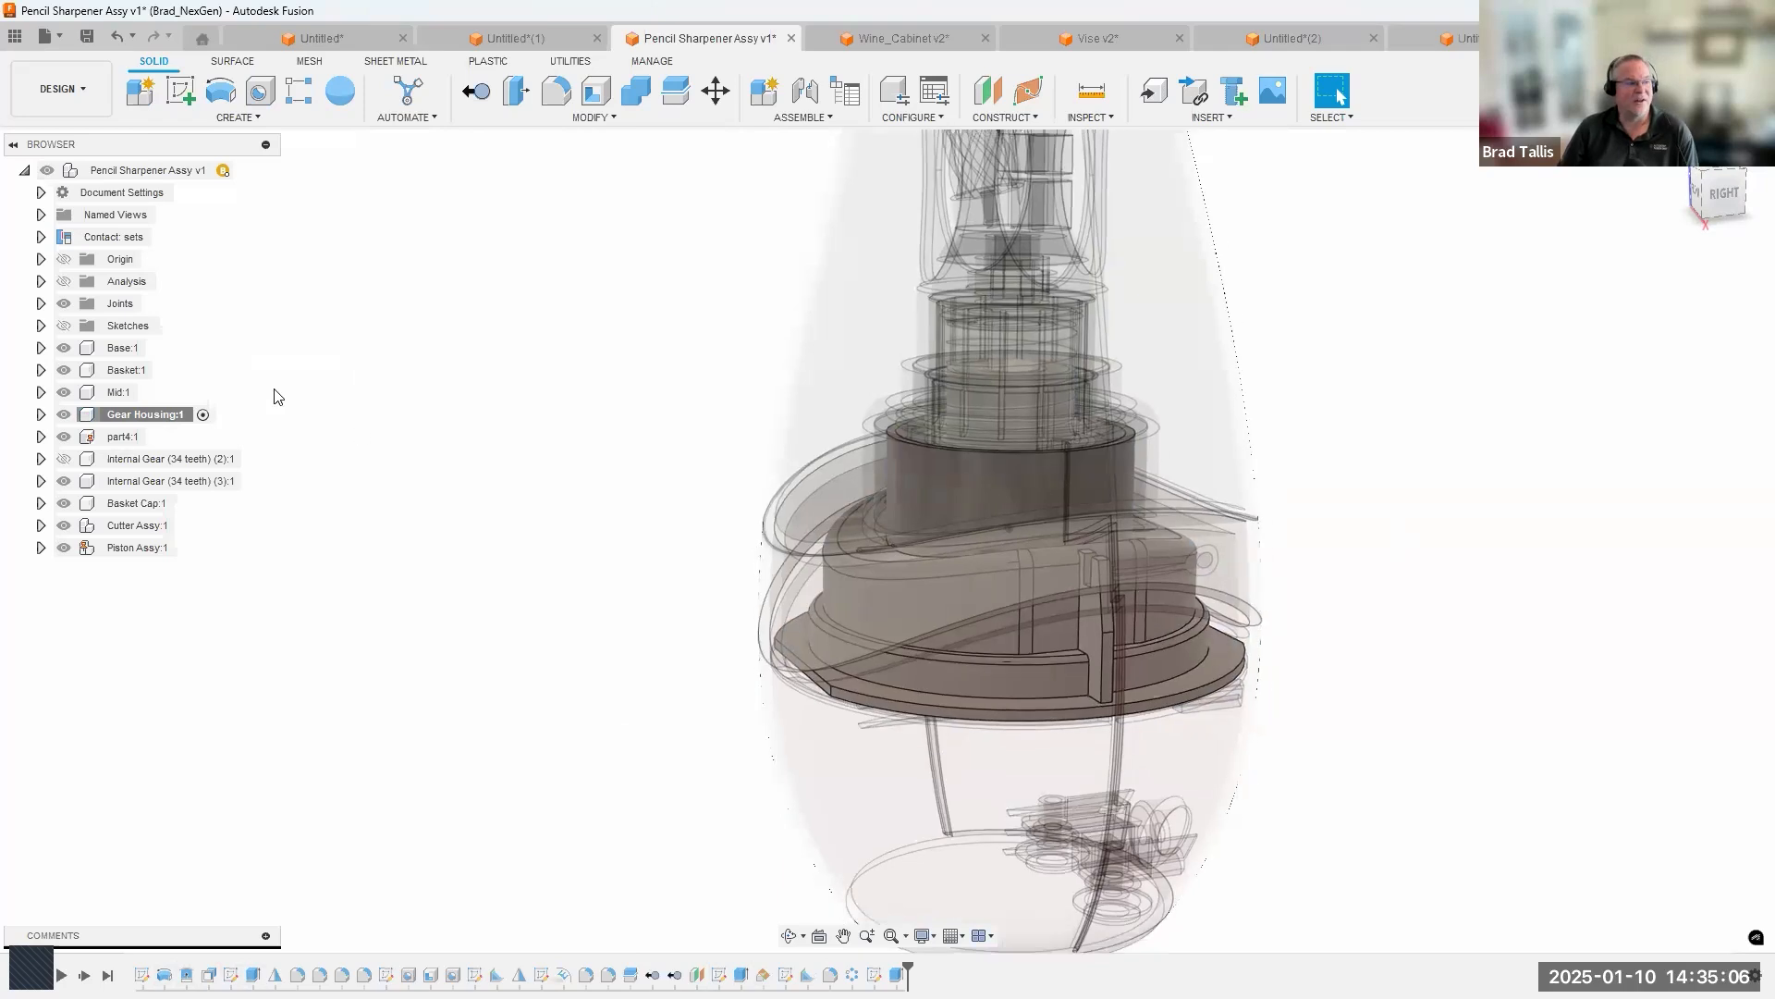
pyautogui.scroll(-4, 439, 385)
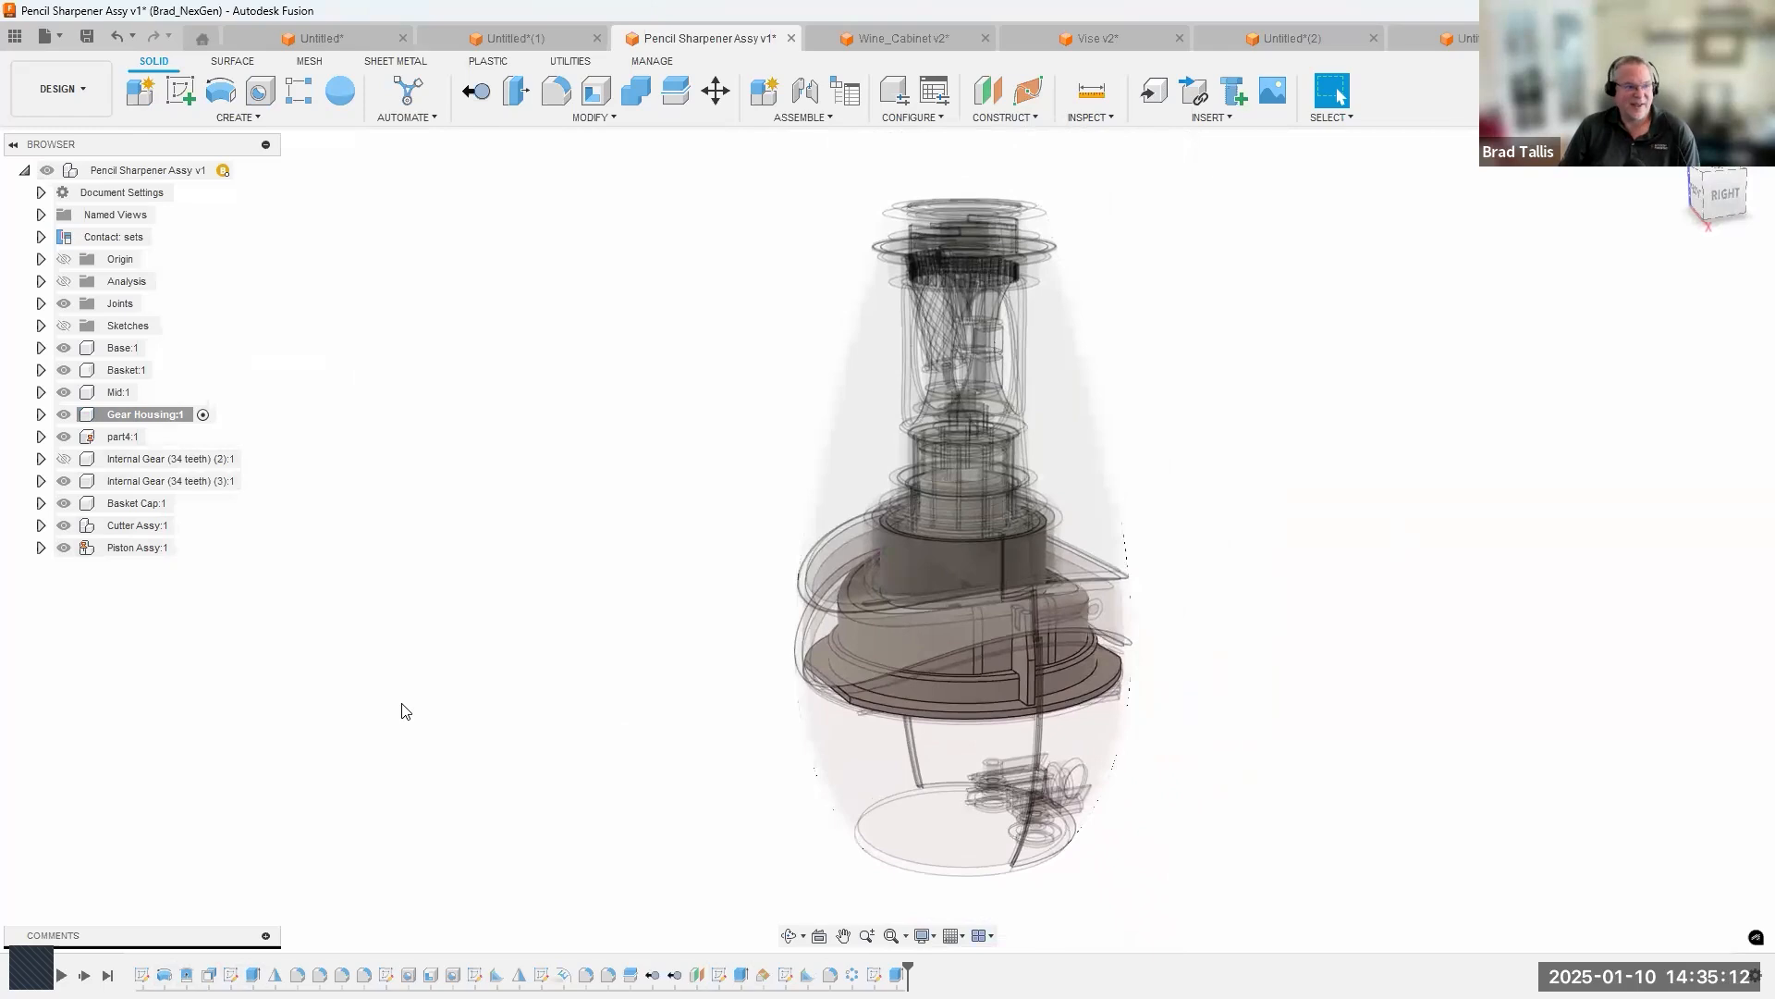
# Activate the top-level Pencil Sharpener Assy component to bring the whole assembly back into focus and examine it.
pyautogui.click(244, 171)
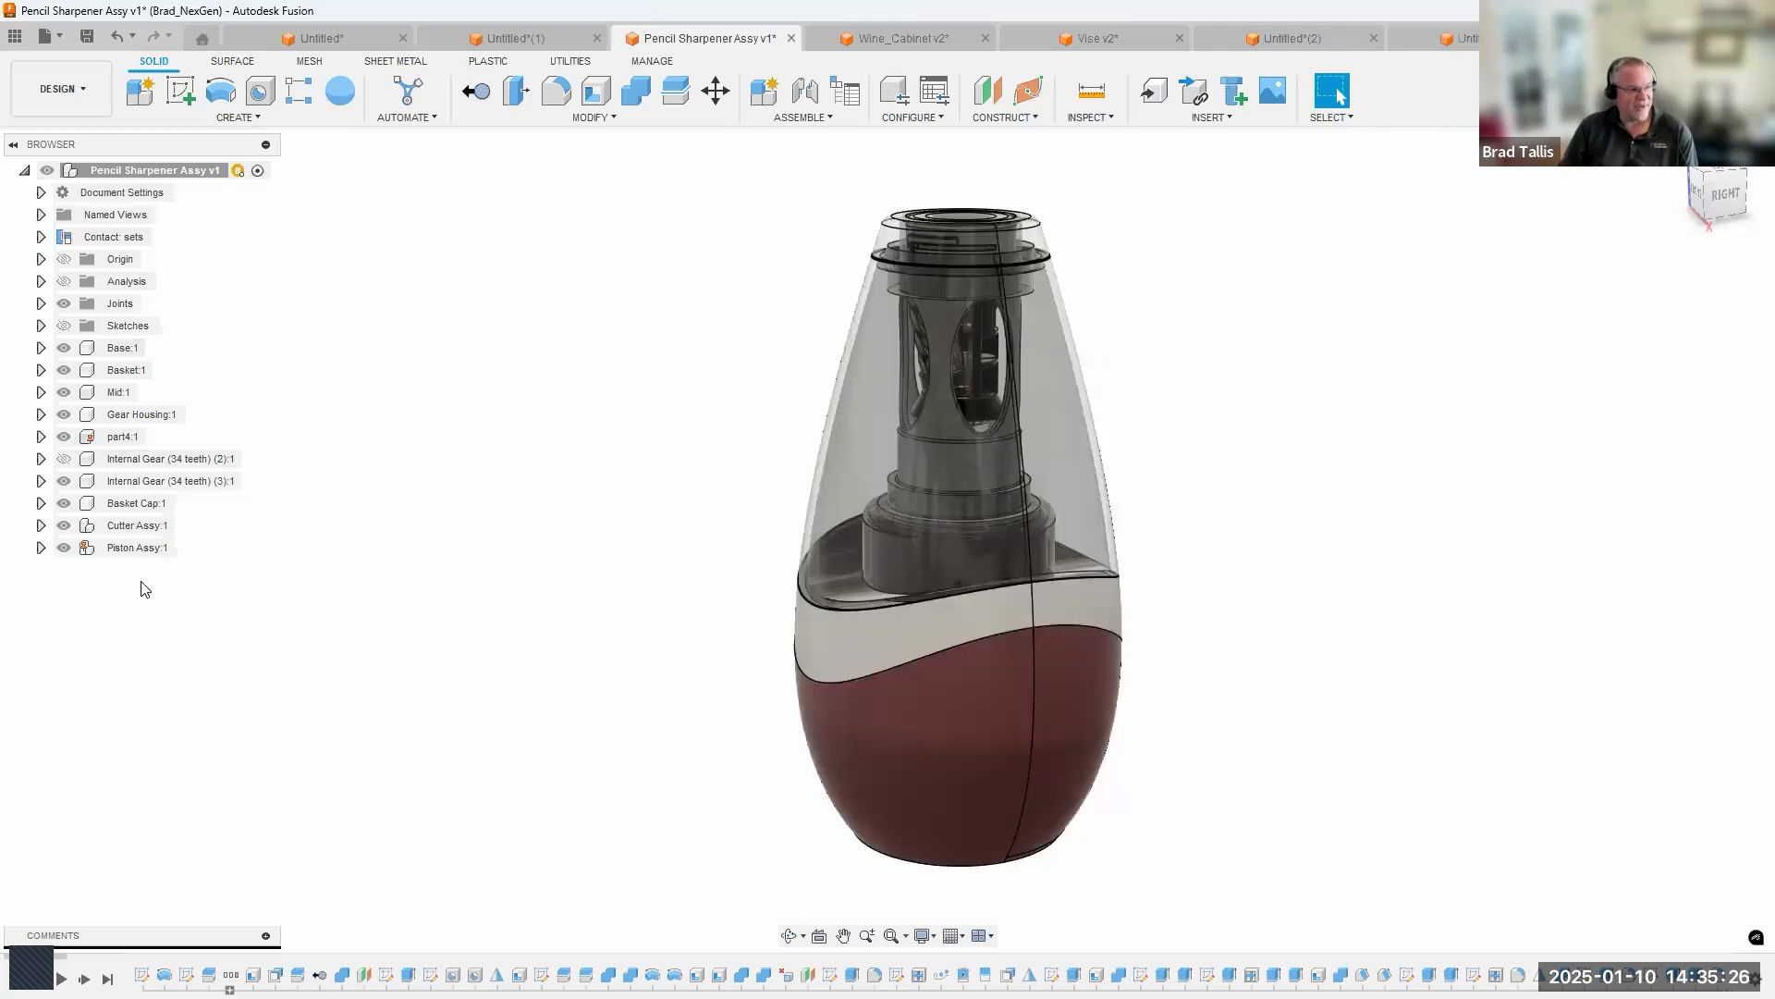
pyautogui.keyDown('shift'); pyautogui.moveTo(915, 339); pyautogui.dragTo(887, 878, button='middle'); pyautogui.keyUp('shift')
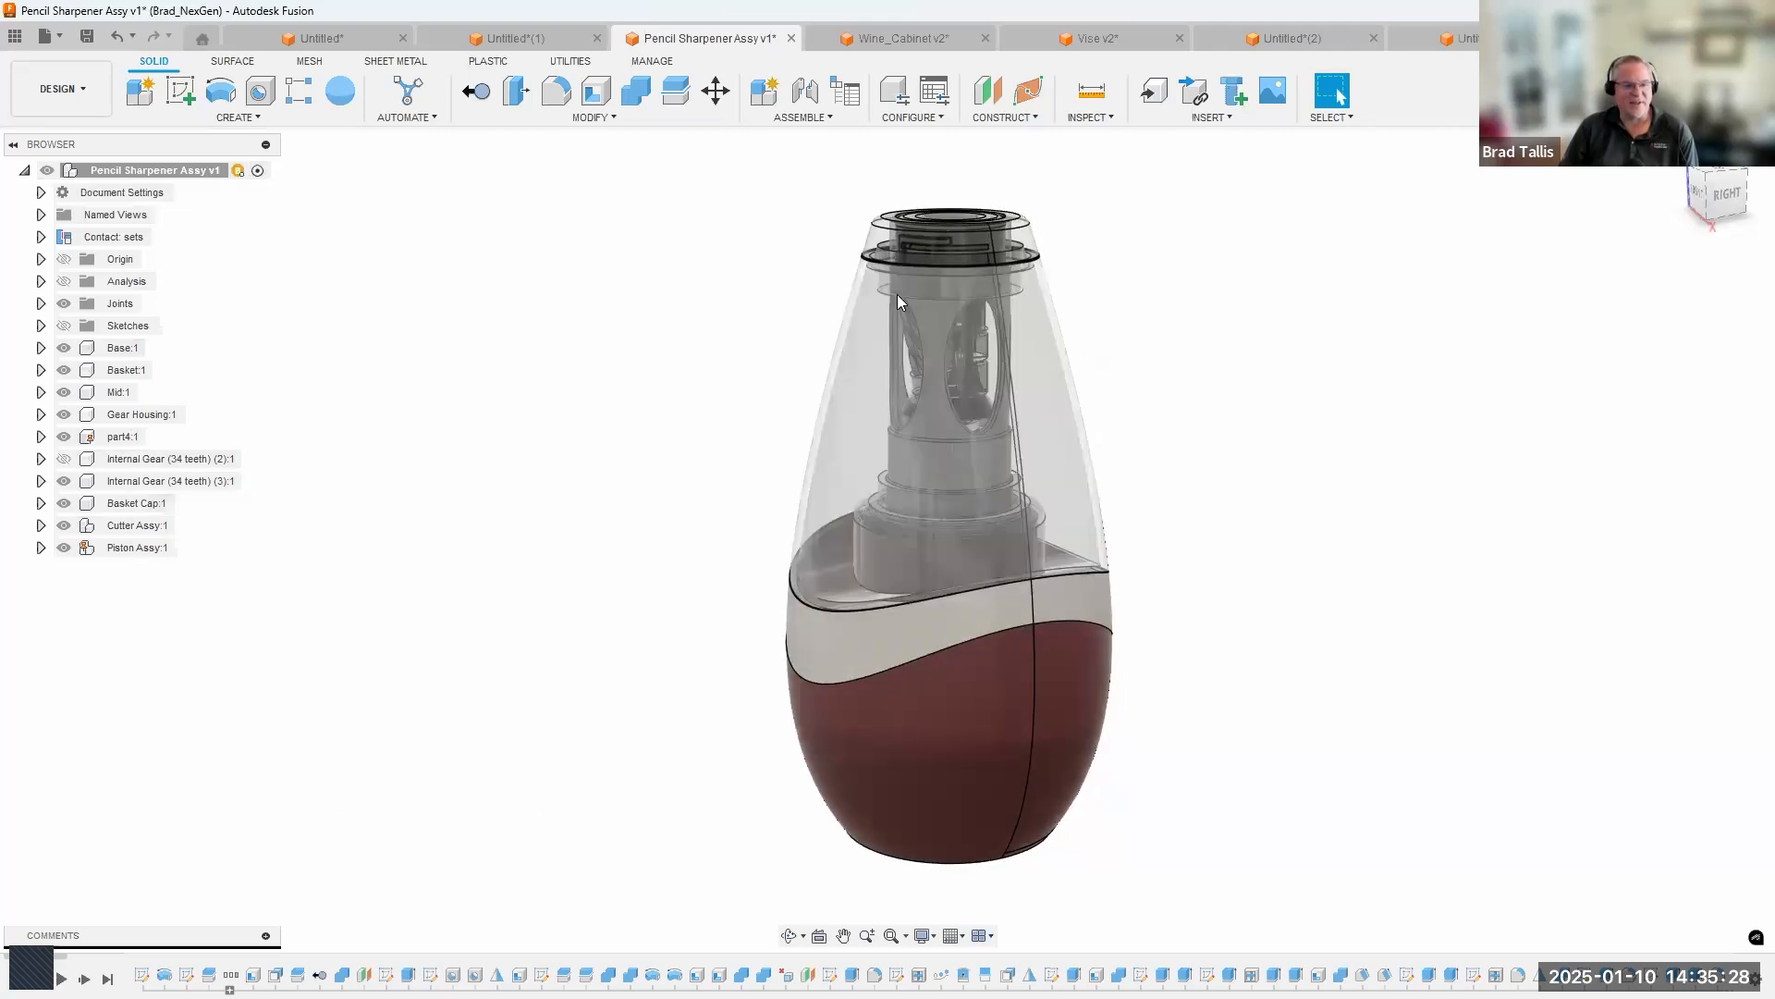
pyautogui.keyDown('shift'); pyautogui.moveTo(1192, 748); pyautogui.dragTo(1127, 672, button='middle'); pyautogui.keyUp('shift')
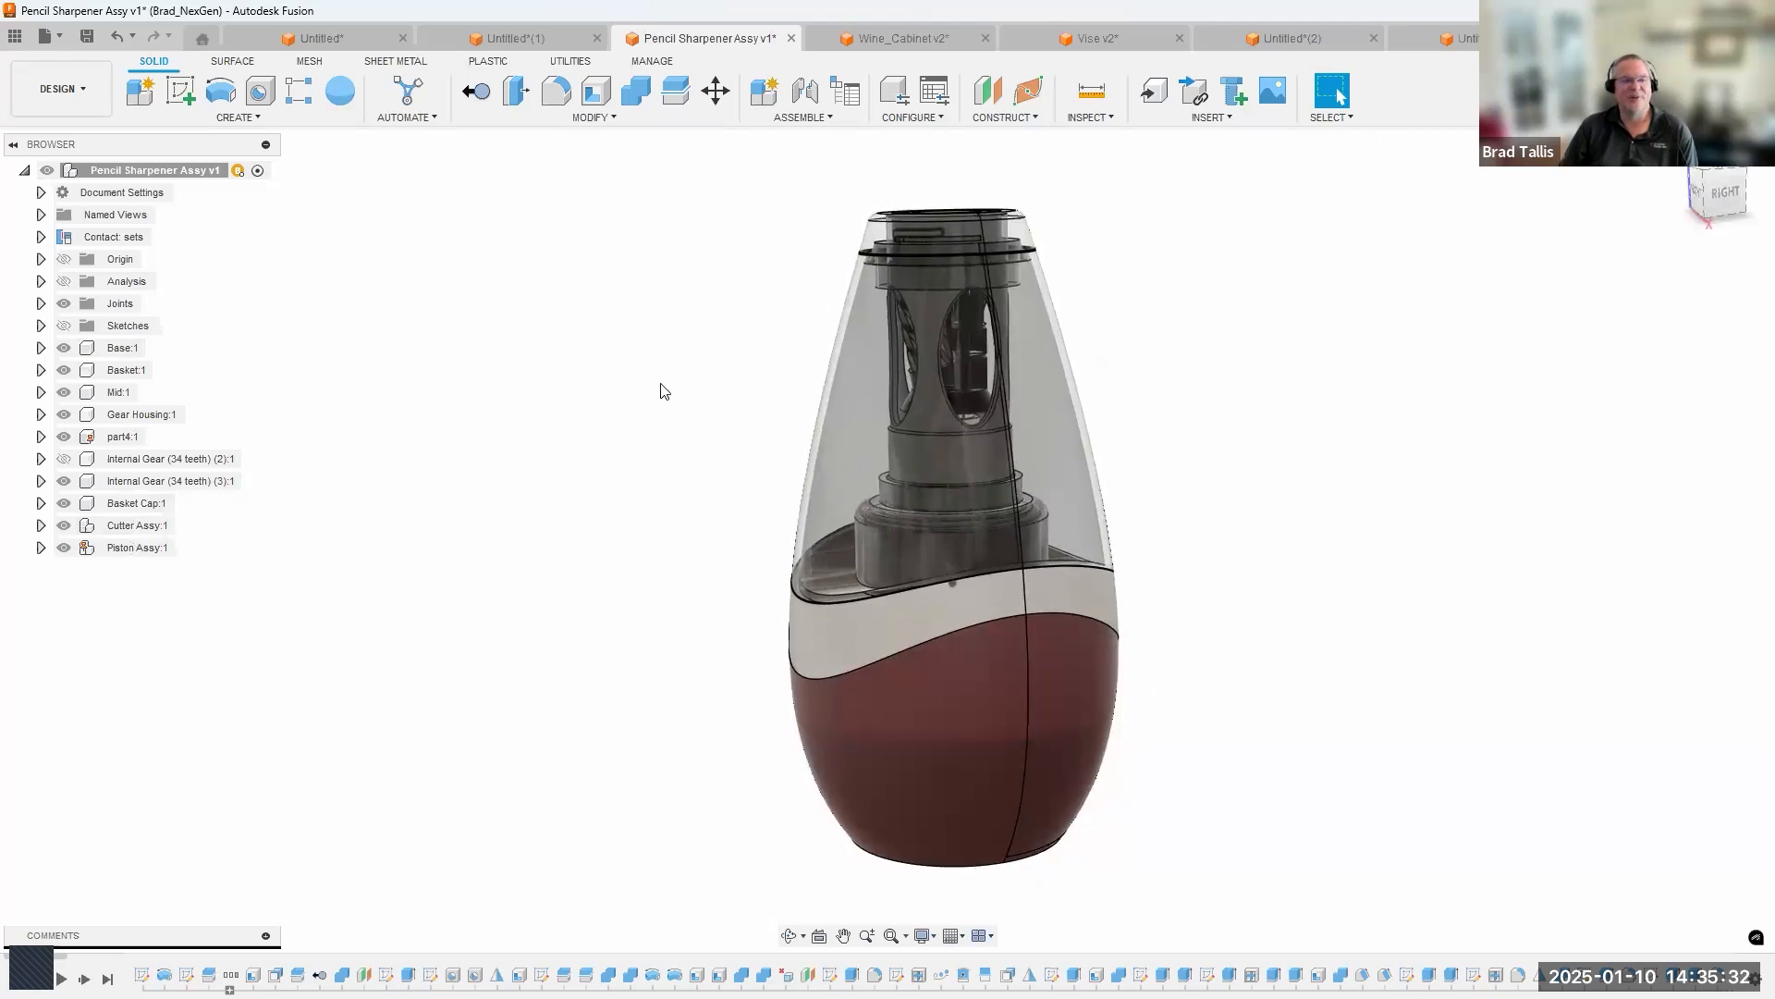
pyautogui.keyDown('shift'); pyautogui.moveTo(667, 238); pyautogui.dragTo(1239, 184, button='middle'); pyautogui.keyUp('shift')
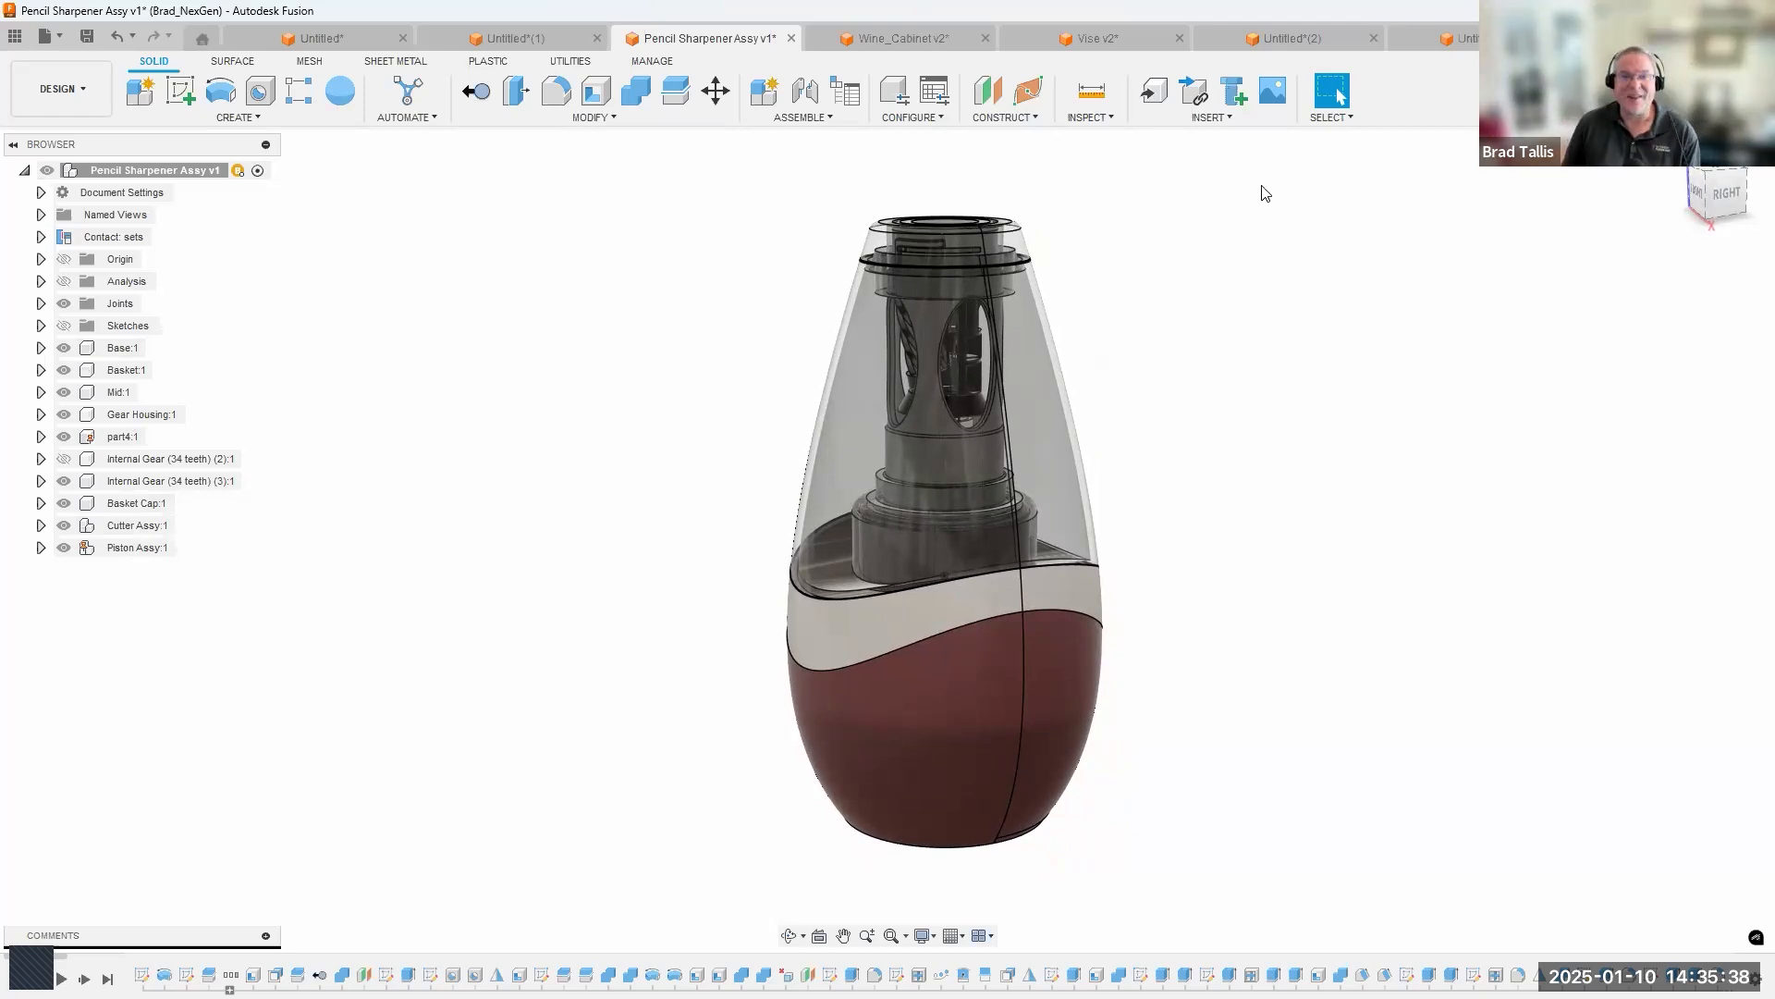
# Switch to the unsaved bike assembly design and start a new component with Rear Wheel Assy as its parent.
pyautogui.click(1431, 38)
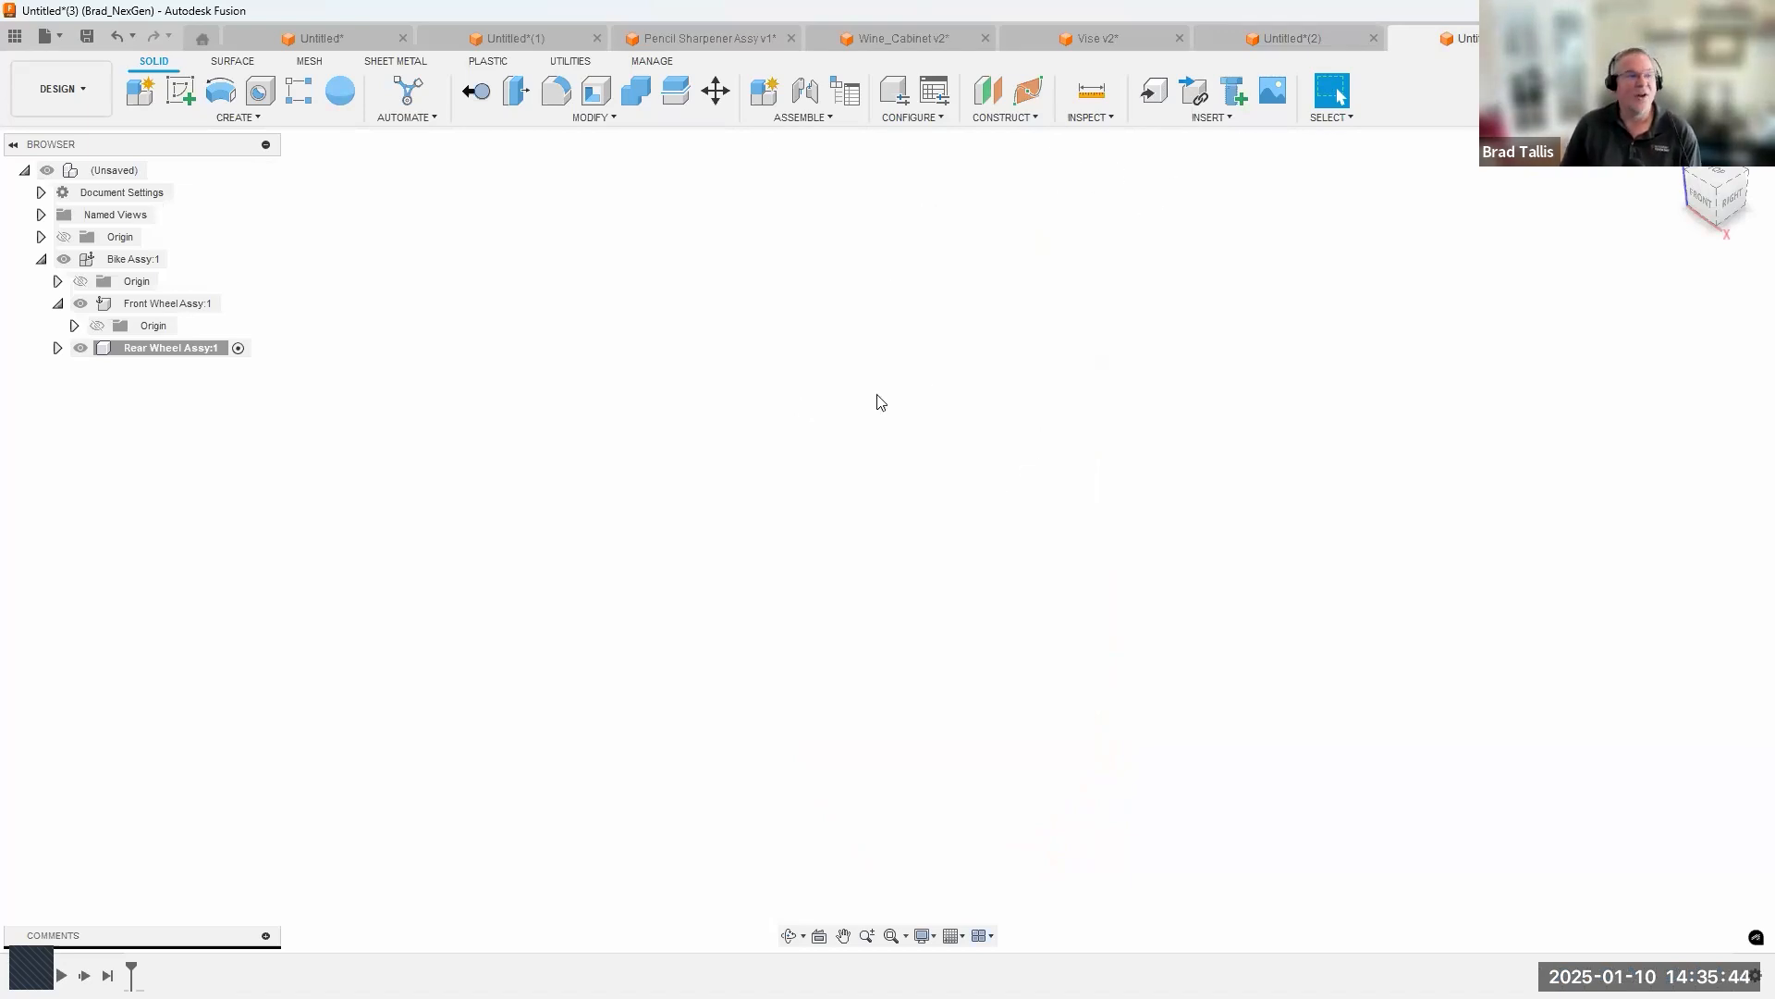
pyautogui.click(141, 92)
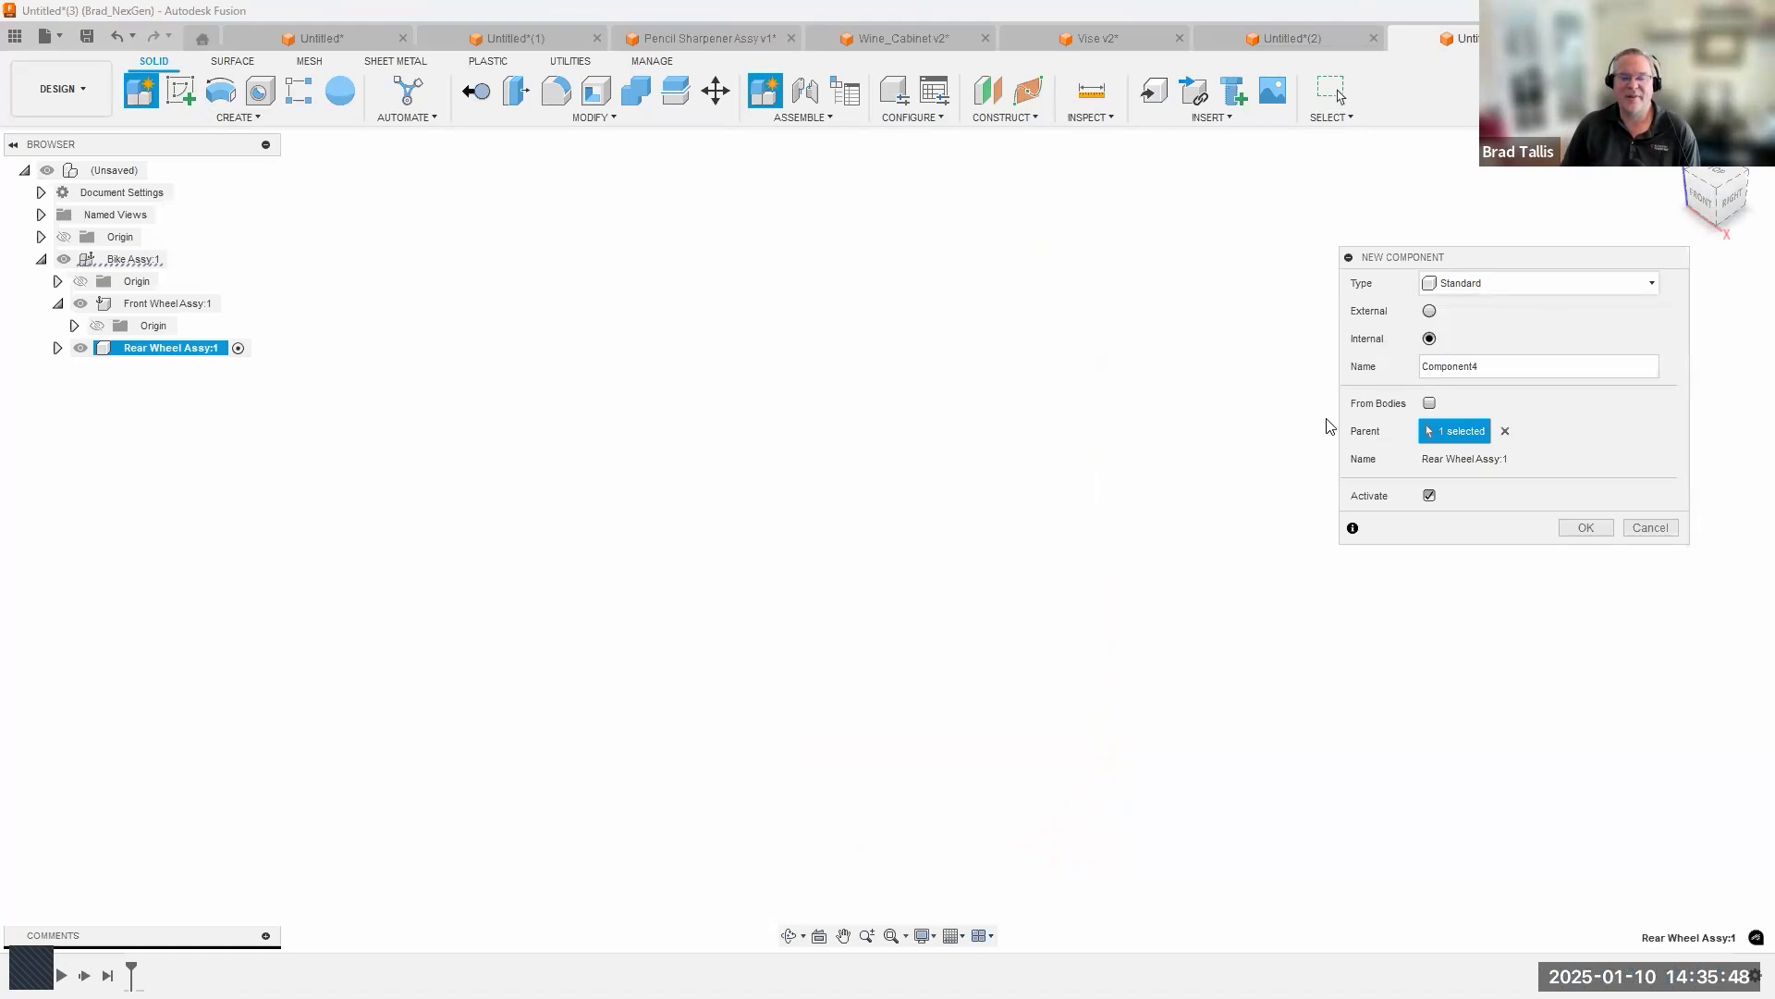
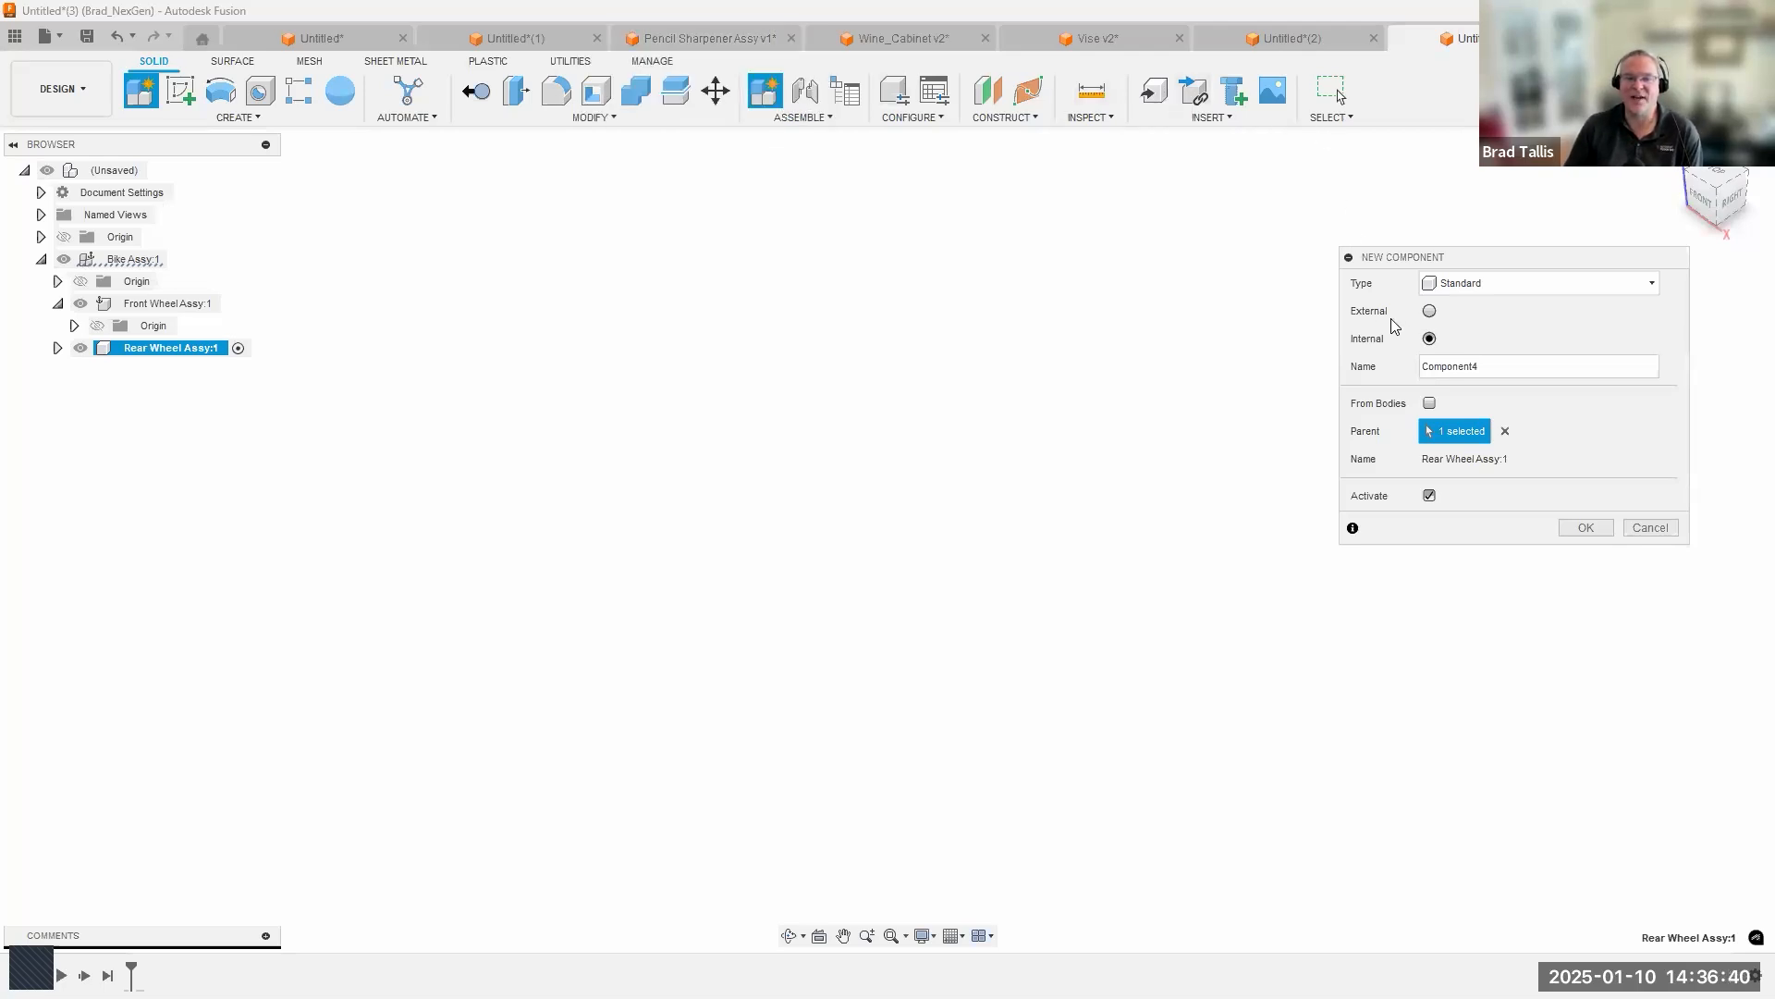
# Make the new component external and name it Pocket.
pyautogui.click(1429, 311)
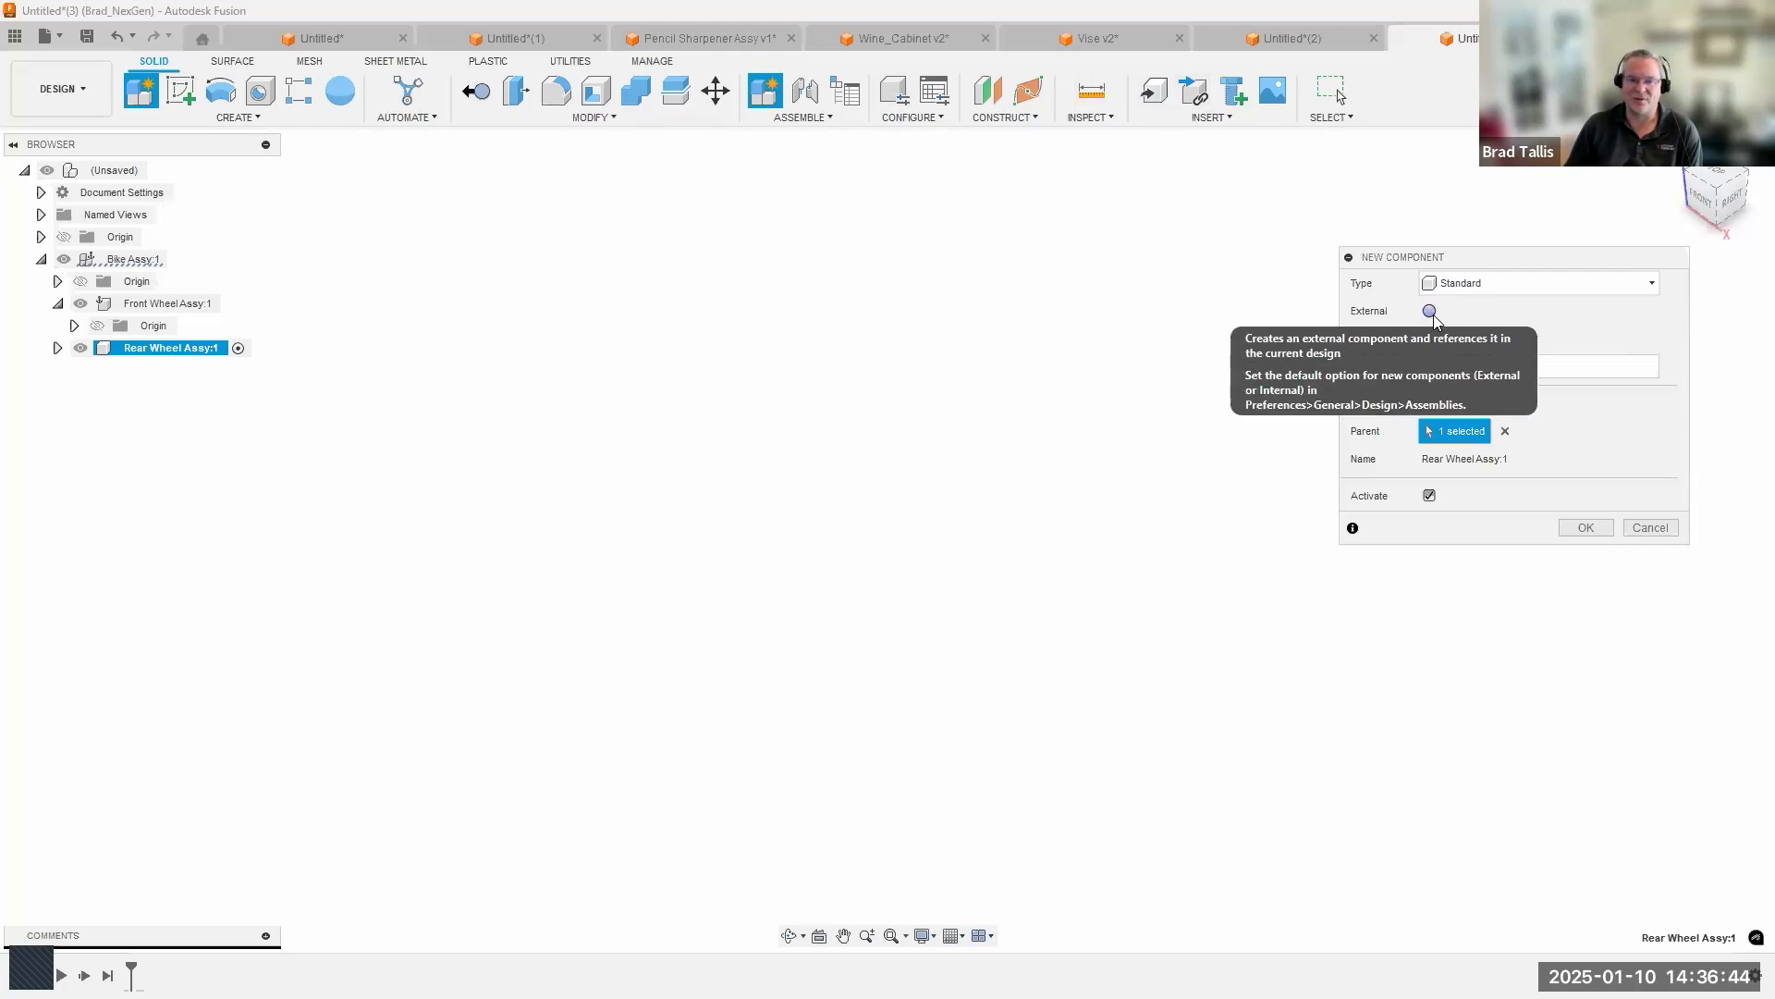
pyautogui.click(1434, 316)
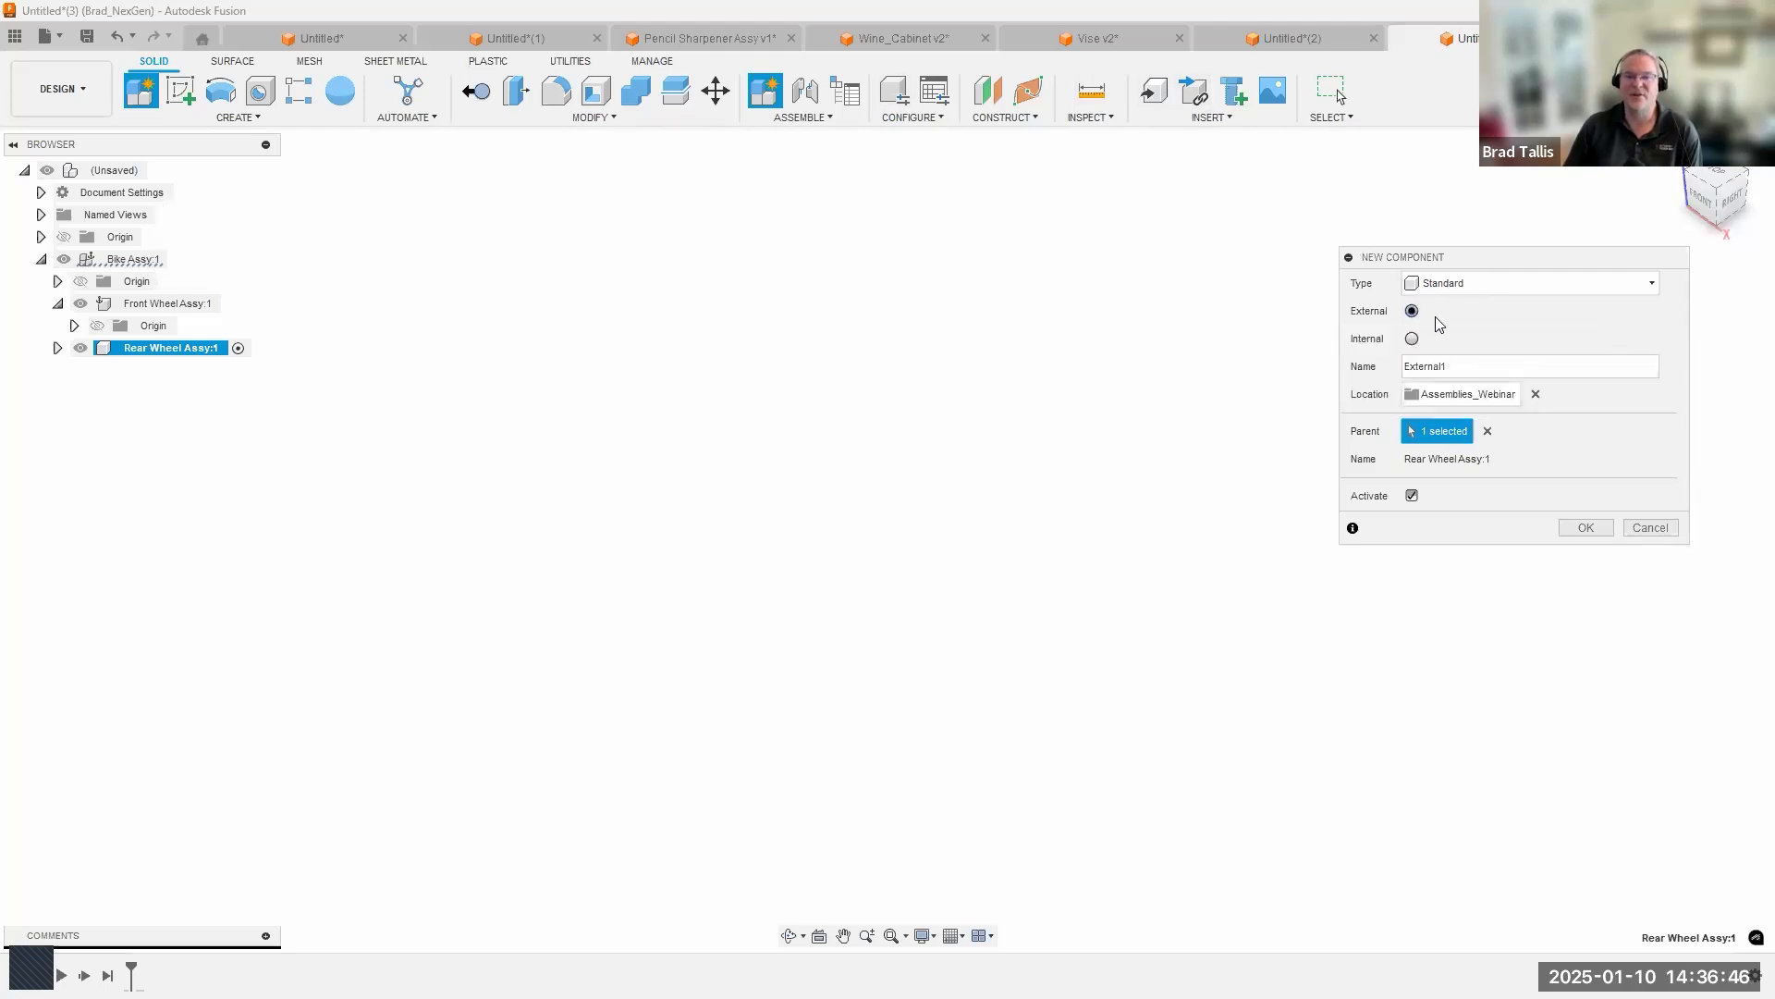
pyautogui.doubleClick(1435, 366)
pyautogui.write('P')
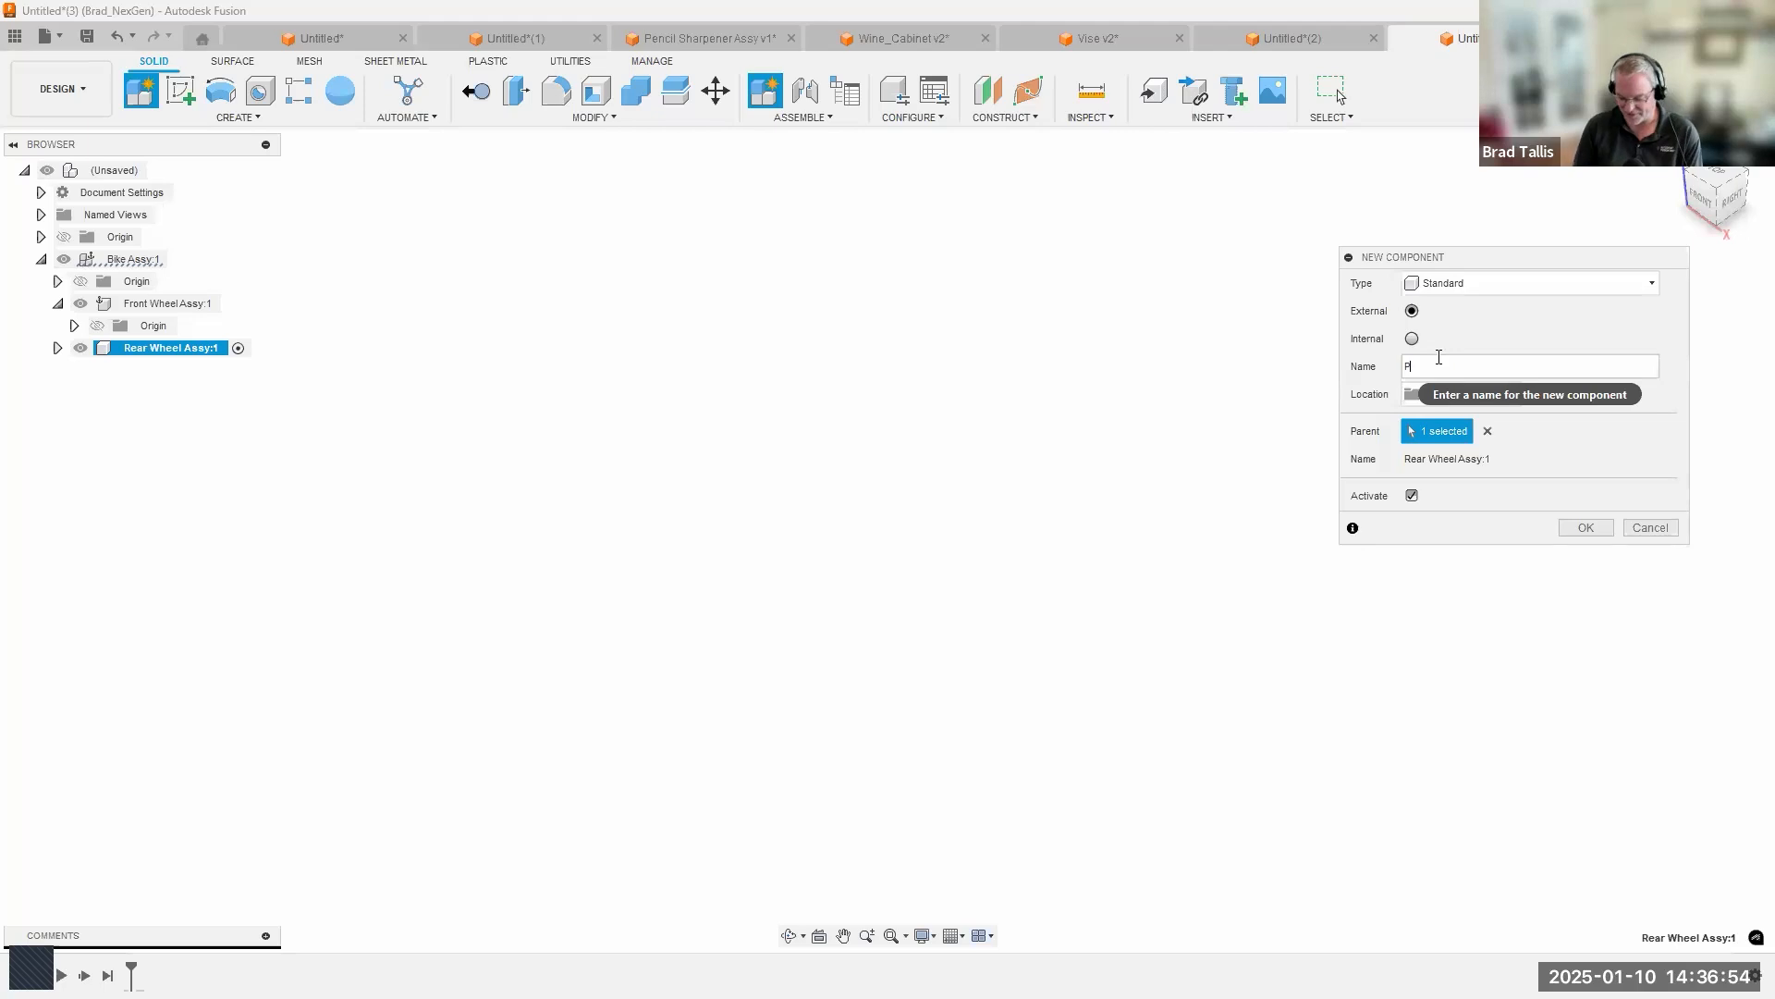
pyautogui.write('ocket')
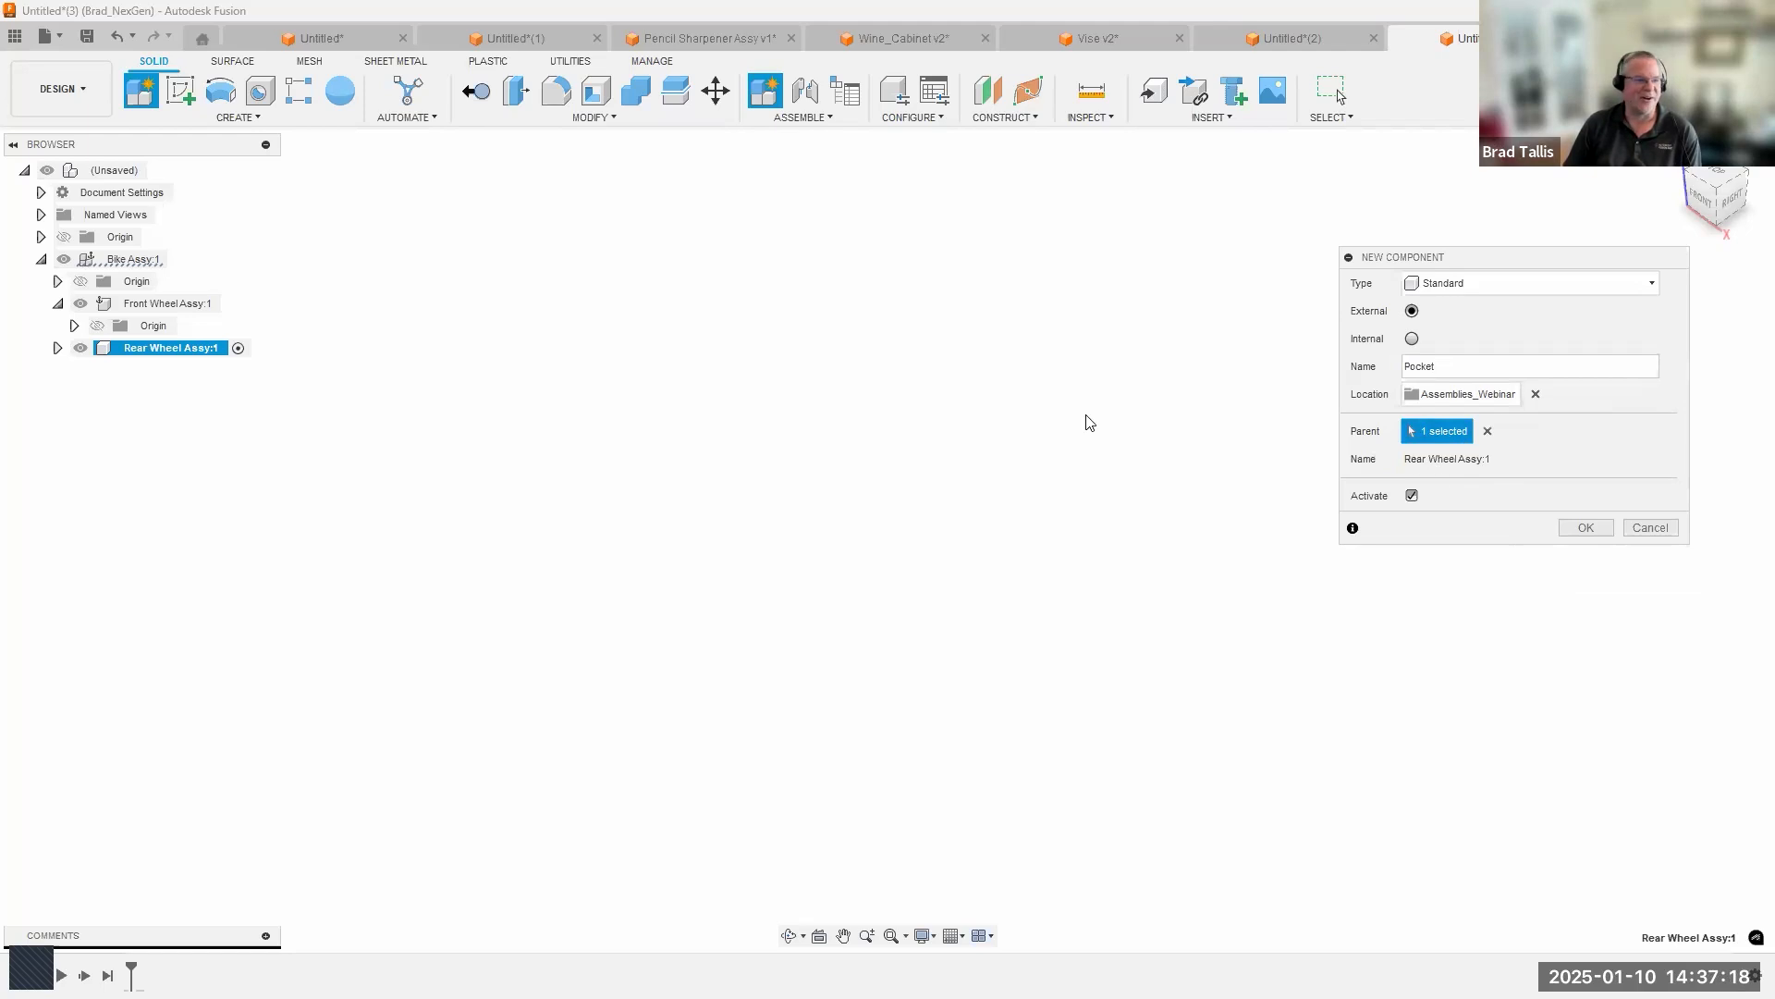
# Change the parent to the top-level unsaved design, create the external Pocket component and accept the Edit in Place notice.
pyautogui.click(1488, 433)
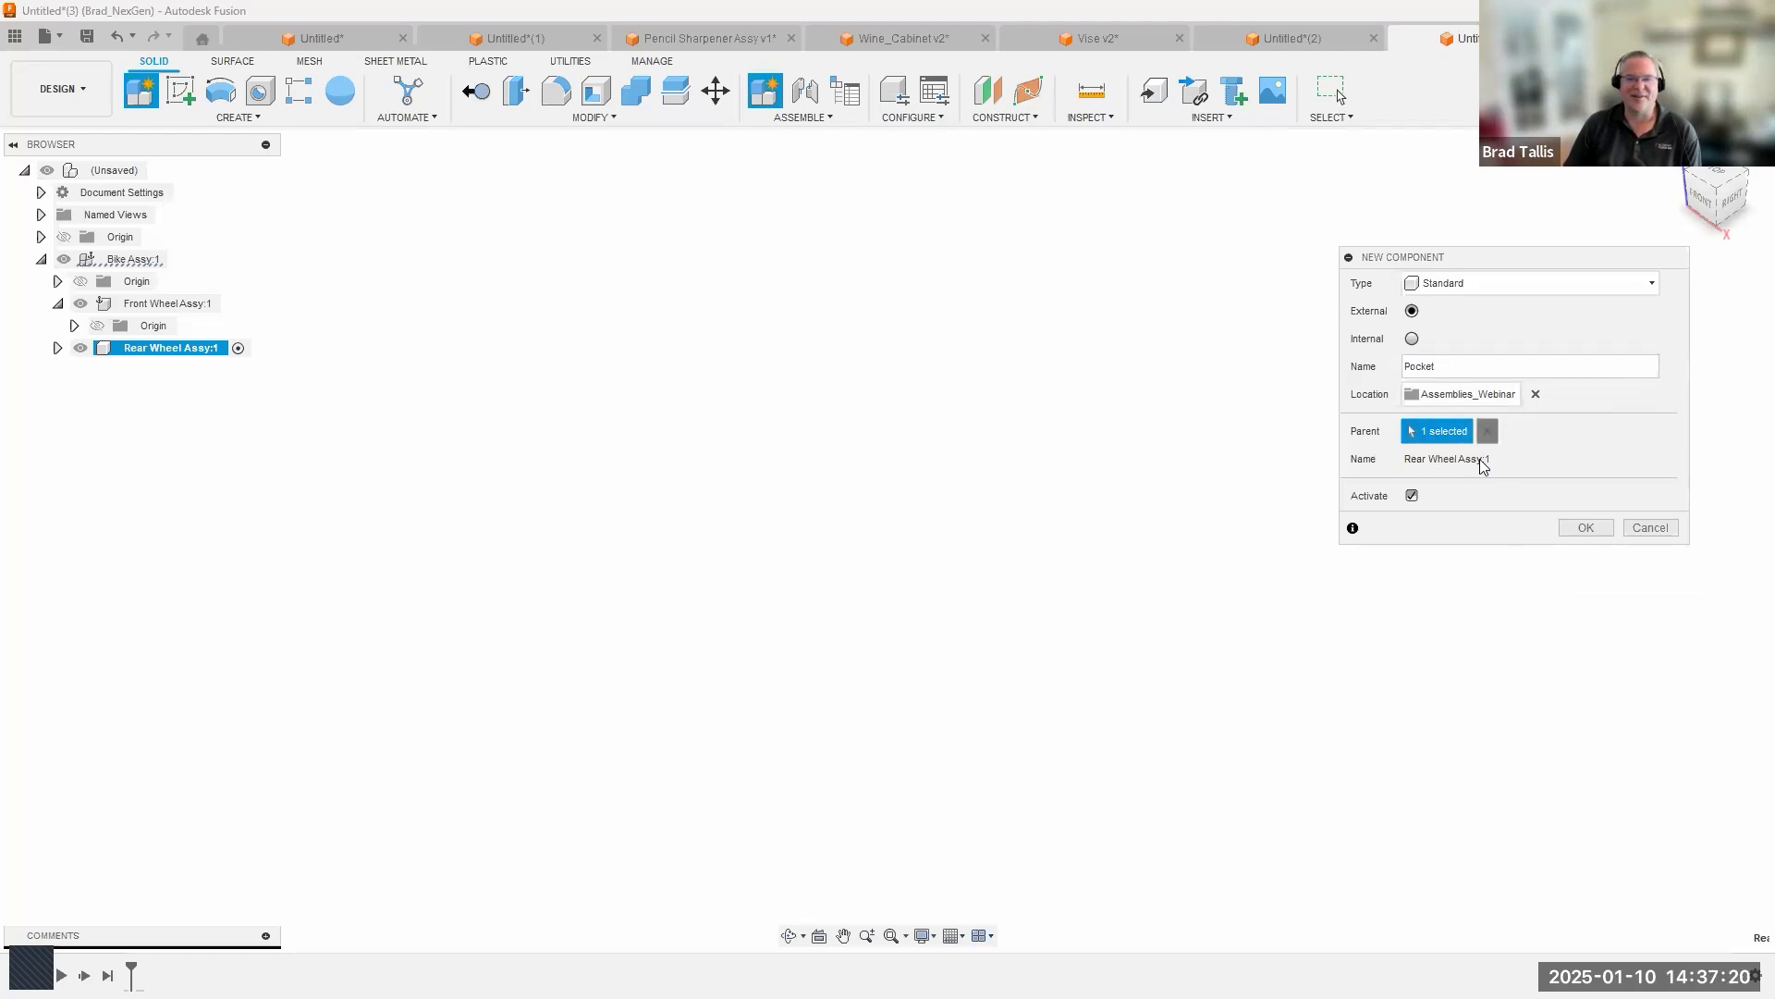
pyautogui.click(103, 172)
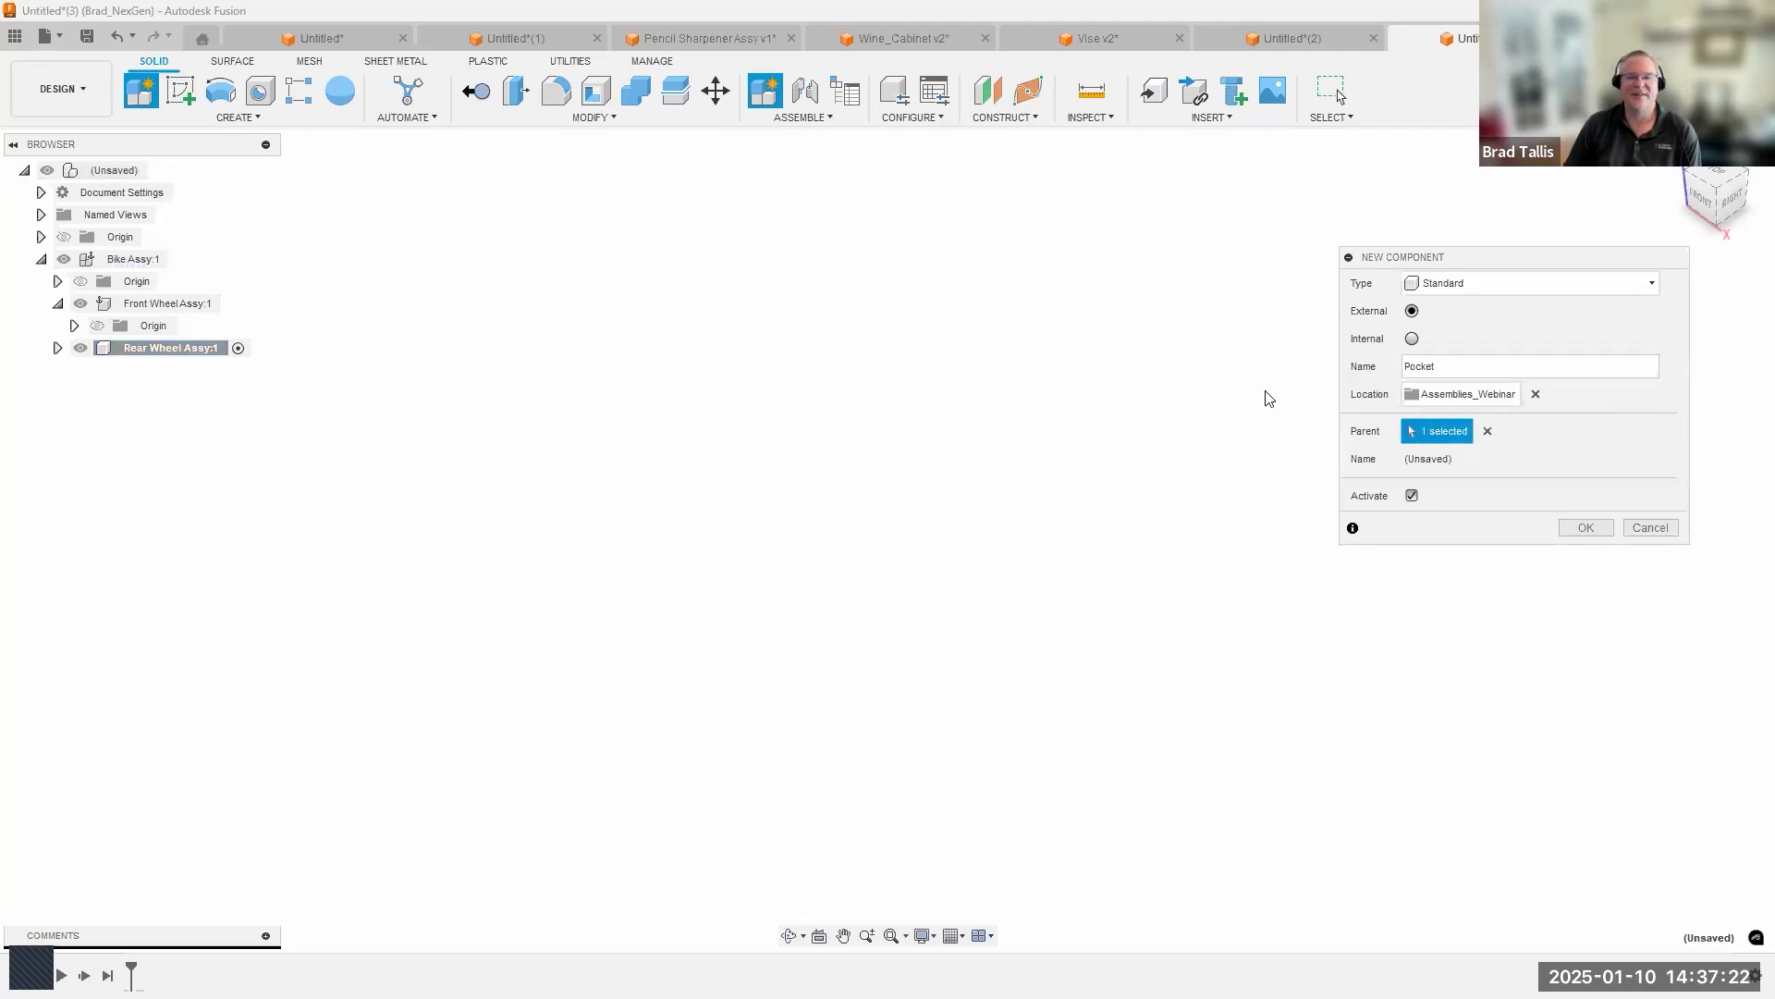
pyautogui.click(1584, 528)
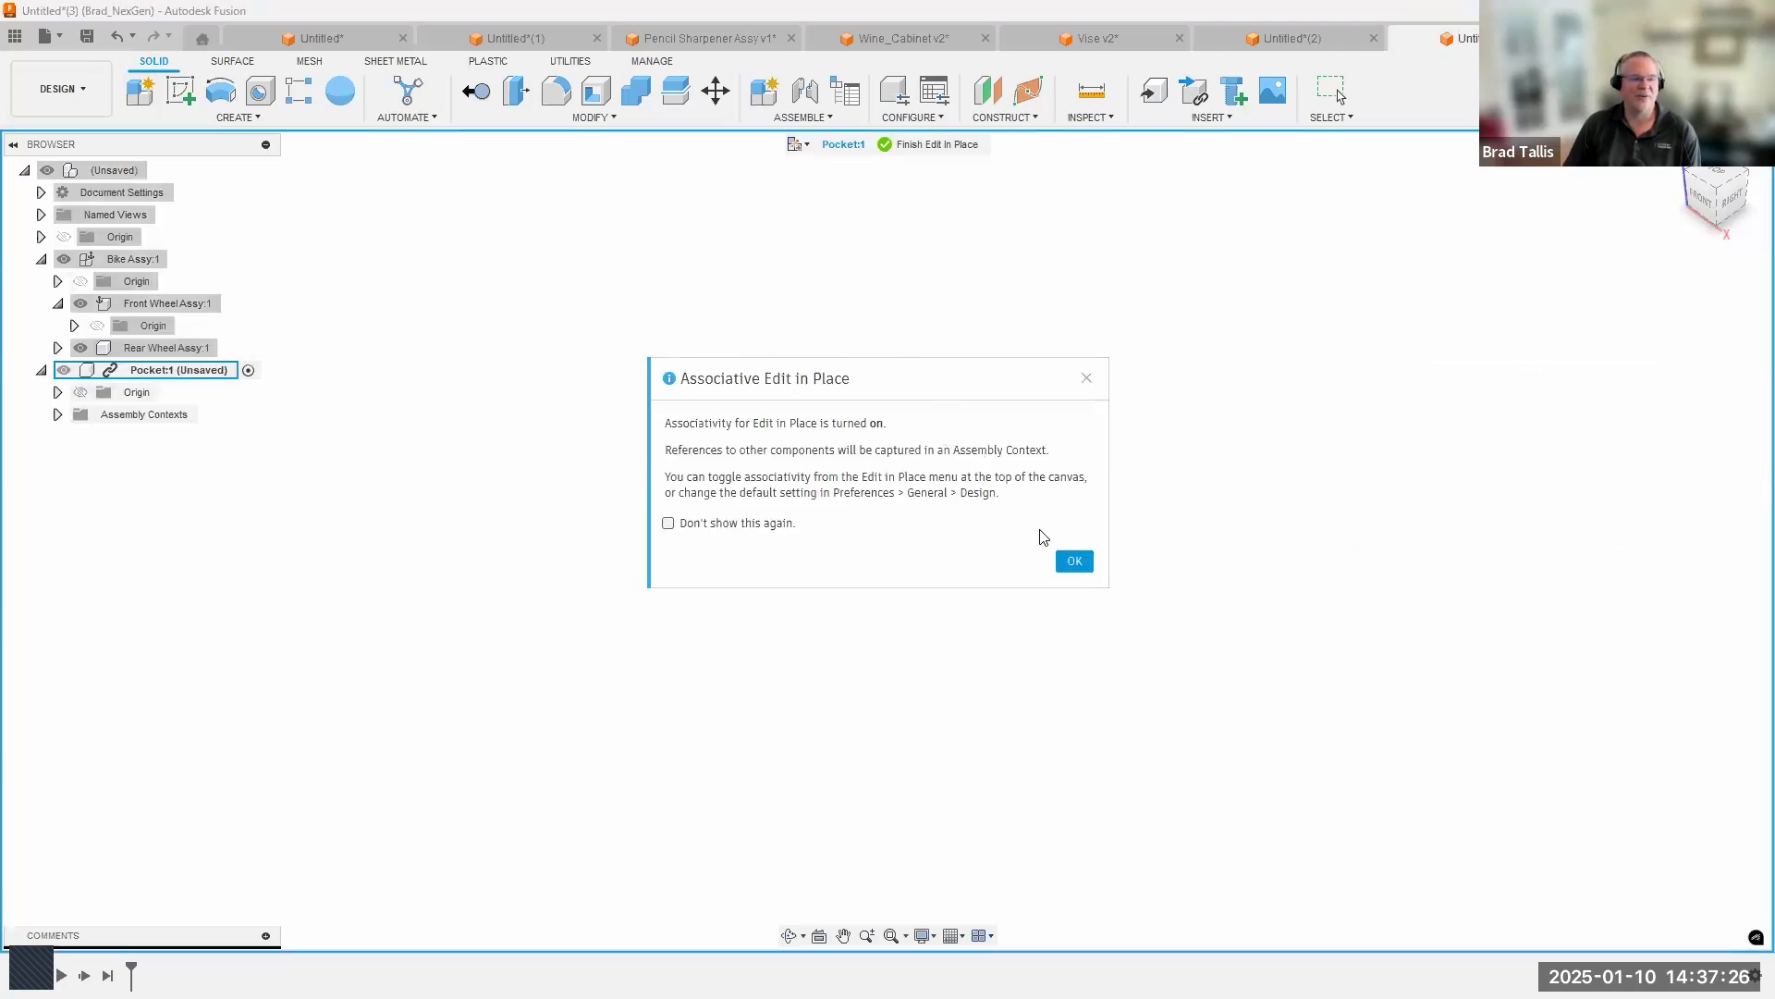
pyautogui.click(1074, 562)
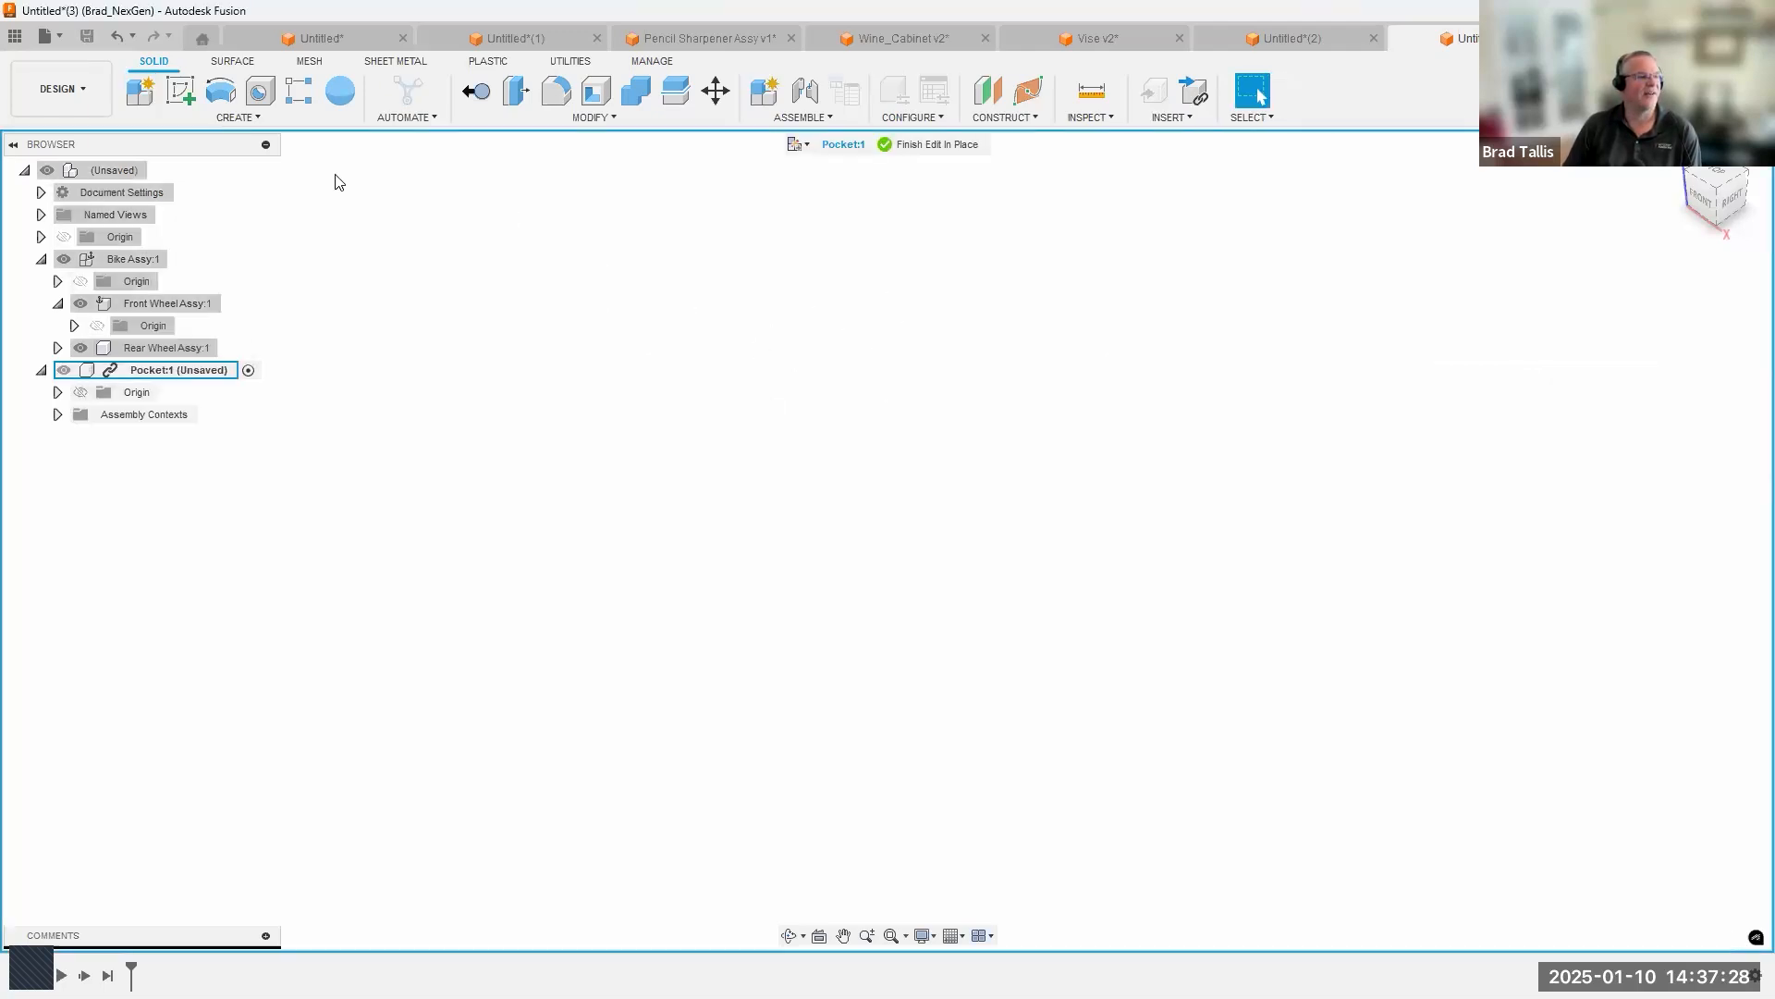
# Sketch two concentric circles centred on the origin on the horizontal plane in Pocket, and finish the sketch.
pyautogui.click(180, 91)
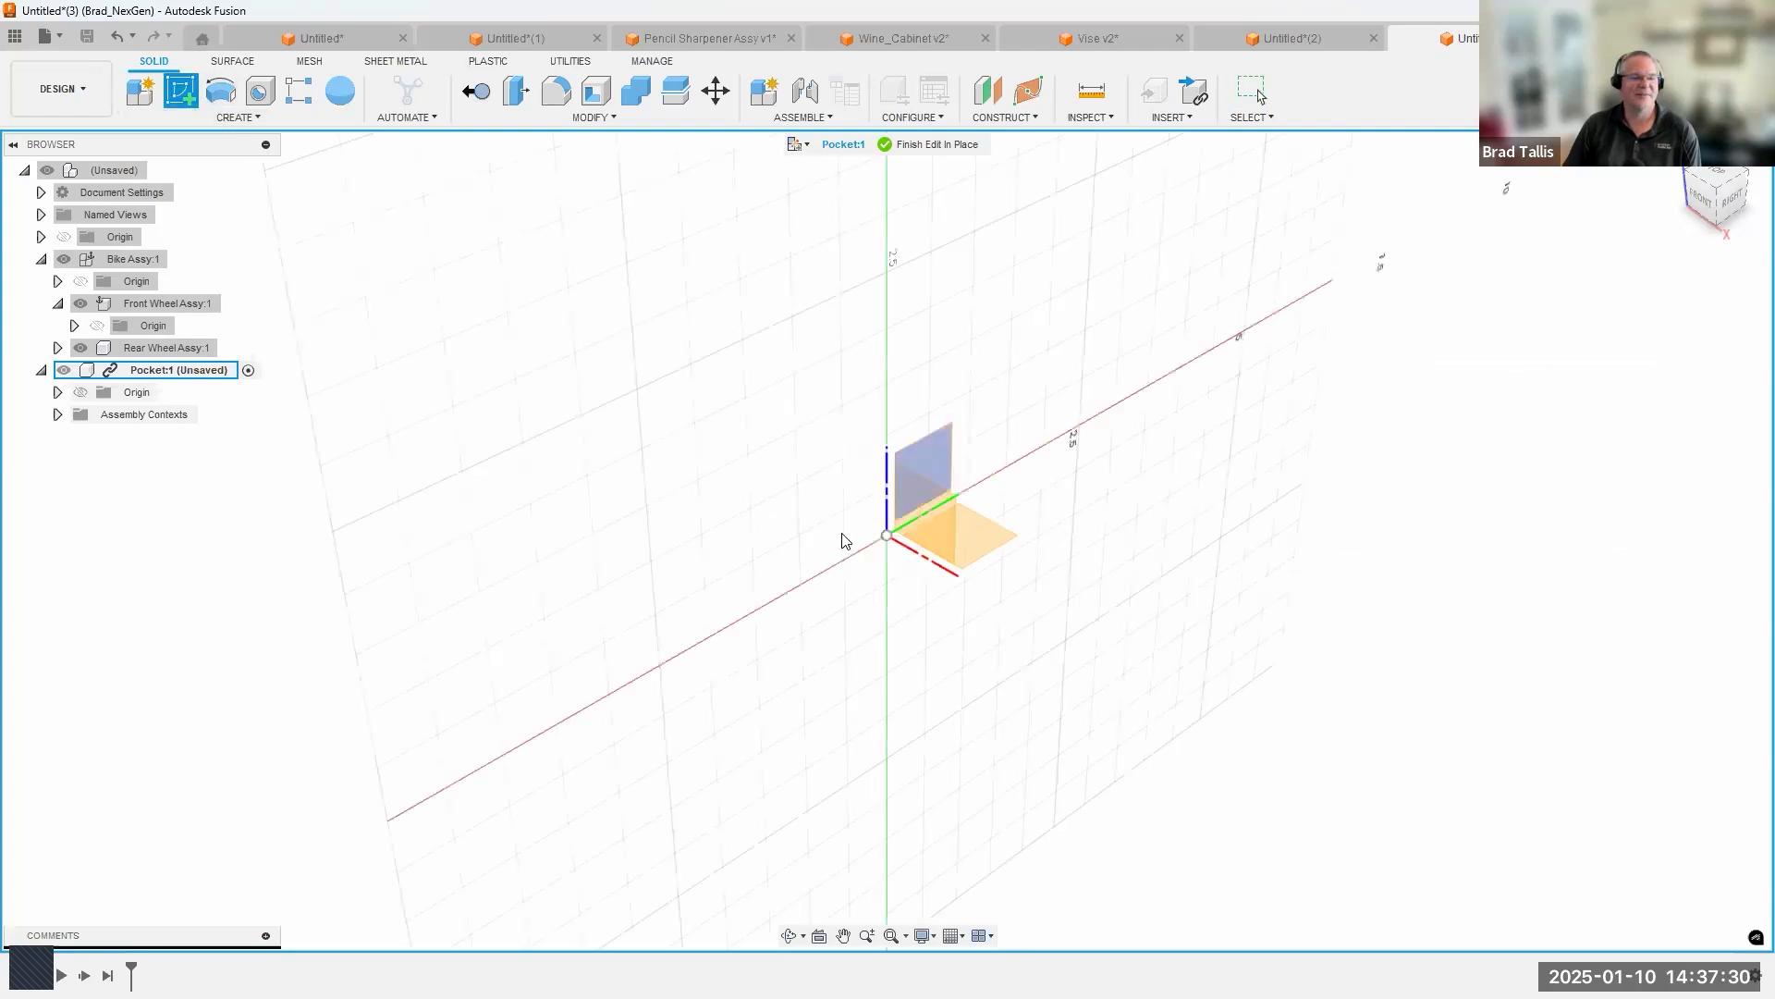
pyautogui.click(992, 535)
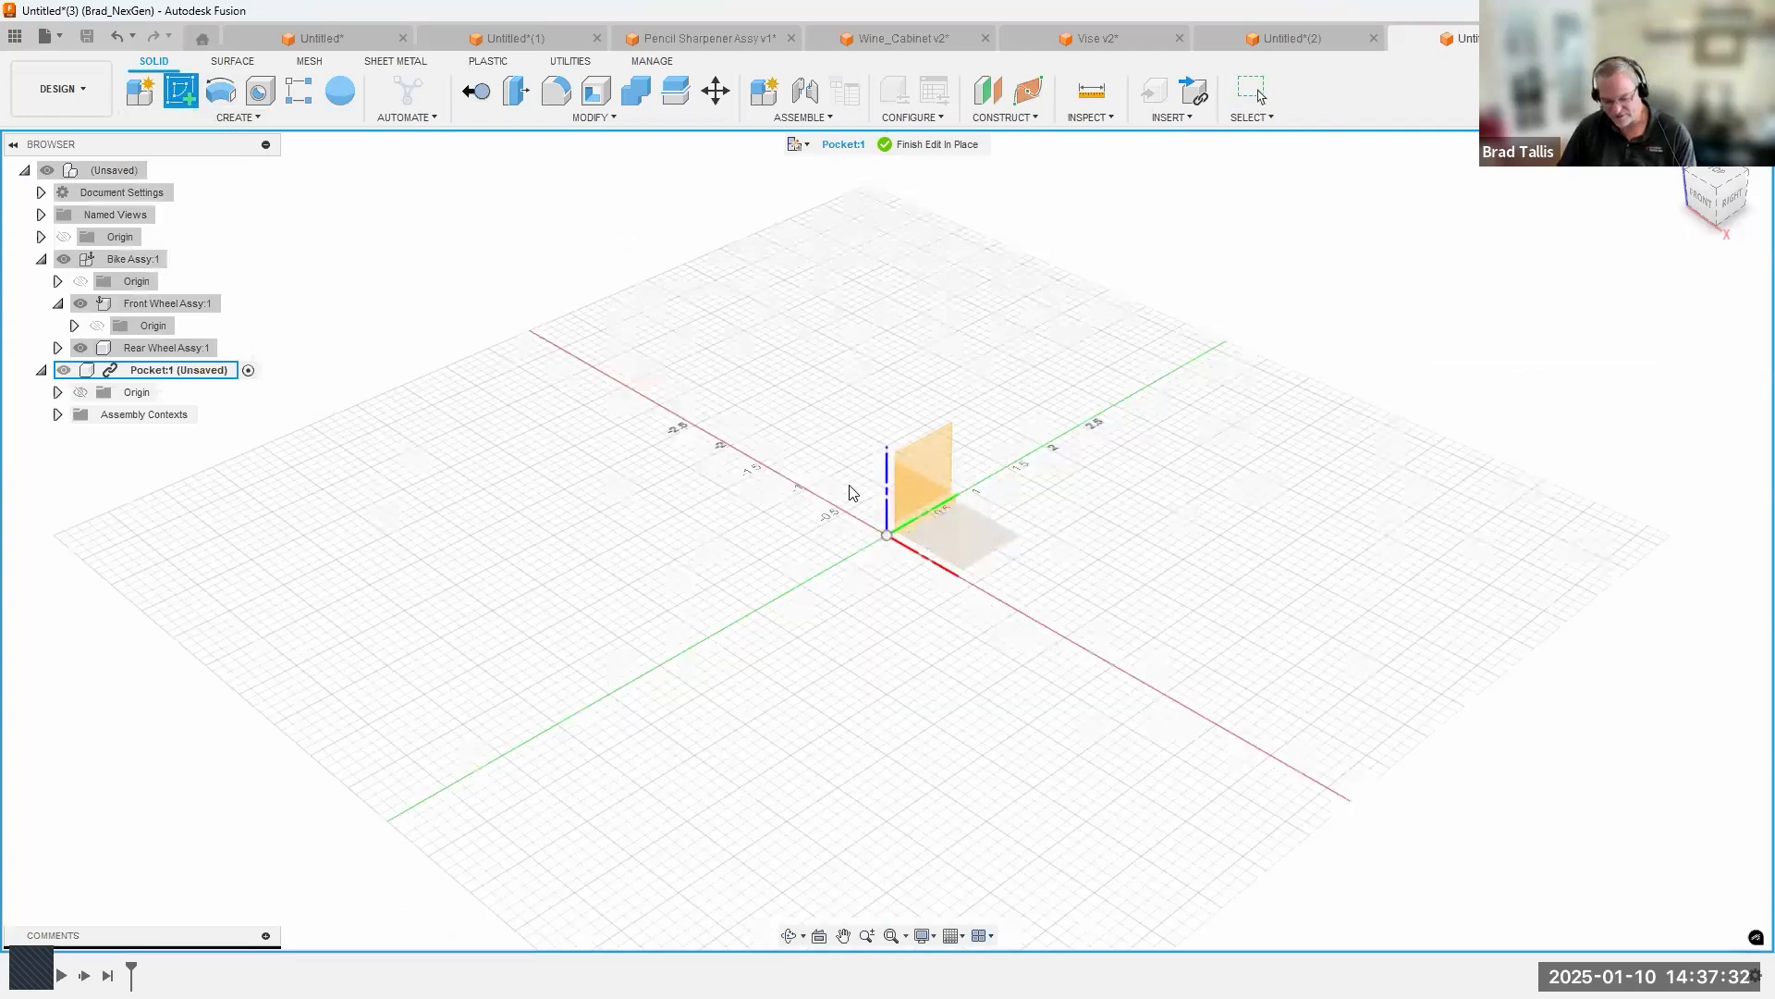
pyautogui.click(220, 91)
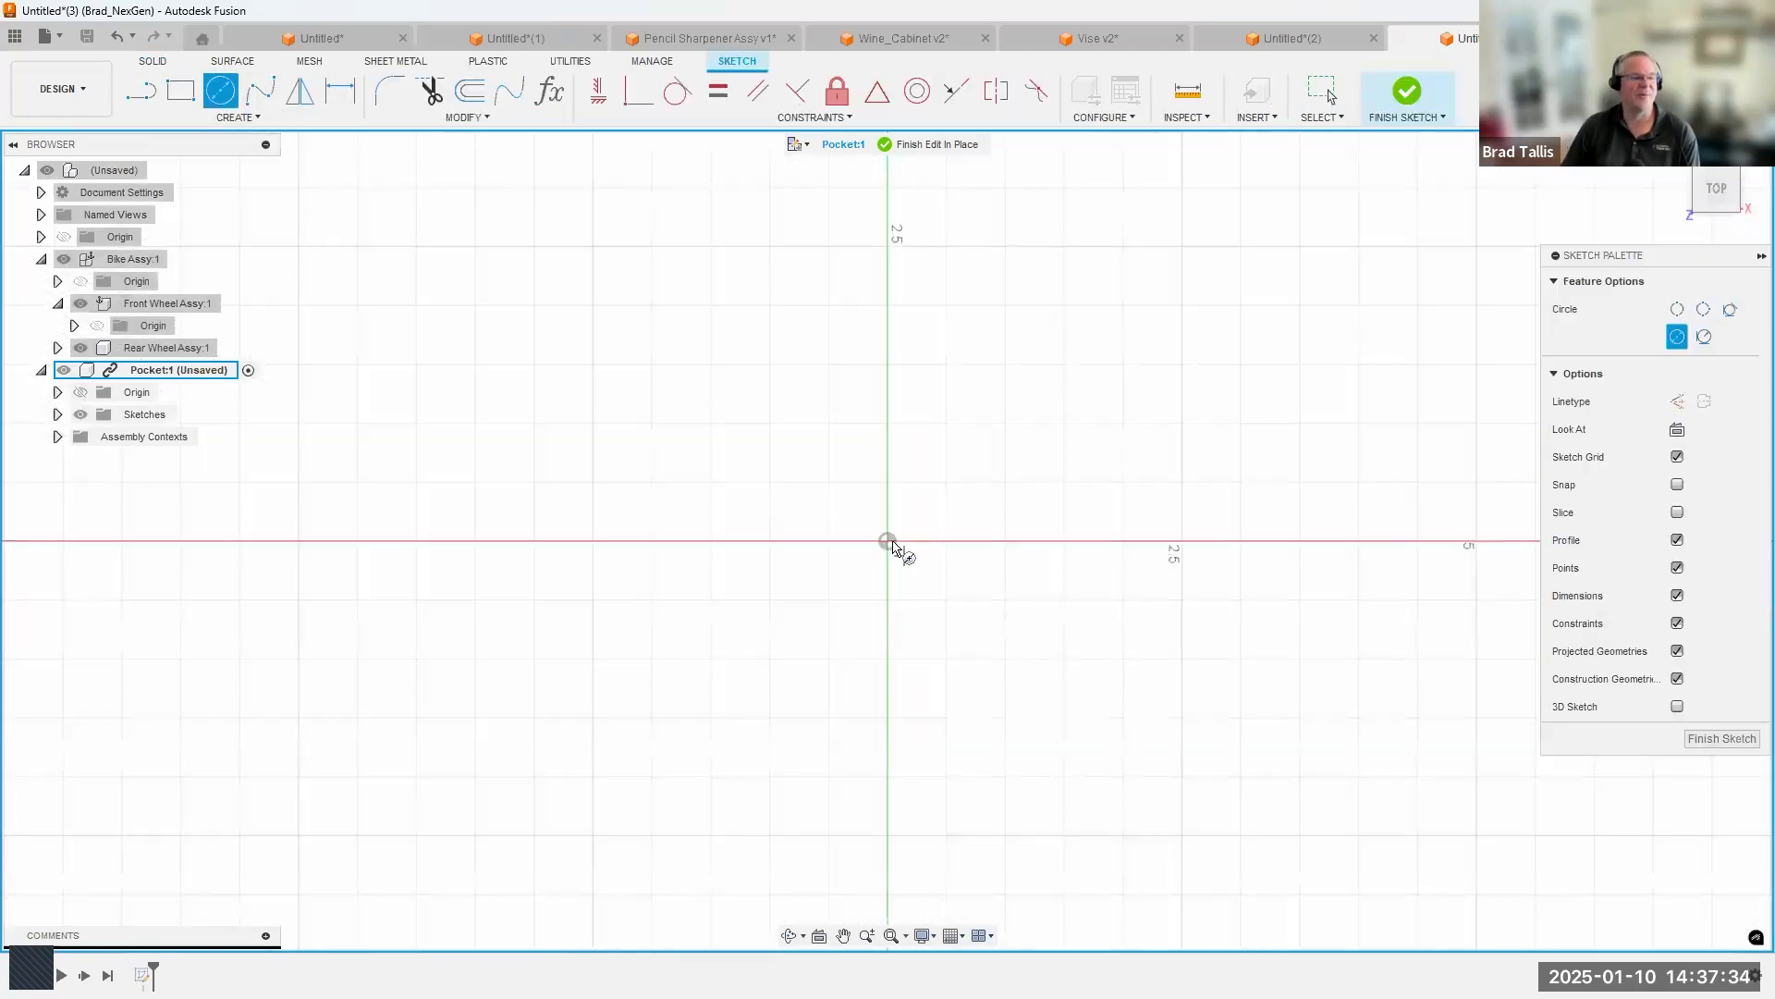
pyautogui.click(887, 540)
pyautogui.click(911, 280)
pyautogui.click(888, 540)
pyautogui.click(889, 310)
pyautogui.click(1407, 91)
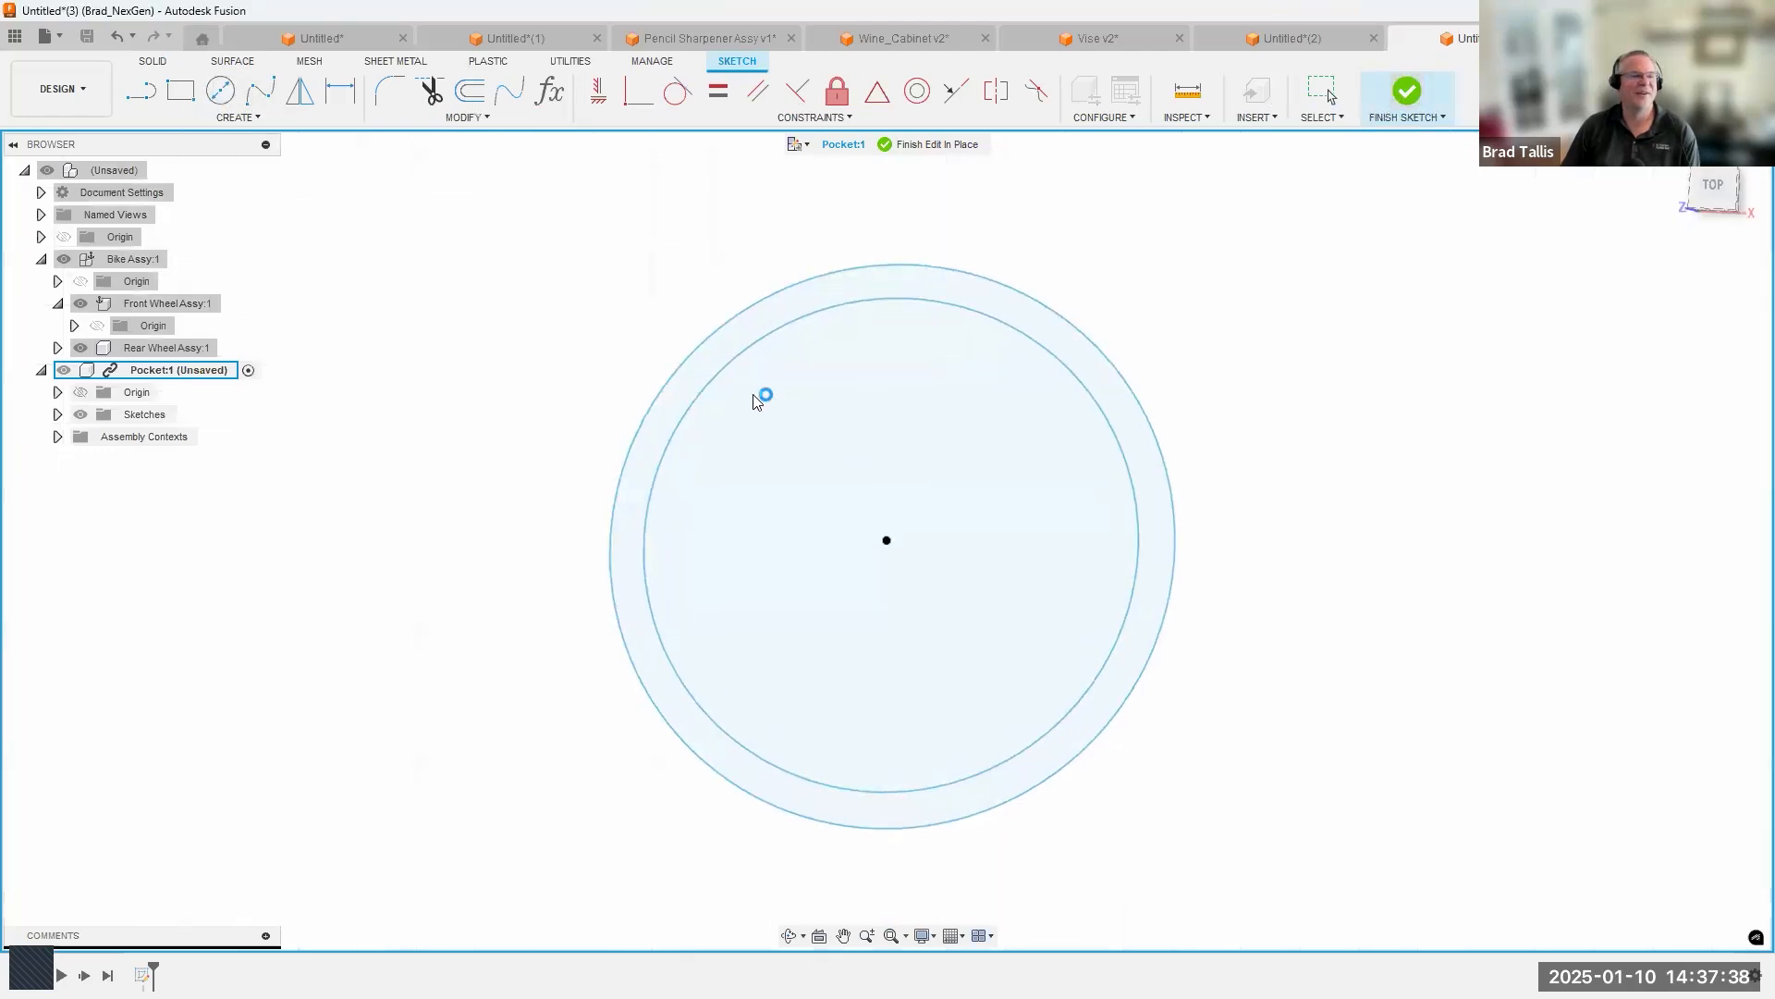
# Extrude the ring between the two circles downward as a new body and finish editing Pocket in place.
pyautogui.rightClick(700, 452)
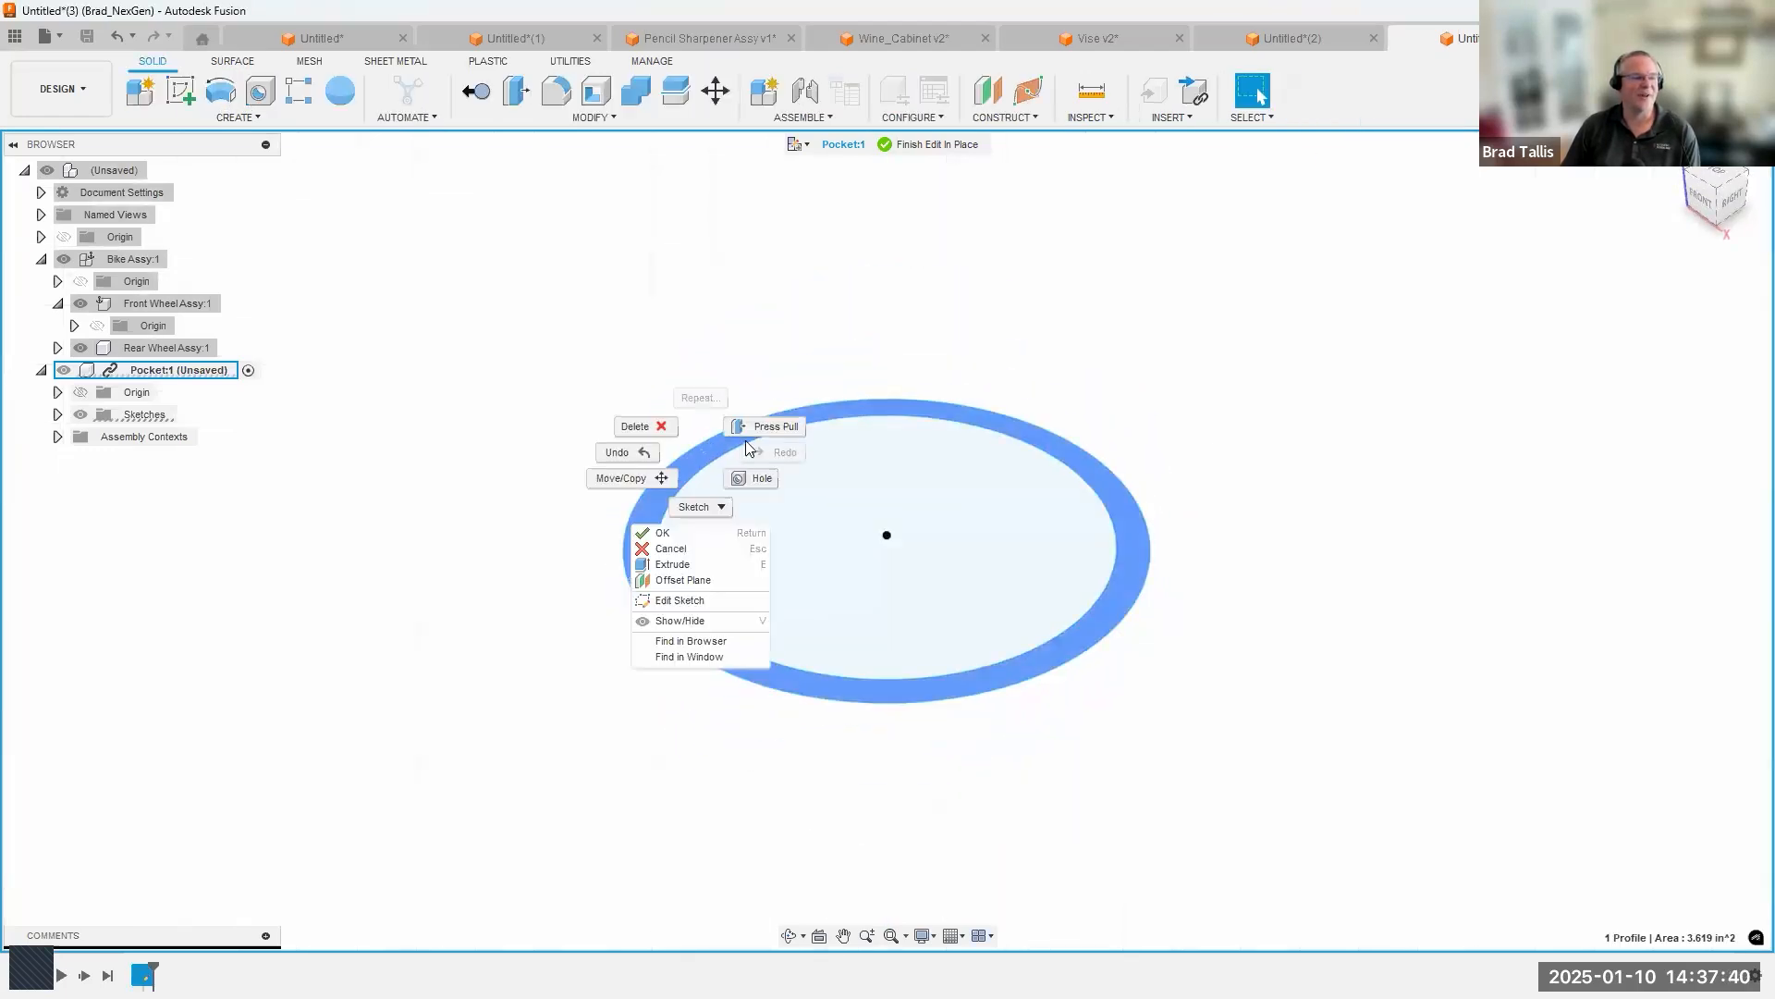
pyautogui.click(694, 564)
pyautogui.moveTo(1046, 555); pyautogui.dragTo(1039, 767)
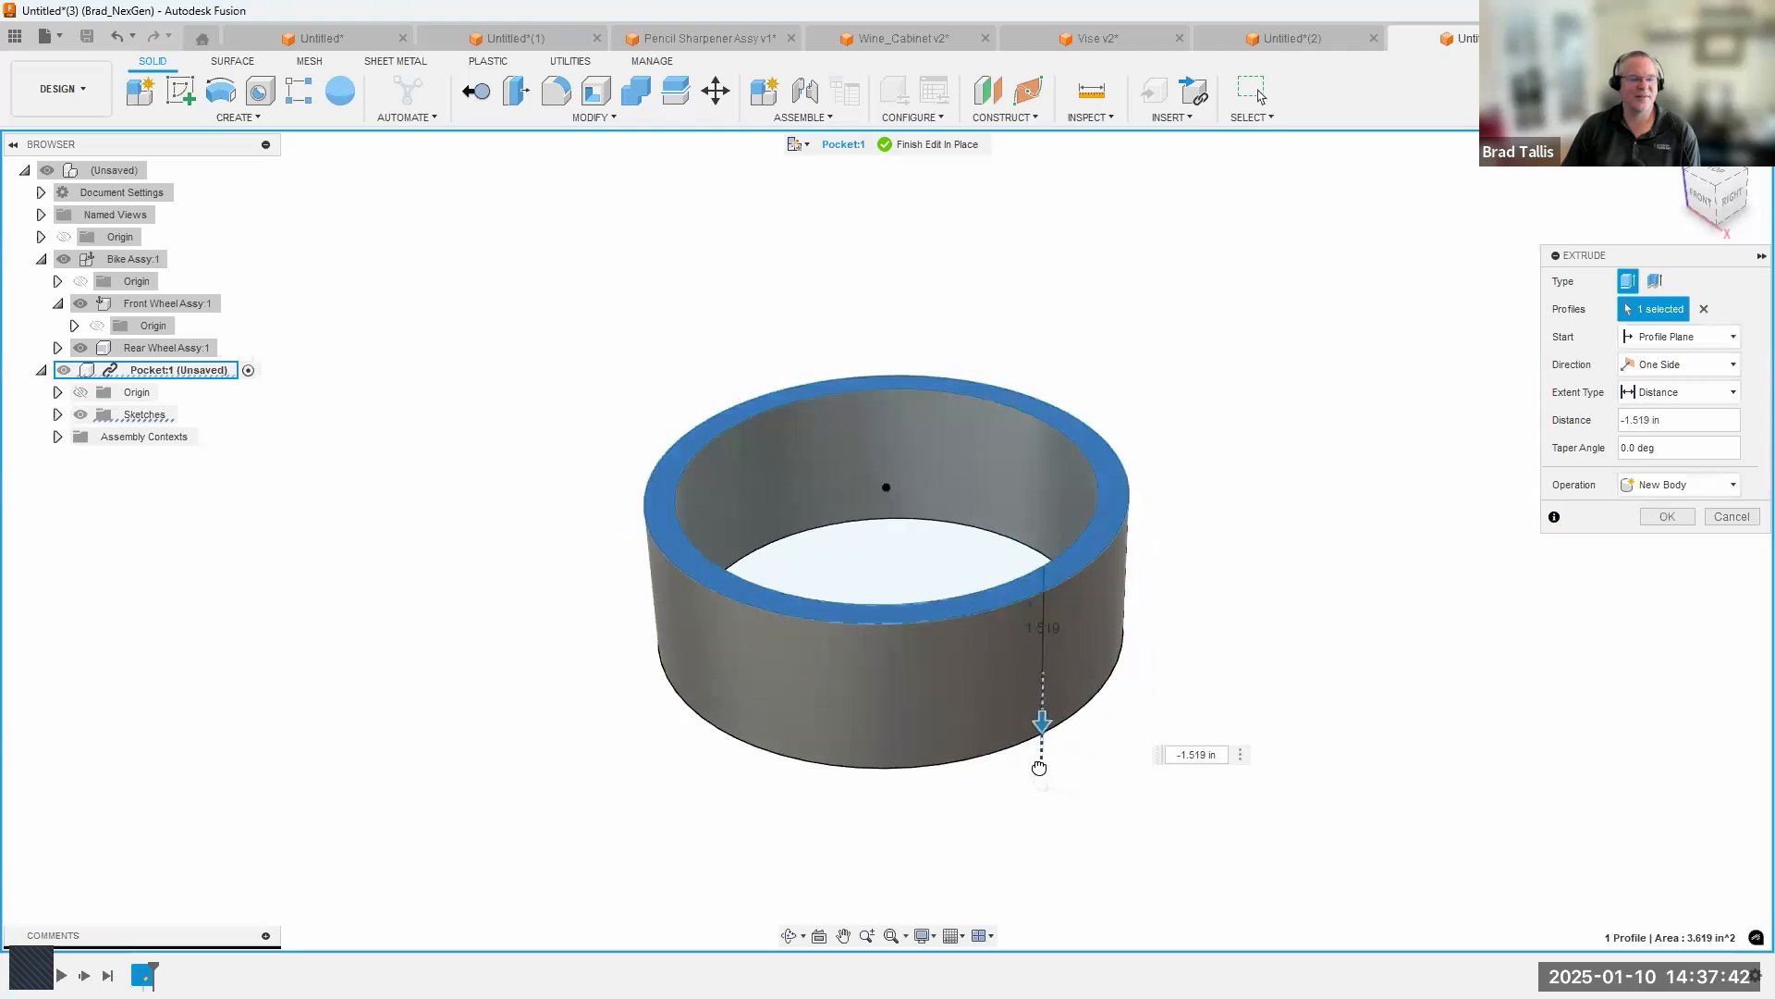
pyautogui.press('Return')
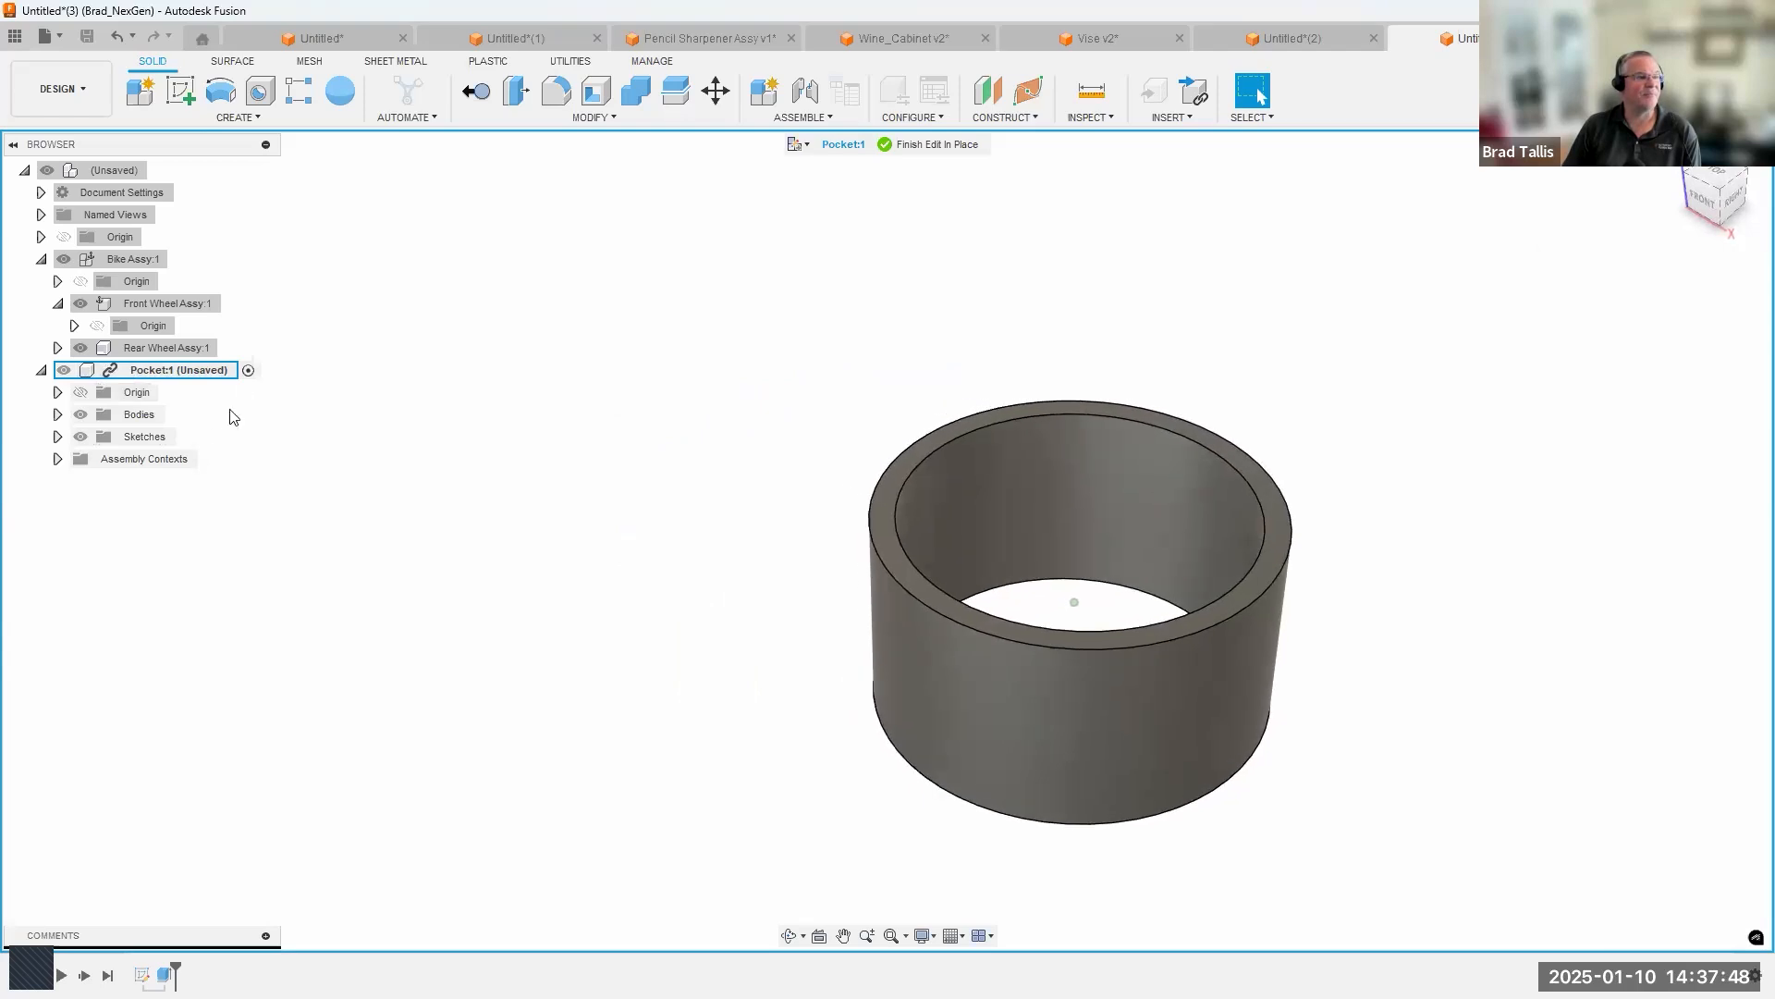
pyautogui.click(954, 144)
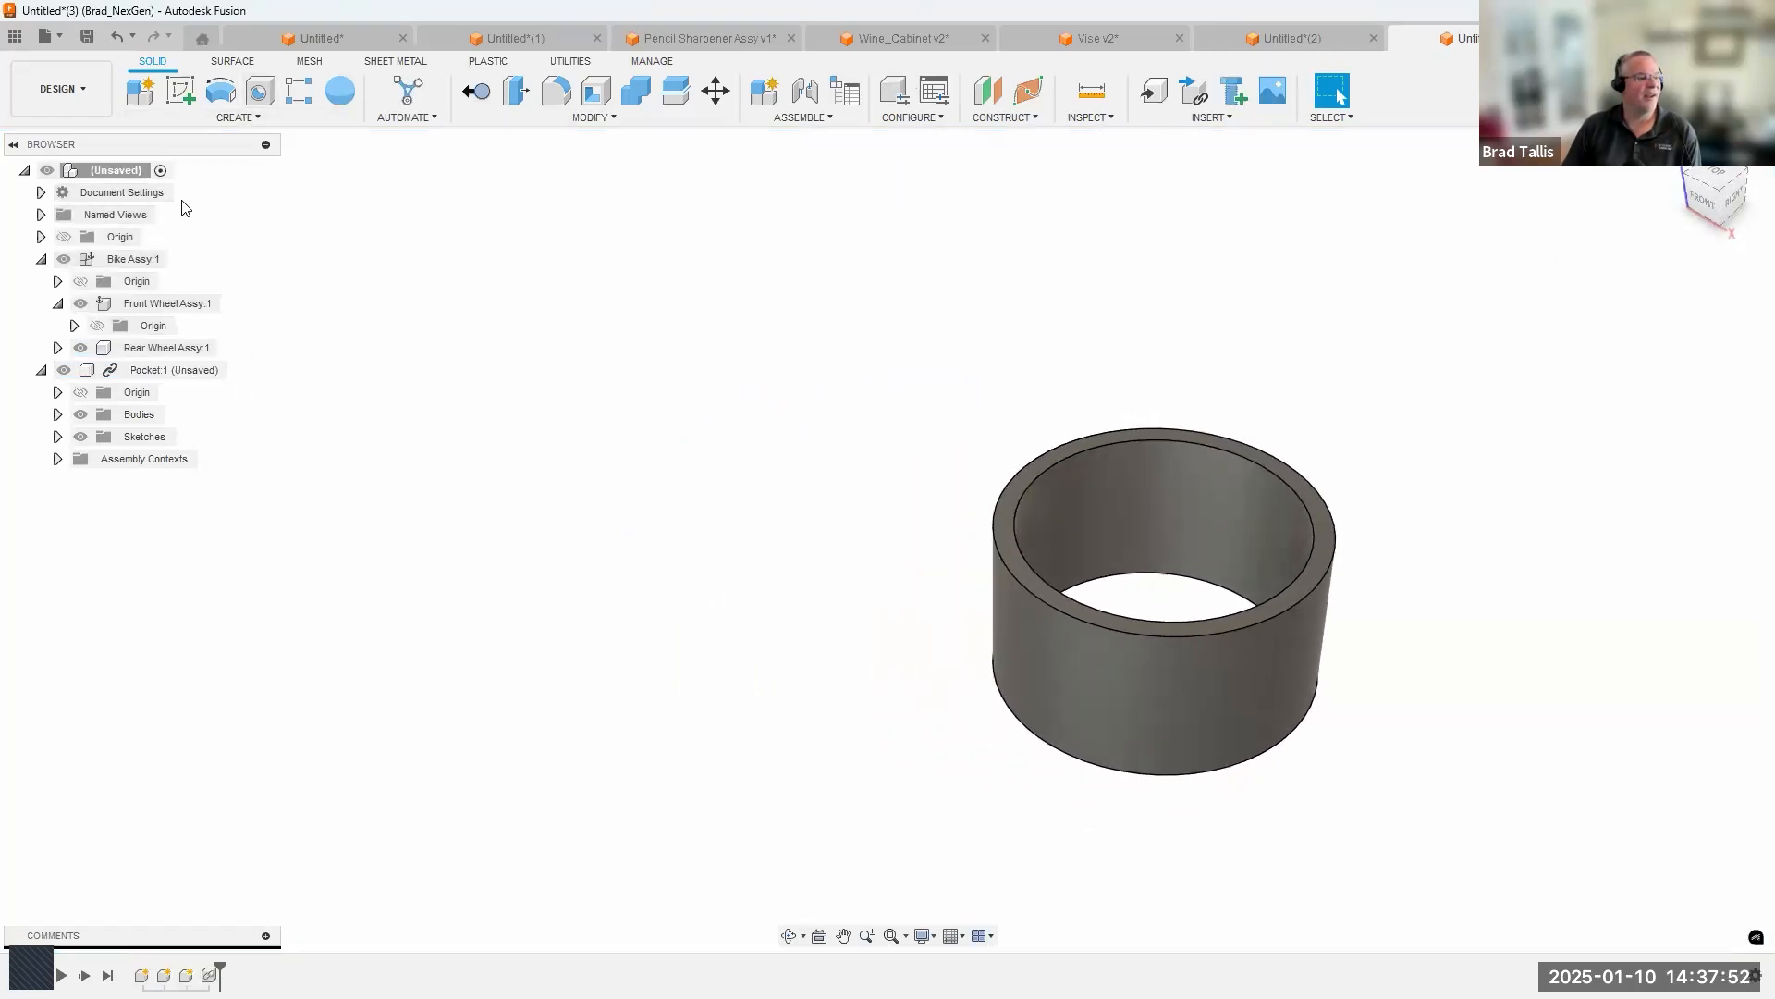
# Remove the Bike Assy component from the design.
pyautogui.click(141, 259)
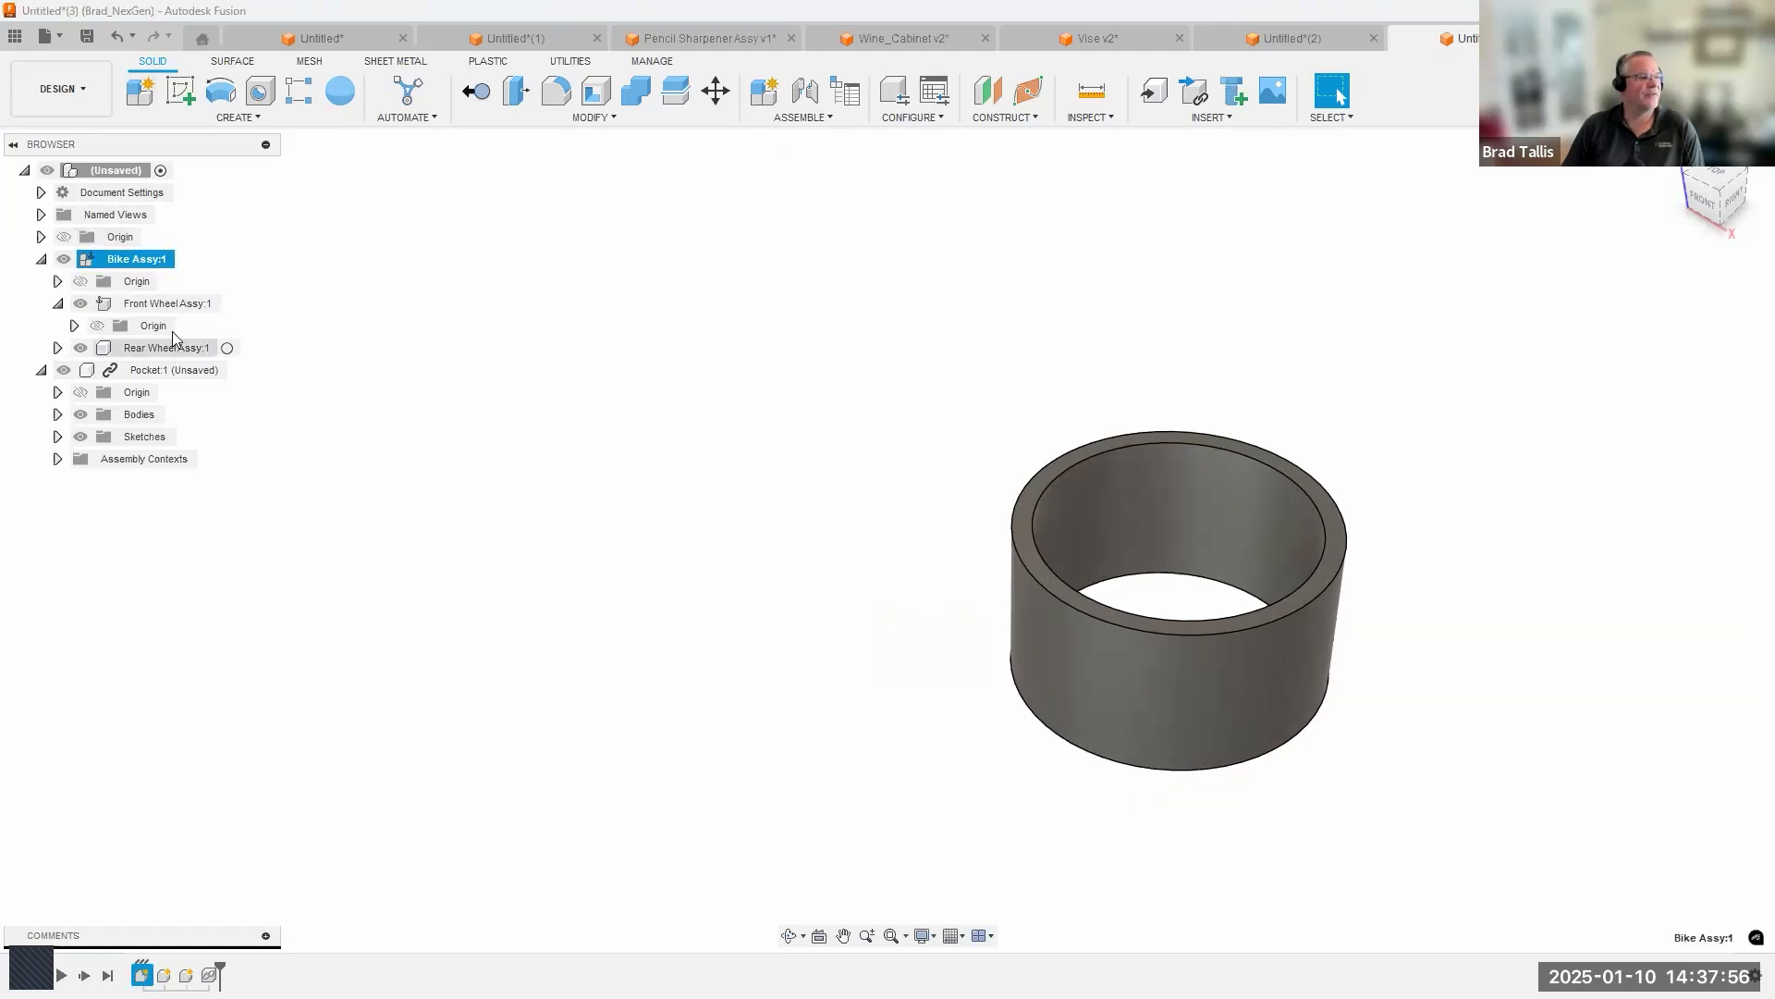
pyautogui.rightClick(144, 261)
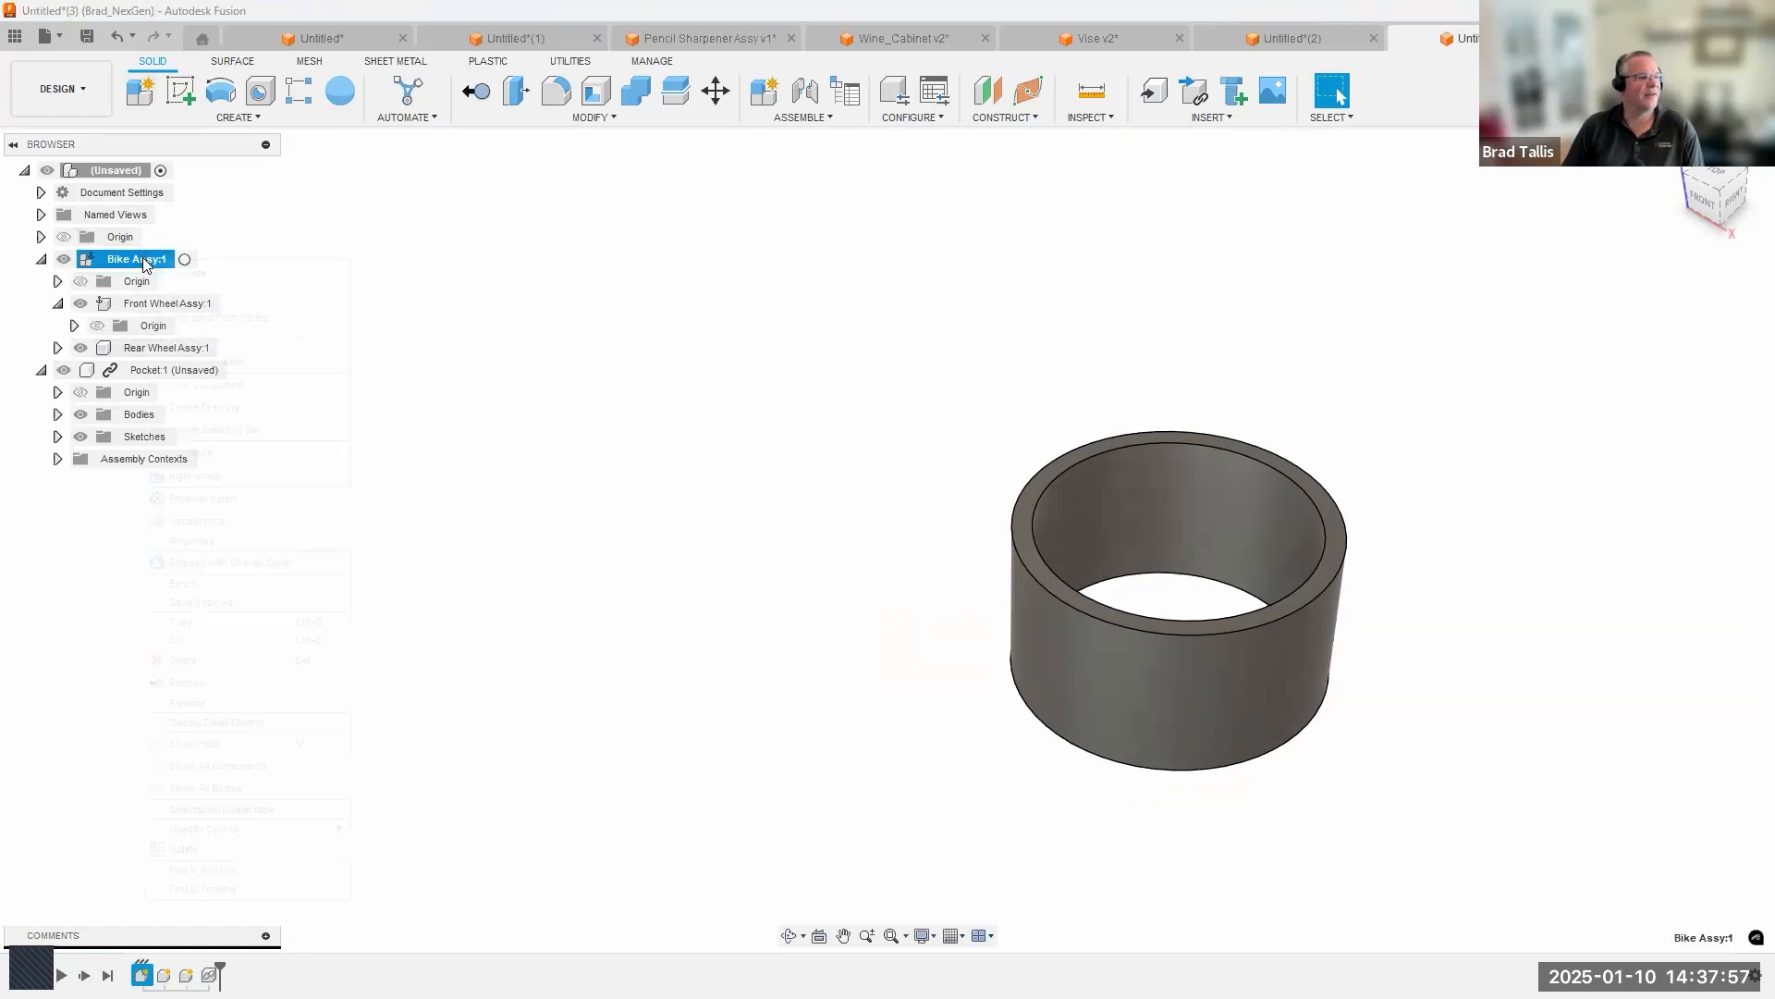
pyautogui.click(205, 682)
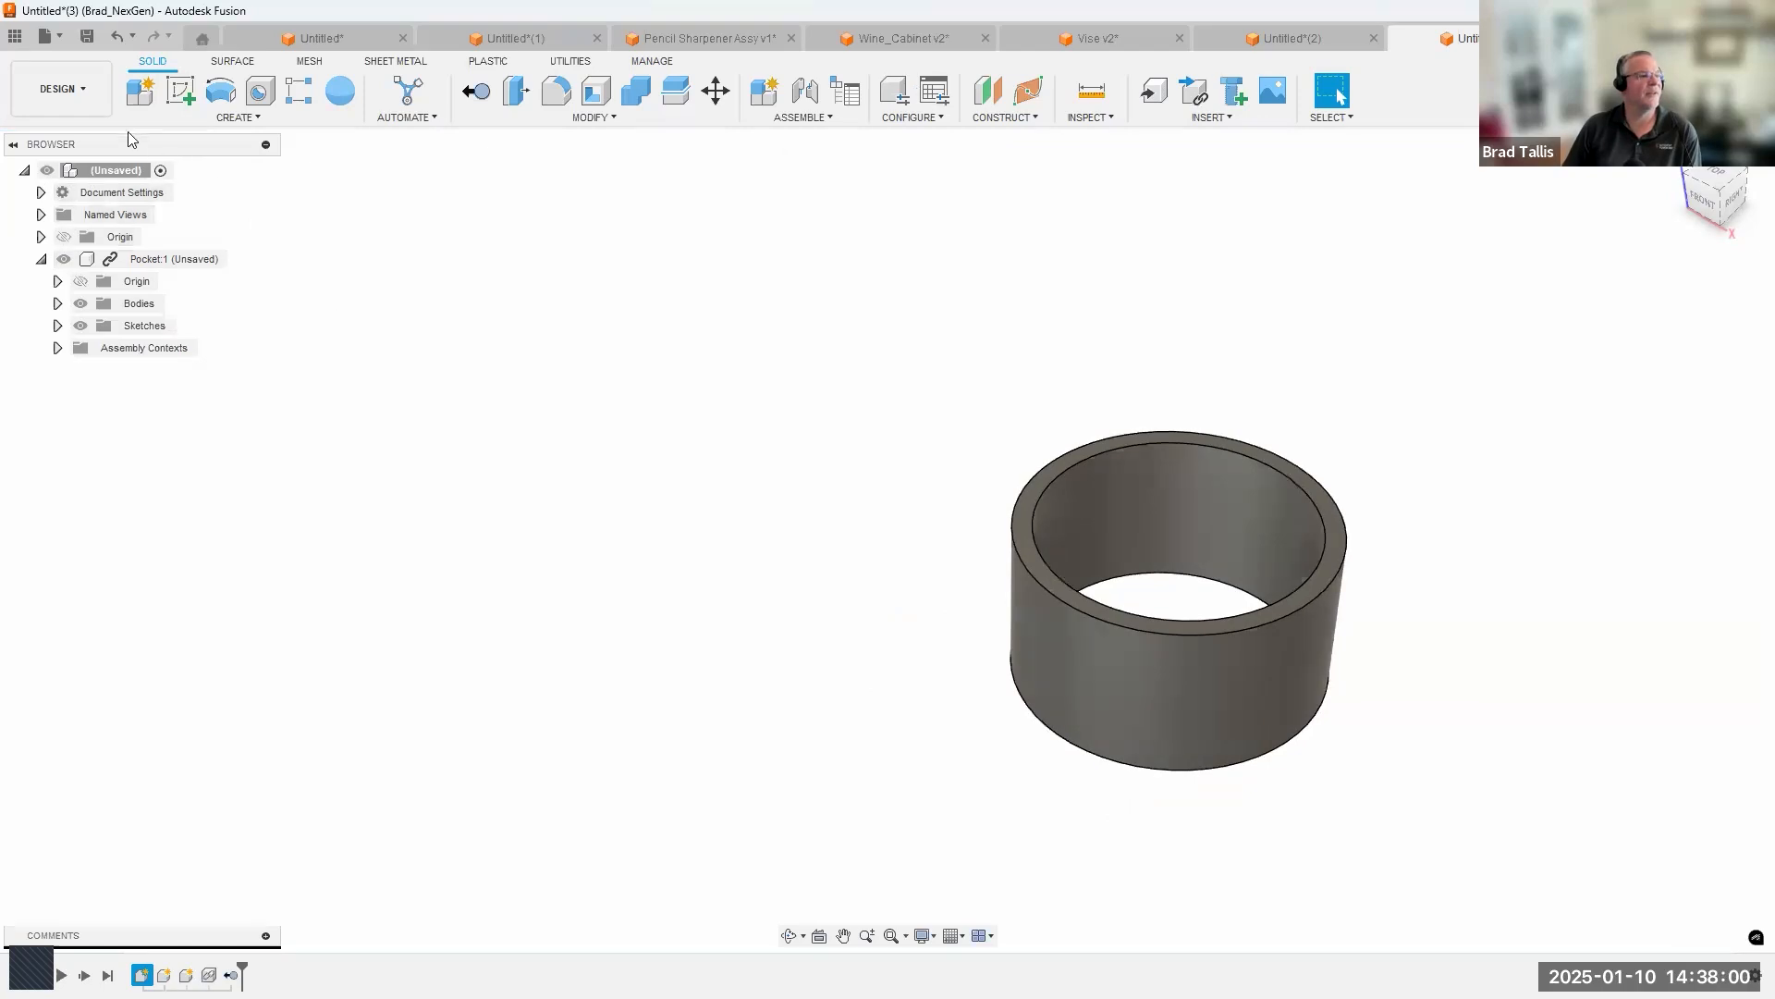
# Save the design as Untitled in the Assemblies_Webinar folder and show the project data to examine the saved files.
pyautogui.hotkey('ctrl', 's')
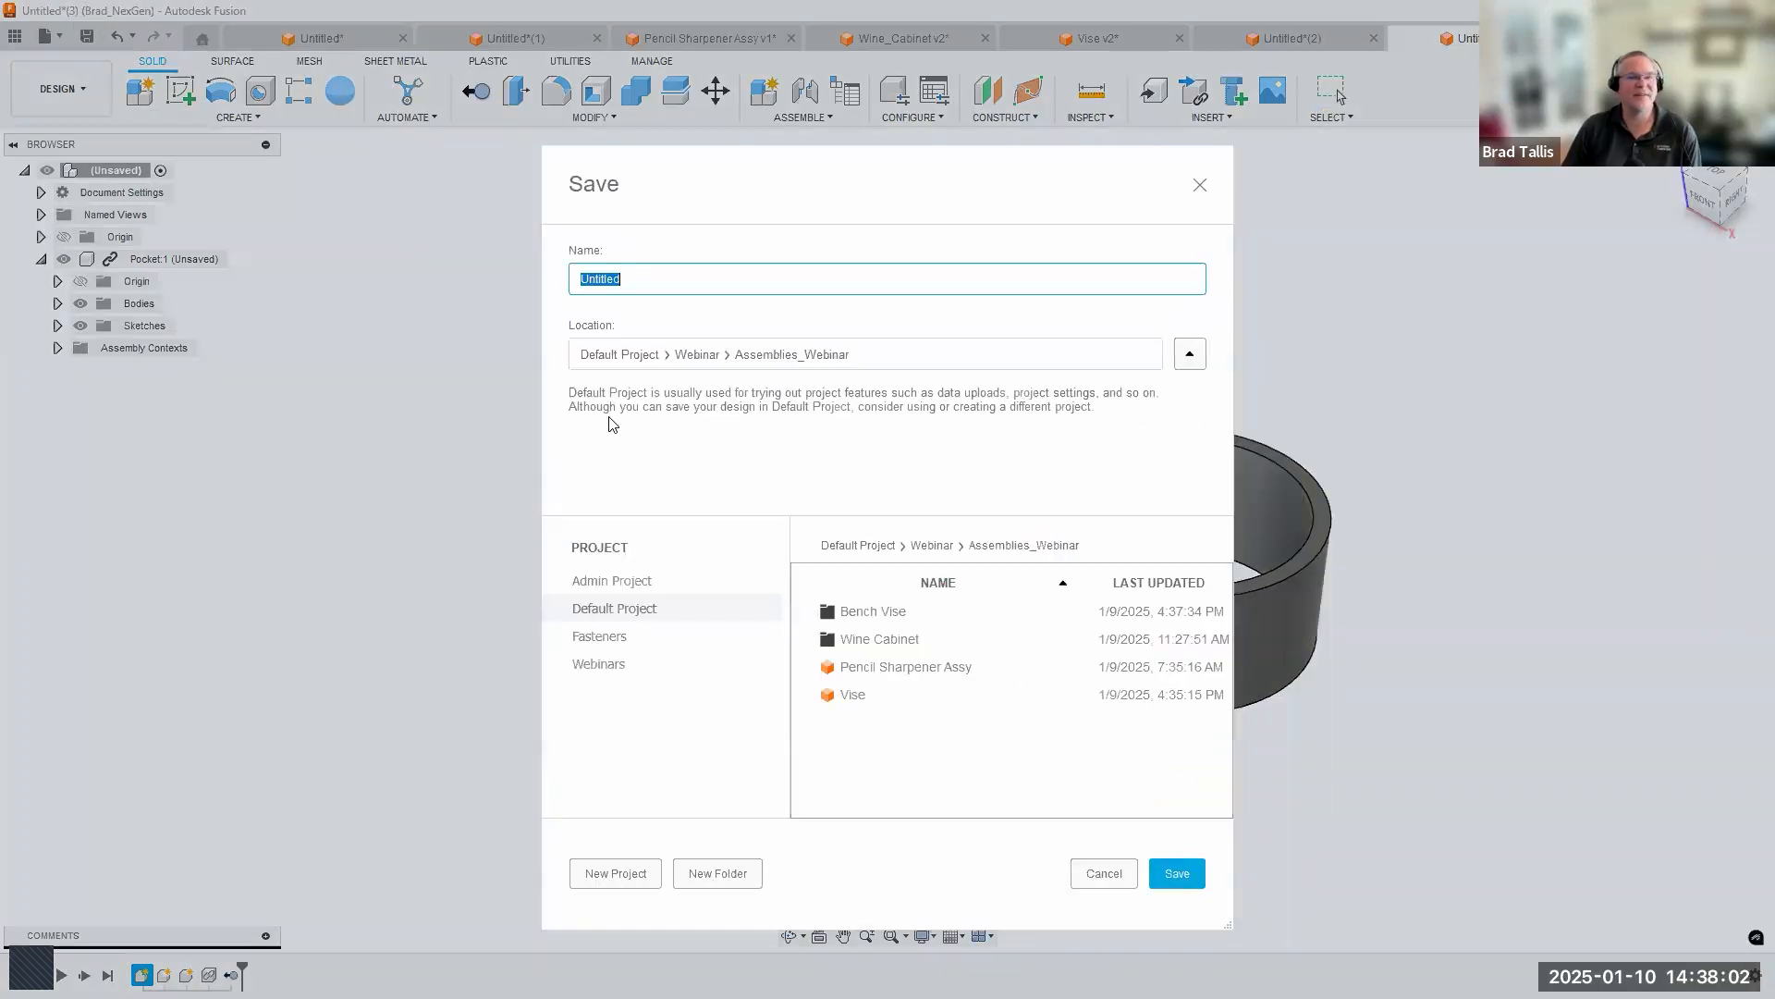
pyautogui.click(1170, 877)
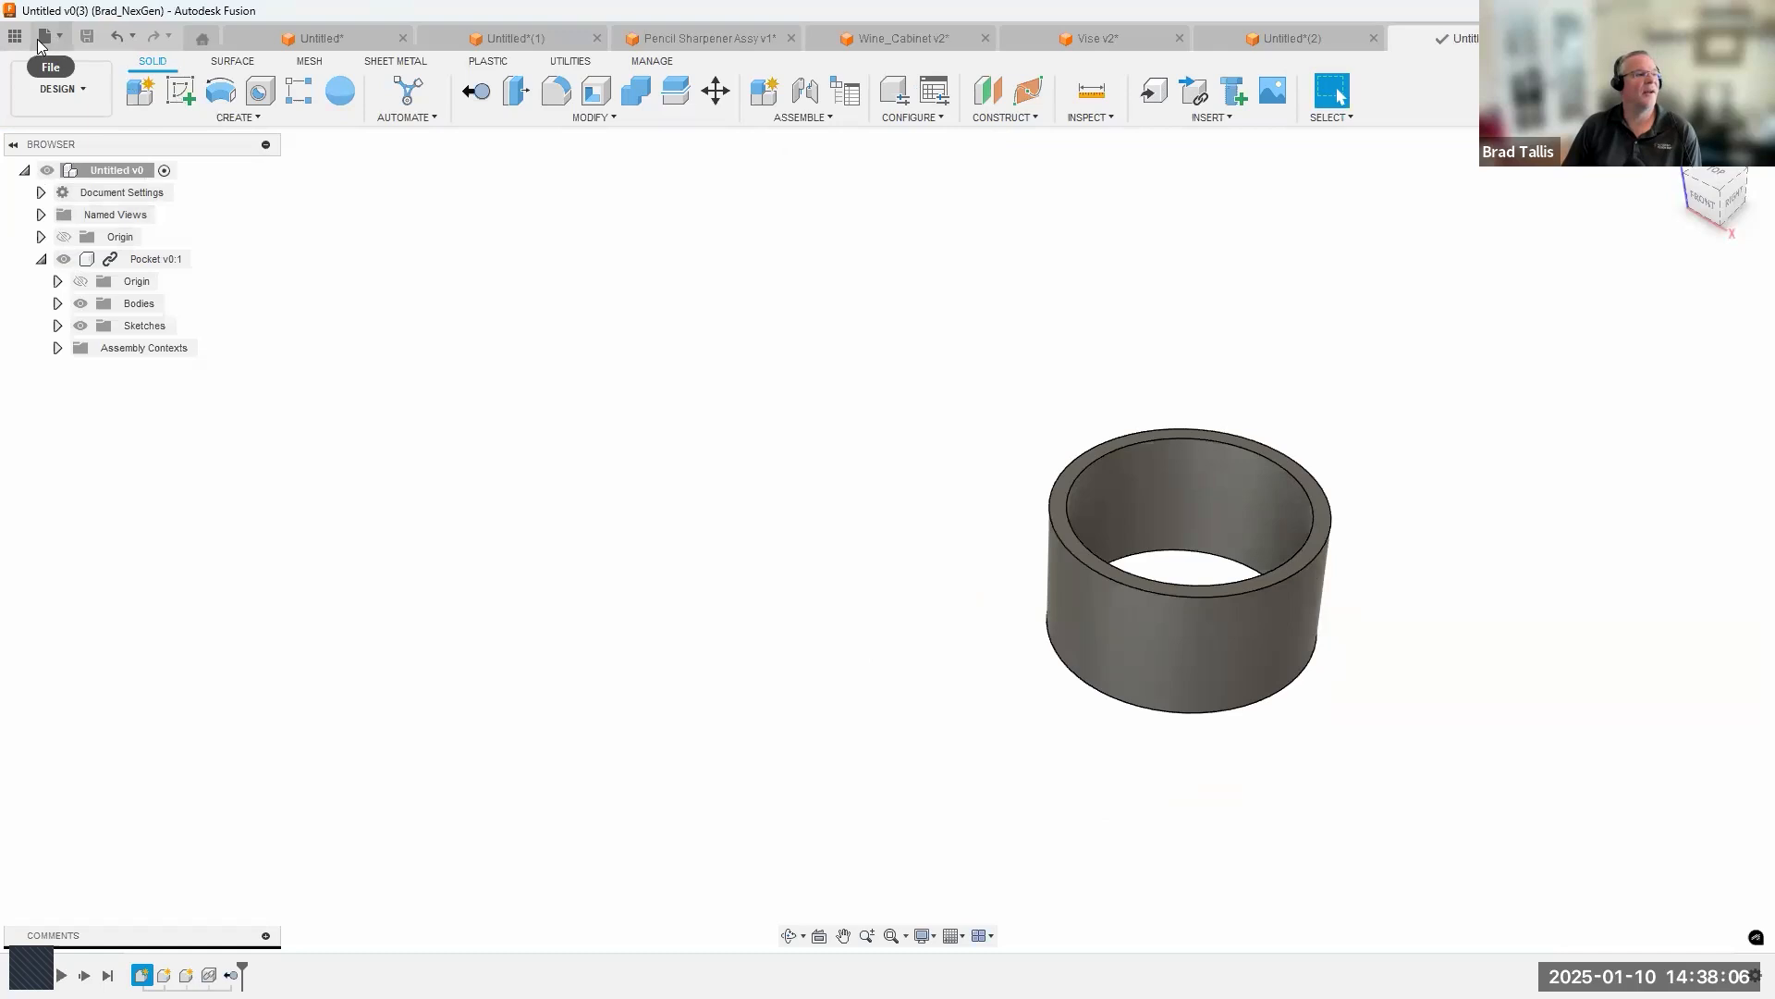
pyautogui.click(15, 36)
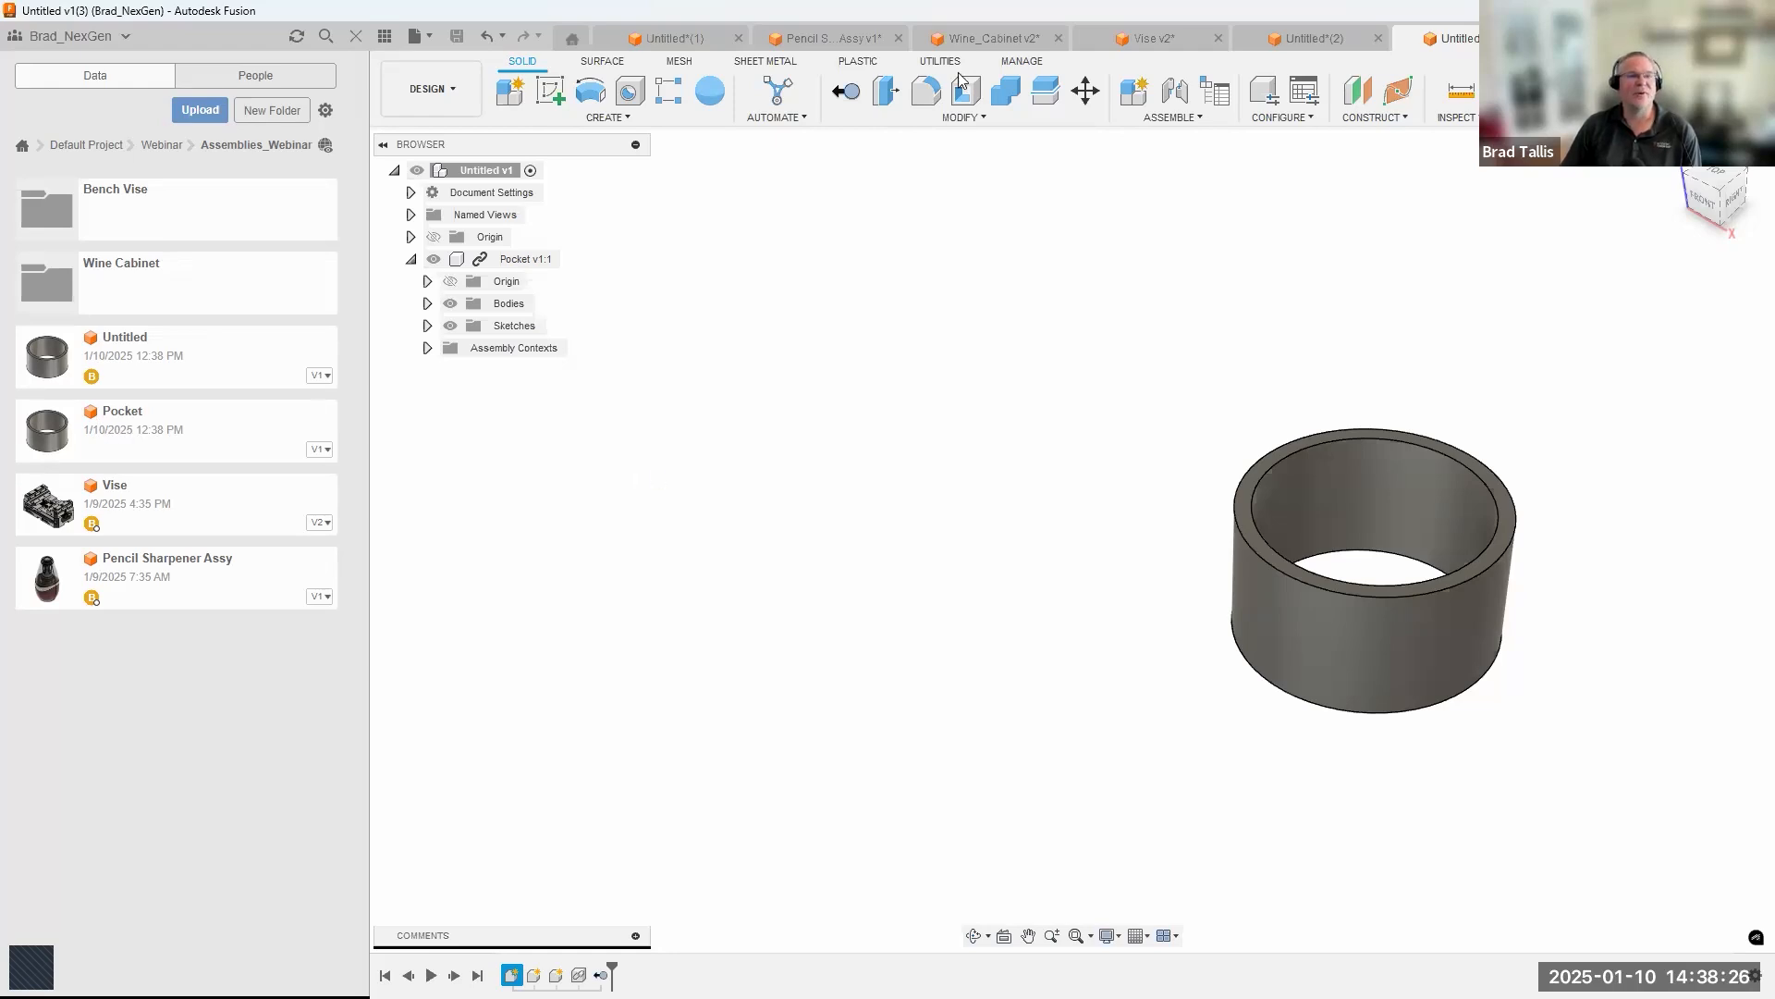
# Switch to the Wine_Cabinet design and examine its linked components, highlighting the first Wine_Cabinet_Handle in the model.
pyautogui.click(960, 41)
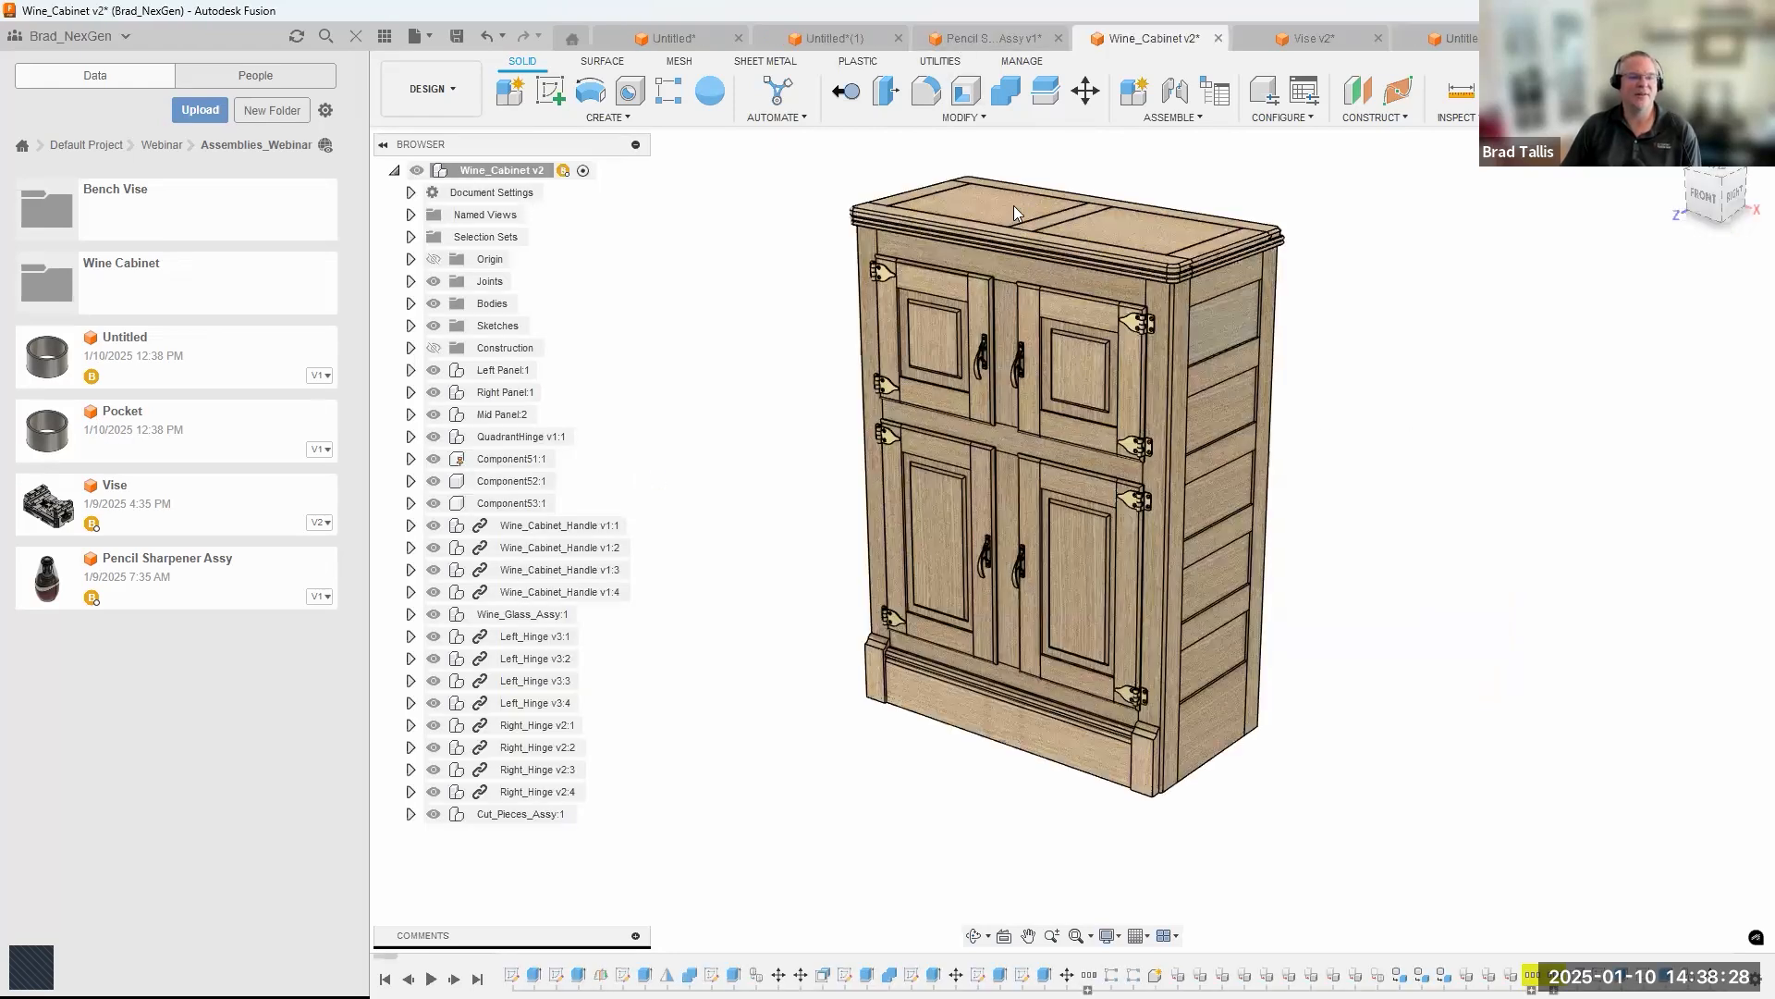
pyautogui.scroll(3, 762, 407)
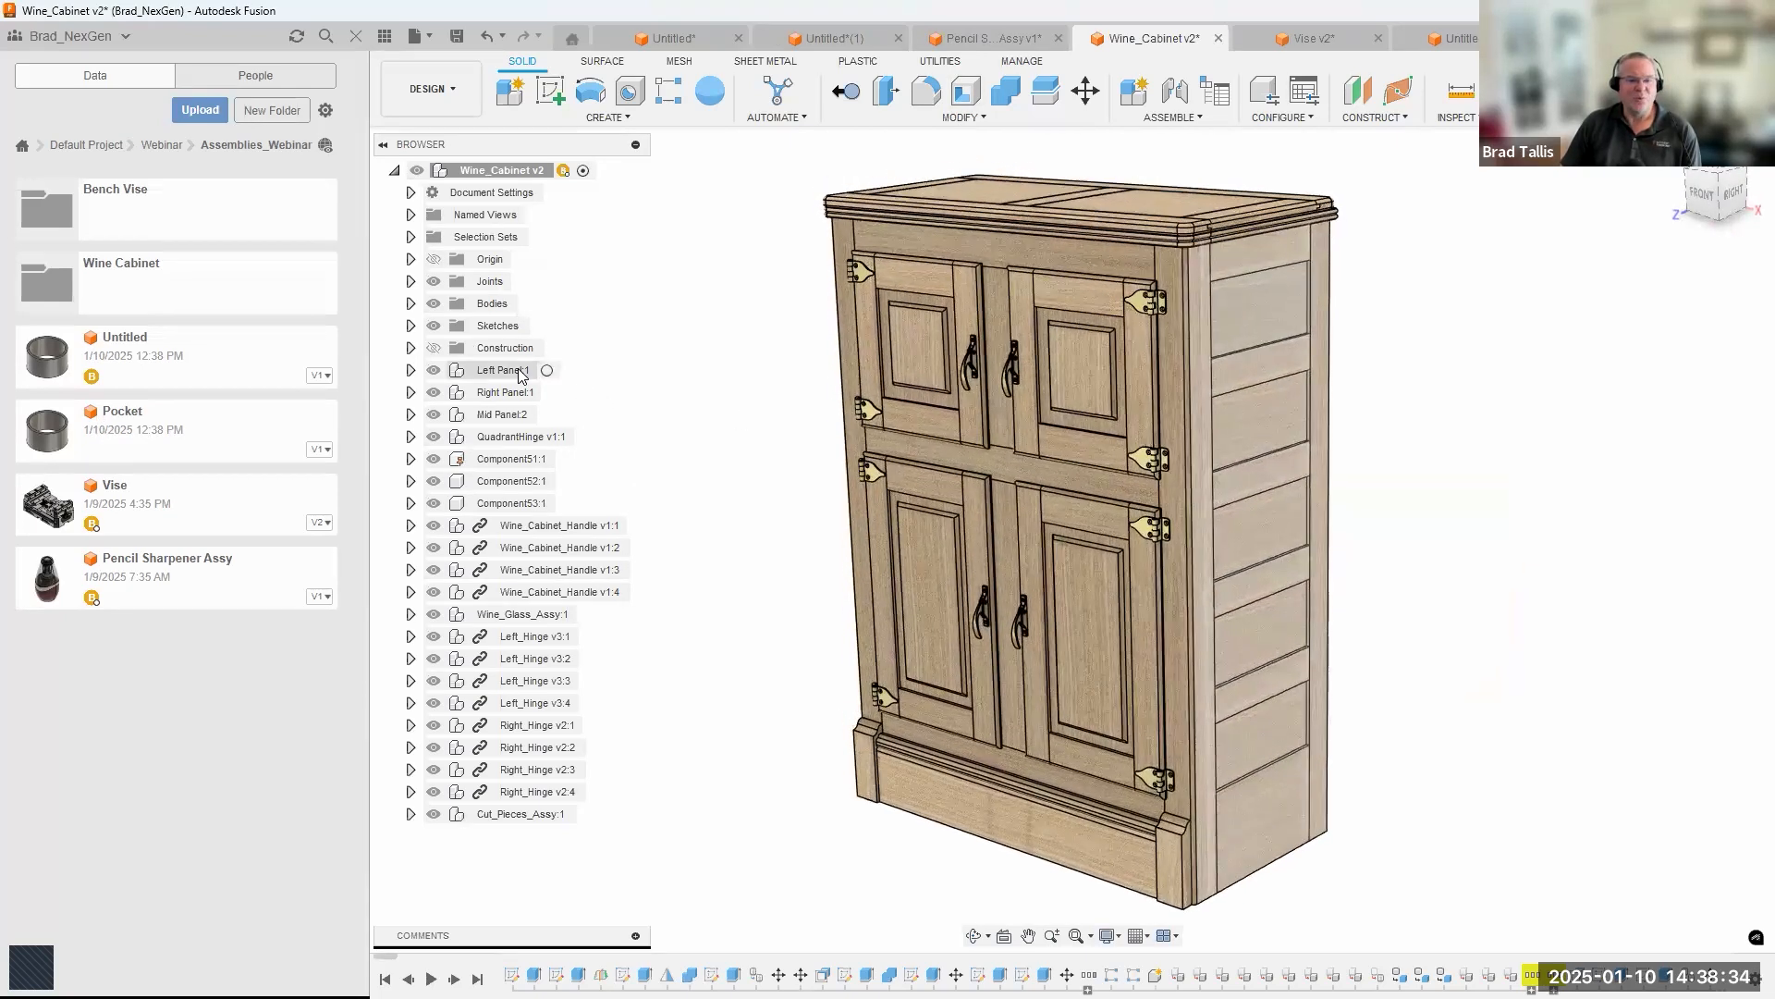
pyautogui.scroll(5, 1226, 296)
pyautogui.keyDown('shift'); pyautogui.moveTo(1156, 287); pyautogui.dragTo(1176, 488, button='middle'); pyautogui.keyUp('shift')
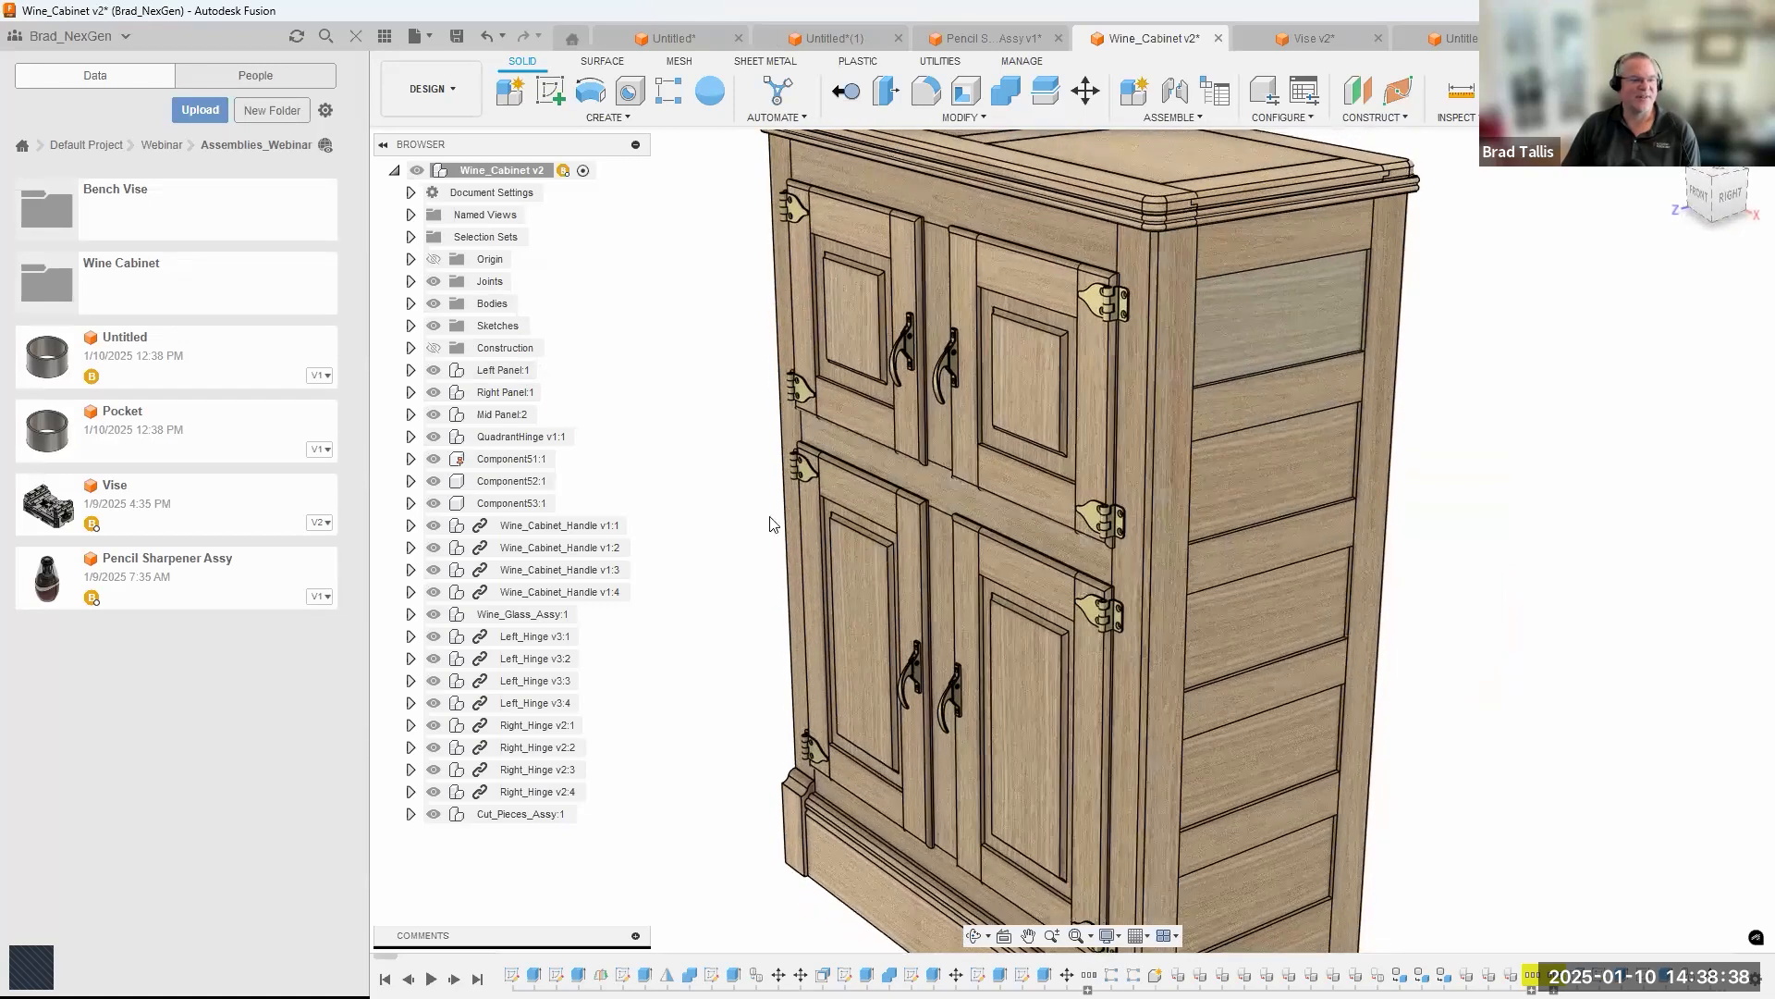
pyautogui.click(567, 525)
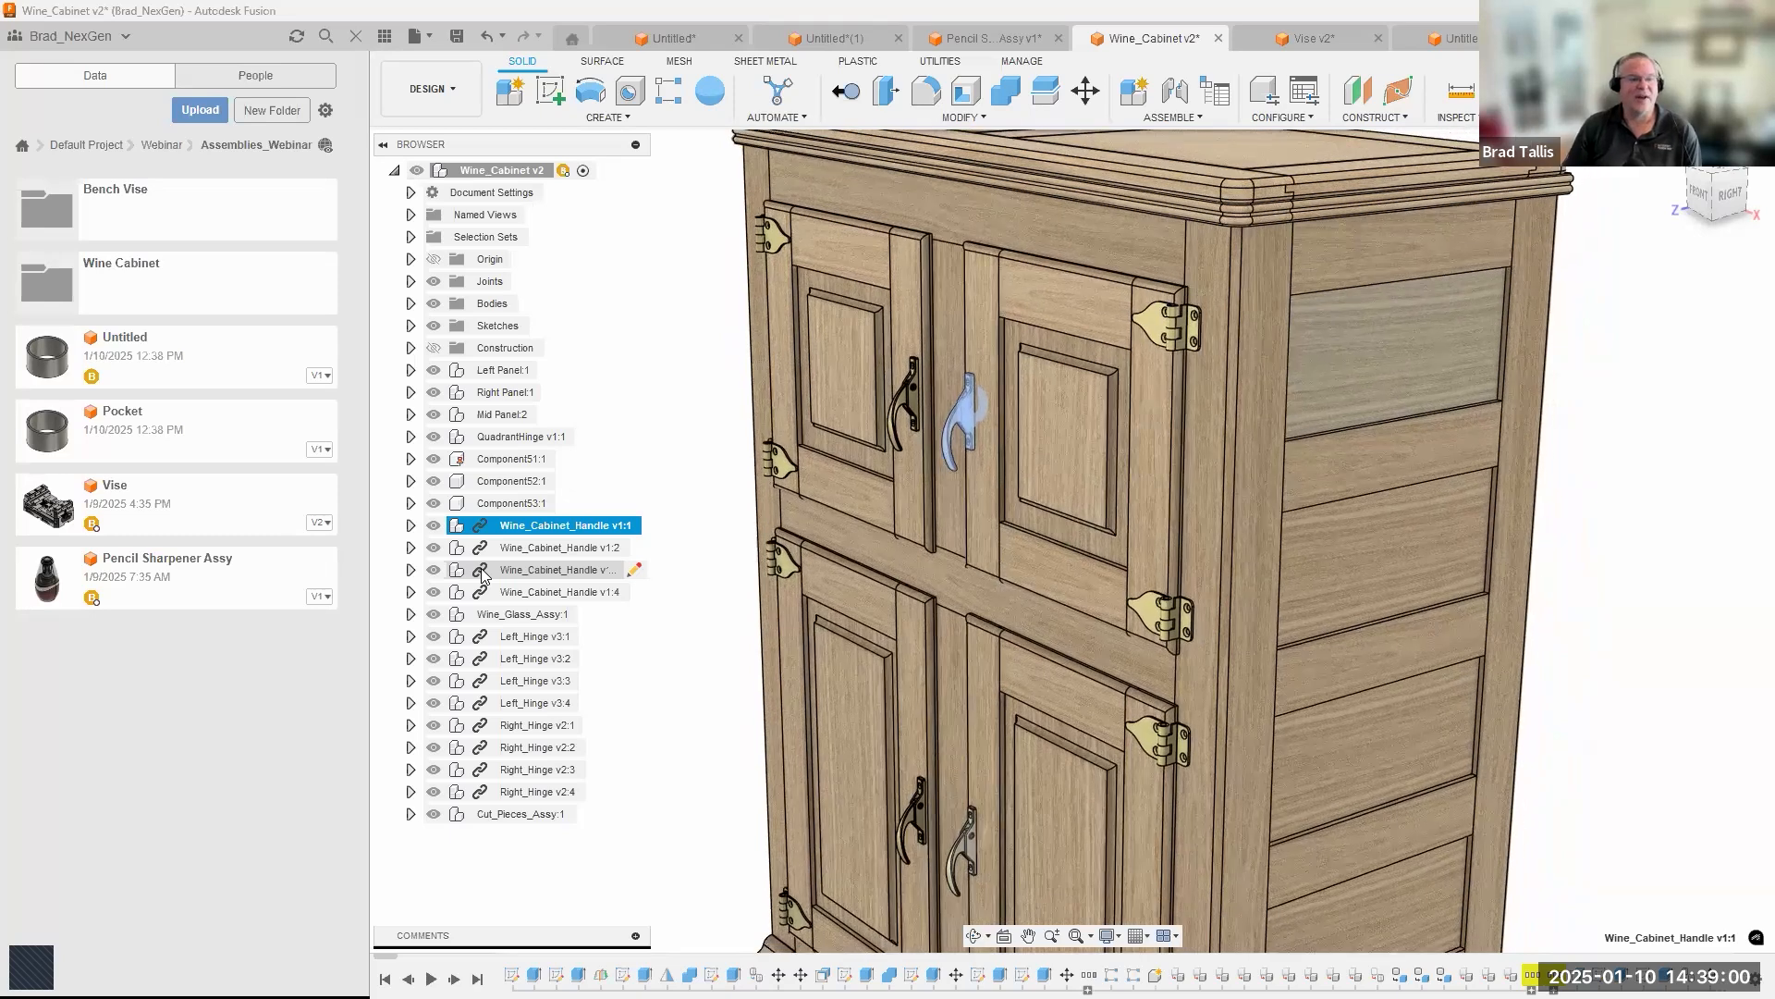
# Open the first linked Left_Hinge component of the wine cabinet in its own document.
pyautogui.click(534, 638)
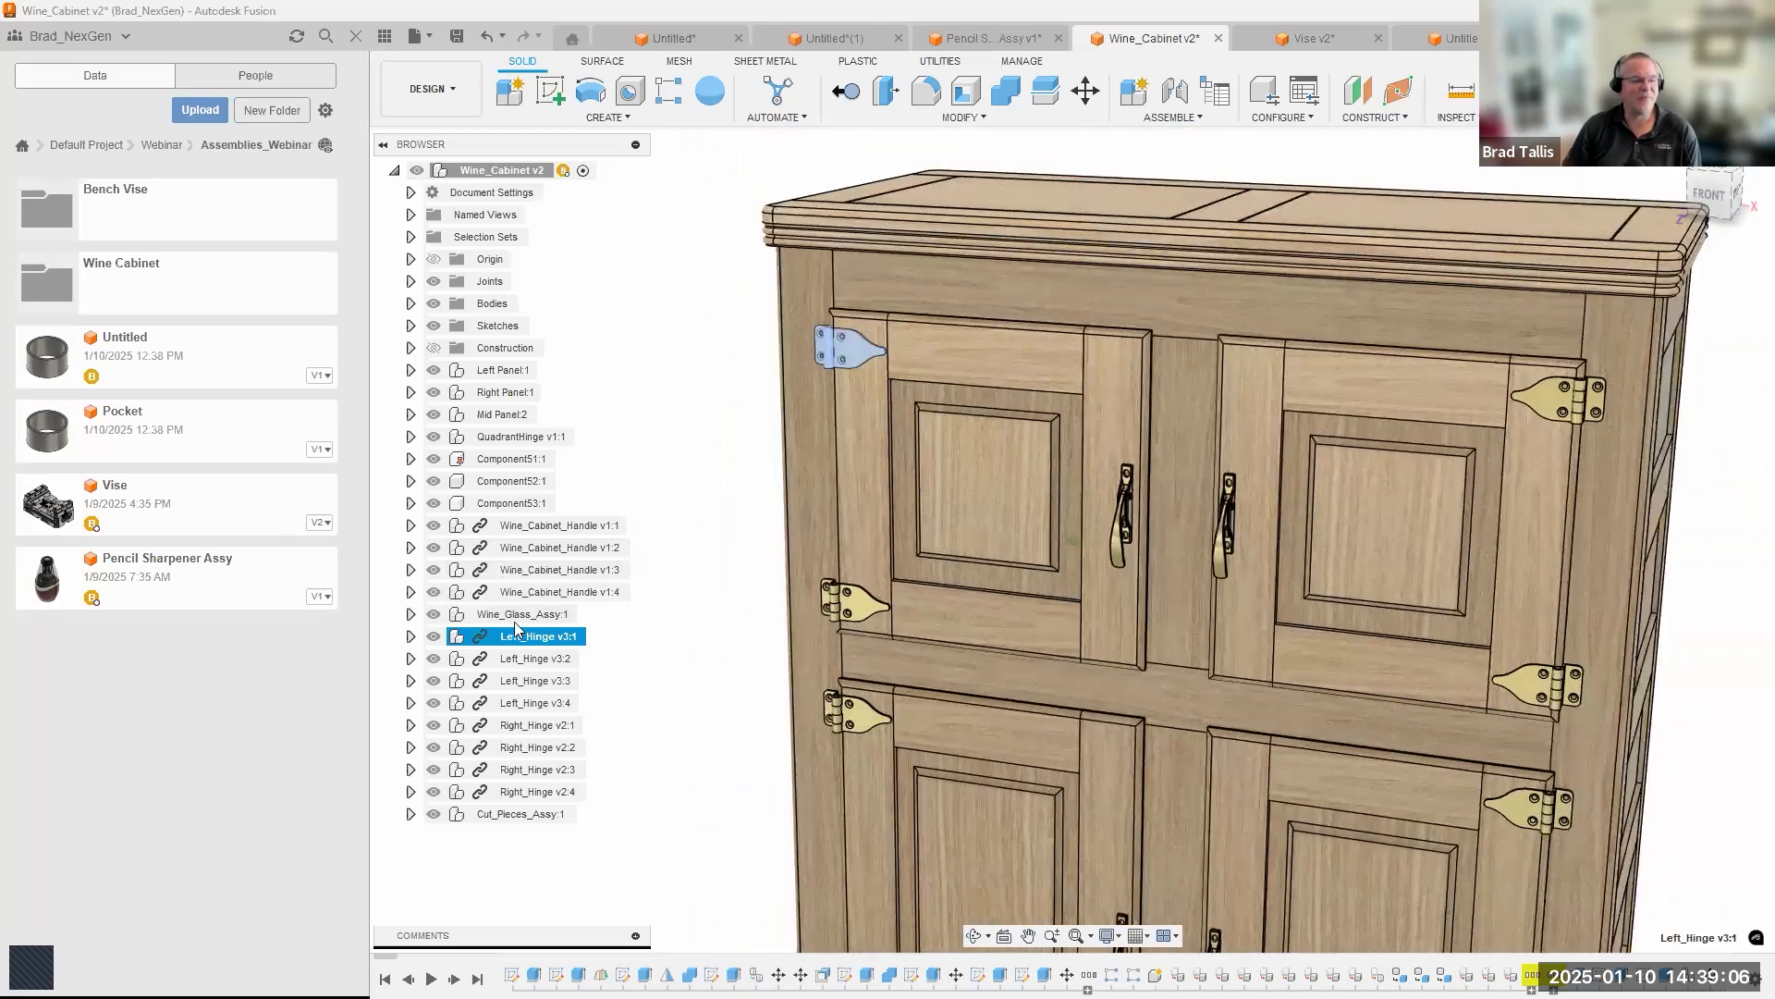
pyautogui.rightClick(511, 643)
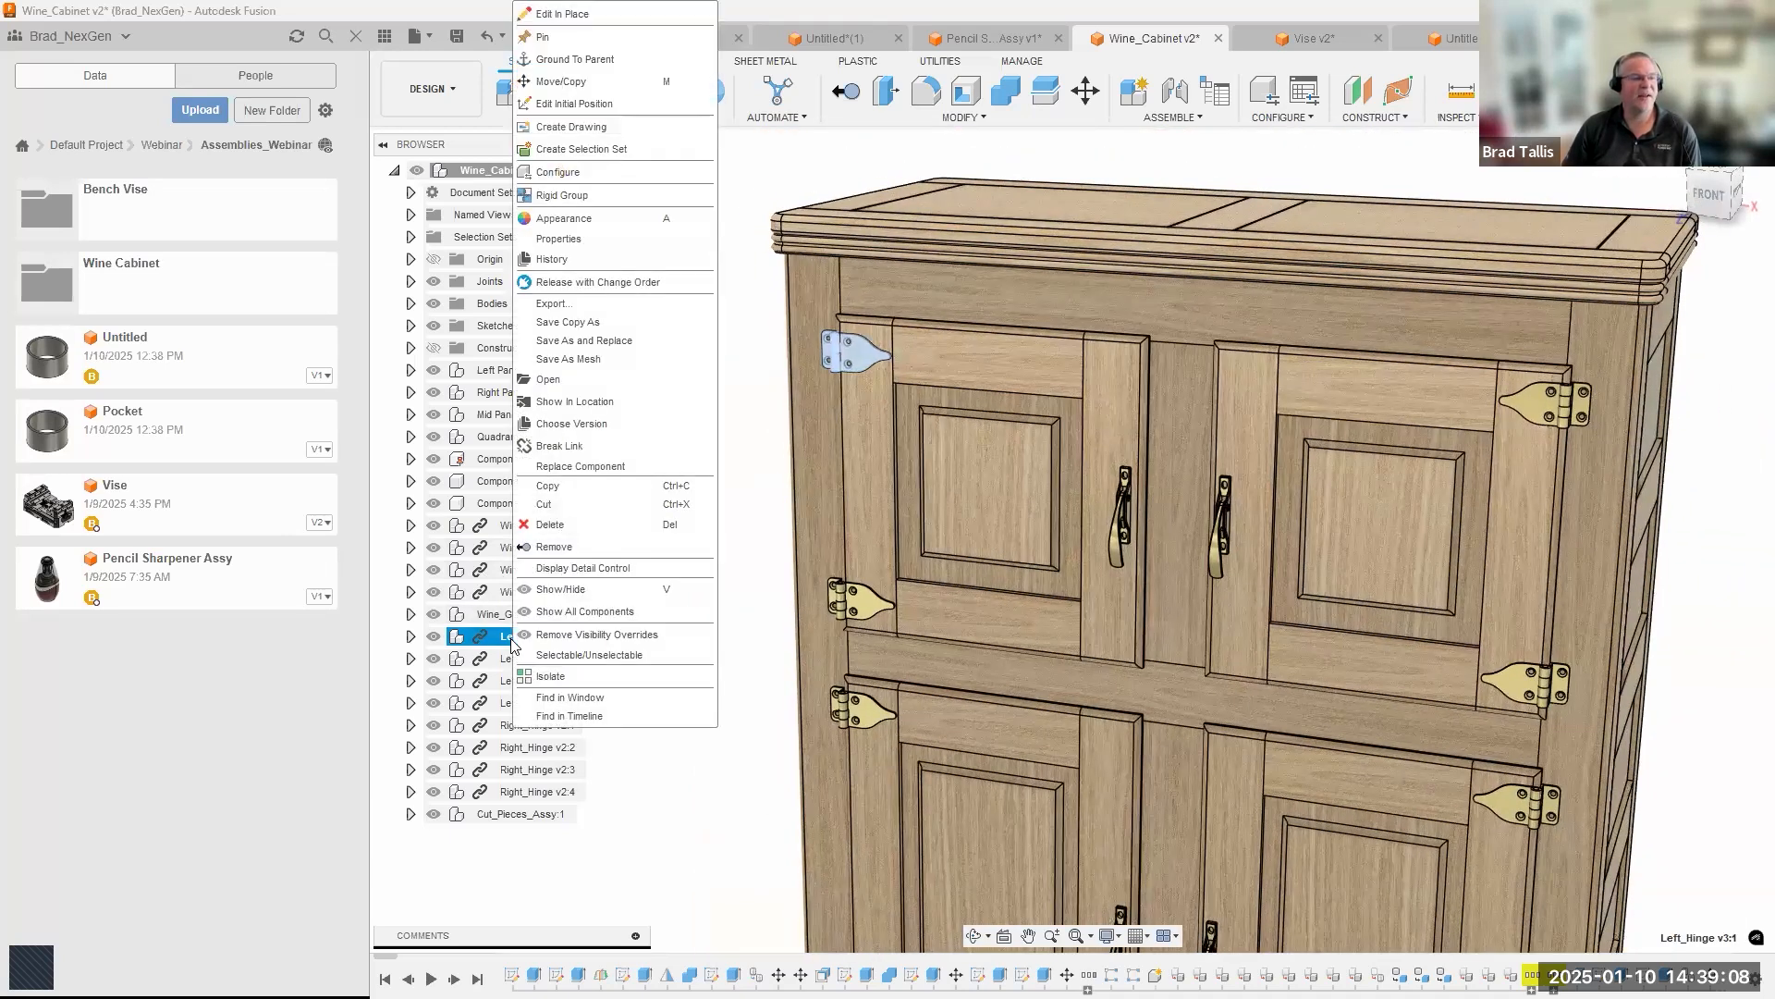
pyautogui.click(601, 419)
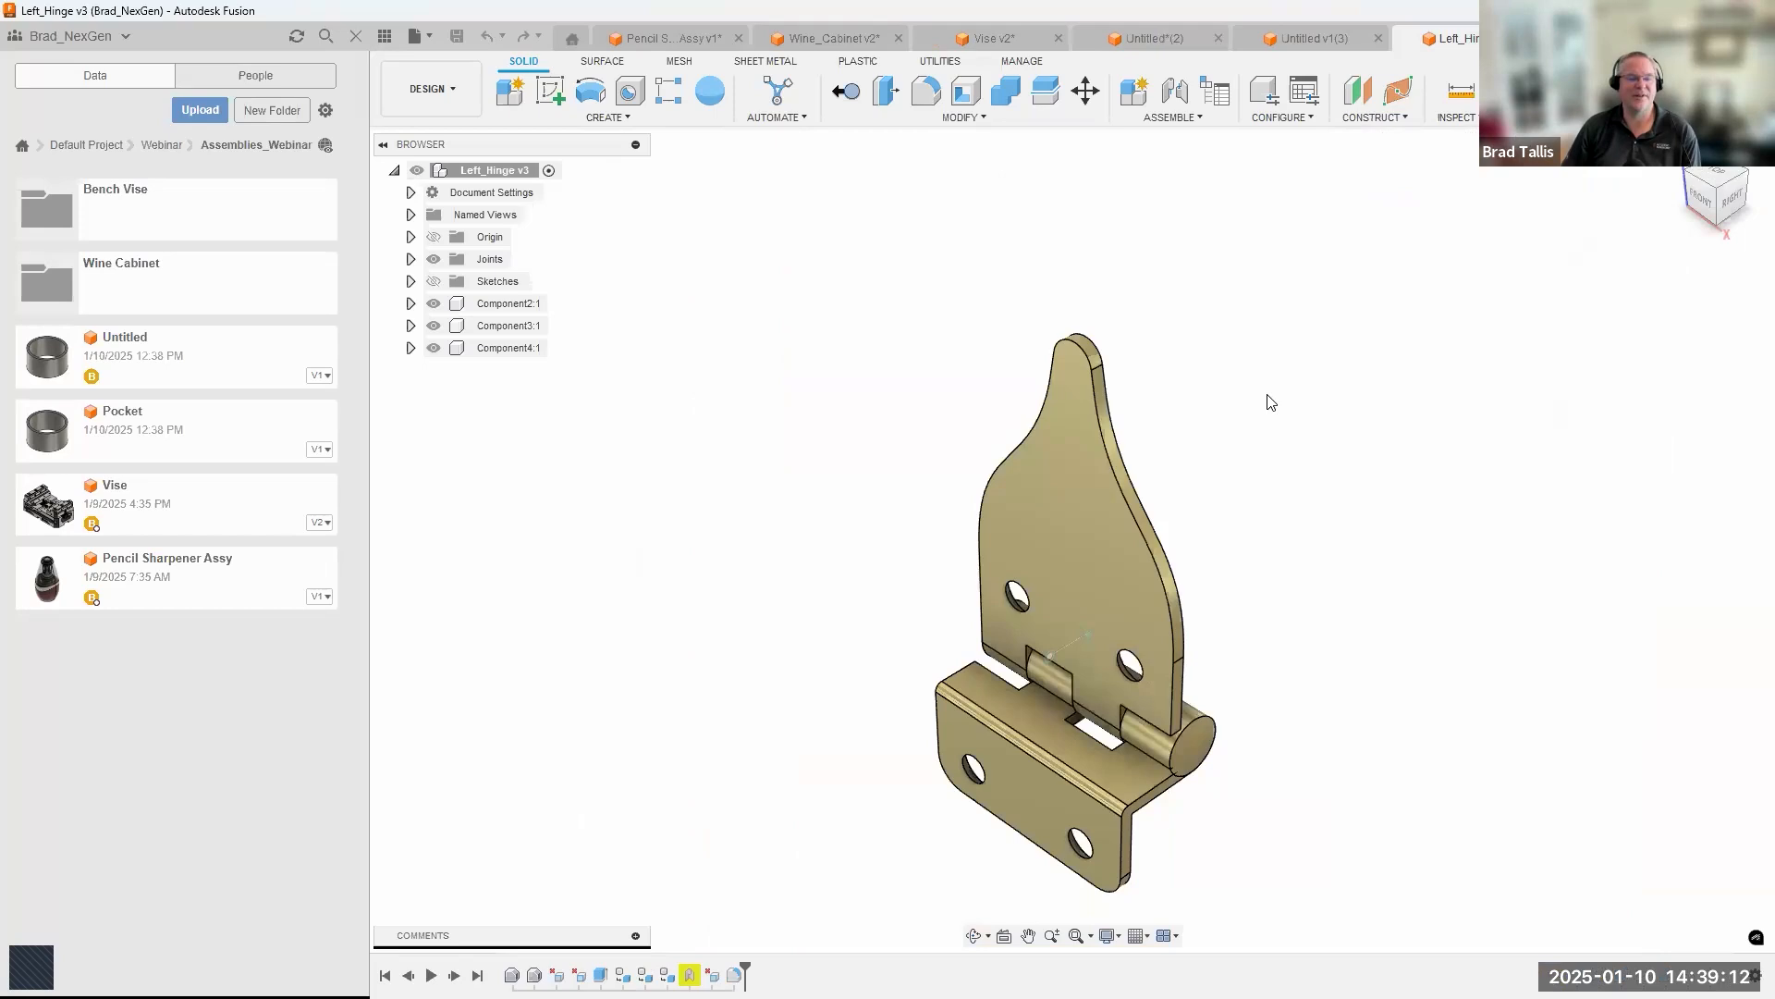
# Sketch a small circle on the hinge's large tapered leaf, on its centreline below the two screw holes, and finish the sketch.
pyautogui.keyDown('shift'); pyautogui.moveTo(1267, 395); pyautogui.dragTo(1129, 330, button='middle'); pyautogui.keyUp('shift')
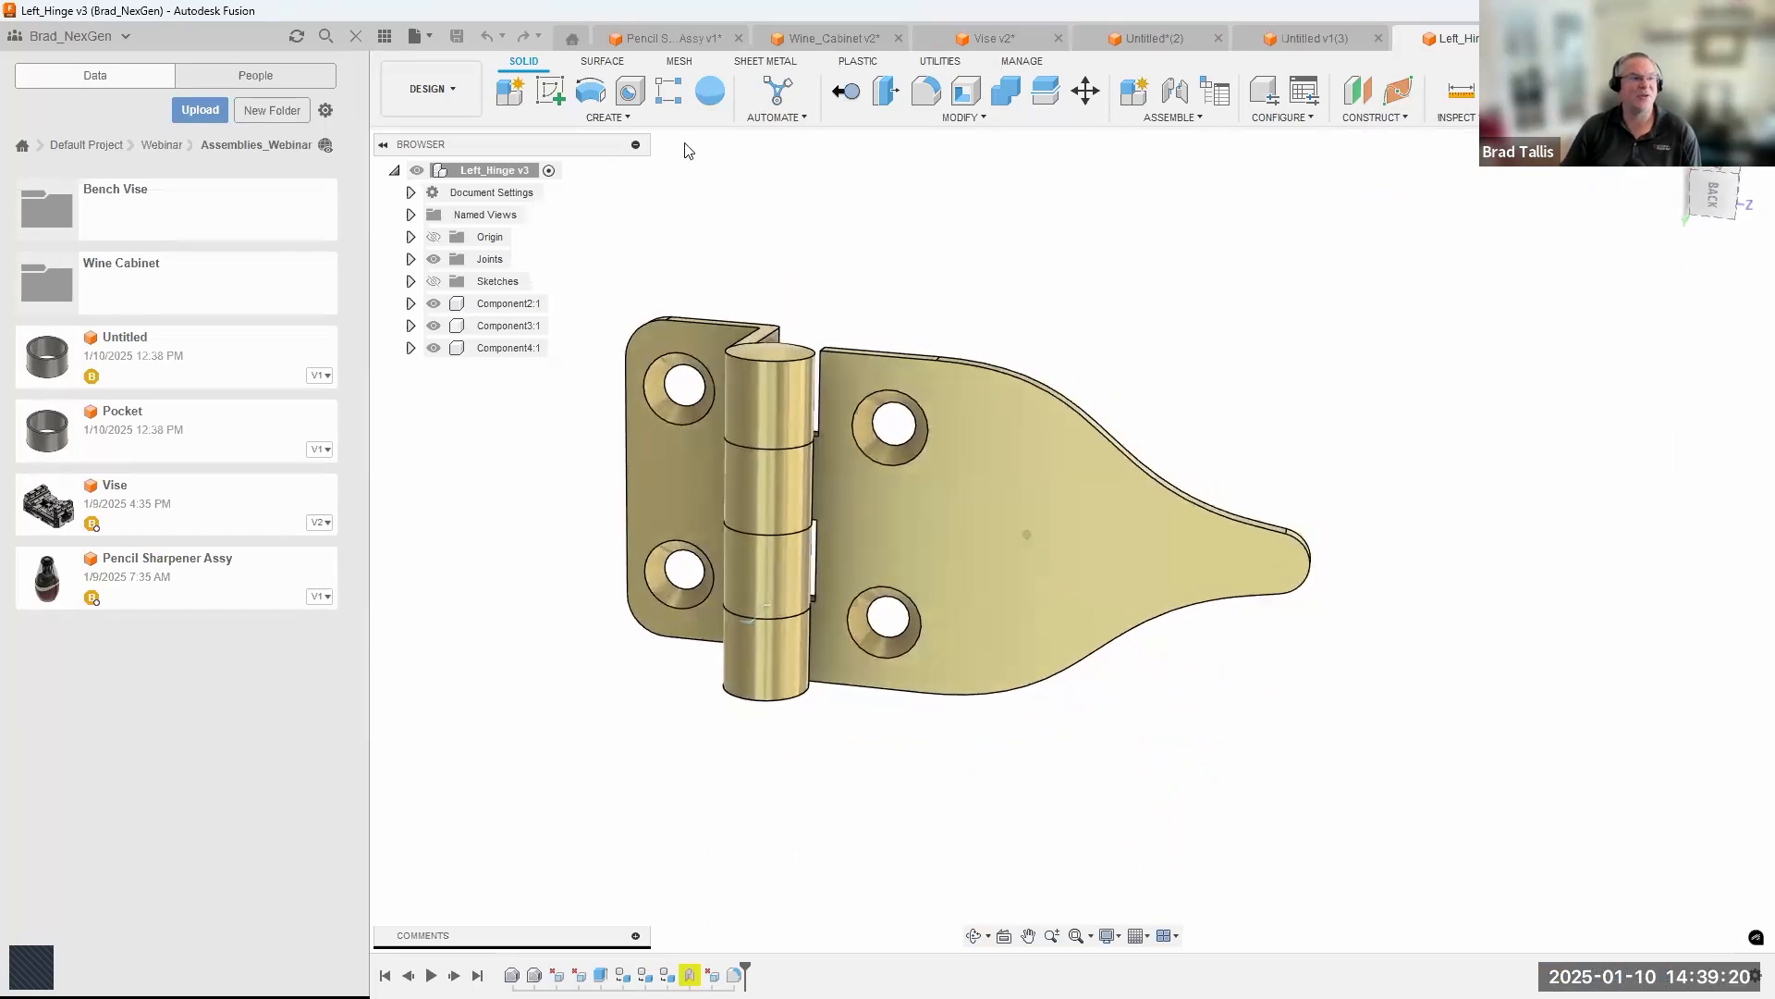
pyautogui.click(550, 91)
pyautogui.click(1016, 513)
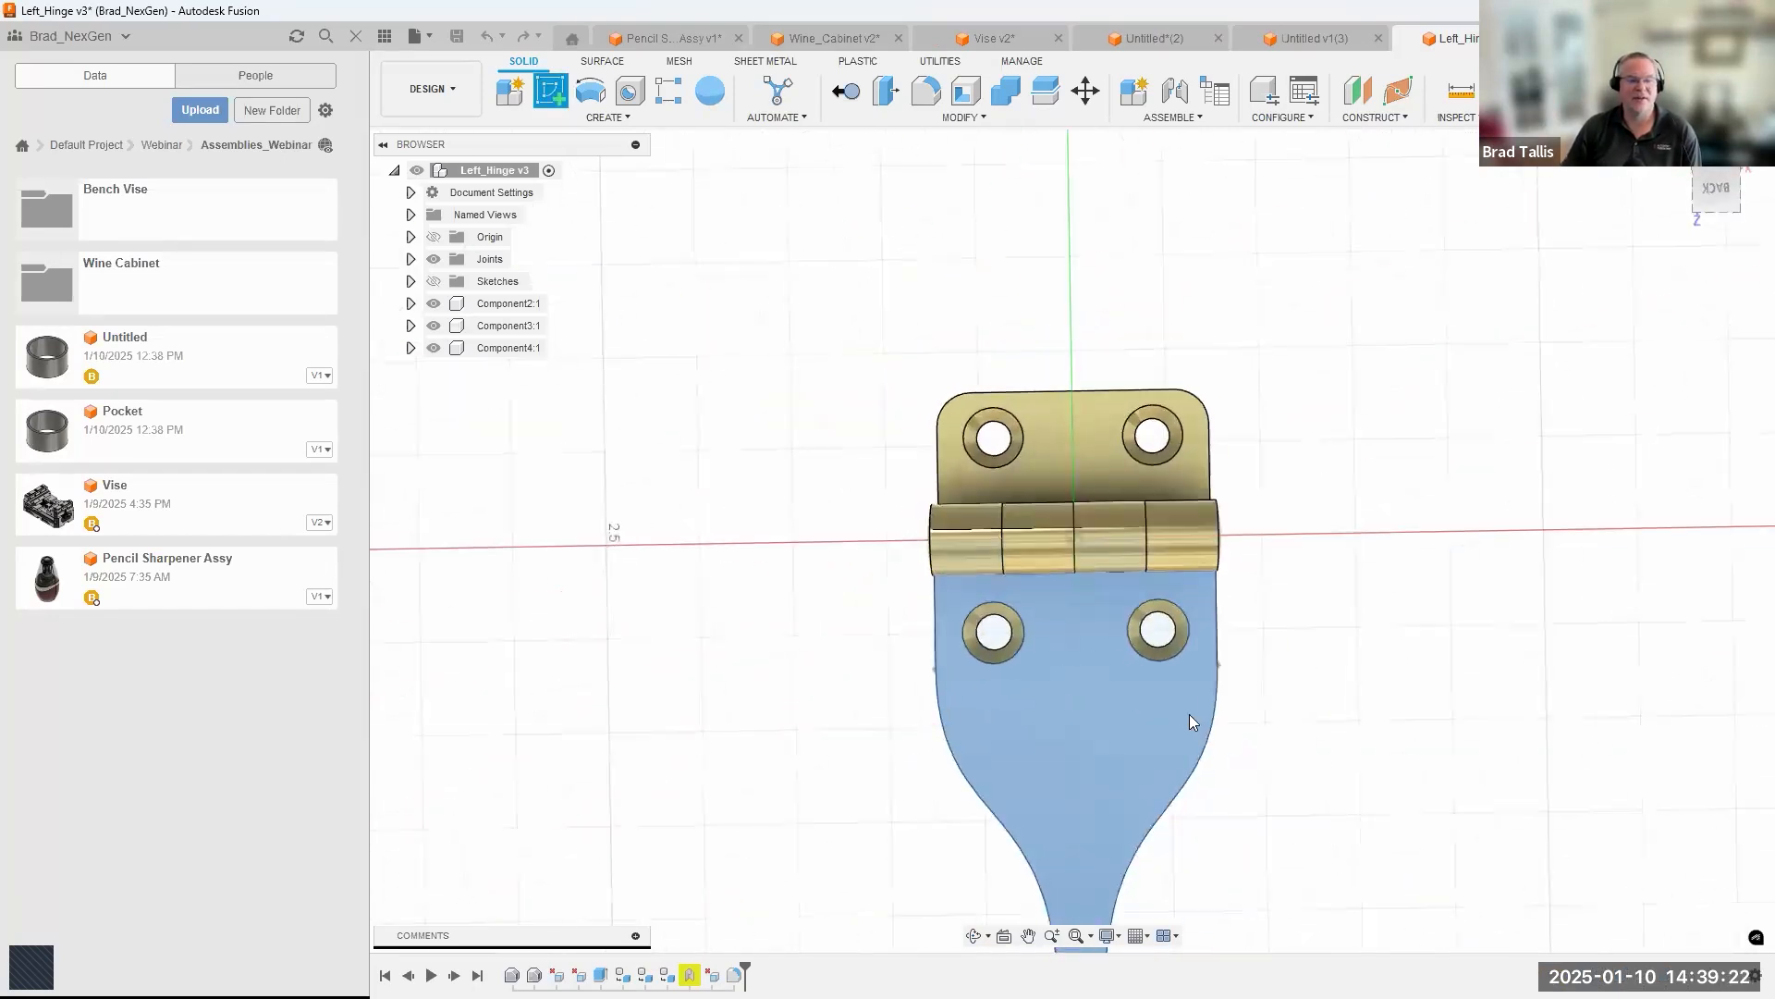
pyautogui.press('c')
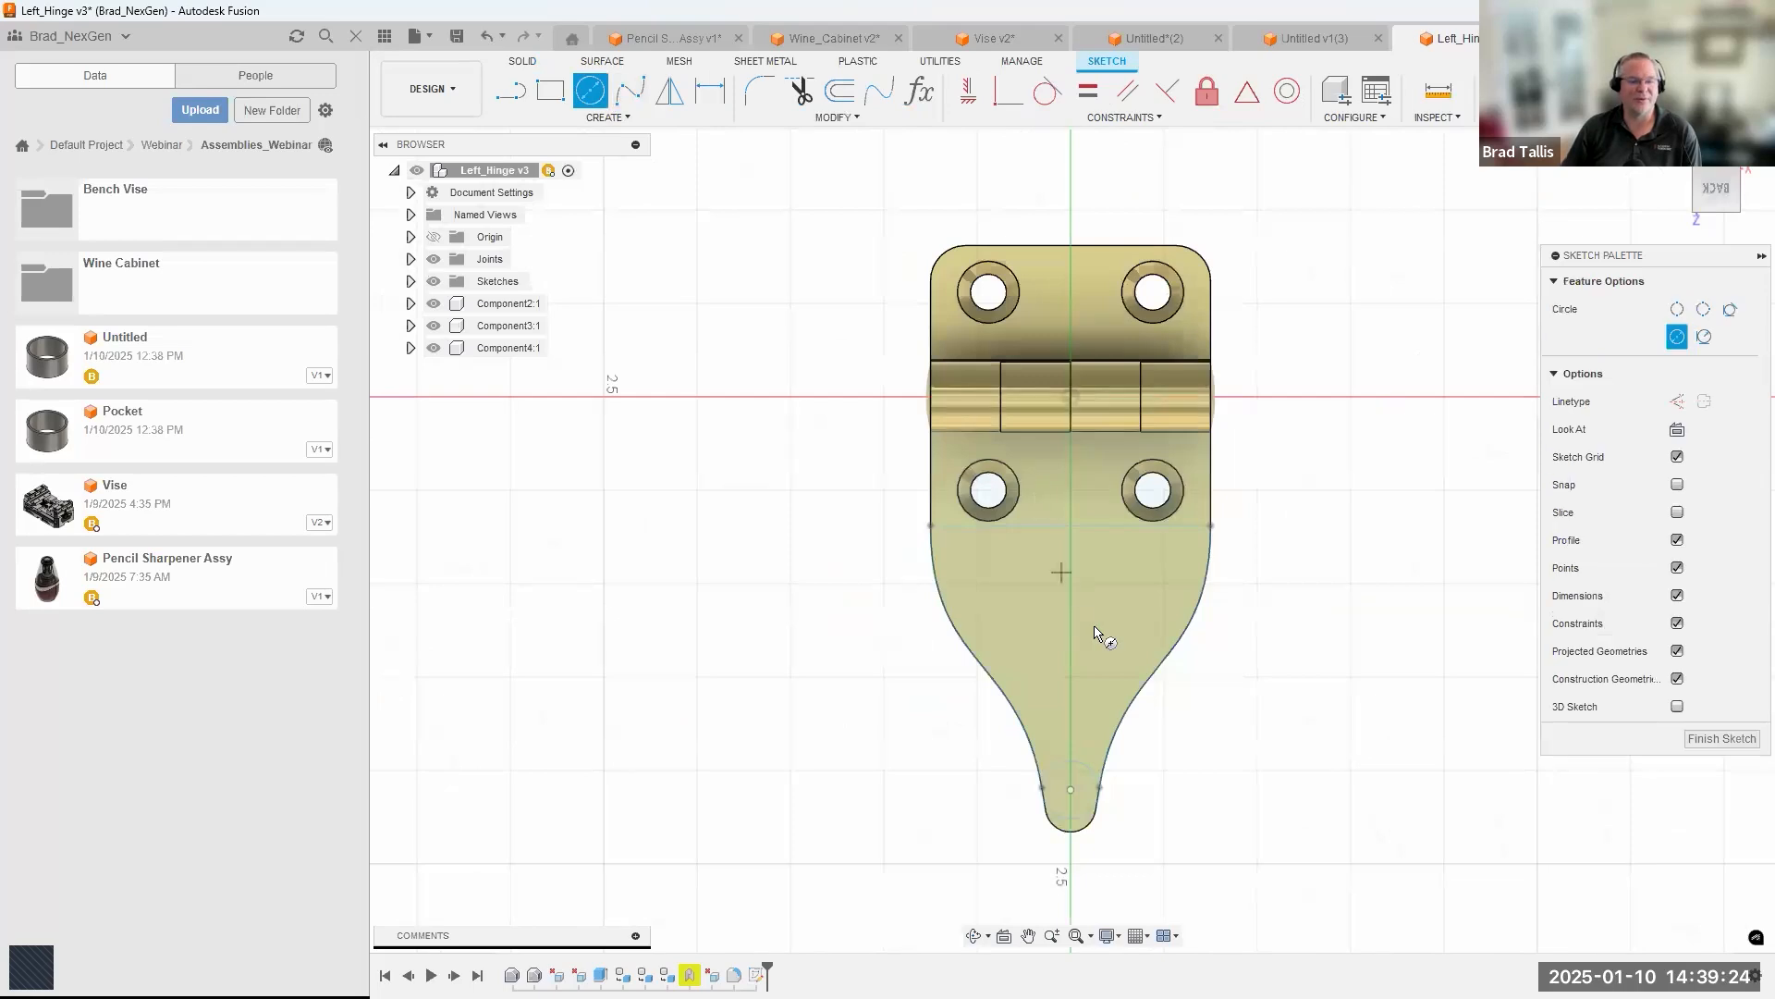
pyautogui.click(1069, 596)
pyautogui.click(1097, 624)
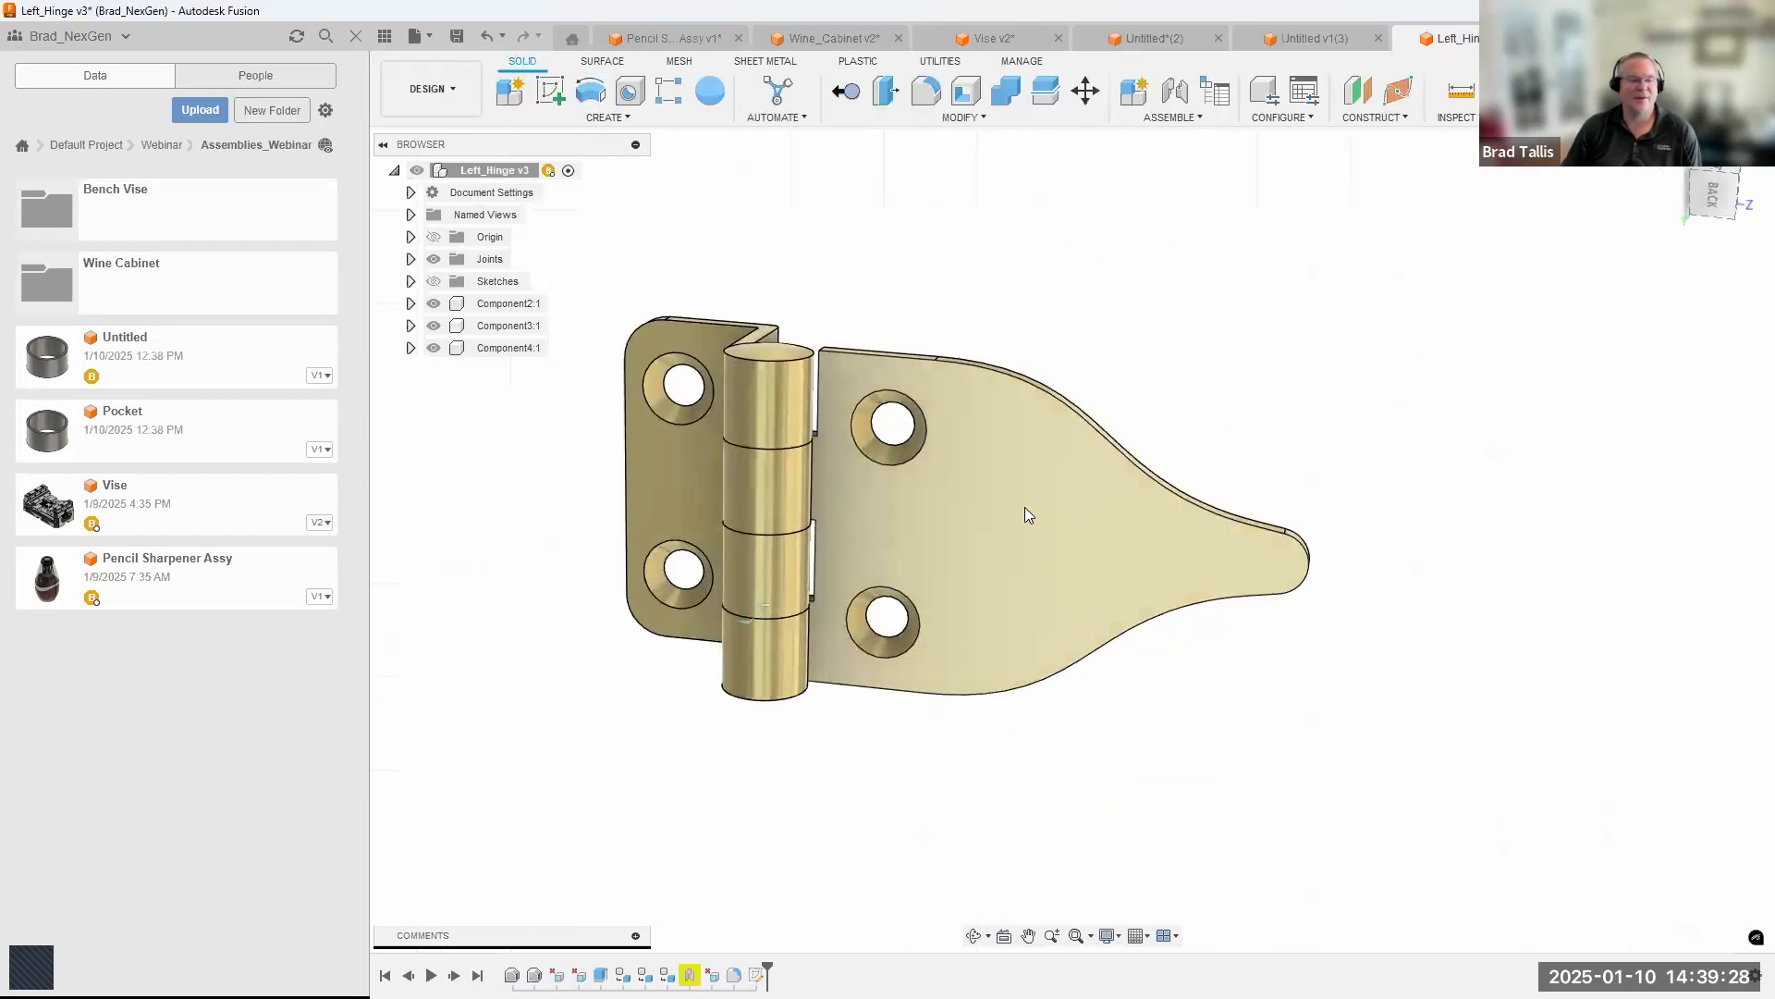
# Show the sketches and extrude the circle profile as a cut with extent All through the hinge's tapered leaf.
pyautogui.click(434, 281)
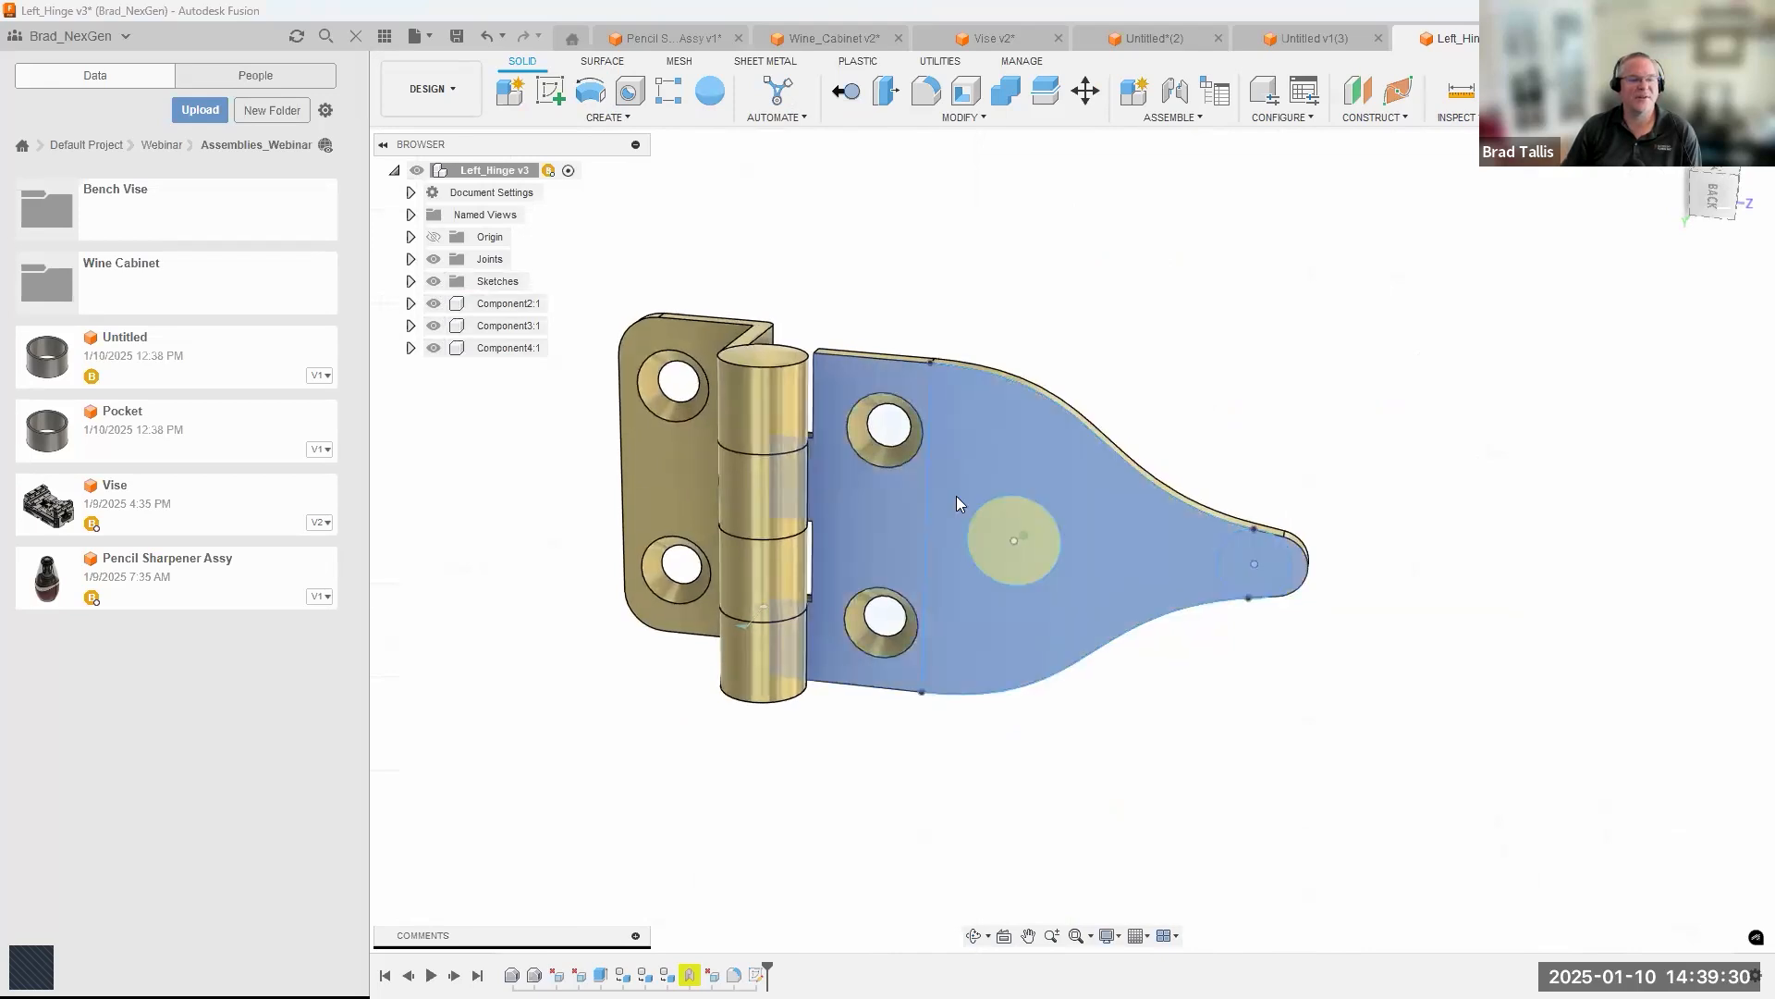
pyautogui.click(1004, 506)
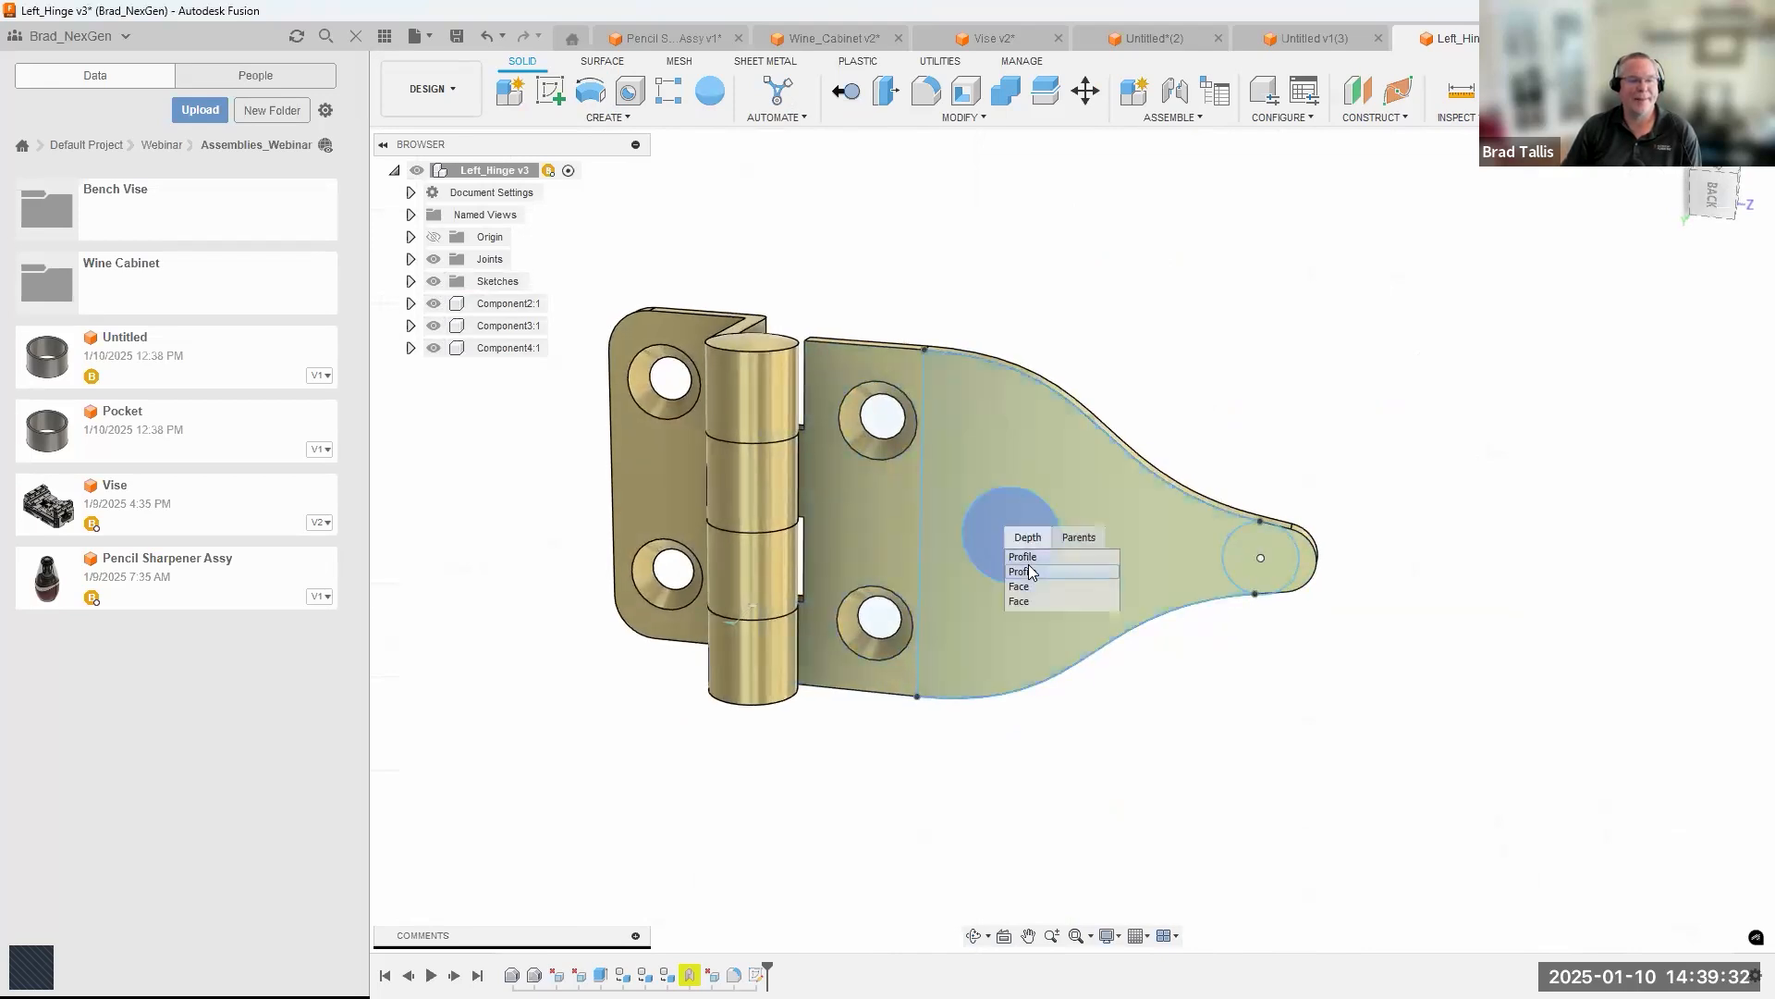
pyautogui.click(1029, 564)
pyautogui.rightClick(1010, 508)
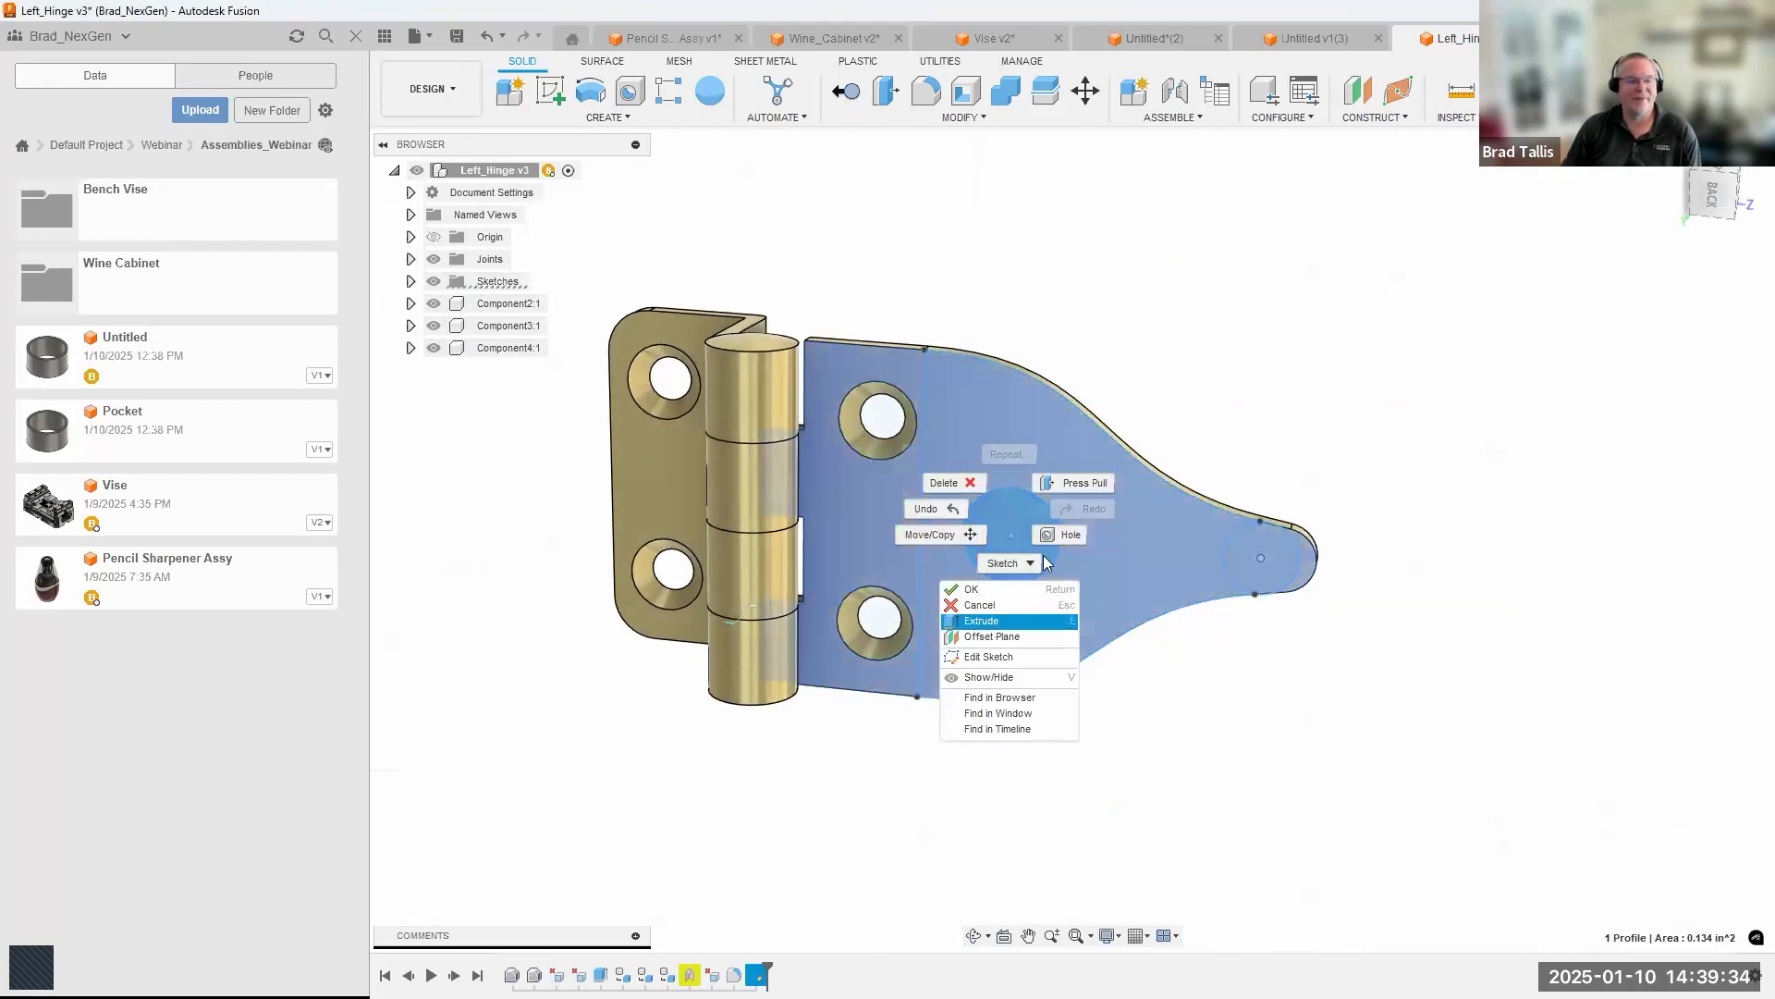
pyautogui.click(961, 560)
pyautogui.moveTo(958, 568); pyautogui.dragTo(1037, 520)
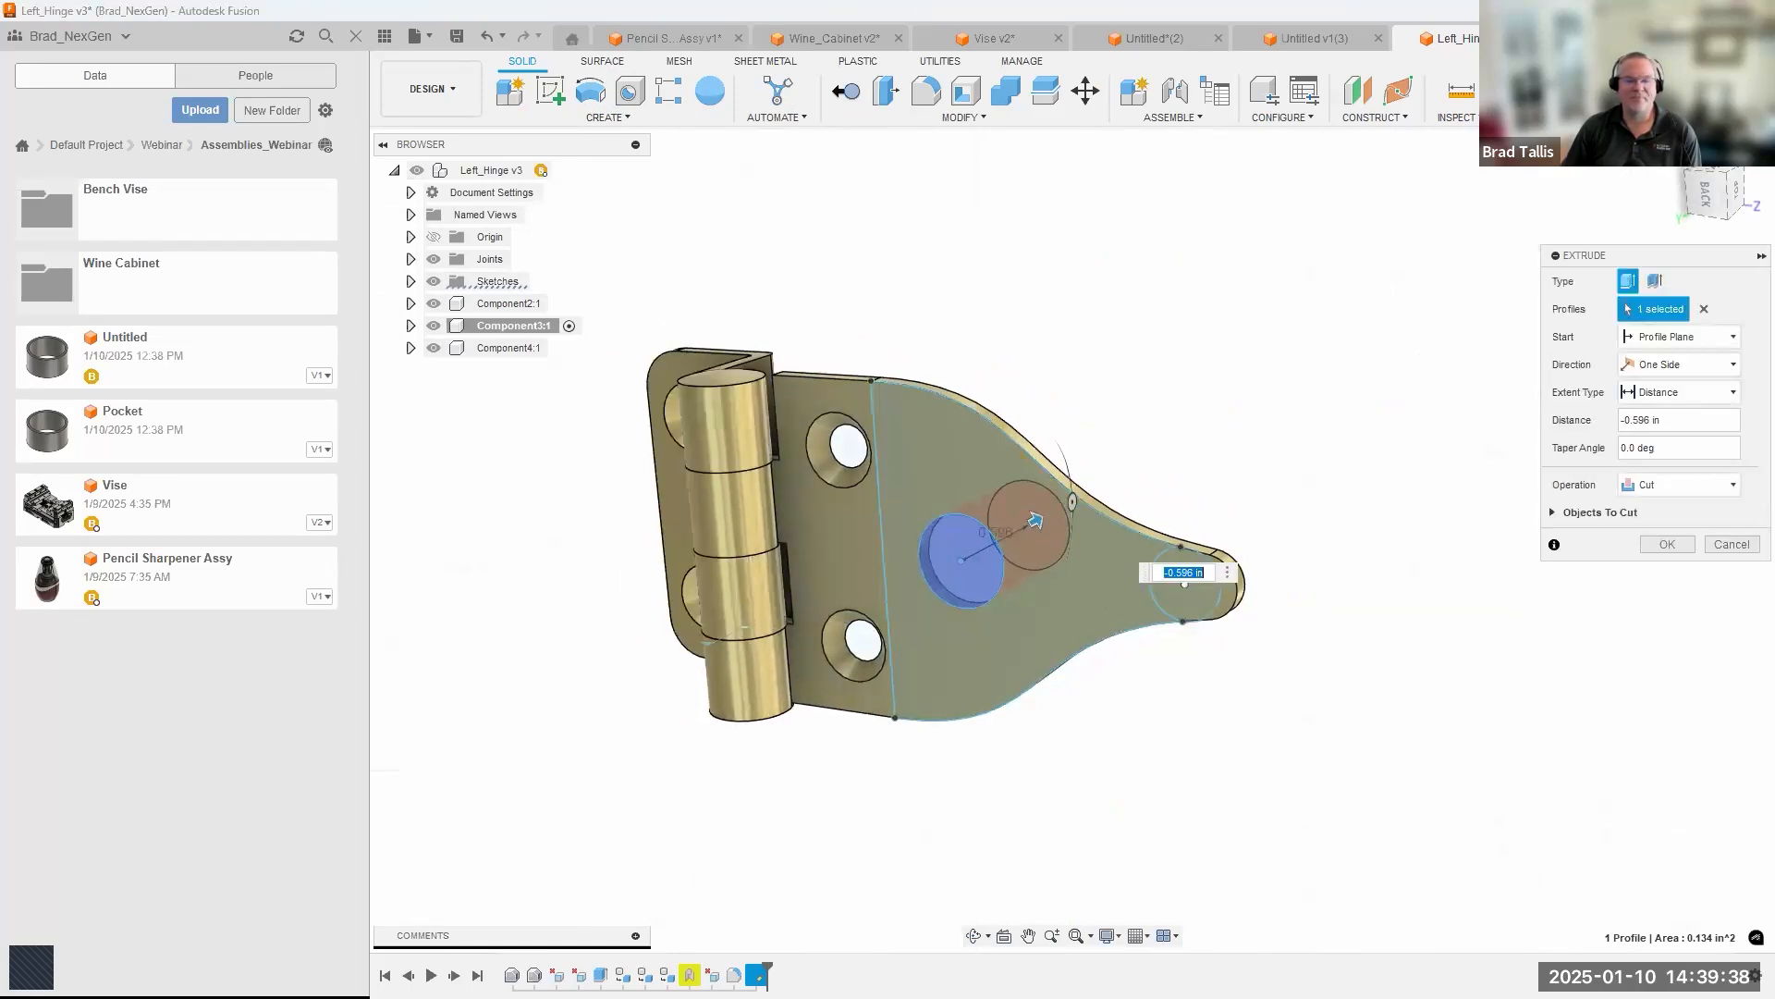
pyautogui.keyDown('shift'); pyautogui.moveTo(1036, 520); pyautogui.dragTo(1061, 544, button='middle'); pyautogui.keyUp('shift')
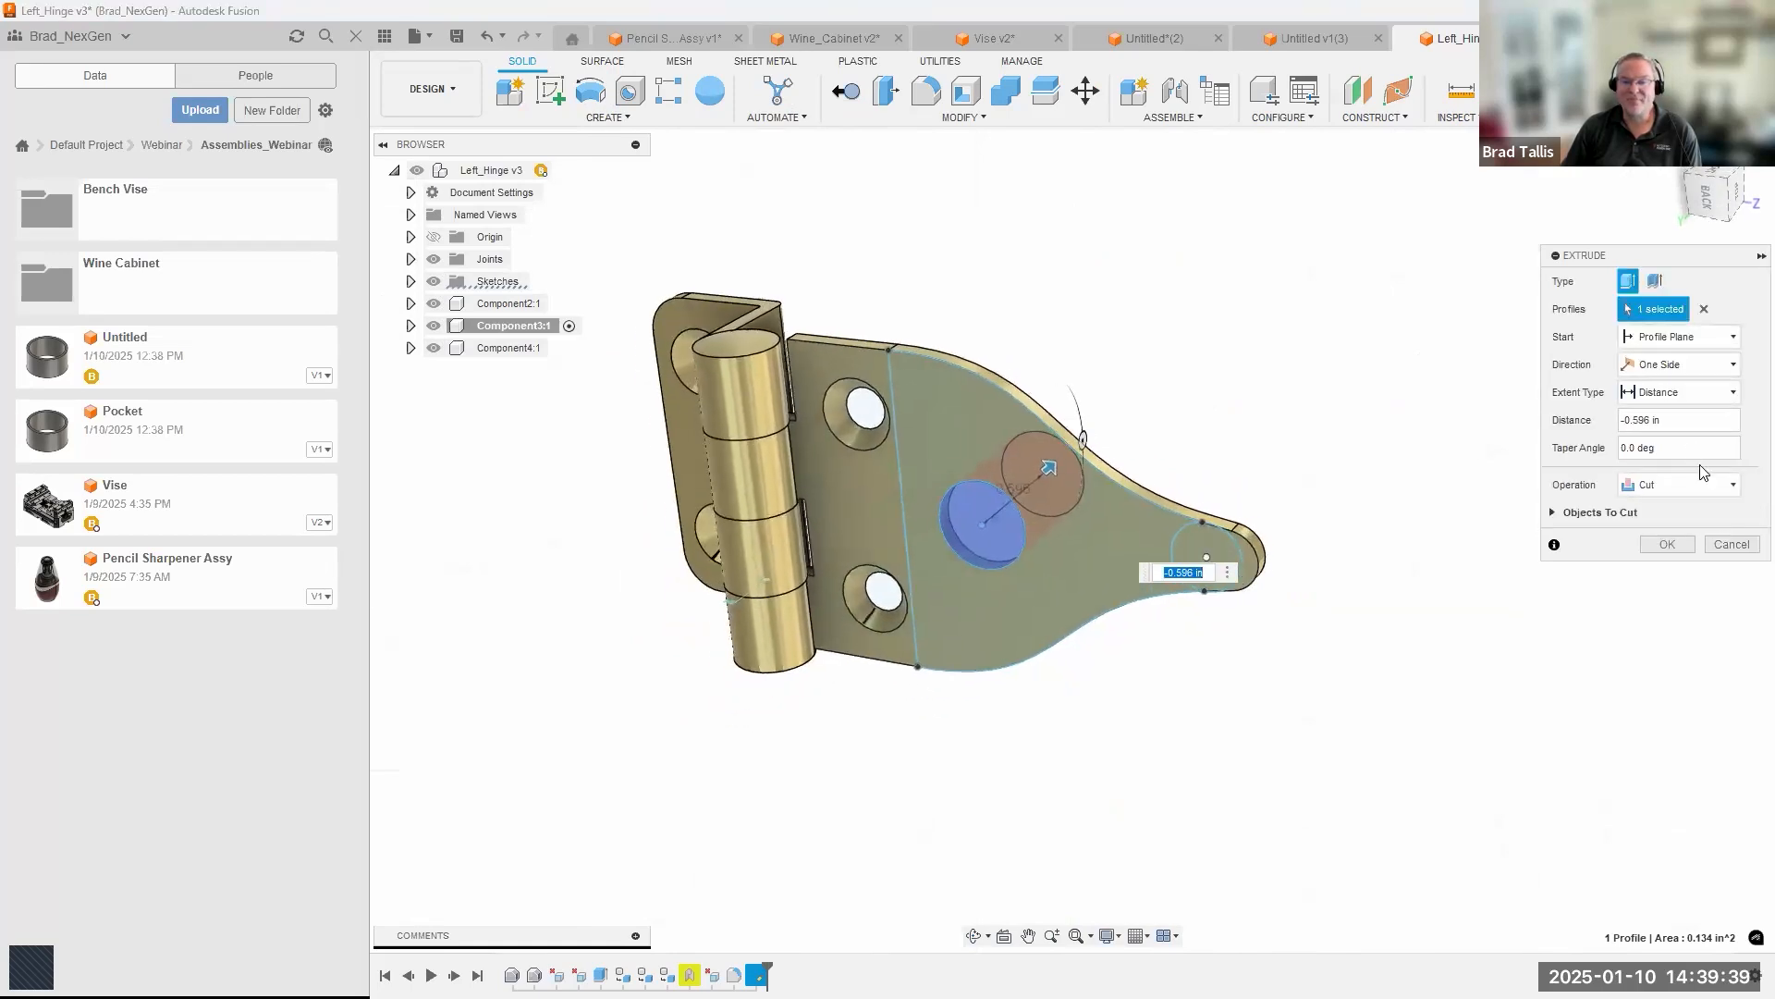
pyautogui.click(1670, 393)
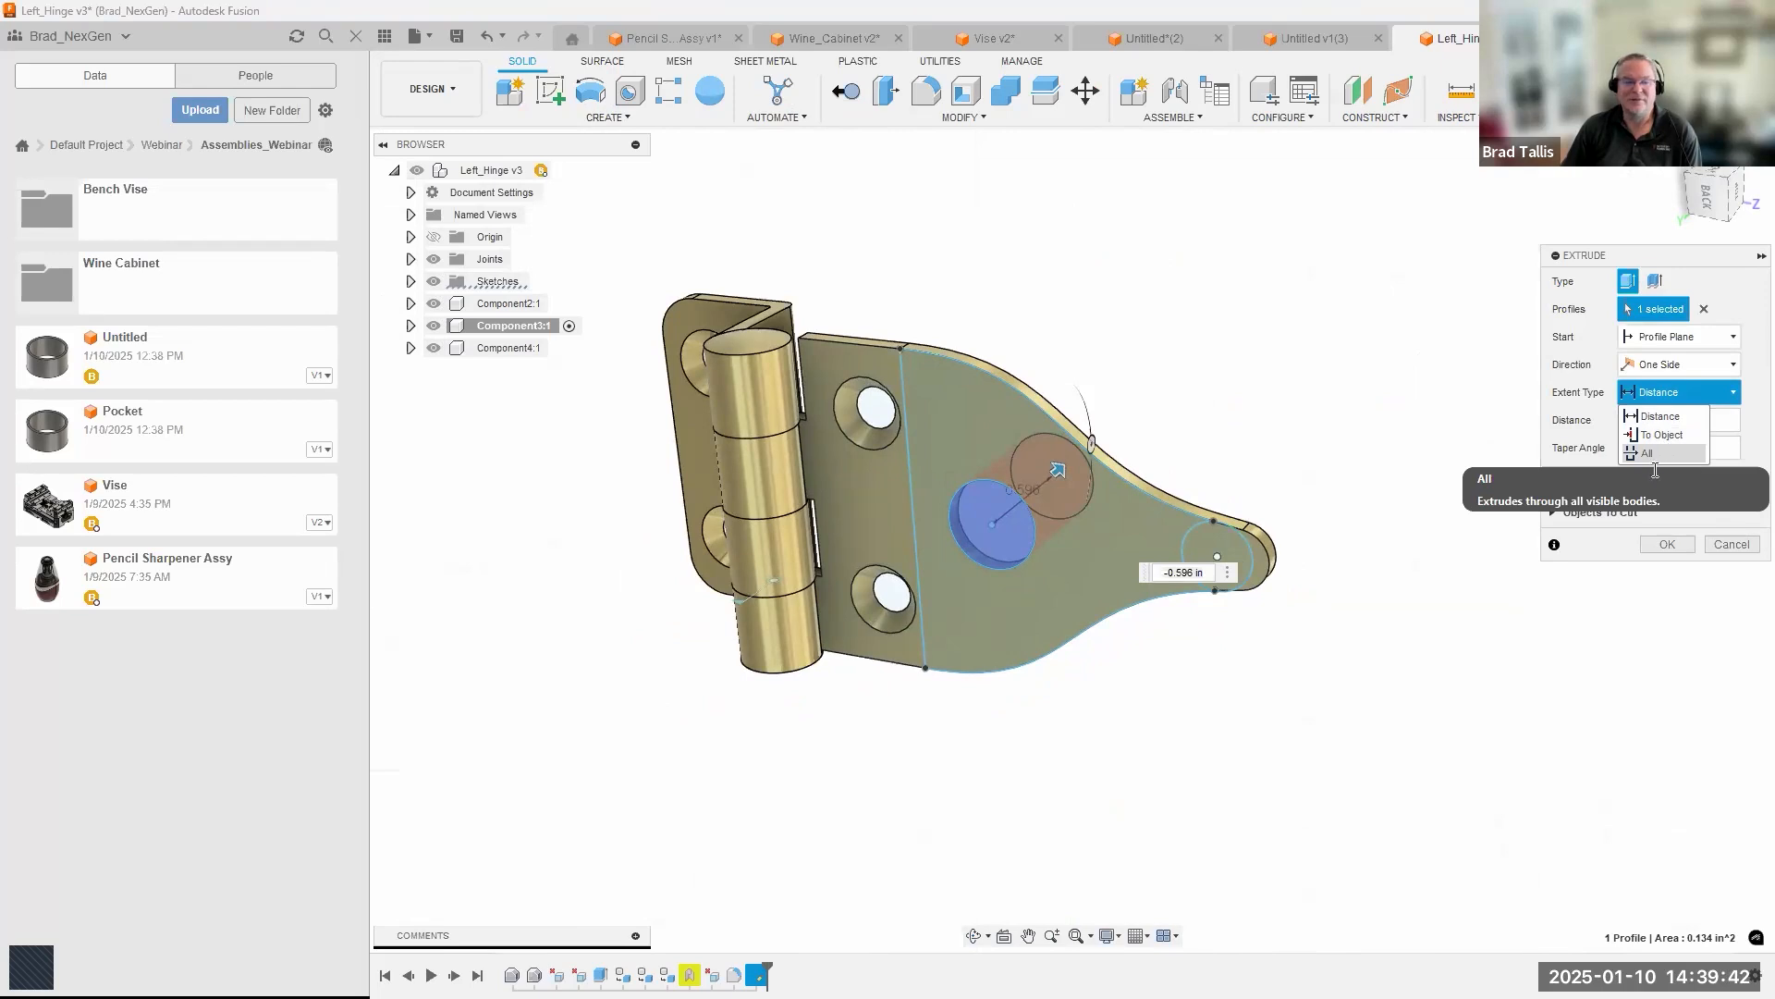
pyautogui.click(1651, 454)
pyautogui.click(1675, 543)
pyautogui.keyDown('shift'); pyautogui.moveTo(924, 435); pyautogui.dragTo(840, 410, button='middle'); pyautogui.keyUp('shift')
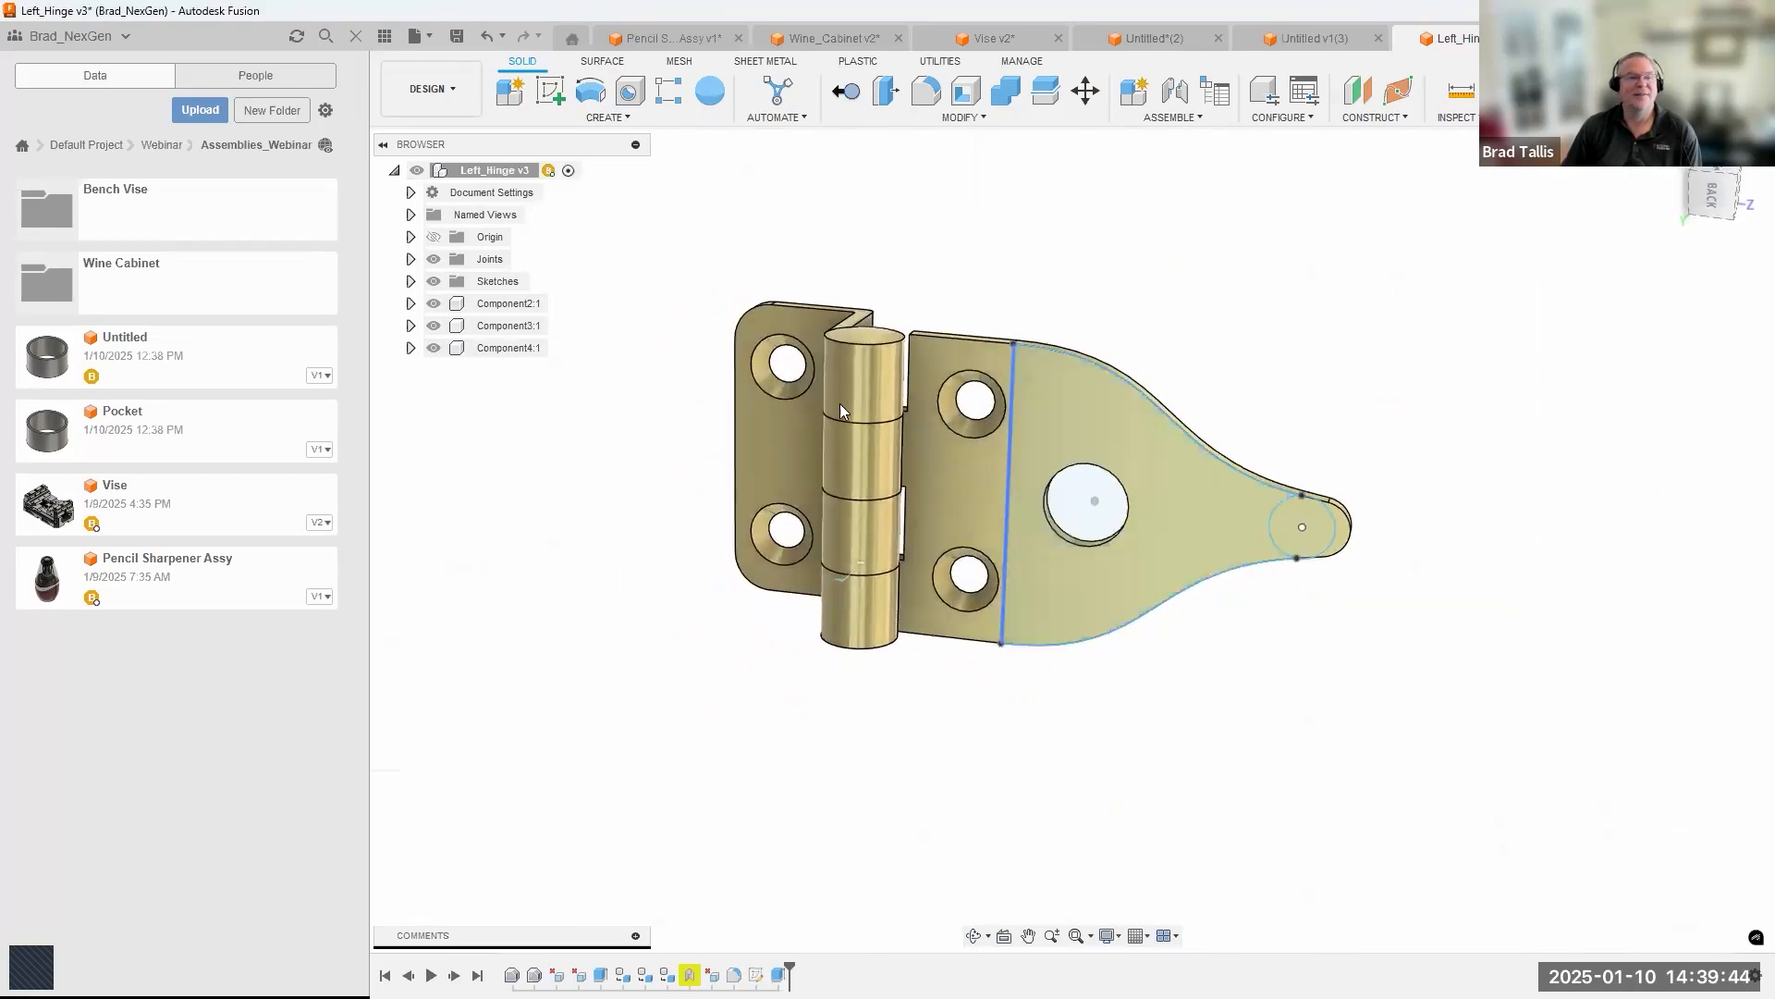
pyautogui.scroll(1, 840, 410)
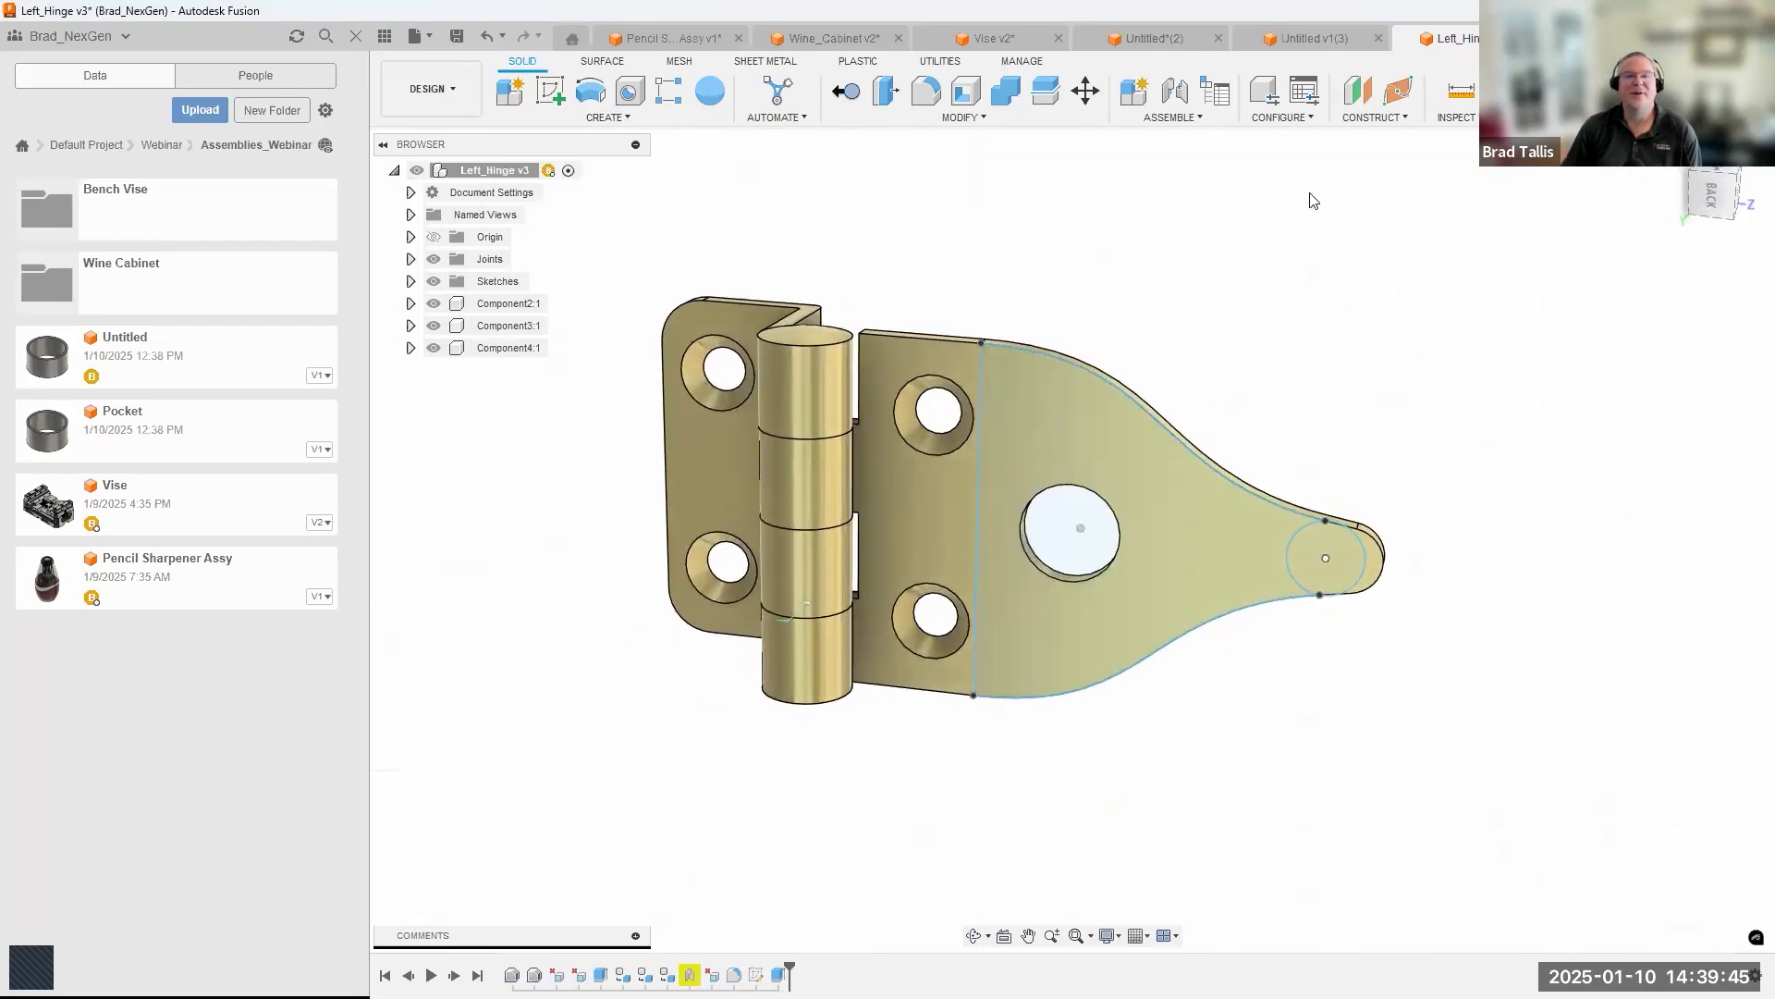
# Save the edited Left_Hinge design as a new version.
pyautogui.click(460, 36)
pyautogui.click(865, 546)
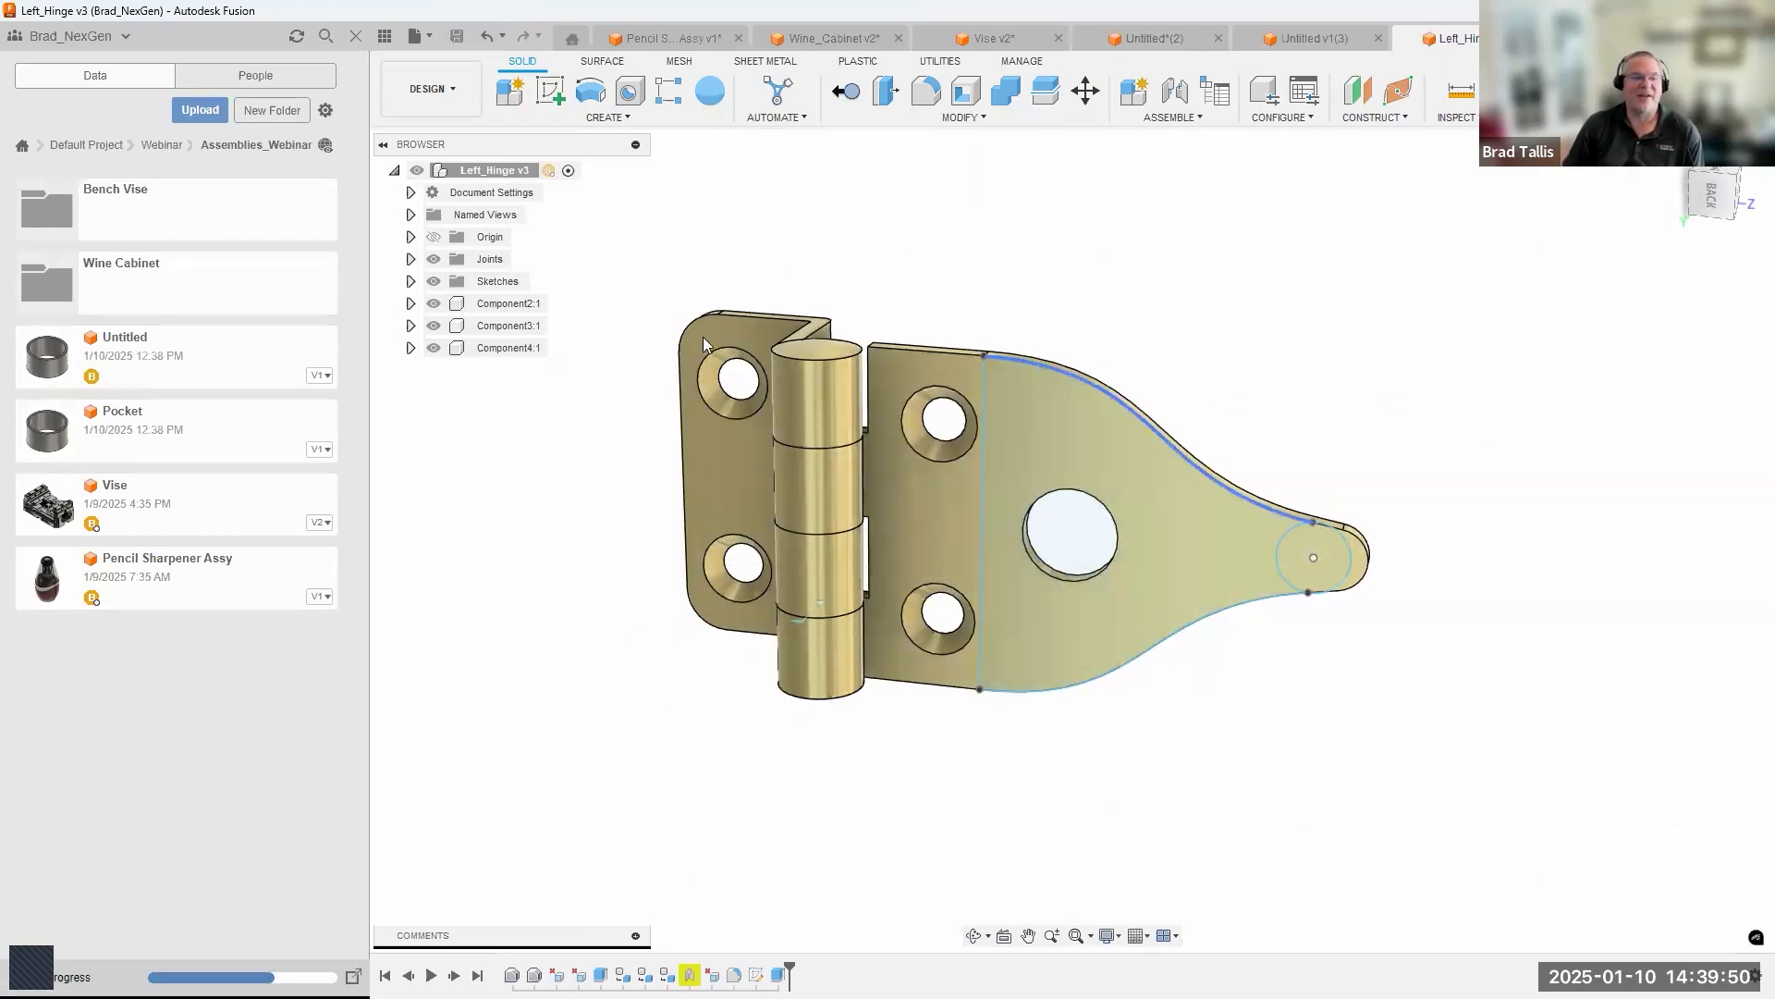
pyautogui.scroll(-2, 963, 485)
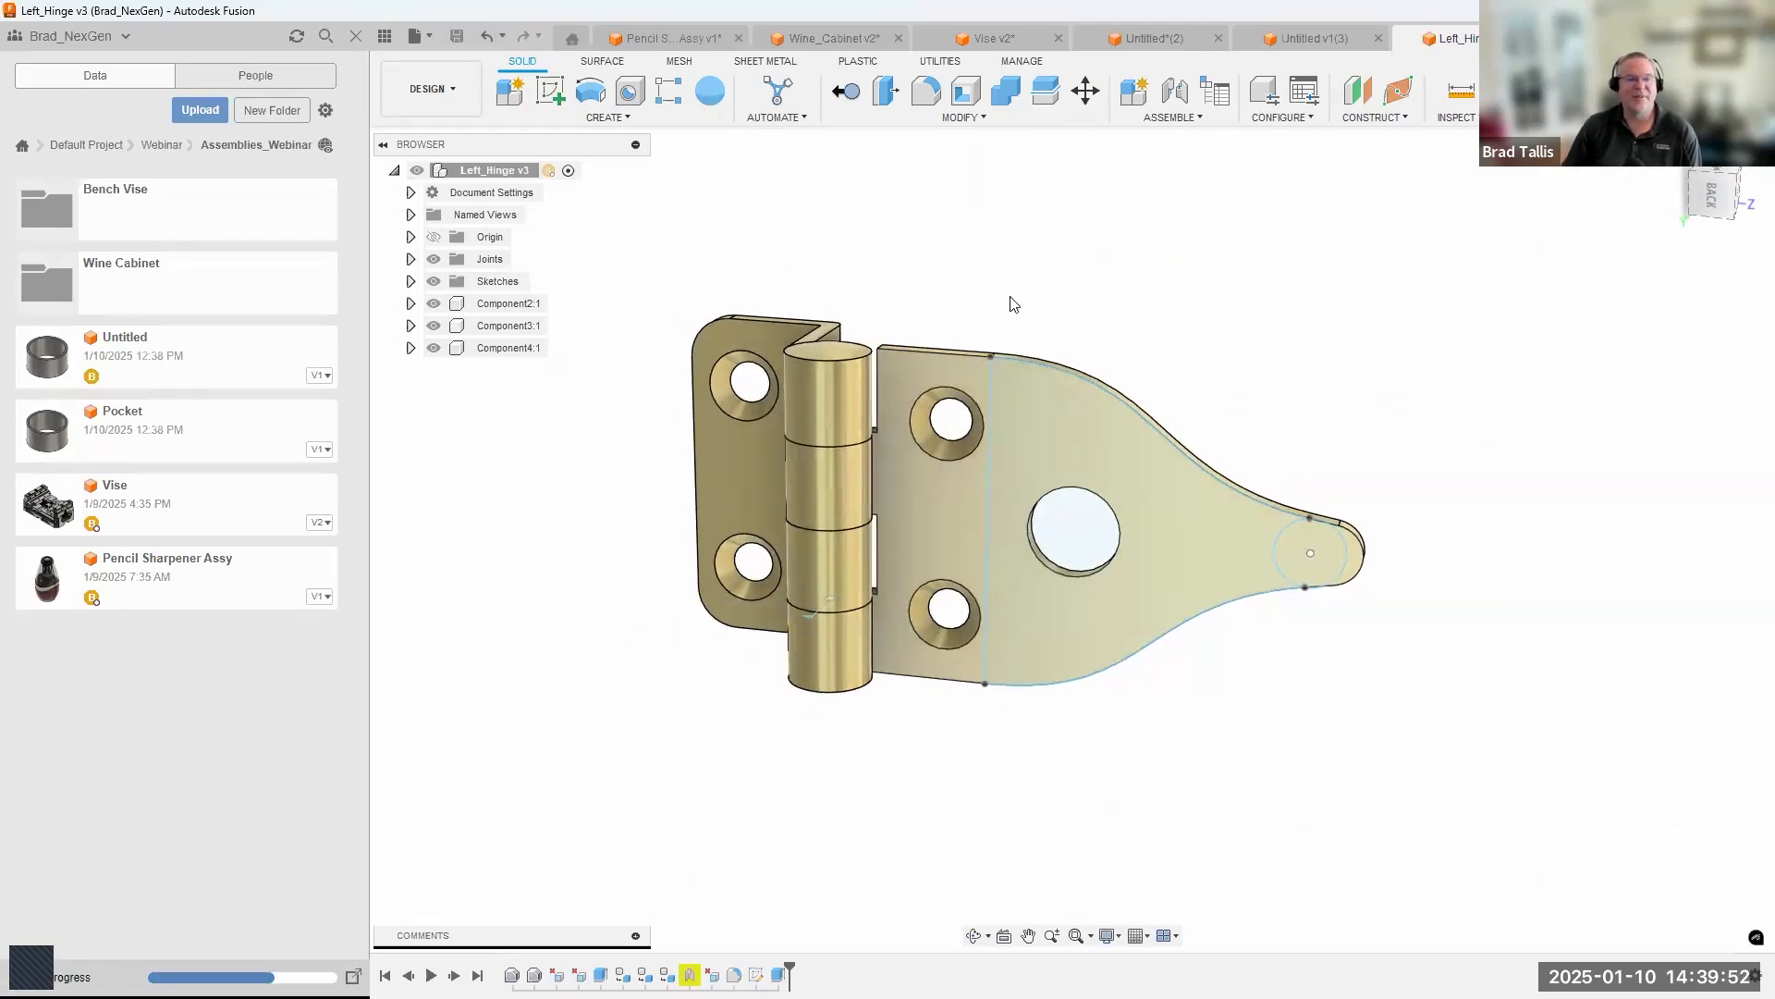
# Switch to the Wine_Cabinet design, update its linked Left_Hinge components to the latest version and inspect the cabinet's hinges.
pyautogui.click(821, 40)
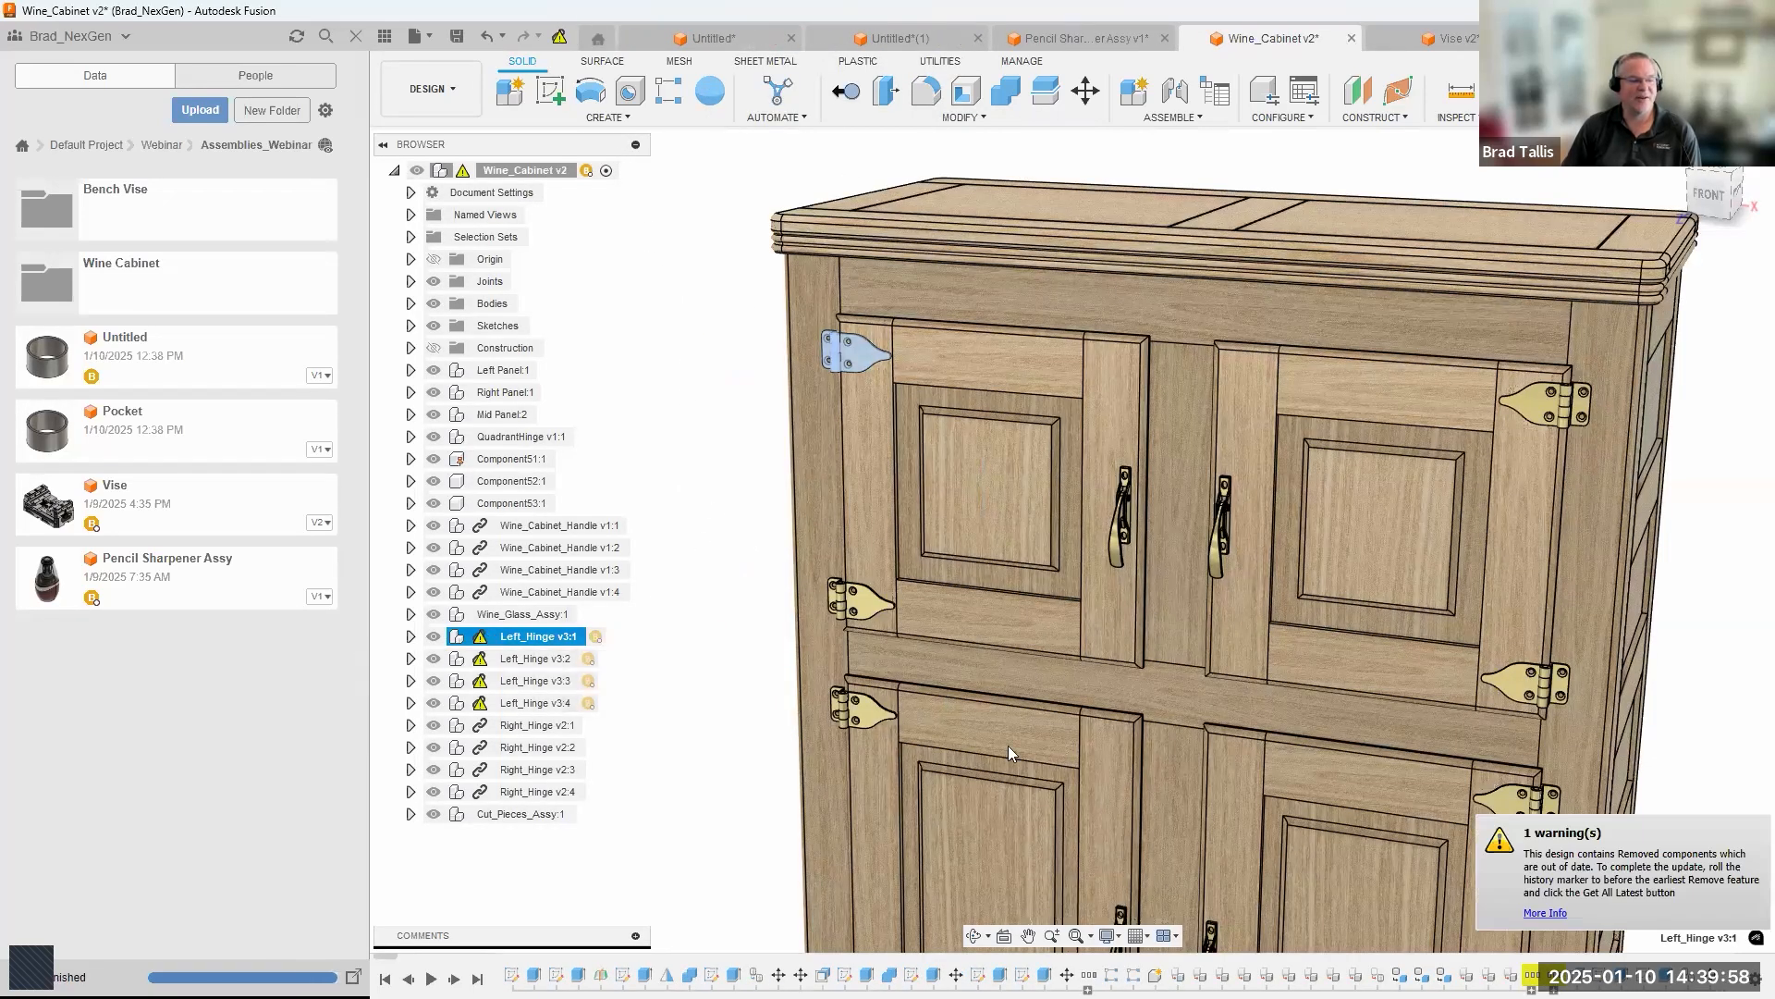
pyautogui.moveTo(1627, 872); pyautogui.dragTo(1585, 863, button='middle')
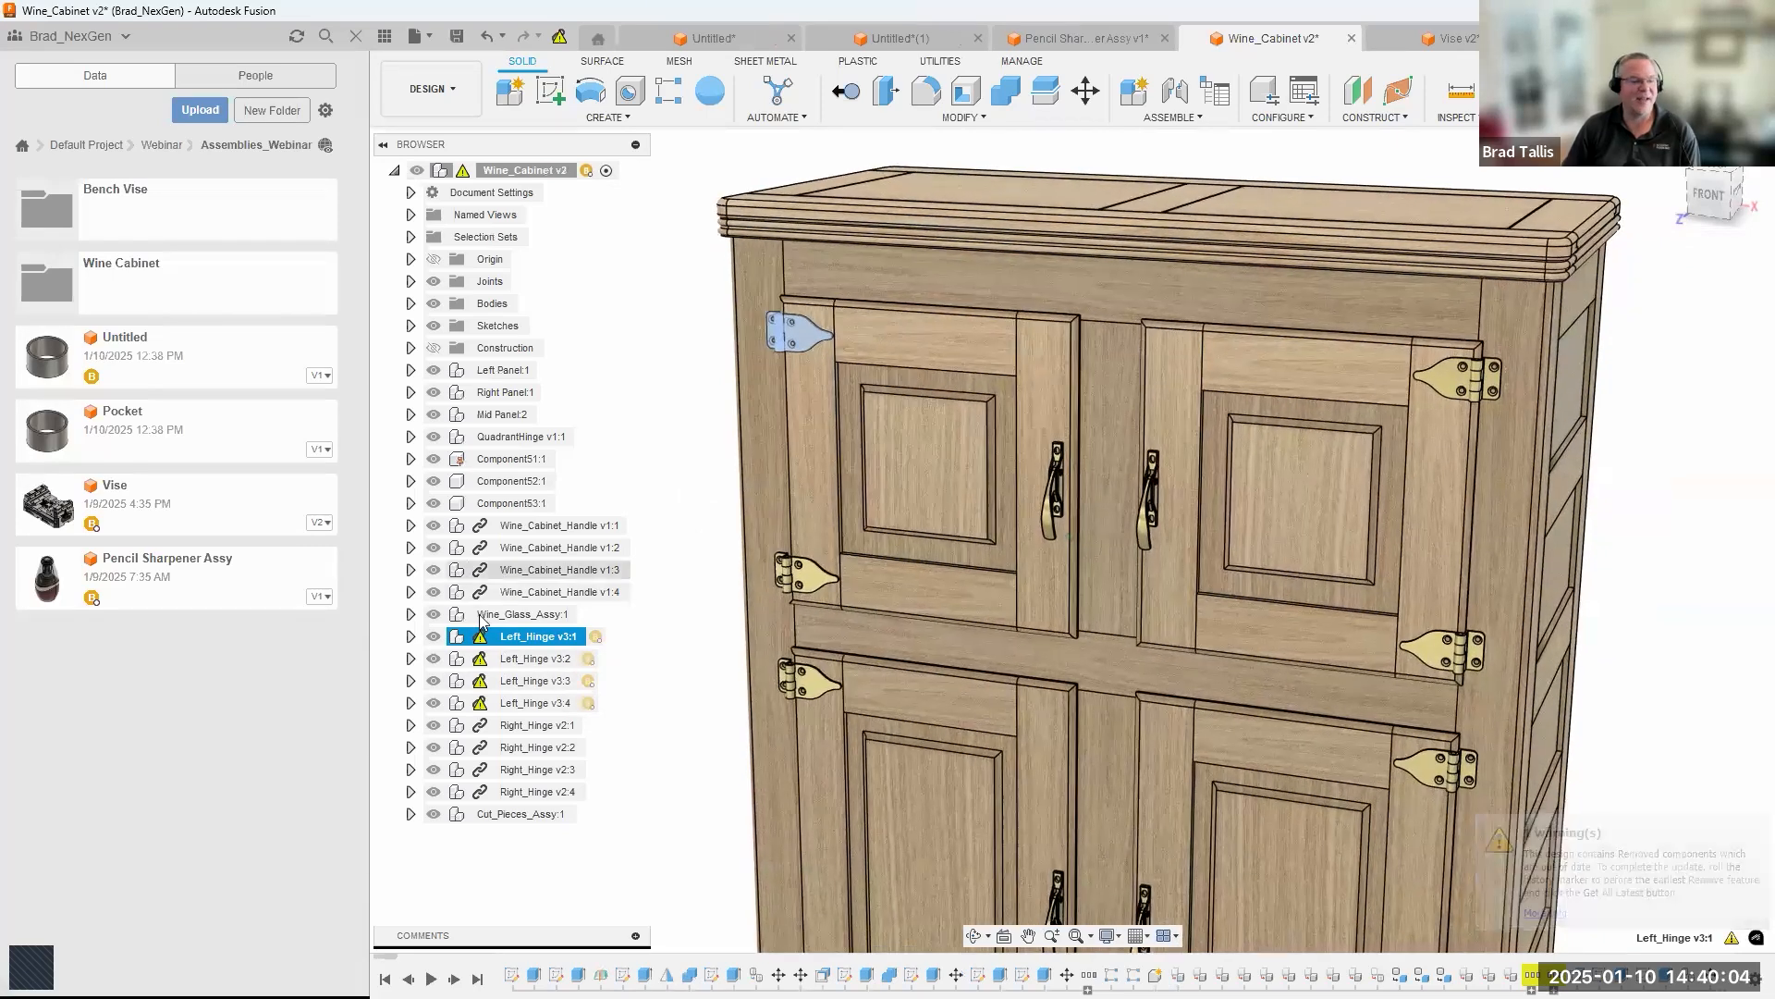
pyautogui.click(559, 42)
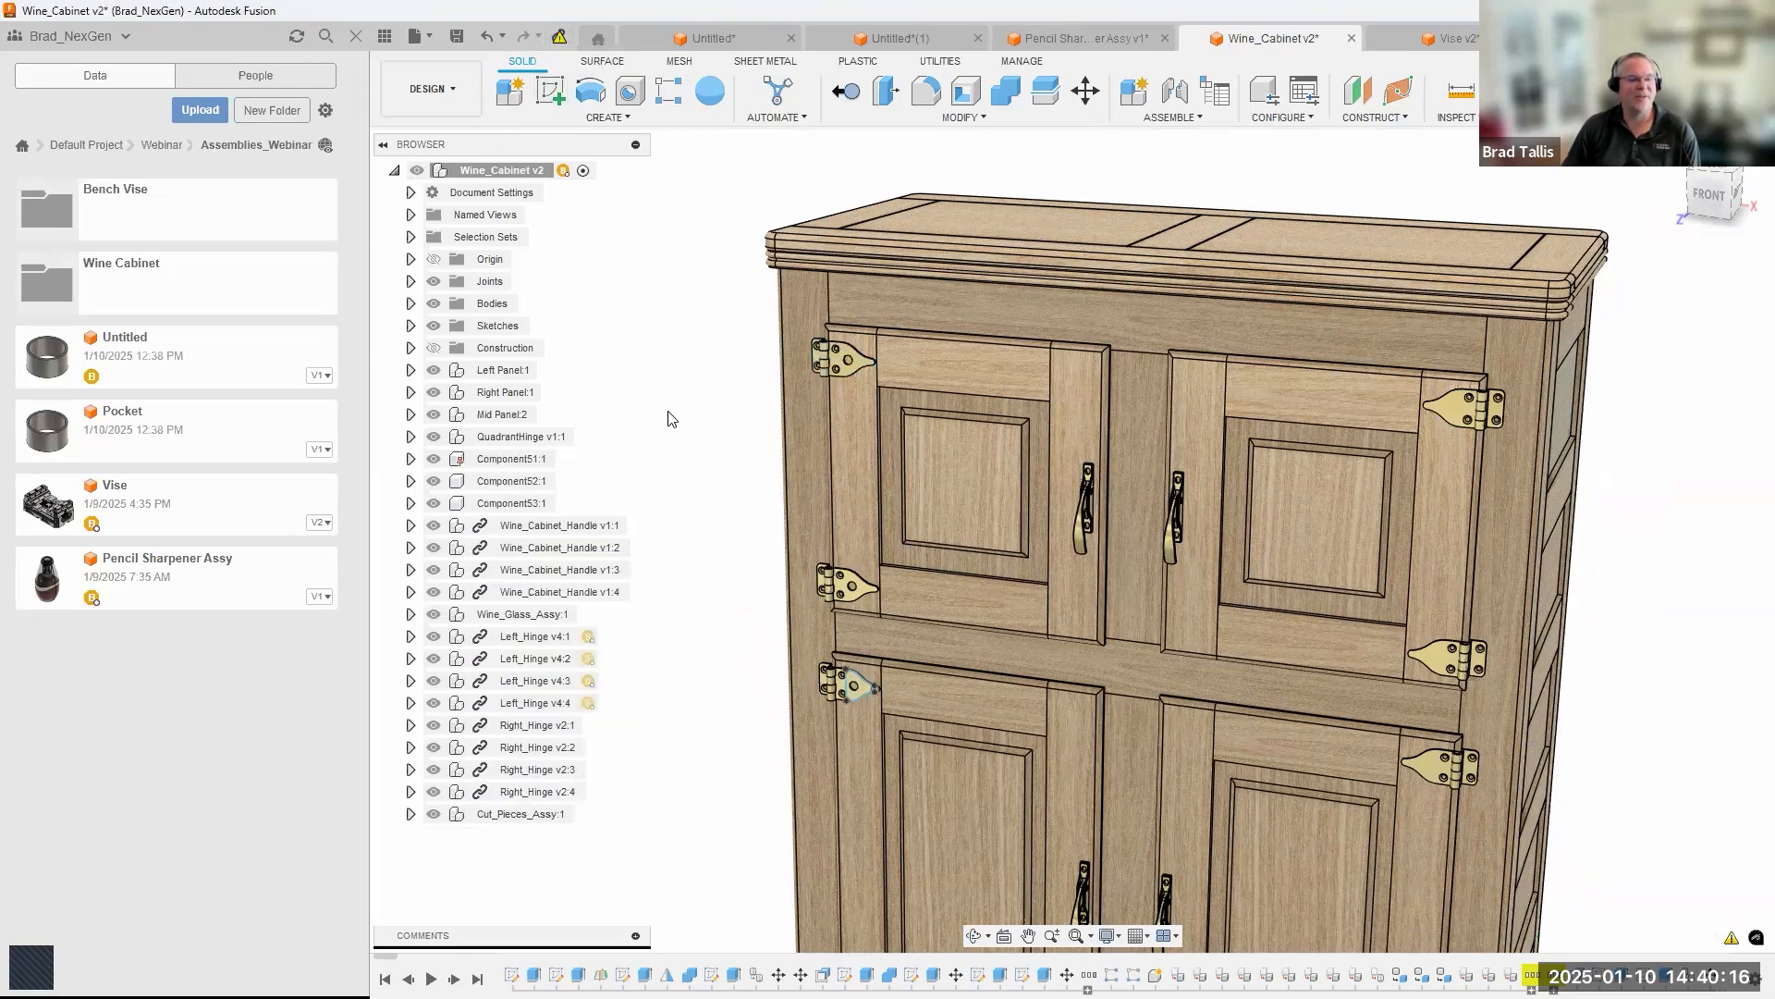
pyautogui.moveTo(680, 434)
pyautogui.keyDown('shift'); pyautogui.mouseDown(button='middle')
pyautogui.moveTo(870, 400)
pyautogui.moveTo(886, 339)
pyautogui.moveTo(860, 309)
pyautogui.moveTo(856, 769)
pyautogui.moveTo(797, 686)
pyautogui.moveTo(703, 398)
pyautogui.mouseUp(button='middle'); pyautogui.keyUp('shift')
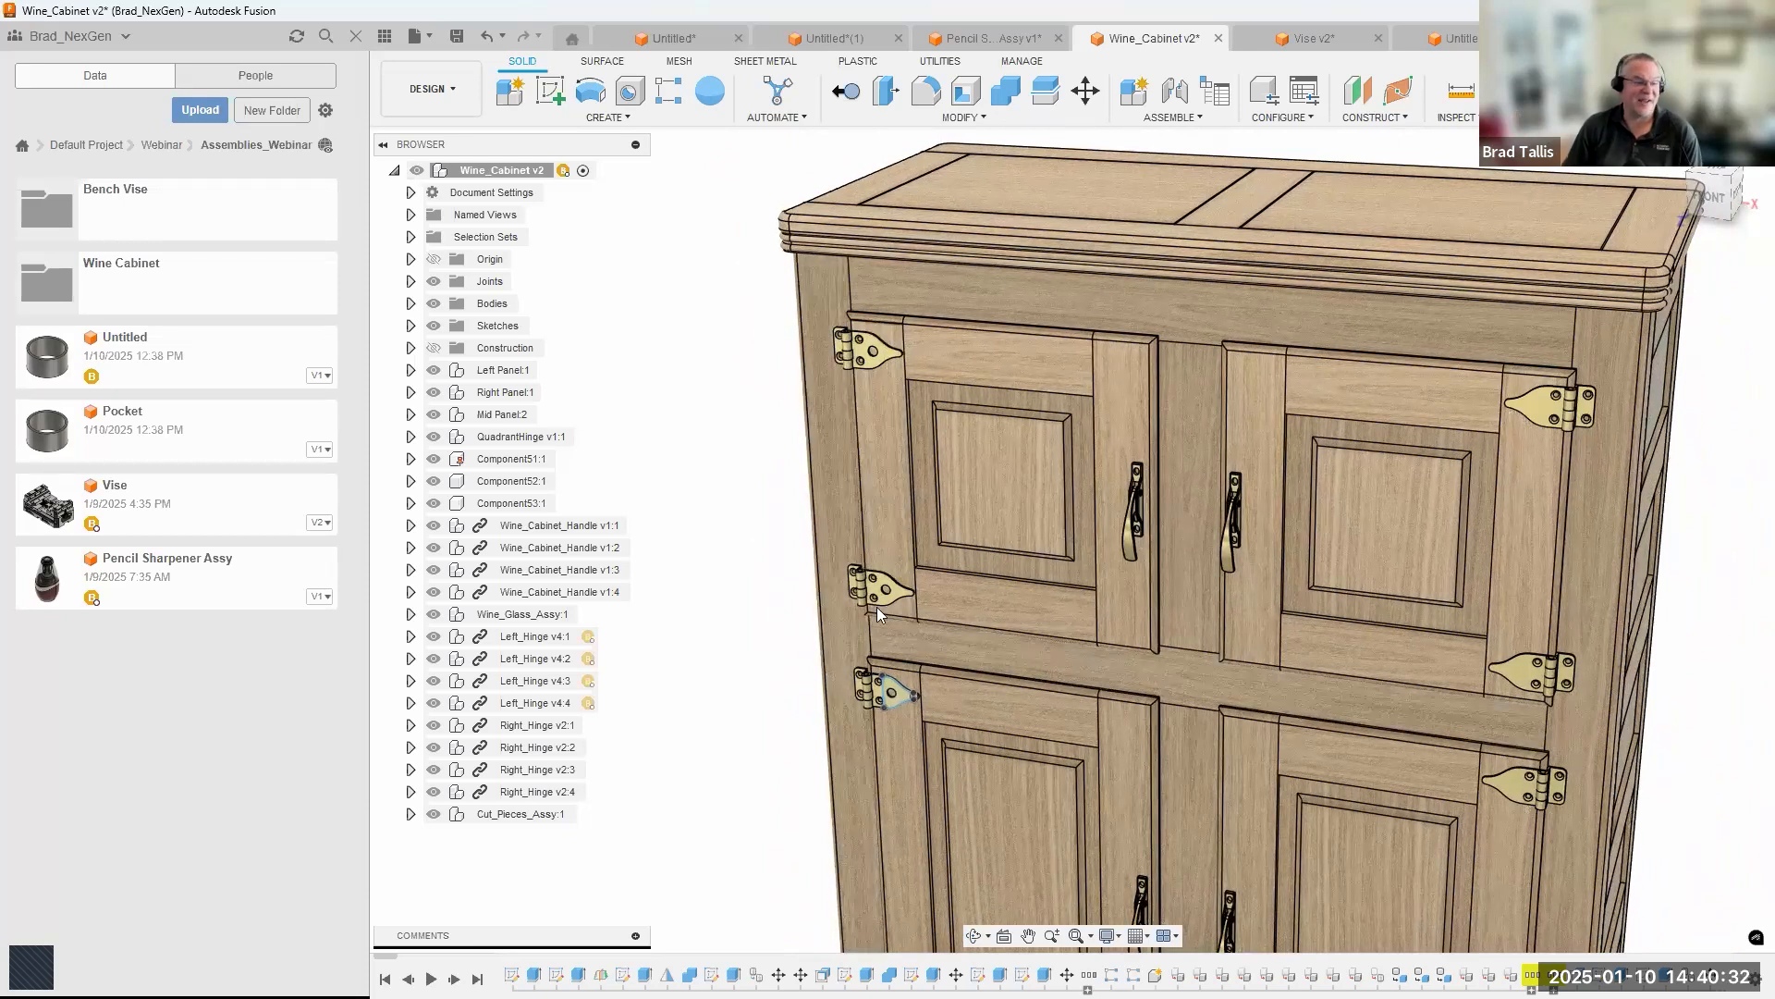
pyautogui.scroll(-1, 736, 575)
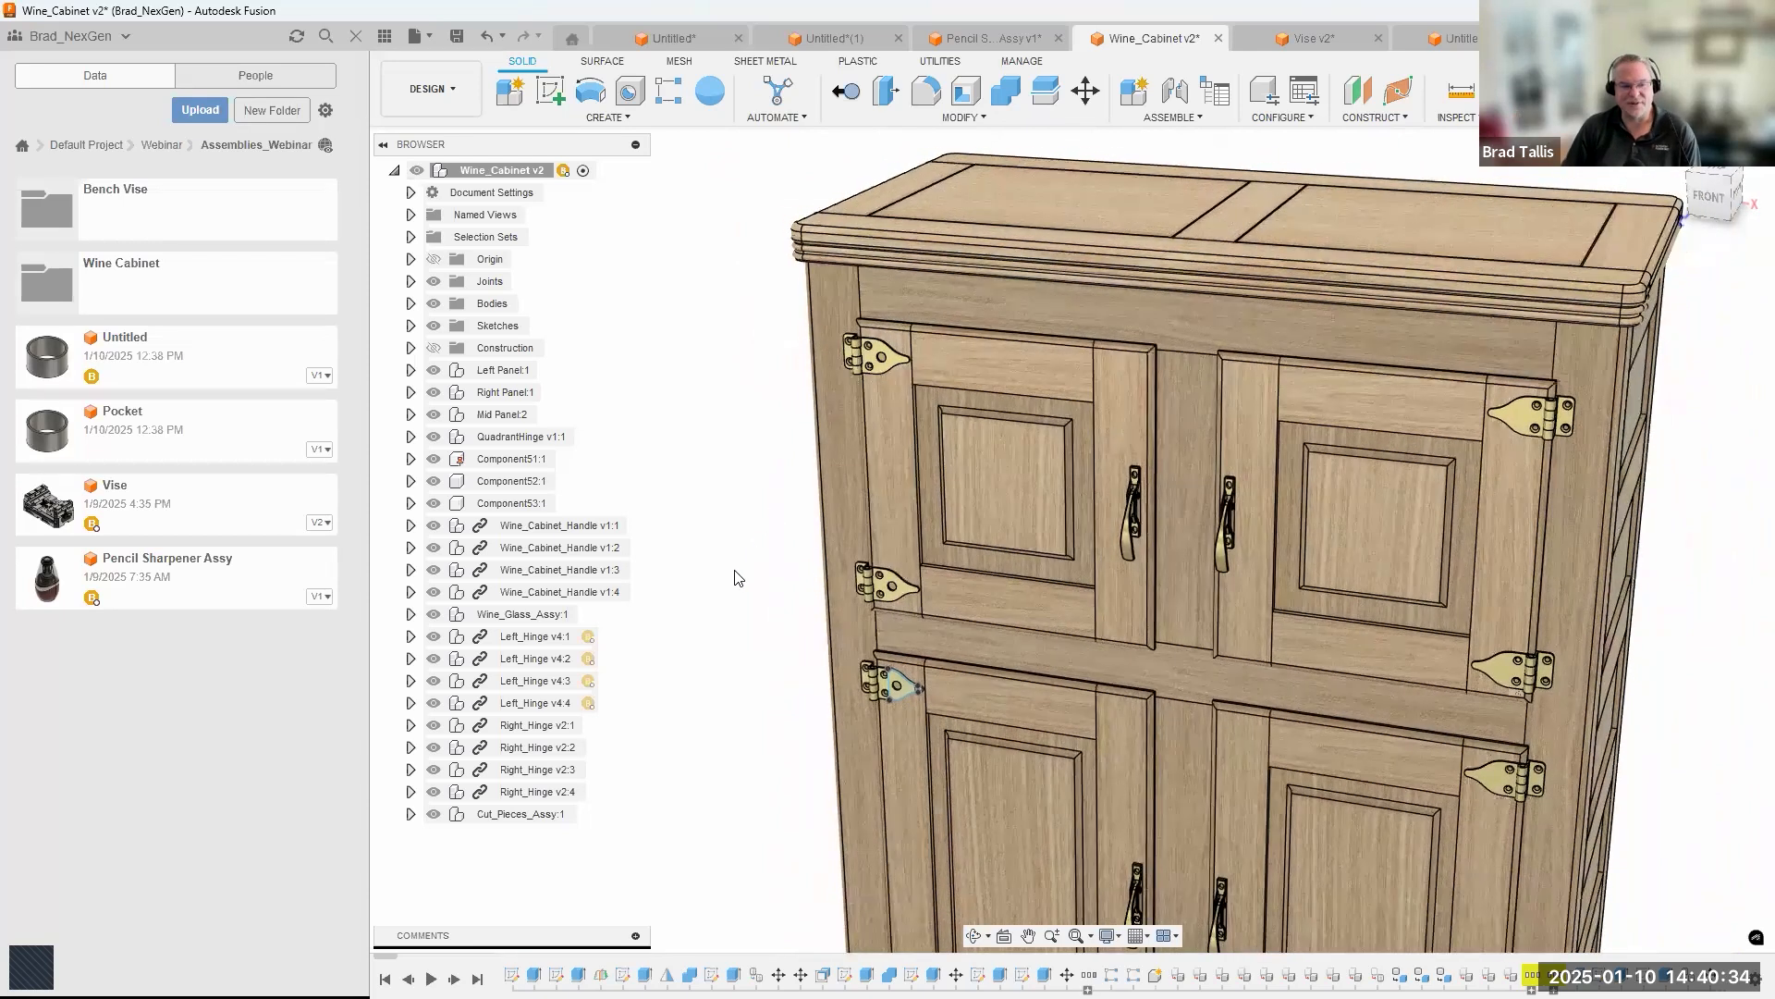
pyautogui.scroll(3, 847, 425)
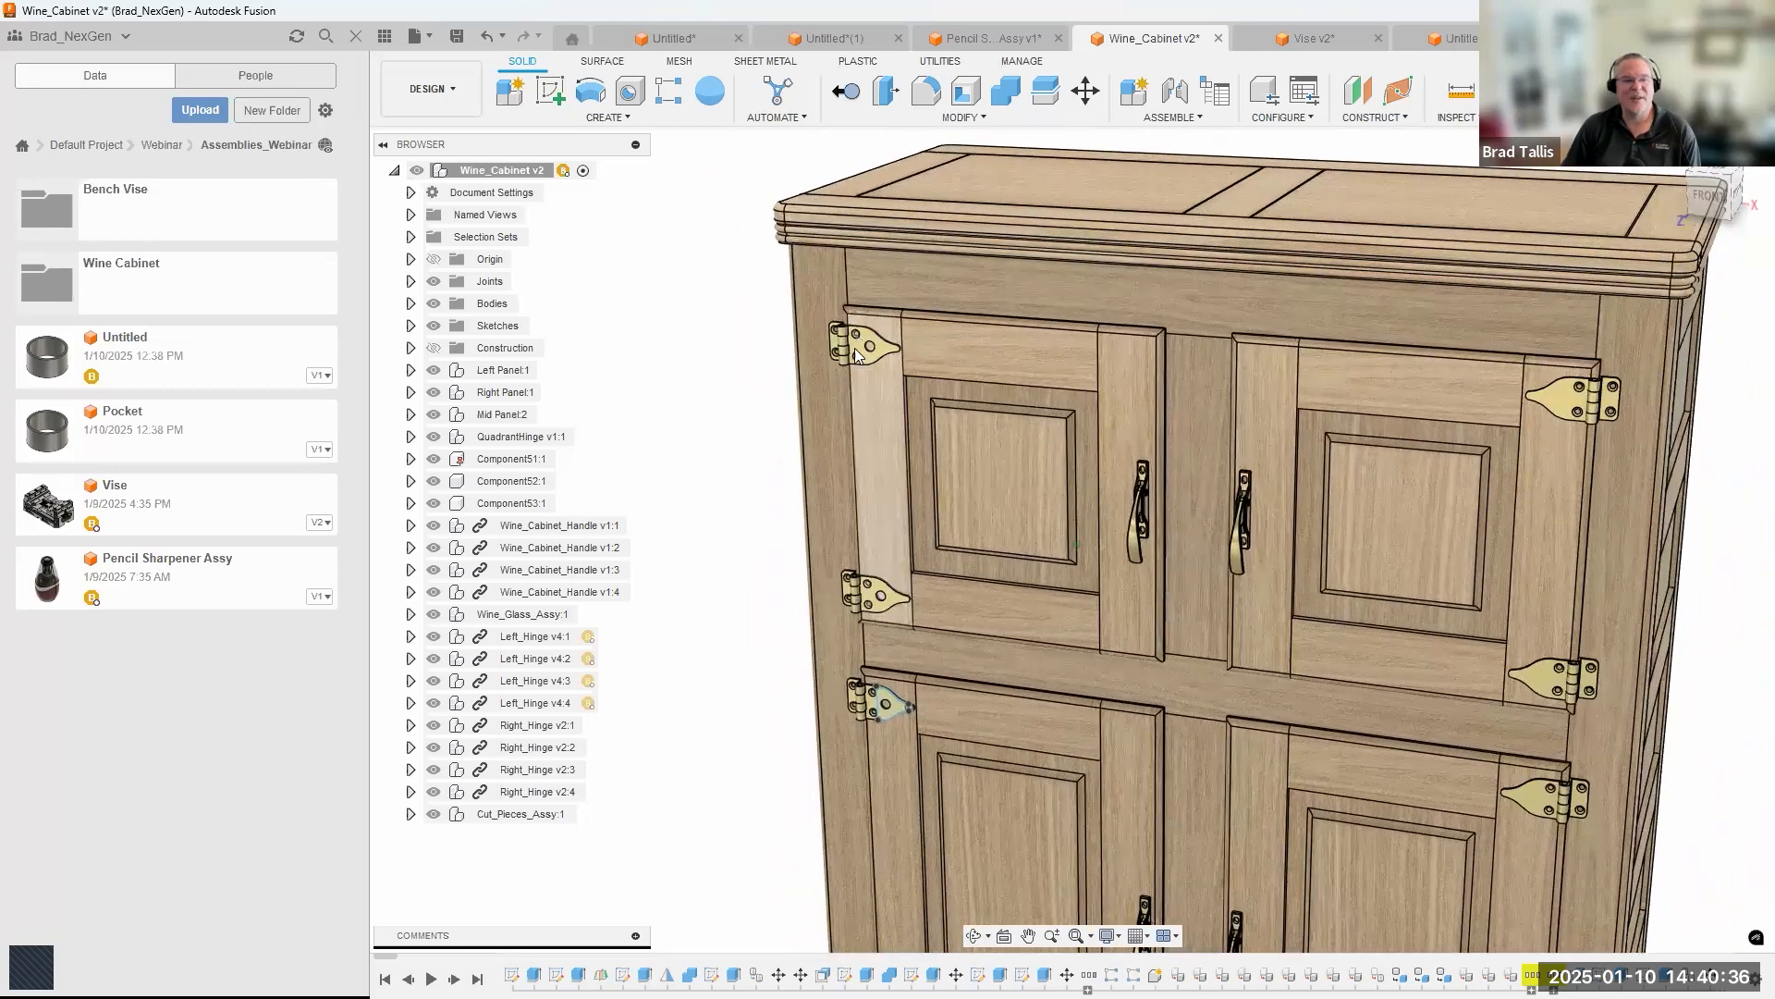
pyautogui.scroll(-1, 883, 555)
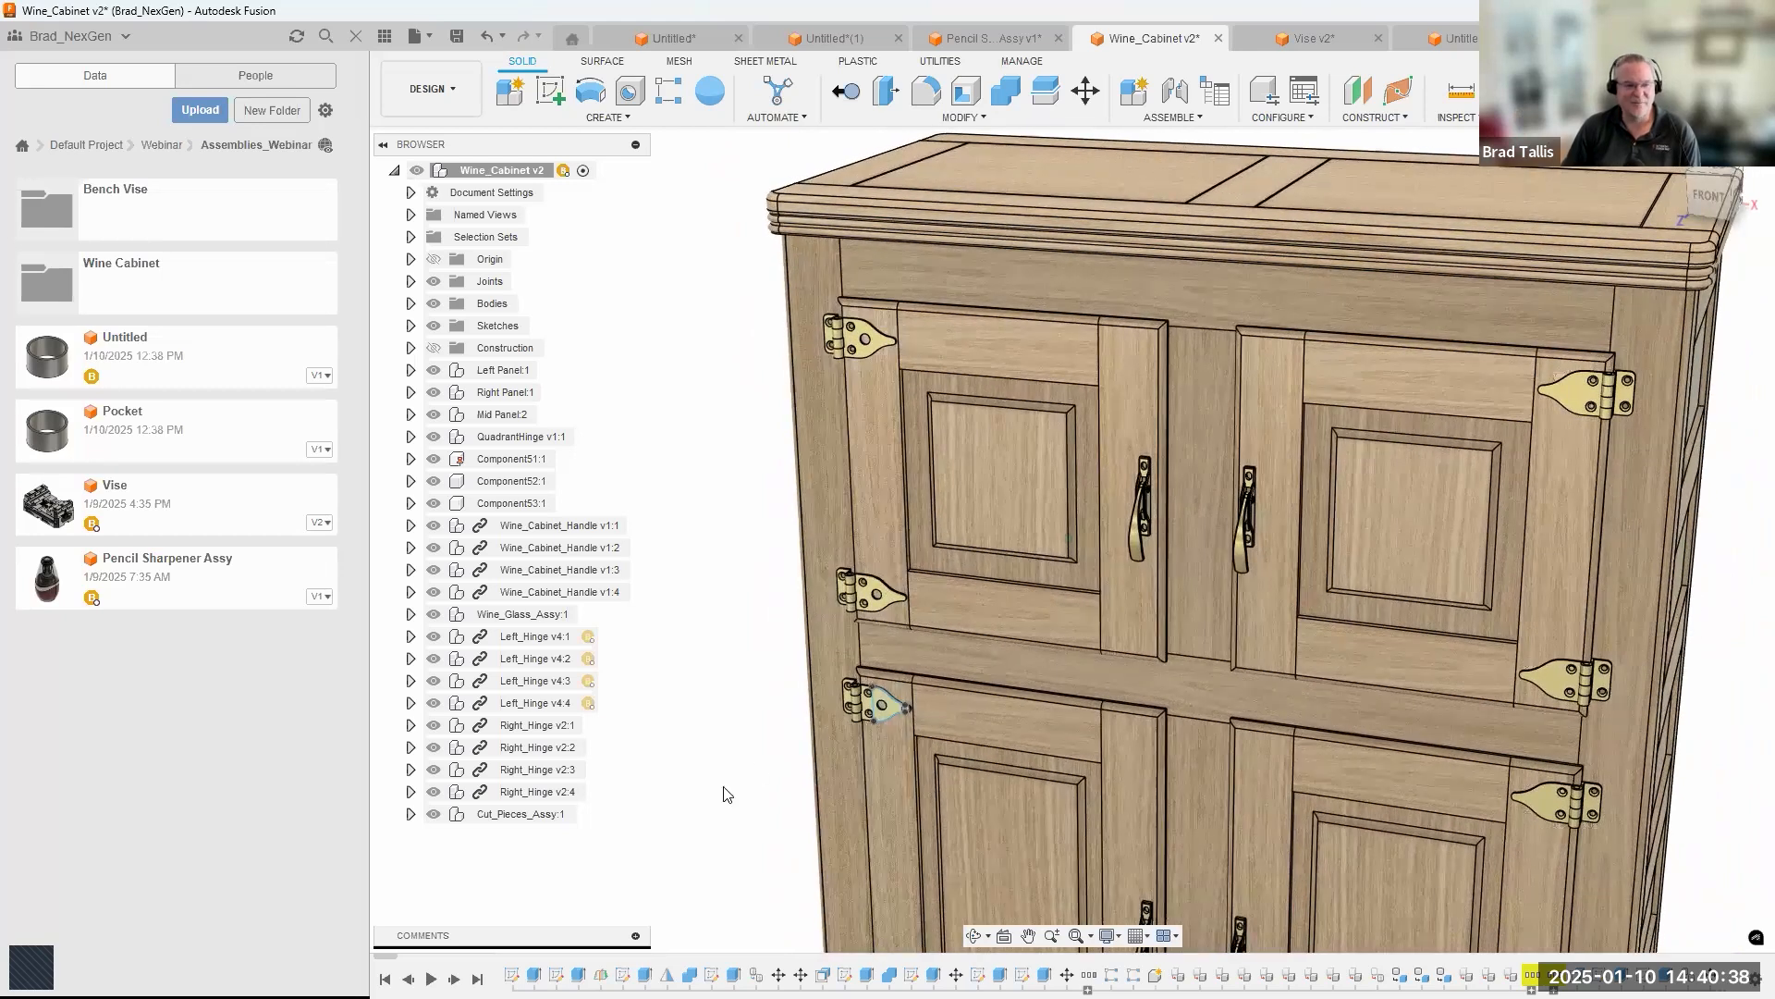
pyautogui.scroll(-2, 724, 792)
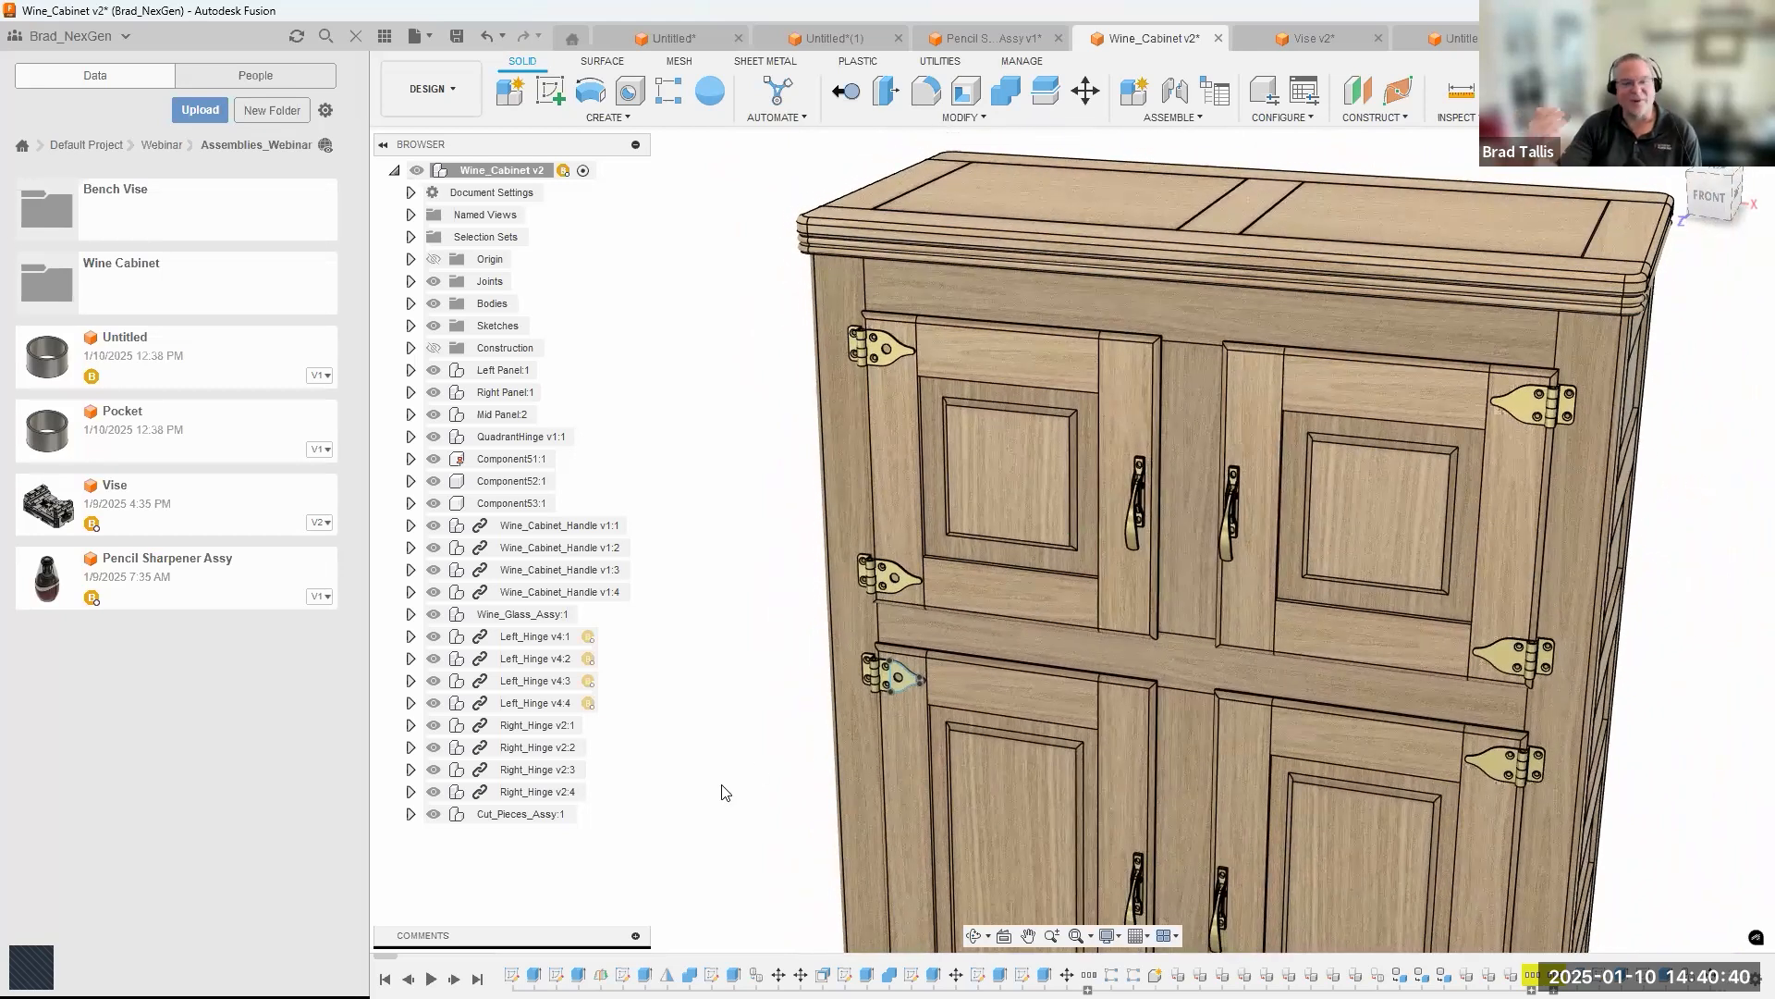
pyautogui.scroll(-2, 724, 793)
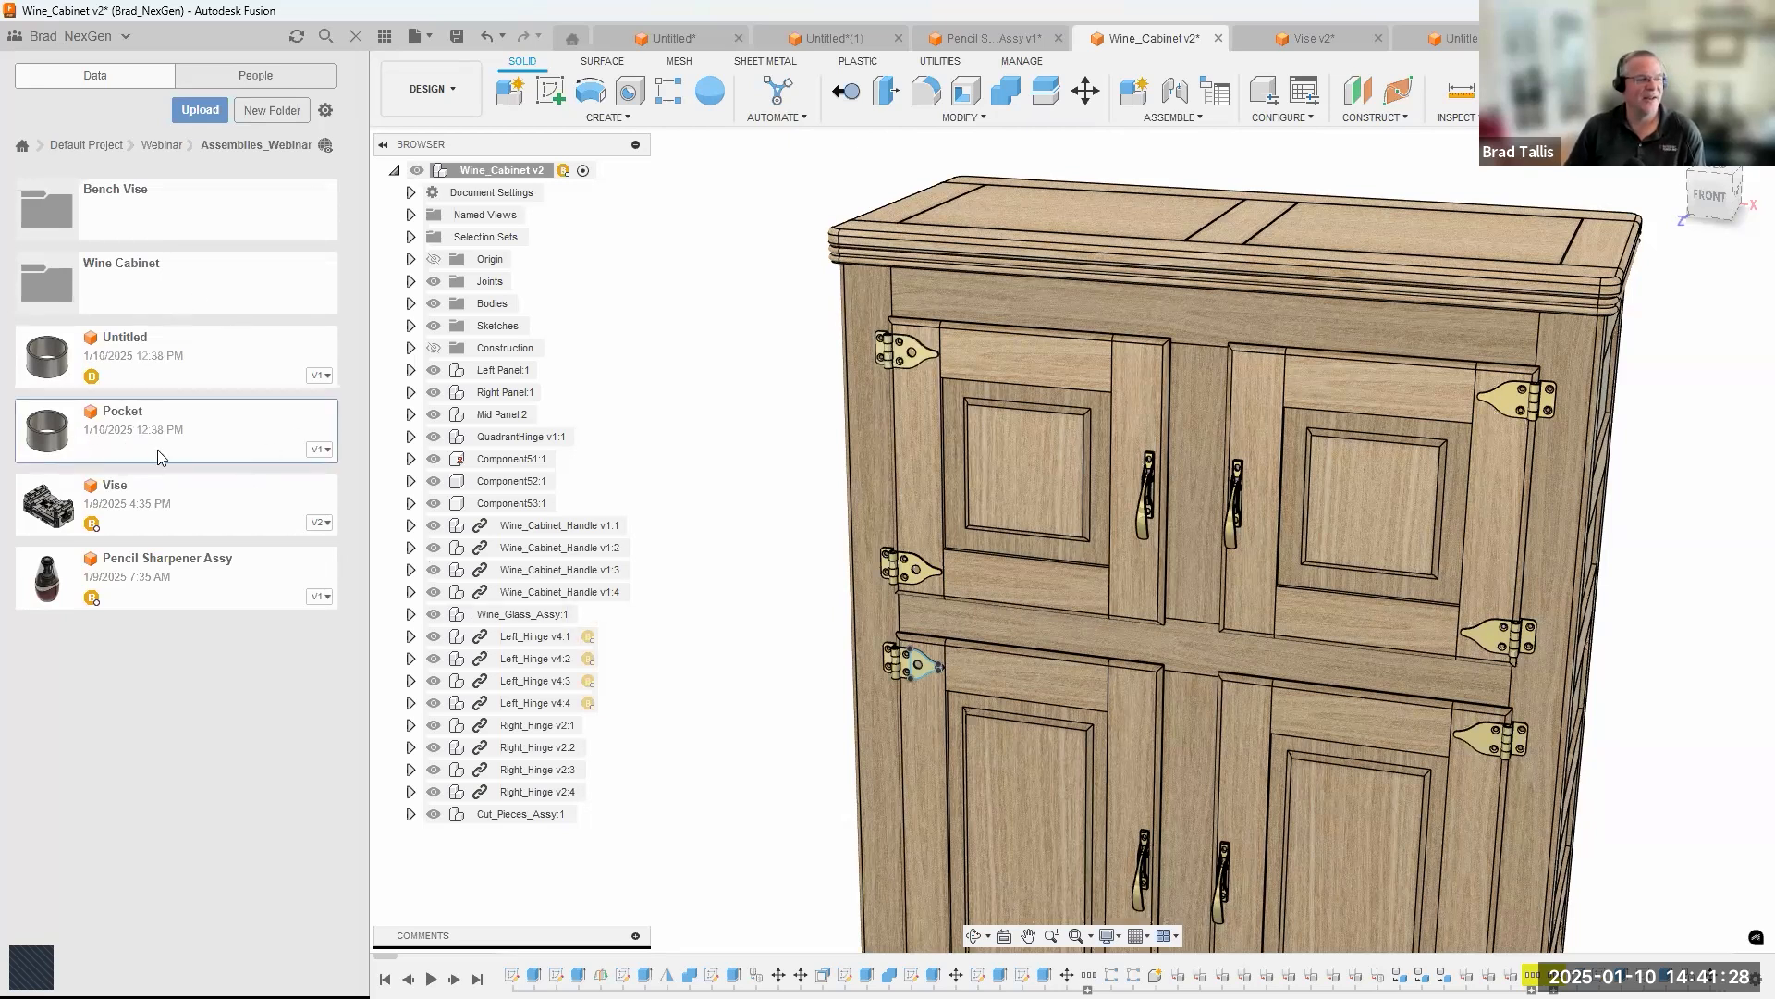
# Insert the Pocket file into the wine cabinet design as a linked component, placed in front of the upper doors.
pyautogui.rightClick(127, 434)
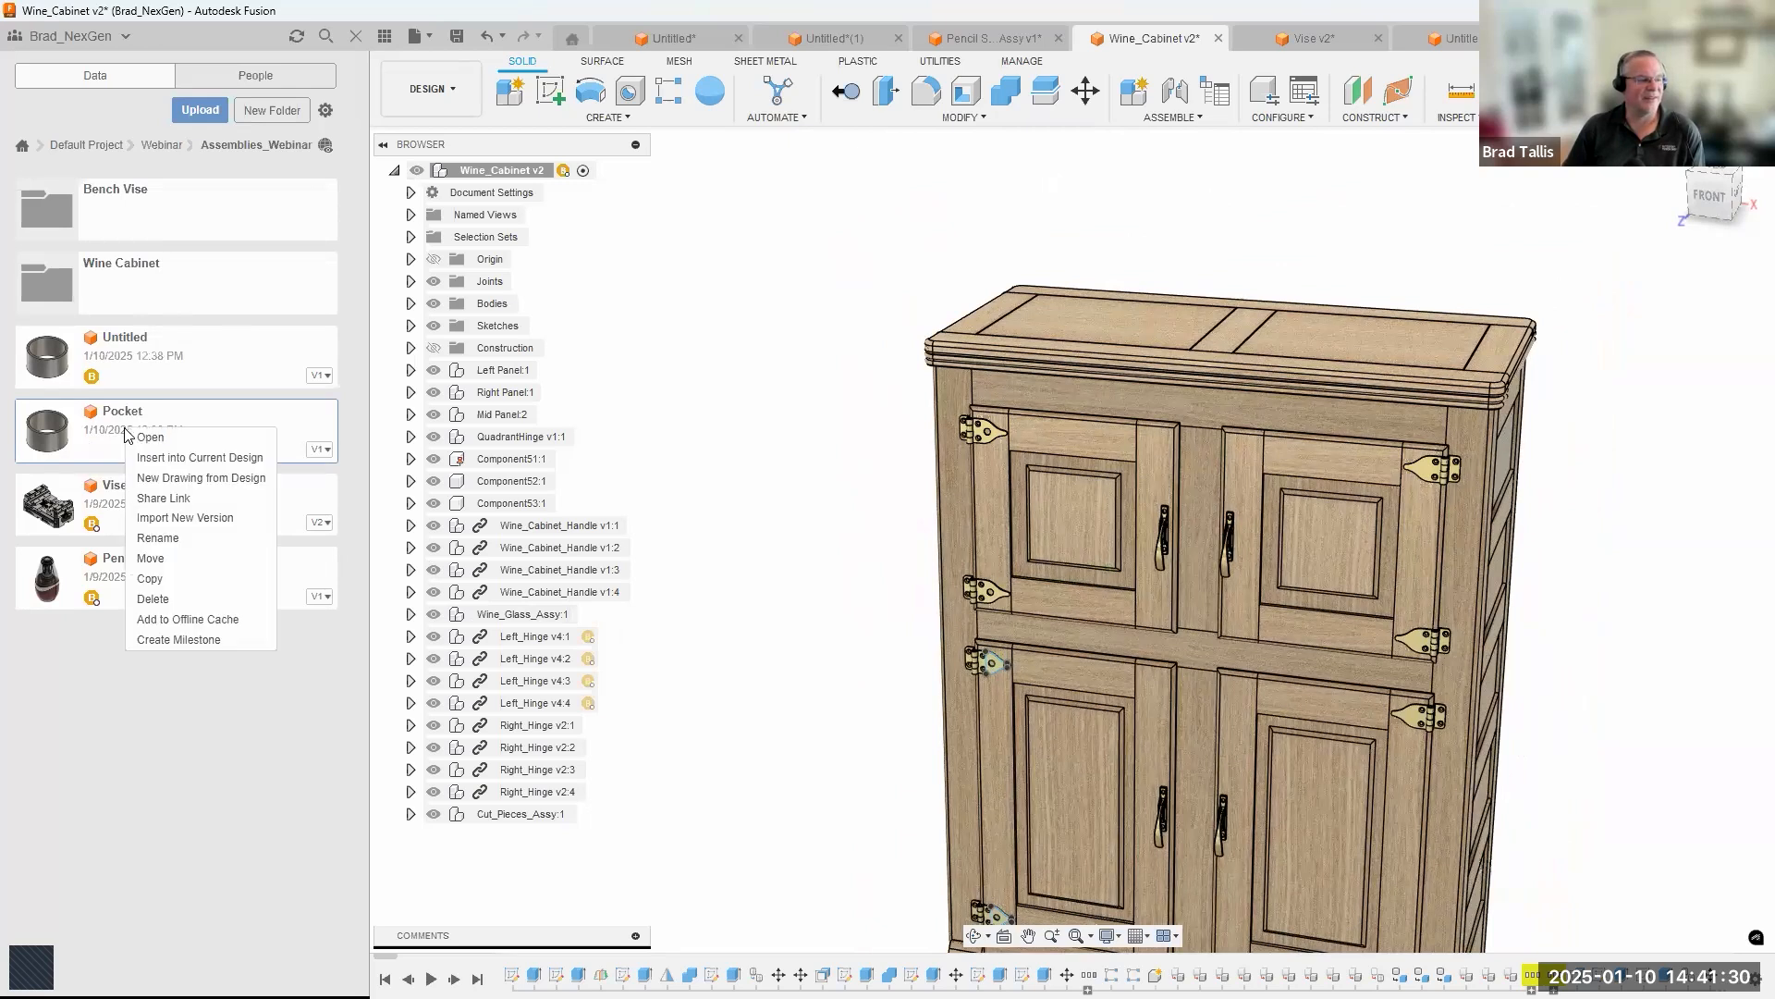
pyautogui.click(187, 459)
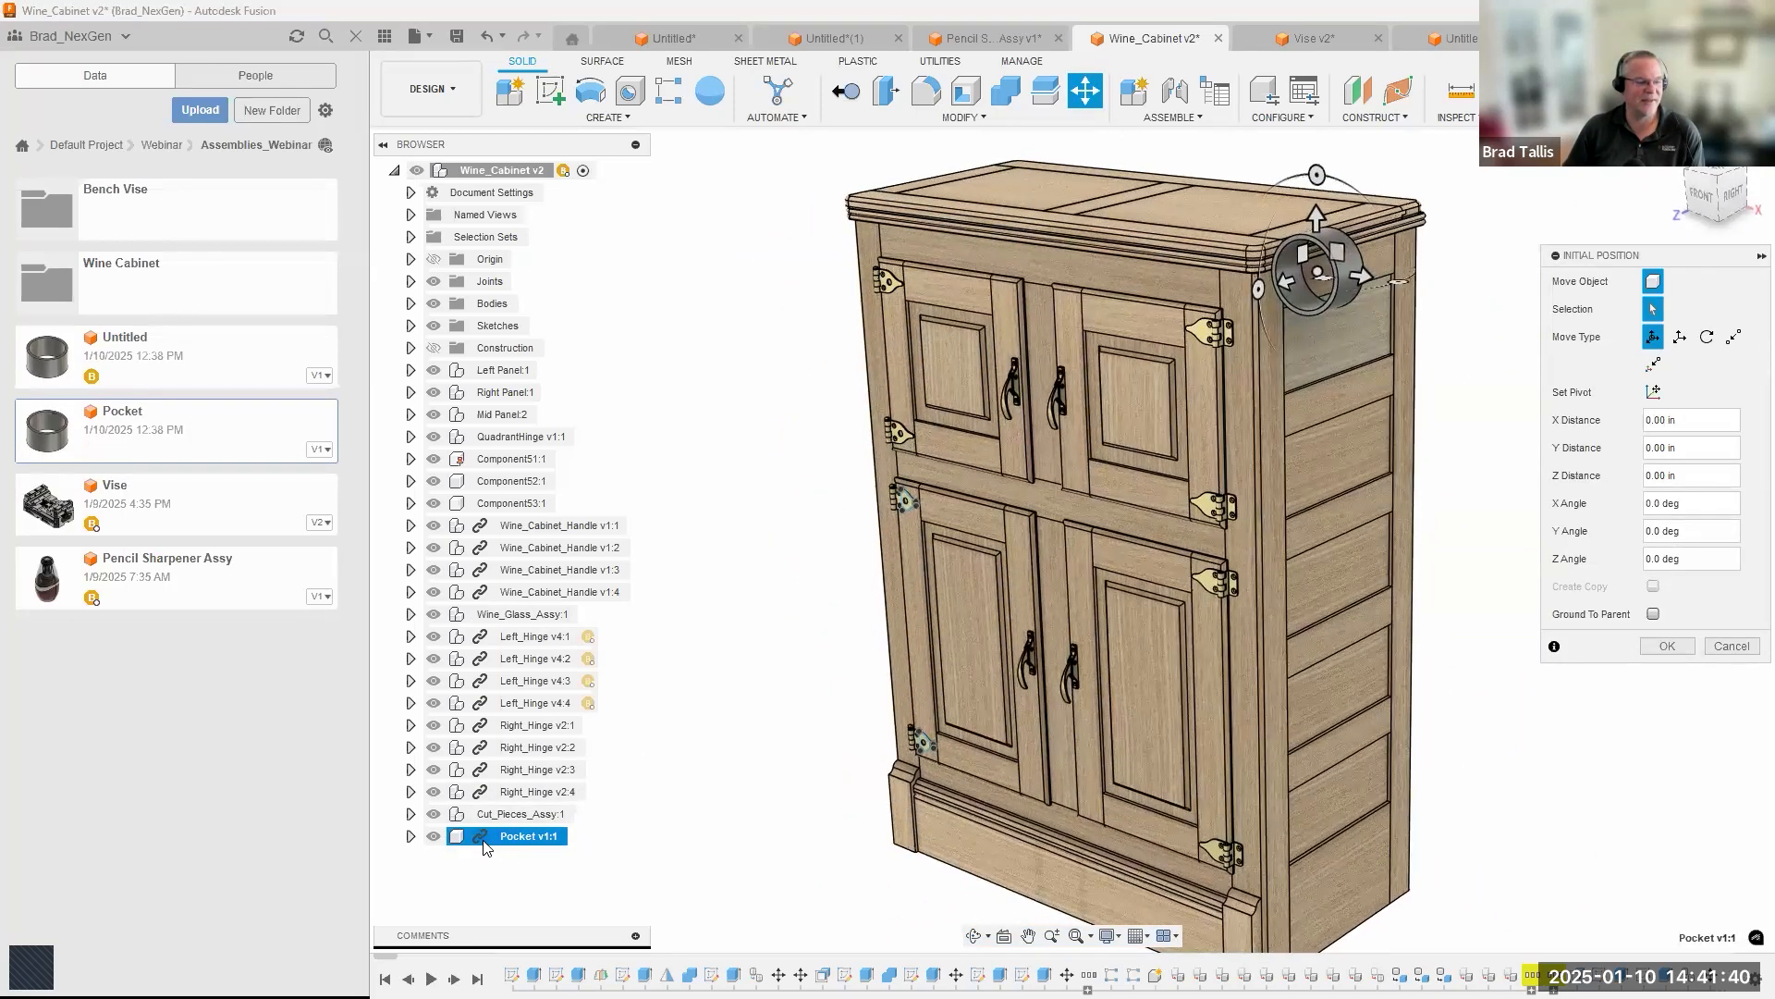
pyautogui.moveTo(1174, 333); pyautogui.dragTo(1124, 441, button='middle')
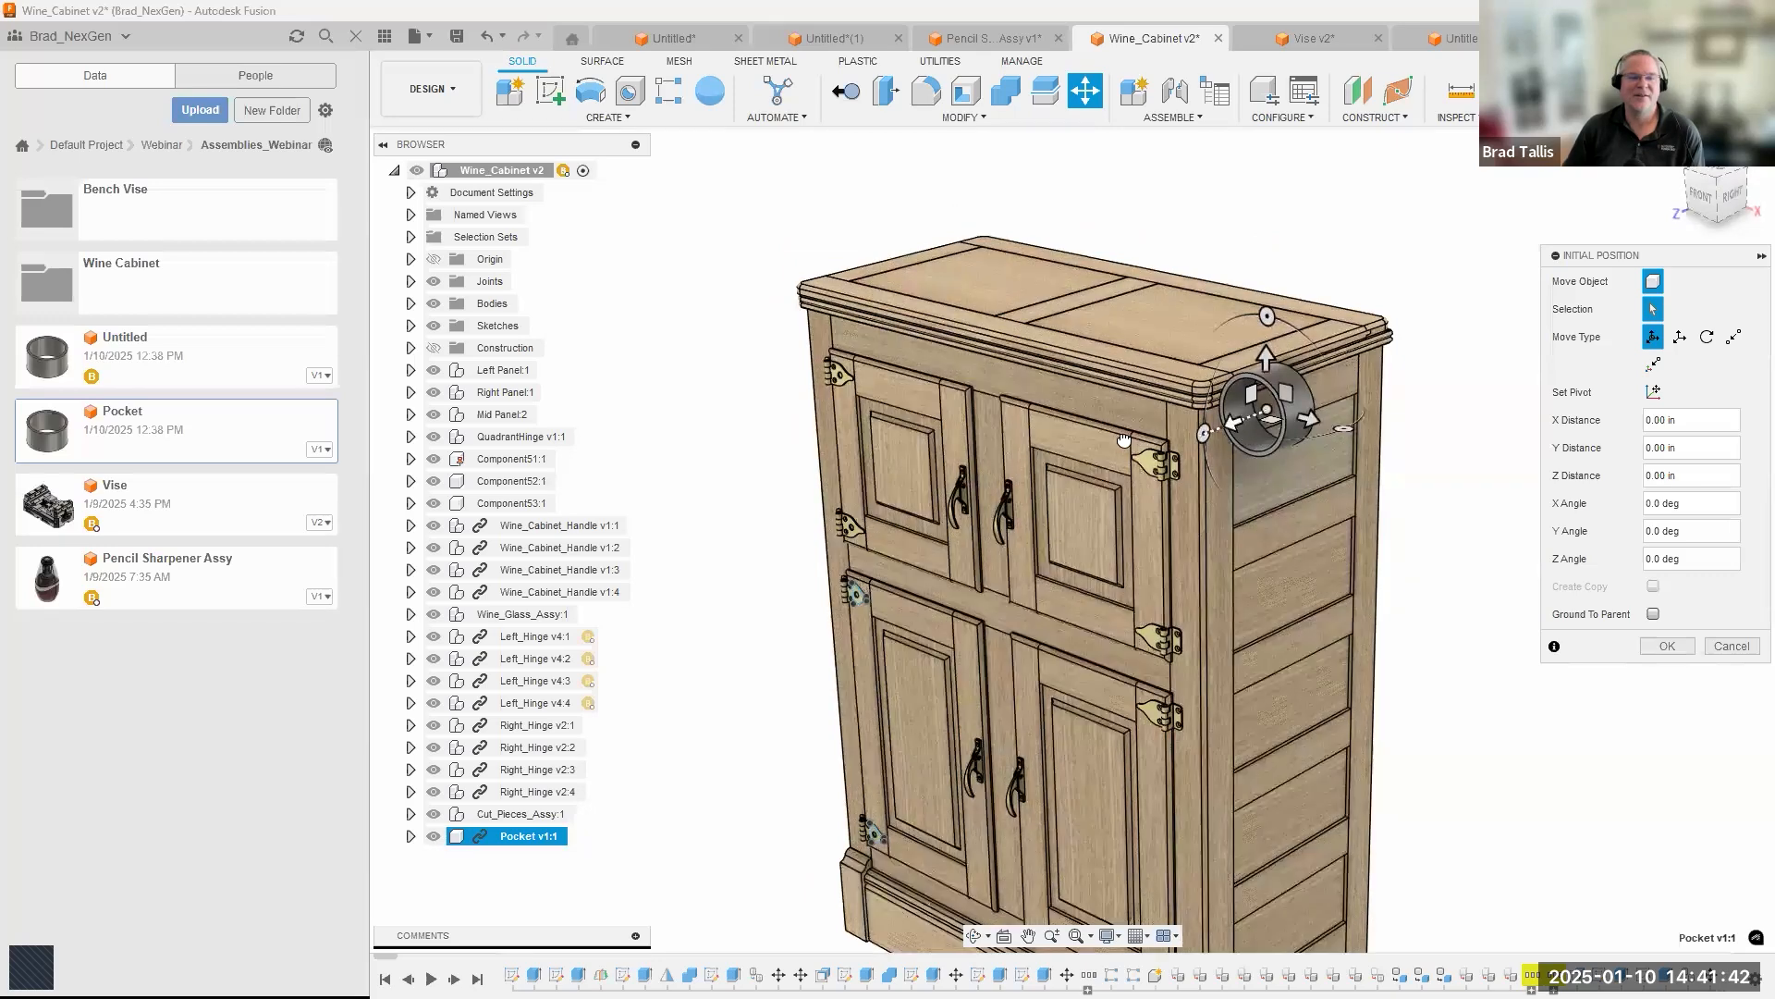
pyautogui.moveTo(1233, 423); pyautogui.dragTo(1083, 480)
pyautogui.click(1655, 645)
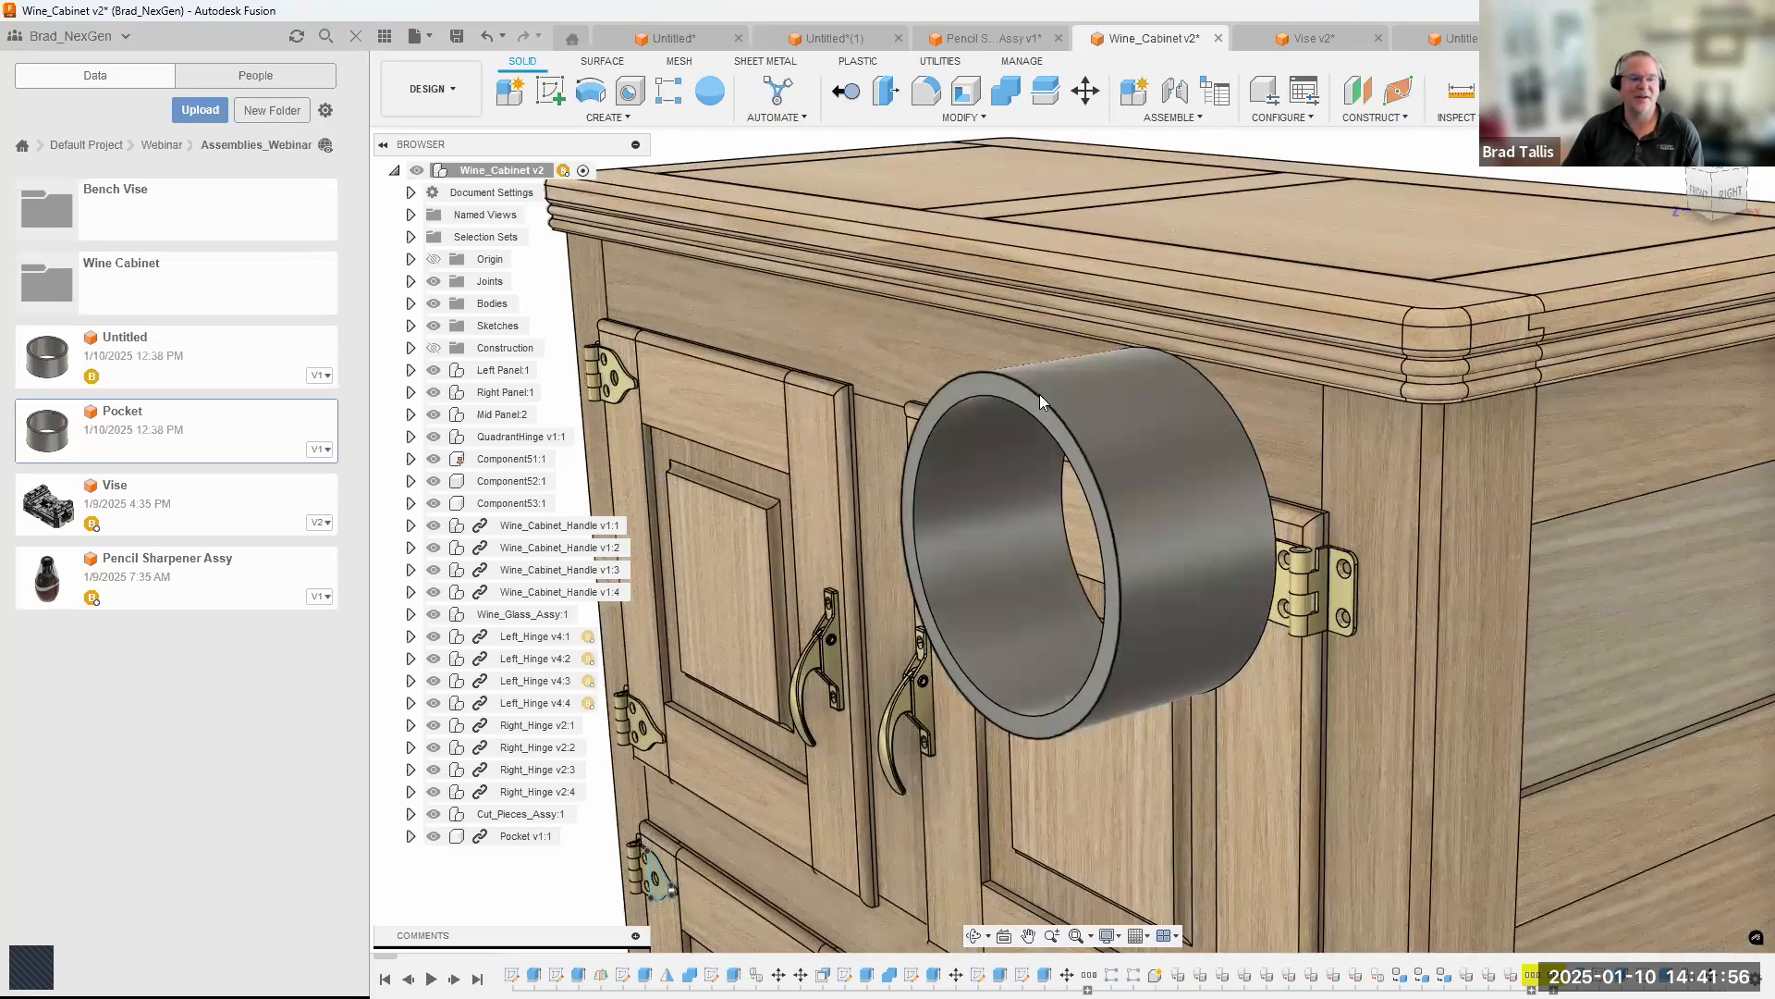
# Try to fillet the edge of the inserted Pocket ring directly within the wine cabinet design.
pyautogui.rightClick(1040, 398)
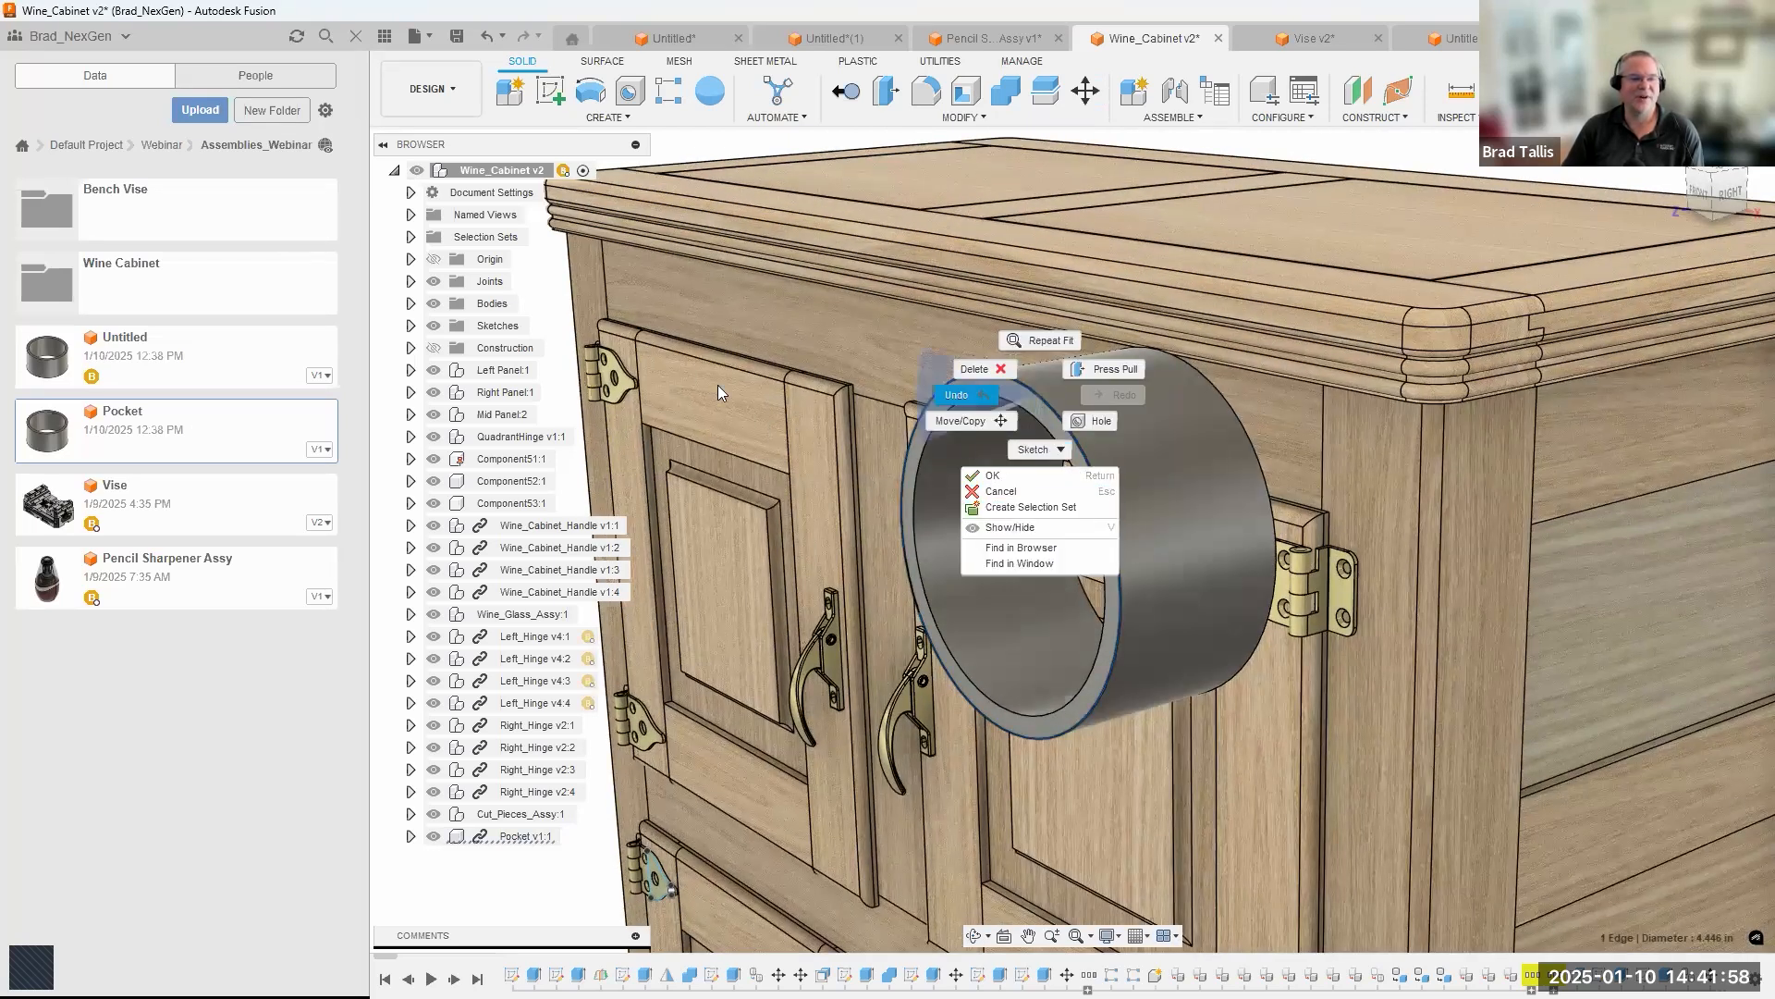
pyautogui.click(1004, 253)
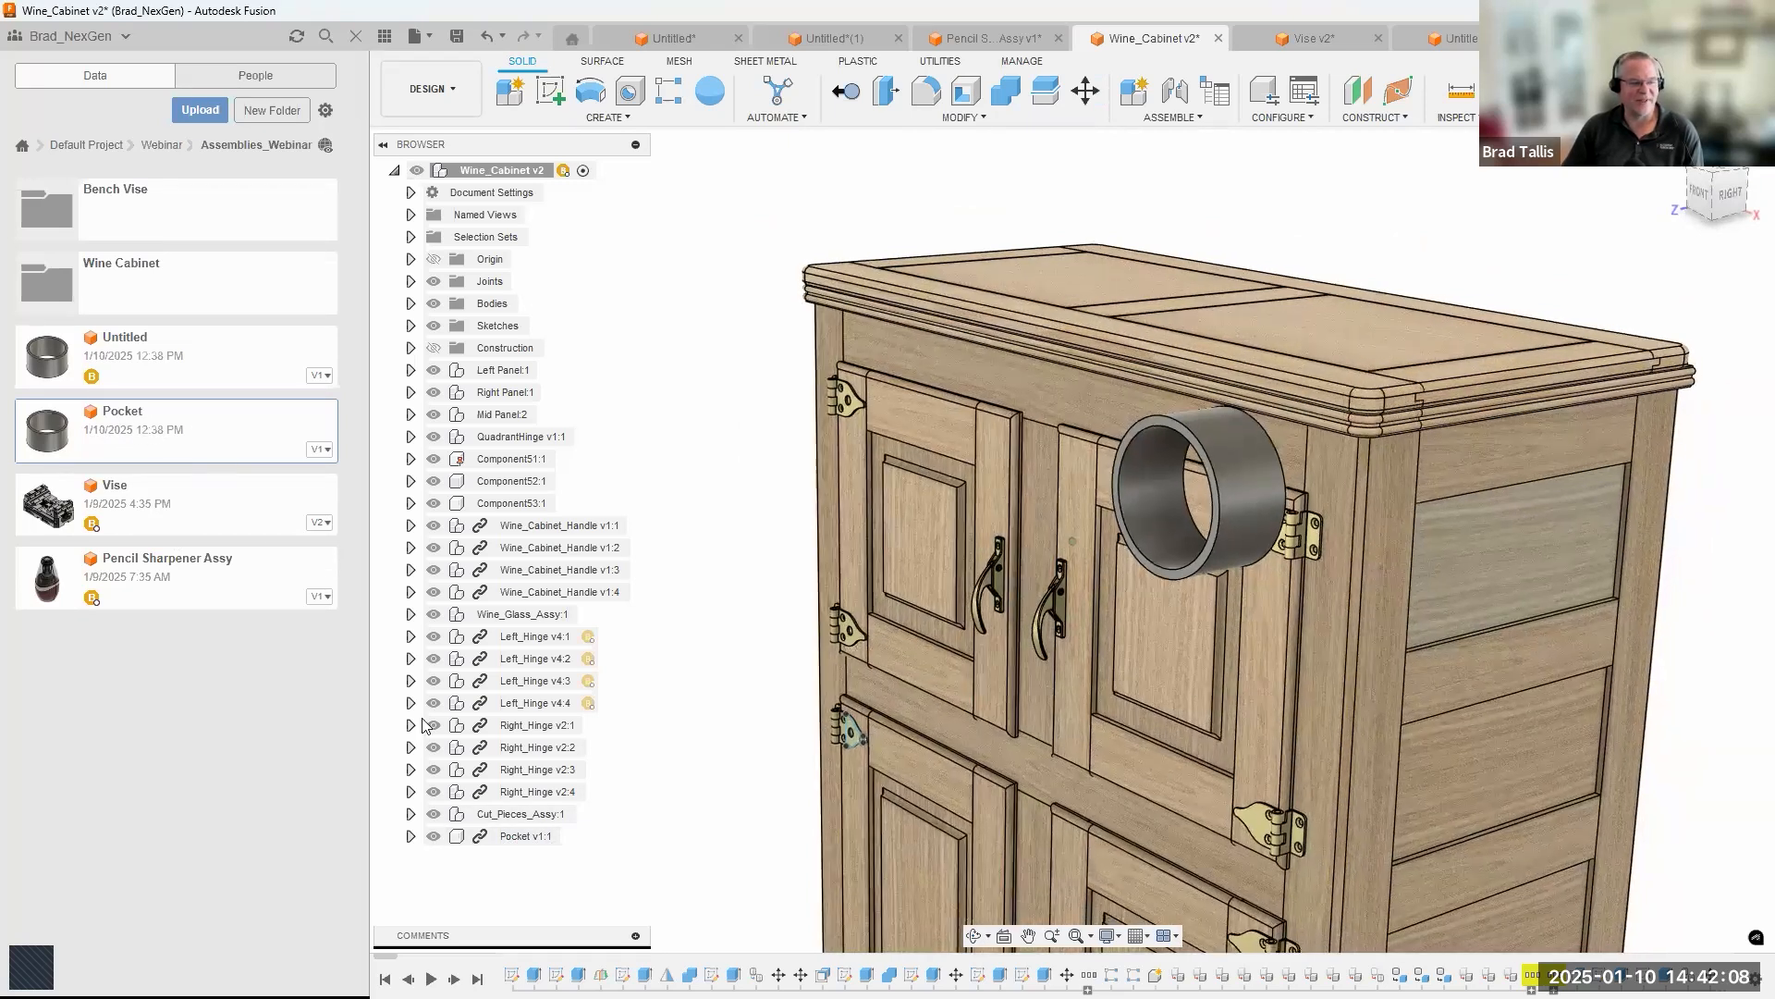
pyautogui.click(962, 117)
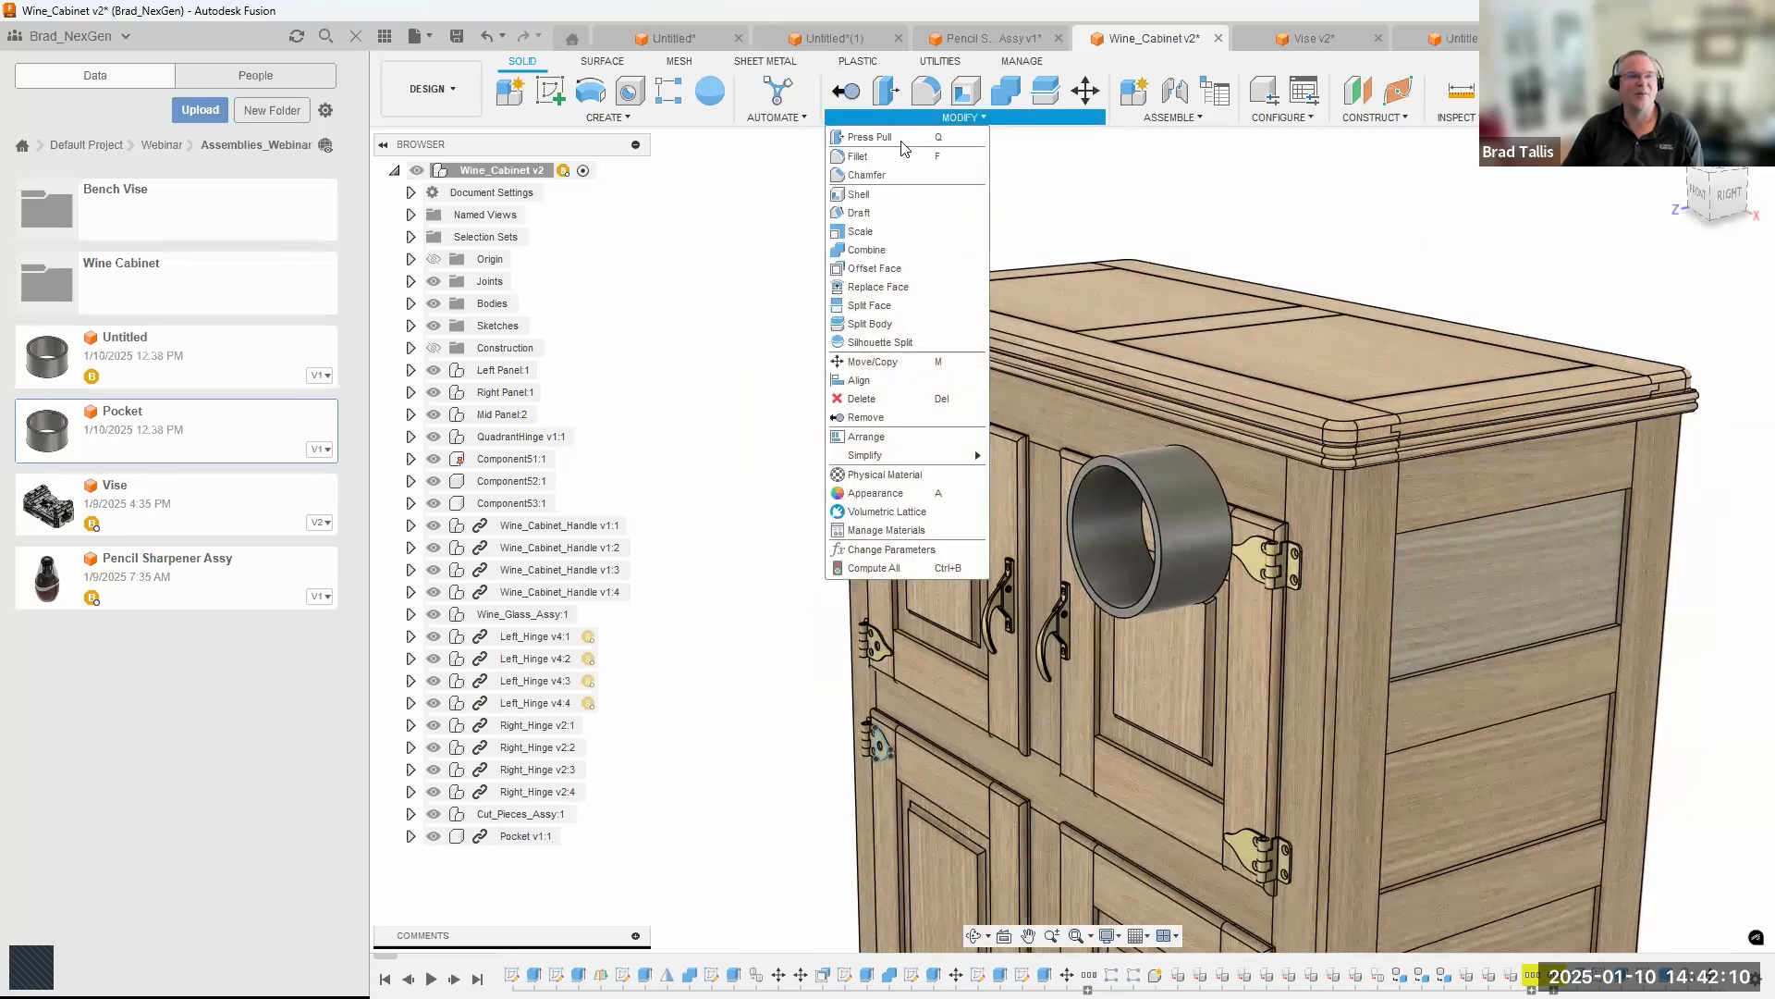
pyautogui.click(864, 158)
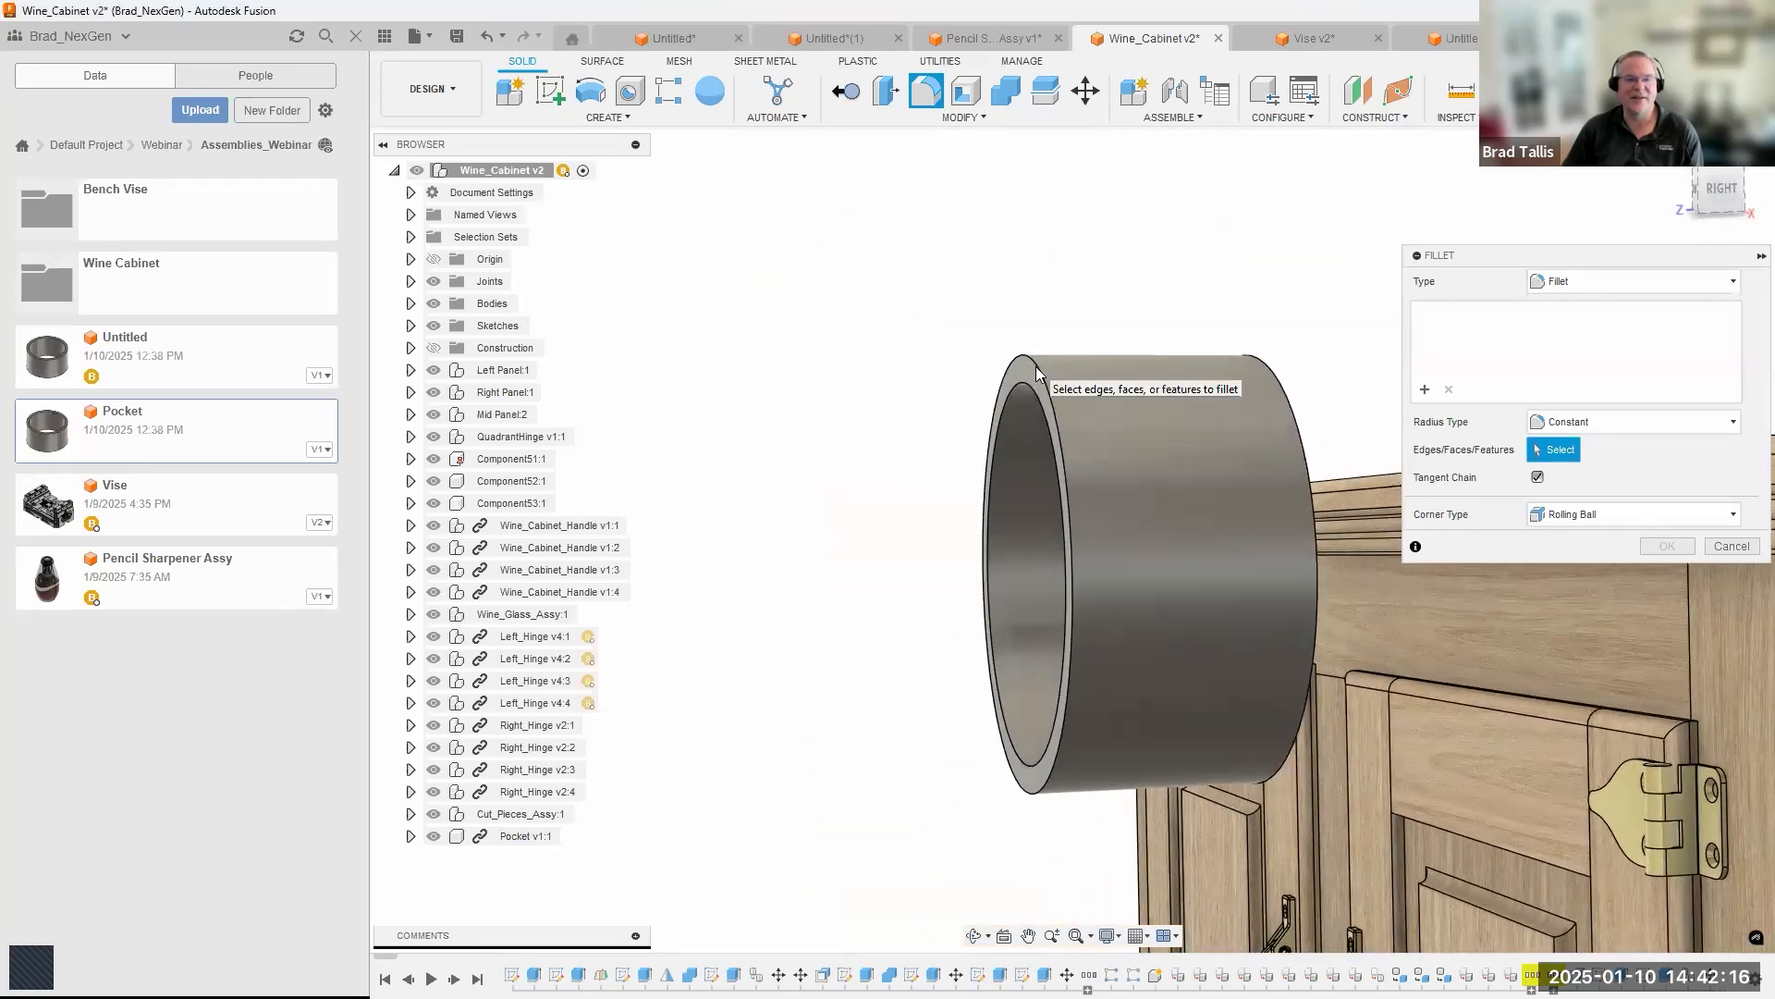
pyautogui.click(1729, 545)
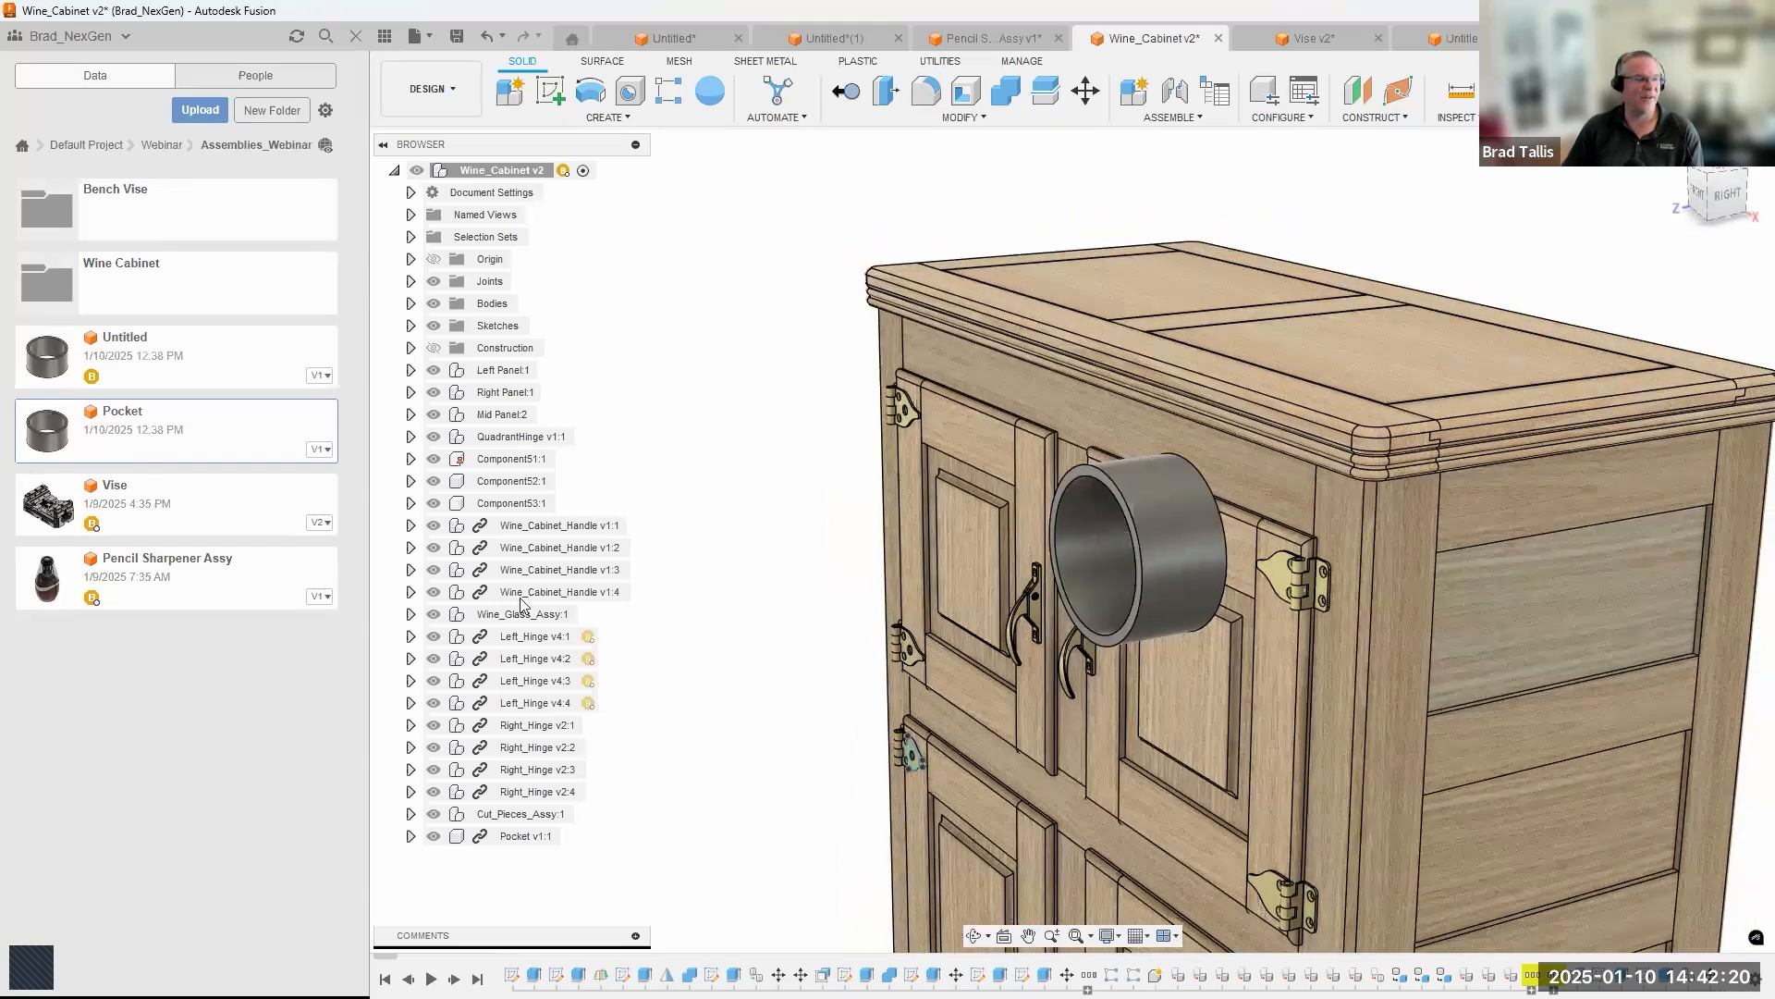
# Open the Pocket file in its own document and fillet the ring's upper outer edge with a 0.175 in radius.
pyautogui.rightClick(123, 430)
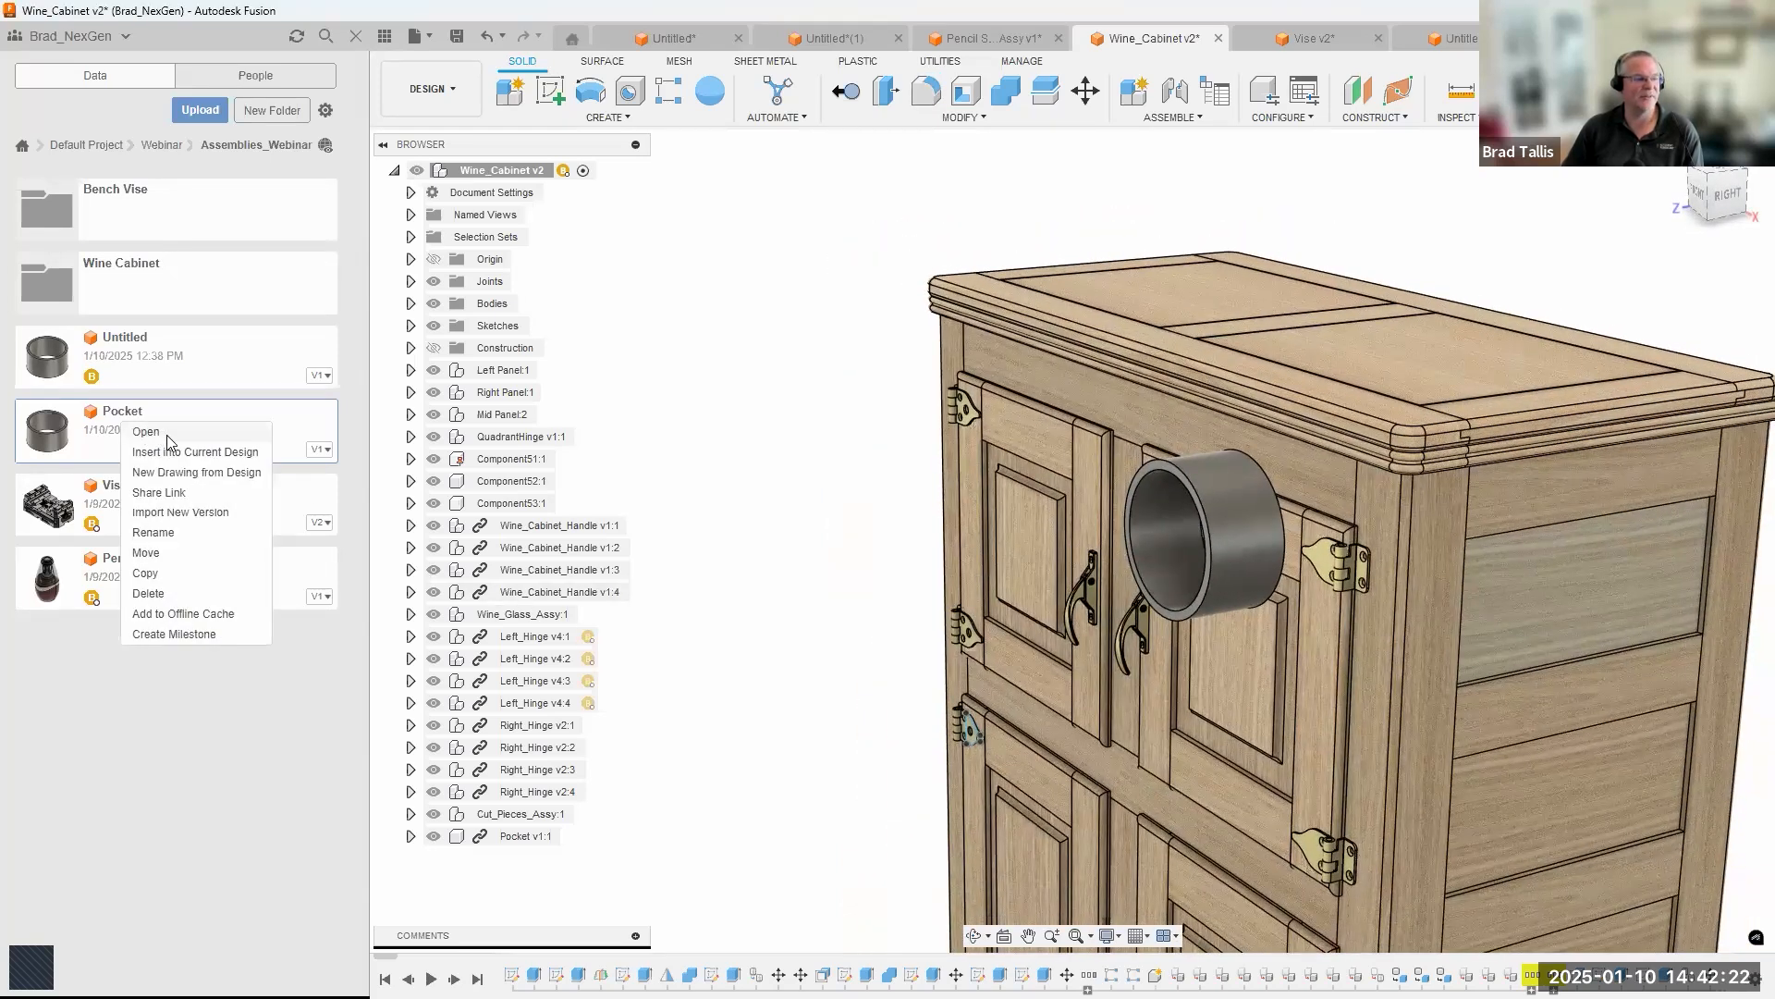
pyautogui.click(165, 441)
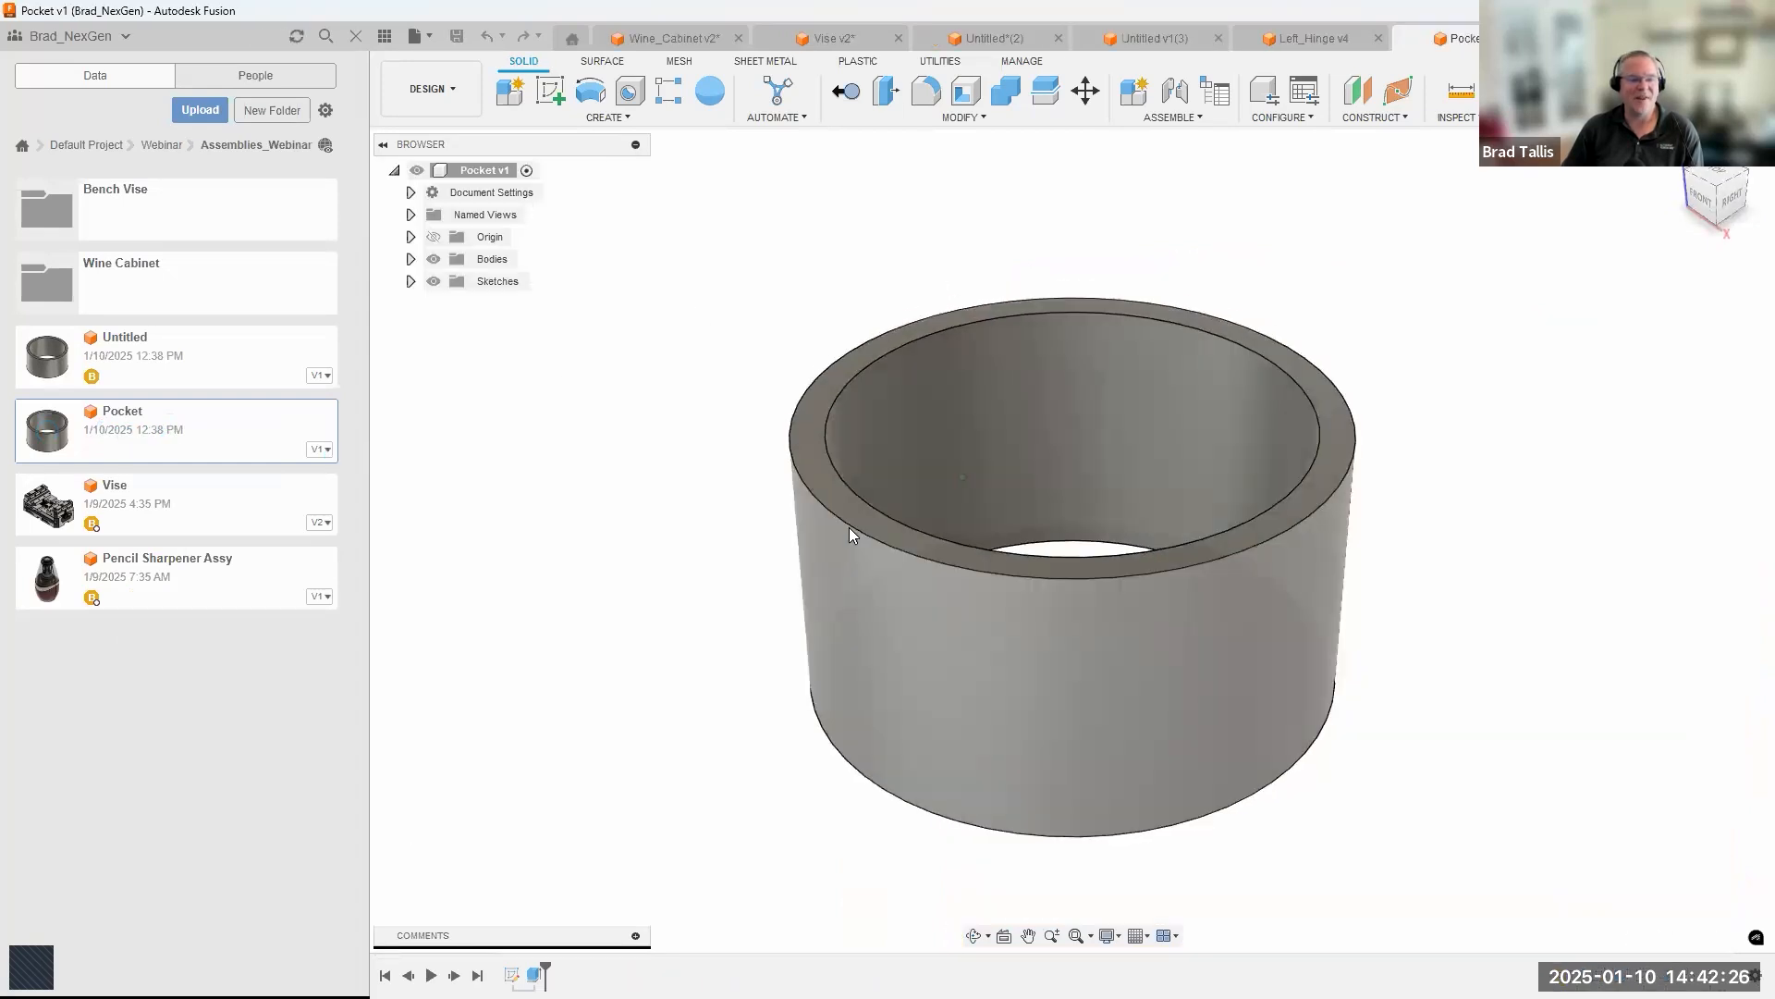
pyautogui.click(847, 523)
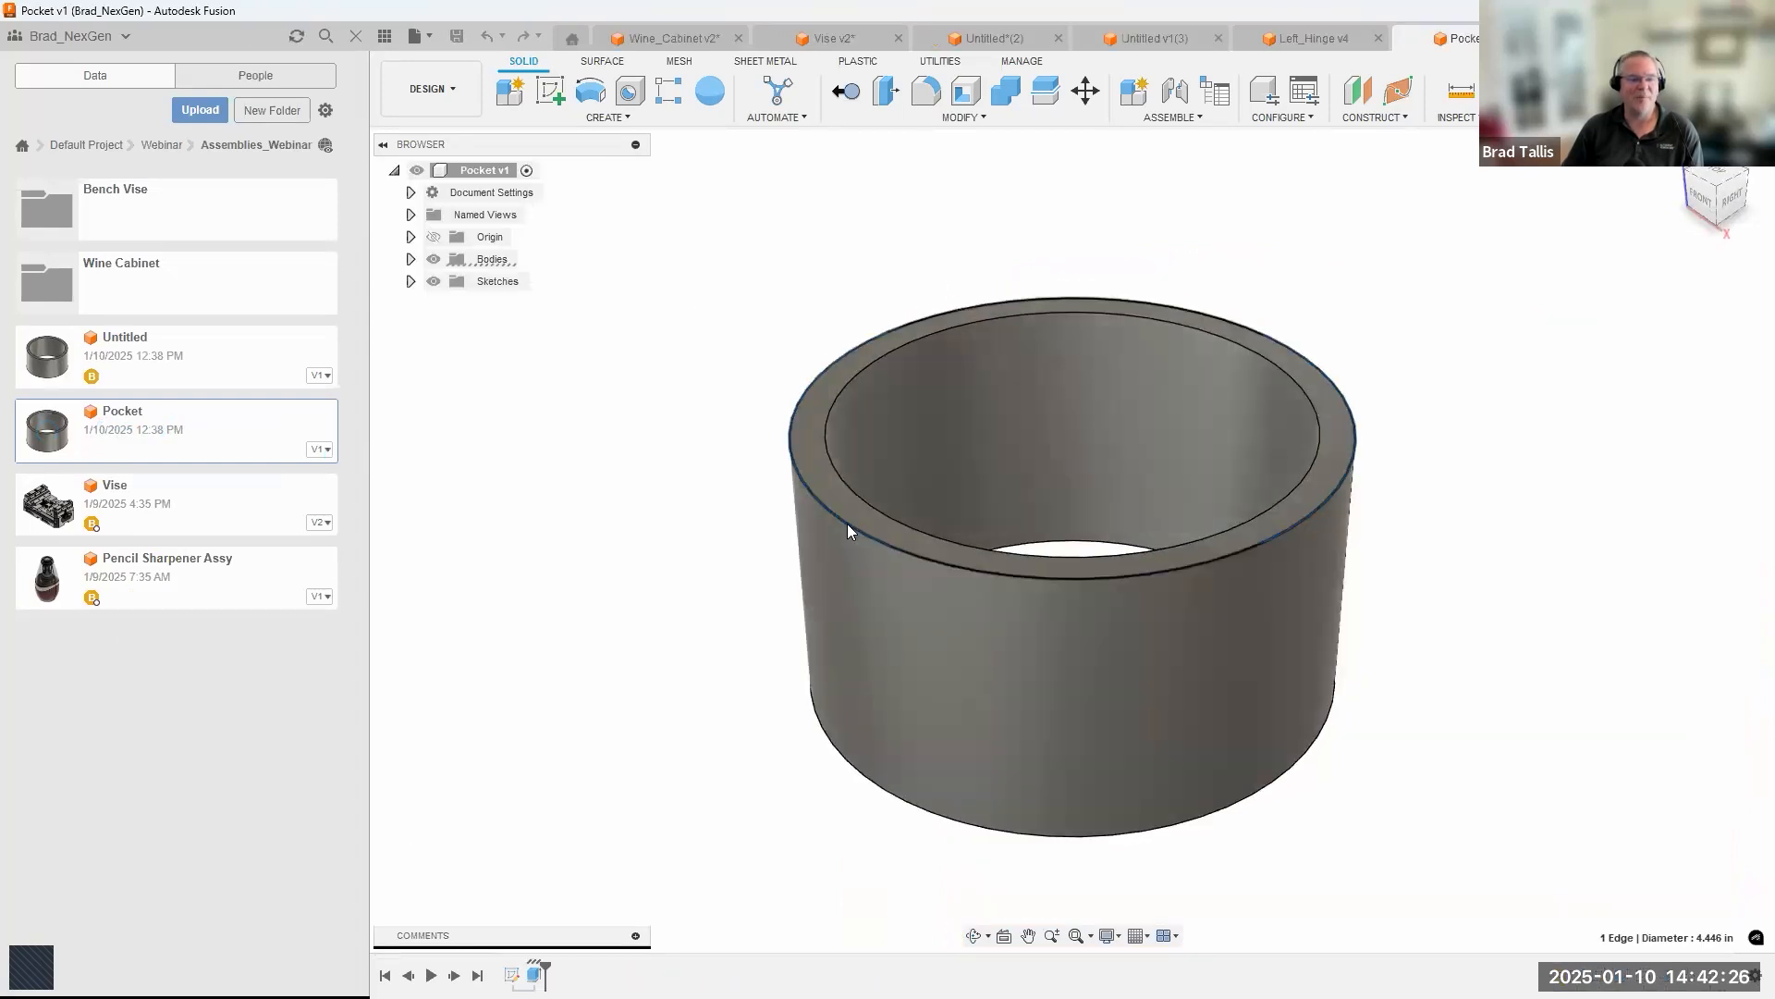
pyautogui.rightClick(847, 523)
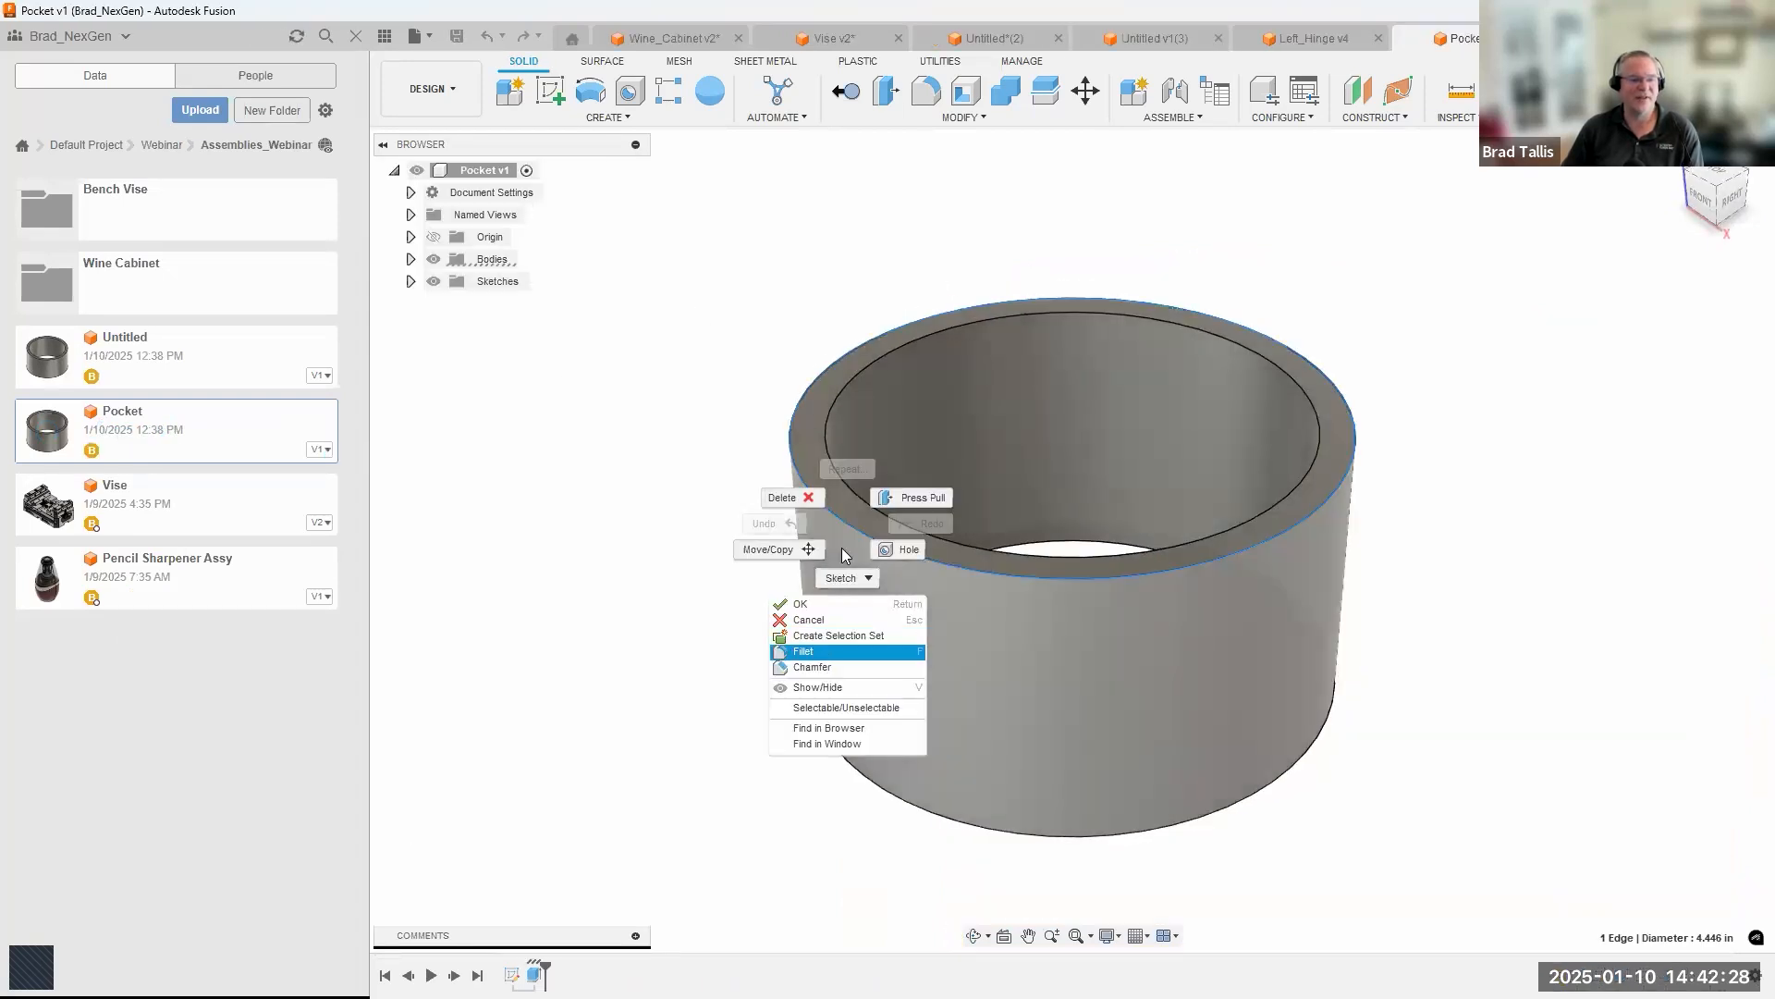
pyautogui.click(805, 651)
pyautogui.moveTo(832, 506); pyautogui.dragTo(847, 518)
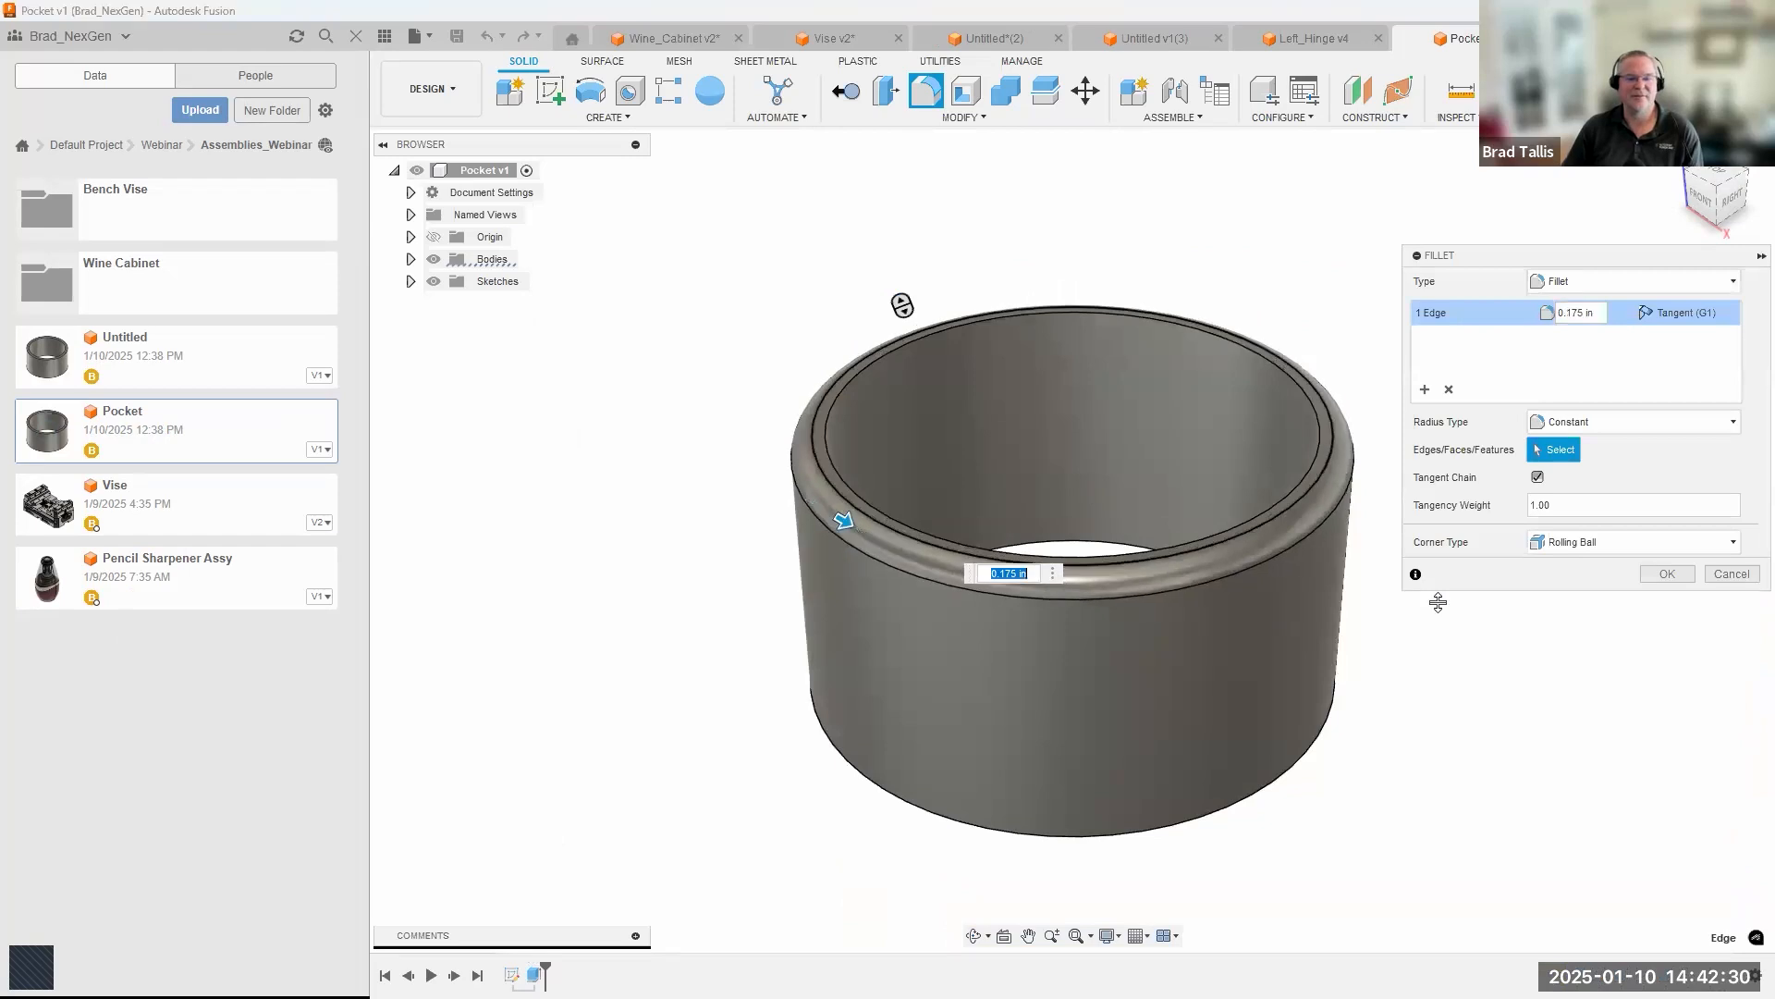
pyautogui.click(1667, 575)
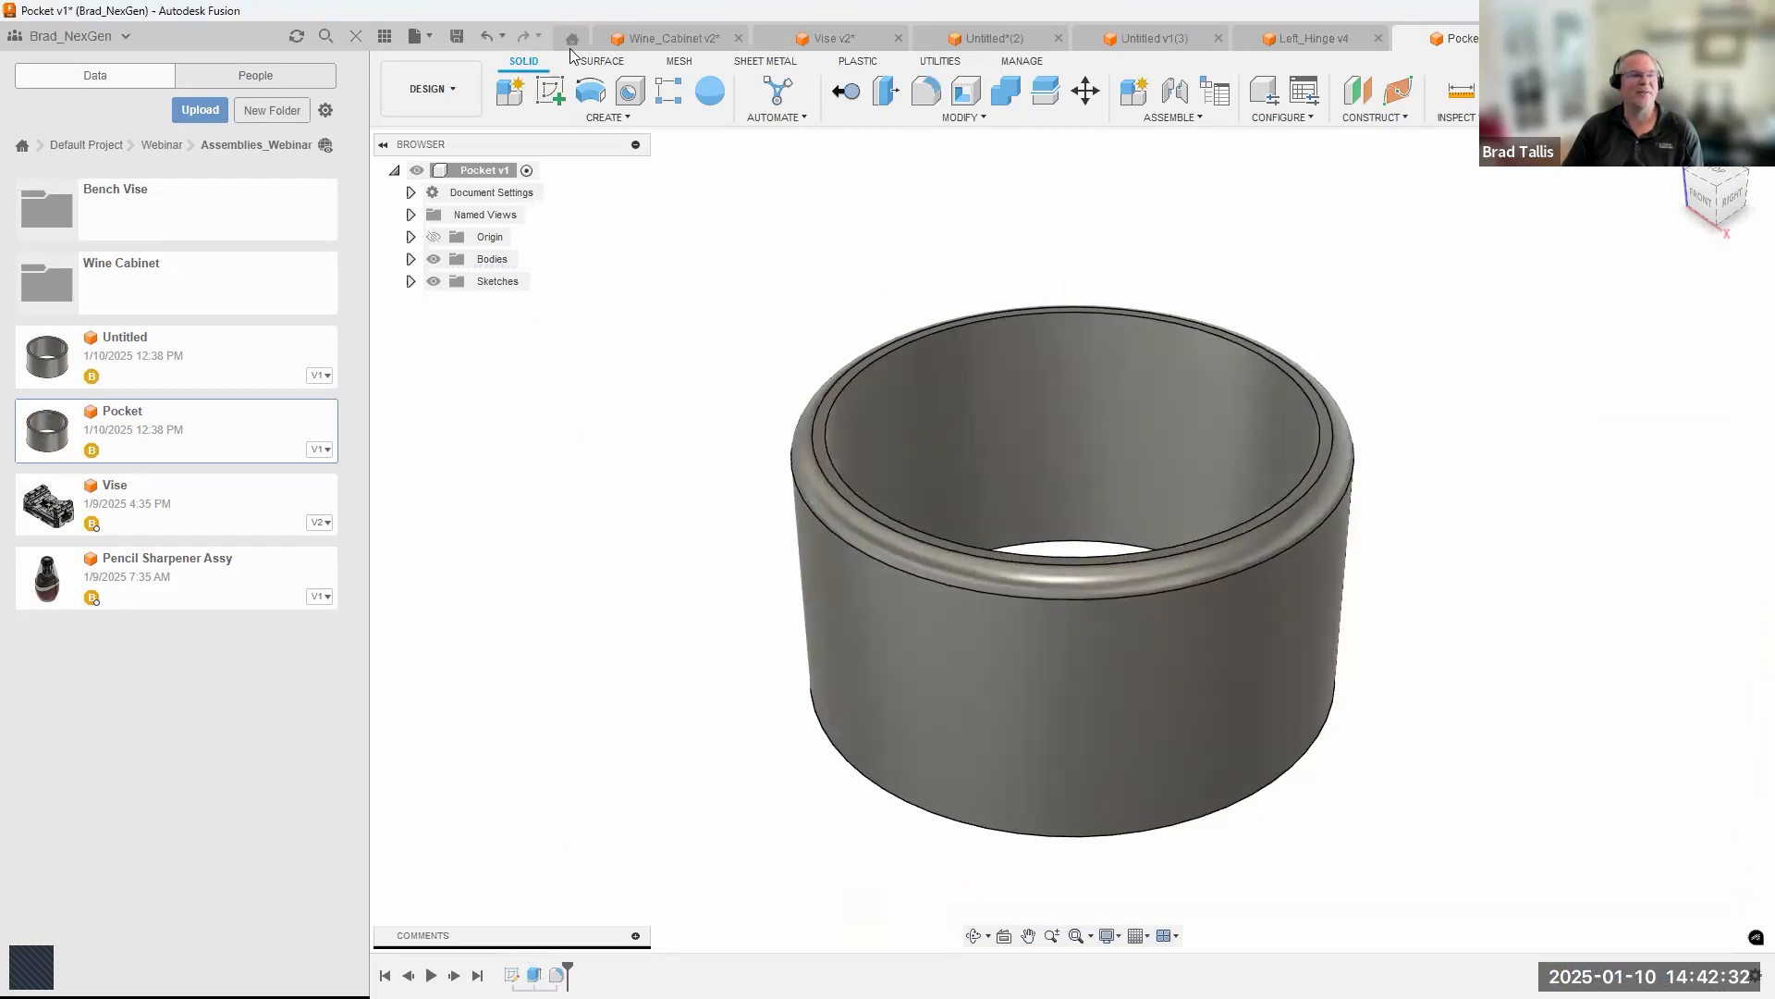
# Save the filleted Pocket file and update the linked Pocket component in the Wine_Cabinet design to its latest version.
pyautogui.click(457, 37)
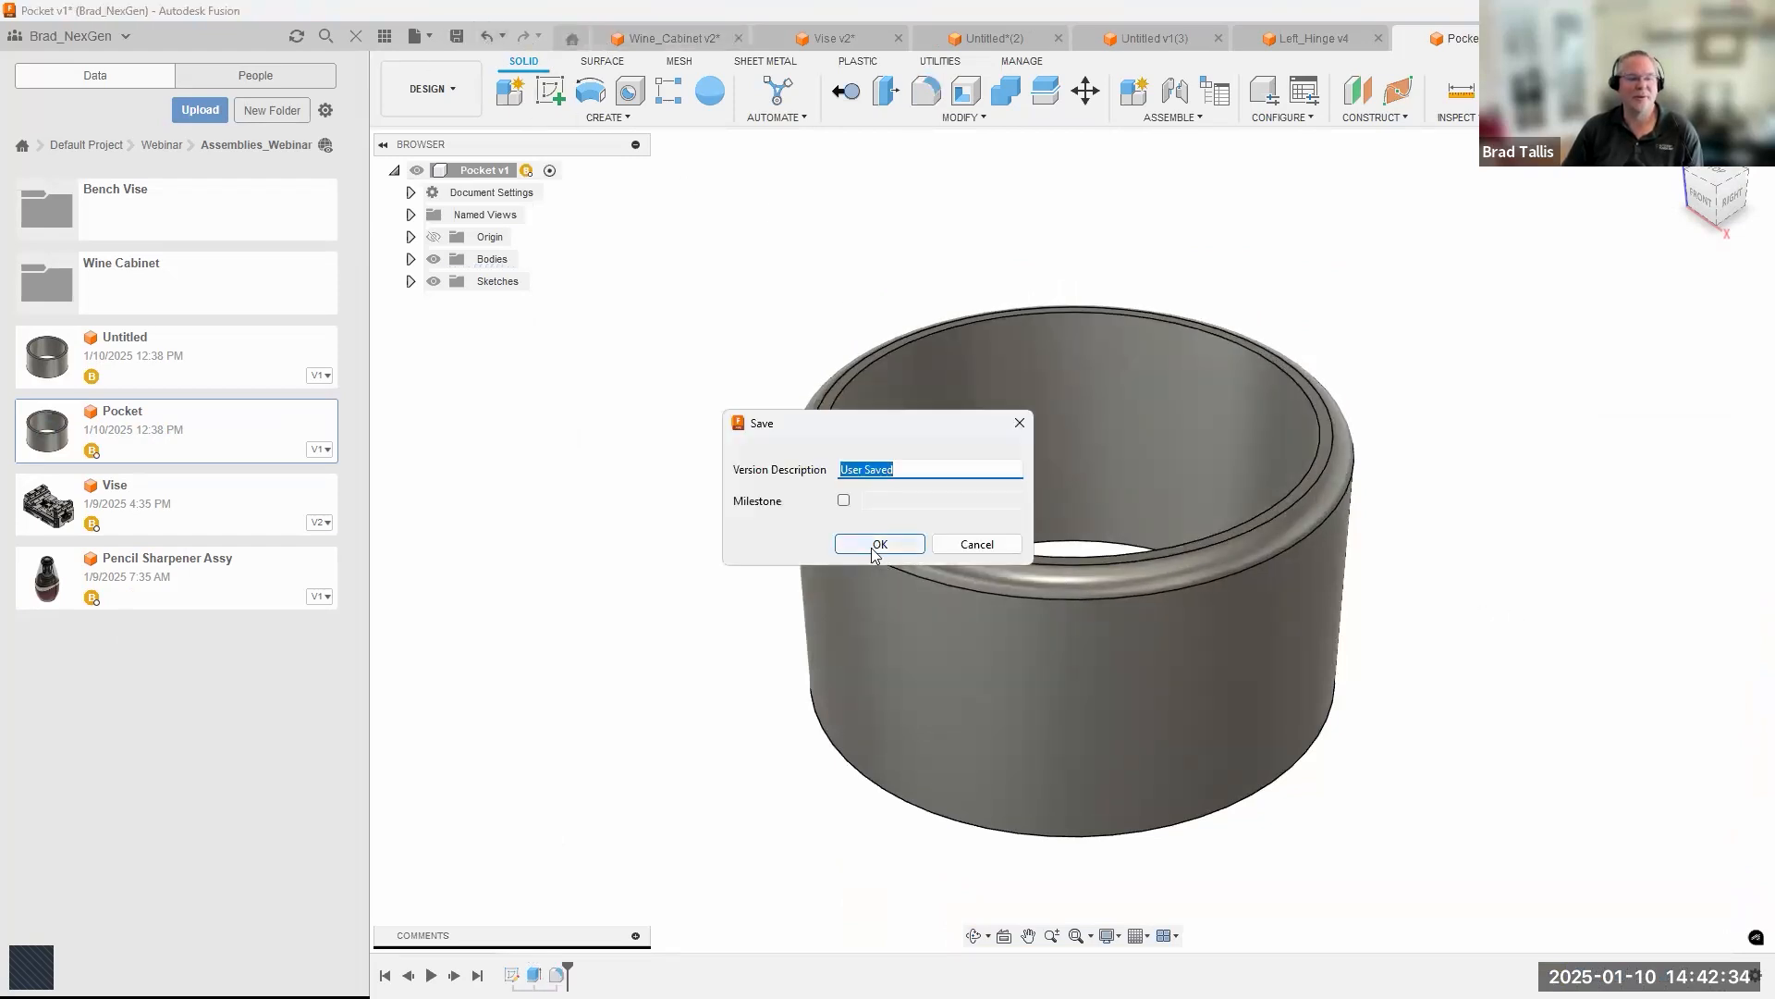
pyautogui.click(874, 546)
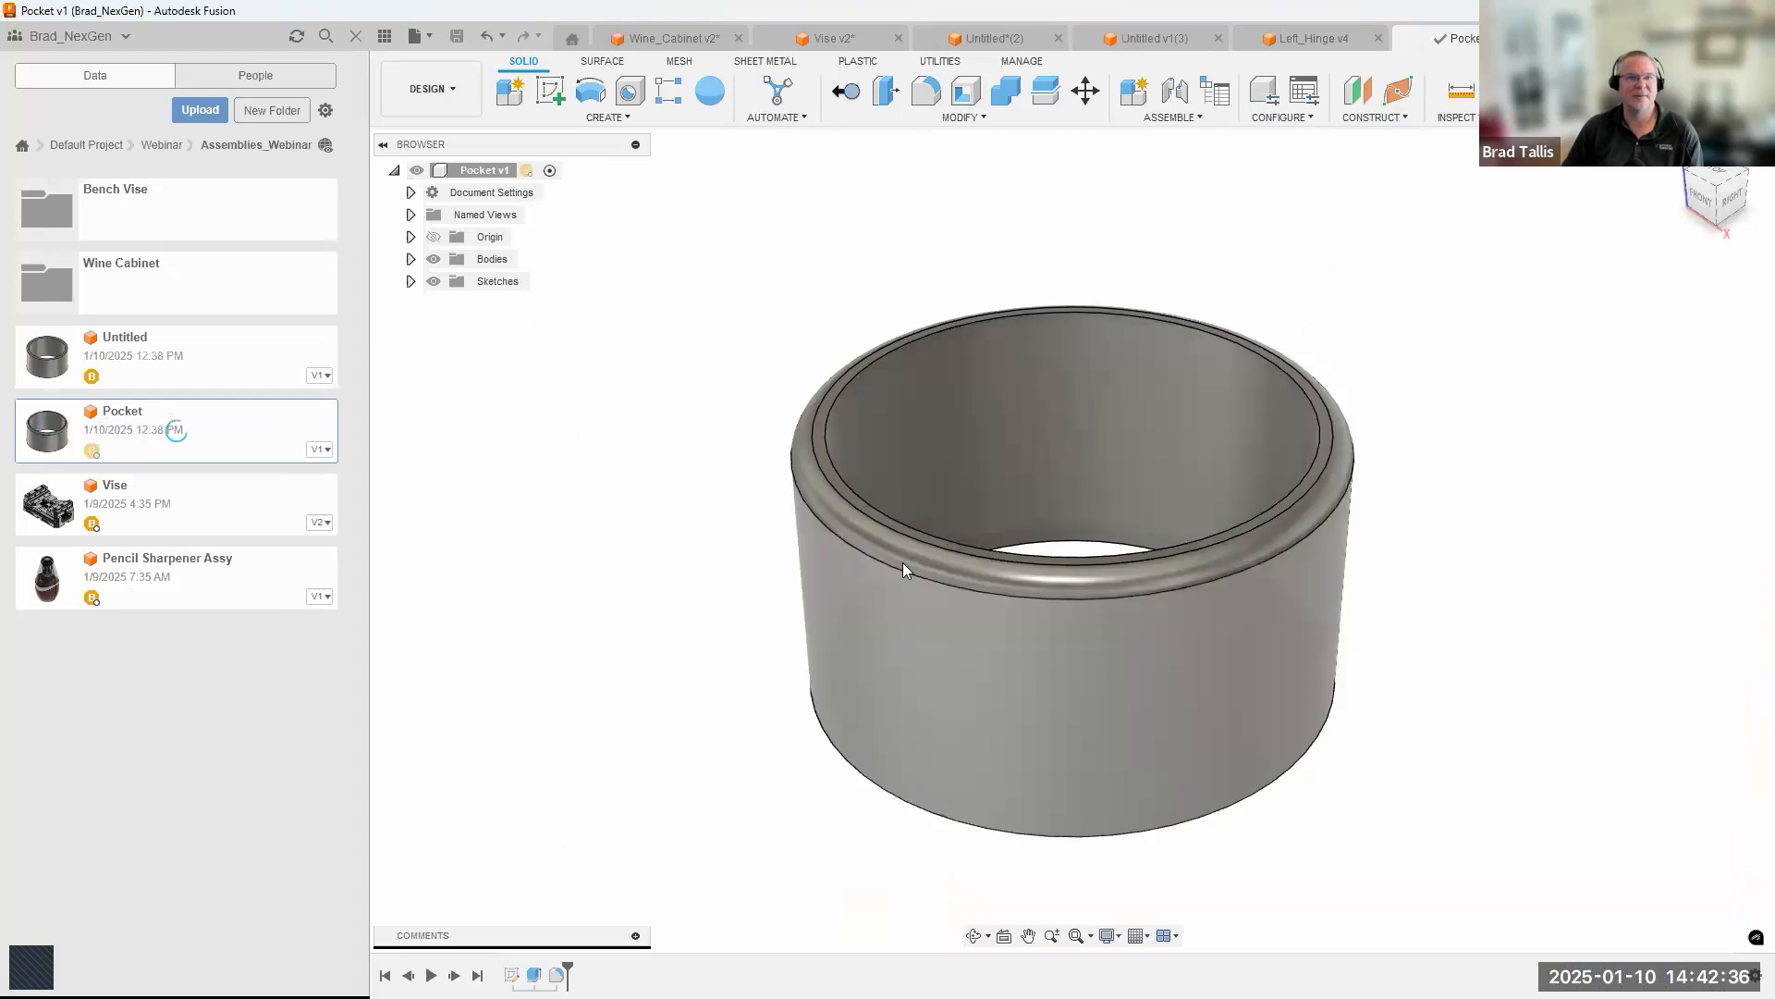
pyautogui.click(676, 35)
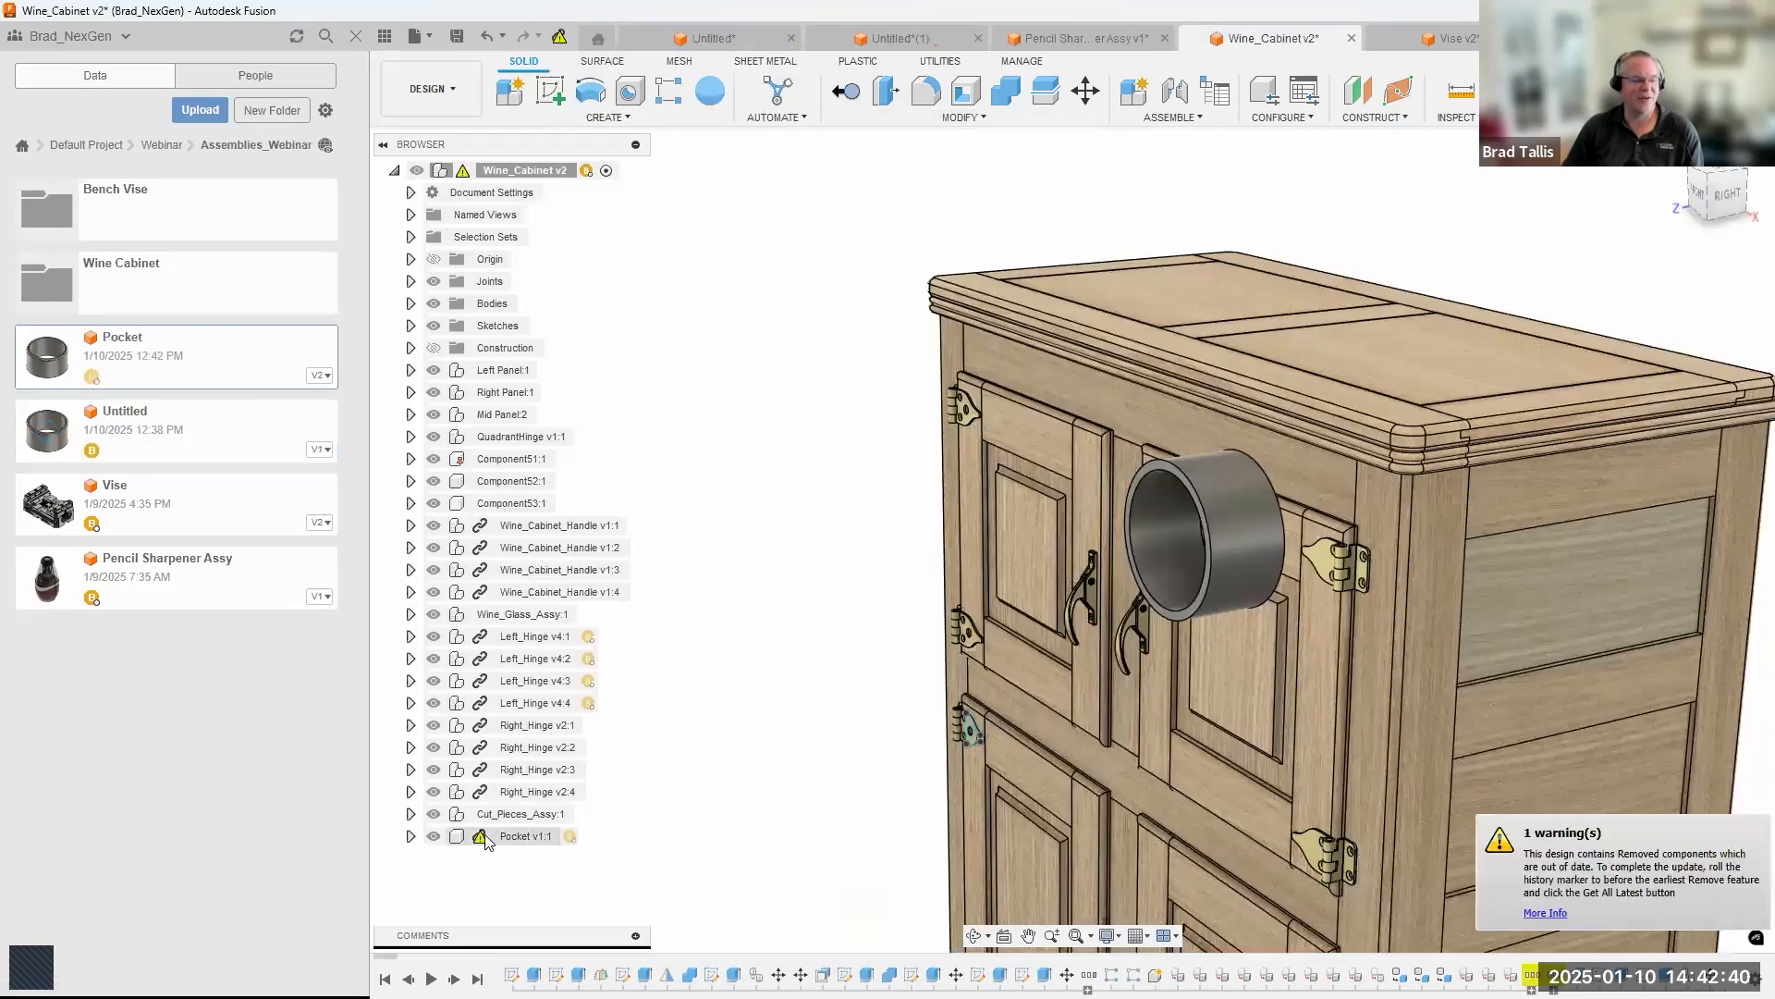
pyautogui.moveTo(483, 843)
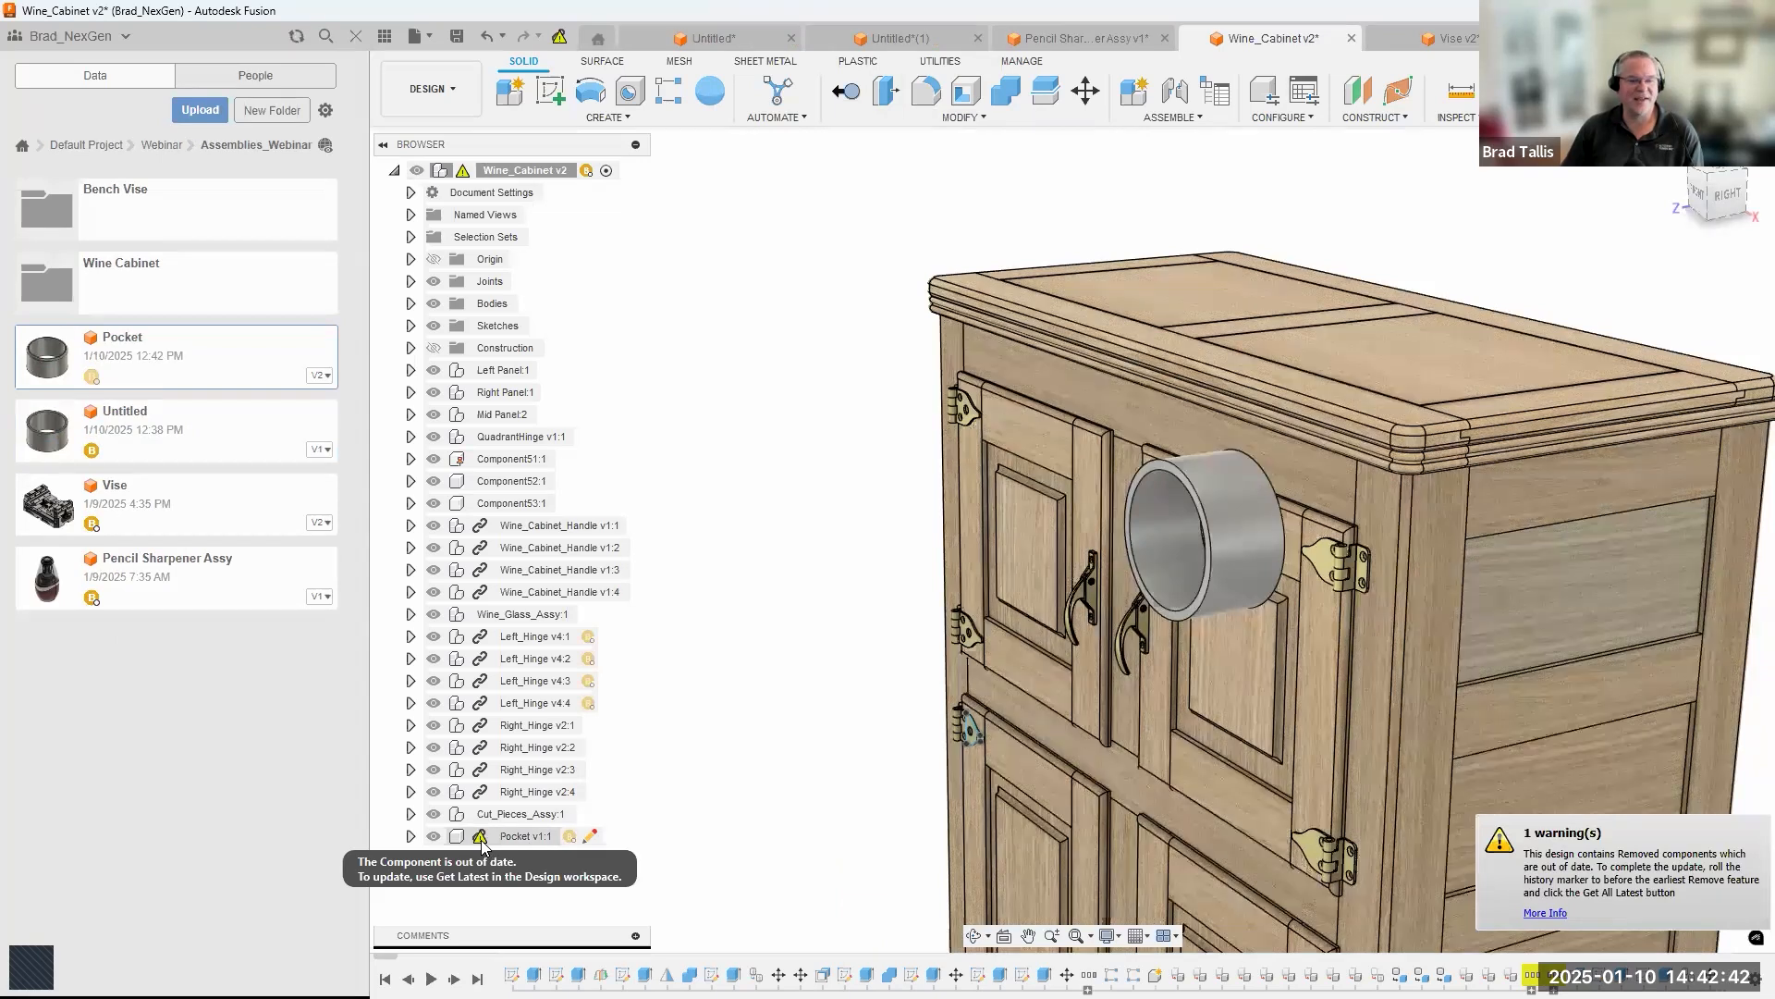
pyautogui.rightClick(487, 842)
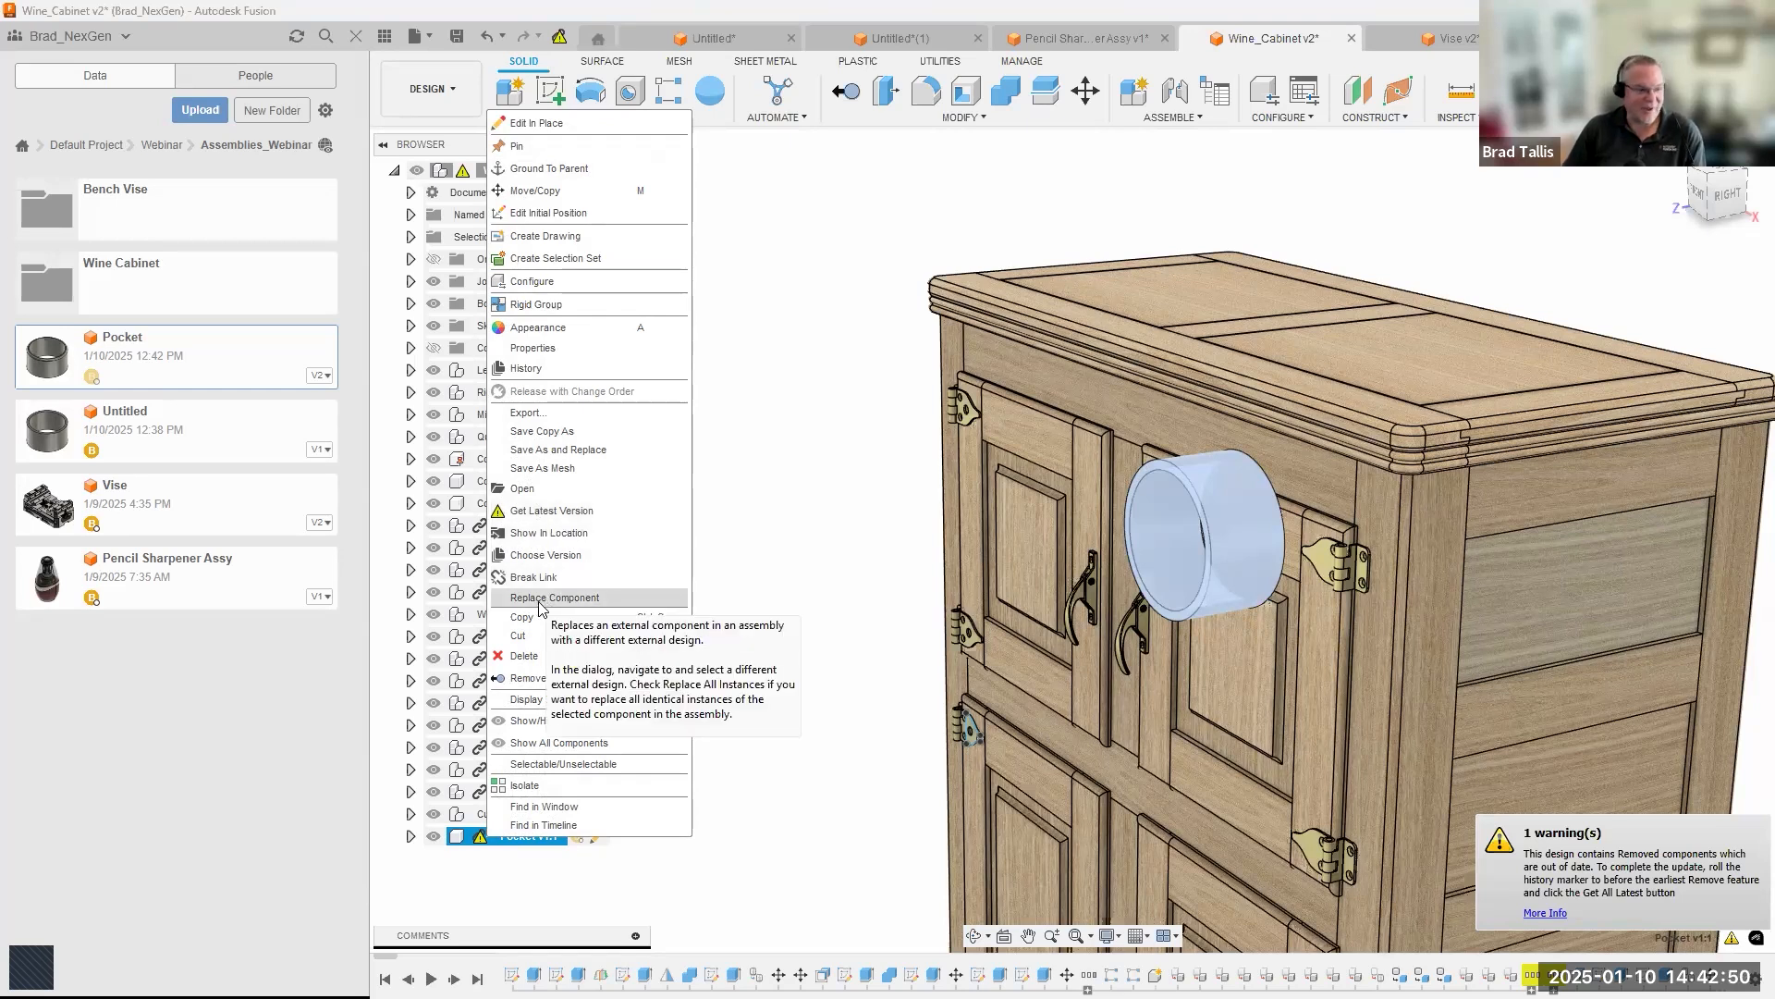
pyautogui.click(523, 511)
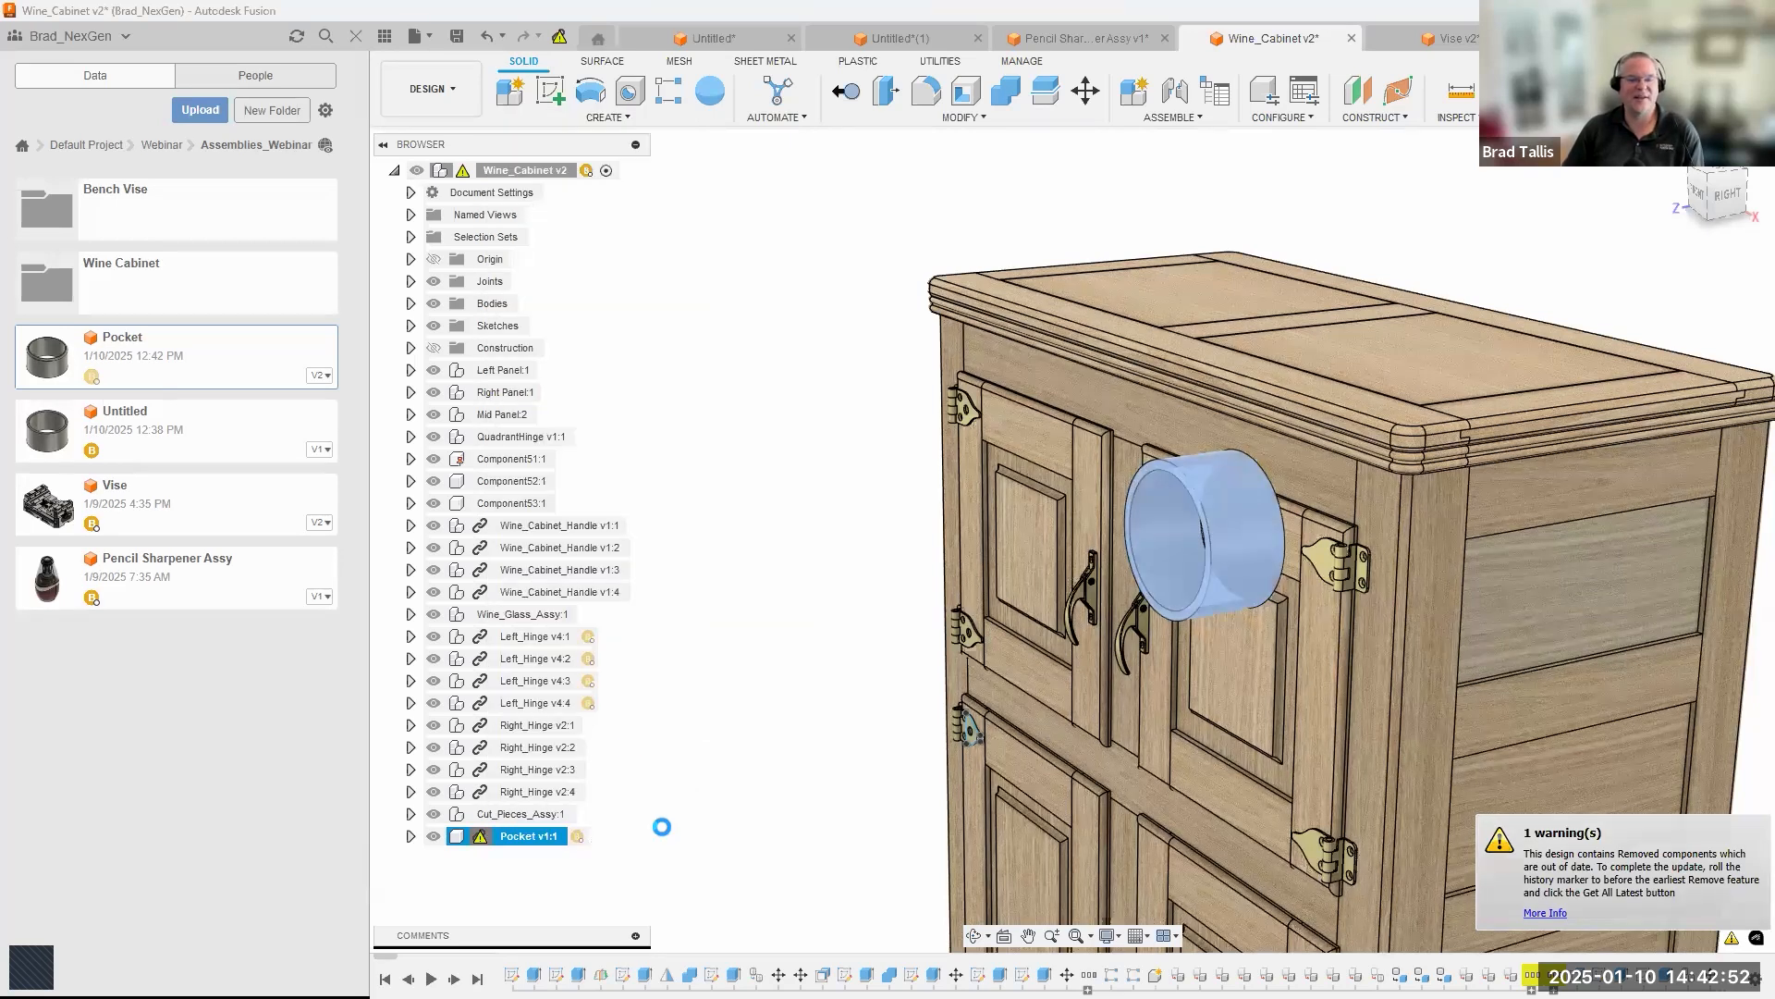
pyautogui.scroll(5, 1206, 462)
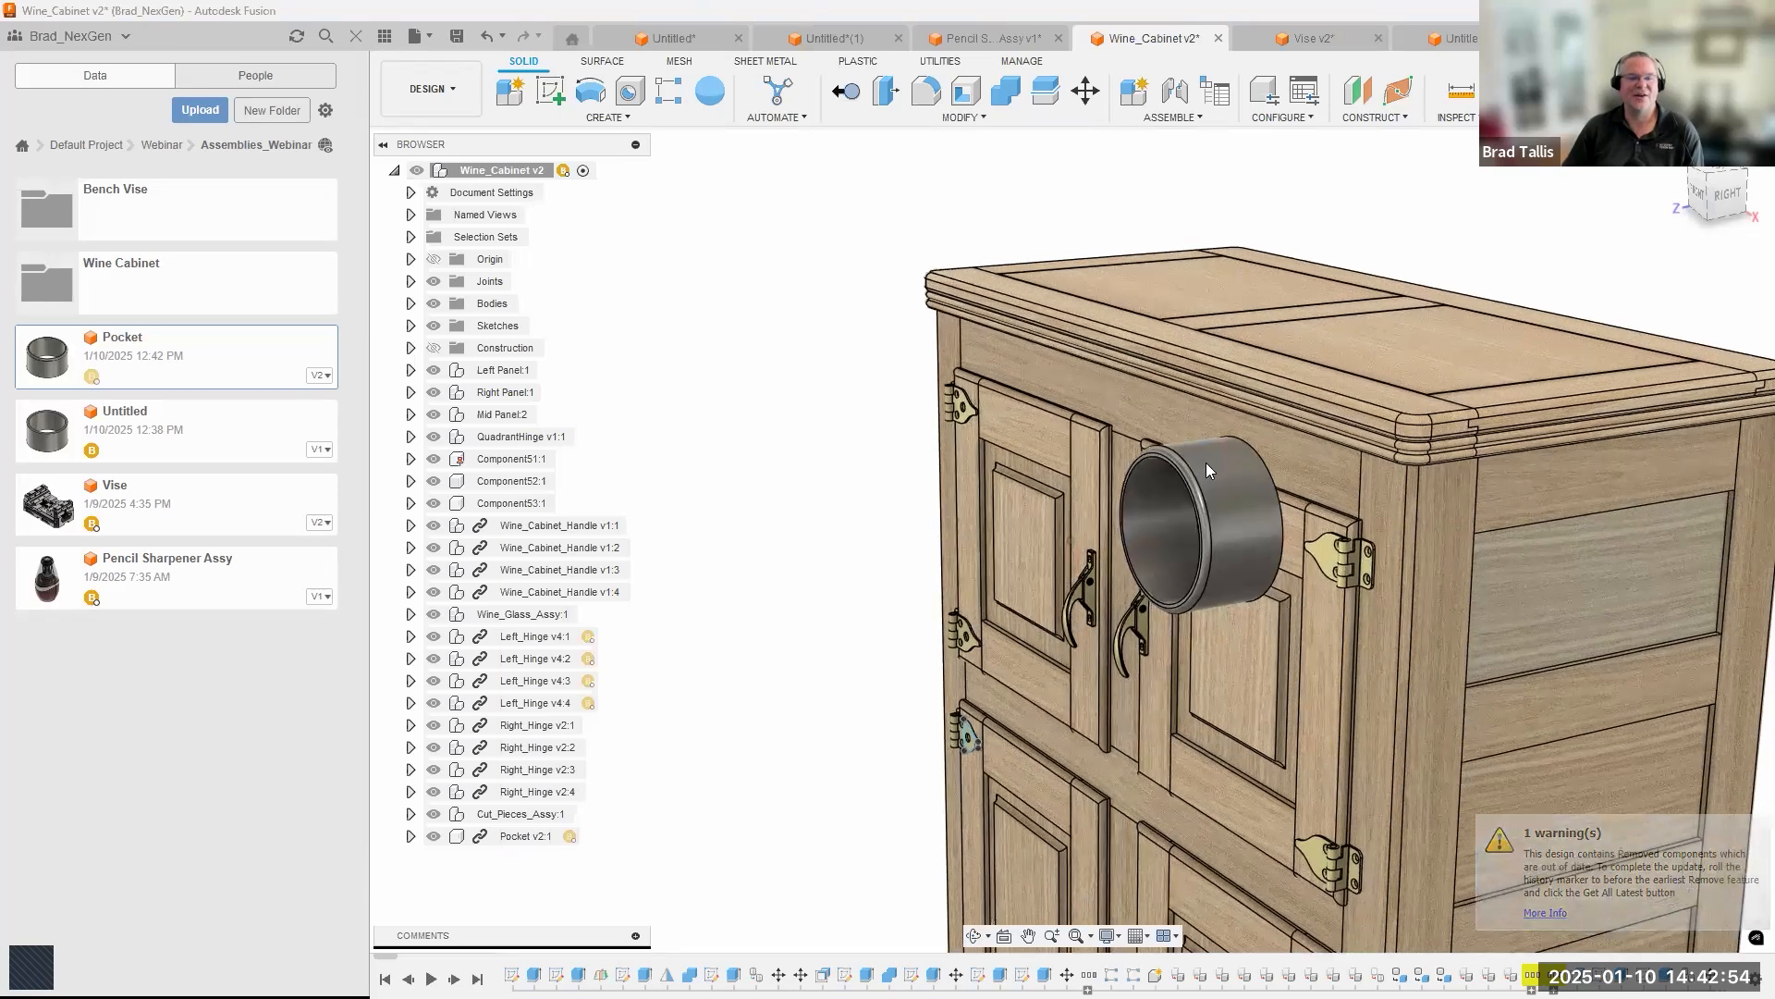
pyautogui.scroll(-3, 845, 765)
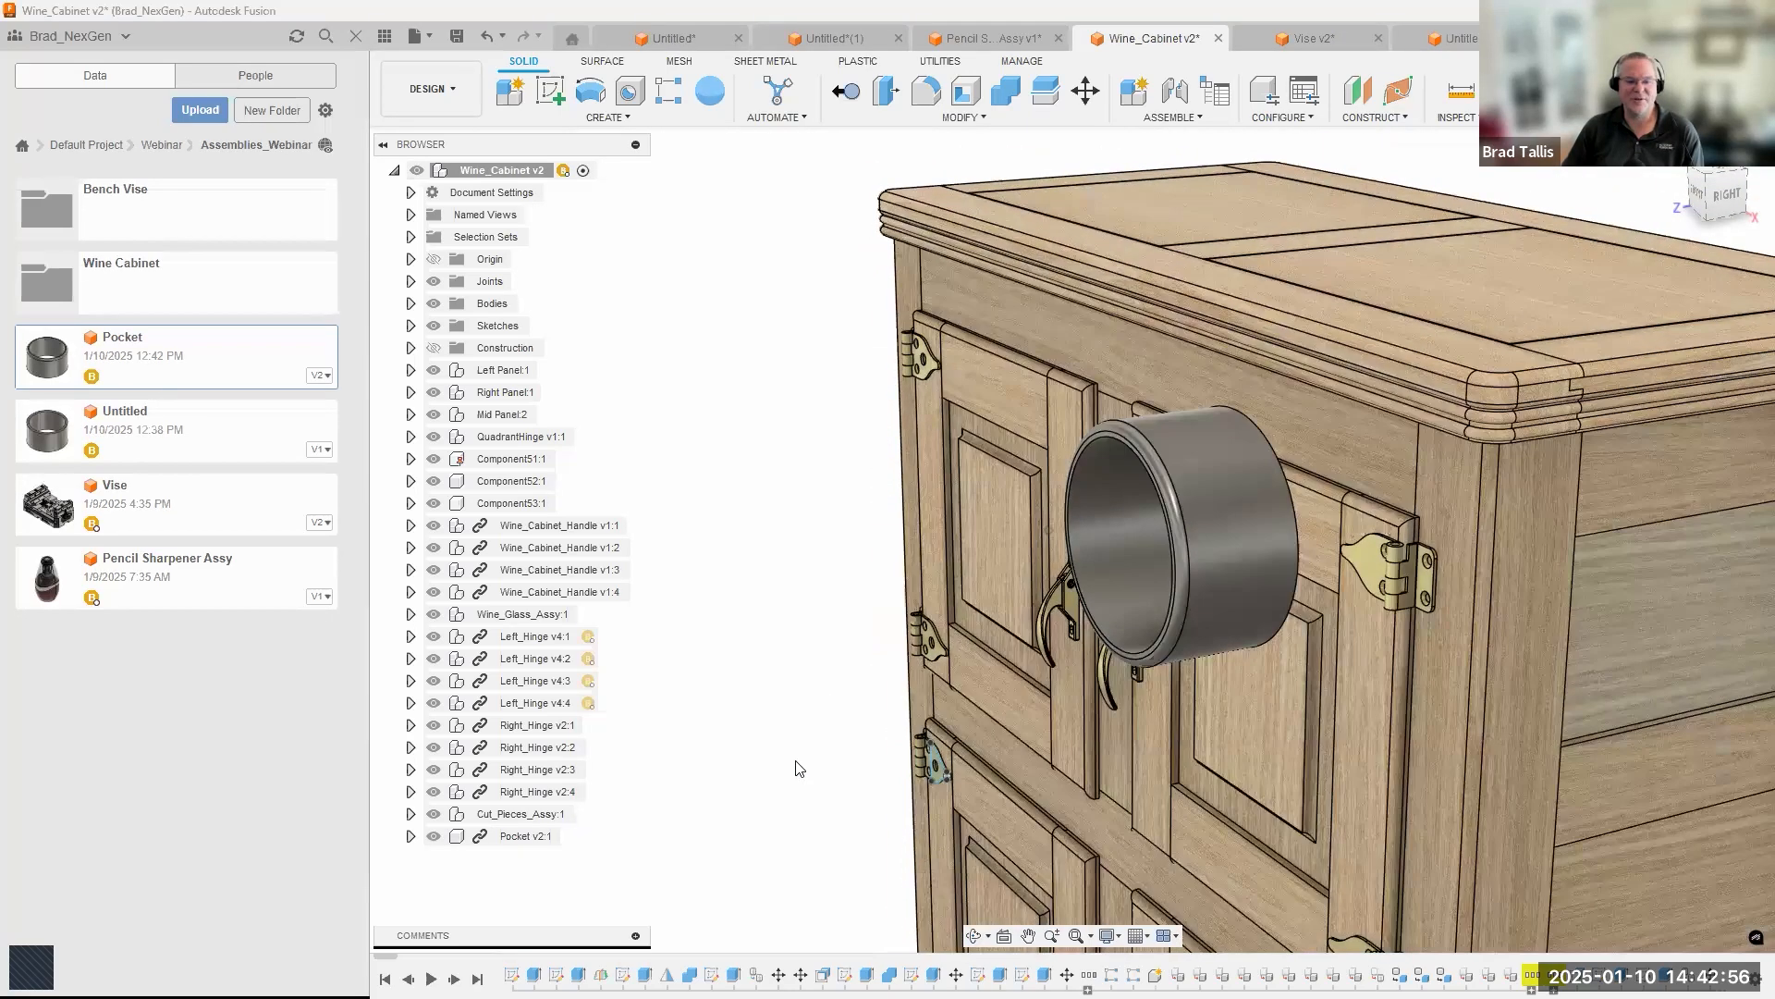
pyautogui.scroll(-3, 794, 763)
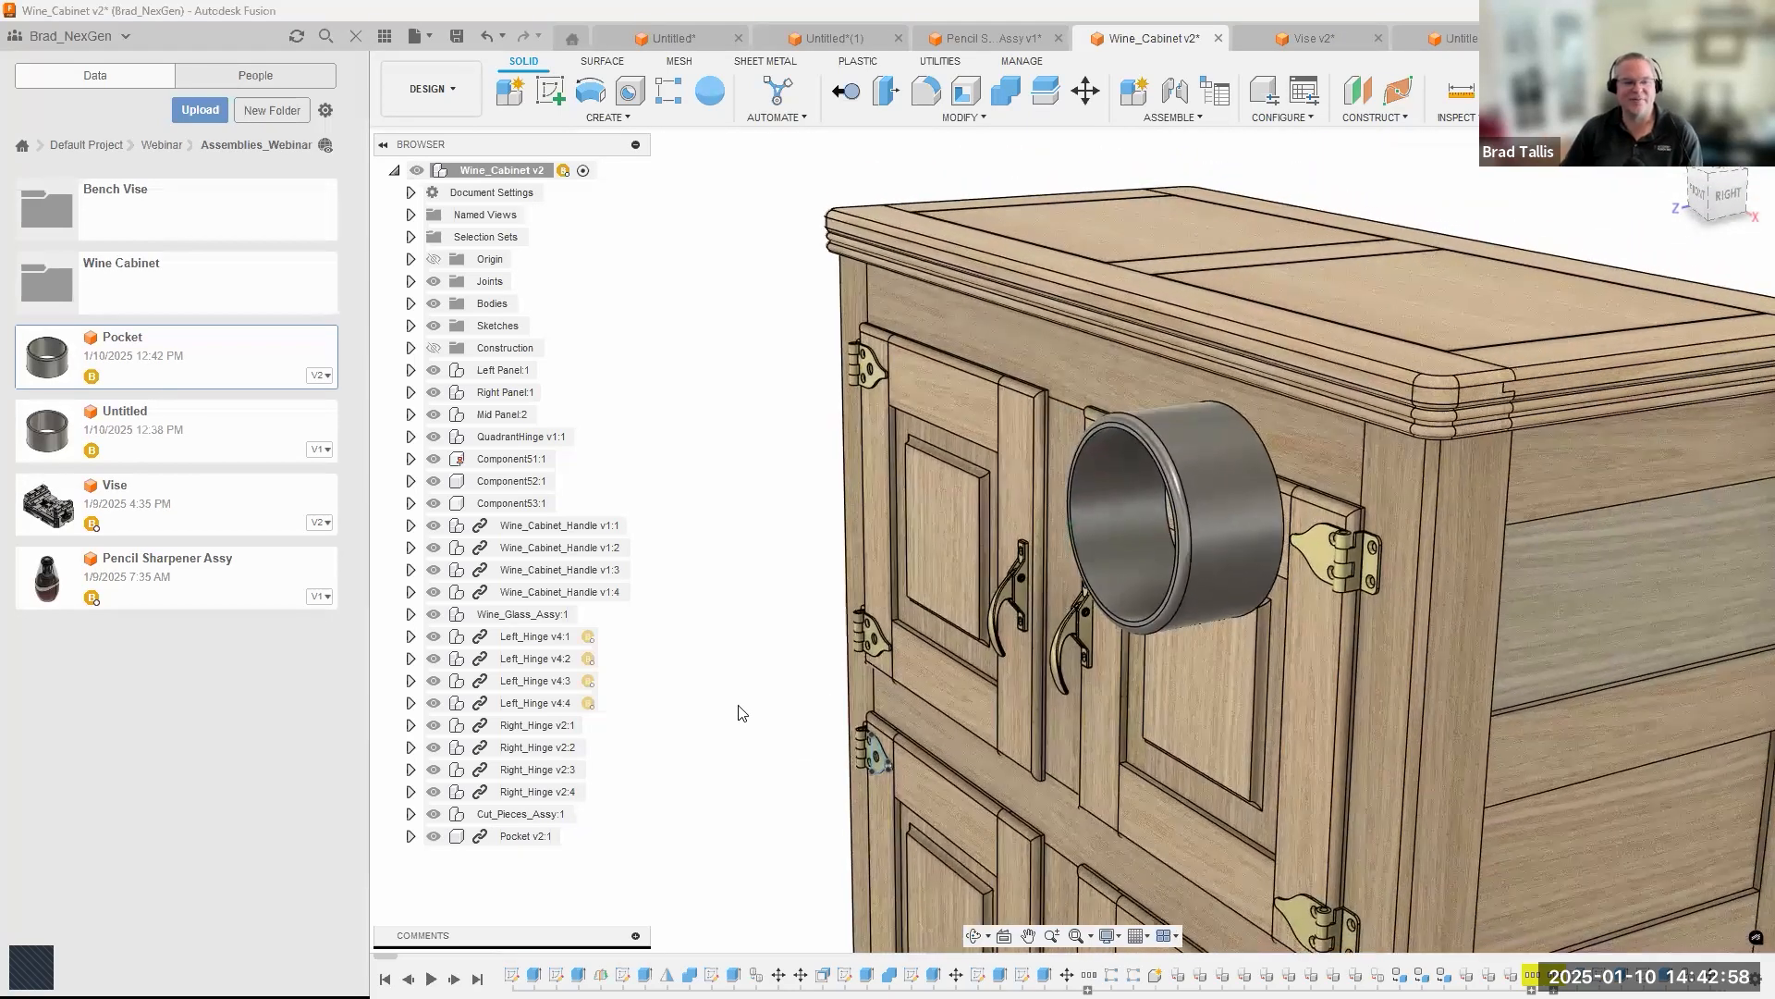
pyautogui.scroll(-2, 709, 855)
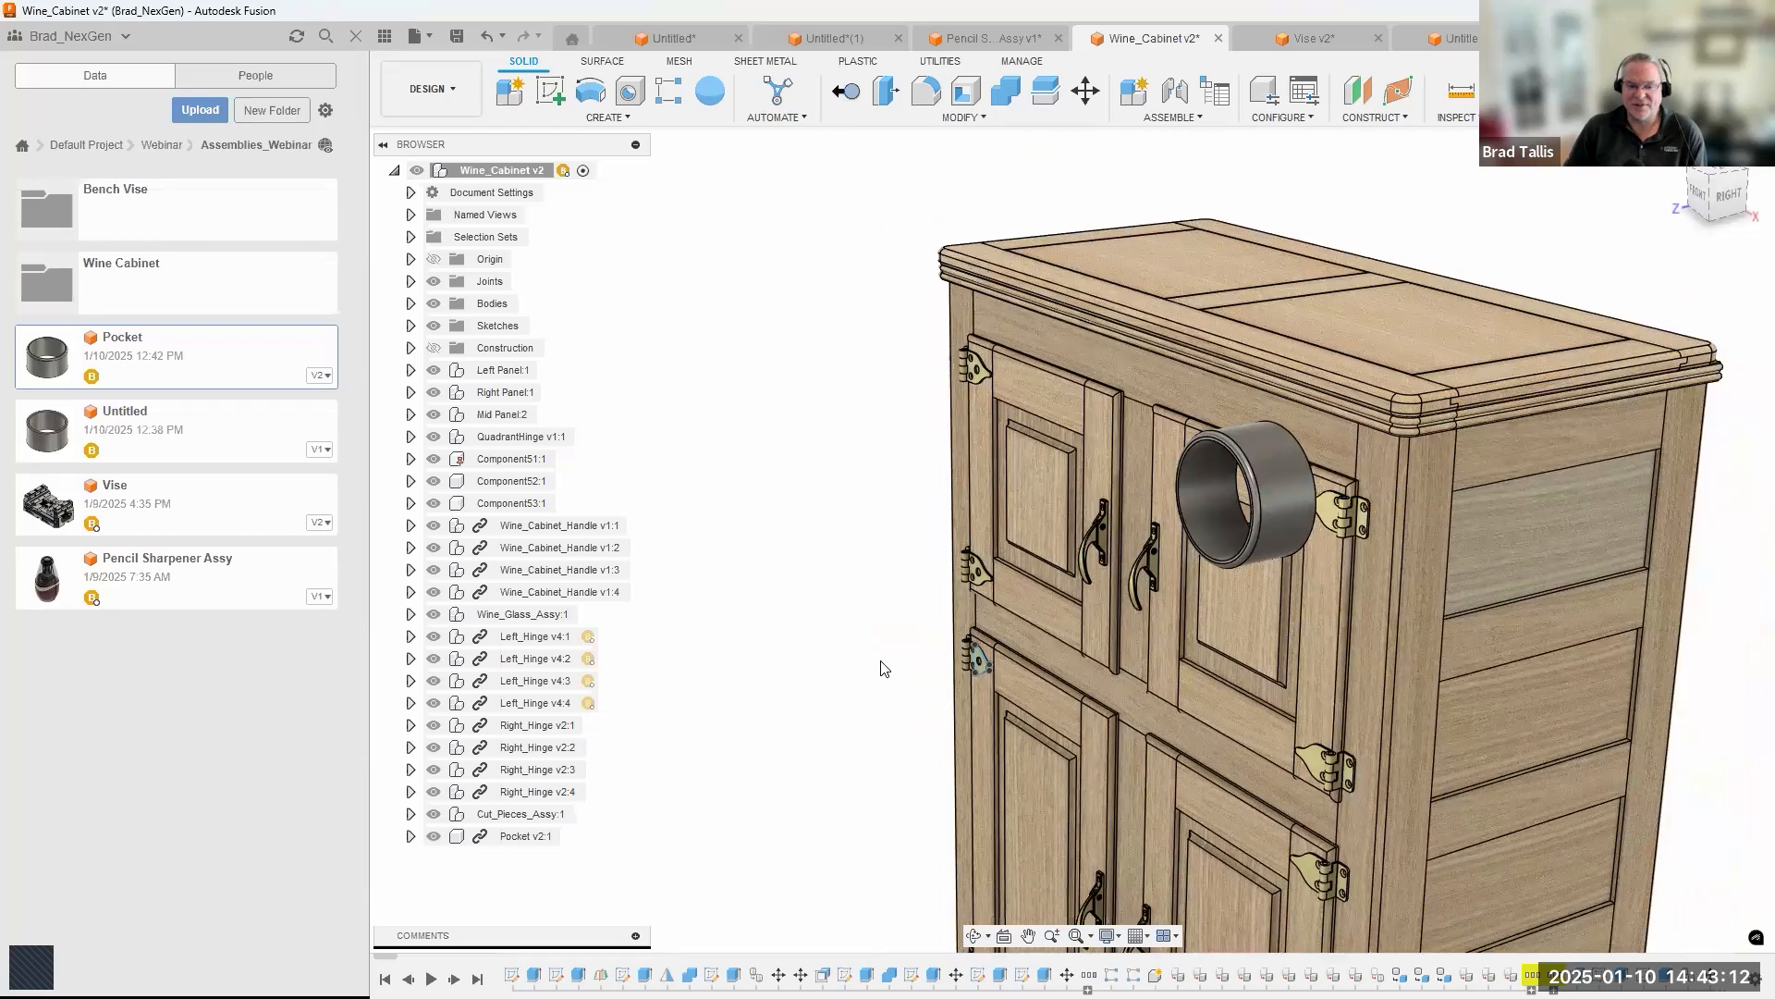
pyautogui.keyDown('shift'); pyautogui.moveTo(882, 662); pyautogui.dragTo(850, 627, button='middle'); pyautogui.keyUp('shift')
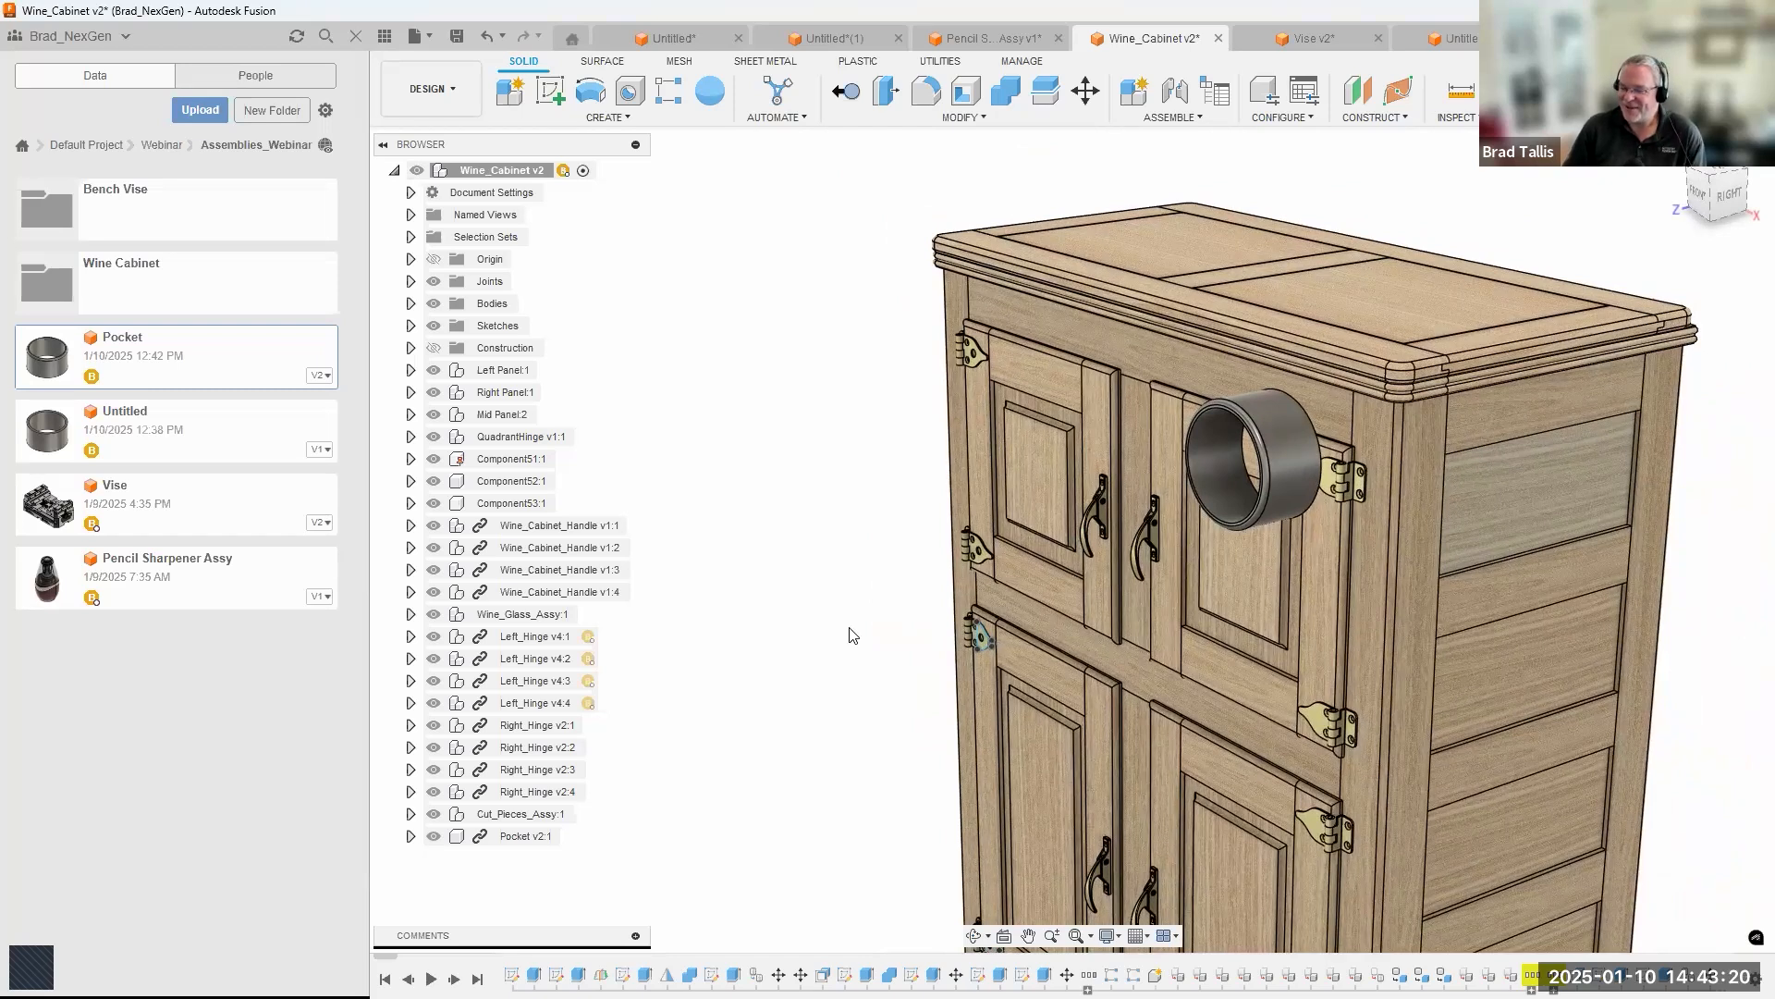
pyautogui.keyDown('shift'); pyautogui.moveTo(849, 635); pyautogui.dragTo(819, 635, button='middle'); pyautogui.keyUp('shift')
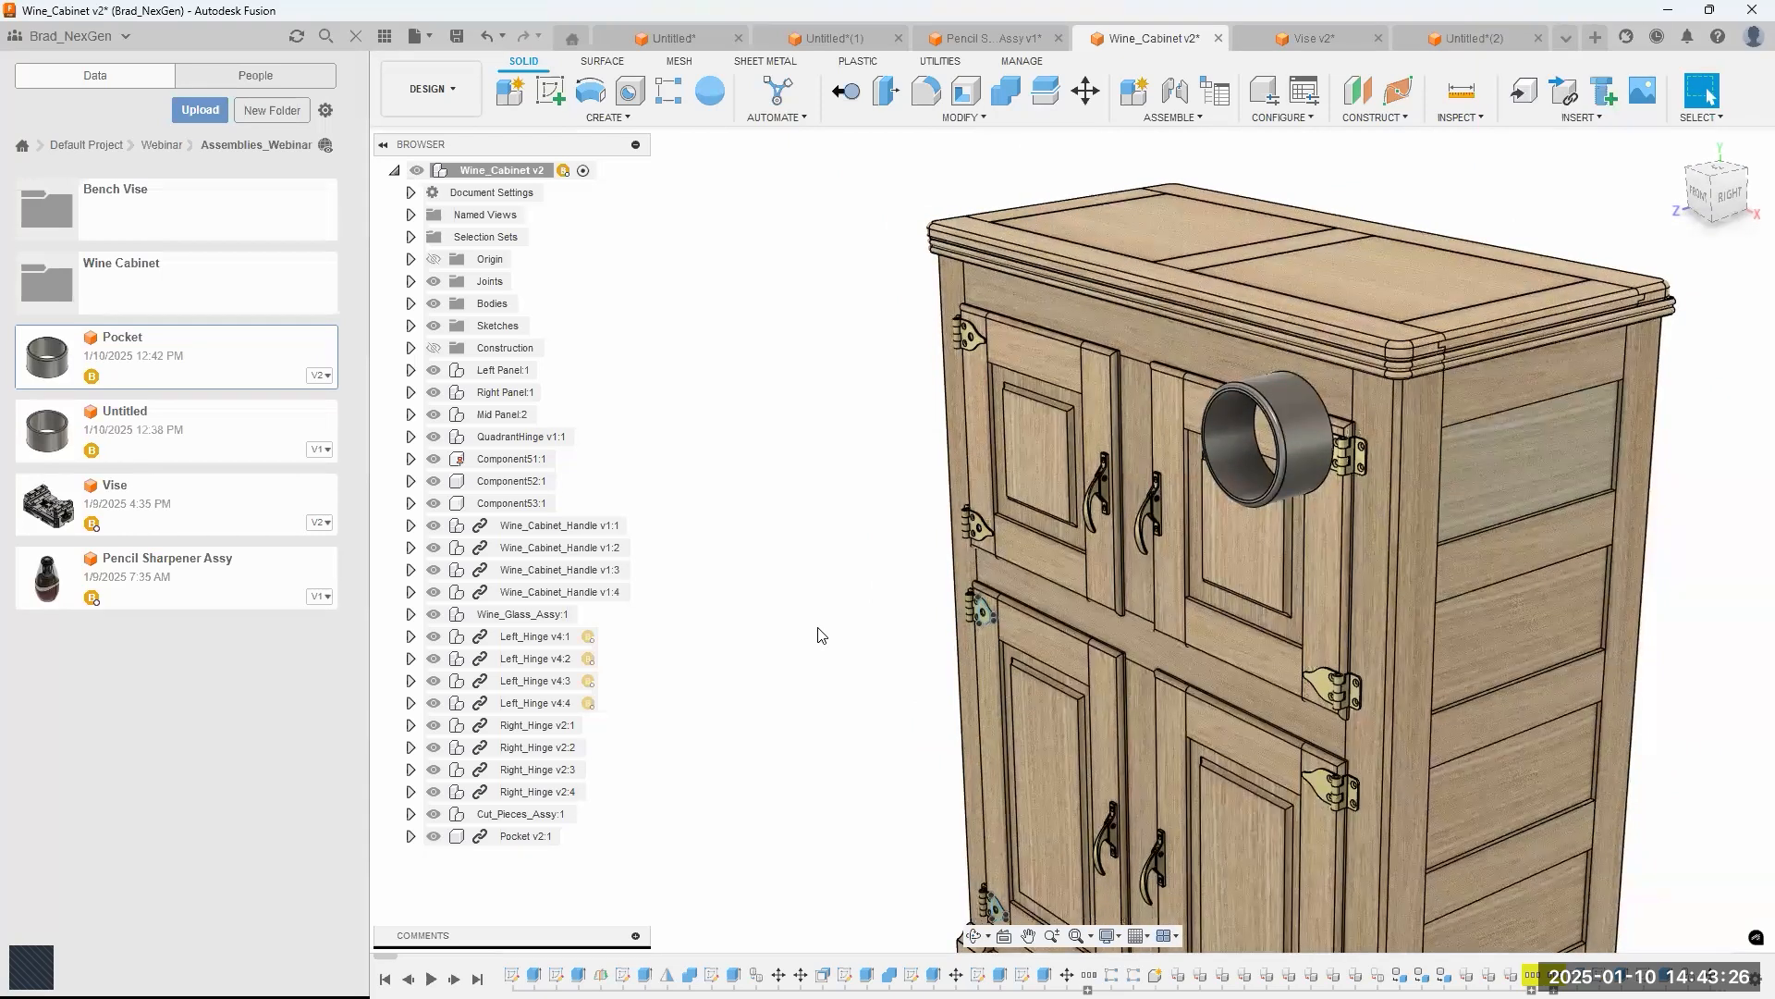
pyautogui.keyDown('shift'); pyautogui.moveTo(925, 521); pyautogui.dragTo(844, 516, button='middle'); pyautogui.keyUp('shift')
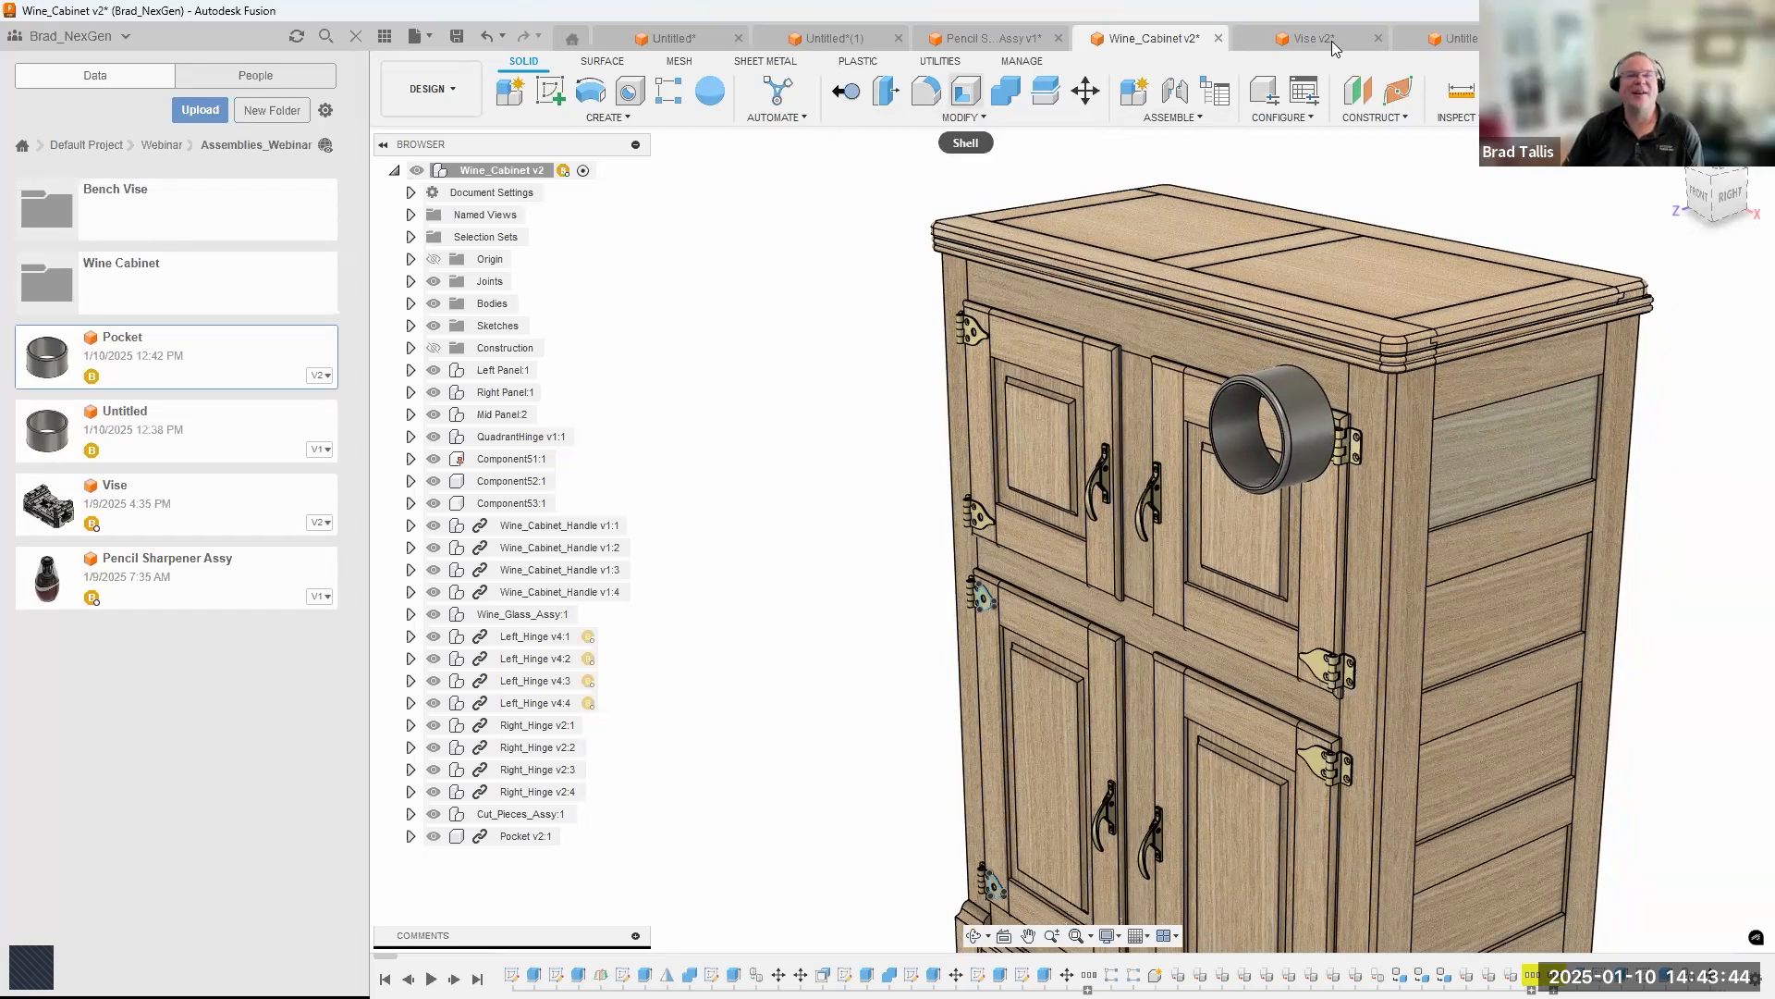
# Save the unsaved bike assembly design as Recumbant Bike in the Assemblies_Webinar folder.
pyautogui.click(1437, 36)
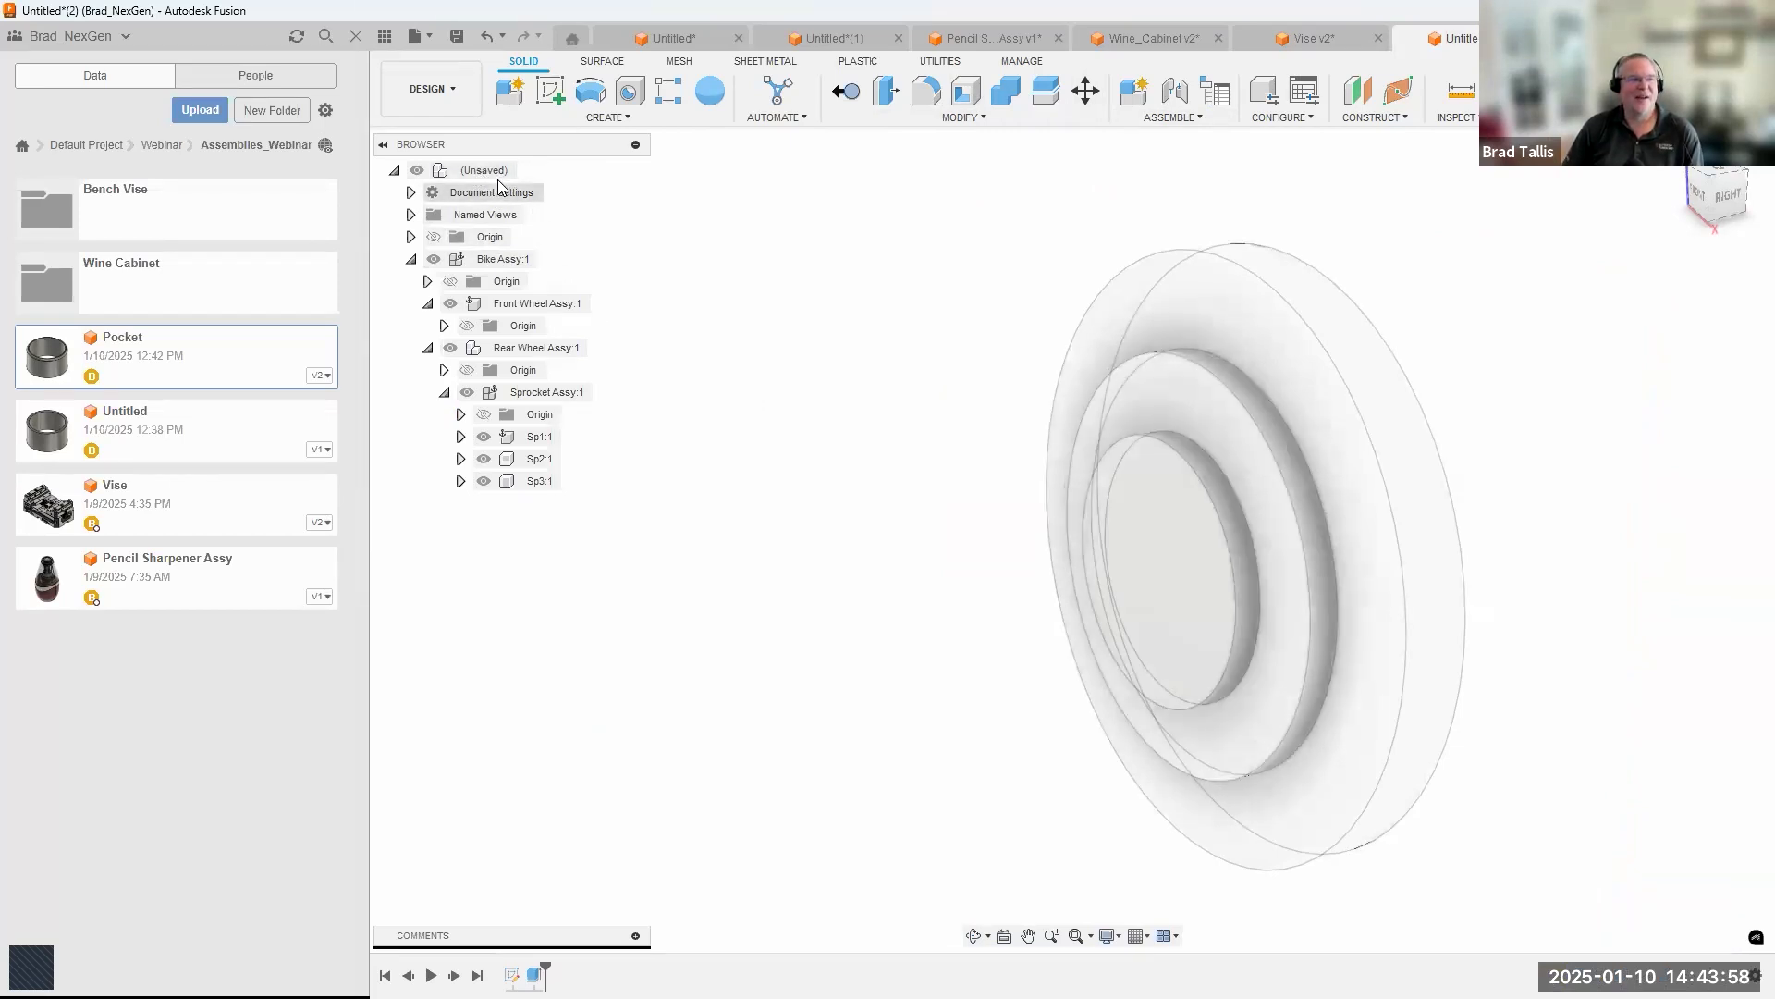
pyautogui.click(458, 36)
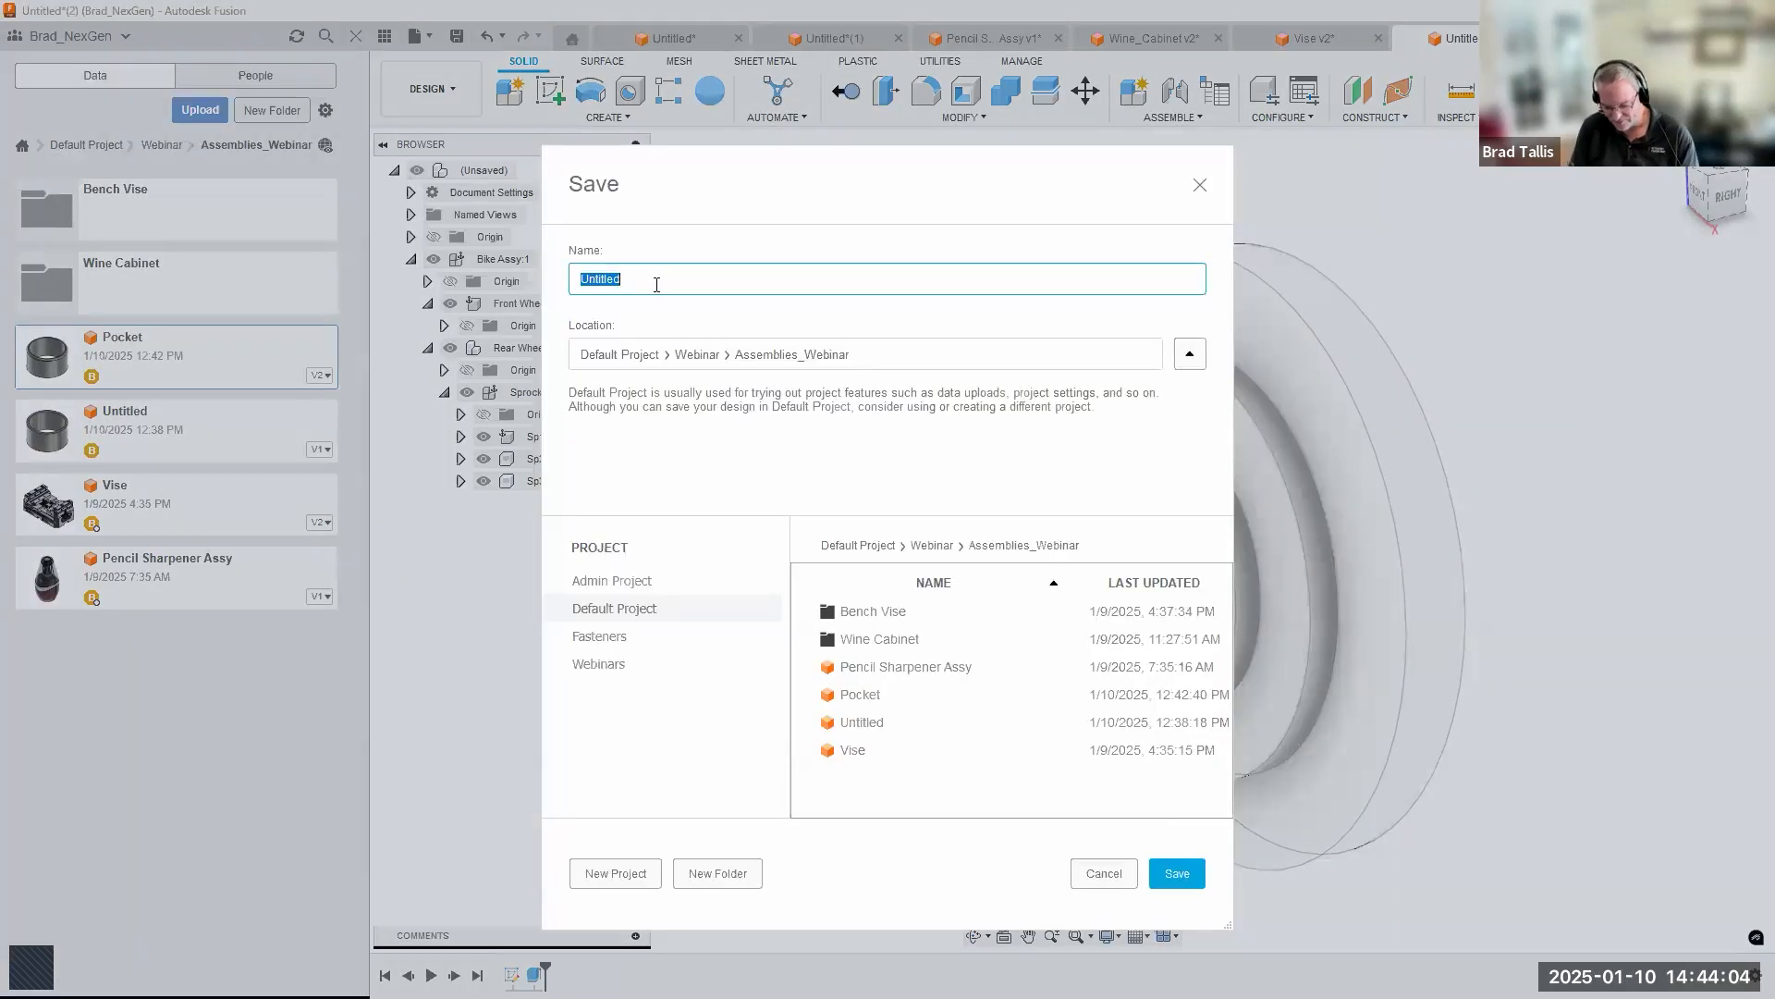
pyautogui.write('Recumbant Bik')
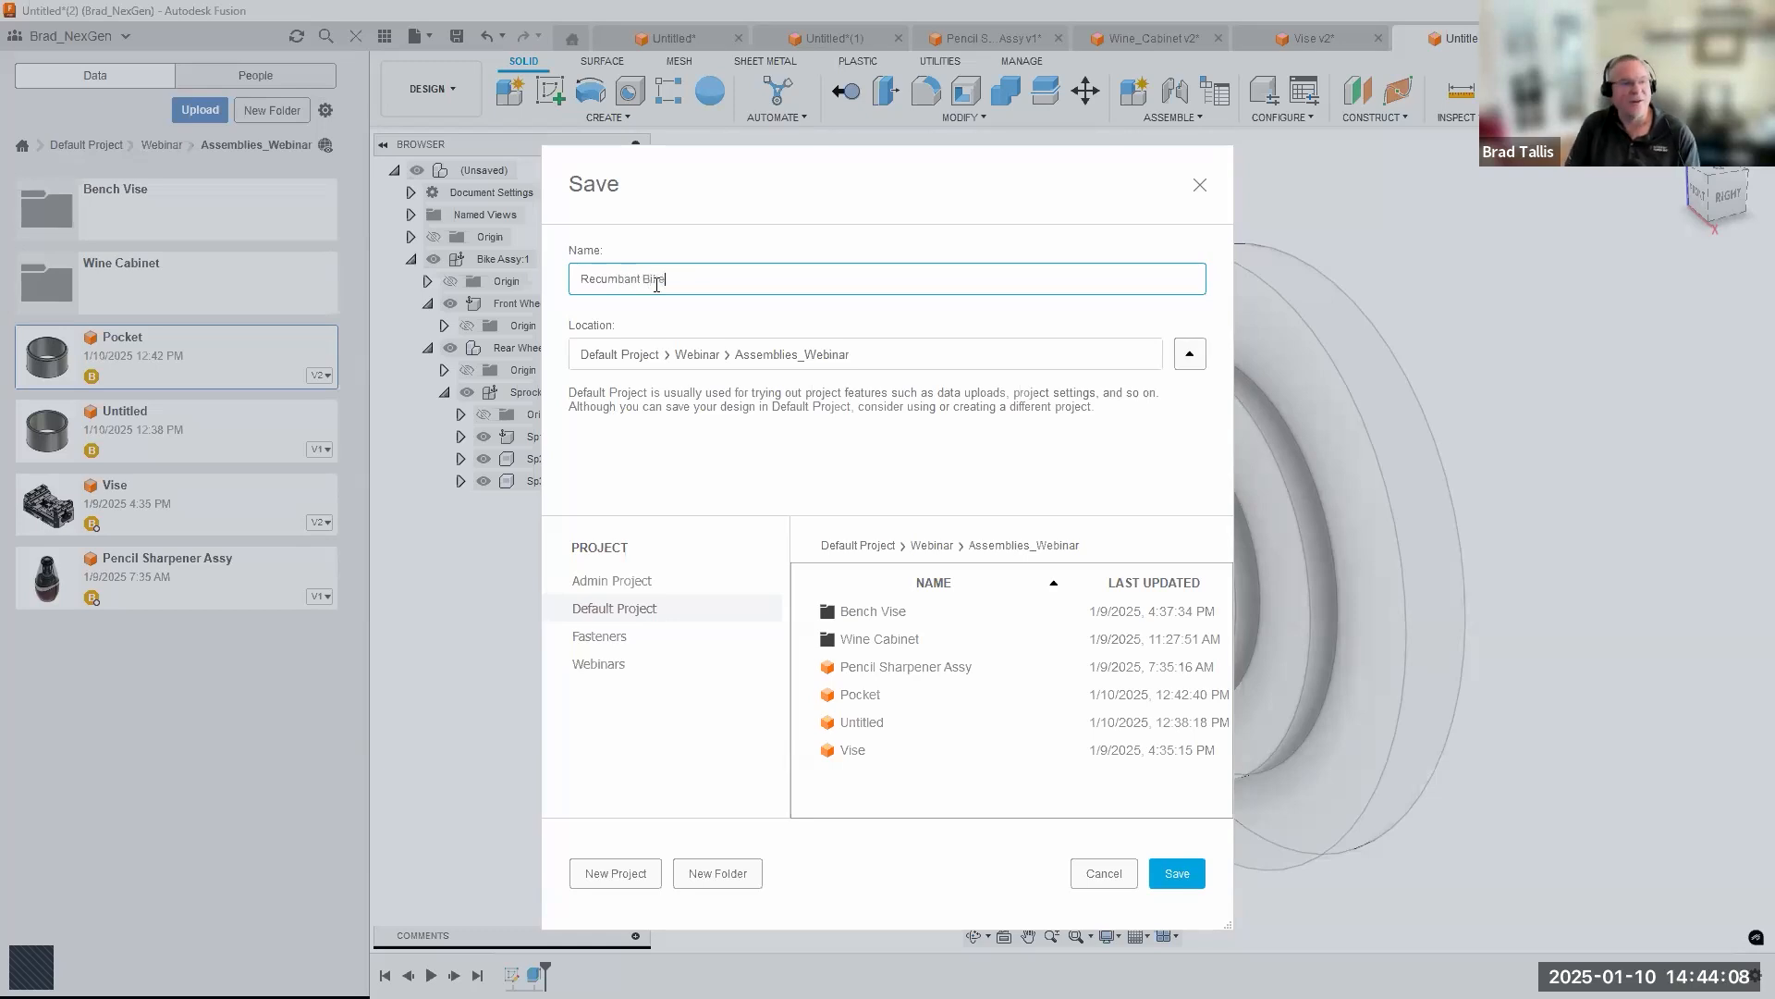
pyautogui.press('Return')
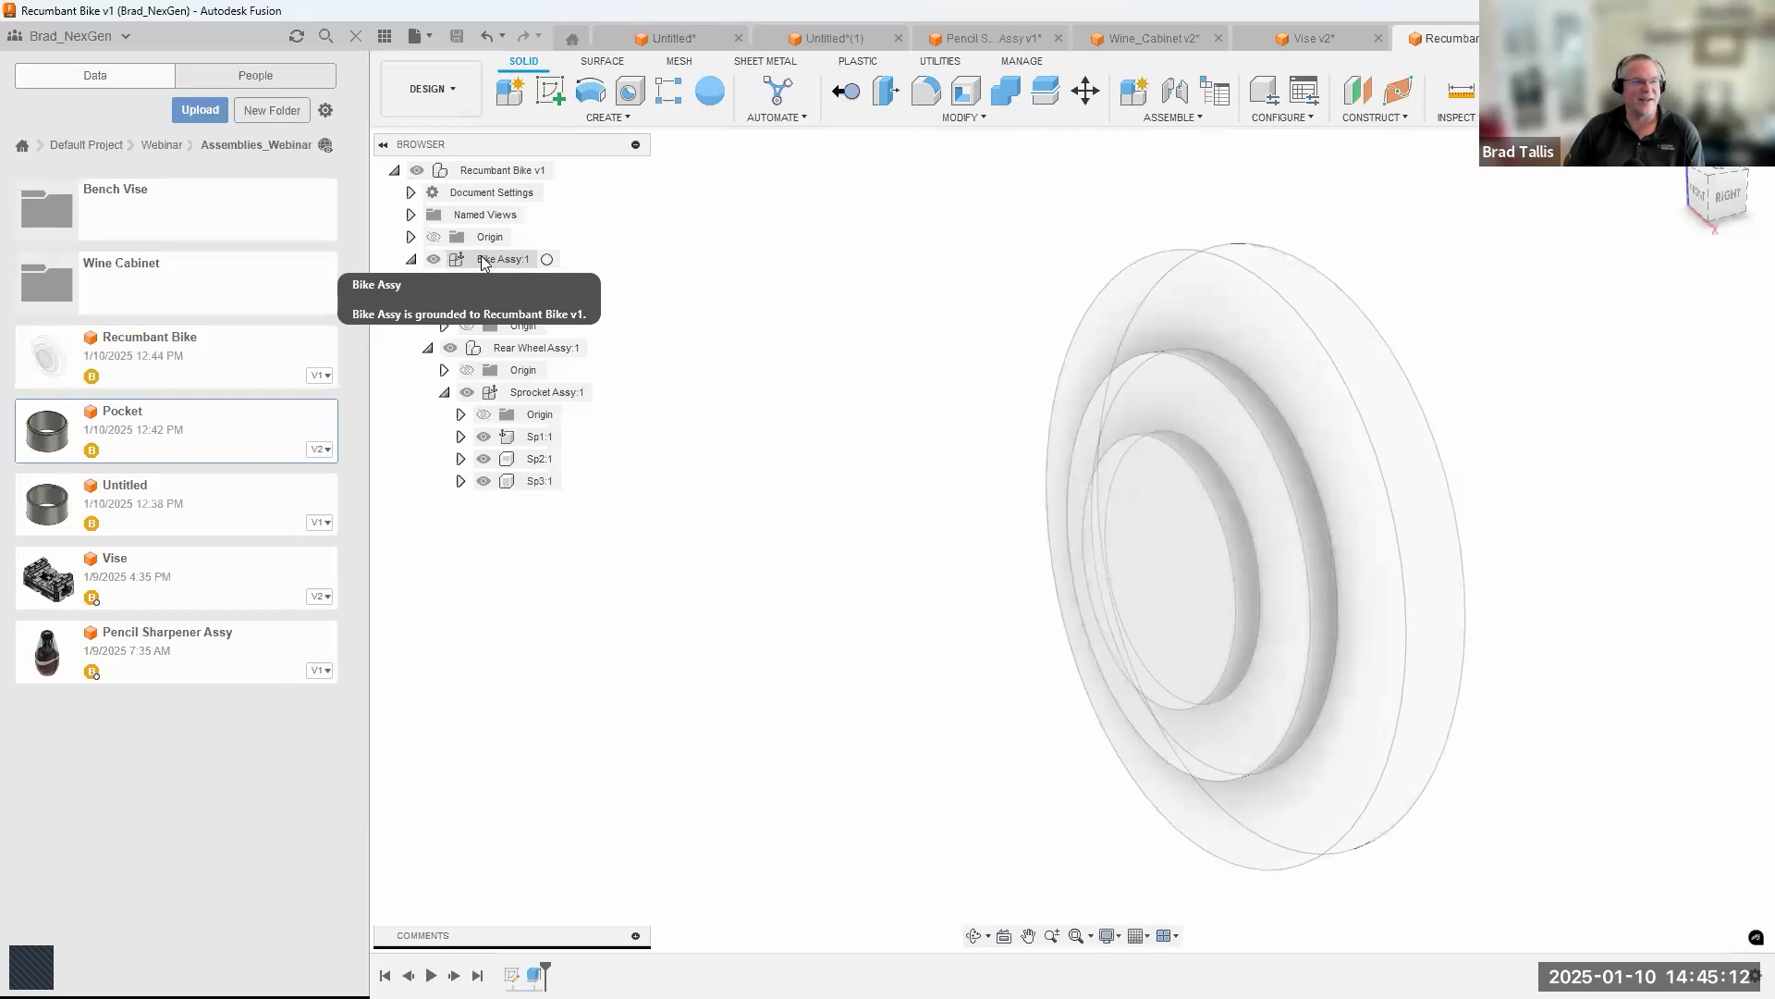
# Move Front Wheel Assy and Rear Wheel Assy out to the top level of the design and remove the emptied Bike Assy.
pyautogui.moveTo(532, 303); pyautogui.dragTo(502, 174)
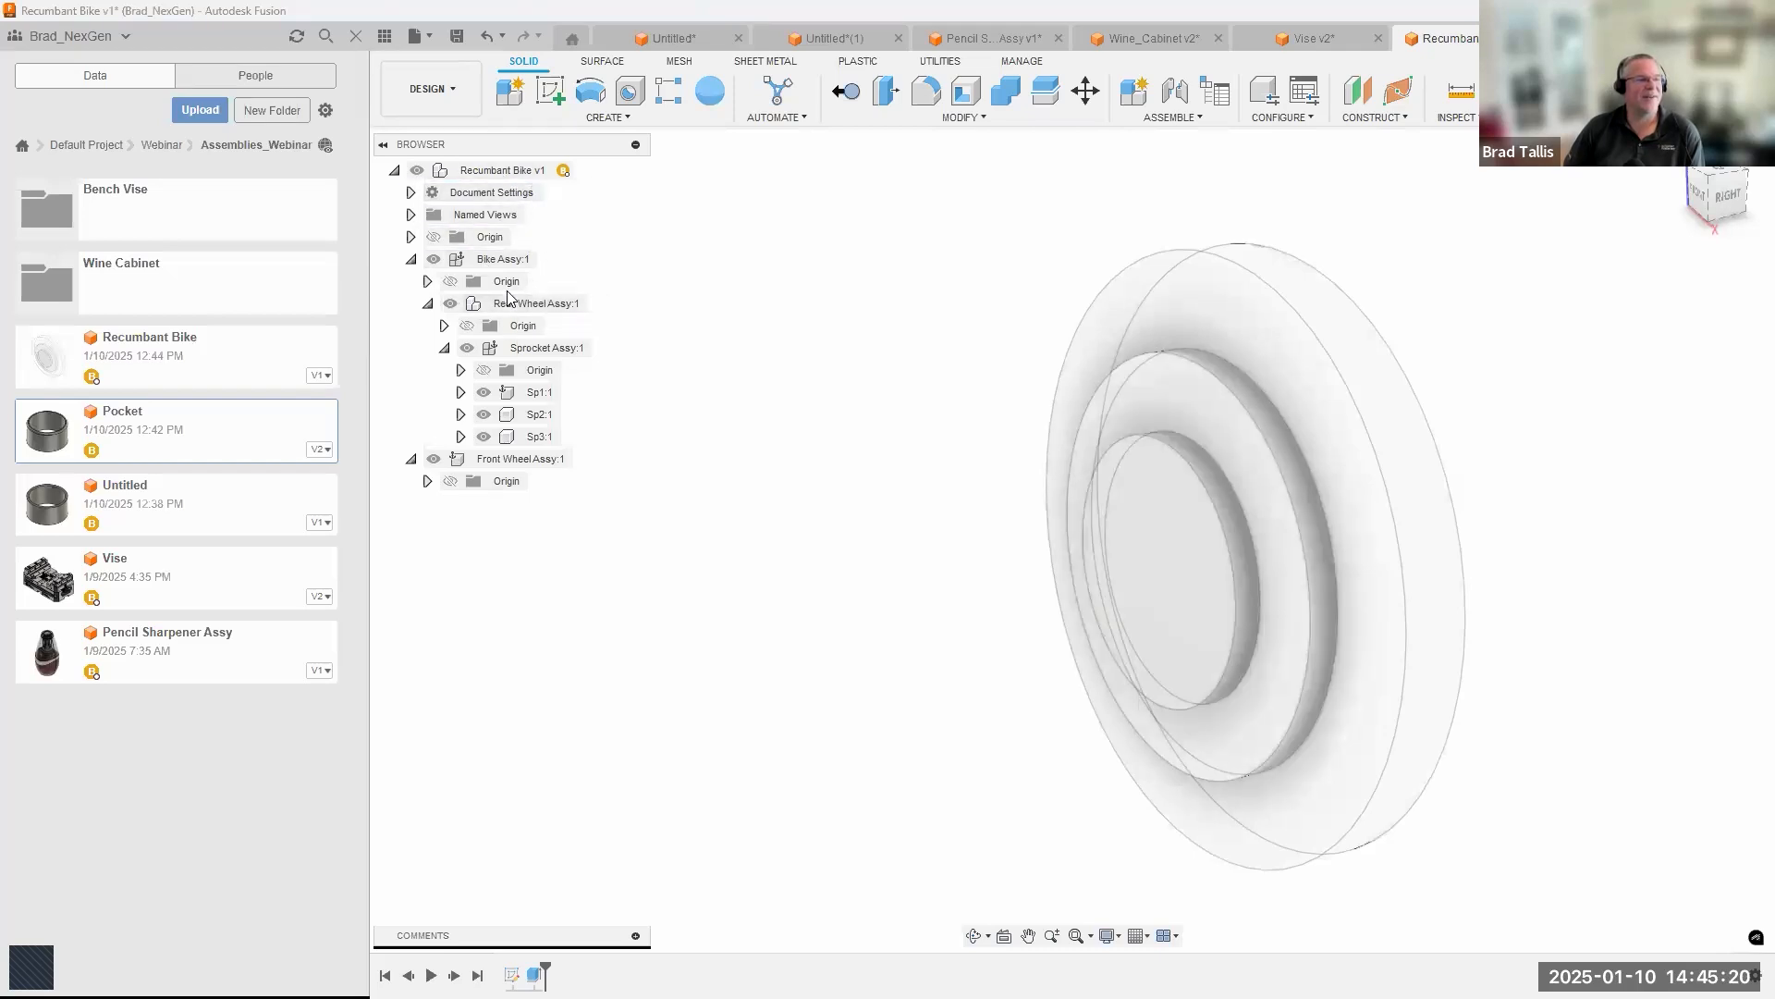
pyautogui.moveTo(532, 305); pyautogui.dragTo(515, 176)
pyautogui.rightClick(504, 258)
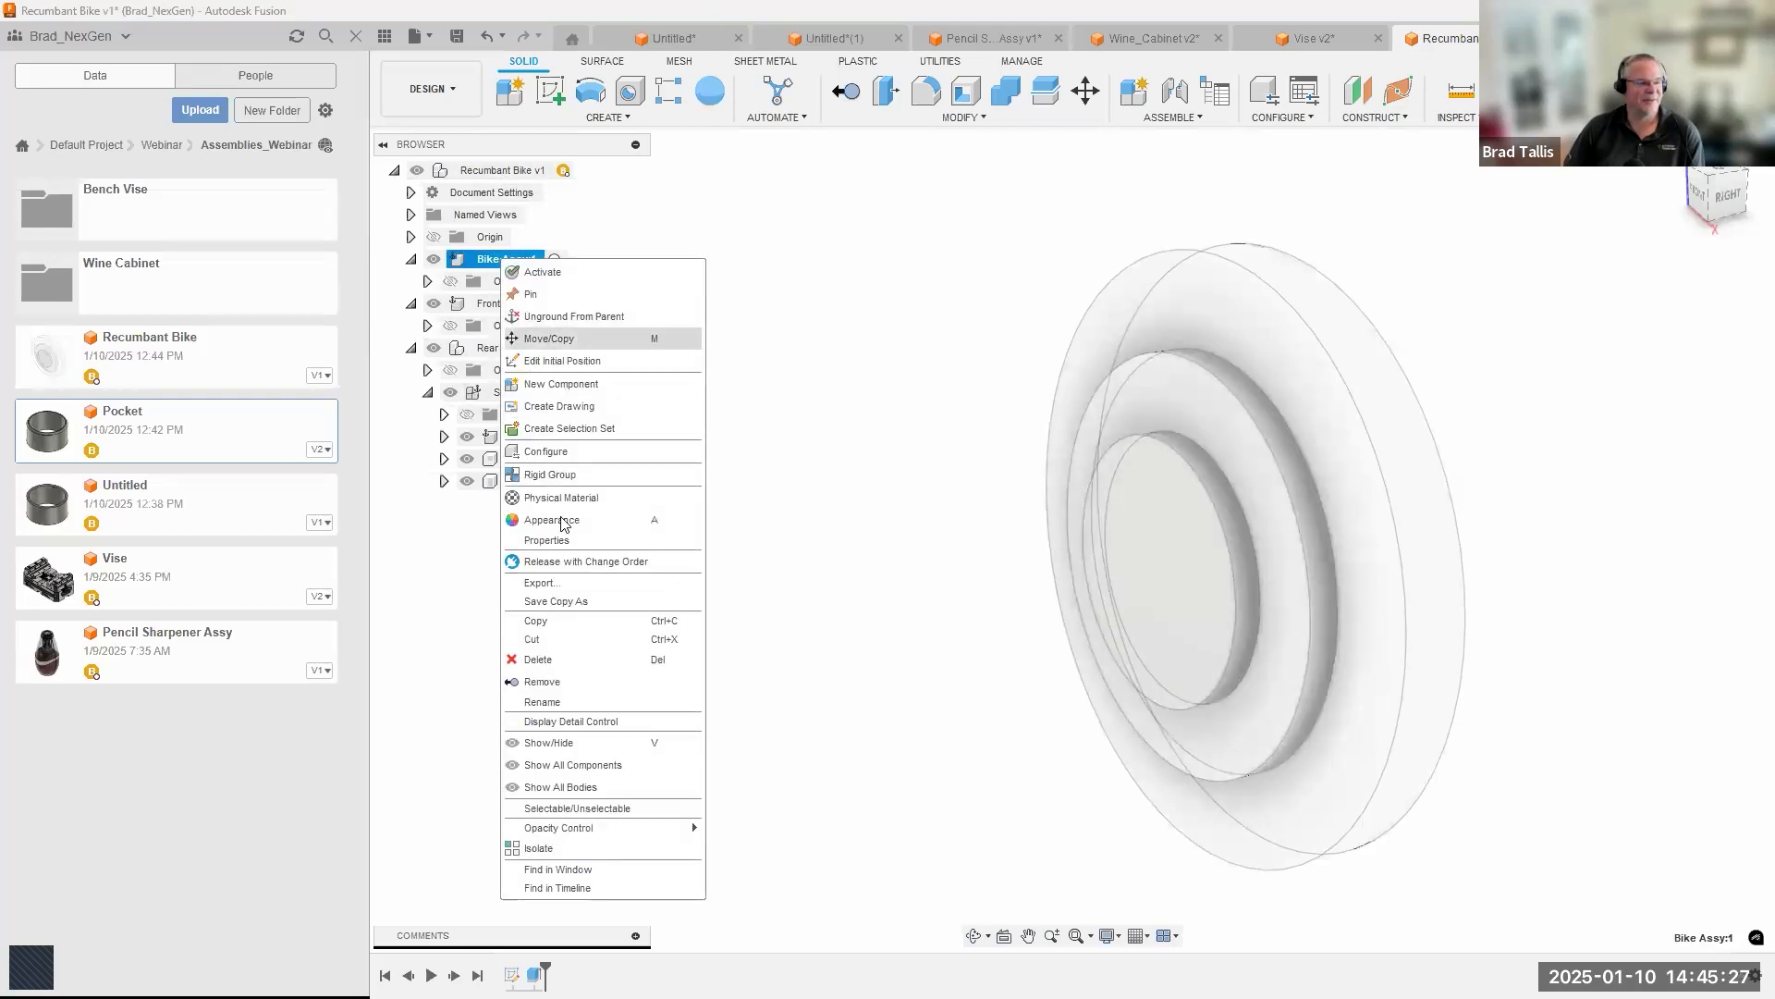
pyautogui.click(544, 682)
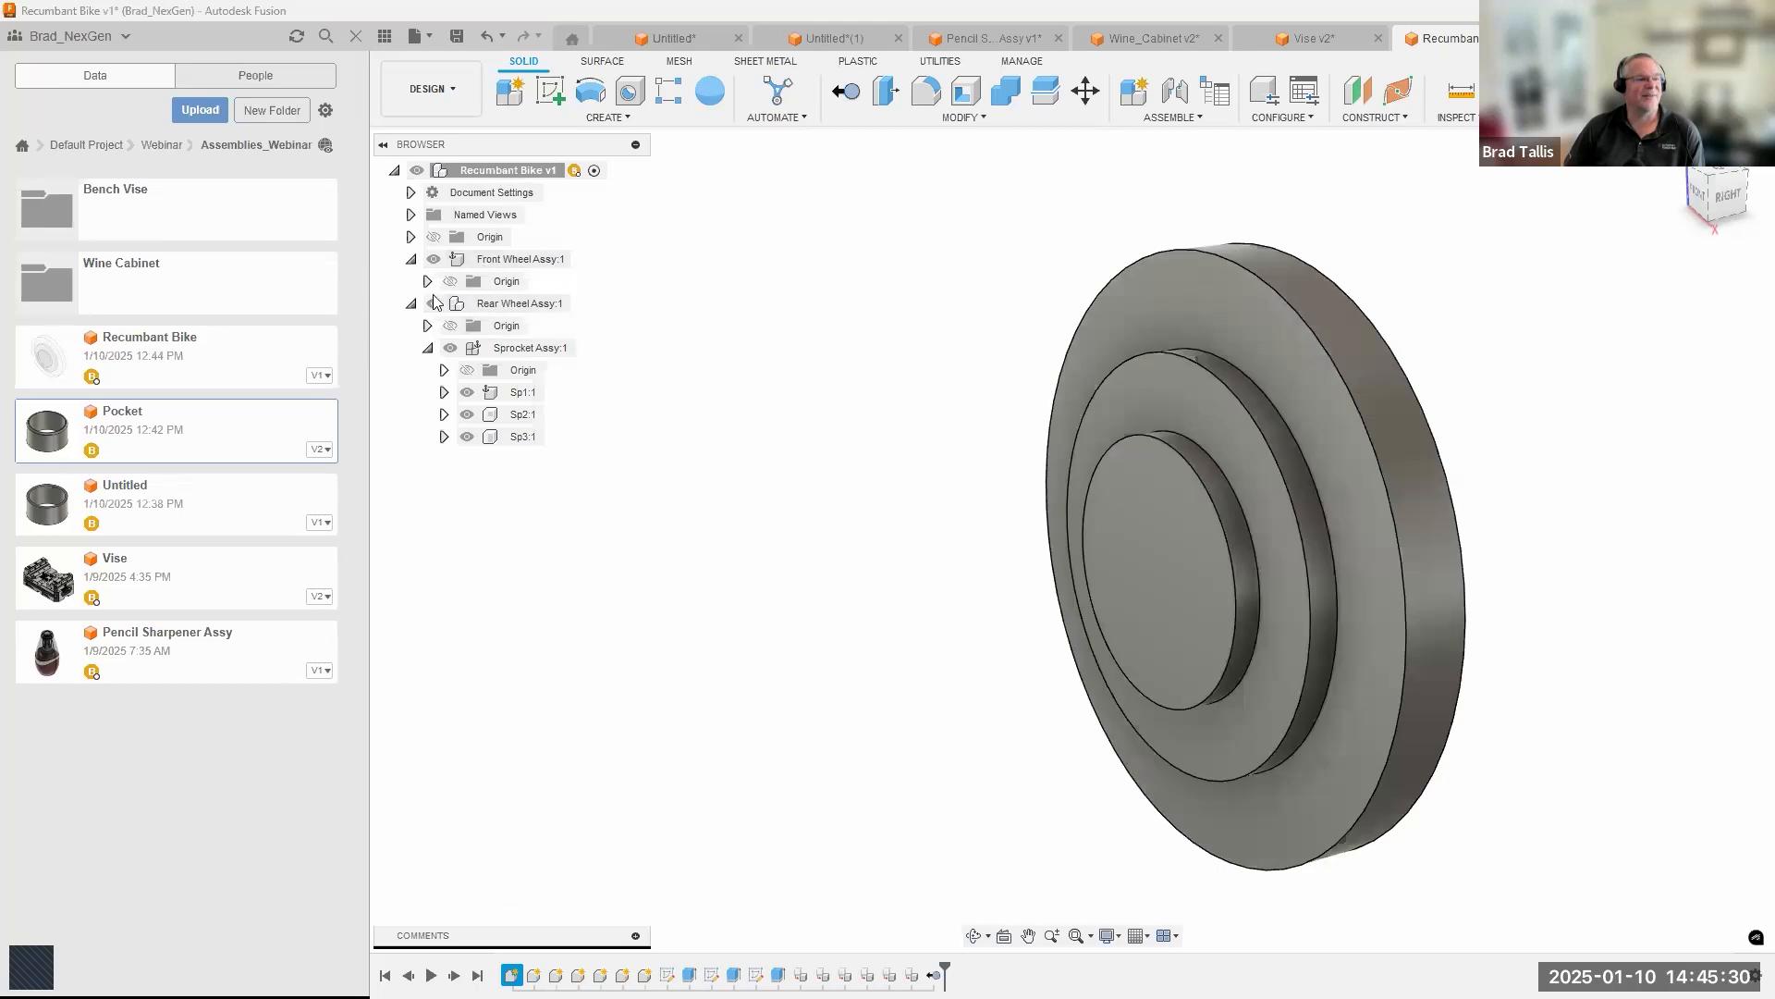
# Examine the component structure of the front and rear wheel assemblies and the available assembly commands.
pyautogui.click(412, 303)
pyautogui.click(410, 259)
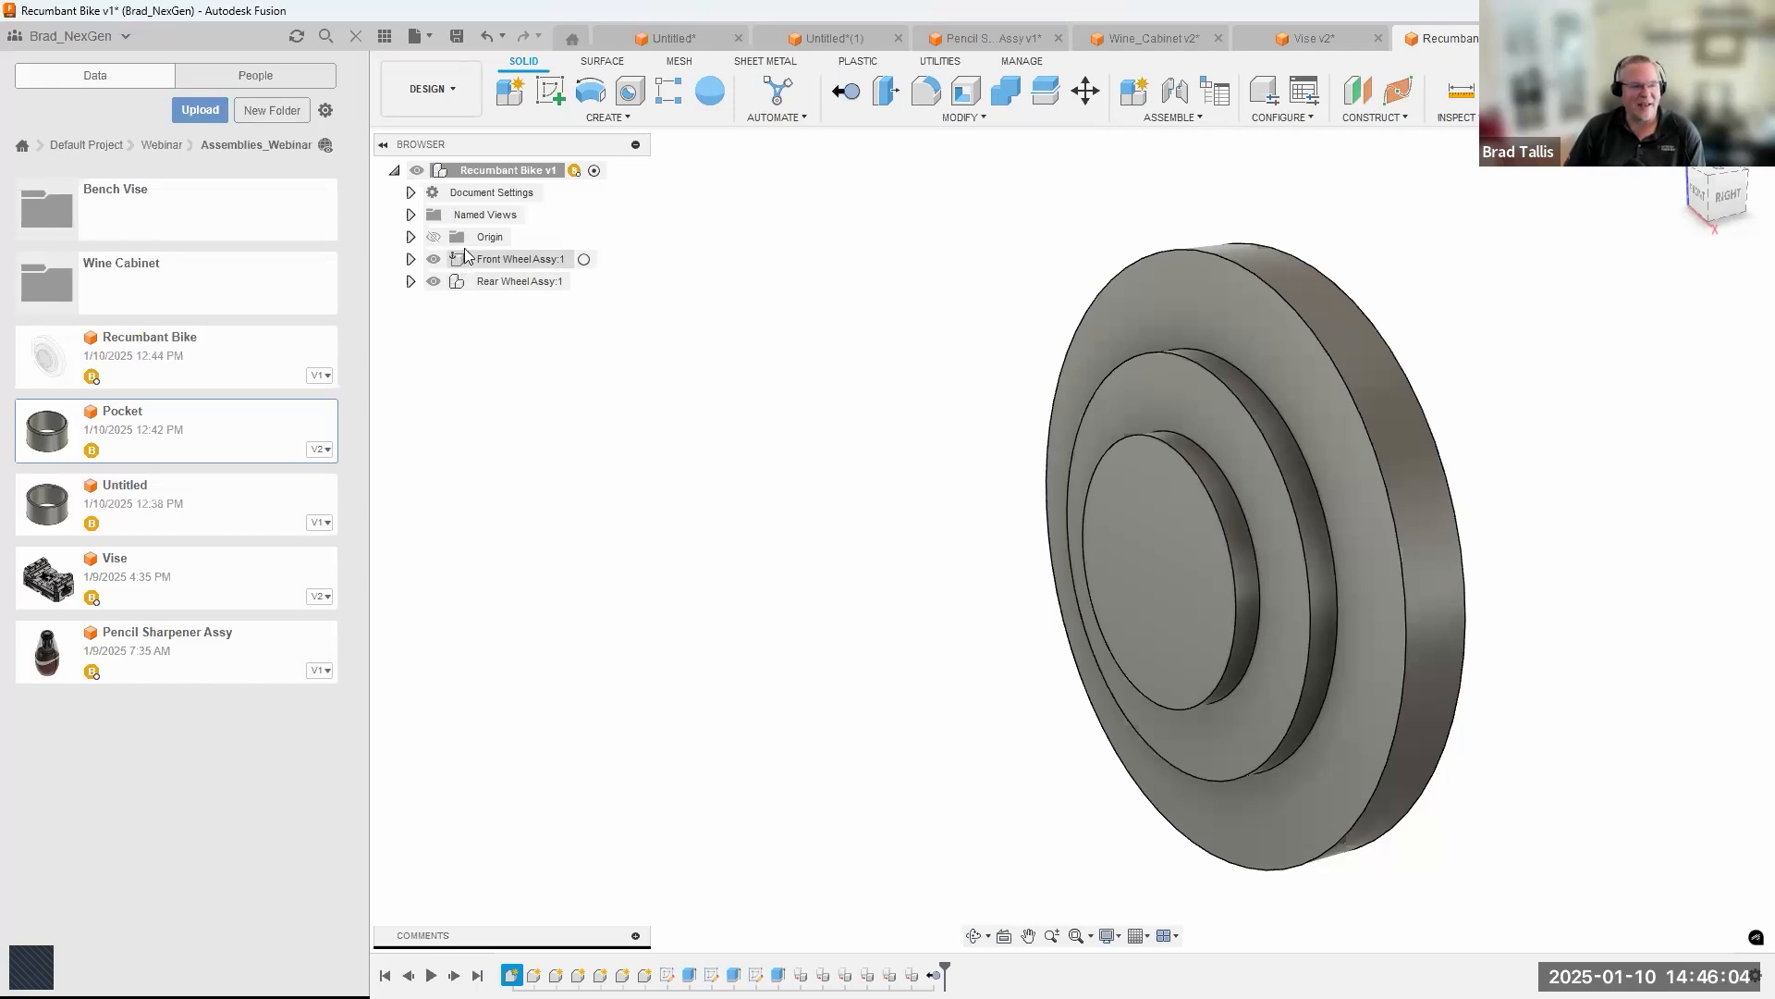
pyautogui.click(411, 258)
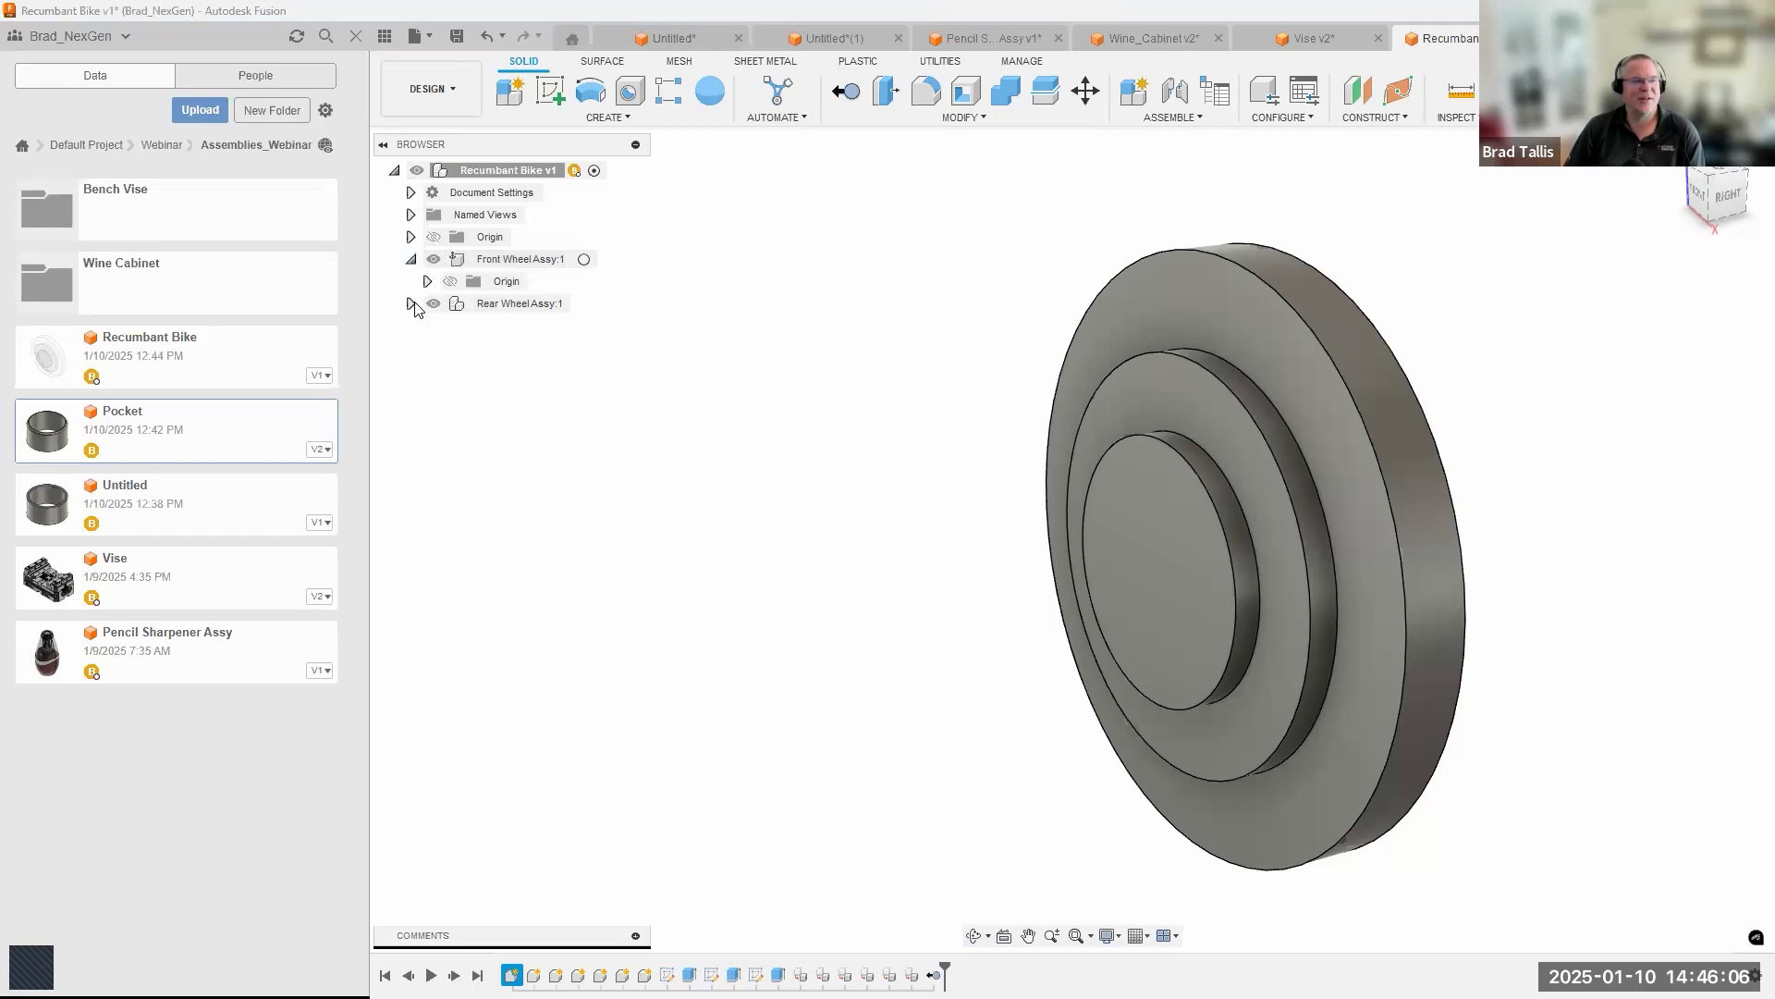
pyautogui.click(412, 304)
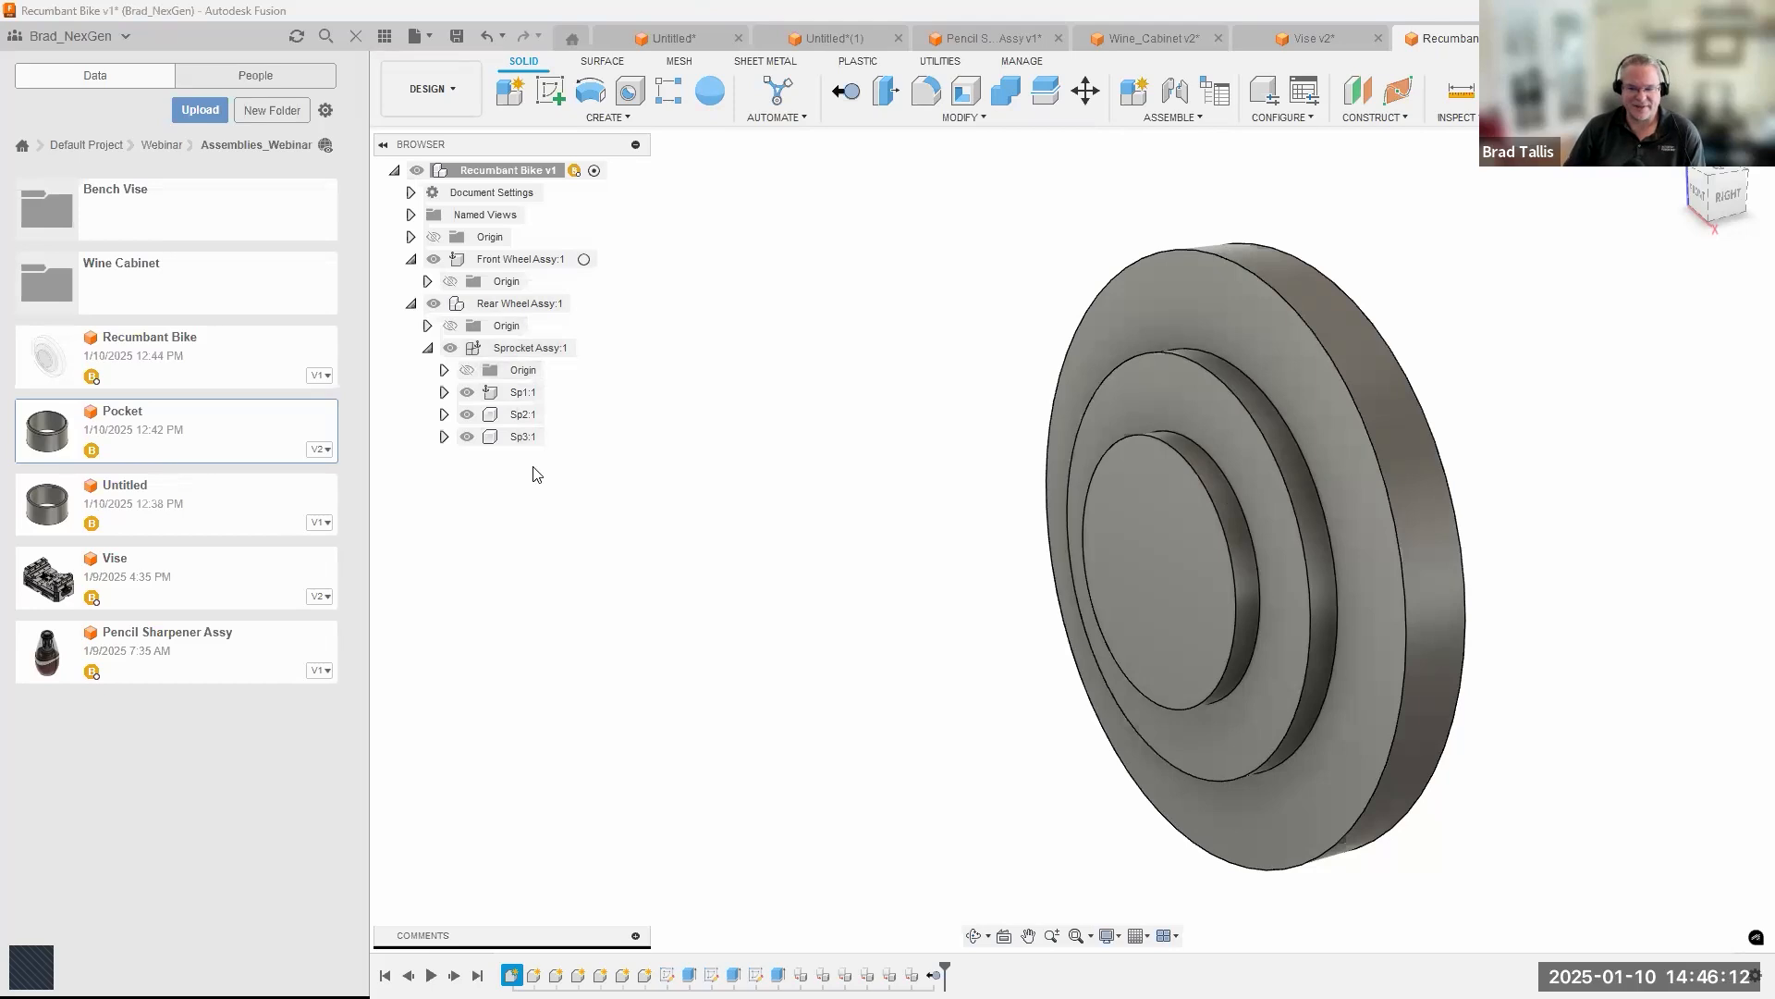
pyautogui.moveTo(524, 395)
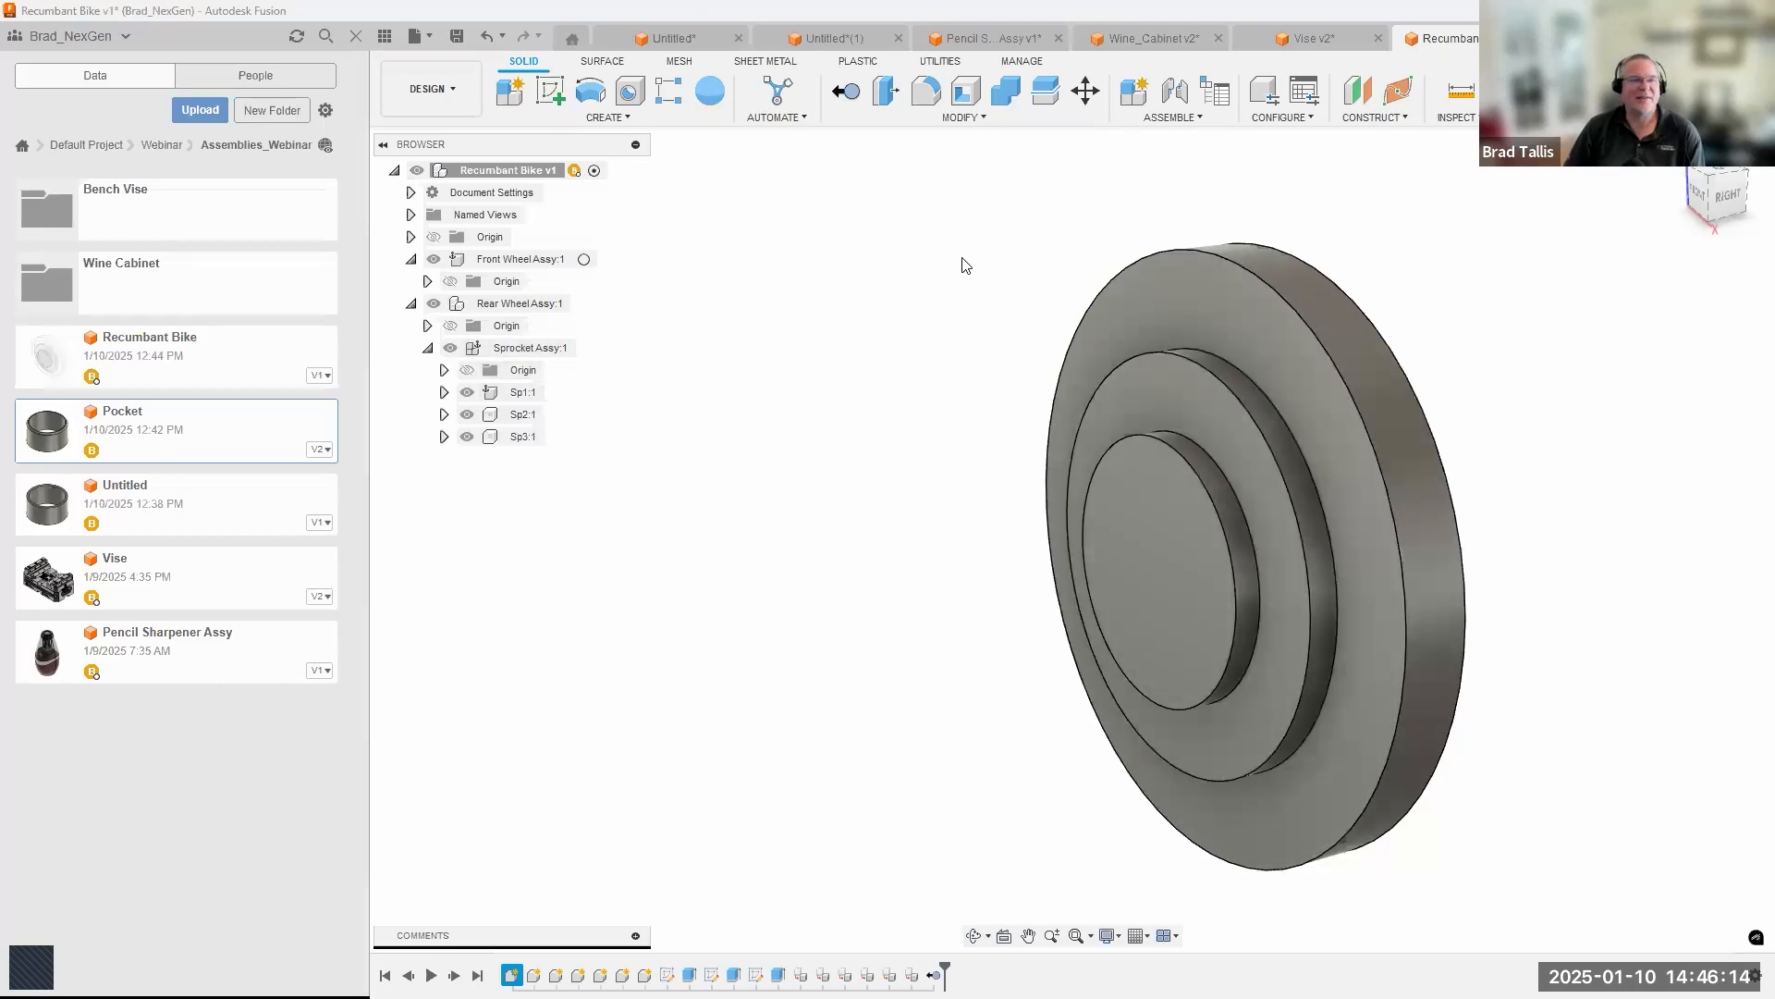
pyautogui.click(1169, 118)
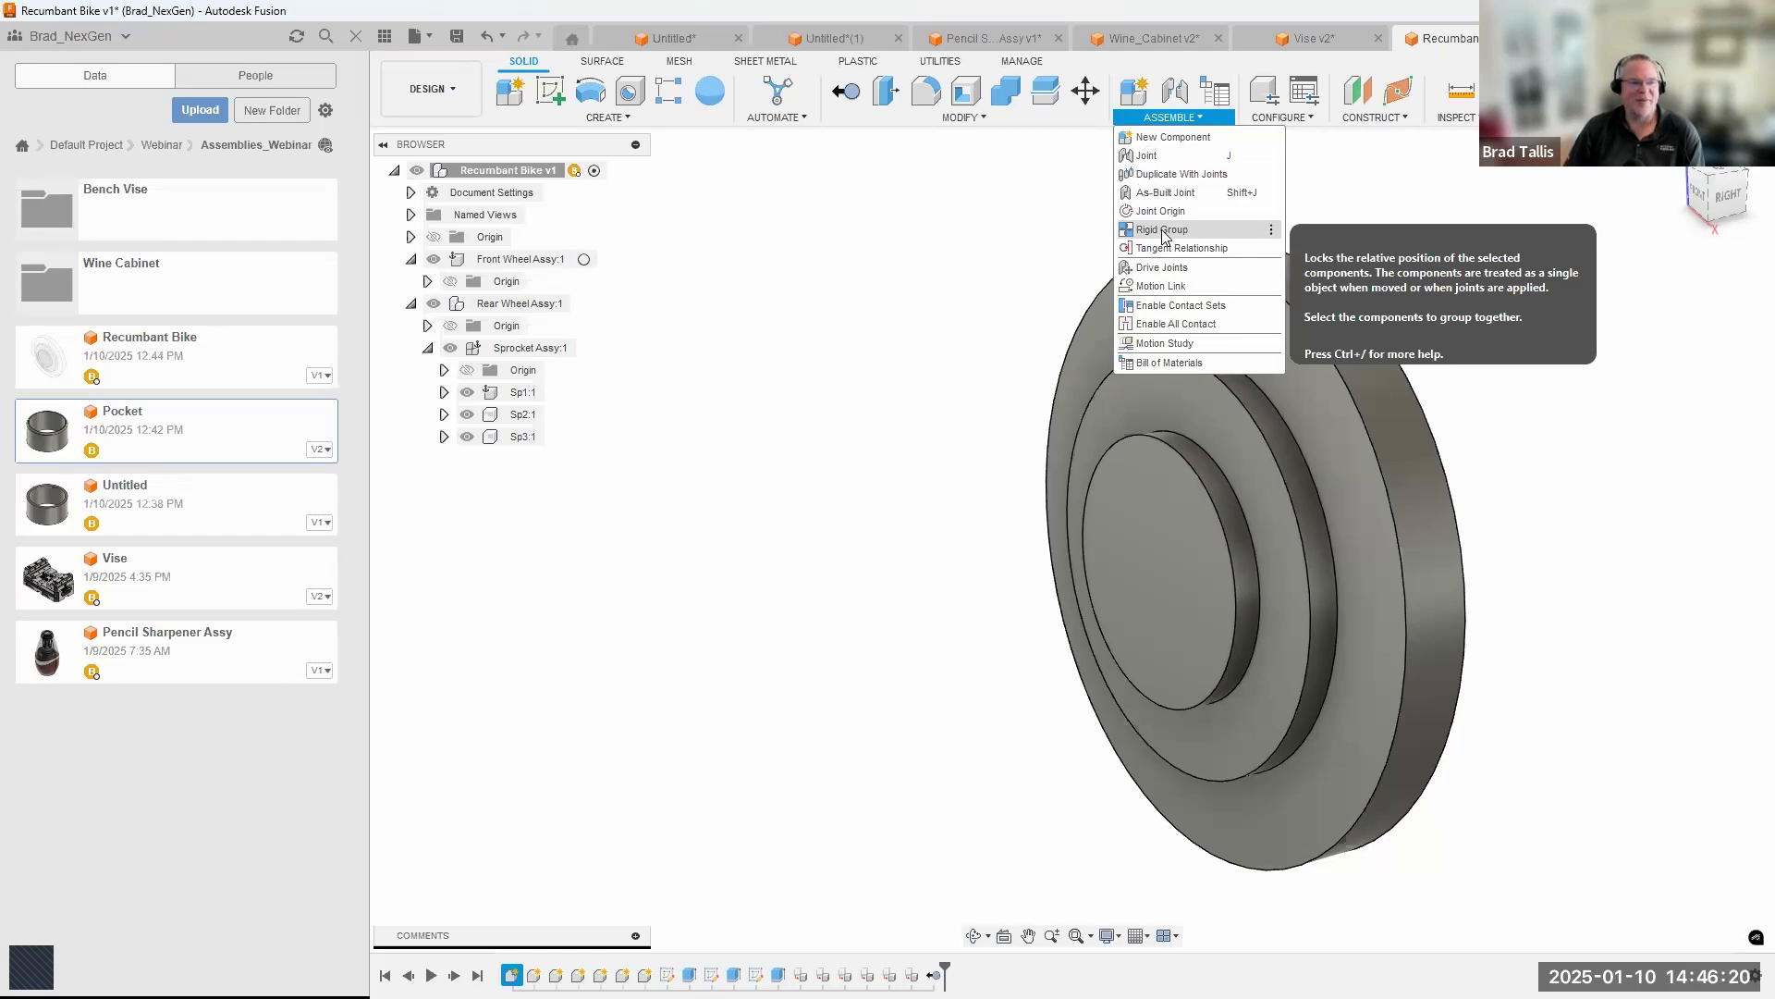
pyautogui.click(880, 288)
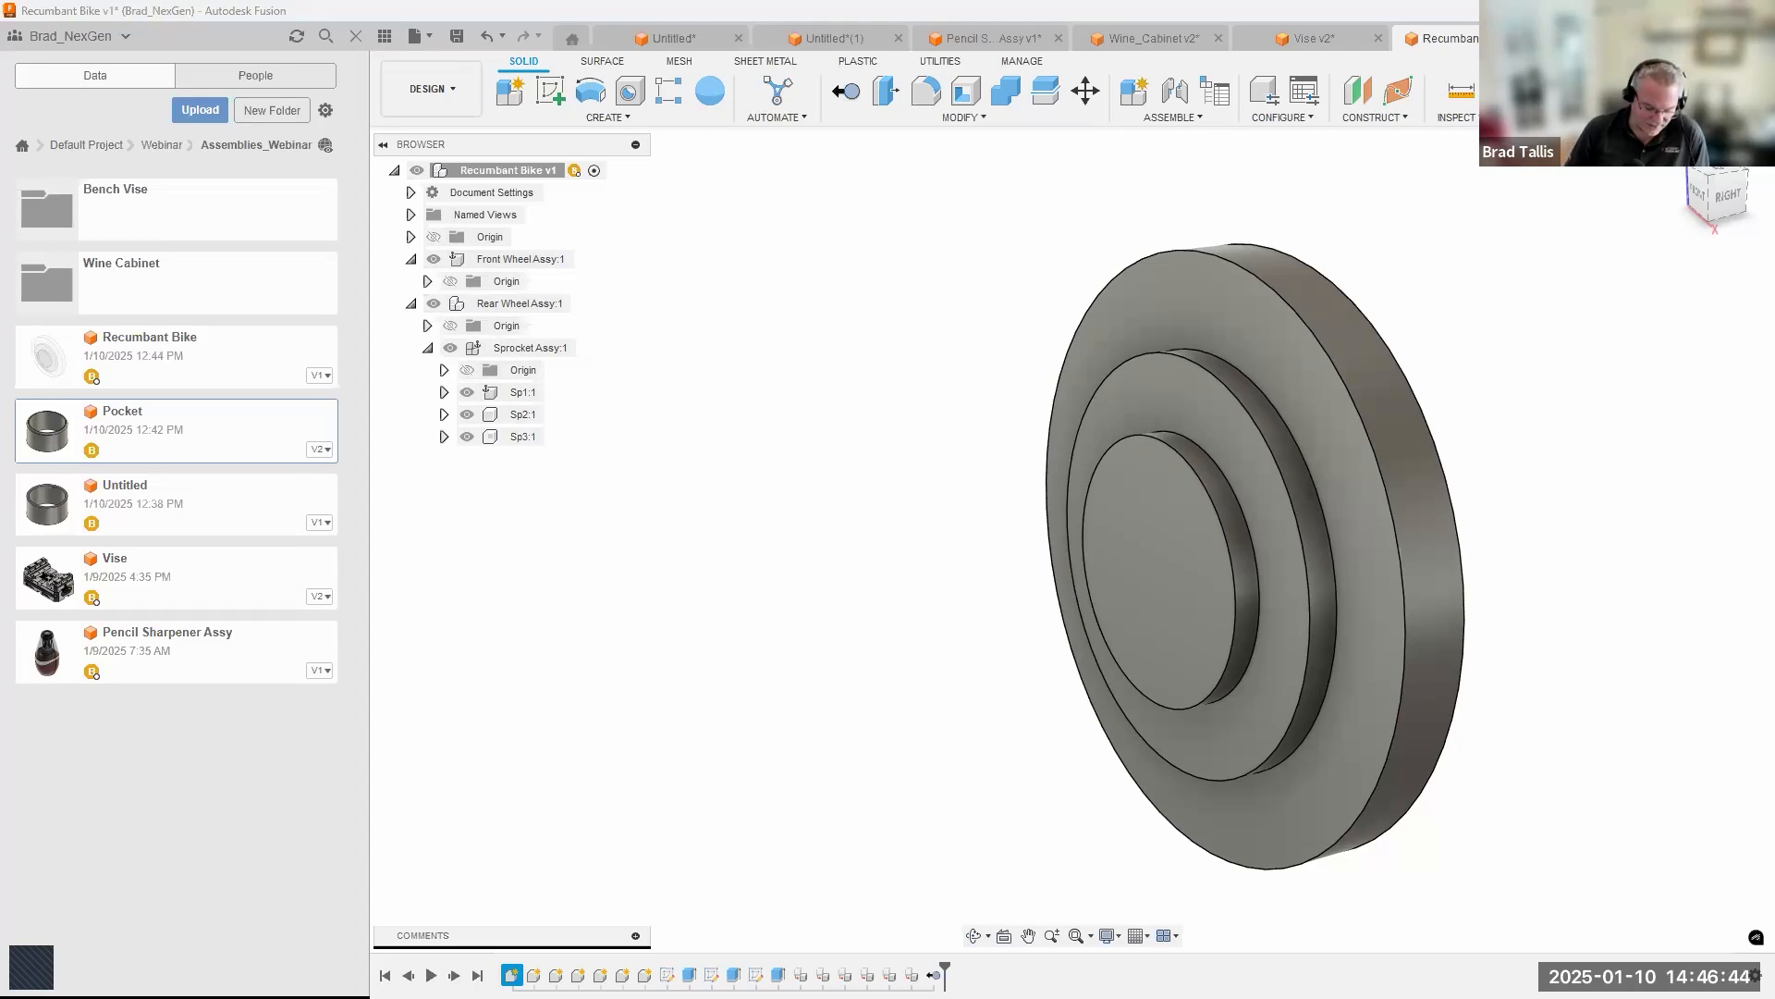
# Switch to the full-screen presentation slide comparing bottom-up and top-down assembly.
pyautogui.press('super+Tab')
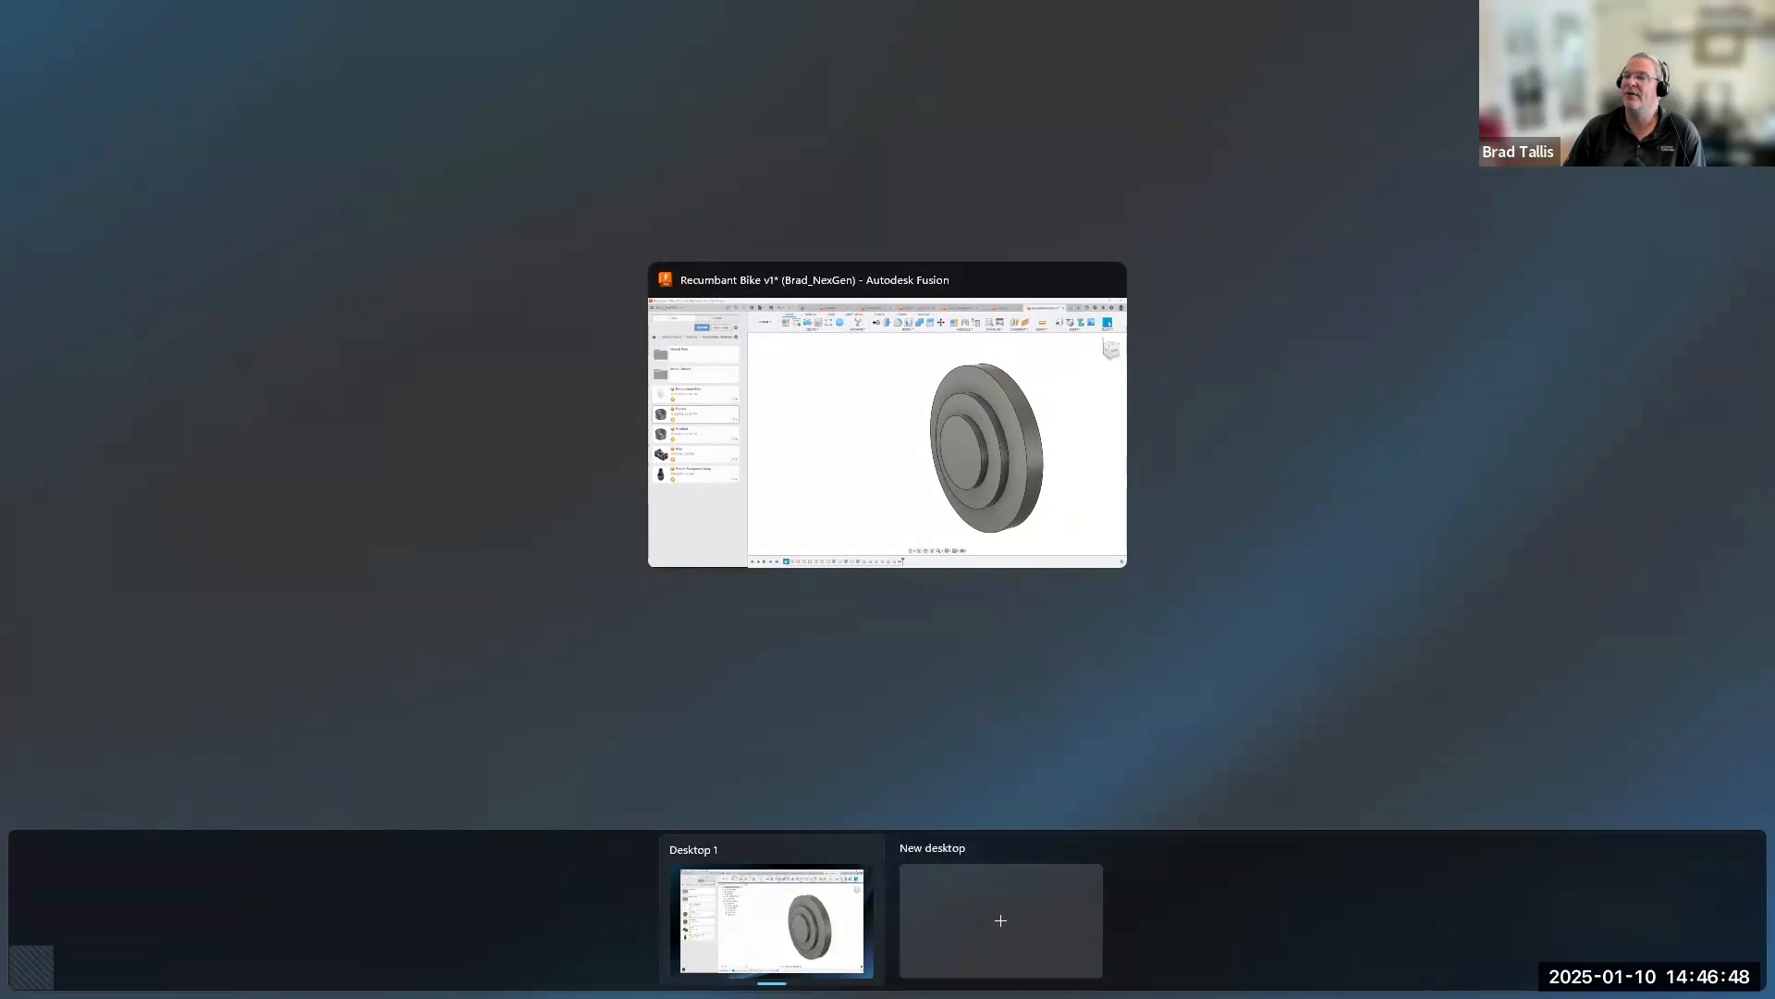
pyautogui.click(1261, 487)
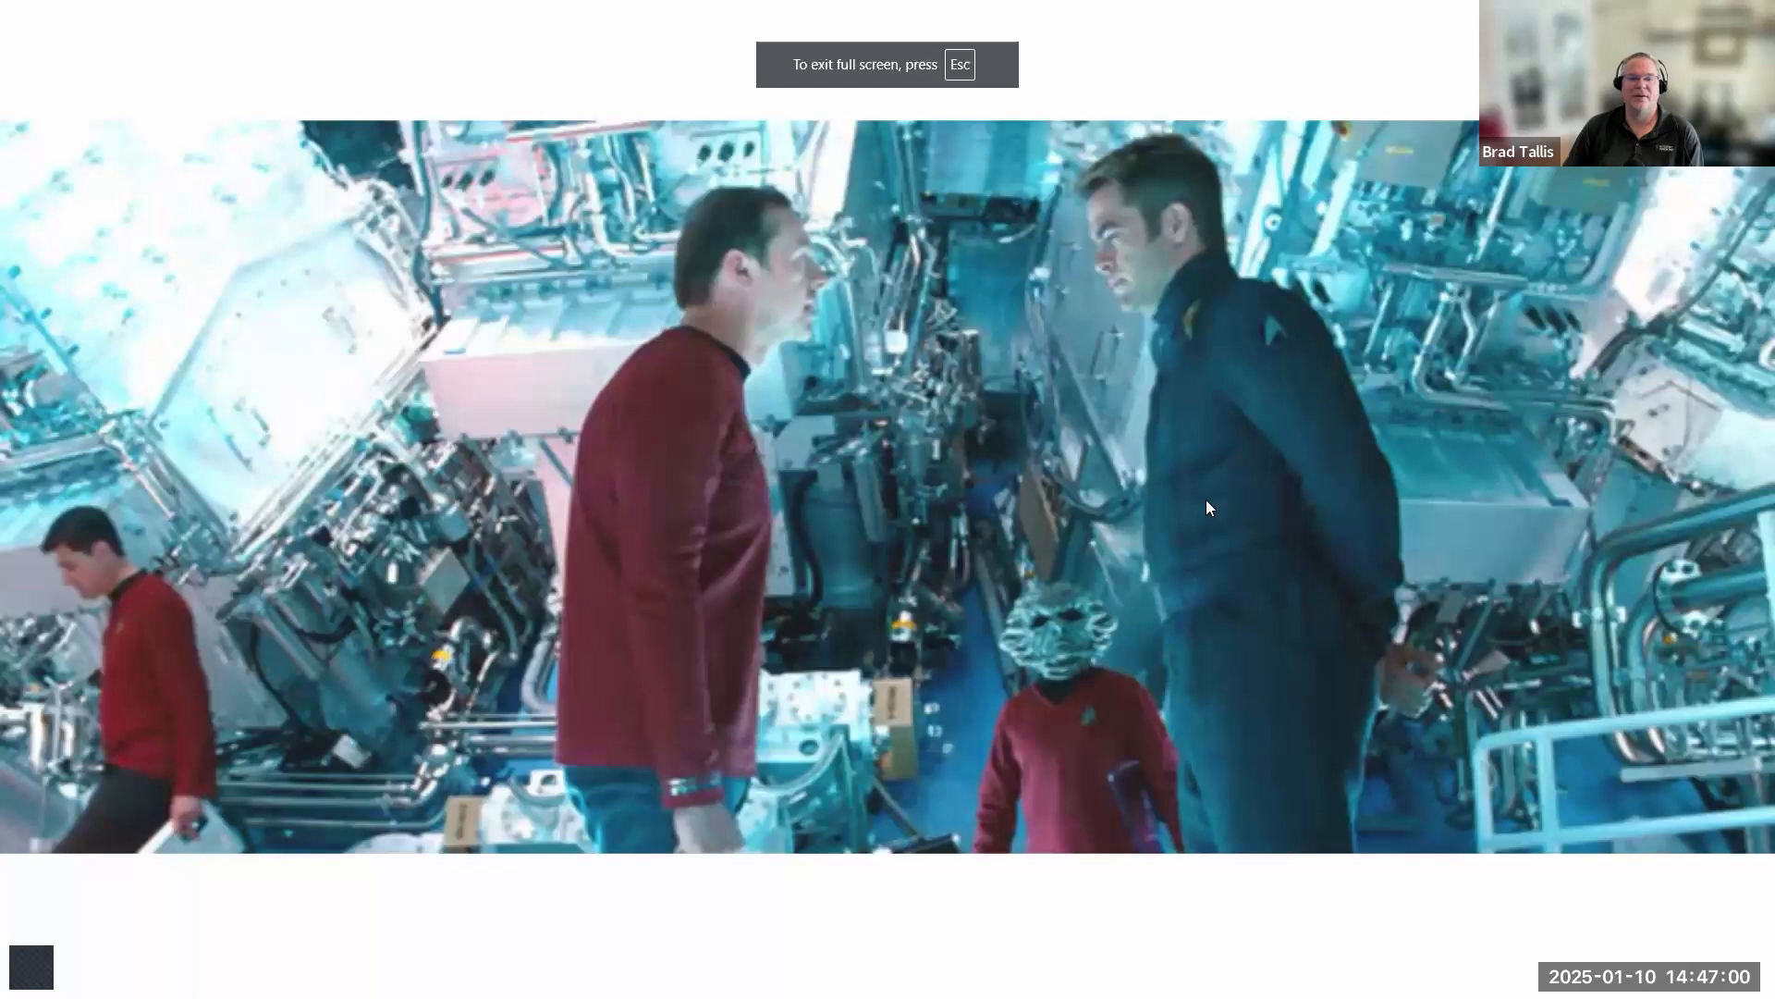
pyautogui.click(1206, 500)
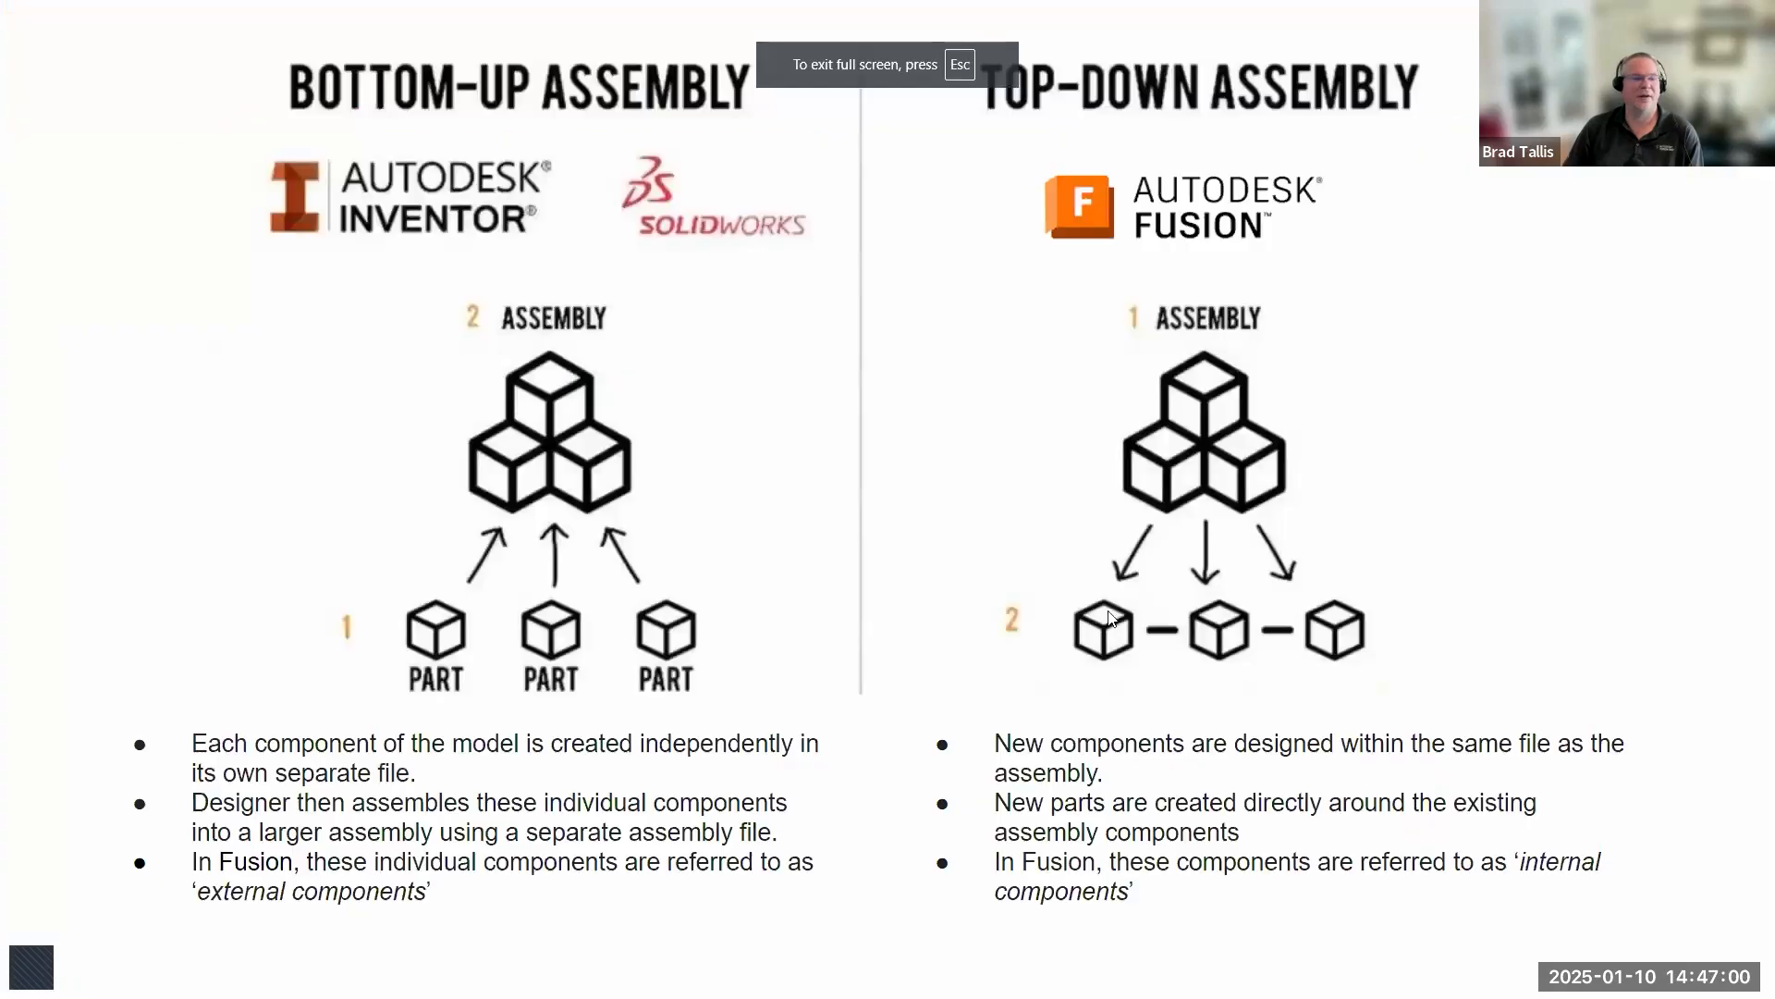
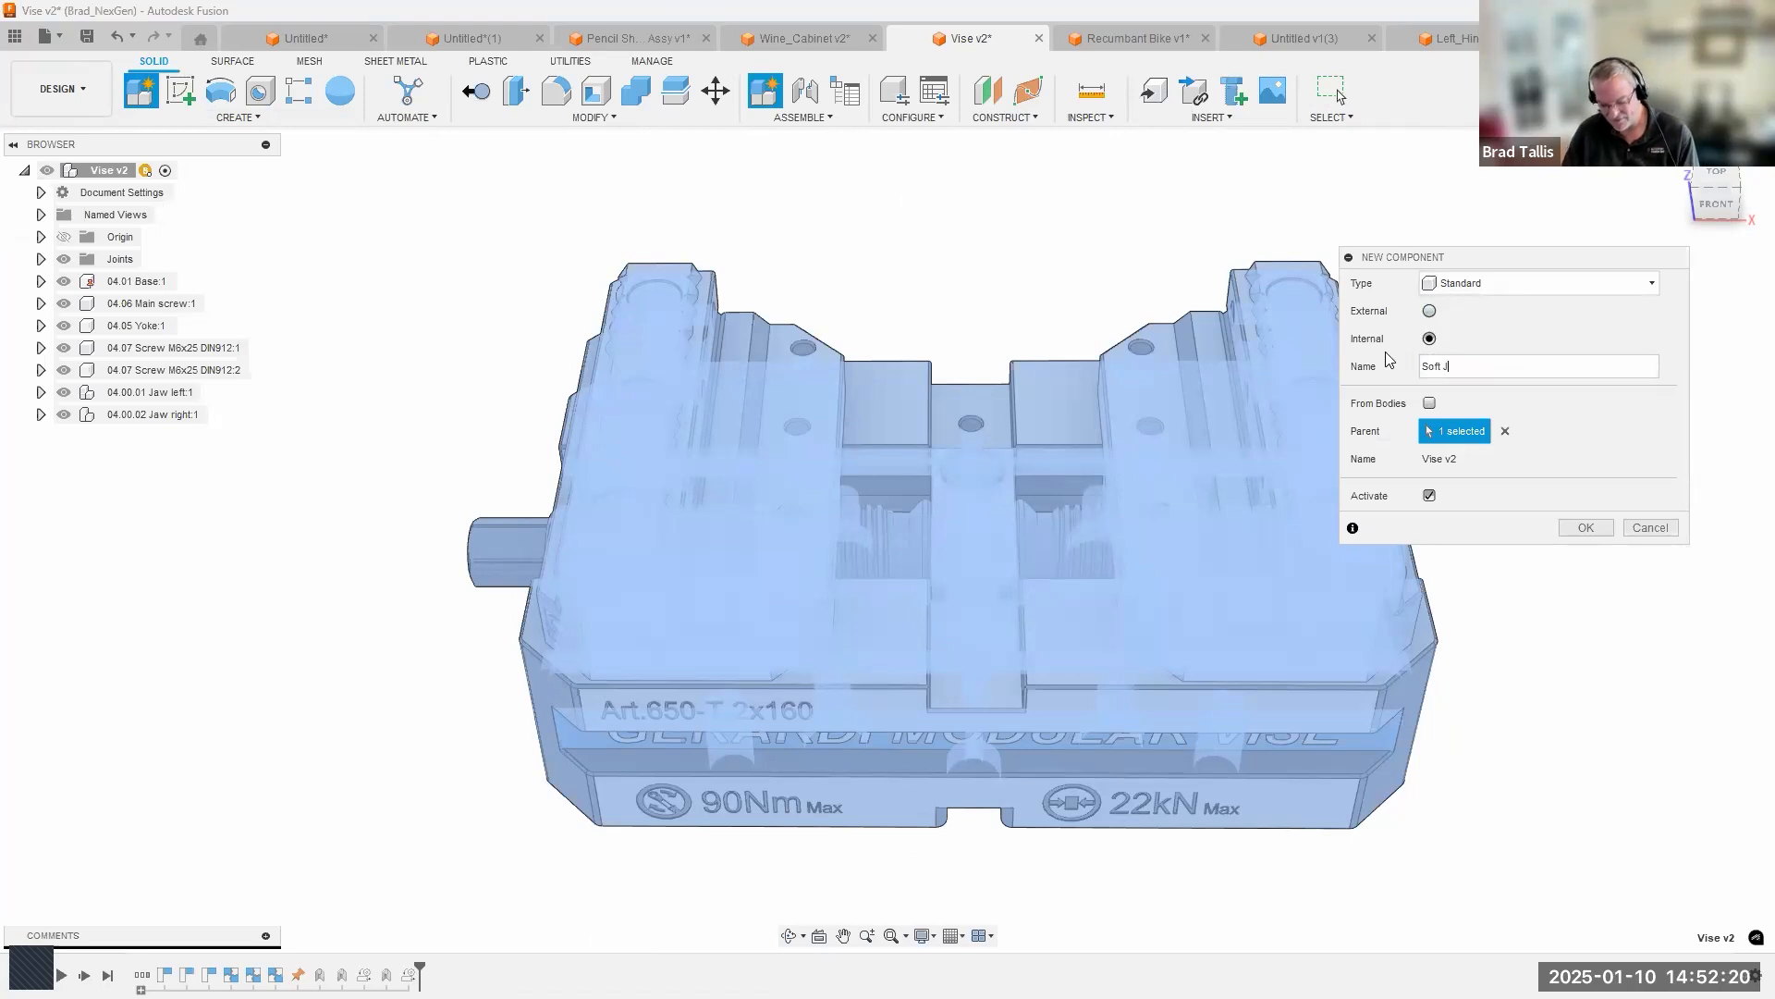
# Create the active internal component Soft Jaw in the vise and start a sketch on the left jaw's upper step face.
pyautogui.press('Return')
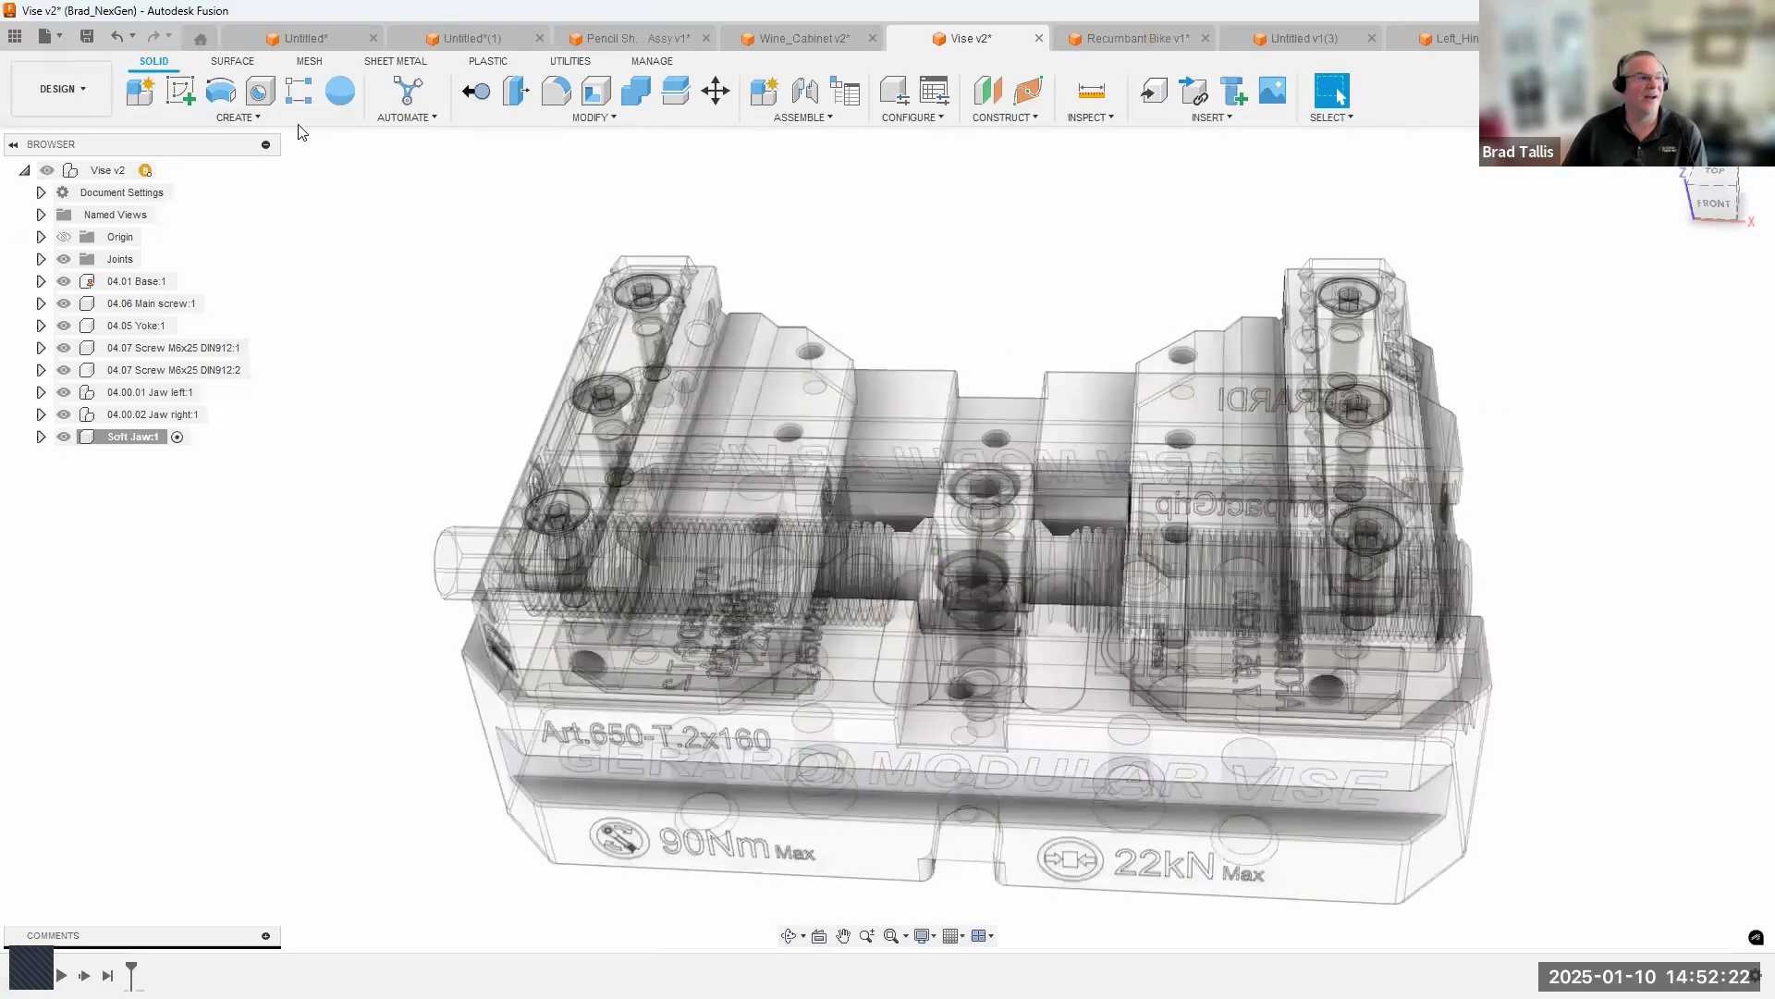
pyautogui.click(188, 94)
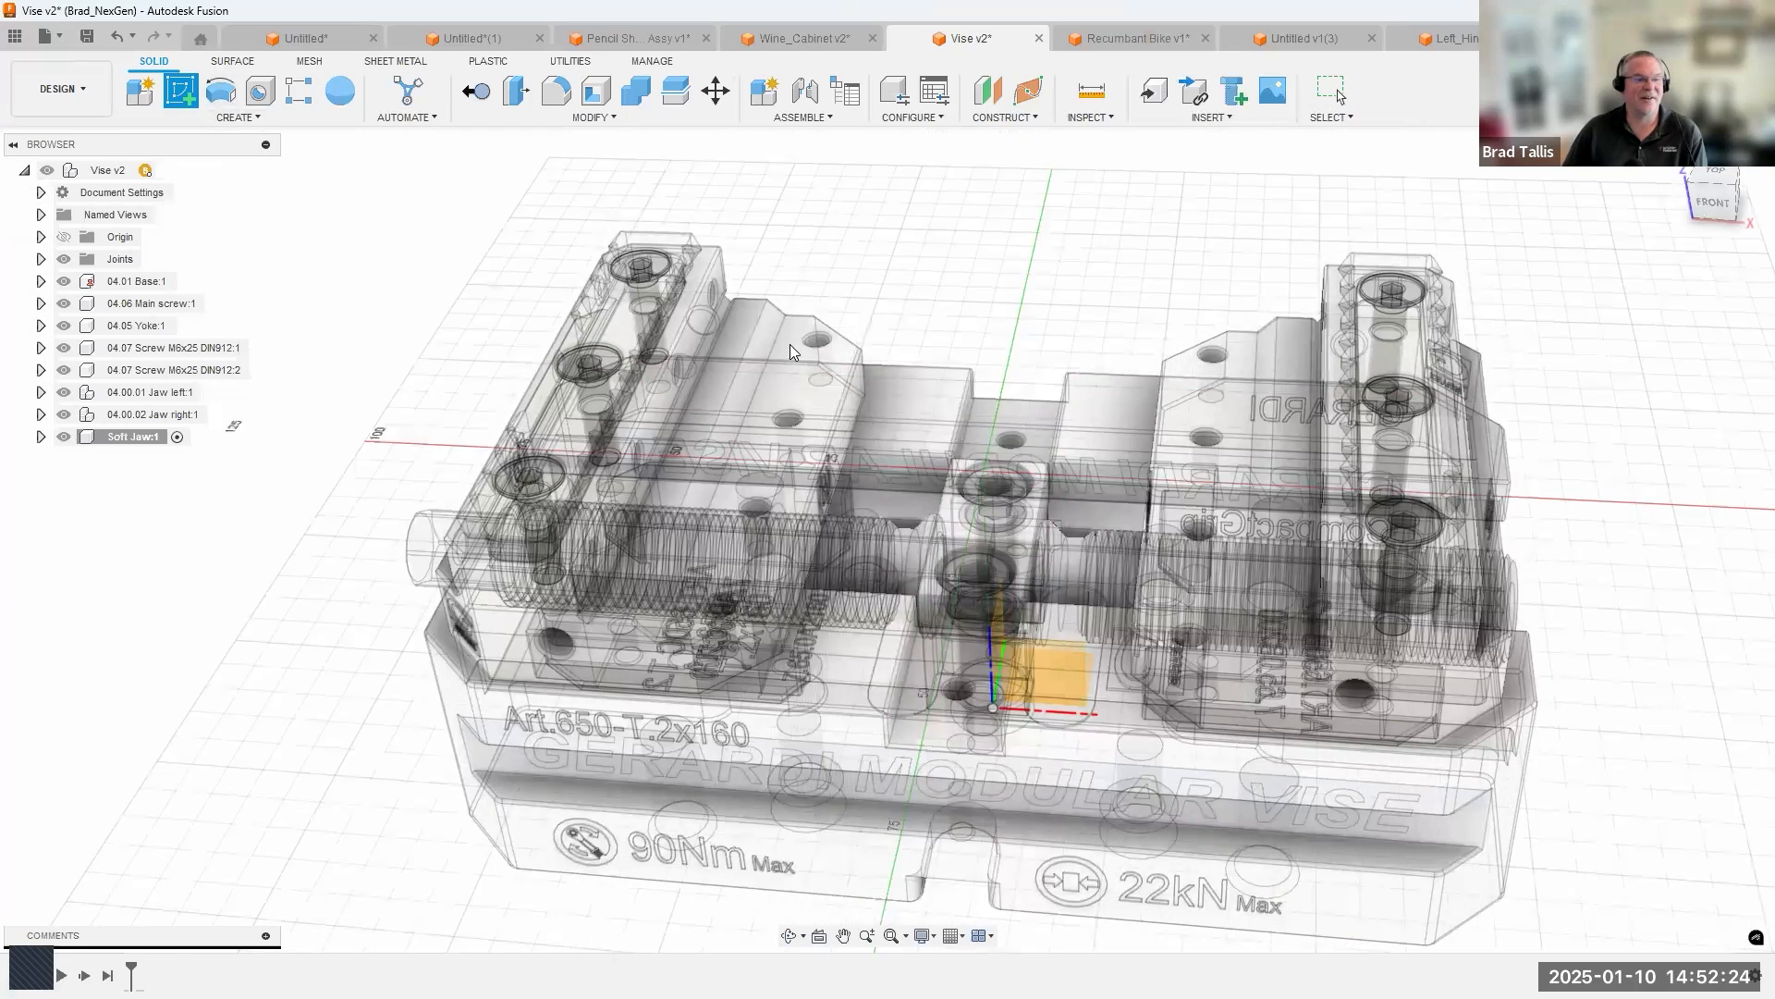
pyautogui.click(794, 346)
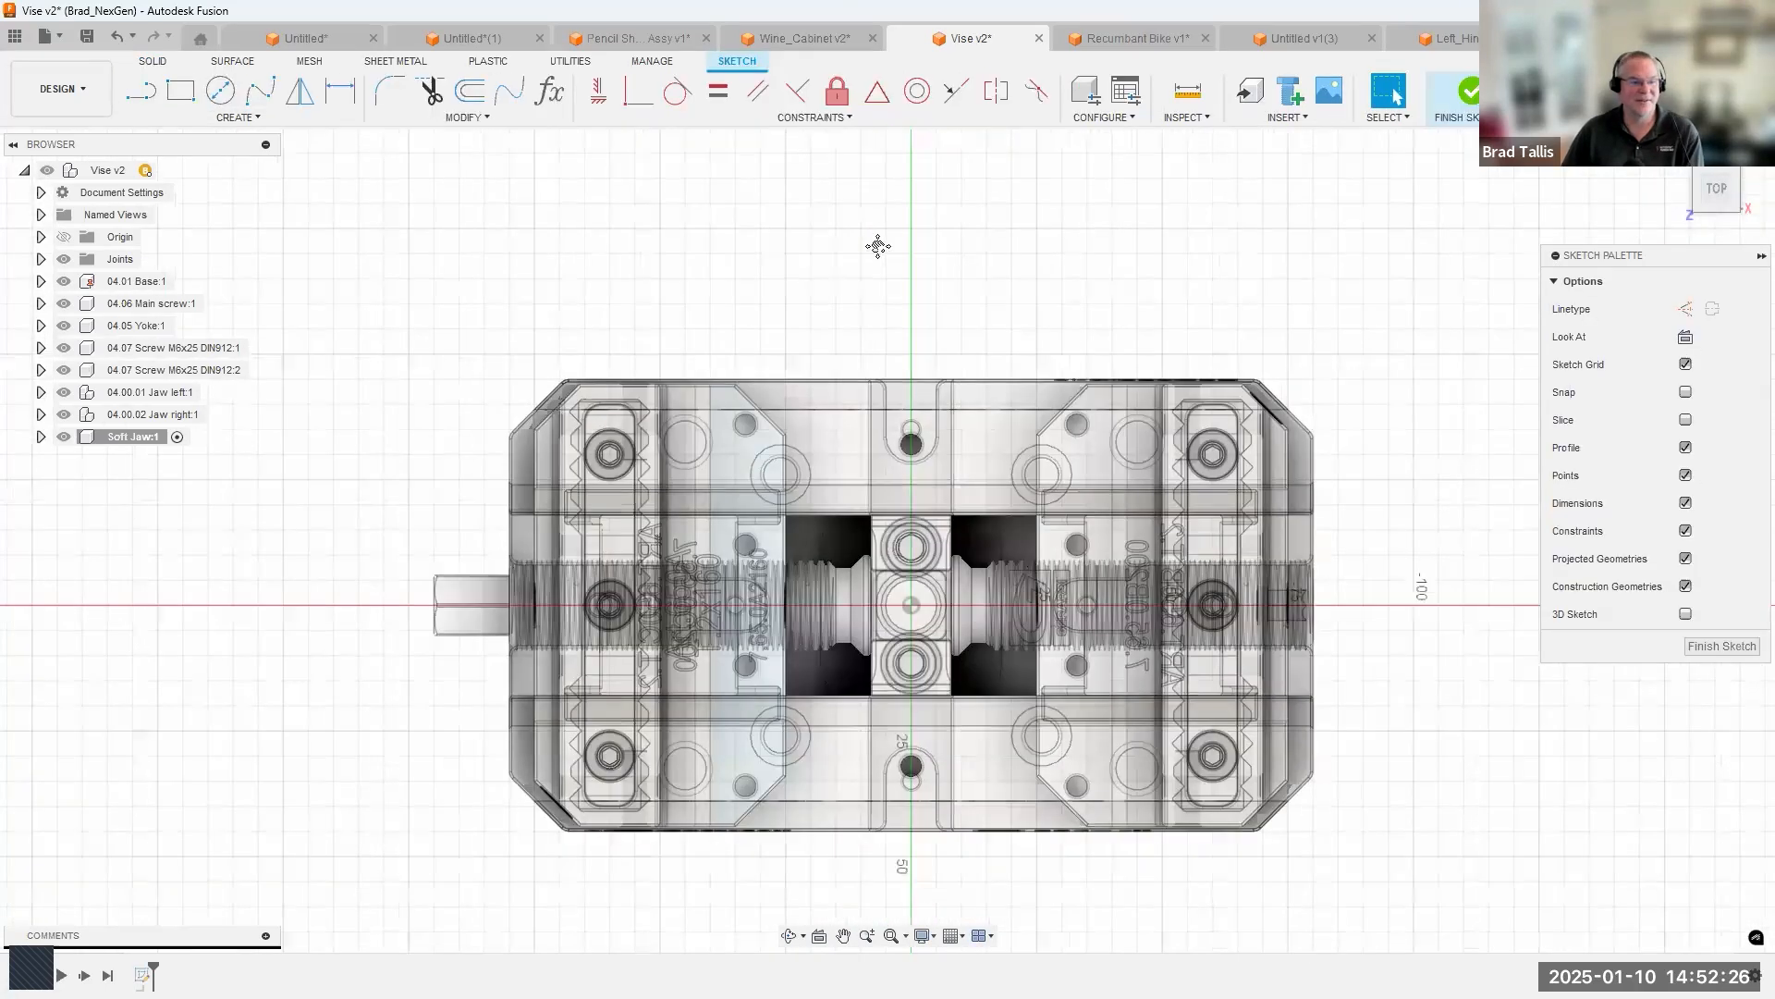
# Project the left jaw's chamfered step face with its four hole edges into the sketch, keeping the projection linked.
pyautogui.press('p')
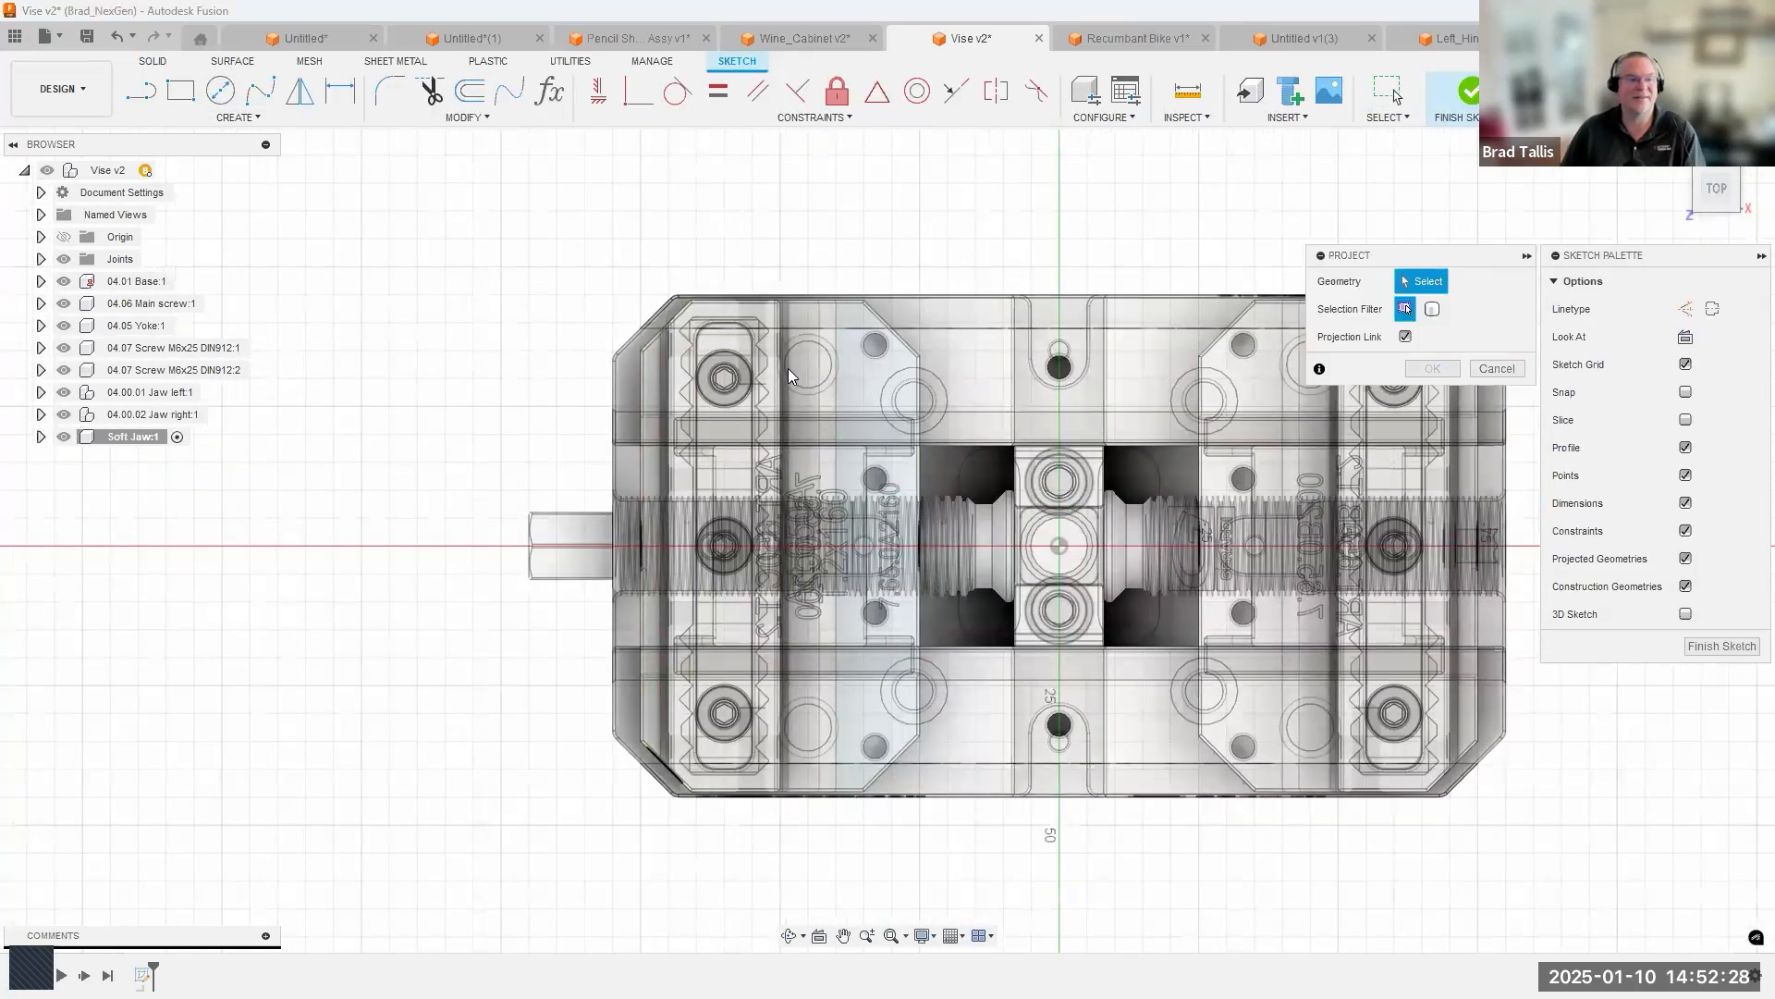
pyautogui.click(860, 393)
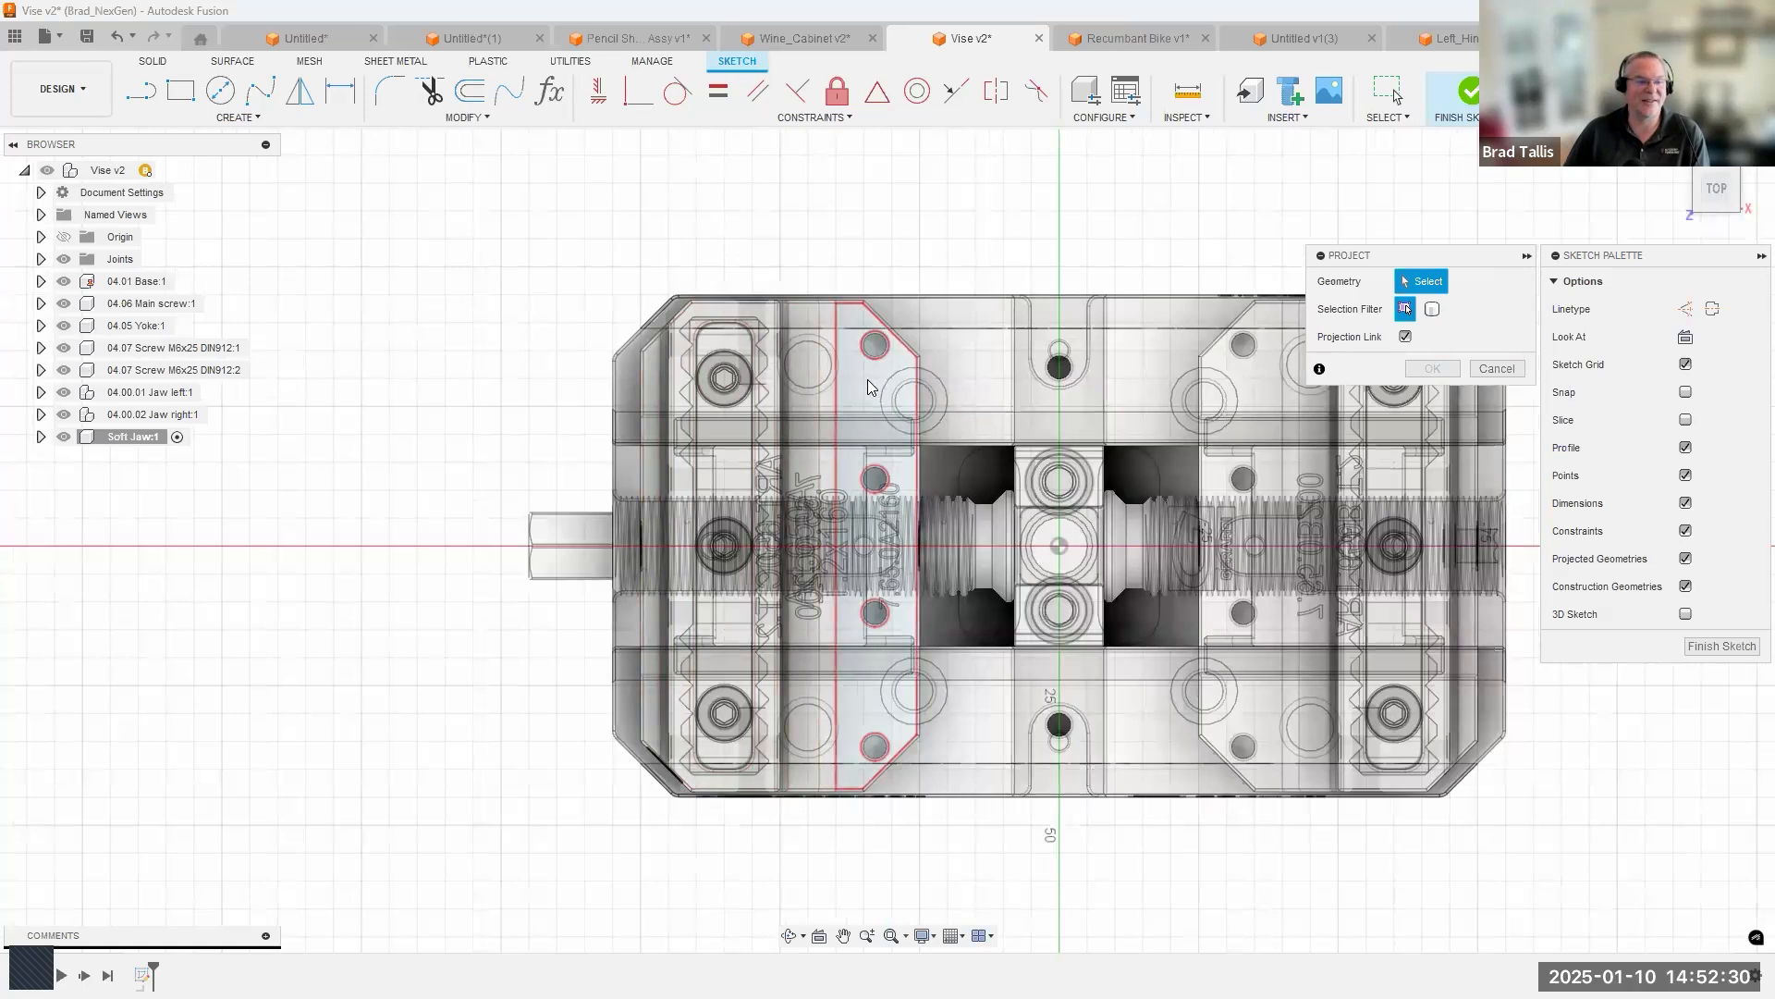
pyautogui.scroll(3, 1040, 427)
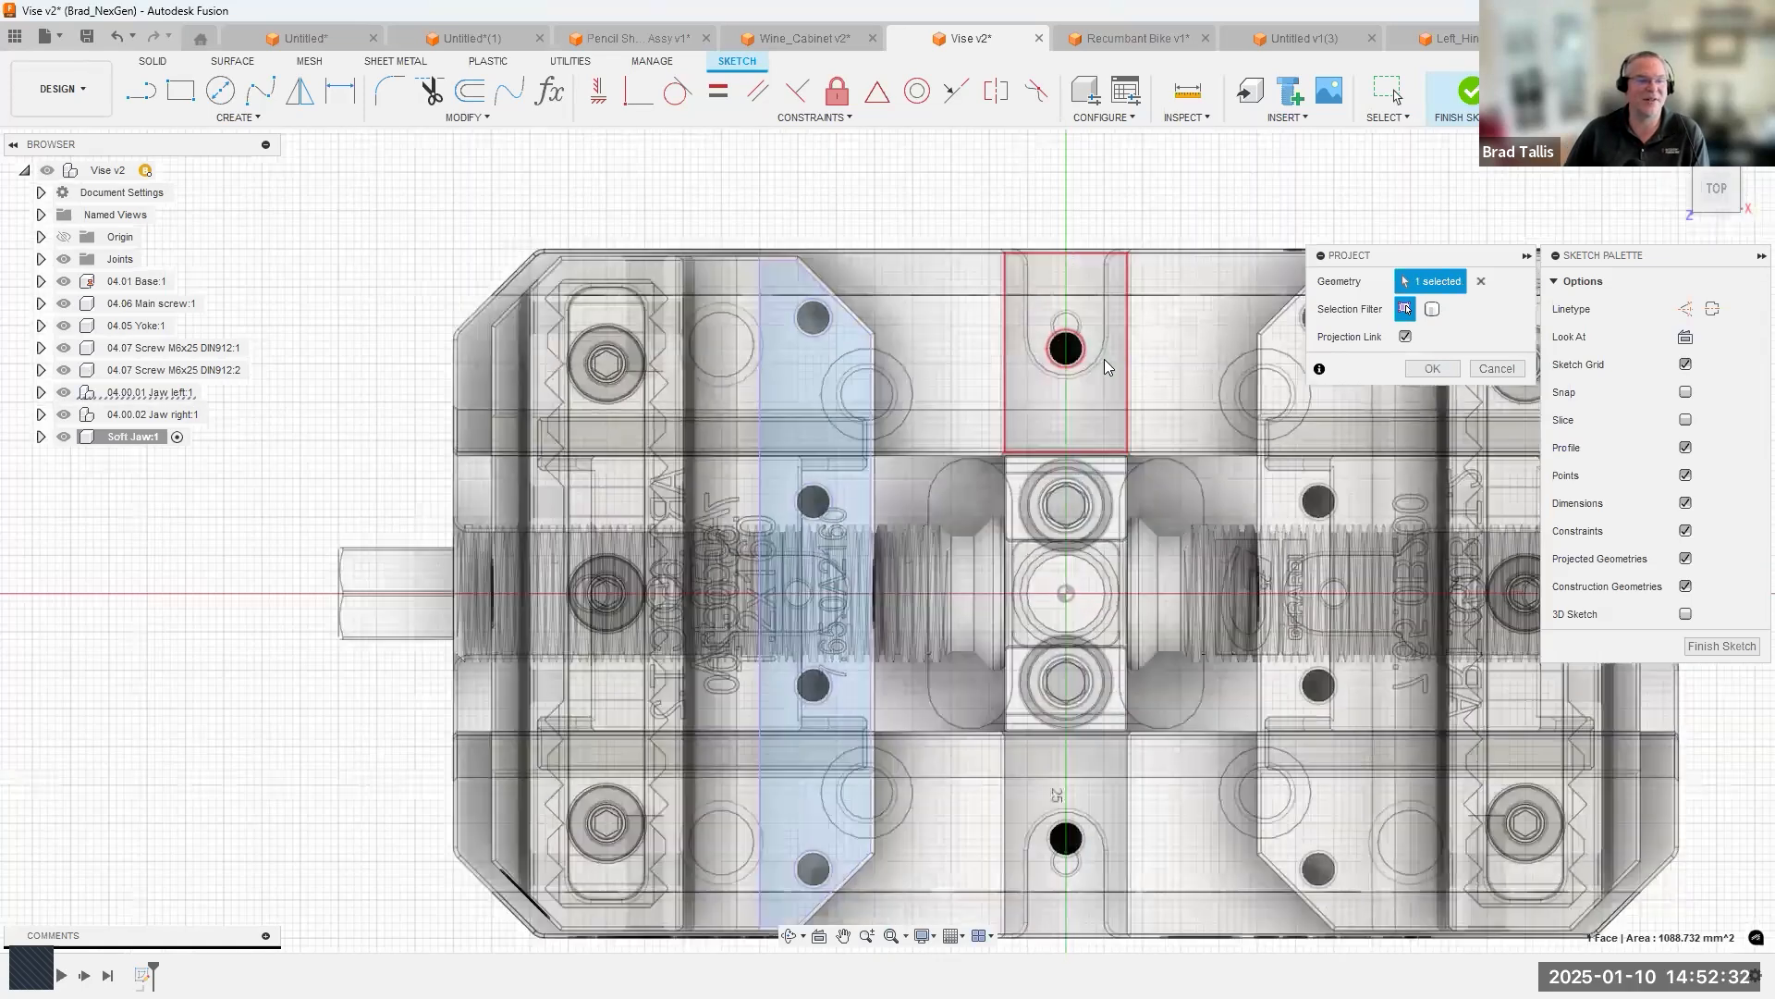
pyautogui.click(1433, 368)
# Sketch a two-point rectangle about 87 mm long and 17 mm wide from the projected face's back corner, covering the chamfered corners.
pyautogui.click(181, 90)
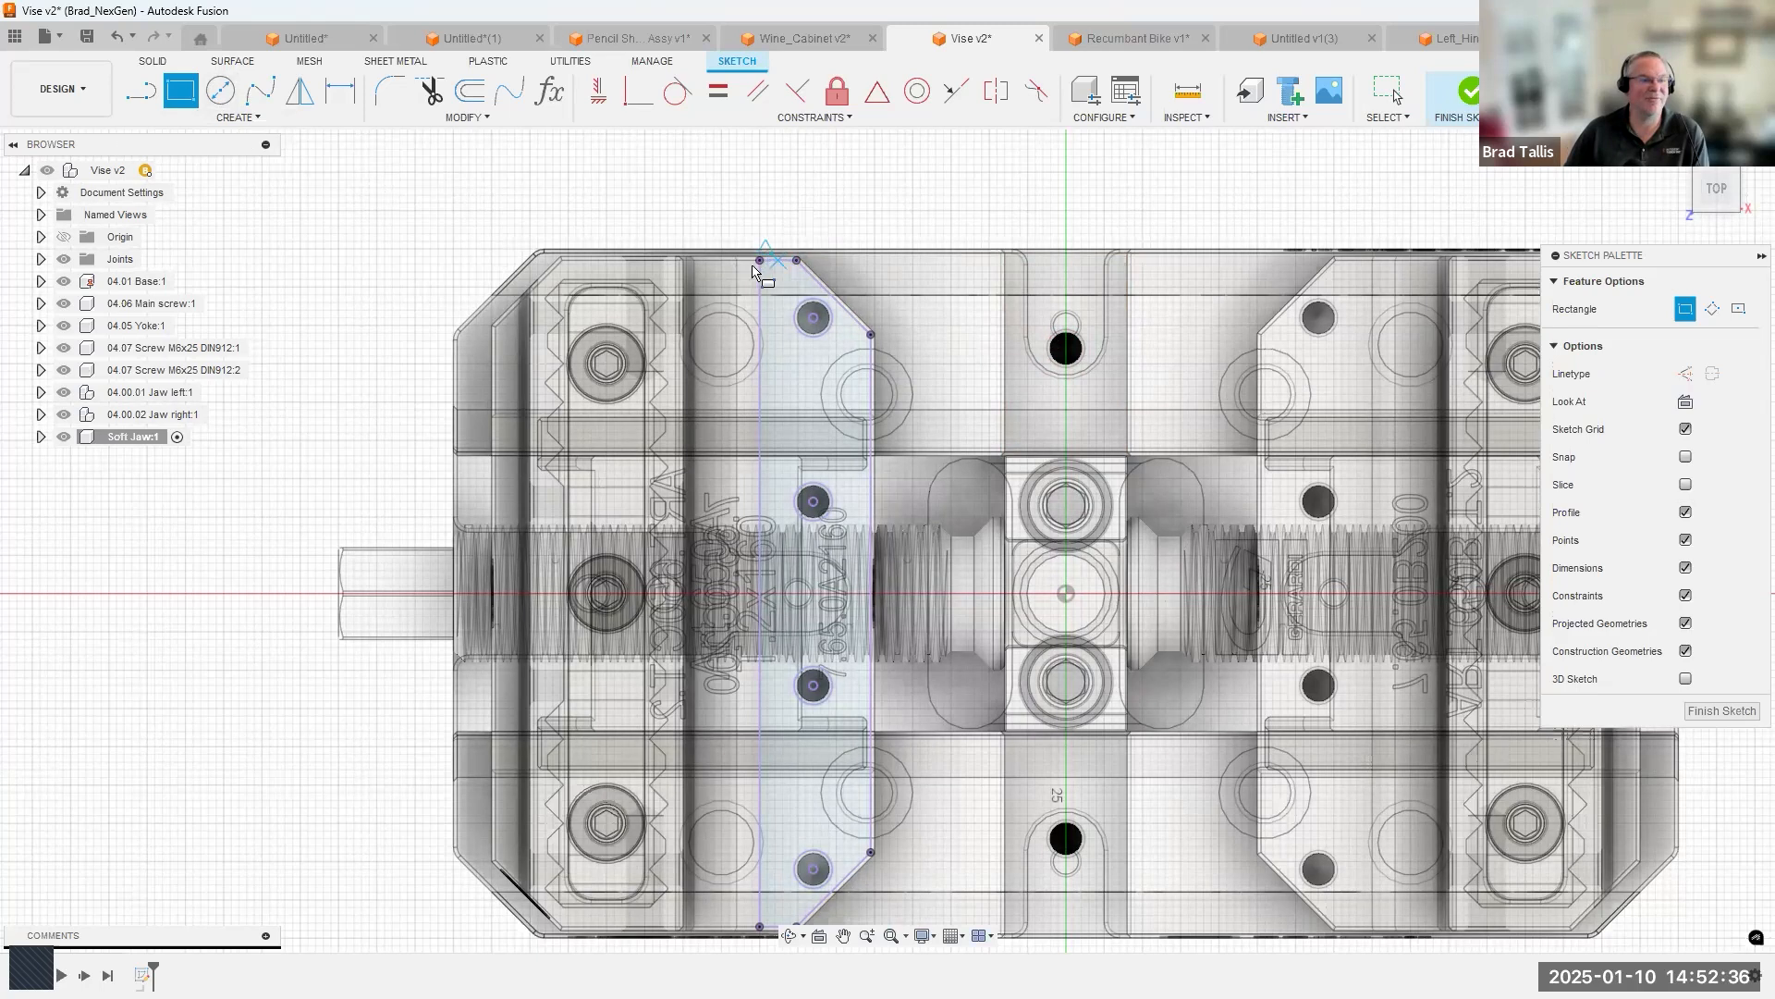
pyautogui.click(759, 261)
pyautogui.moveTo(913, 556); pyautogui.dragTo(962, 377, button='middle')
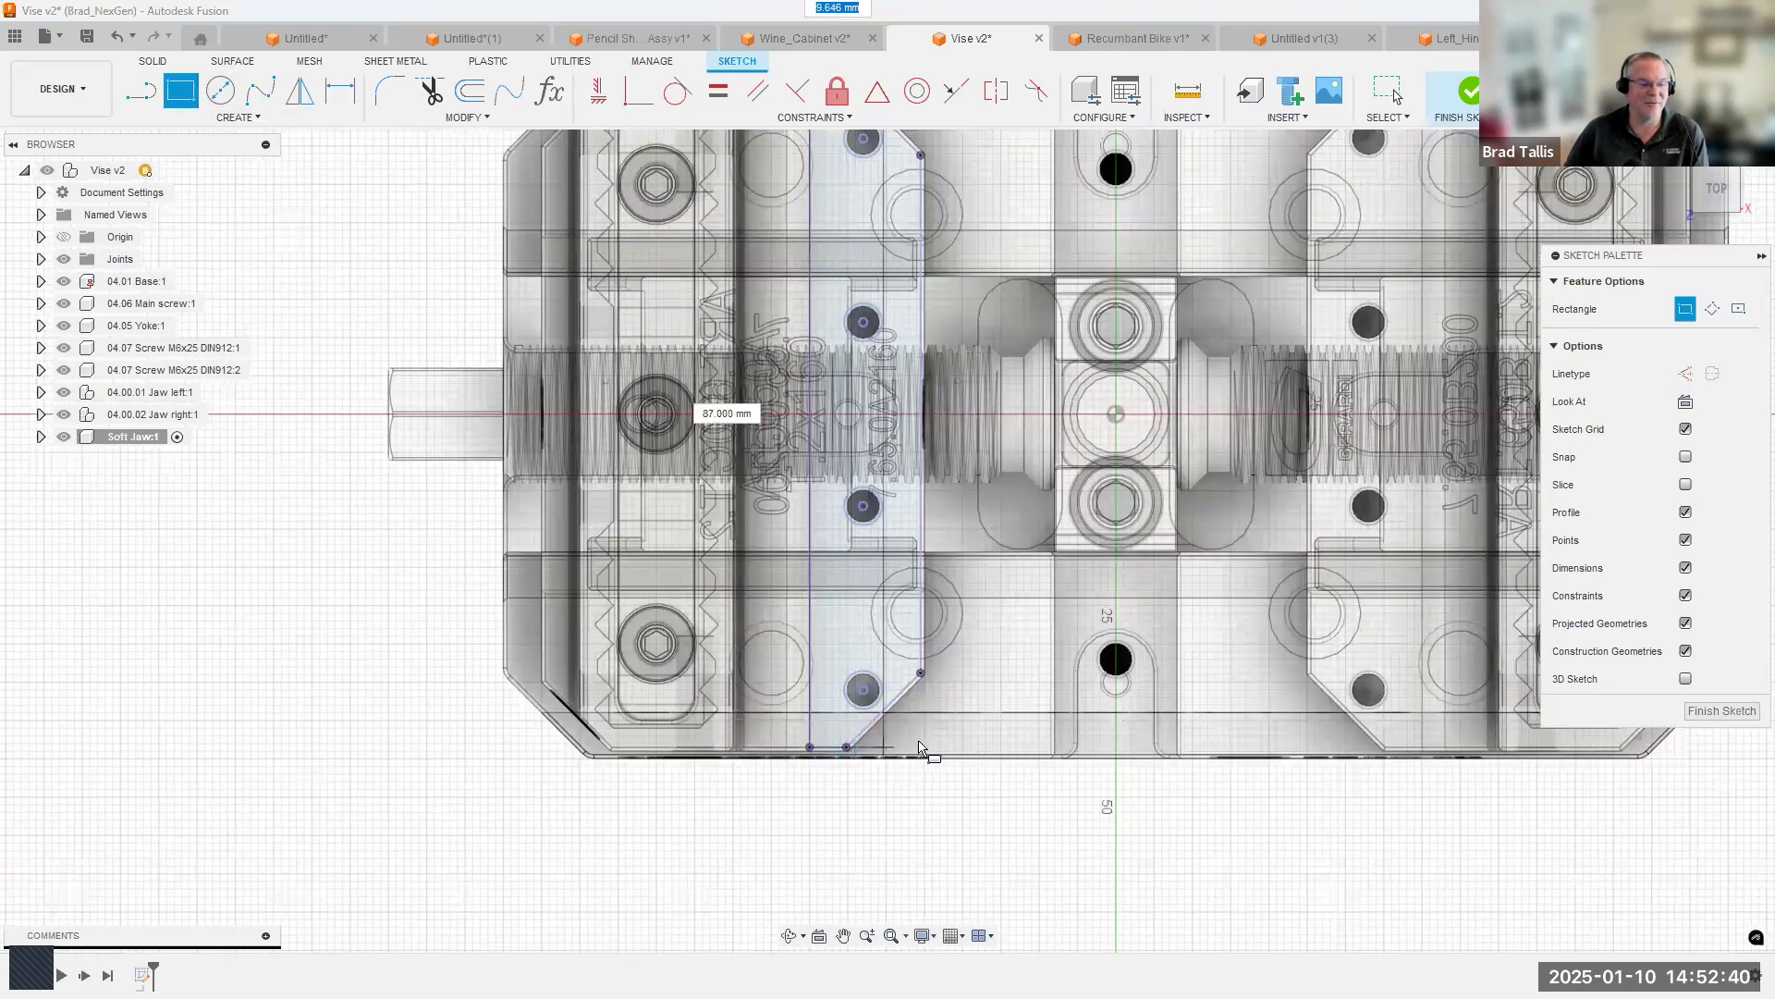
pyautogui.click(940, 745)
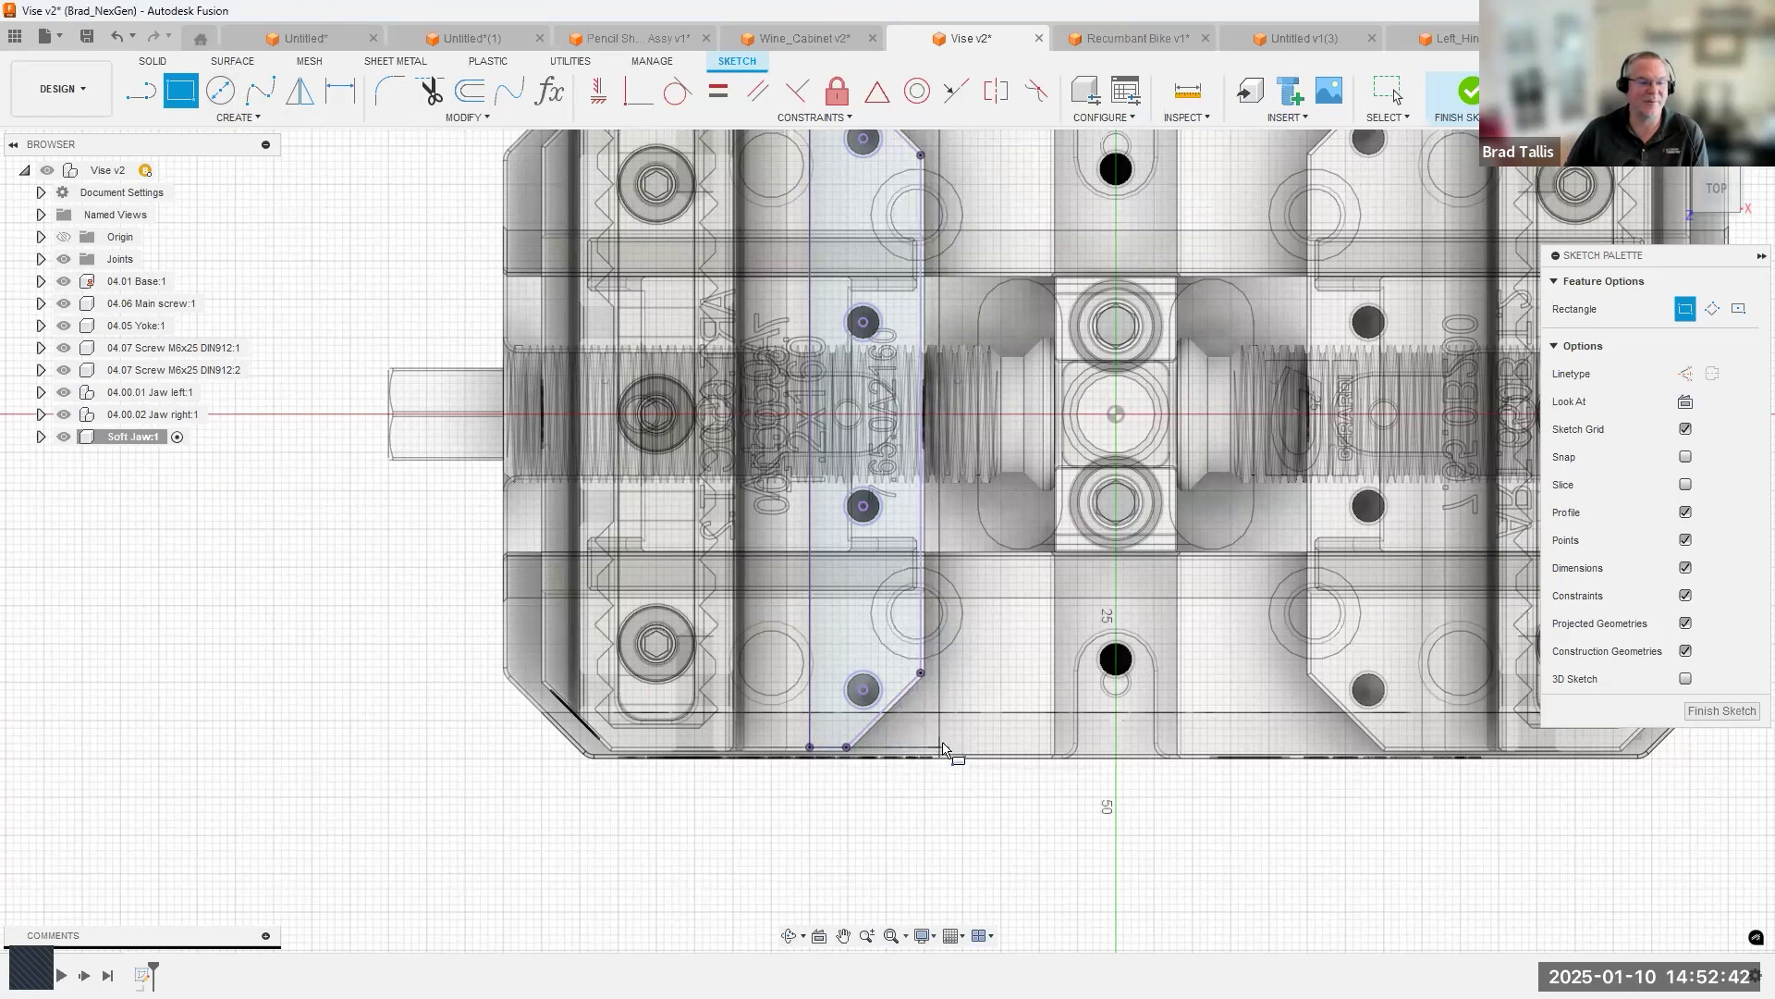
# Dimension the rectangle as 87 mm long and 17 mm wide.
pyautogui.press('d')
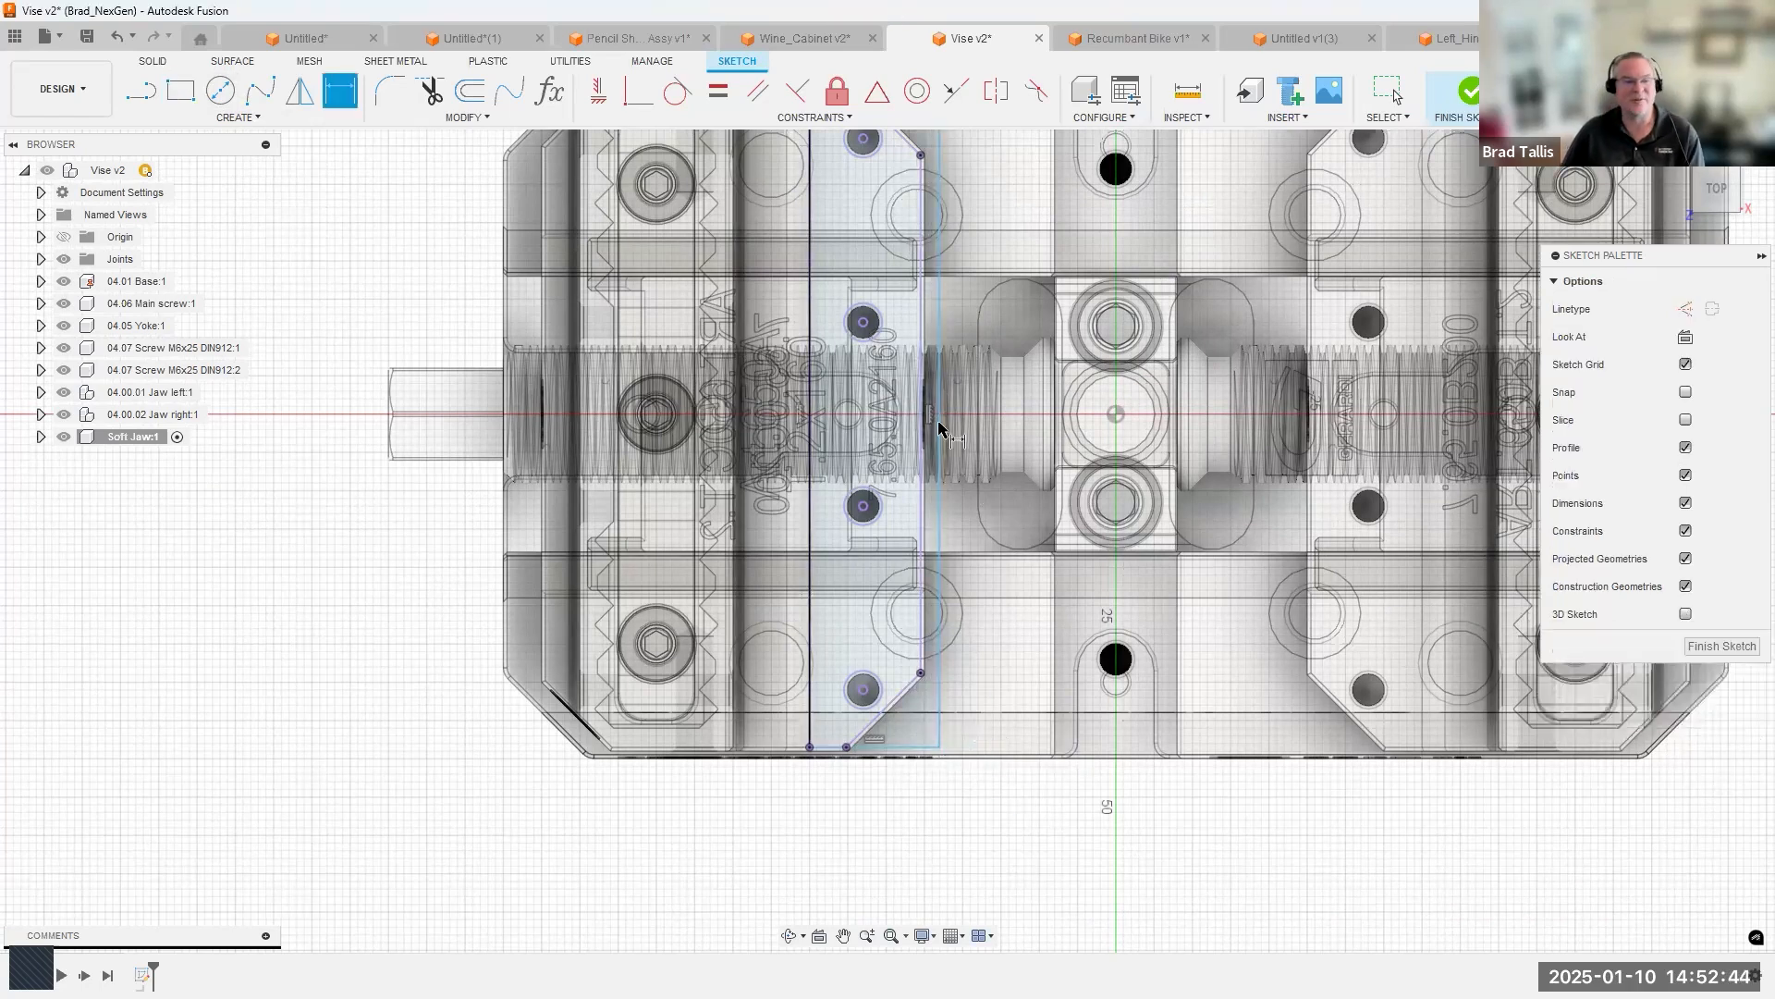
pyautogui.click(990, 444)
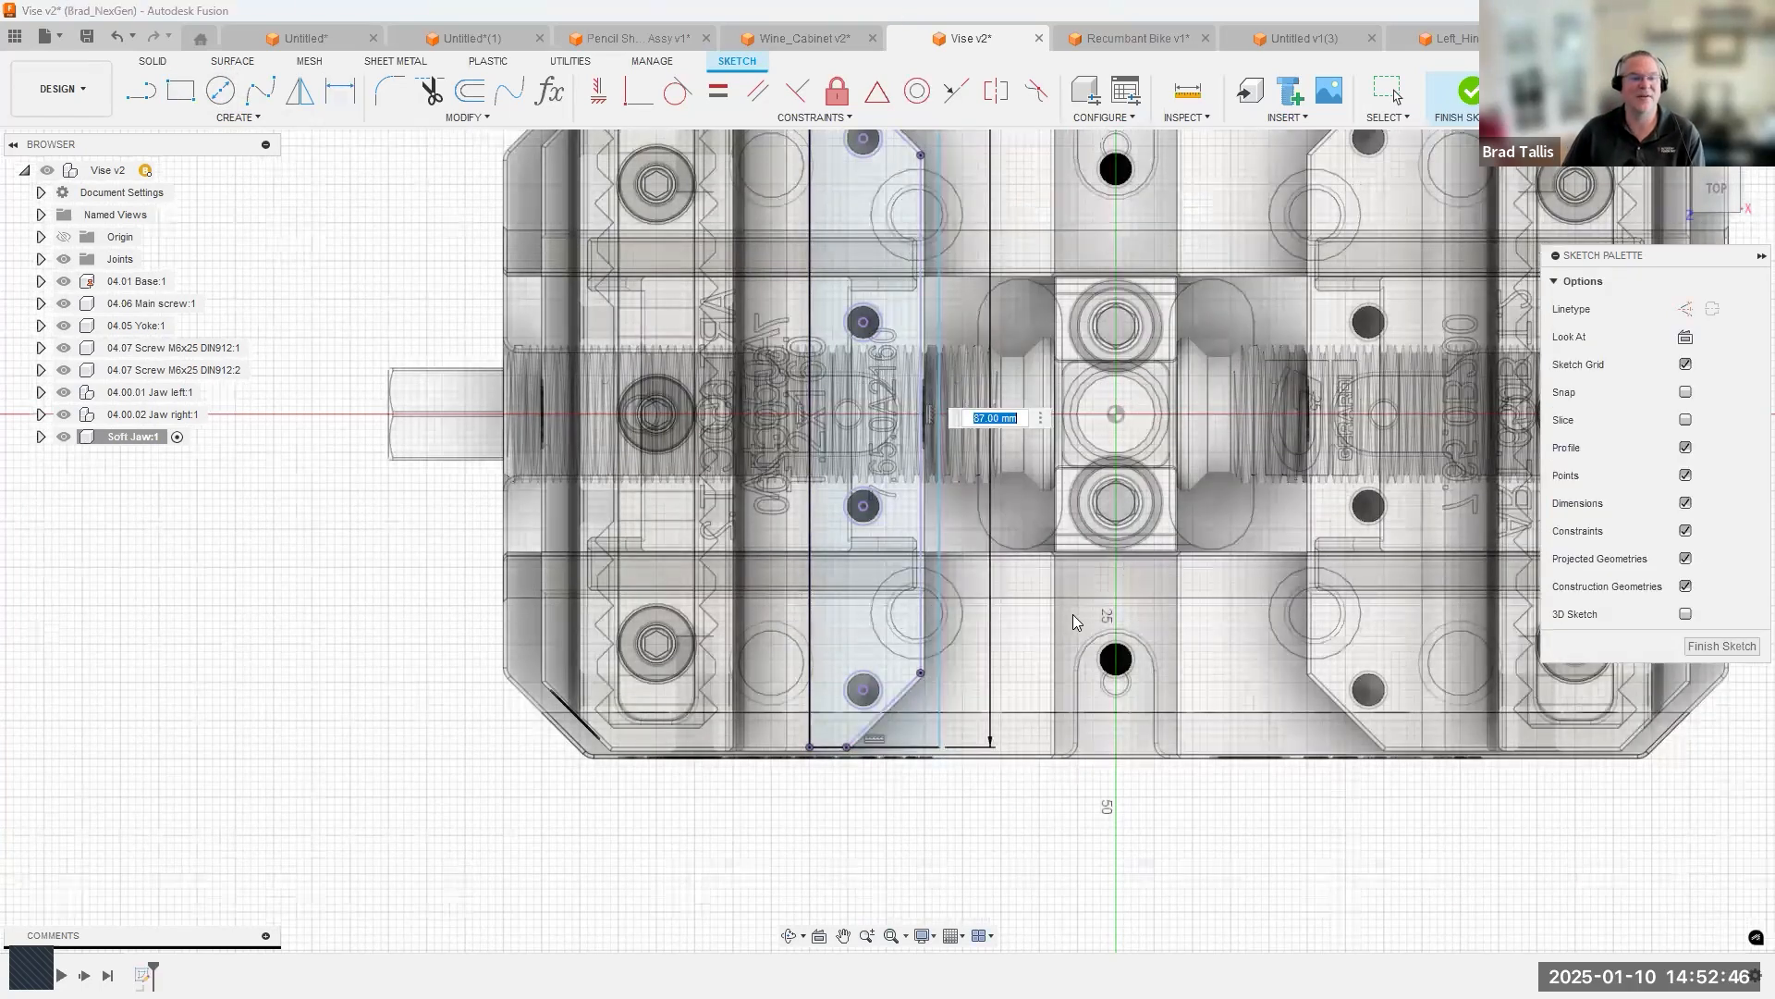
pyautogui.press('Return')
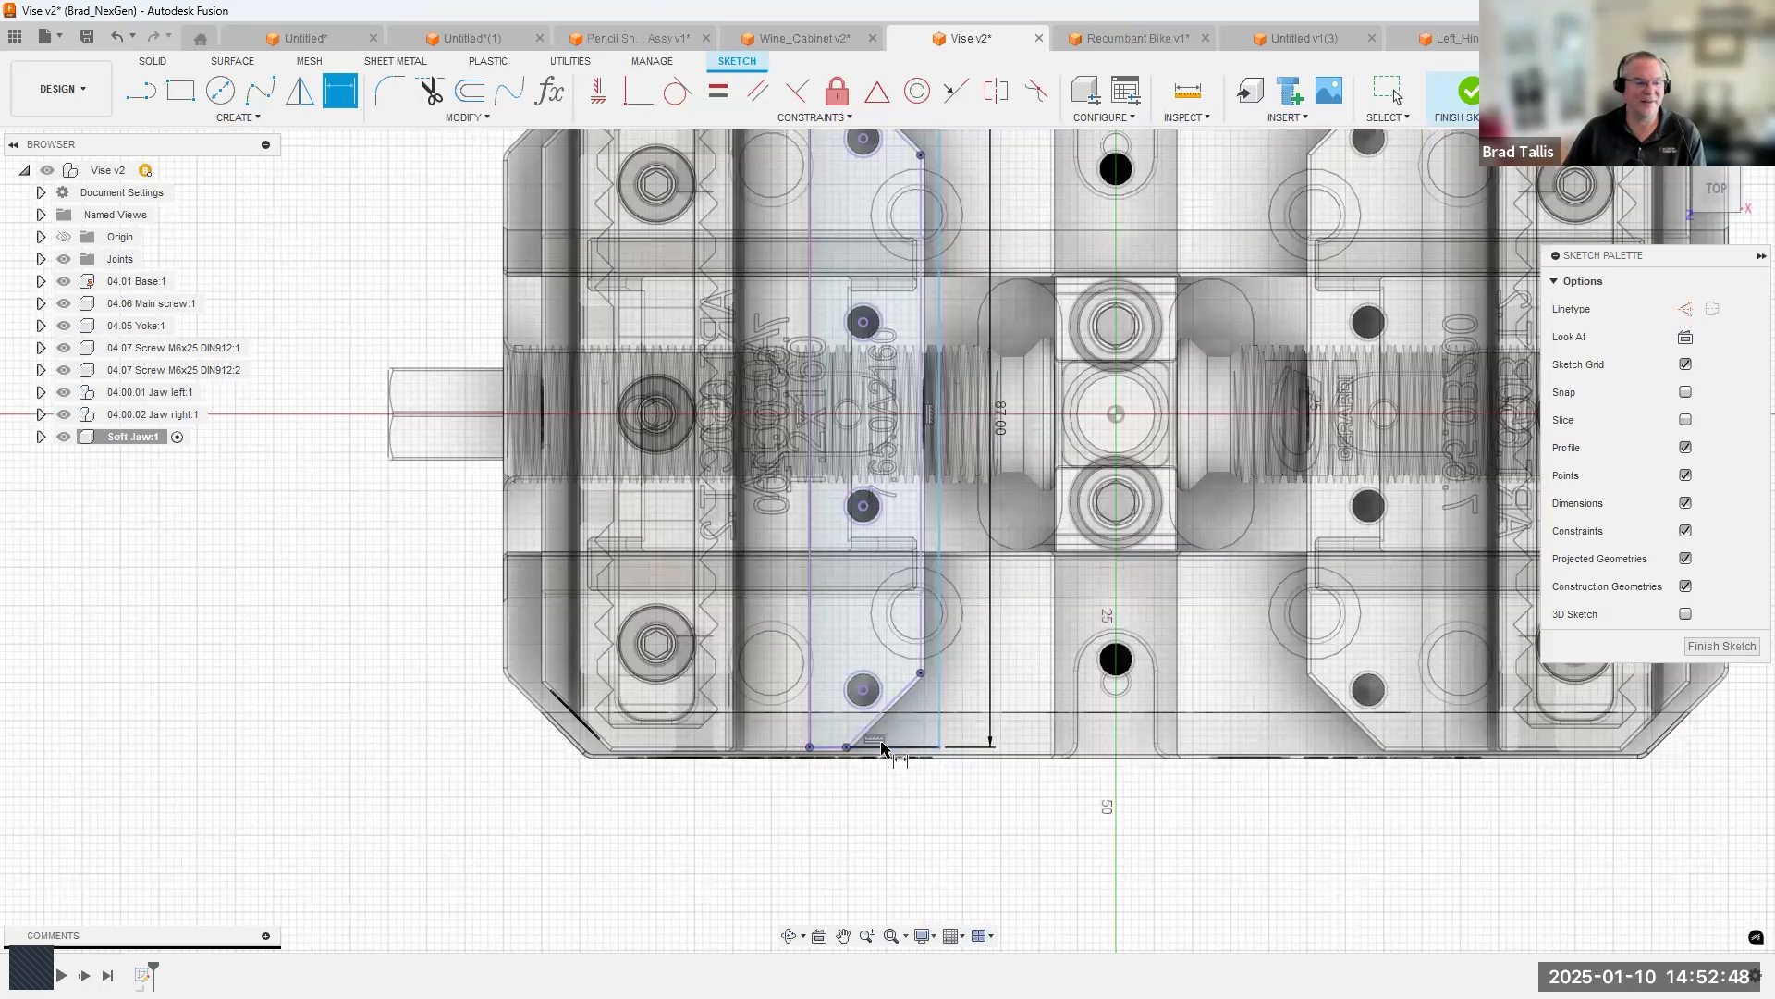
pyautogui.click(936, 911)
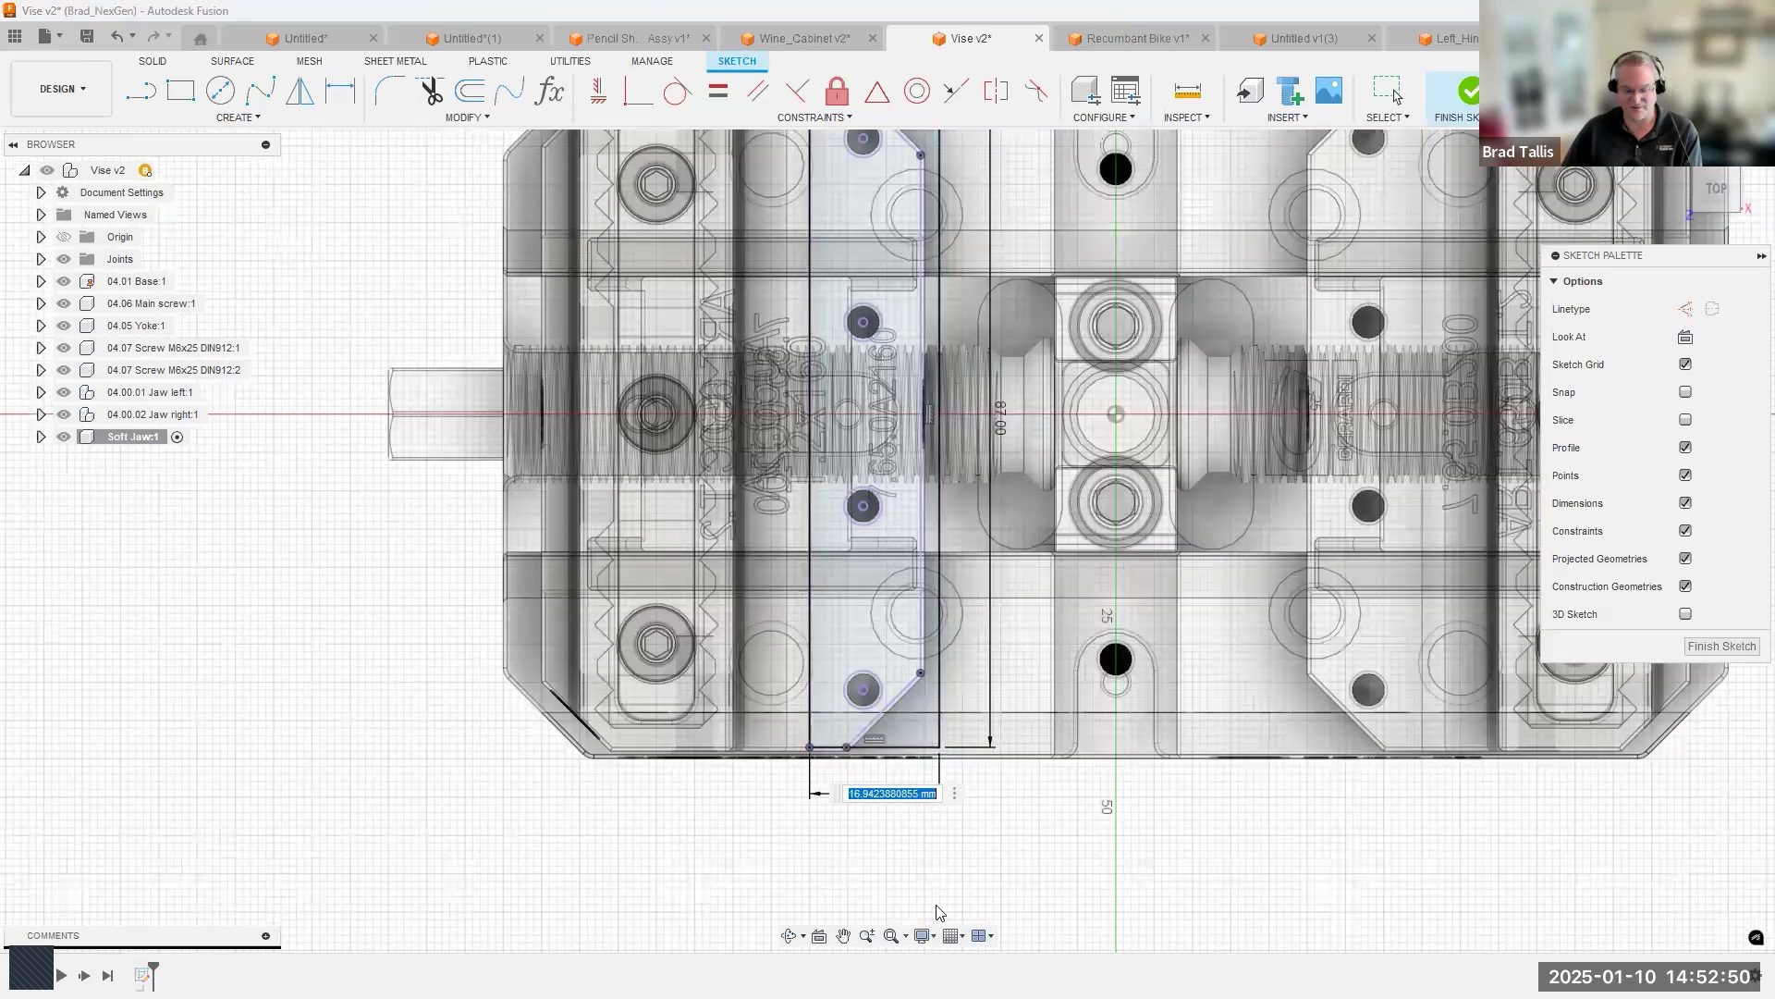
pyautogui.write('17')
pyautogui.press('Return')
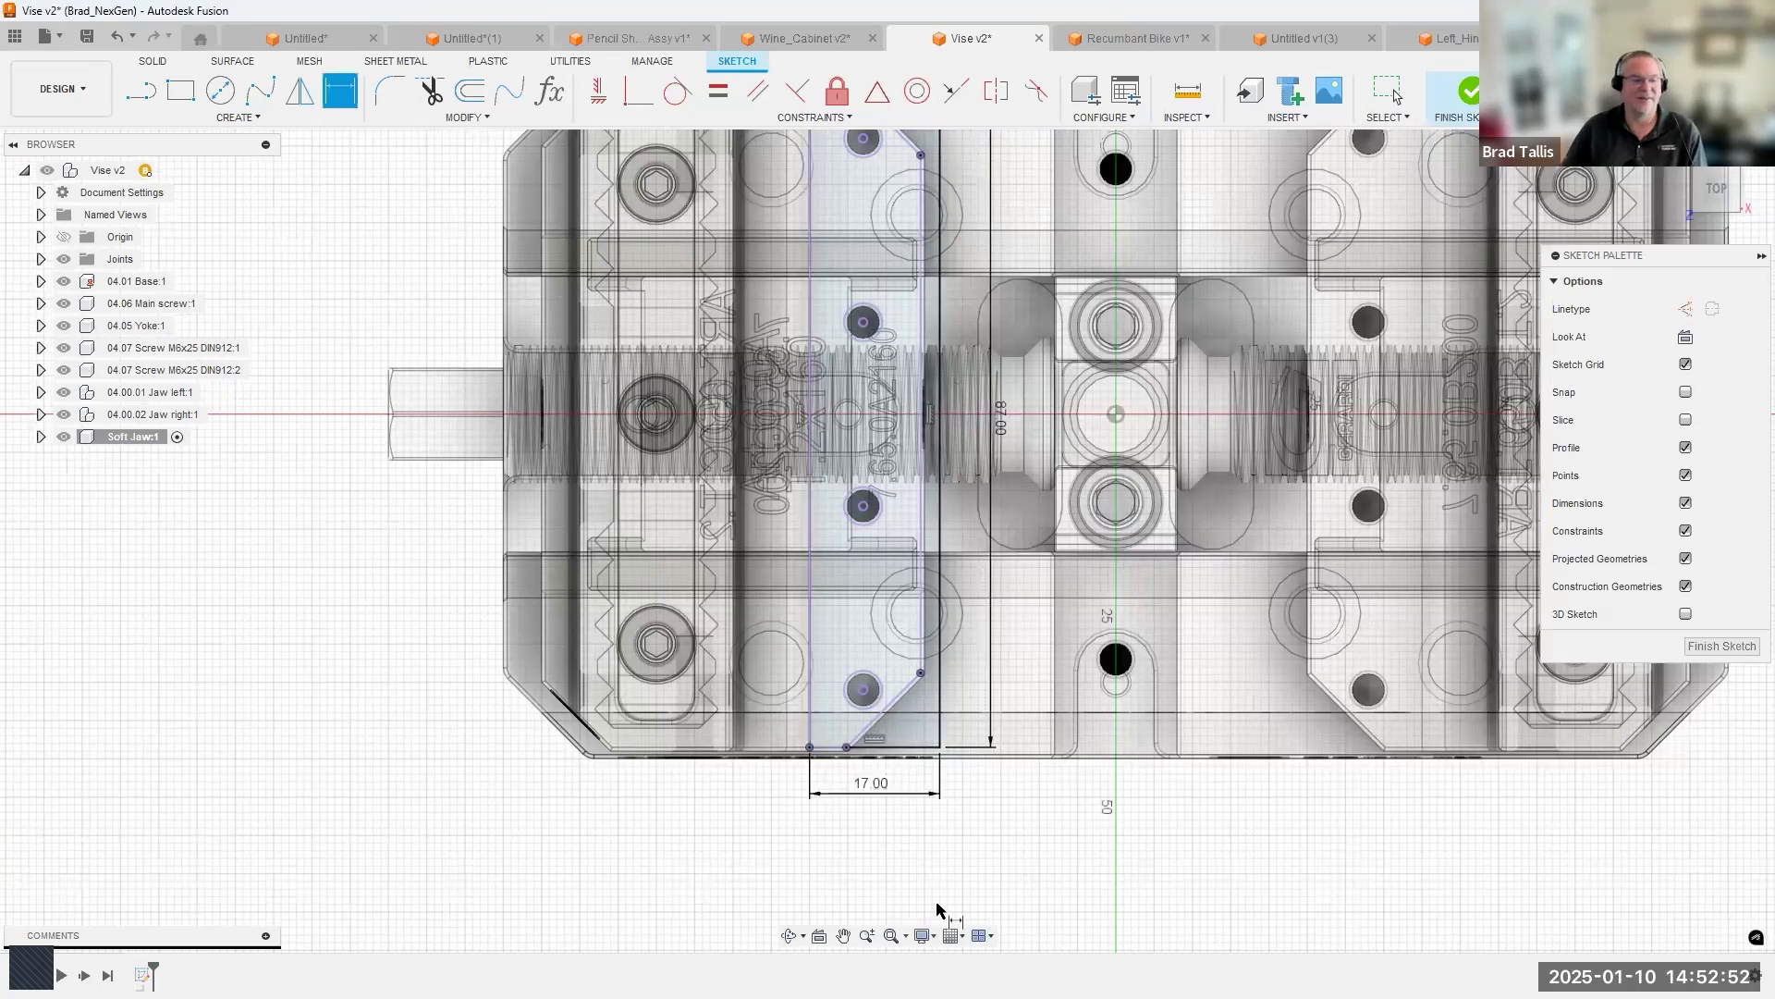
# Draw a shallow three-point arc between the end points of the rectangle's long edge facing the vise centre.
pyautogui.moveTo(388, 358); pyautogui.dragTo(319, 479, button='middle')
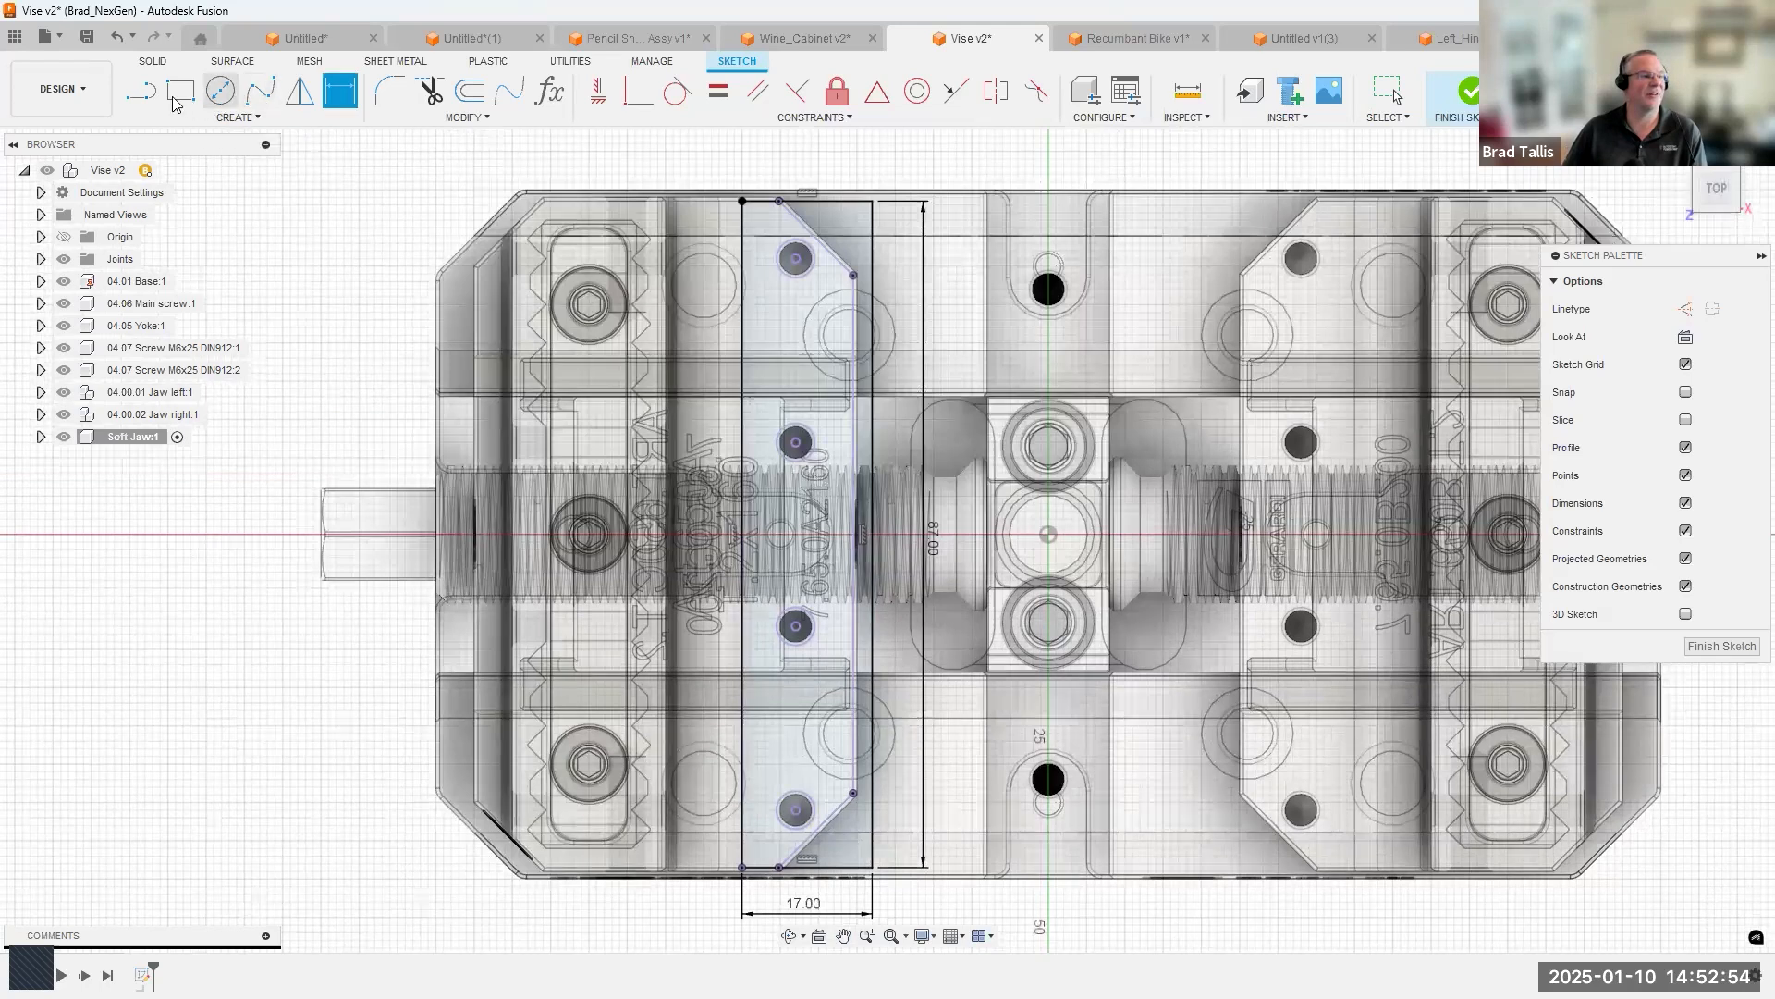
pyautogui.click(236, 118)
pyautogui.moveTo(270, 196)
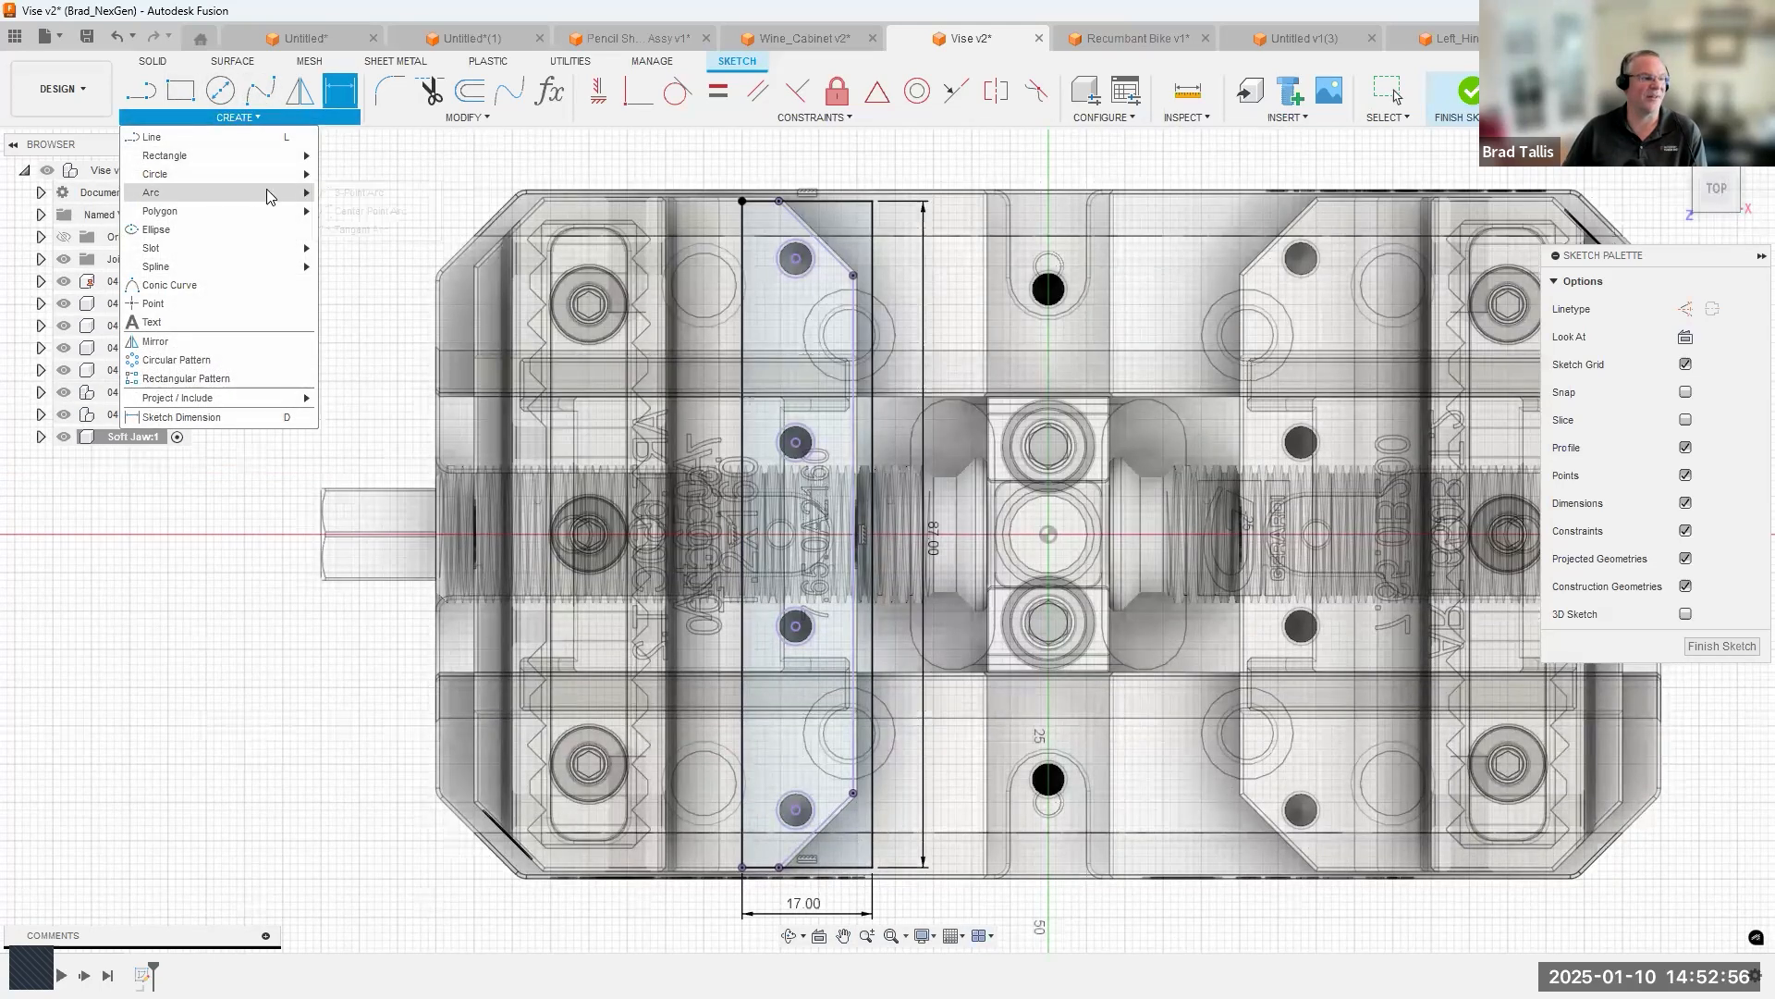
pyautogui.click(341, 196)
pyautogui.click(872, 200)
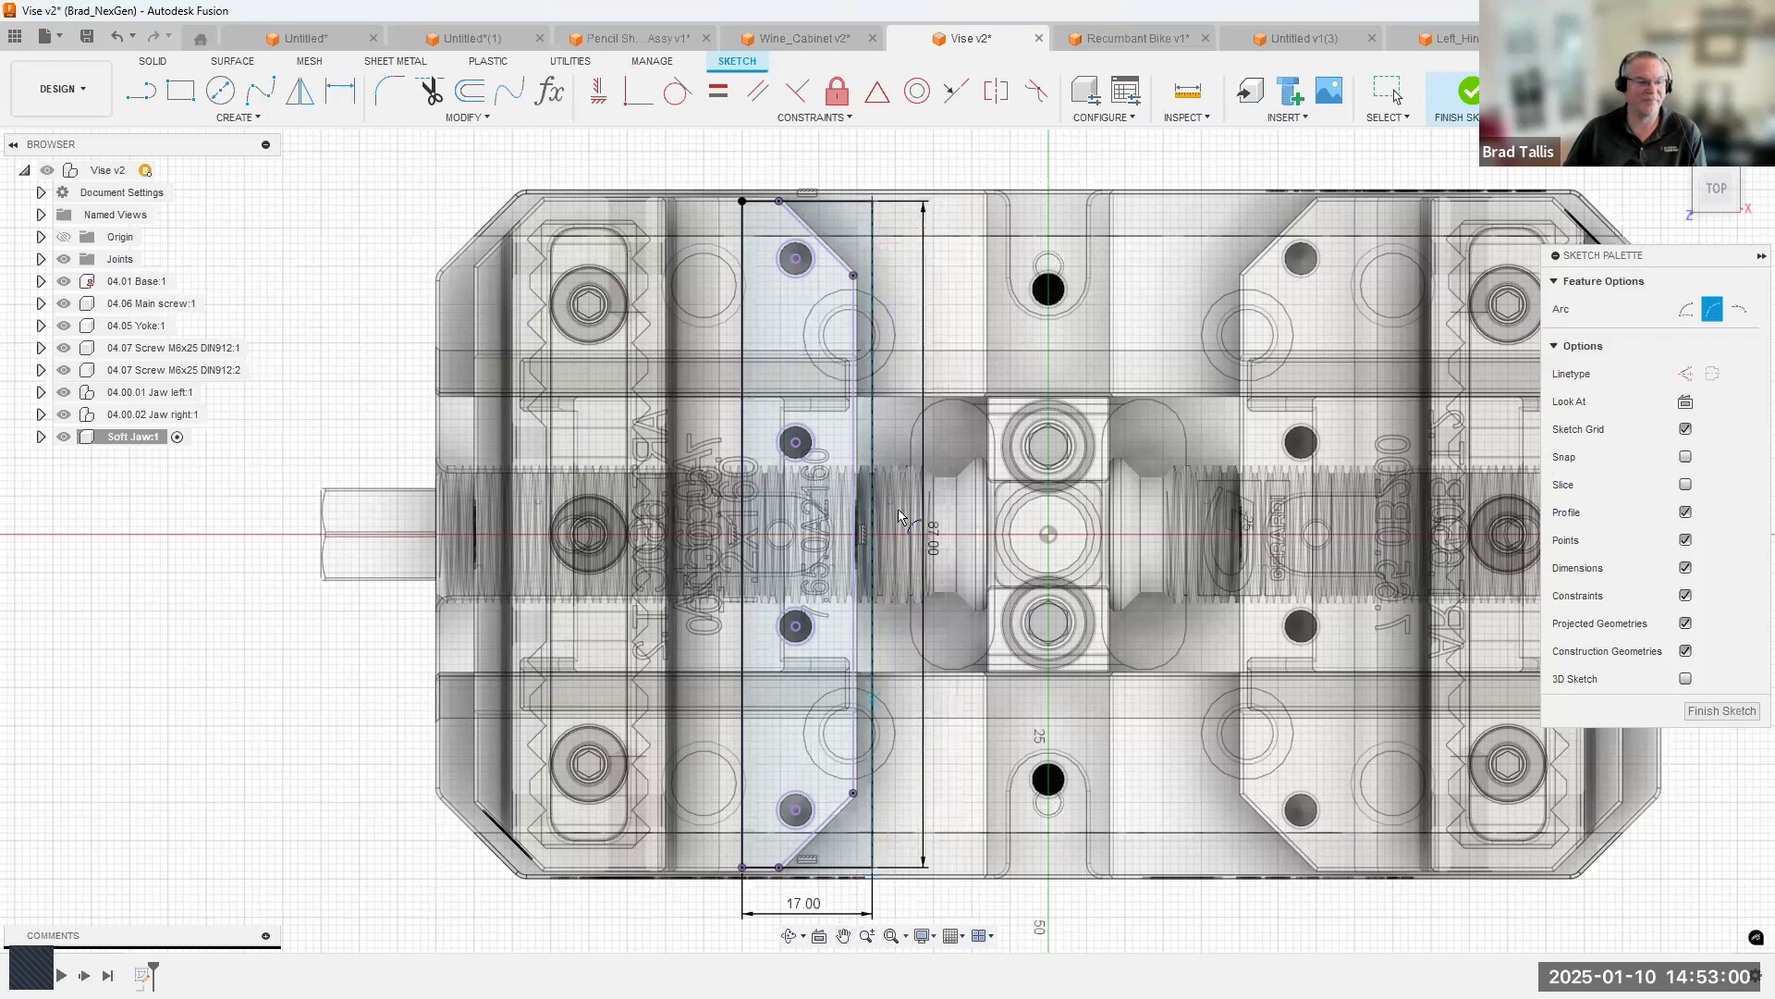
pyautogui.scroll(3, 898, 516)
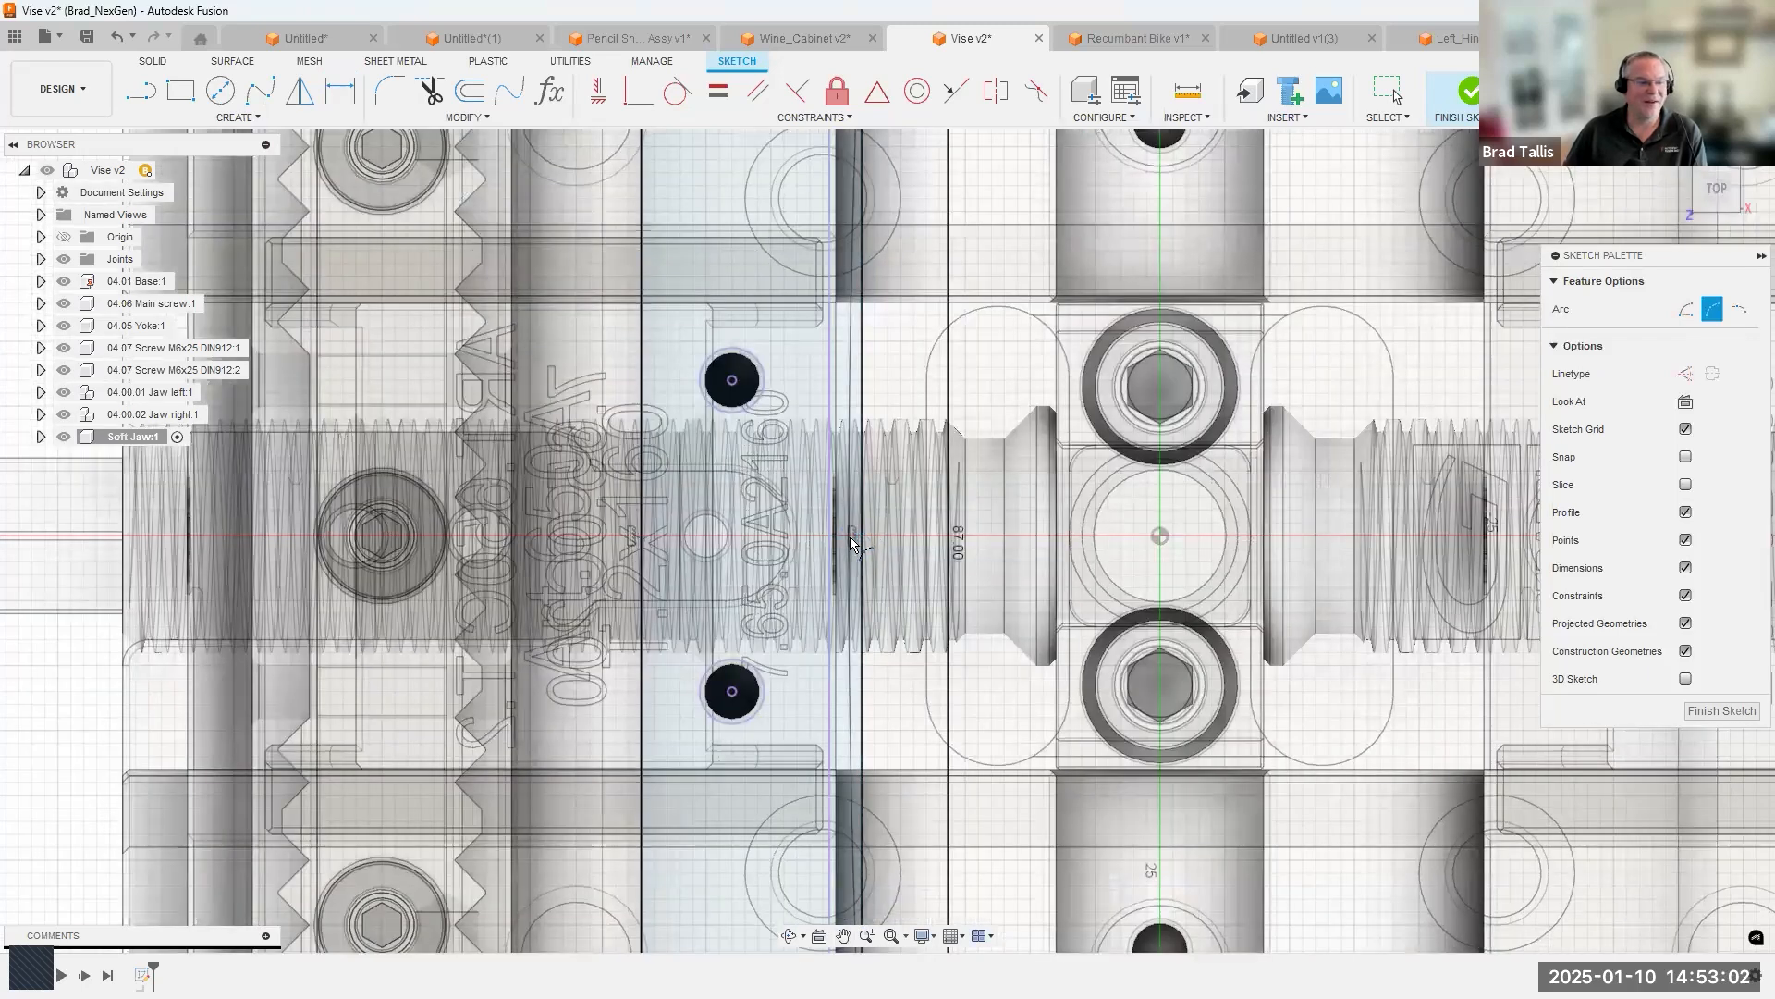
pyautogui.scroll(-2, 855, 537)
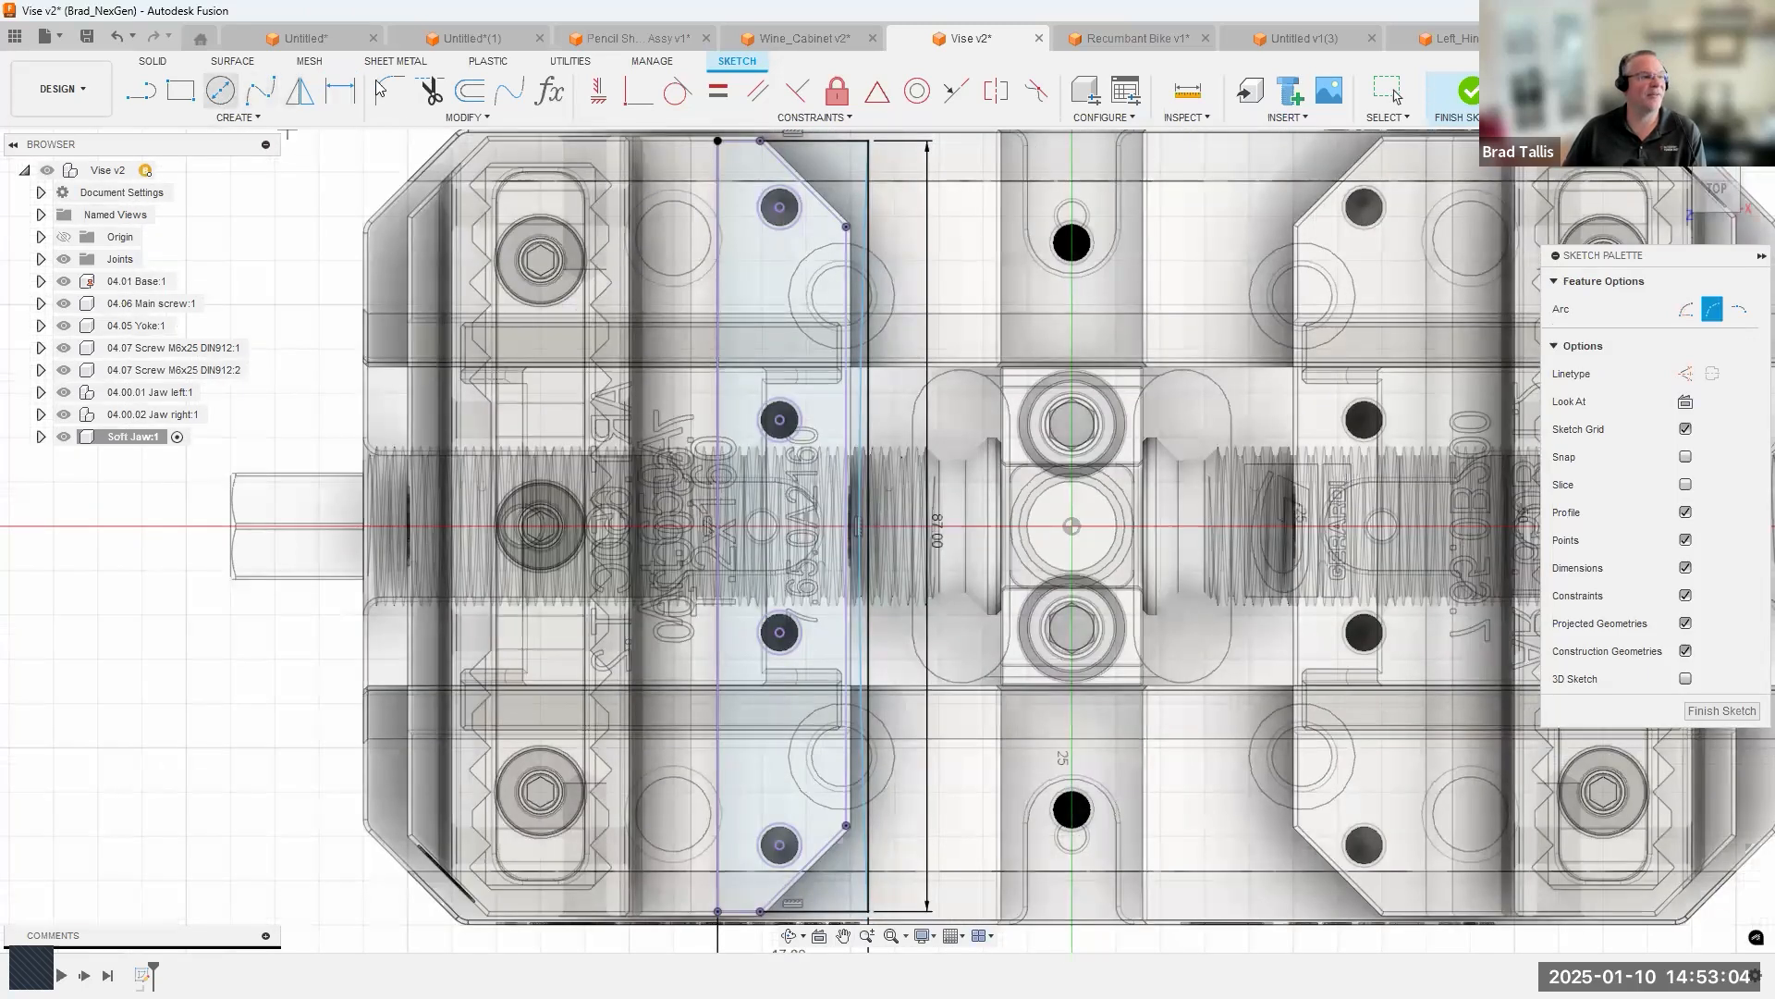
# Set the arc's radius to 900 mm and finish the sketch.
pyautogui.click(344, 89)
pyautogui.click(865, 342)
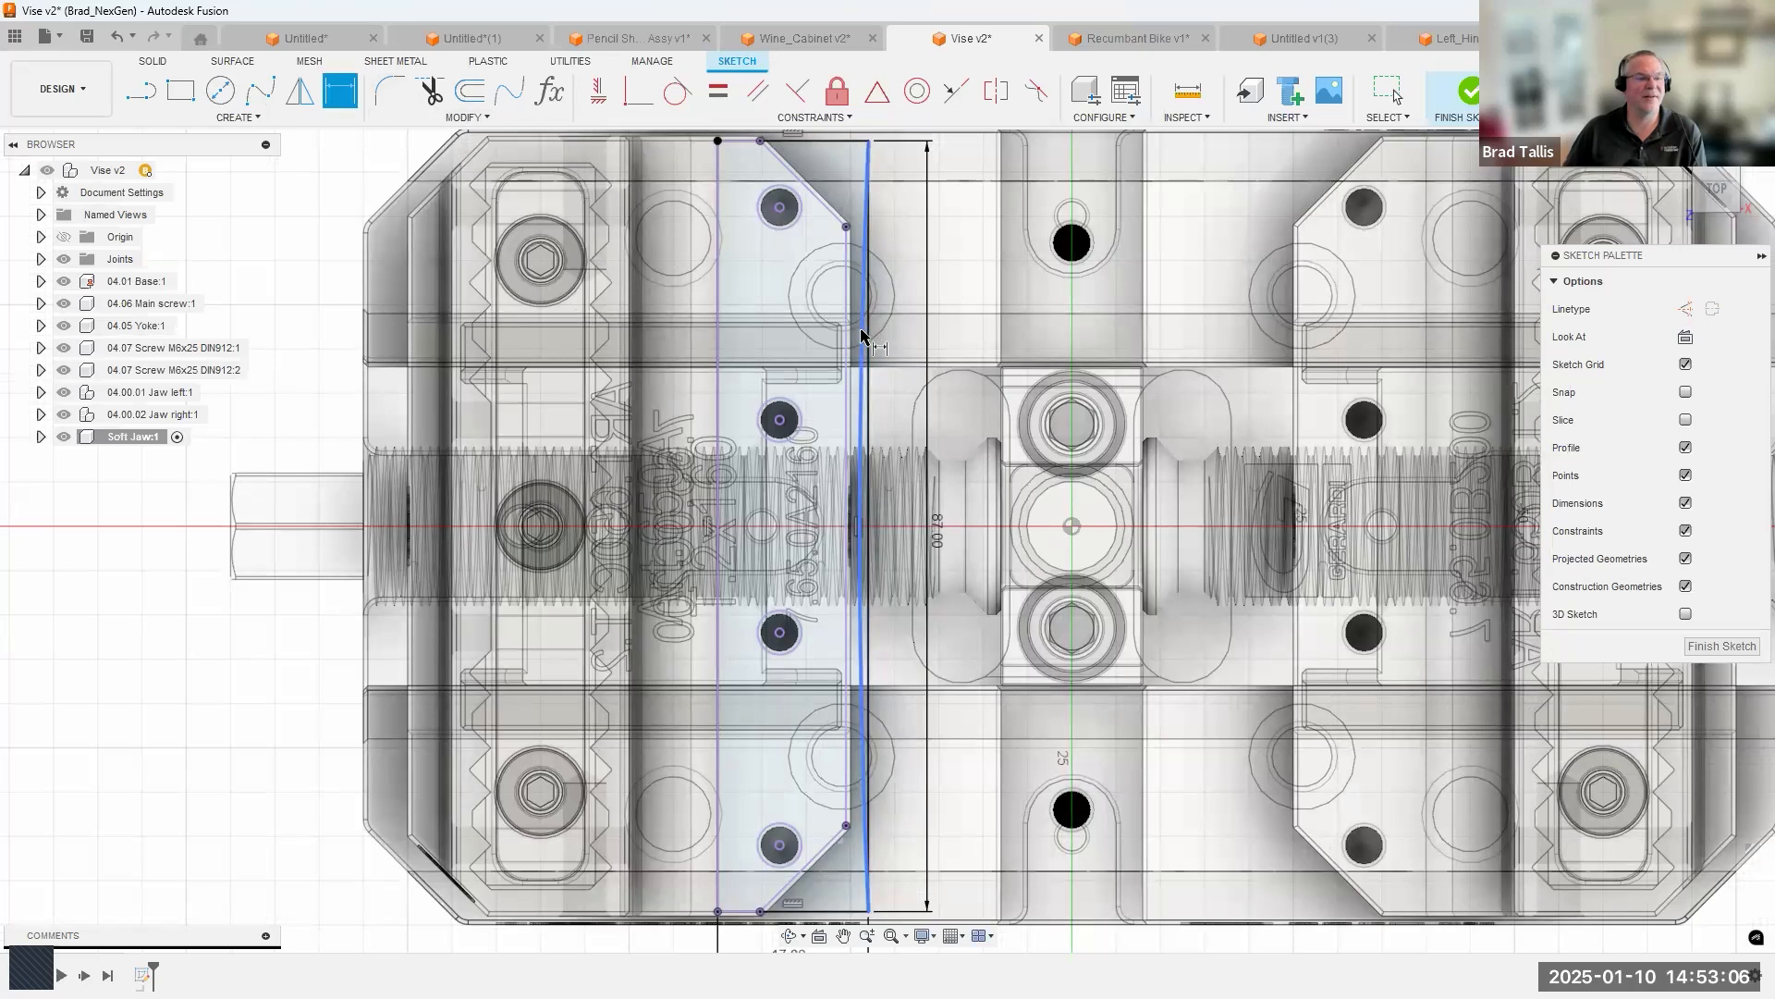
pyautogui.click(920, 392)
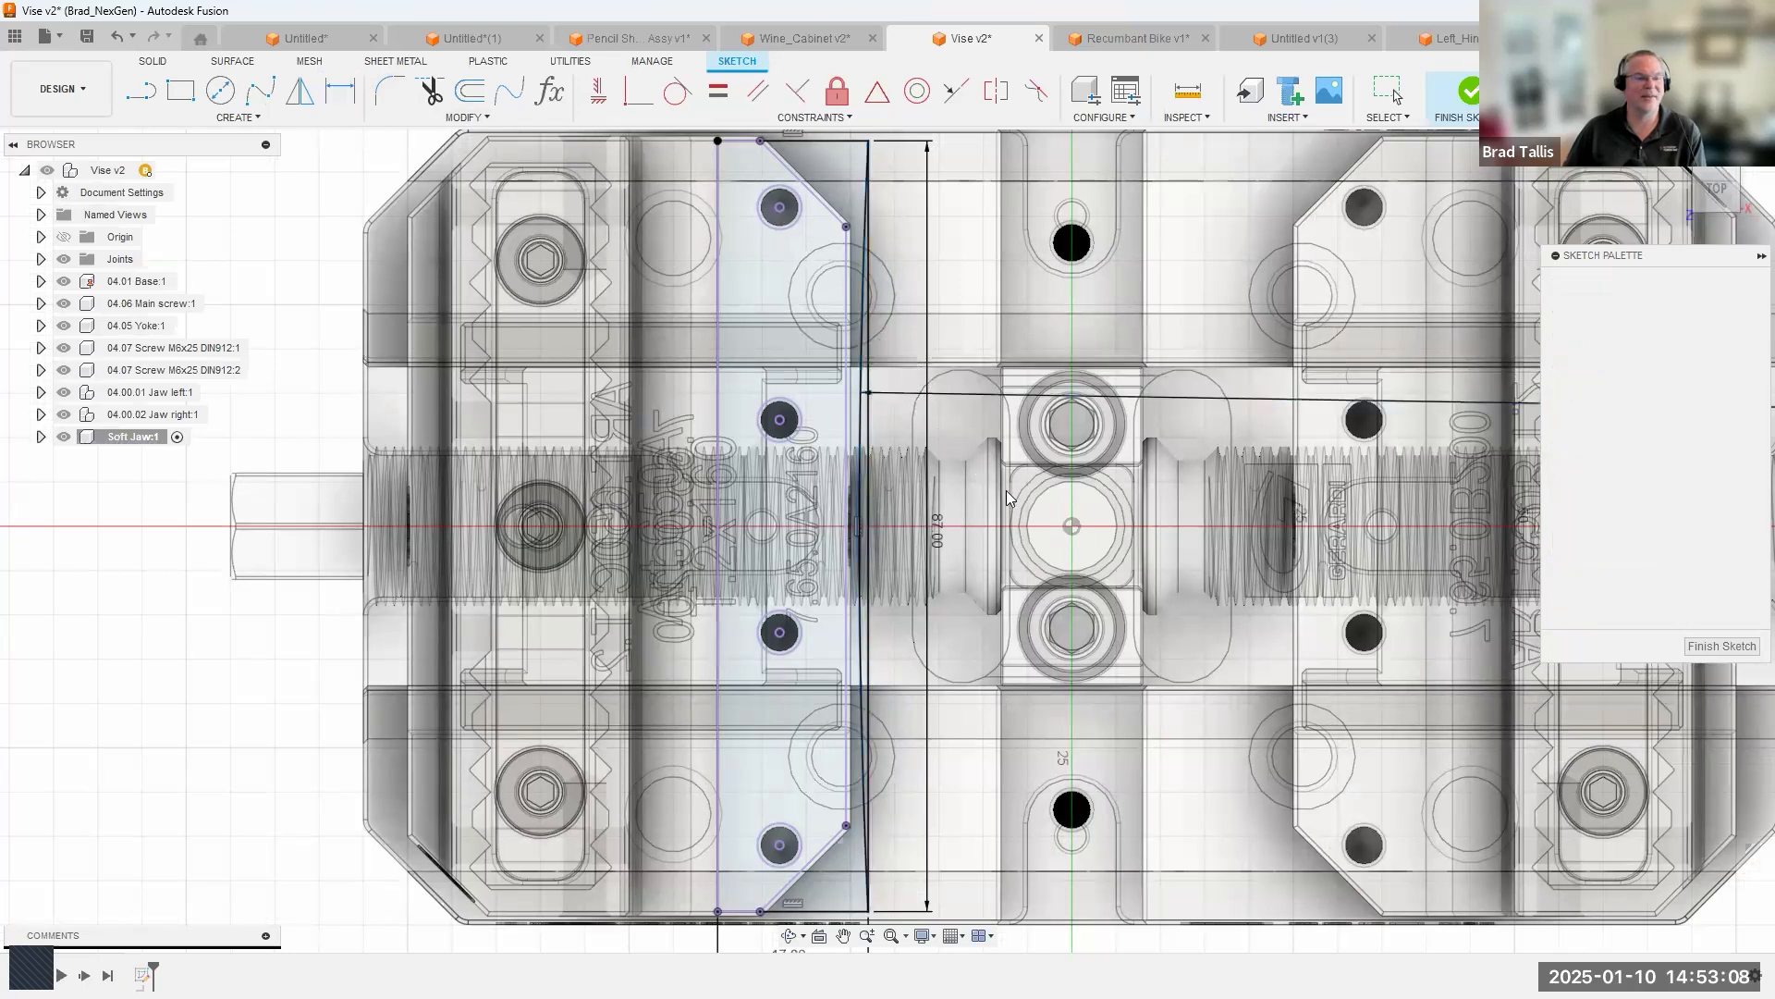
pyautogui.write('900')
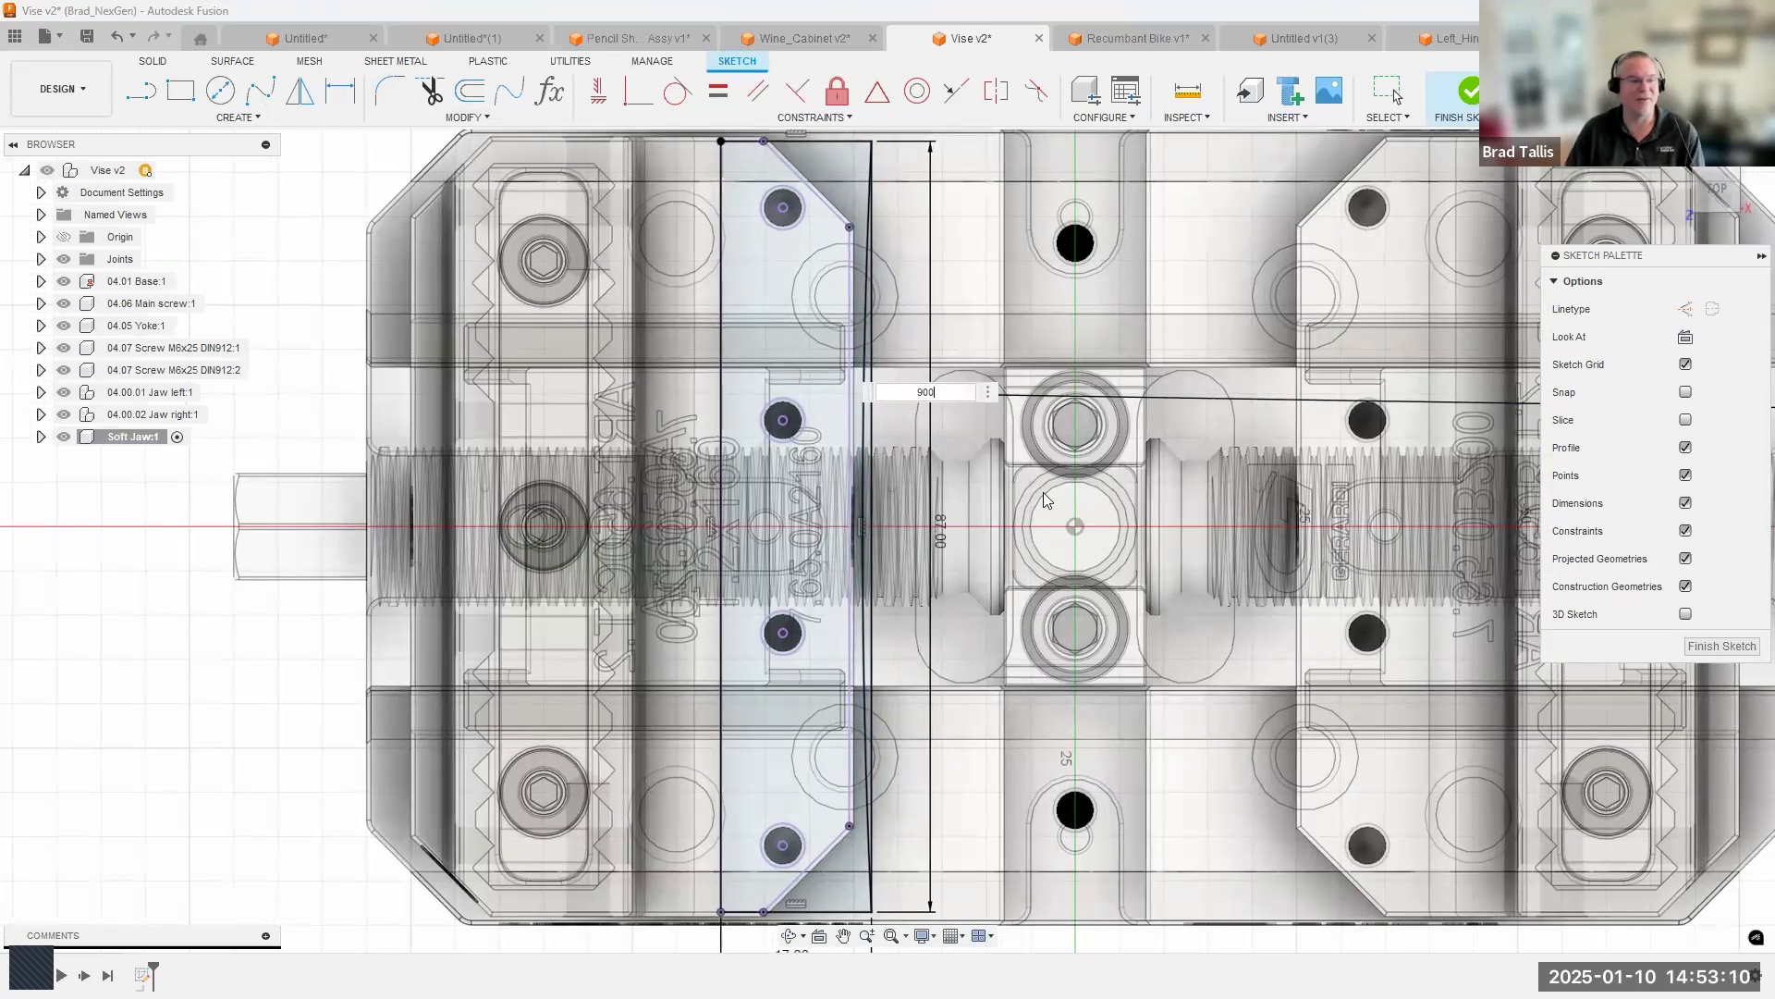
pyautogui.press('Return')
pyautogui.scroll(-2, 1075, 630)
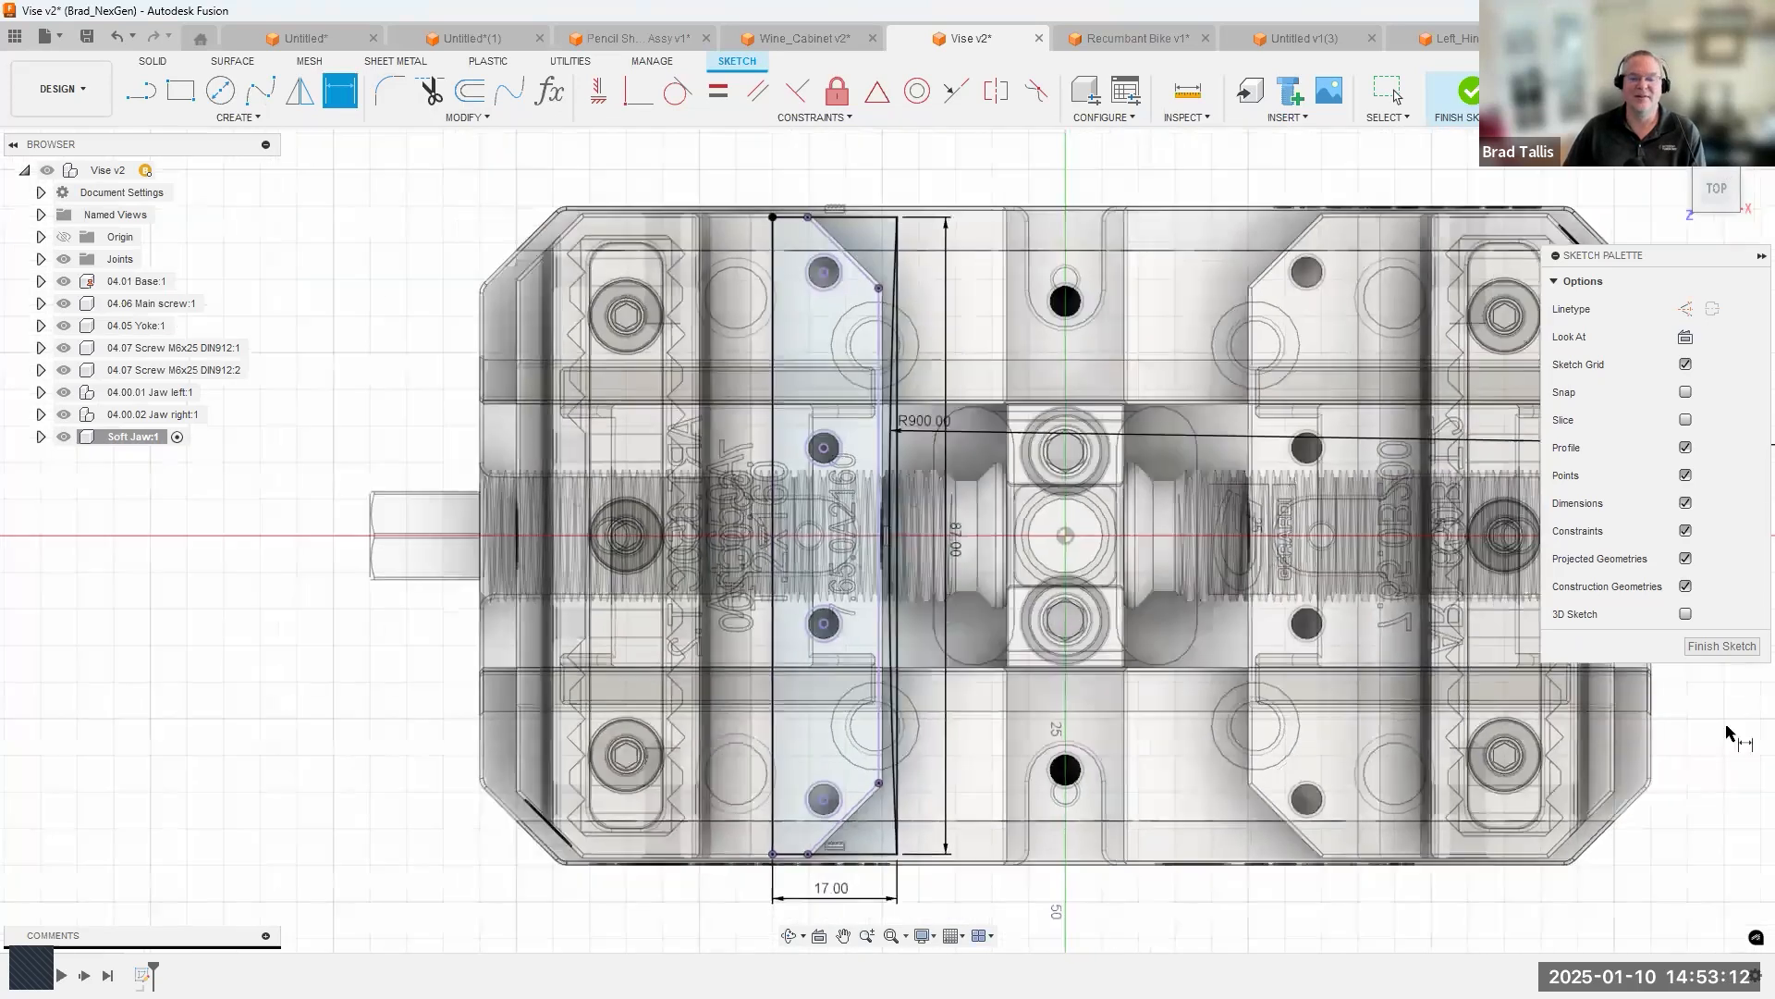
pyautogui.click(1708, 651)
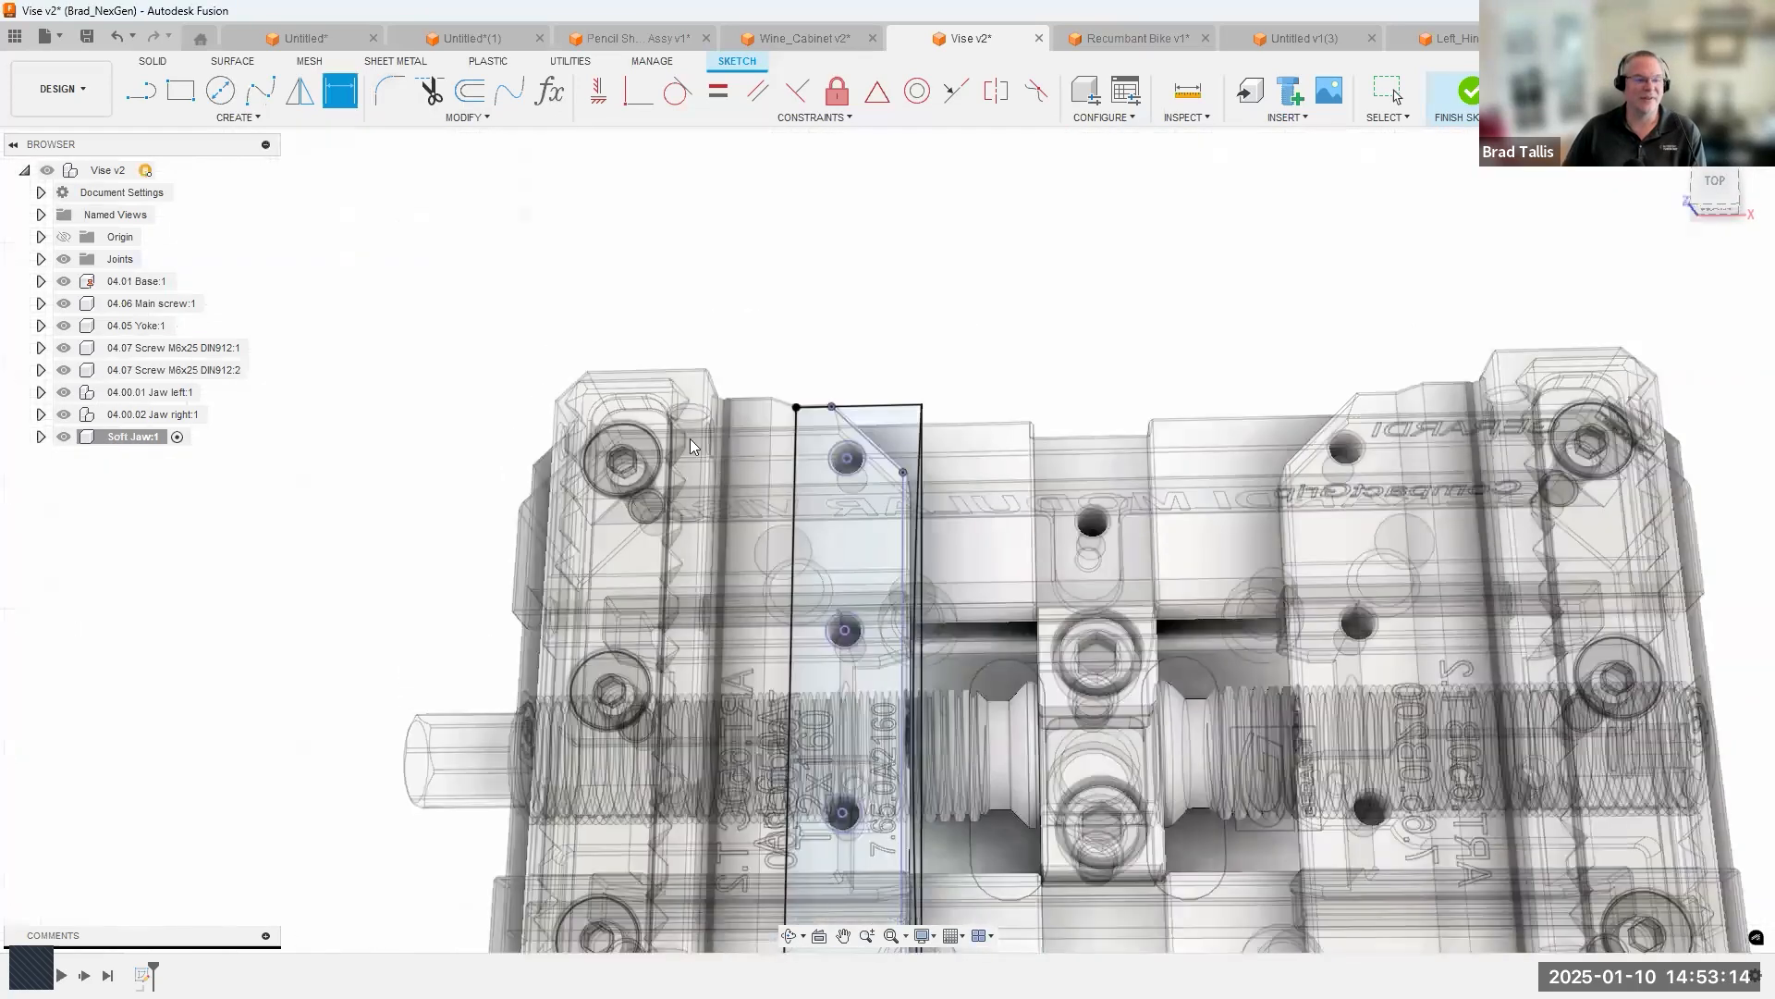
# Extrude the soft jaw's two sketch profiles upward by 5 mm, leaving the four holes open.
pyautogui.click(849, 338)
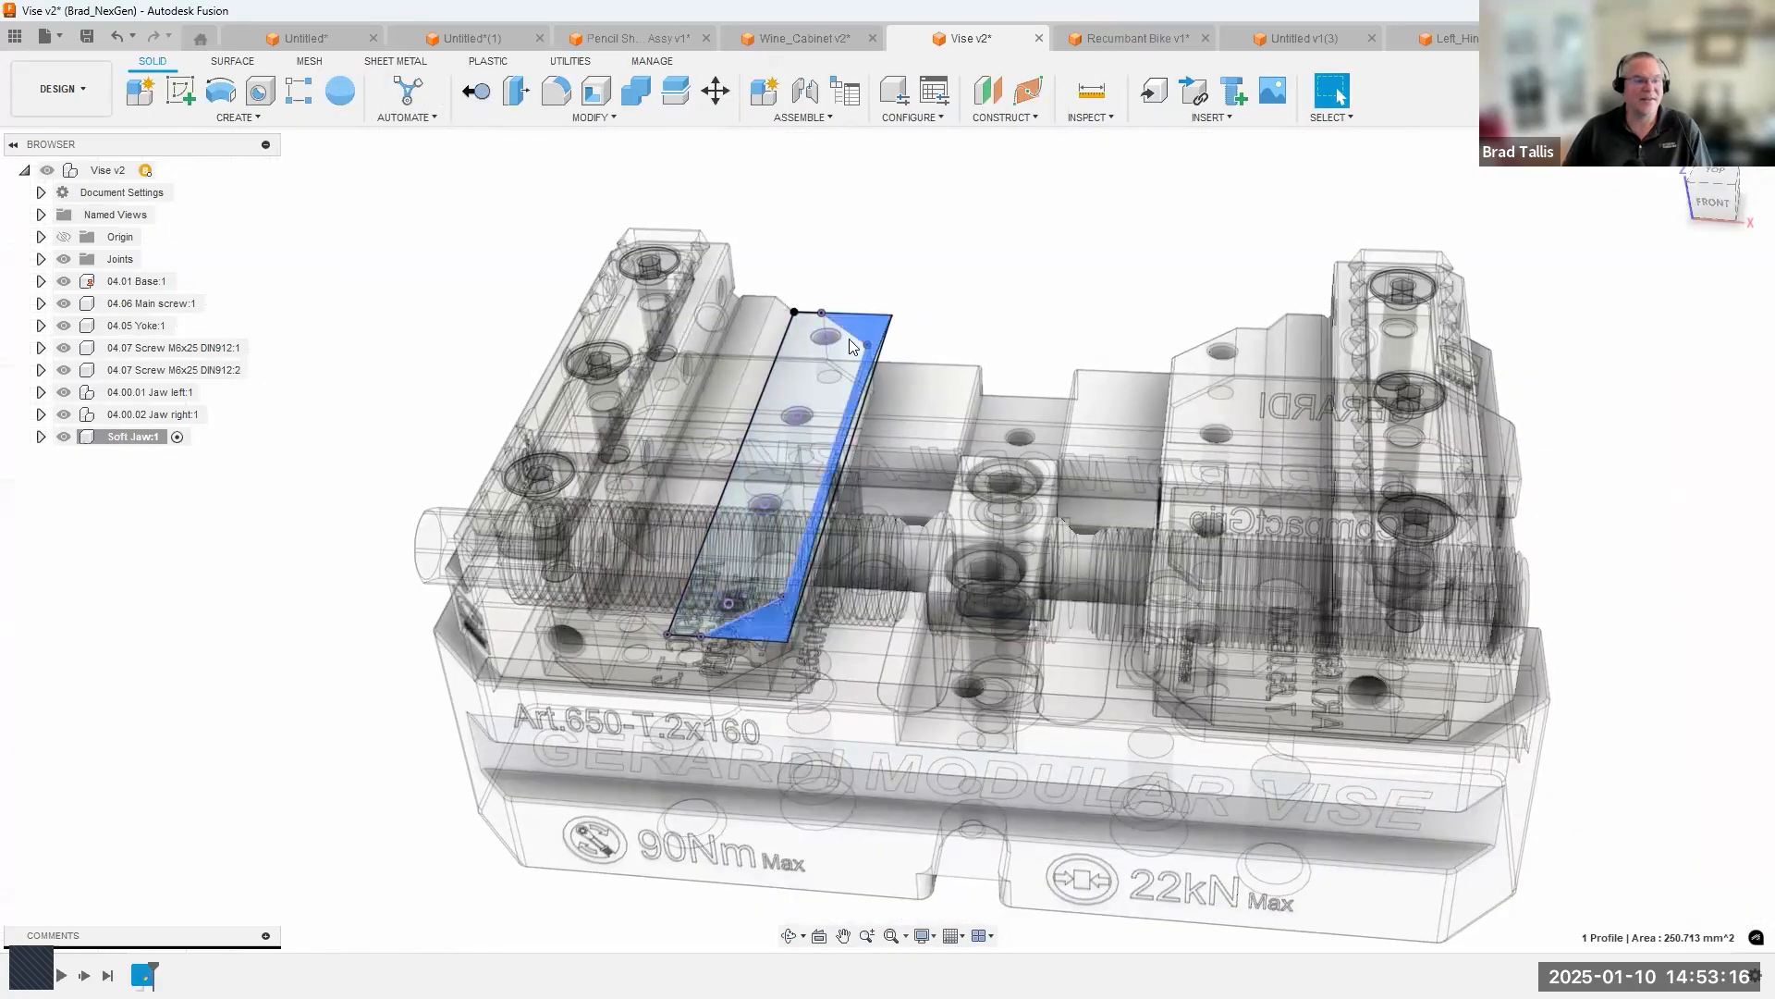
pyautogui.keyDown('ctrl'); pyautogui.click(825, 362); pyautogui.keyUp('ctrl')
pyautogui.rightClick(817, 370)
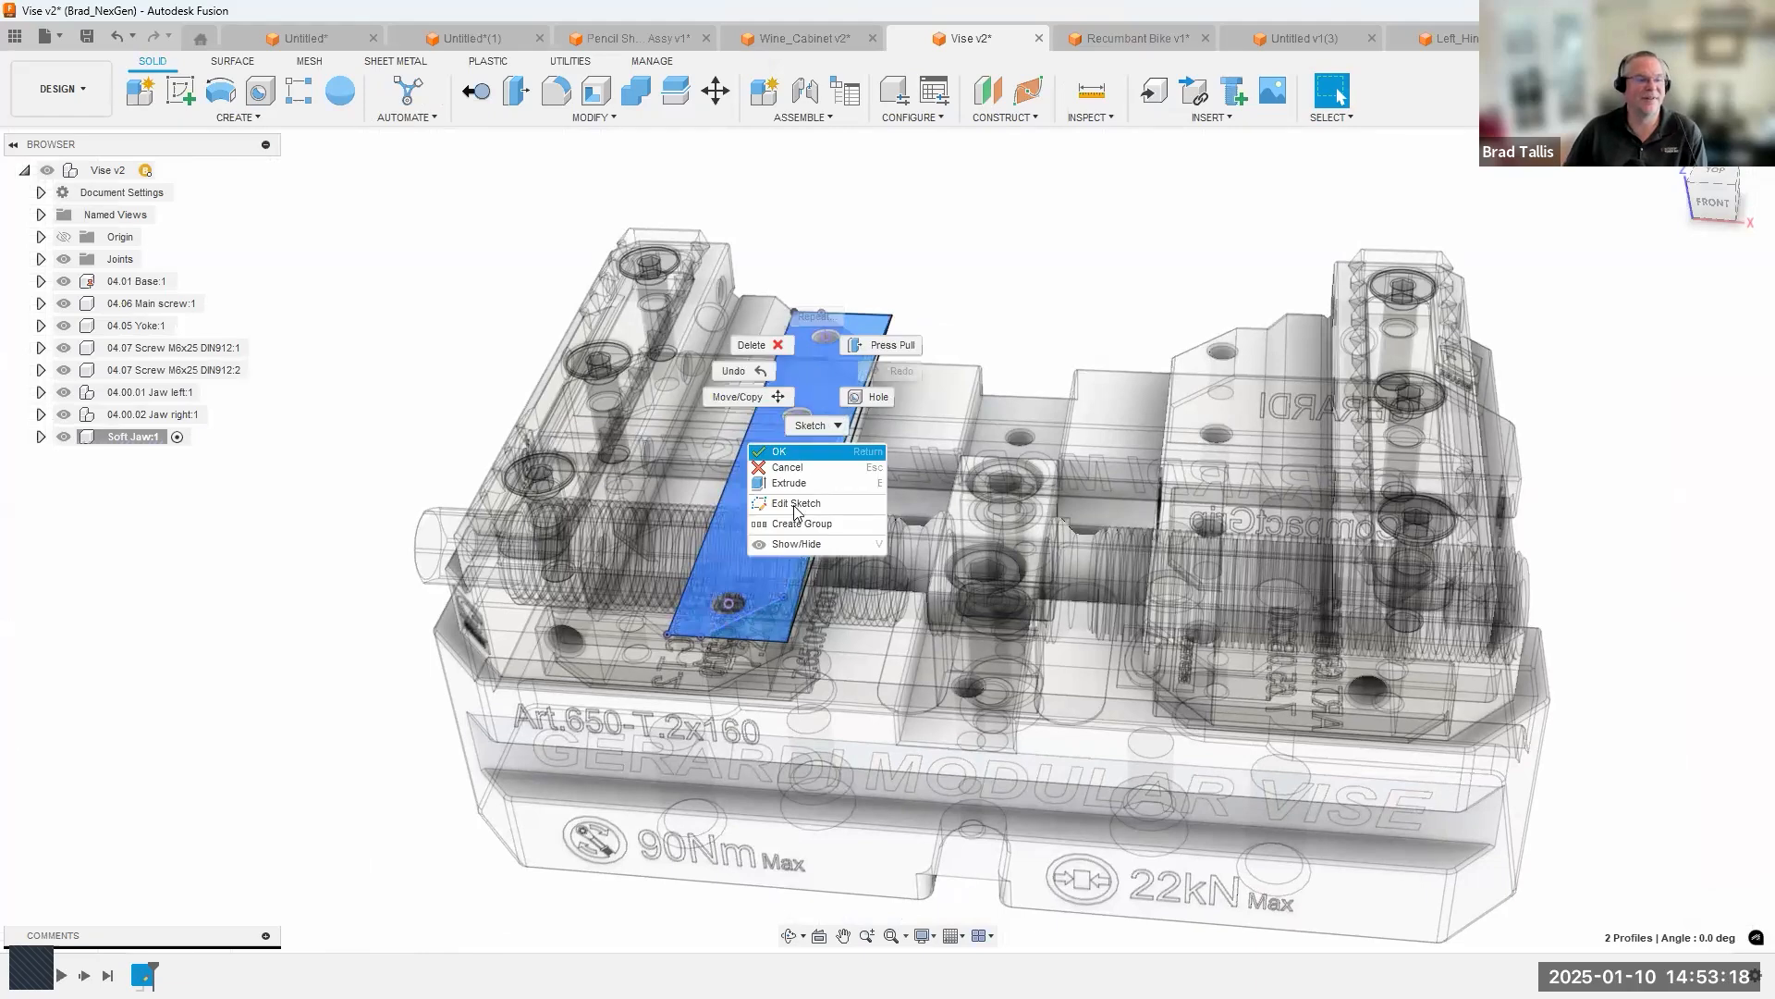
pyautogui.click(791, 484)
pyautogui.scroll(3, 829, 438)
pyautogui.moveTo(864, 400); pyautogui.dragTo(867, 357)
pyautogui.keyDown('shift'); pyautogui.moveTo(943, 407); pyautogui.dragTo(1232, 90, button='middle'); pyautogui.keyUp('shift')
pyautogui.write('5')
pyautogui.press('Return')
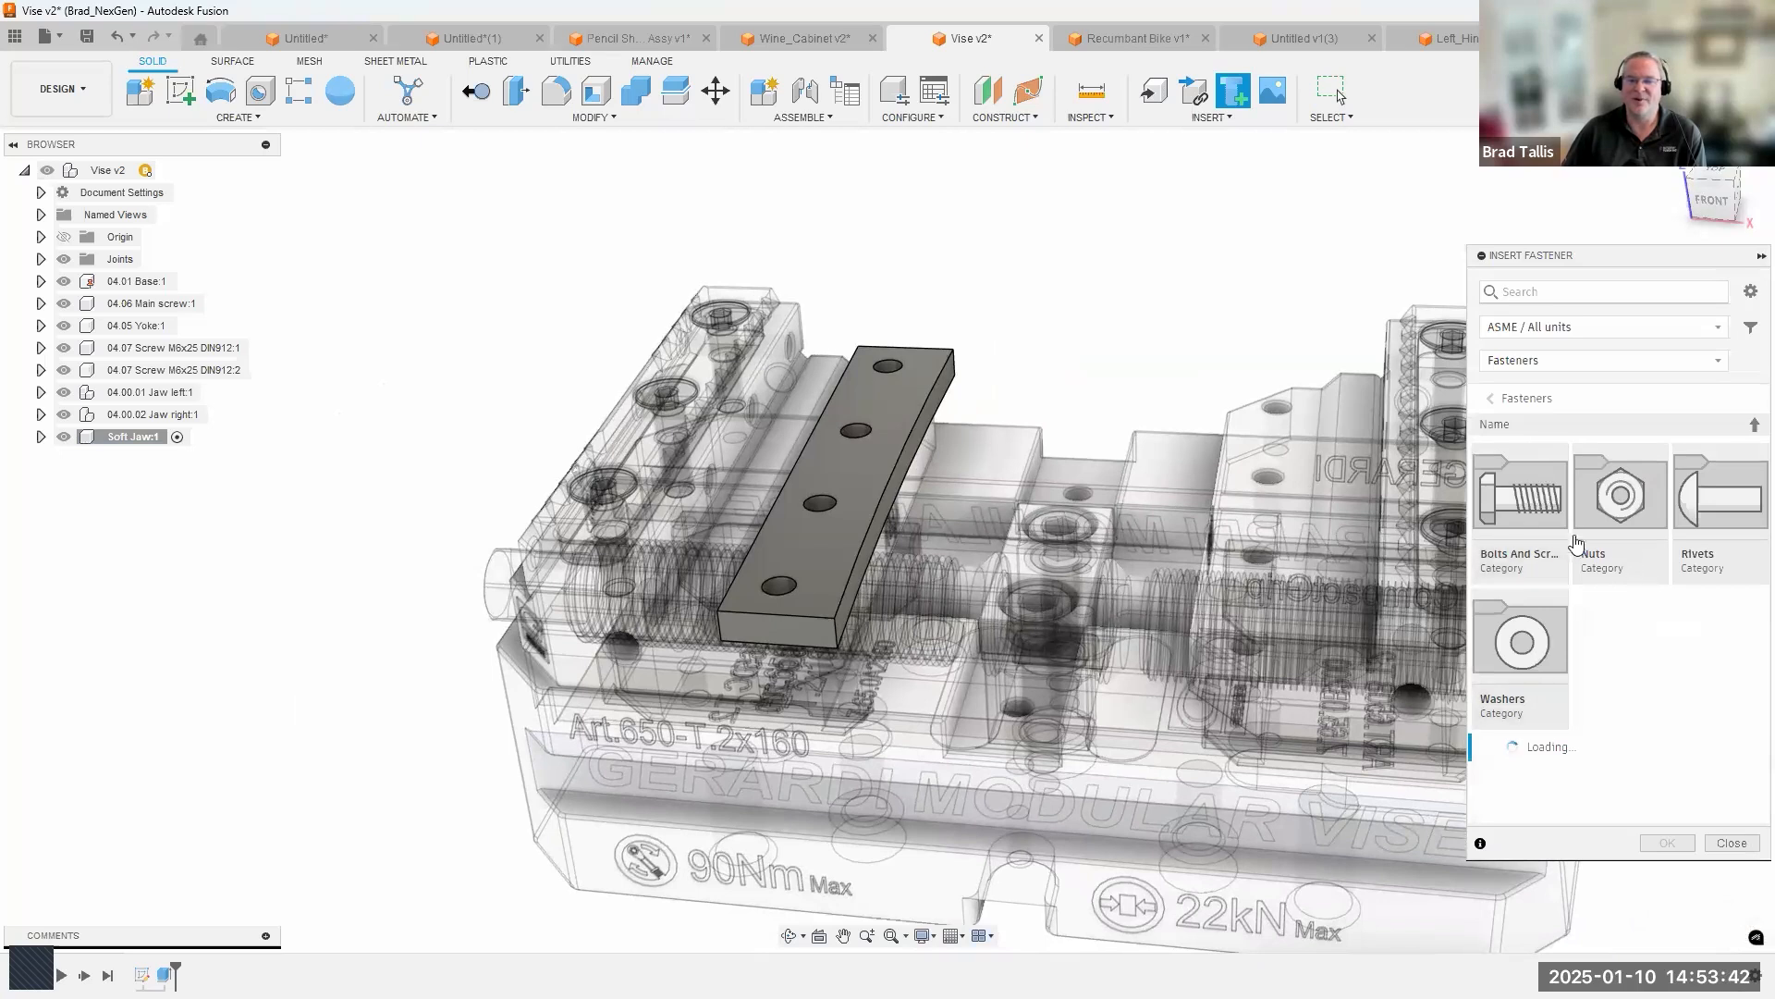
# Choose the ASME Hexagon Socket Head Cap Screw from the socket head bolts and screws for insertion as a fastener.
pyautogui.click(1517, 527)
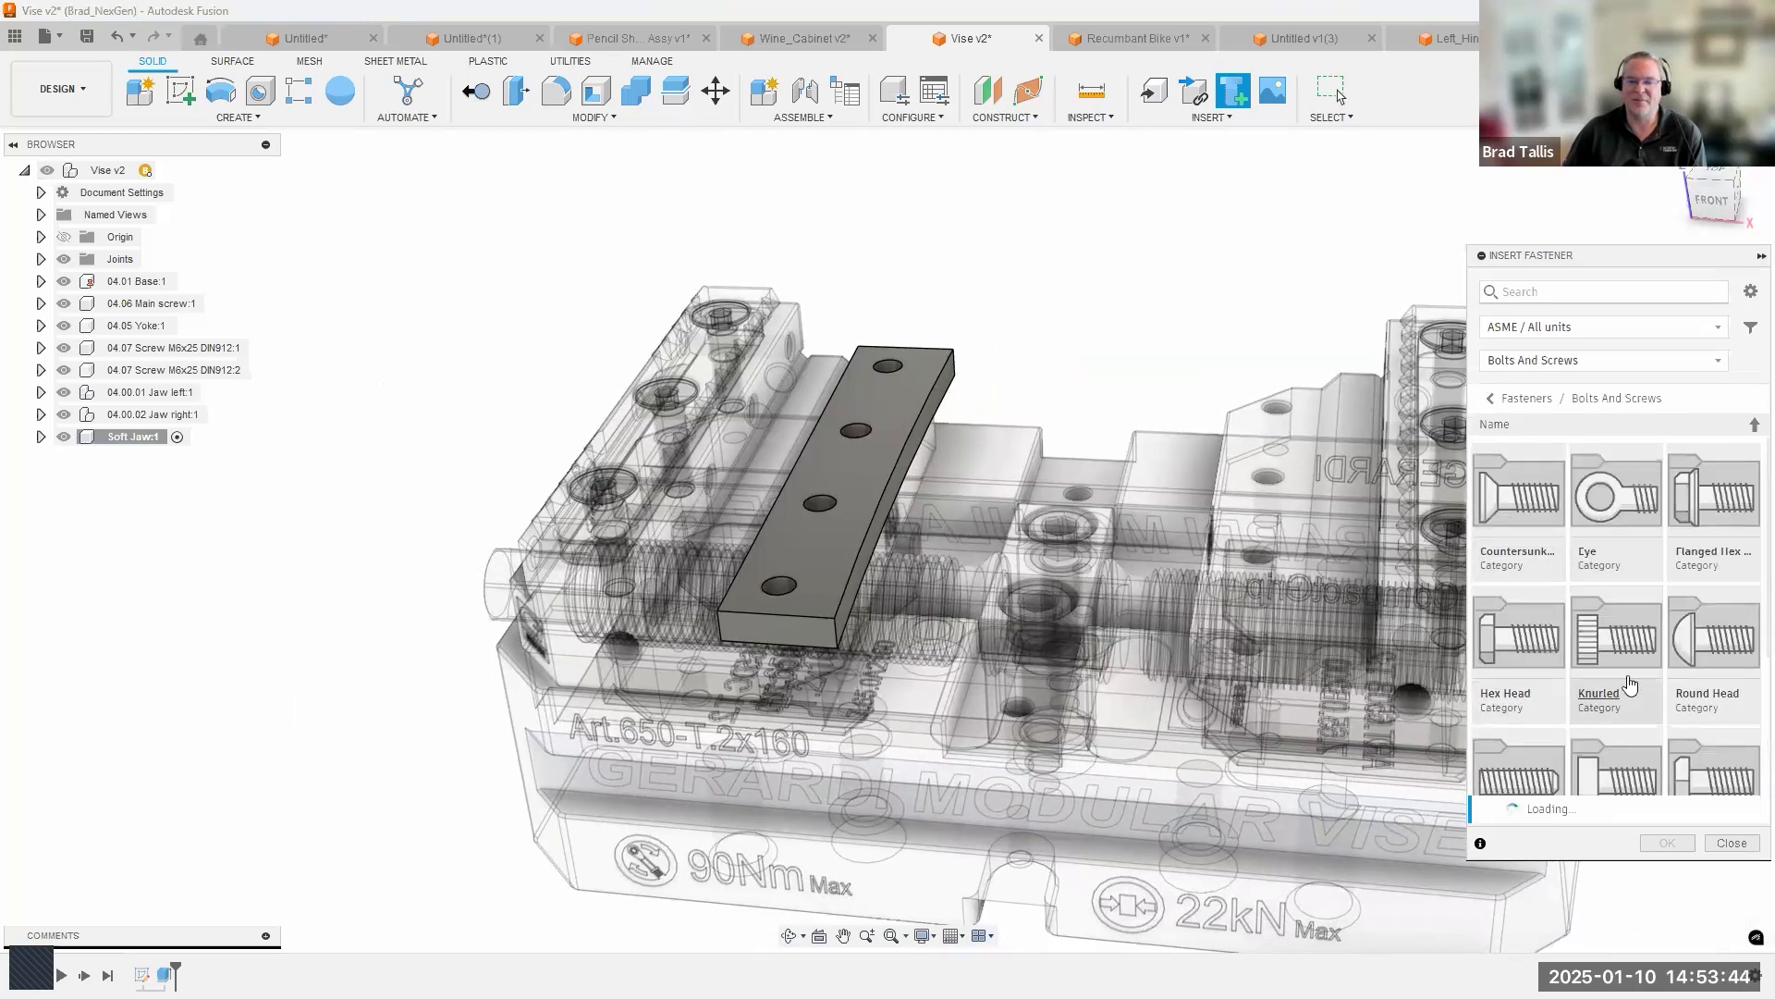
pyautogui.scroll(-1, 1601, 662)
pyautogui.click(1611, 721)
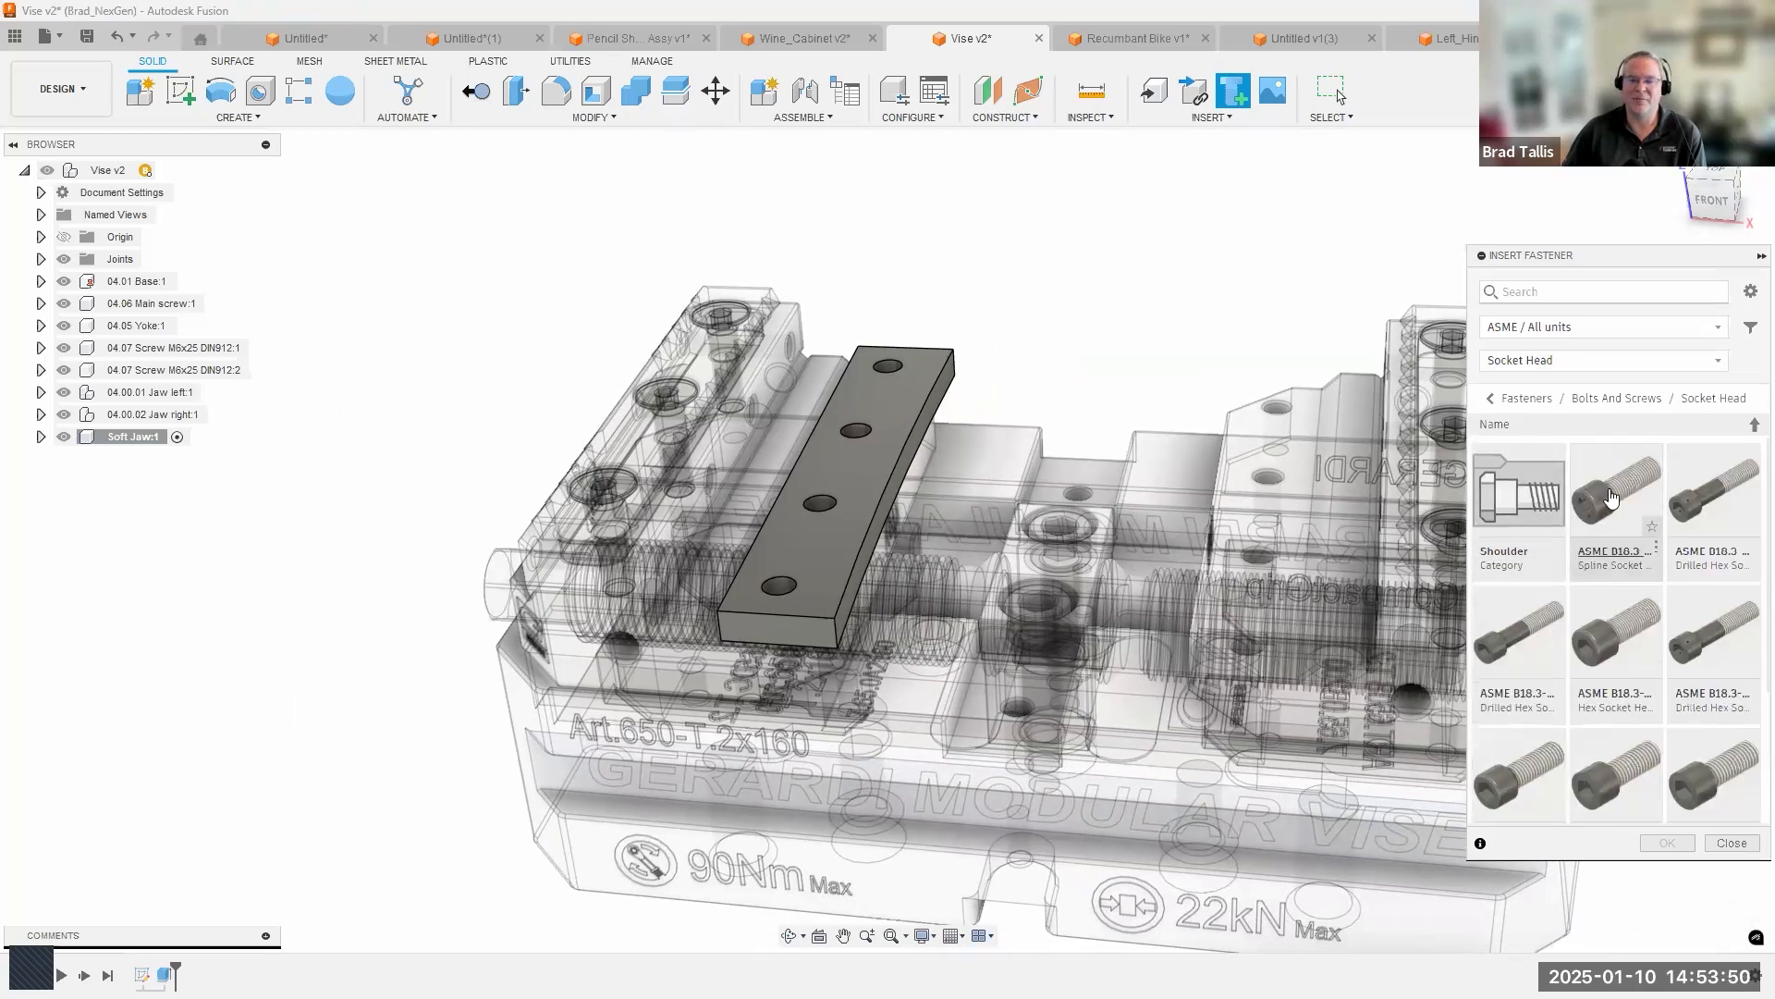
pyautogui.click(1616, 504)
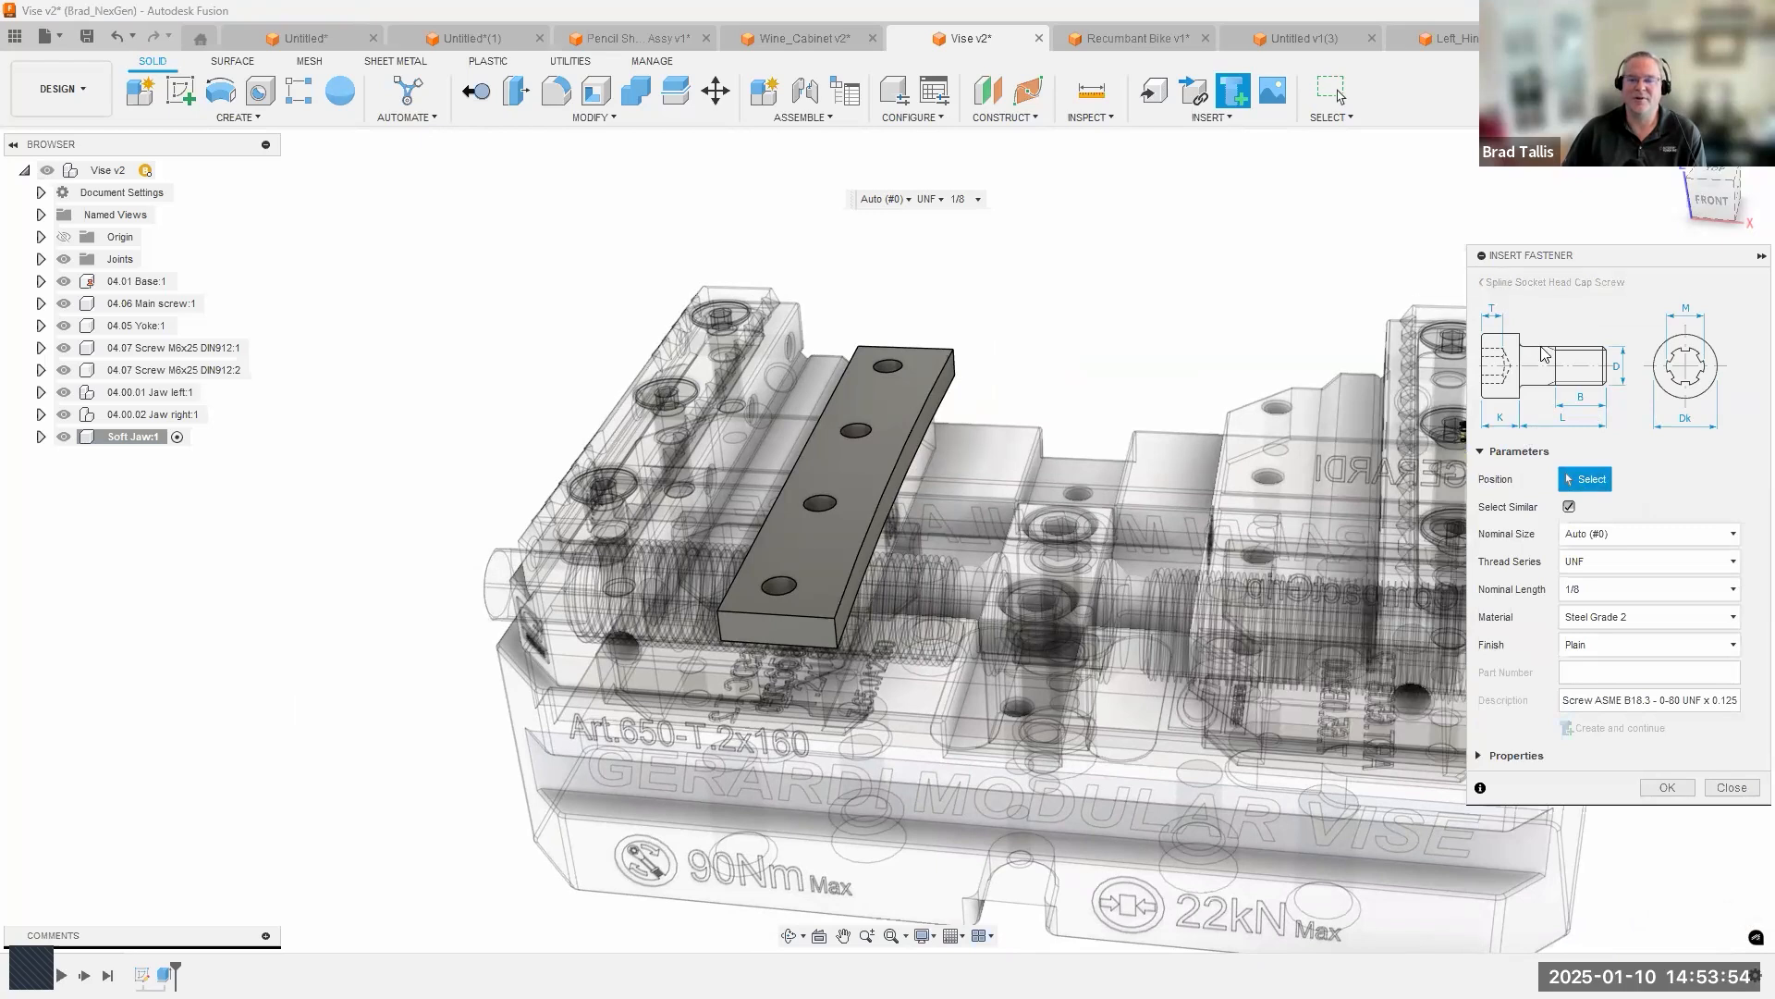
pyautogui.click(1491, 283)
pyautogui.scroll(4, 760, 573)
# Place the cap screws in all four similar soft jaw holes with automatic size #10, UNF thread and nominal length 1/2.
pyautogui.click(859, 597)
pyautogui.keyDown('shift'); pyautogui.moveTo(863, 603); pyautogui.dragTo(1008, 405, button='middle'); pyautogui.keyUp('shift')
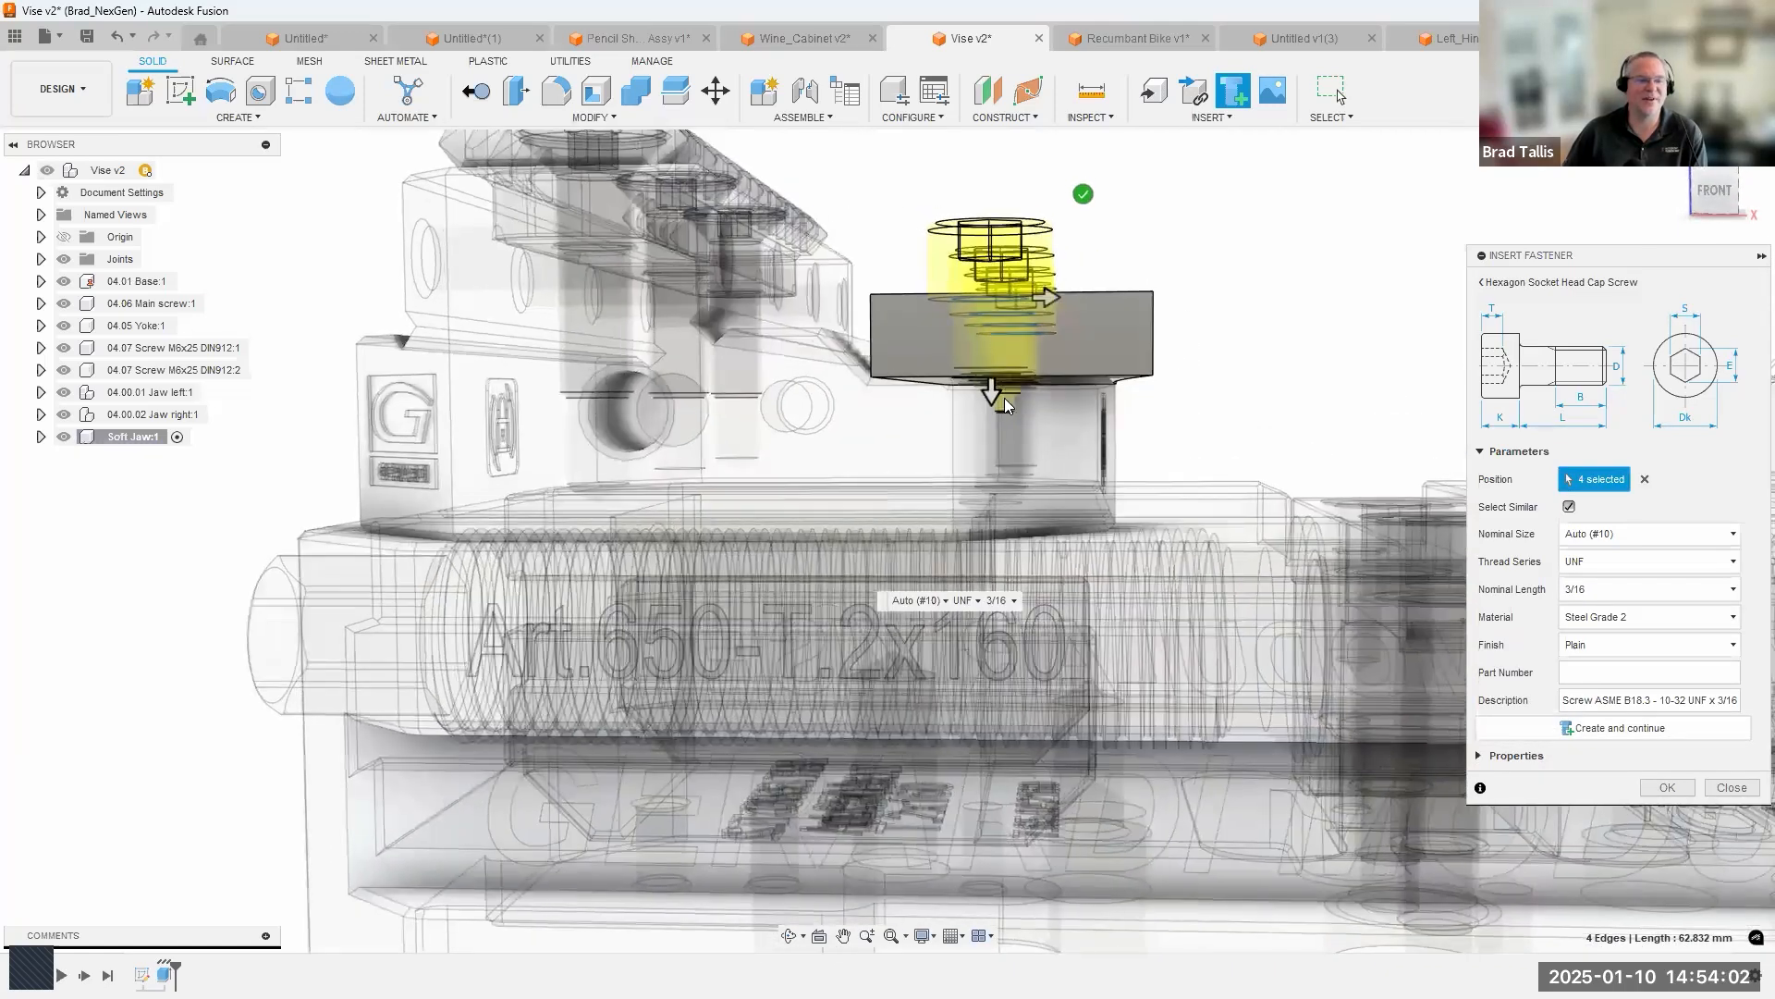
pyautogui.moveTo(1002, 462); pyautogui.dragTo(998, 511)
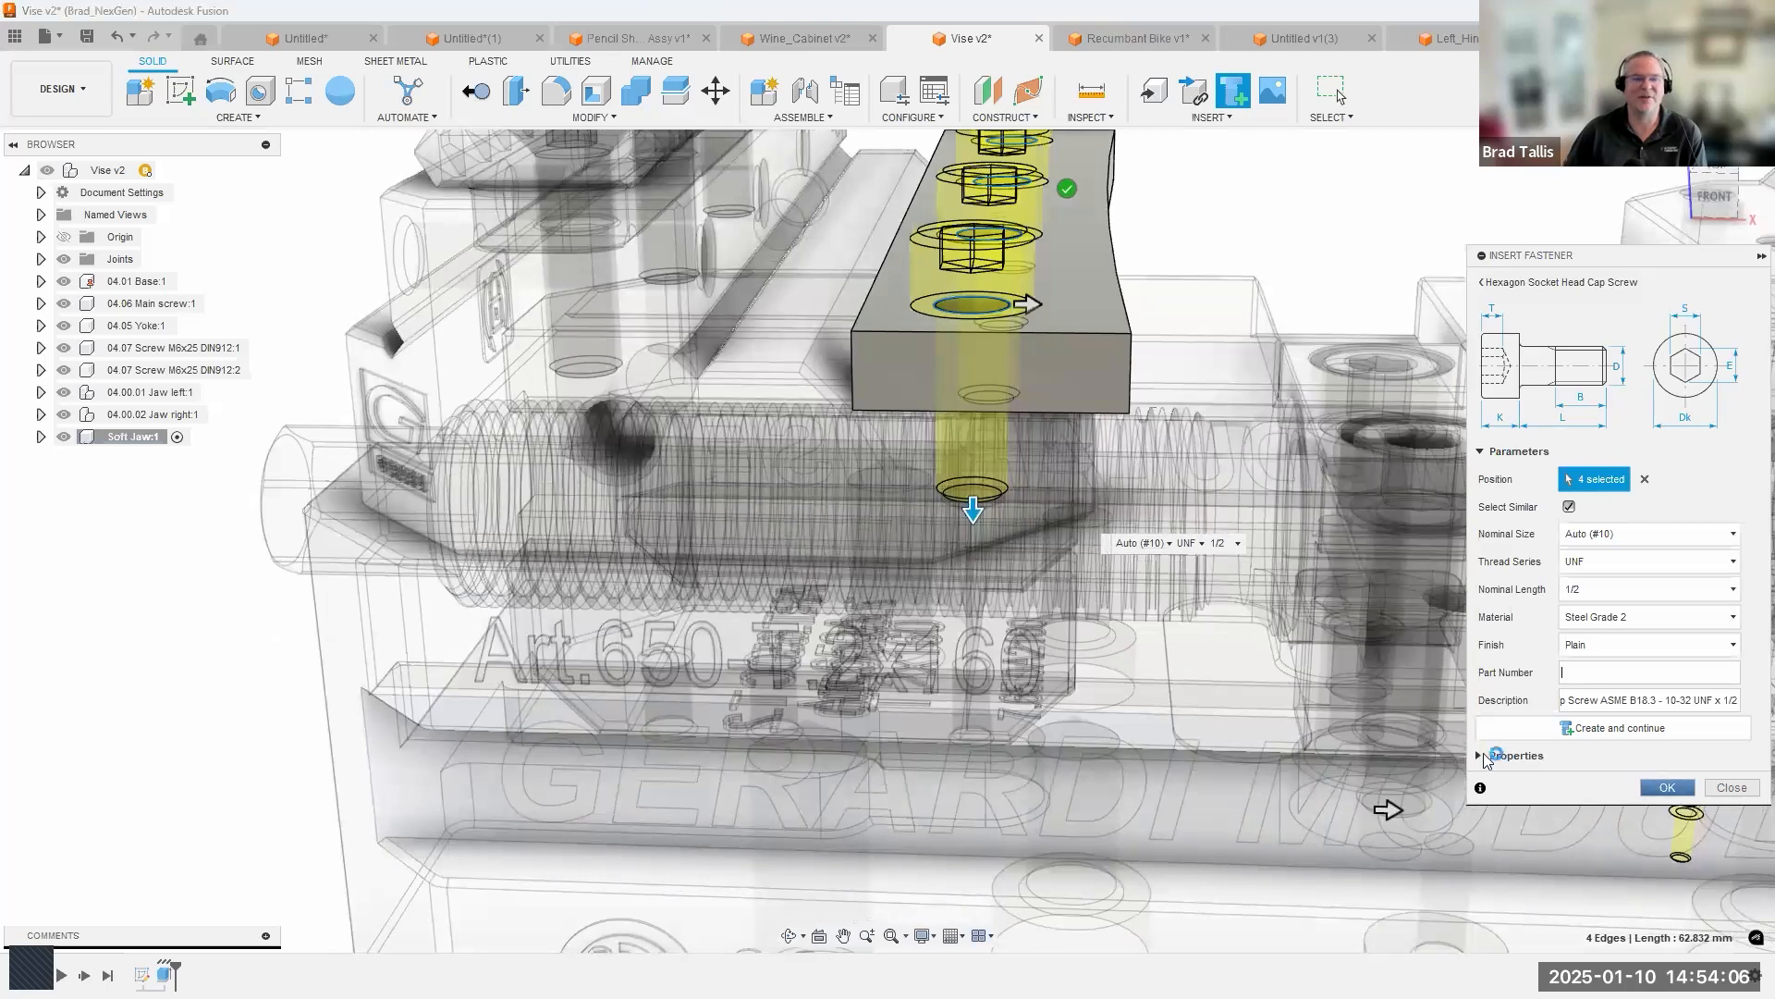
pyautogui.press('Return')
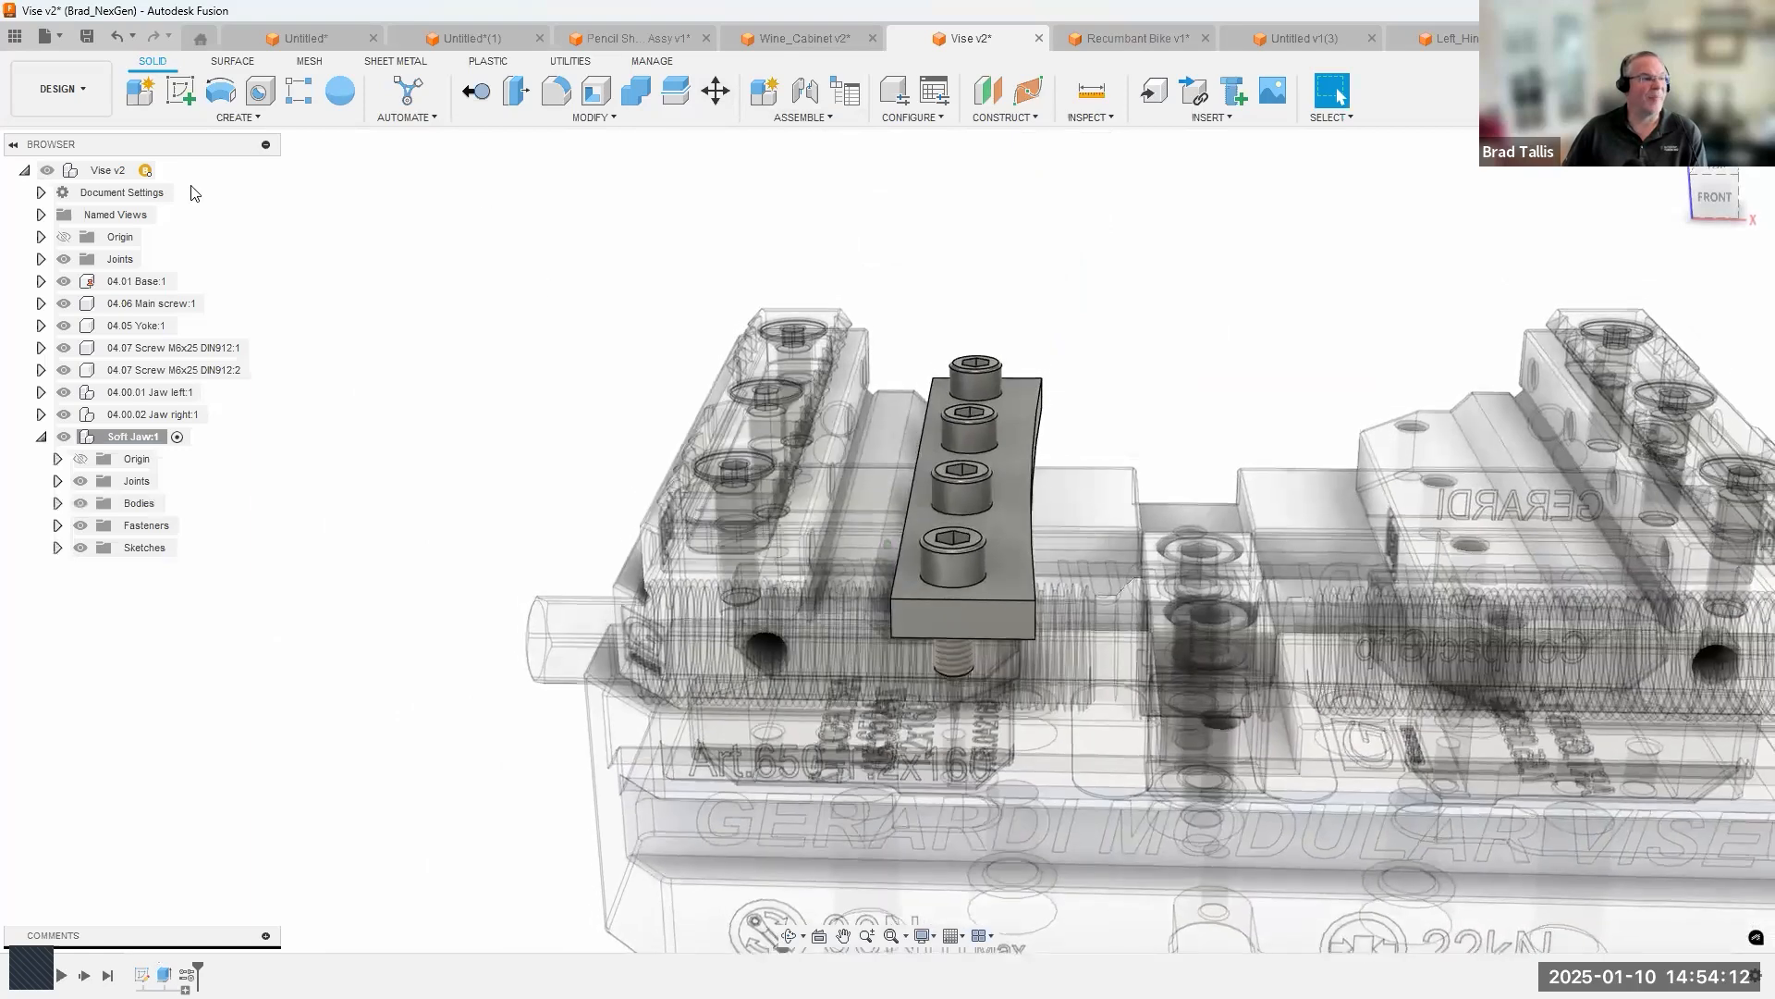
# Activate the top-level vise assembly and rigidly group the soft jaw with the left jaw, including child components.
pyautogui.click(167, 171)
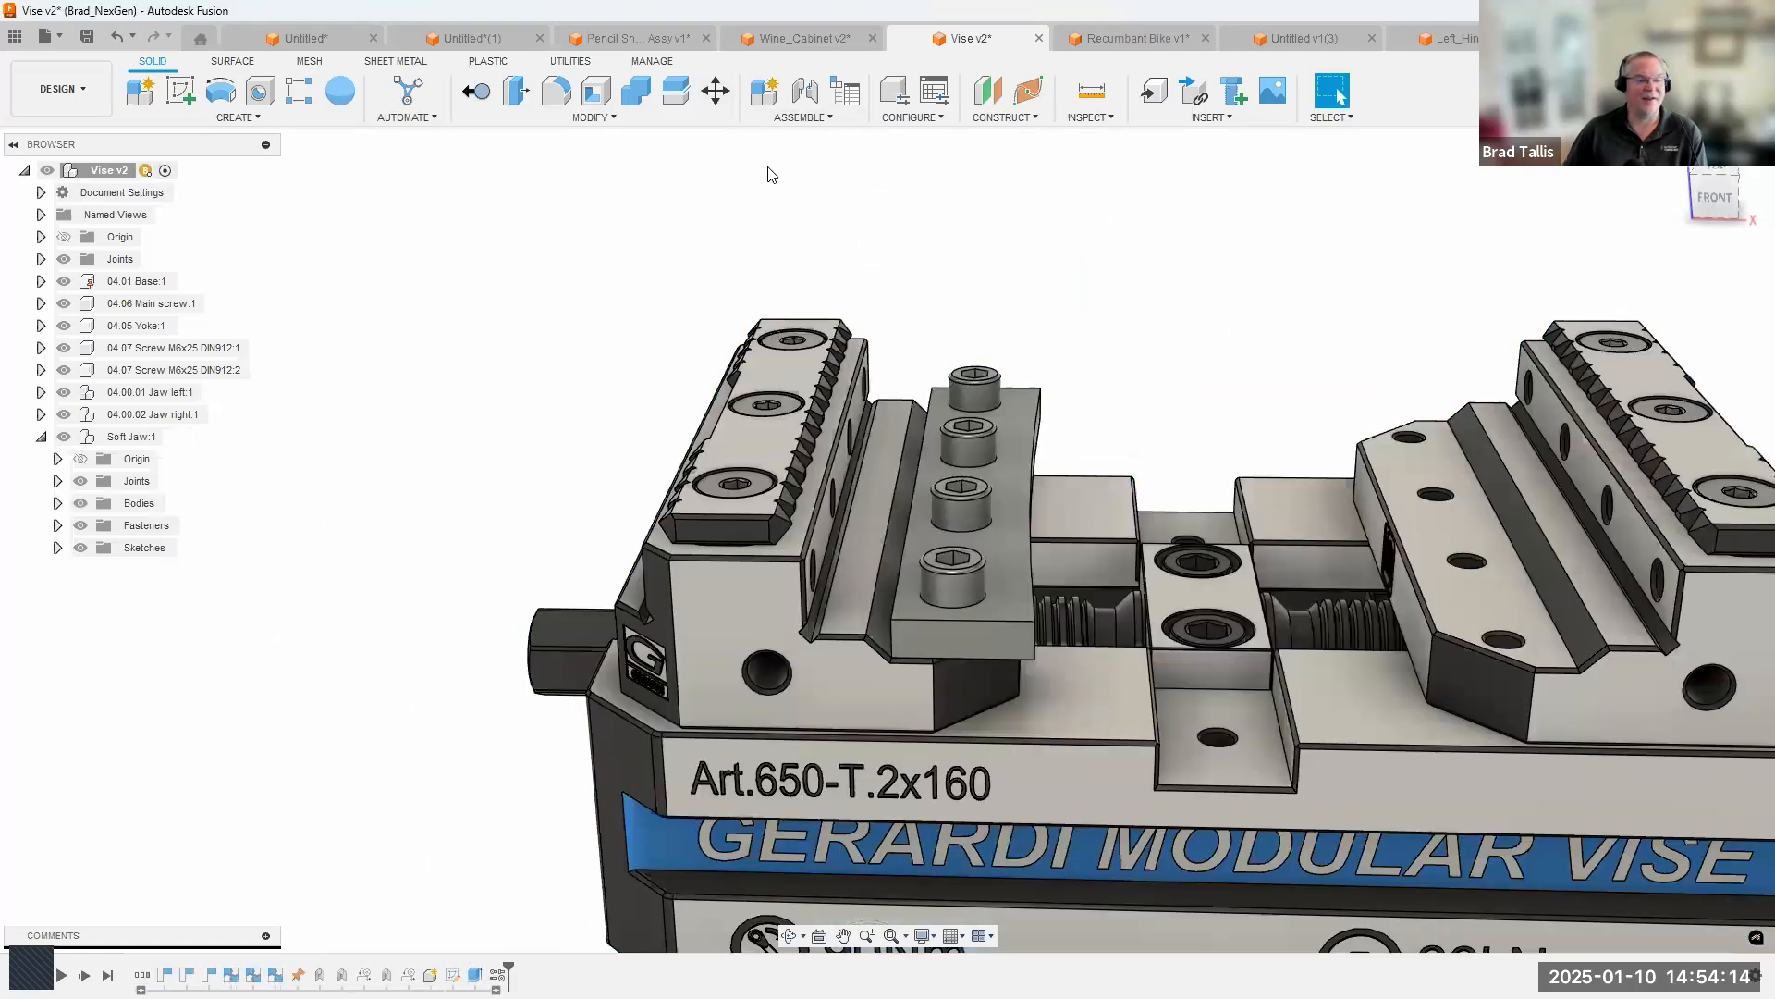
pyautogui.click(847, 116)
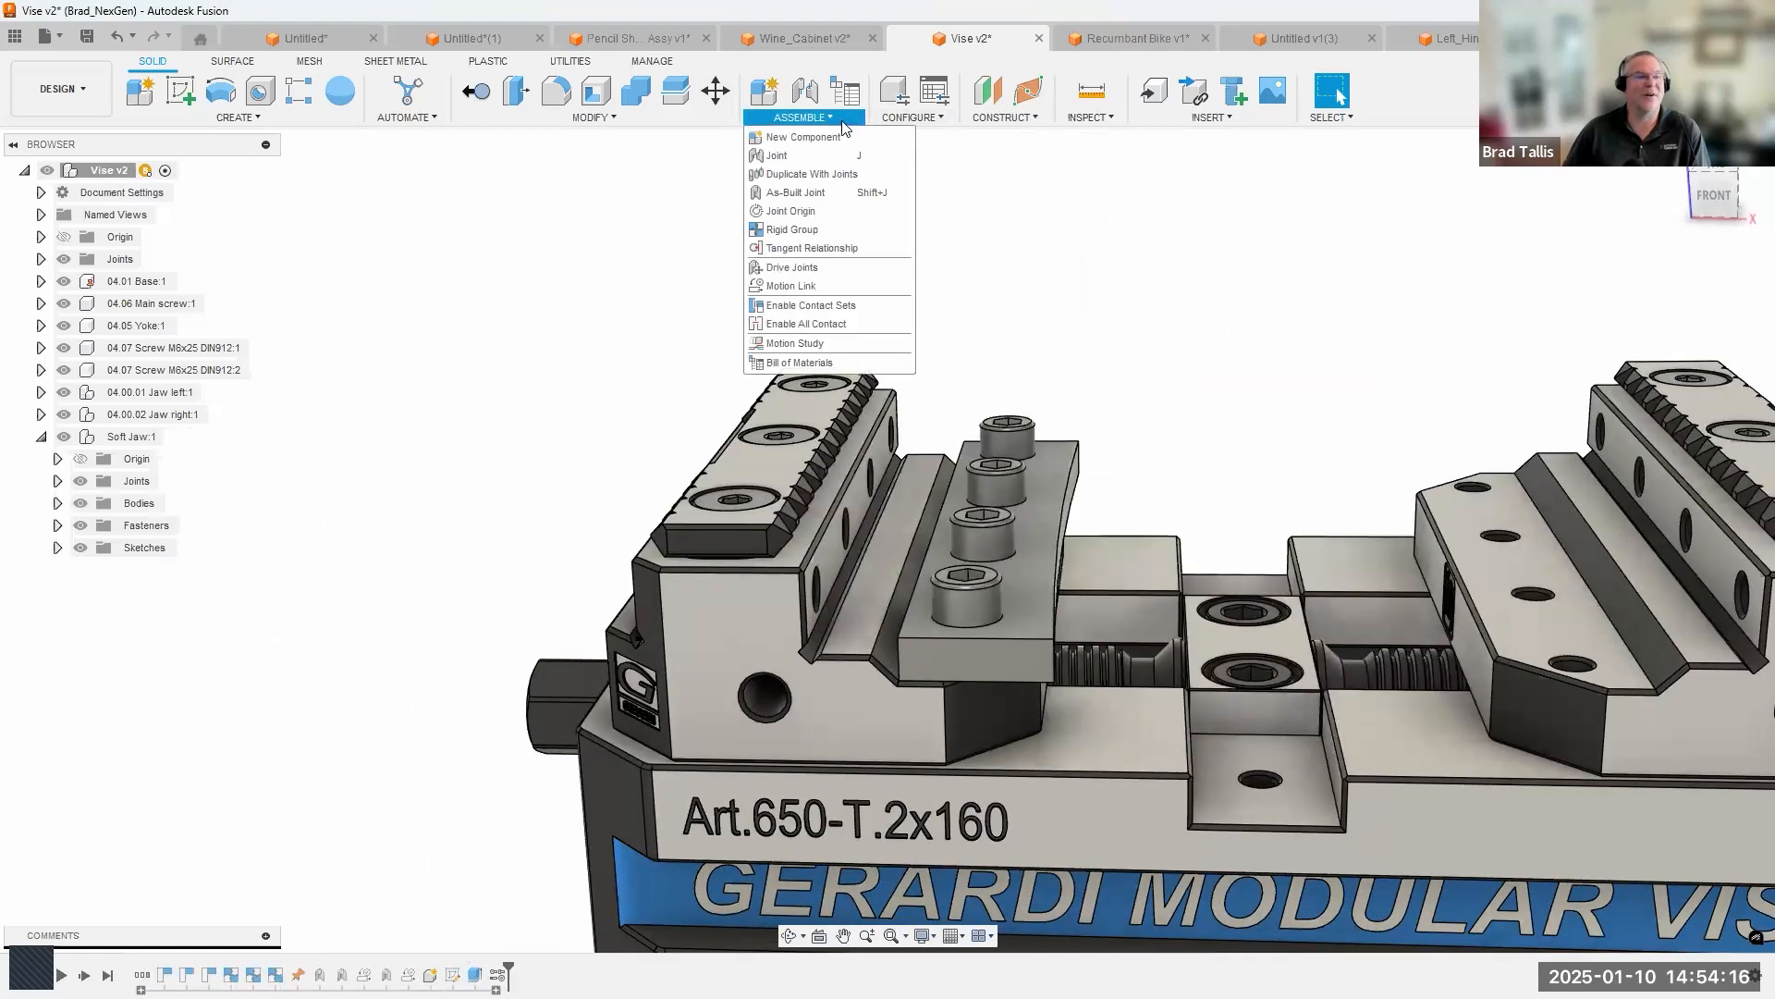
pyautogui.click(810, 231)
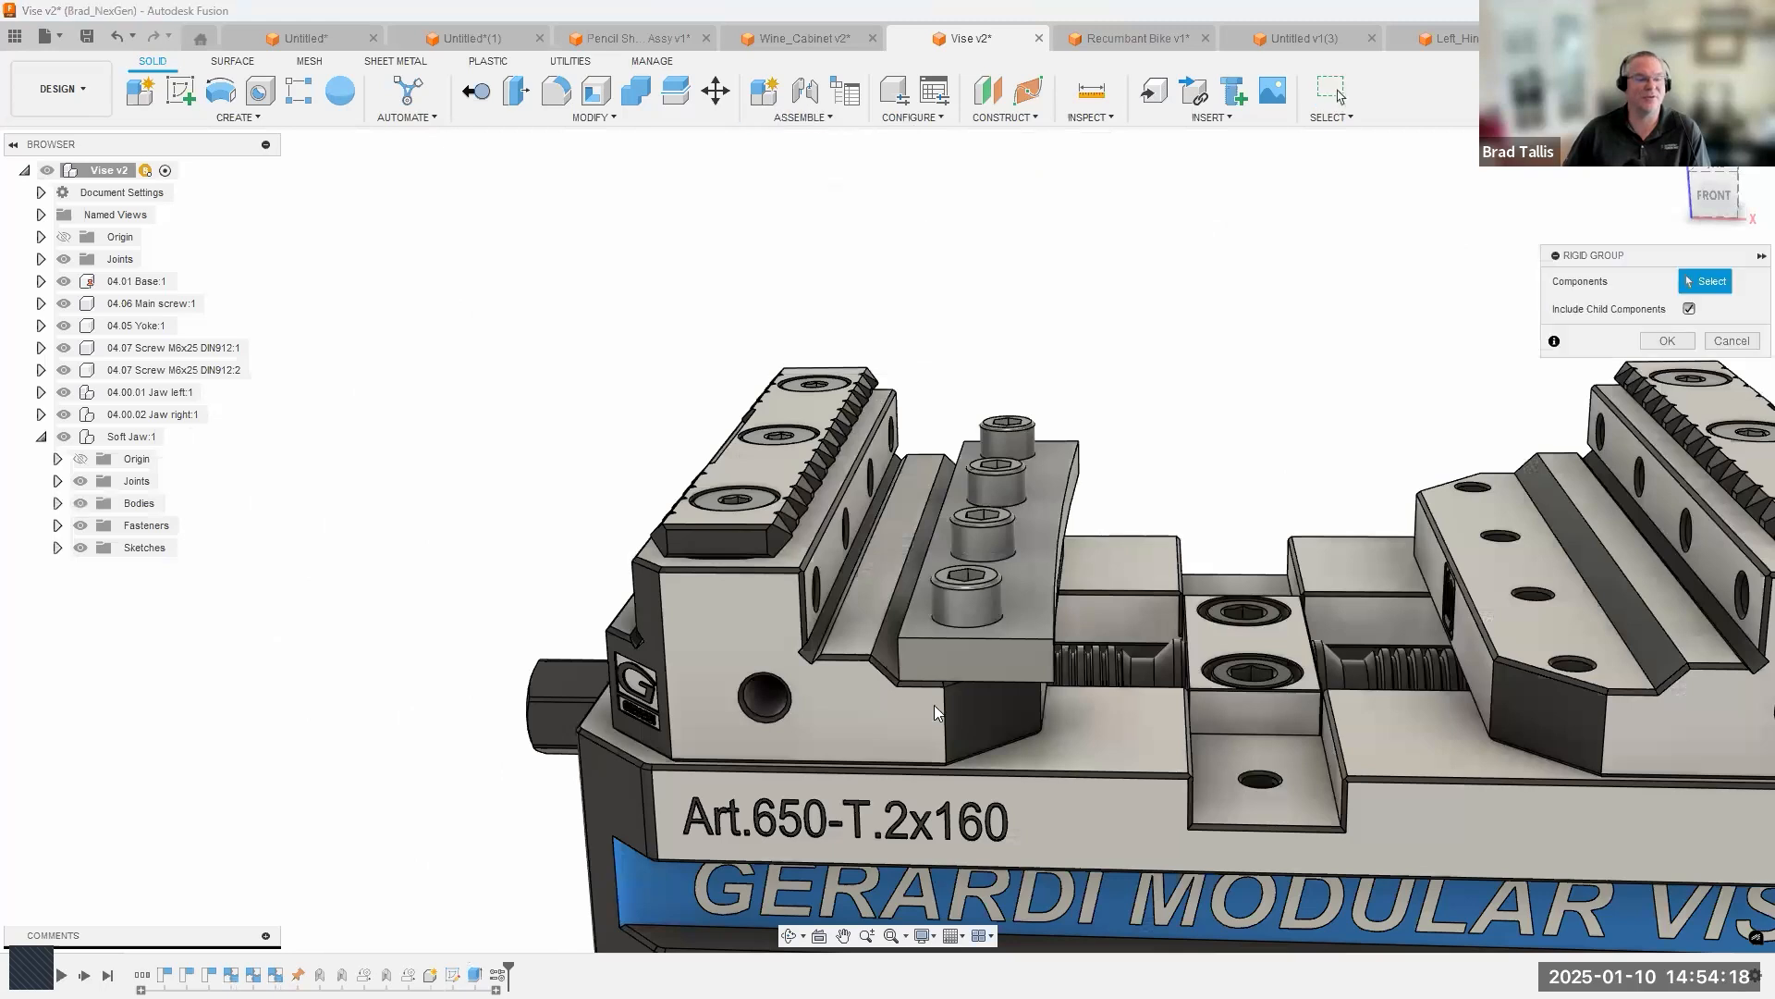
pyautogui.click(955, 543)
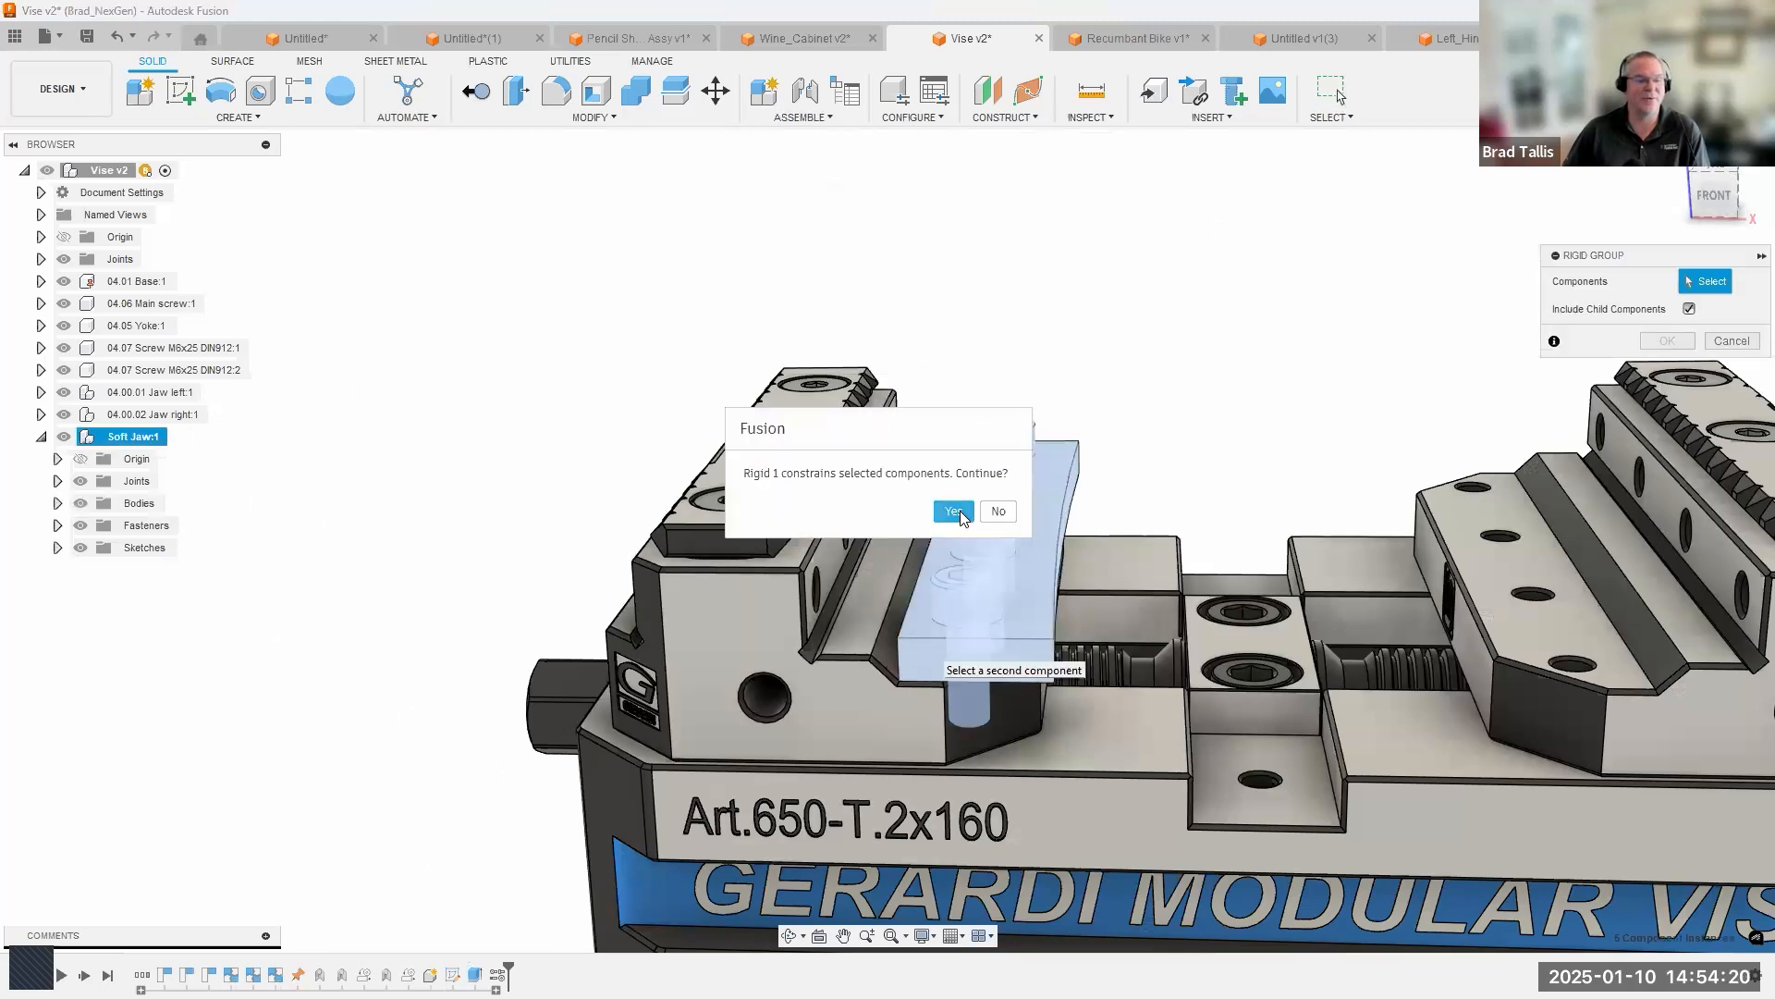
pyautogui.click(954, 511)
pyautogui.click(919, 718)
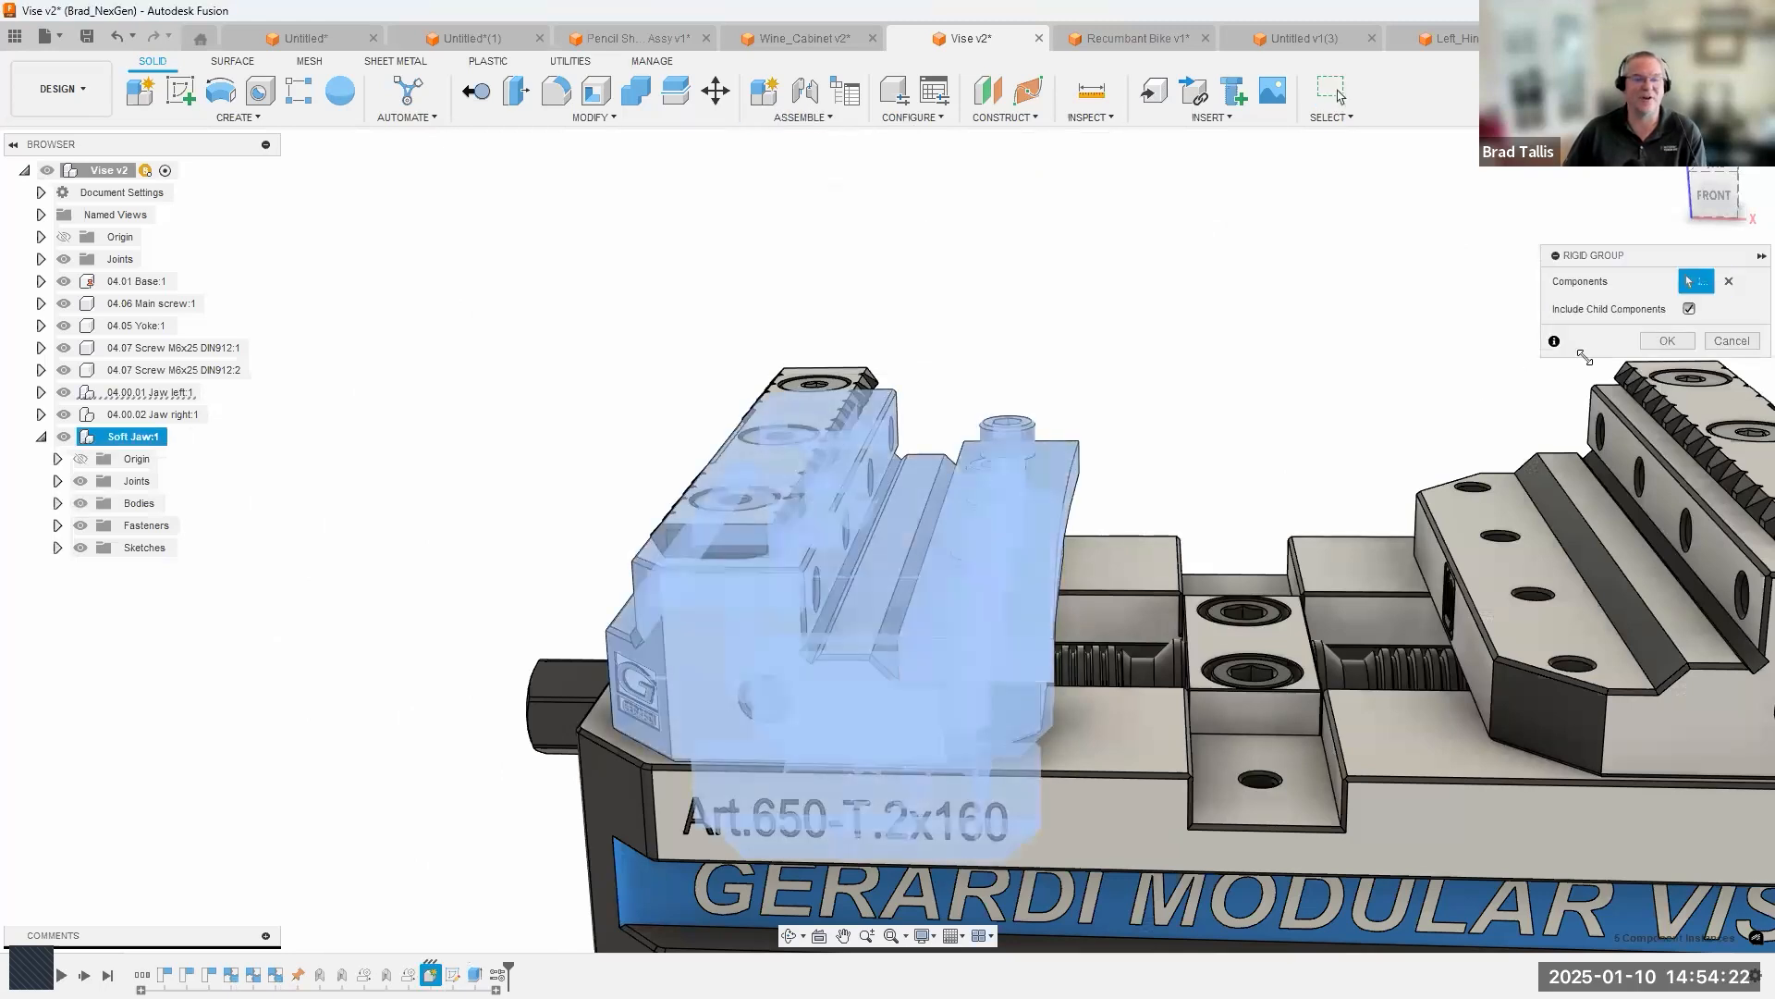
pyautogui.click(1666, 341)
# Move the left jaw along the vise to test that the soft jaw and its screws travel with it.
pyautogui.scroll(-5, 692, 777)
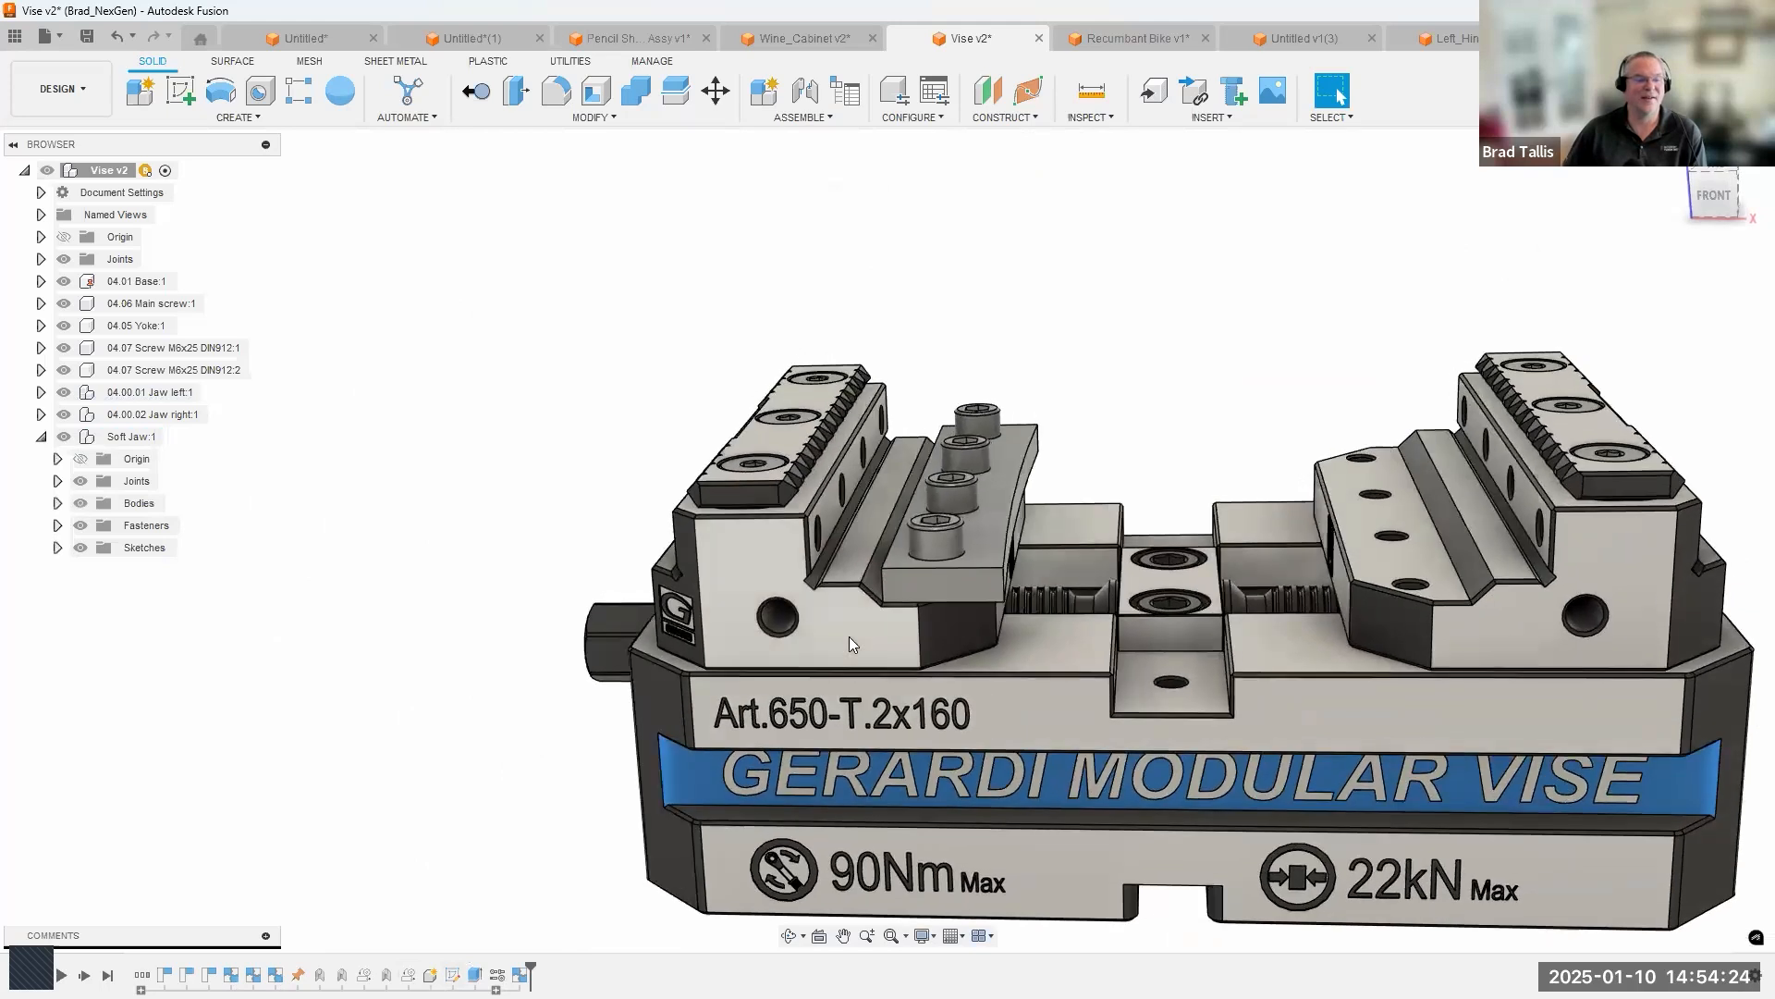
pyautogui.moveTo(891, 640)
pyautogui.mouseDown()
pyautogui.moveTo(945, 633)
pyautogui.moveTo(900, 630)
pyautogui.mouseUp()
pyautogui.keyDown('shift'); pyautogui.moveTo(954, 577); pyautogui.dragTo(900, 690, button='middle'); pyautogui.keyUp('shift')
pyautogui.moveTo(901, 689); pyautogui.dragTo(1145, 442)
pyautogui.keyDown('shift'); pyautogui.moveTo(1157, 356); pyautogui.dragTo(1004, 696, button='middle'); pyautogui.keyUp('shift')
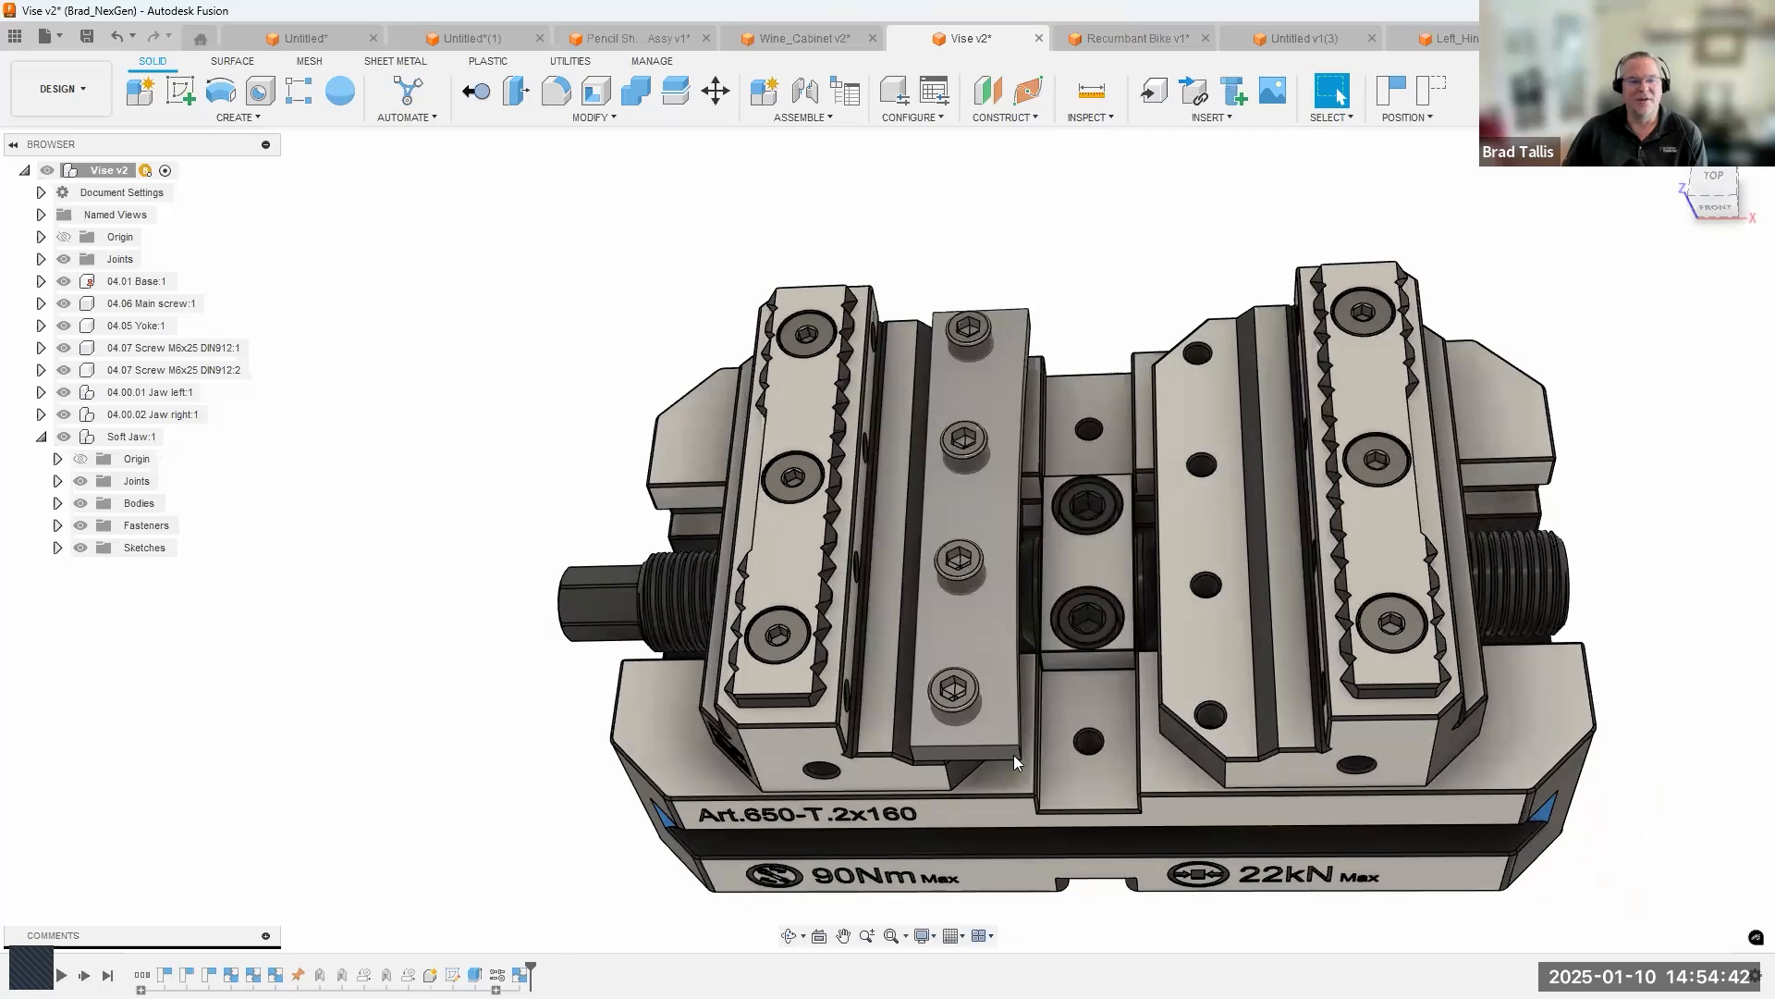
pyautogui.keyDown('shift'); pyautogui.moveTo(787, 647); pyautogui.dragTo(547, 714, button='middle'); pyautogui.keyUp('shift')
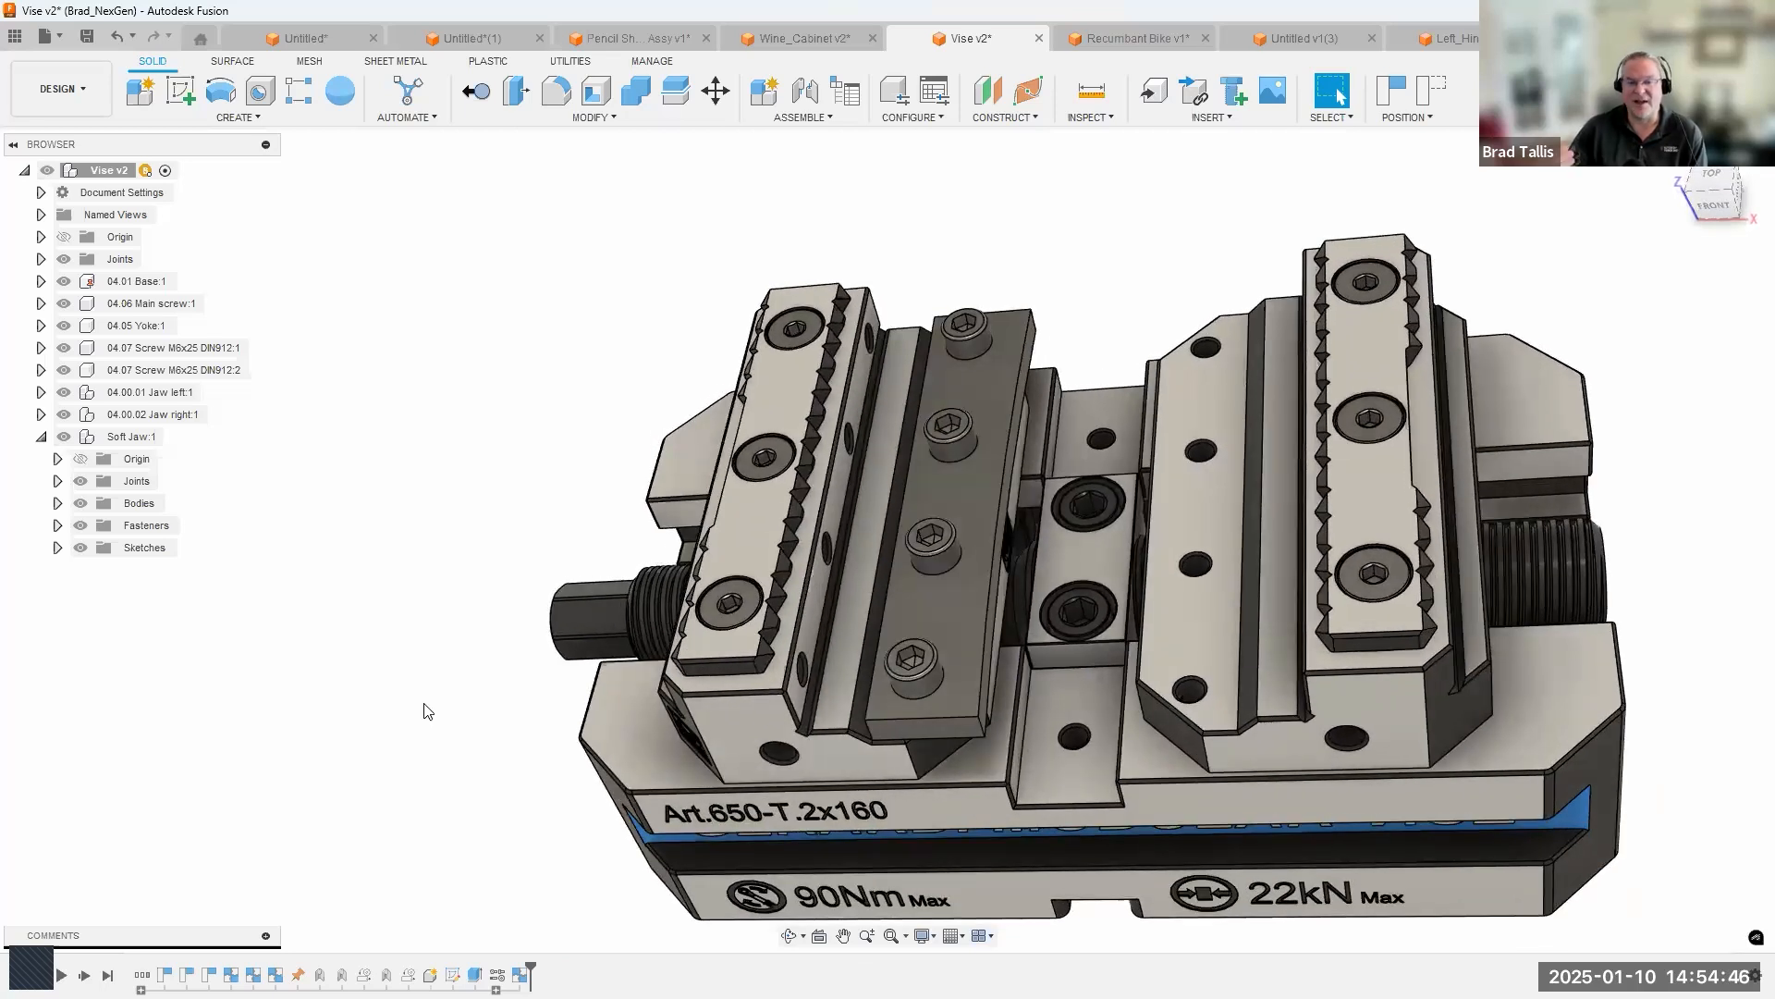
pyautogui.scroll(-3, 424, 711)
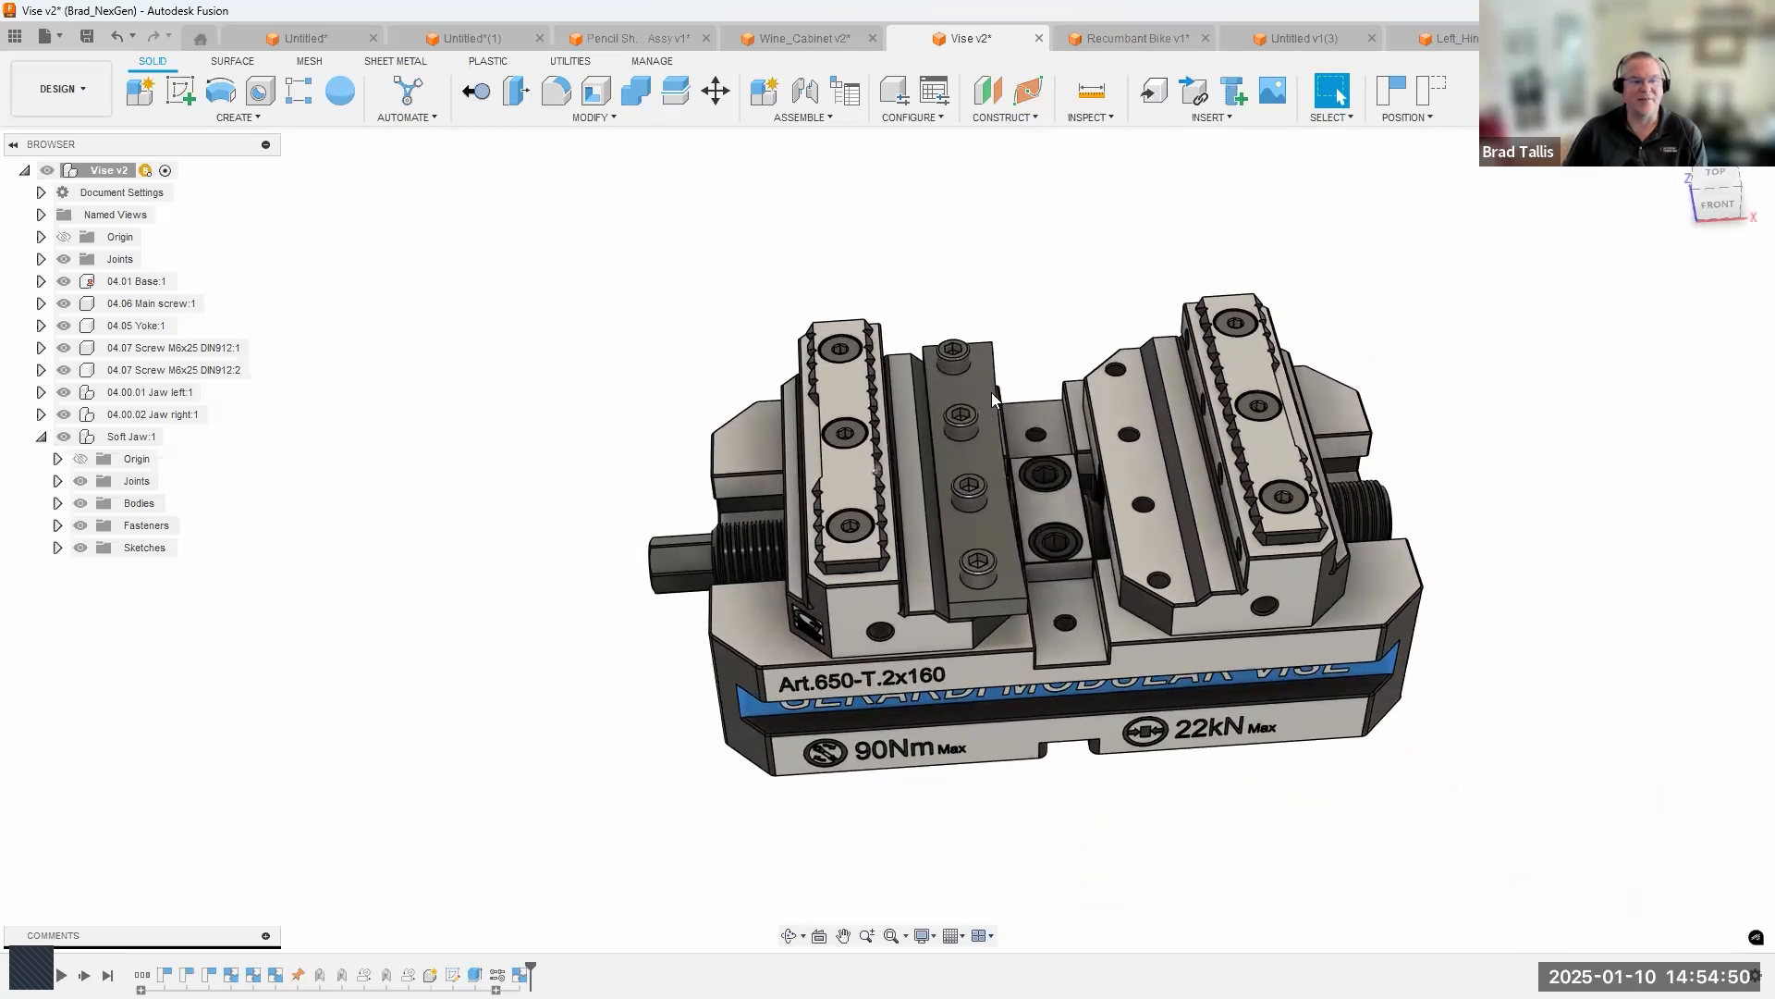
pyautogui.scroll(10, 1193, 307)
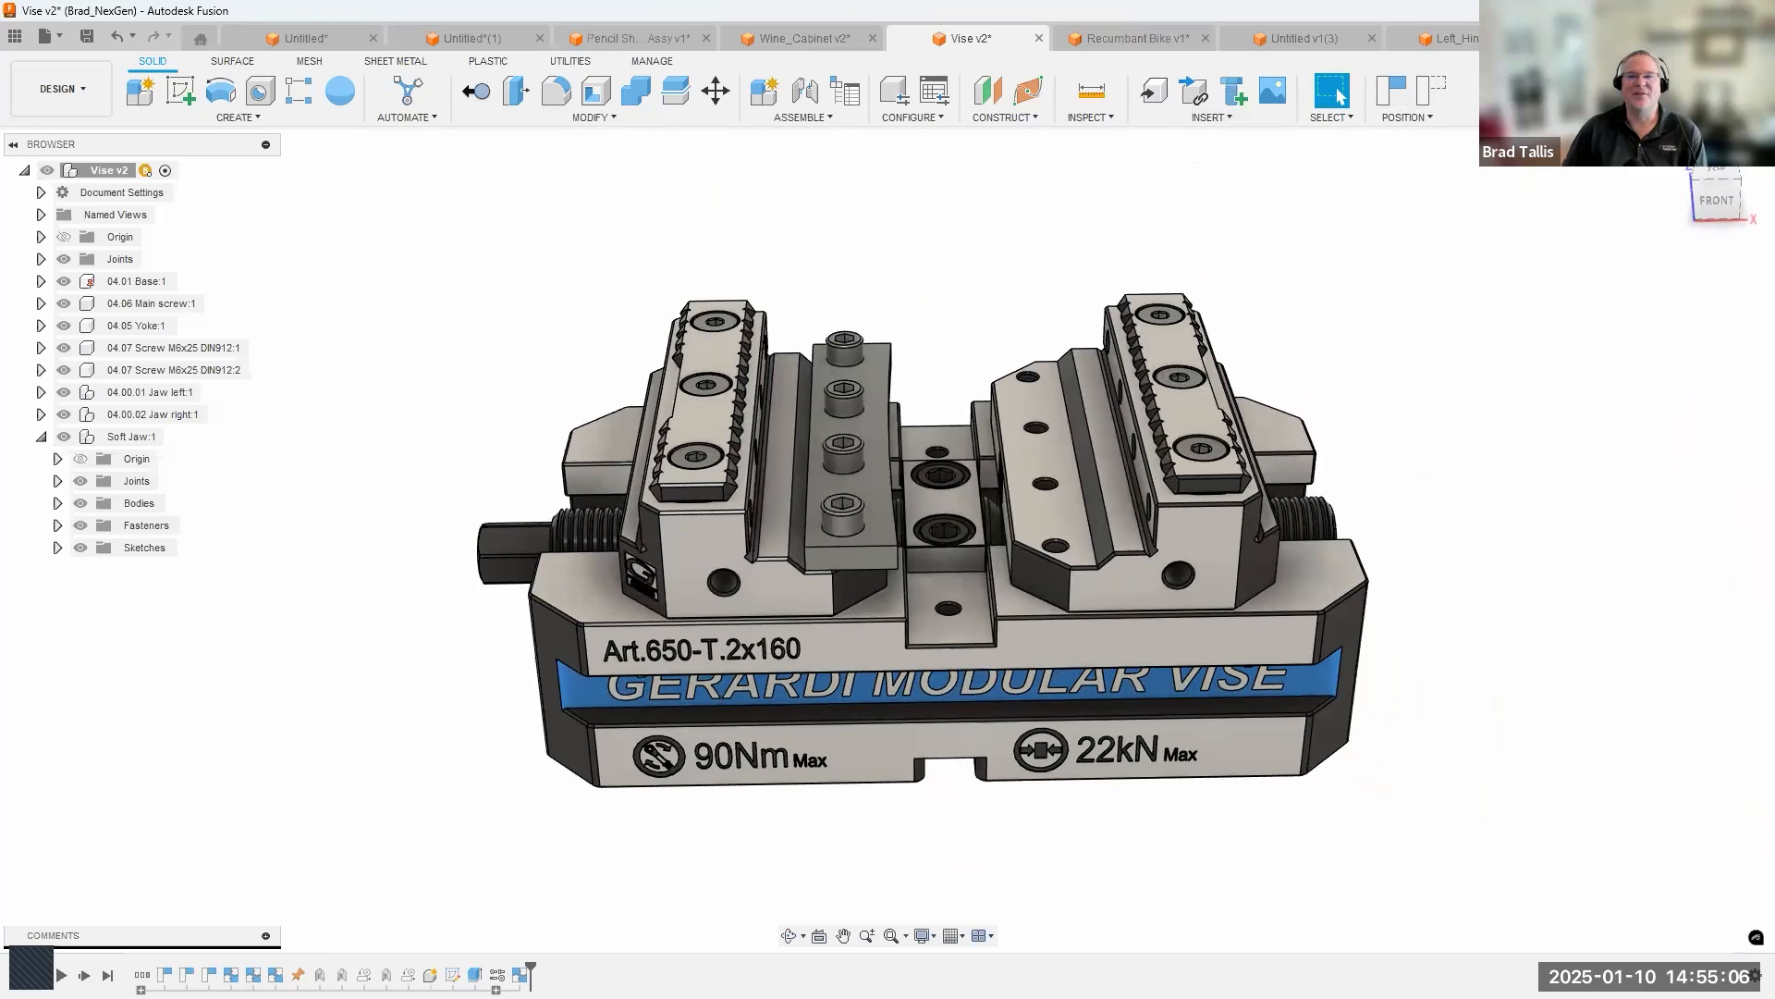
# Open Bench_Vise_5-Inch__HF_Base from the Bench Vise folder and insert Bench_Vise_5-Inch__HF_Swivel beside it, grounded to its parent.
pyautogui.click(1604, 38)
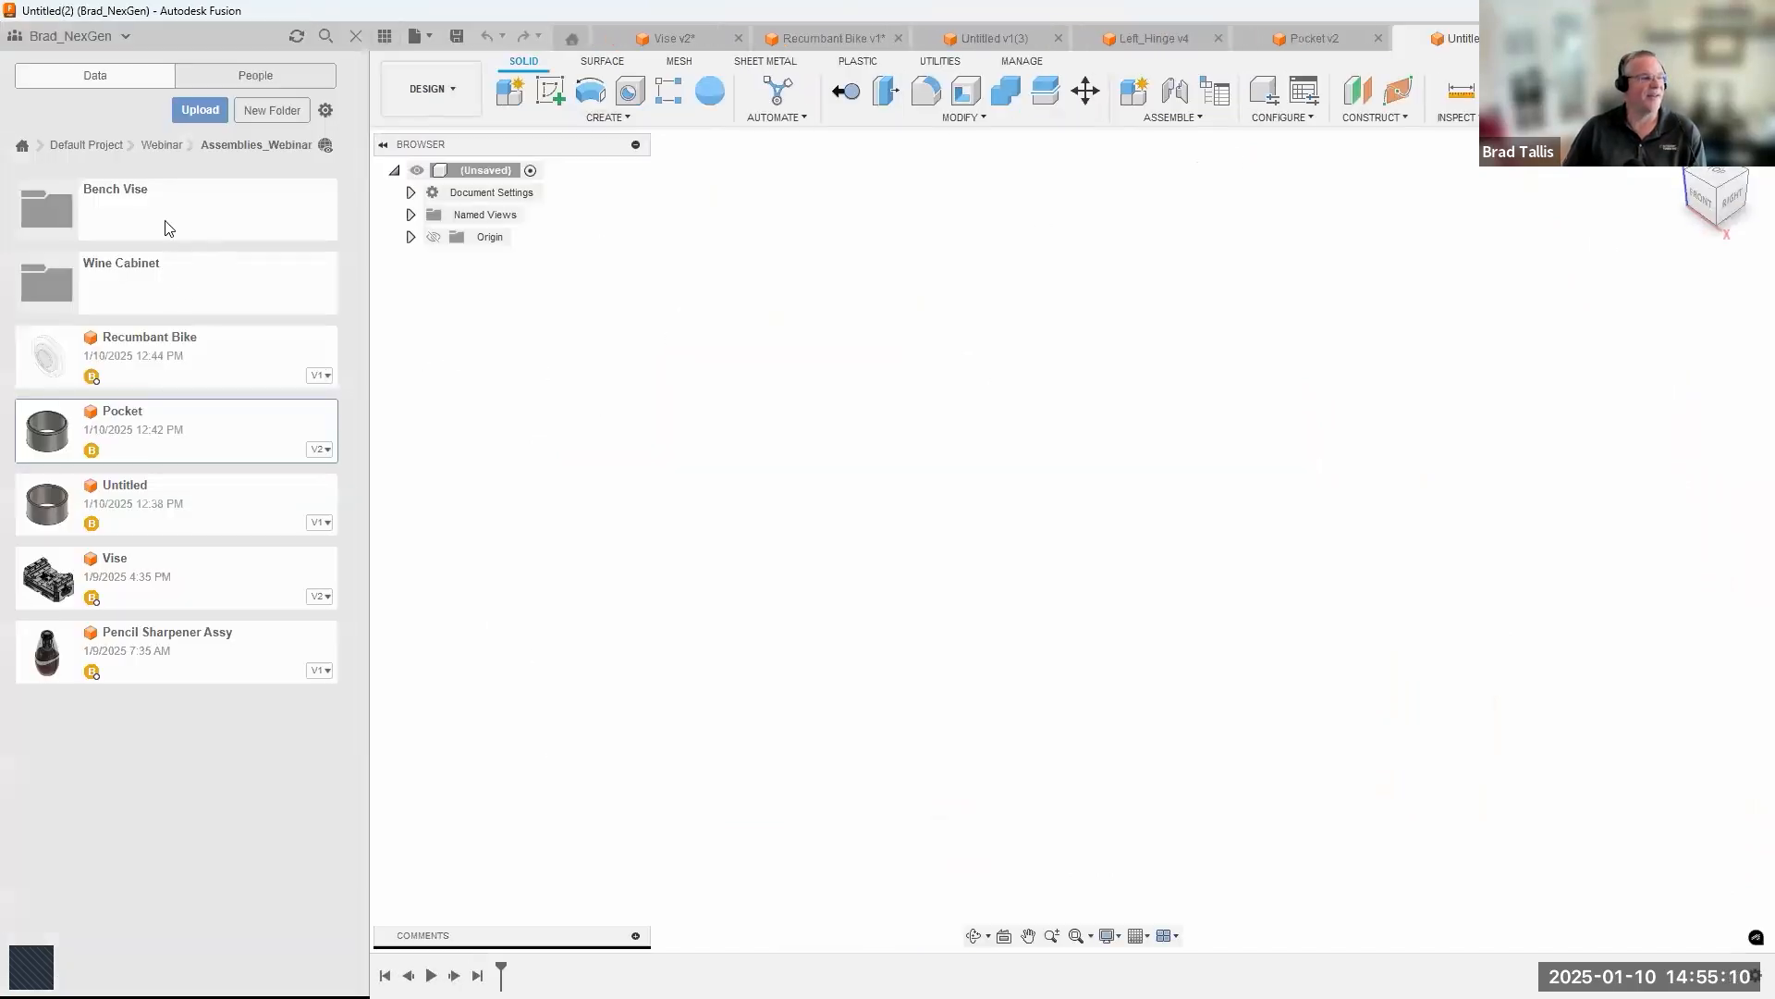
pyautogui.click(168, 227)
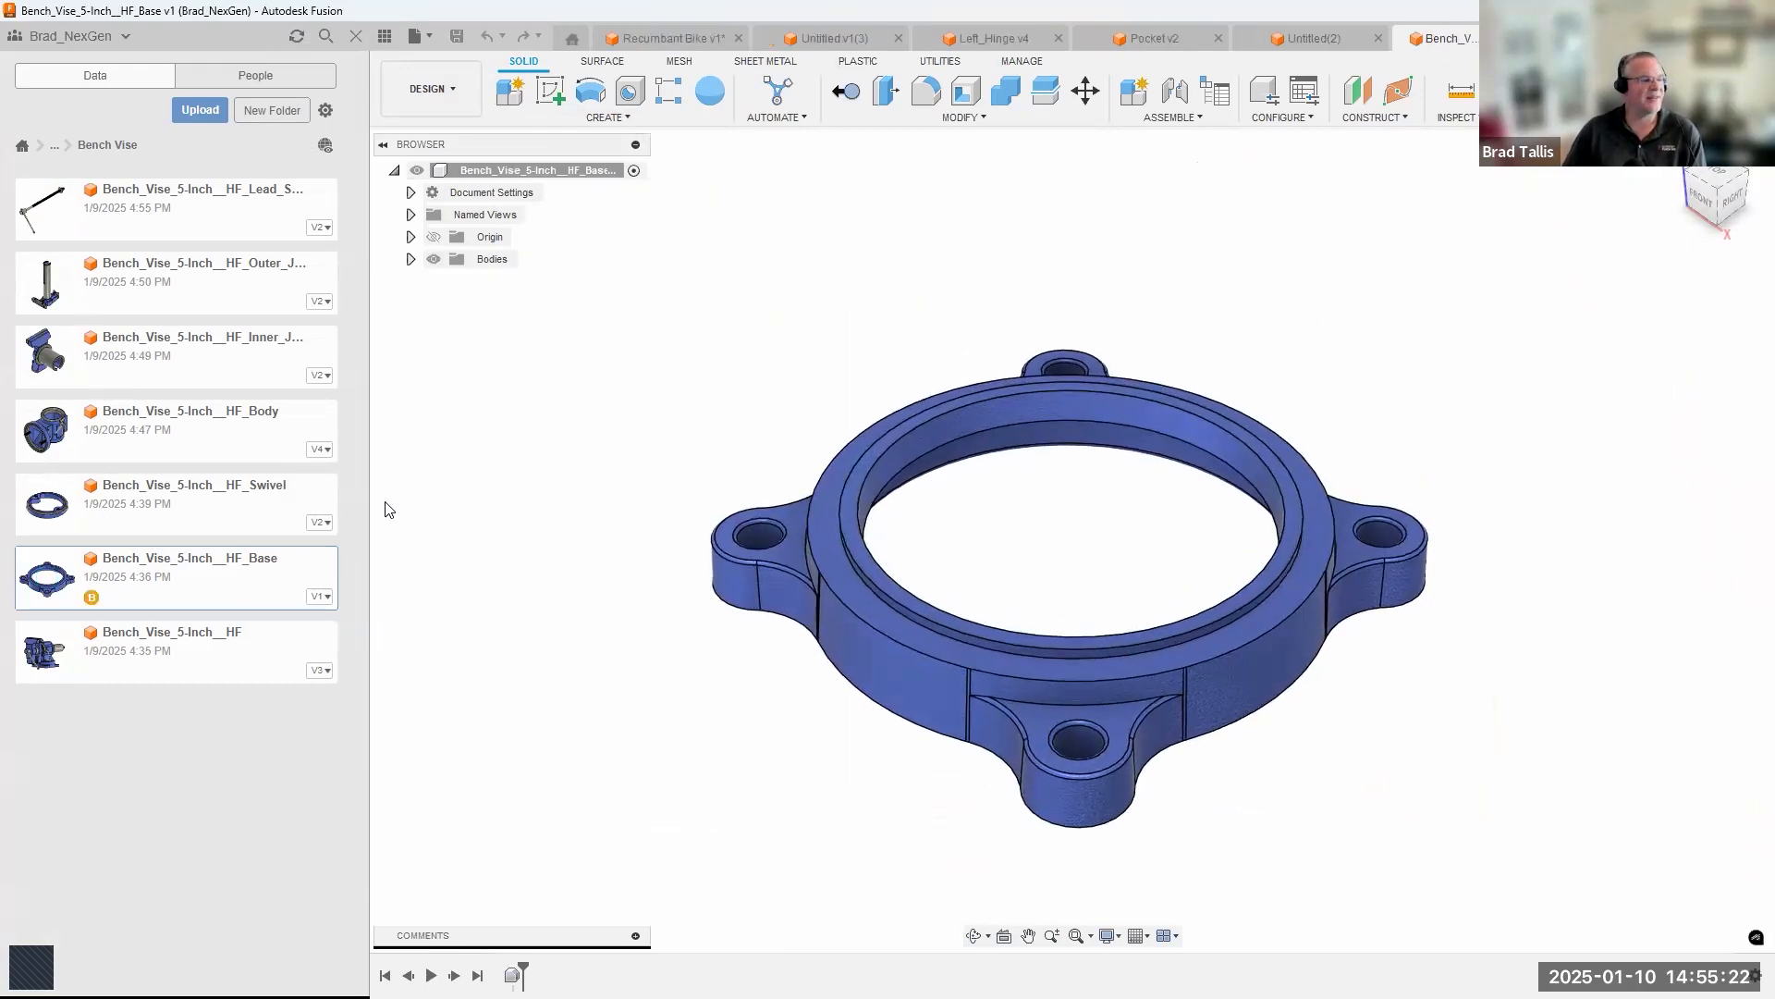
pyautogui.rightClick(207, 503)
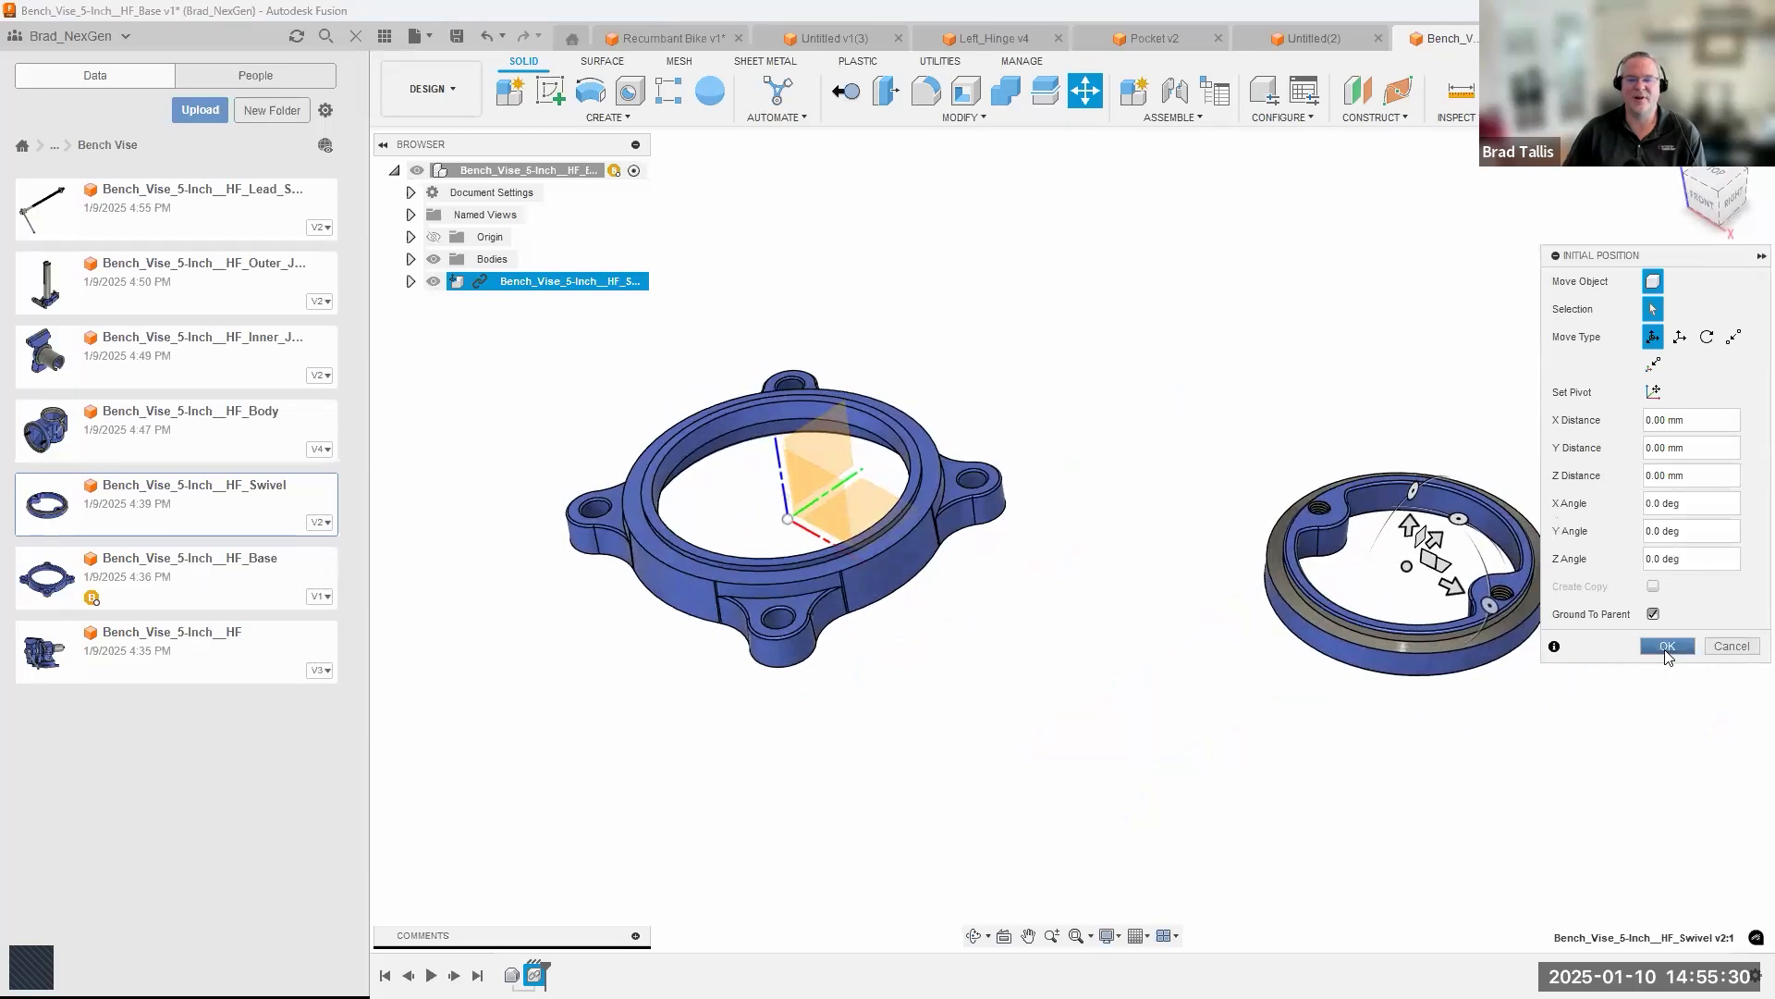
pyautogui.click(1664, 645)
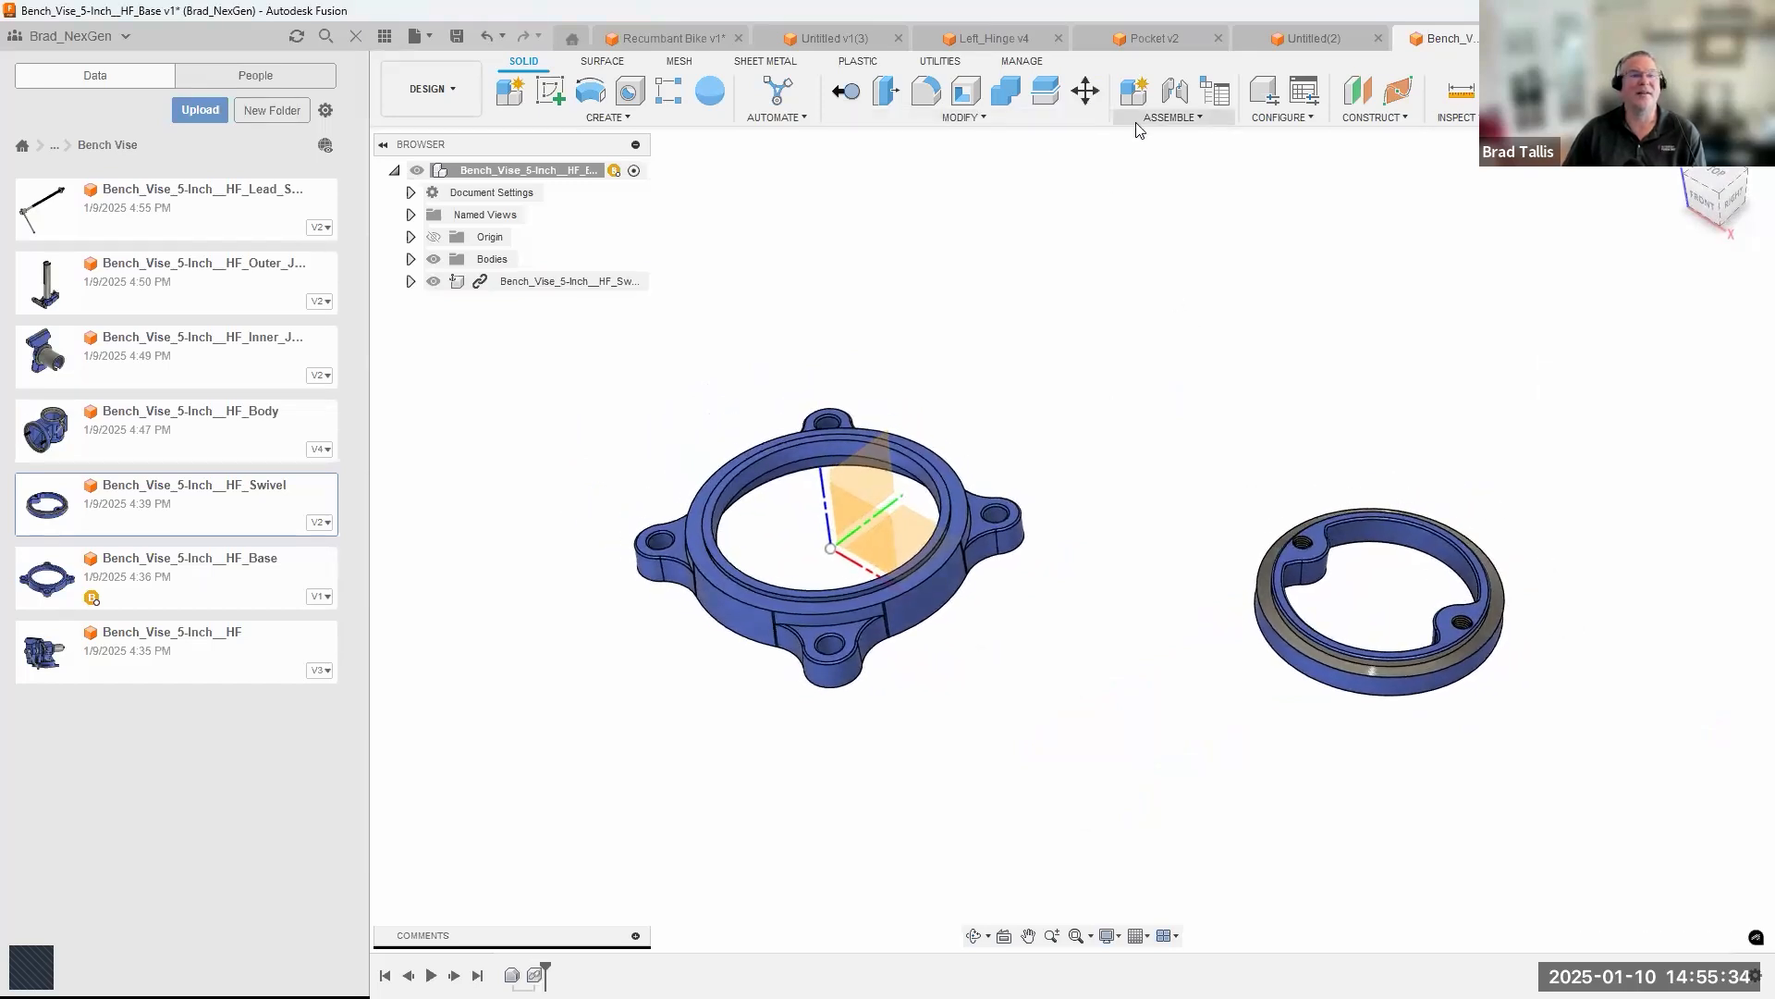
# Seat the swivel ring concentrically inside the base ring with a revolute joint.
pyautogui.click(1171, 118)
pyautogui.click(1174, 157)
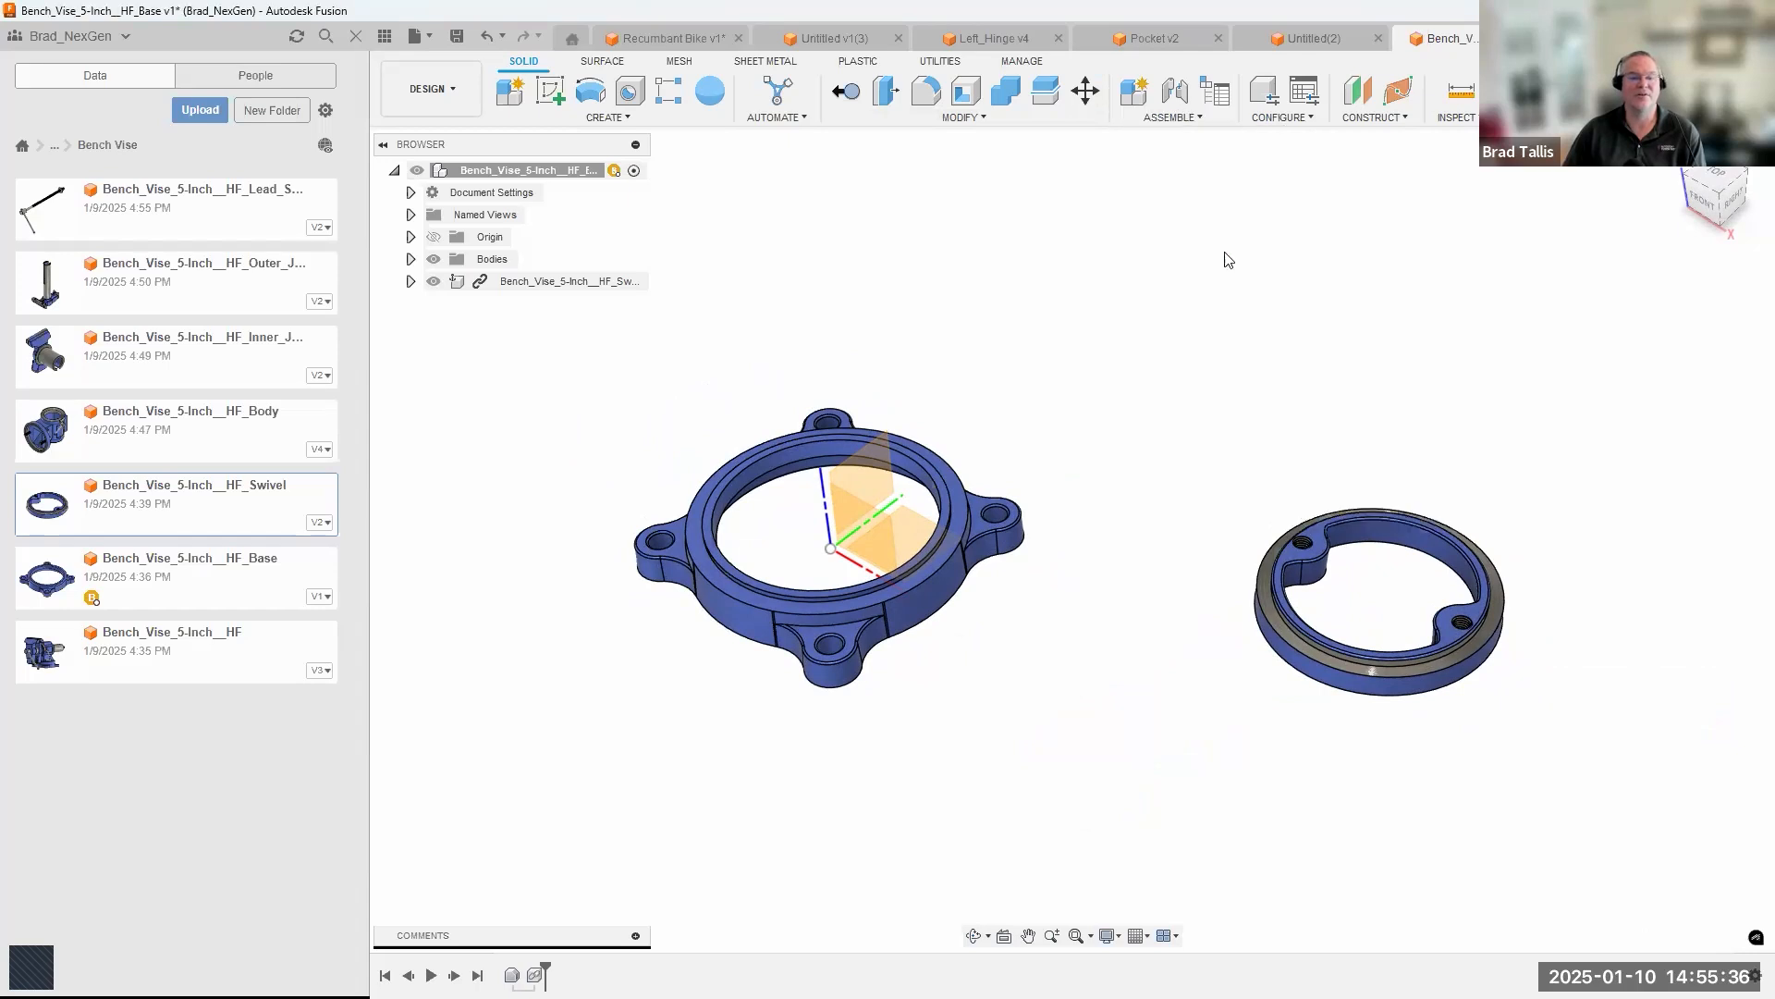
pyautogui.scroll(6, 1366, 608)
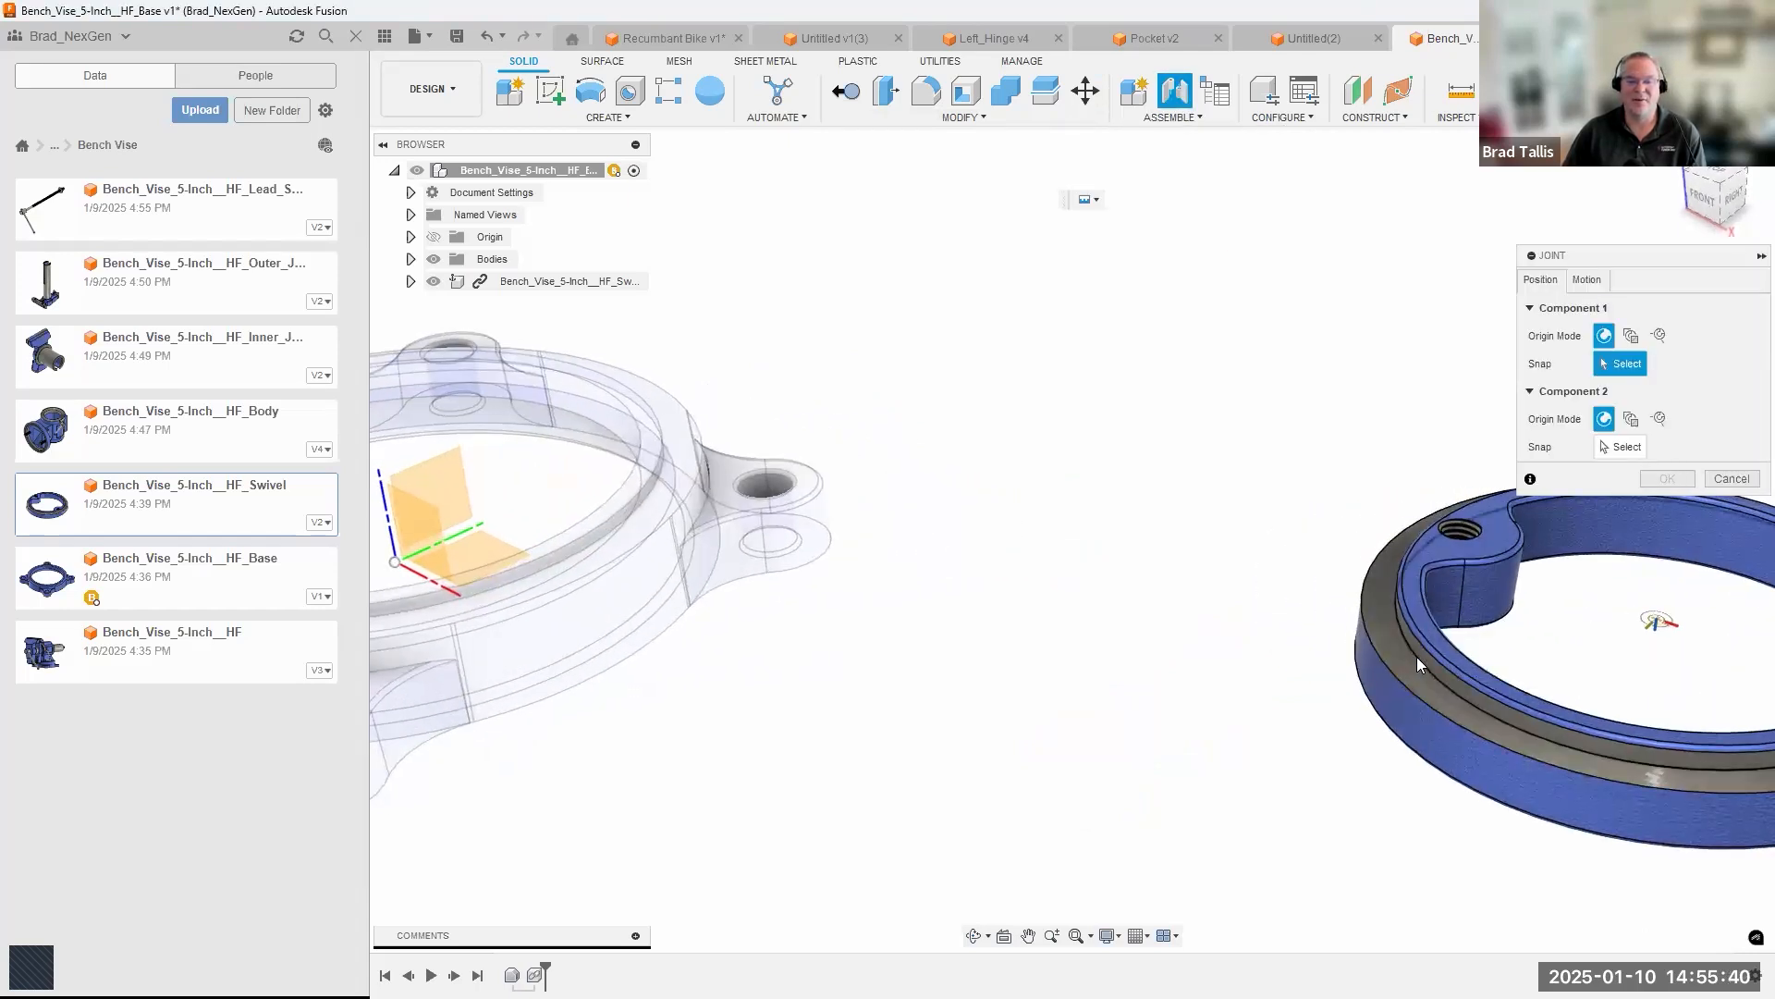
pyautogui.click(1416, 657)
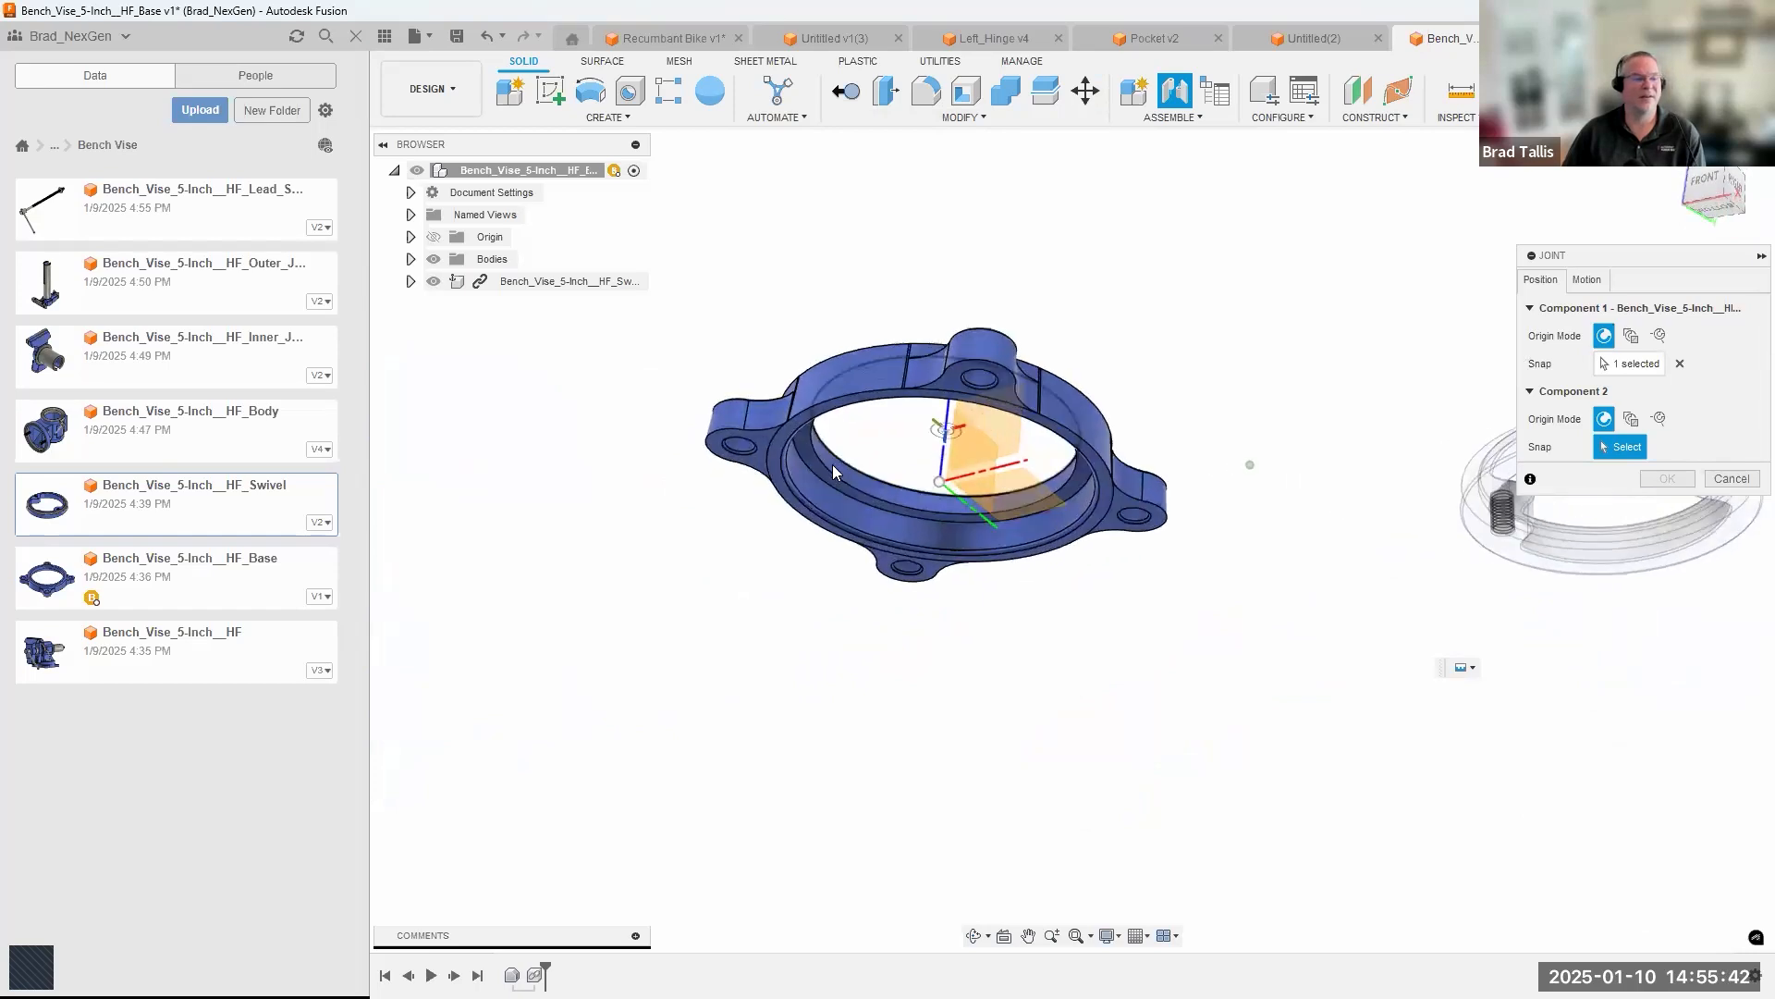
pyautogui.click(958, 503)
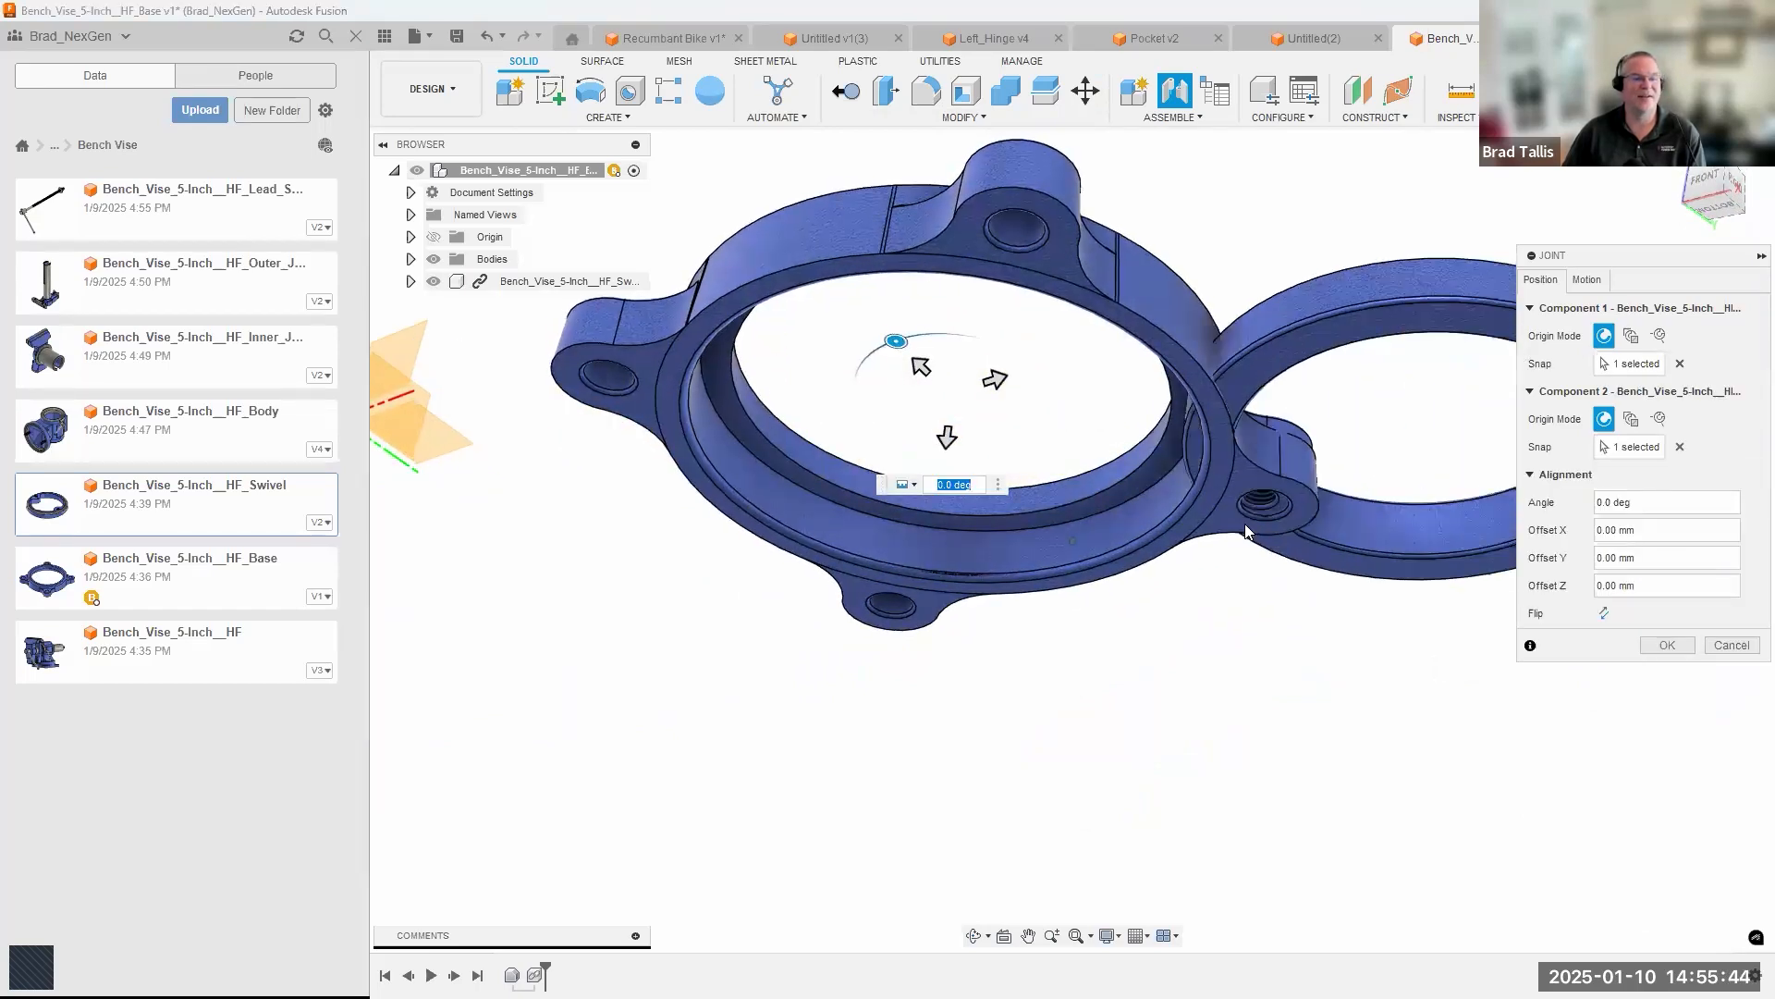
pyautogui.click(1594, 283)
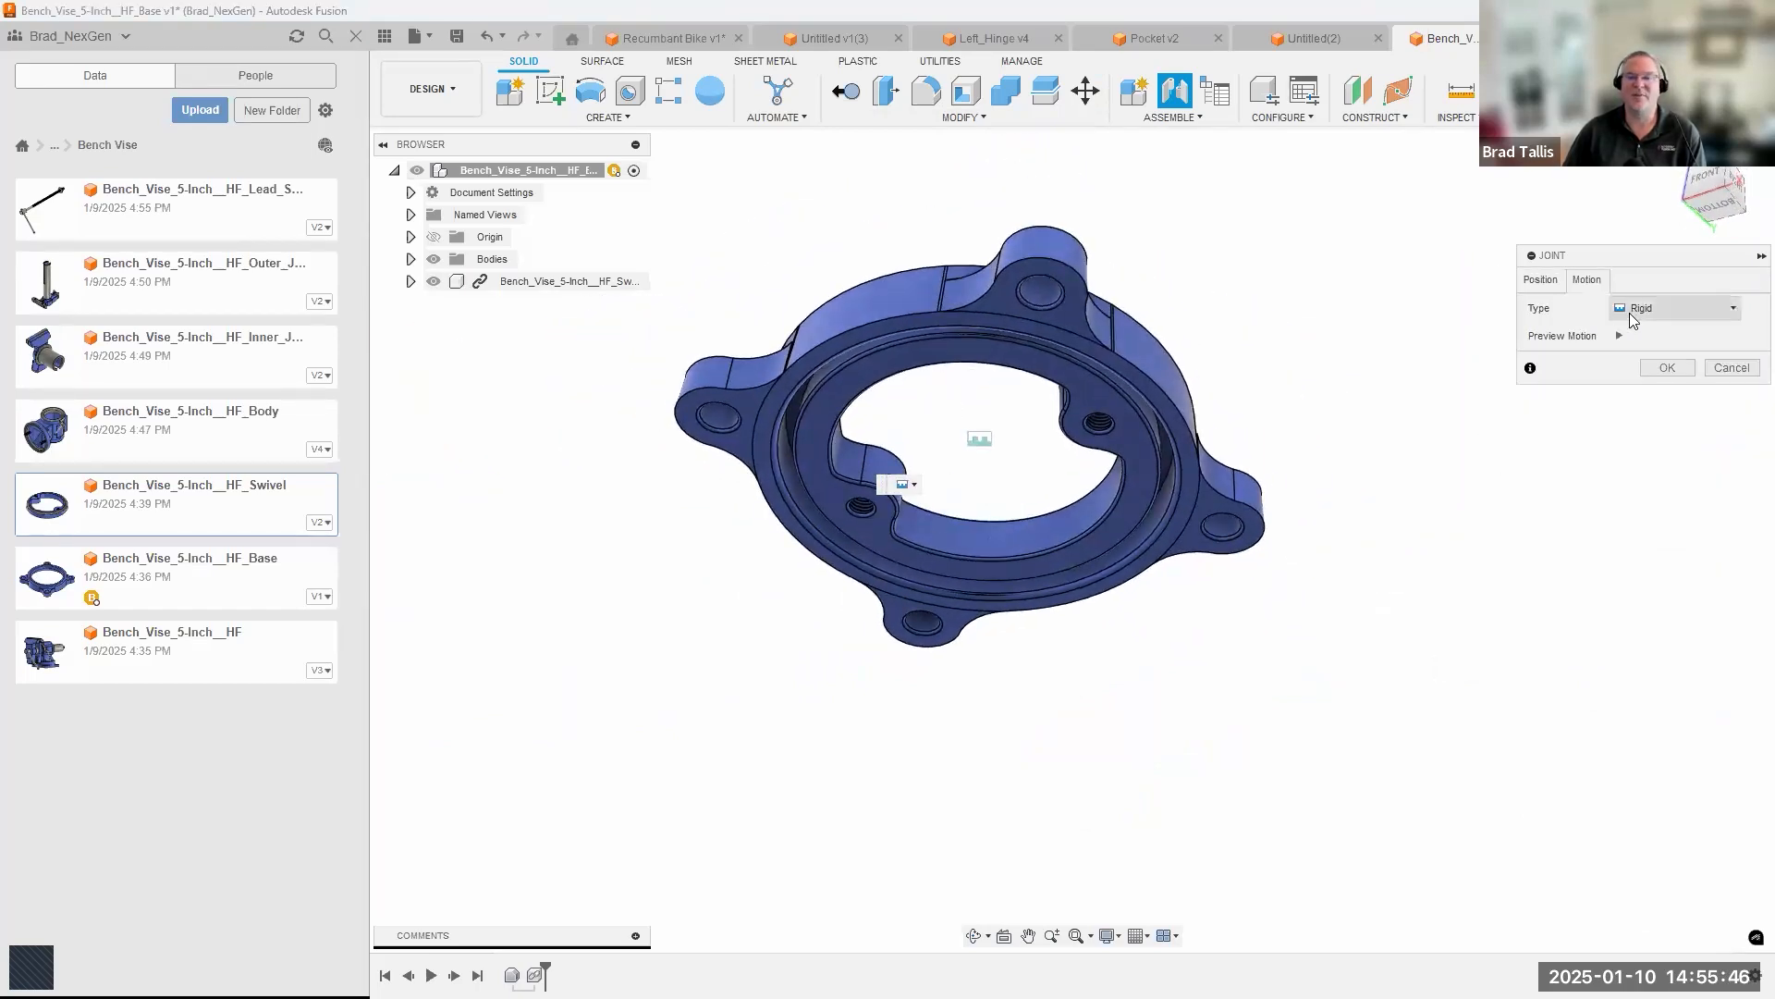
pyautogui.click(1631, 312)
pyautogui.click(1653, 352)
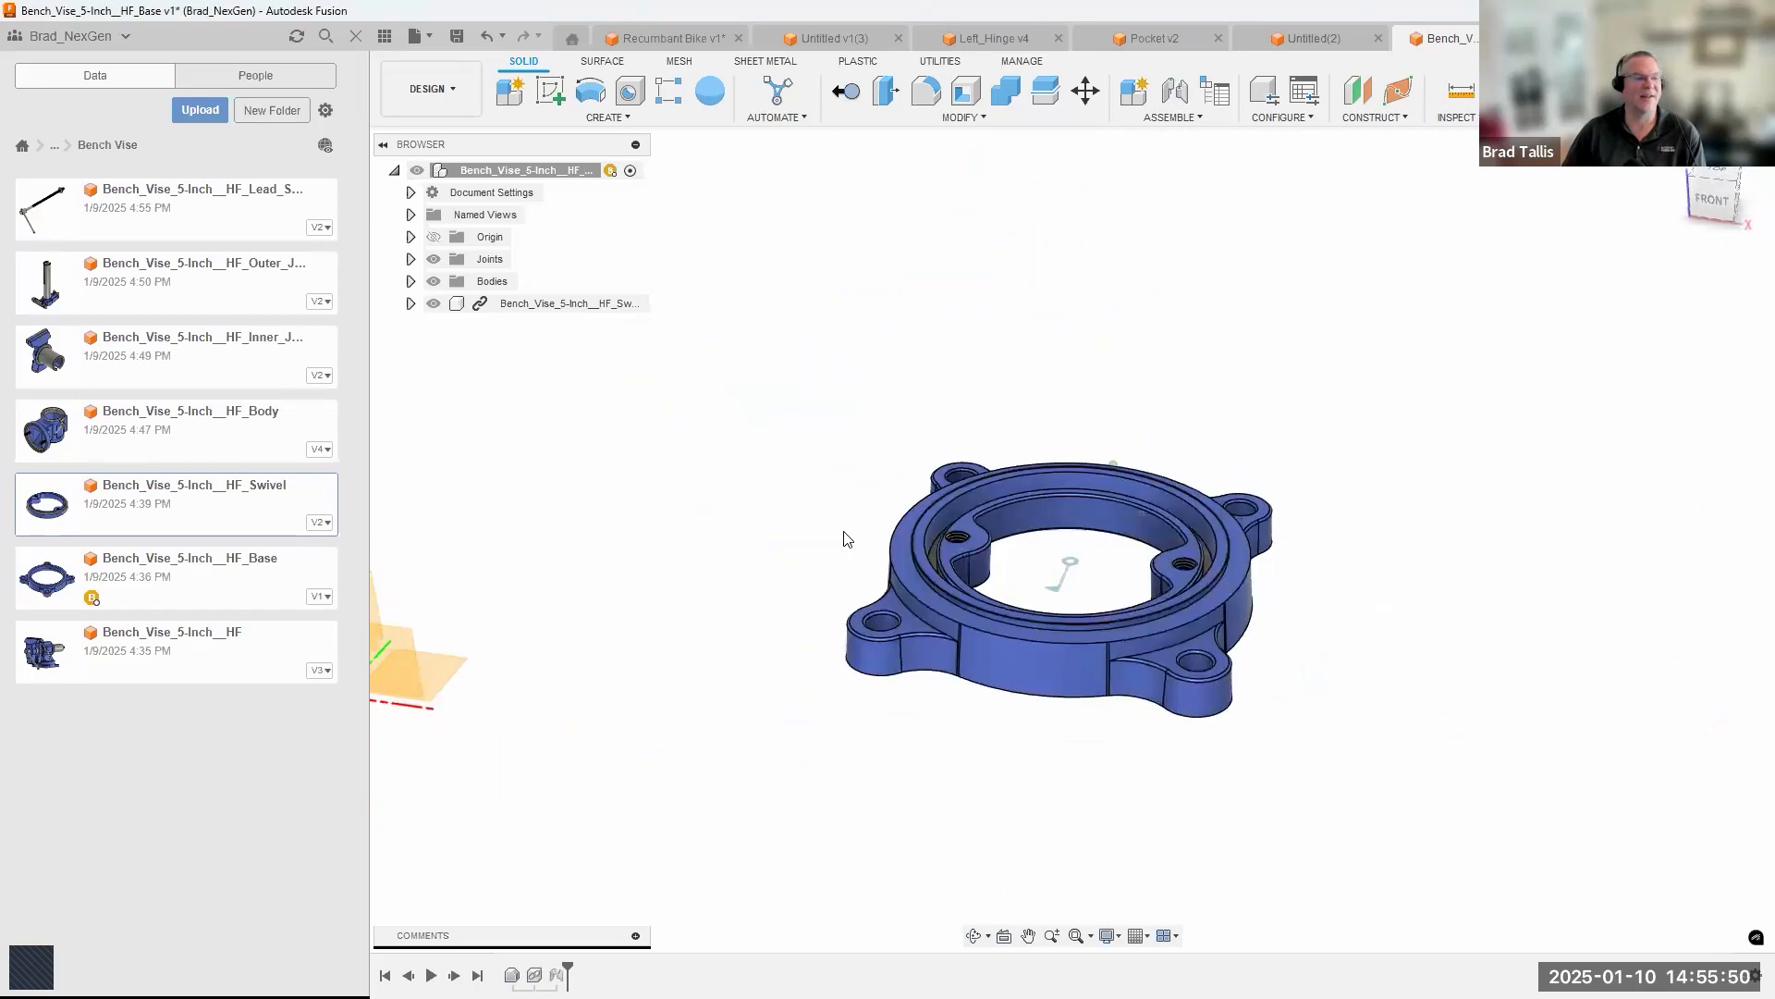
# Check the swivel component's contents and rotate the swivel inside the base to test the revolute joint.
pyautogui.click(411, 304)
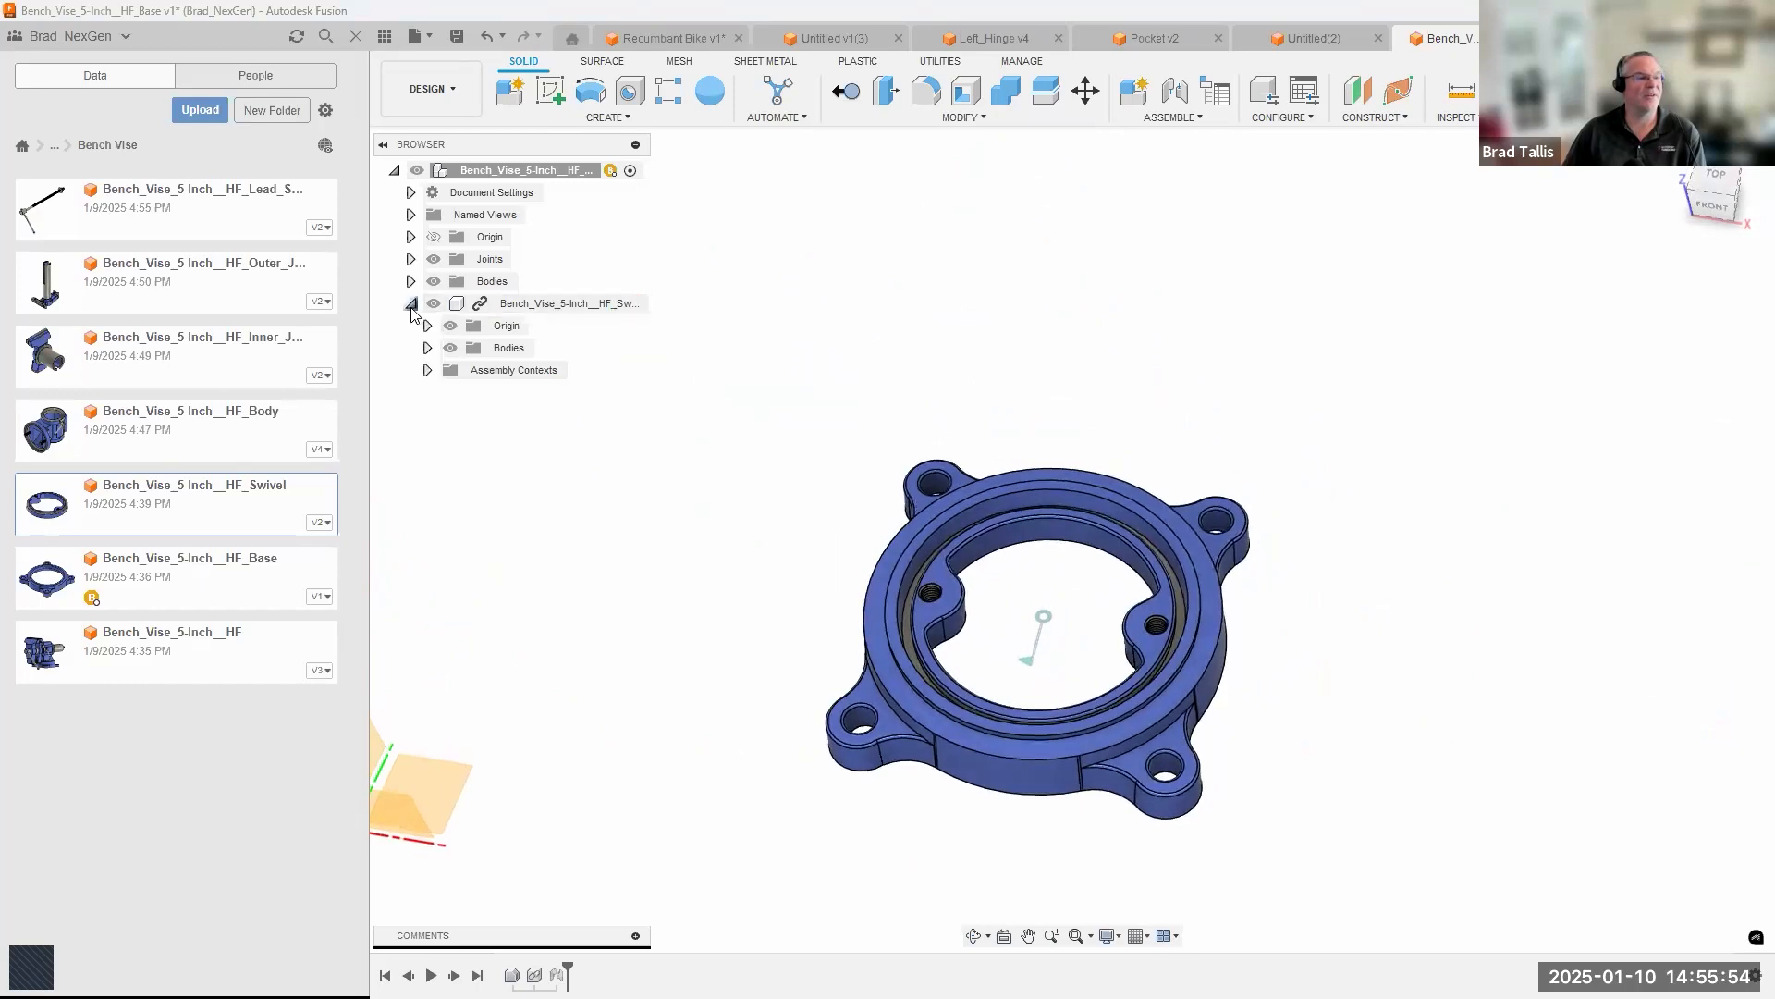
pyautogui.click(411, 303)
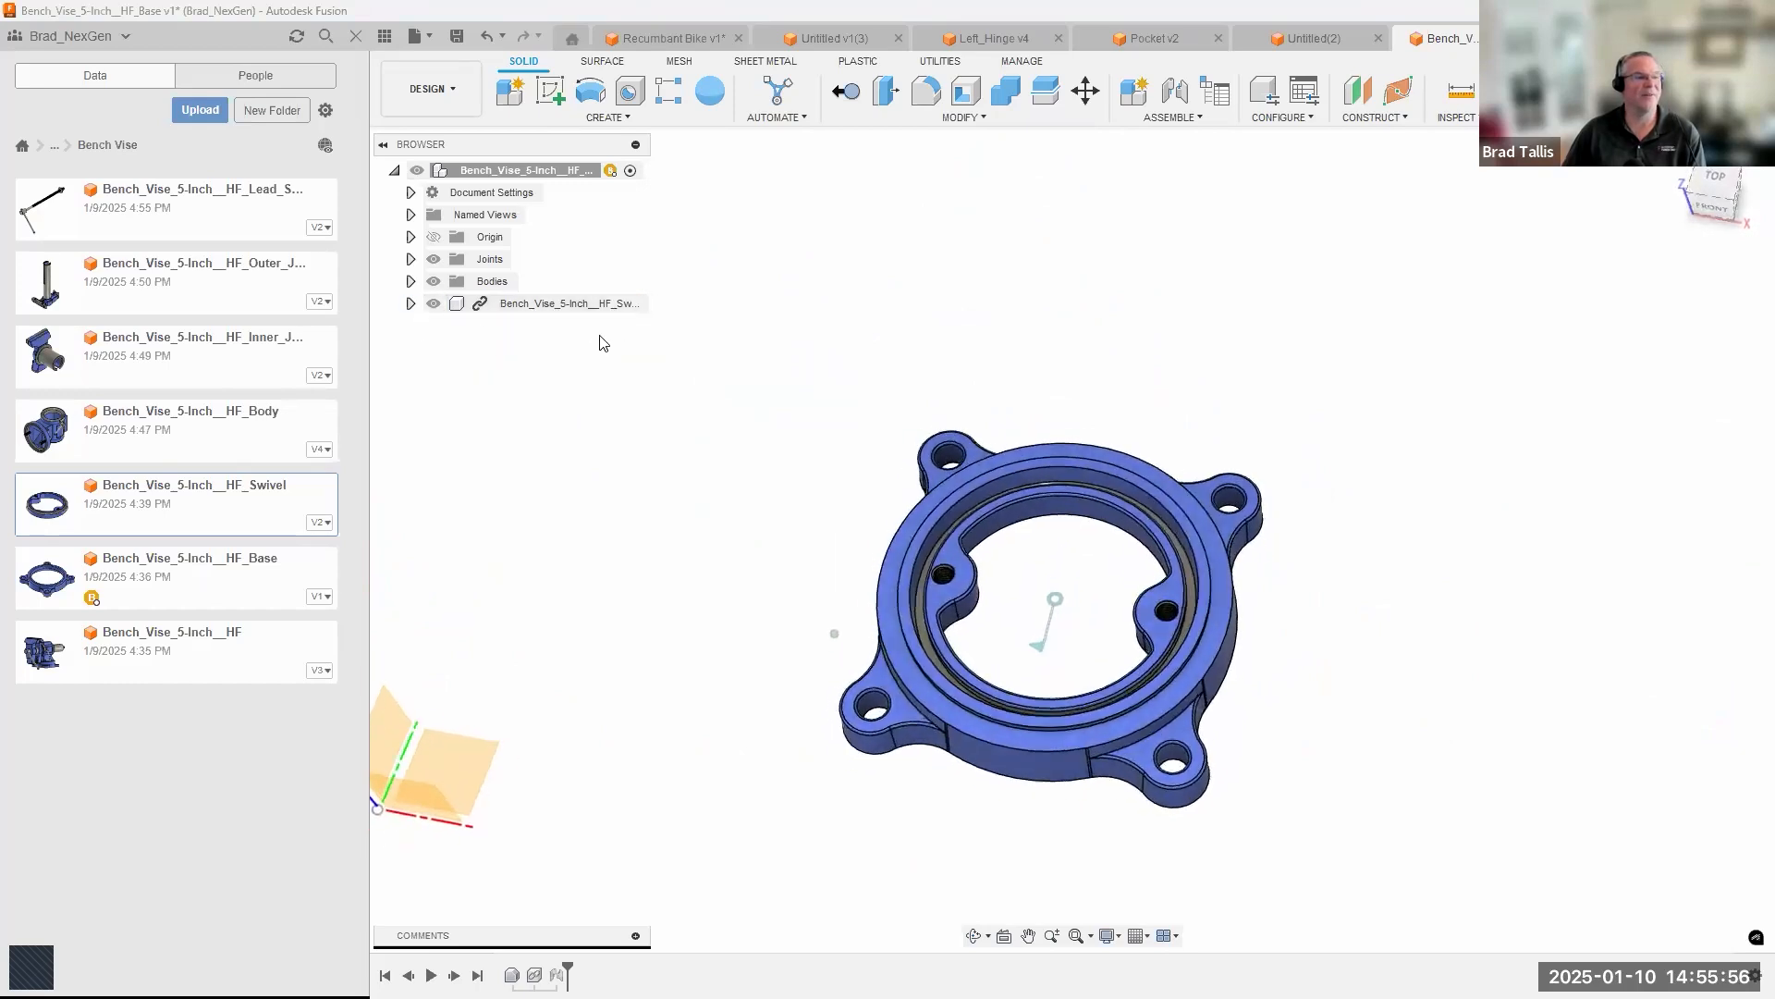
pyautogui.moveTo(1005, 532); pyautogui.dragTo(958, 543)
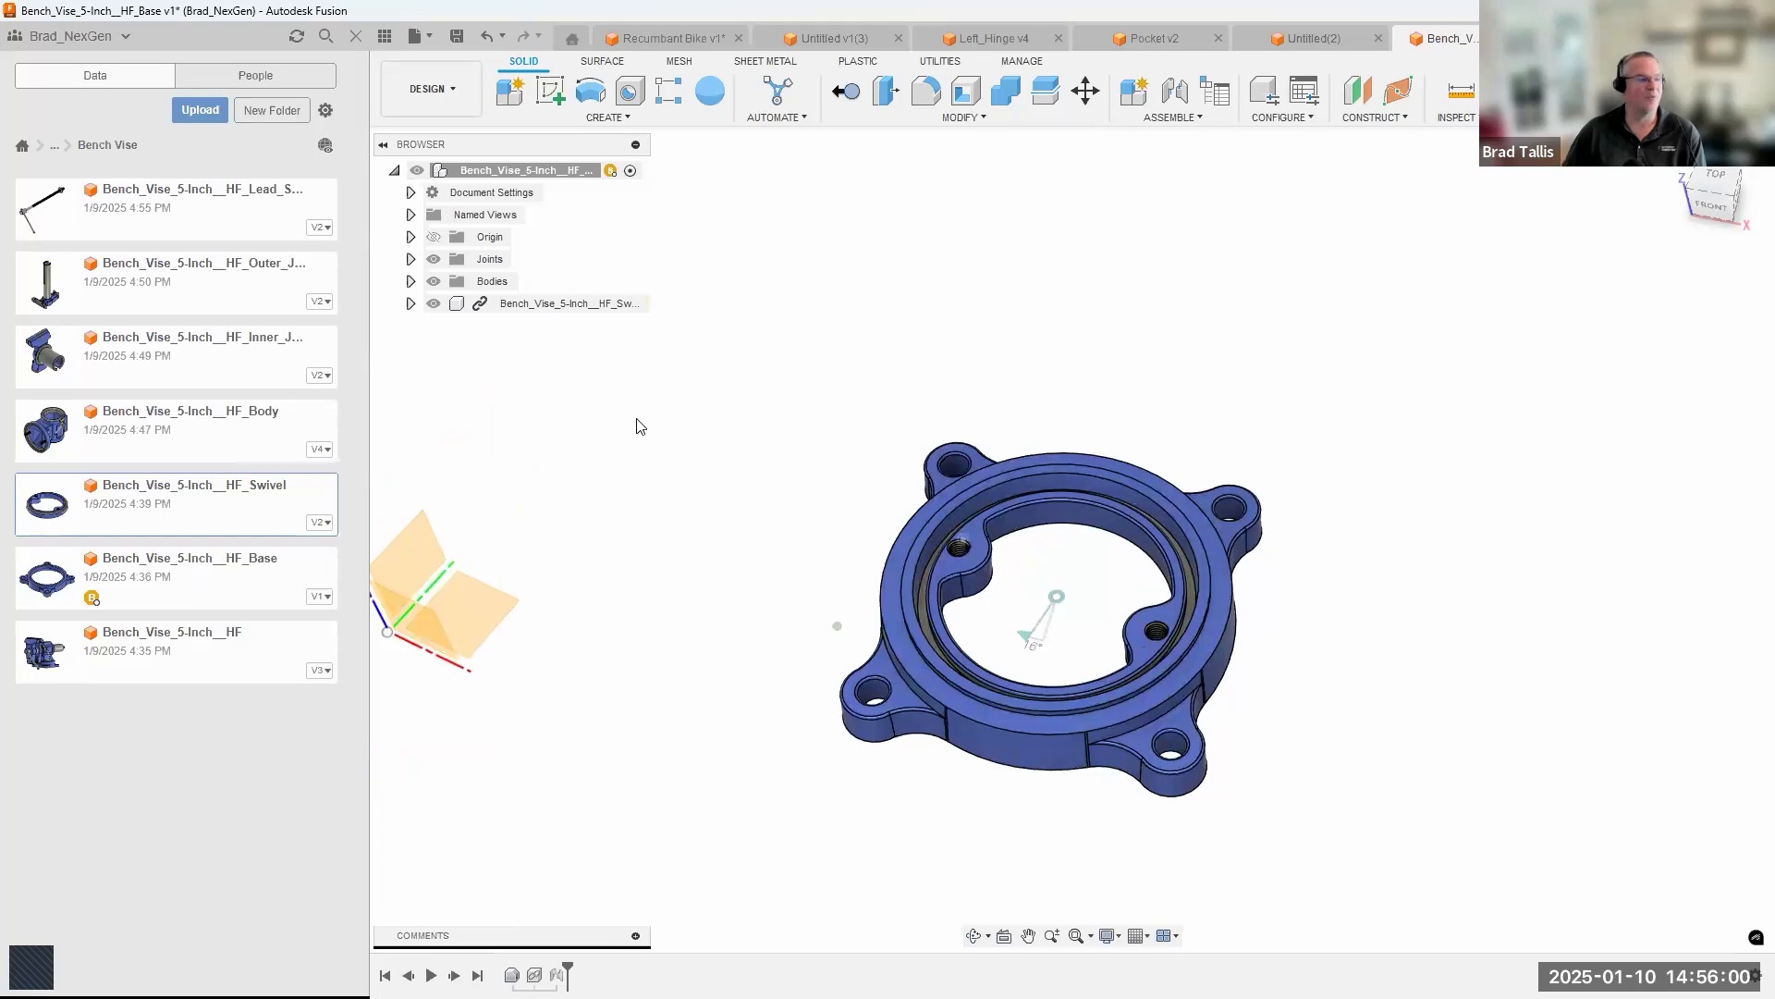
# Insert Bench_Vise_5-Inch__HF_Body into the base assembly at its default position, not grounded to its parent.
pyautogui.rightClick(171, 427)
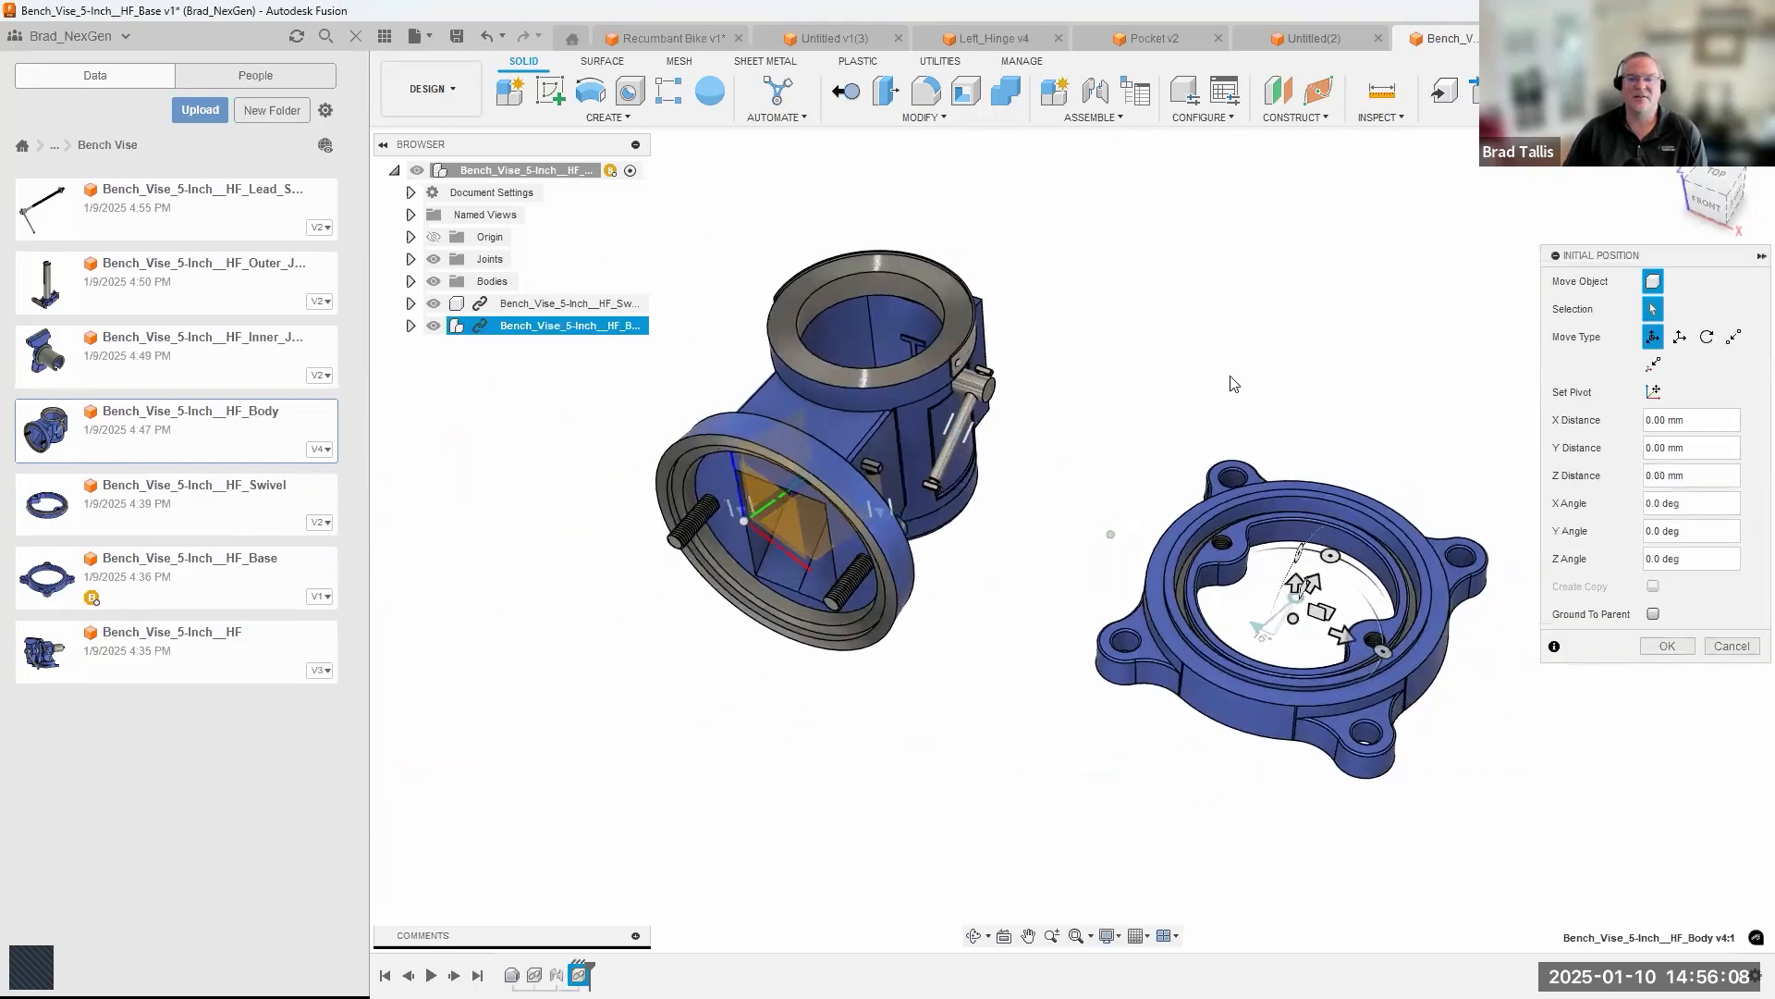
pyautogui.click(1666, 641)
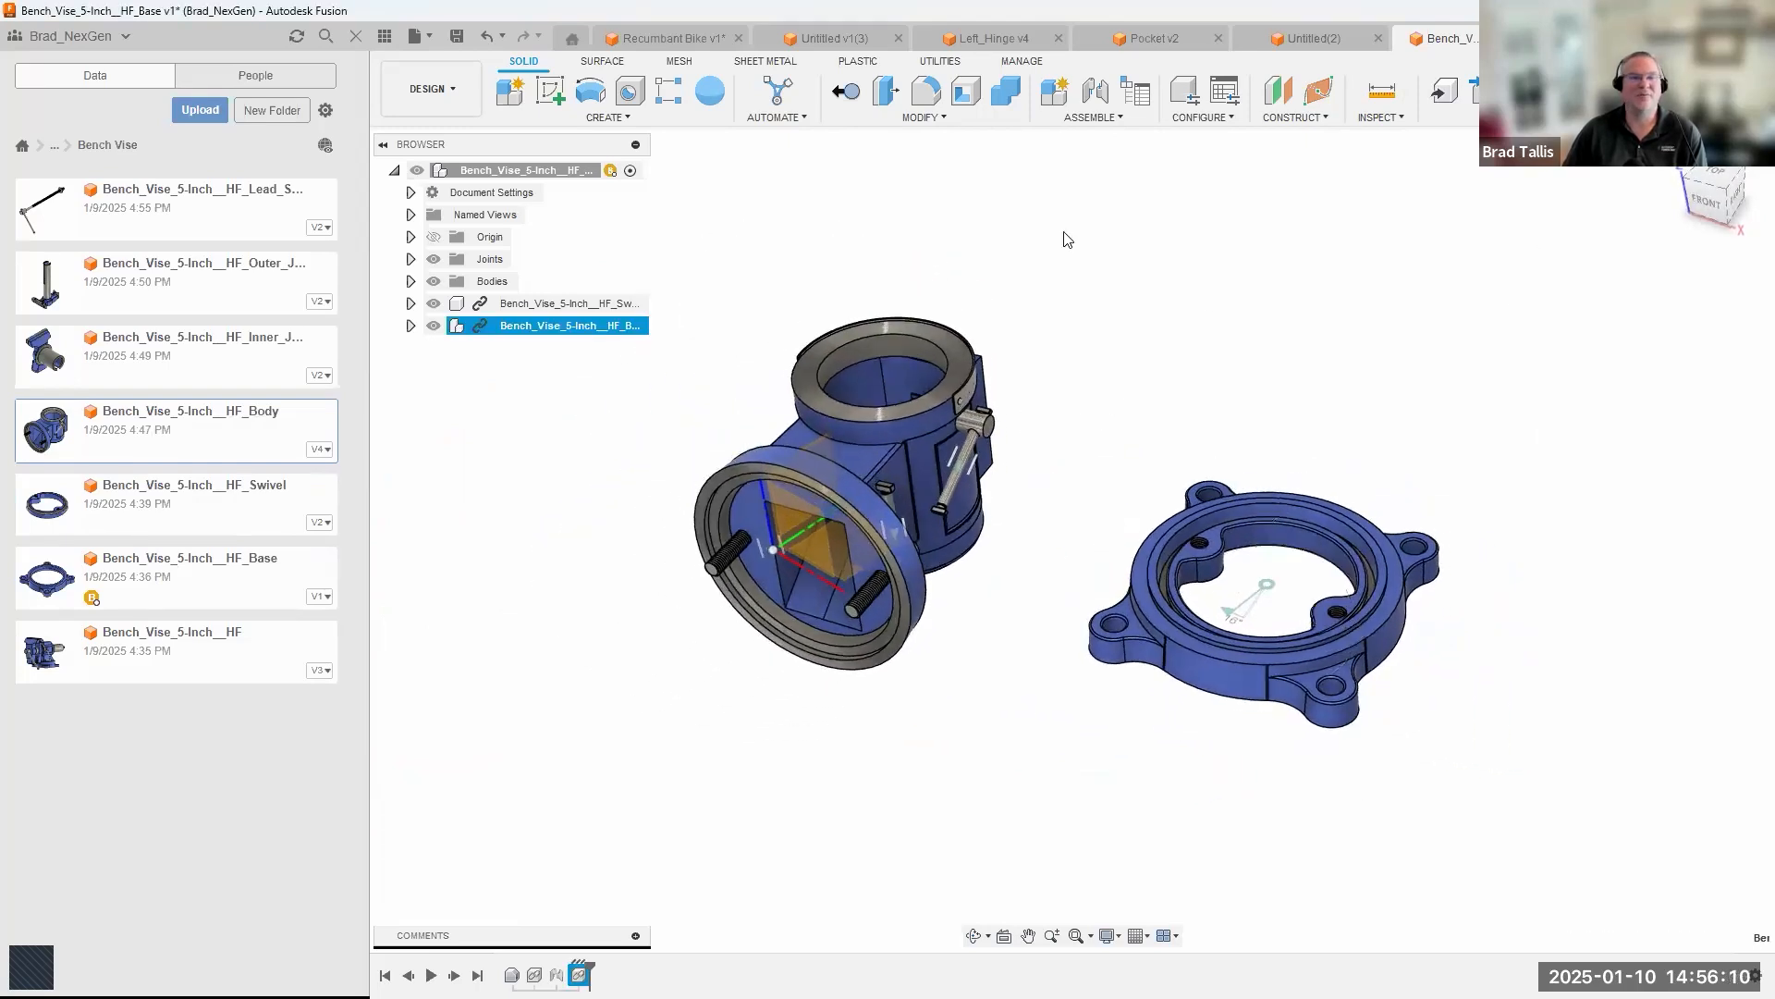
pyautogui.click(1110, 118)
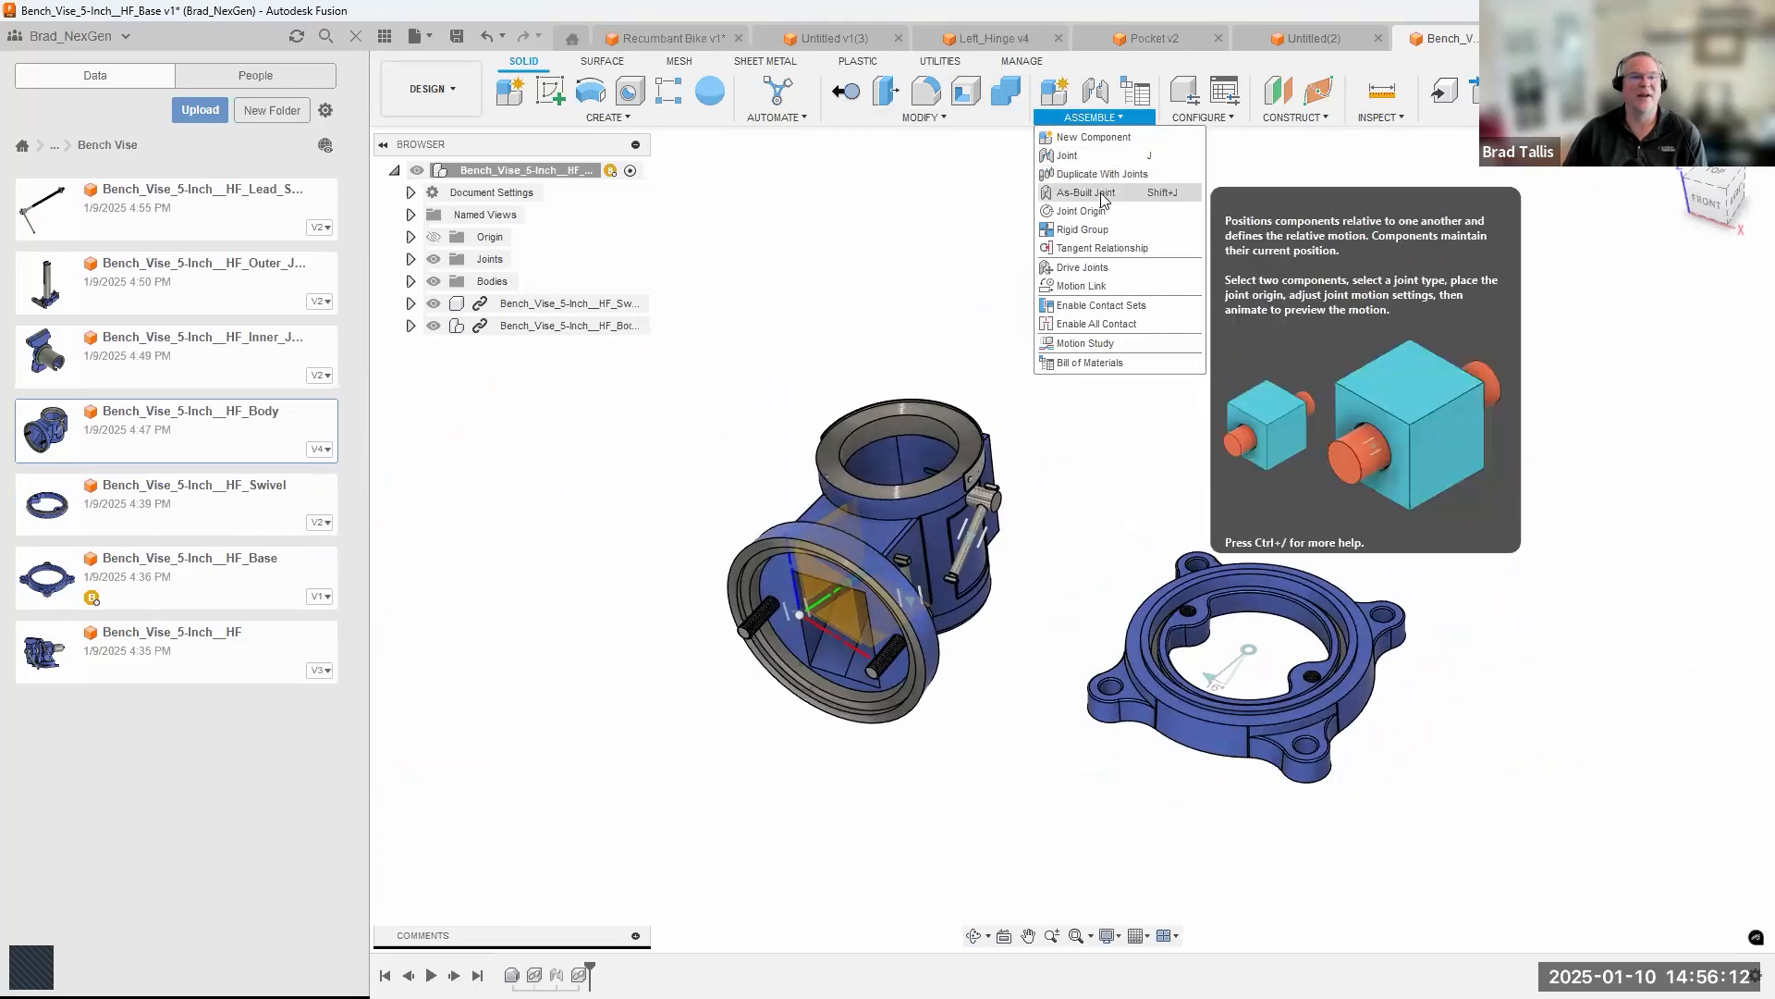
pyautogui.click(1100, 194)
pyautogui.keyDown('shift'); pyautogui.moveTo(930, 474); pyautogui.dragTo(984, 455, button='middle'); pyautogui.keyUp('shift')
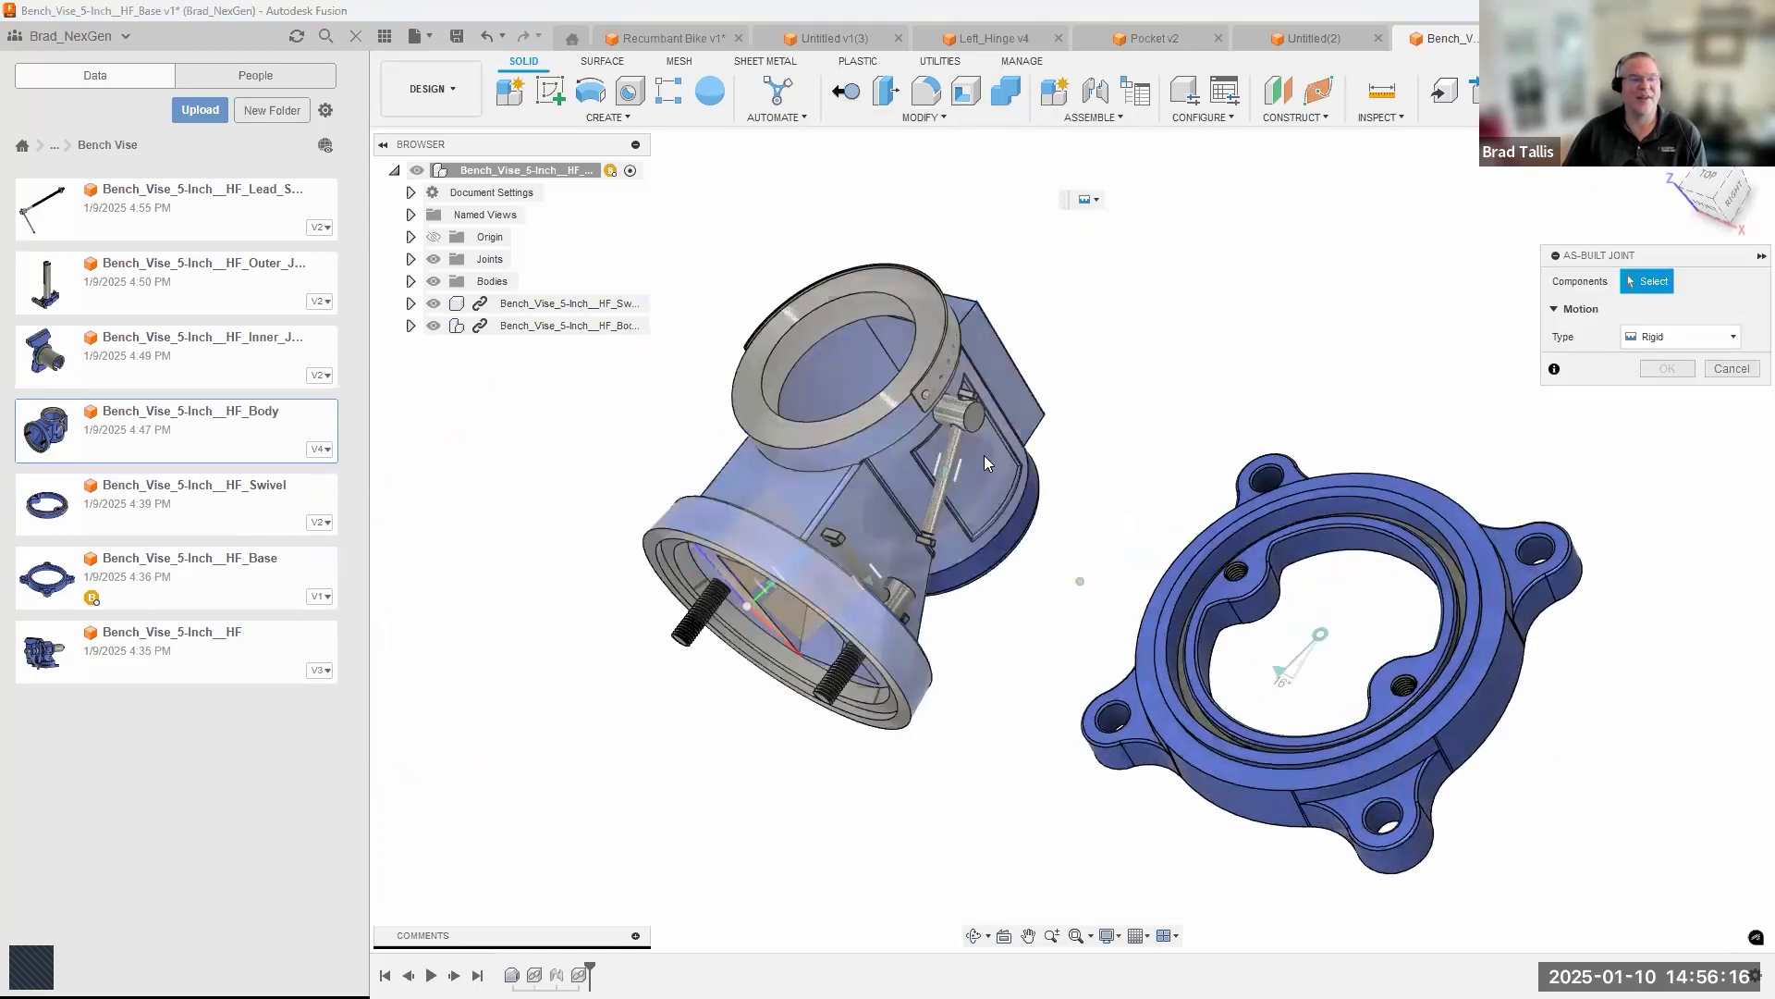
pyautogui.scroll(4, 987, 461)
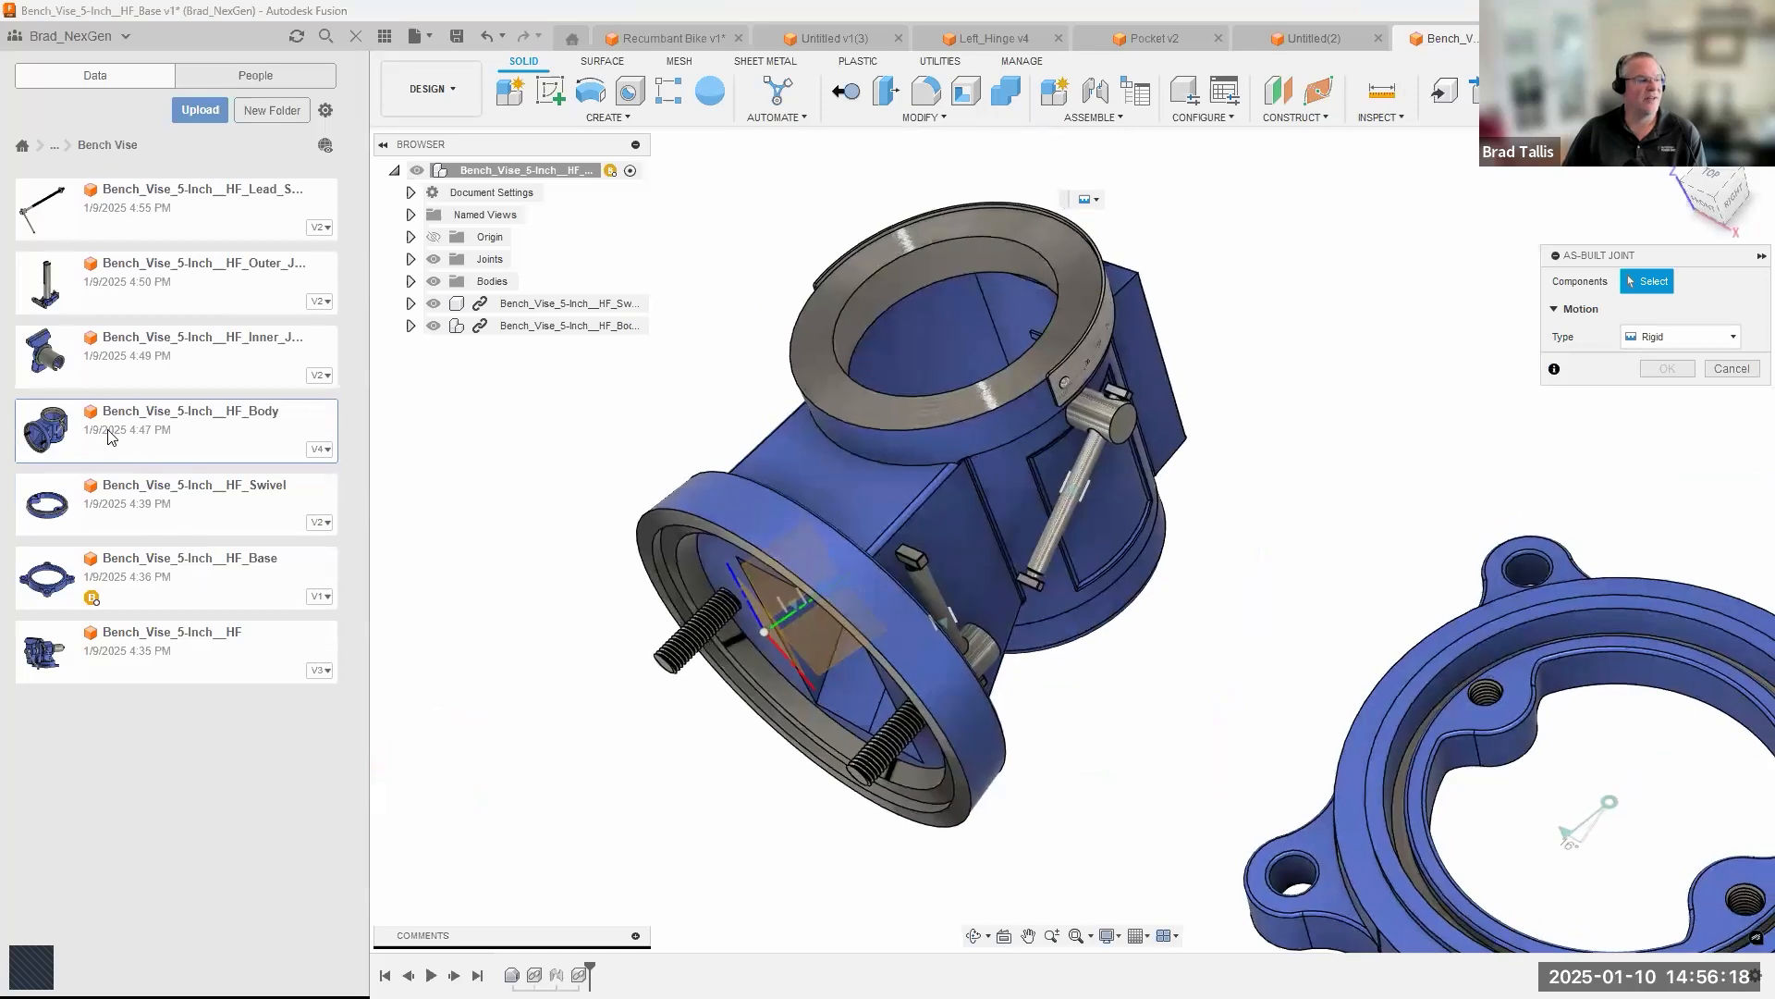
pyautogui.keyDown('shift'); pyautogui.moveTo(977, 485); pyautogui.dragTo(799, 716, button='middle'); pyautogui.keyUp('shift')
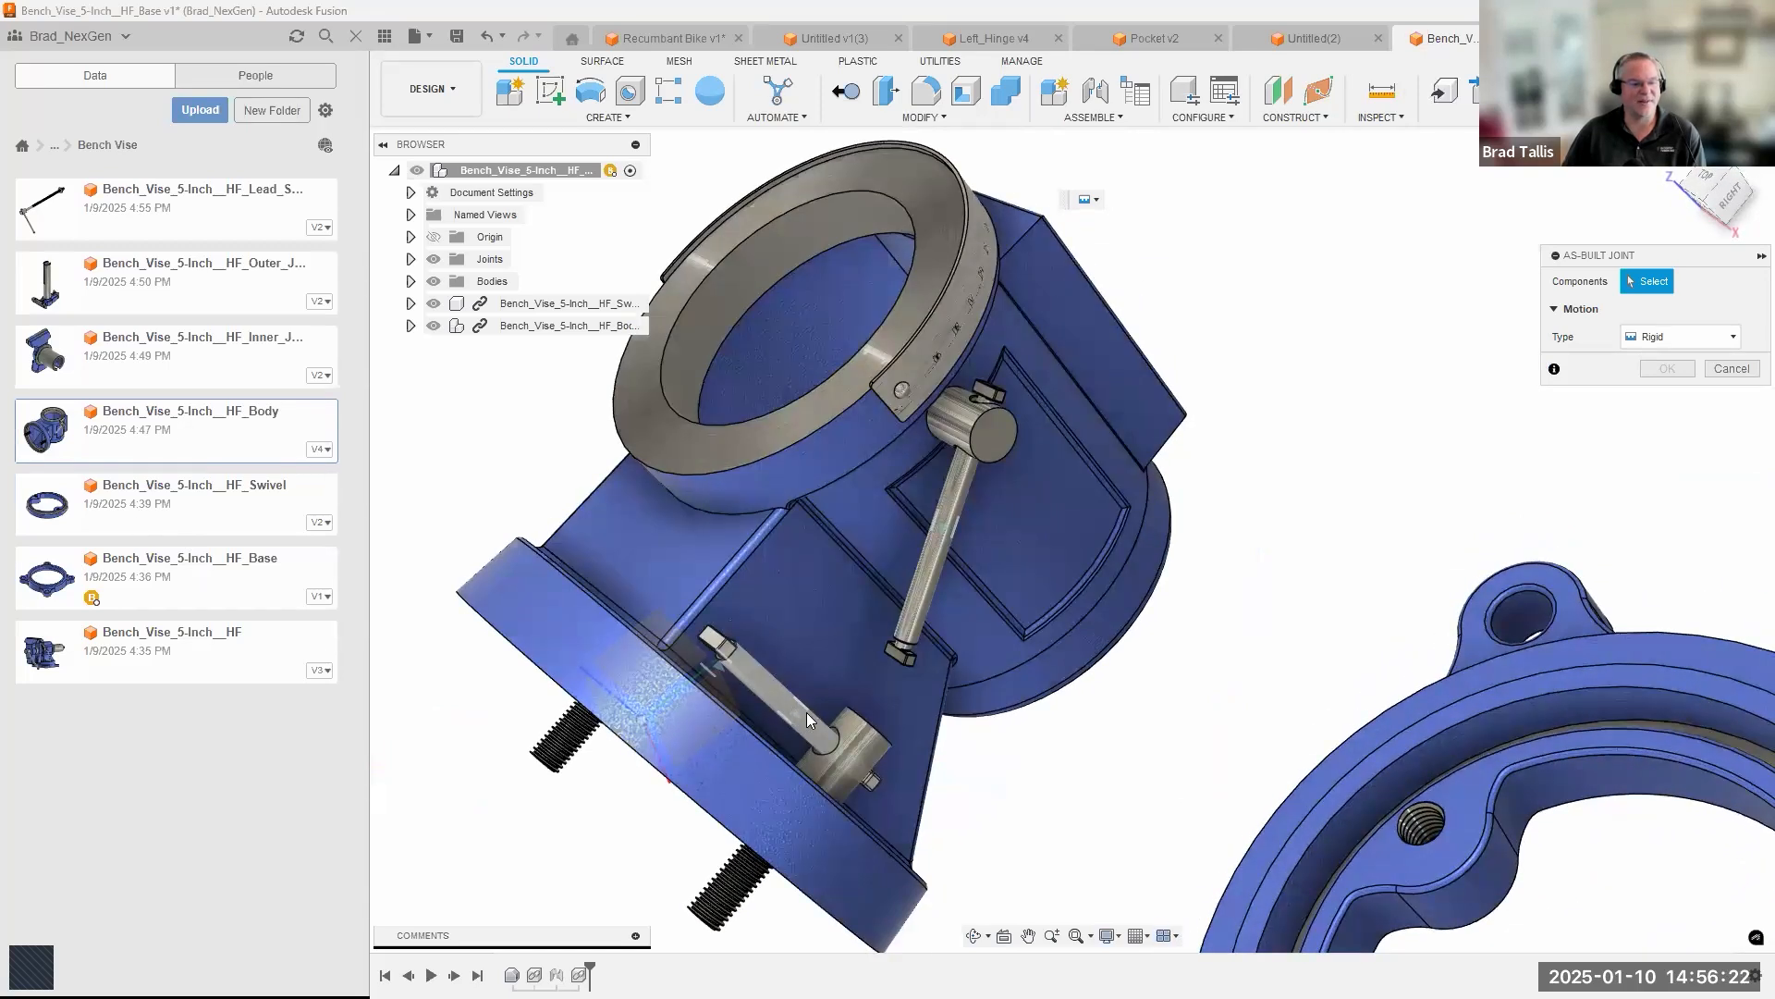
pyautogui.keyDown('shift'); pyautogui.moveTo(976, 451); pyautogui.dragTo(778, 555, button='middle'); pyautogui.keyUp('shift')
pyautogui.keyDown('shift'); pyautogui.moveTo(1106, 468); pyautogui.dragTo(1480, 359, button='middle'); pyautogui.keyUp('shift')
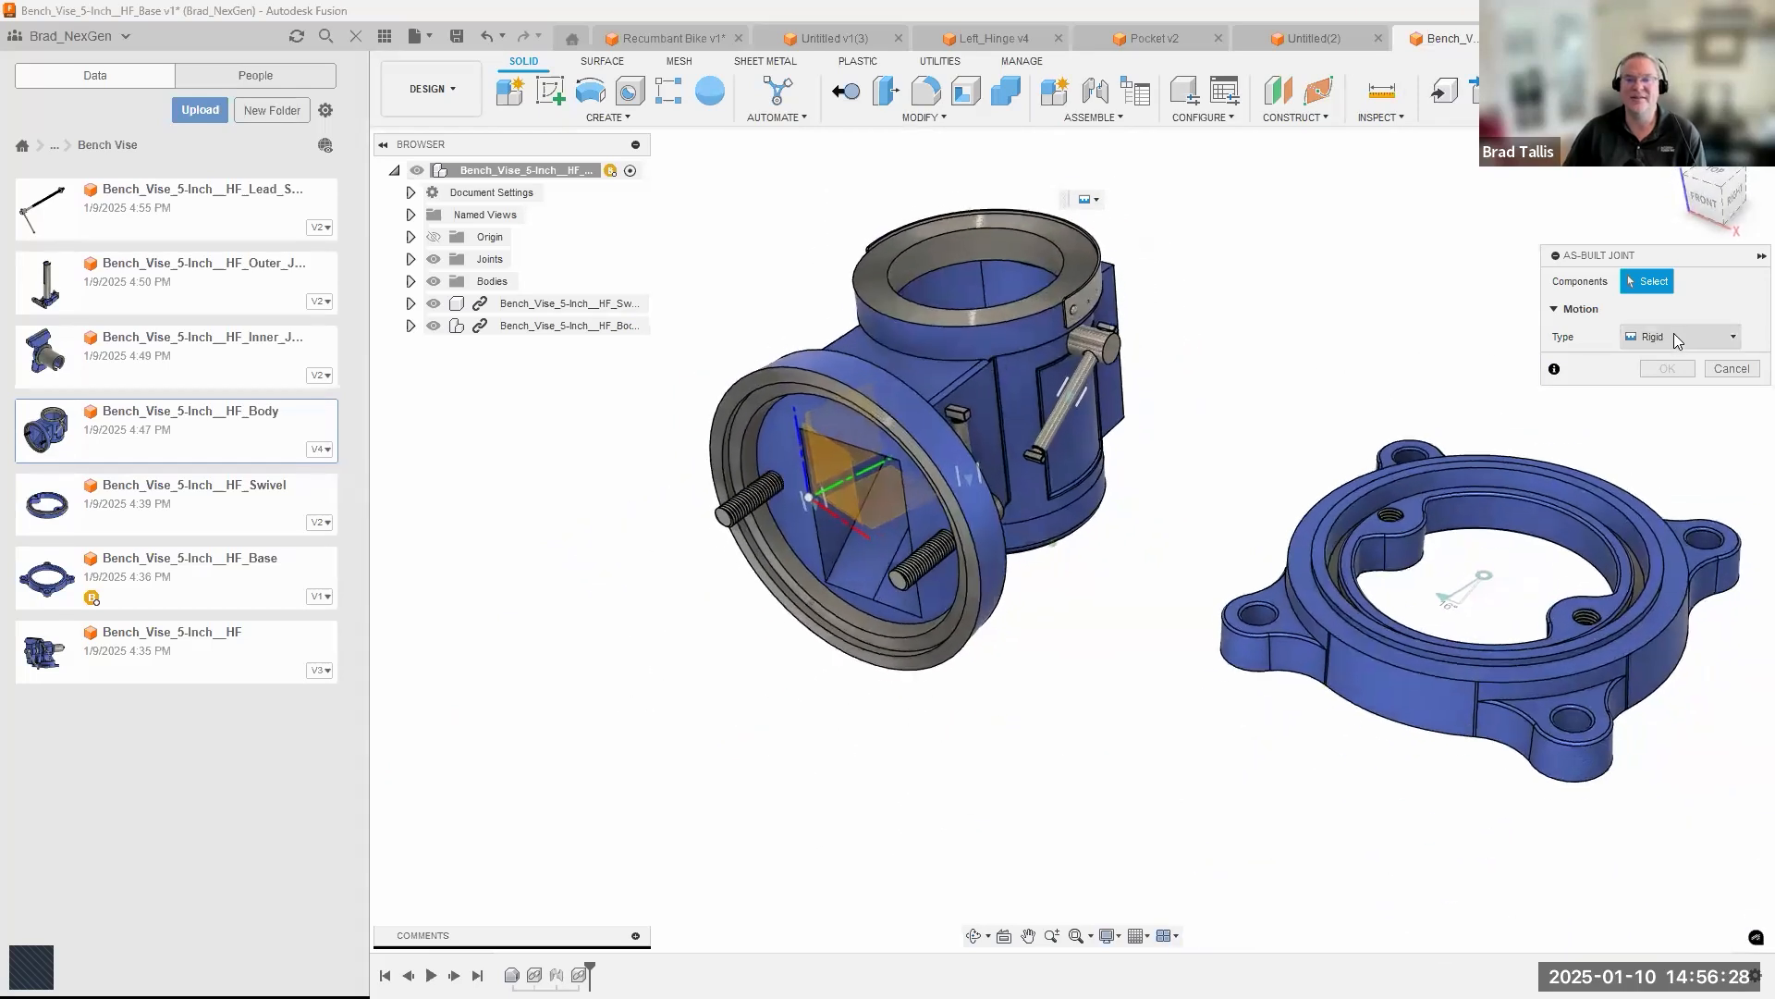
pyautogui.click(1675, 336)
pyautogui.click(1657, 370)
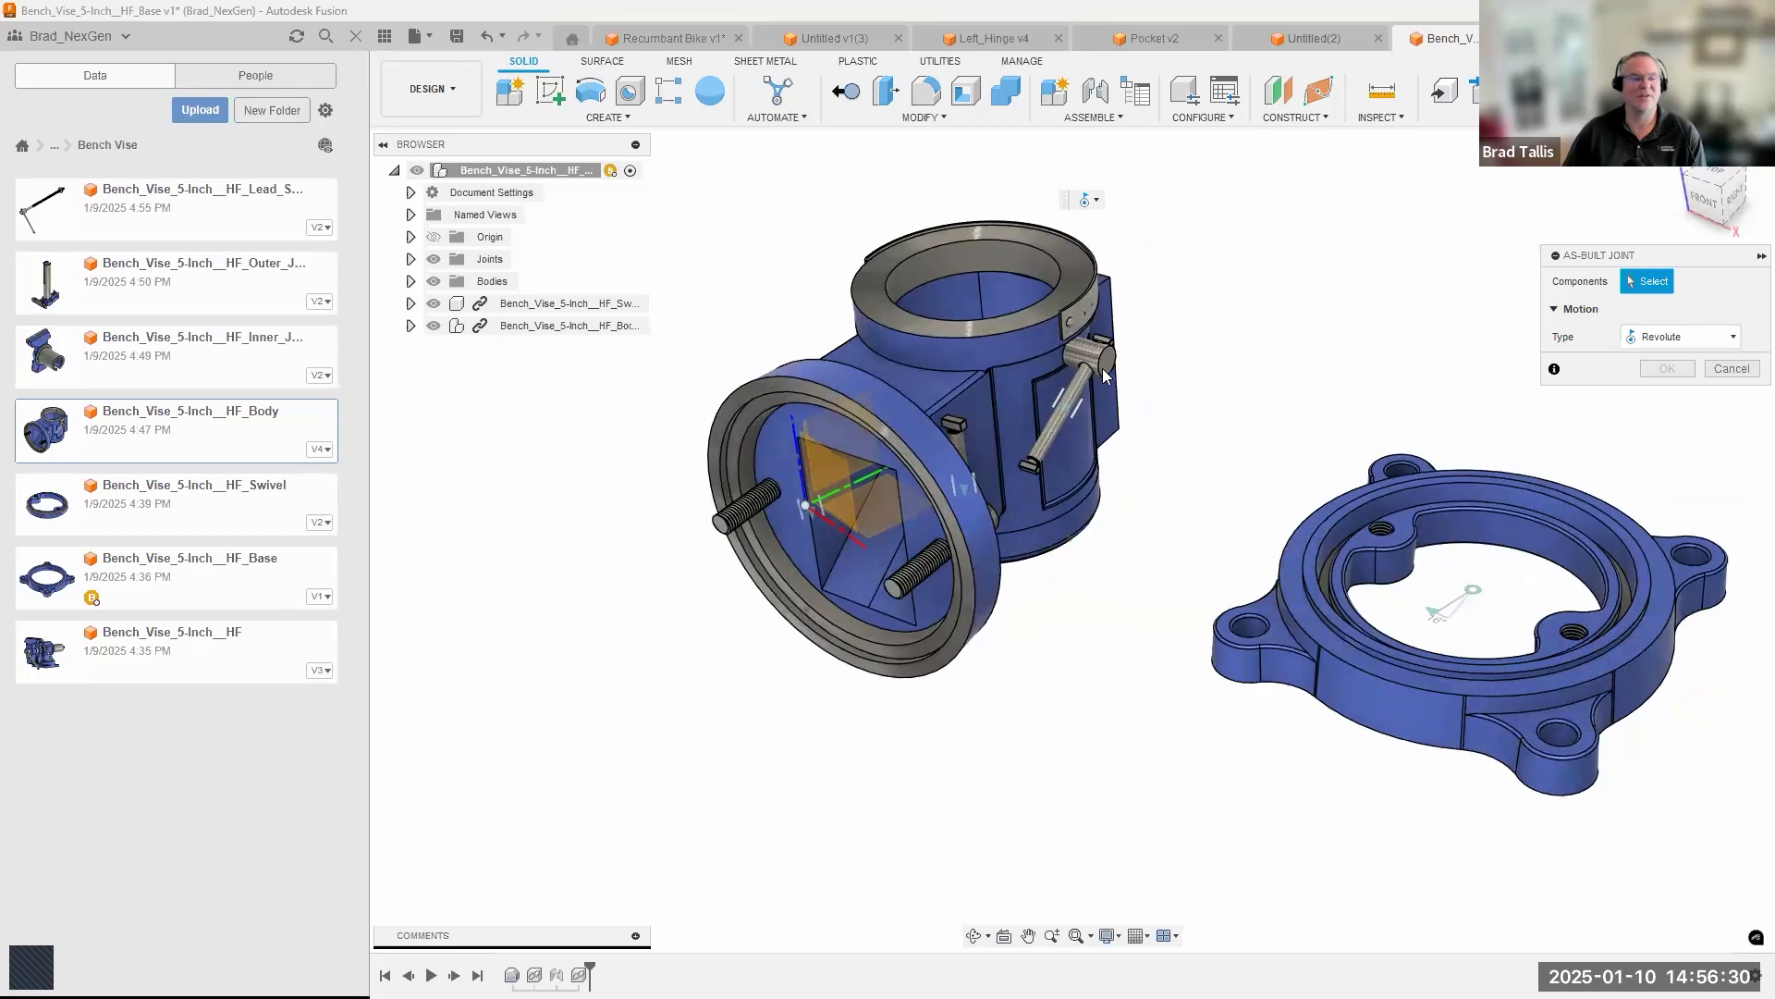
pyautogui.scroll(2, 1084, 370)
pyautogui.keyDown('shift'); pyautogui.moveTo(965, 349); pyautogui.dragTo(775, 418, button='middle'); pyautogui.keyUp('shift')
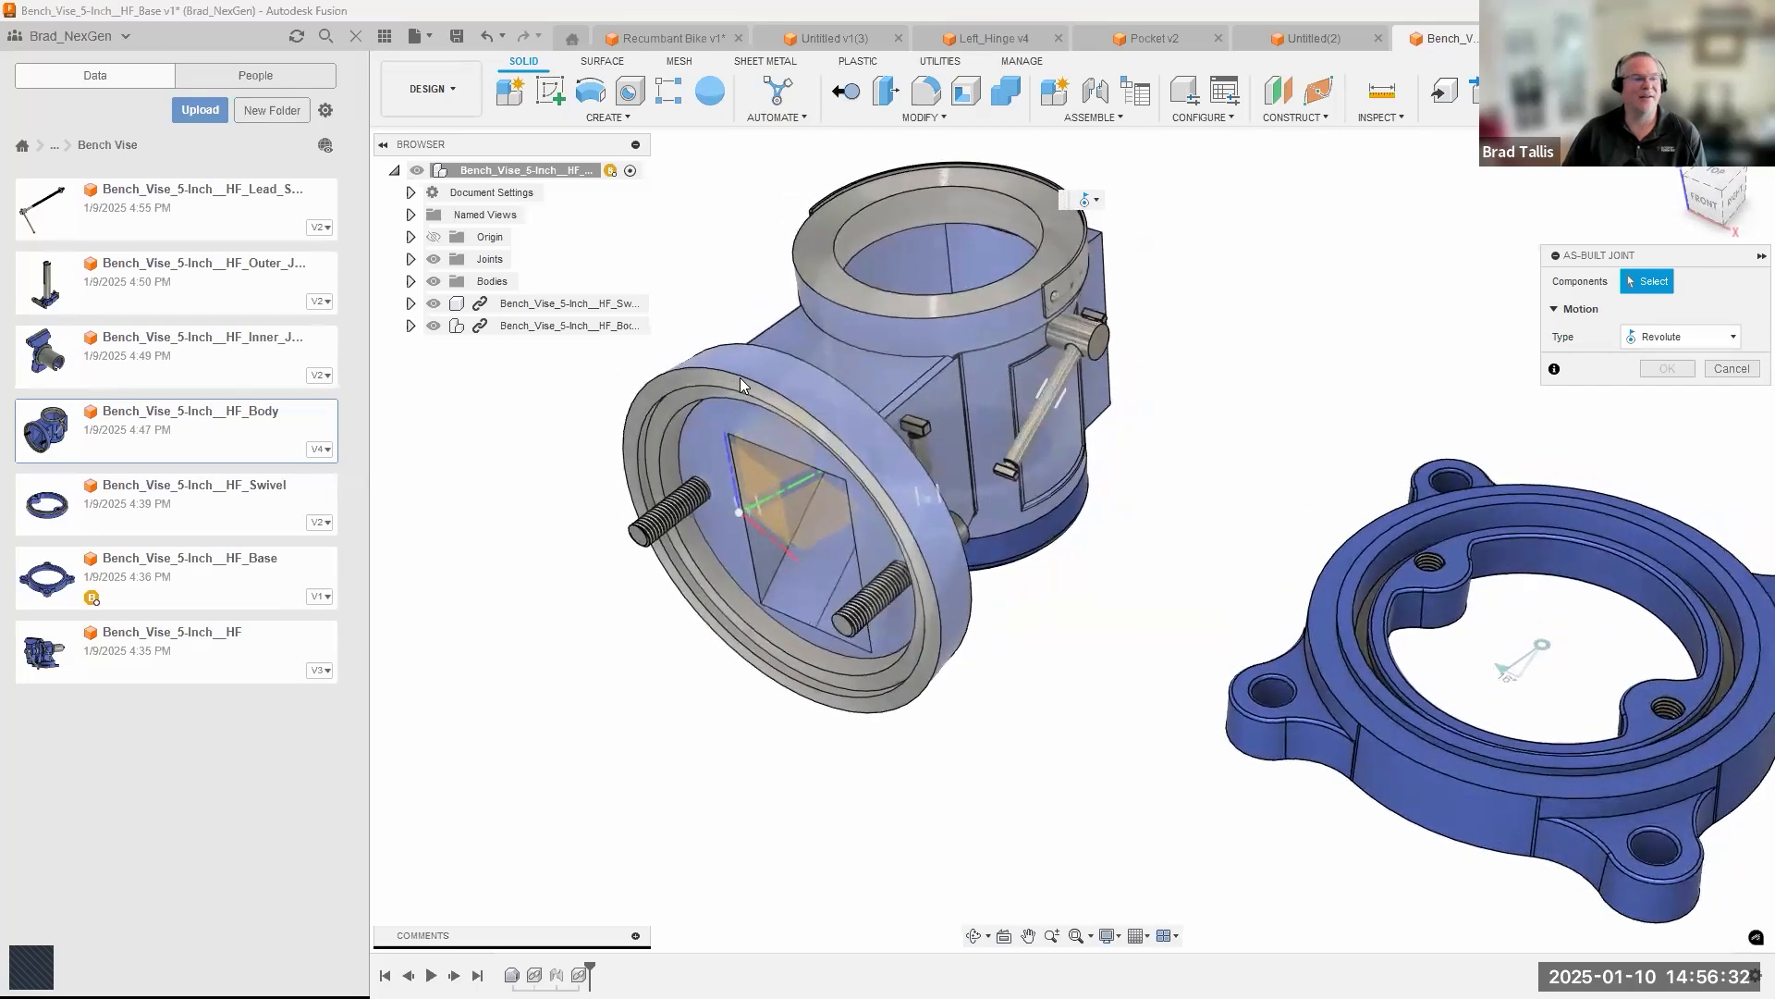
pyautogui.scroll(-1, 1428, 345)
pyautogui.scroll(-1, 1463, 346)
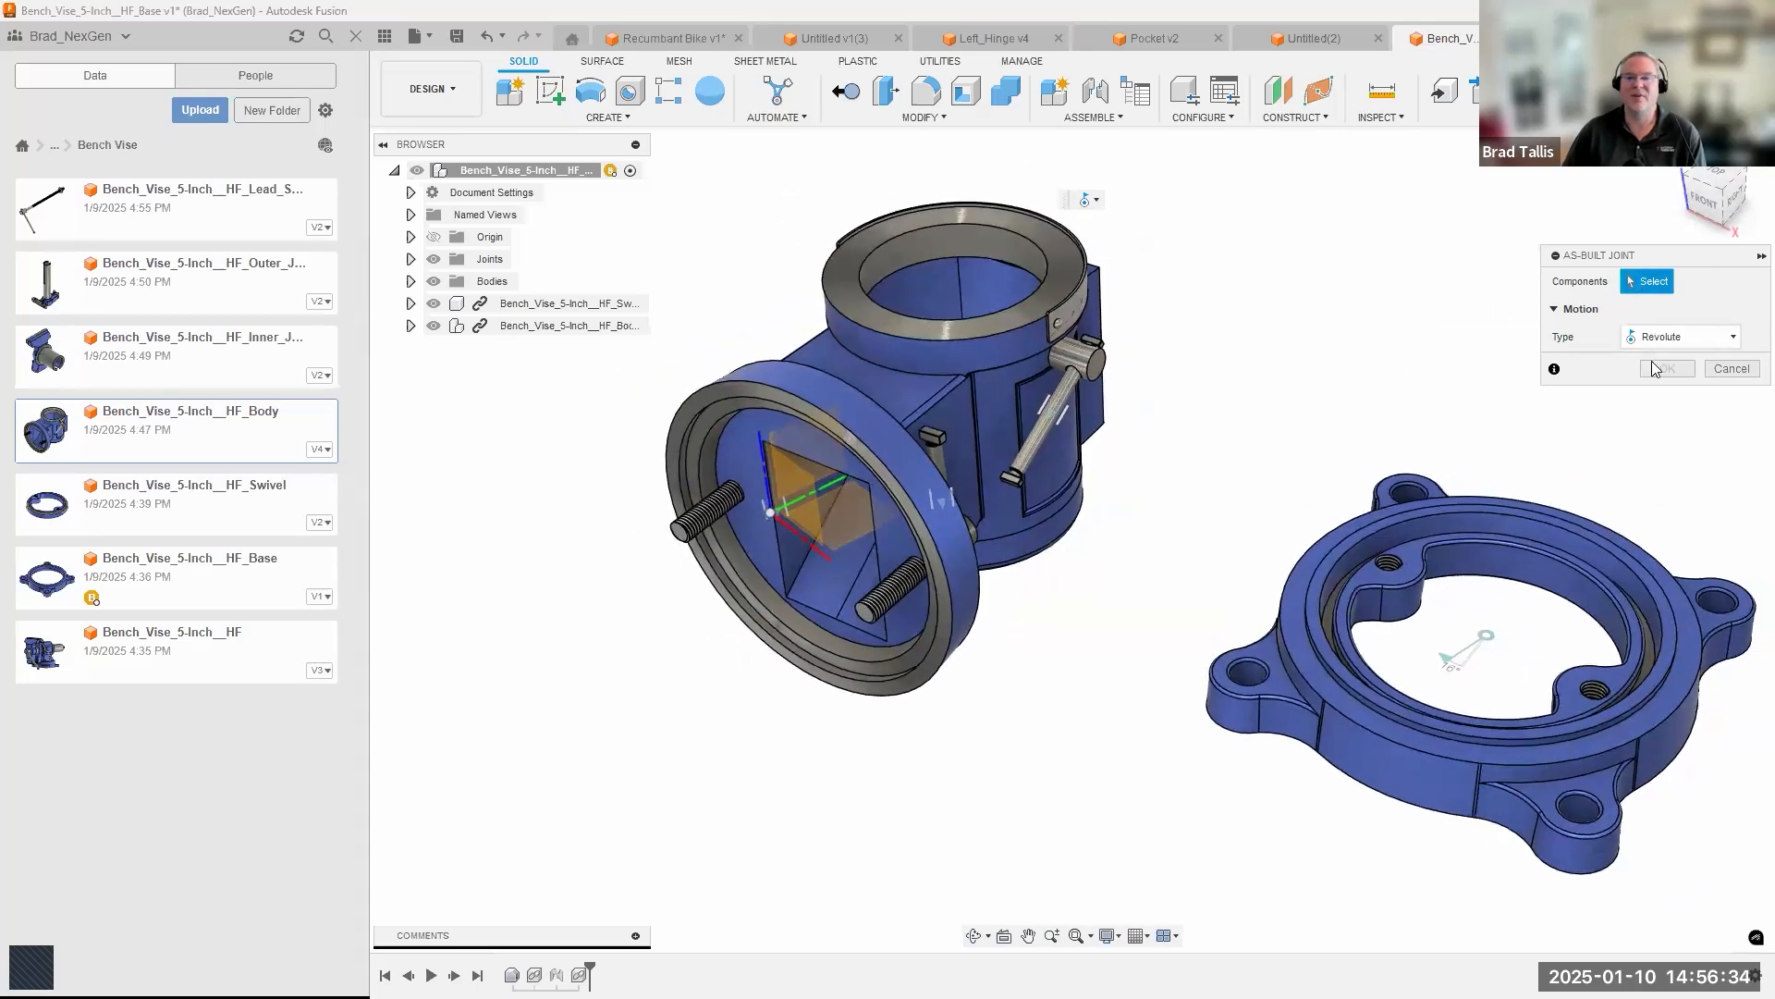
pyautogui.click(1729, 368)
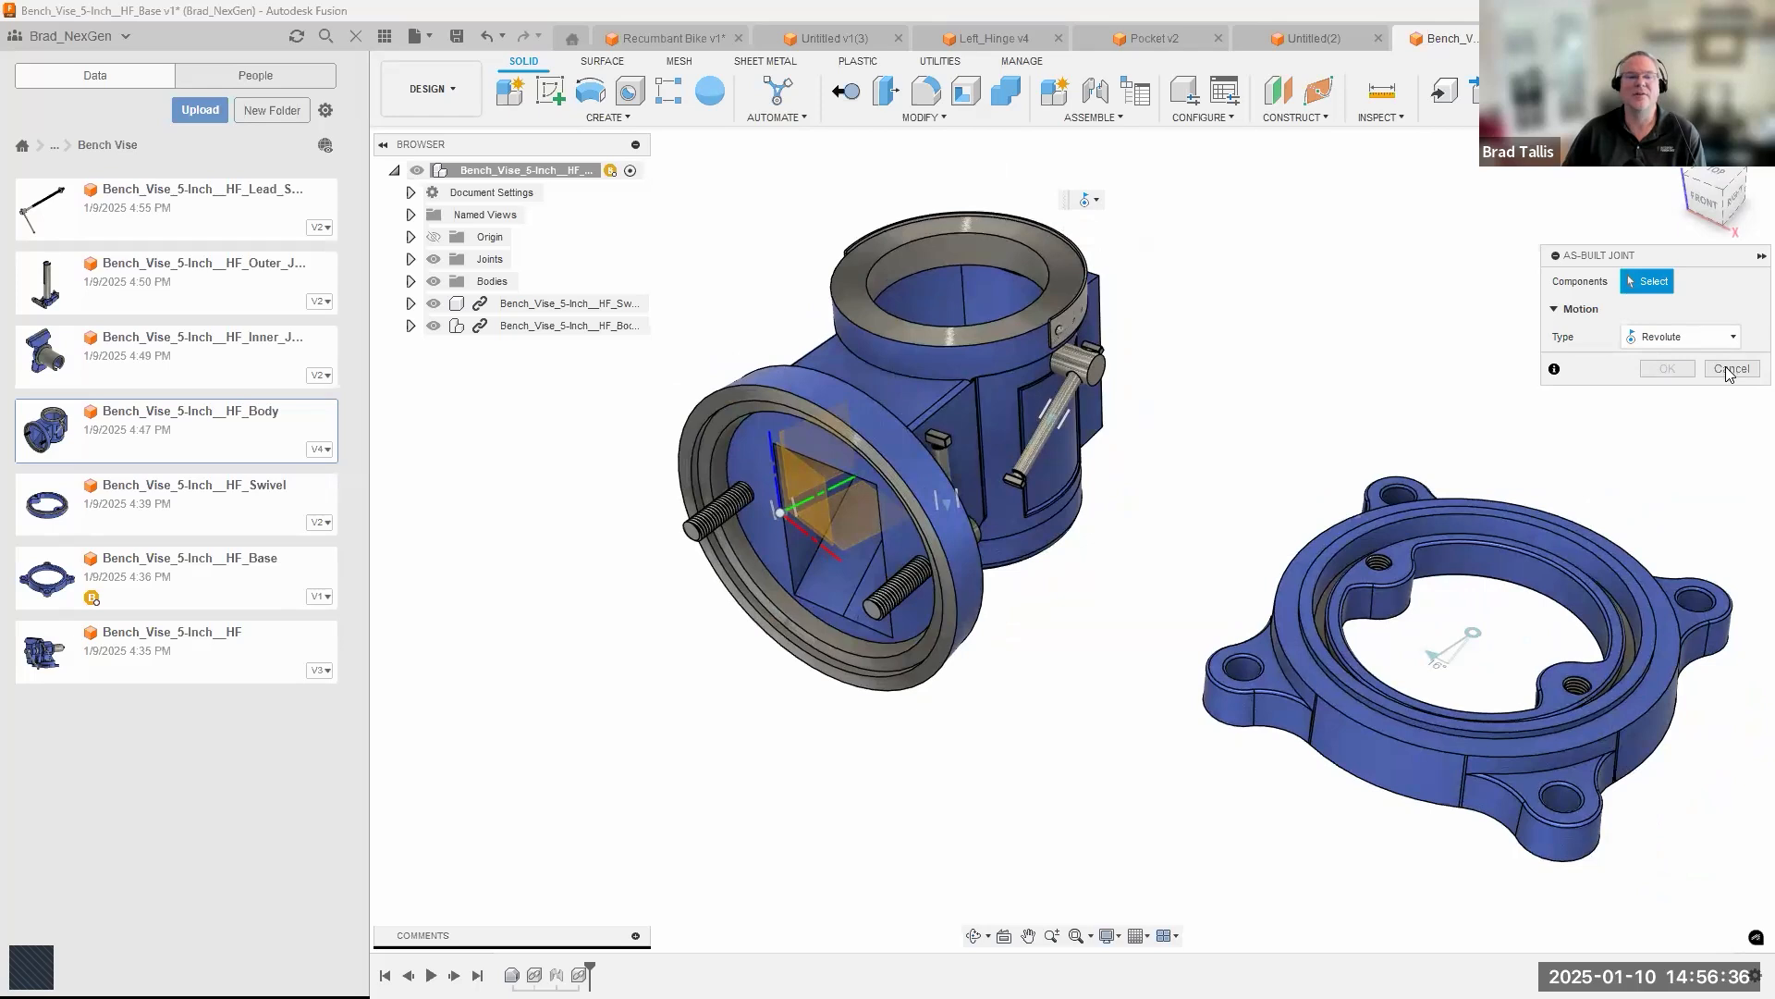
# Seat the vise body's round underside concentrically on the base and swivel ring with a joint, flipping its alignment so the body stands upright.
pyautogui.click(1089, 118)
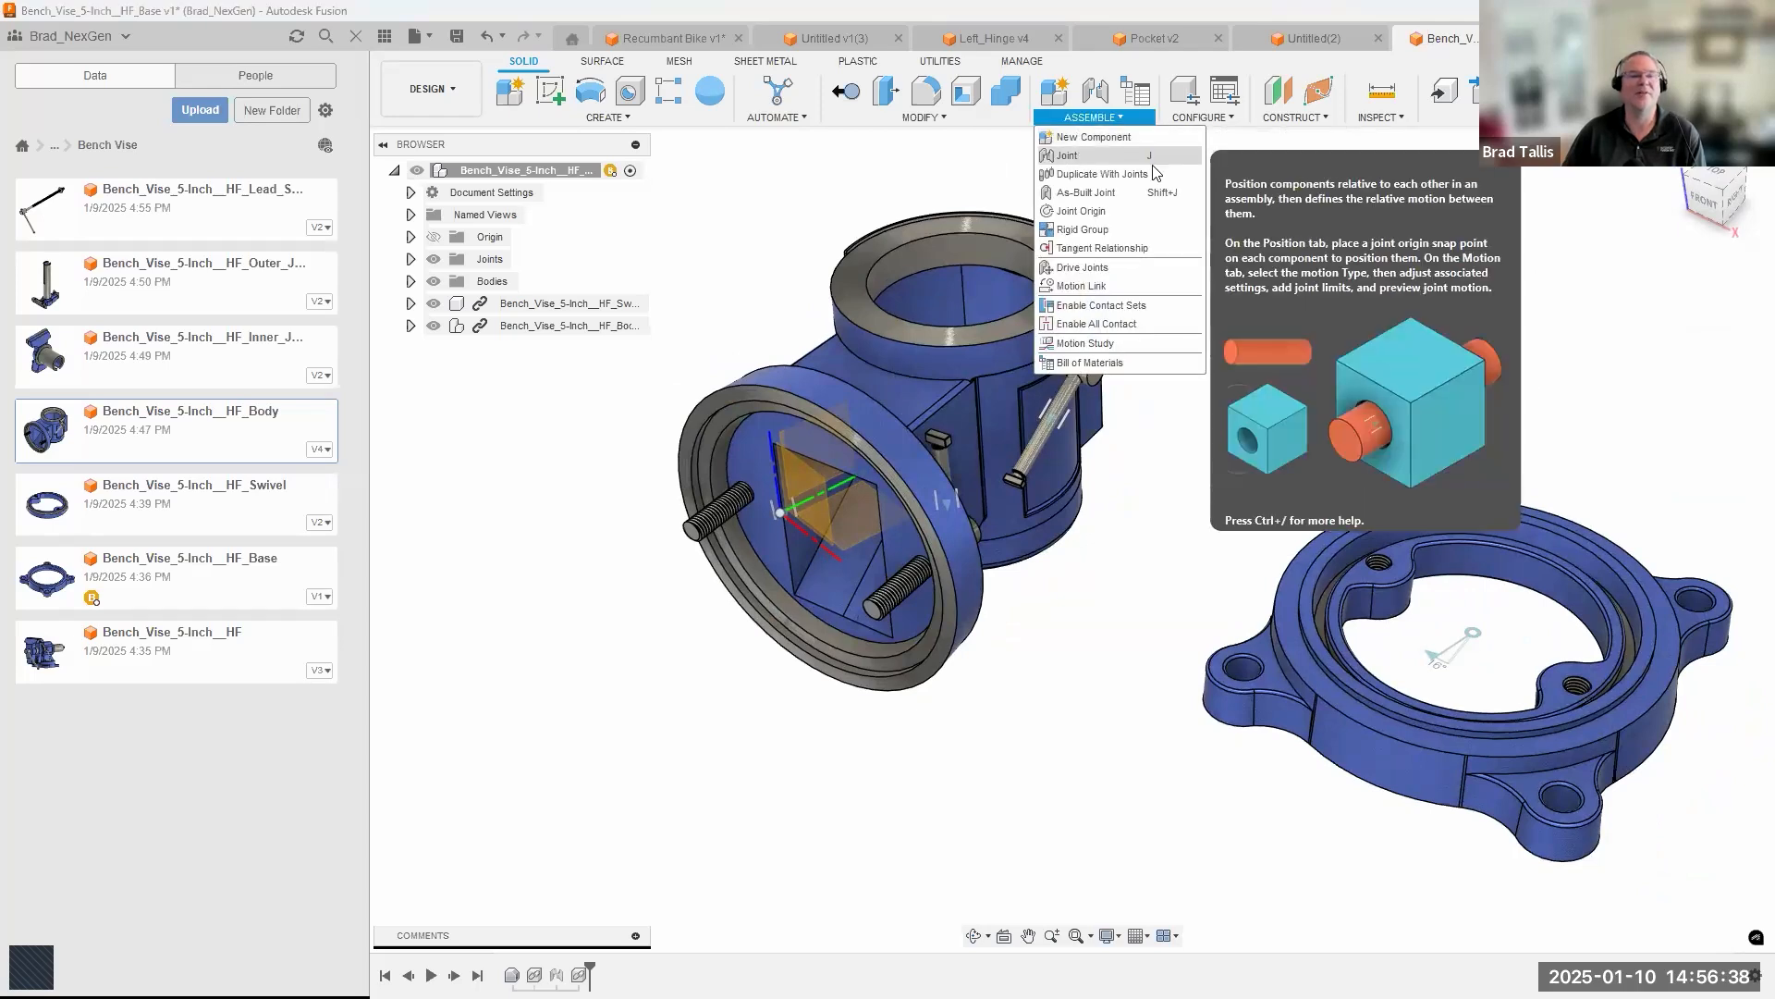
pyautogui.click(1096, 158)
pyautogui.click(809, 385)
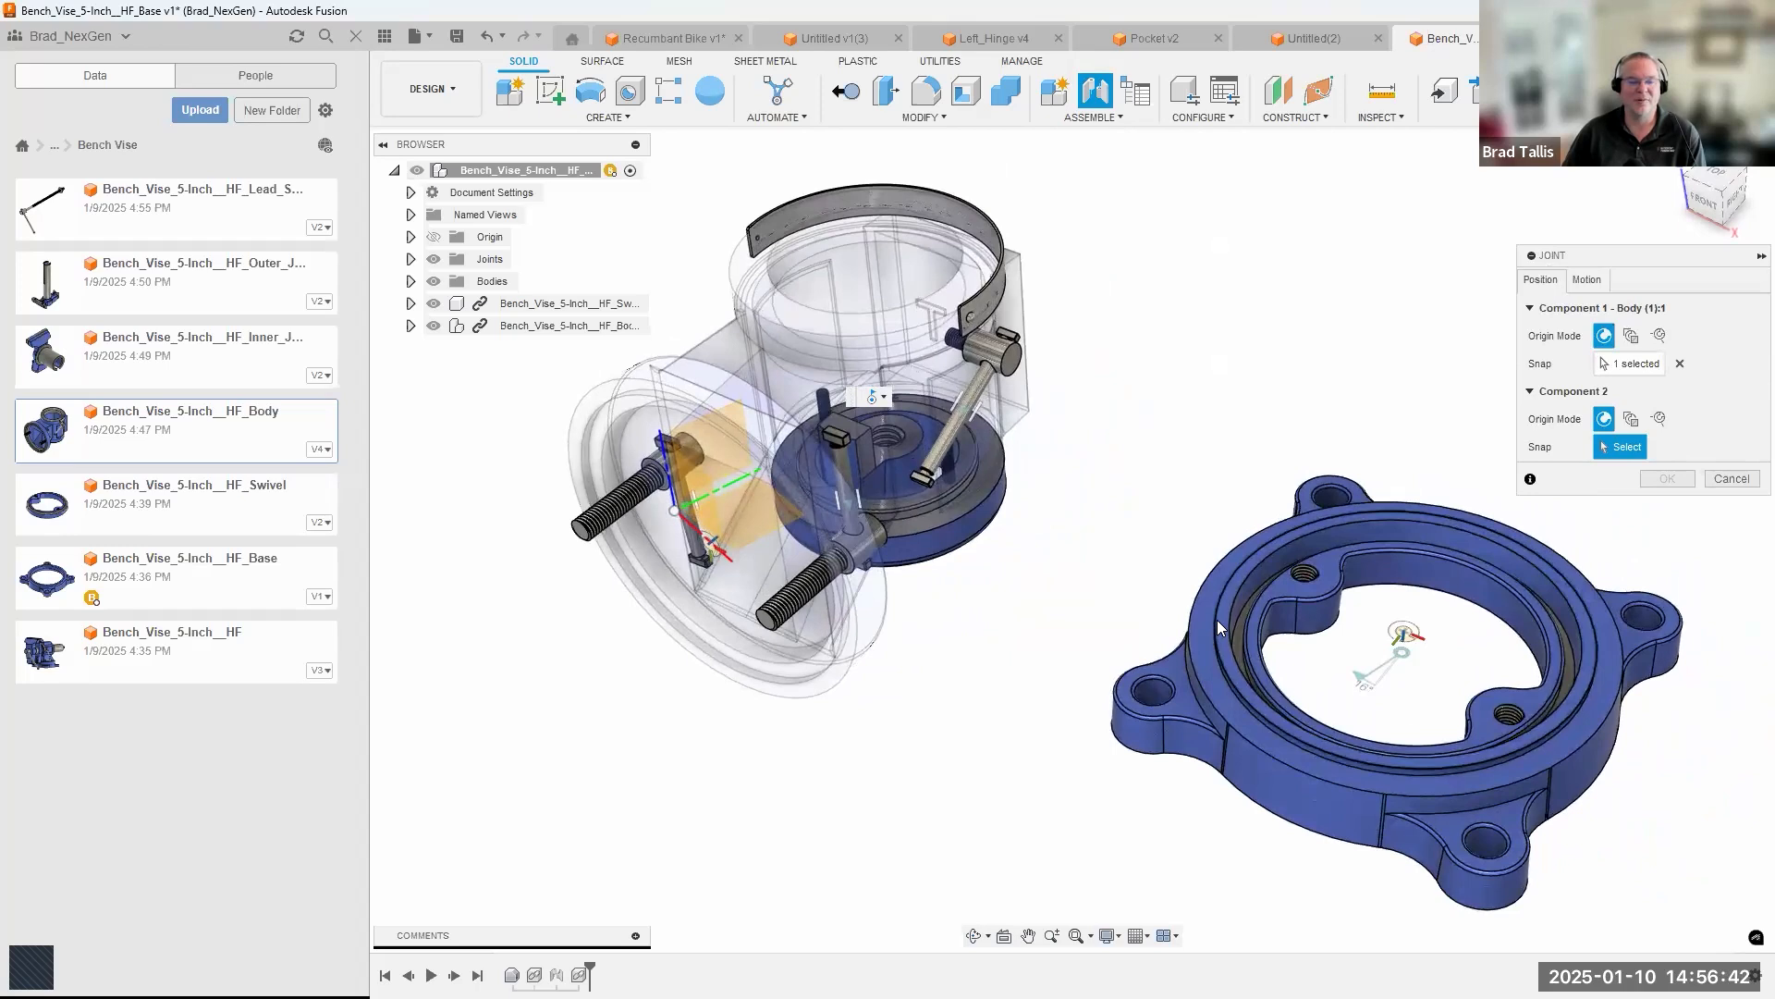
pyautogui.click(1217, 620)
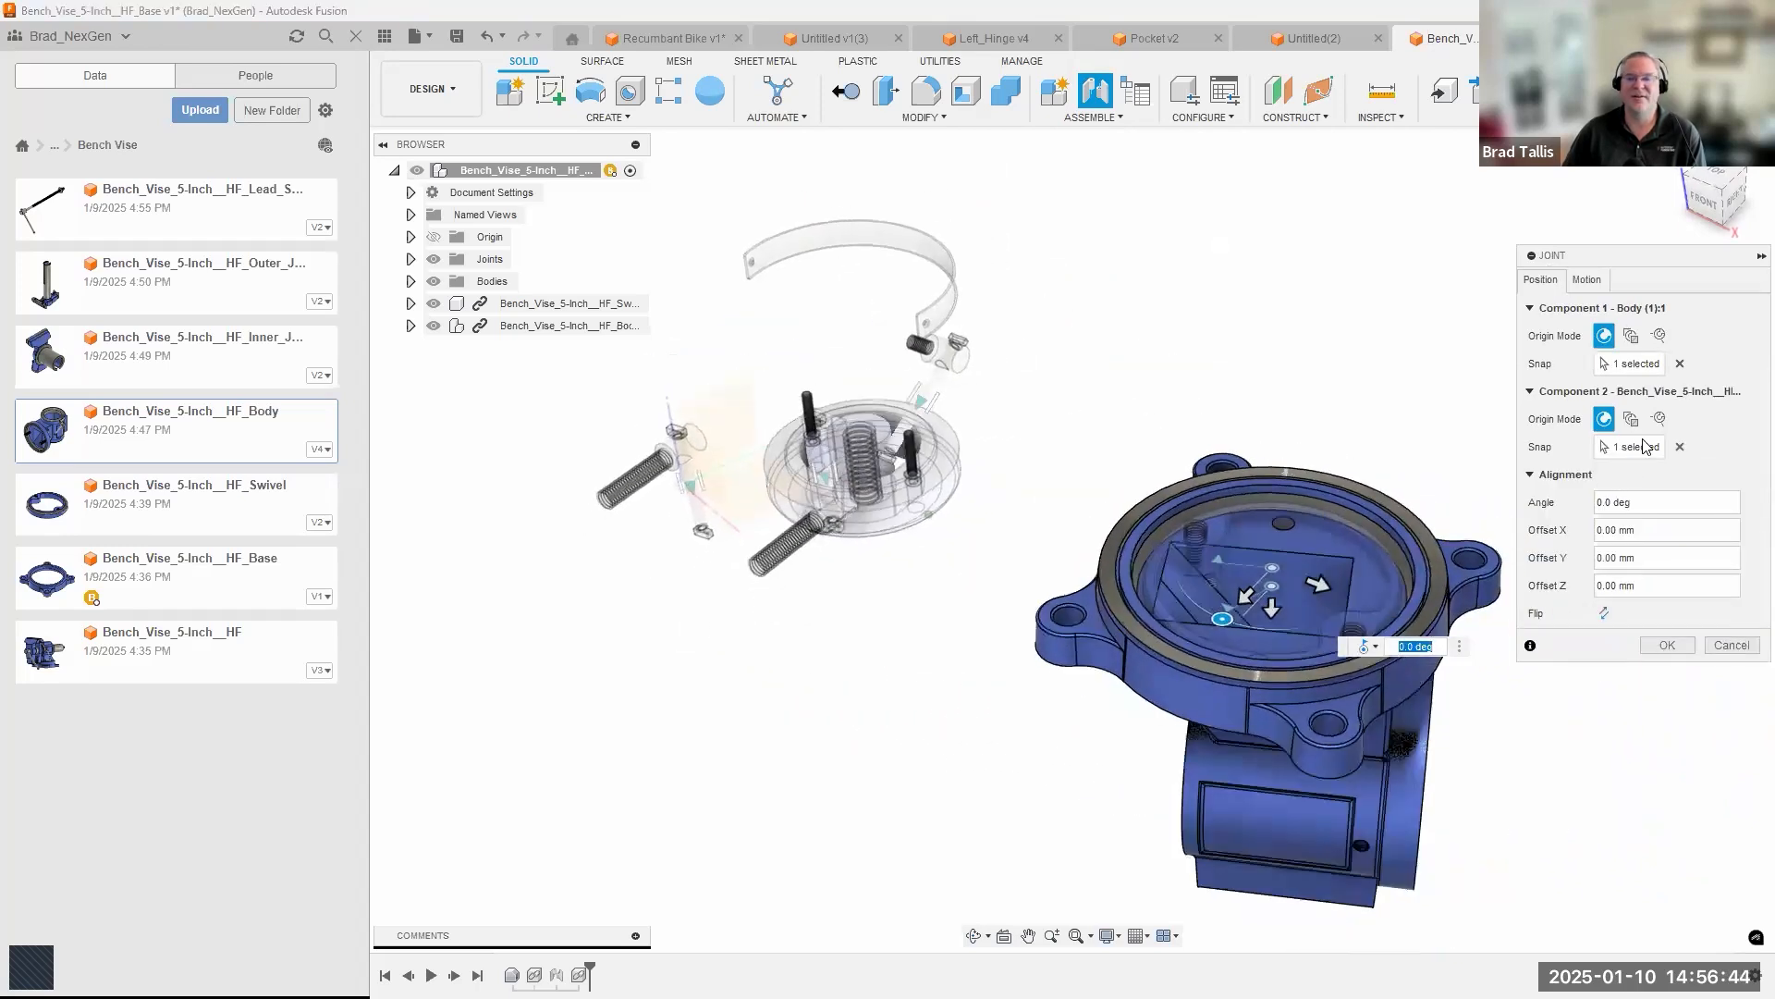
pyautogui.click(1604, 613)
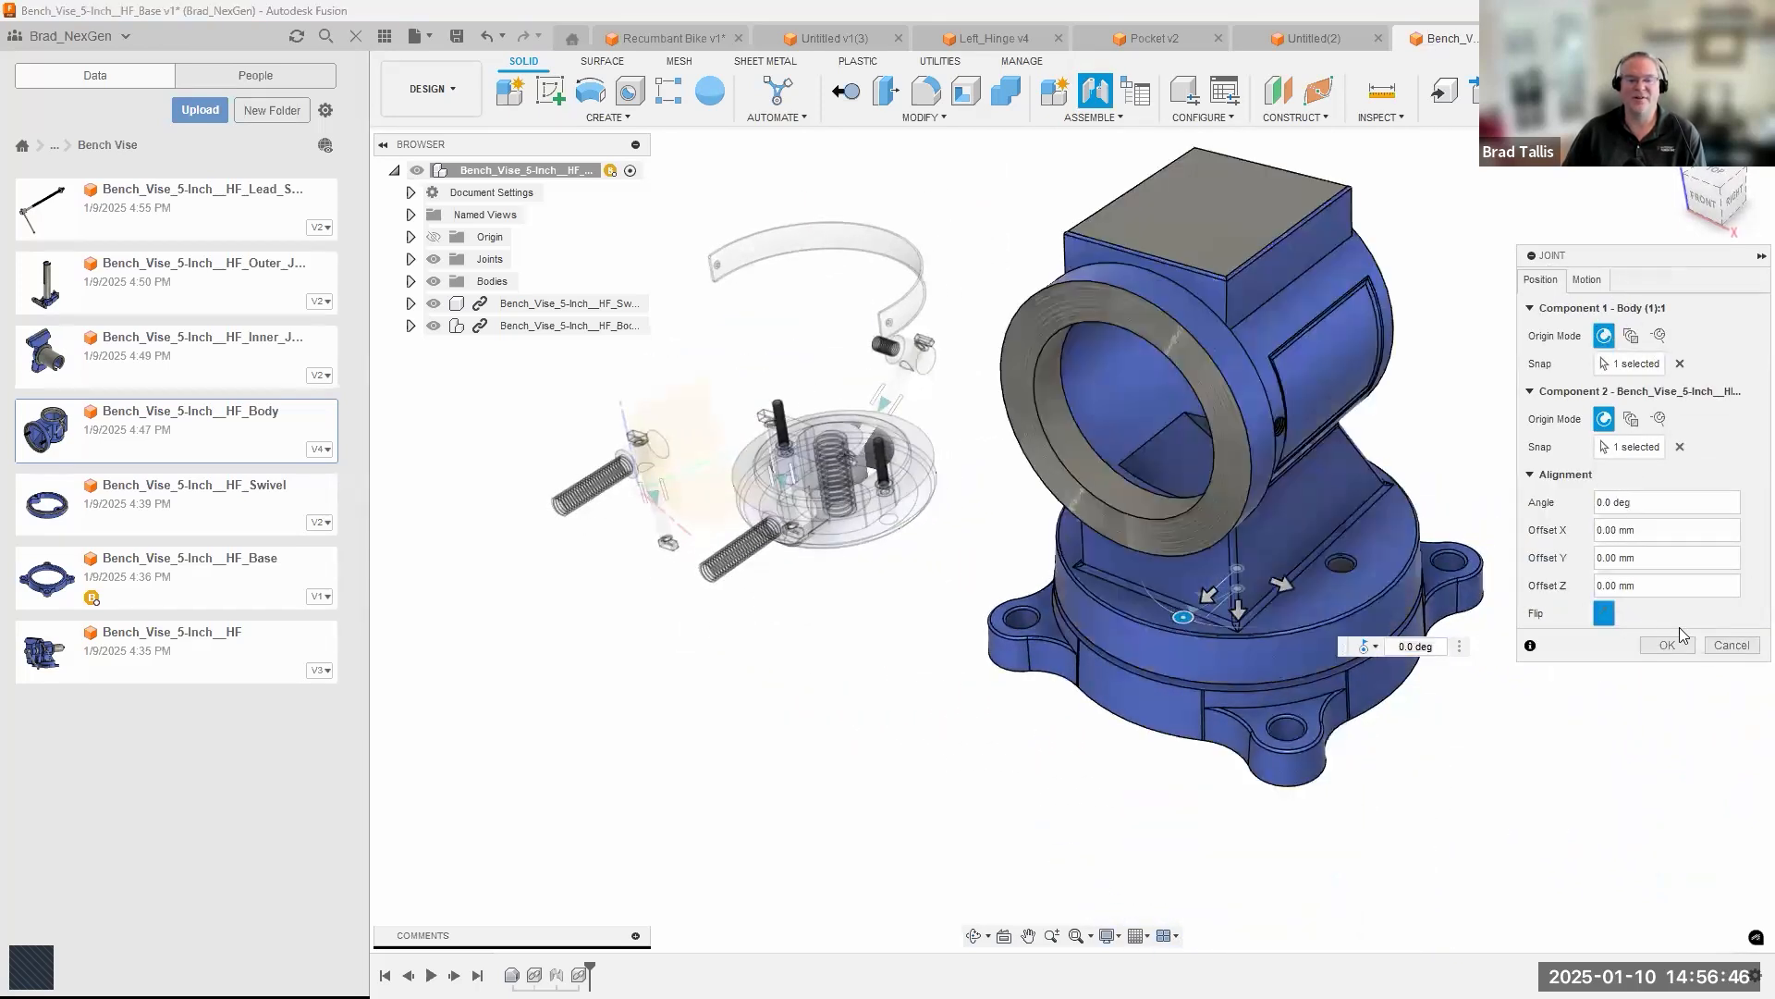
pyautogui.click(1665, 646)
pyautogui.keyDown('shift'); pyautogui.moveTo(1221, 506); pyautogui.dragTo(1234, 390, button='middle'); pyautogui.keyUp('shift')
pyautogui.moveTo(1233, 390); pyautogui.dragTo(1276, 399)
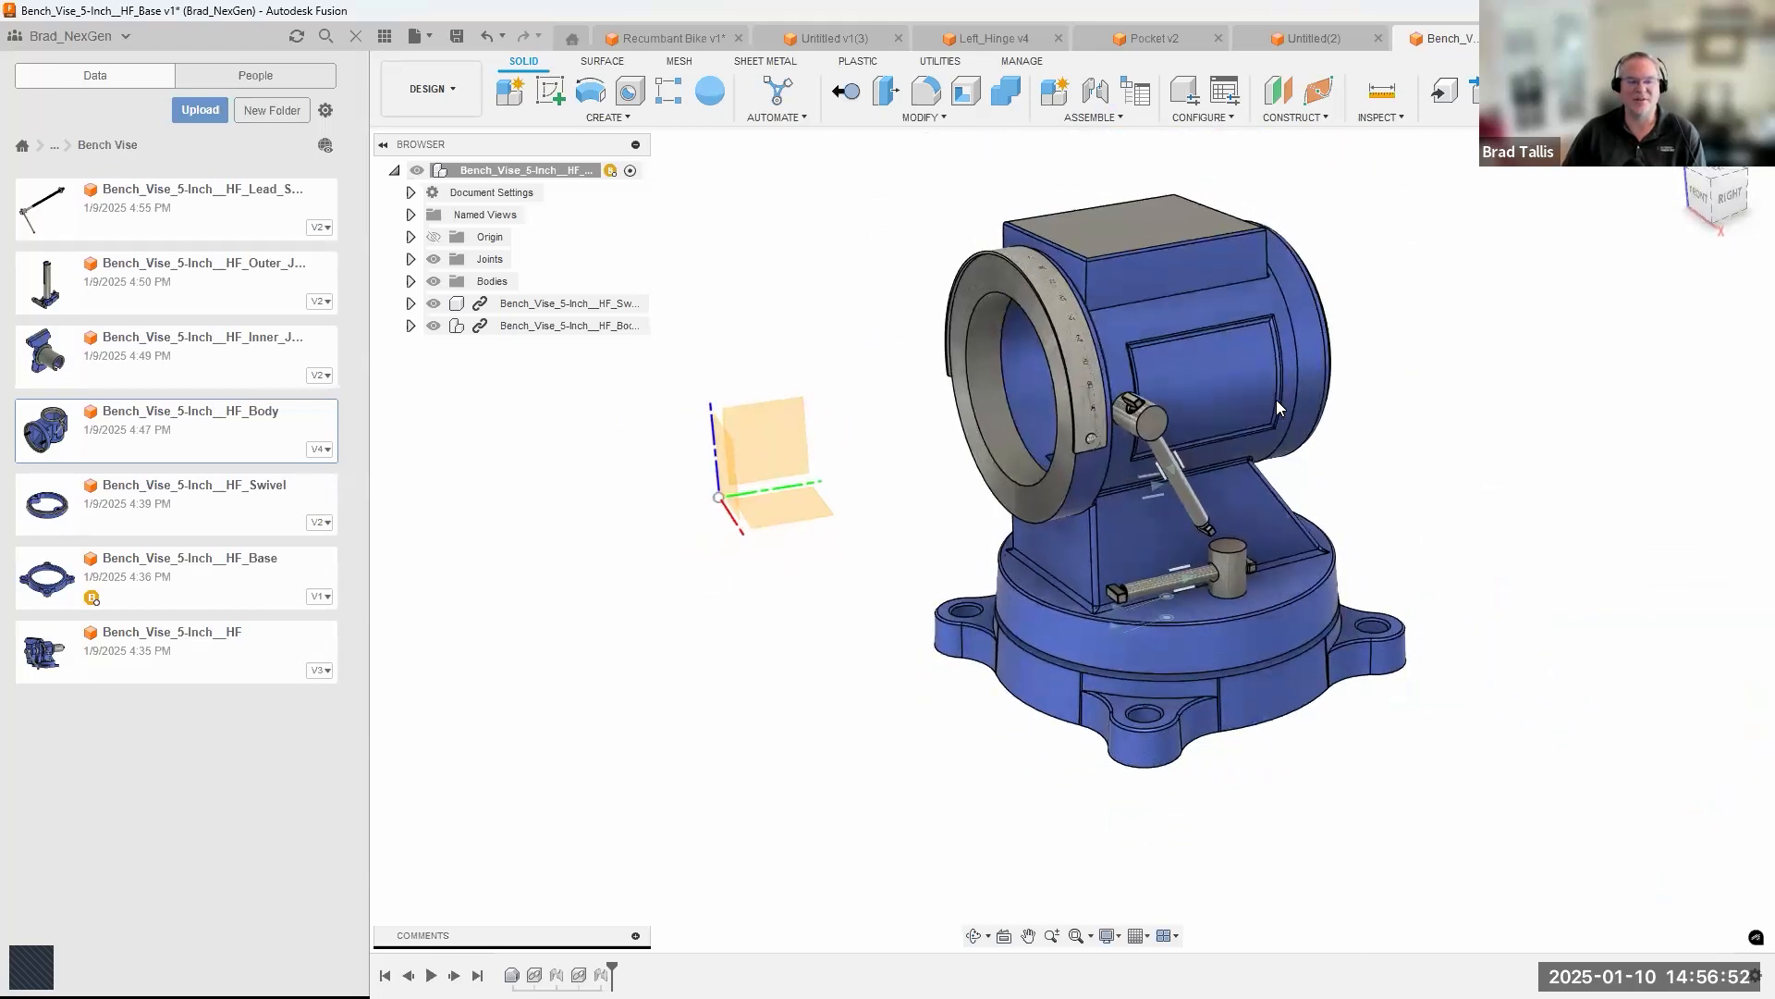
# Open Bench_Vise_5-Inch__HF_Body as its own design from the Bench Vise folder.
pyautogui.keyDown('shift'); pyautogui.moveTo(511, 540); pyautogui.dragTo(621, 504, button='middle'); pyautogui.keyUp('shift')
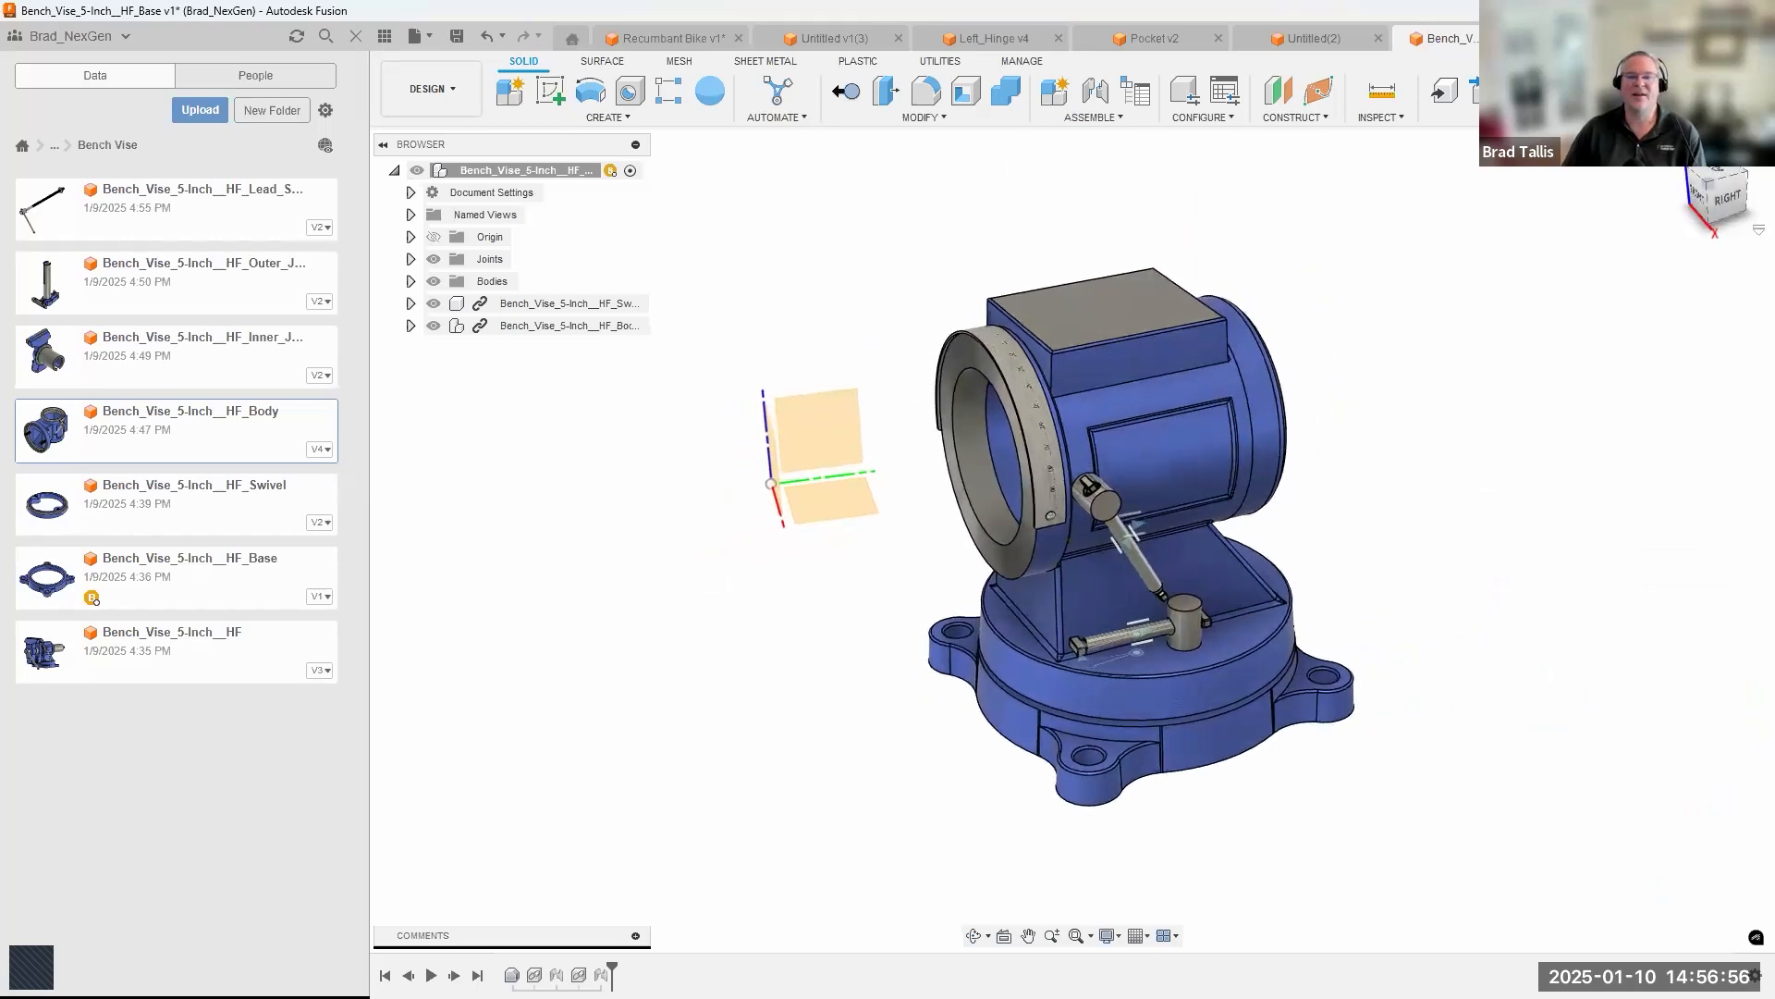
pyautogui.click(1692, 90)
pyautogui.keyDown('shift'); pyautogui.moveTo(1095, 348); pyautogui.dragTo(1059, 372, button='middle'); pyautogui.keyUp('shift')
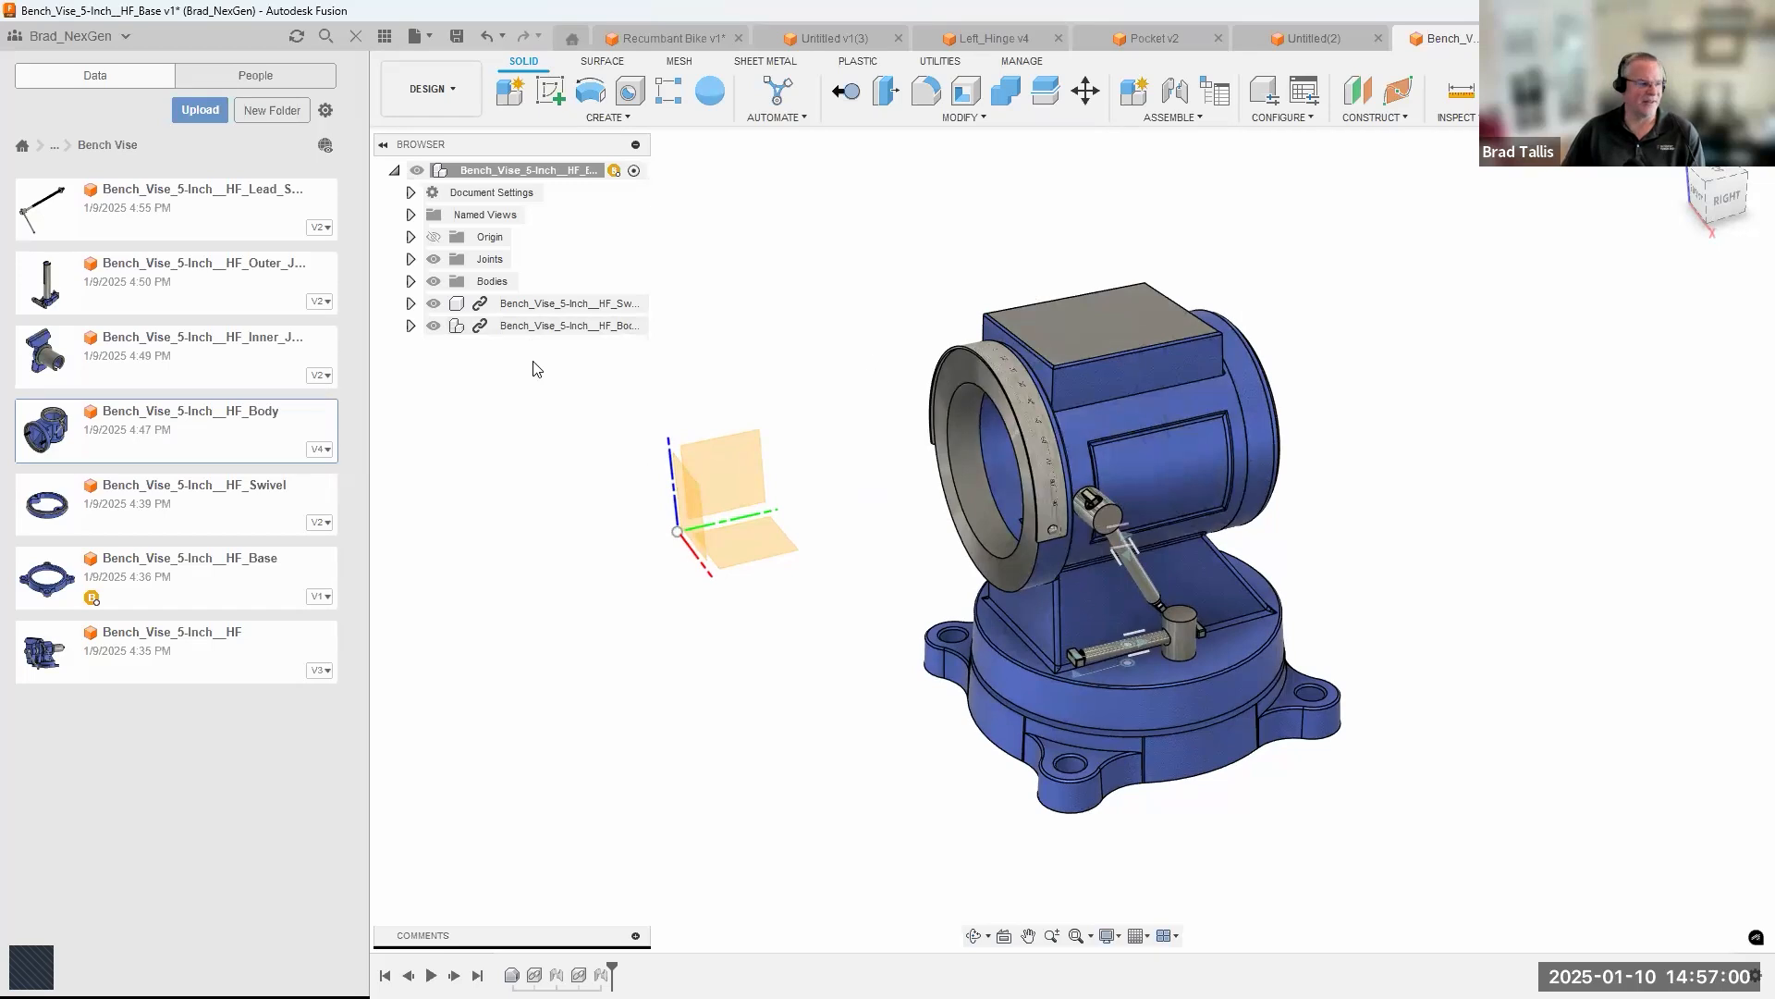
pyautogui.keyDown('shift'); pyautogui.moveTo(1090, 358); pyautogui.dragTo(1034, 331, button='middle'); pyautogui.keyUp('shift')
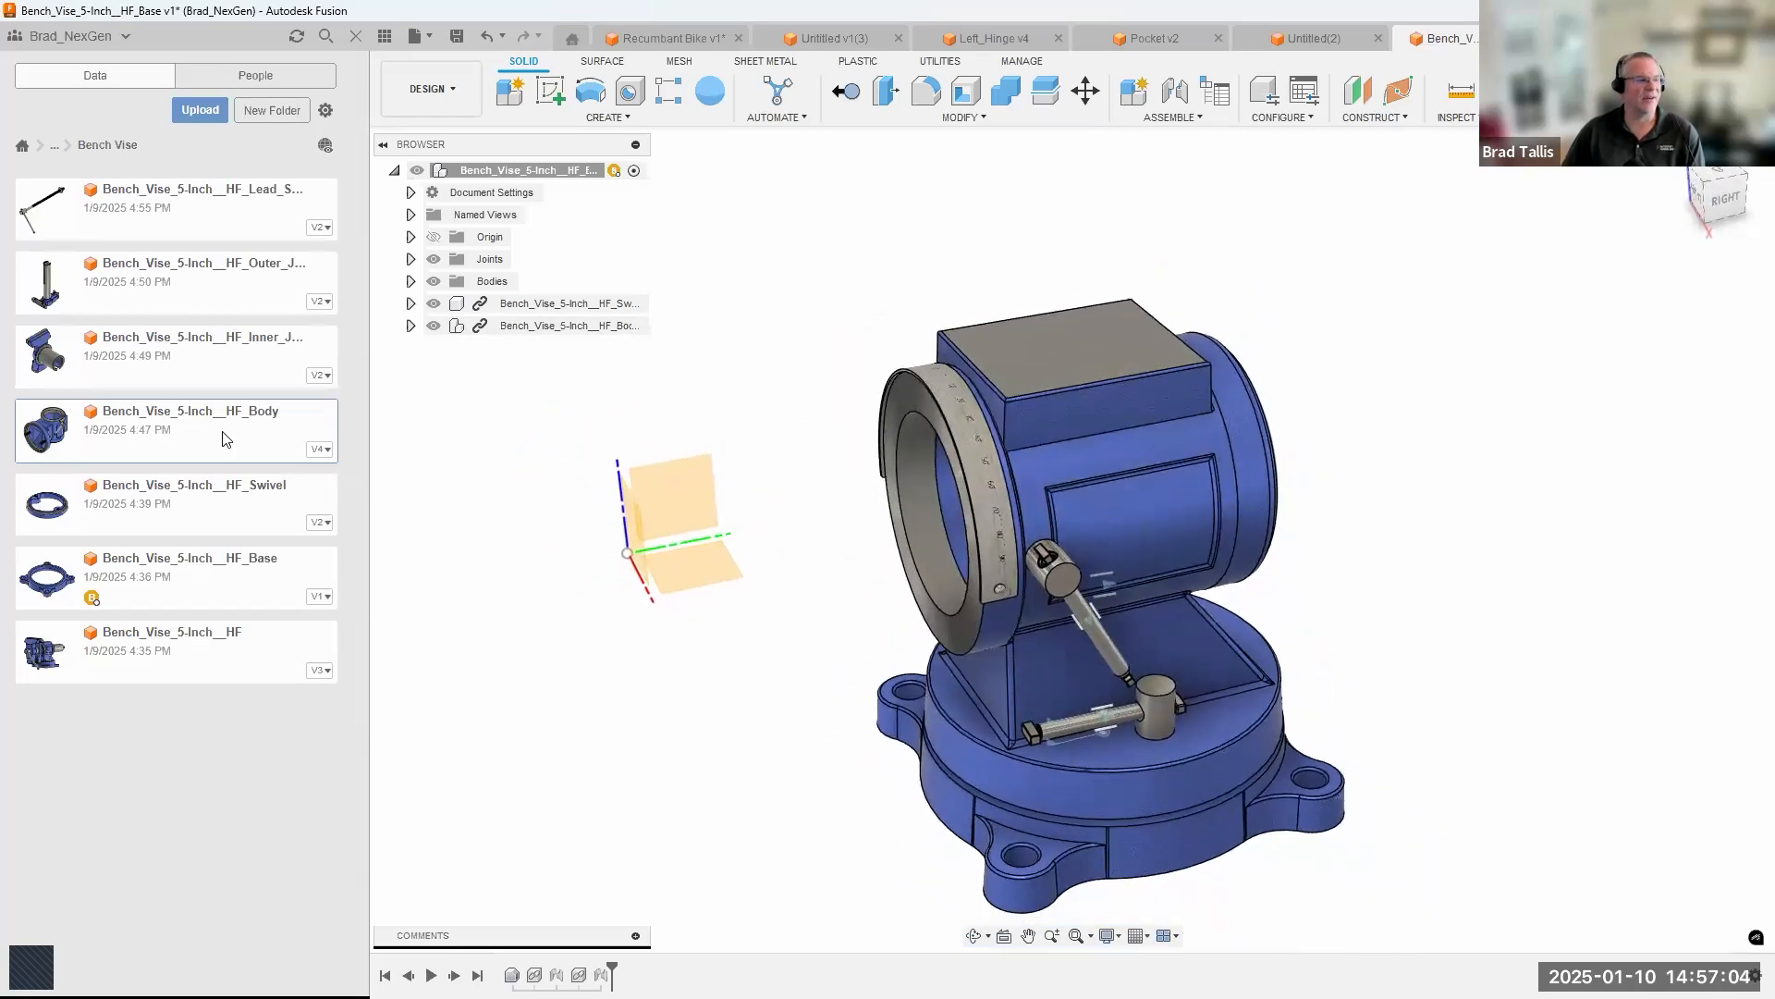
pyautogui.rightClick(162, 424)
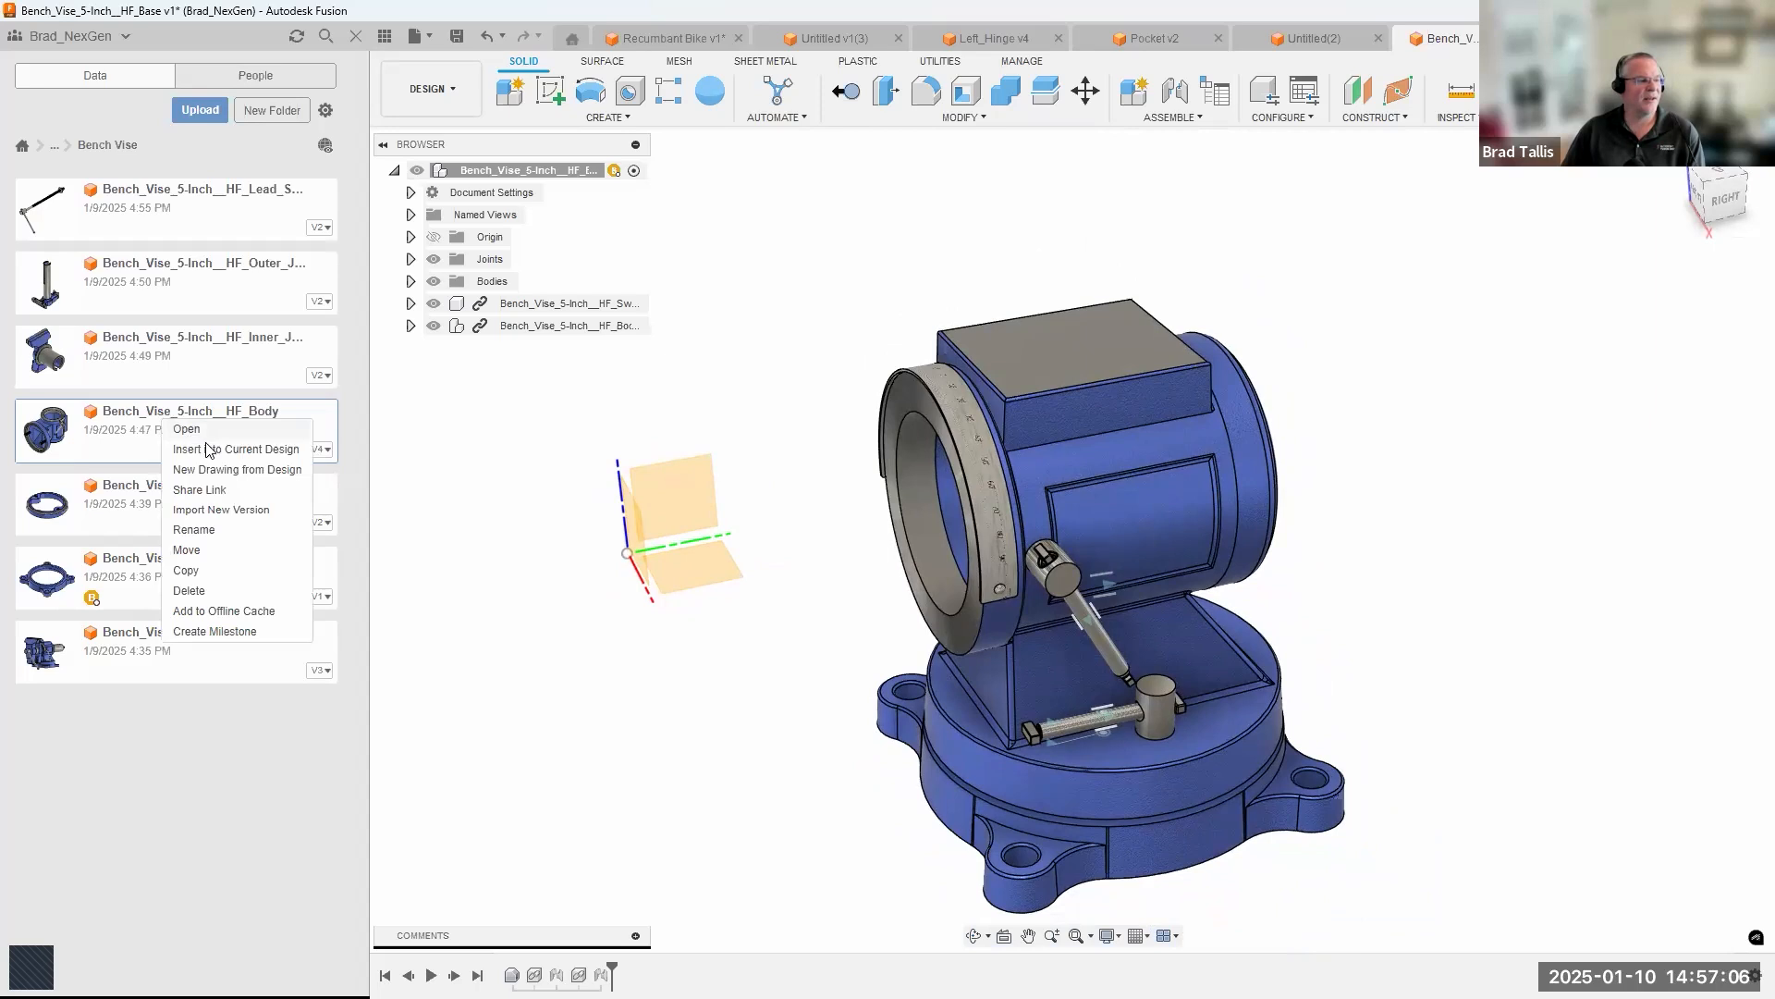
pyautogui.click(187, 430)
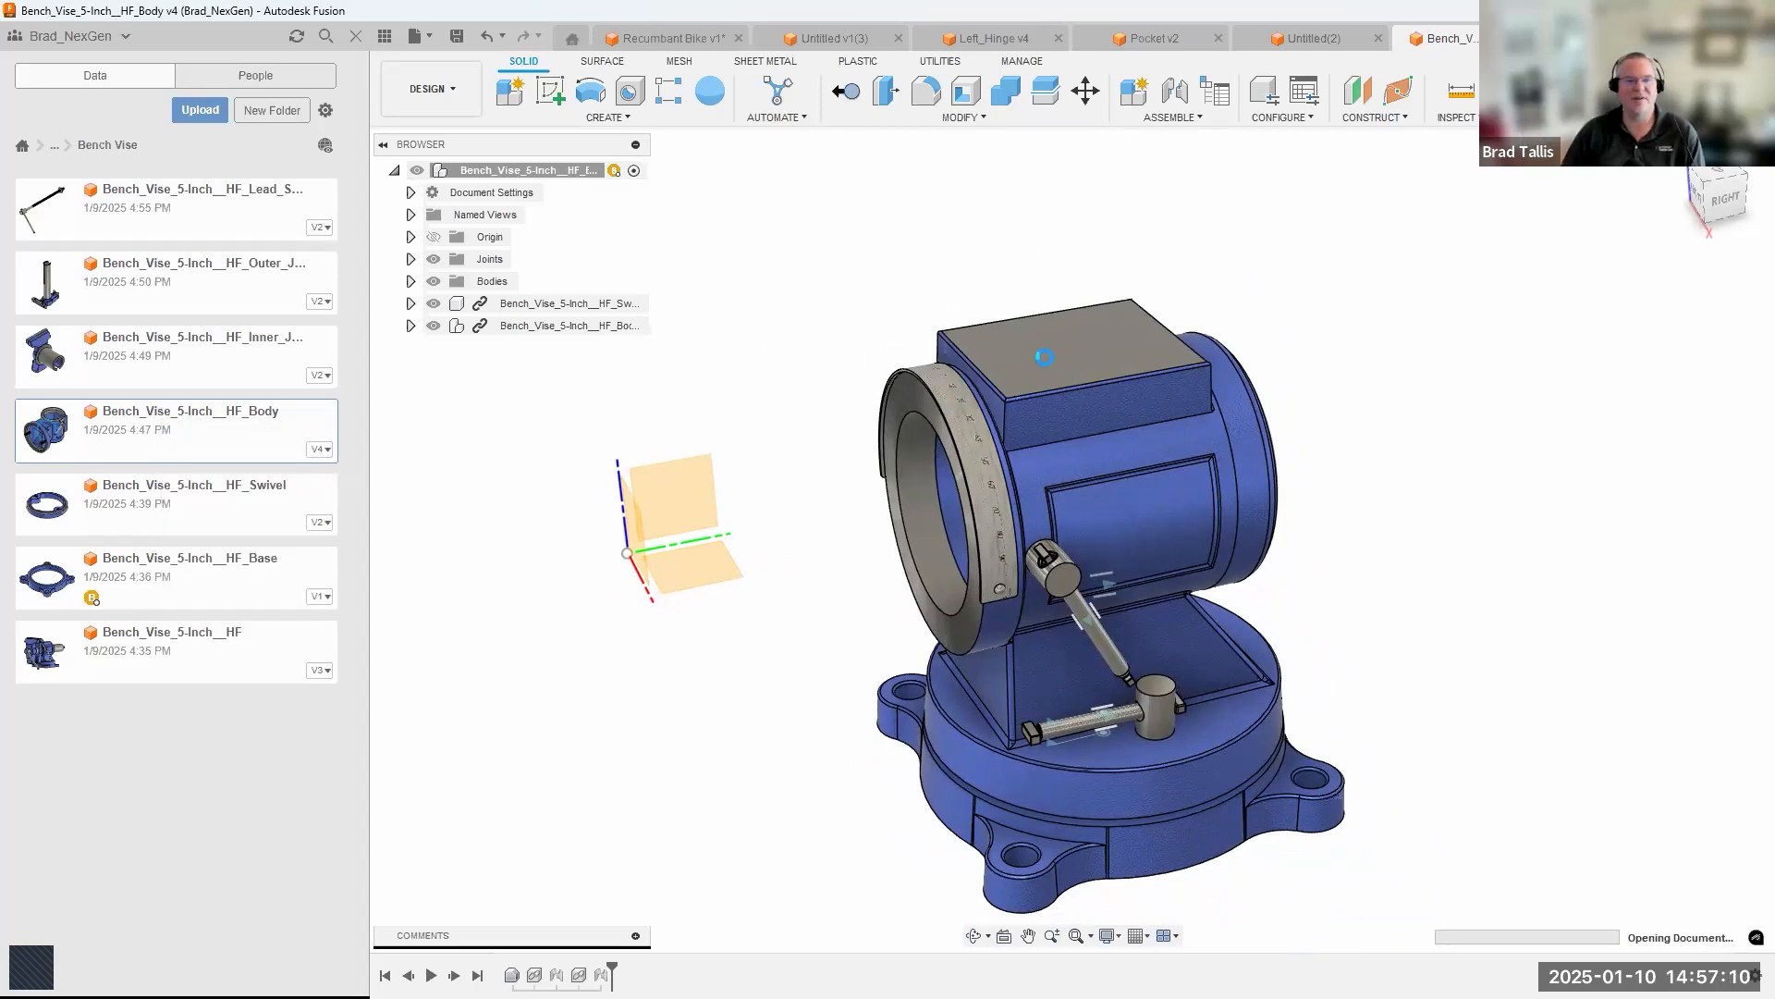
# Sketch a center rectangle in the middle of the body's flat top face, slightly inset from its edges, and finish the sketch.
pyautogui.keyDown('shift'); pyautogui.moveTo(1392, 263); pyautogui.dragTo(1236, 322, button='middle'); pyautogui.keyUp('shift')
pyautogui.keyDown('shift'); pyautogui.moveTo(1453, 258); pyautogui.dragTo(1240, 352, button='middle'); pyautogui.keyUp('shift')
pyautogui.scroll(5, 1137, 309)
pyautogui.moveTo(950, 378)
pyautogui.keyDown('shift'); pyautogui.mouseDown(button='middle')
pyautogui.moveTo(967, 309)
pyautogui.moveTo(952, 390)
pyautogui.moveTo(1022, 371)
pyautogui.moveTo(999, 329)
pyautogui.moveTo(1038, 334)
pyautogui.moveTo(913, 352)
pyautogui.moveTo(960, 355)
pyautogui.mouseUp(button='middle'); pyautogui.keyUp('shift')
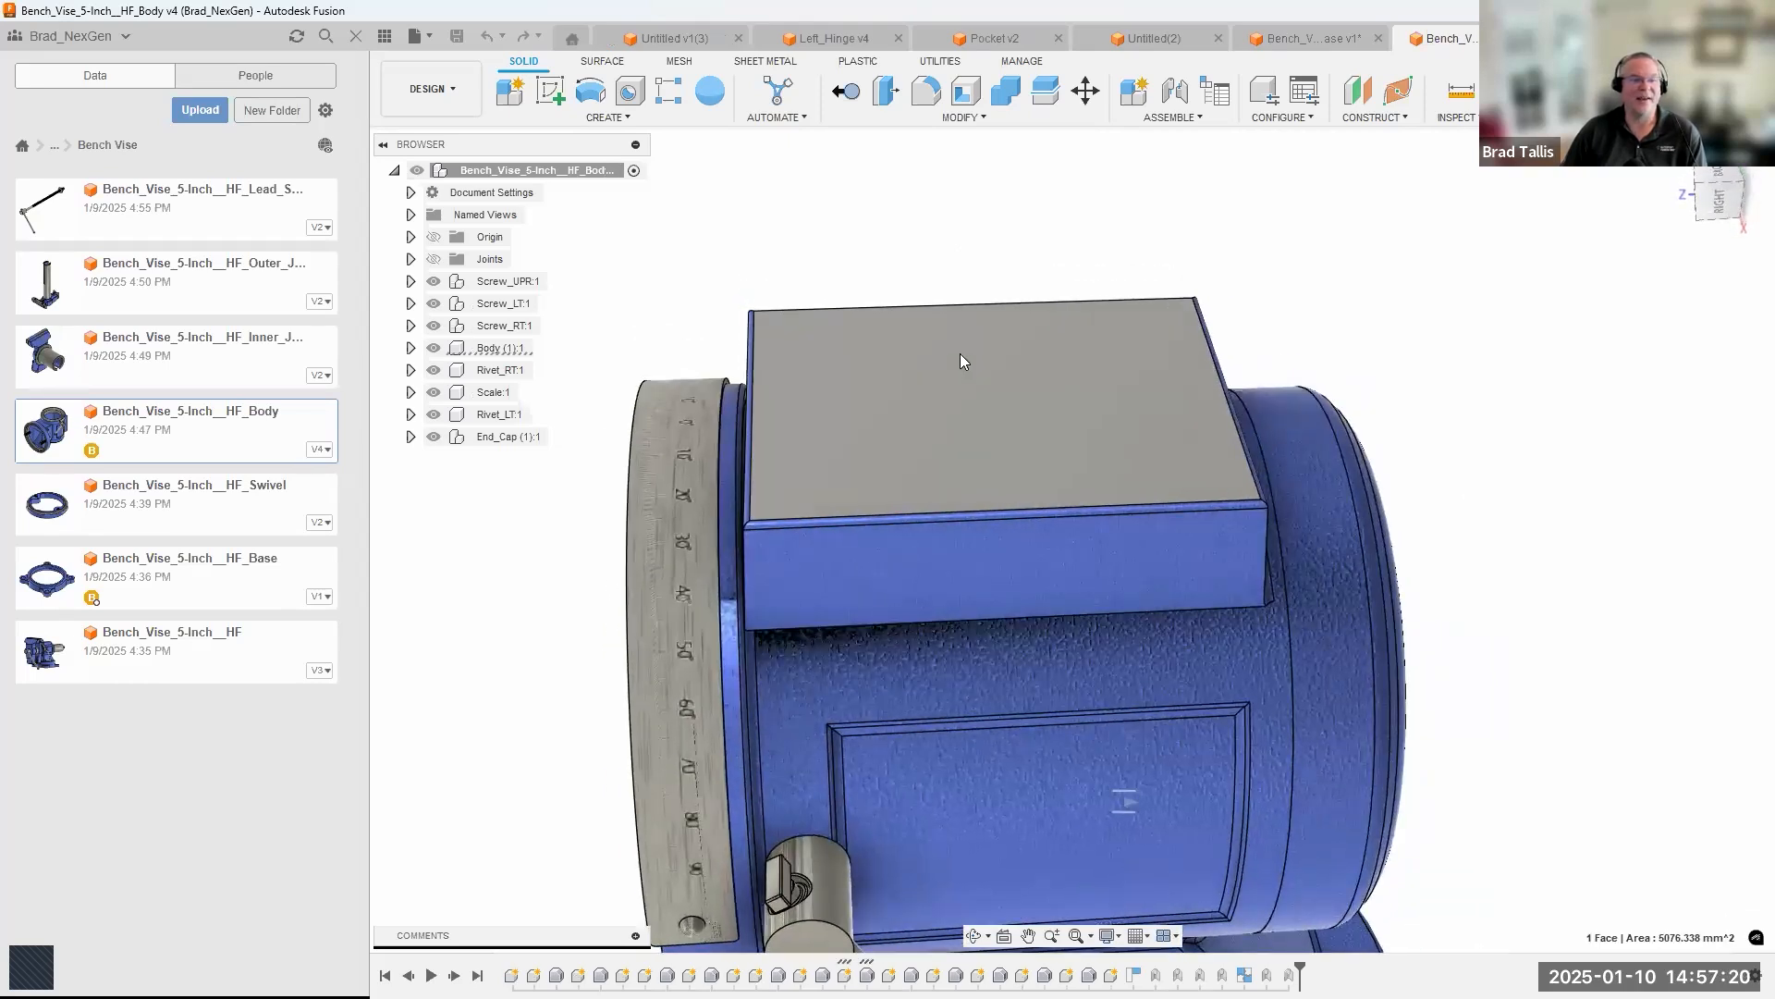
pyautogui.rightClick(959, 360)
pyautogui.keyDown('shift'); pyautogui.moveTo(1091, 459); pyautogui.dragTo(1083, 462, button='middle'); pyautogui.keyUp('shift')
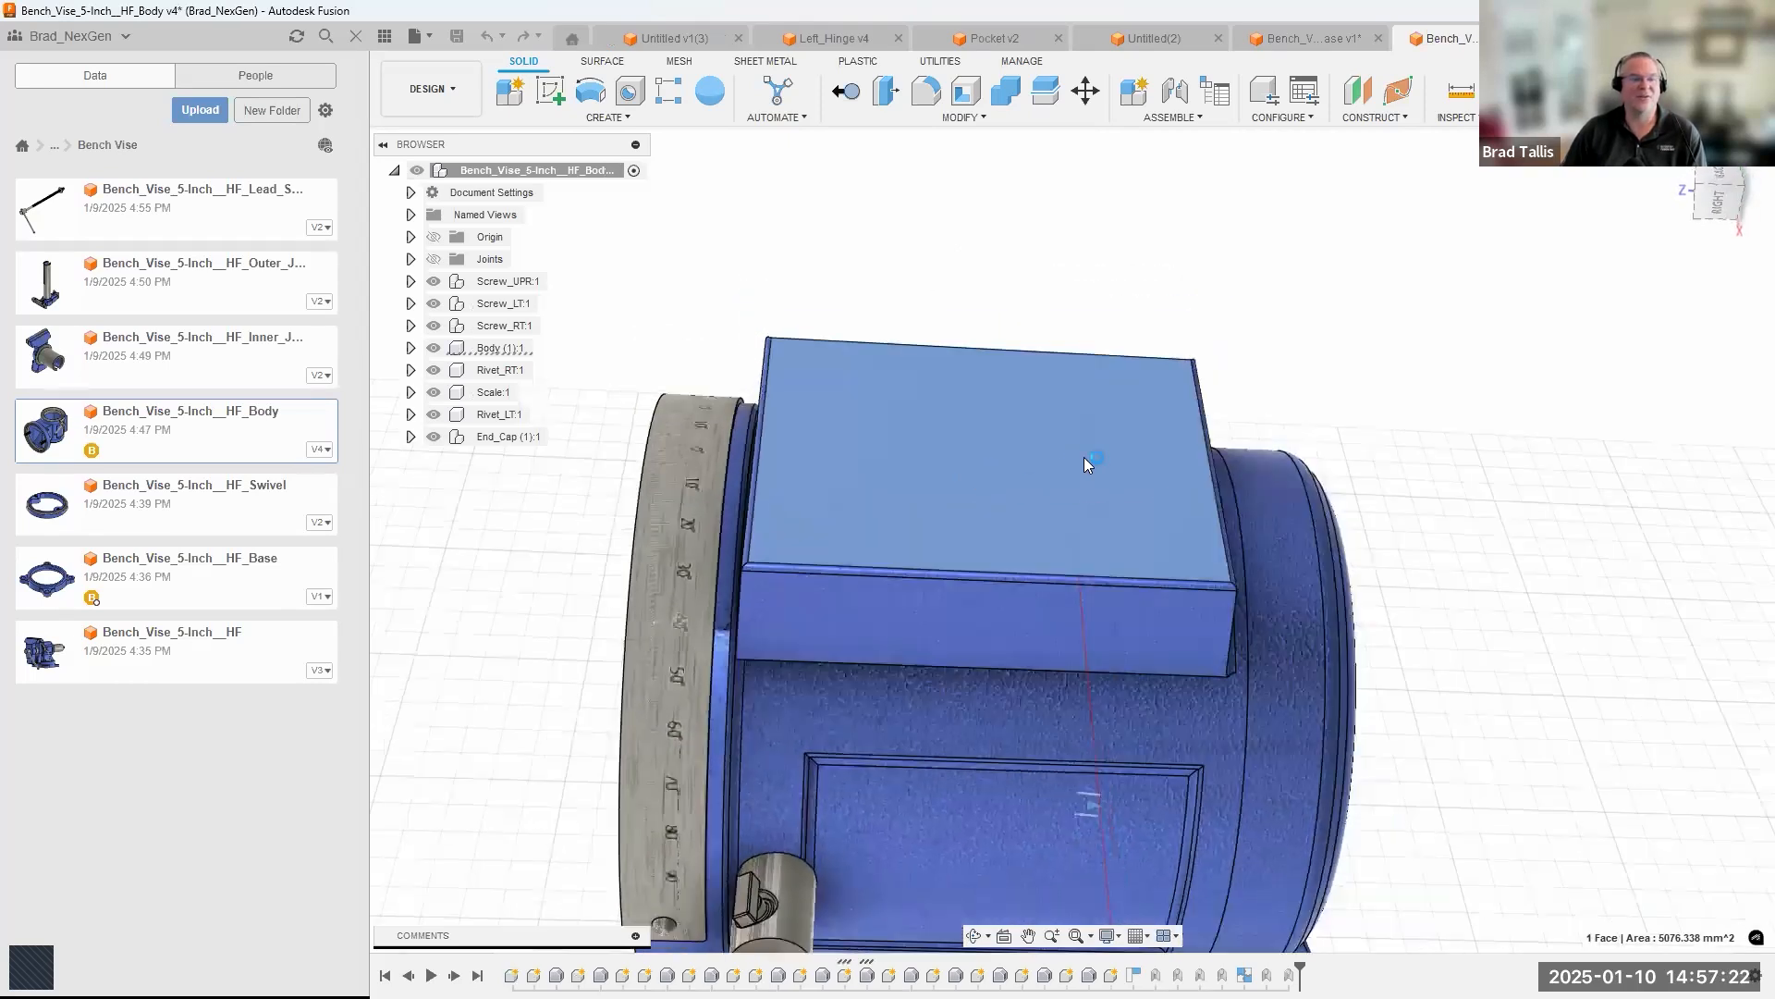
pyautogui.scroll(-4, 697, 467)
pyautogui.scroll(5, 1228, 453)
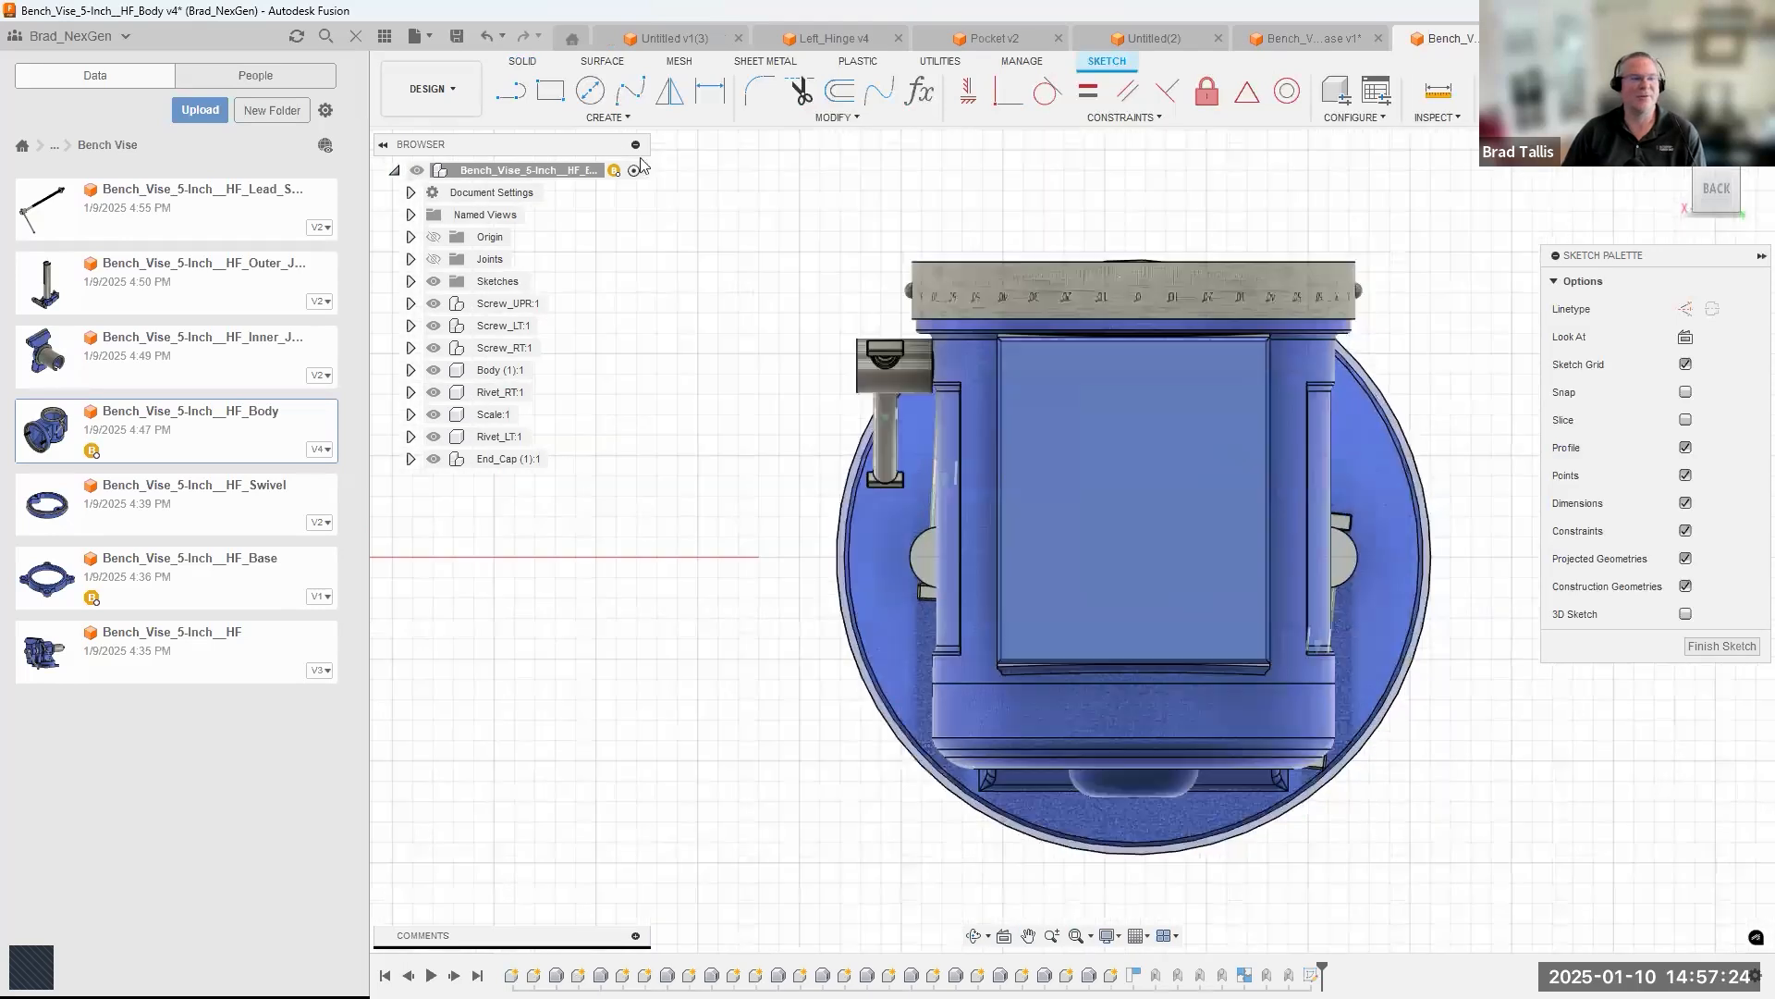
pyautogui.click(548, 92)
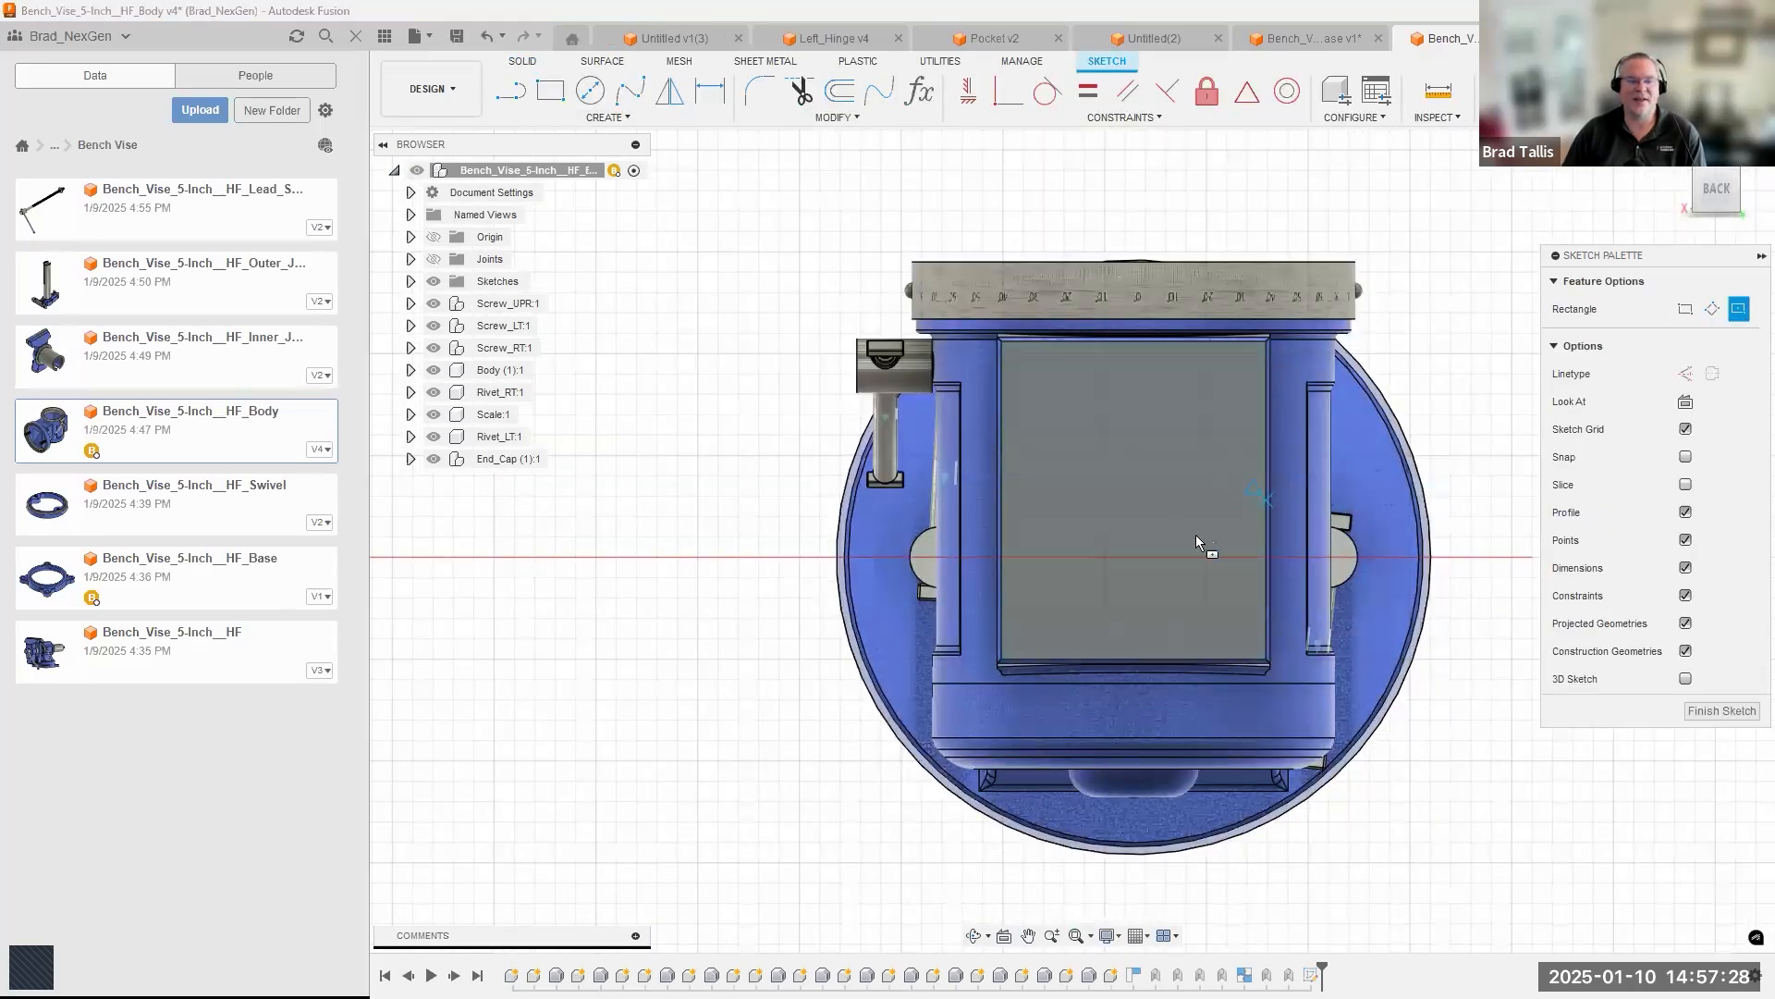
pyautogui.click(1134, 497)
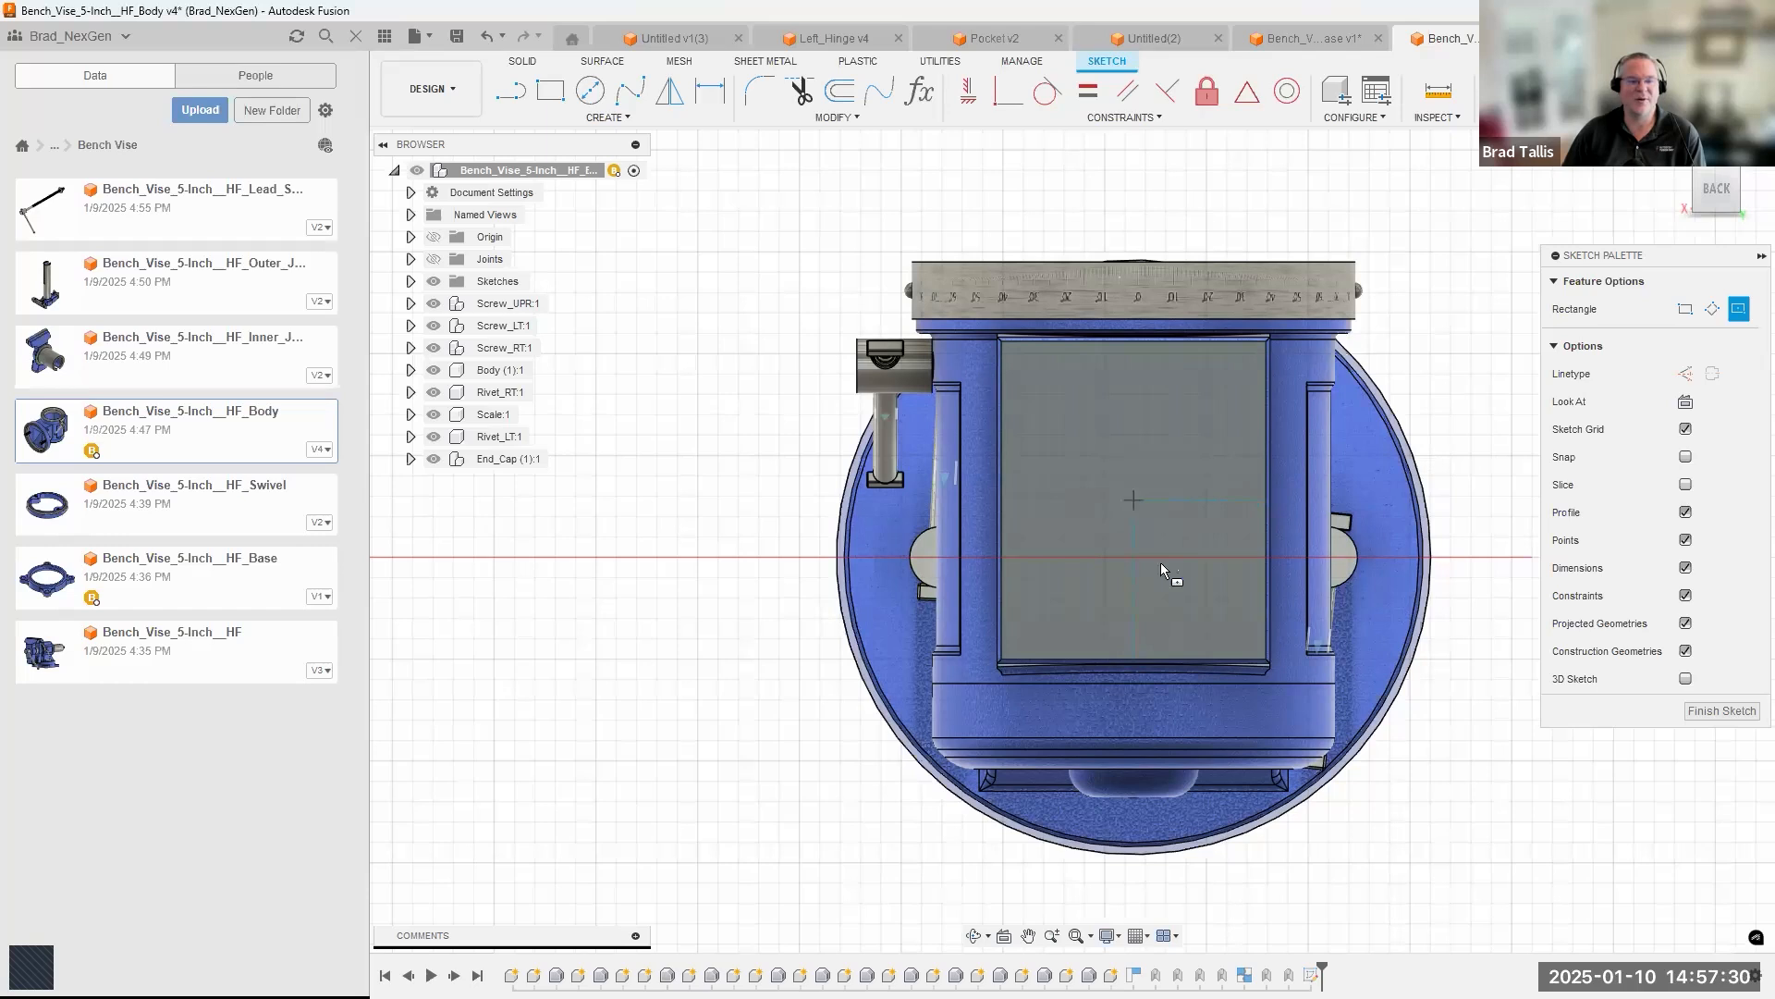
pyautogui.click(1234, 628)
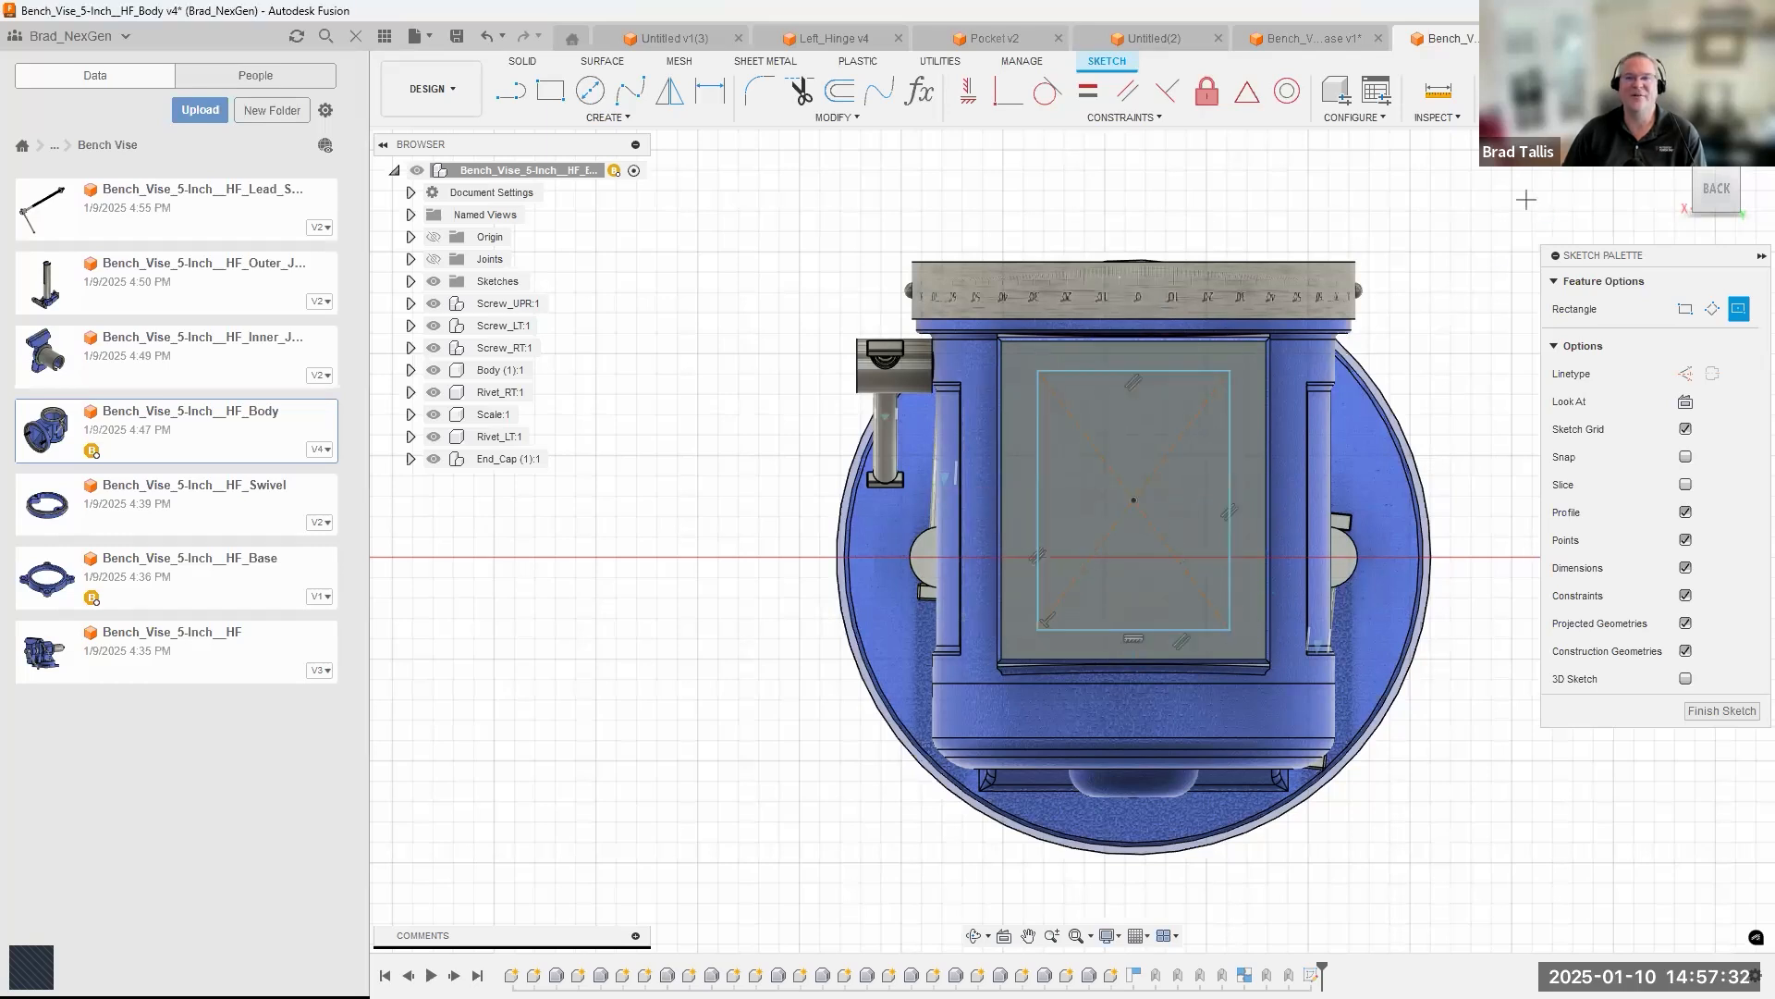
pyautogui.click(1665, 90)
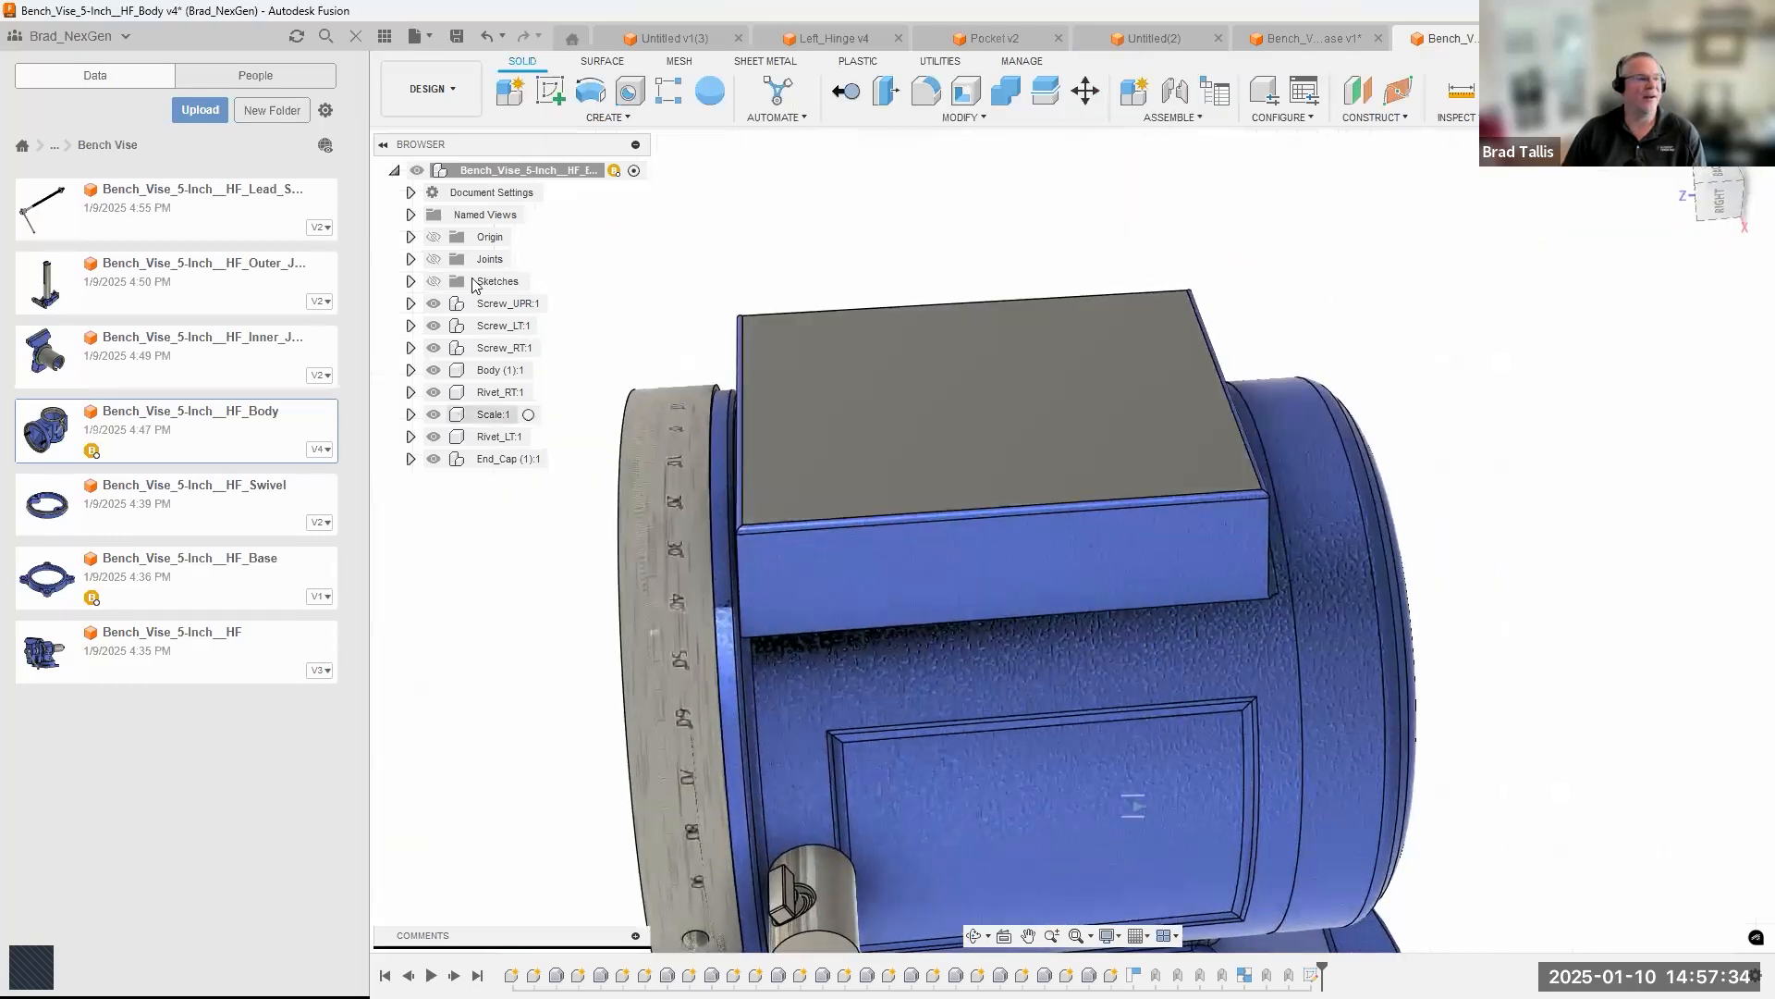
# Extrude the rectangle profile downward as a cut to form a pocket in the body's flat top.
pyautogui.click(991, 372)
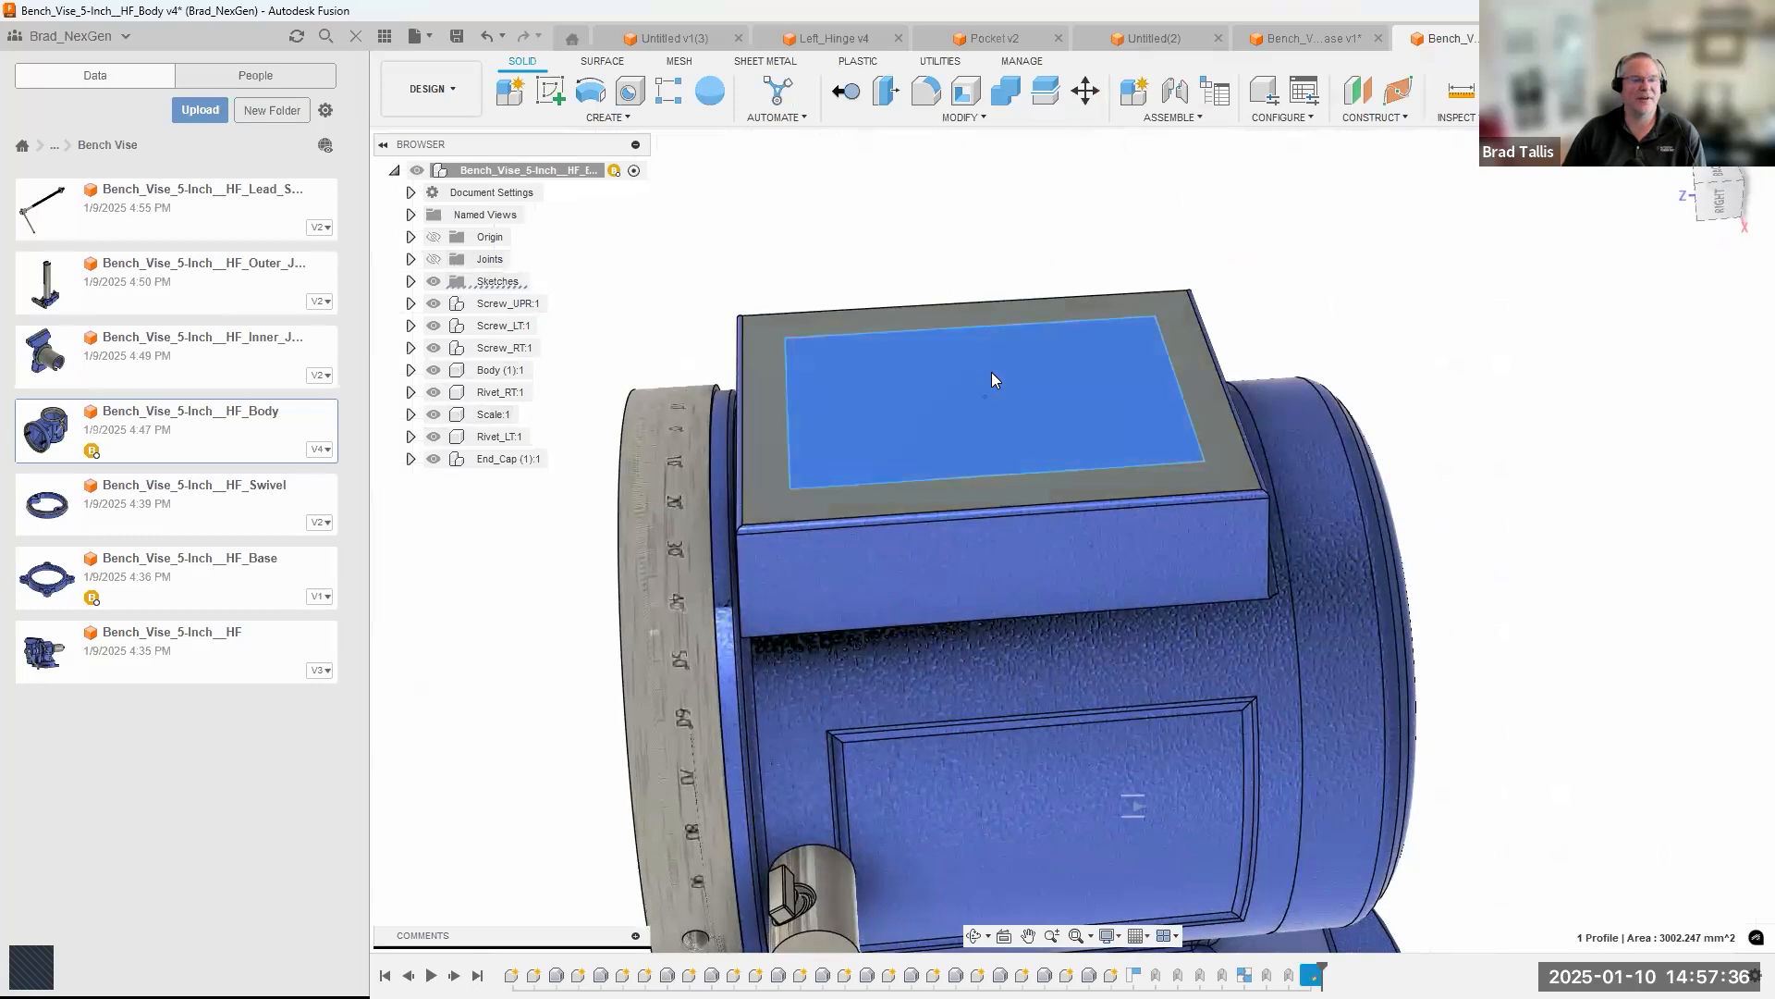
pyautogui.rightClick(991, 375)
pyautogui.press('e')
pyautogui.moveTo(988, 412); pyautogui.dragTo(988, 431)
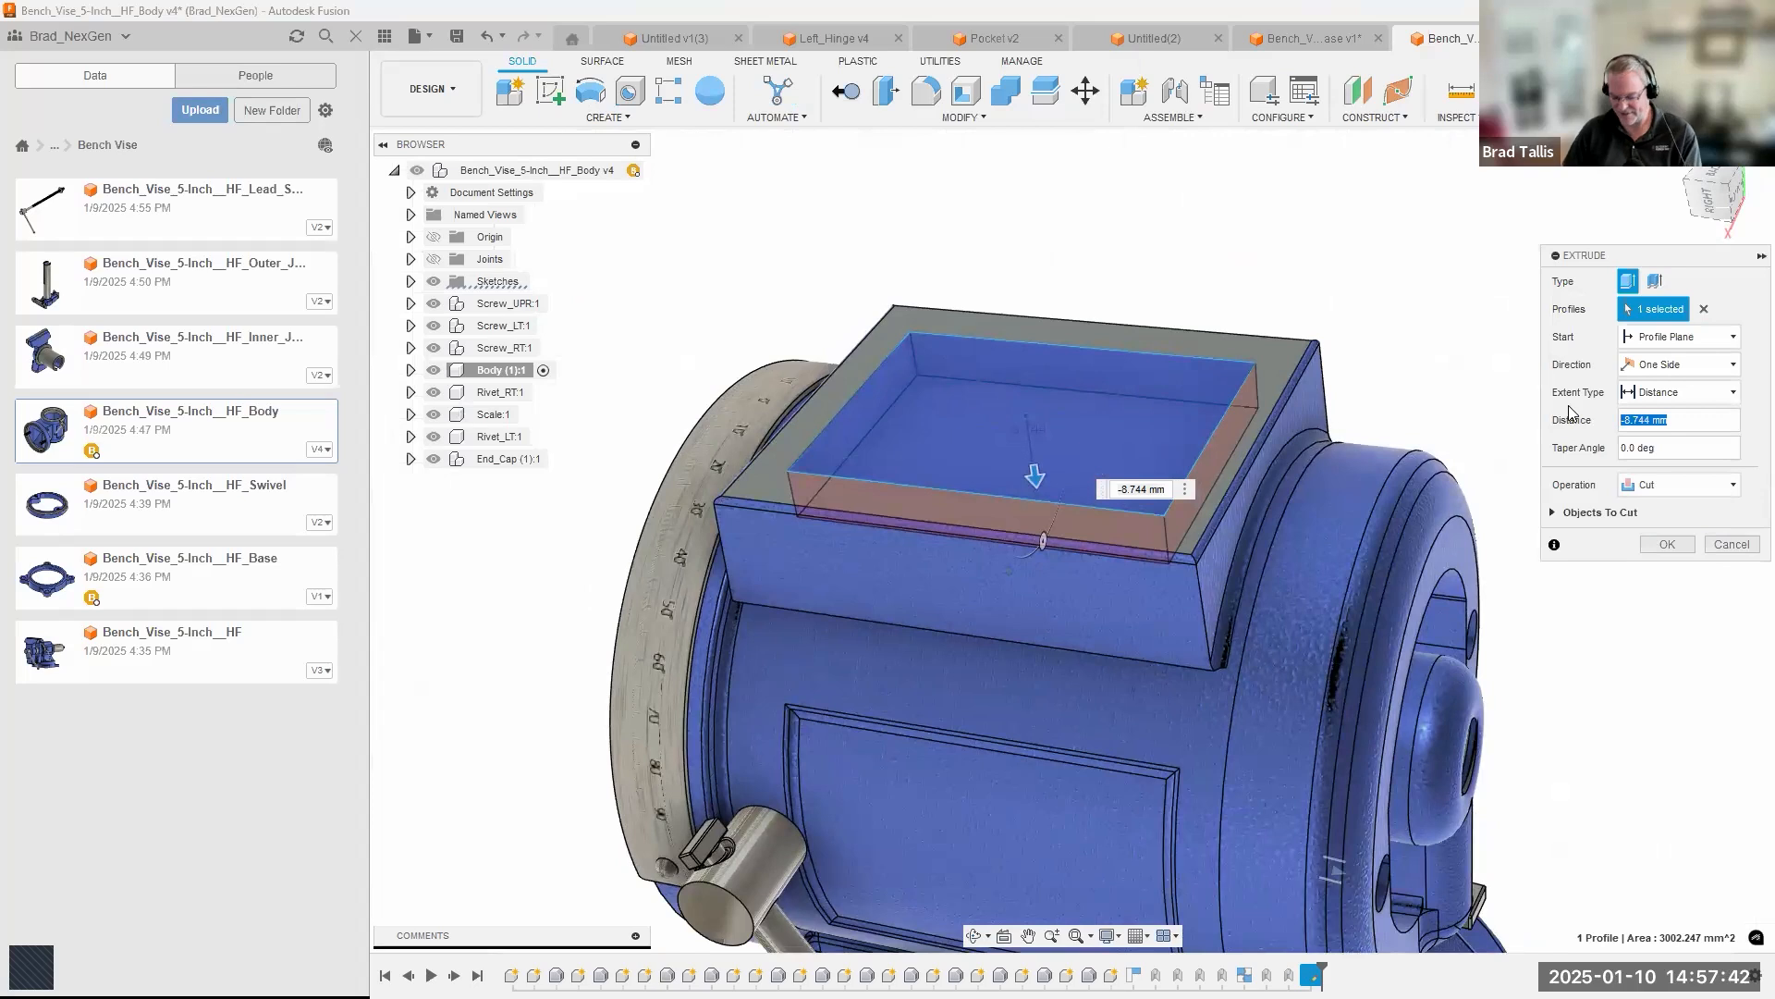
pyautogui.write('-10')
pyautogui.press('Return')
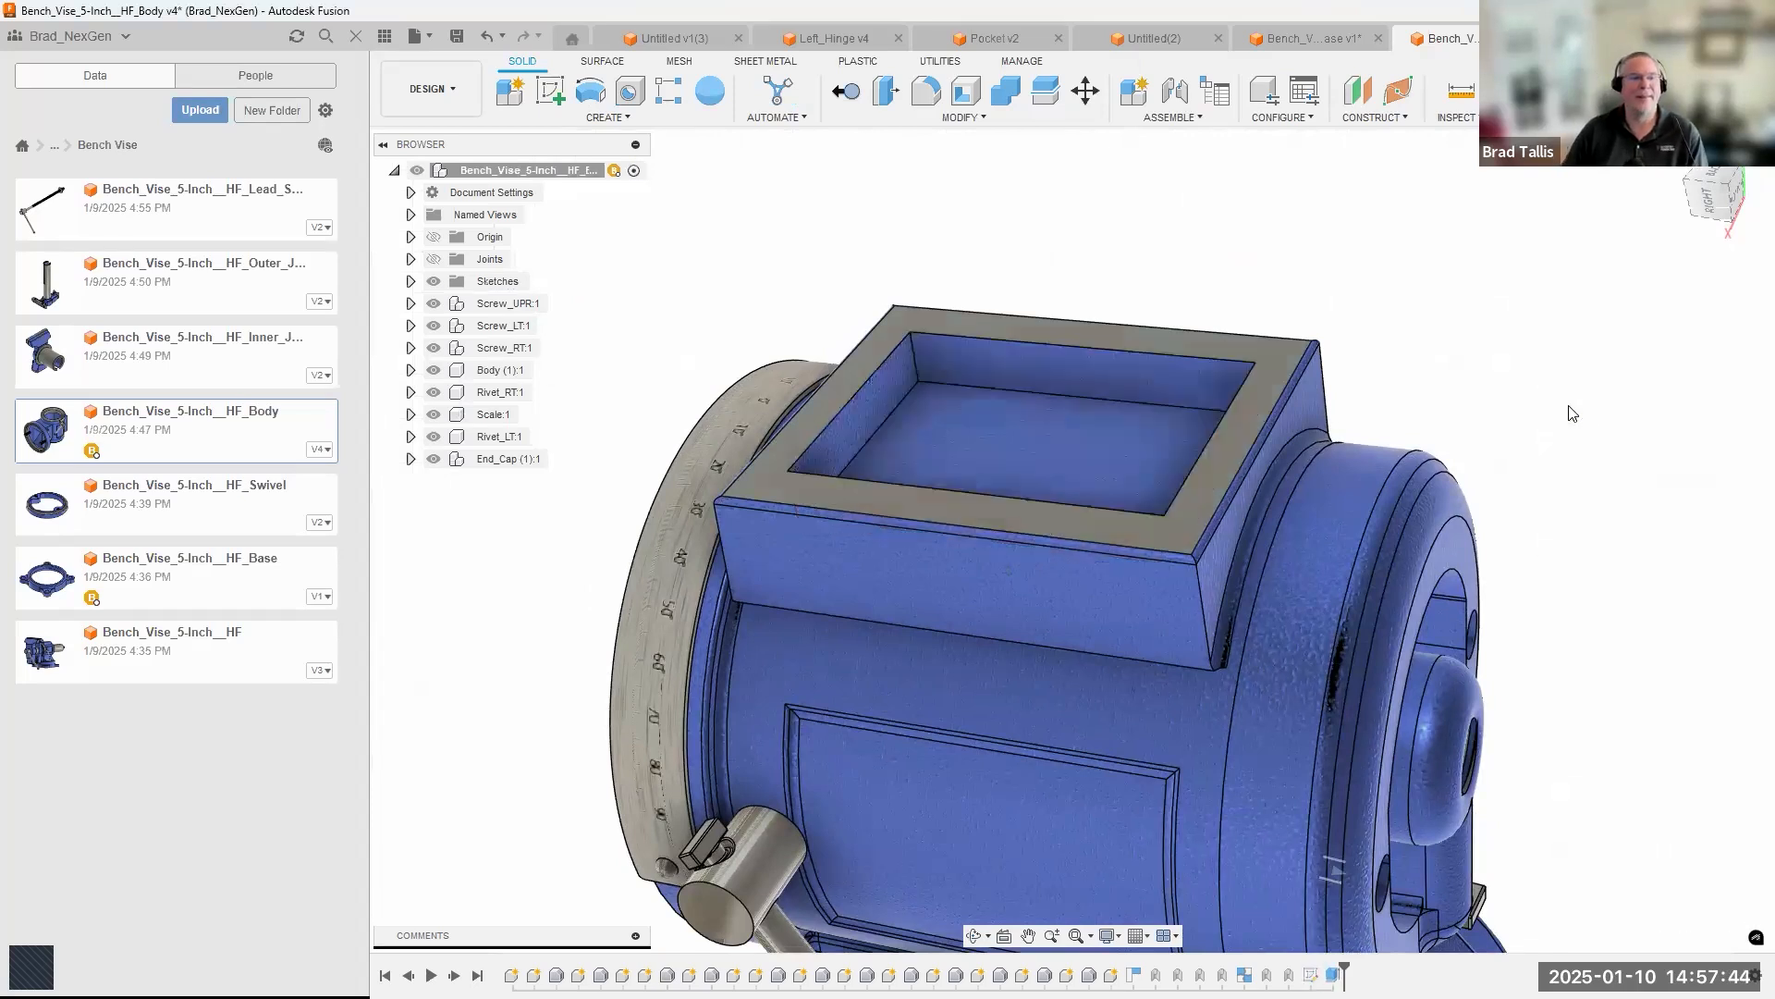
# Apply a 2 mm Rule Fillet to the pocket extrude feature, using the All Edges rule and Fillets Only topology.
pyautogui.click(924, 93)
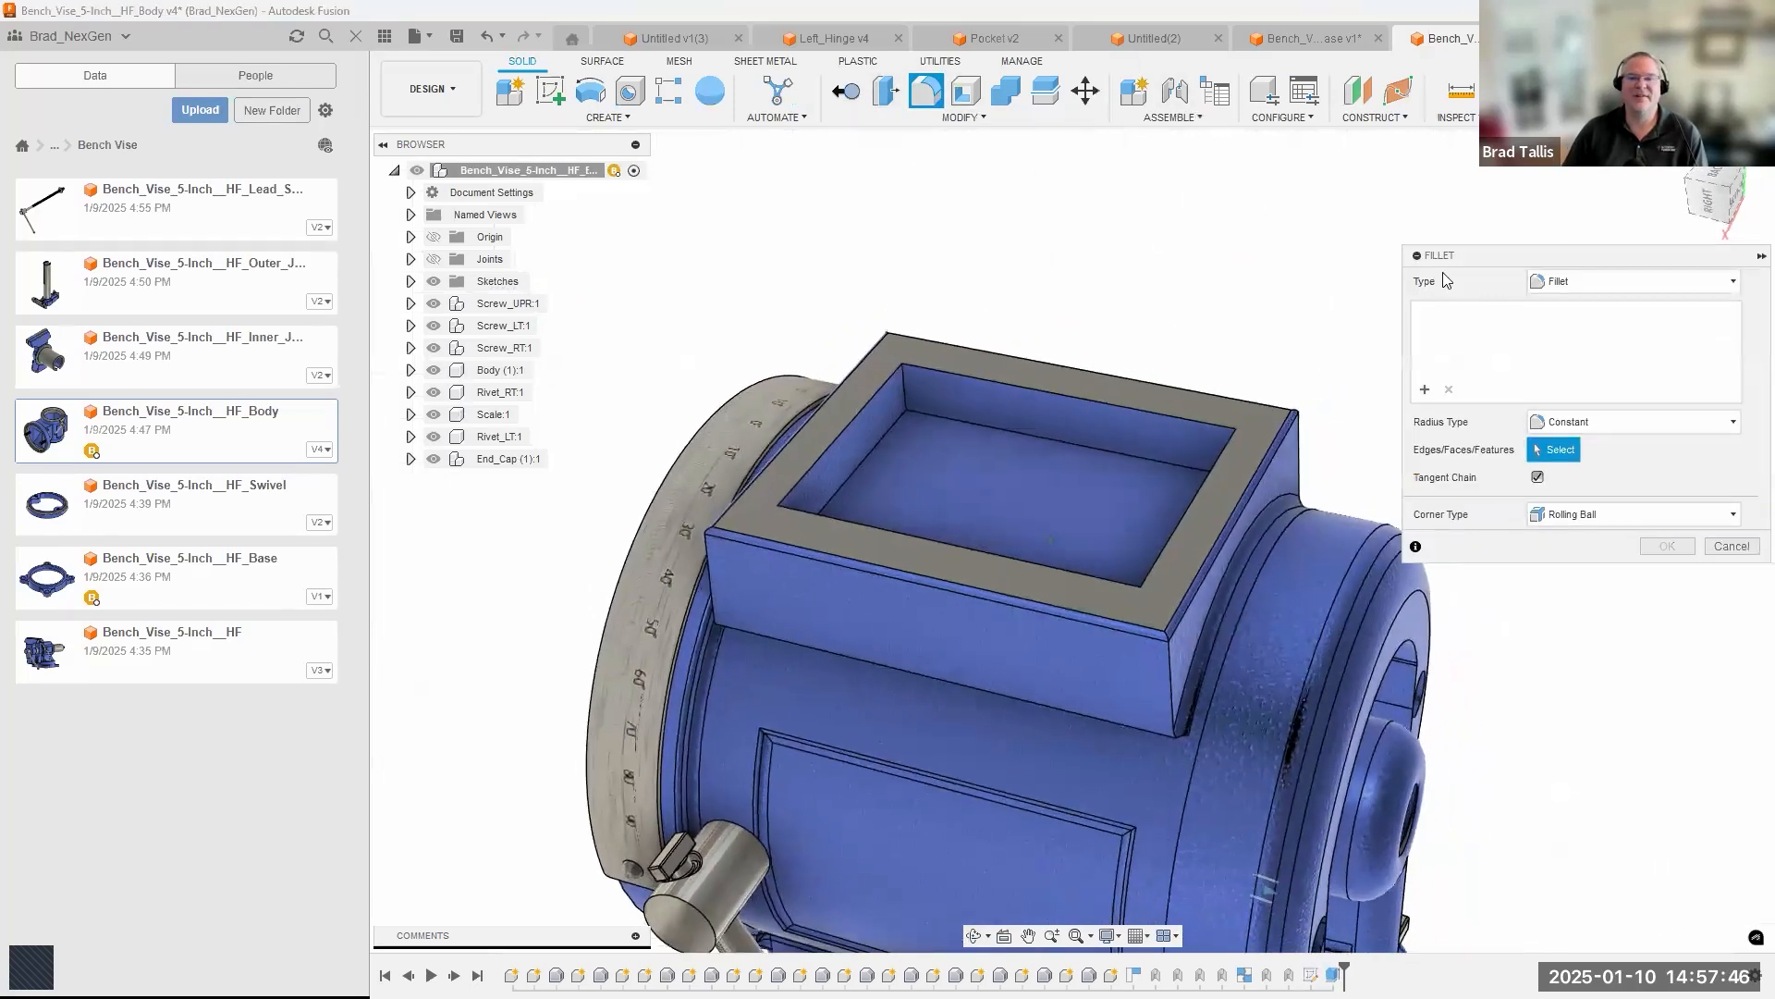
pyautogui.click(1561, 283)
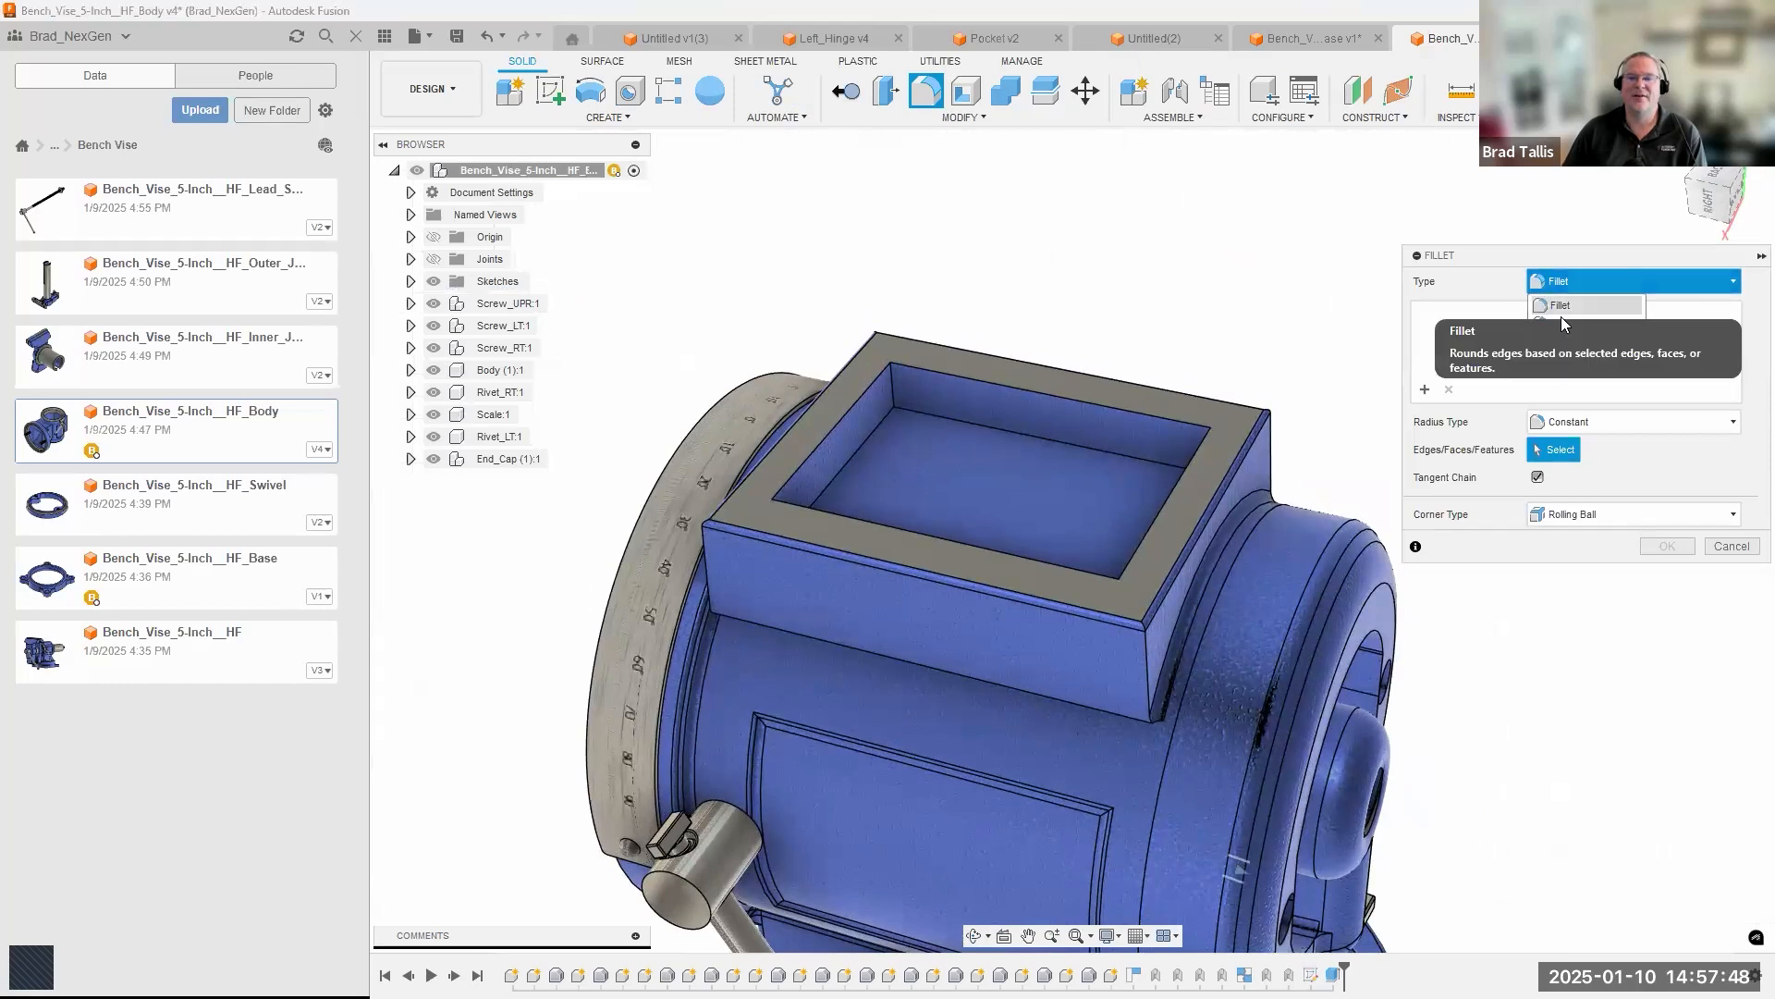
pyautogui.click(1561, 316)
pyautogui.scroll(-1, 1082, 439)
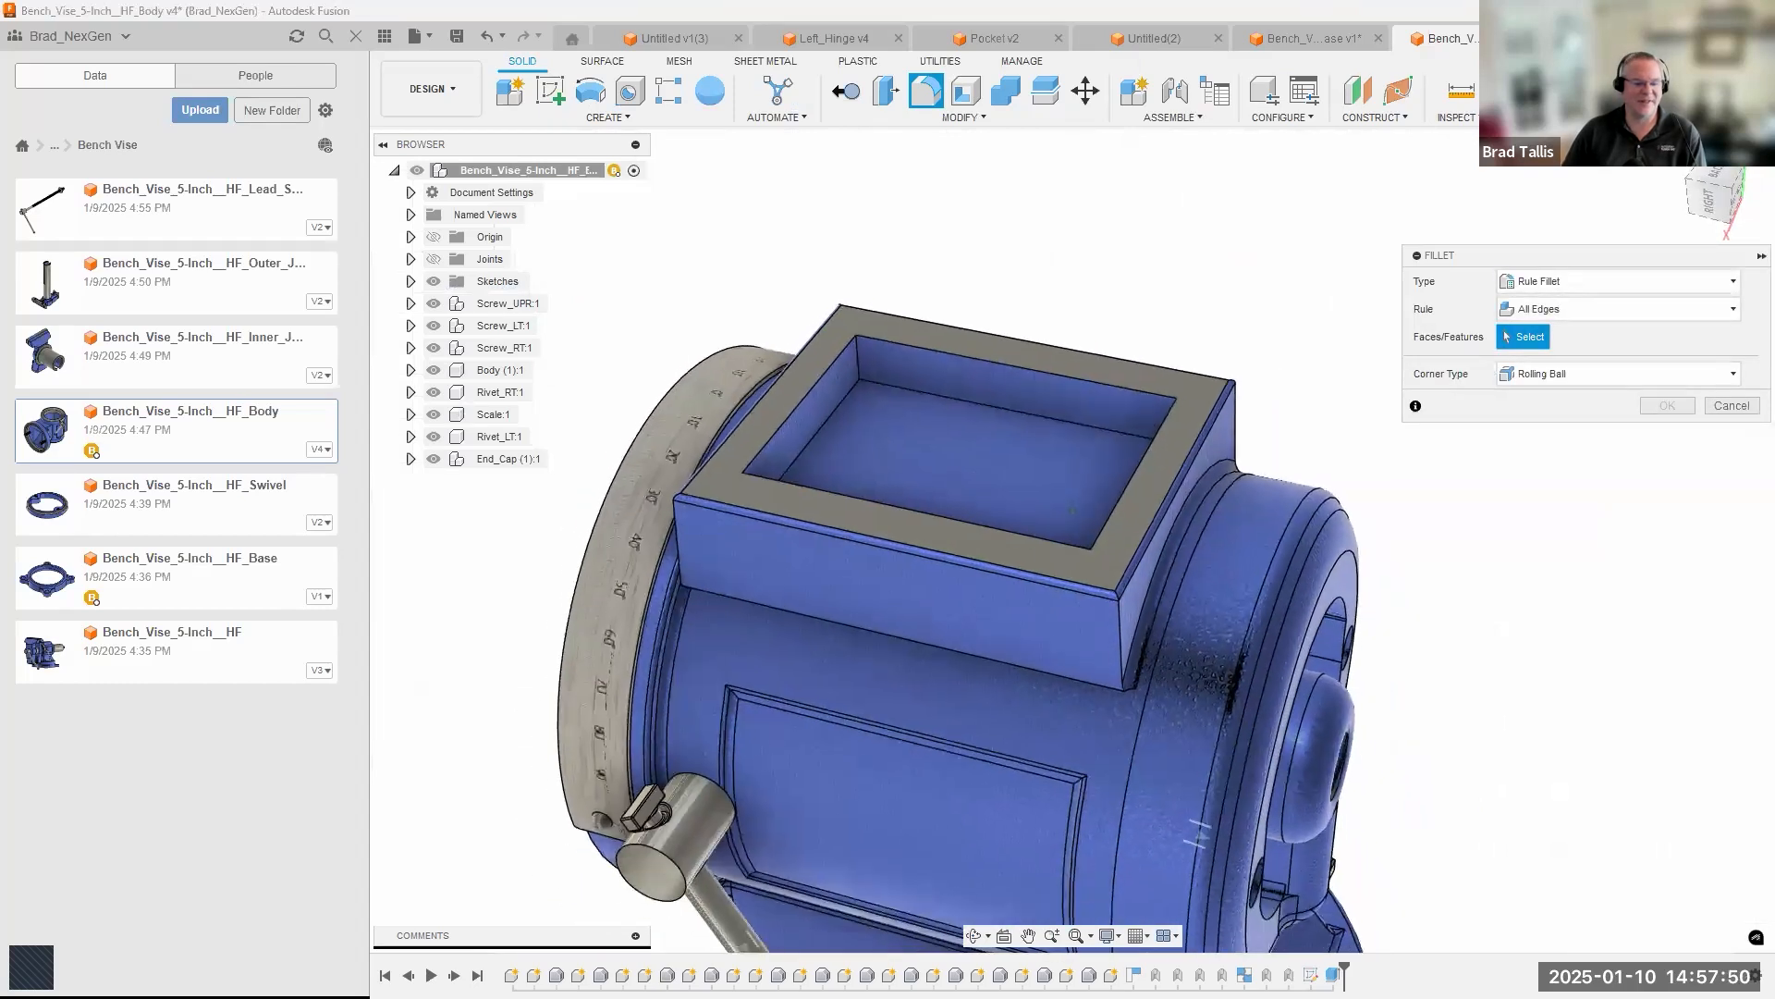
pyautogui.click(1332, 975)
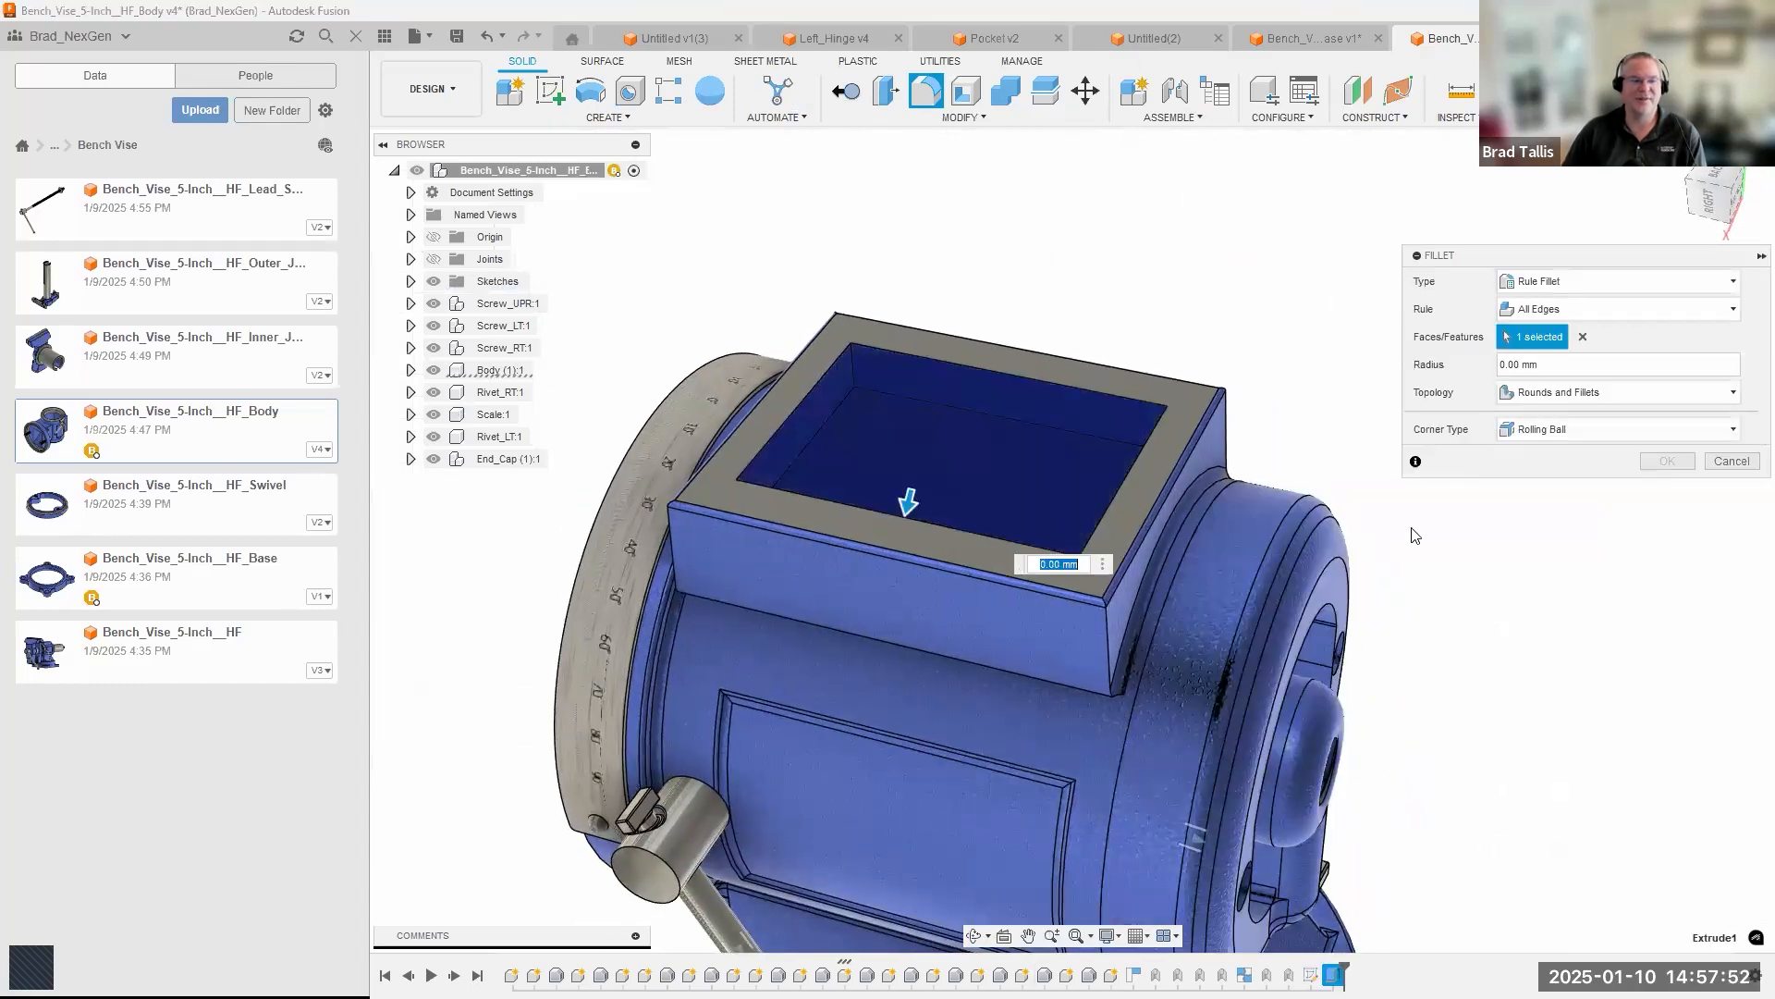
pyautogui.scroll(2, 1415, 535)
pyautogui.click(1544, 310)
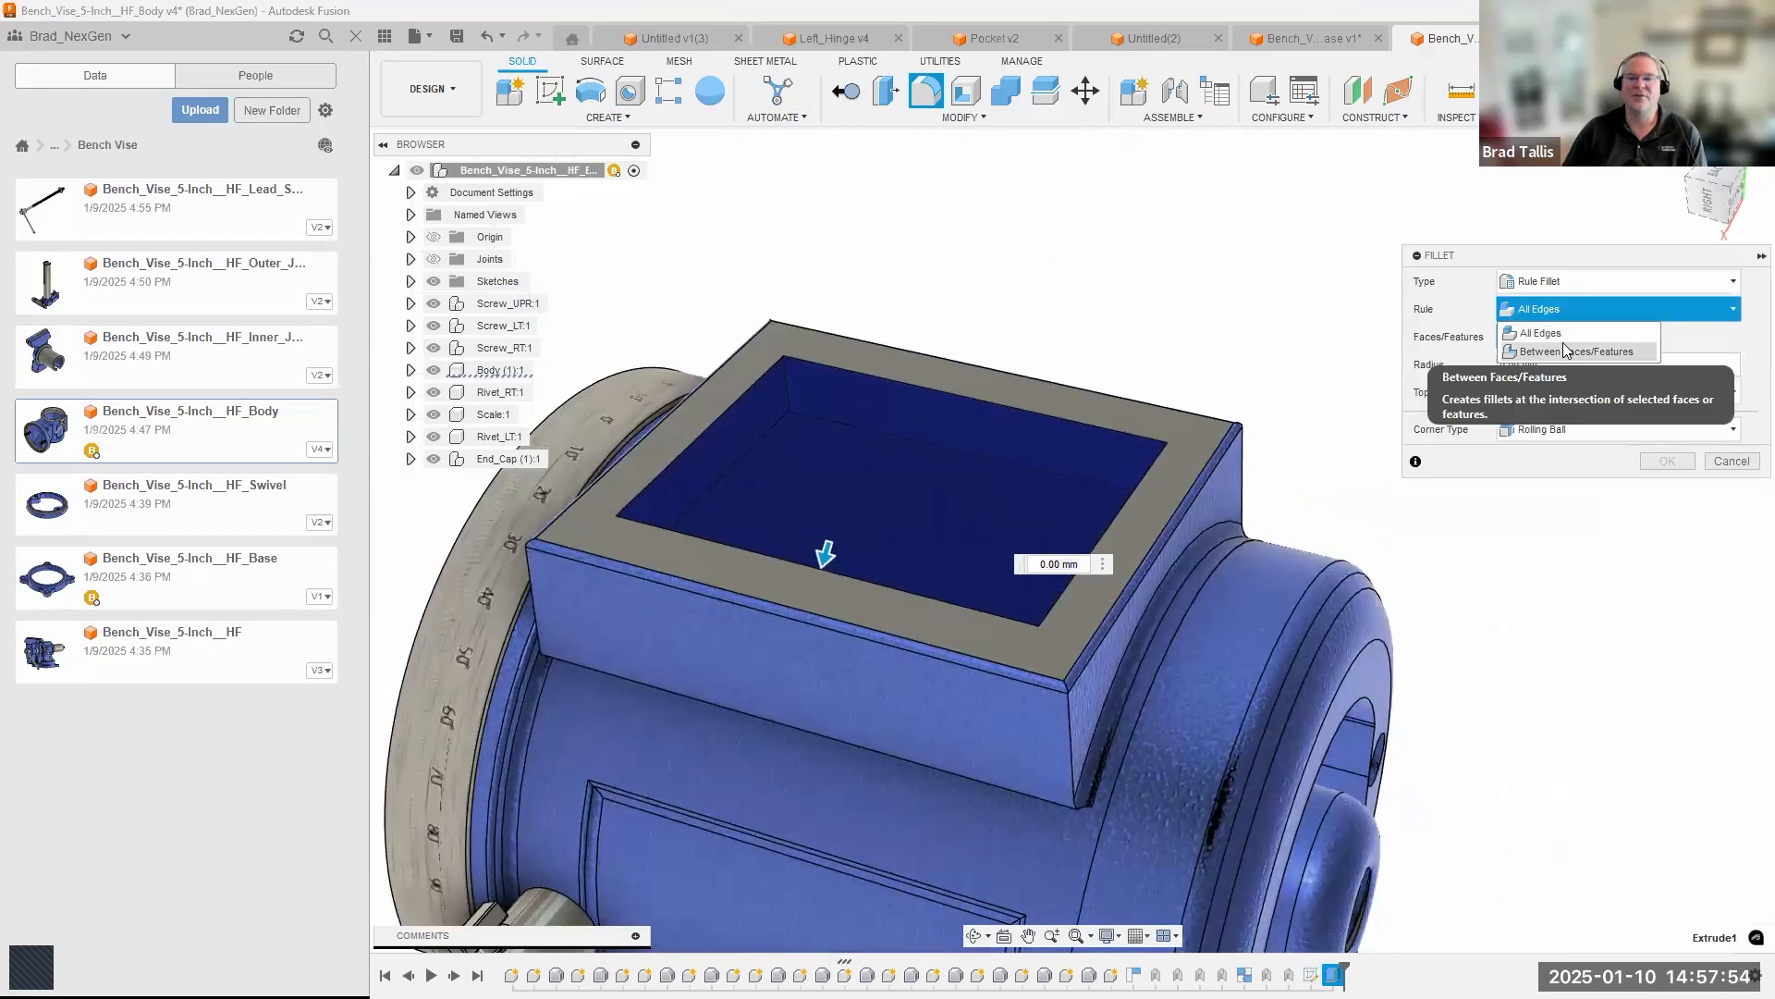
pyautogui.click(1540, 332)
pyautogui.click(1549, 394)
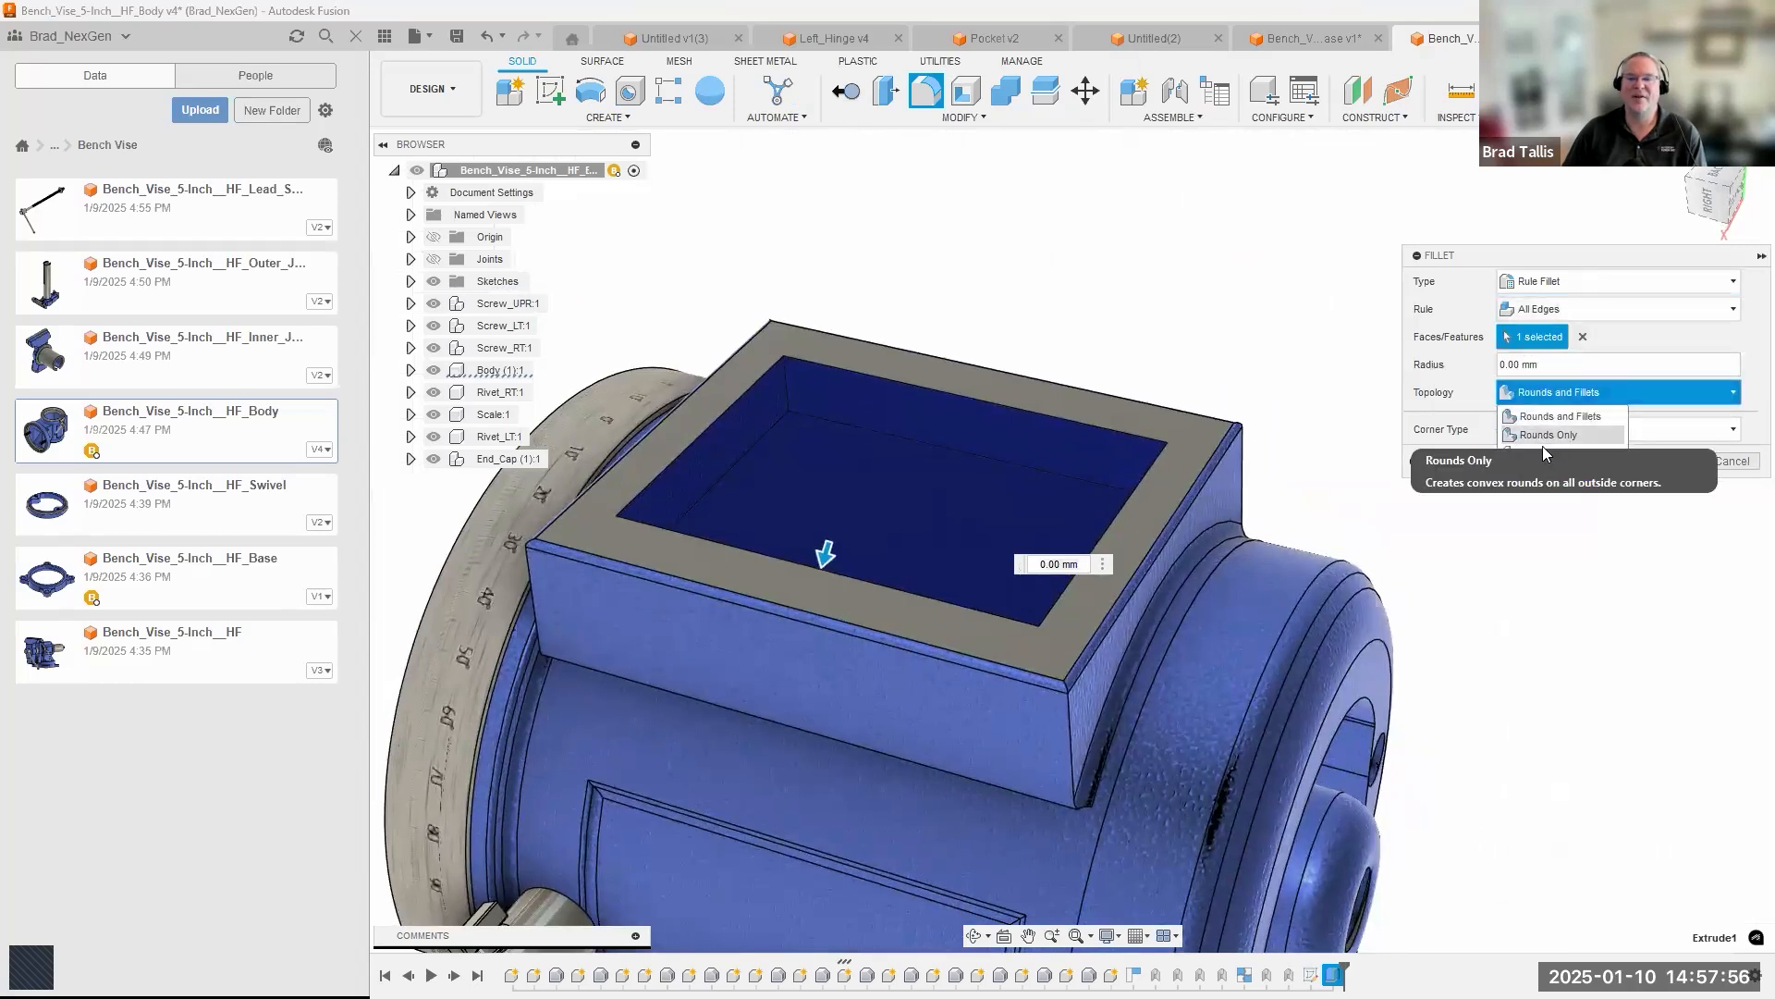
pyautogui.click(1544, 453)
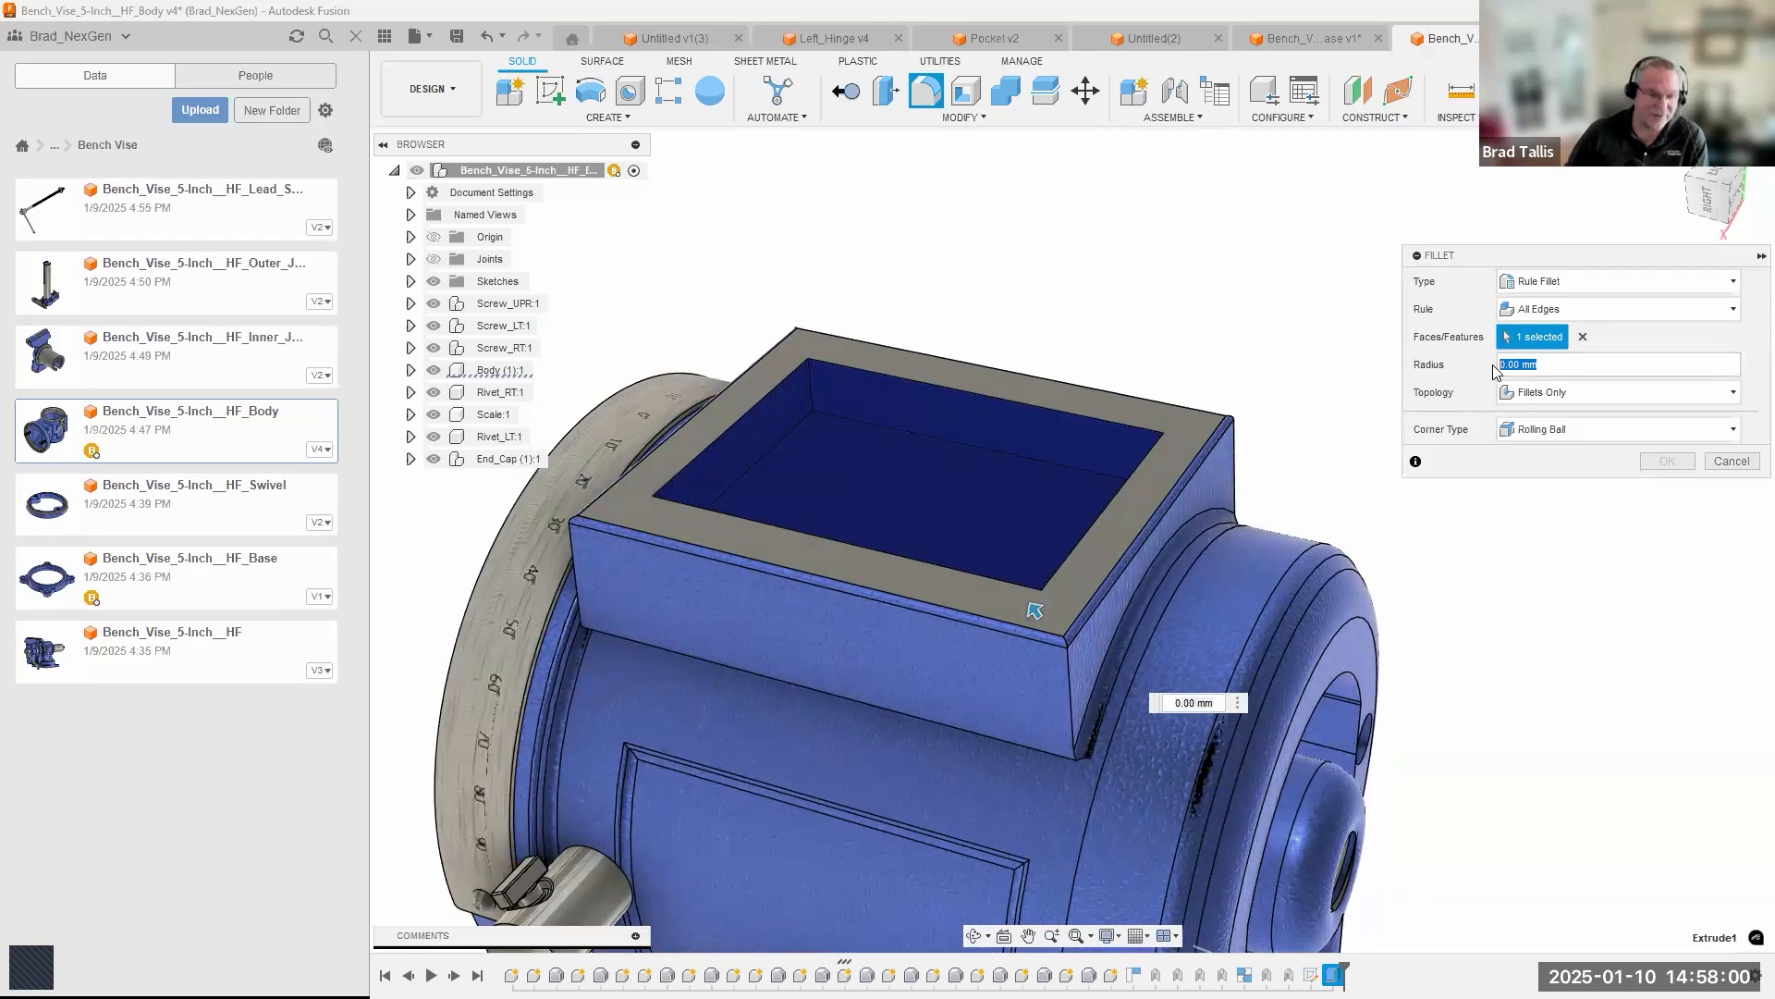
pyautogui.write('2')
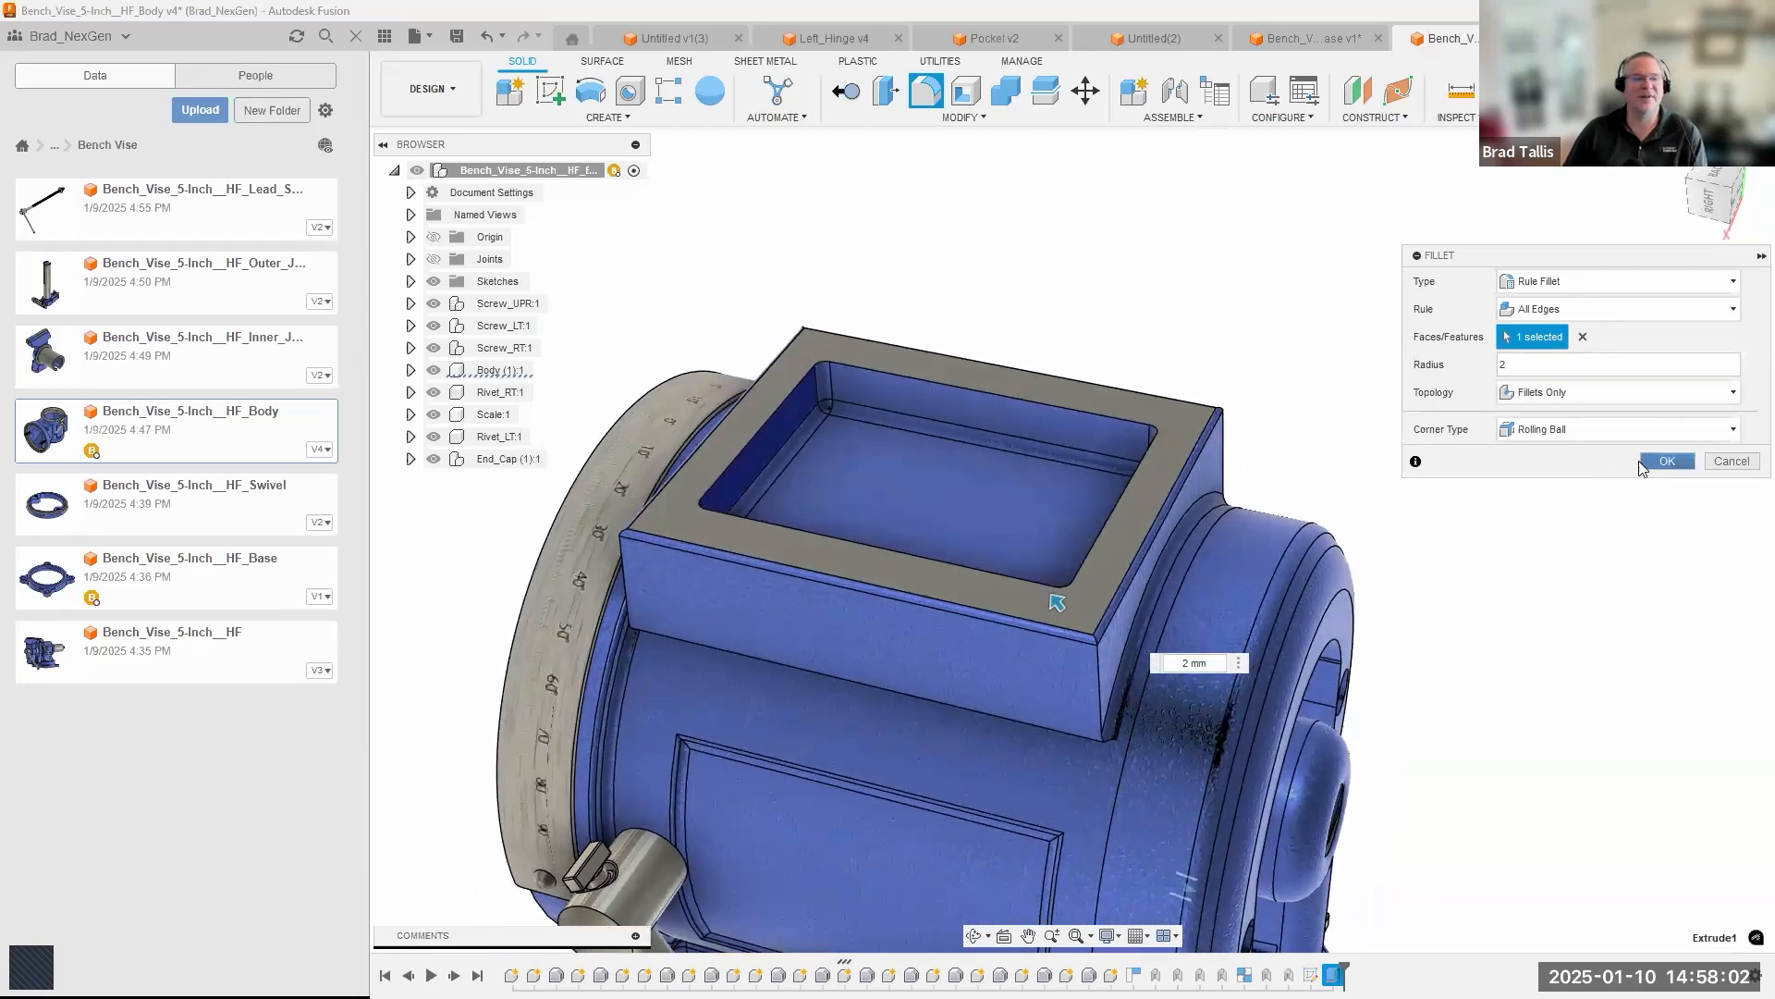
pyautogui.click(1646, 463)
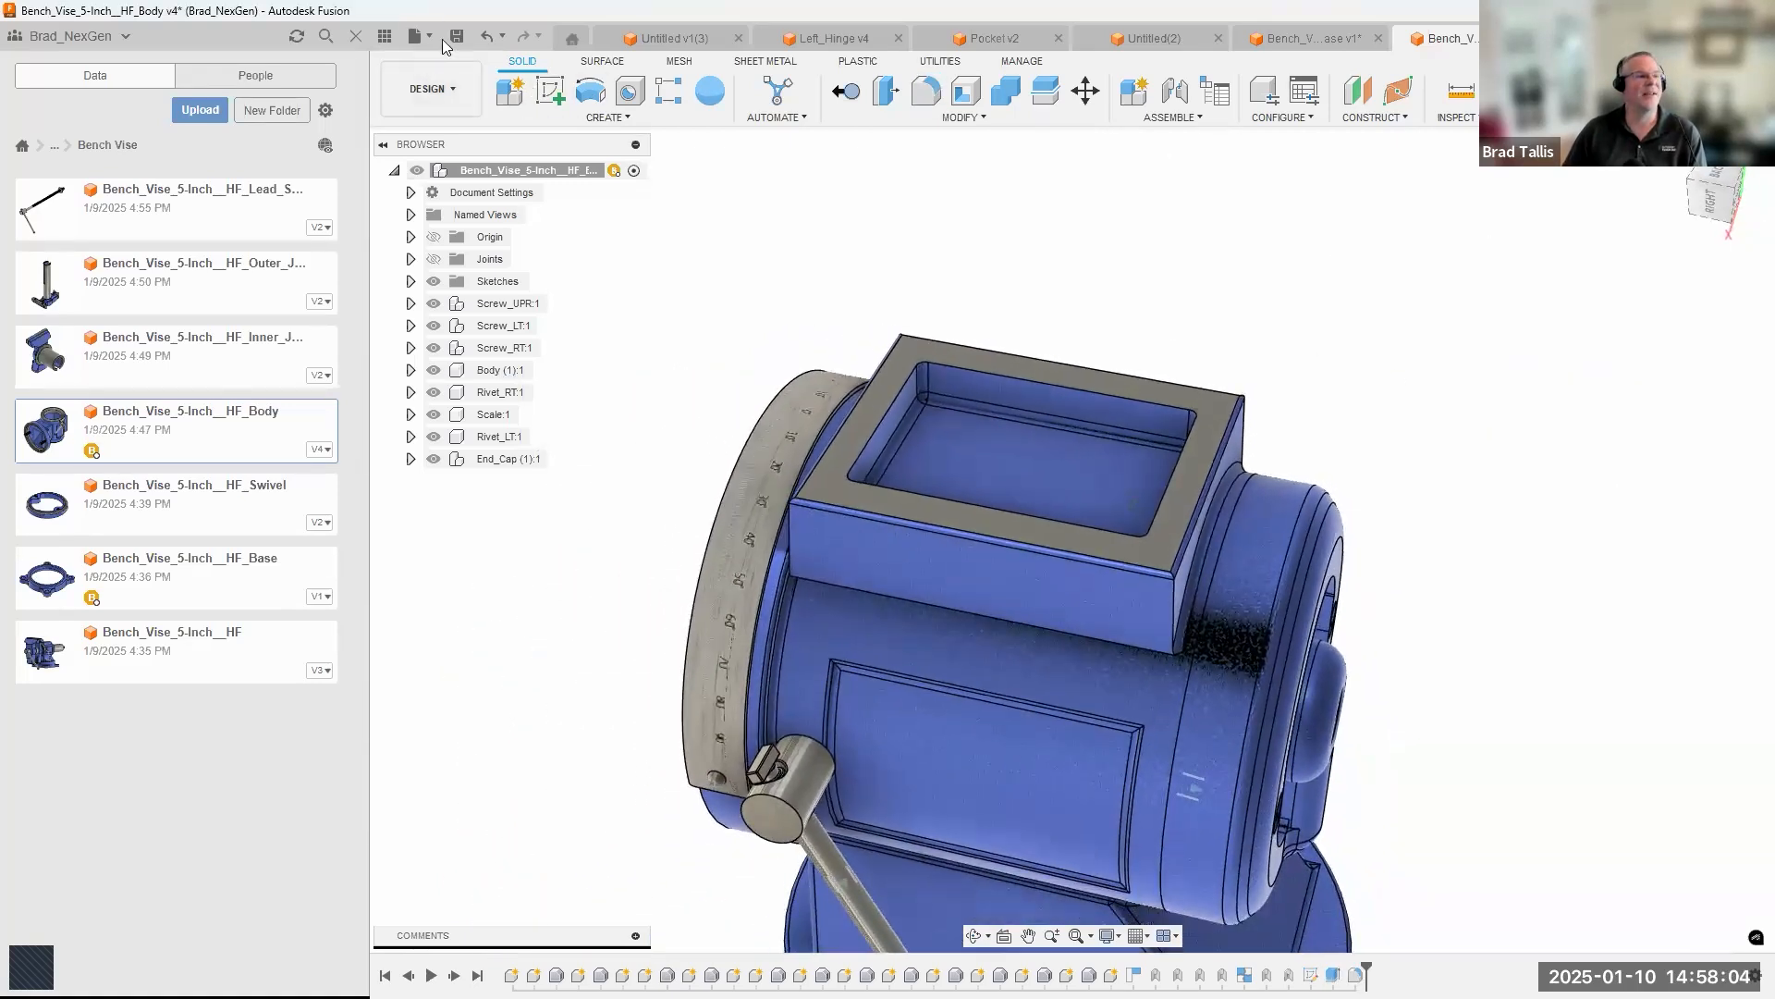
# Save the edited body design and update the Bench_Vise_5-Inch__HF_Base assembly to its new version.
pyautogui.click(456, 38)
pyautogui.click(864, 548)
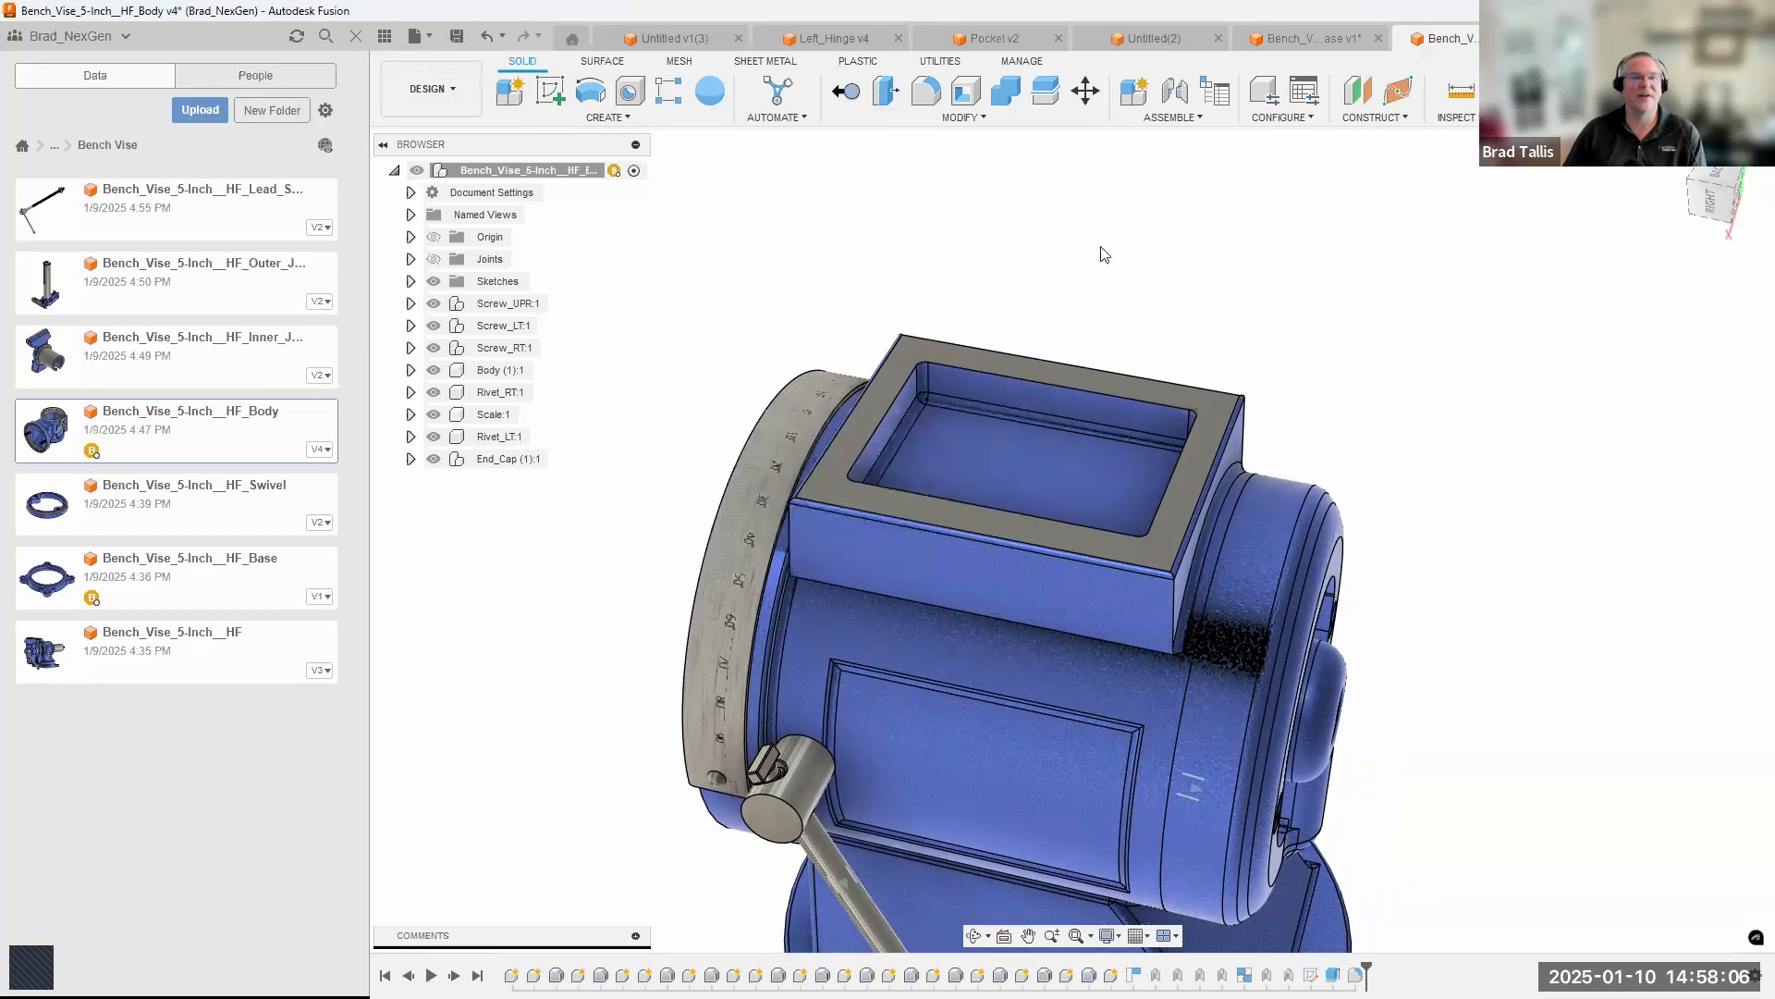
pyautogui.click(1315, 37)
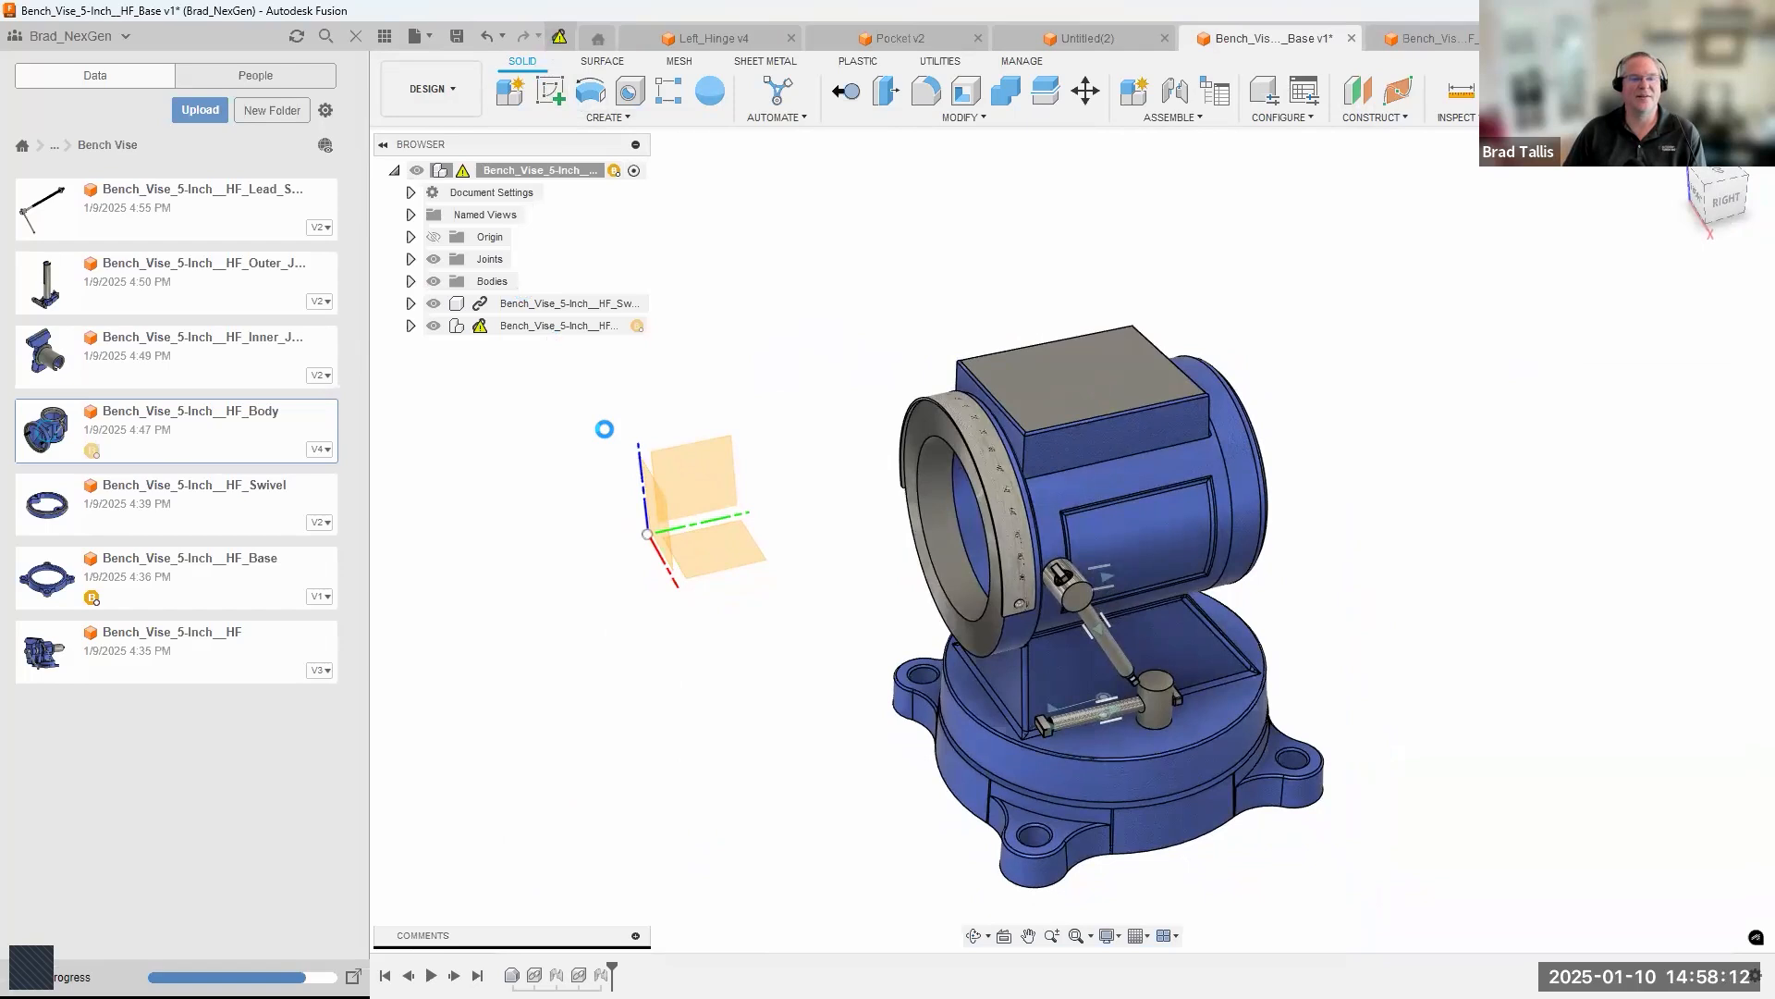
pyautogui.keyDown('shift'); pyautogui.moveTo(962, 426); pyautogui.dragTo(1036, 314, button='middle'); pyautogui.keyUp('shift')
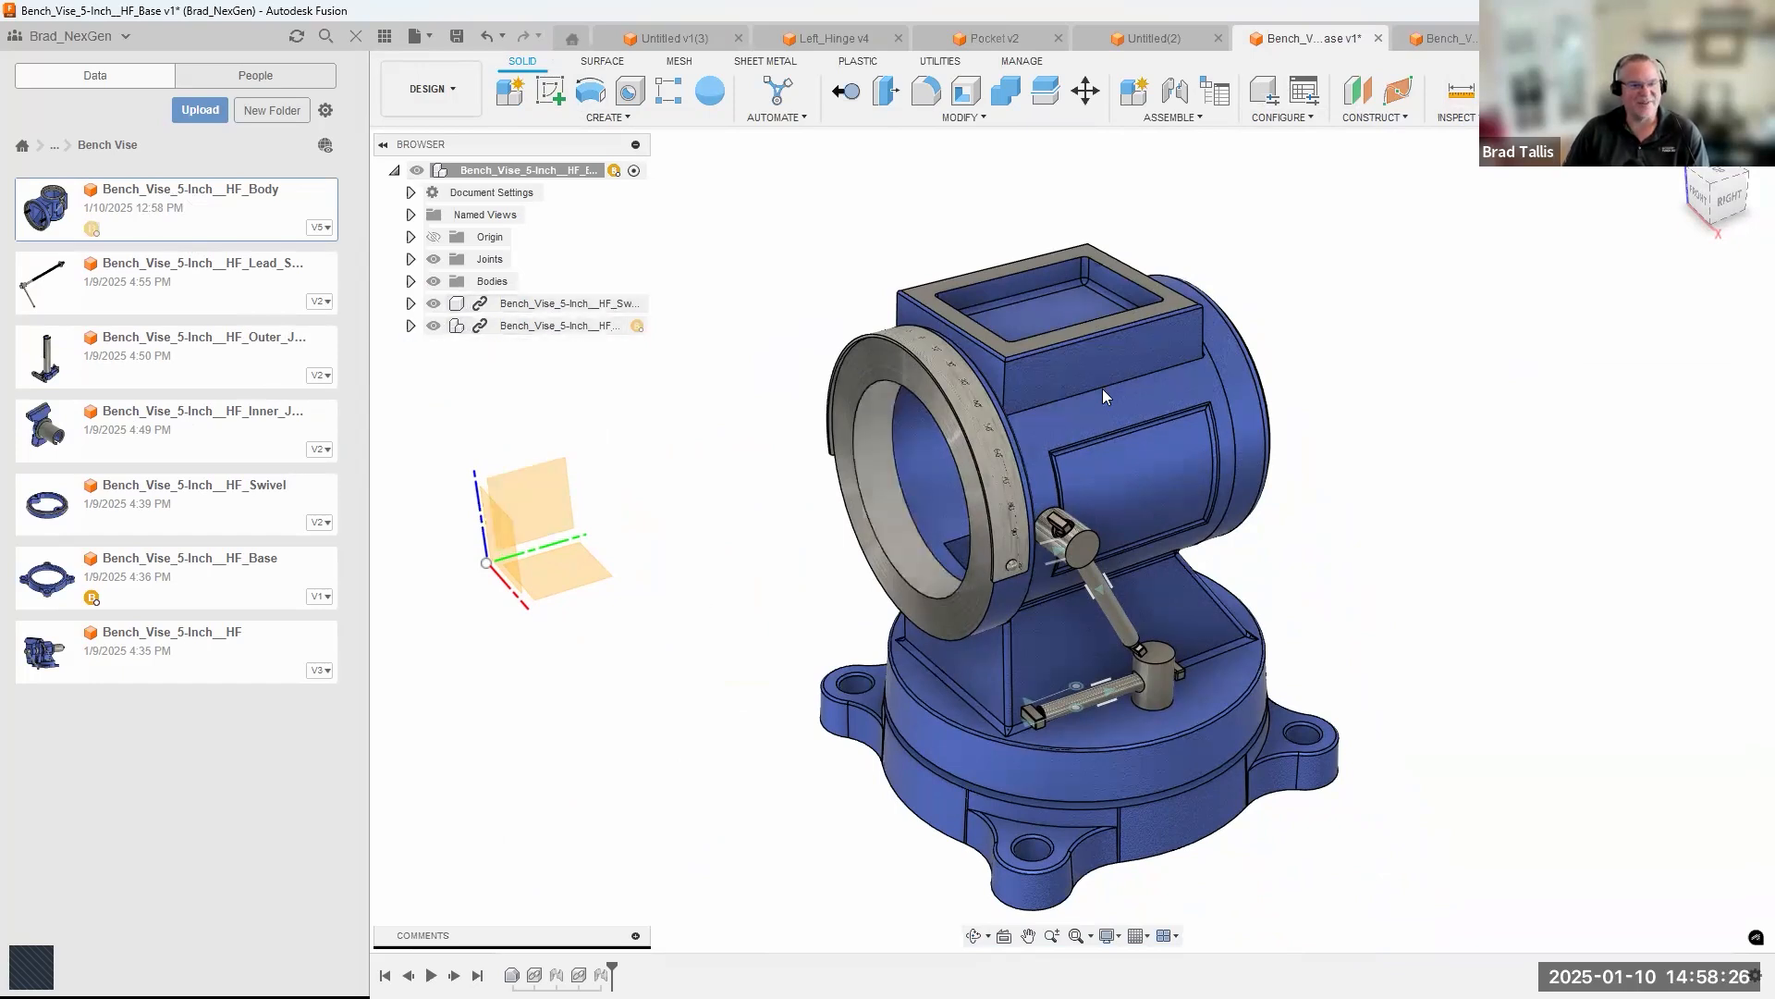
pyautogui.keyDown('shift'); pyautogui.moveTo(739, 466); pyautogui.dragTo(1155, 307, button='middle'); pyautogui.keyUp('shift')
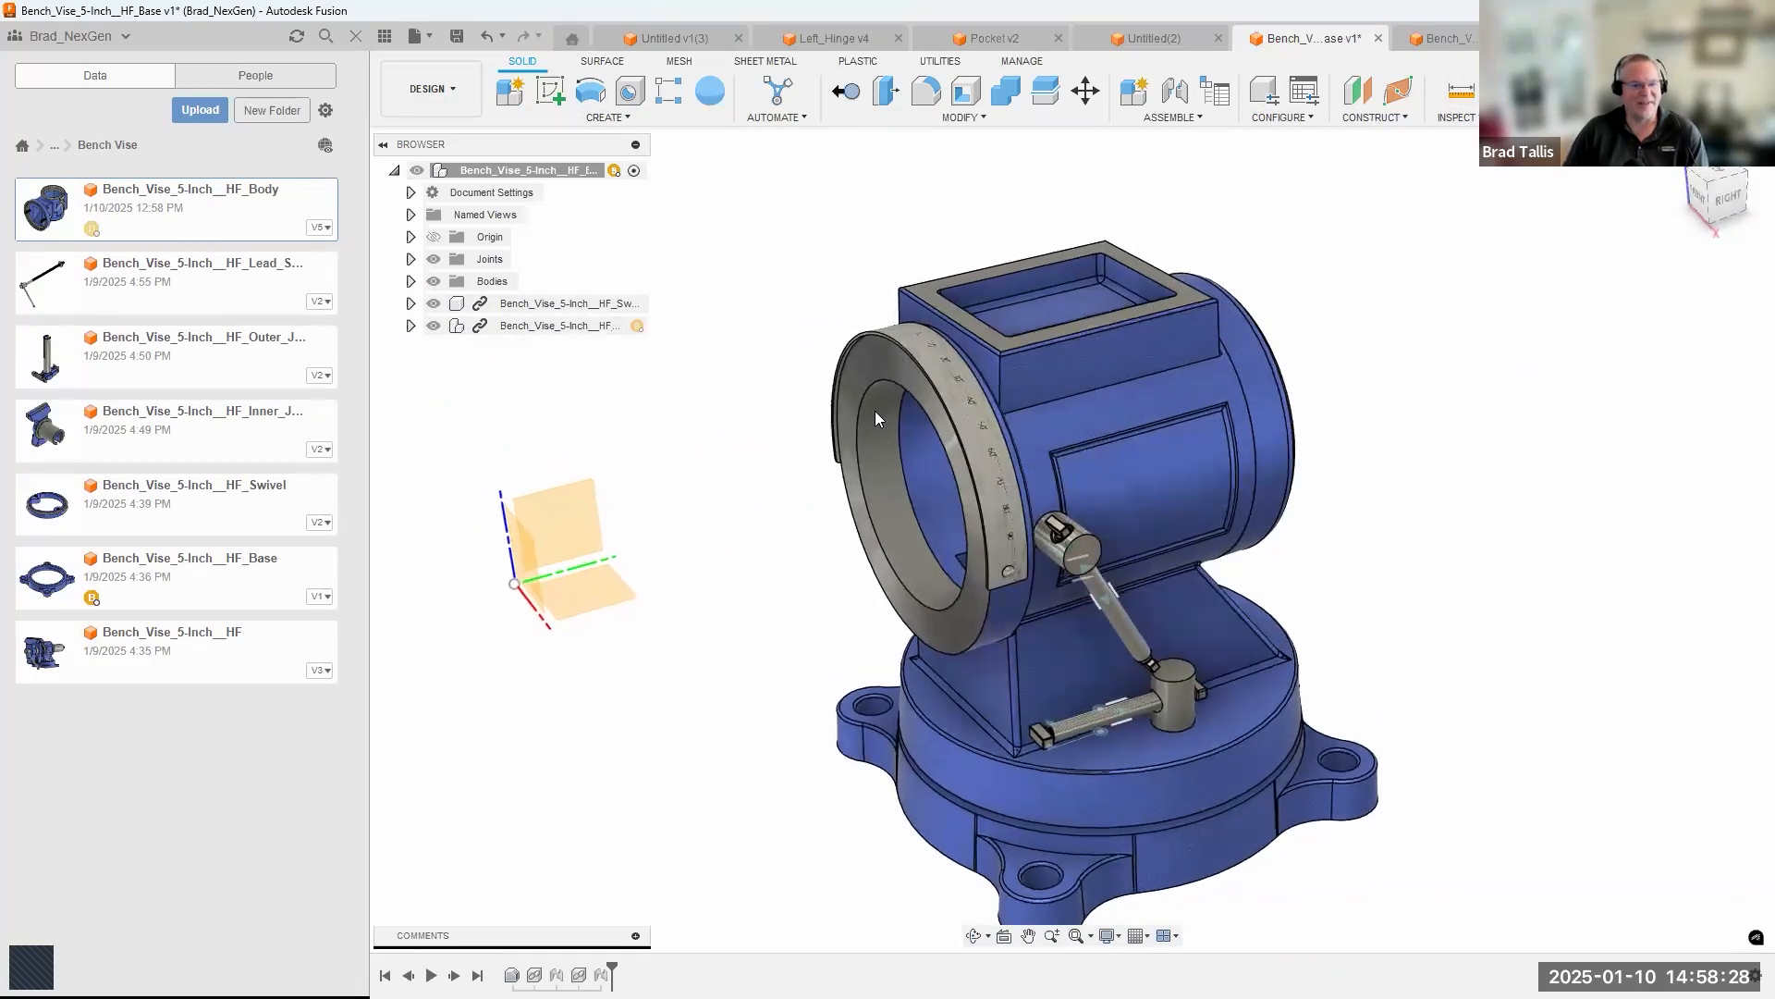
pyautogui.keyDown('shift'); pyautogui.moveTo(1003, 440); pyautogui.dragTo(1019, 341, button='middle'); pyautogui.keyUp('shift')
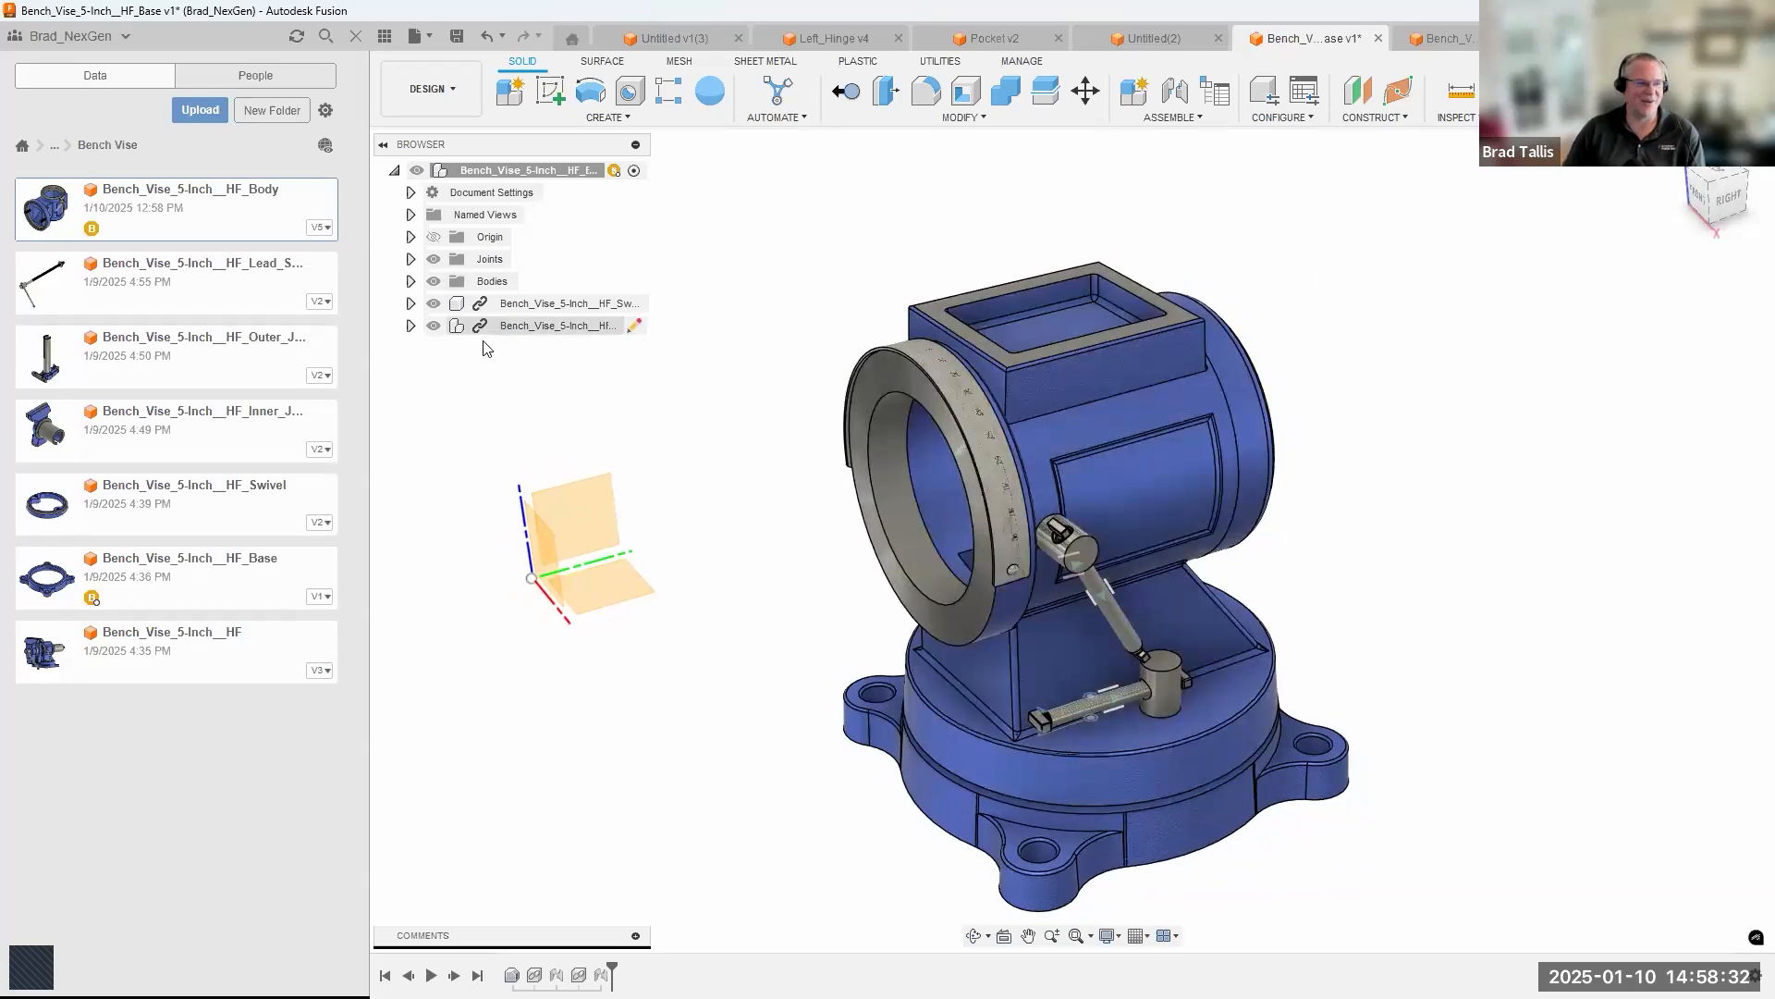
pyautogui.keyDown('shift'); pyautogui.moveTo(1380, 342); pyautogui.dragTo(1370, 334, button='middle'); pyautogui.keyUp('shift')
pyautogui.keyDown('shift'); pyautogui.moveTo(1063, 298); pyautogui.dragTo(1017, 330, button='middle'); pyautogui.keyUp('shift')
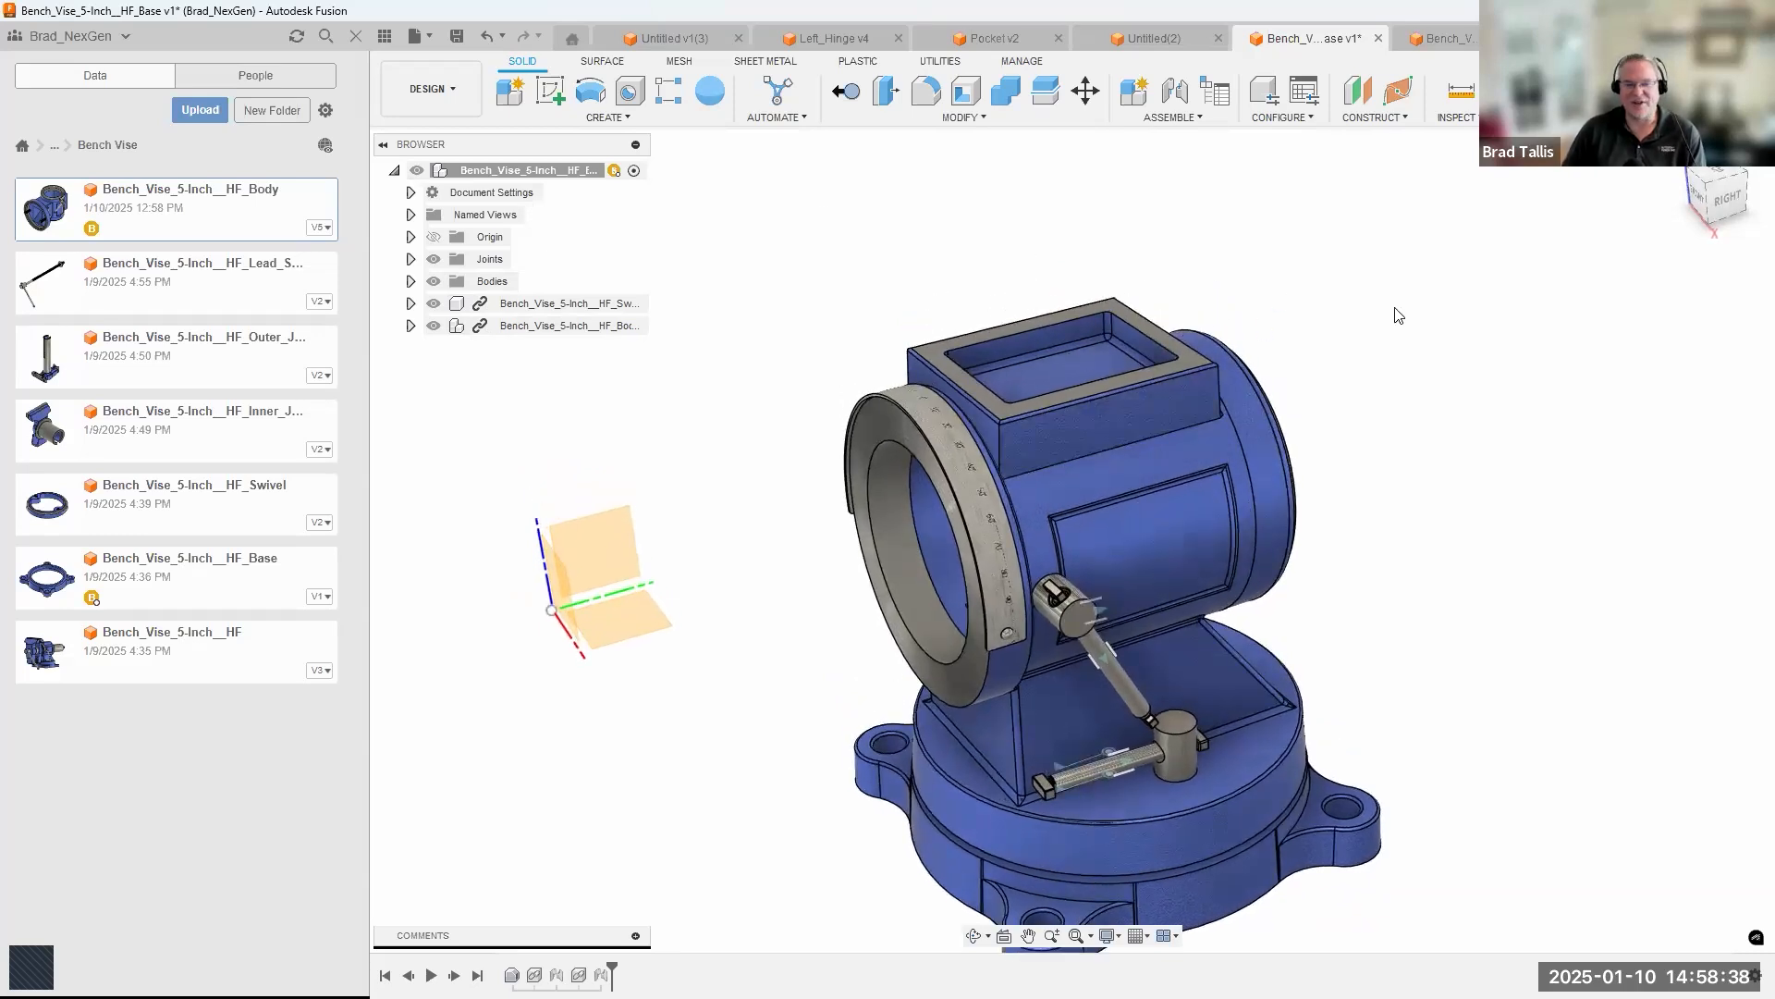
# Undo the body component's version update in the base assembly, returning it to the version without the pocket.
pyautogui.moveTo(1399, 315); pyautogui.dragTo(1404, 256, button='middle')
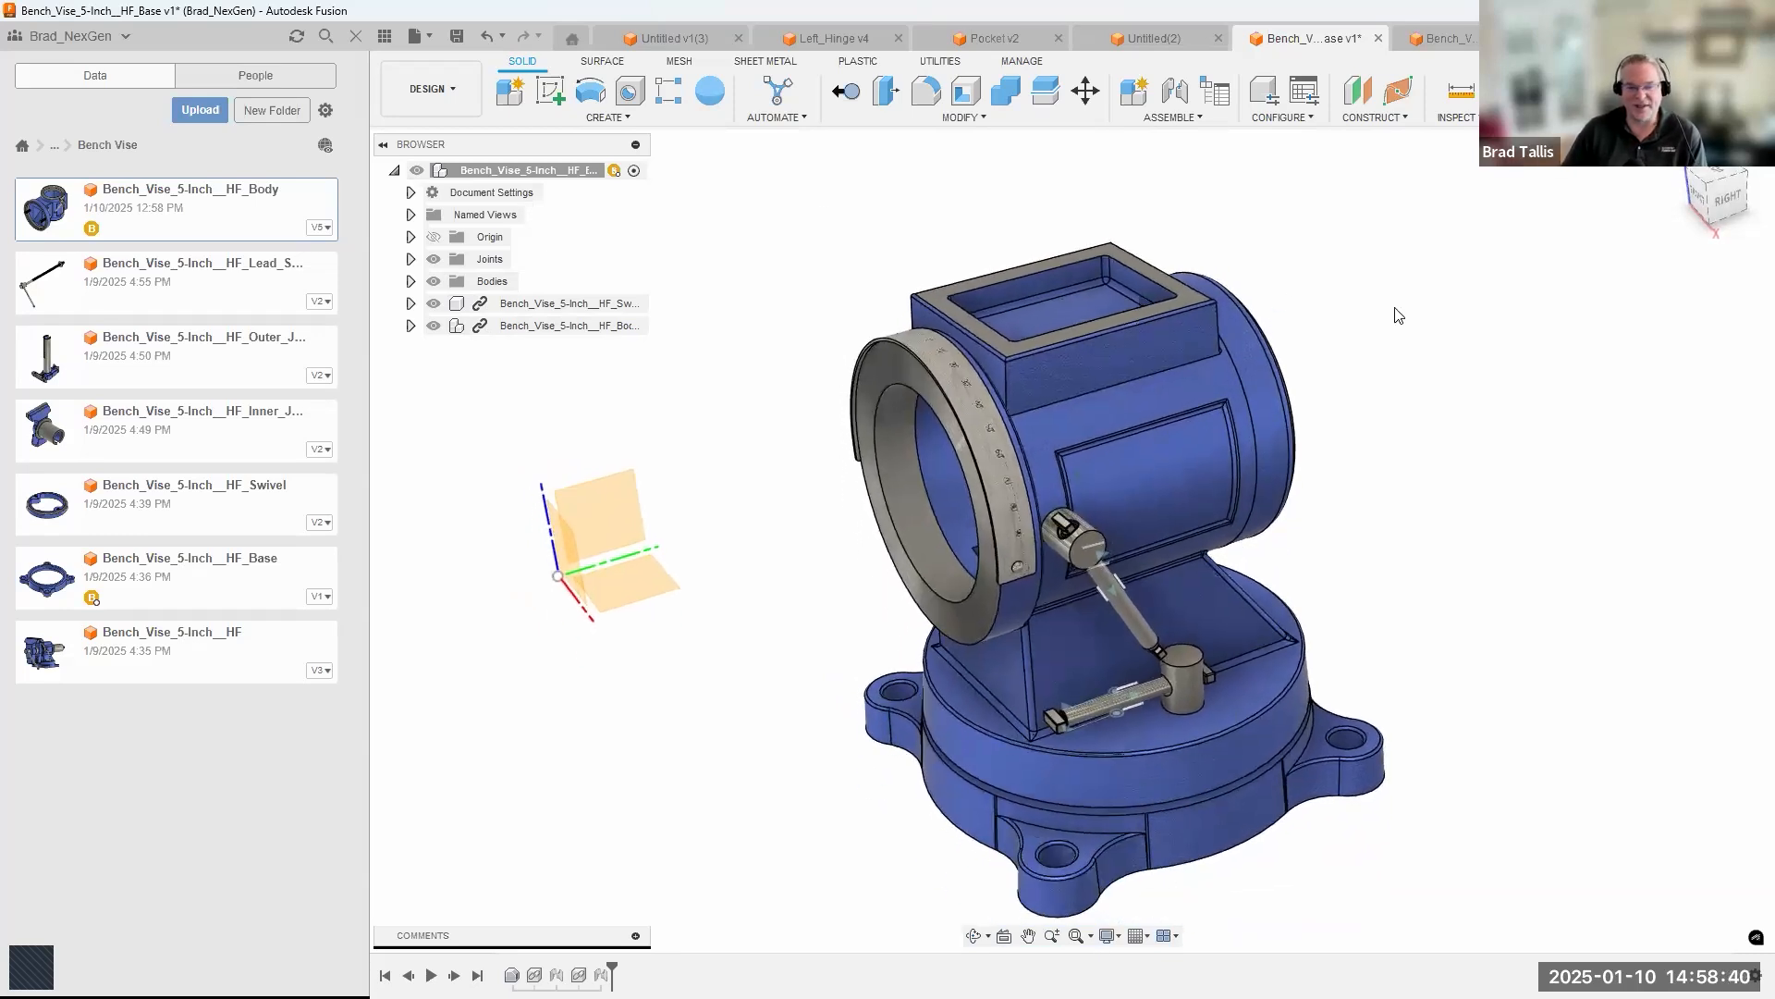
pyautogui.keyDown('shift'); pyautogui.moveTo(1399, 316); pyautogui.dragTo(1414, 319, button='middle'); pyautogui.keyUp('shift')
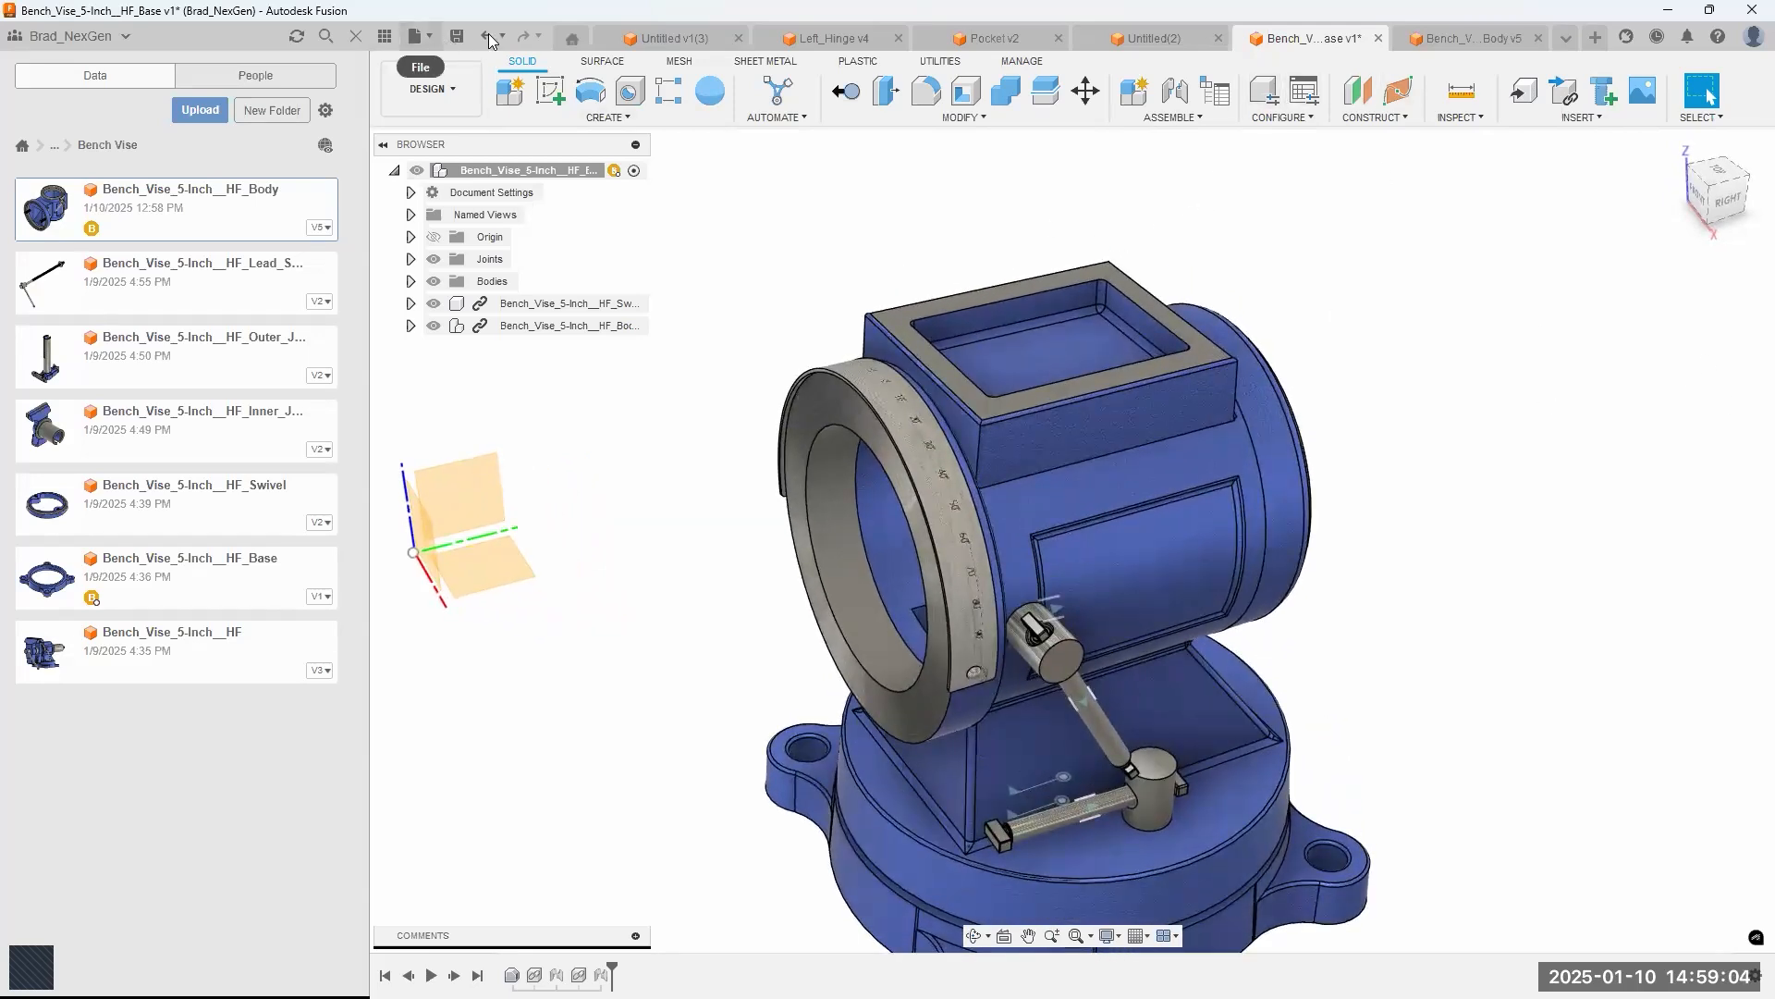
pyautogui.click(490, 33)
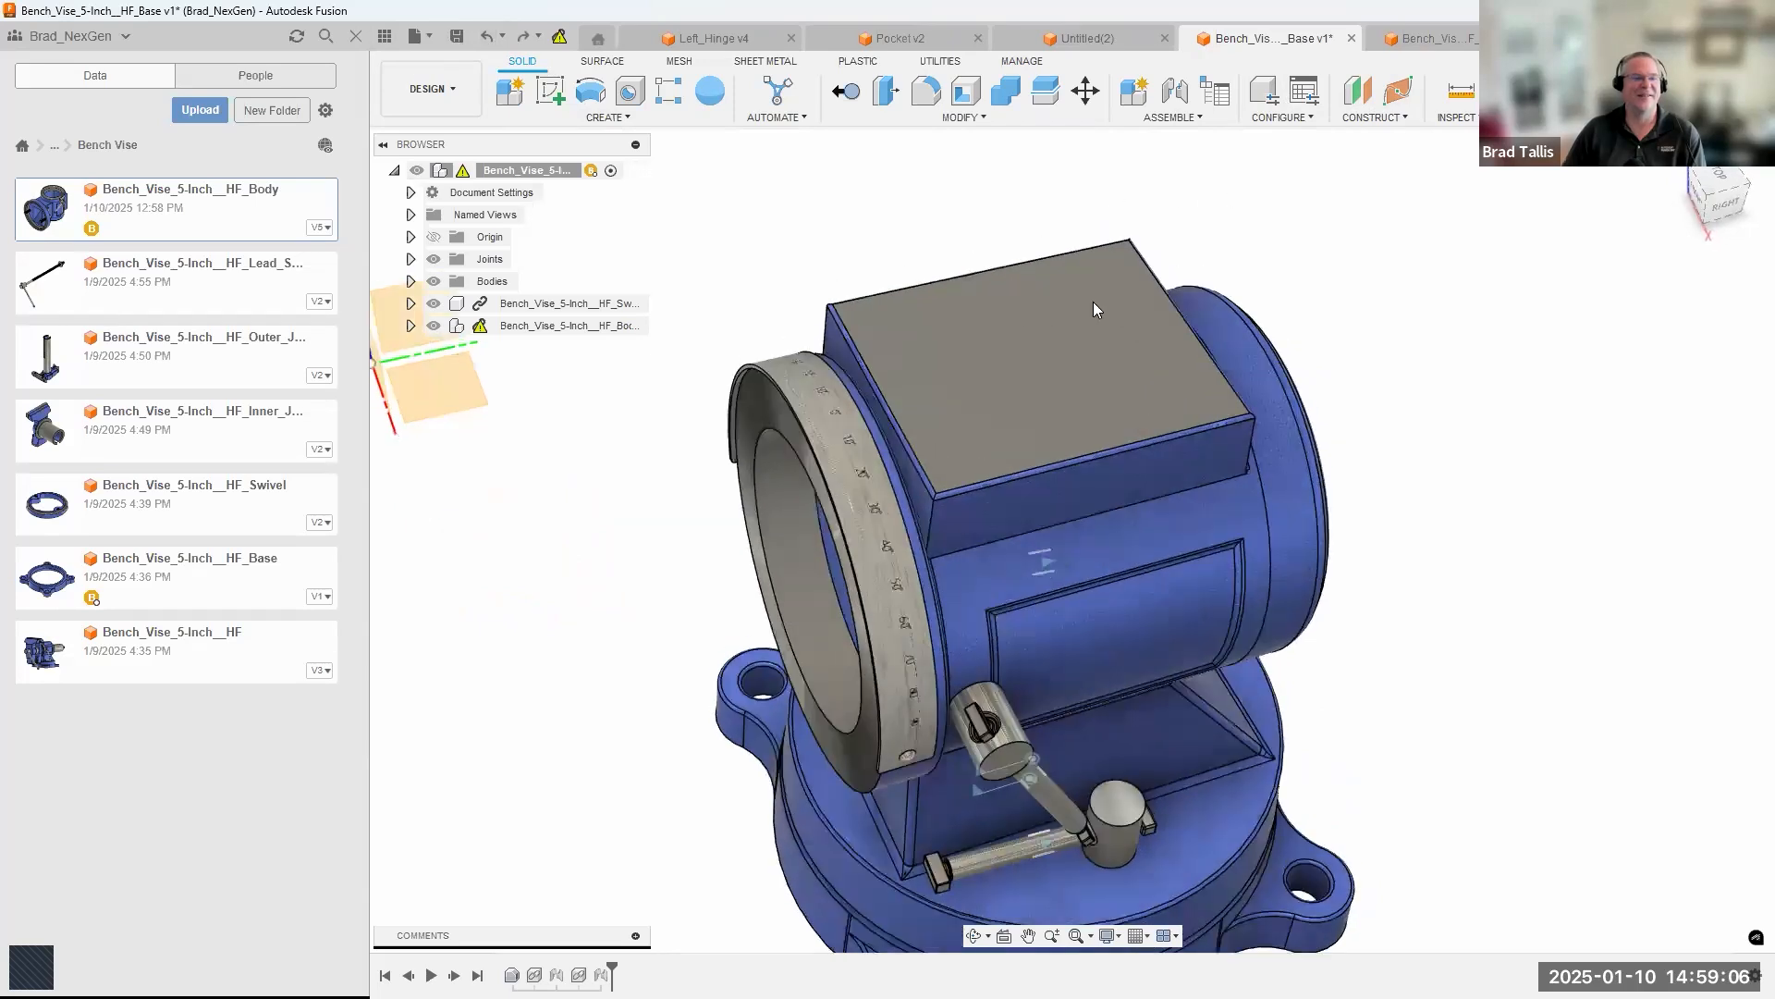
# Undo further assembly changes back past the body's joint and redo the joint.
pyautogui.rightClick(997, 392)
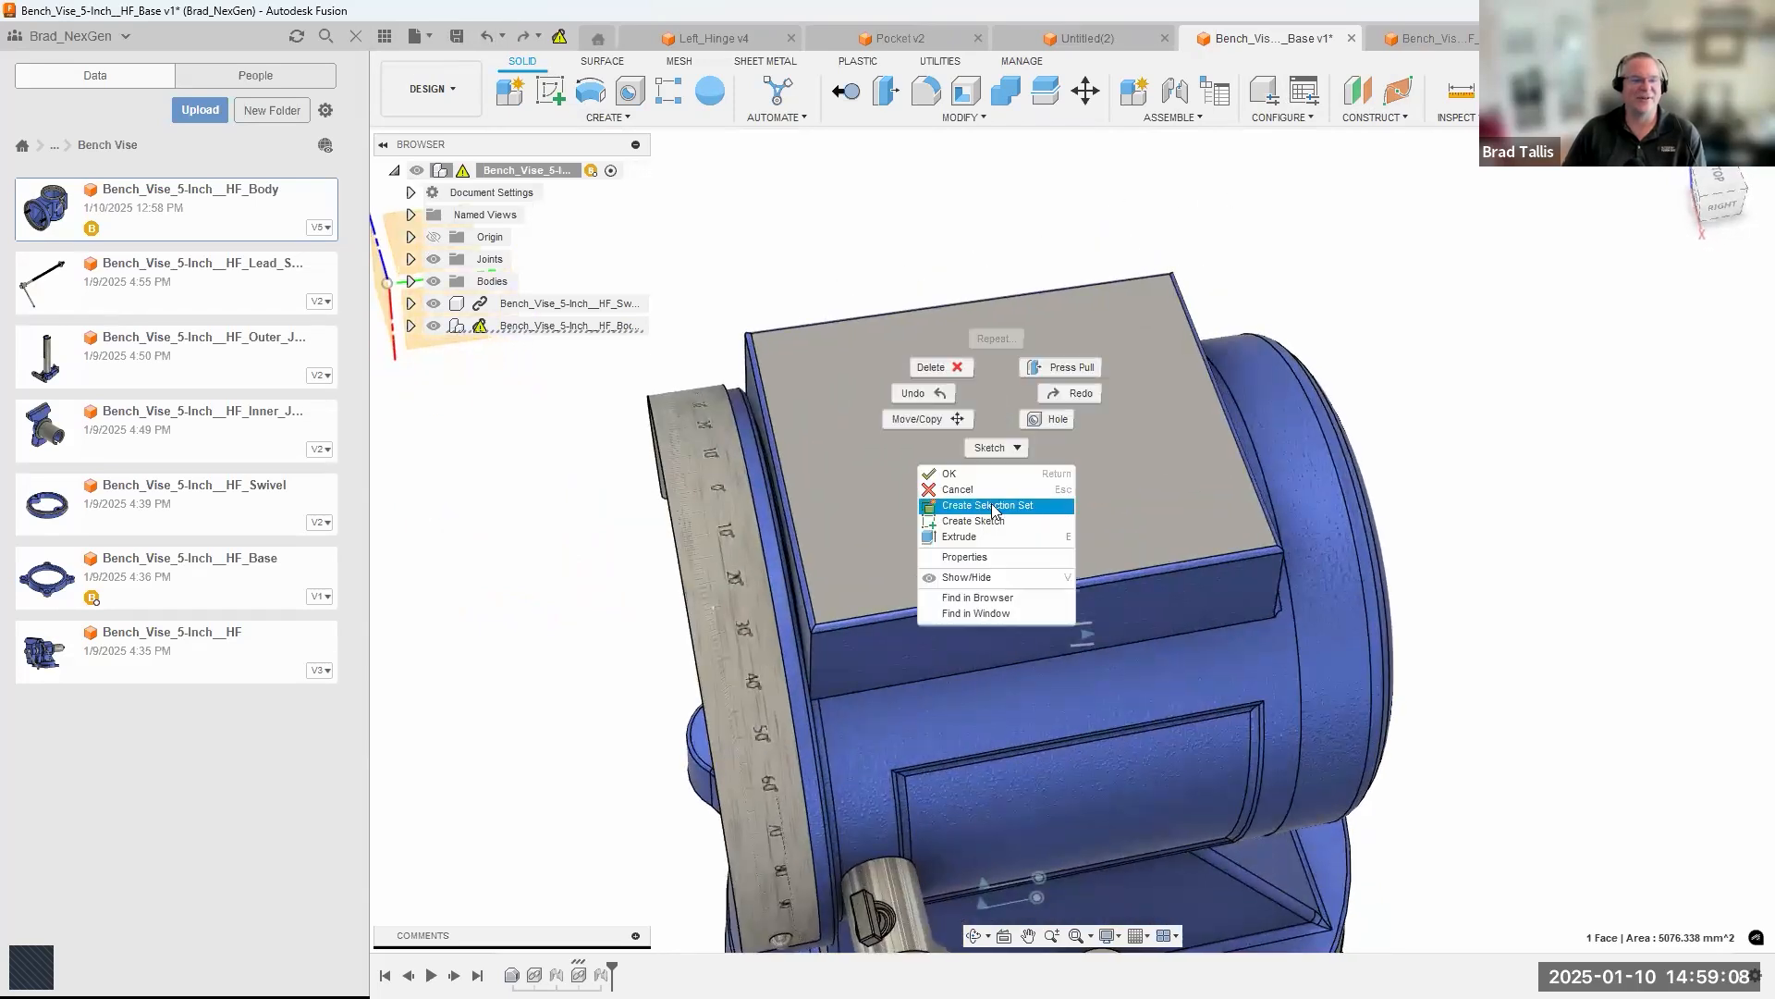
pyautogui.click(486, 35)
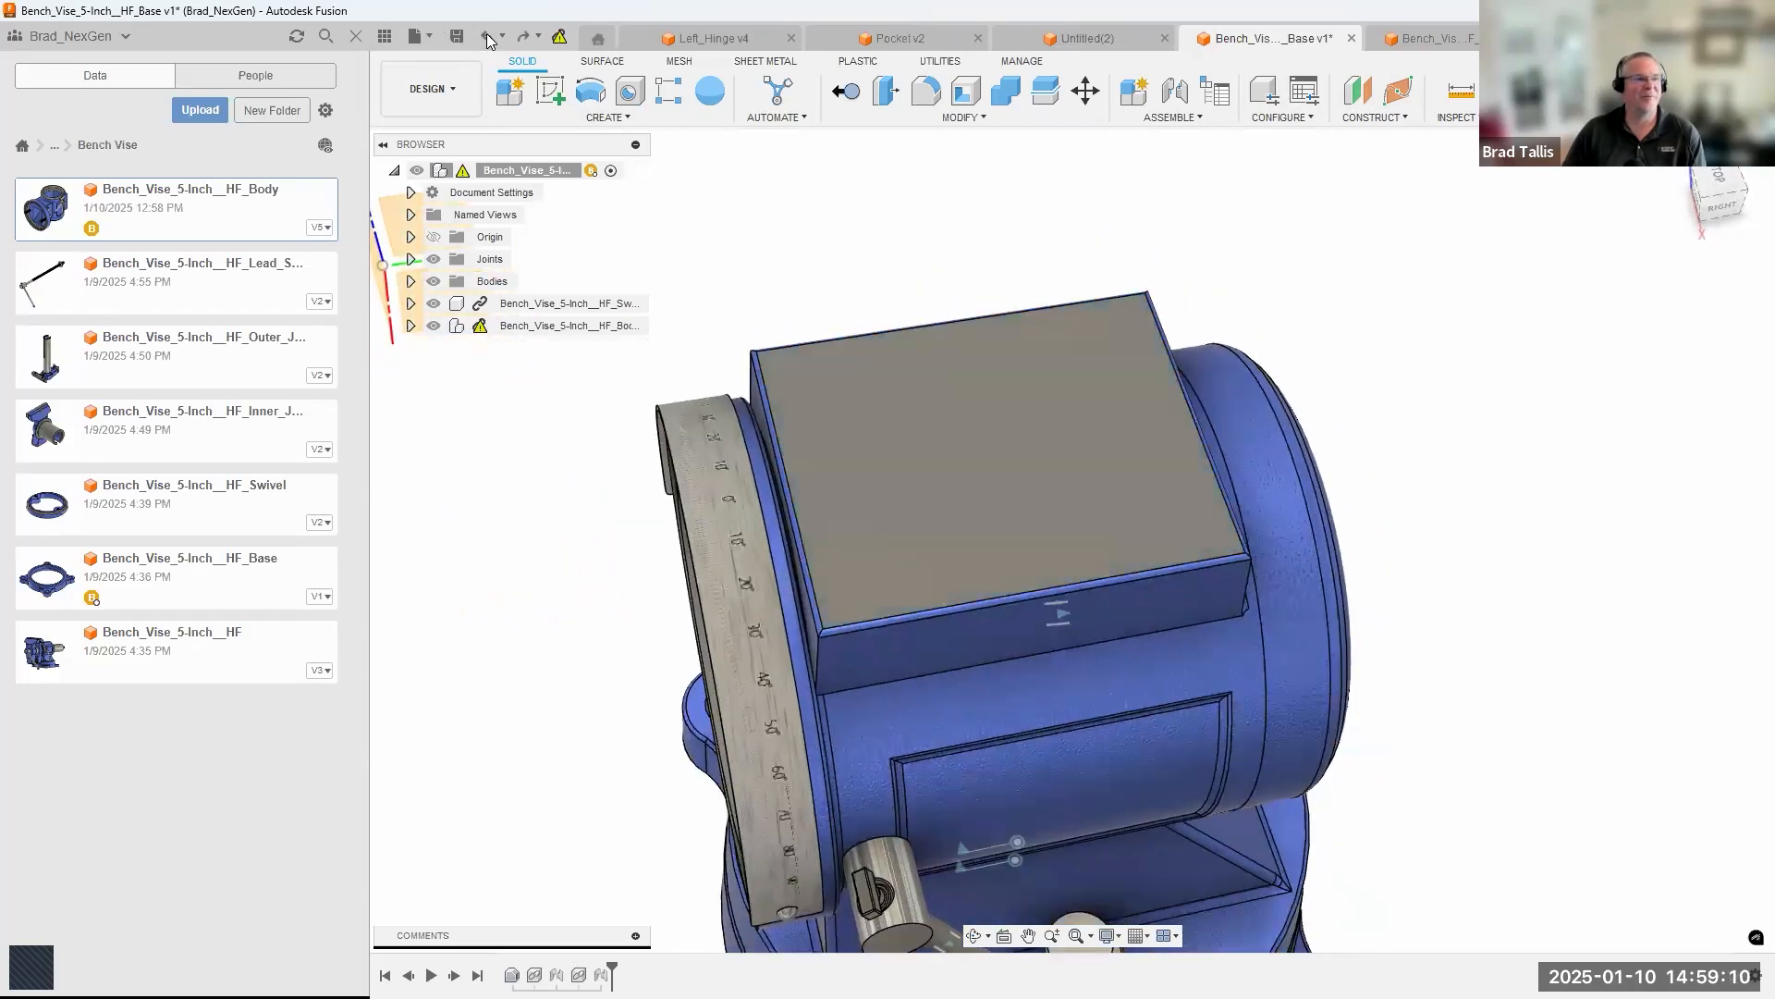
pyautogui.click(486, 37)
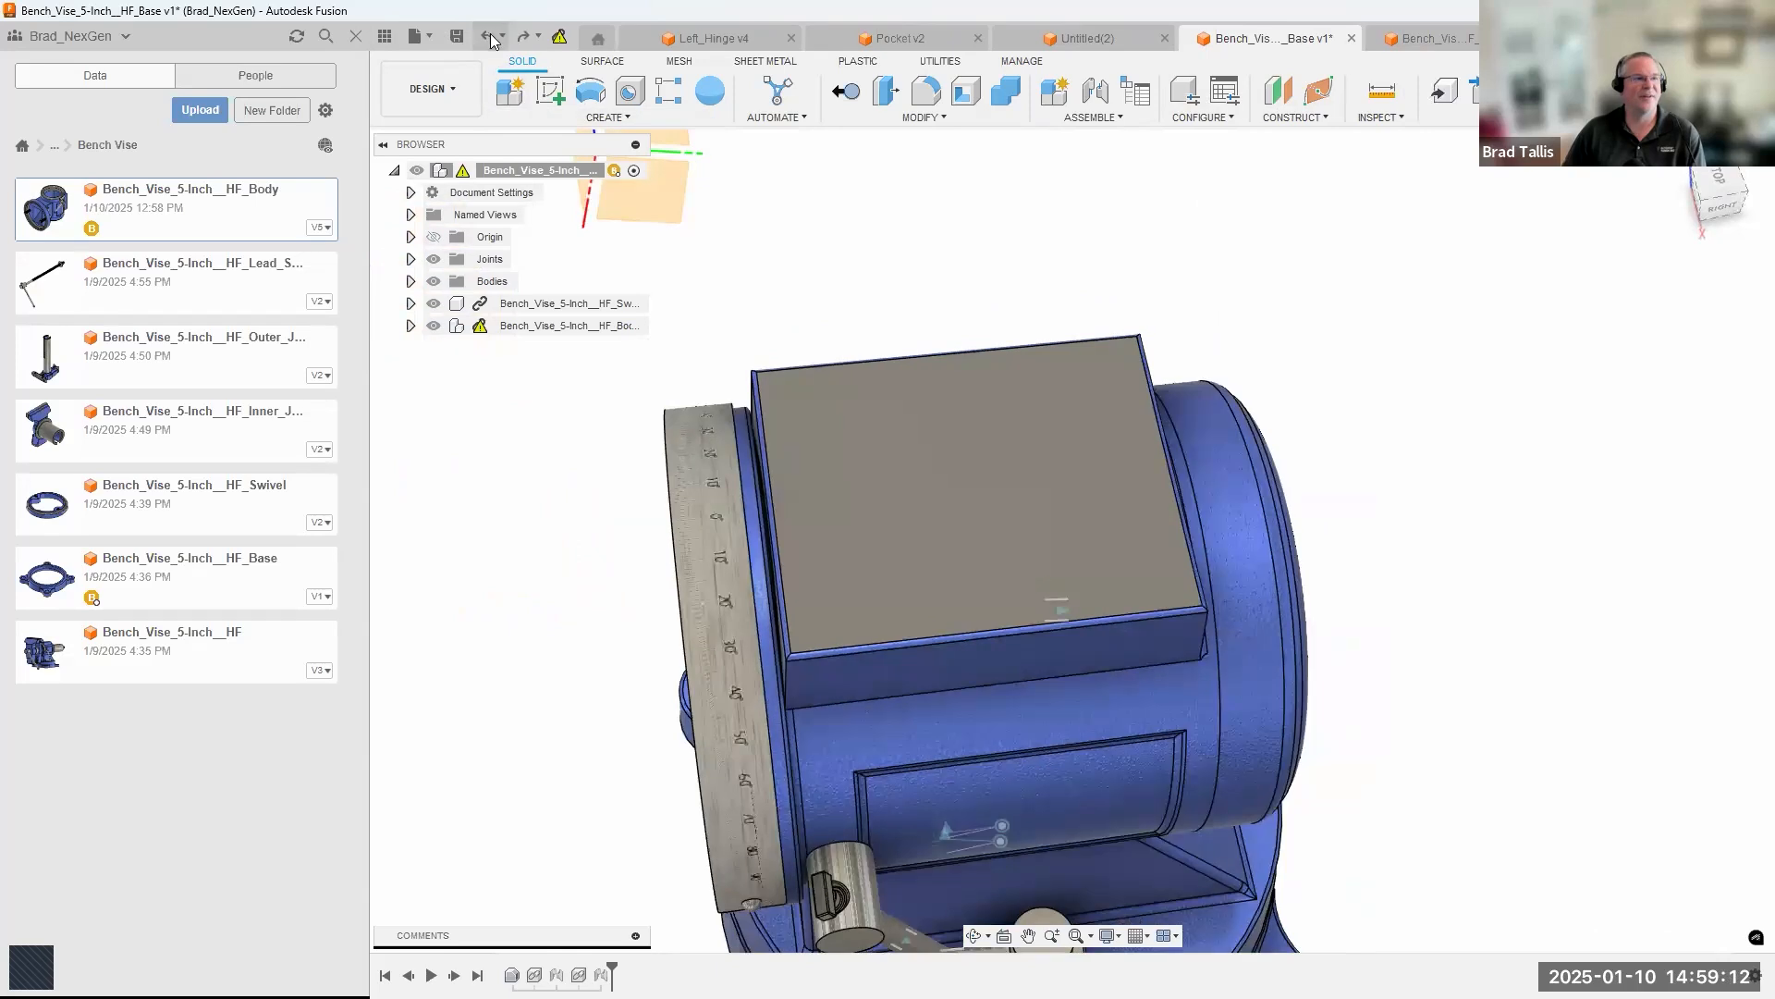
pyautogui.click(490, 39)
pyautogui.click(490, 38)
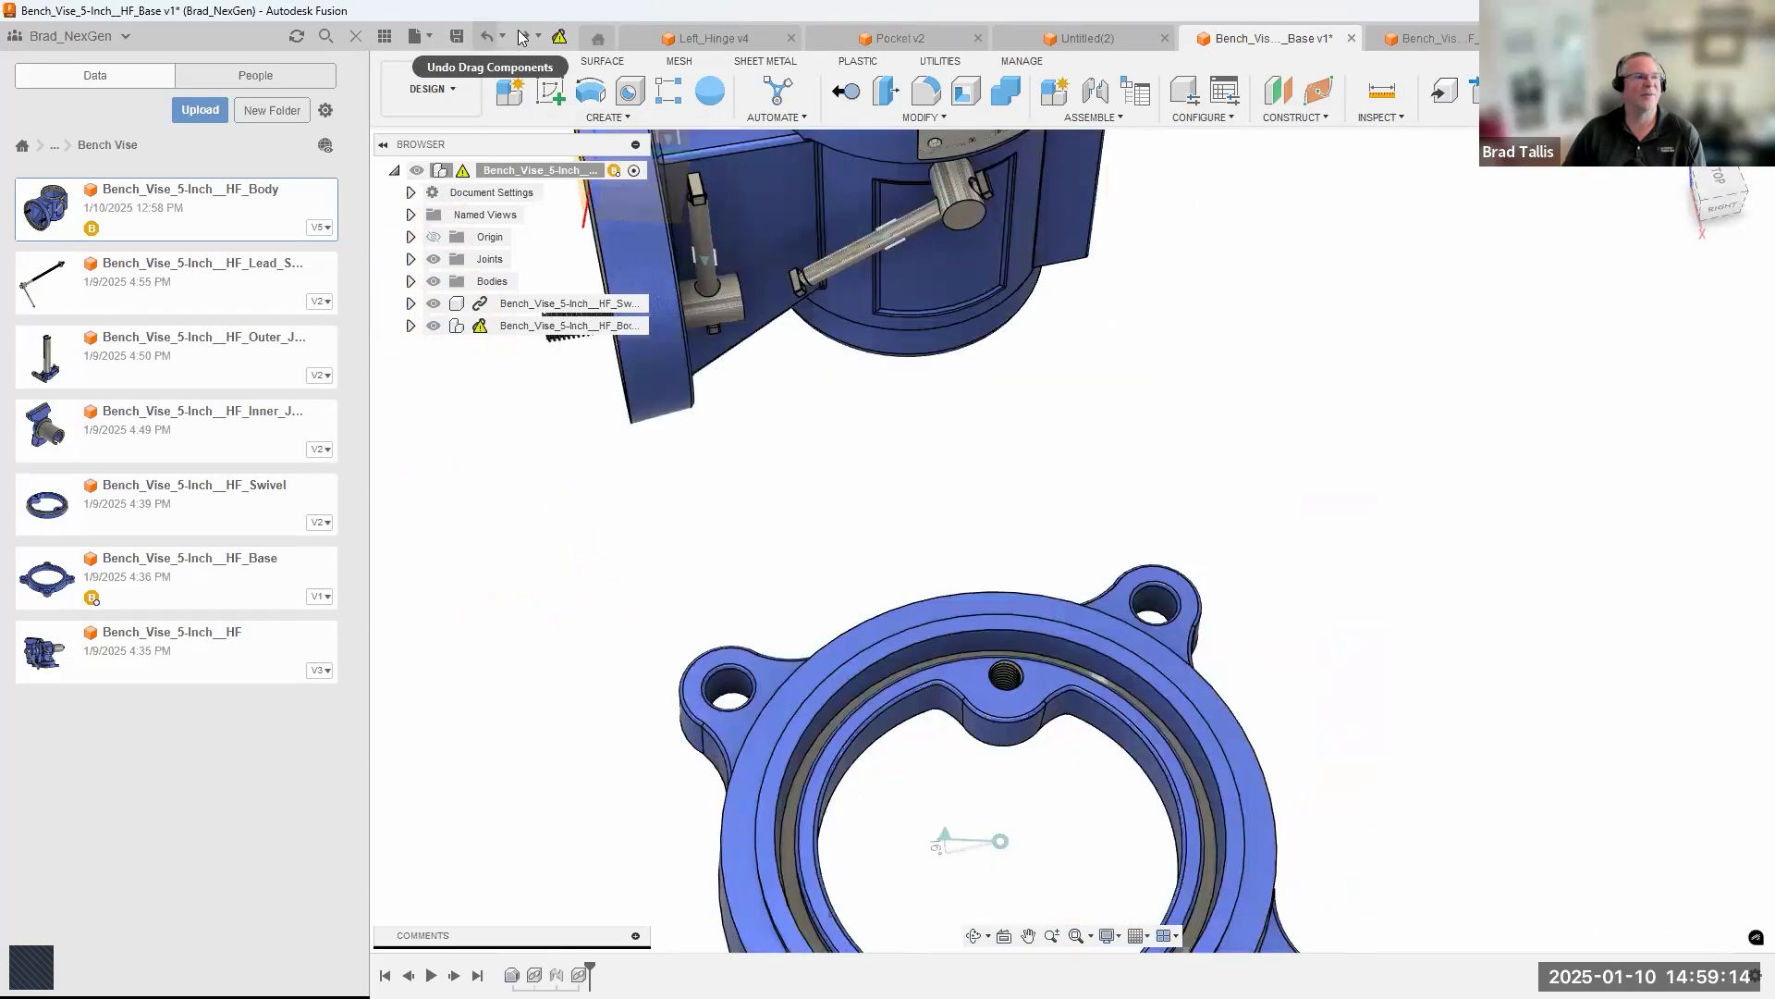
pyautogui.click(523, 37)
# Create a sketch on the body's flat top face in the assembly, reverting moved components to their previous positions.
pyautogui.click(993, 400)
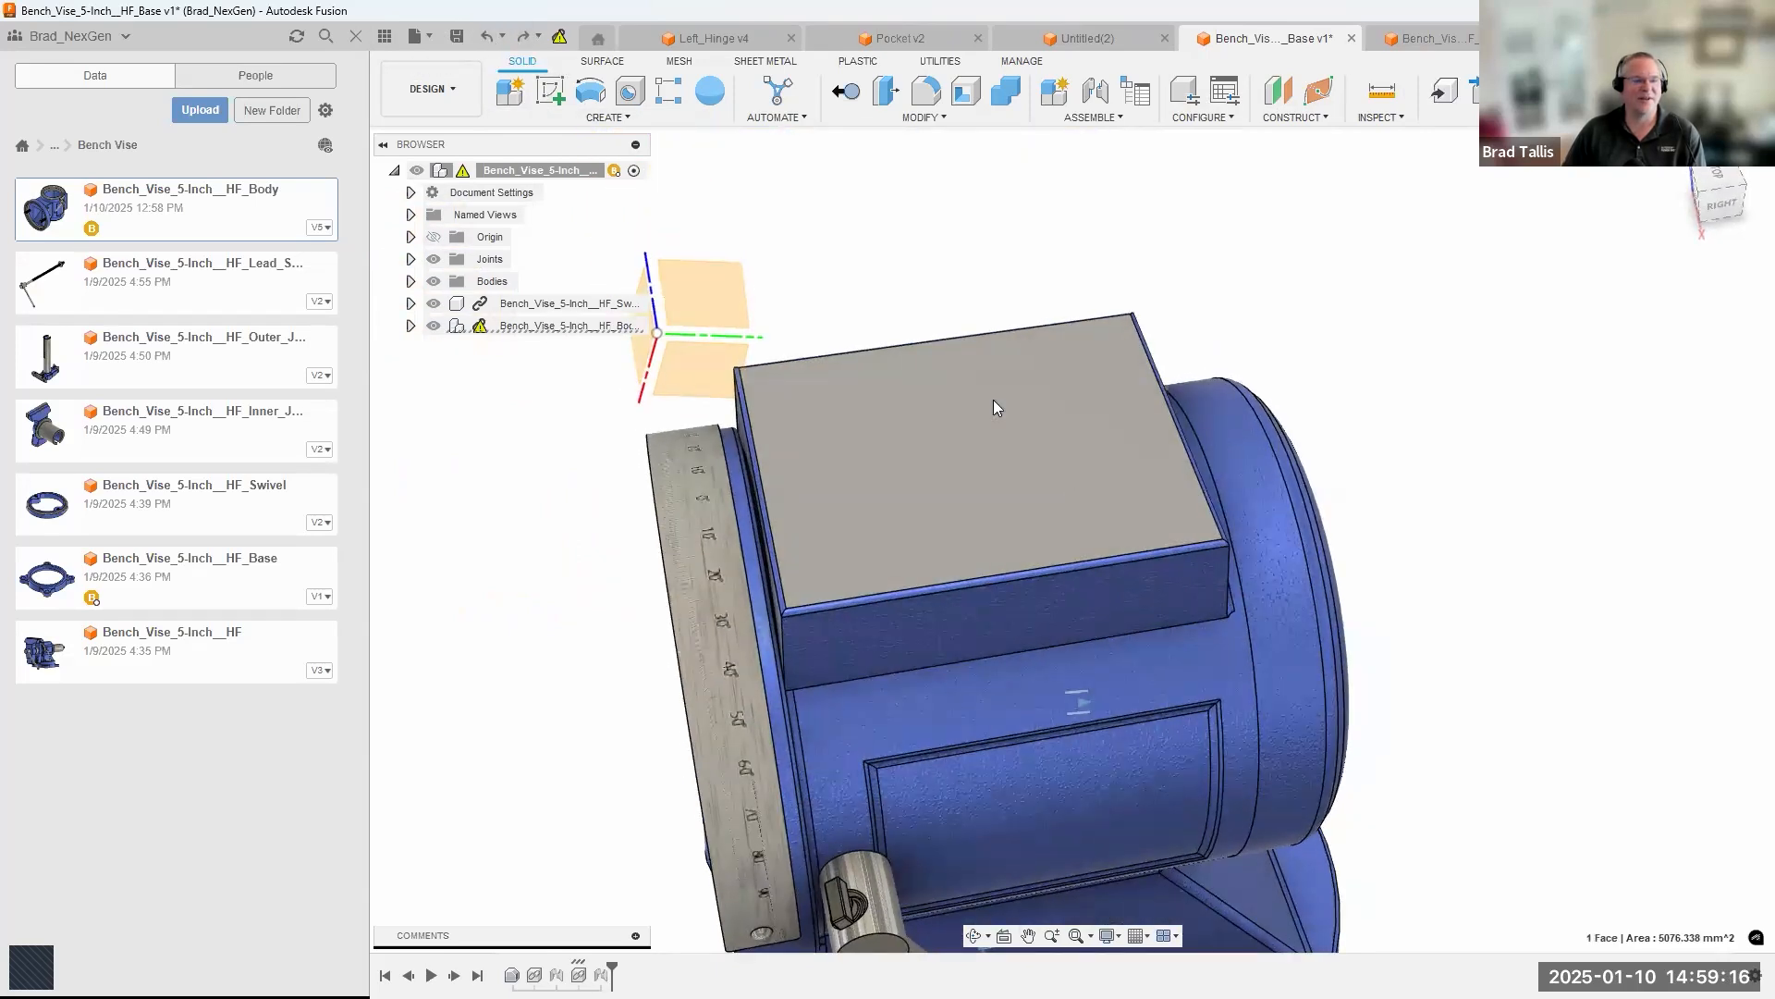
pyautogui.rightClick(993, 399)
pyautogui.click(968, 531)
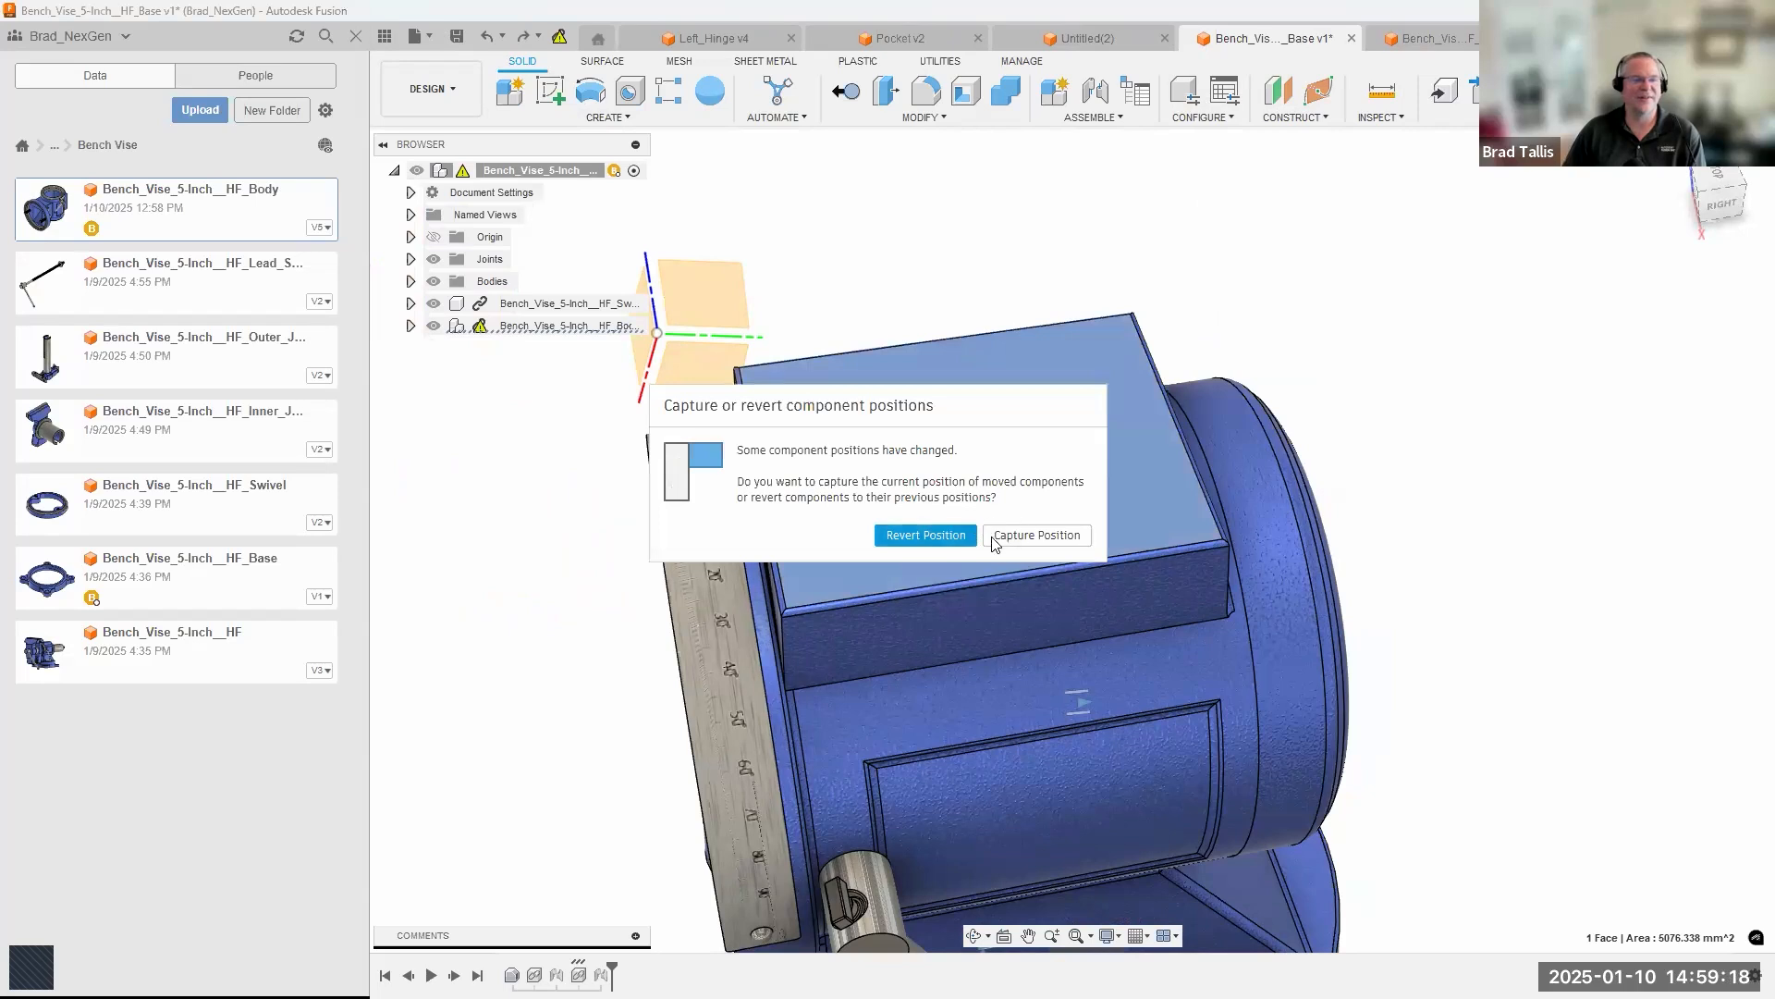
pyautogui.click(926, 536)
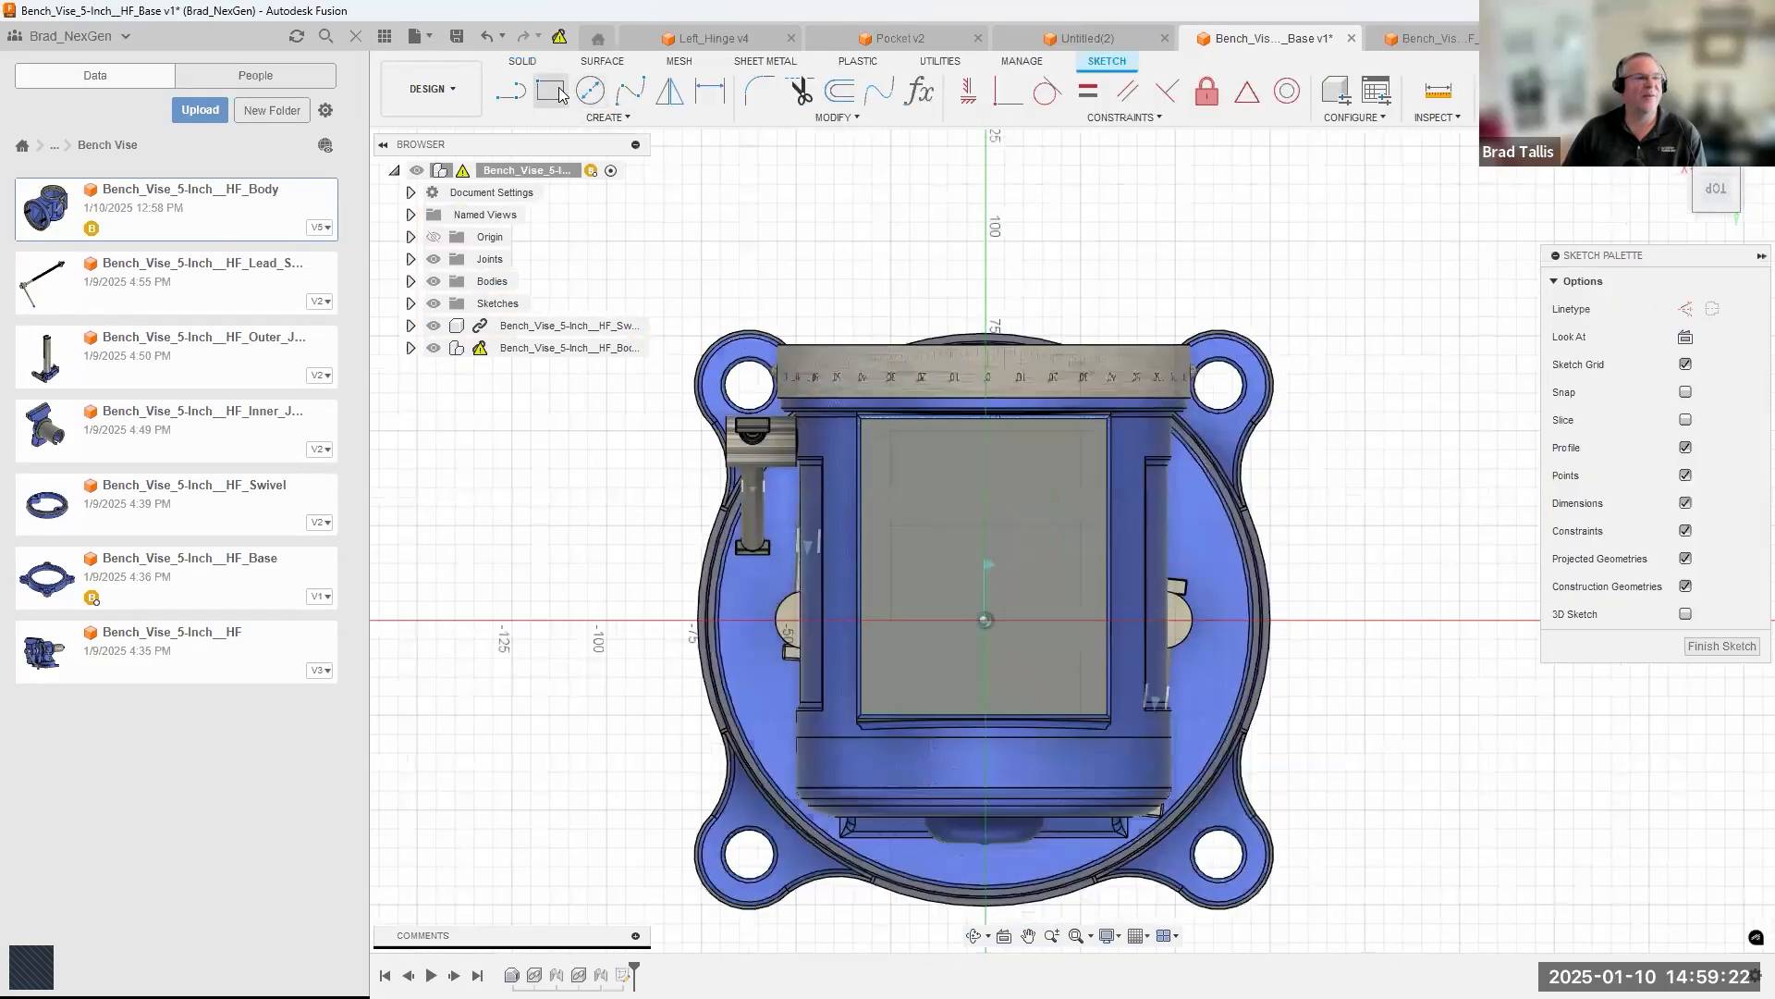
# Sketch a center rectangle on the top face, centered along its lengthwise midline and slightly inset from the edges.
pyautogui.click(550, 90)
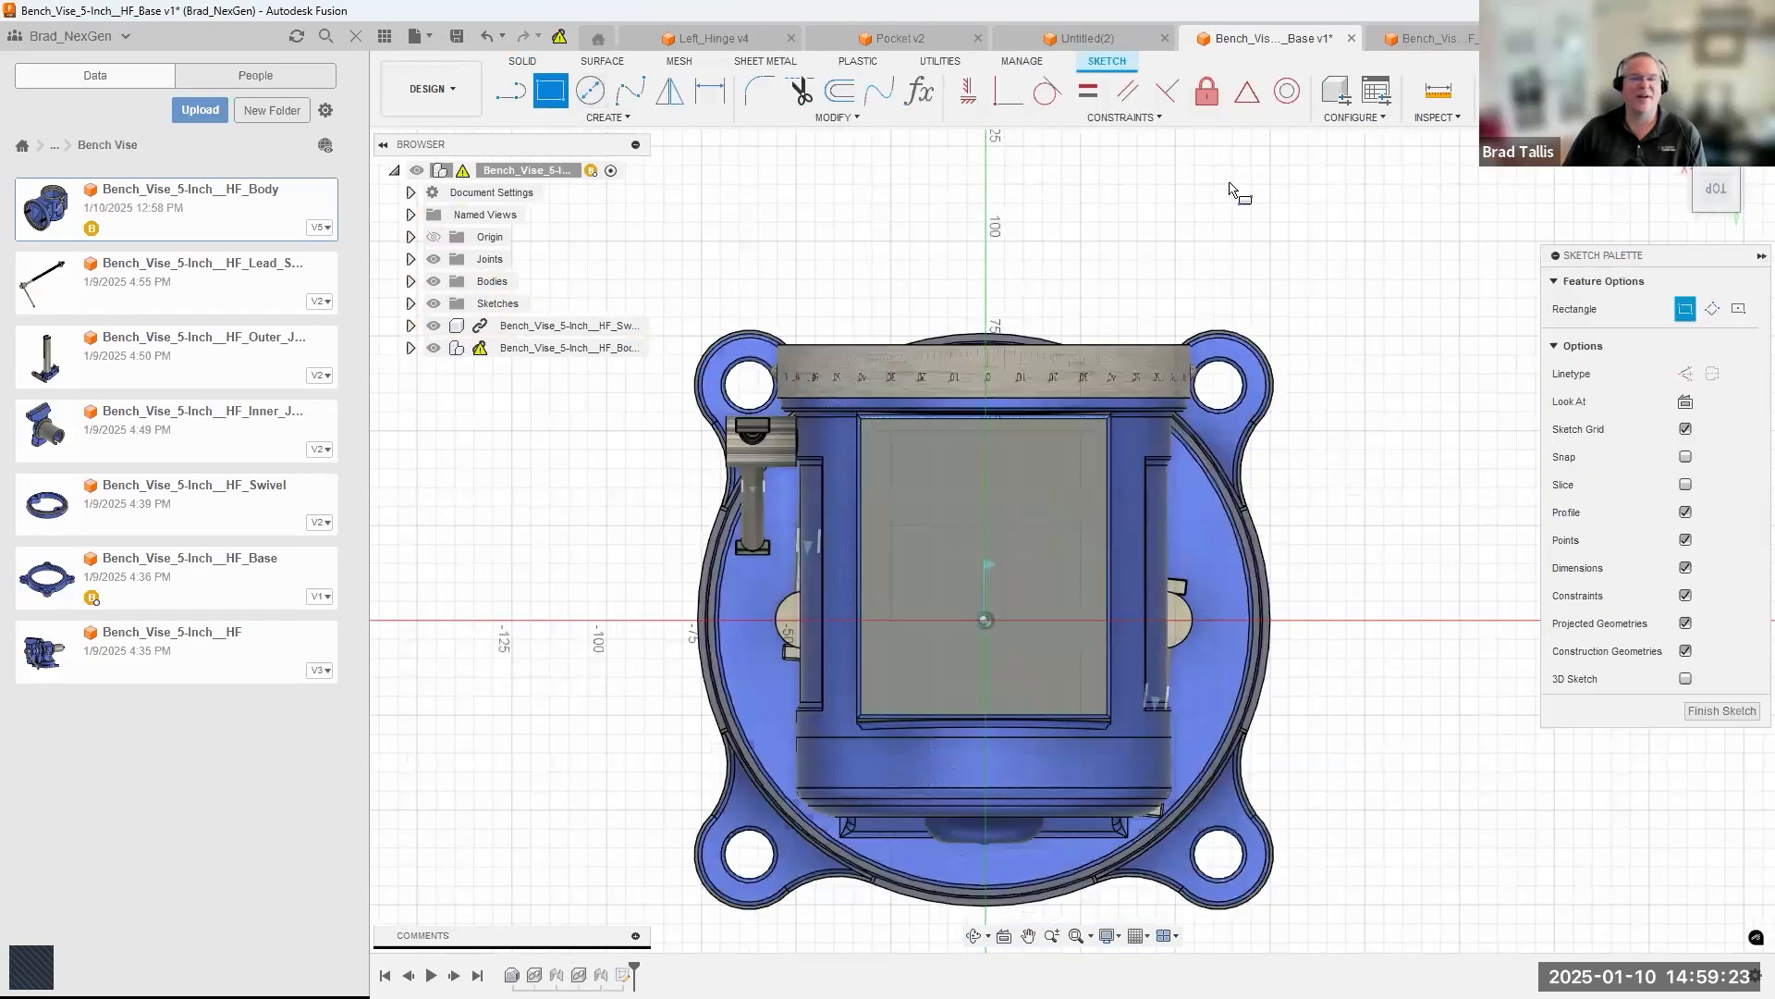
pyautogui.click(1739, 311)
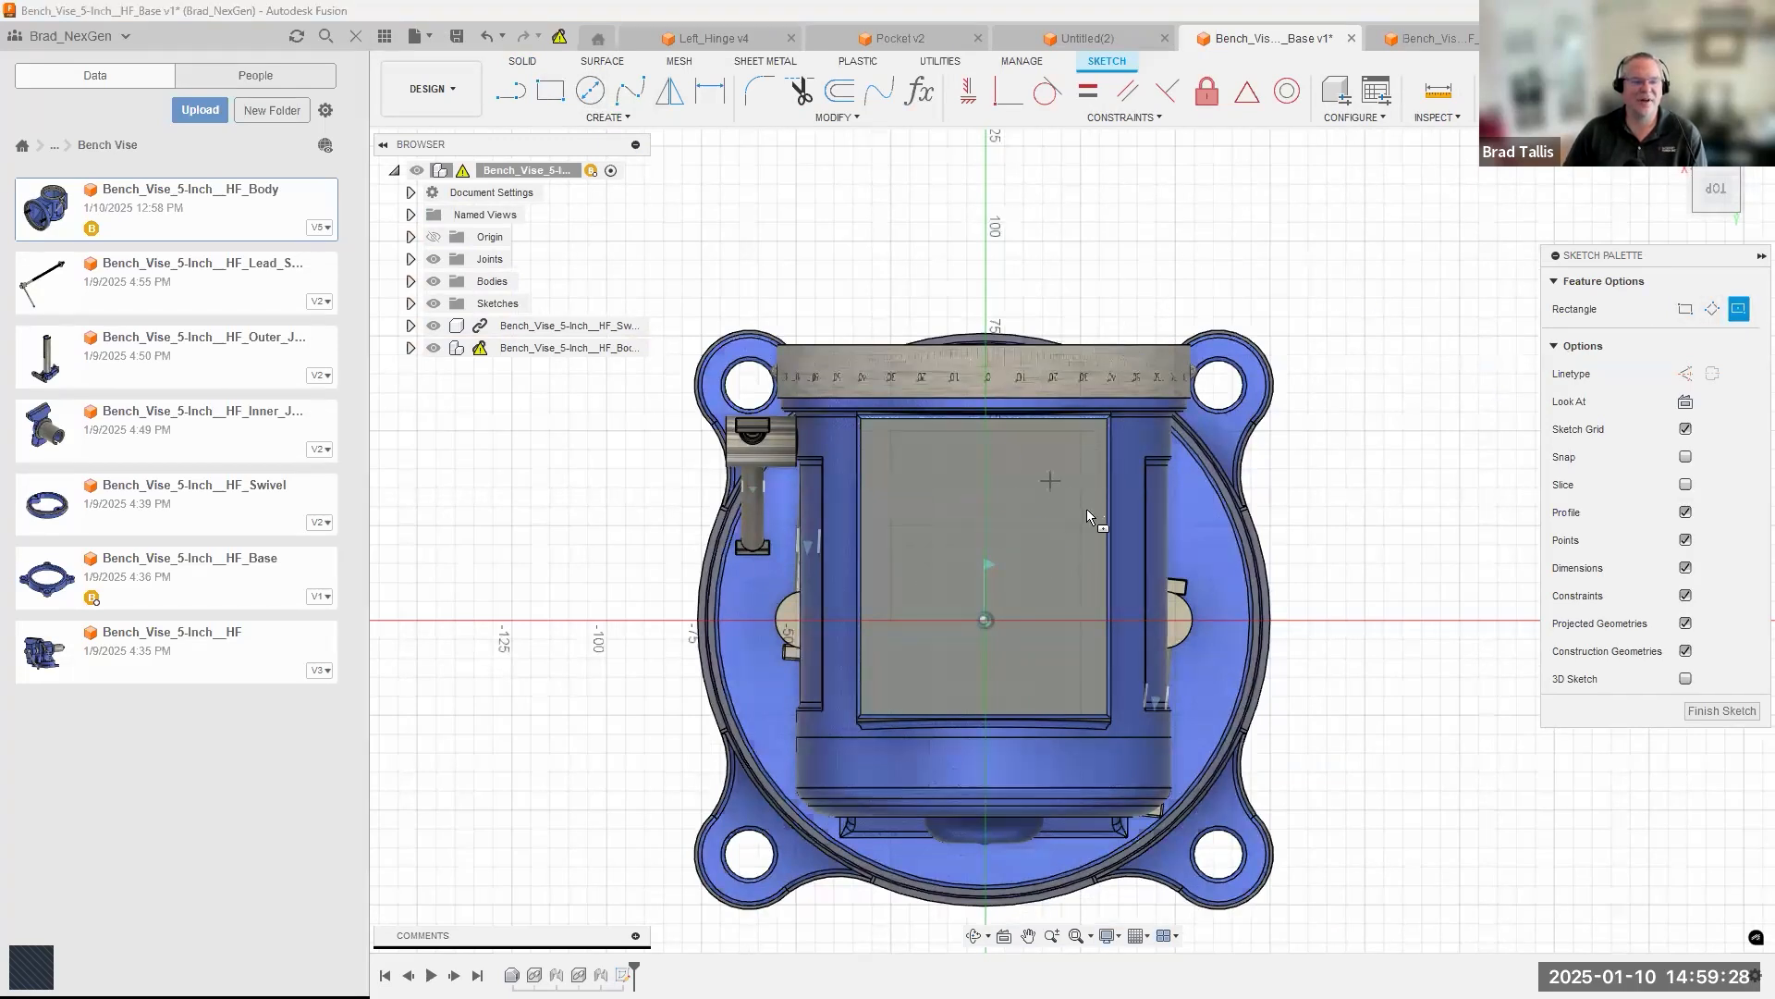
pyautogui.scroll(4, 1102, 523)
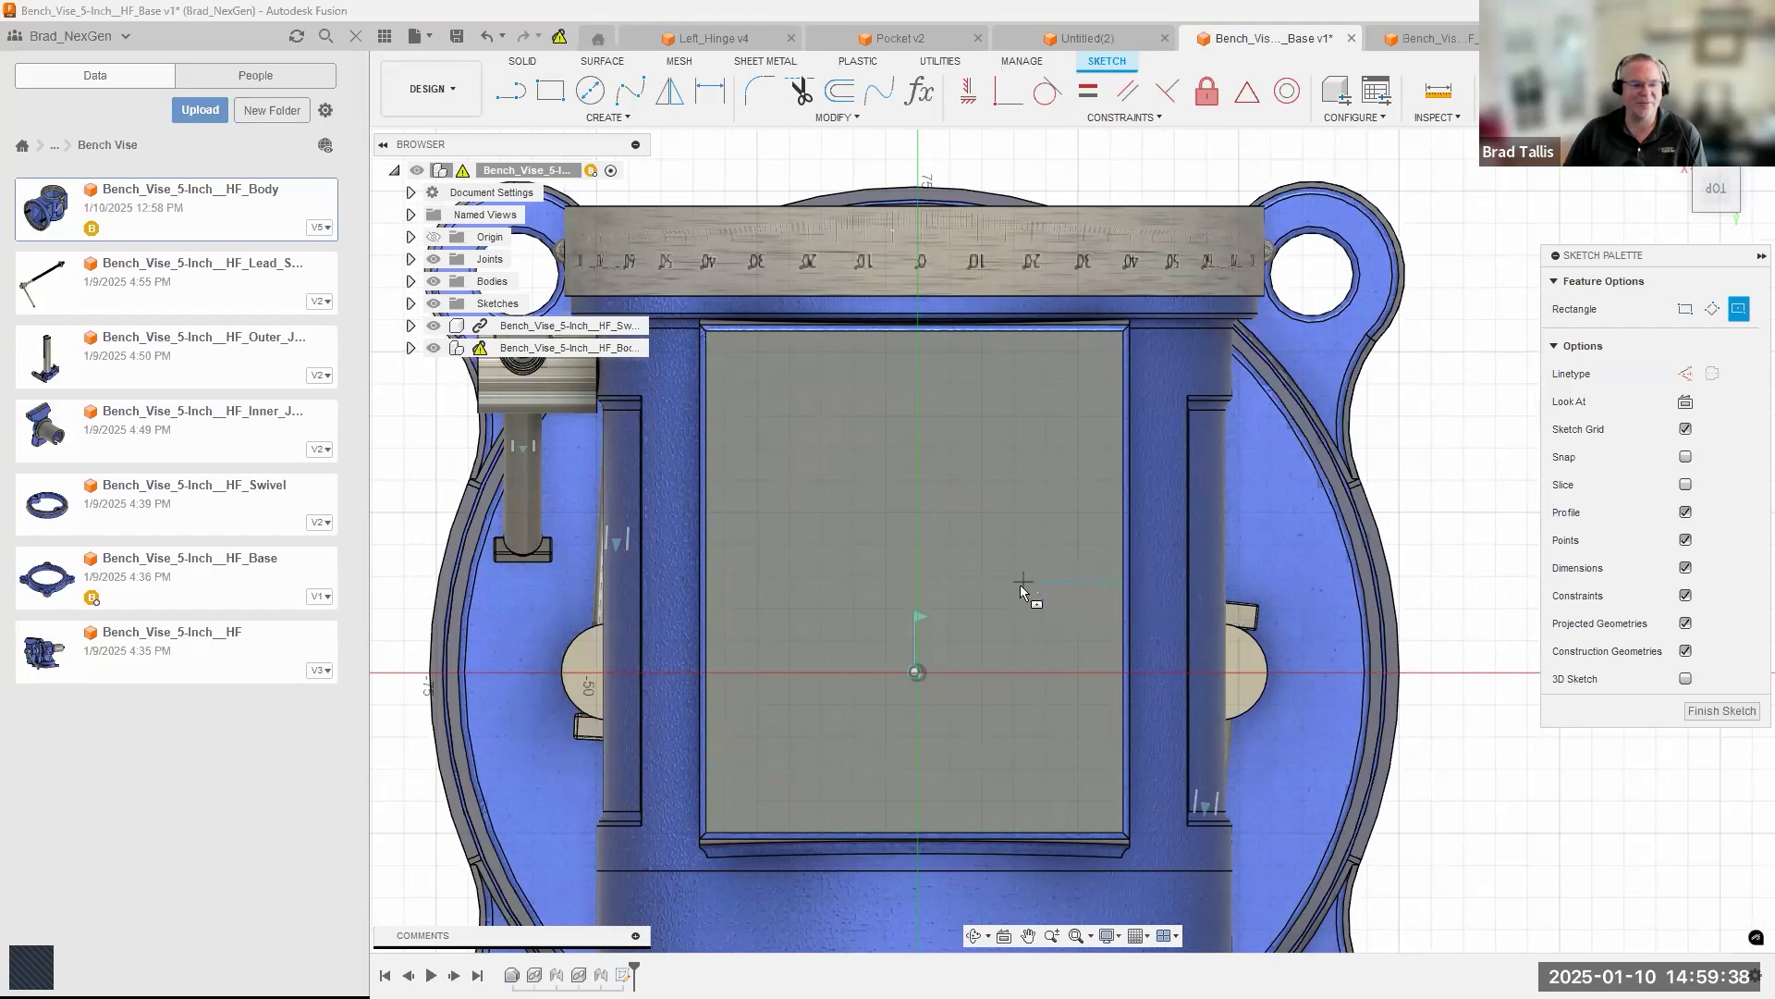
pyautogui.moveTo(1024, 584)
pyautogui.keyDown('shift'); pyautogui.mouseDown(button='middle')
pyautogui.moveTo(1015, 538)
pyautogui.moveTo(1023, 575)
pyautogui.moveTo(1058, 579)
pyautogui.mouseUp(button='middle'); pyautogui.keyUp('shift')
pyautogui.scroll(2, 1109, 583)
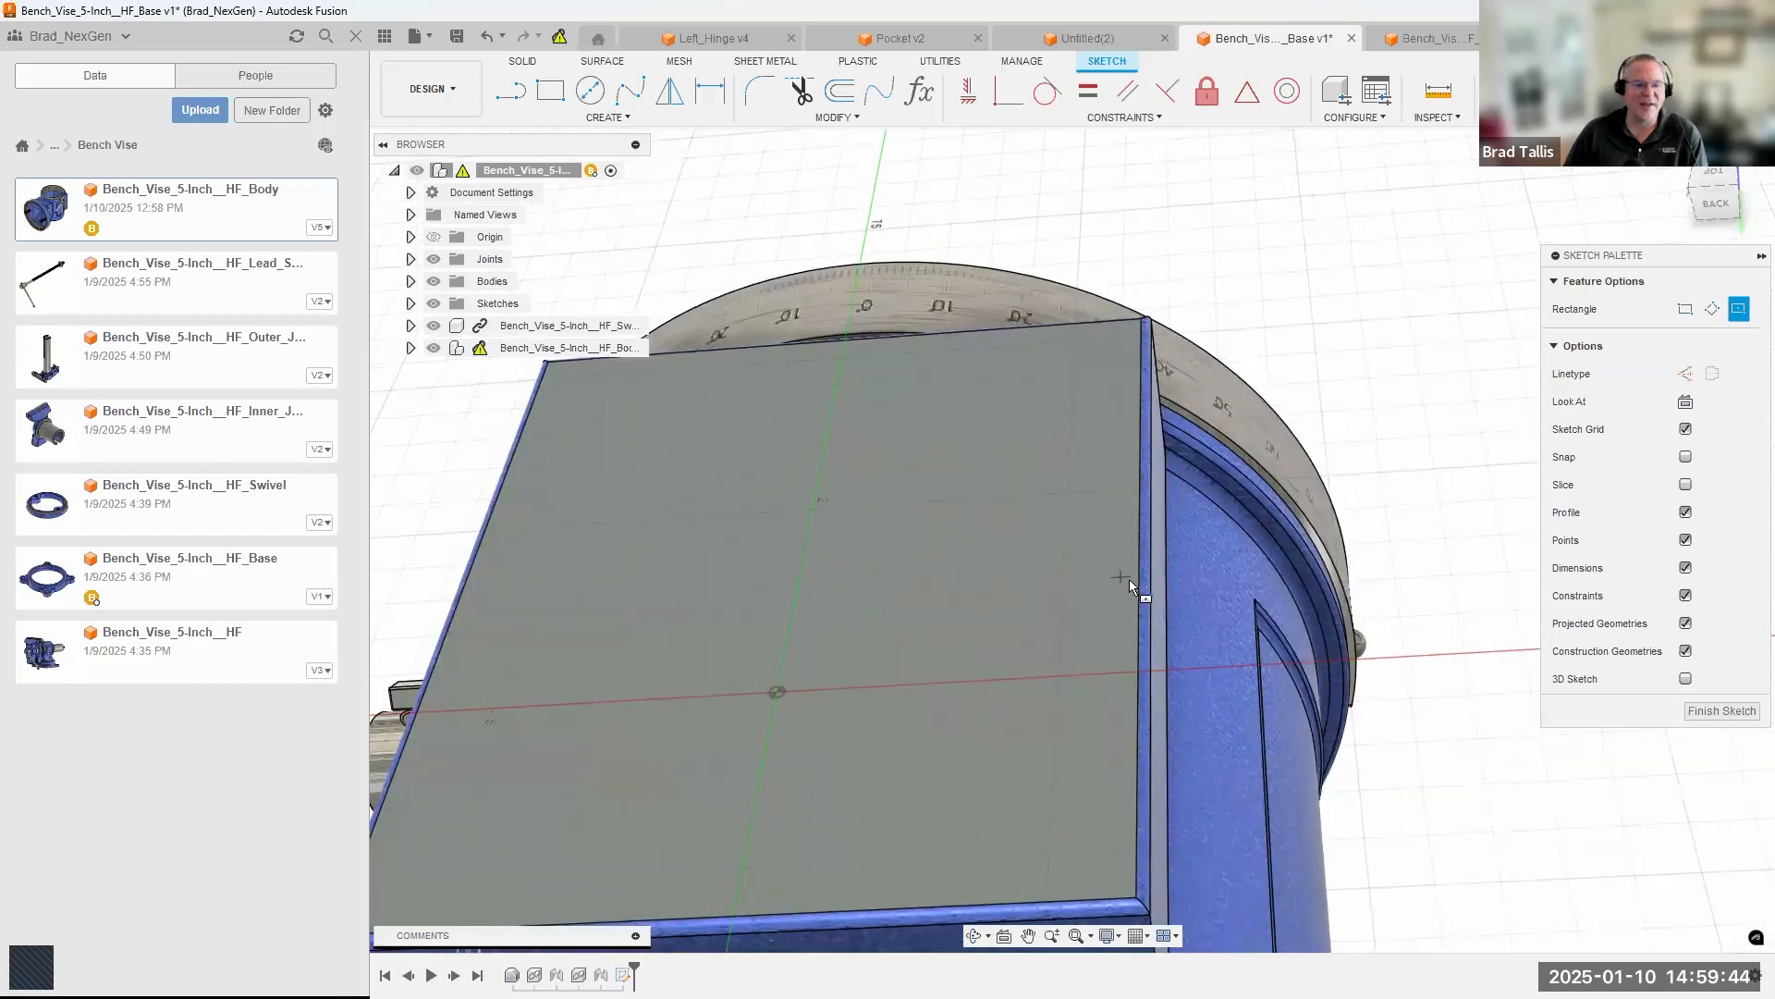
pyautogui.moveTo(1111, 588)
pyautogui.keyDown('shift'); pyautogui.mouseDown(button='middle')
pyautogui.moveTo(1129, 609)
pyautogui.moveTo(1113, 550)
pyautogui.mouseUp(button='middle'); pyautogui.keyUp('shift')
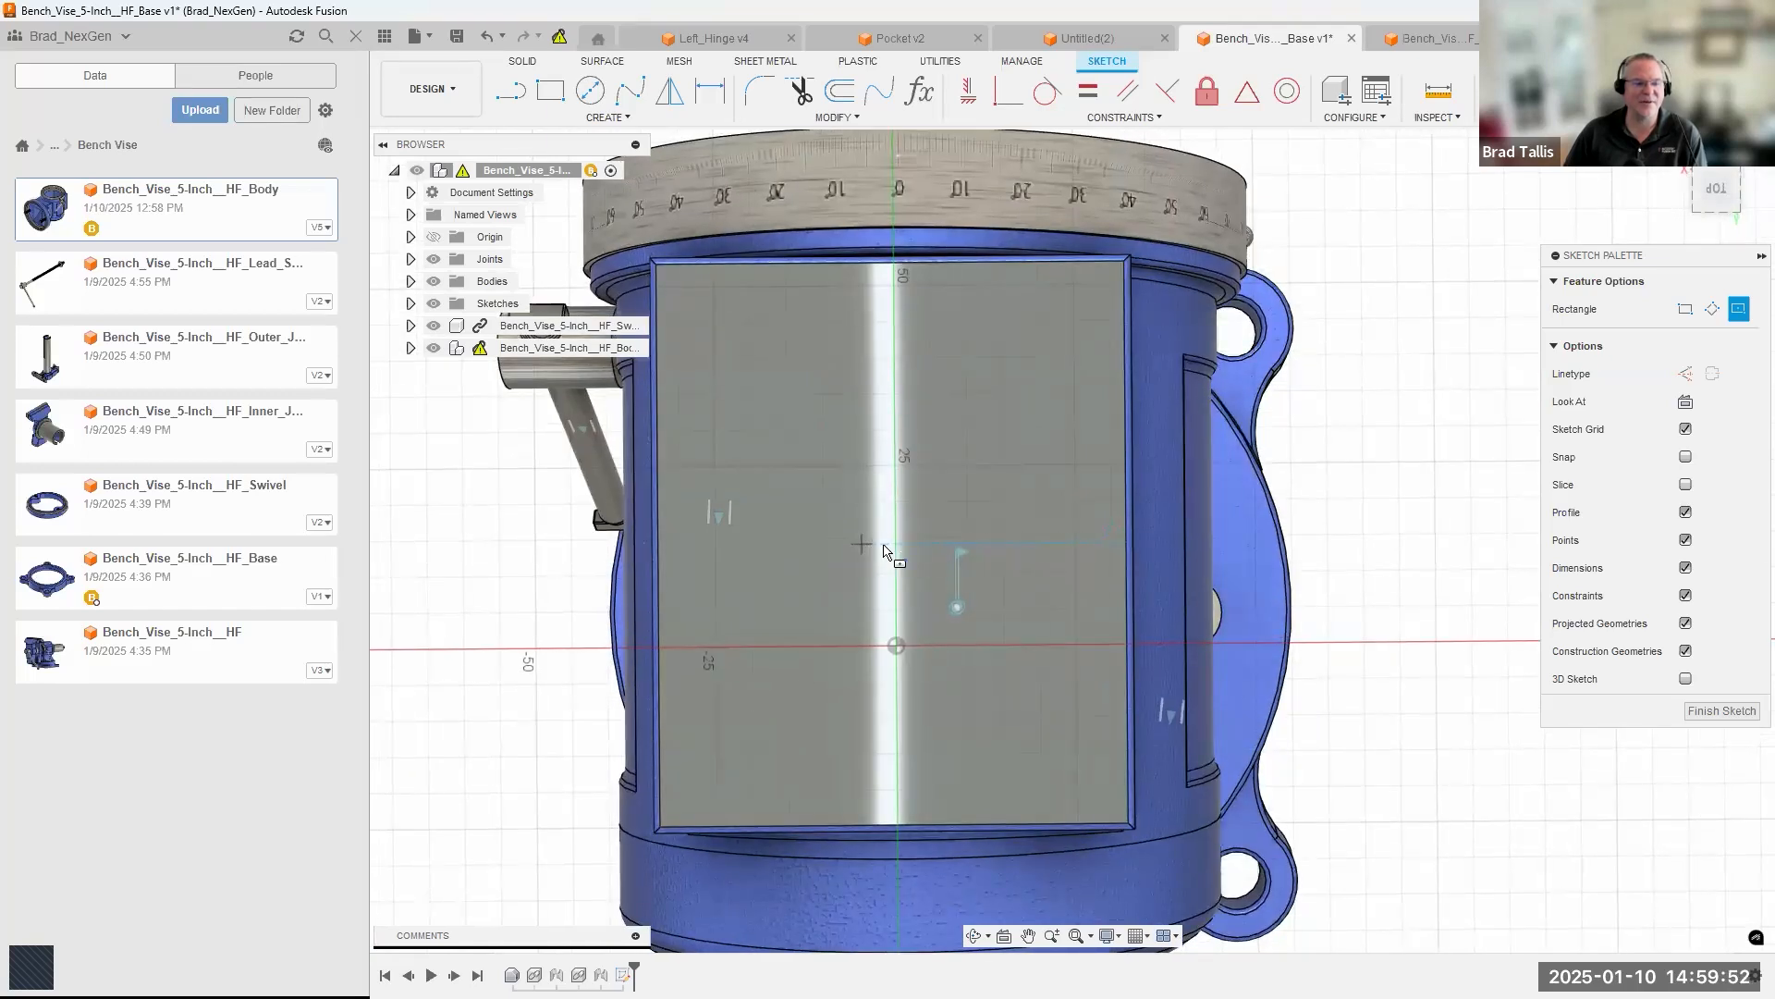
pyautogui.click(890, 271)
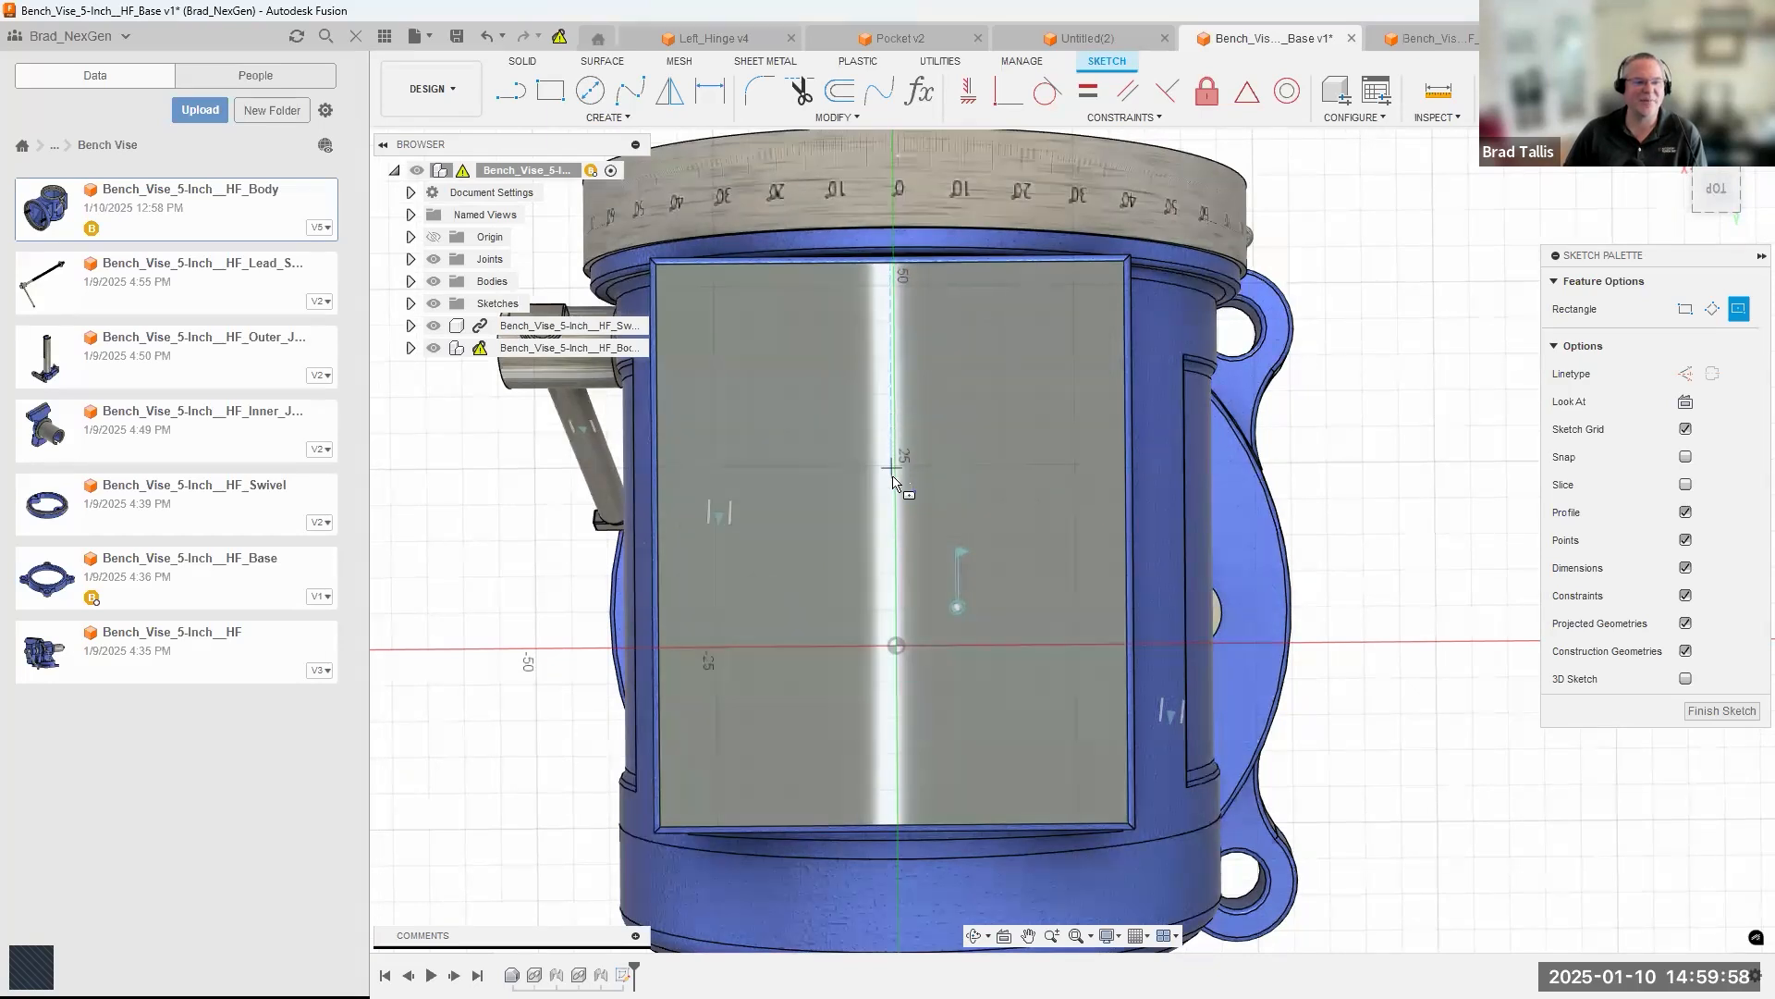
pyautogui.click(909, 554)
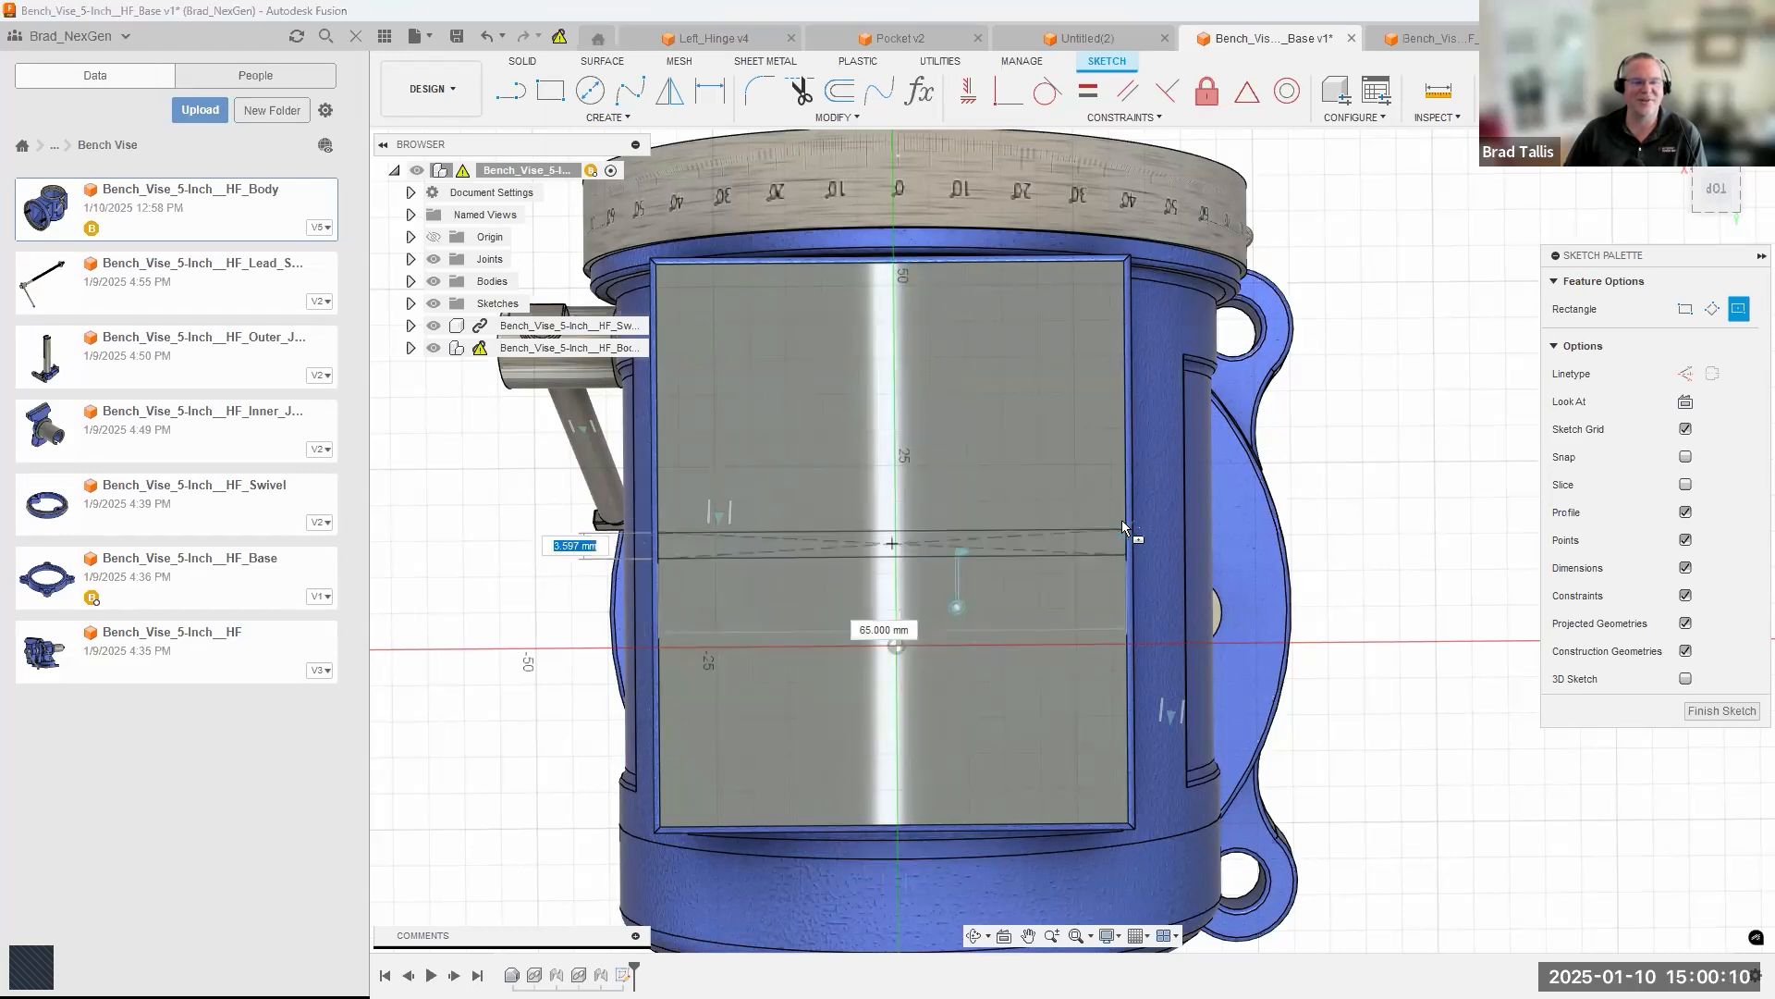
pyautogui.click(1069, 318)
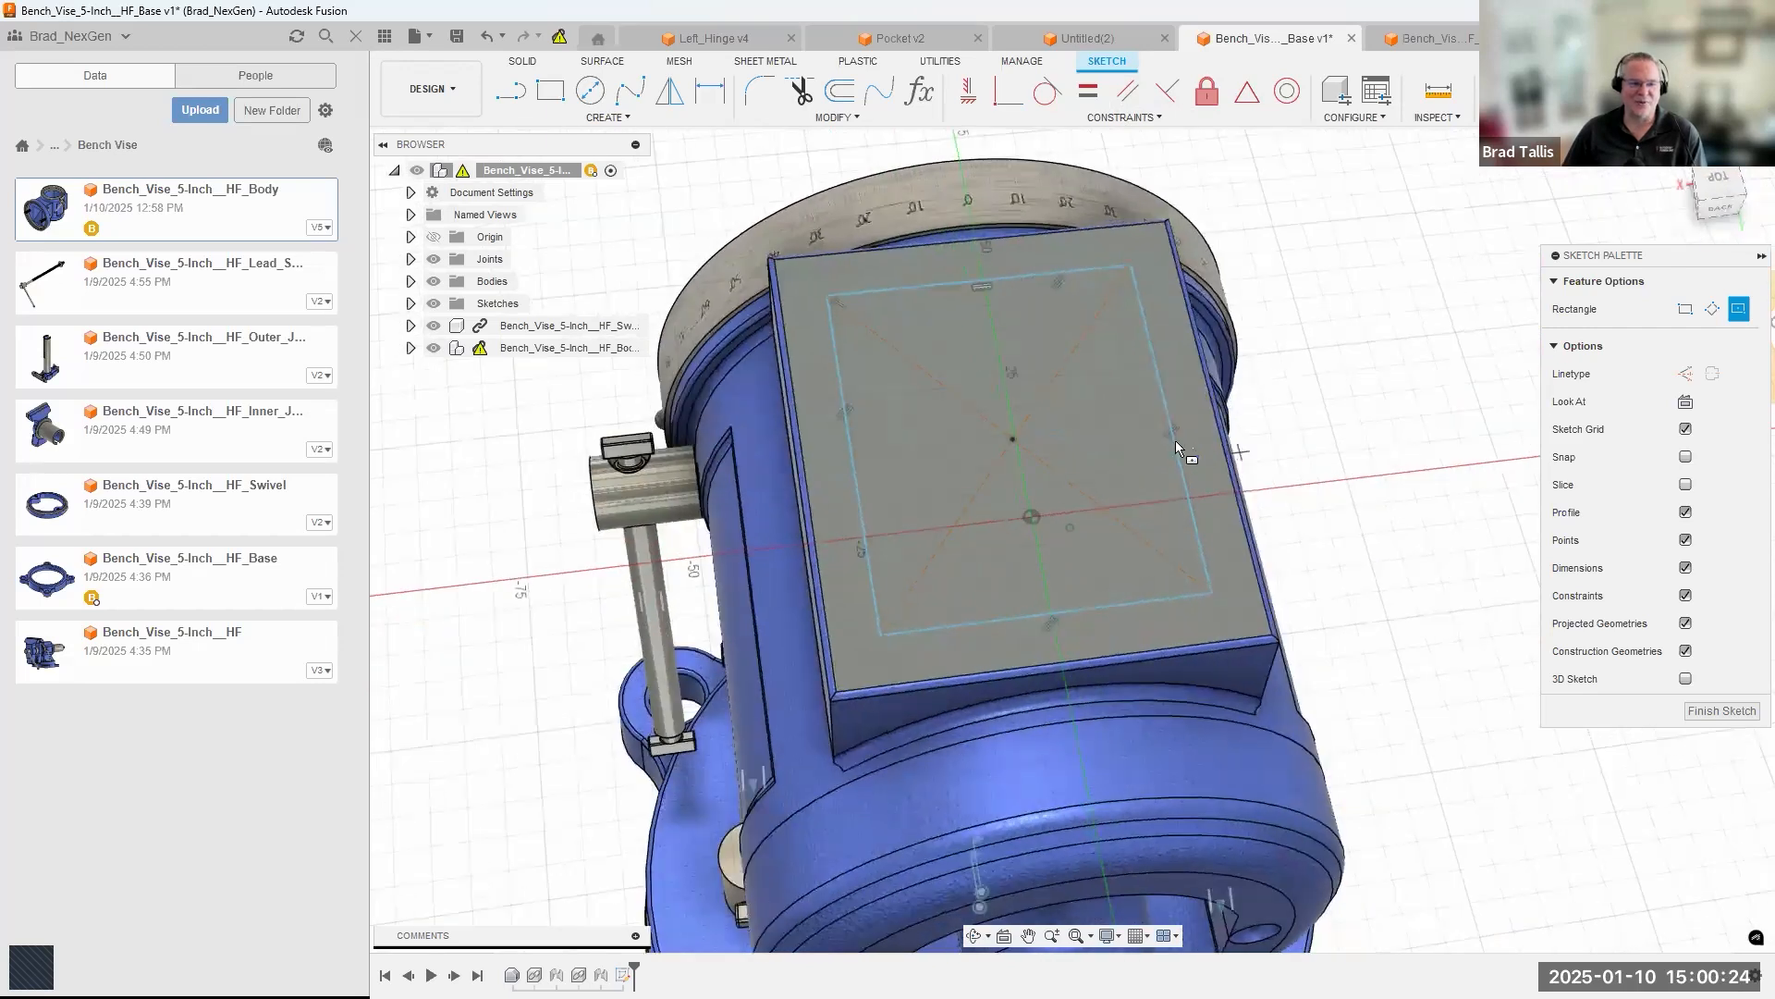
# Move the rectangle's center point to about X 0.05, Y -11.08 mm and finish the sketch.
pyautogui.press('Escape')
pyautogui.moveTo(1012, 442); pyautogui.dragTo(1027, 437)
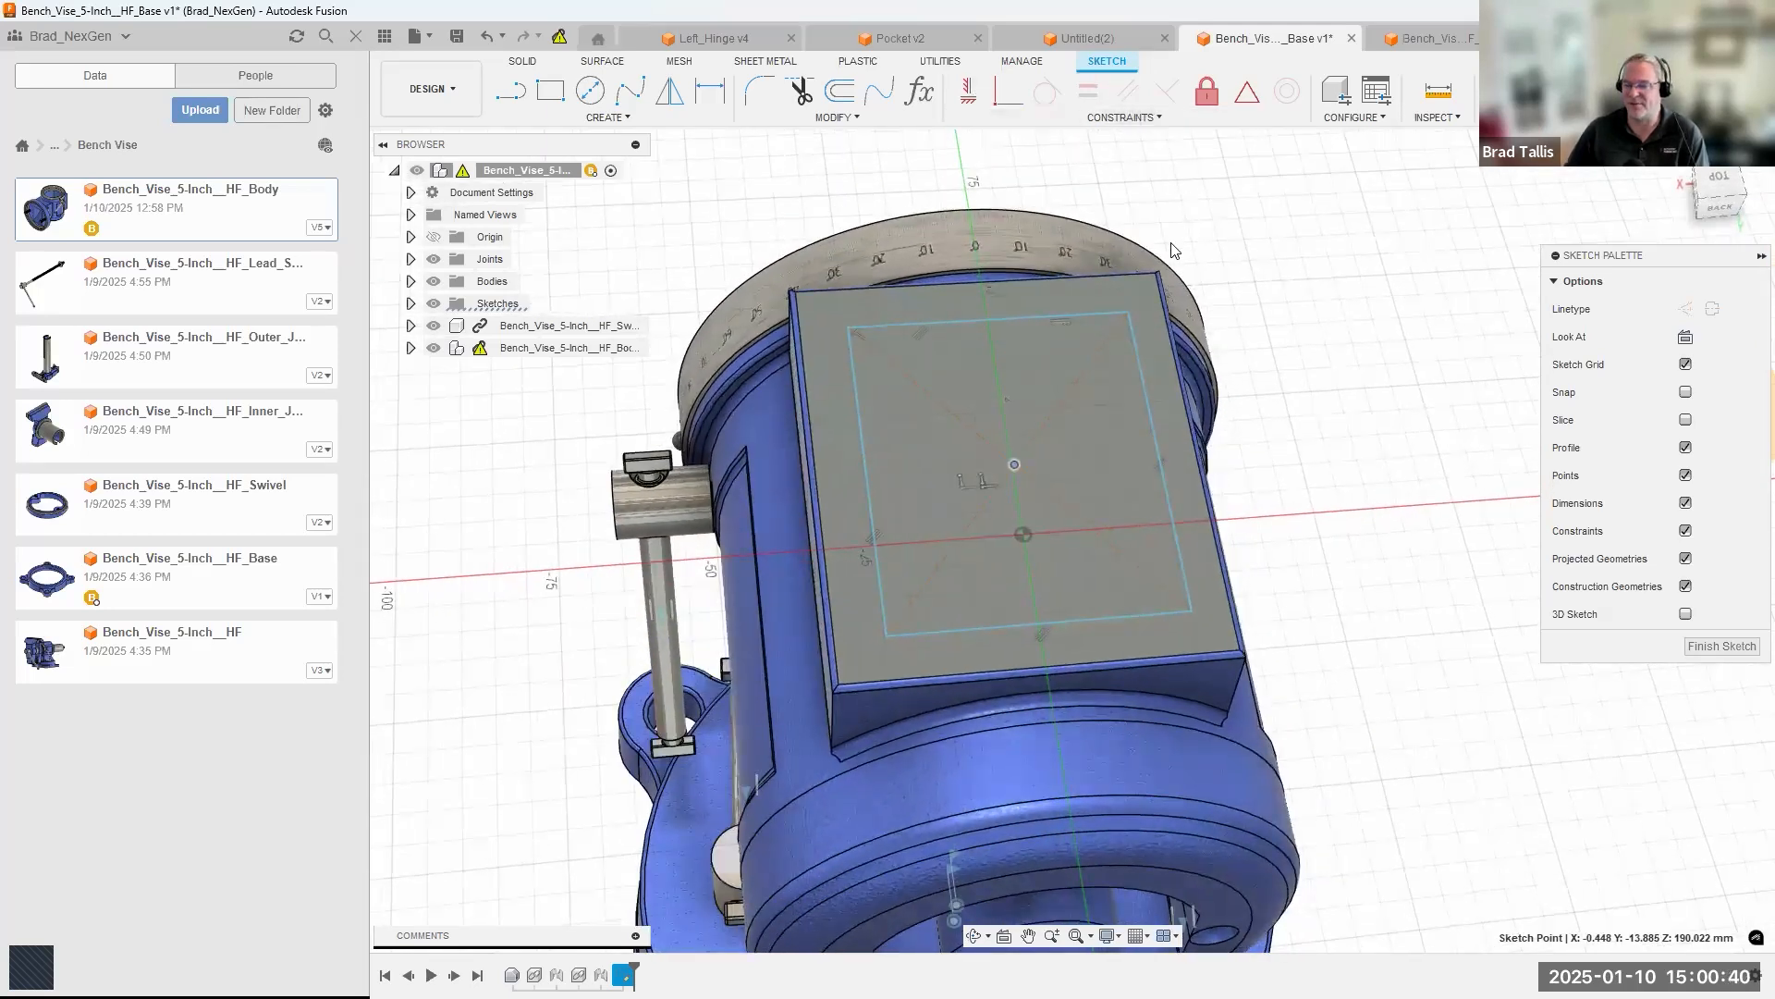
pyautogui.click(1354, 336)
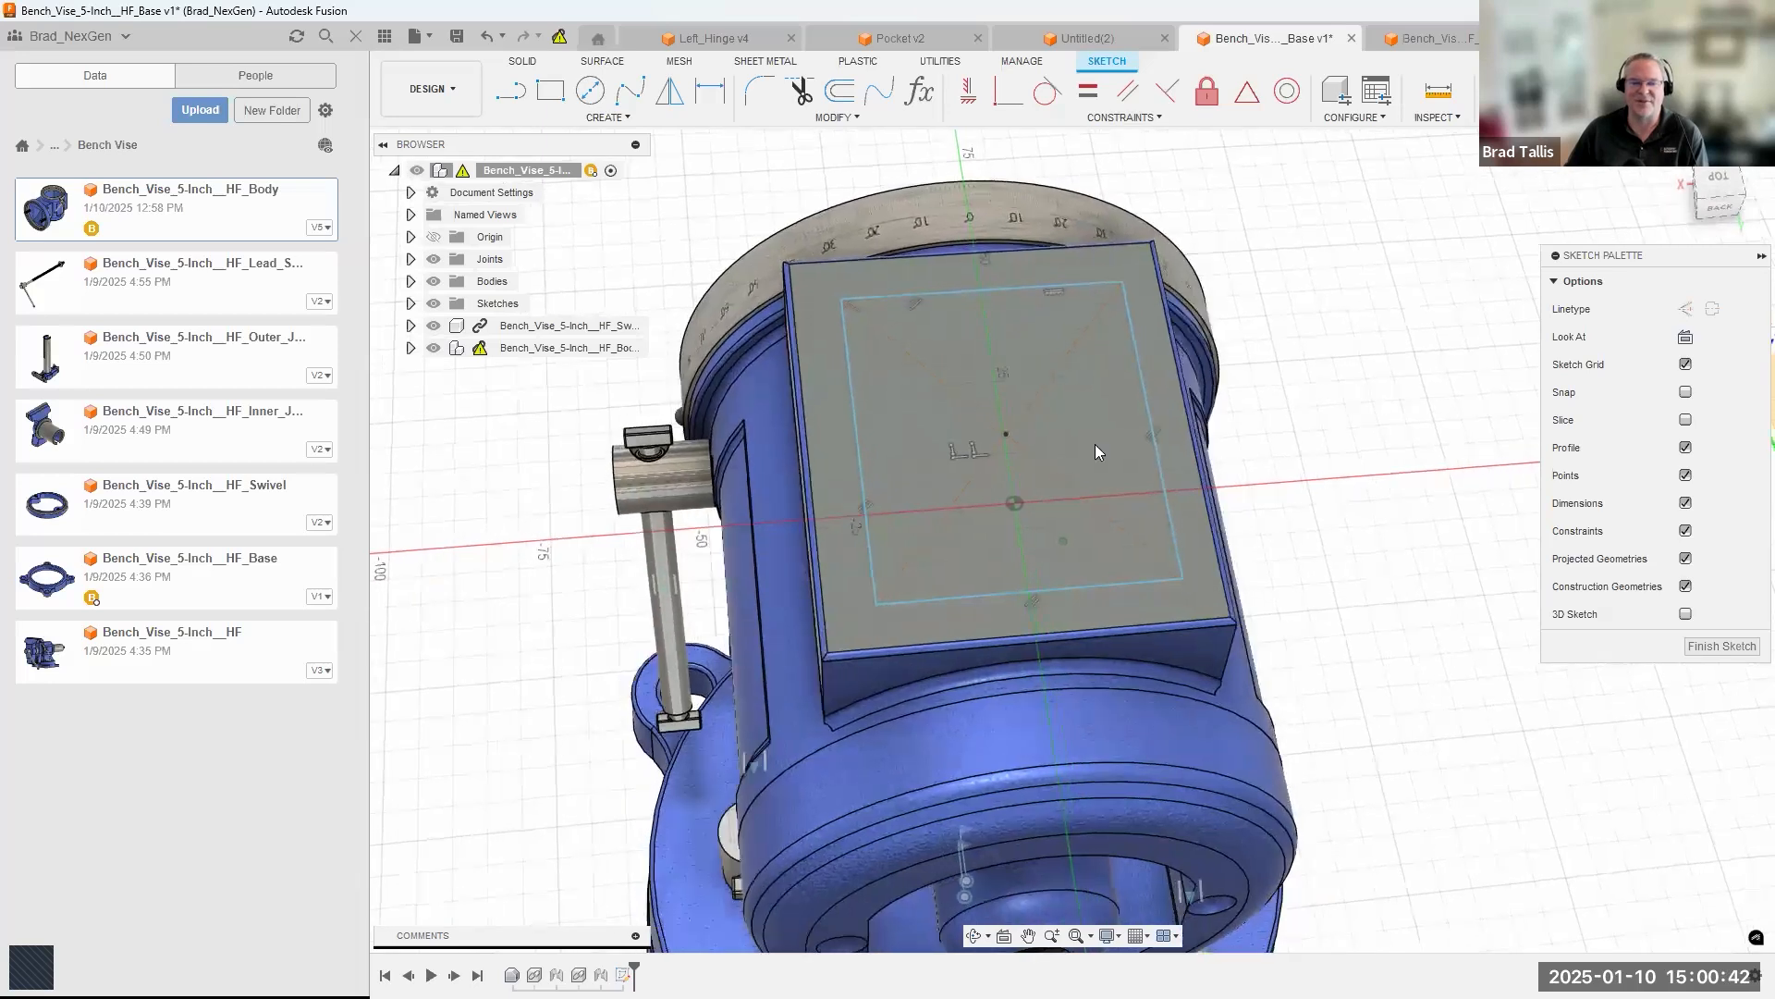
pyautogui.click(1004, 438)
pyautogui.moveTo(1008, 438); pyautogui.dragTo(1000, 438)
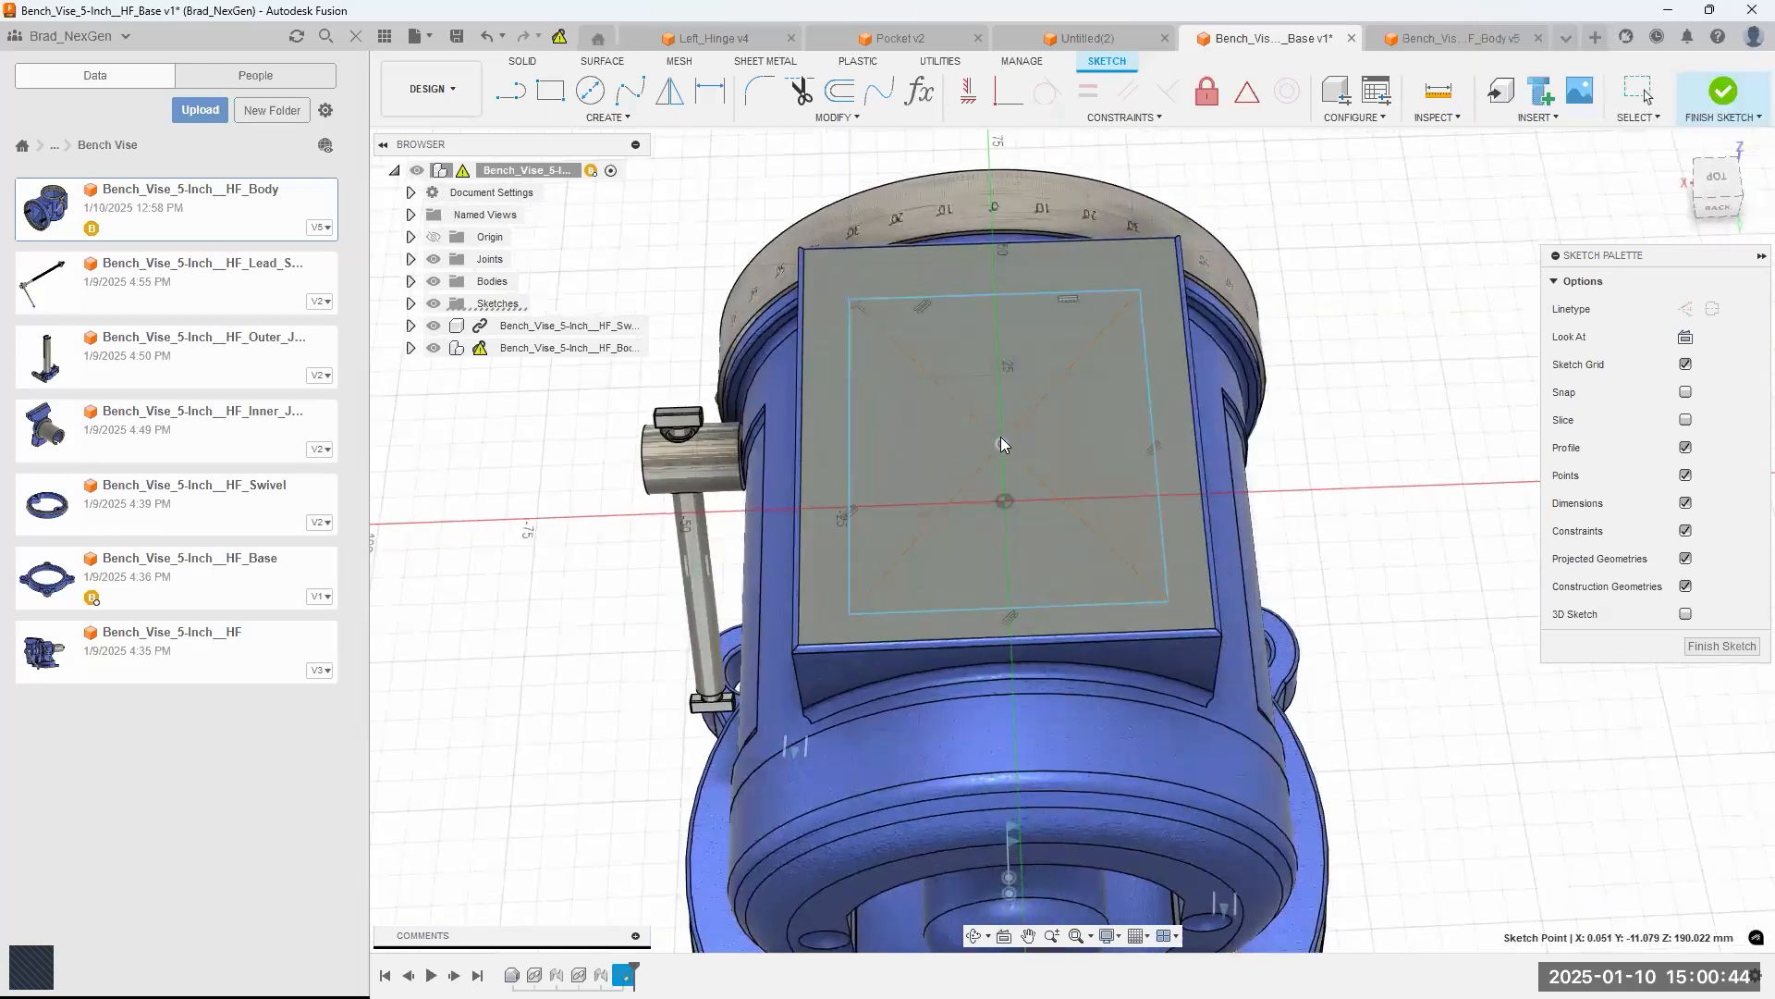
pyautogui.click(1722, 646)
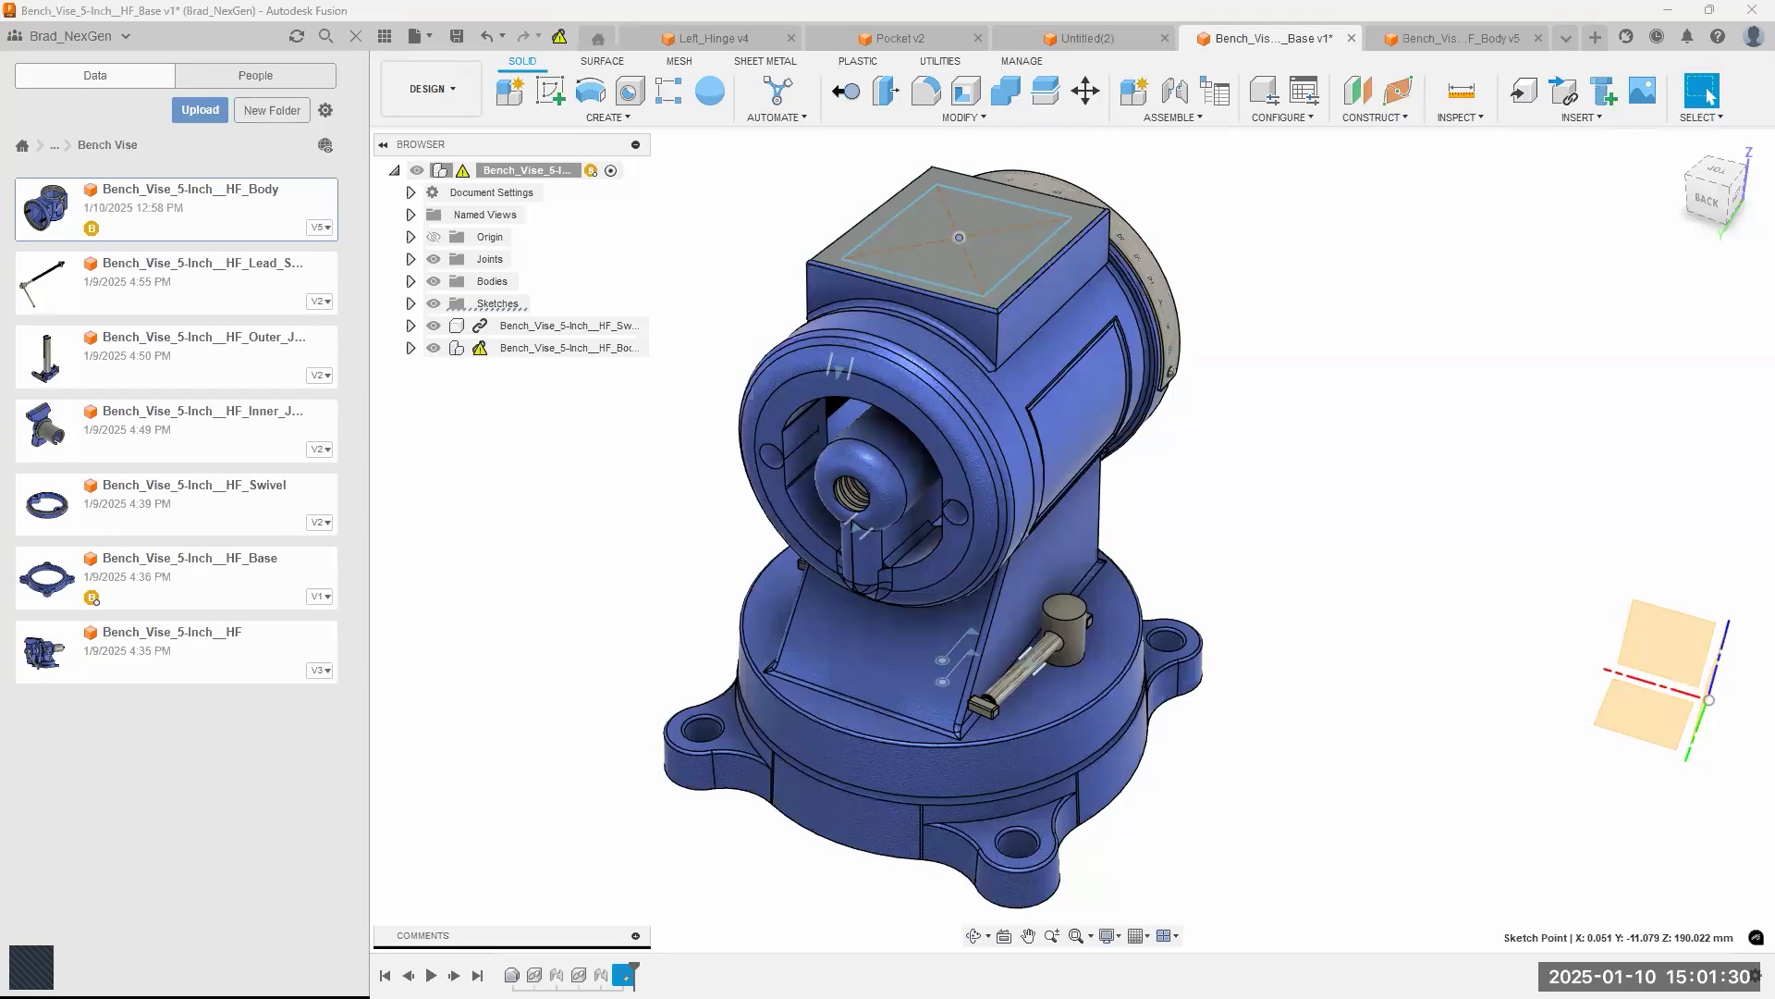
# Switch to the full-screen webinar presentation showing the three-part series overview.
pyautogui.hotkey('alt', 'Tab')
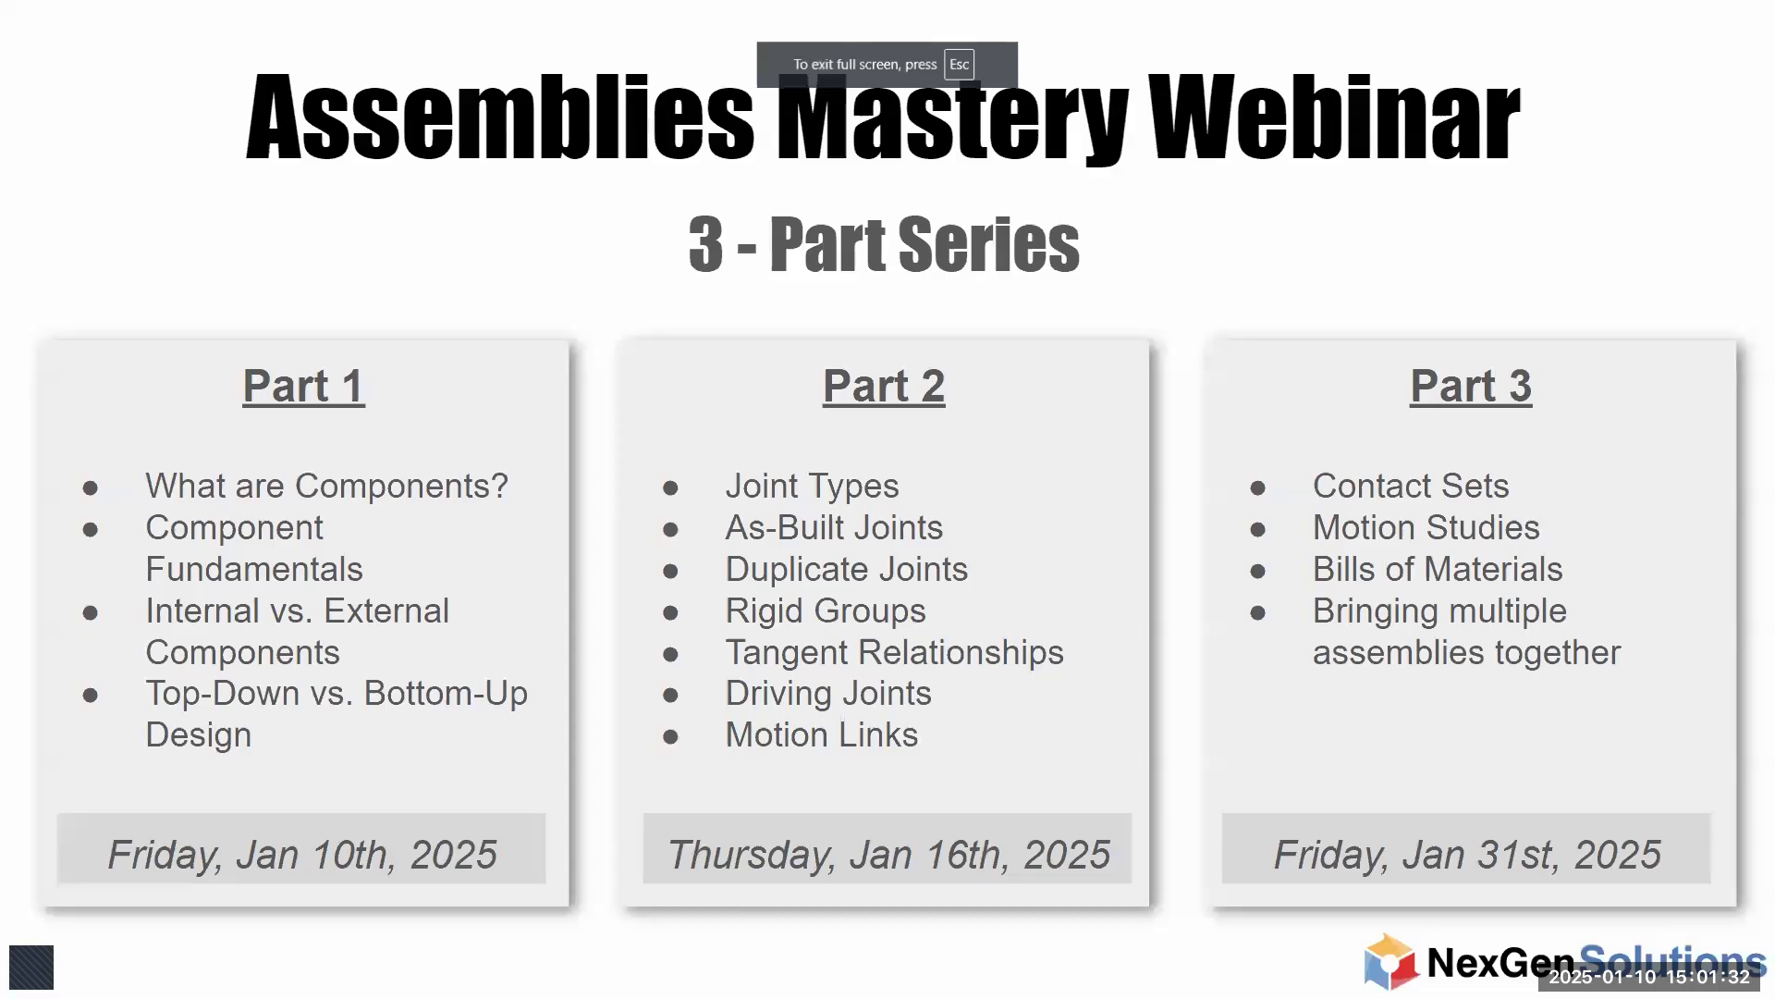